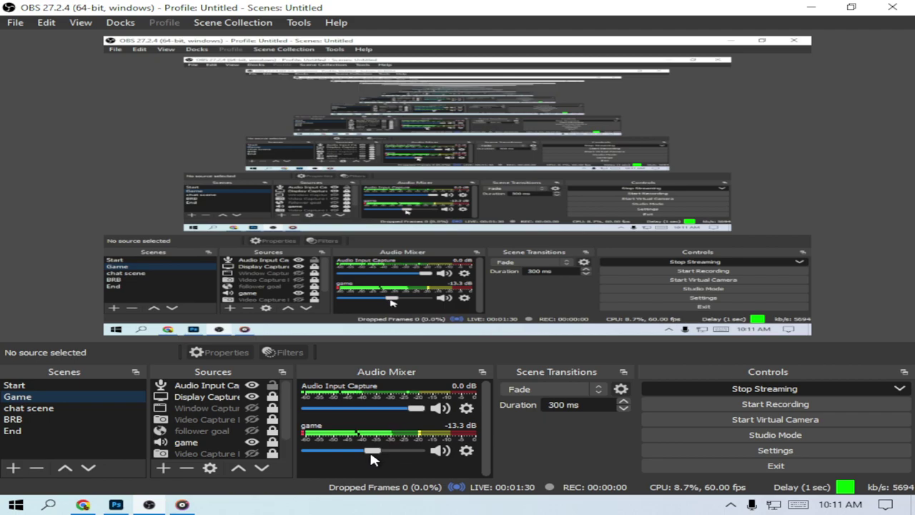
Turn the music player volume down to 23 and lower the OBS game audio level slightly
left_click(182, 504)
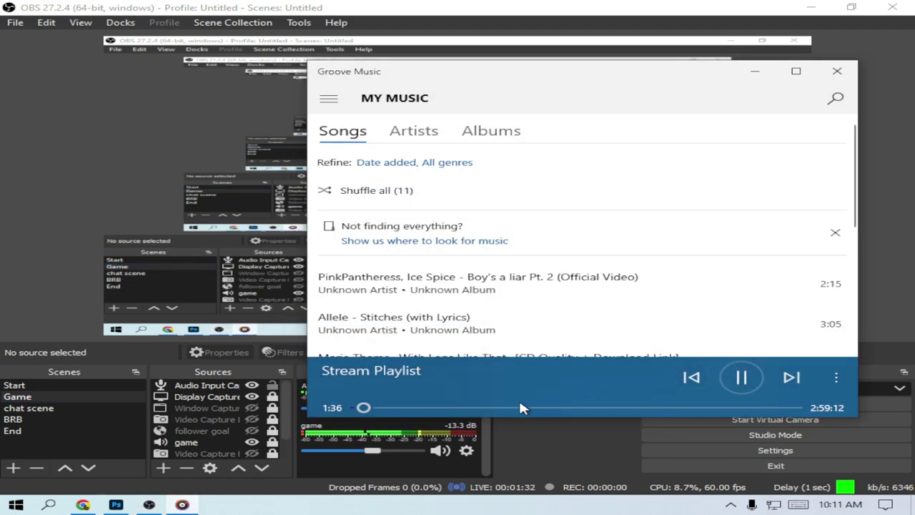
left_click(823, 370)
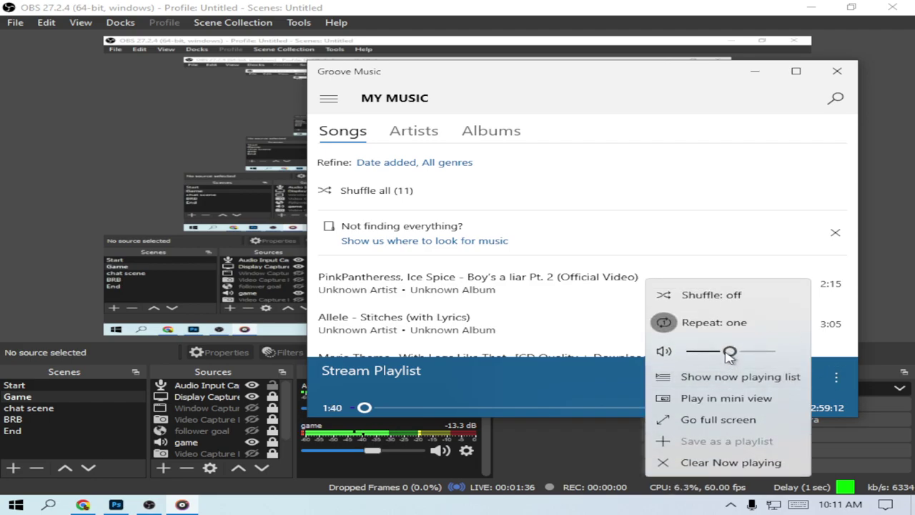
left_click_drag(729, 352, 711, 352)
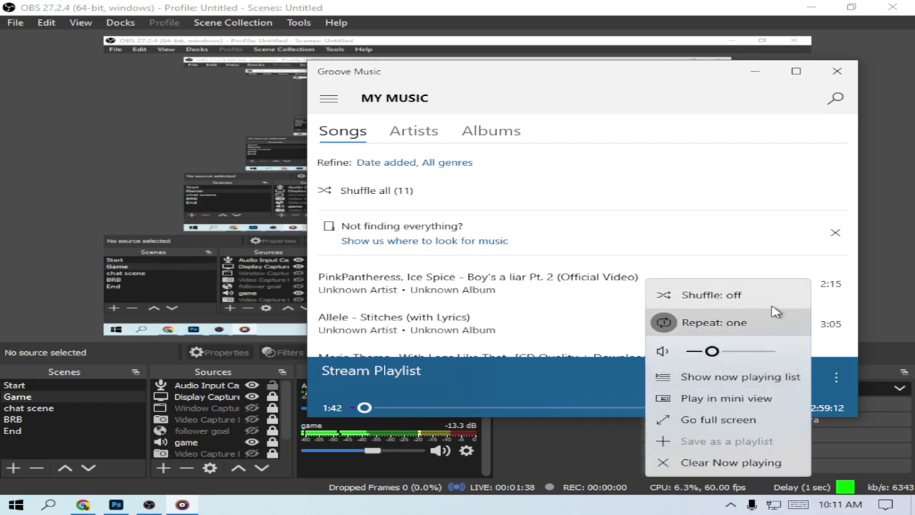
left_click(754, 71)
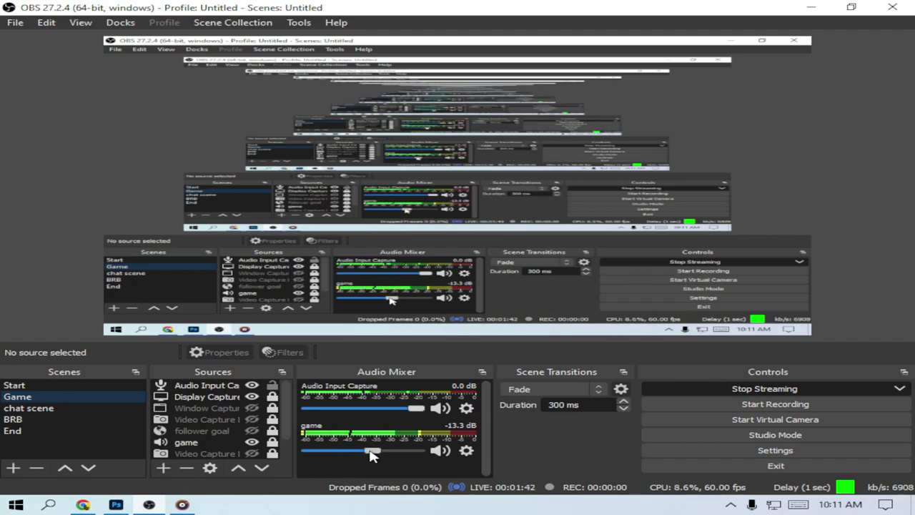
mouse_move(372, 452)
left_mouse_down()
mouse_move(362, 458)
mouse_move(370, 458)
left_mouse_up()
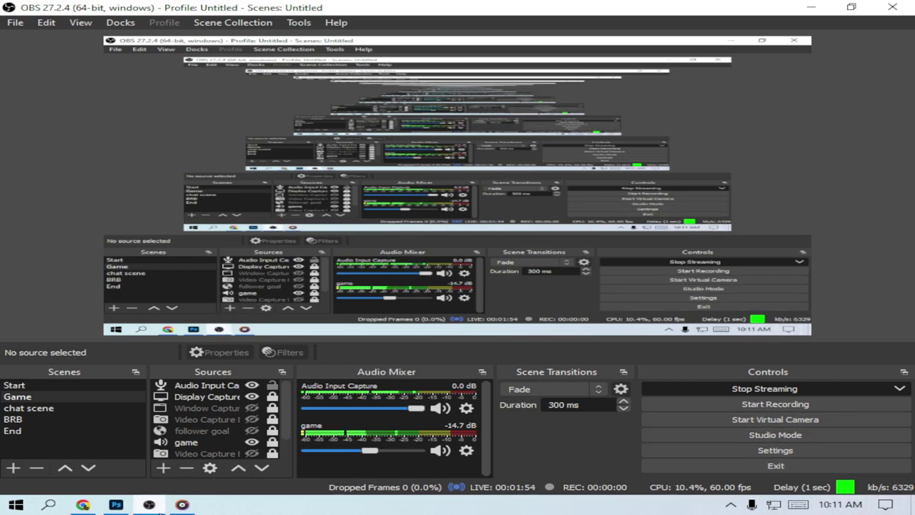
Add an empty Layer 2 above the bald head layer, briefly checking the Jeff Hardy product page
left_click(116, 504)
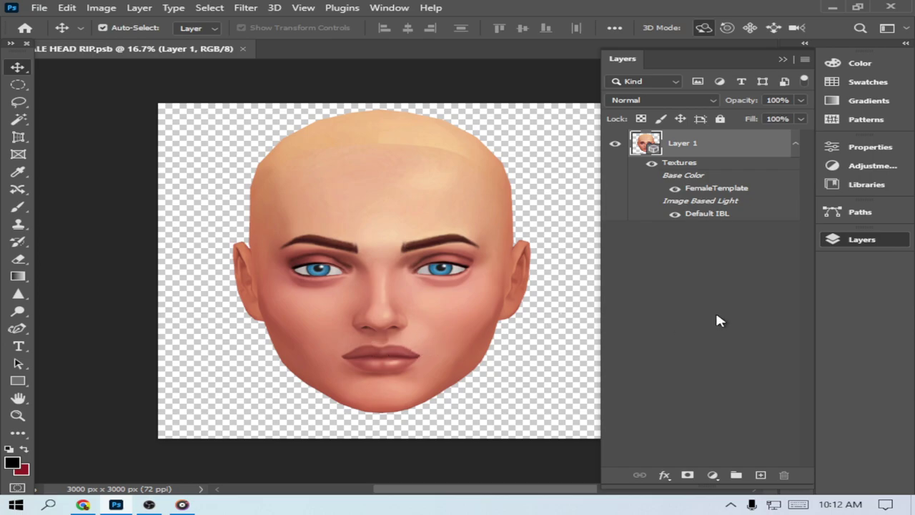
left_click(762, 475)
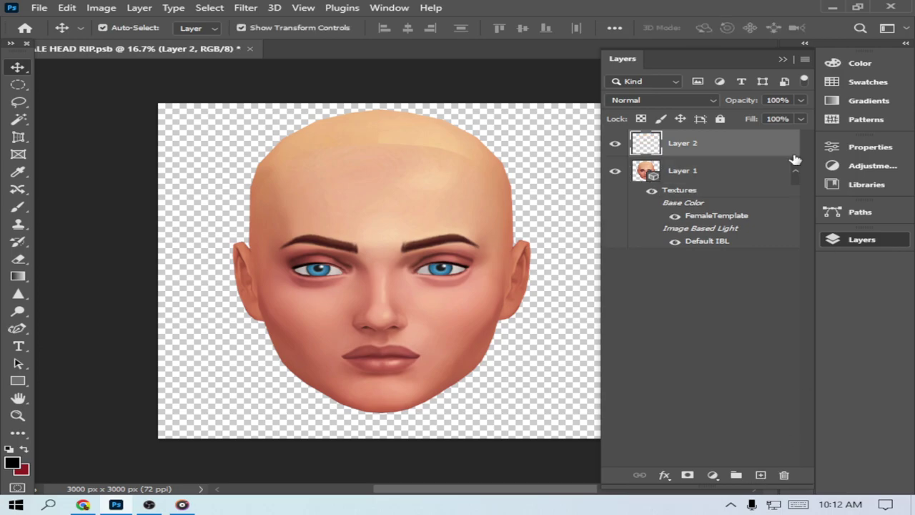
left_click(83, 504)
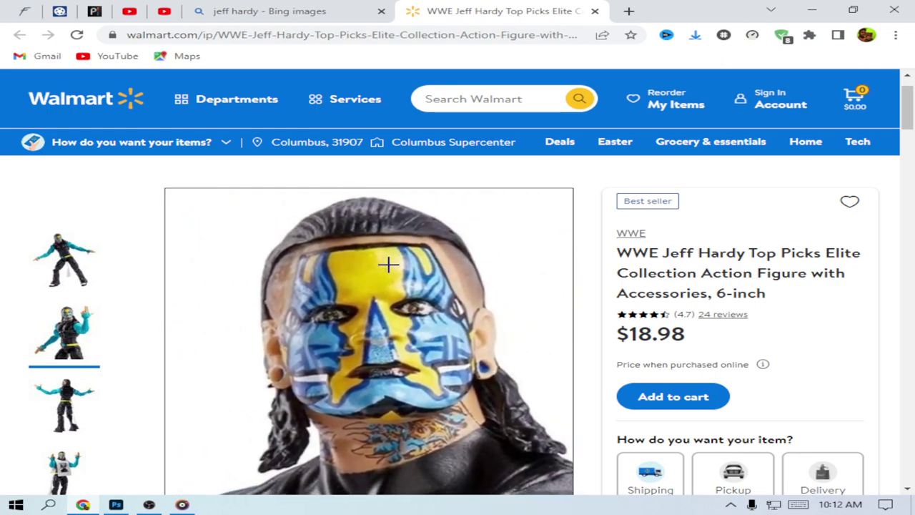
left_click(118, 504)
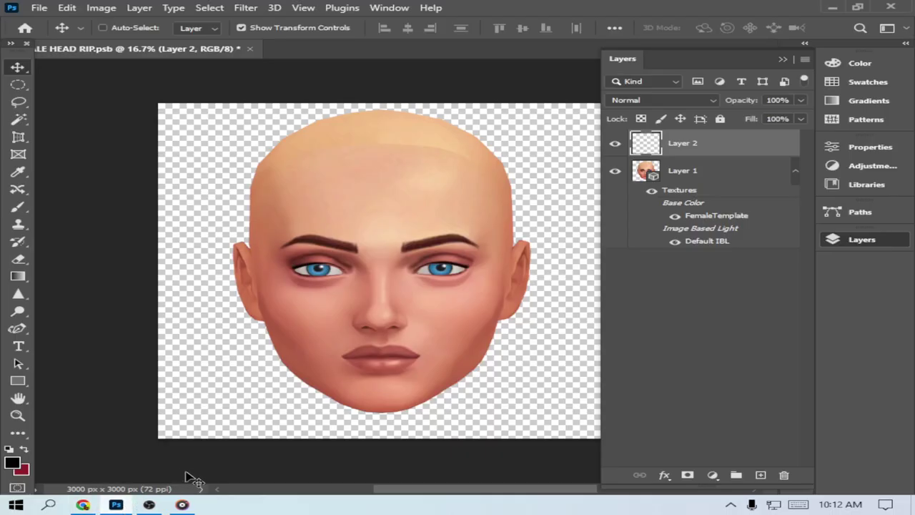
Paste the Jeff Hardy product-page screenshot into Layer 2 and scale it to about 129%
key("ctrl+v")
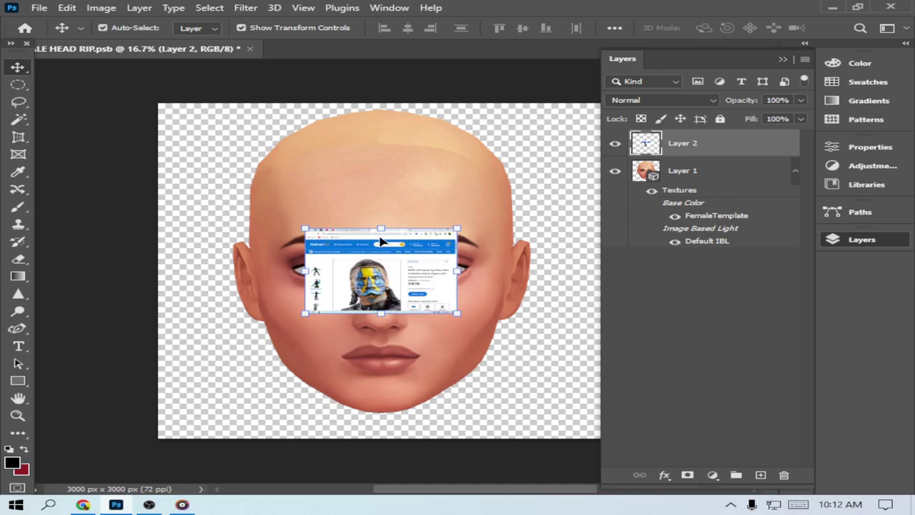
left_click_drag(386, 229, 381, 91)
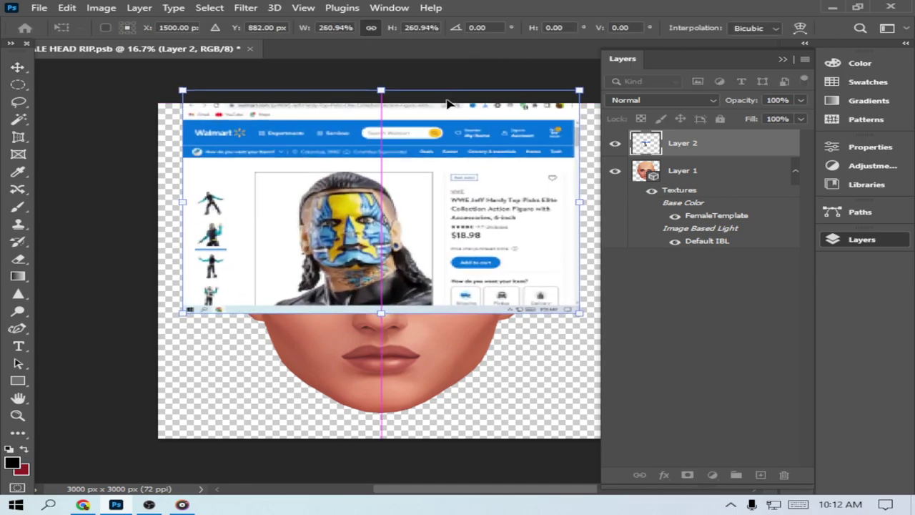
left_click(17, 69)
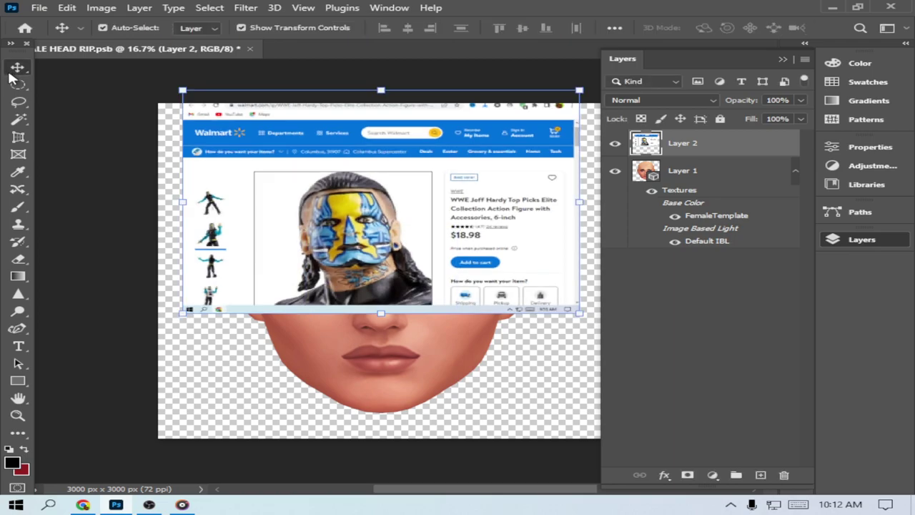
left_click_drag(385, 310, 314, 343)
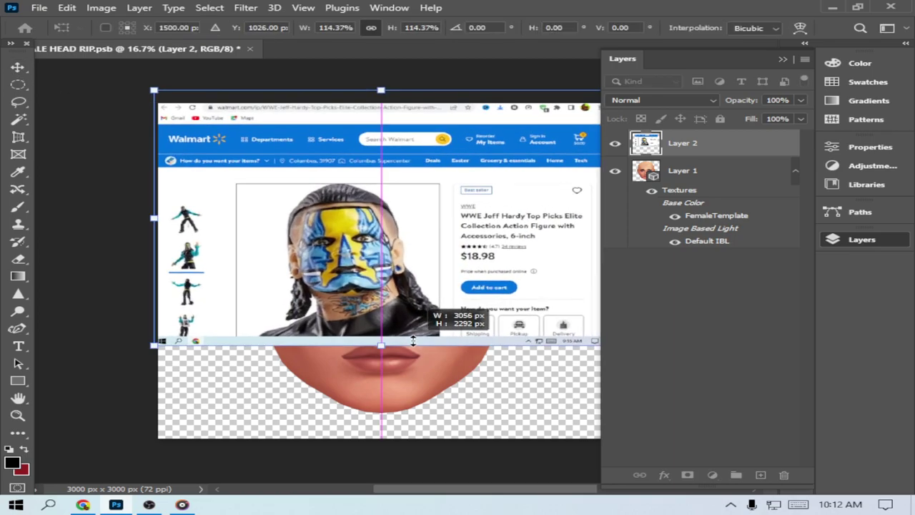
scroll(315, 343, "down", 1)
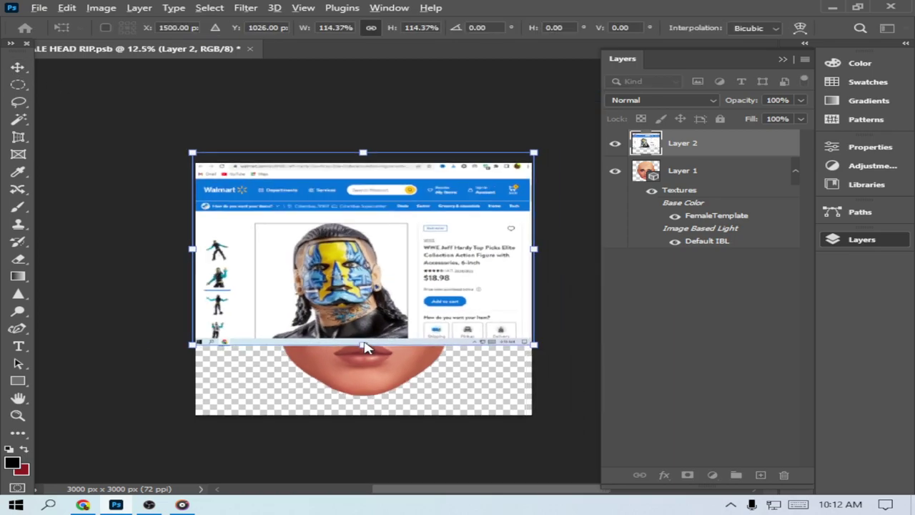
left_click_drag(363, 343, 382, 371)
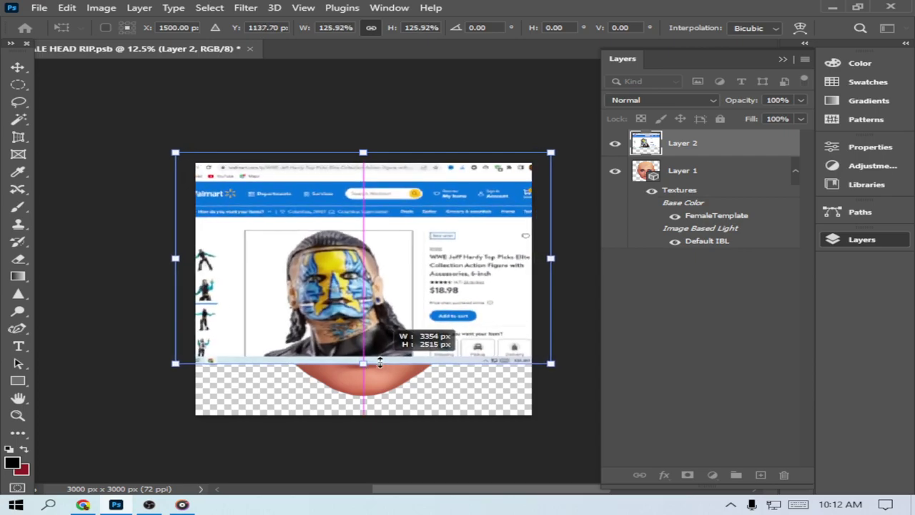
Scroll through the Groove Music song list, then minimise all windows with Win+D
left_click(182, 505)
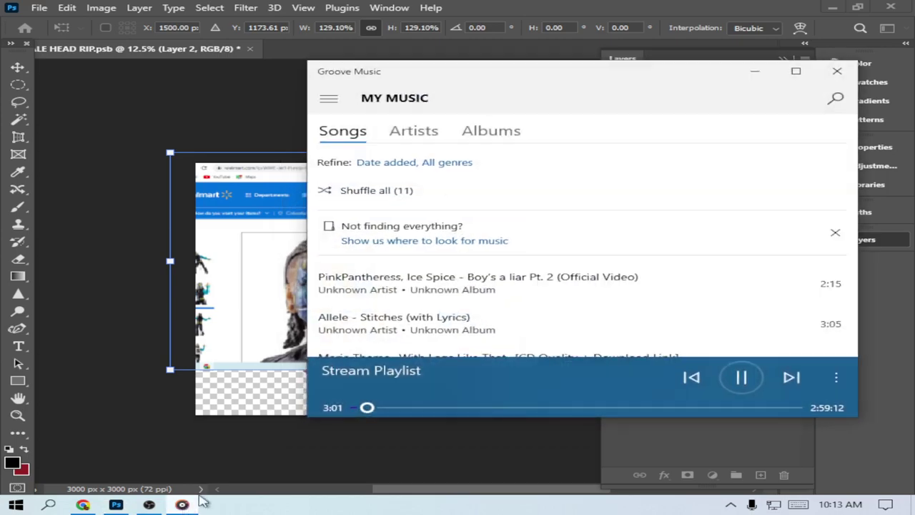
scroll(446, 333, "down", 2)
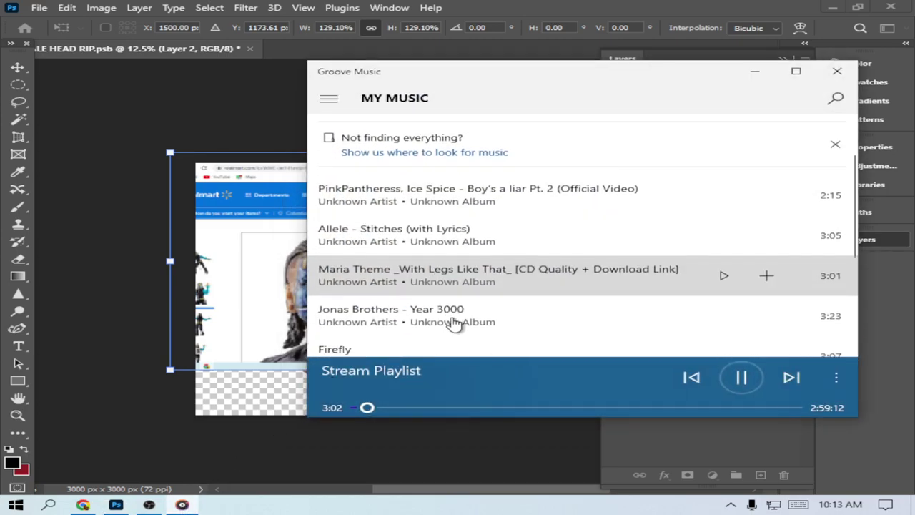
scroll(451, 326, "down", 3)
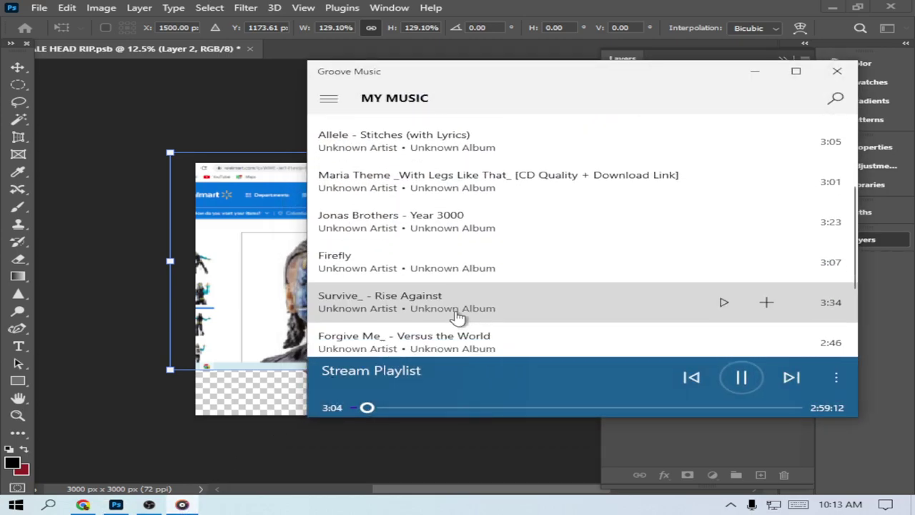
scroll(457, 317, "down", 1)
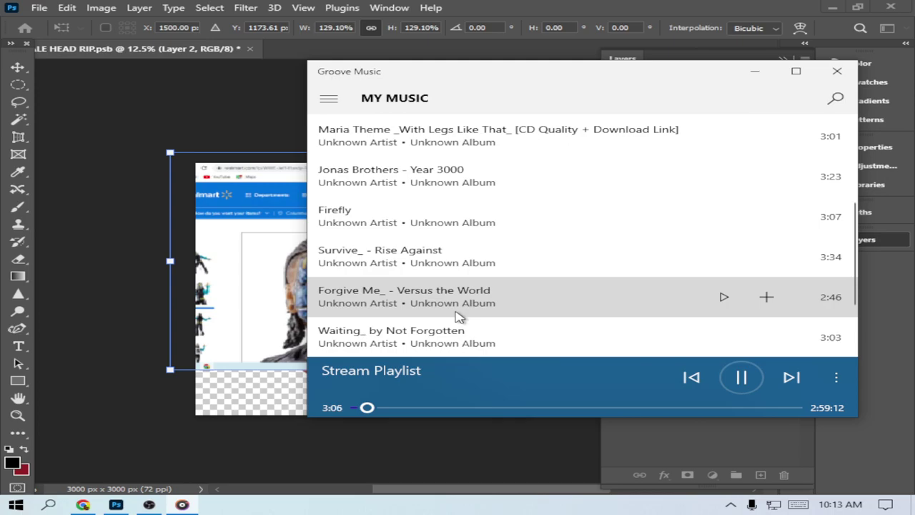
scroll(458, 317, "down", 1)
scroll(461, 317, "down", 2)
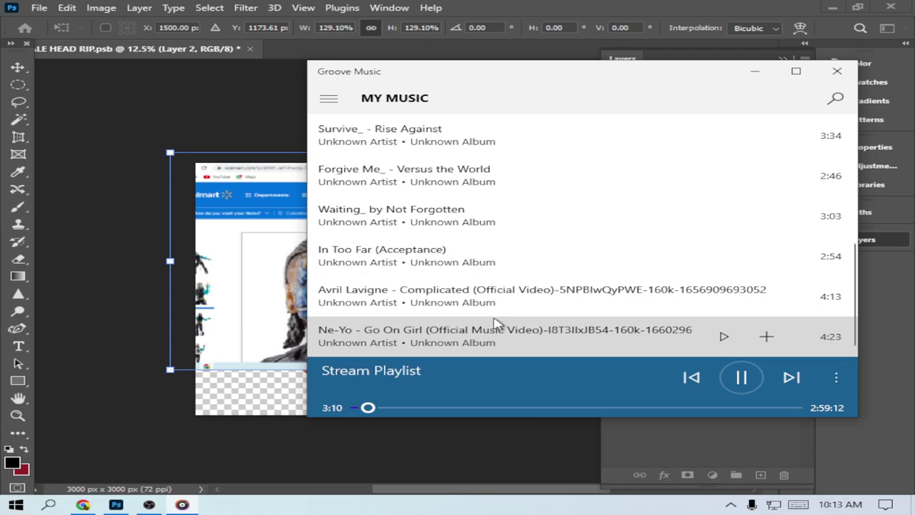
scroll(498, 323, "up", 5)
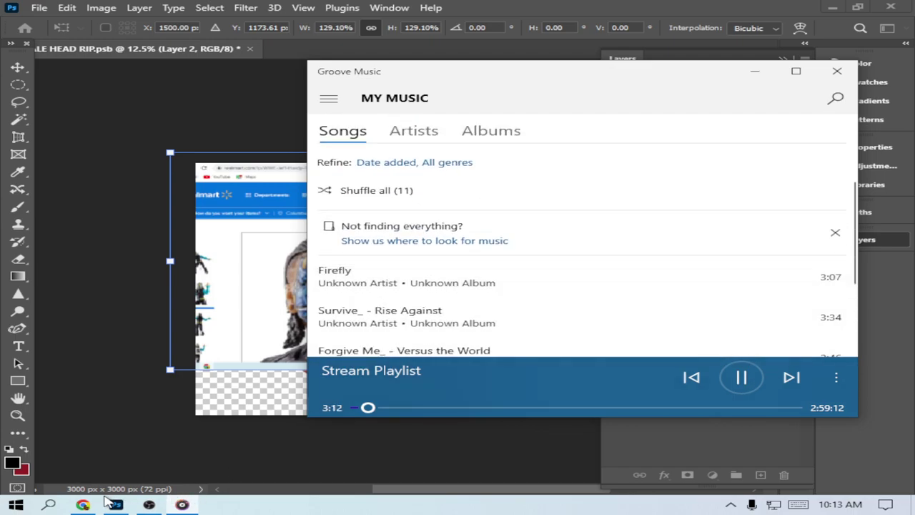
key("super+d")
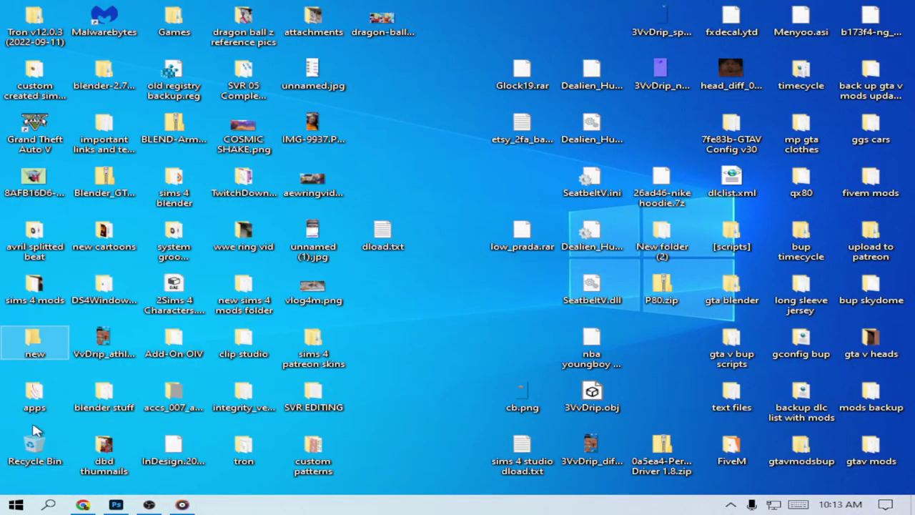
Play the juvie sample beat from Music > short beats > beat tape, then hide both windows
double_click(37, 346)
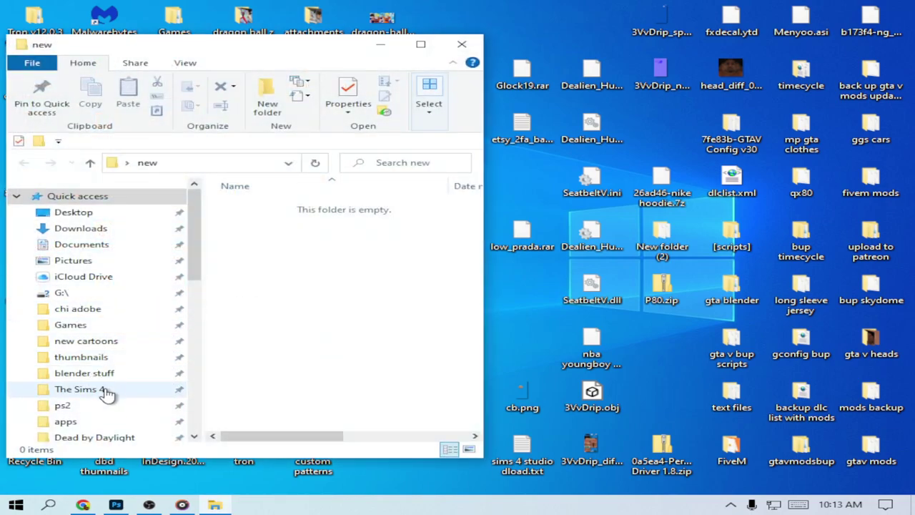
scroll(107, 314, "down", 2)
scroll(115, 307, "down", 2)
scroll(116, 337, "down", 1)
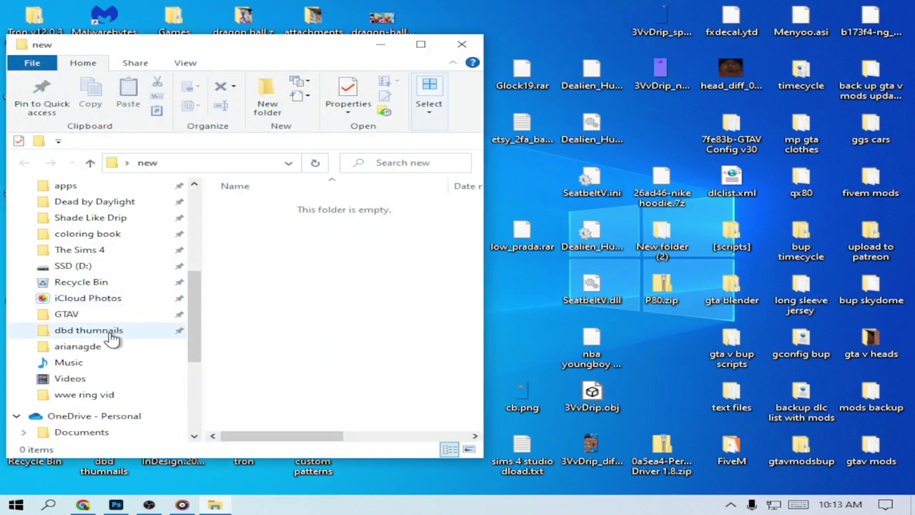
scroll(112, 337, "down", 1)
left_click(92, 350)
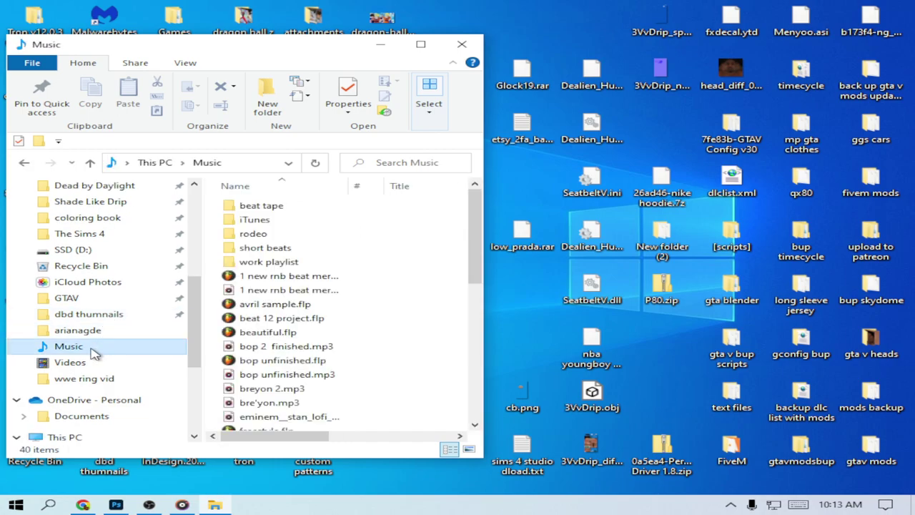
double_click(286, 250)
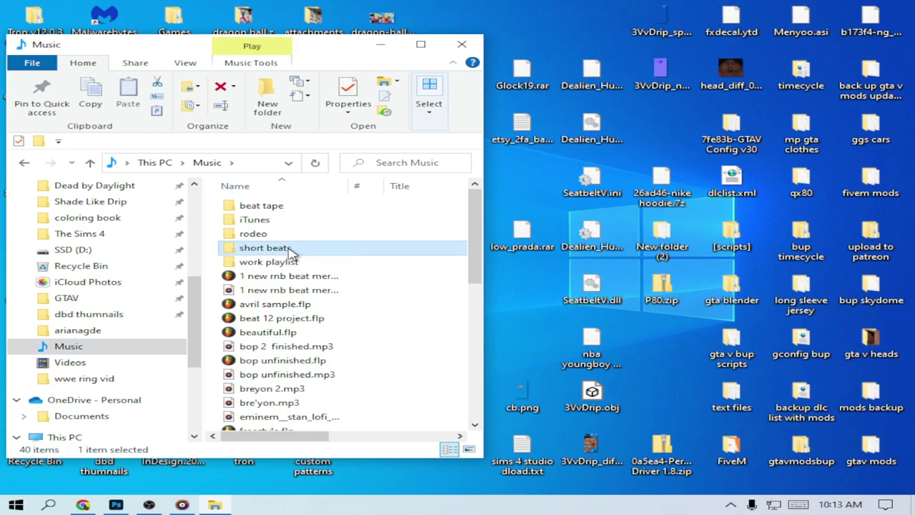
double_click(343, 206)
scroll(358, 239, "down", 1)
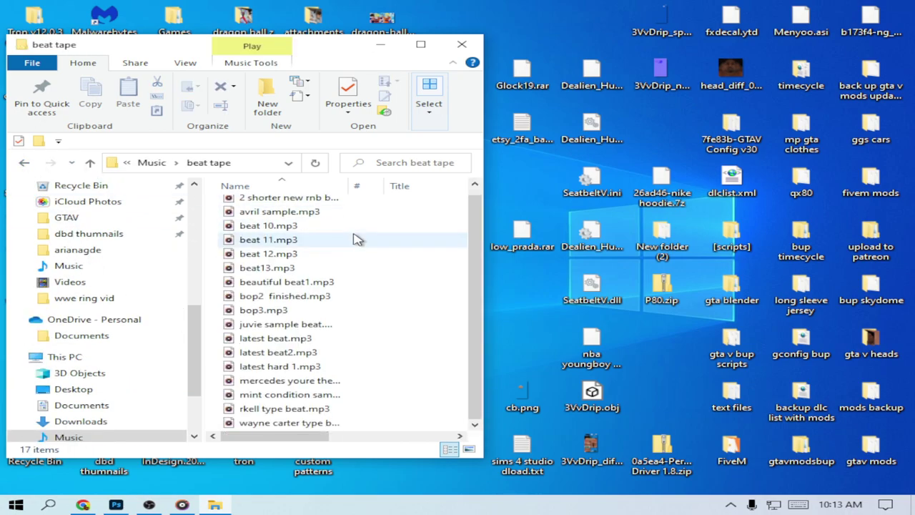
double_click(327, 328)
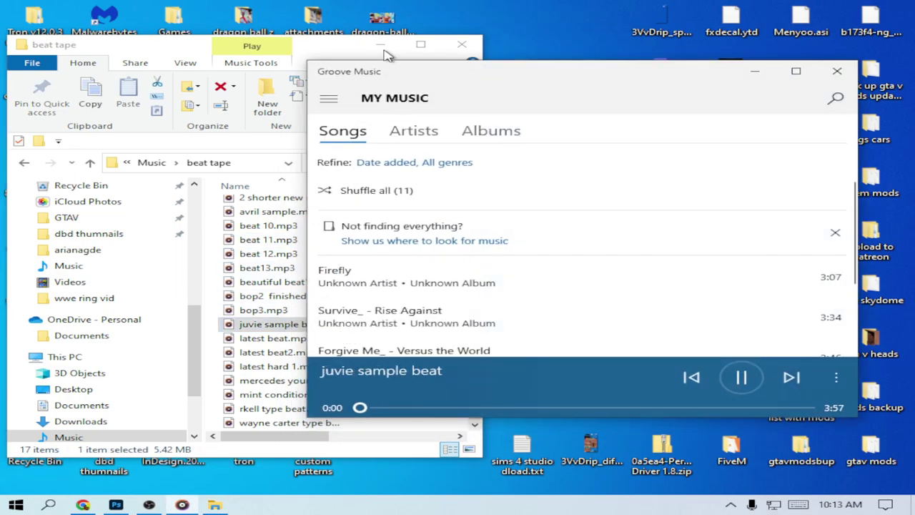
left_click(380, 46)
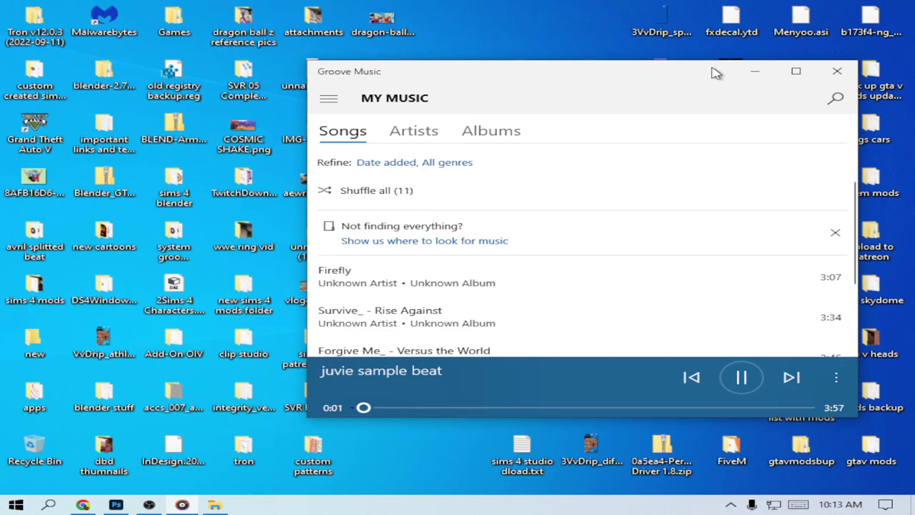
left_click(753, 72)
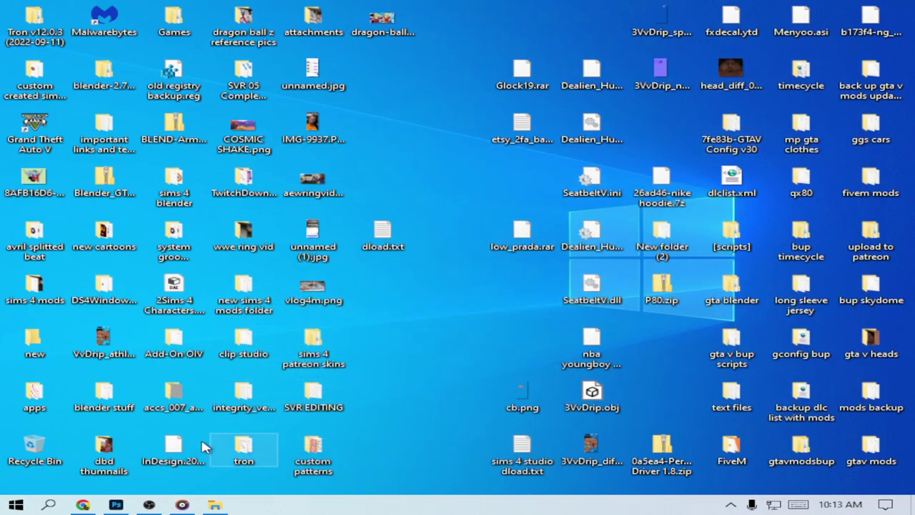
Move the face photo up, enlarge it from its bottom and top edges, and shift it right
left_click(116, 505)
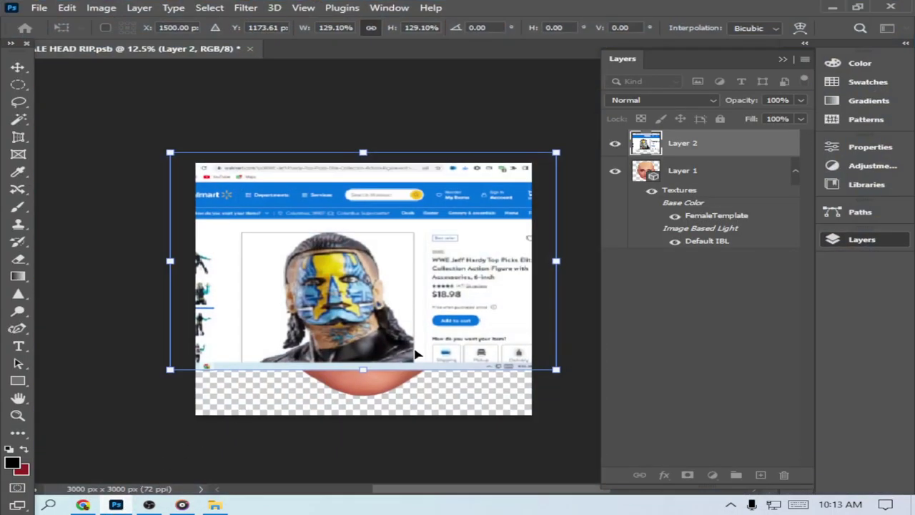
left_click_drag(419, 354, 423, 323)
scroll(423, 323, "up", 1)
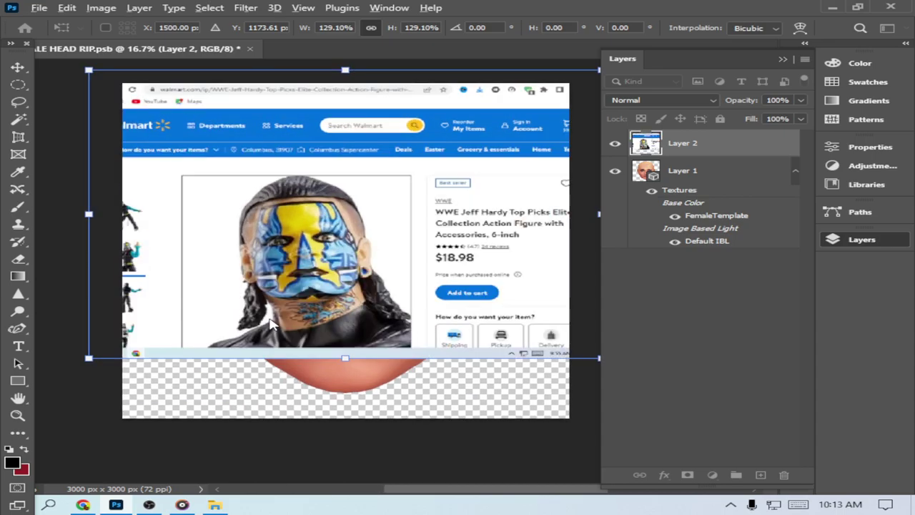
scroll(275, 325, "down", 2)
scroll(296, 346, "up", 2)
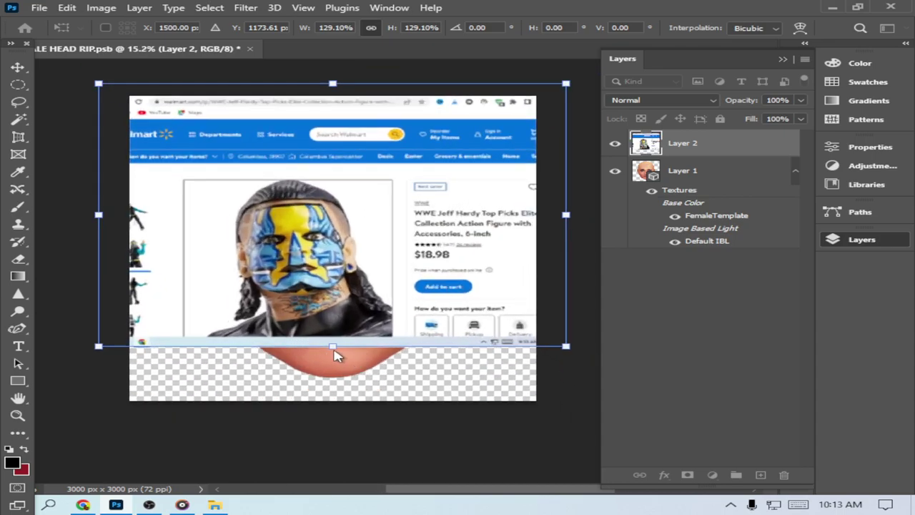
left_click_drag(331, 346, 348, 402)
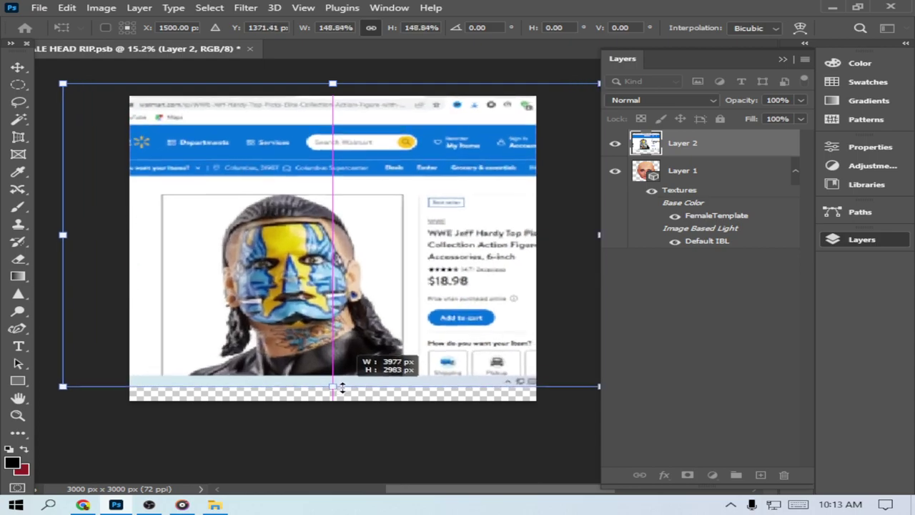
left_click(19, 69)
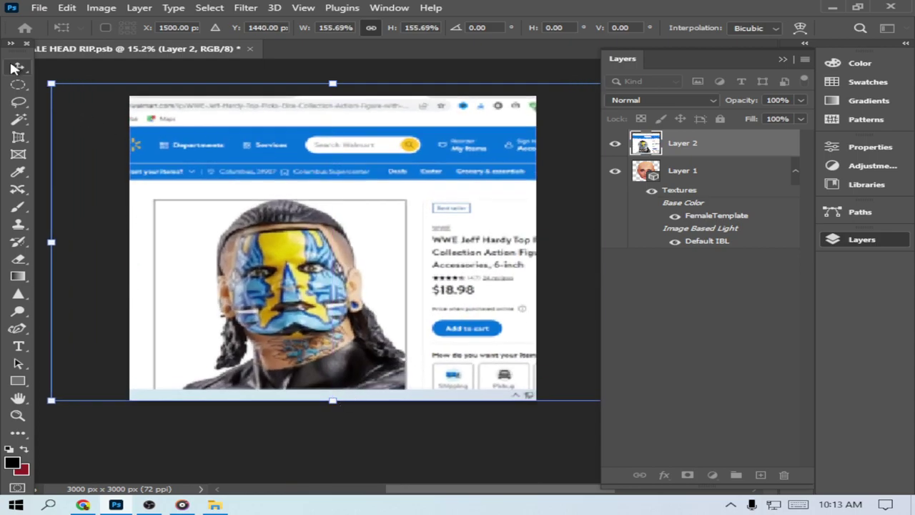
left_click_drag(370, 187, 404, 193)
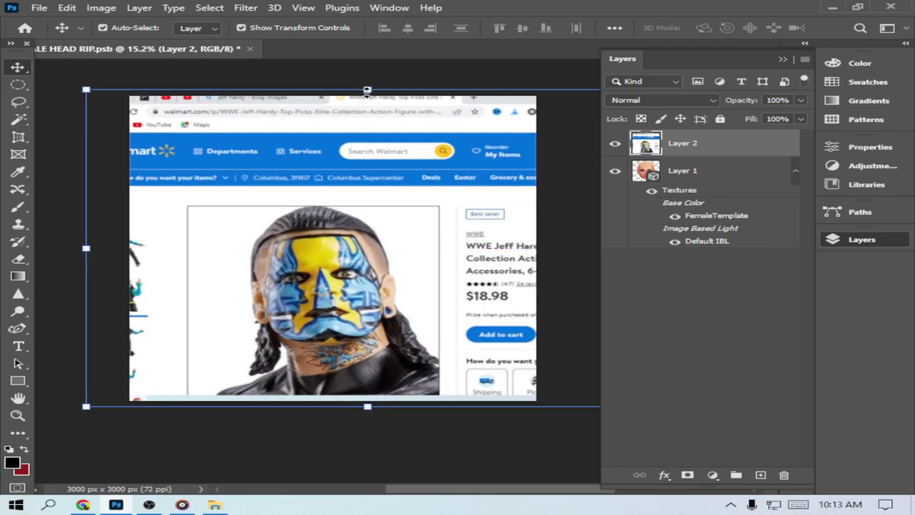
left_click_drag(367, 91, 377, 51)
scroll(336, 179, "down", 2)
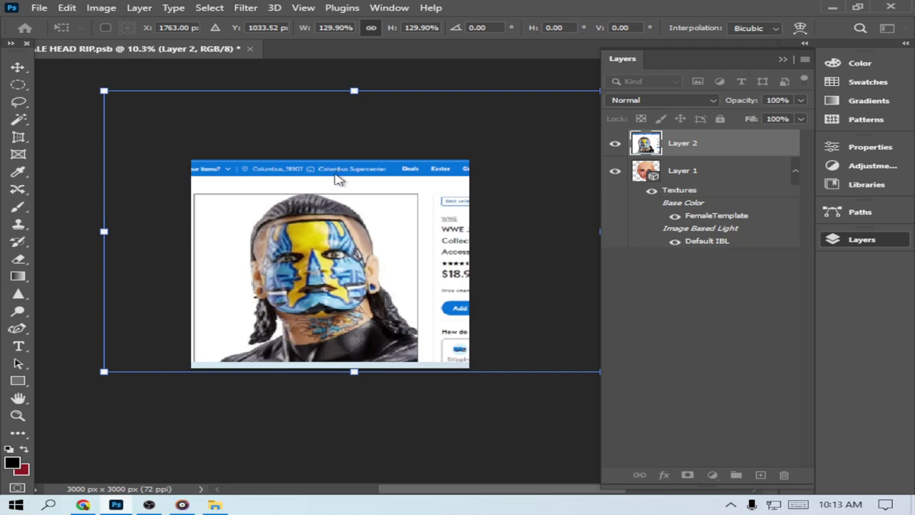
left_click(17, 67)
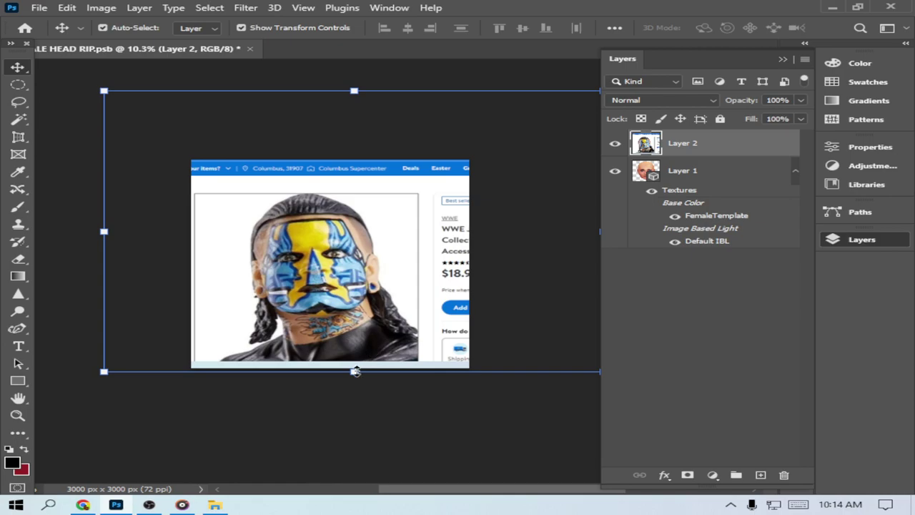
Stretch the face photo further to 144.27% and reposition it over the head
left_click_drag(355, 371, 357, 404)
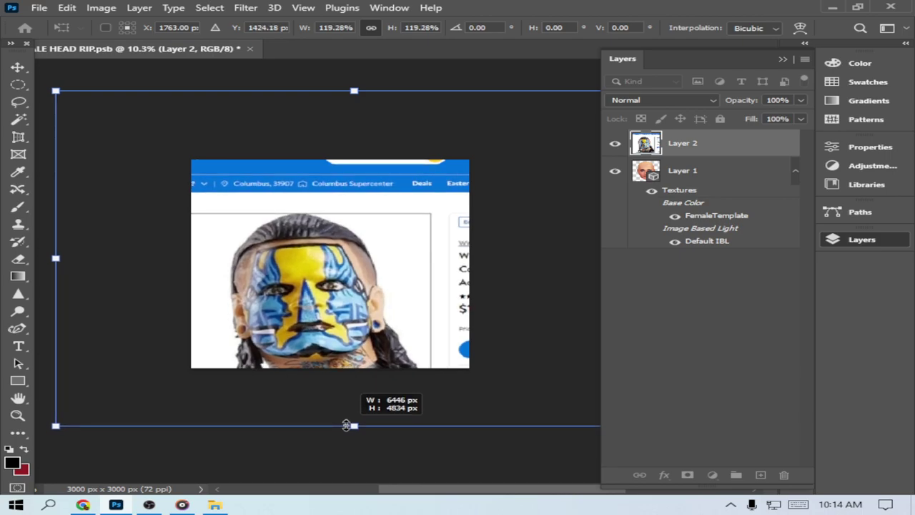
left_click_drag(357, 404, 353, 425)
left_click_drag(351, 95, 353, 57)
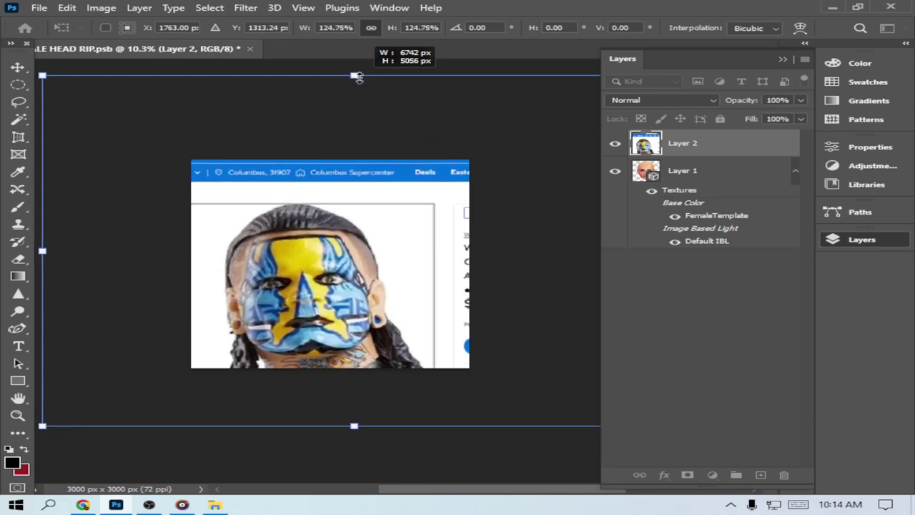
scroll(294, 277, "down", 3)
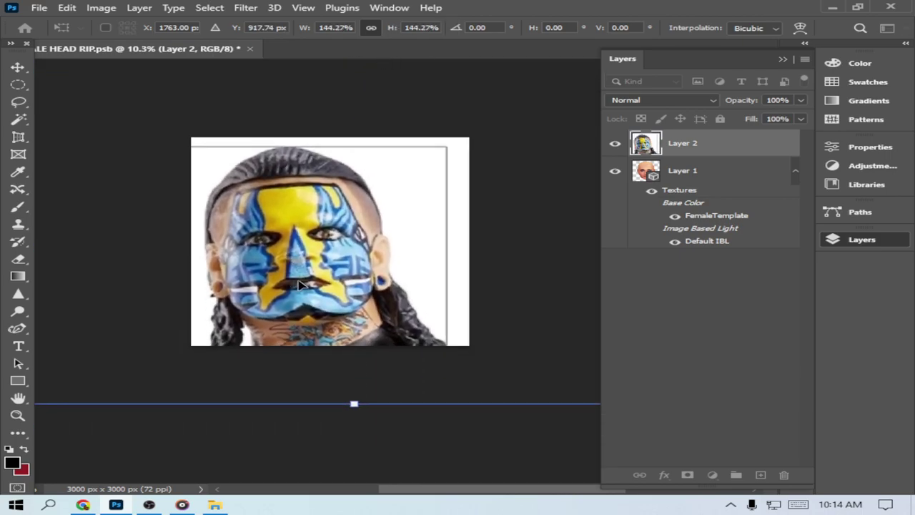
left_click_drag(326, 258, 343, 257)
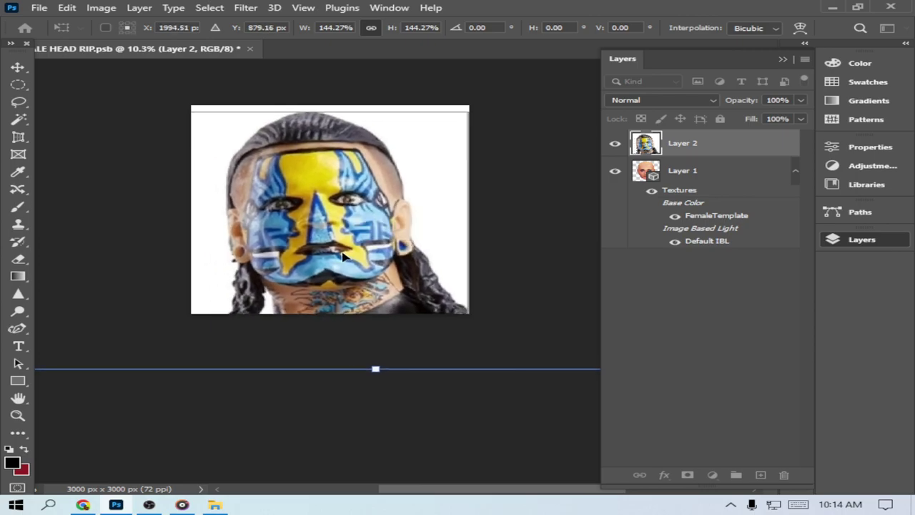
left_click(800, 100)
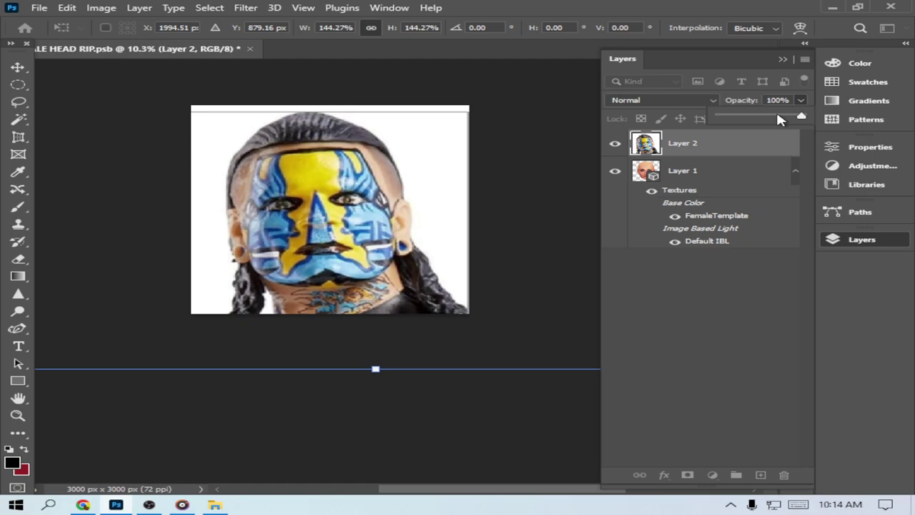
Set Layer 2 opacity to 70% and rotate the face photo about 4.35°
left_click(778, 114)
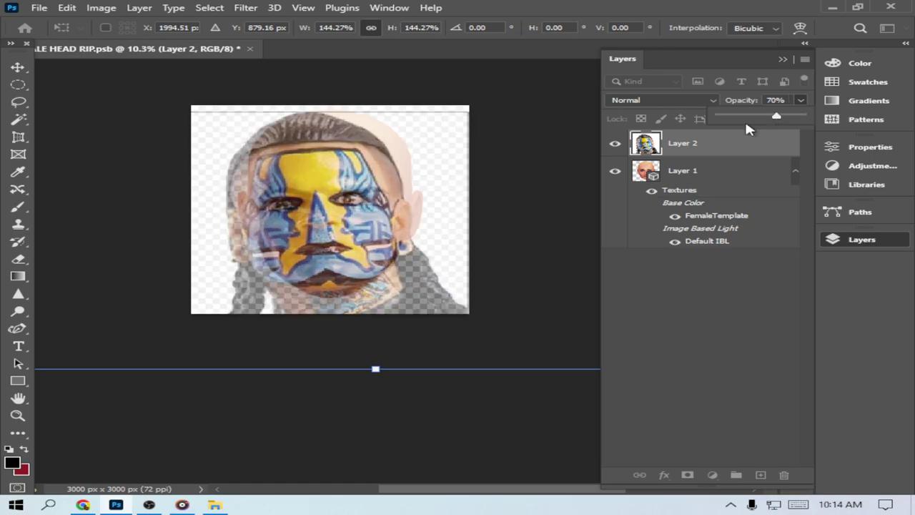
scroll(418, 260, "down", 2)
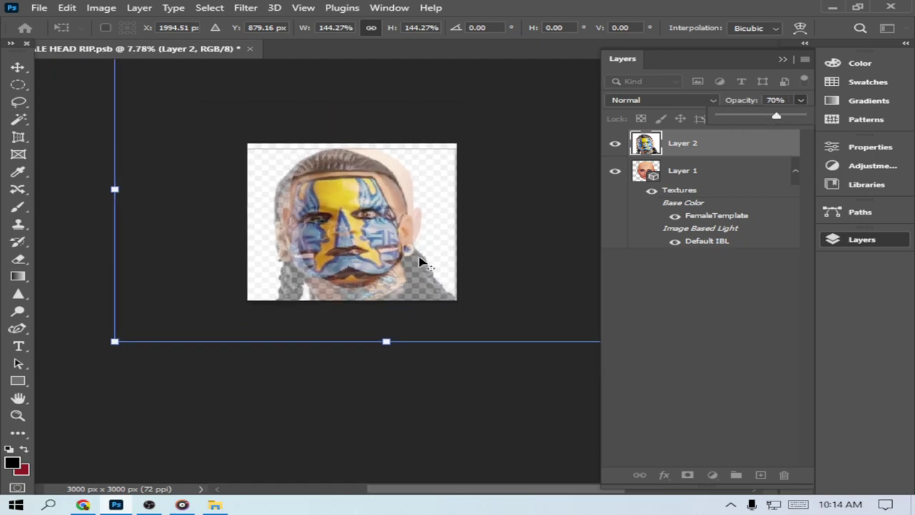
scroll(402, 260, "down", 2)
left_click_drag(205, 325, 201, 309)
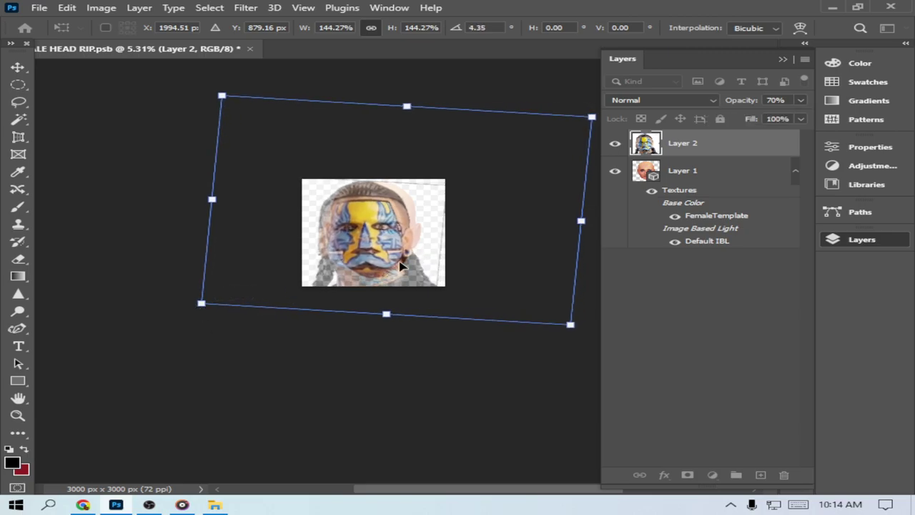
Shift the face photo 150 px right and nudge it with arrow keys to line up the face
key("shift+Right")
key("shift+Right")
key("shift+Right")
key("shift+Right")
key("shift+Right")
key("shift+Right")
key("shift+Right")
key("shift+Right")
key("shift+Right")
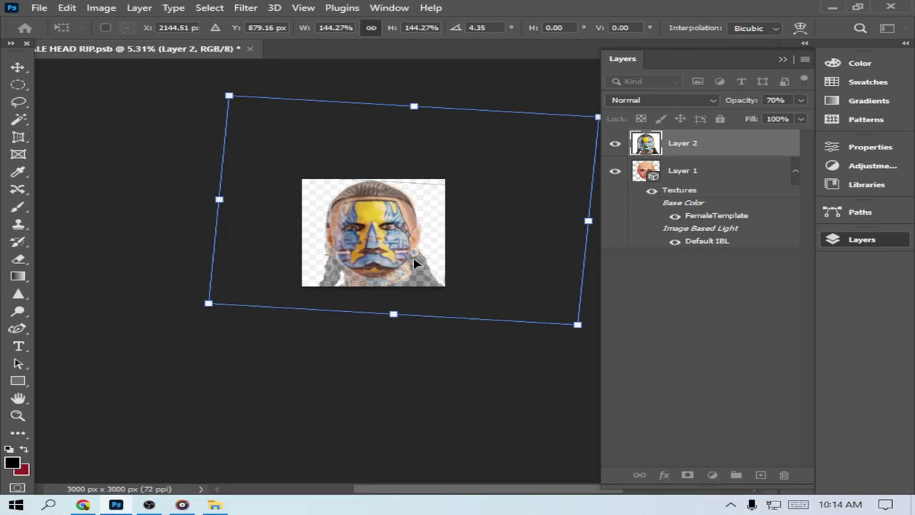
scroll(410, 262, "up", 1)
scroll(393, 254, "up", 1)
scroll(382, 248, "up", 1)
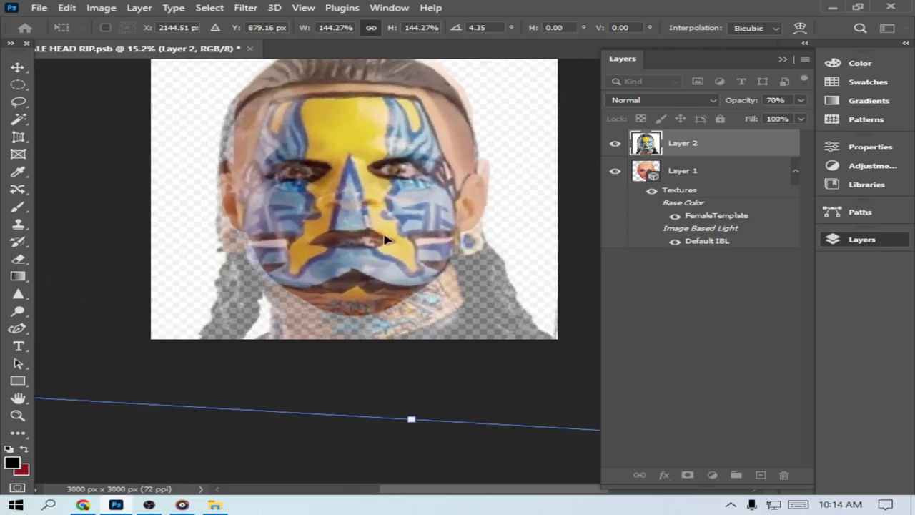
key("Right")
key("Right")
key("Right")
key("Right")
key("Down")
key("Right")
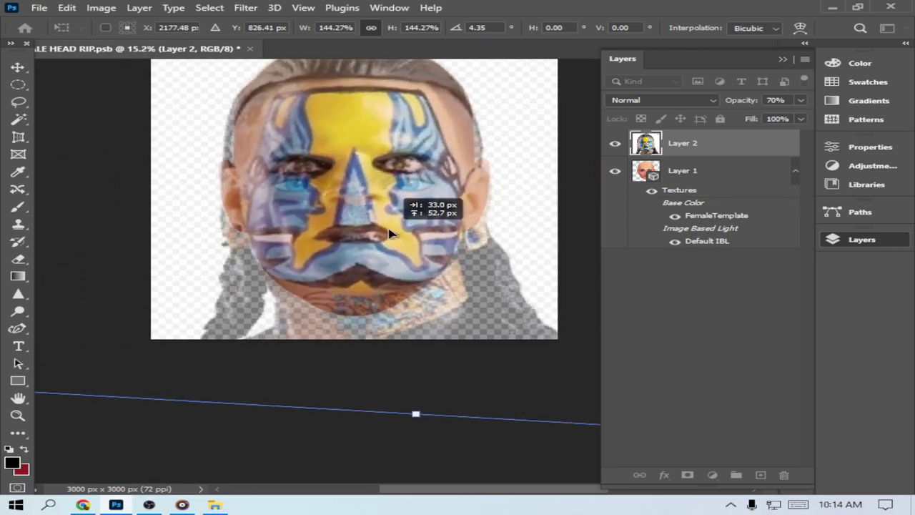
key("Right")
key("Up")
key("Up")
key("Up")
key("Up")
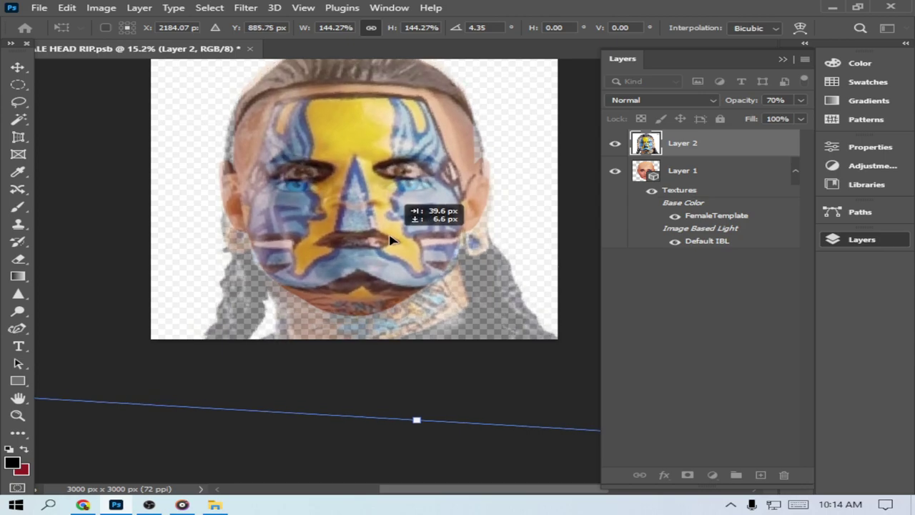
key("Up")
key("Up")
key("Left")
key("Left")
key("Left")
key("Right")
key("Right")
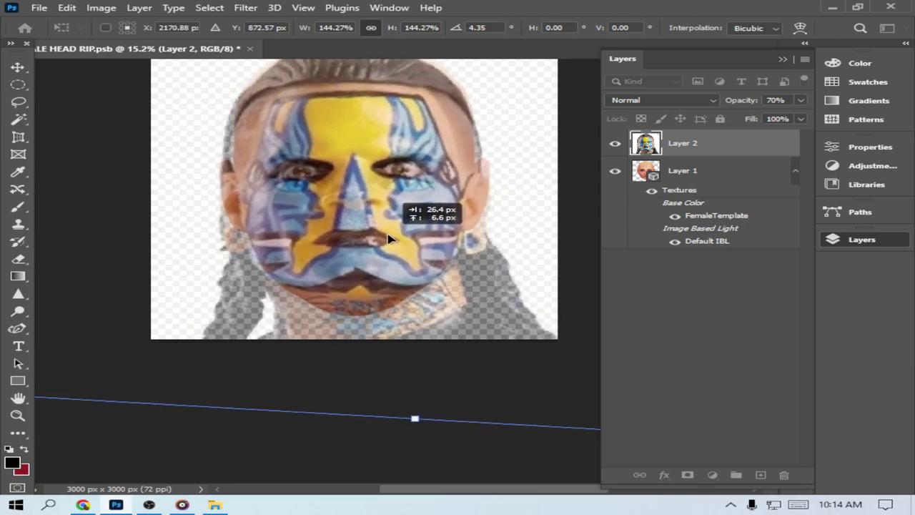
key("Down")
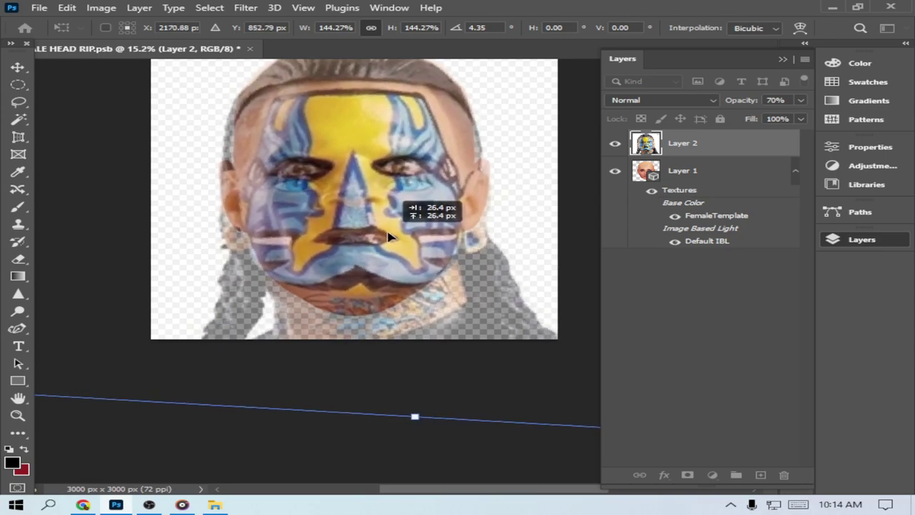
scroll(407, 214, "up", 1)
scroll(418, 214, "up", 2)
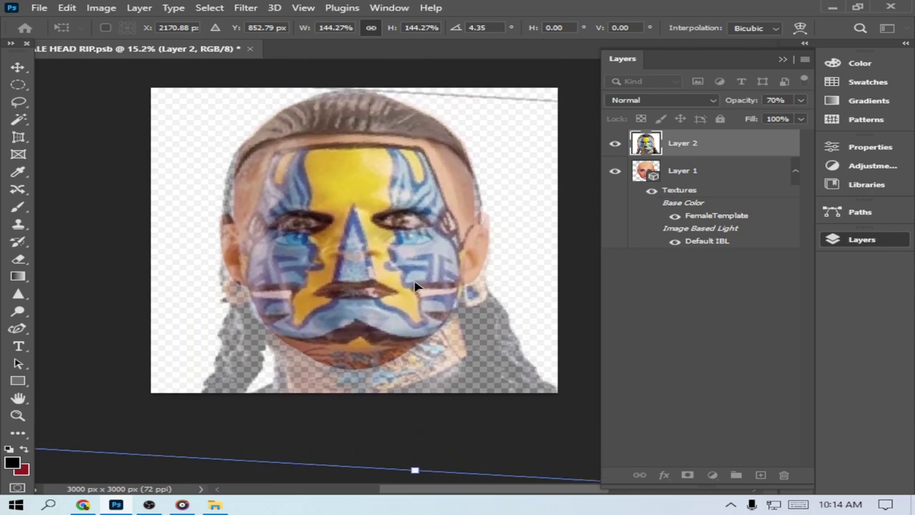
Lower Layer 2 opacity to 49% and move the face photo down to match the features
left_click(796, 100)
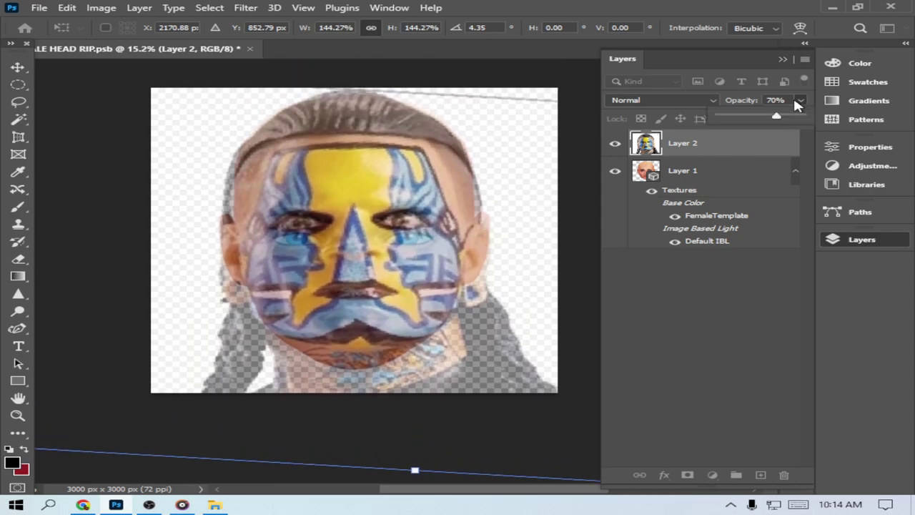
left_click(759, 116)
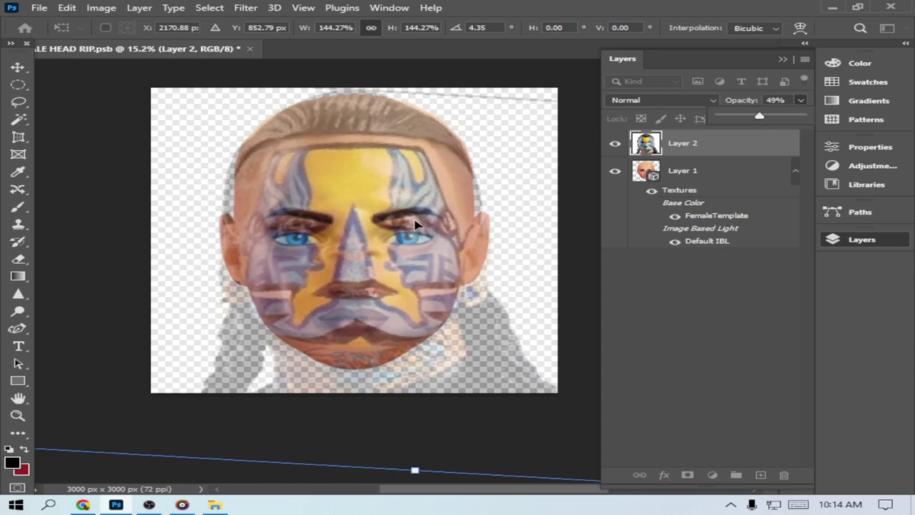
left_click_drag(368, 272, 369, 294)
scroll(369, 293, "up", 2)
scroll(366, 286, "up", 2)
scroll(366, 284, "up", 1)
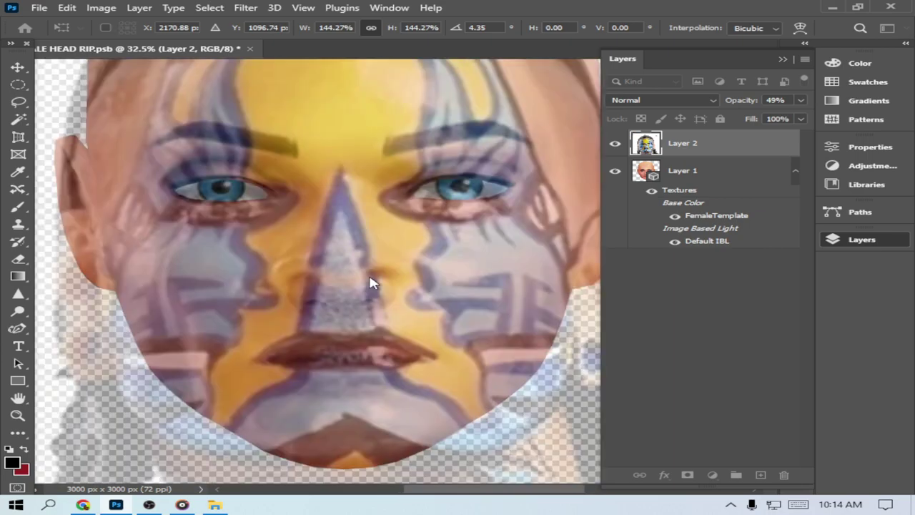
scroll(413, 248, "down", 3)
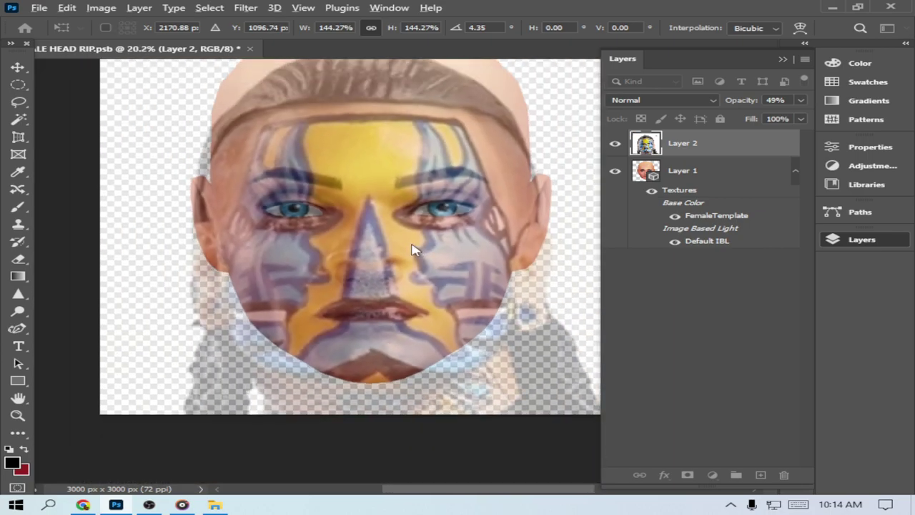
scroll(412, 248, "down", 2)
scroll(400, 247, "down", 1)
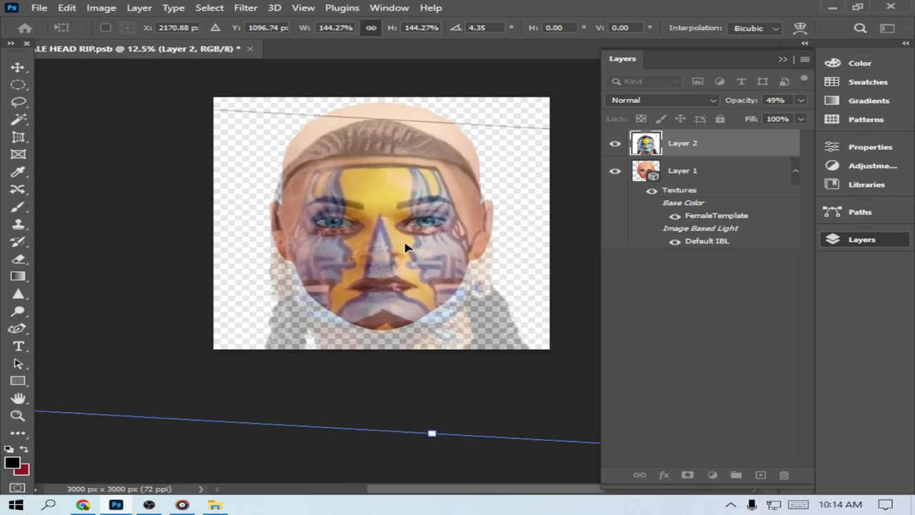
Commit the previous transform, then stretch the face-paint layer taller and move it up
left_click(18, 67)
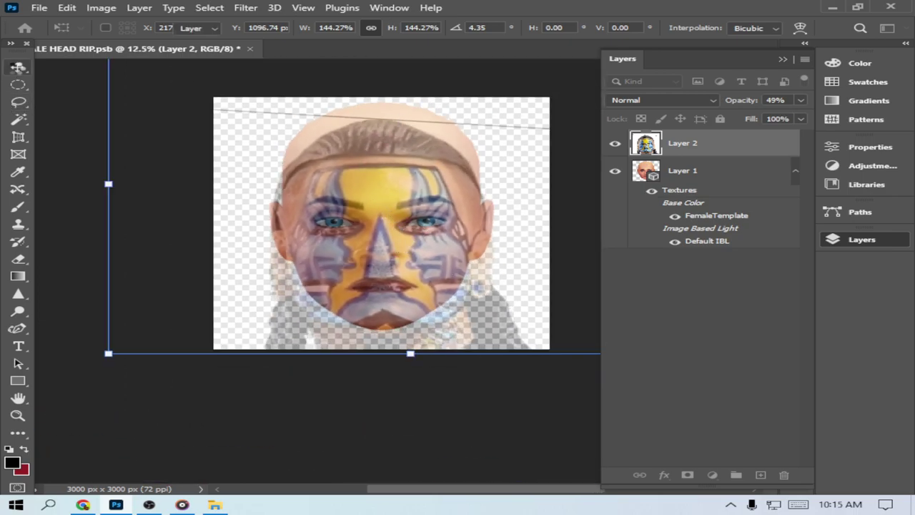
key("Return")
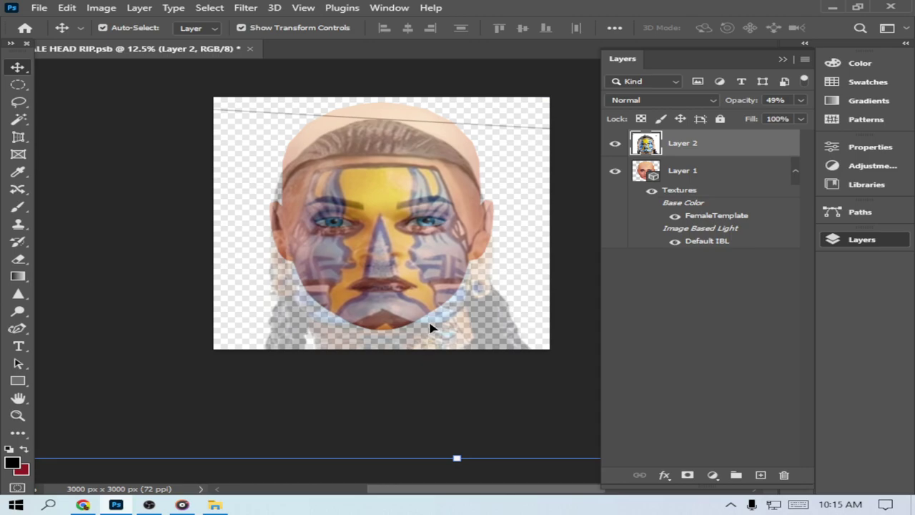
scroll(366, 271, "down", 2)
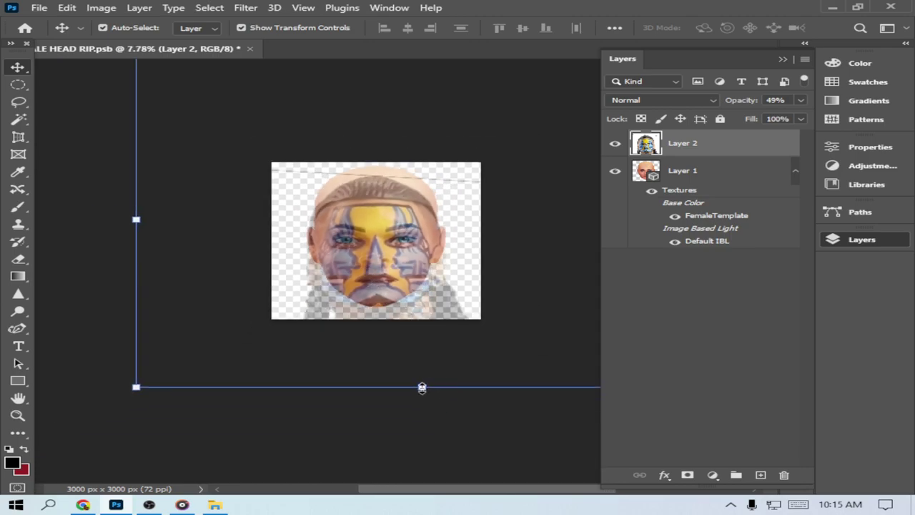
left_click_drag(421, 387, 423, 404)
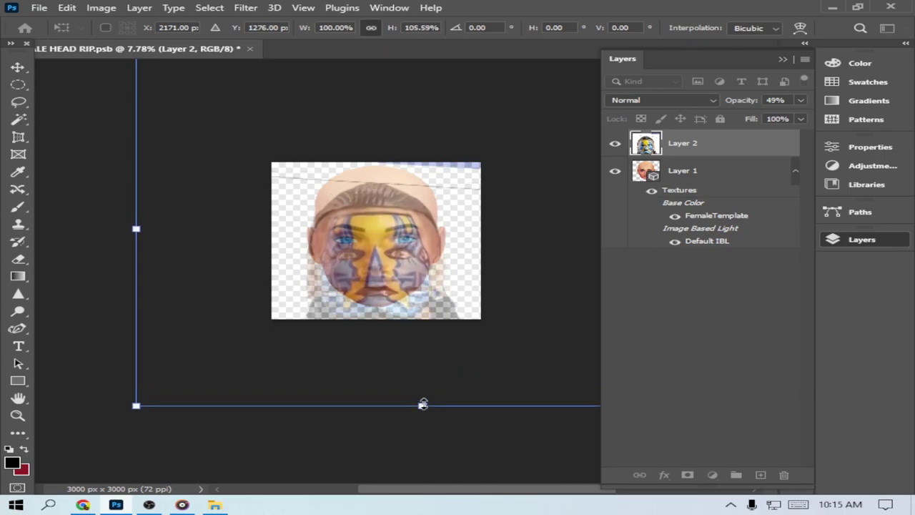
left_click_drag(390, 269, 391, 257)
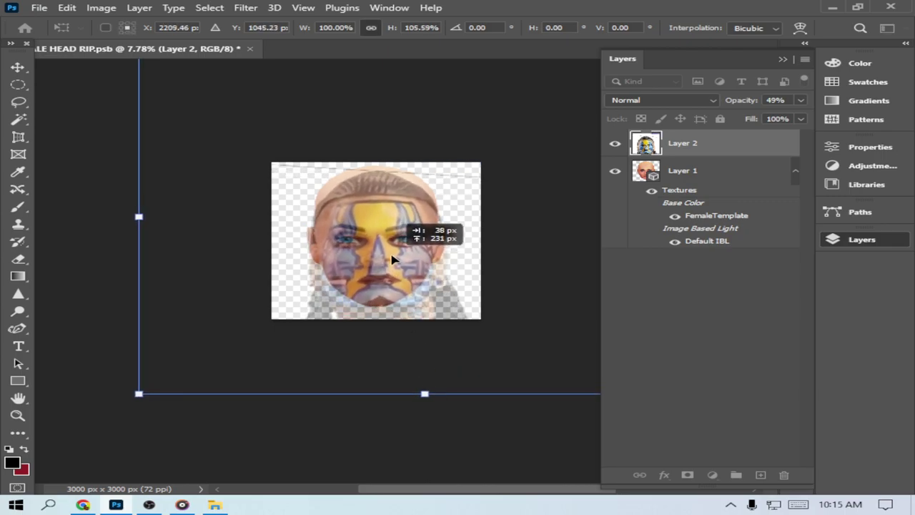
scroll(391, 257, "up", 1)
scroll(394, 259, "up", 1)
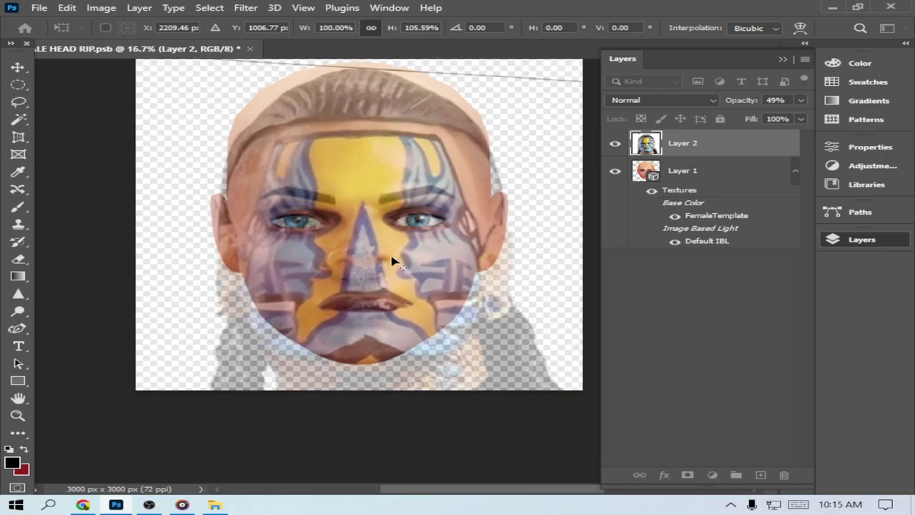
scroll(393, 260, "up", 1)
left_click_drag(378, 292, 378, 296)
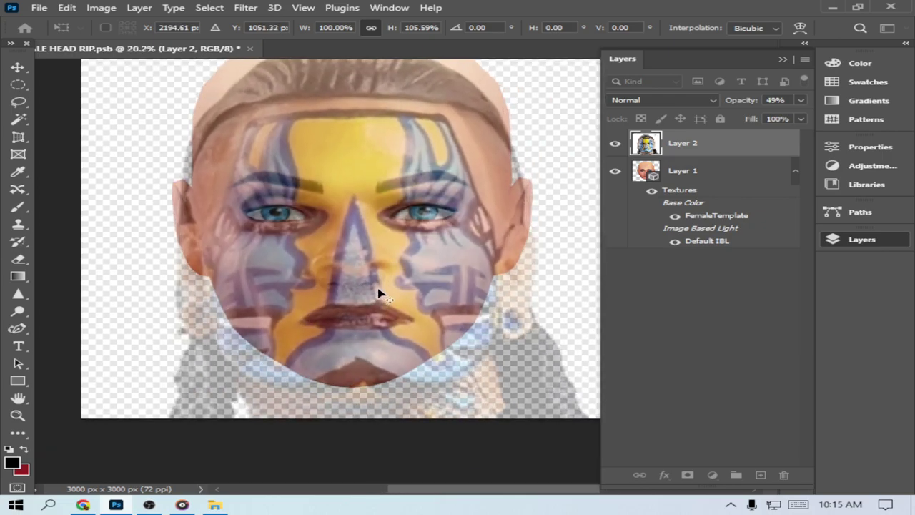
Stretch the face-paint layer to 112.67% height and fine-tune its position over the features
scroll(379, 293, "down", 1)
scroll(381, 275, "down", 1)
scroll(381, 271, "down", 1)
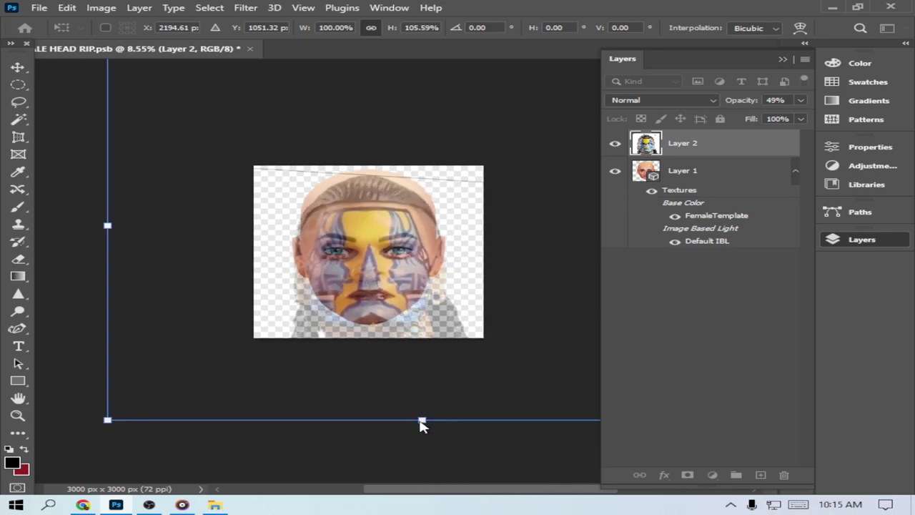
left_click_drag(421, 418, 422, 445)
left_click_drag(390, 311, 391, 291)
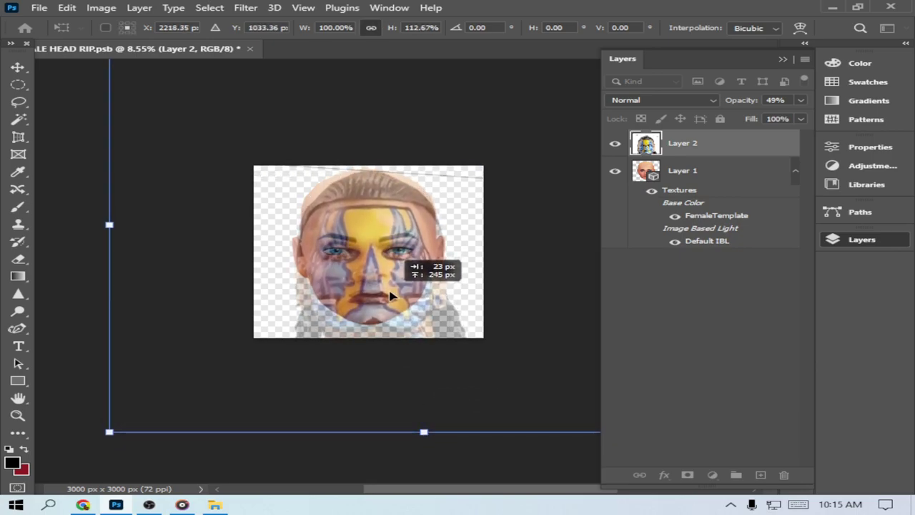
left_click_drag(391, 291, 383, 289)
scroll(380, 290, "up", 2)
scroll(382, 288, "up", 2)
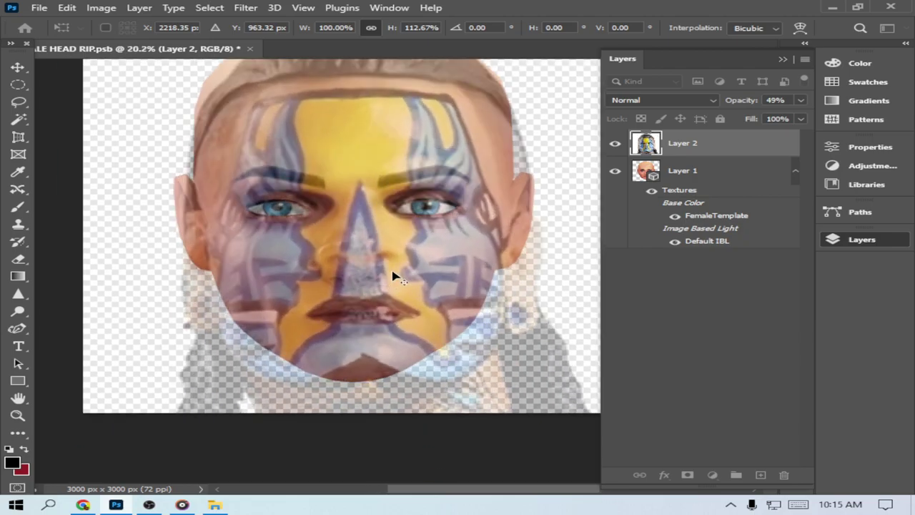
scroll(389, 275, "up", 1)
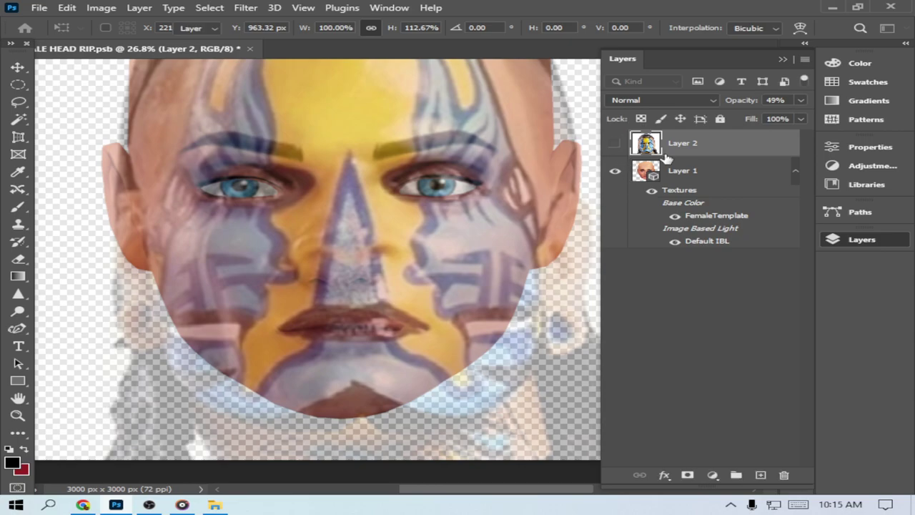
Toggle Layer 2 off and on to compare, then try opacities from 40% to 92%, ending at 51%
left_click(614, 143)
left_click(615, 145)
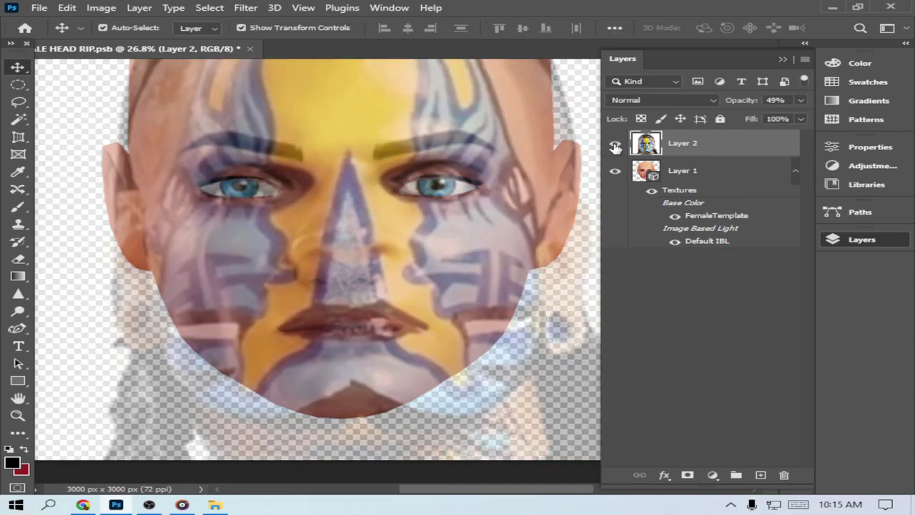
left_click(801, 101)
left_click(779, 120)
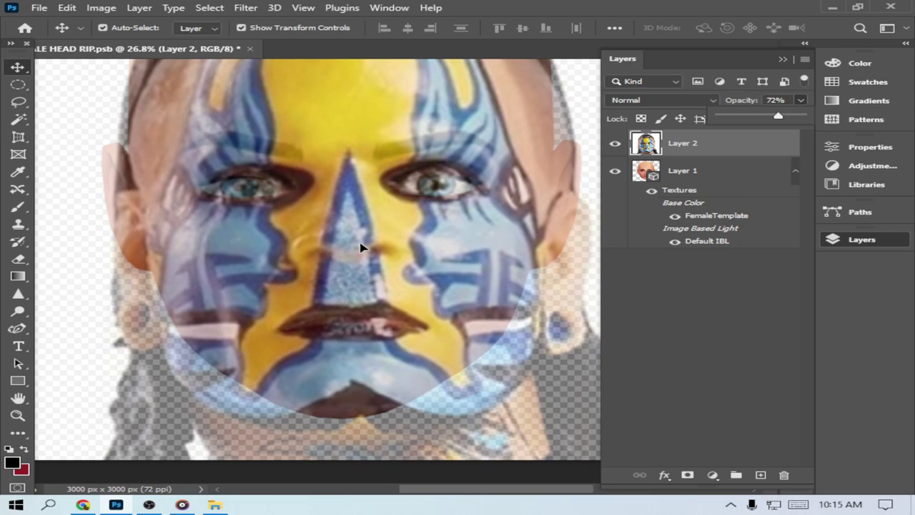
left_click(750, 115)
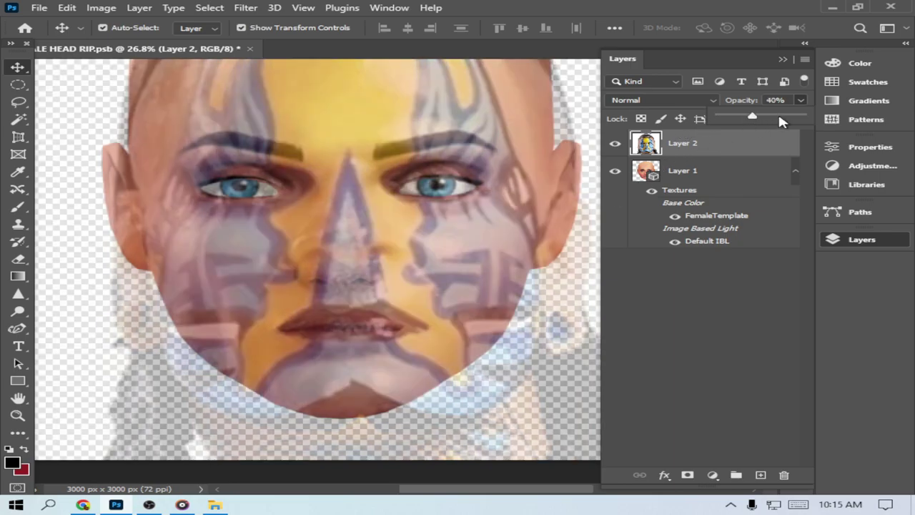
left_click(779, 117)
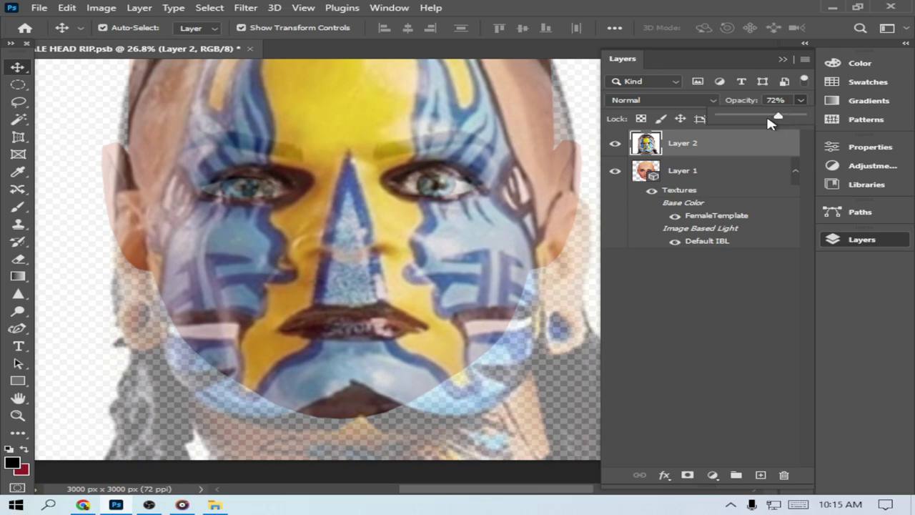
left_click(796, 115)
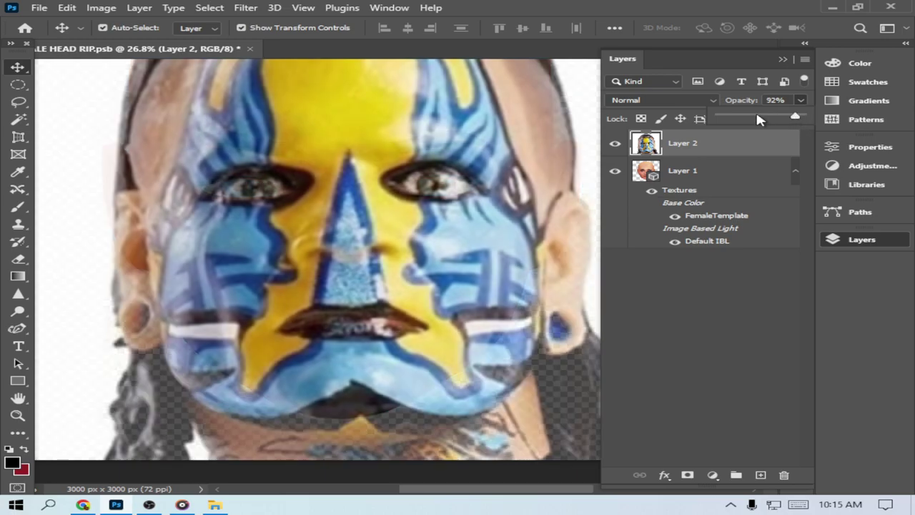
left_click(756, 114)
left_click(780, 114)
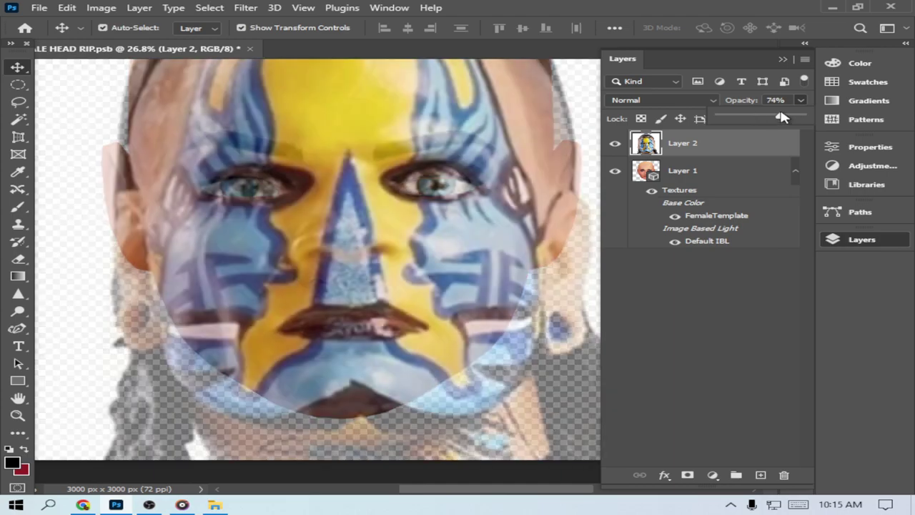
left_click(788, 116)
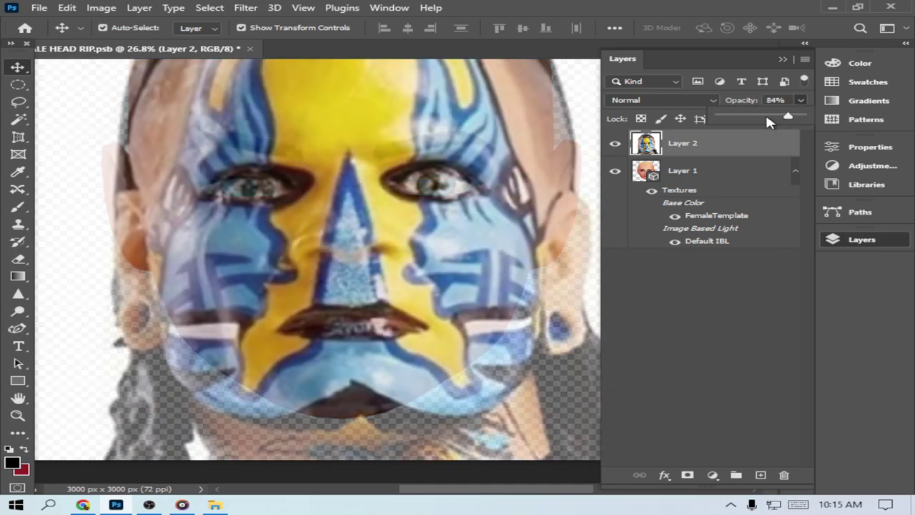
left_click(761, 115)
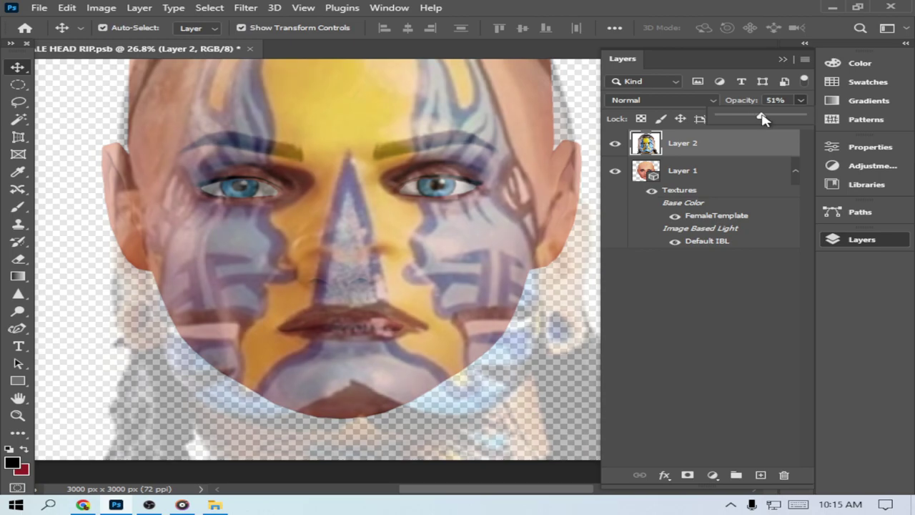
Shift Layer 2's face paint down and adjust its height with Free Transform
scroll(461, 139, "down", 2)
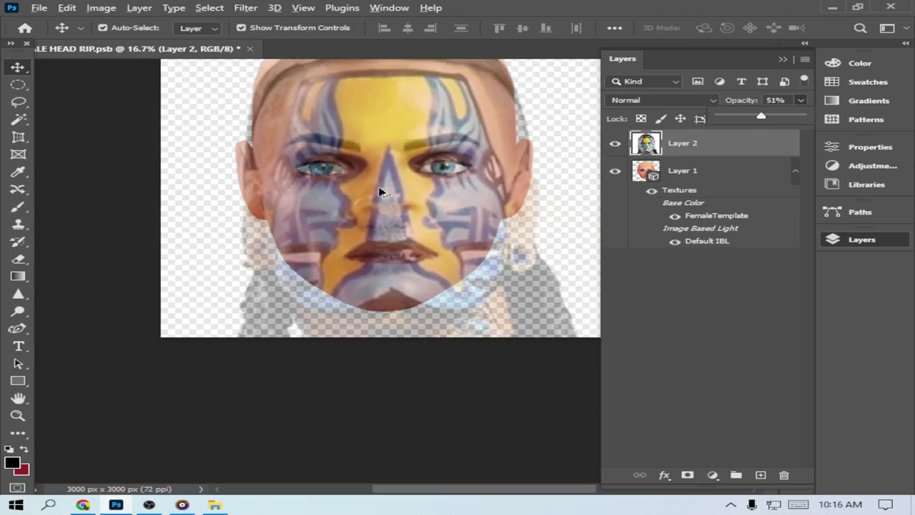
scroll(378, 190, "up", 1)
scroll(429, 189, "up", 1)
scroll(464, 193, "up", 1)
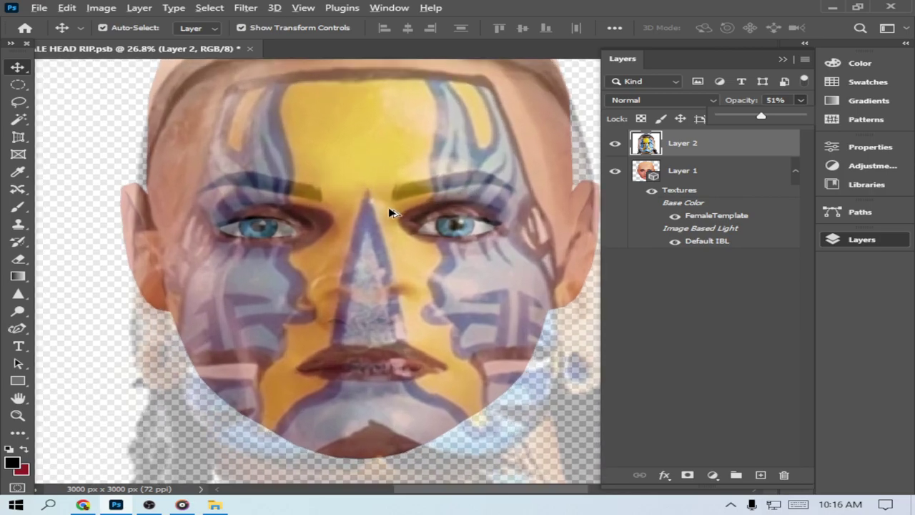
scroll(388, 208, "up", 1)
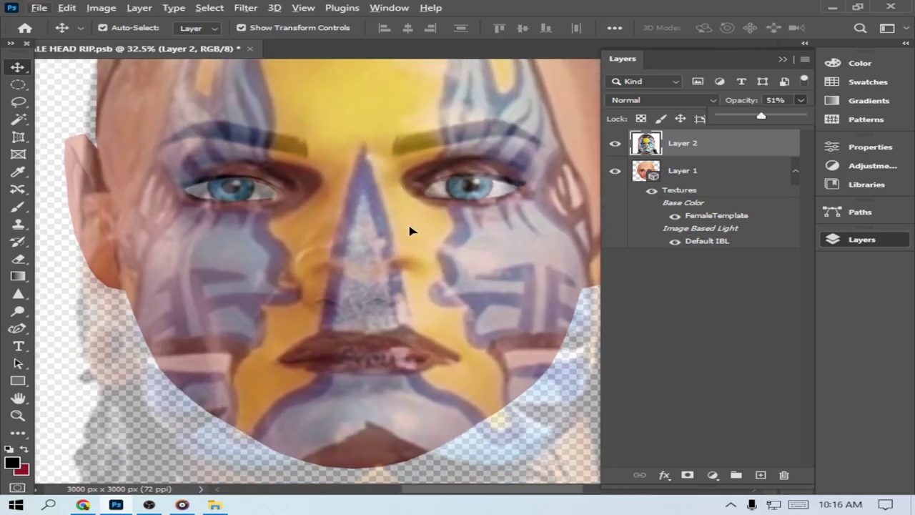
mouse_move(408, 231)
left_mouse_down()
mouse_move(415, 239)
mouse_move(373, 231)
left_mouse_up()
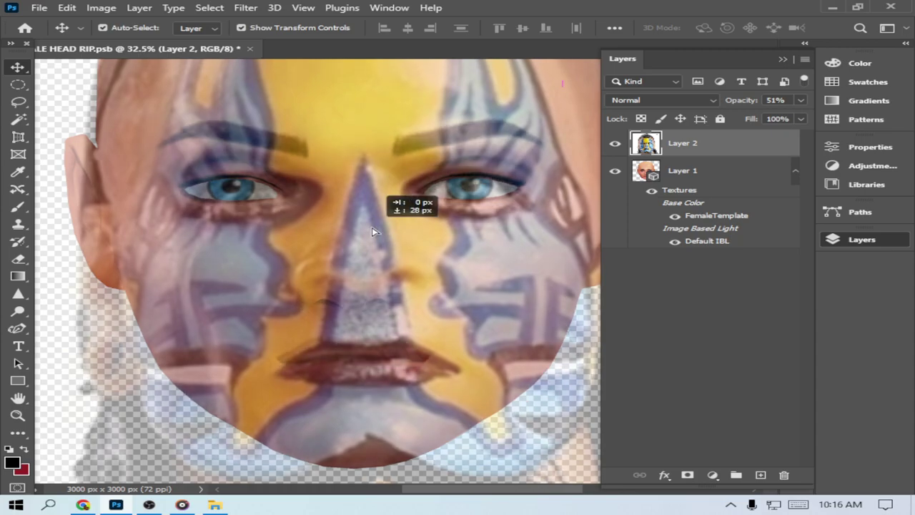
scroll(371, 229, "down", 2)
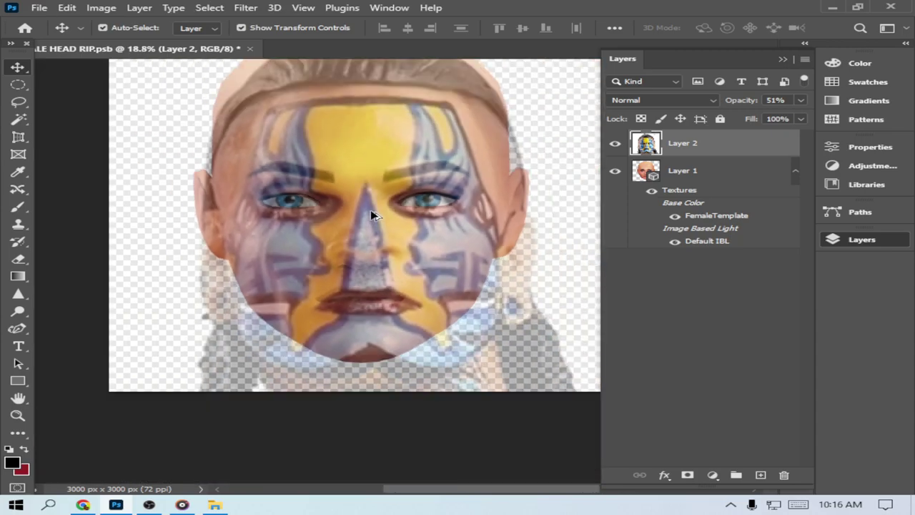
scroll(375, 221, "down", 2)
scroll(378, 215, "down", 1)
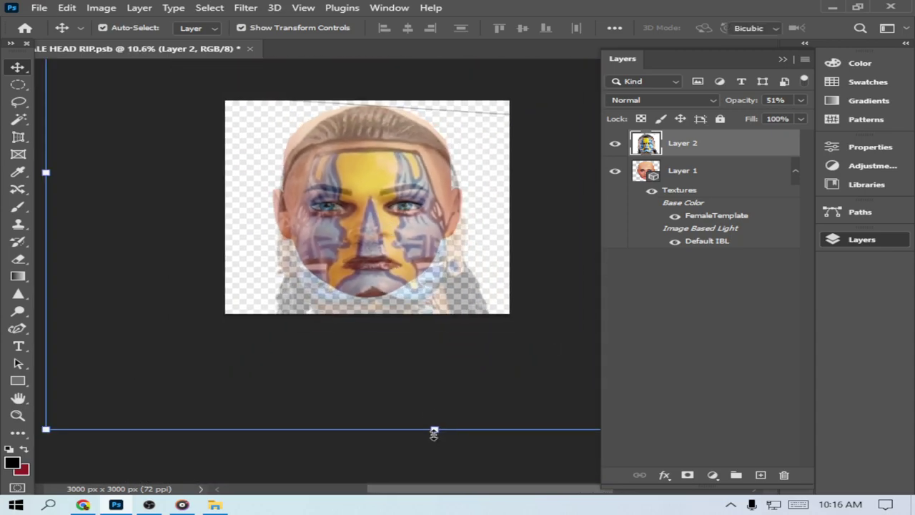
left_click(434, 431)
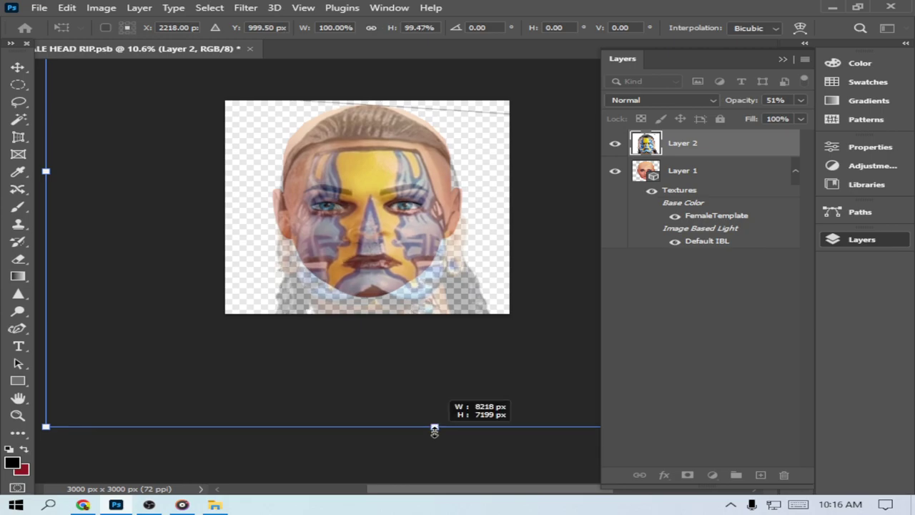
left_click_drag(434, 432, 434, 402)
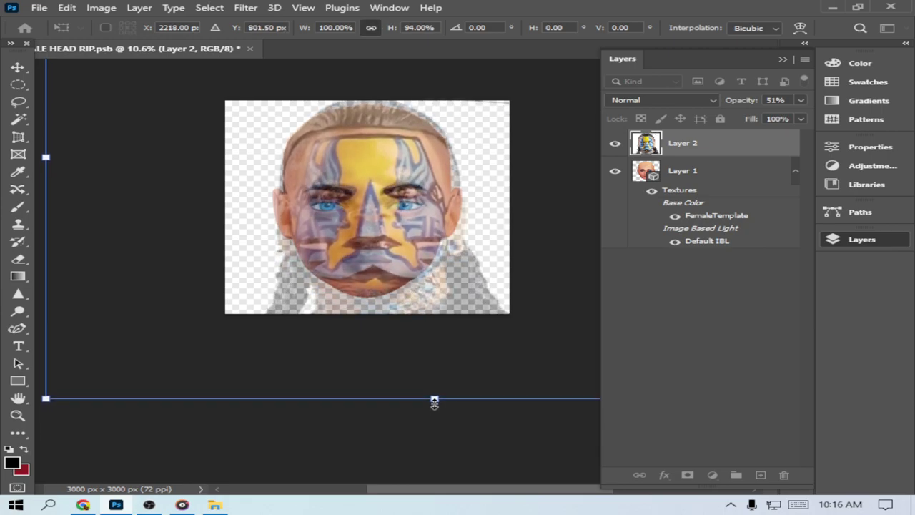
left_click_drag(361, 289, 361, 304)
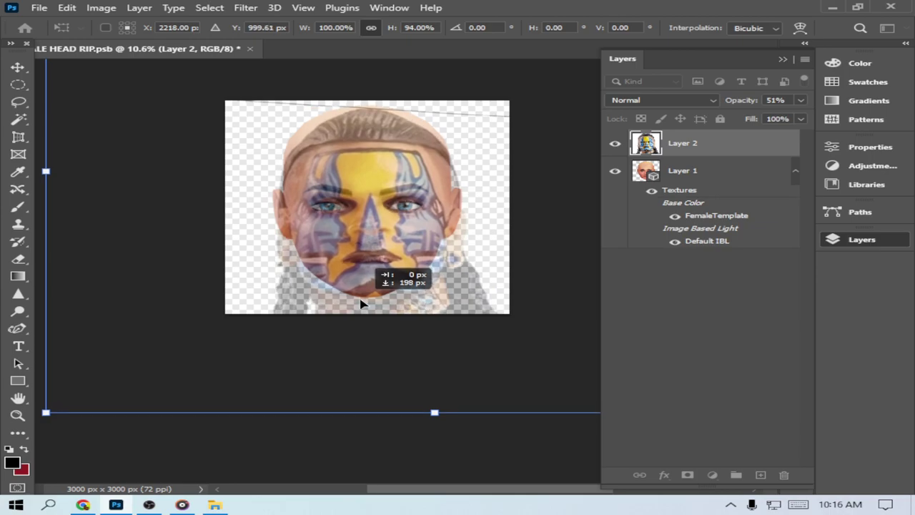
left_click_drag(433, 416, 433, 418)
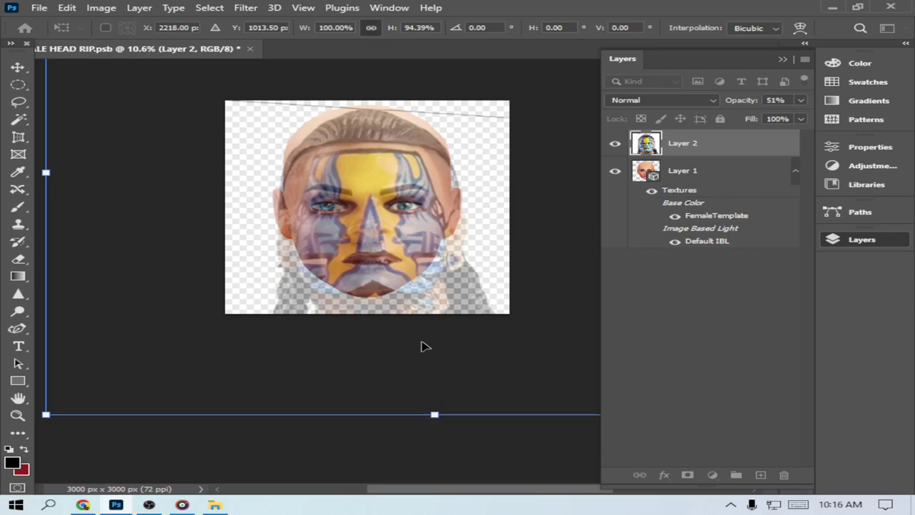
Commit the transform, move the painted face lower onto the head, and undo a trial squash
scroll(379, 266, "up", 1)
scroll(380, 266, "up", 1)
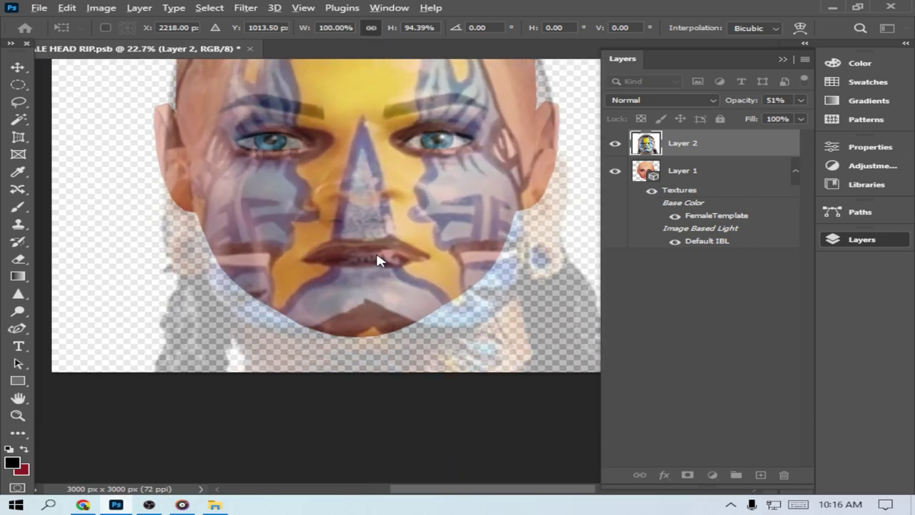
left_click(17, 67)
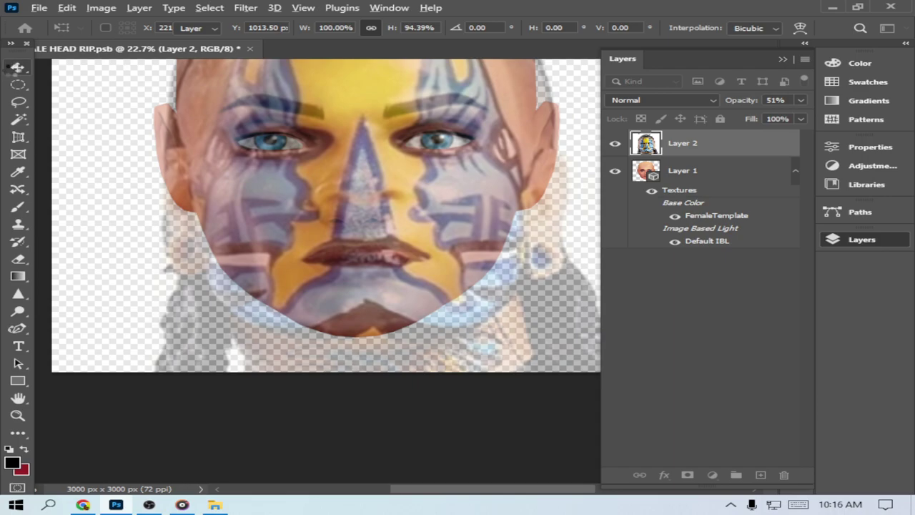
key("Return")
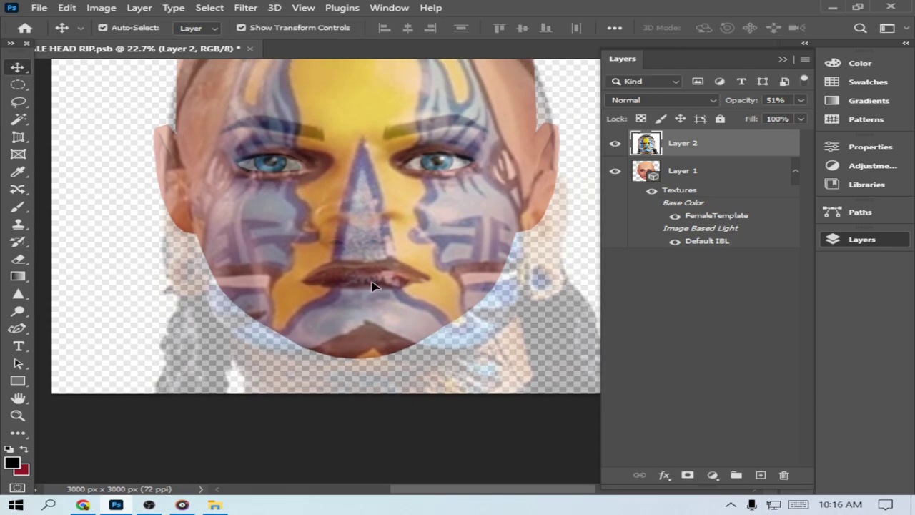
mouse_move(372, 286)
left_mouse_down()
mouse_move(366, 322)
mouse_move(360, 305)
left_mouse_up()
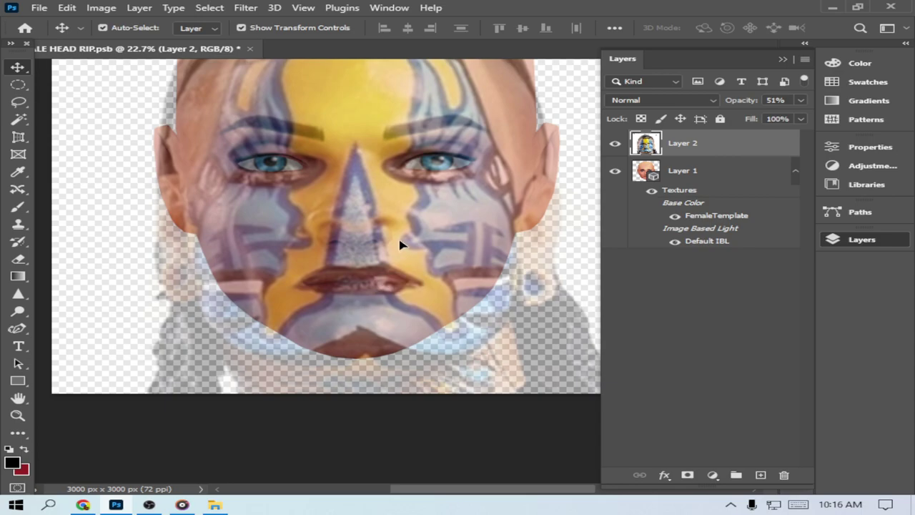
scroll(384, 262, "up", 1, "alt")
scroll(383, 261, "up", 1, "alt")
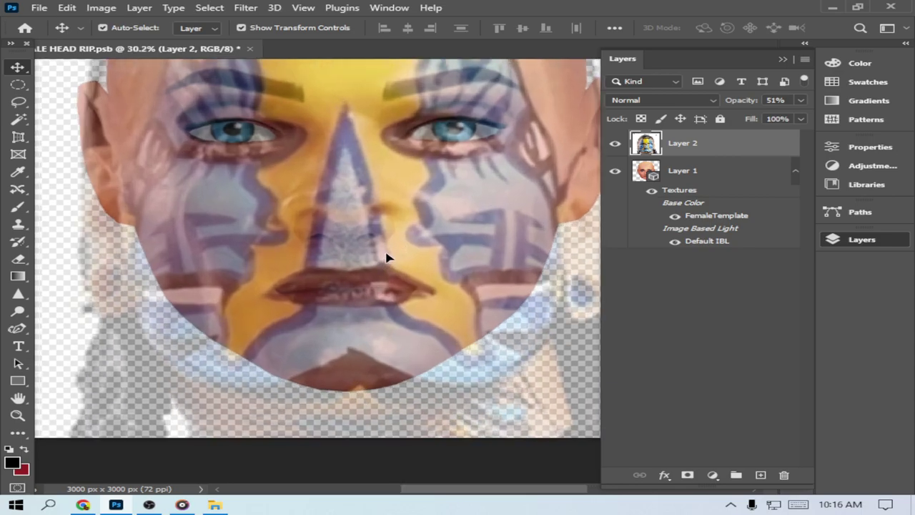
scroll(386, 257, "down", 1, "alt")
scroll(390, 257, "down", 1, "alt")
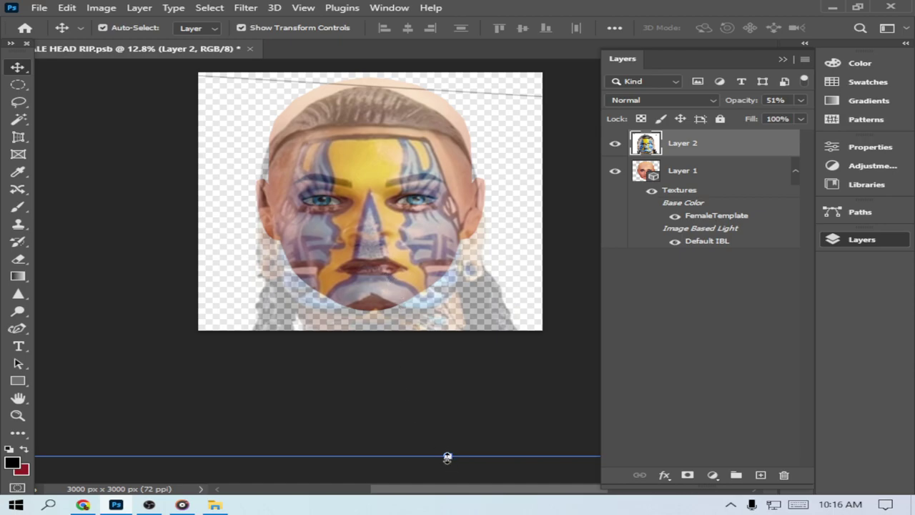
mouse_move(447, 457)
left_mouse_down()
mouse_move(445, 420)
mouse_move(444, 446)
left_mouse_up()
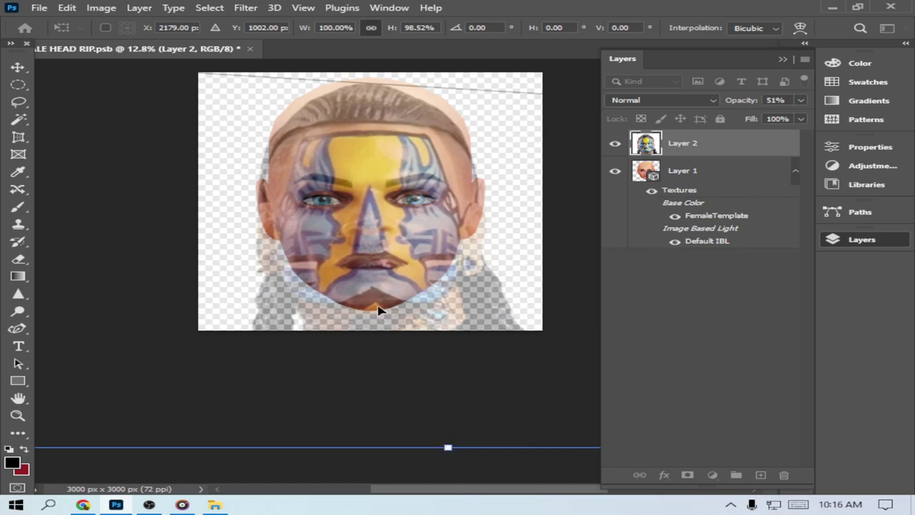
key("ctrl+z")
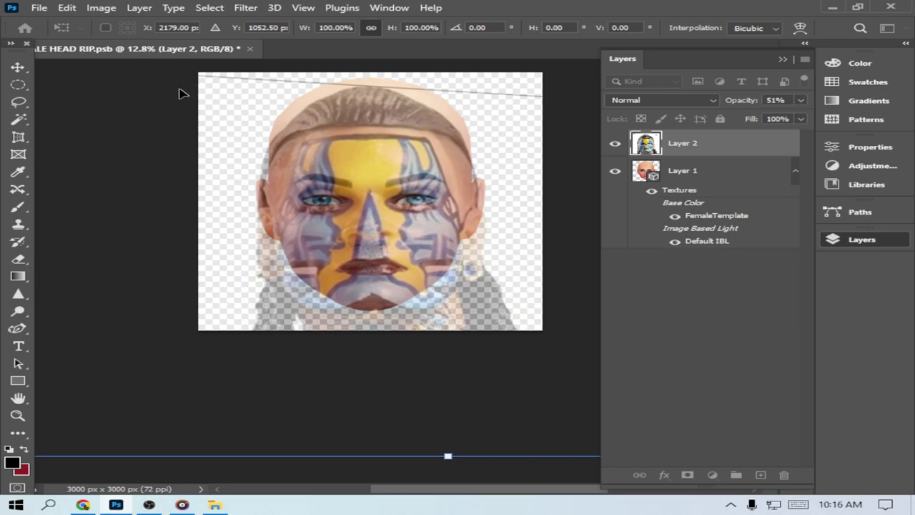
Nudge the painted face up, right and left to X 2190, Y 984, aligning eyes and nose
scroll(390, 216, "up", 3)
scroll(384, 213, "up", 2)
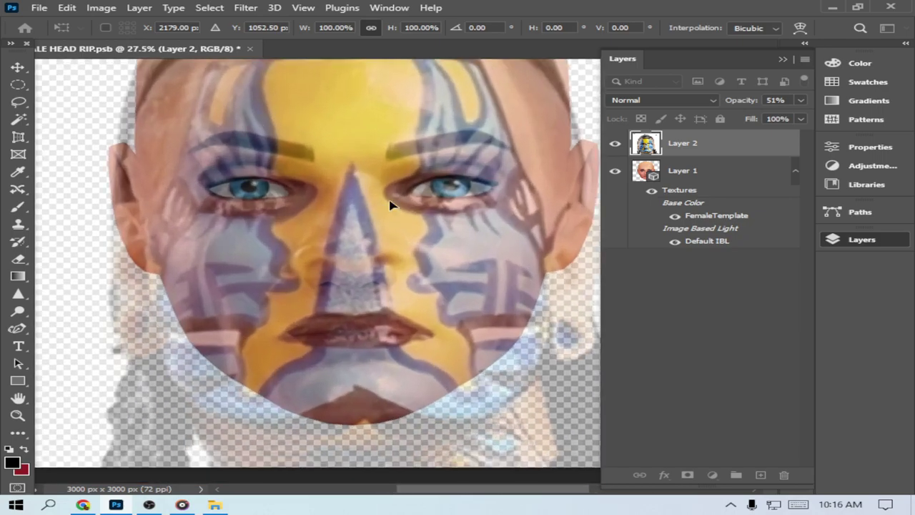
left_click_drag(390, 204, 390, 197)
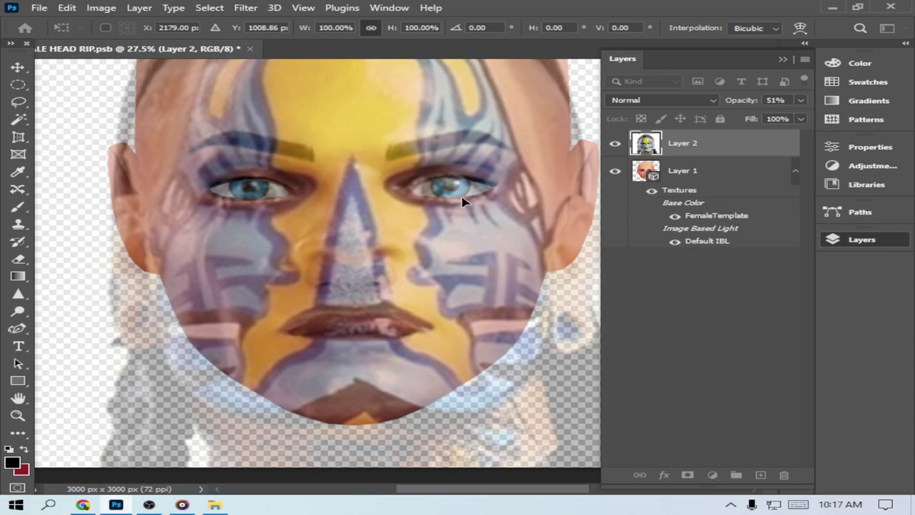
scroll(490, 173, "up", 1)
scroll(490, 173, "up", 3)
scroll(490, 173, "up", 3)
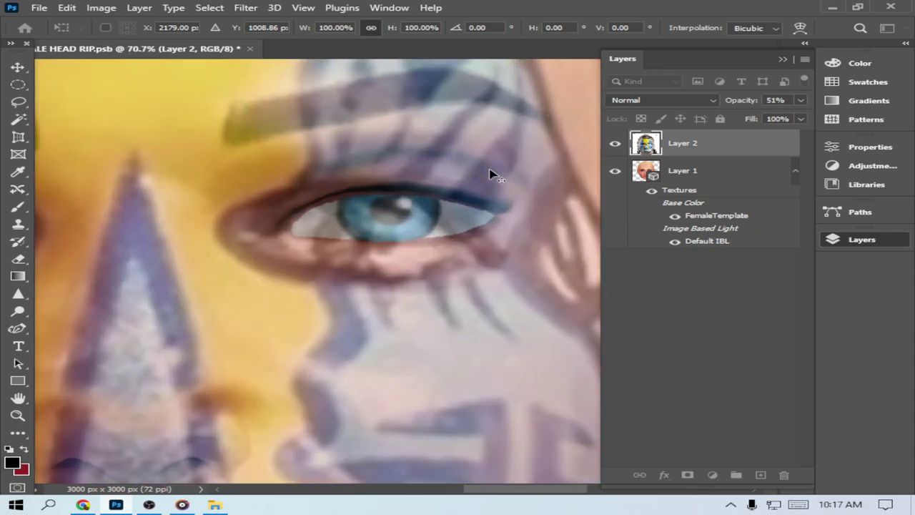
scroll(492, 174, "up", 2)
left_click_drag(431, 247, 435, 240)
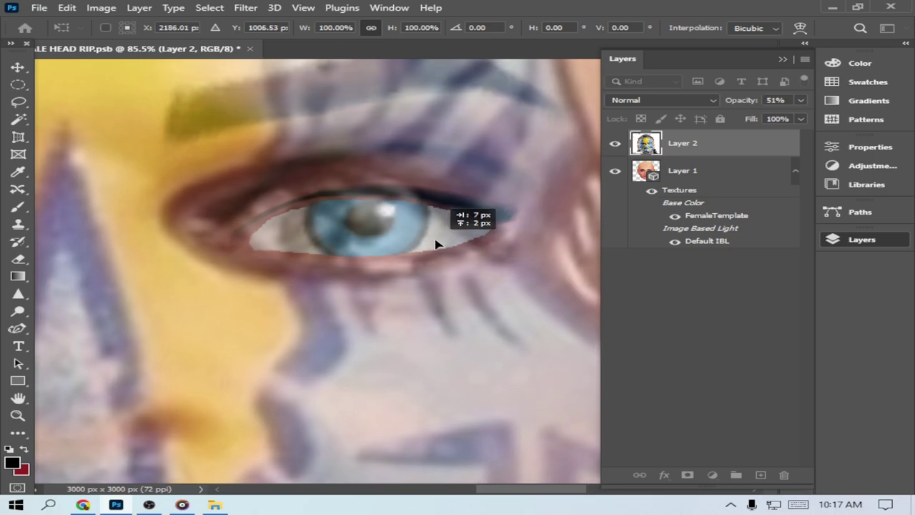
scroll(448, 212, "down", 4)
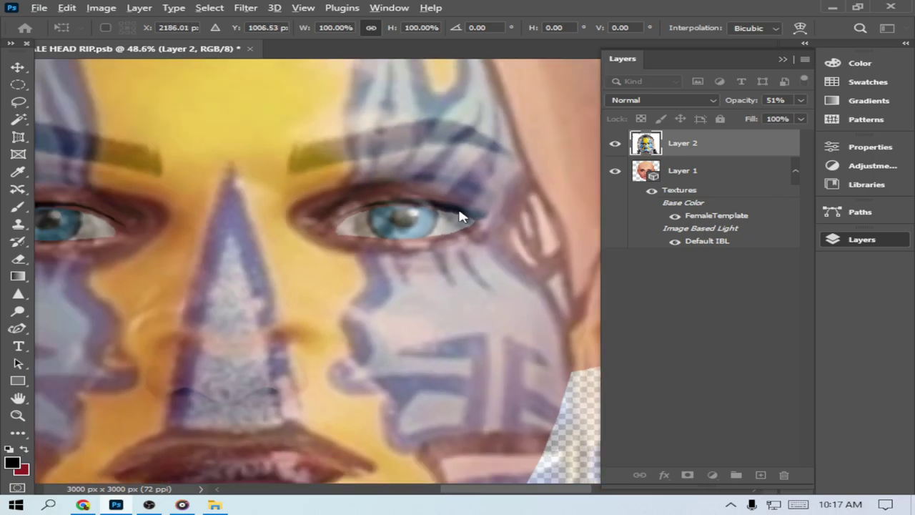
scroll(460, 216, "down", 2)
scroll(239, 255, "up", 2)
left_click_drag(286, 255, 278, 248)
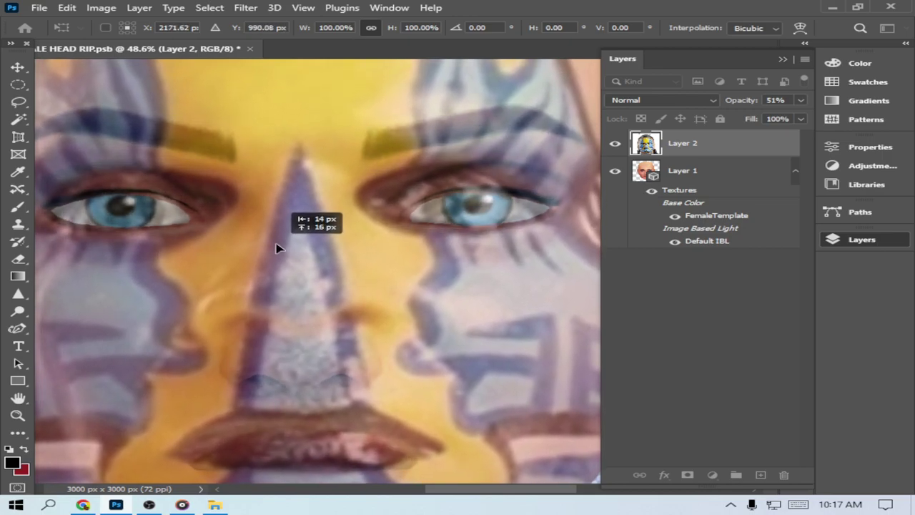
left_click_drag(279, 248, 284, 246)
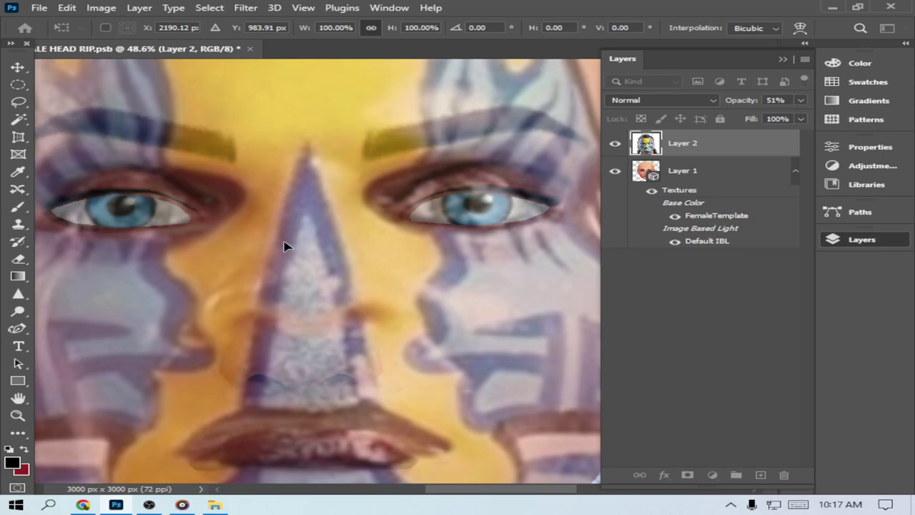
scroll(285, 246, "down", 3)
scroll(292, 224, "down", 3)
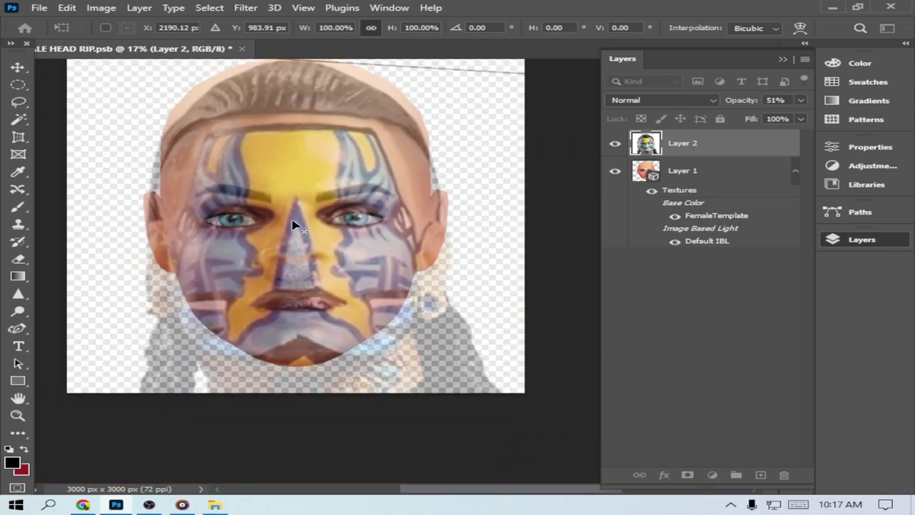
Try Layer 2 opacity values around 51%, then raise it to 100%
left_click(801, 100)
left_click_drag(771, 118, 781, 113)
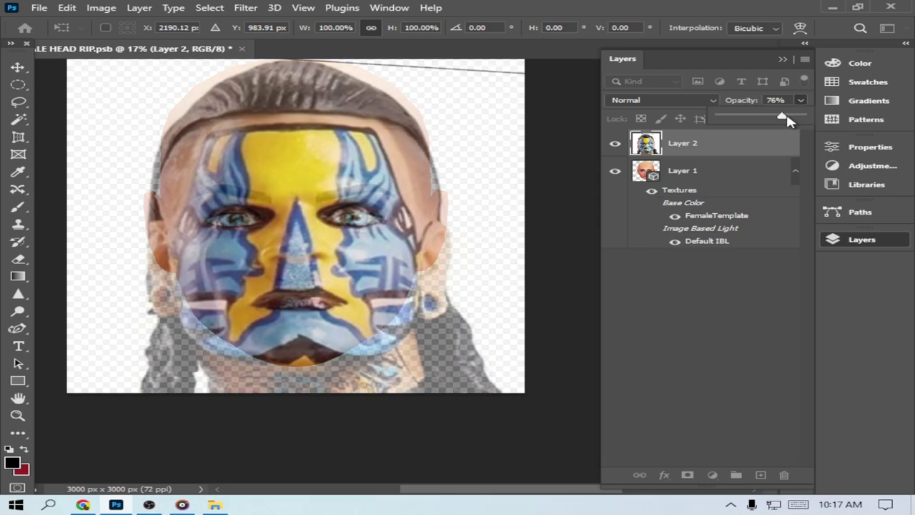
left_click_drag(787, 115, 779, 118)
left_click(762, 117)
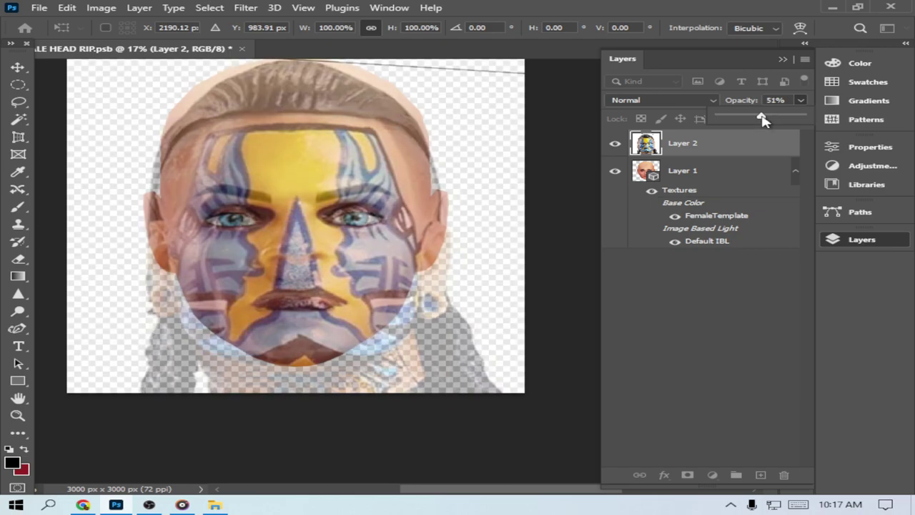
scroll(388, 200, "up", 3)
scroll(434, 168, "up", 2)
scroll(434, 167, "up", 2)
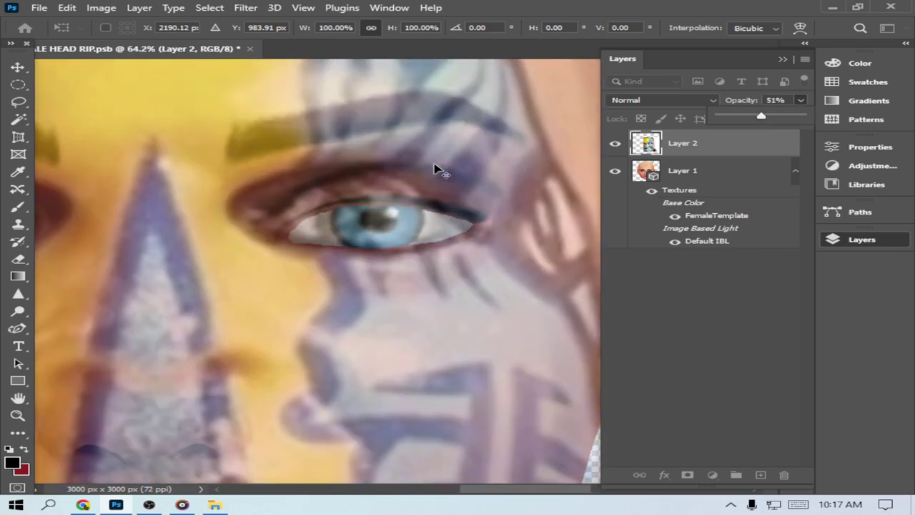
scroll(435, 169, "up", 1)
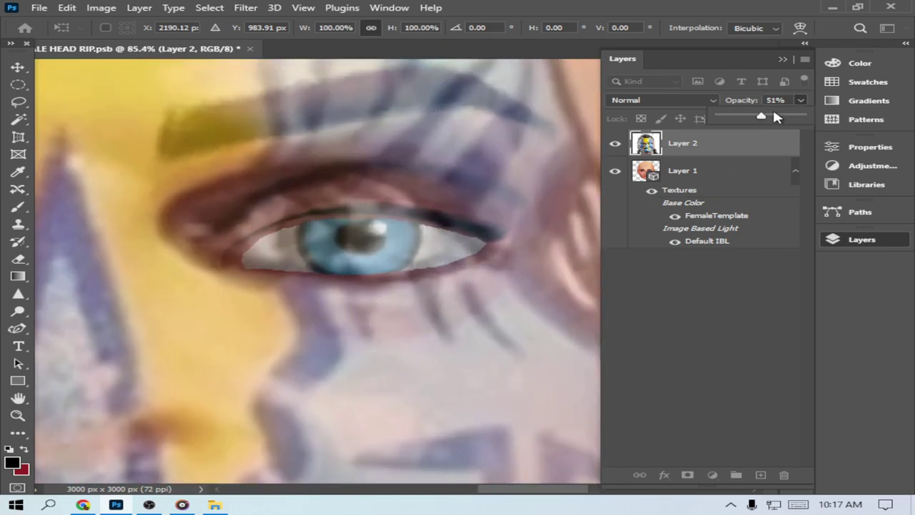
left_click_drag(777, 117, 806, 120)
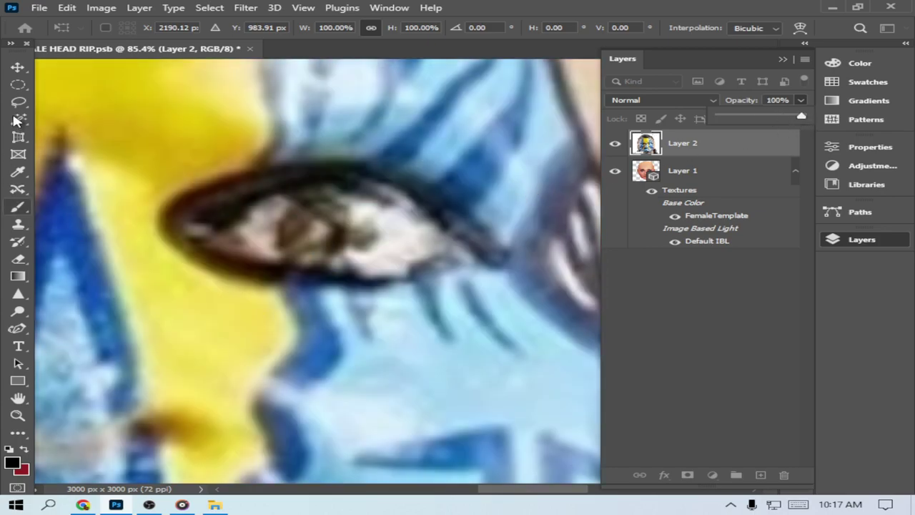
Trace a closed Curvature Pen path around the eye's lids and corners
left_click(18, 328)
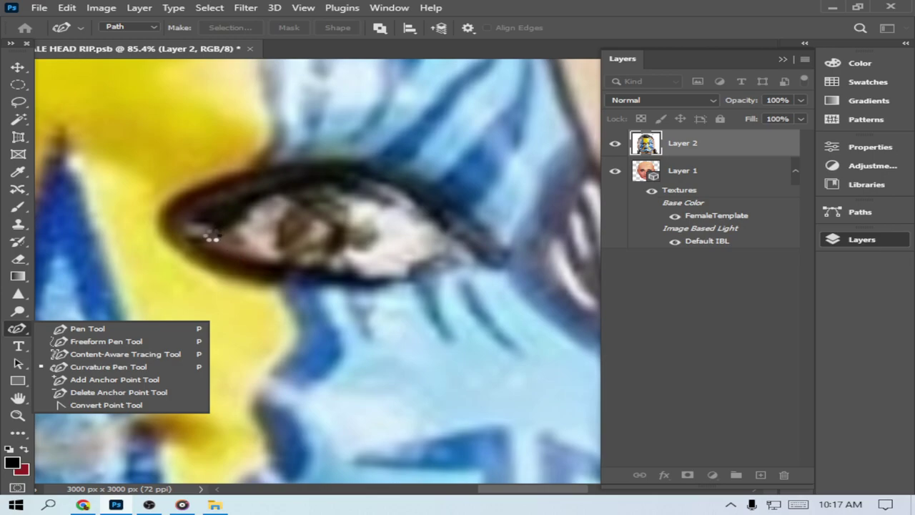
left_click(250, 254)
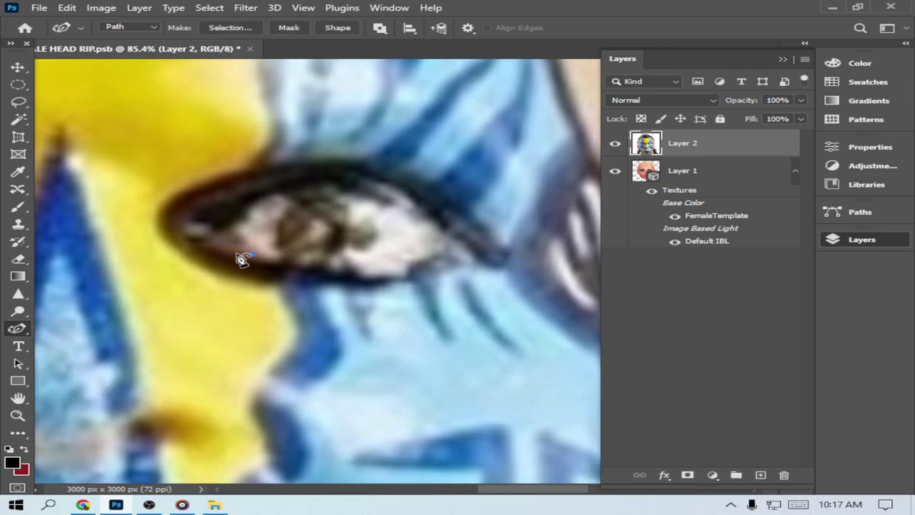
left_click(217, 246)
left_click(218, 218)
left_click(275, 193)
left_click(347, 182)
left_click(428, 212)
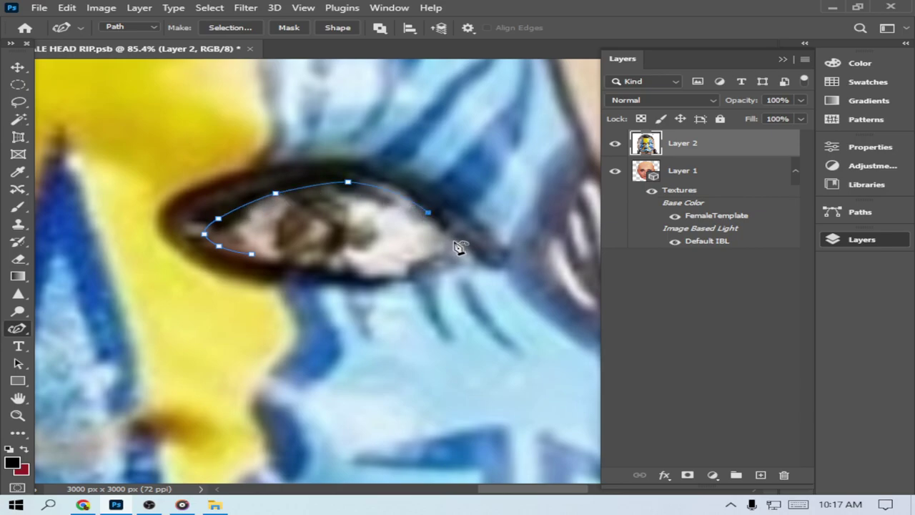
left_click(455, 241)
left_click(421, 261)
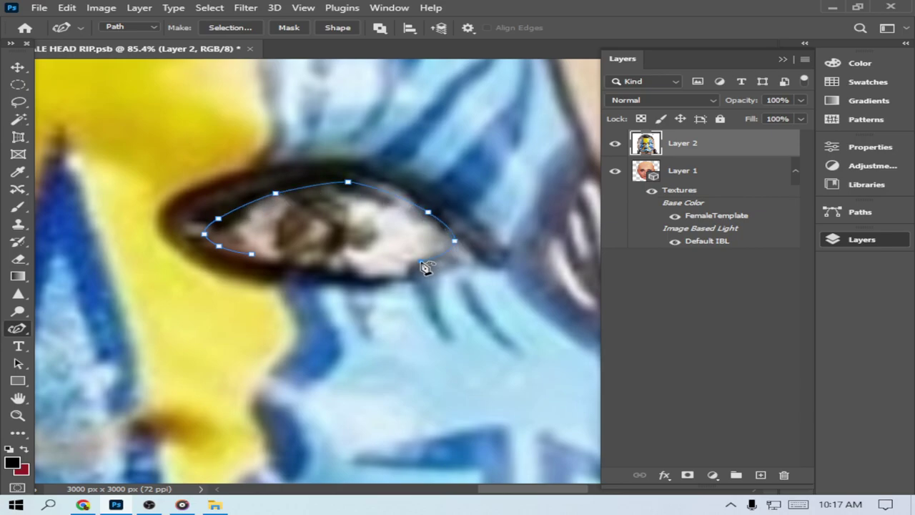
left_click(359, 266)
left_click(282, 260)
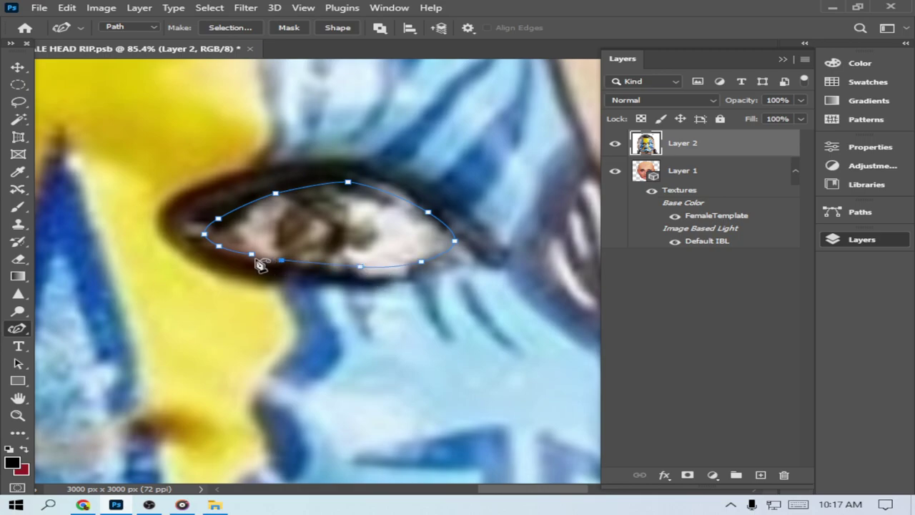
left_click(252, 254)
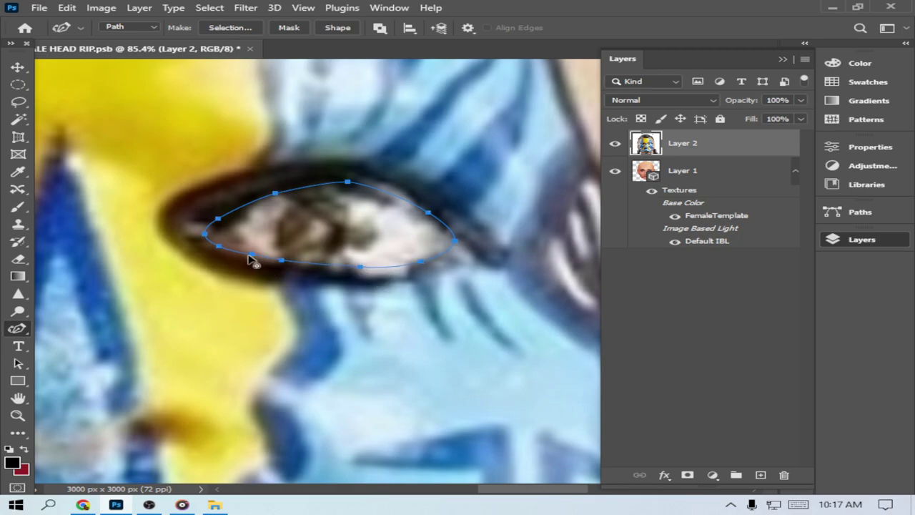
left_click(252, 255)
Convert the eye path to a selection and delete the face paint inside it
right_click(299, 248)
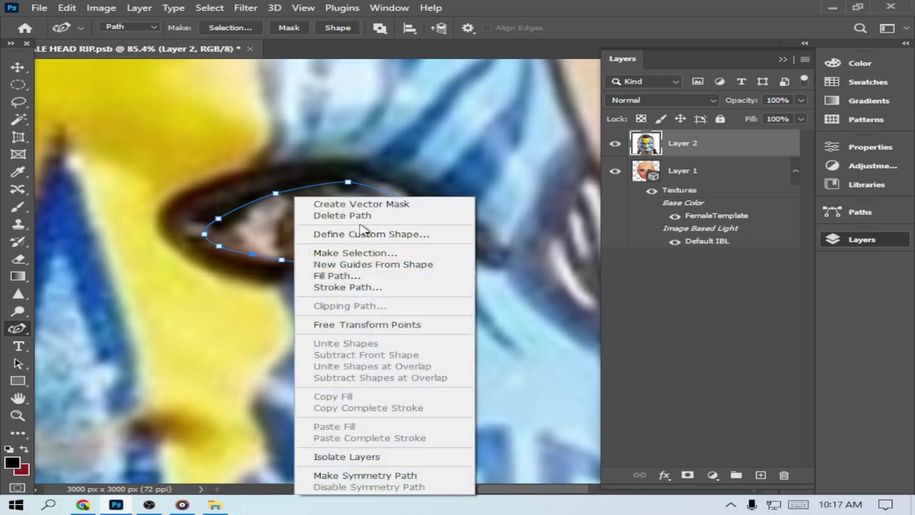
left_click(350, 255)
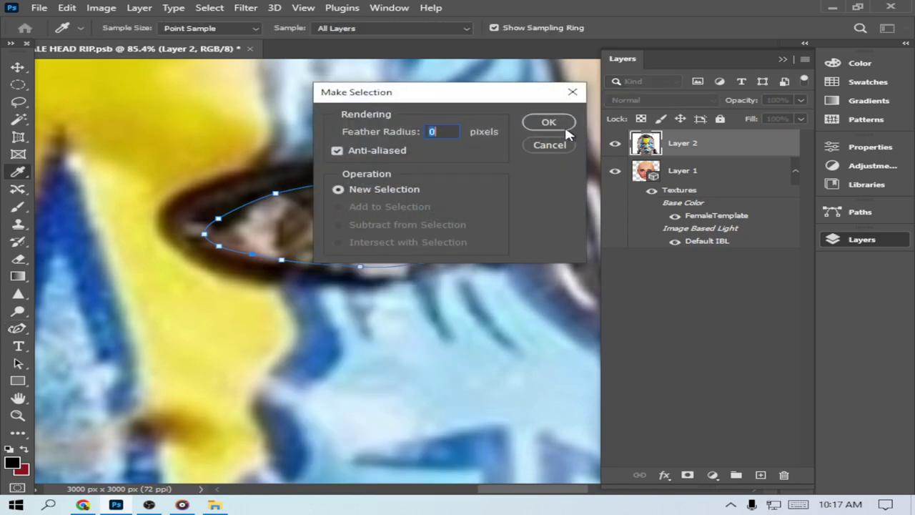
left_click(549, 123)
key("Delete")
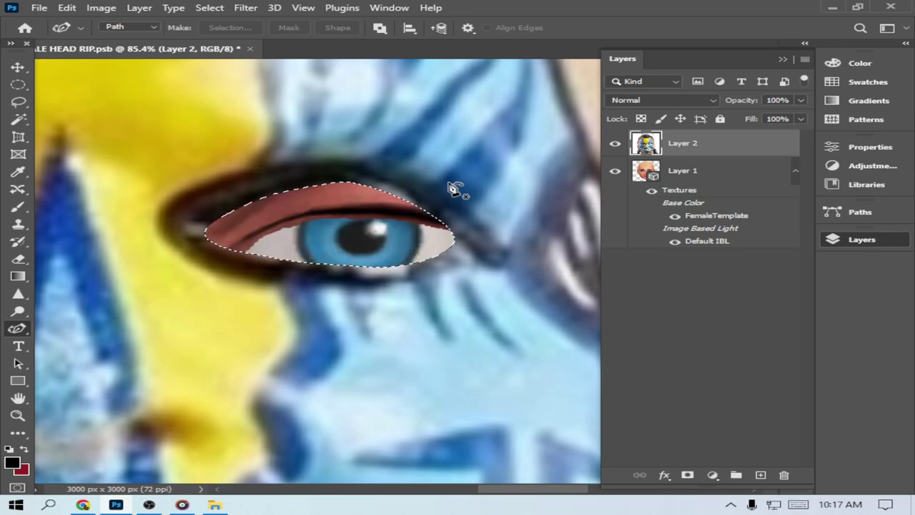
Play the juvie sample beat, then minimize Groove Music and the beat tape folder
left_click(218, 505)
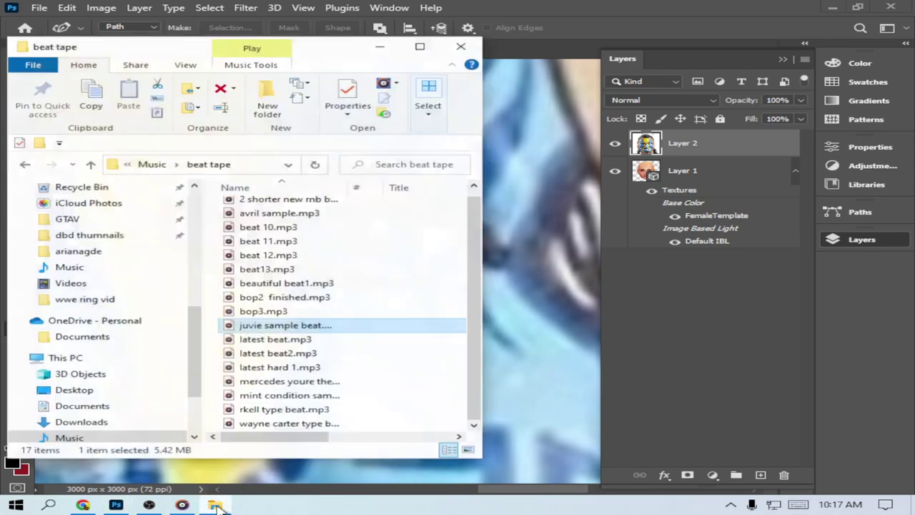
left_click(182, 504)
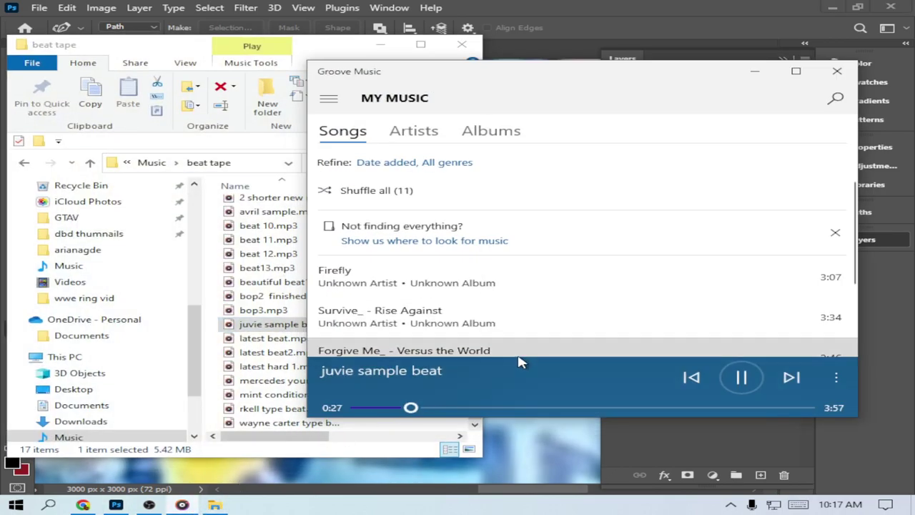
scroll(377, 315, "down", 3)
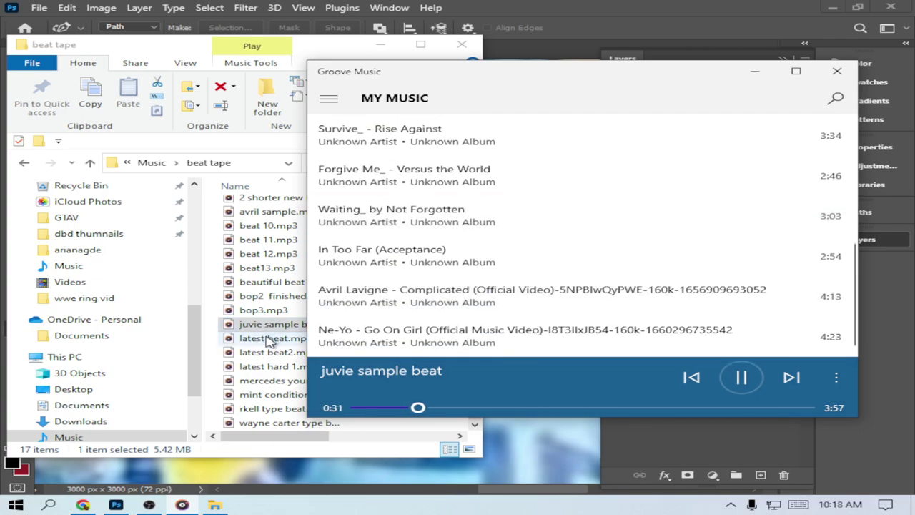
left_click(754, 71)
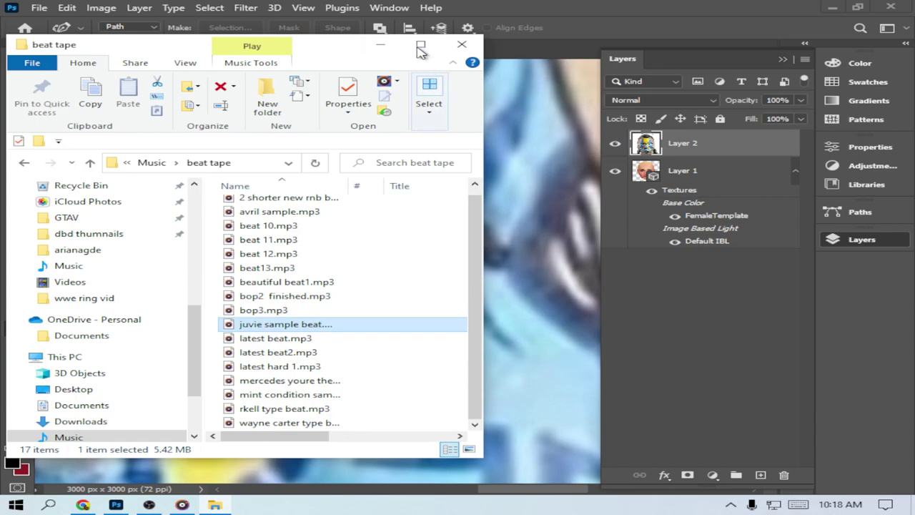
left_click(380, 44)
Trace a closed Curvature Pen path around the left eye
scroll(558, 276, "down", 3)
scroll(500, 271, "down", 3)
scroll(279, 268, "up", 2)
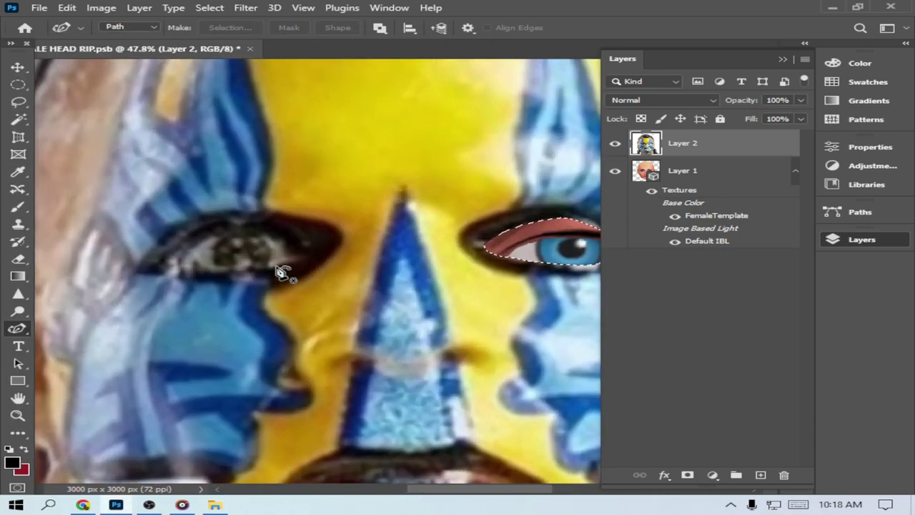
scroll(185, 258, "up", 3)
scroll(185, 259, "up", 1)
left_click(150, 270)
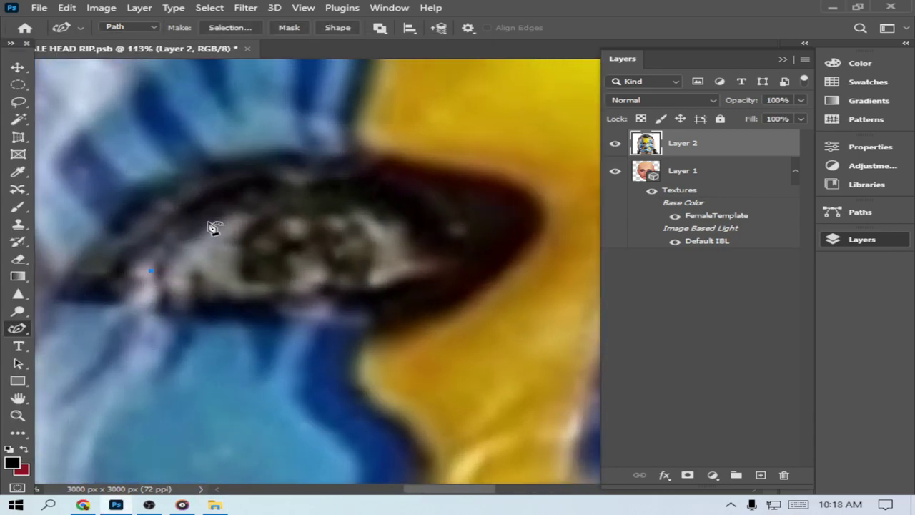
left_click(211, 220)
left_click(307, 197)
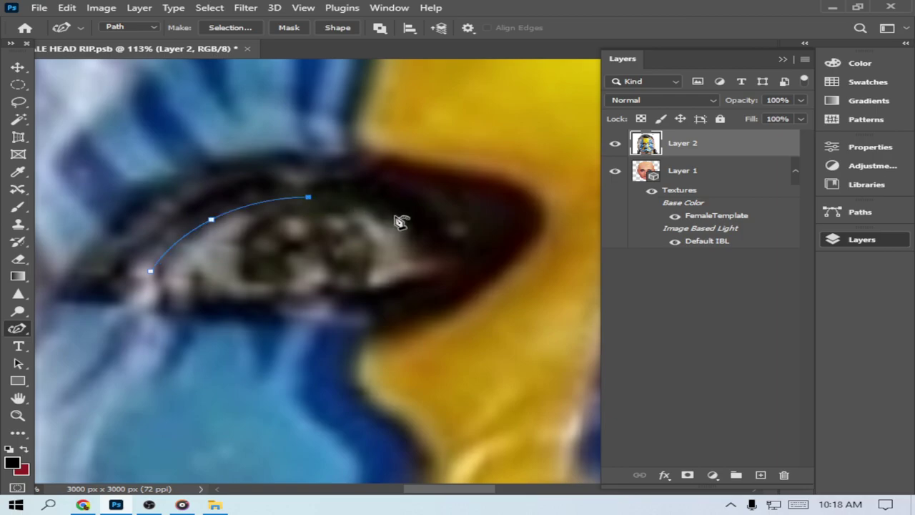
left_click(396, 214)
left_click(418, 238)
left_click(427, 253)
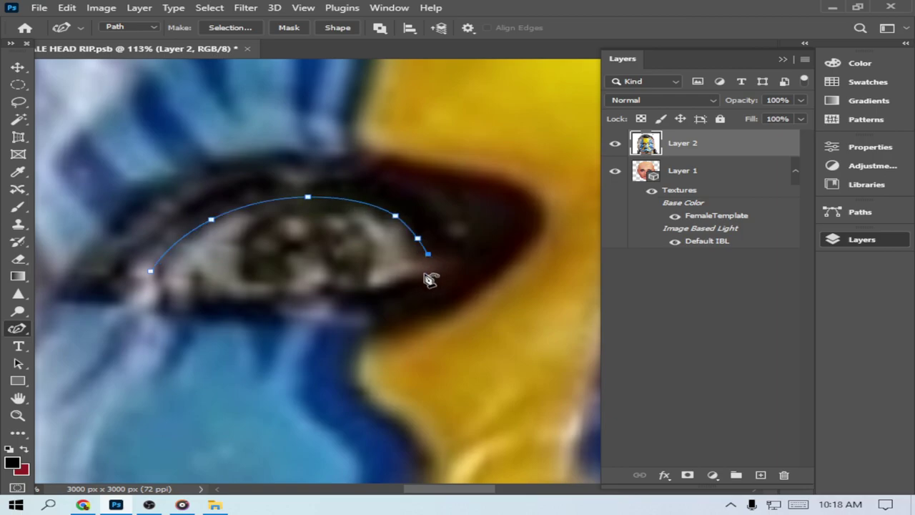
left_click(396, 283)
left_click(355, 290)
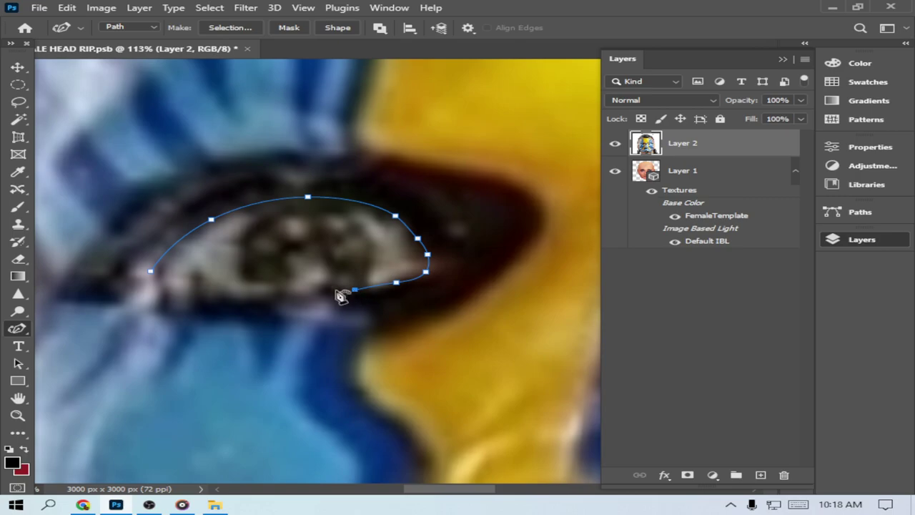
left_click(294, 291)
left_click(263, 289)
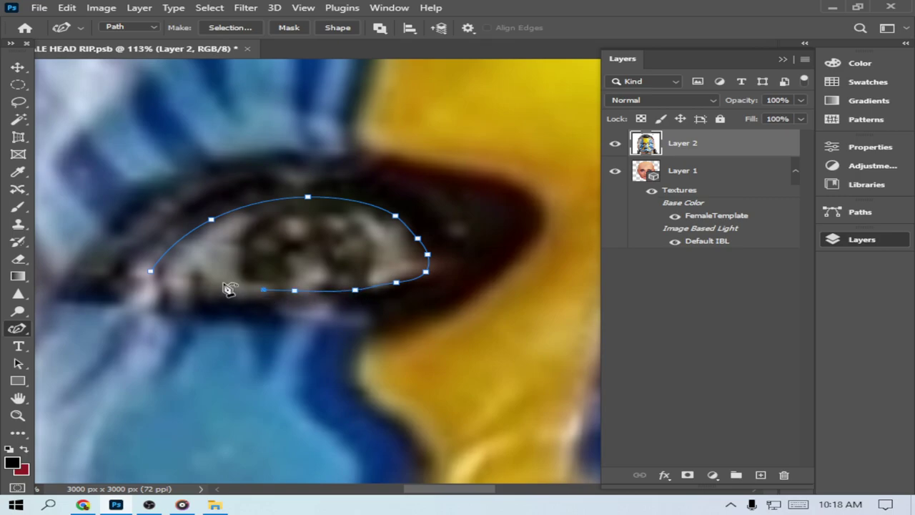
left_click(220, 285)
left_click(193, 276)
left_click(151, 271)
Turn the left-eye path into a selection, delete the paint inside, and deselect
right_click(275, 275)
left_click(354, 252)
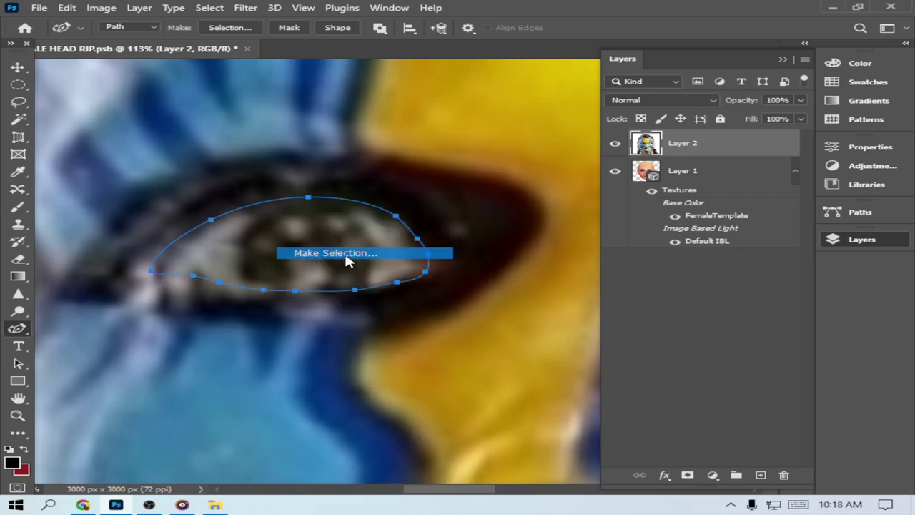
left_click(548, 122)
key("Delete")
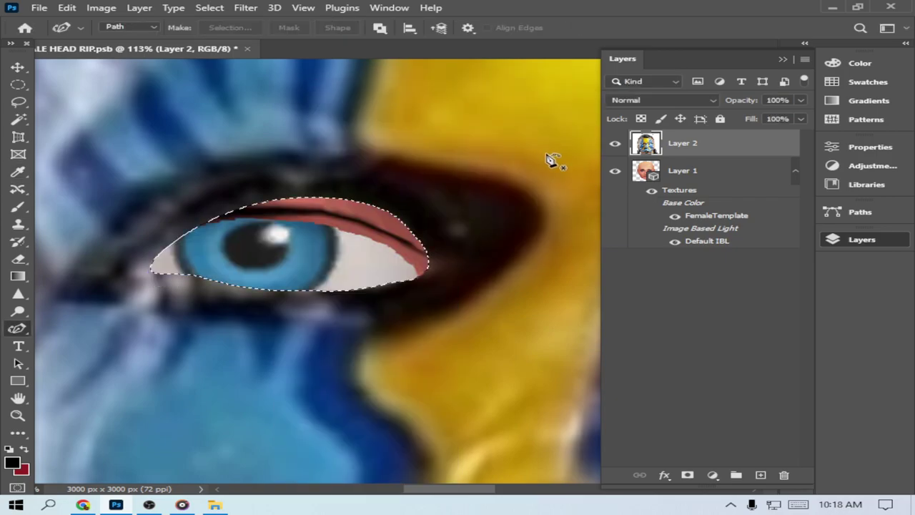
scroll(300, 264, "down", 5)
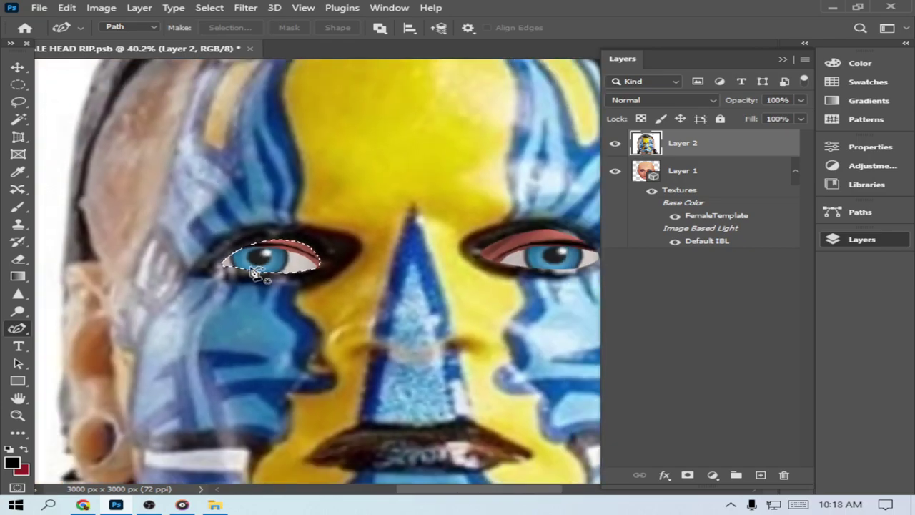
scroll(300, 264, "down", 2)
scroll(315, 279, "down", 2)
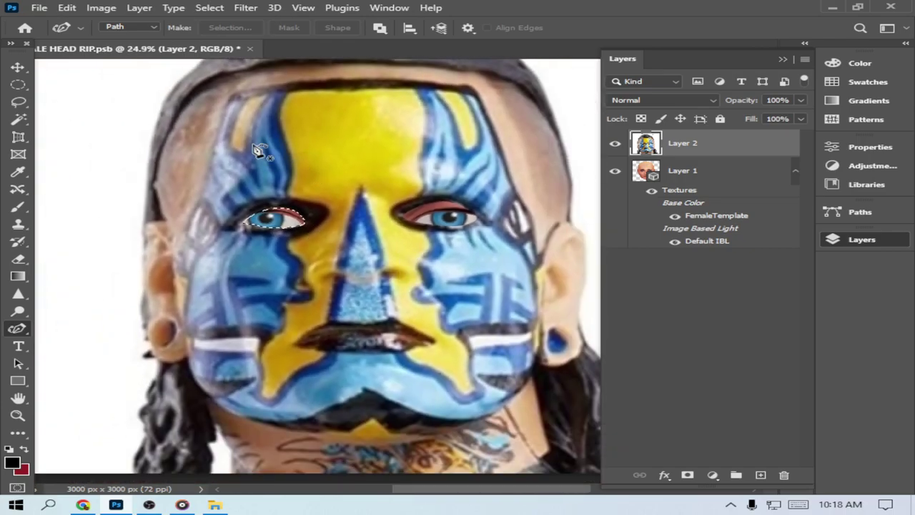
left_click(211, 8)
left_click(265, 34)
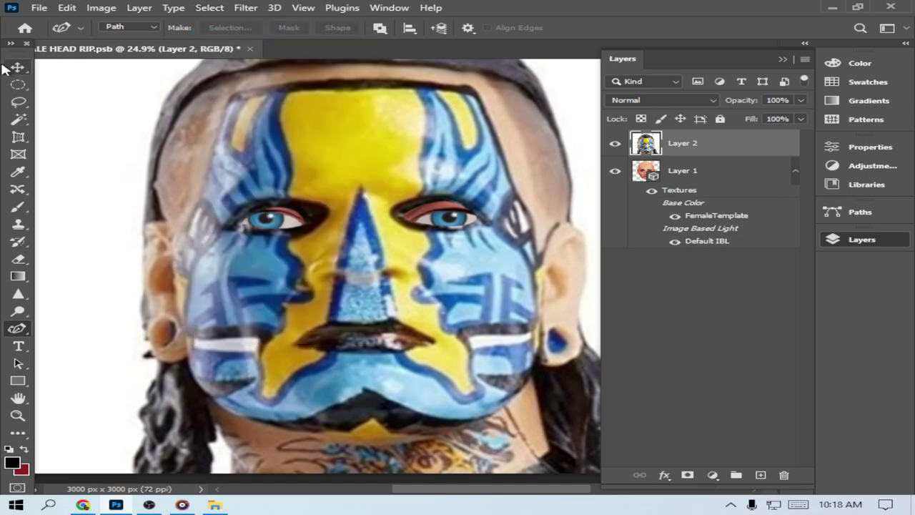
left_click(17, 68)
Drag Layer 2 down 36 px and drop its opacity to 60%
left_click_drag(439, 281, 446, 289)
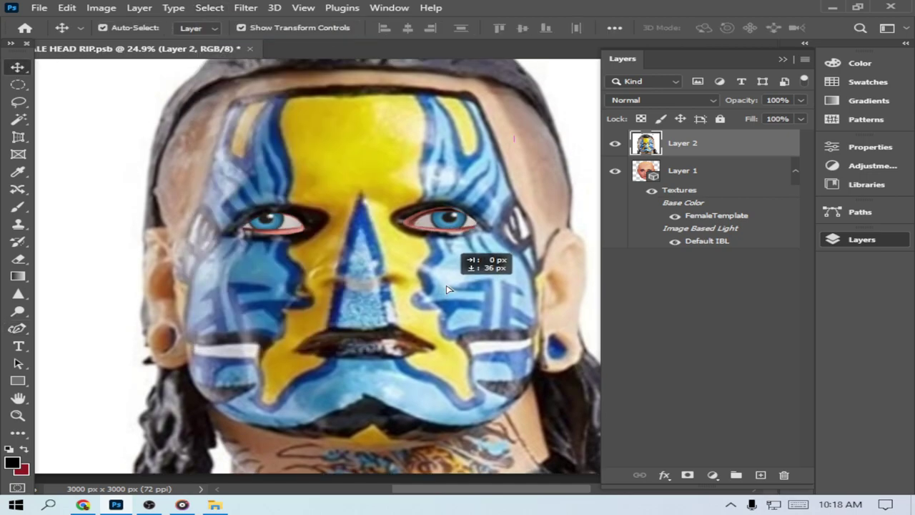
left_click_drag(445, 288, 446, 289)
left_click(801, 100)
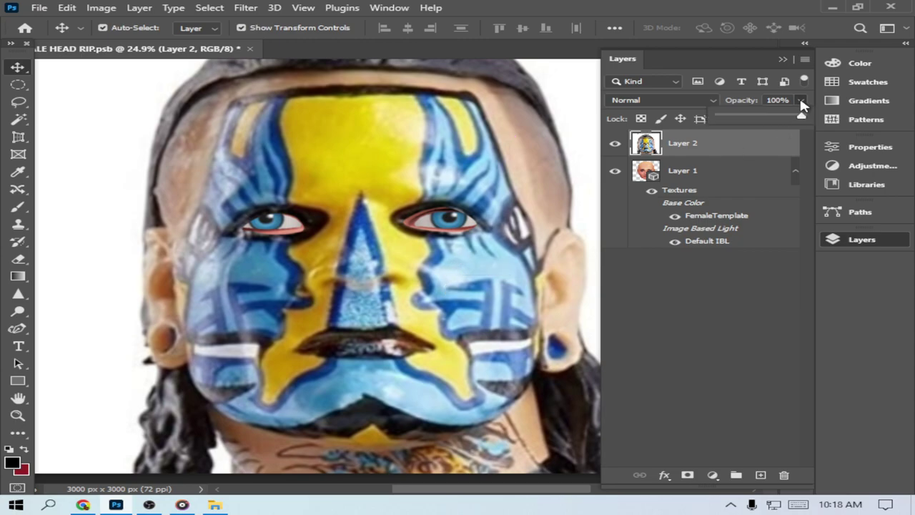
left_click(768, 117)
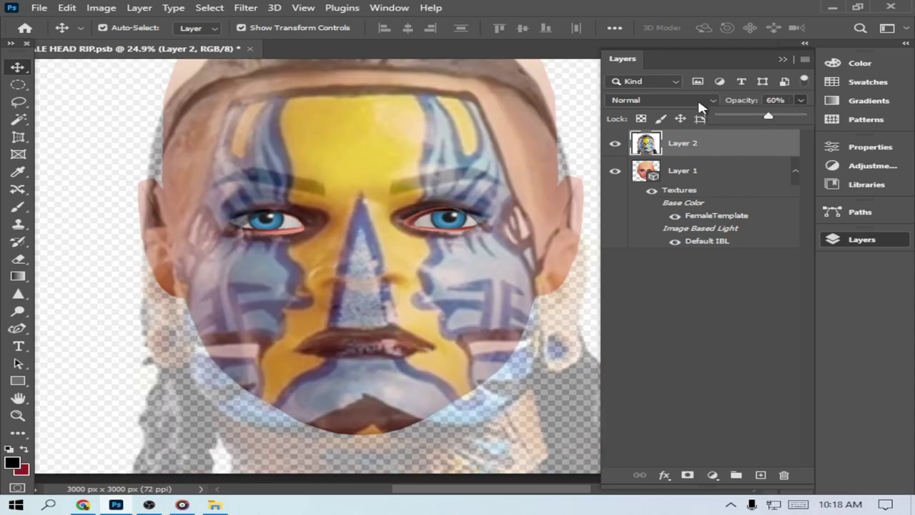
left_click(243, 10)
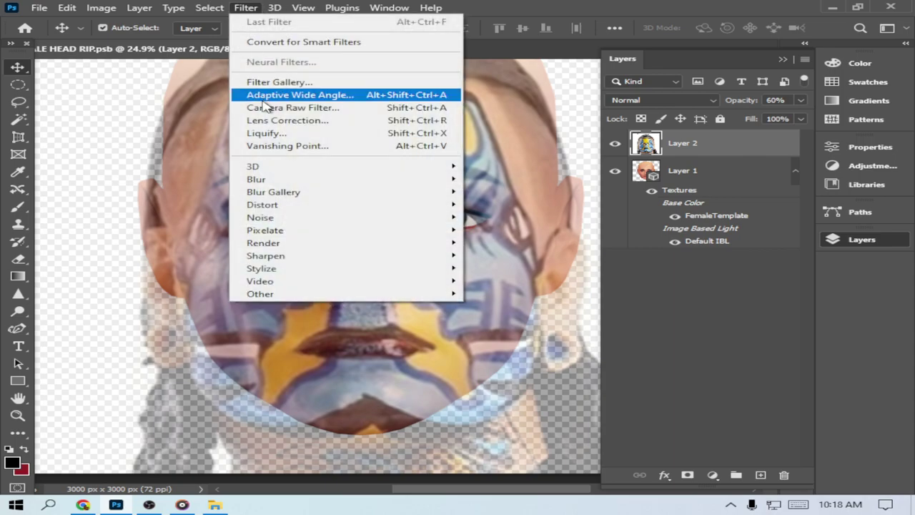
Open the Liquify filter and zoom around the face texture to inspect it
left_click(283, 134)
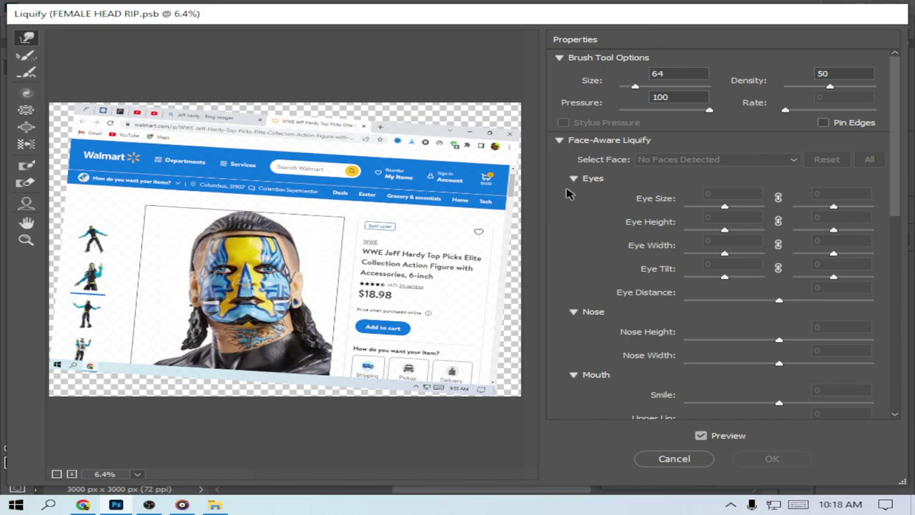
scroll(567, 215, "down", 5)
scroll(567, 233, "up", 2)
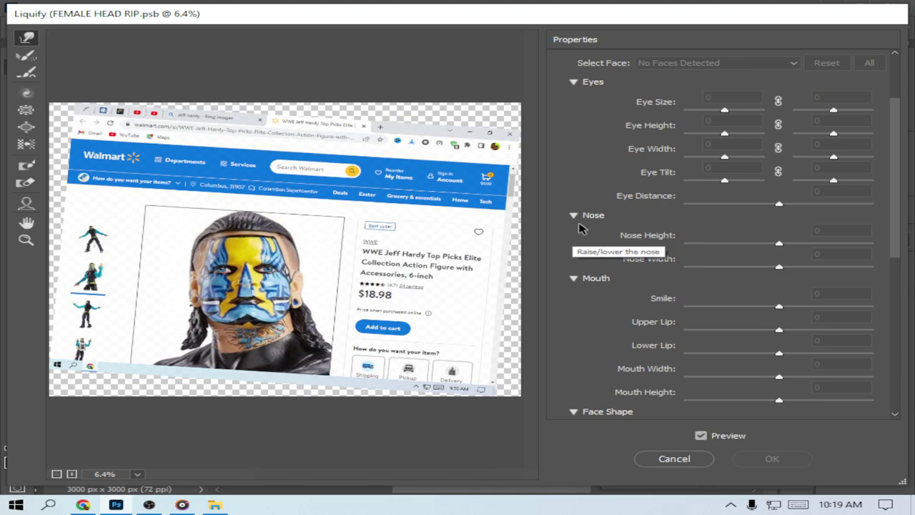
scroll(582, 289, "down", 3)
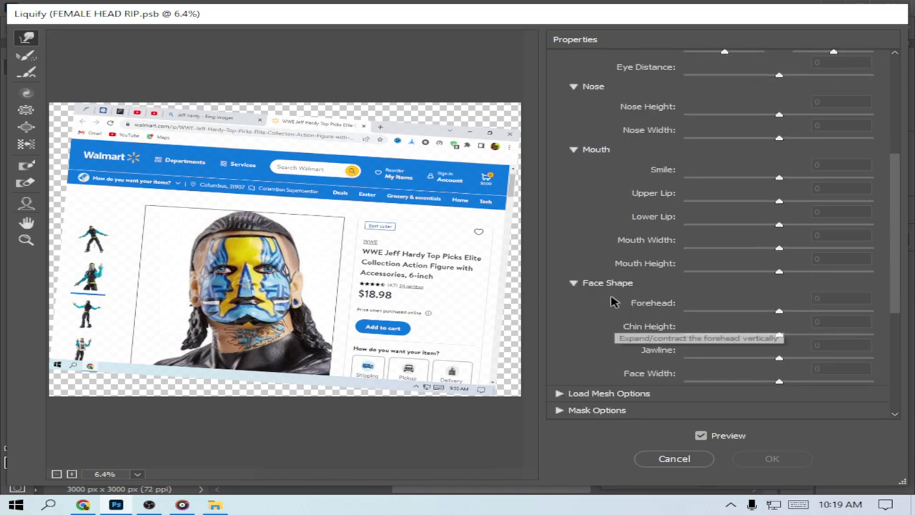
scroll(585, 328, "down", 2)
scroll(585, 328, "down", 2)
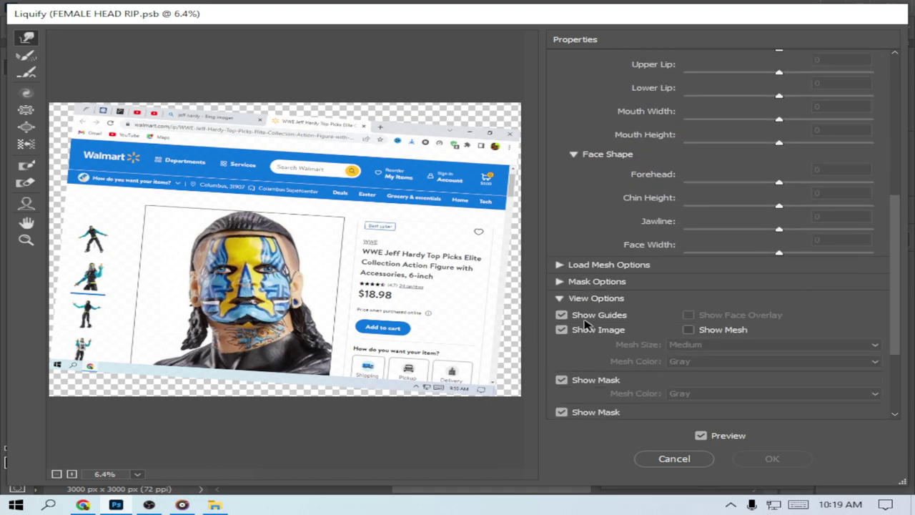
scroll(586, 323, "down", 2)
scroll(590, 316, "down", 1)
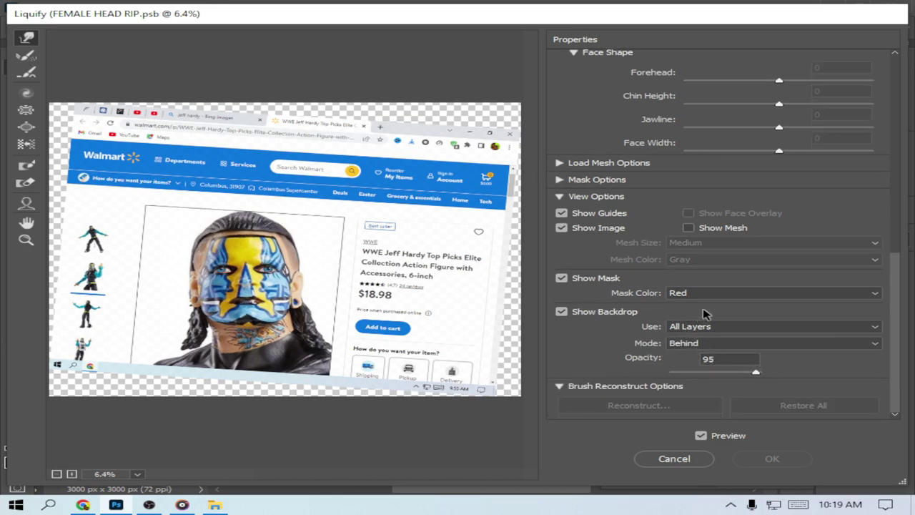
Show Layer 1 as the Liquify backdrop at low opacity and inspect the alignment
left_click(694, 326)
left_click(692, 348)
mouse_move(757, 376)
left_mouse_down()
mouse_move(697, 384)
mouse_move(706, 386)
left_mouse_up()
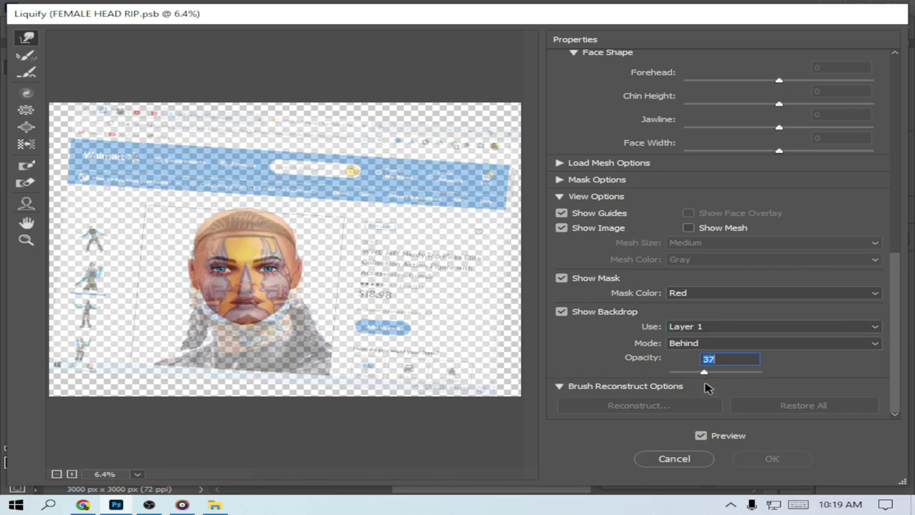
scroll(264, 305, "up", 2)
scroll(293, 315, "up", 2)
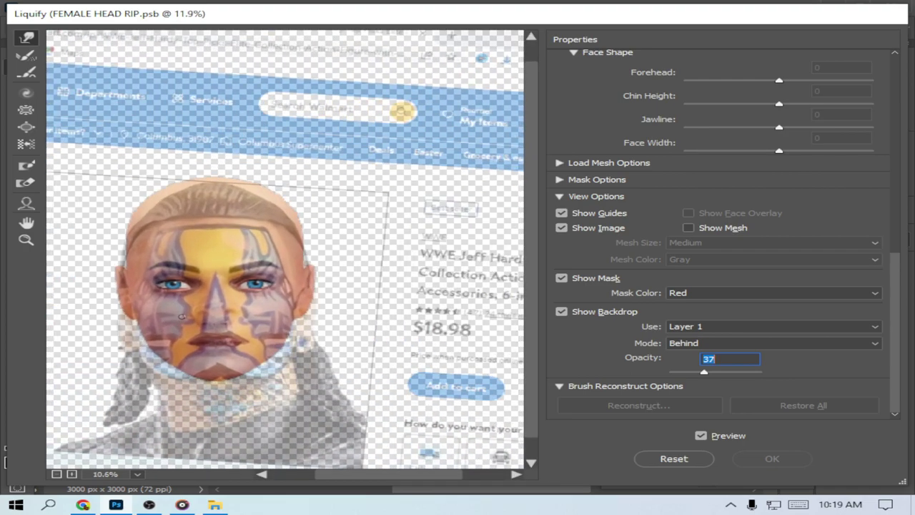
scroll(336, 328, "up", 3)
scroll(373, 344, "up", 1)
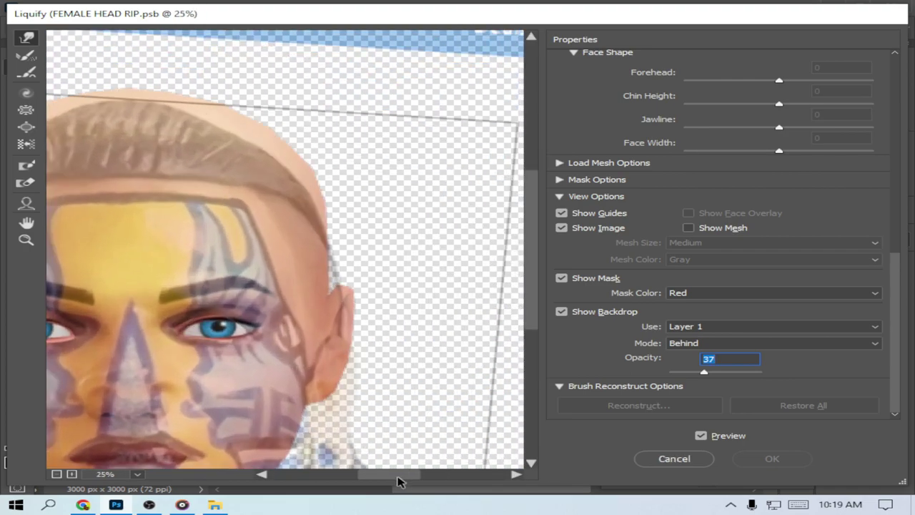
left_click_drag(402, 479, 381, 480)
scroll(404, 386, "down", 3)
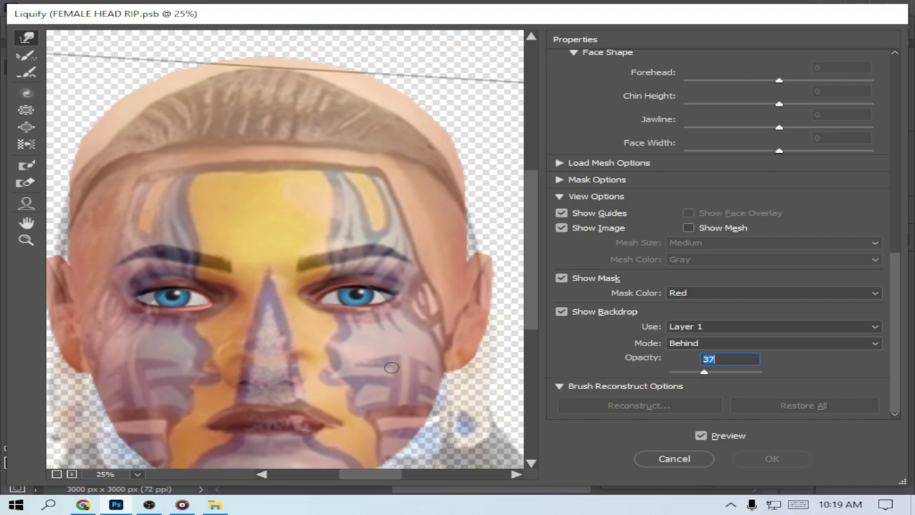
scroll(275, 272, "up", 1)
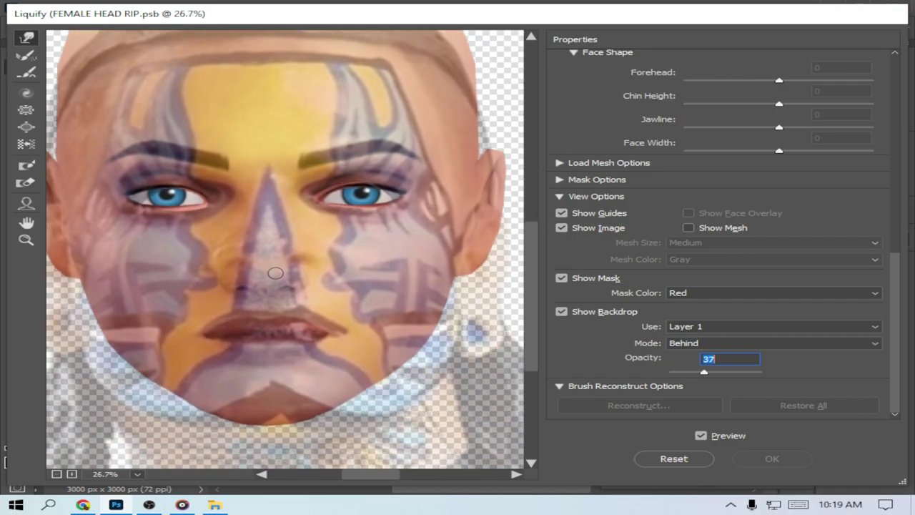
scroll(276, 272, "up", 1)
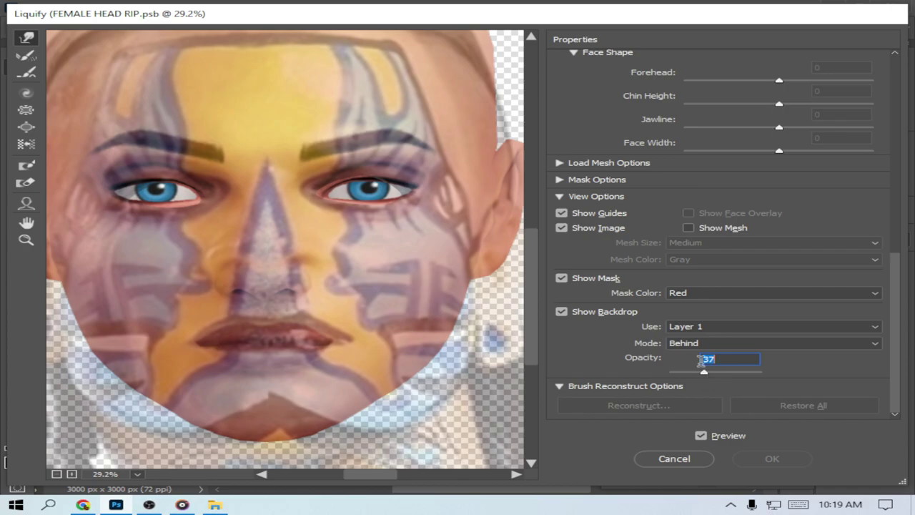
scroll(466, 268, "up", 1)
scroll(472, 265, "up", 1)
scroll(476, 262, "up", 1)
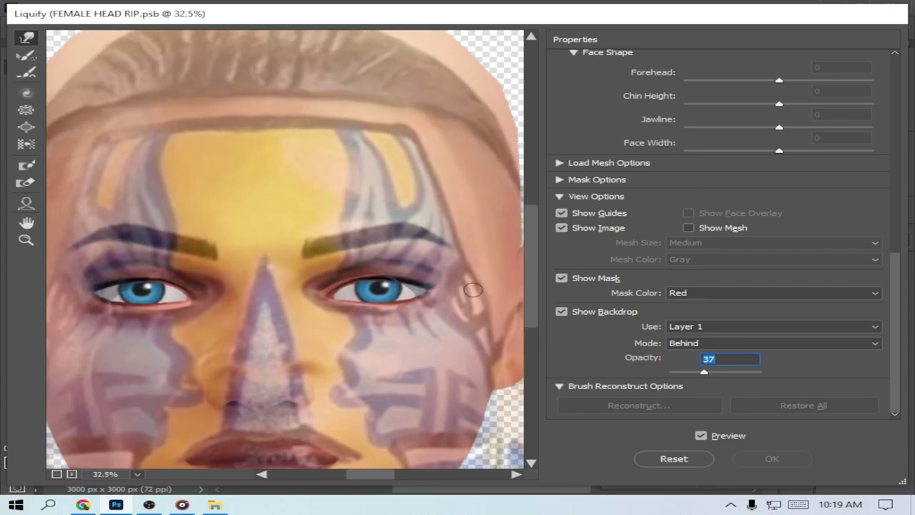
scroll(469, 298, "up", 1)
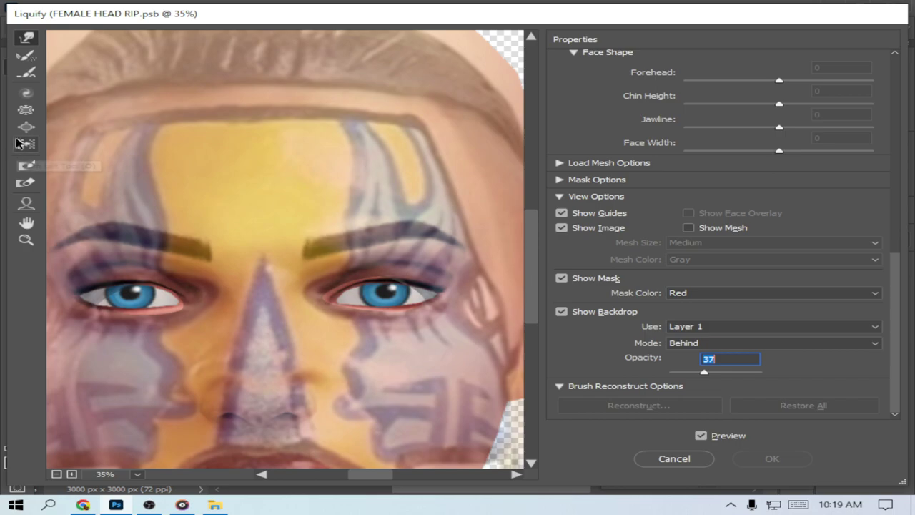
Try face detection, dismiss the 'No faces detected' alert, and cancel Liquify without changes
left_click(23, 208)
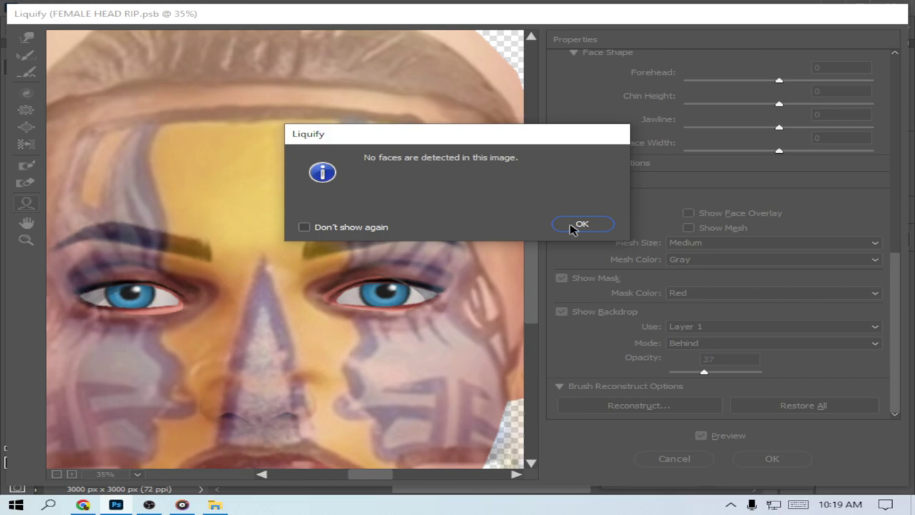
left_click(572, 226)
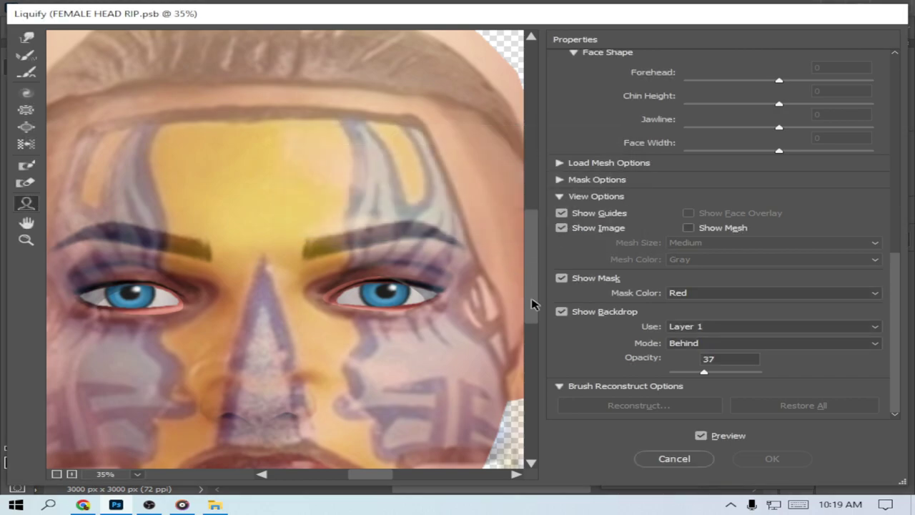
scroll(325, 275, "down", 4)
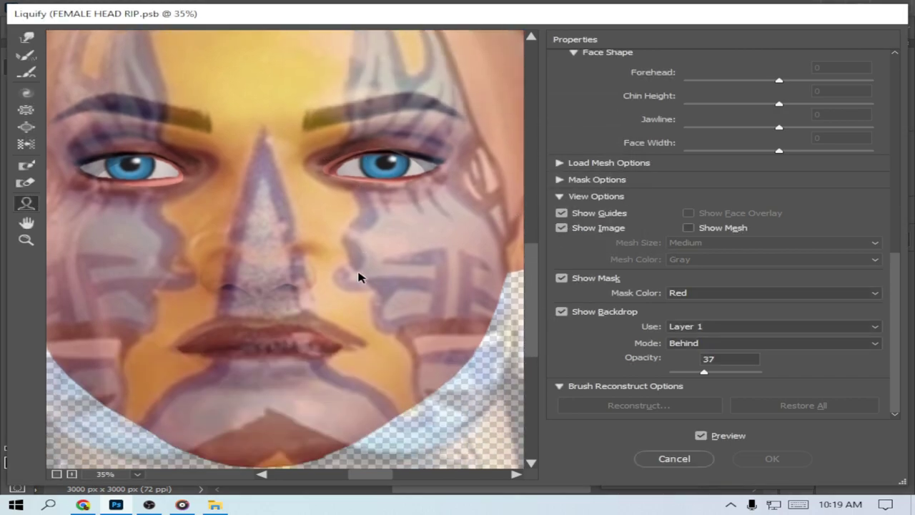
scroll(360, 274, "down", 1)
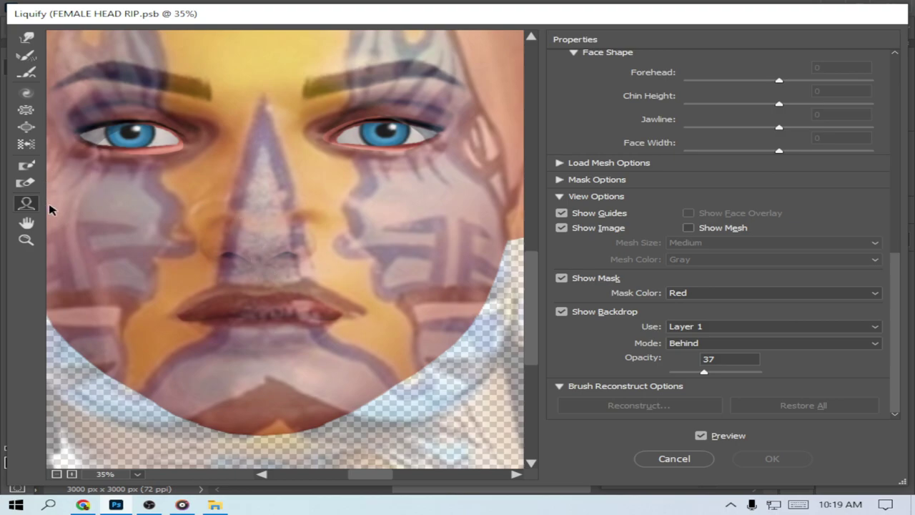
scroll(423, 190, "up", 2)
scroll(429, 198, "up", 1)
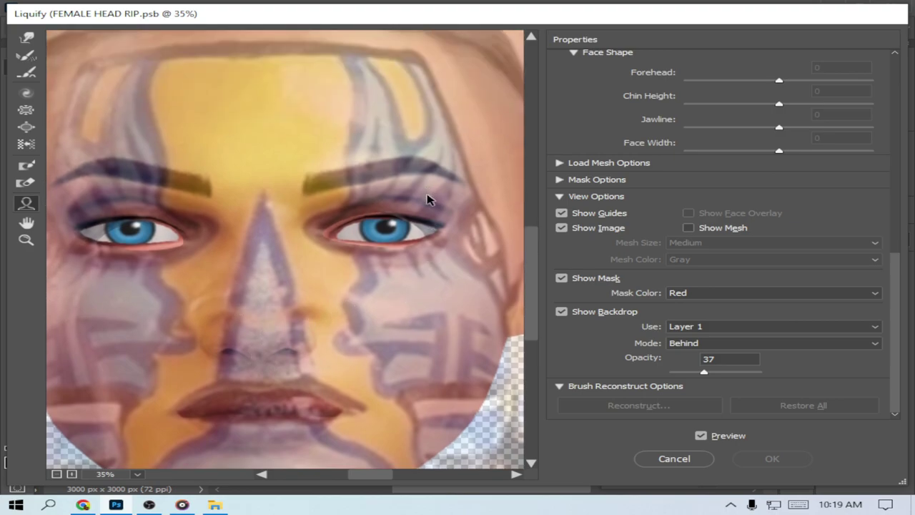
scroll(415, 288, "up", 1)
scroll(429, 268, "up", 2)
scroll(428, 268, "up", 1)
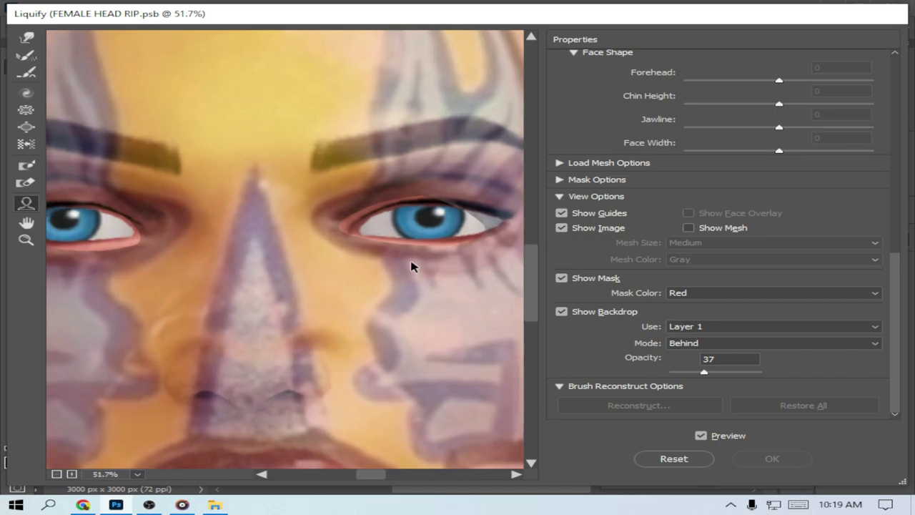
scroll(411, 265, "up", 1)
scroll(350, 296, "down", 1)
scroll(358, 291, "down", 2)
scroll(360, 291, "down", 1)
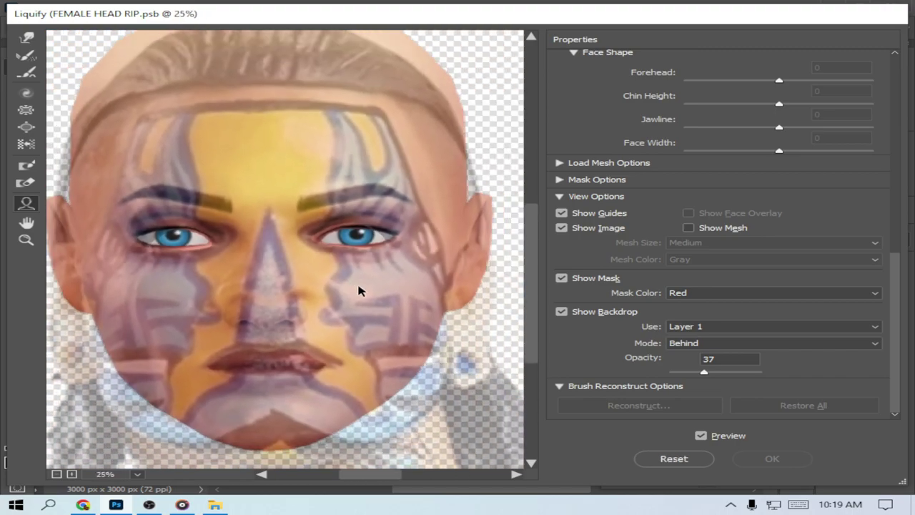
scroll(359, 290, "down", 1)
left_click(674, 457)
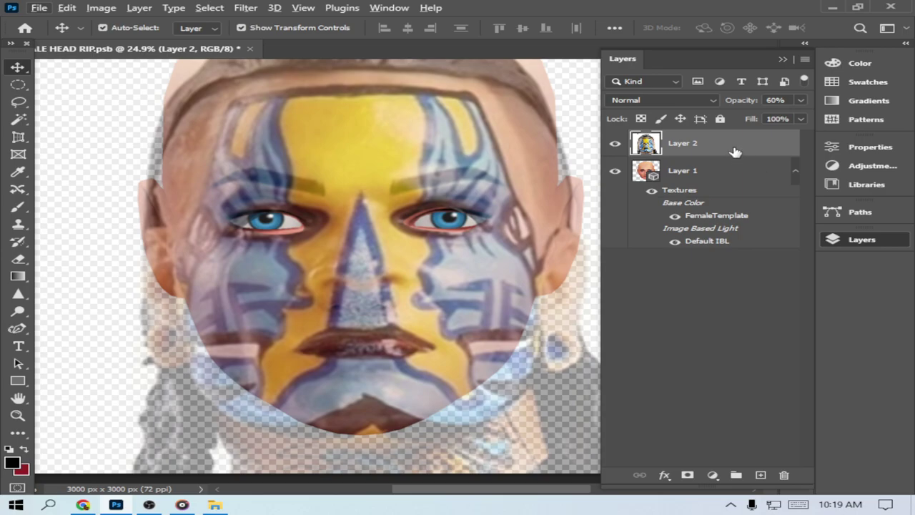
Add empty Layer 3, reselect Layer 2, and sample bluish grey 616282 as foreground colour
left_click(761, 475)
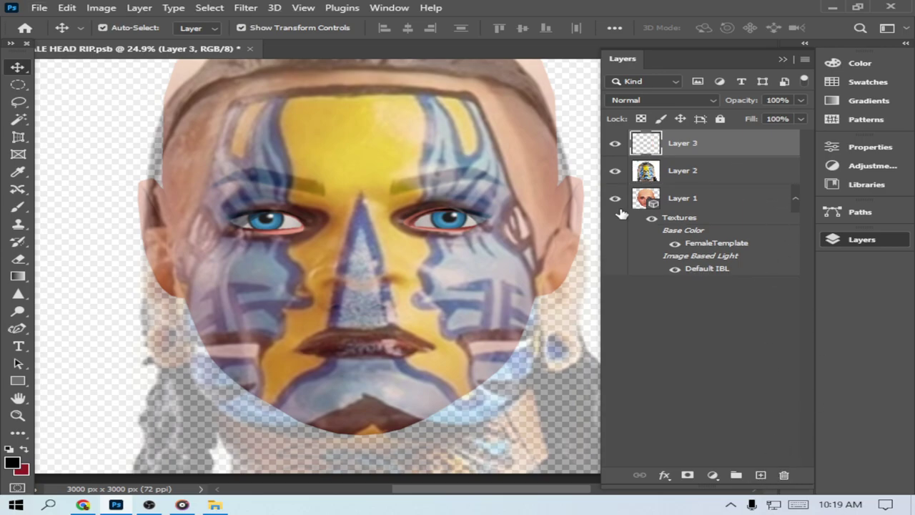
left_click(737, 178)
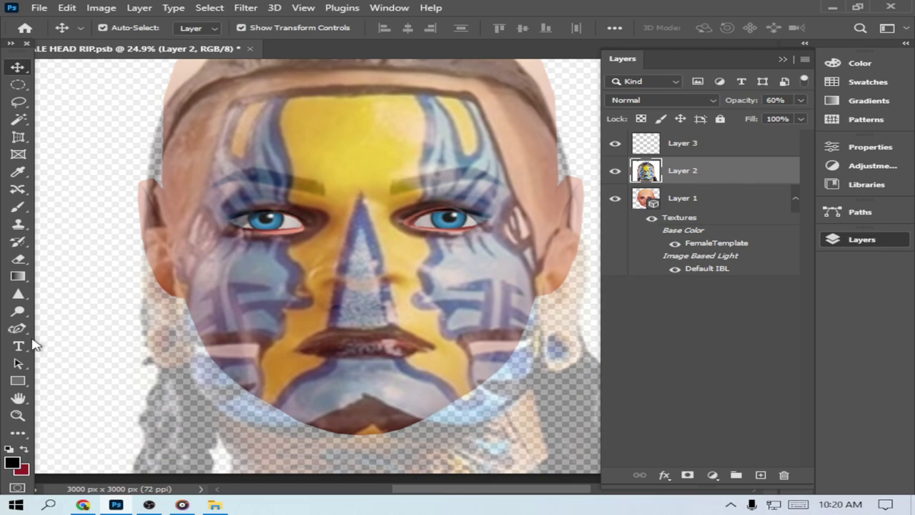
left_click(14, 463)
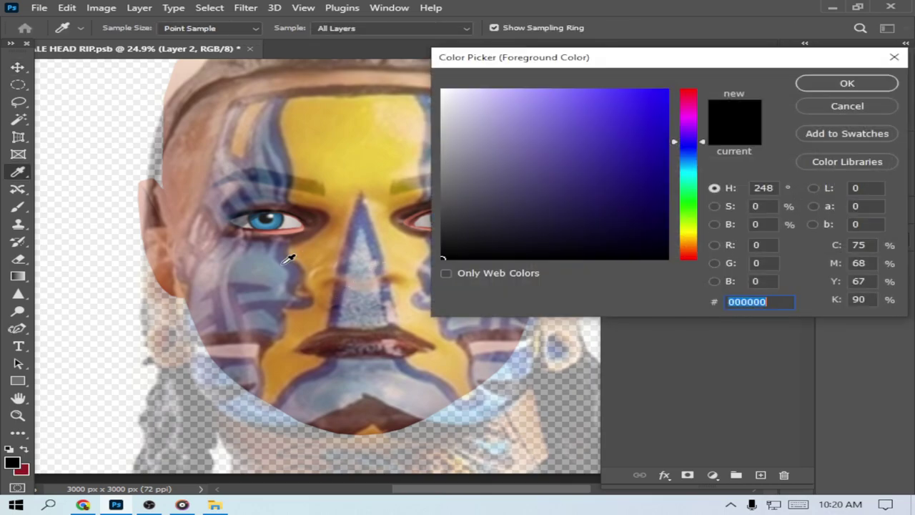
left_click(293, 259)
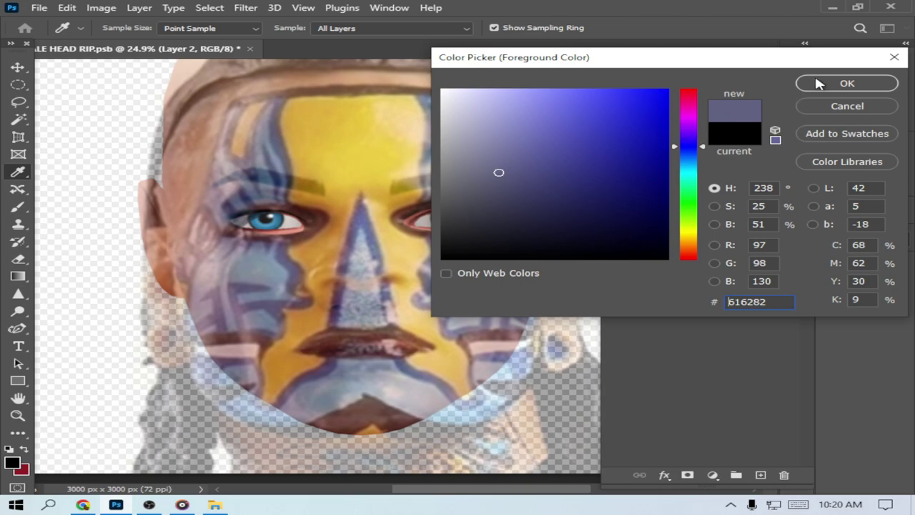
left_click(843, 107)
Switch to the Move tool and zoom the view out
key("v")
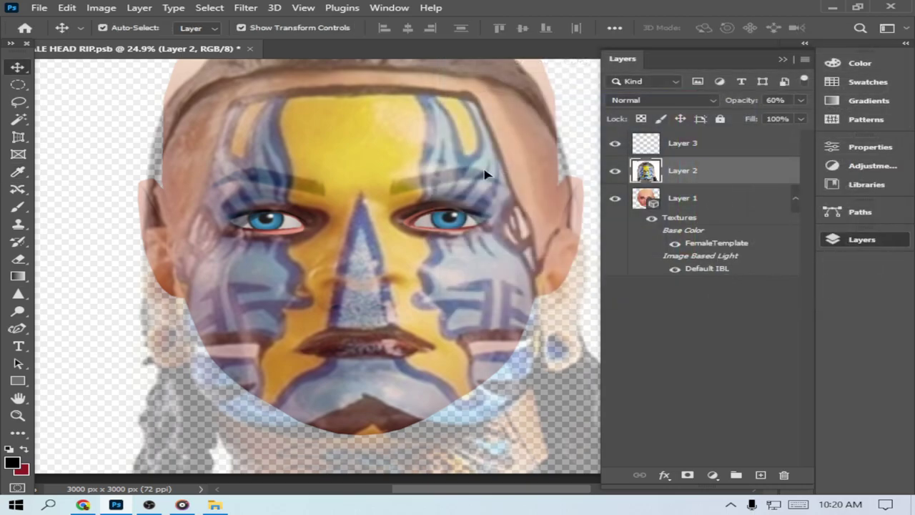
scroll(327, 258, "down", 2)
scroll(323, 257, "down", 2)
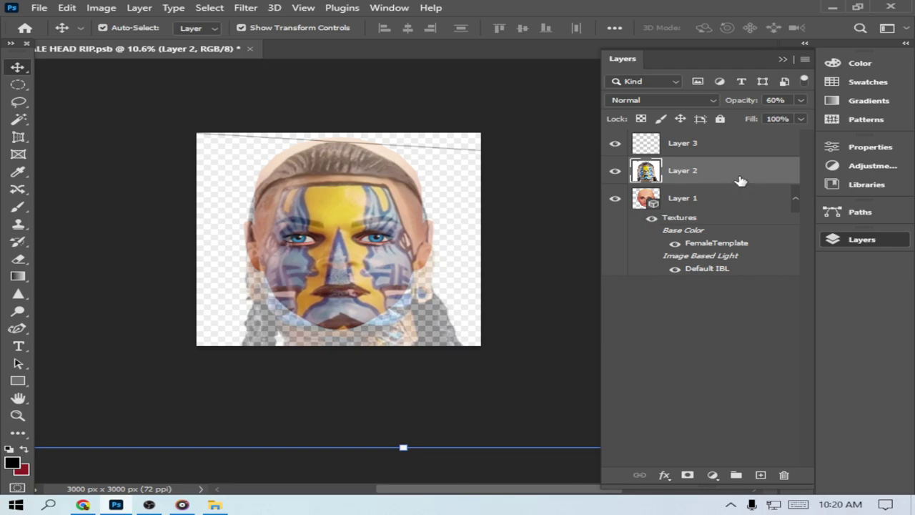
Lasso the head, then cut and paste the face paint onto a new Layer 4
left_click(17, 101)
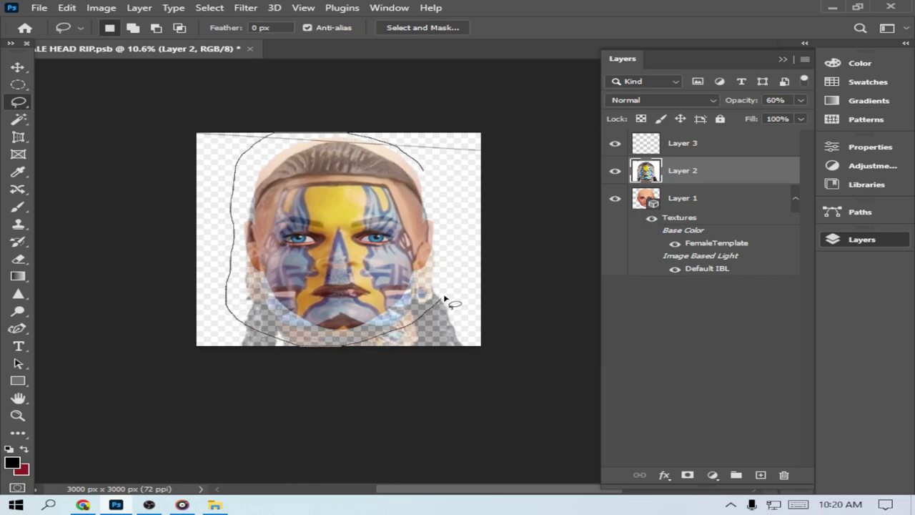
left_click_drag(457, 240, 445, 188)
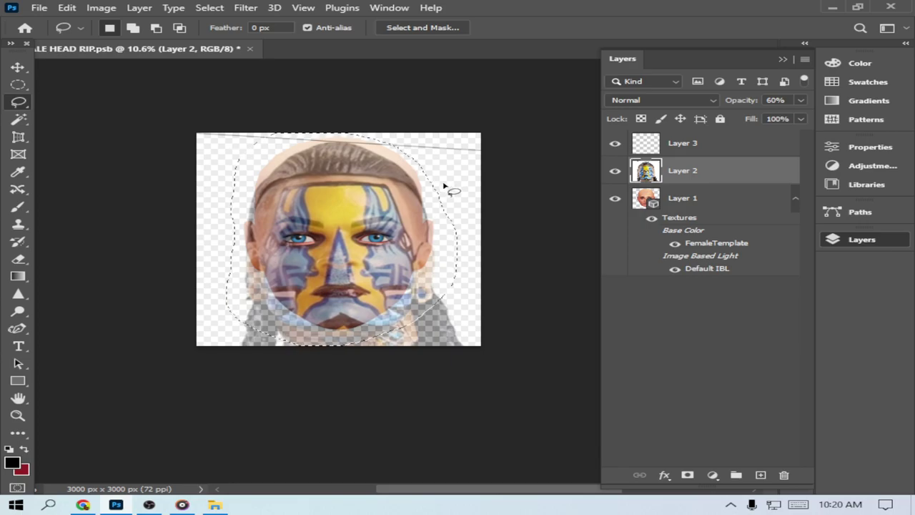
left_click(67, 8)
left_click(111, 85)
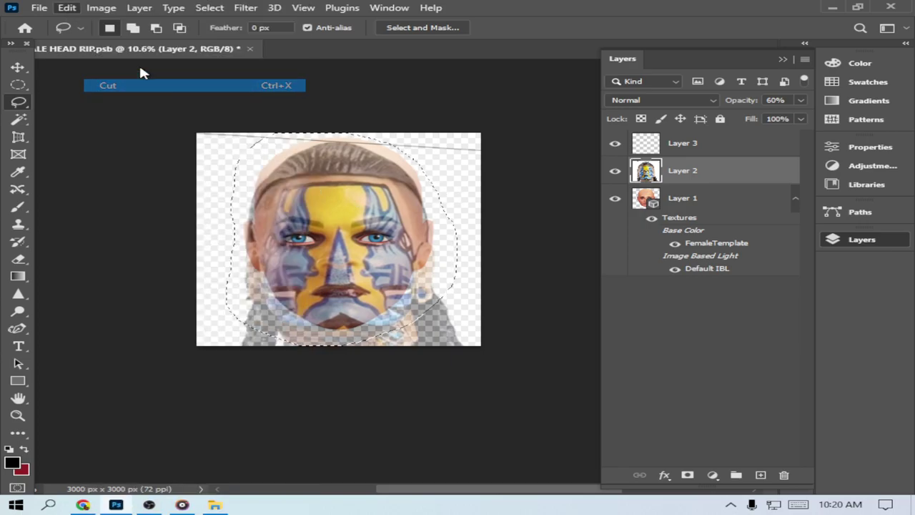
left_click(66, 8)
left_click(112, 124)
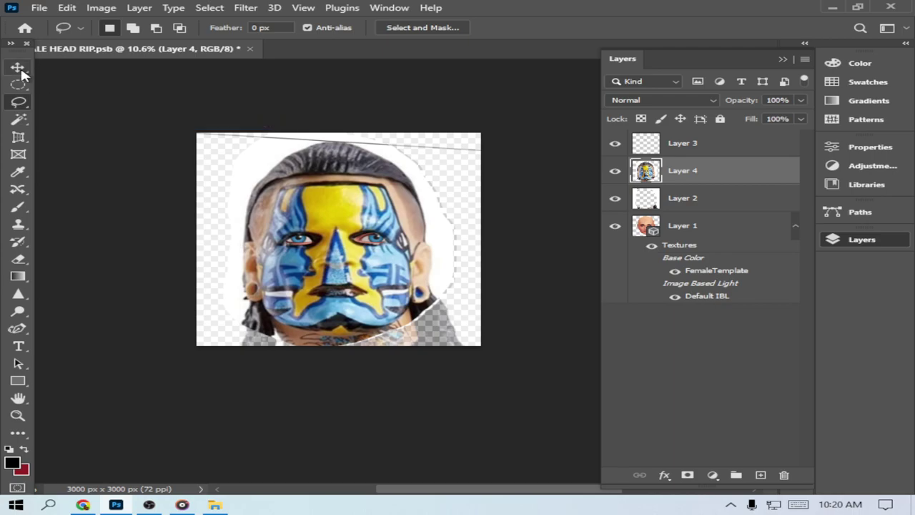
Delete the now-empty Layer 2 from the layer stack
left_click(18, 66)
left_click(752, 209)
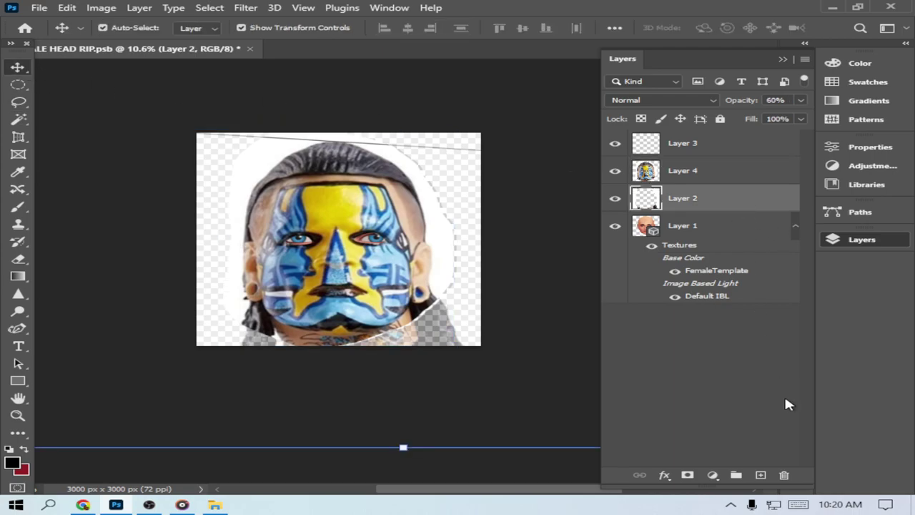
left_click(785, 475)
left_click(373, 196)
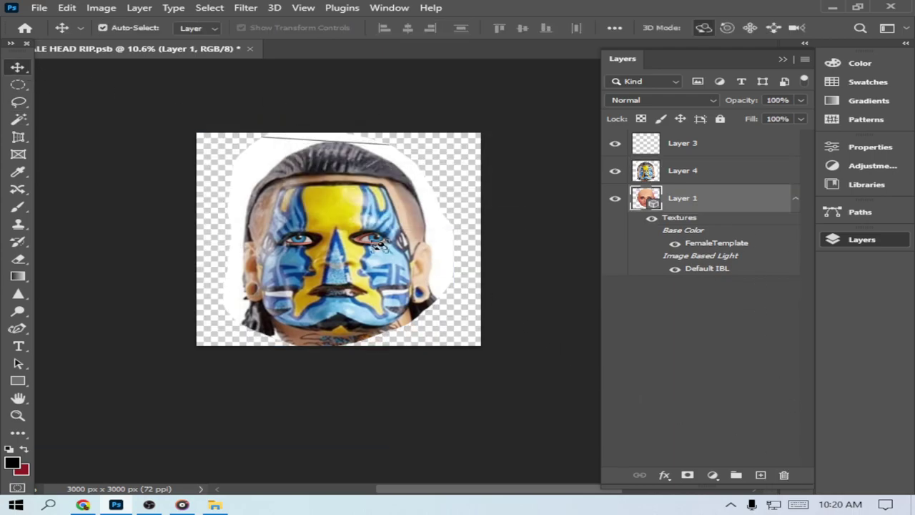
Move Layer 4's face paint so it lines up with the head's eyes
scroll(340, 293, "up", 1)
scroll(339, 293, "up", 1)
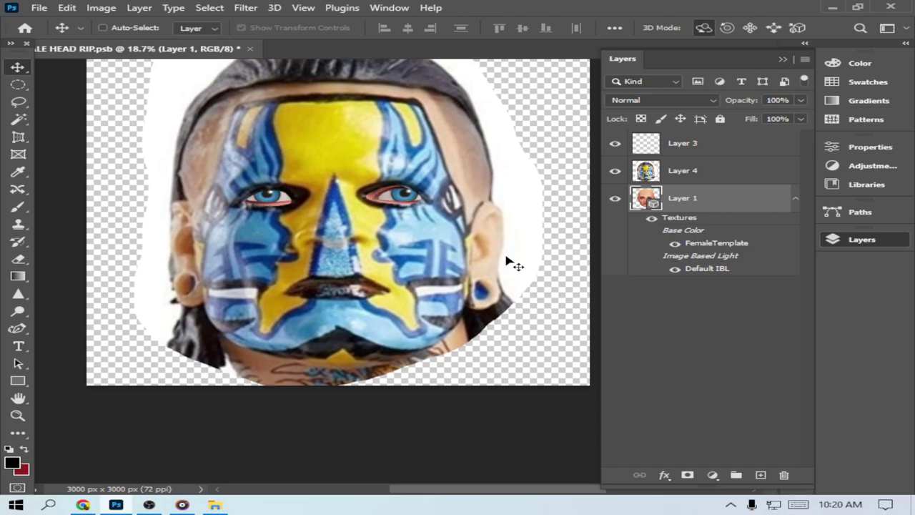
left_click(724, 178)
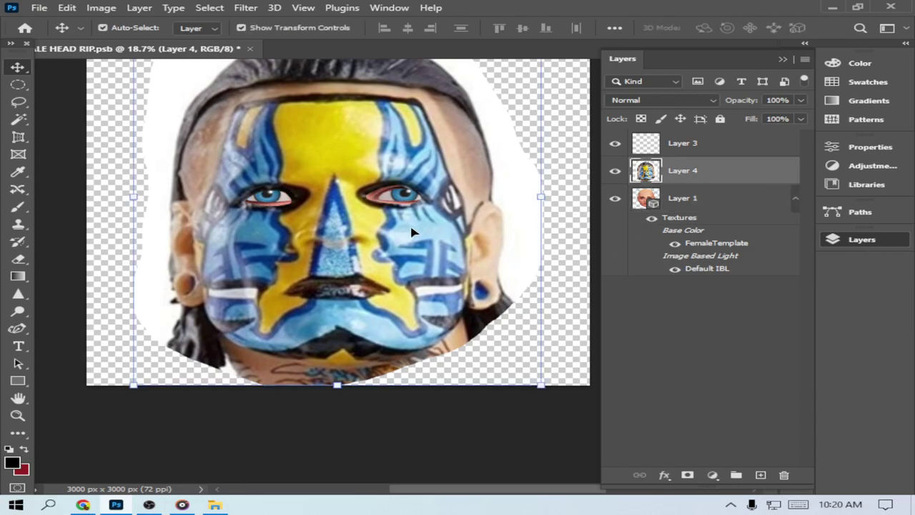
left_click_drag(415, 231, 459, 245)
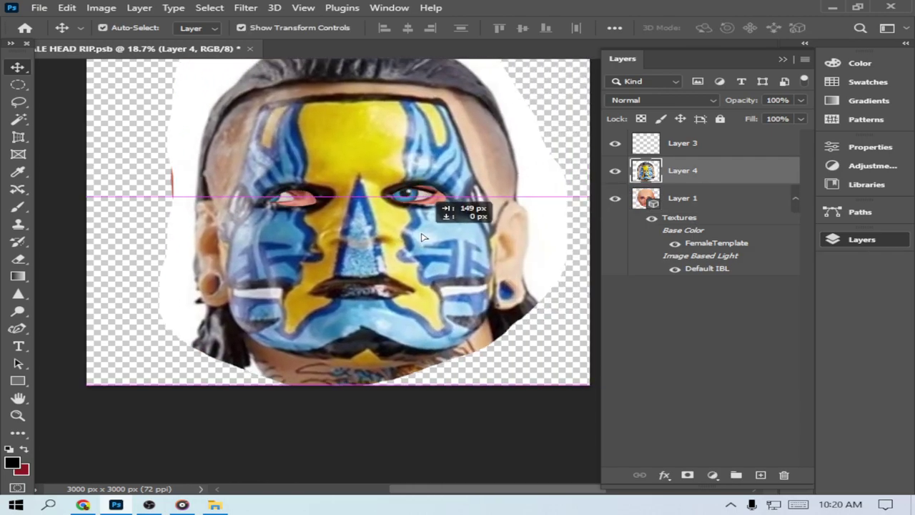
mouse_move(459, 245)
left_mouse_down()
mouse_move(325, 425)
mouse_move(403, 228)
left_mouse_up()
Clip Layer 4's face paint to the head layer and nudge it into alignment
right_click(743, 182)
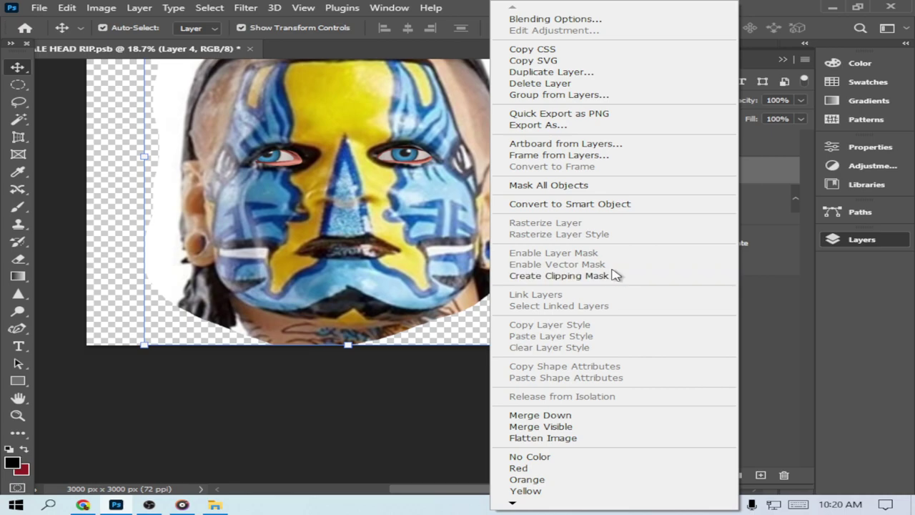
left_click(612, 278)
scroll(559, 260, "up", 3)
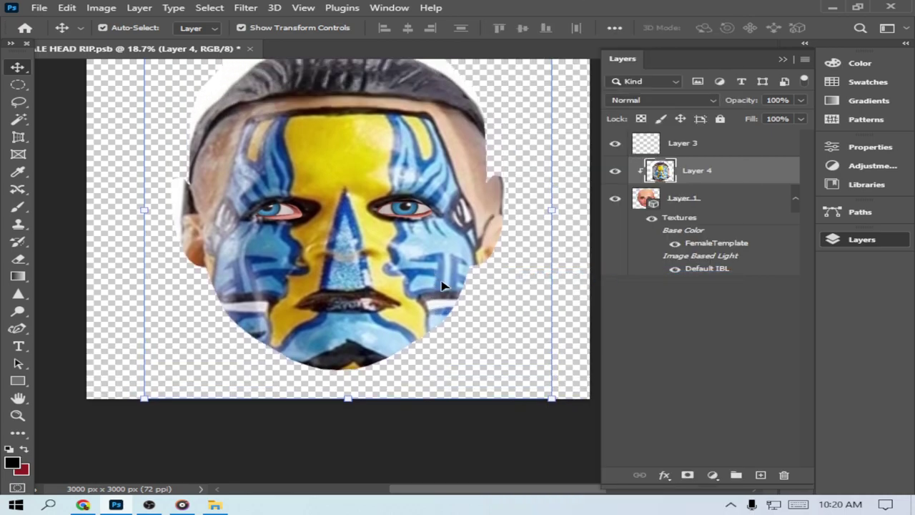
left_click_drag(417, 254, 416, 274)
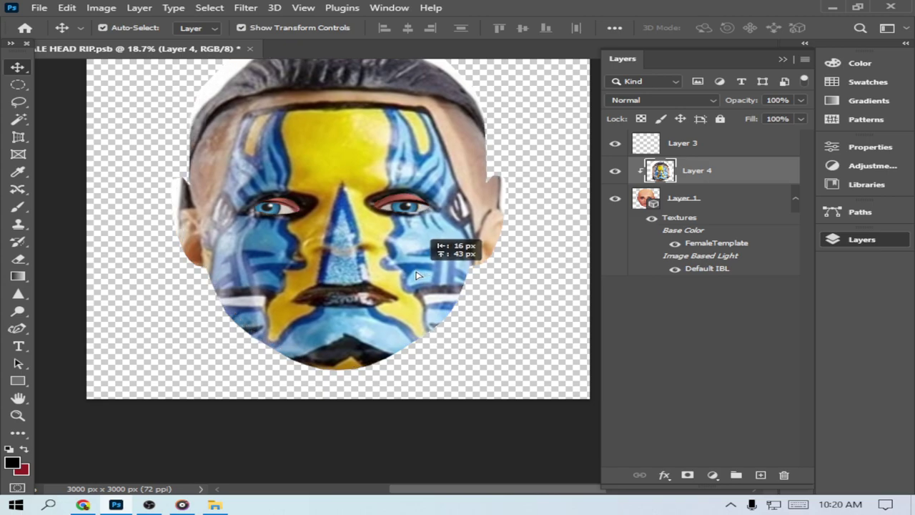
left_click_drag(417, 273, 379, 255)
scroll(385, 265, "up", 1)
scroll(384, 257, "up", 1)
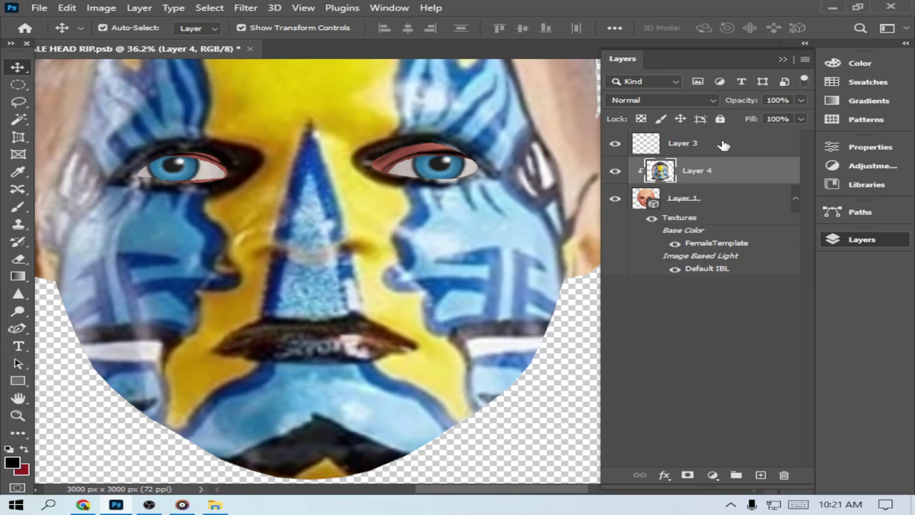
Select Layer 3 and zoom out to see the whole head
left_click(723, 144)
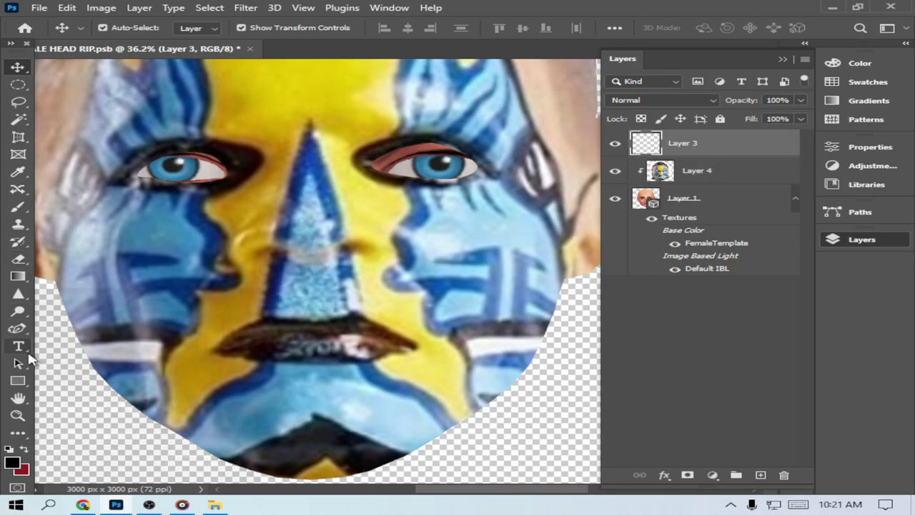
scroll(331, 235, "down", 2)
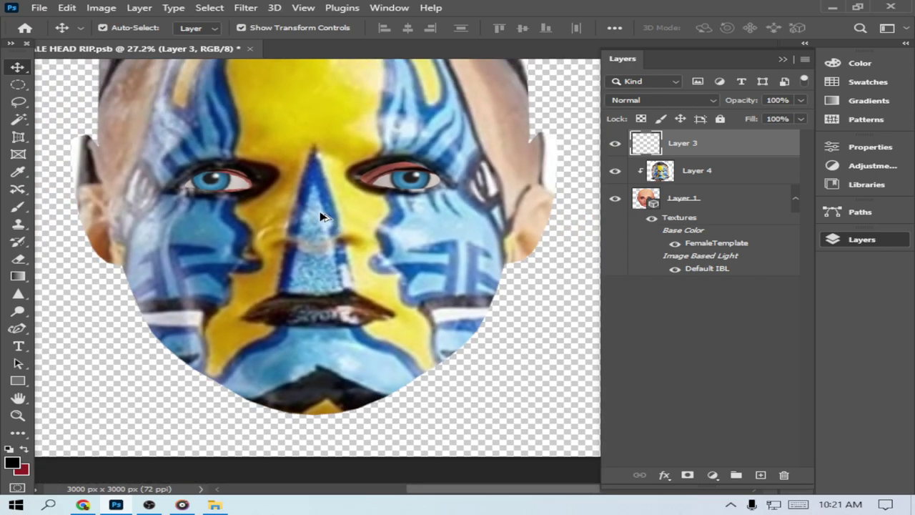
scroll(321, 214, "down", 1)
scroll(277, 305, "up", 1)
scroll(277, 306, "up", 1)
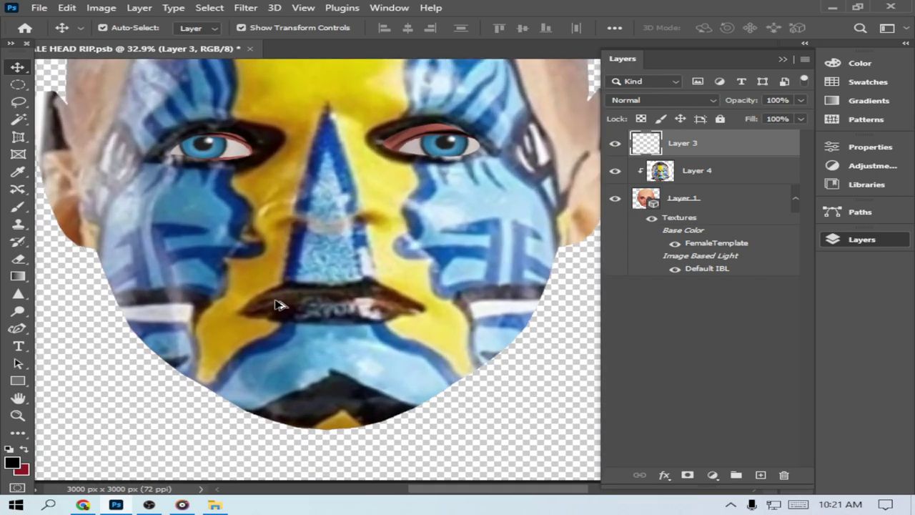
scroll(319, 267, "down", 1)
scroll(324, 291, "up", 1)
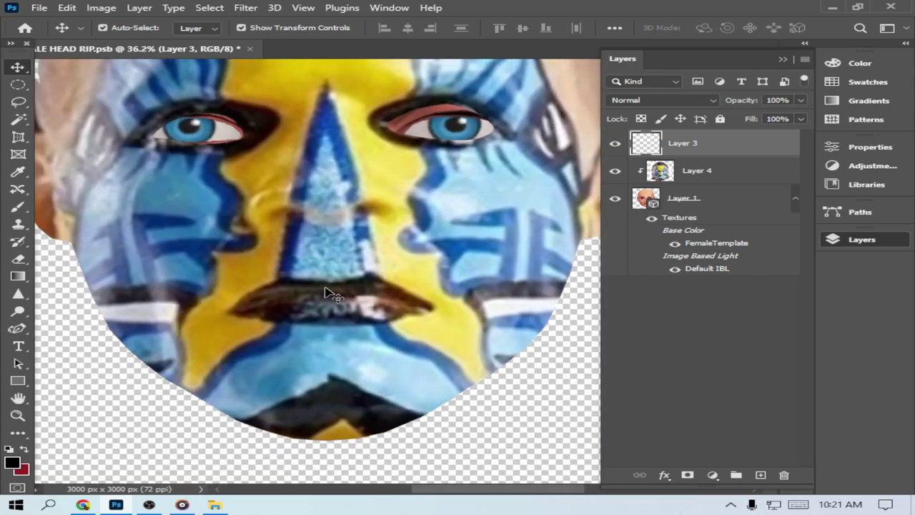
scroll(329, 283, "down", 3)
scroll(336, 272, "down", 2)
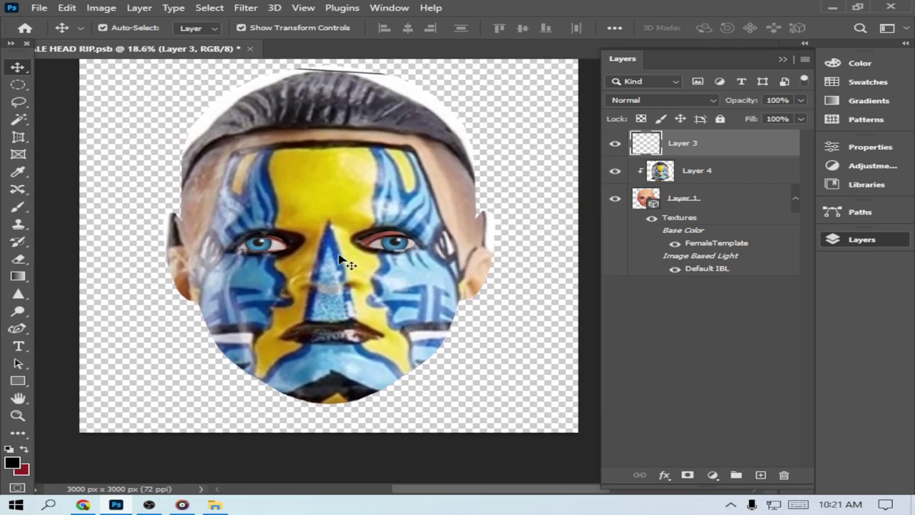
Set the Eraser to a 511 px soft round brush with 0% hardness
left_click(22, 259)
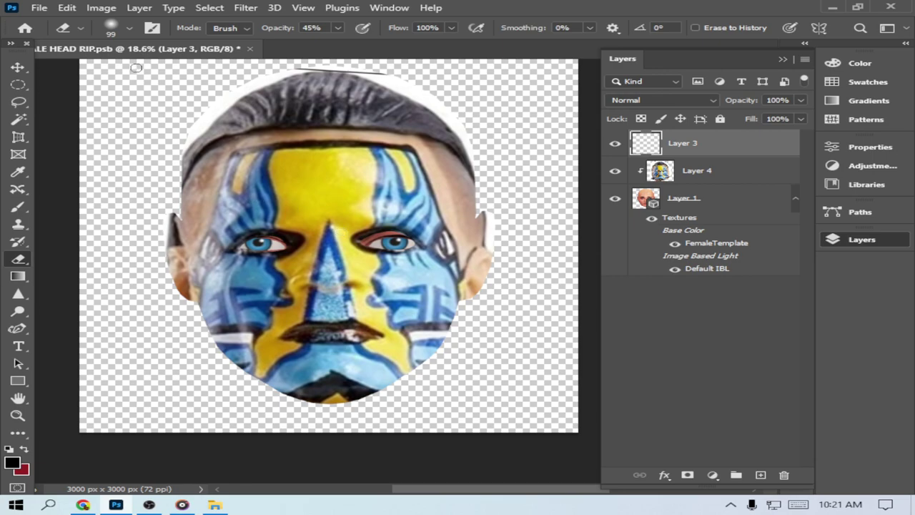
left_click(130, 28)
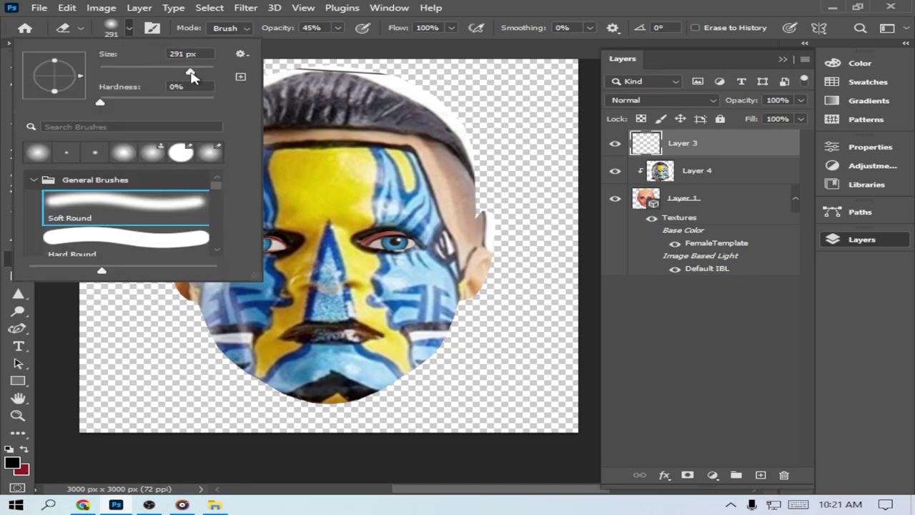
left_click_drag(191, 74, 194, 74)
left_click_drag(201, 72, 203, 73)
left_click(500, 342)
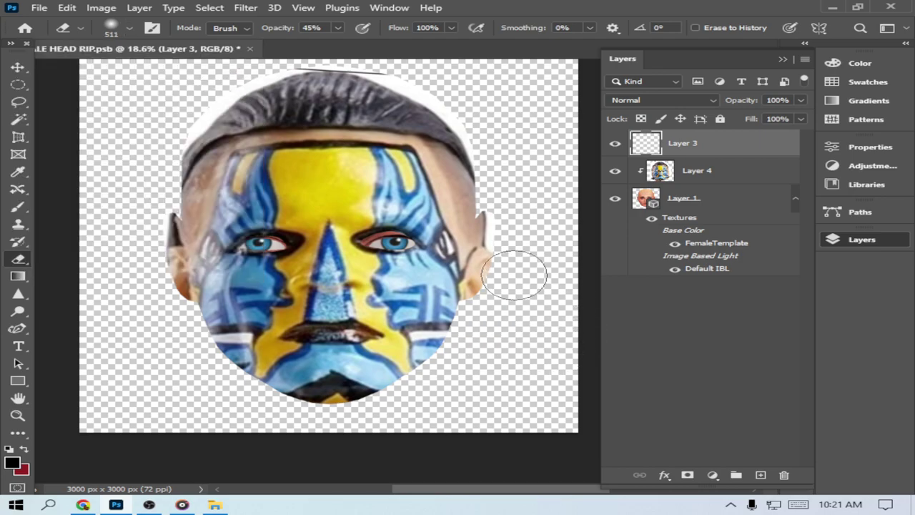
On Layer 4, erase the paint around the right ear, top of head and skull edge
left_click(702, 182)
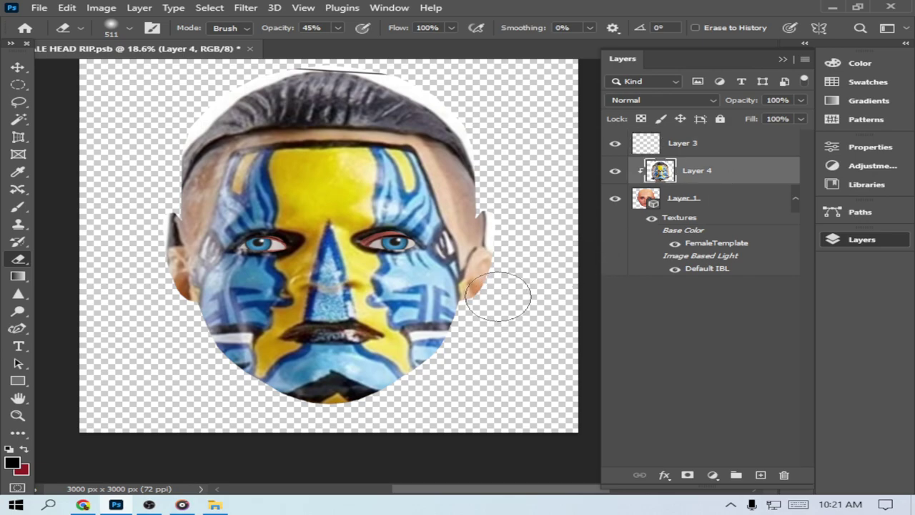
mouse_move(507, 281)
left_mouse_down()
mouse_move(510, 225)
mouse_move(500, 267)
mouse_move(502, 200)
mouse_move(495, 207)
mouse_move(509, 154)
mouse_move(481, 146)
mouse_move(476, 116)
mouse_move(510, 157)
mouse_move(484, 146)
mouse_move(482, 91)
mouse_move(482, 112)
mouse_move(461, 136)
mouse_move(467, 130)
mouse_move(472, 208)
mouse_move(517, 229)
mouse_move(458, 123)
mouse_move(337, 82)
mouse_move(254, 90)
mouse_move(378, 86)
mouse_move(439, 97)
mouse_move(378, 95)
mouse_move(393, 118)
mouse_move(410, 115)
mouse_move(419, 97)
mouse_move(445, 148)
mouse_move(476, 172)
left_mouse_up()
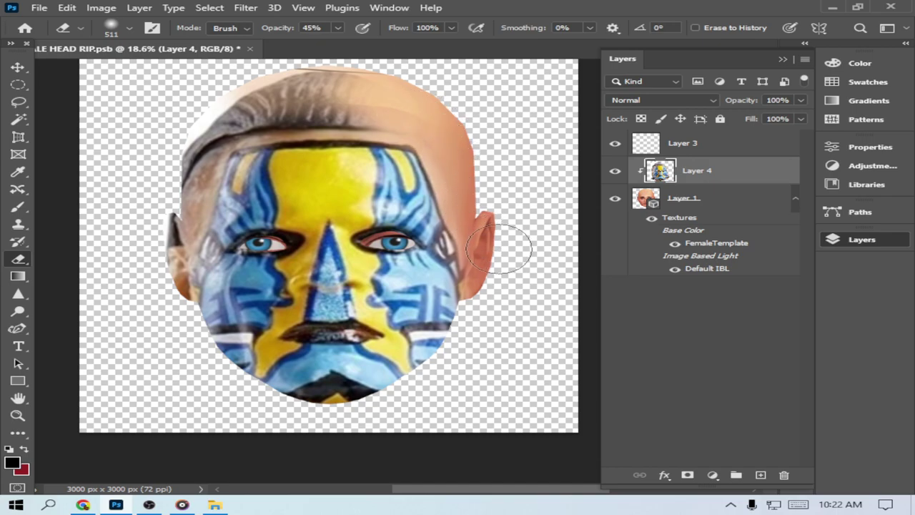
mouse_move(459, 112)
left_mouse_down()
mouse_move(388, 102)
mouse_move(189, 129)
mouse_move(348, 86)
mouse_move(234, 99)
mouse_move(310, 81)
mouse_move(276, 80)
mouse_move(327, 81)
mouse_move(296, 98)
mouse_move(322, 98)
mouse_move(257, 105)
mouse_move(252, 96)
mouse_move(239, 112)
mouse_move(194, 123)
mouse_move(192, 134)
mouse_move(168, 149)
mouse_move(172, 183)
mouse_move(143, 204)
mouse_move(139, 237)
mouse_move(124, 246)
mouse_move(133, 279)
mouse_move(153, 298)
mouse_move(145, 300)
mouse_move(132, 272)
mouse_move(150, 270)
mouse_move(139, 239)
mouse_move(168, 216)
mouse_move(155, 184)
mouse_move(177, 175)
left_mouse_up()
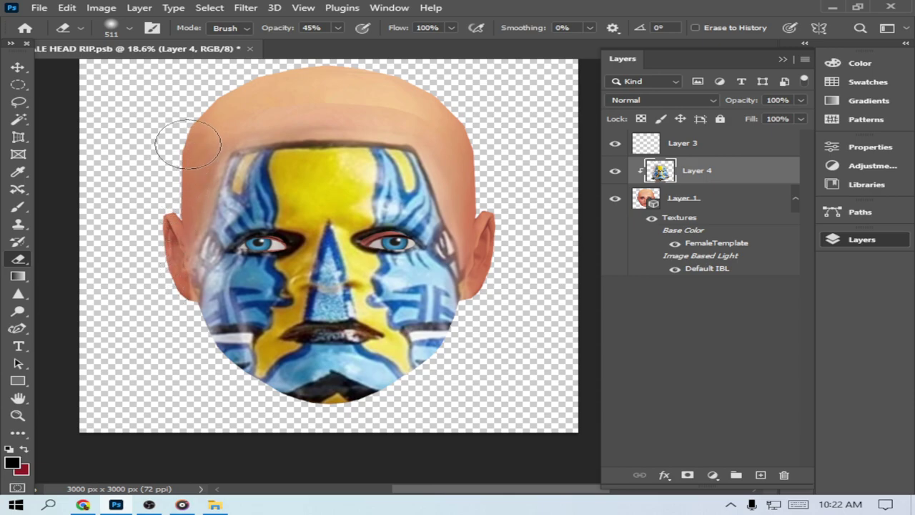
mouse_move(188, 144)
left_mouse_down()
mouse_move(240, 96)
mouse_move(204, 122)
mouse_move(205, 112)
mouse_move(316, 102)
mouse_move(434, 123)
mouse_move(298, 94)
mouse_move(387, 101)
mouse_move(507, 180)
mouse_move(486, 210)
left_mouse_up()
Zoom in to check the eyes, then select the empty Layer 3
scroll(493, 207, "up", 1)
scroll(500, 200, "up", 1)
scroll(400, 214, "up", 1)
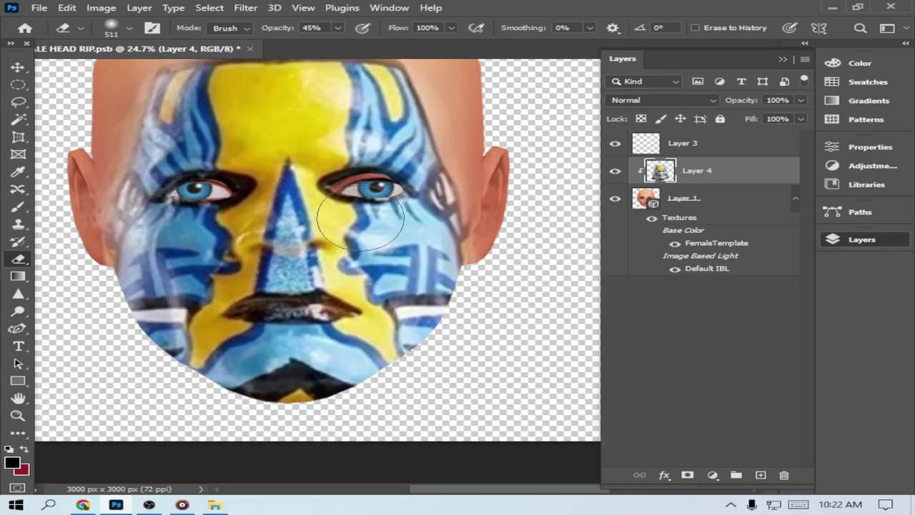
scroll(343, 200, "up", 1)
scroll(423, 182, "up", 2)
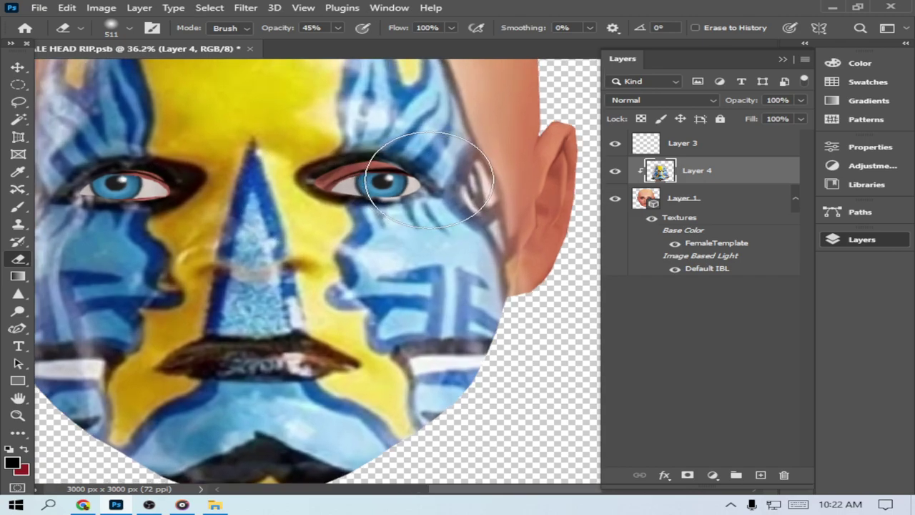
scroll(422, 167, "up", 1)
scroll(429, 146, "up", 1)
scroll(434, 136, "up", 1)
scroll(414, 118, "down", 2)
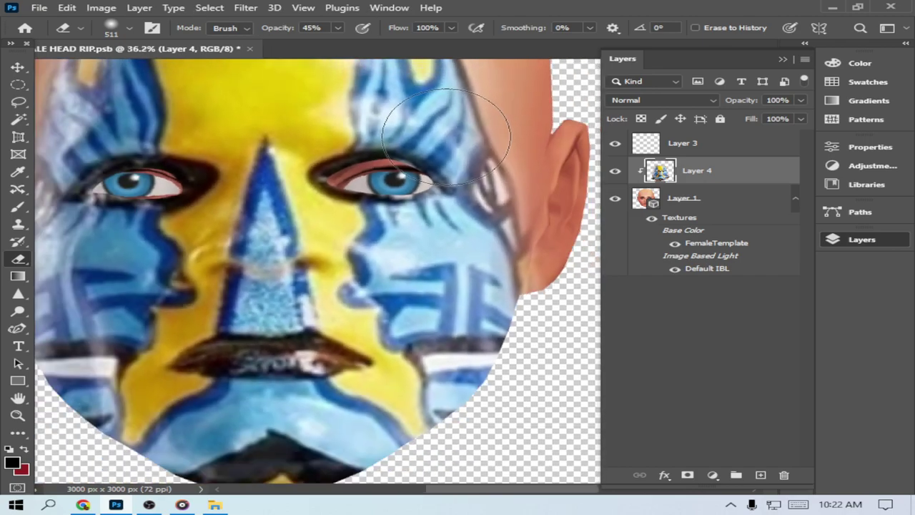
scroll(458, 100, "down", 1)
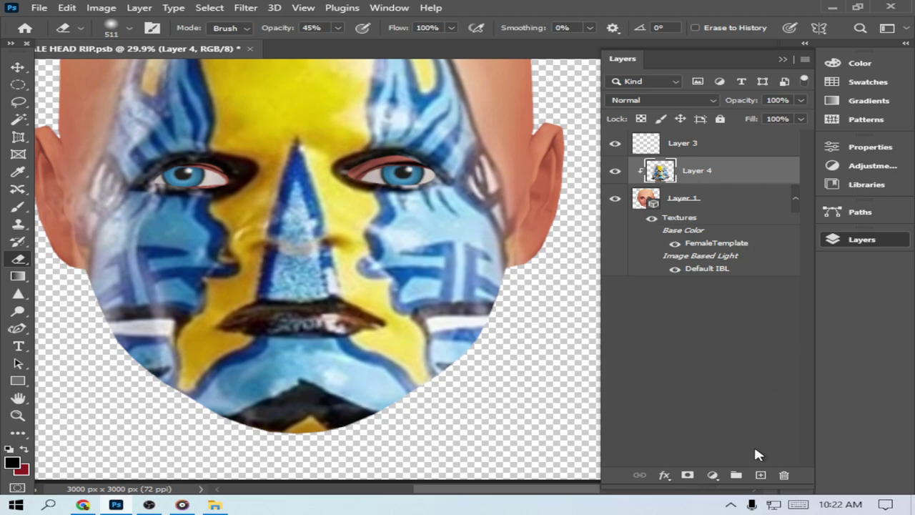
left_click(732, 141)
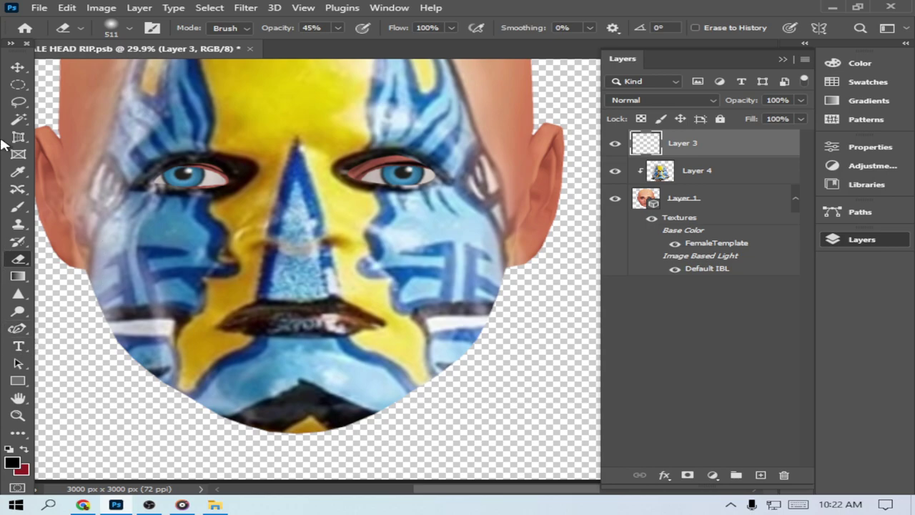
Lower Layer 4's opacity to 48% and drag it to align with the eyes and mouth
left_click(17, 69)
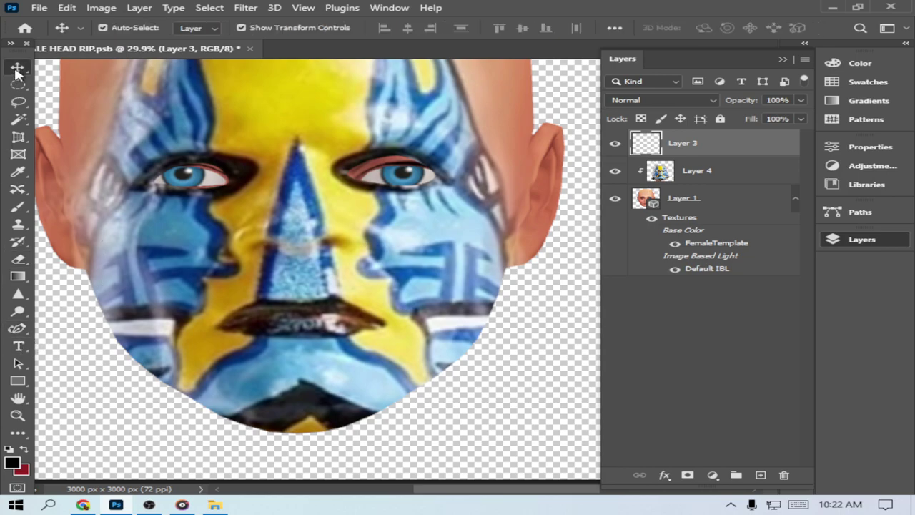
left_click(754, 172)
left_click(800, 101)
left_click(759, 116)
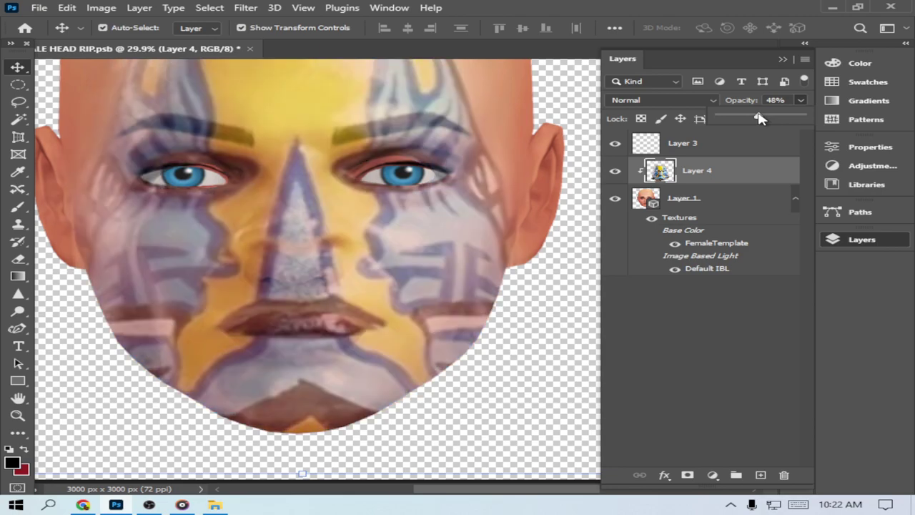
left_click_drag(341, 305, 344, 316)
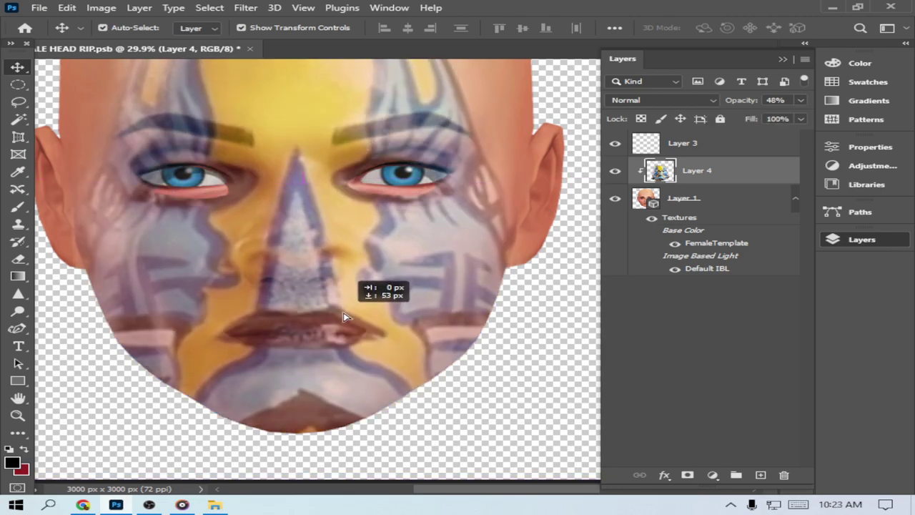
left_click_drag(343, 316, 349, 308)
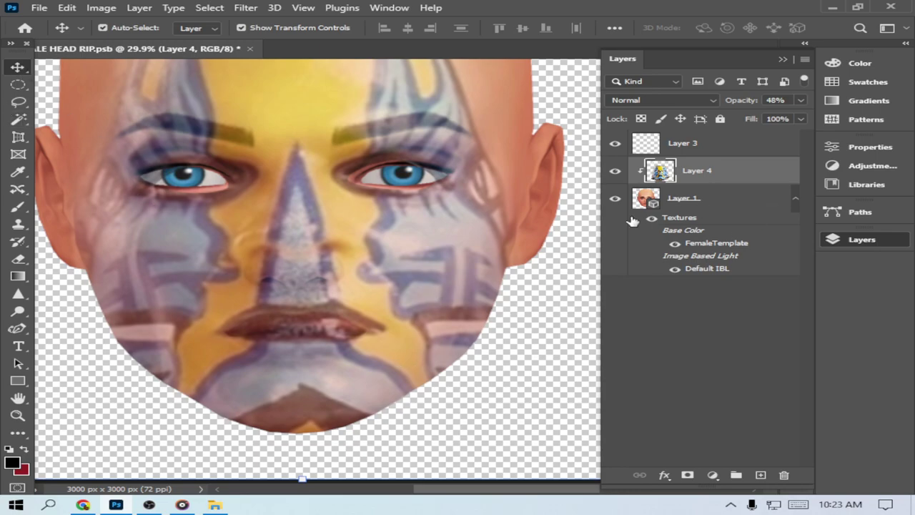
Undo a vertical stretch of the face paint and restore its opacity to 100%
scroll(336, 279, "down", 3)
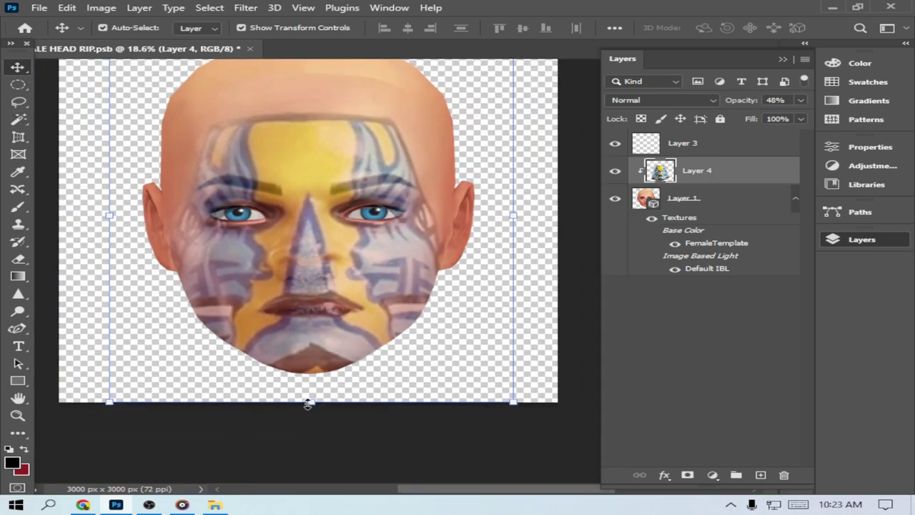
mouse_move(308, 401)
left_mouse_down()
mouse_move(309, 418)
mouse_move(314, 404)
mouse_move(319, 416)
left_mouse_up()
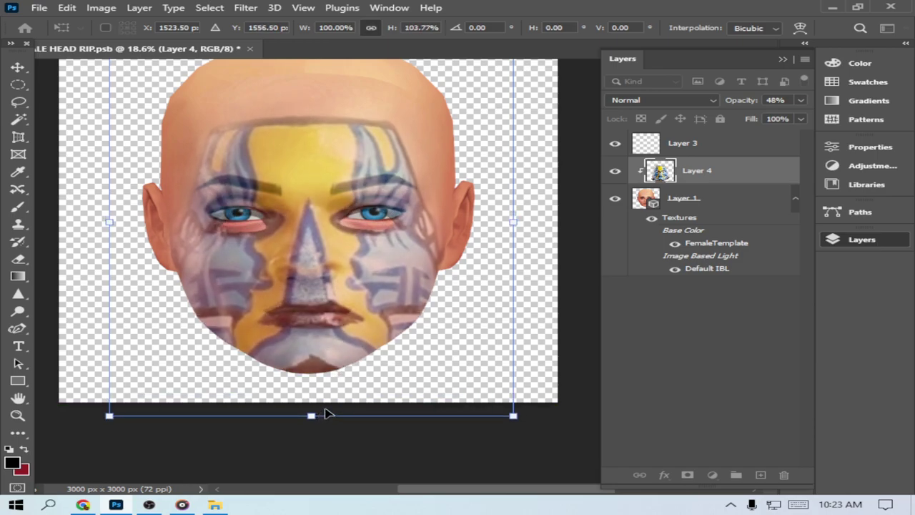
key("ctrl+z")
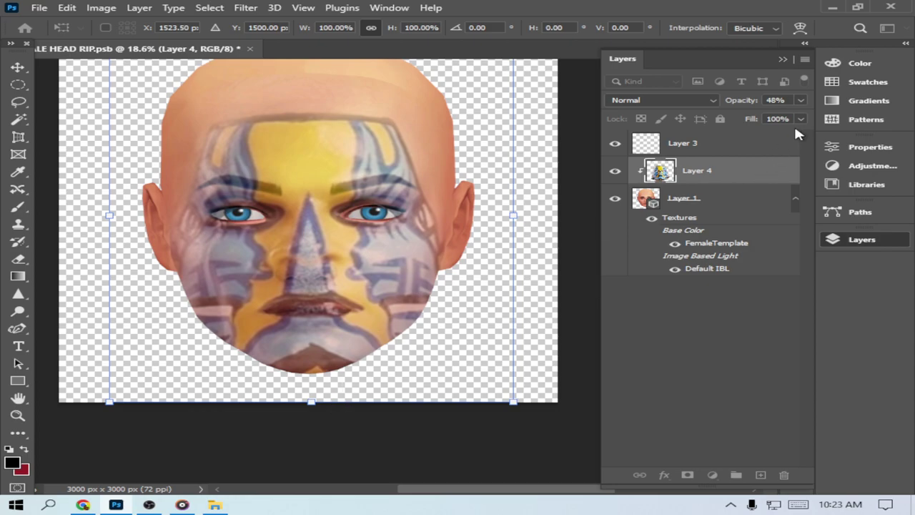
left_click(801, 100)
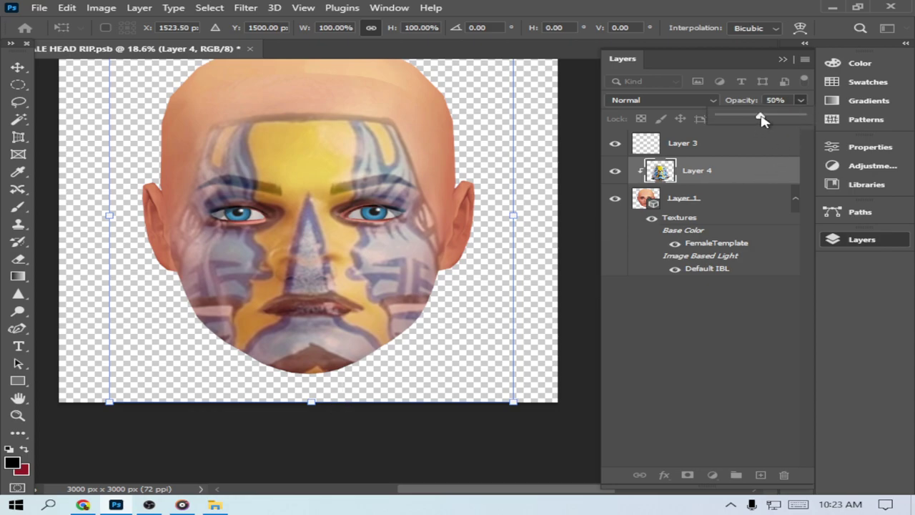
left_click_drag(762, 117, 823, 121)
Select Layer 3 and set the foreground colour to golden yellow sampled from the face
scroll(320, 303, "up", 2)
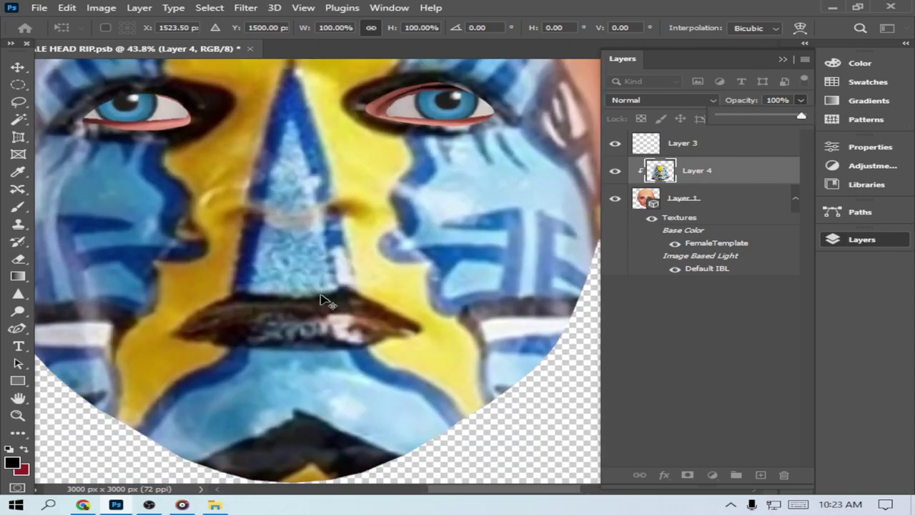
scroll(291, 270, "up", 1)
scroll(250, 288, "up", 1)
scroll(214, 281, "up", 1)
scroll(315, 263, "up", 1)
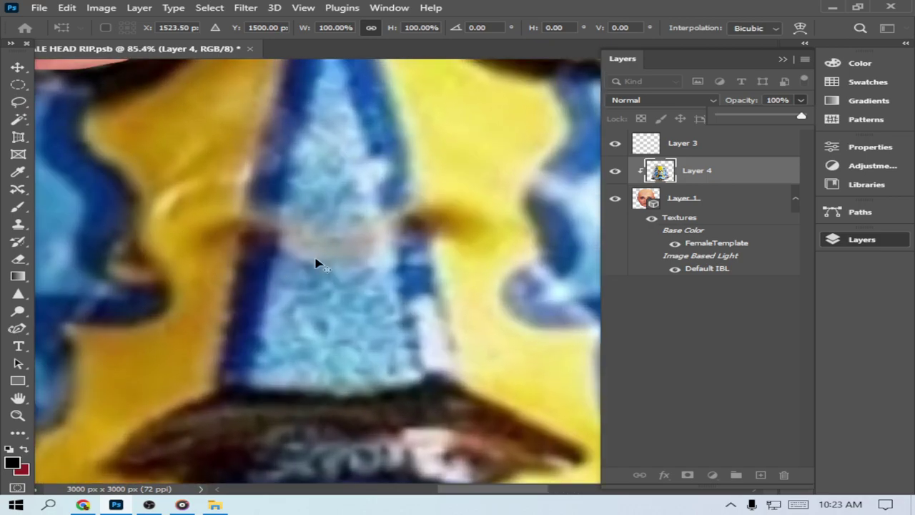
left_click(745, 144)
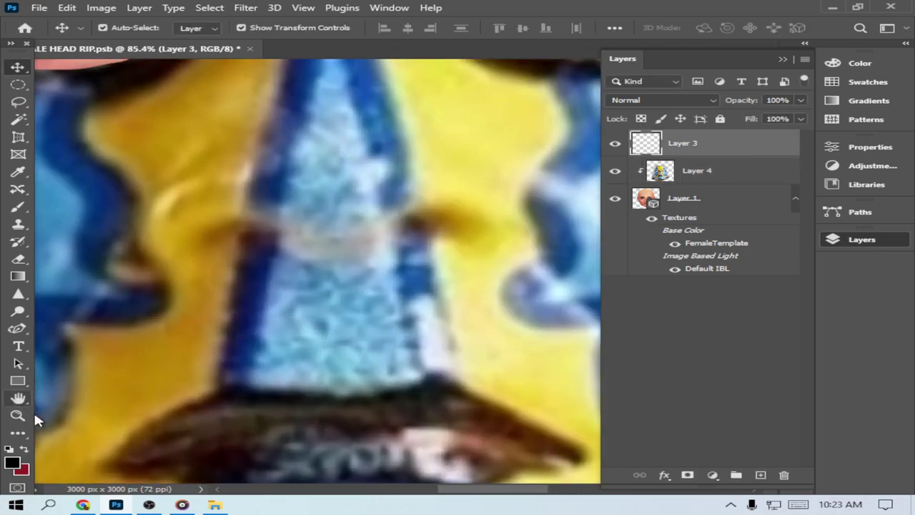
left_click(12, 462)
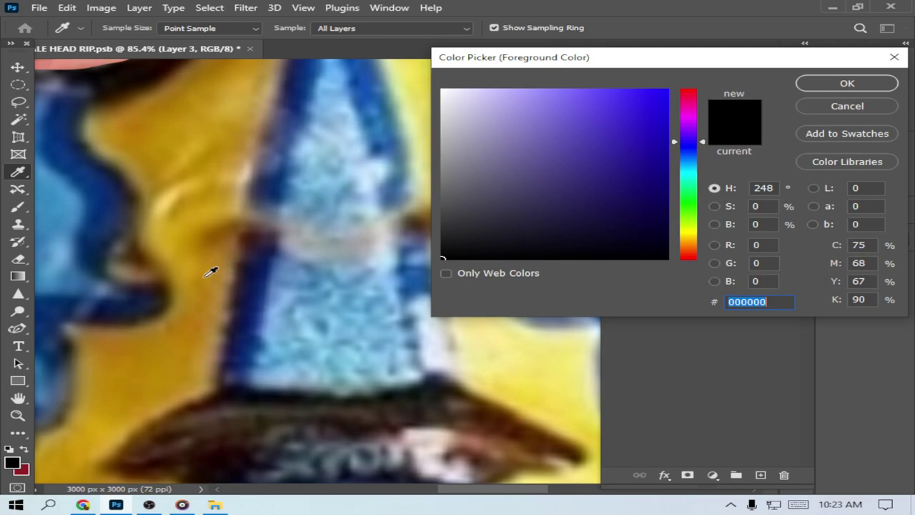
left_click(224, 265)
left_click(848, 83)
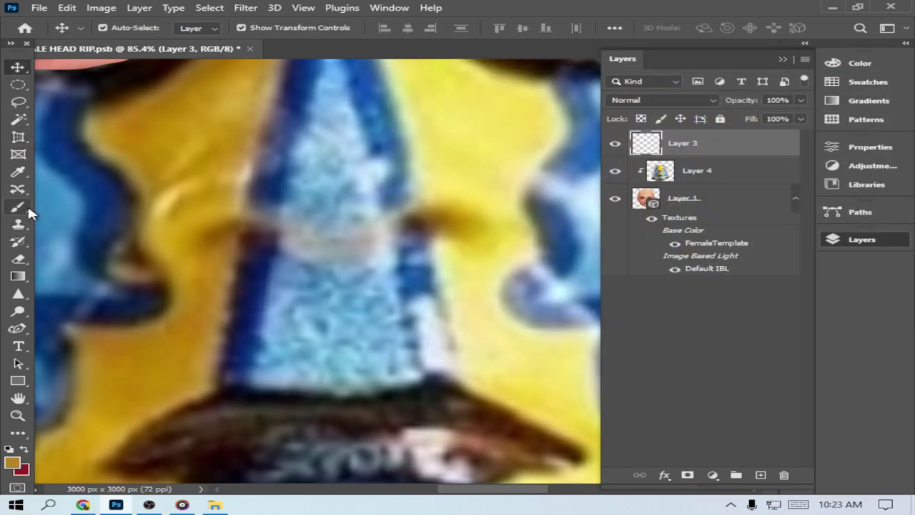
Brush yellow over the dark brown patches beside the nose
left_click(26, 205)
left_click_drag(218, 247, 225, 237)
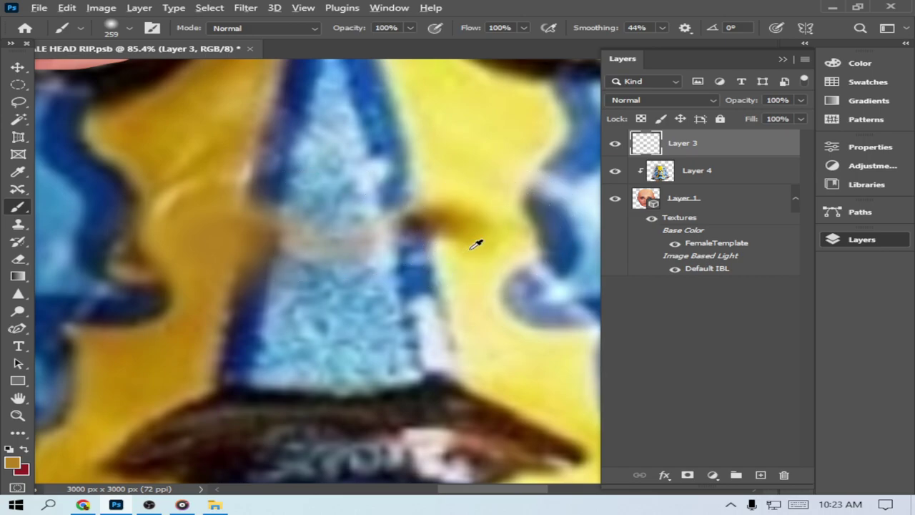
left_click(447, 181, "alt")
left_click_drag(474, 205, 472, 225)
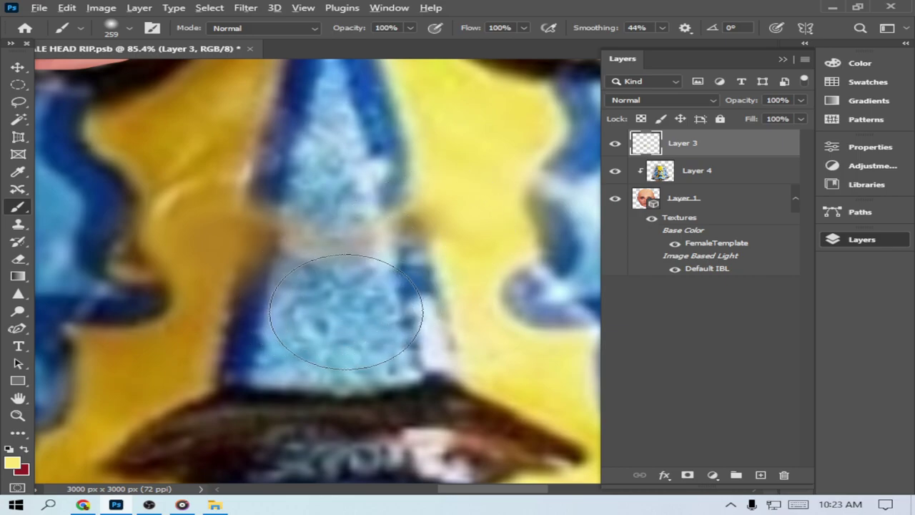
Sample the nose cone's light blue and paint over its upper area
key("alt")
left_click(310, 287, "alt")
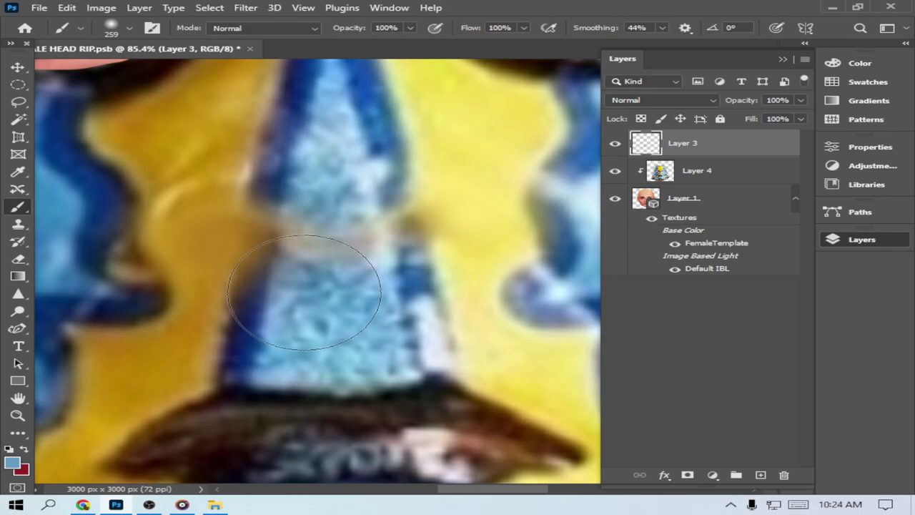
left_click(307, 259)
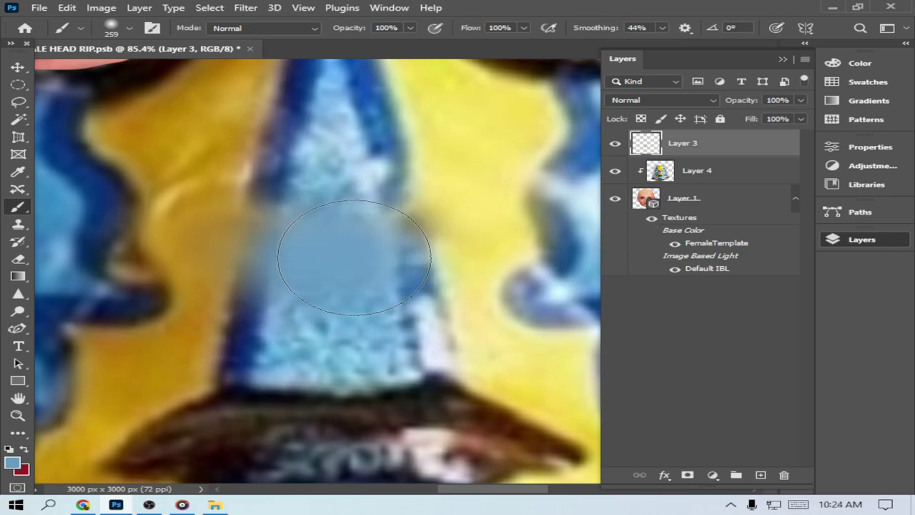
mouse_move(307, 259)
left_mouse_down()
mouse_move(312, 225)
mouse_move(327, 269)
left_mouse_up()
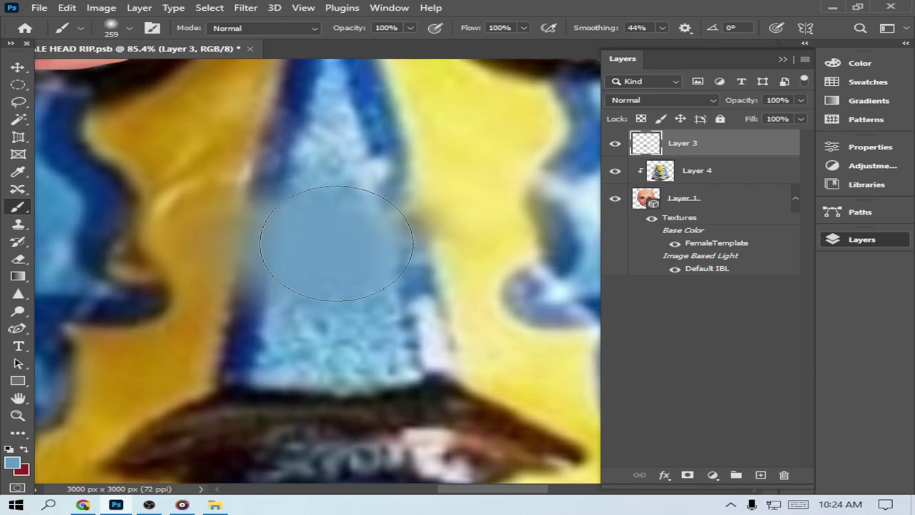
scroll(327, 268, "down", 3)
Sample the orange tone beside the nose and paint over the dark shadow left of it
scroll(326, 266, "down", 1)
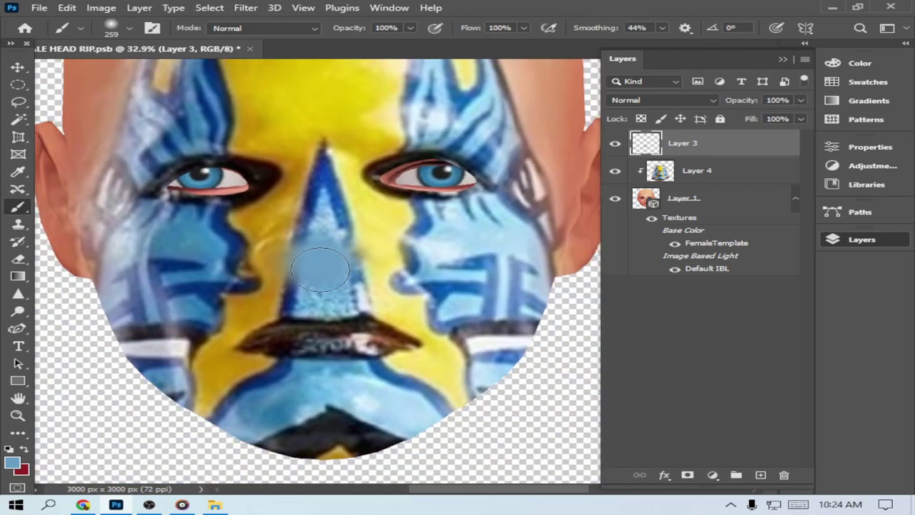
scroll(316, 255, "up", 1)
scroll(317, 255, "up", 1)
scroll(258, 258, "up", 1)
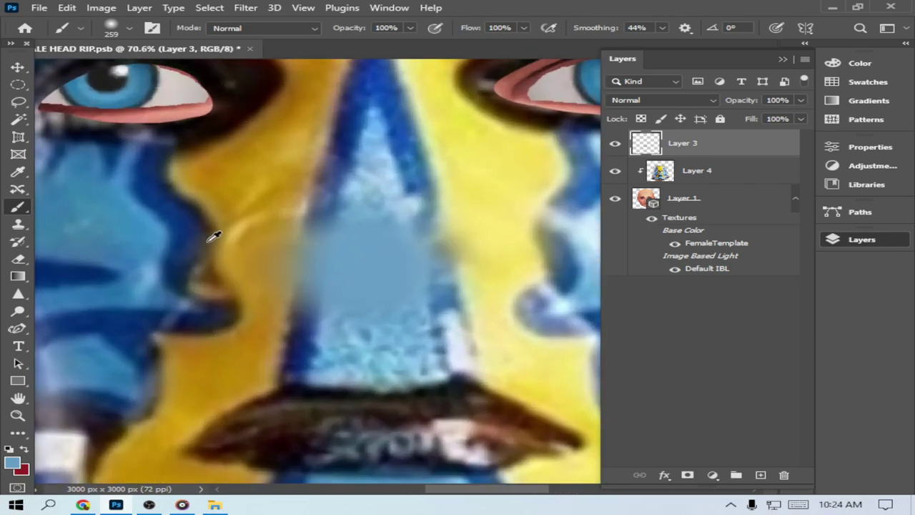
left_click(266, 237, "alt")
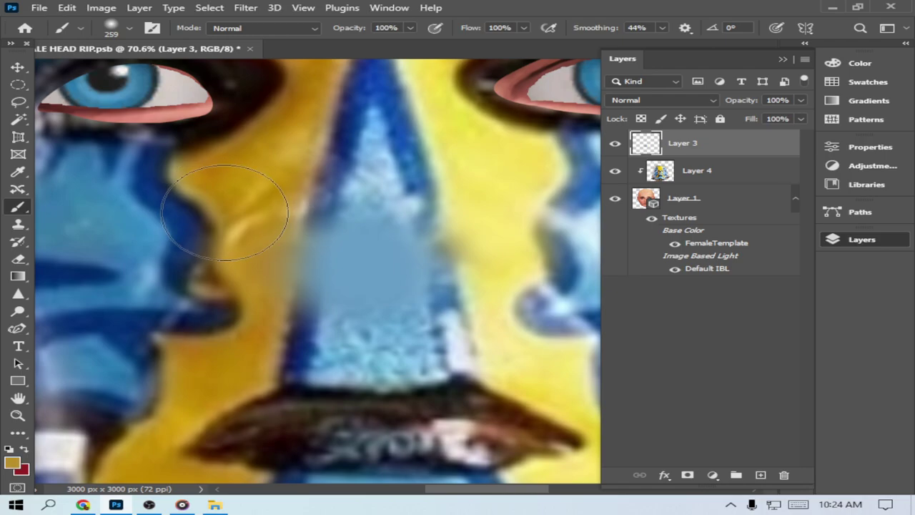
left_click_drag(214, 208, 229, 172)
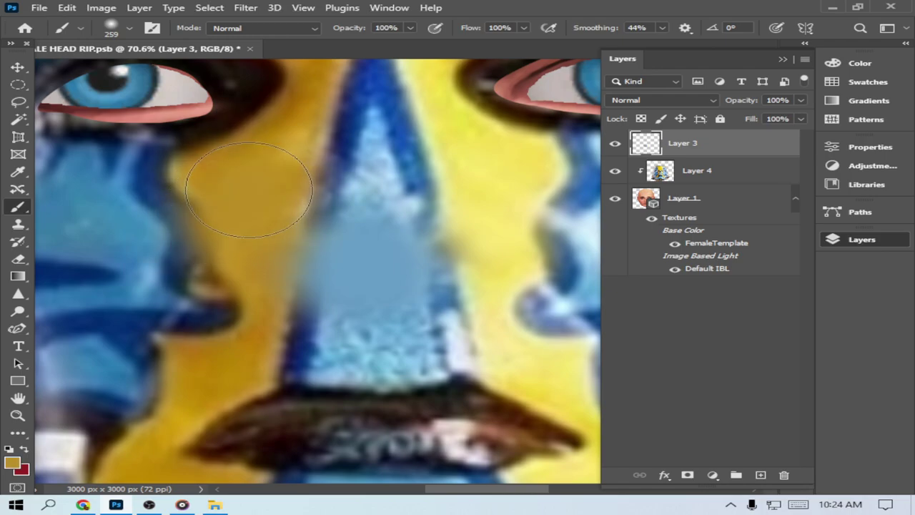
Paint yellow over the dark patches by the moustache, left of the nose, and on the lower-left jaw
scroll(253, 200, "down", 1)
scroll(205, 171, "down", 3)
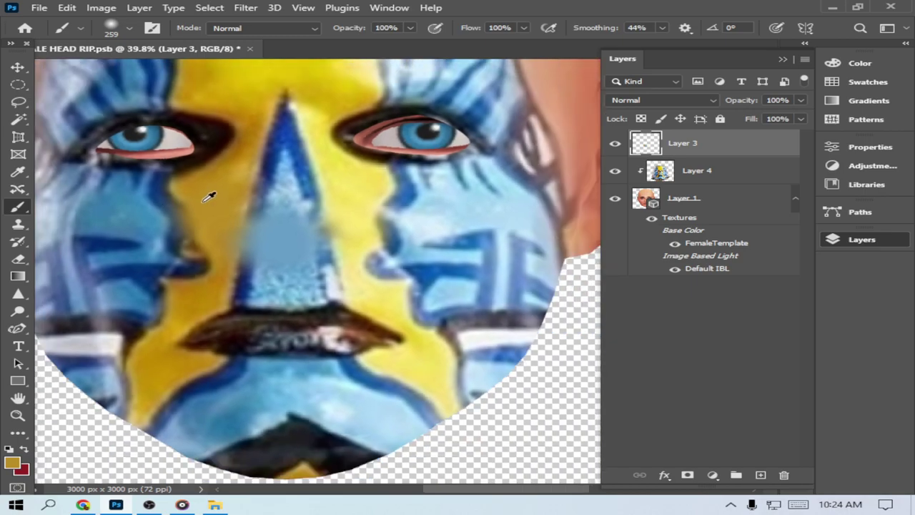
scroll(307, 164, "up", 2)
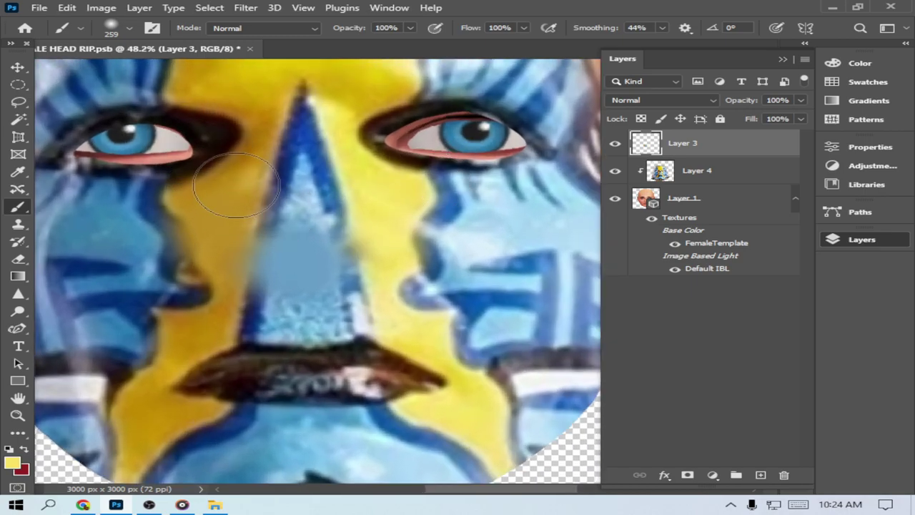
scroll(346, 173, "down", 2)
scroll(328, 178, "up", 3)
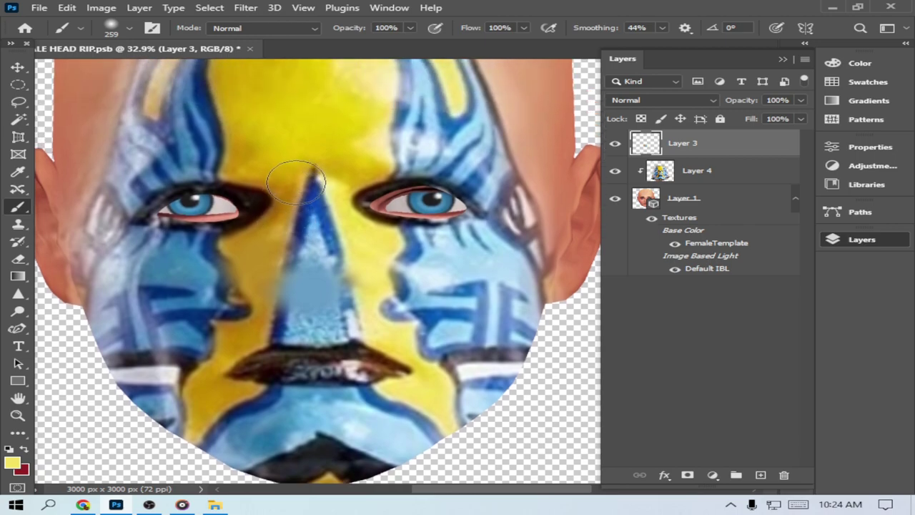
scroll(296, 185, "down", 2)
scroll(282, 182, "down", 1)
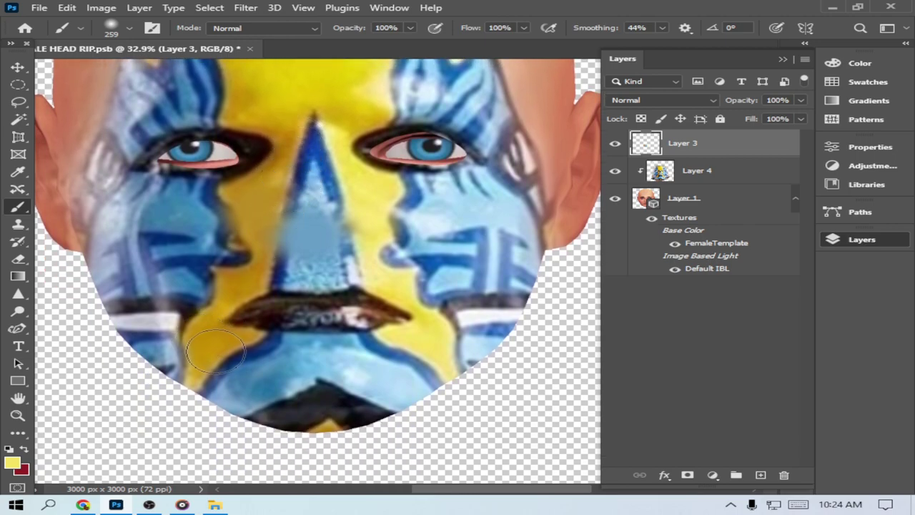
mouse_move(215, 351)
left_mouse_down()
mouse_move(213, 319)
mouse_move(248, 278)
left_mouse_up()
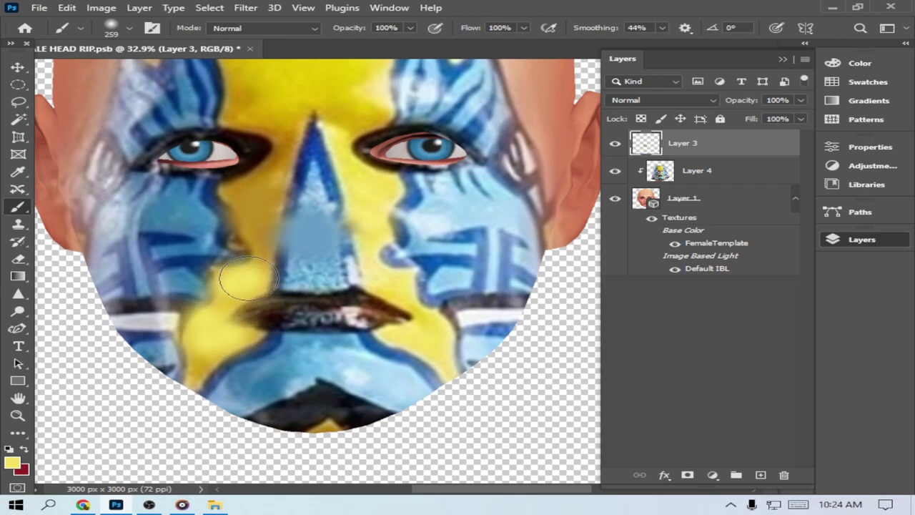
mouse_move(261, 241)
left_mouse_down()
mouse_move(253, 187)
mouse_move(286, 122)
left_mouse_up()
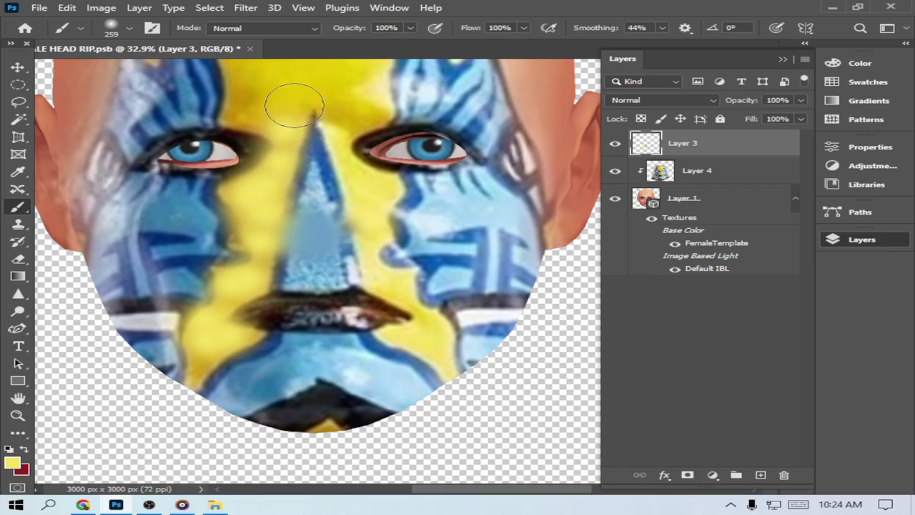
left_click_drag(193, 357, 195, 363)
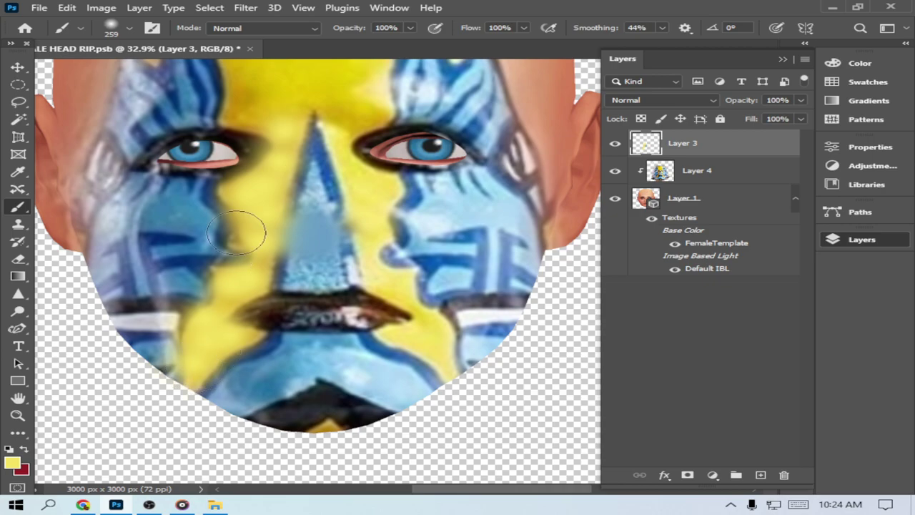
scroll(250, 207, "up", 2)
scroll(254, 197, "up", 1)
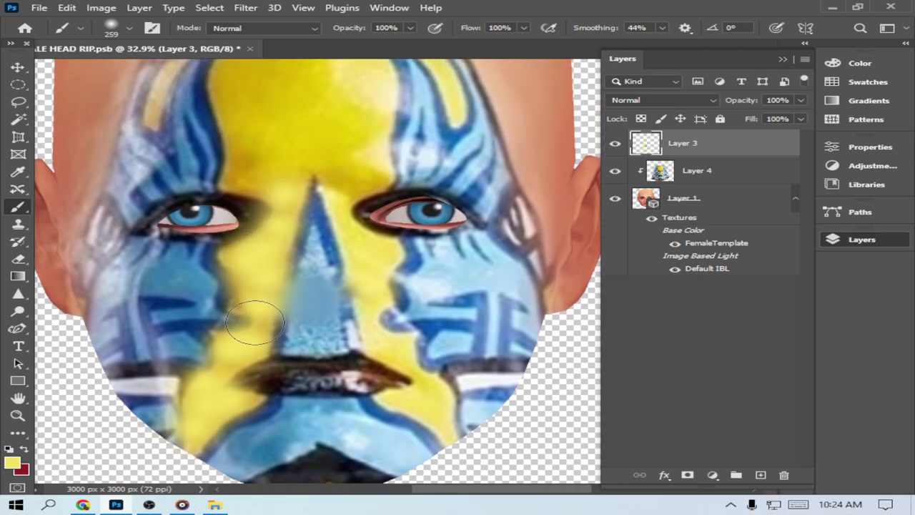
scroll(279, 245, "up", 1)
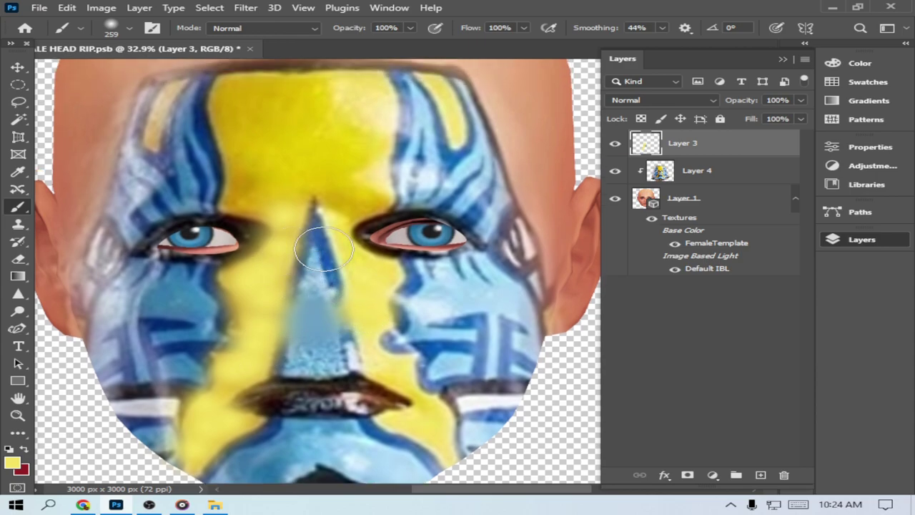
scroll(337, 275, "up", 1)
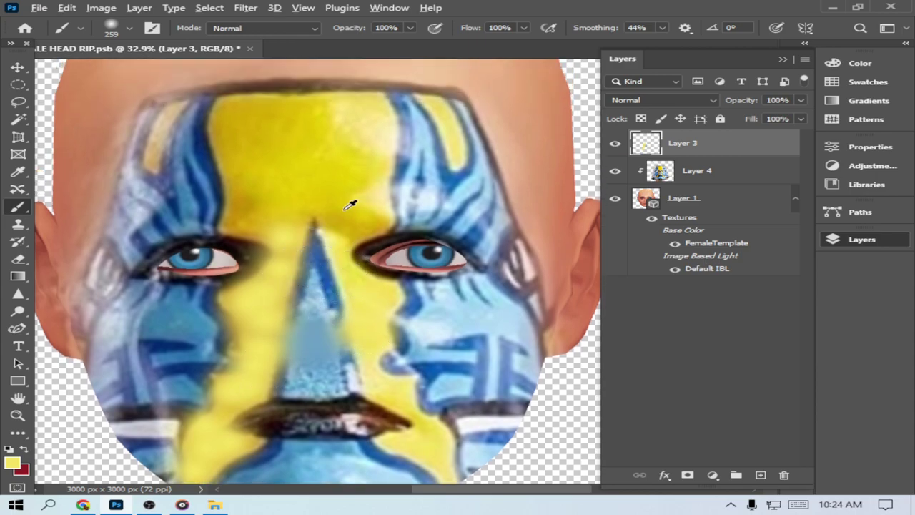
scroll(350, 206, "up", 1)
scroll(350, 207, "up", 1)
scroll(347, 218, "up", 1)
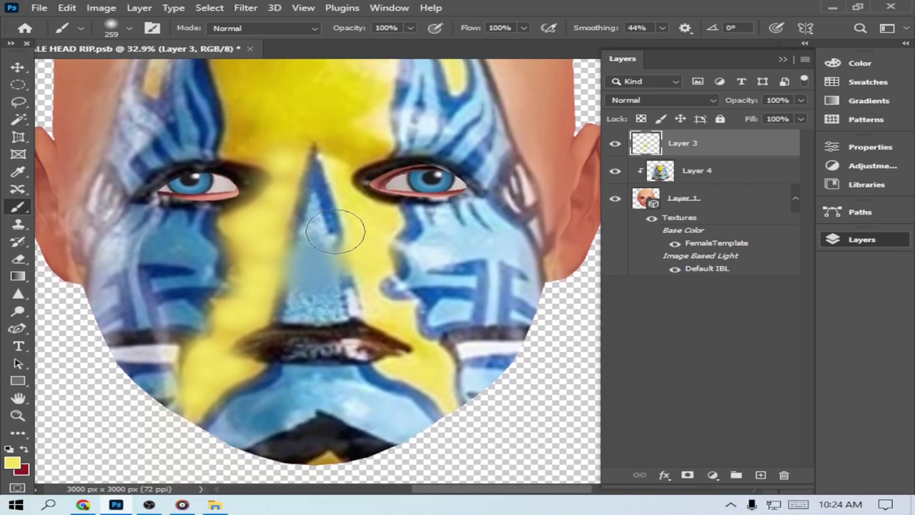
scroll(386, 224, "up", 1)
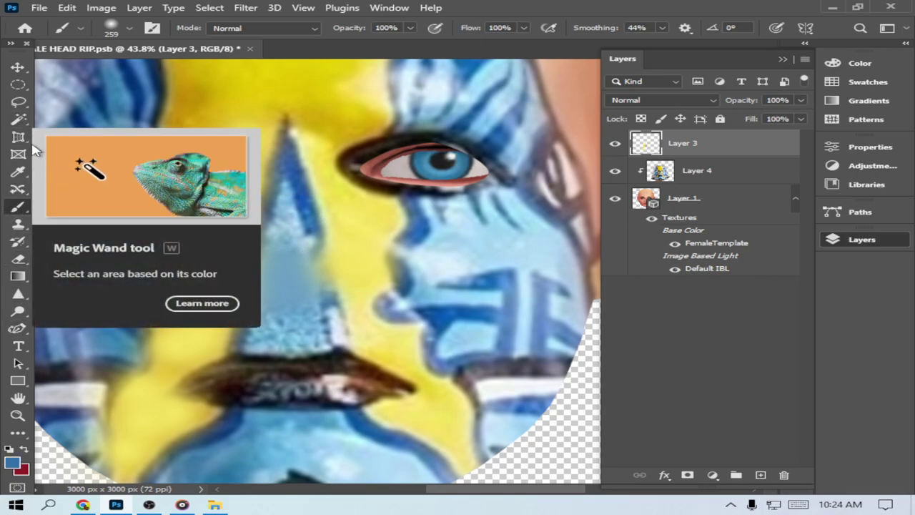
Outline a stripe along the nose triangle's right edge with the Pen Tool and make it a selection
left_click(21, 330)
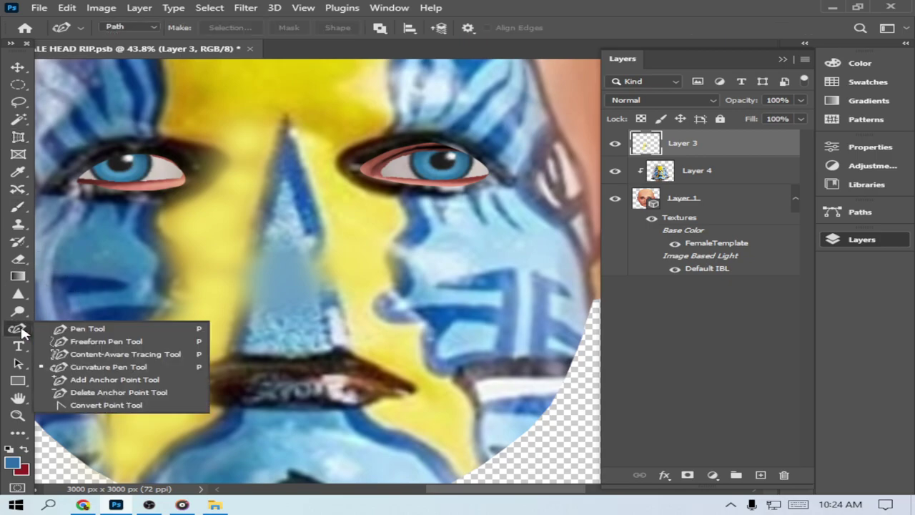
left_click(90, 329)
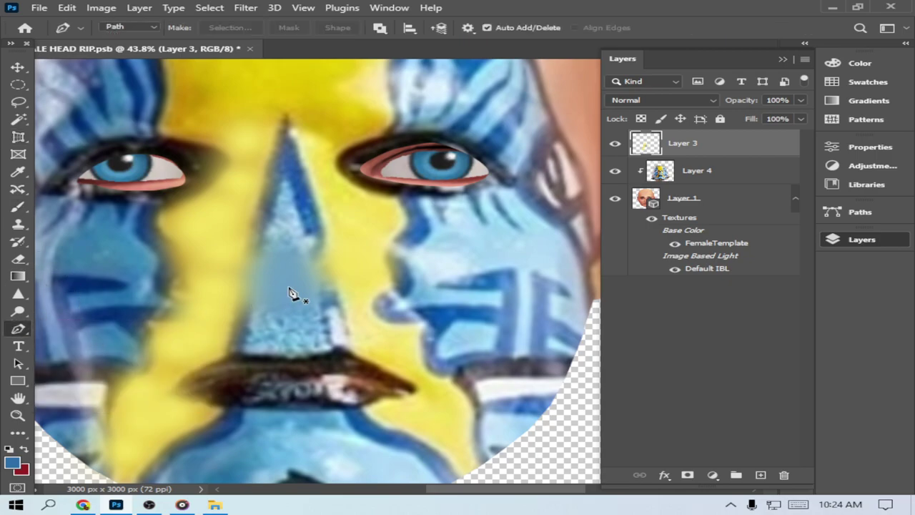
left_click(325, 232)
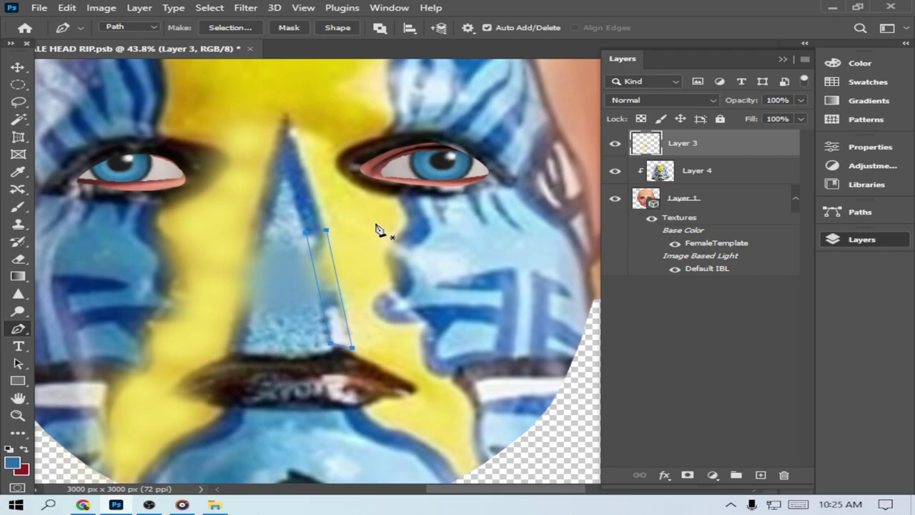
right_click(339, 282)
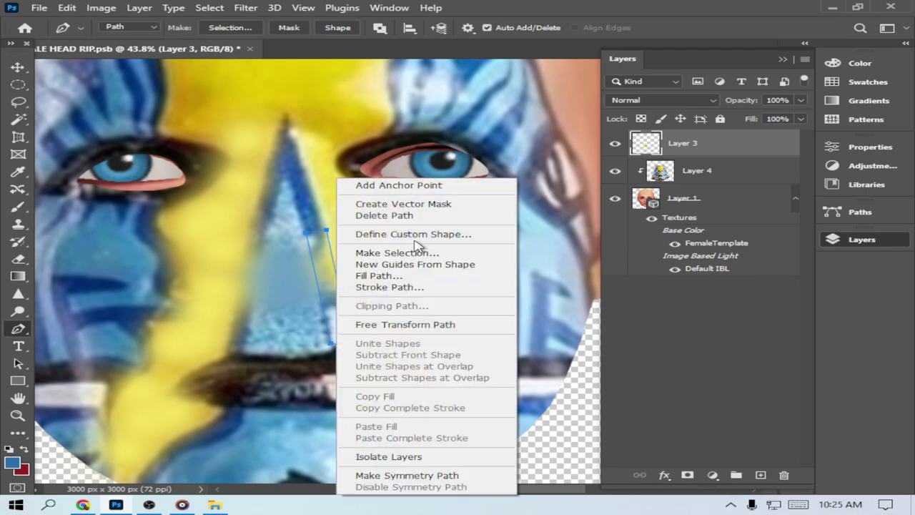
left_click(419, 251)
left_click(546, 123)
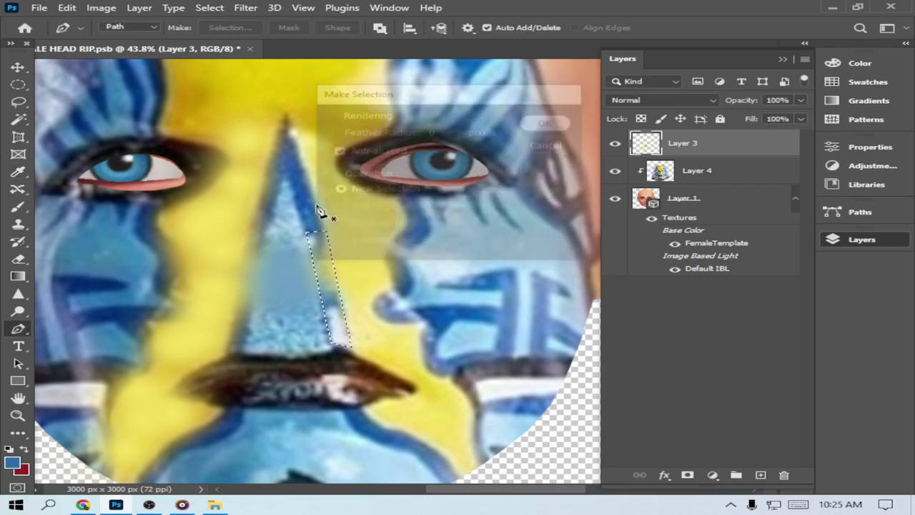
Brush the stripe selection blue, deselect, and start a new left-edge path at the nose tip
left_click(17, 206)
left_click_drag(325, 246, 304, 230)
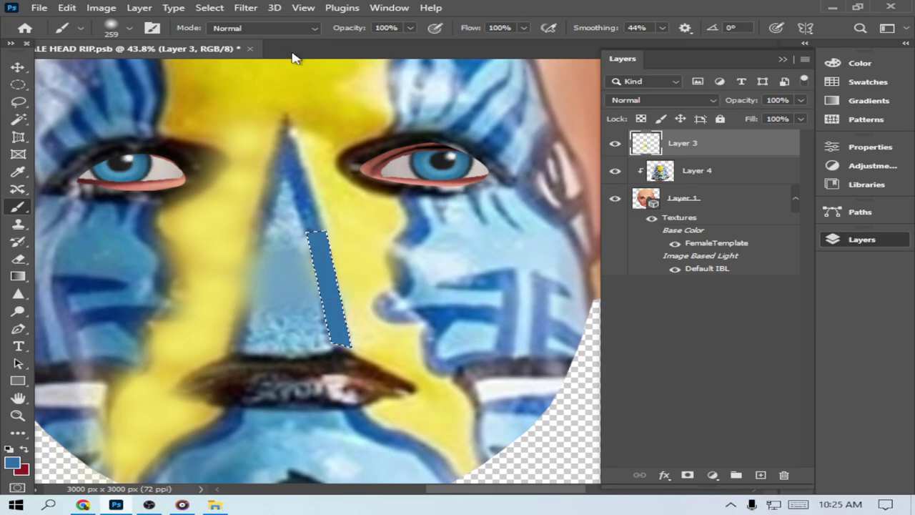
left_click(209, 8)
left_click(262, 36)
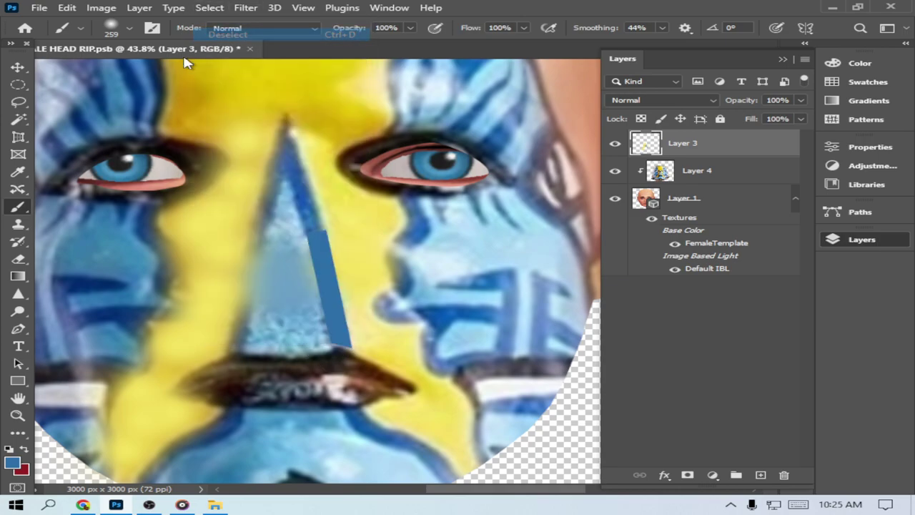
left_click(18, 330)
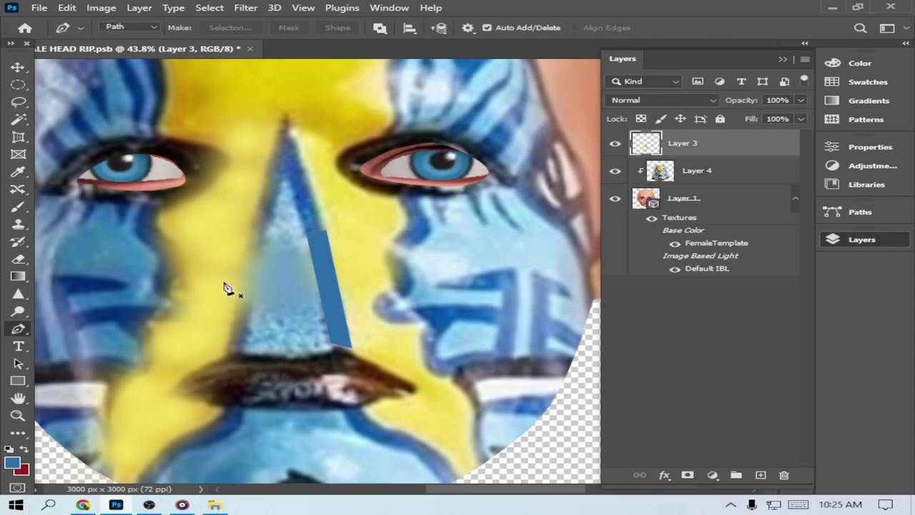
left_click(285, 176)
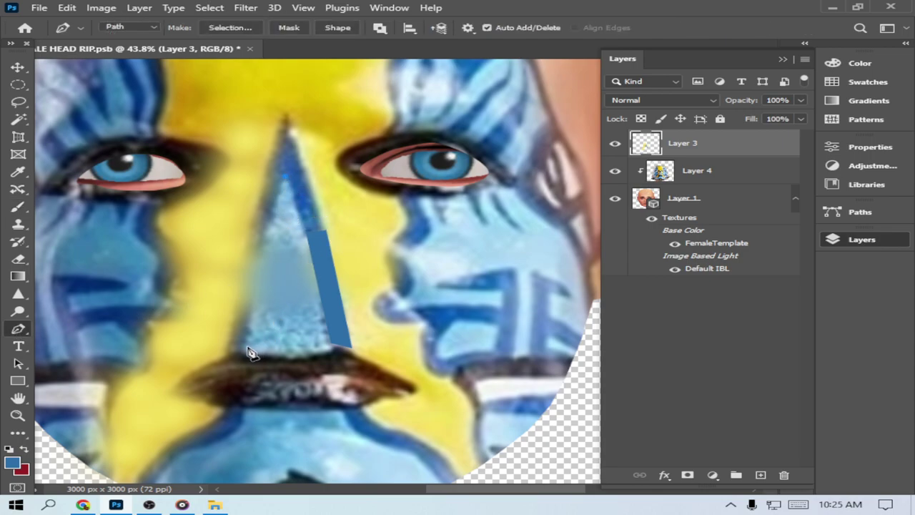
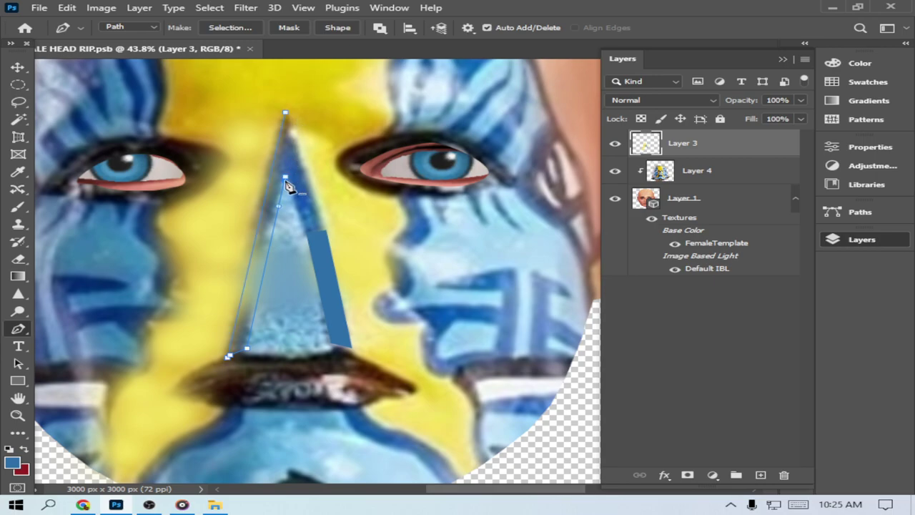
Turn the nose path into an unfeathered selection, brush the triangle's left edge blue, and deselect
right_click(274, 219)
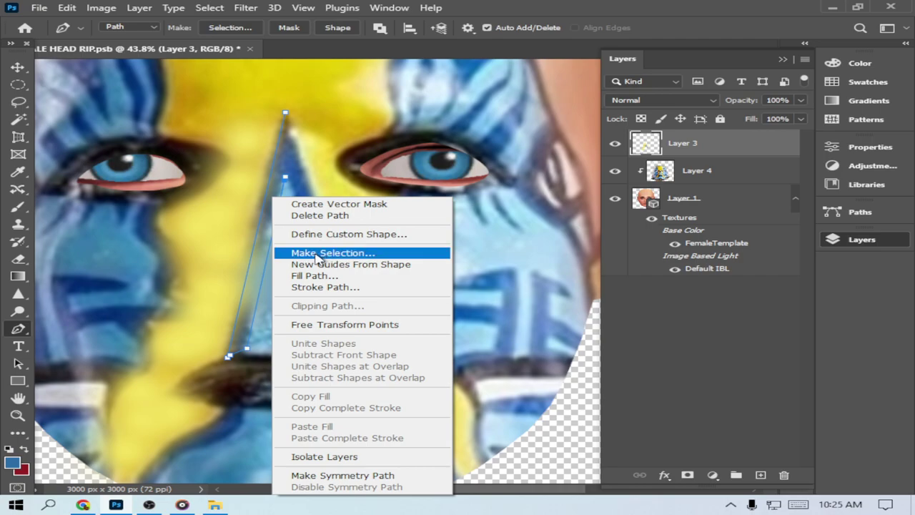
left_click(330, 253)
left_click(547, 125)
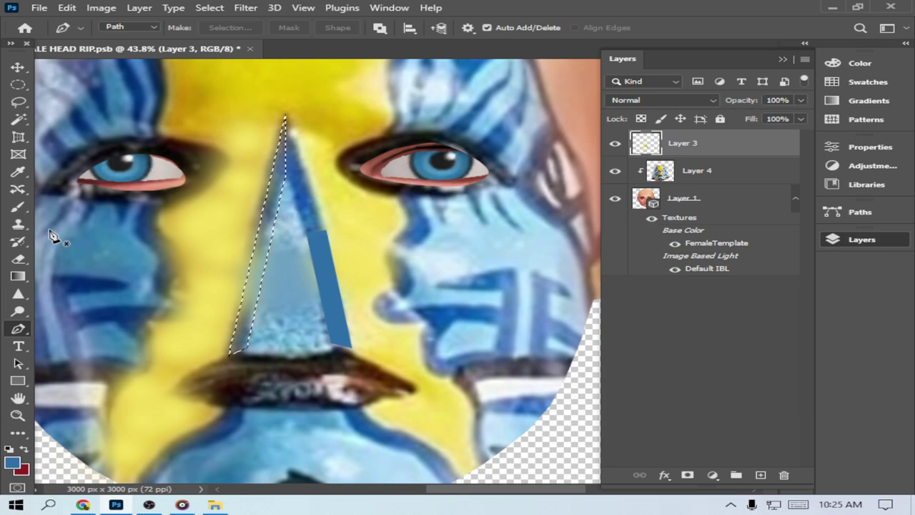
left_click(18, 207)
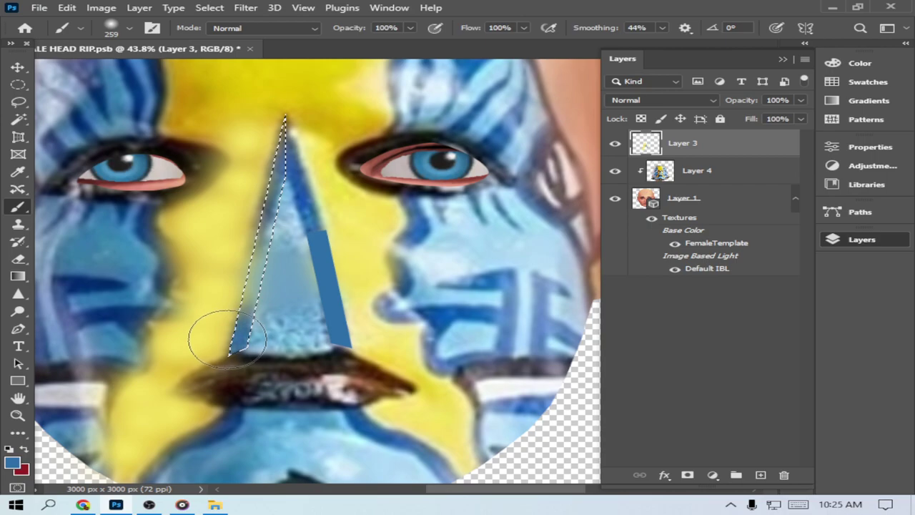
mouse_move(214, 327)
left_mouse_down()
mouse_move(247, 304)
mouse_move(281, 151)
left_mouse_up()
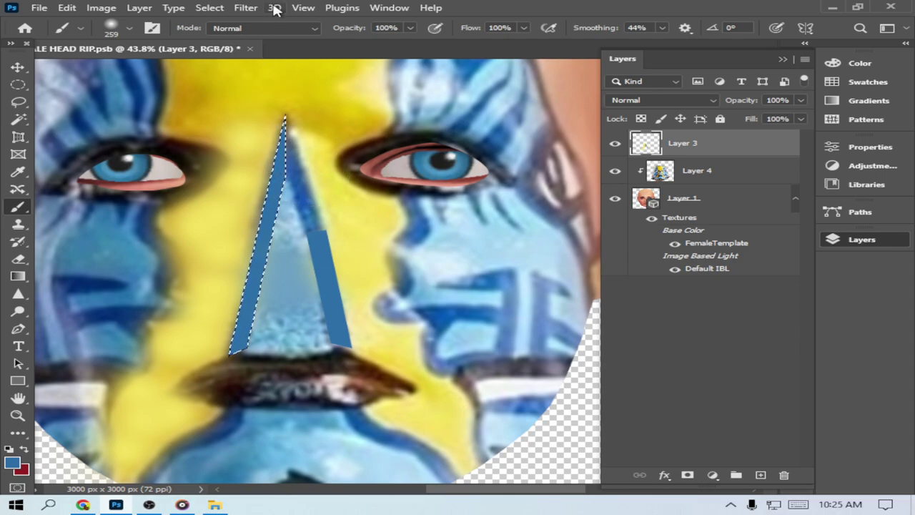
left_click(210, 8)
left_click(225, 34)
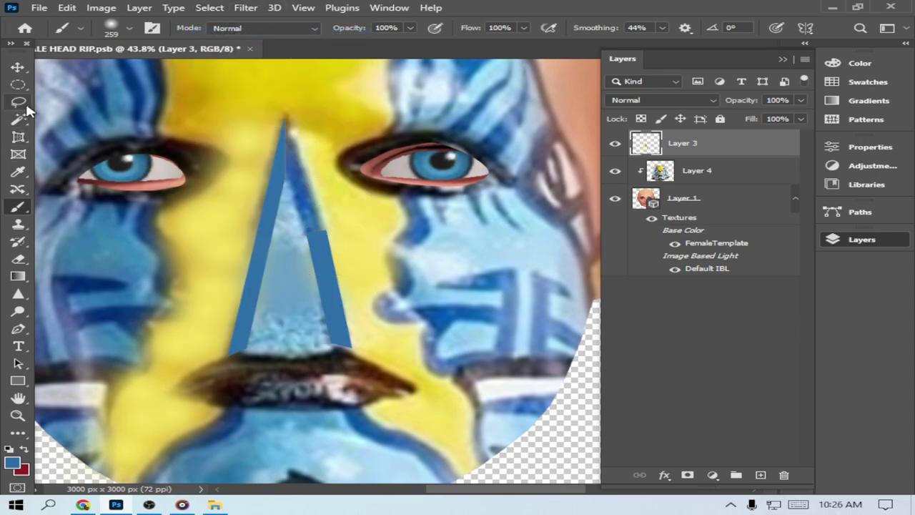
left_click(18, 329)
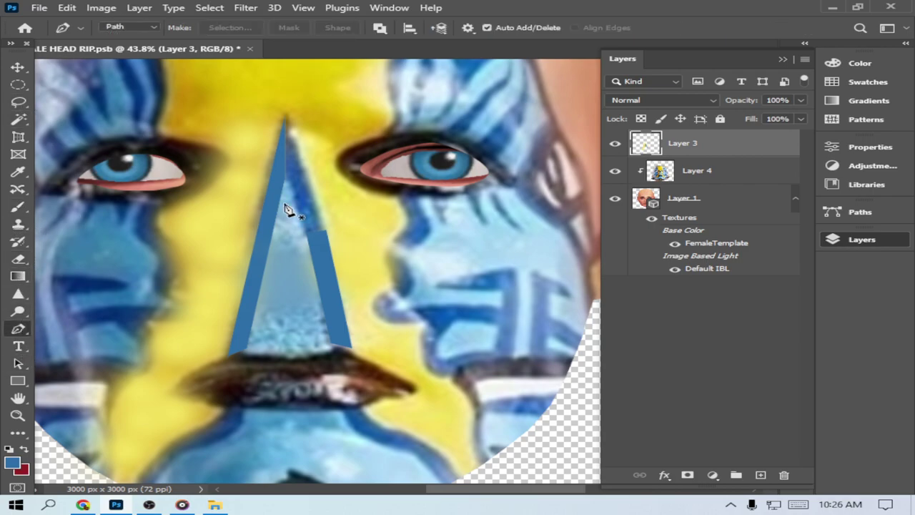
Draw a path along the nose triangle's right edge up to its top tip
left_click(284, 164)
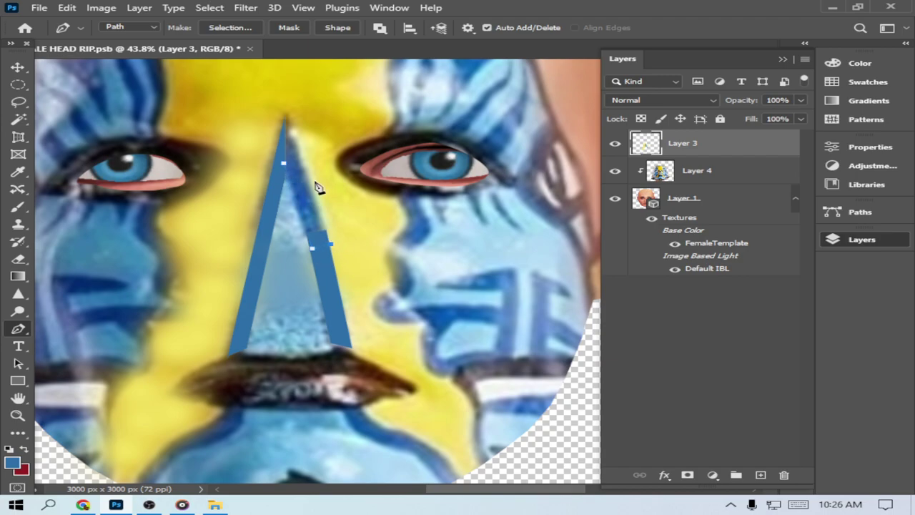
left_click(287, 113)
left_click(303, 163)
key("ctrl+z")
scroll(279, 143, "up", 3)
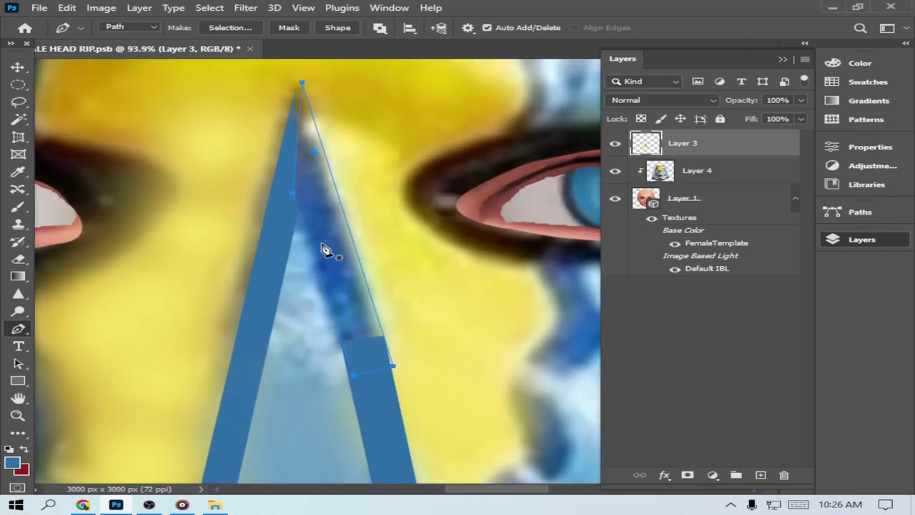
Make the path a selection, brush the dark strip solid blue, and deselect
right_click(326, 216)
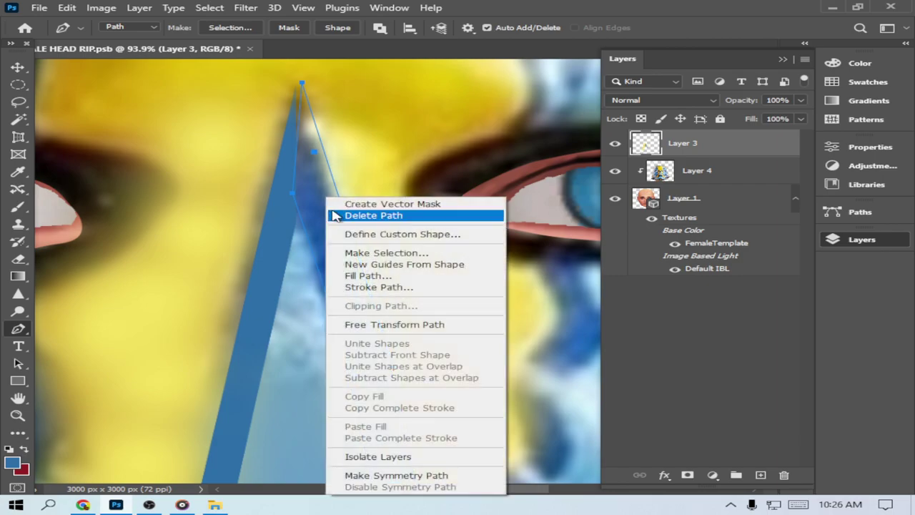
left_click(411, 253)
left_click(548, 122)
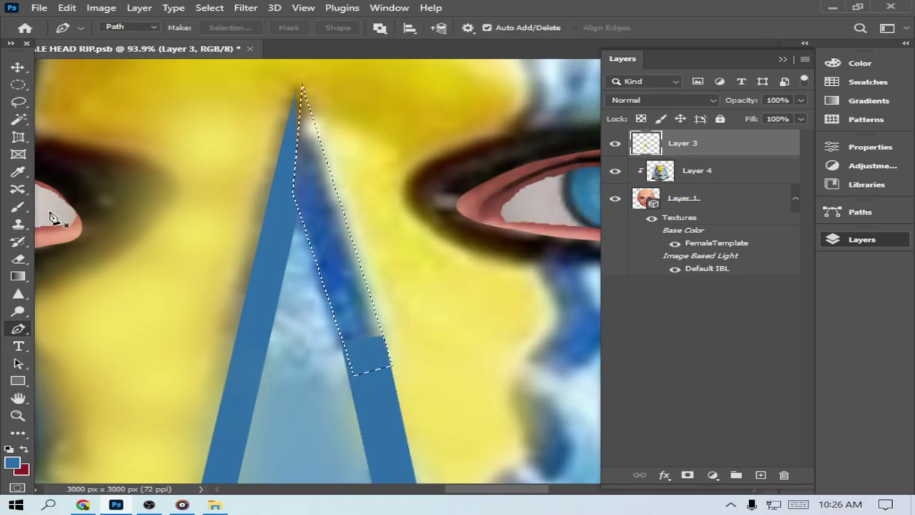
left_click(17, 207)
mouse_move(351, 332)
left_mouse_down()
mouse_move(276, 245)
mouse_move(302, 188)
mouse_move(282, 164)
mouse_move(296, 133)
mouse_move(306, 225)
mouse_move(367, 337)
left_mouse_up()
left_click(208, 7)
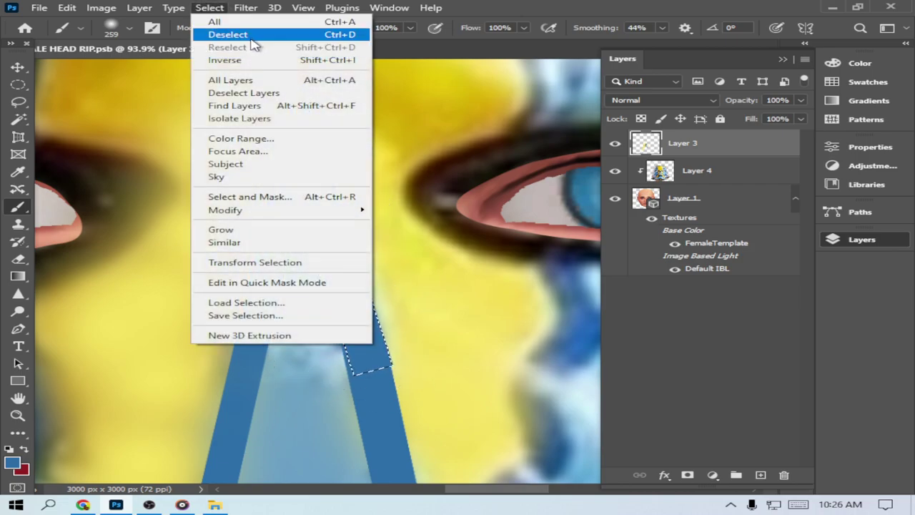
left_click(221, 37)
Zoom in on the right-hand eye and lasso the upper inner eyelid, subtracting with Alt
scroll(302, 156, "down", 3)
scroll(302, 156, "down", 3)
scroll(317, 153, "down", 1)
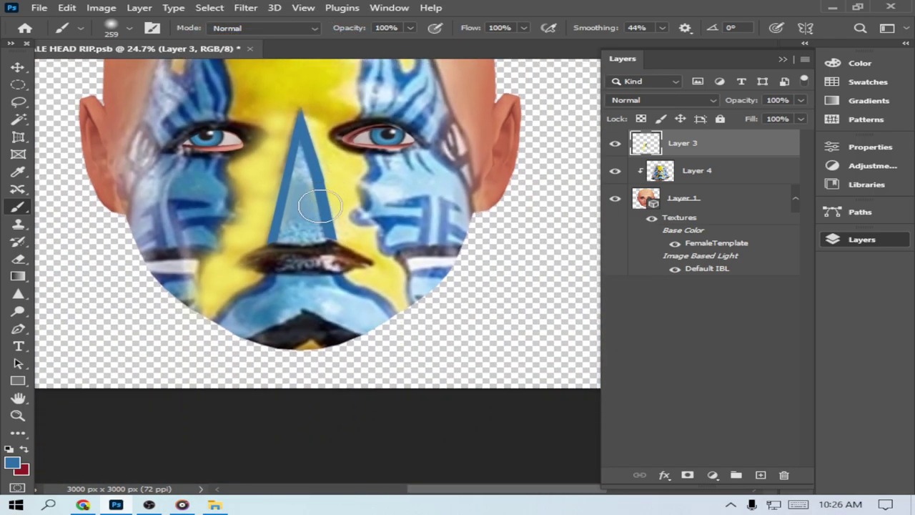
scroll(323, 190, "up", 1)
scroll(323, 189, "up", 1)
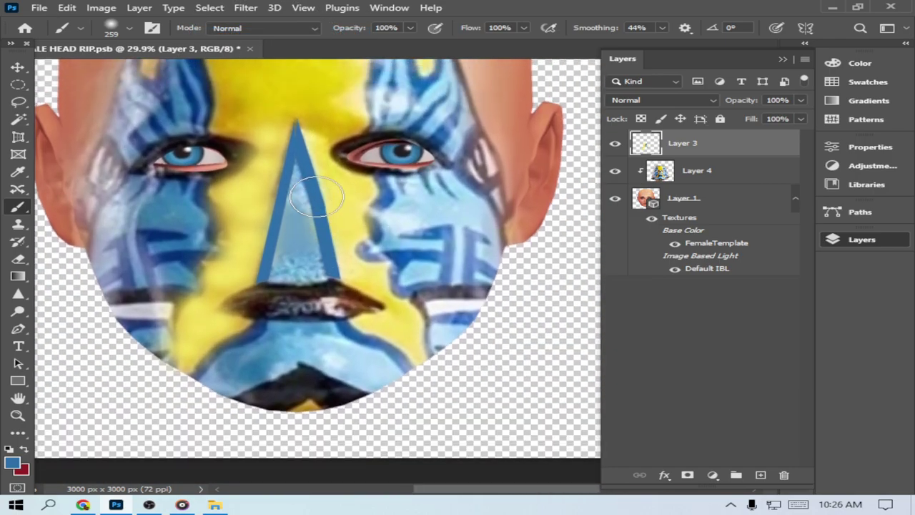
scroll(379, 215, "up", 2)
scroll(351, 204, "up", 1)
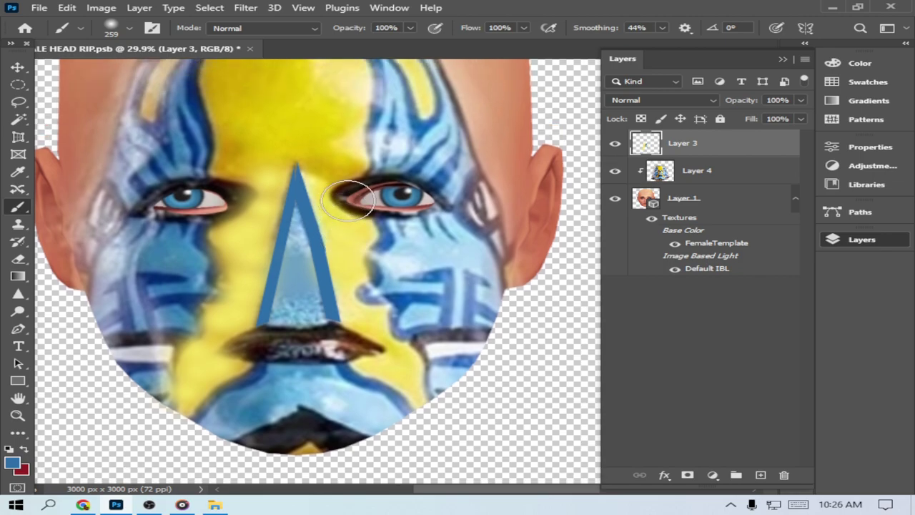
scroll(371, 193, "up", 1)
scroll(364, 204, "up", 1)
scroll(468, 248, "up", 1)
scroll(470, 238, "up", 2)
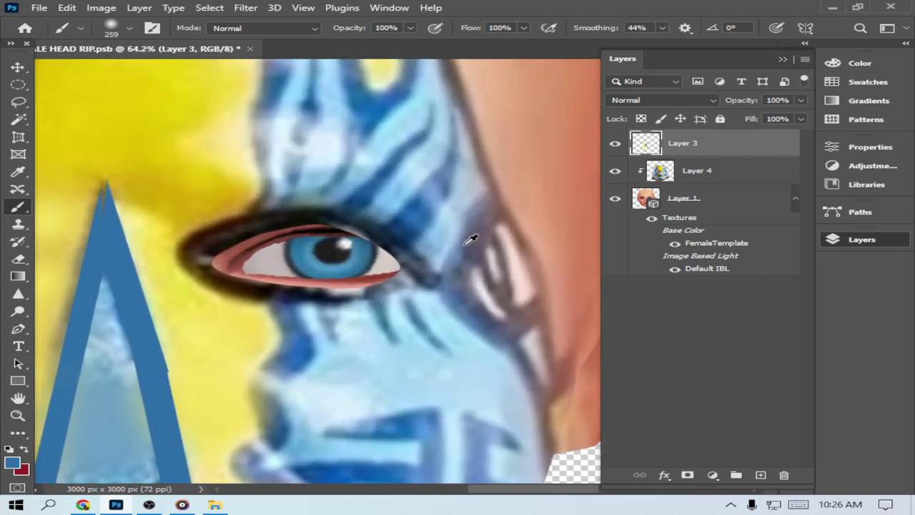
scroll(469, 238, "up", 2)
scroll(429, 251, "up", 1)
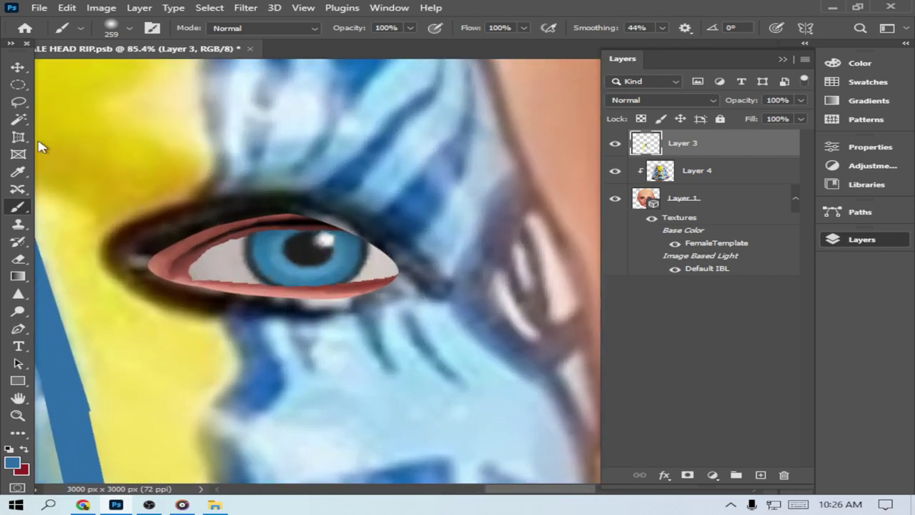
left_click(18, 102)
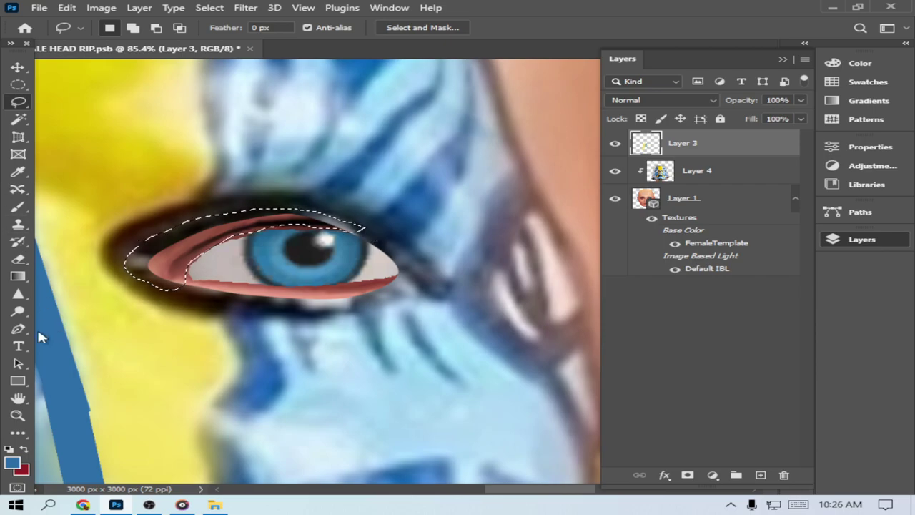
key("alt")
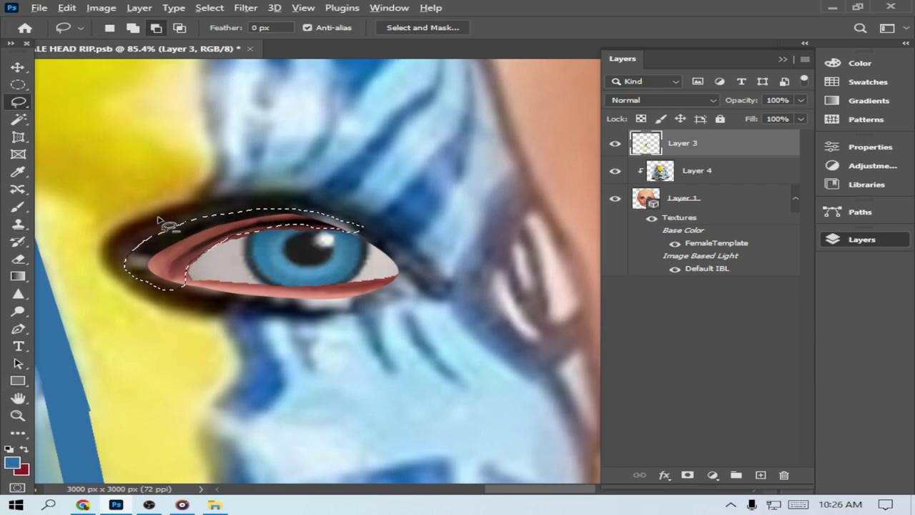
Sample black from the eyeliner, brush it into the eyelid selection, and deselect
left_click(18, 206)
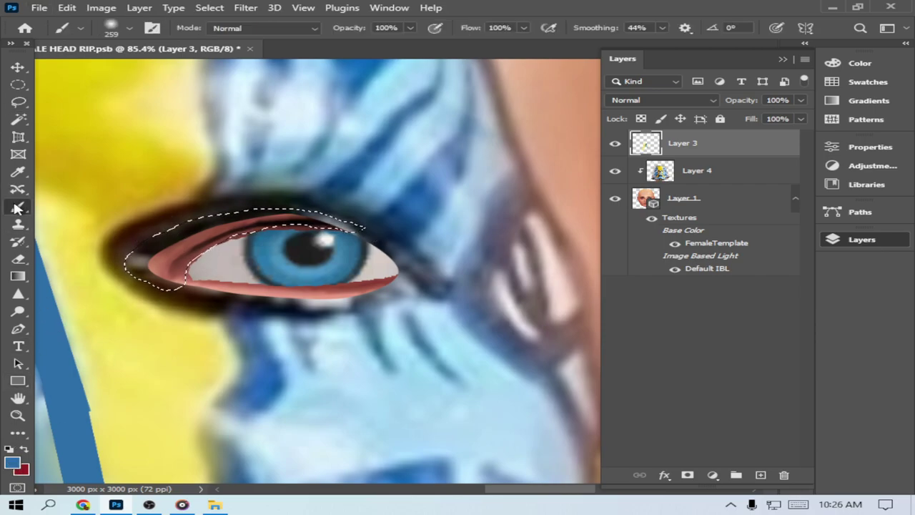
left_click(281, 194, "alt")
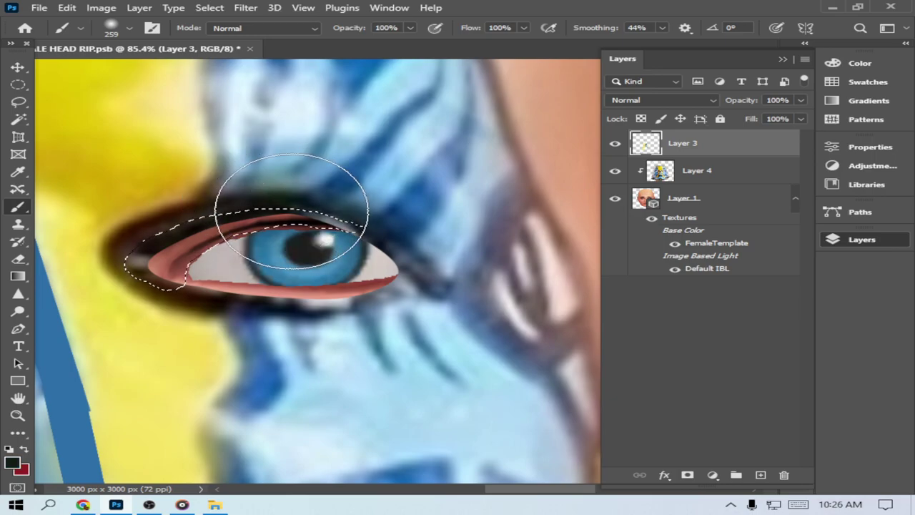
left_click_drag(325, 223, 166, 256)
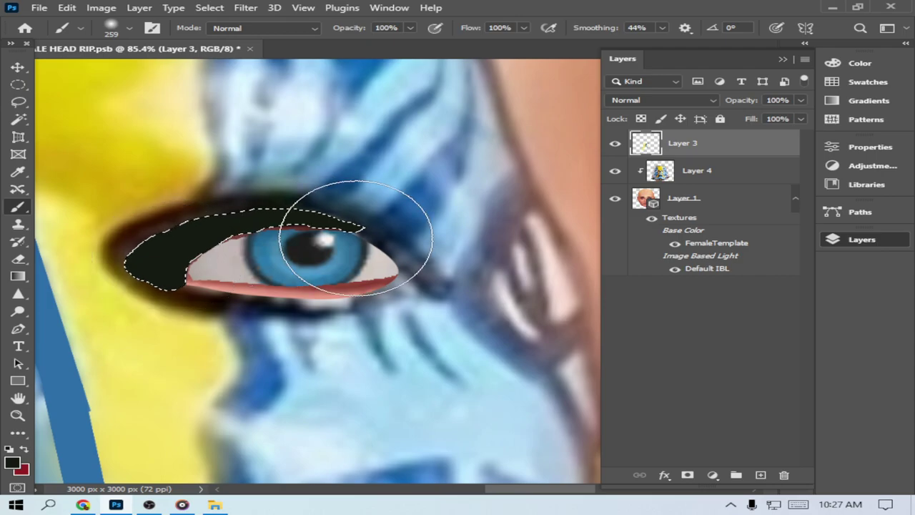
left_click(210, 8)
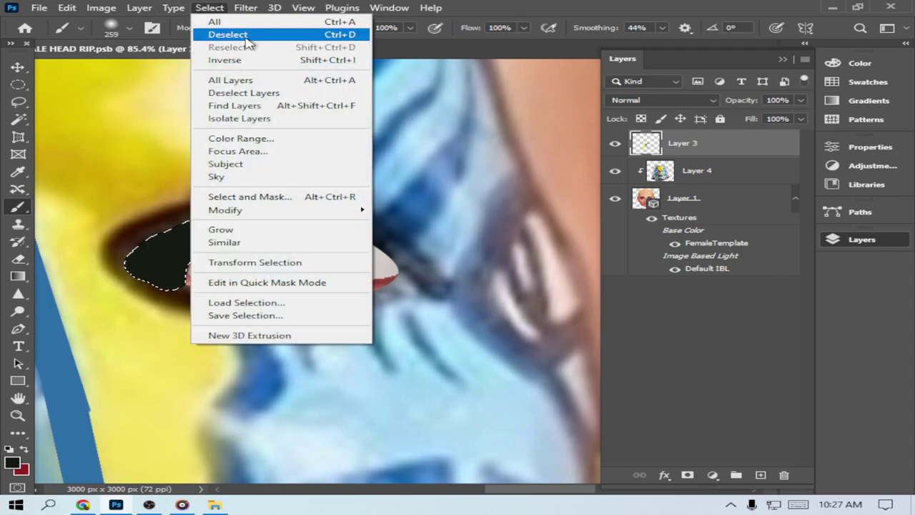
left_click(220, 39)
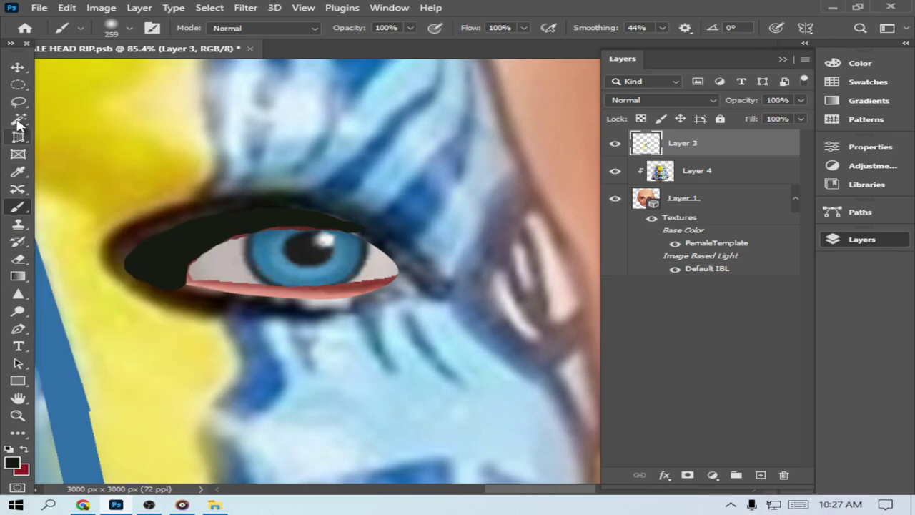
With the Curvature Pen, trace the eye from inner corner along the lower lid to the upper lid
left_click(18, 329)
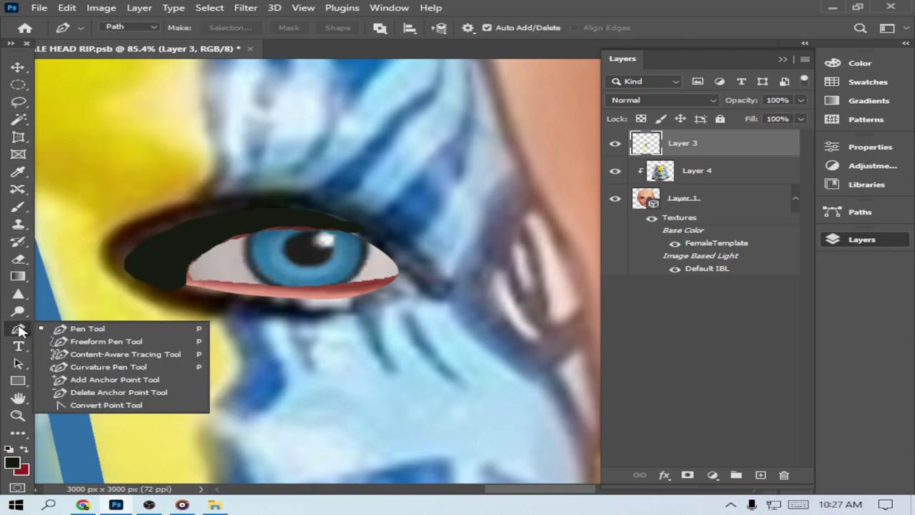
left_click(102, 370)
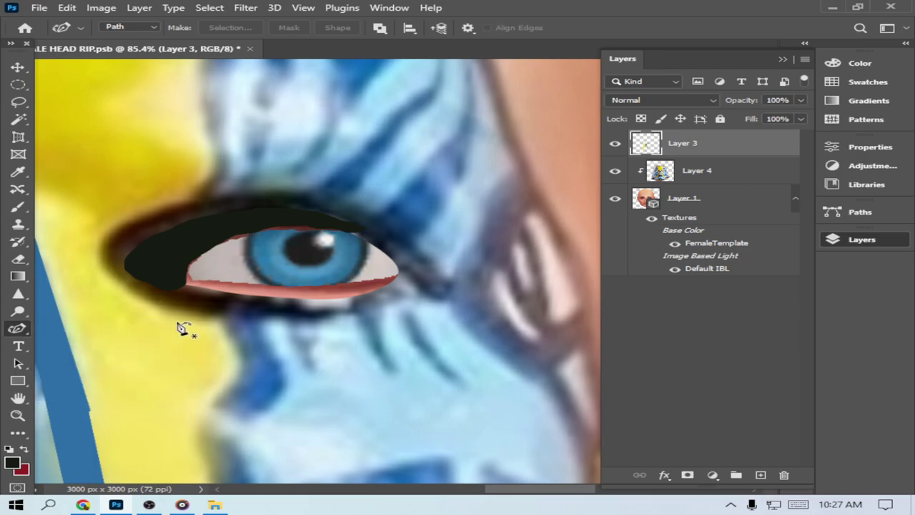
left_click(190, 265)
left_click(190, 282)
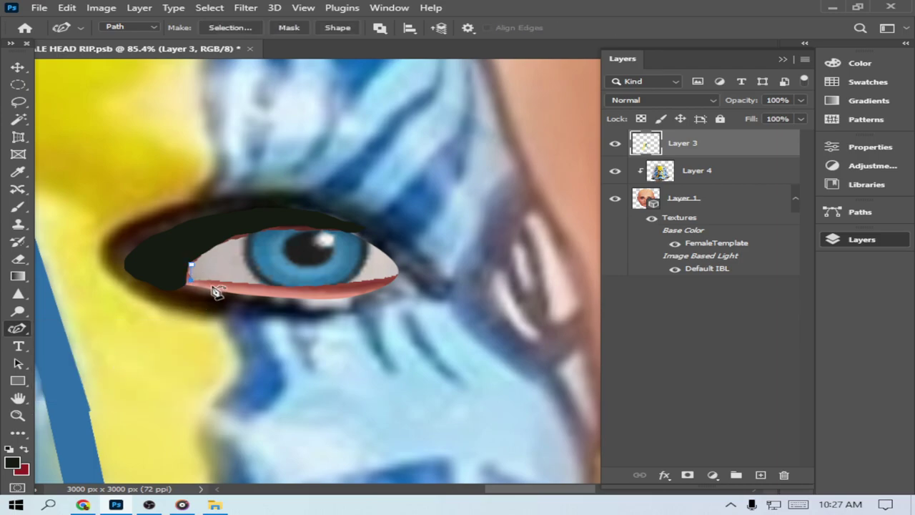
left_click(232, 283)
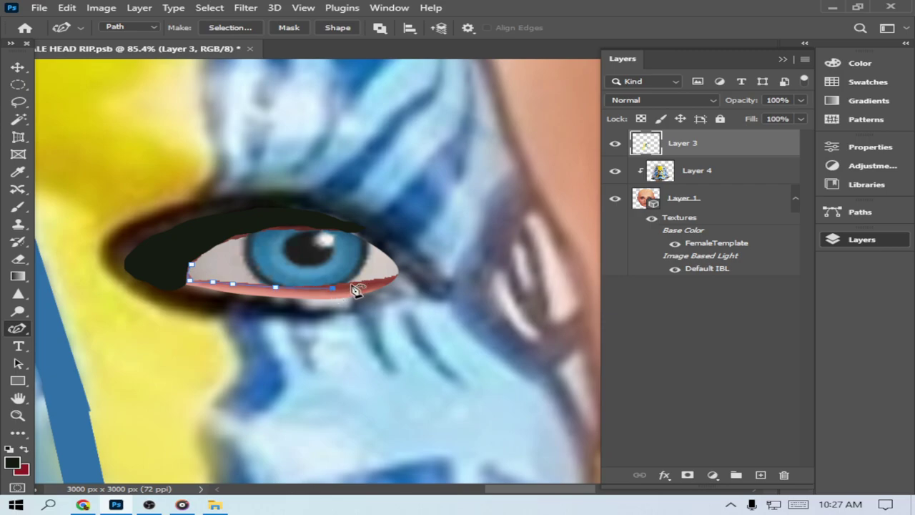
left_click(398, 271)
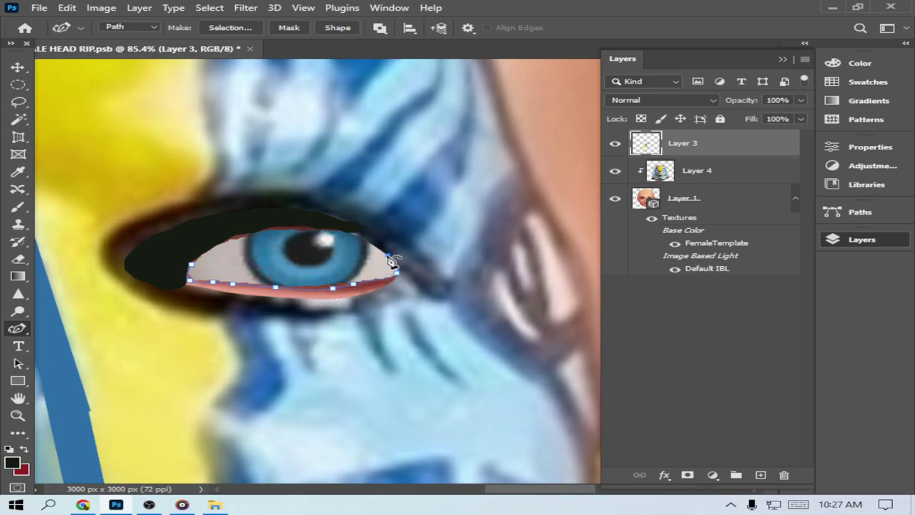
left_click(363, 241)
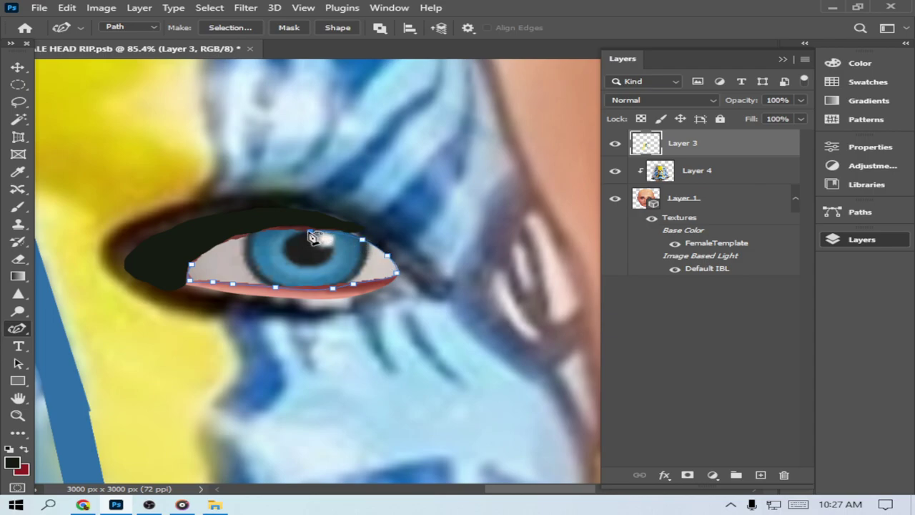
left_click(310, 231)
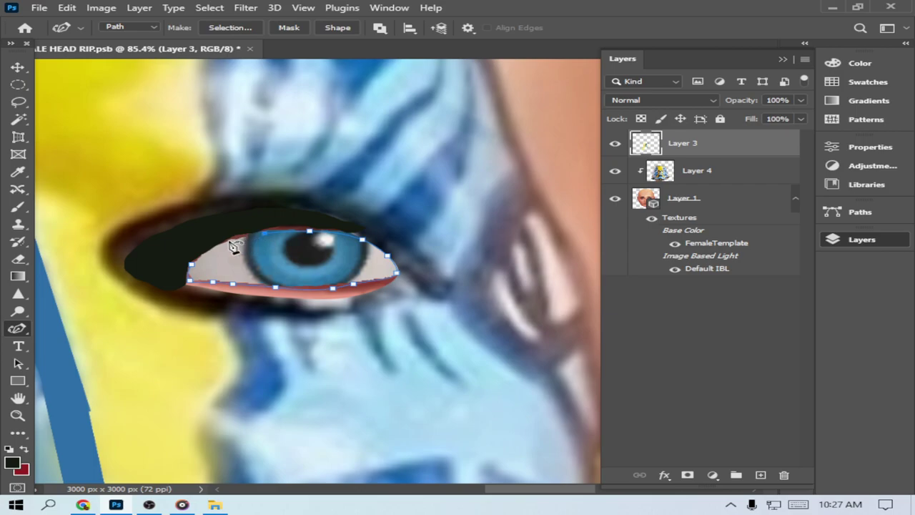
Outline the makeup above the eye, past the outer corner, along the lower lid and around the inner corner
left_click(196, 231)
left_click(247, 198)
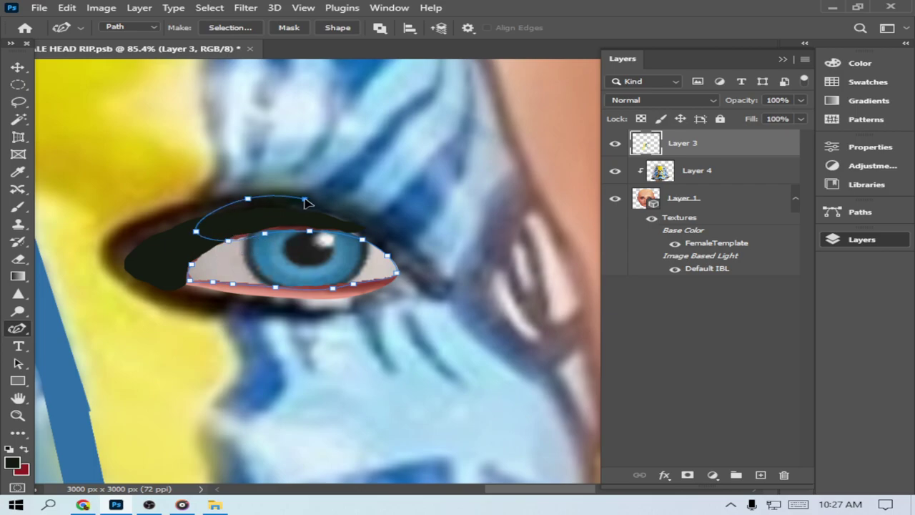
left_click(305, 198)
left_click(361, 211)
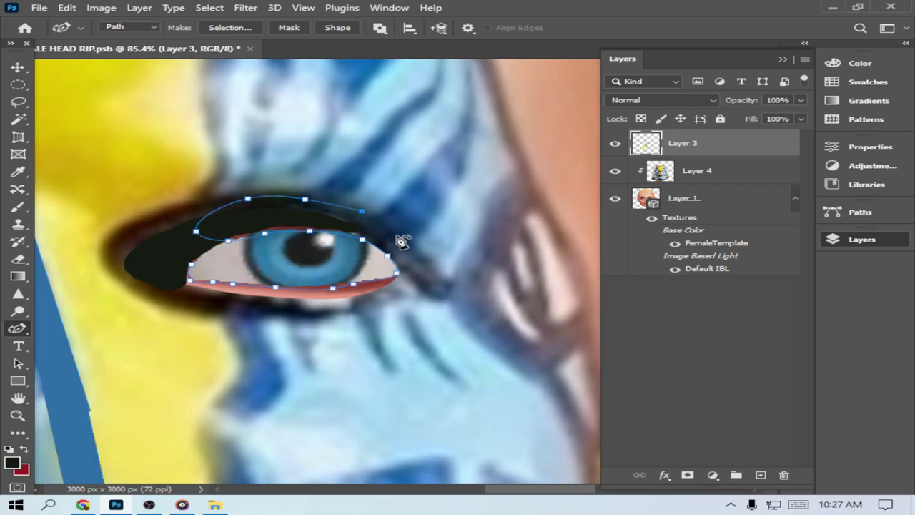
left_click(444, 275)
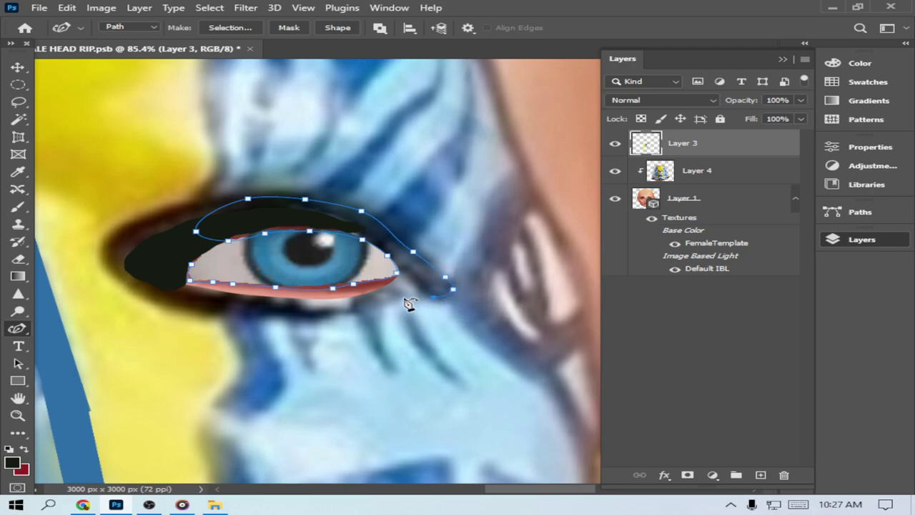
left_click(321, 316)
left_click(277, 318)
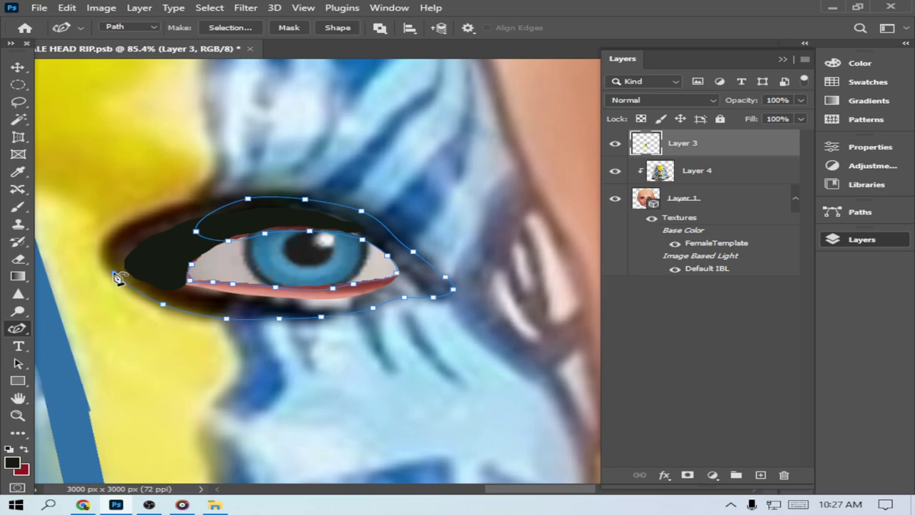
left_click(102, 252)
left_click(114, 228)
Continue the outline along the upper arc and inner edge, then close the eye path
left_click(206, 197)
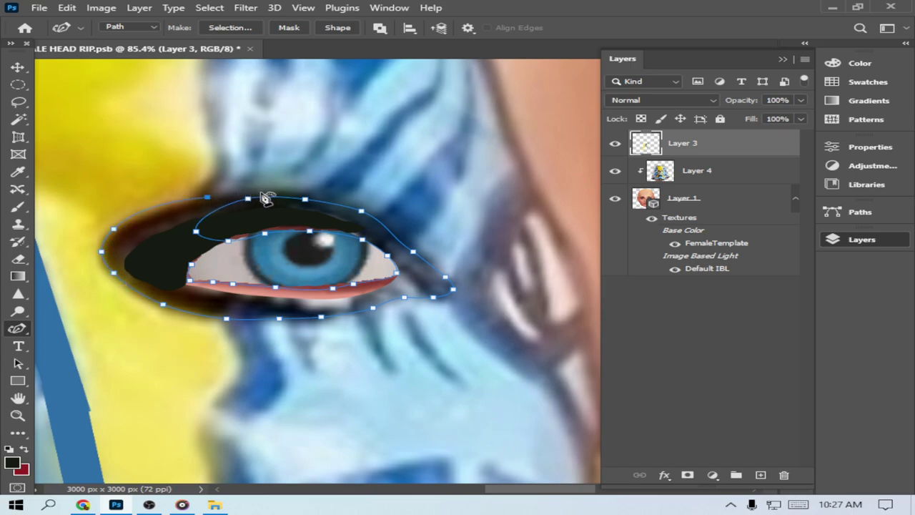
left_click(260, 193)
left_click(304, 199)
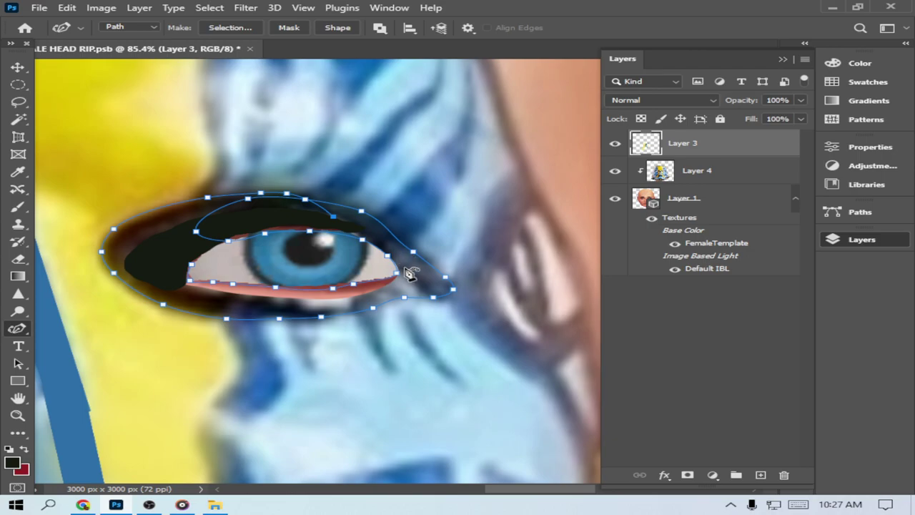
scroll(247, 282, "up", 4)
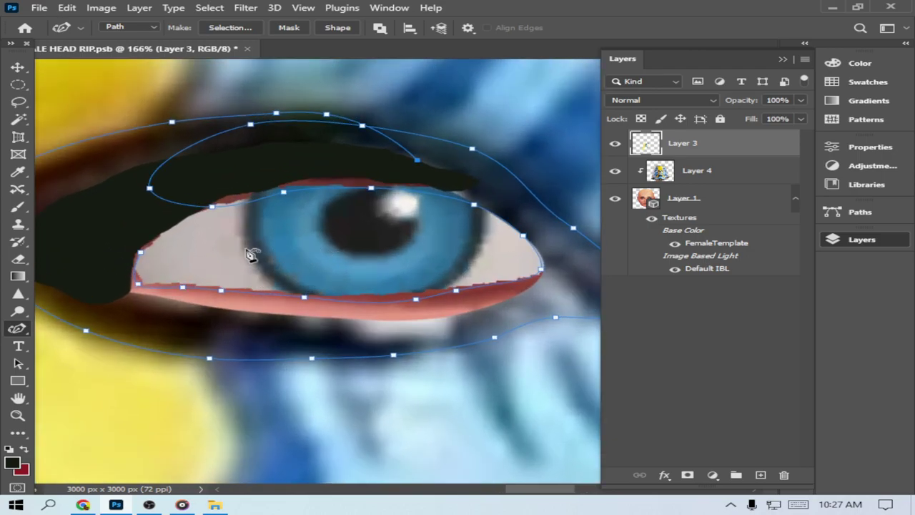
left_click(256, 176)
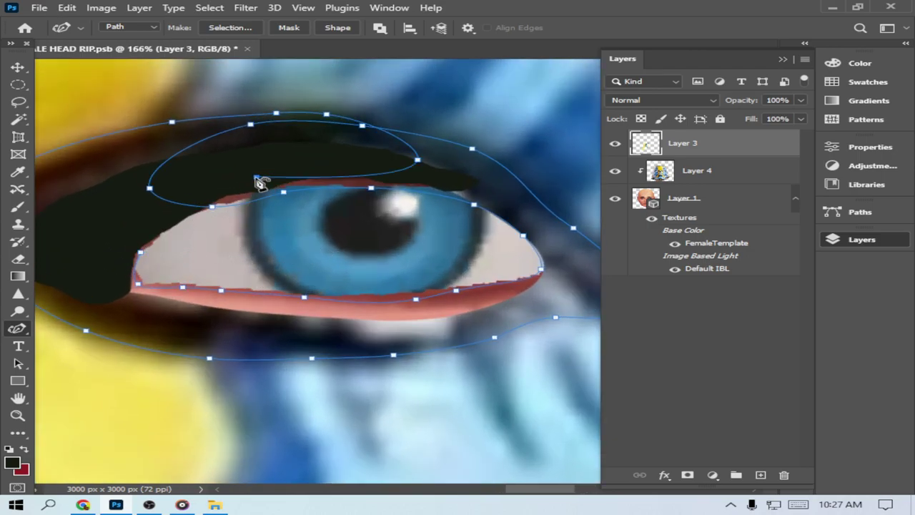
left_click(179, 216)
left_click(143, 254)
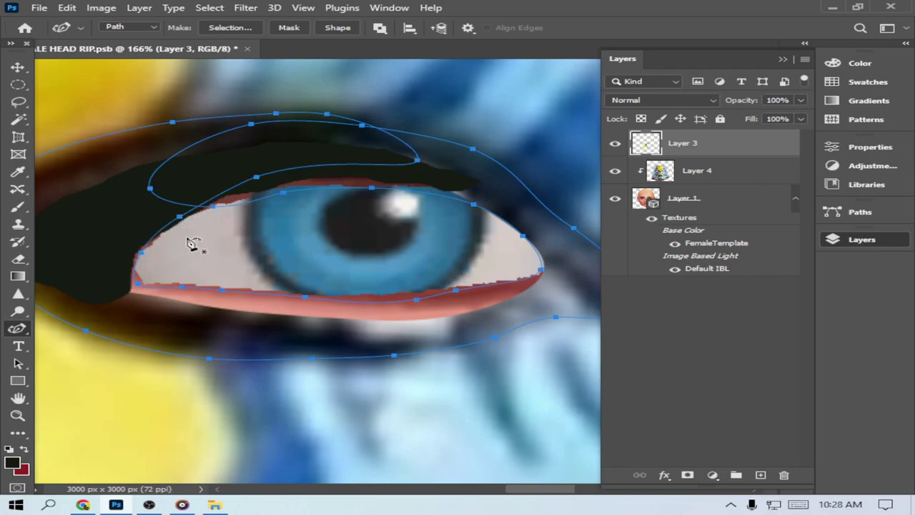
Convert the eye outline path into a selection with Feather 0
right_click(187, 247)
left_click(265, 252)
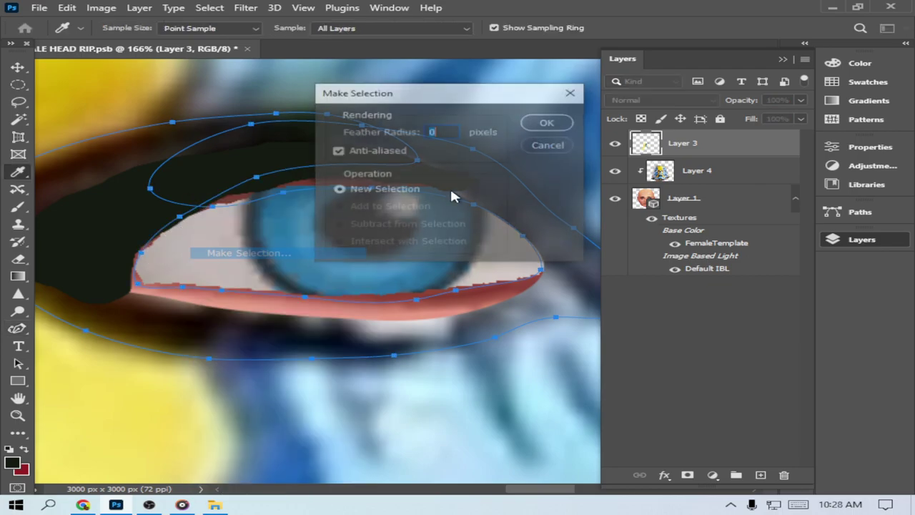
left_click(547, 122)
scroll(326, 175, "down", 4)
scroll(325, 175, "down", 2)
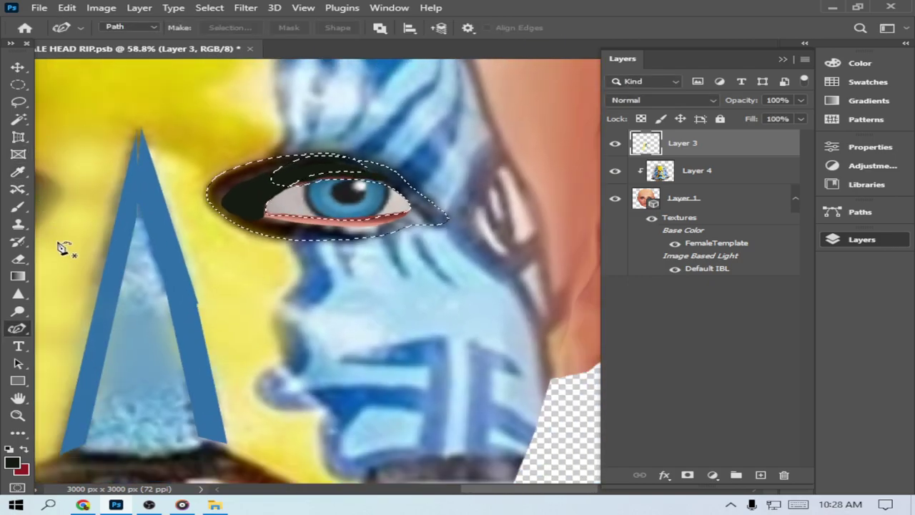
left_click(19, 207)
Paint the selected area around the eye solid black and deselect
left_click_drag(307, 185, 236, 175)
mouse_move(336, 171)
left_mouse_down()
mouse_move(368, 169)
mouse_move(419, 204)
mouse_move(296, 217)
left_mouse_up()
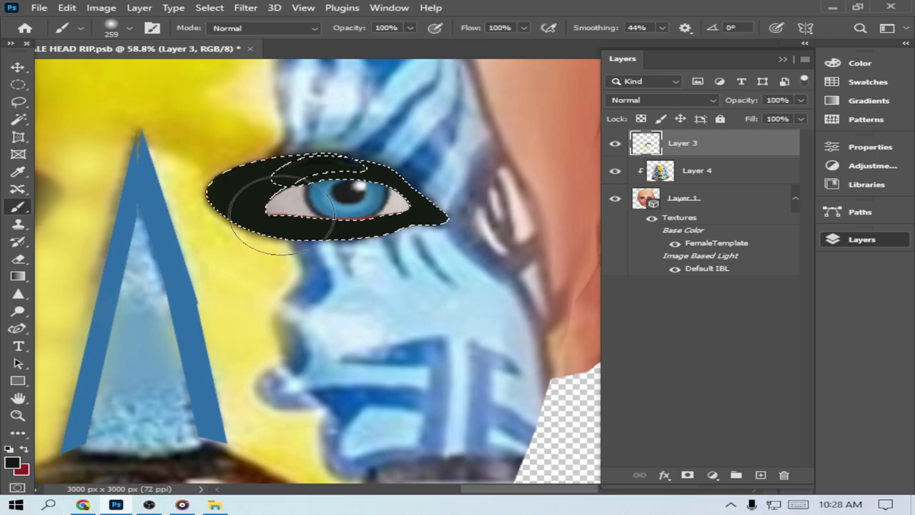
left_click(210, 8)
left_click(246, 37)
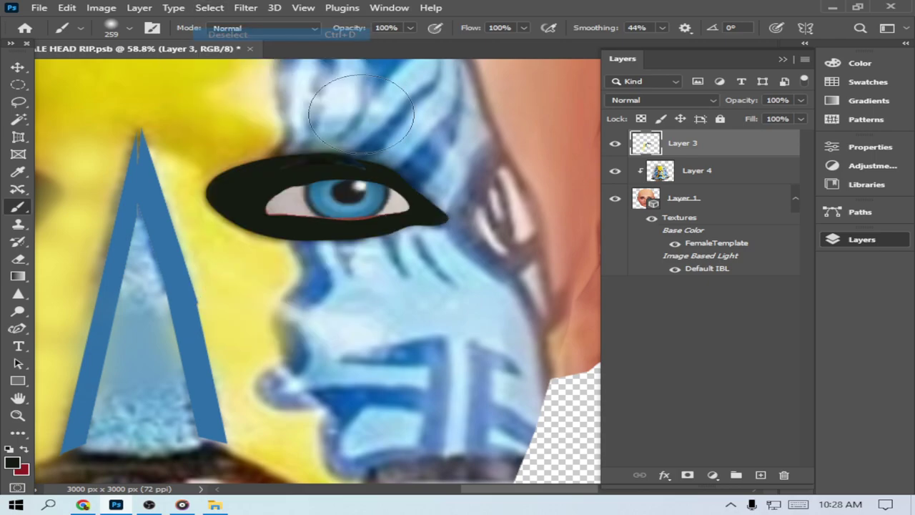
Scroll over to the other eye and switch back to the Pen tool
scroll(244, 174, "down", 3)
scroll(245, 173, "down", 2)
scroll(245, 174, "up", 2)
scroll(245, 173, "up", 1)
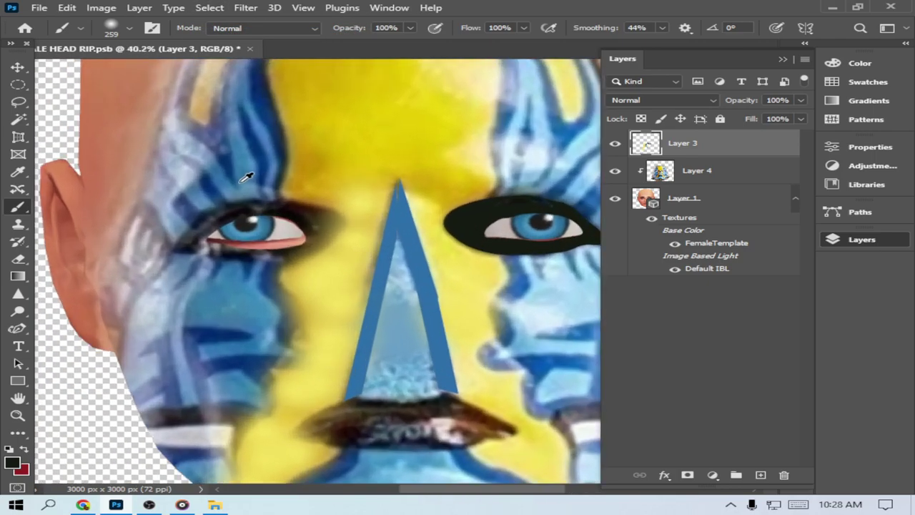
scroll(250, 179, "up", 2)
scroll(250, 178, "up", 1)
scroll(231, 215, "up", 1)
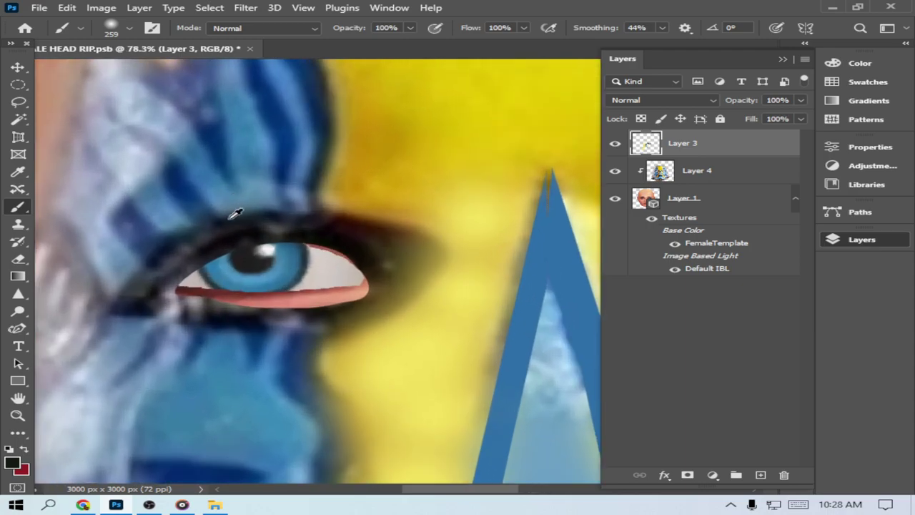
scroll(212, 210, "up", 1)
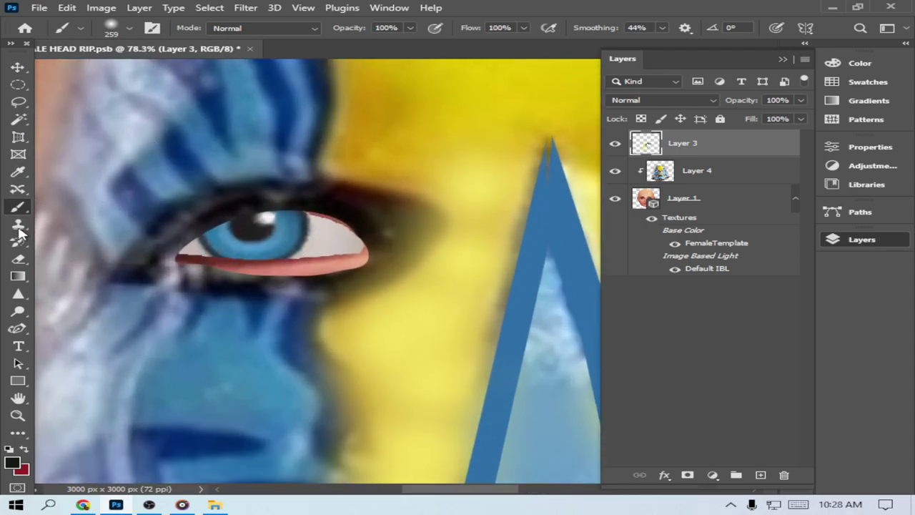
left_click(18, 330)
scroll(189, 258, "up", 2)
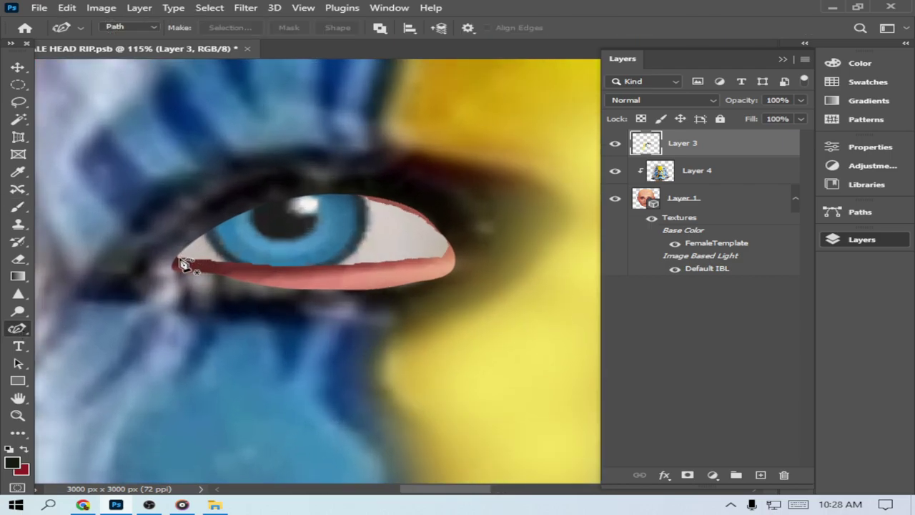
Start the path along the lower eye white and curve it around the upper lid and left corner
left_click(176, 257)
left_click(248, 264)
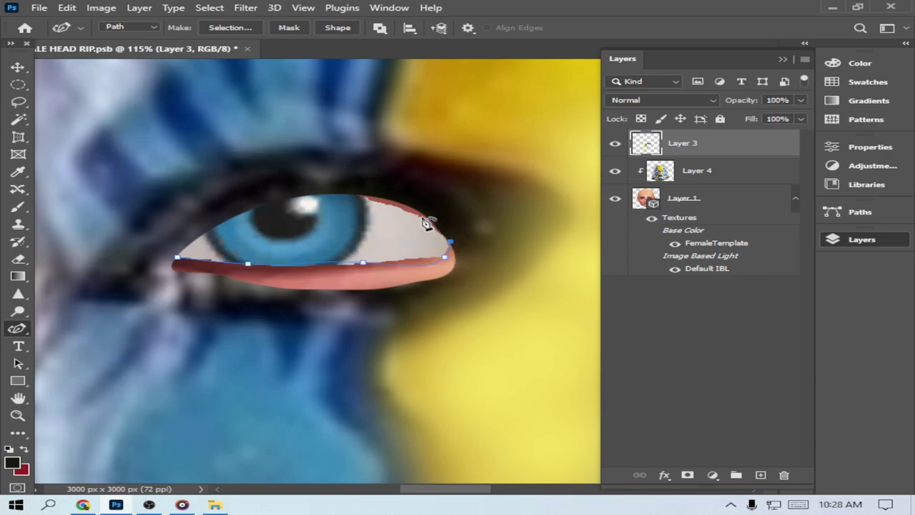
left_click_drag(424, 267, 426, 260)
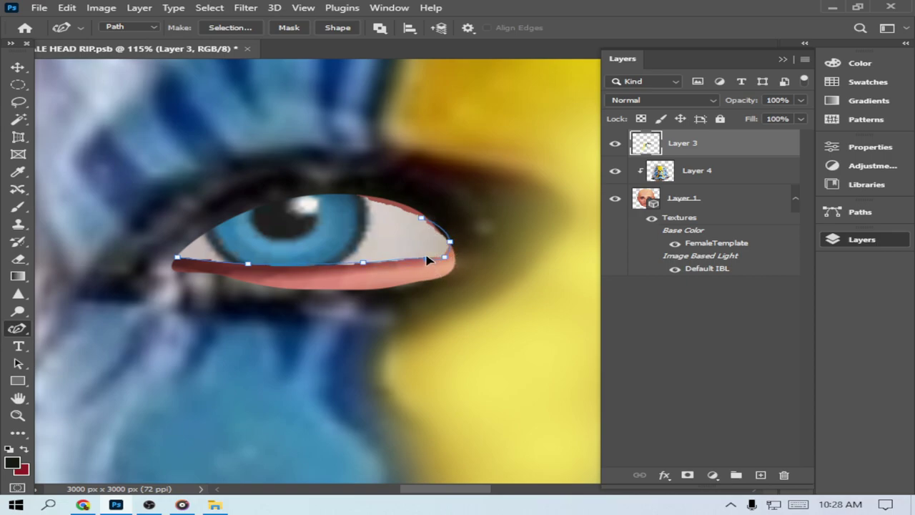
left_click(351, 195)
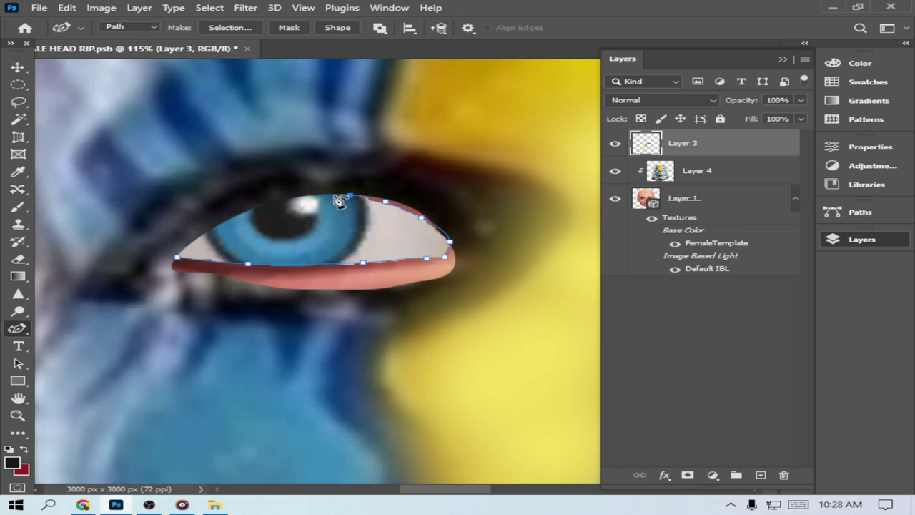
left_click(219, 223)
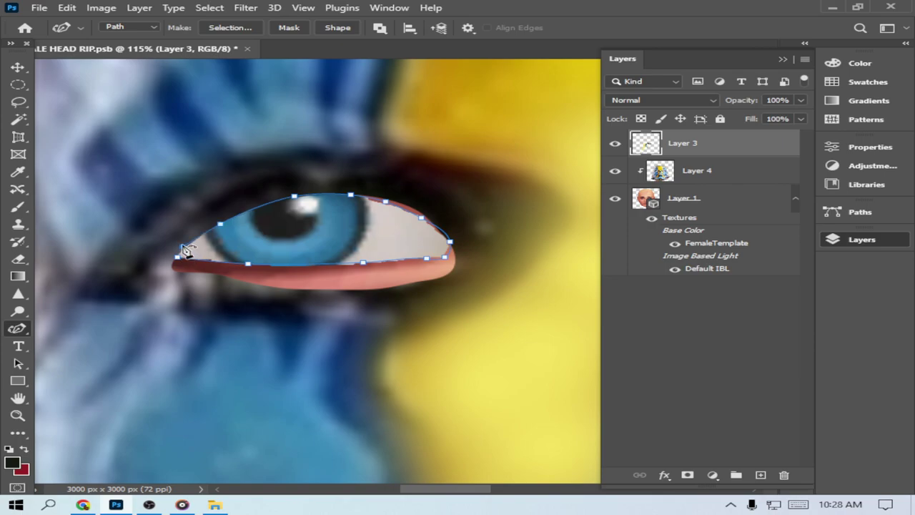
left_click_drag(182, 248, 157, 198)
Extend a larger outline over the upper lid, around the outer corner and along the lower lid
left_click(272, 149)
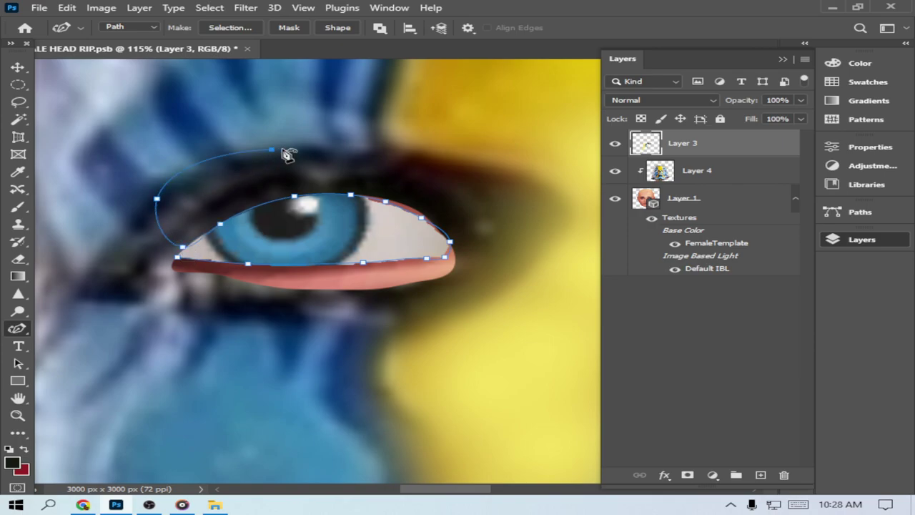
left_click(441, 154)
left_click(519, 179)
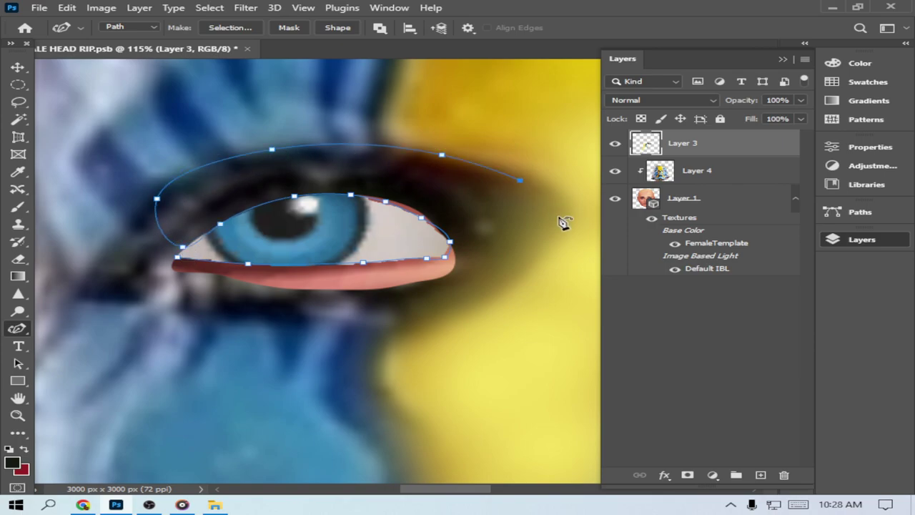
left_click(561, 219)
left_click(542, 263)
left_click(440, 319)
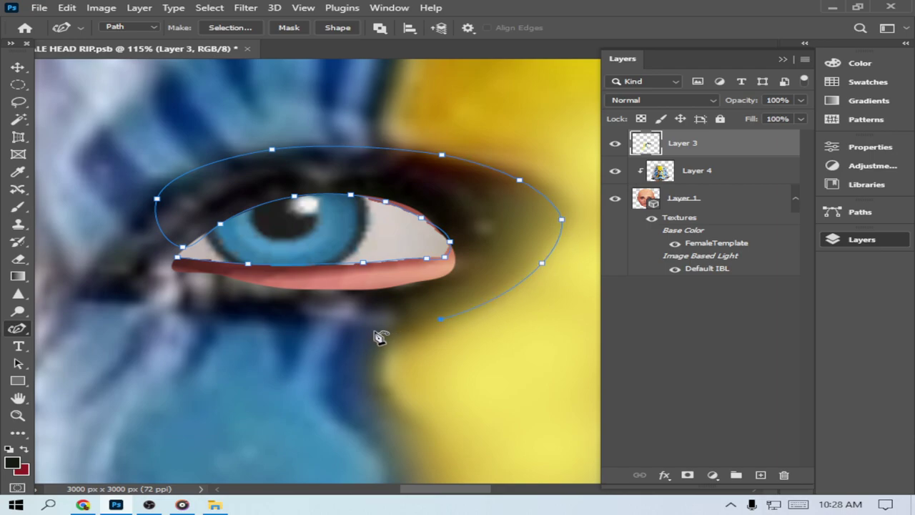
left_click(372, 331)
left_click(268, 323)
Carry the outline along the lower-left lid, up the upper-left lid, and close the path
left_click(179, 320)
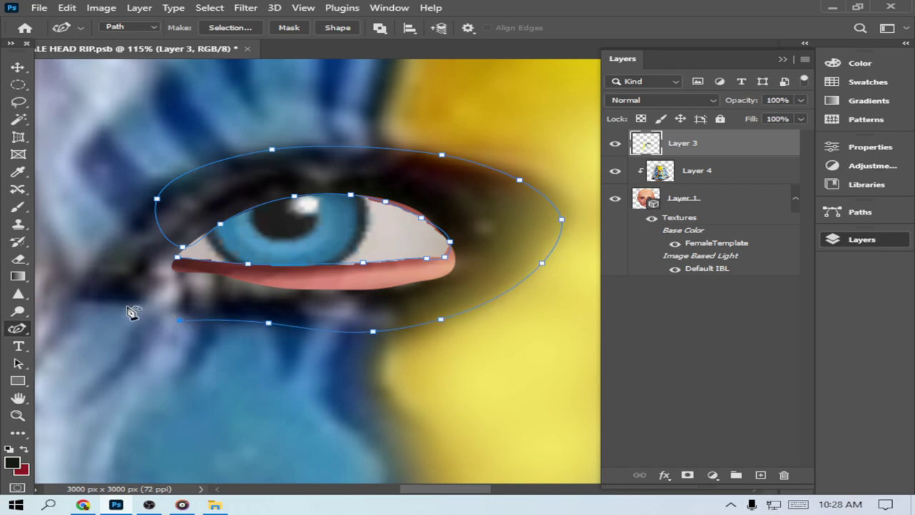
left_click(120, 307)
left_click(79, 296)
left_click(116, 238)
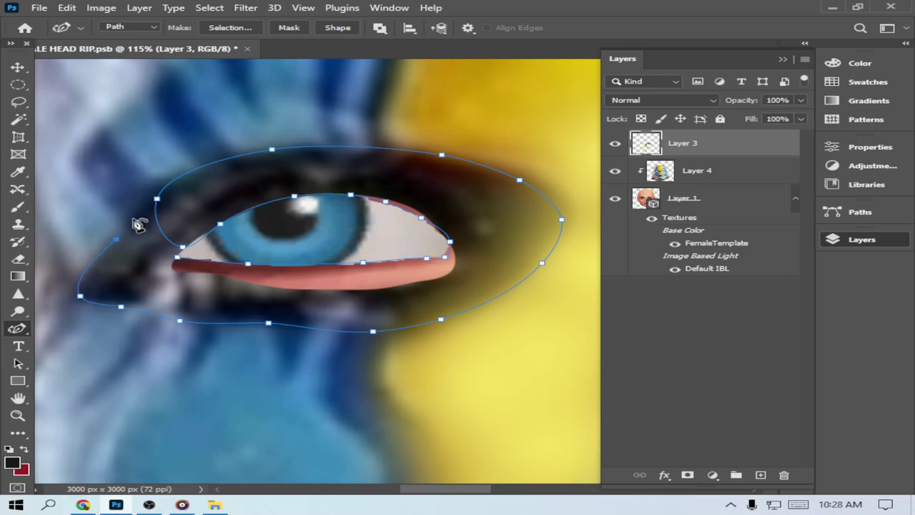
left_click(139, 211)
left_click(156, 198)
left_click(209, 178)
left_click(192, 222)
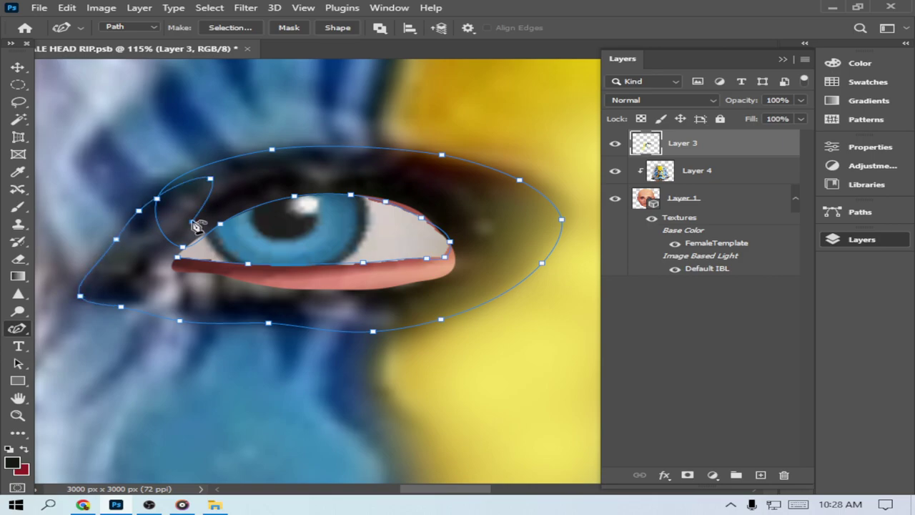
left_click(180, 258)
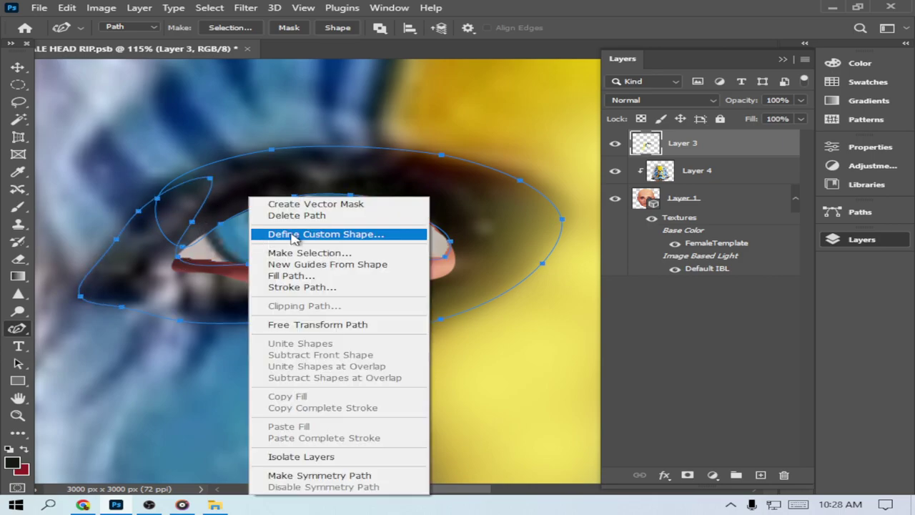
Dismiss the path menu and add a raised point to reshape the lower curve
right_click(250, 246)
left_click(511, 4)
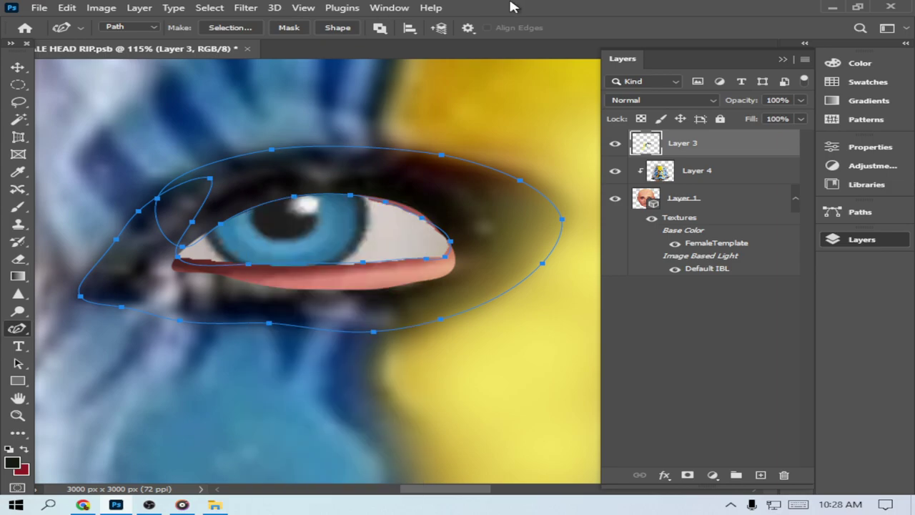
scroll(188, 268, "up", 2)
scroll(187, 268, "up", 1)
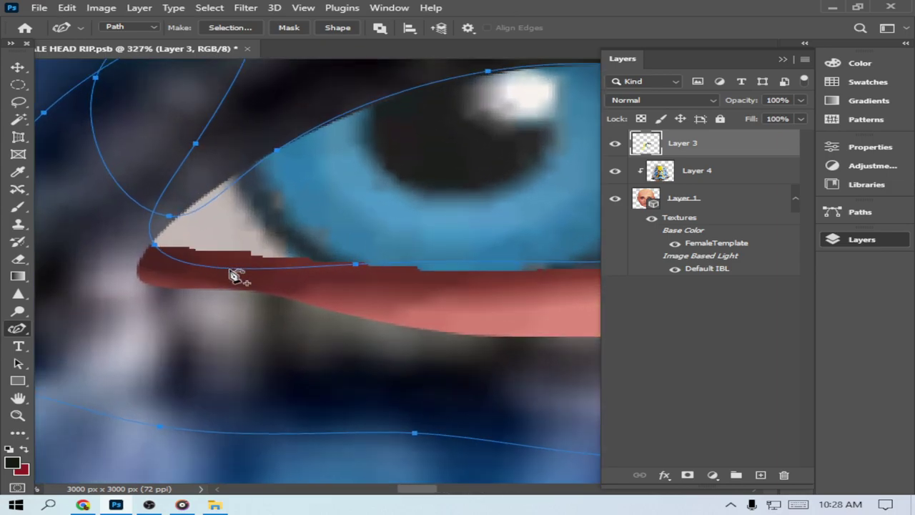
left_click_drag(232, 270, 238, 255)
scroll(236, 265, "down", 3)
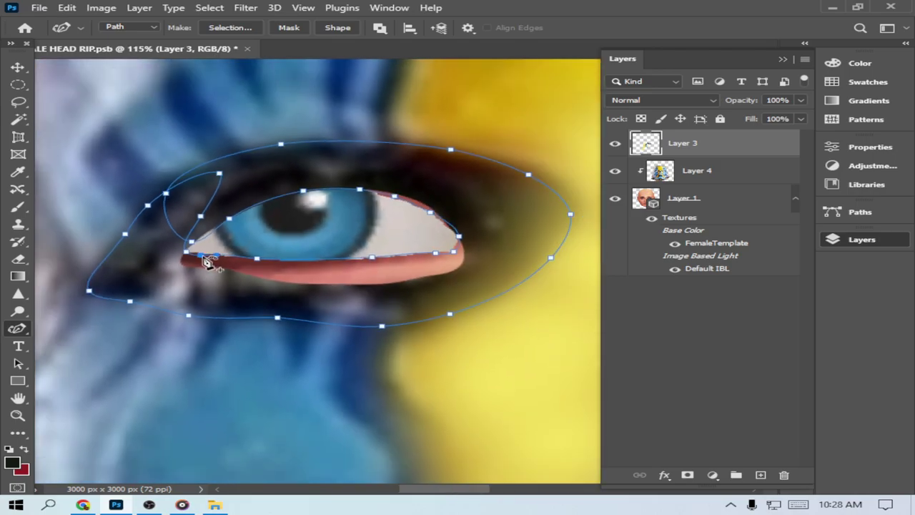
Make the eye outline path a selection, paint it solid black, and deselect
right_click(300, 275)
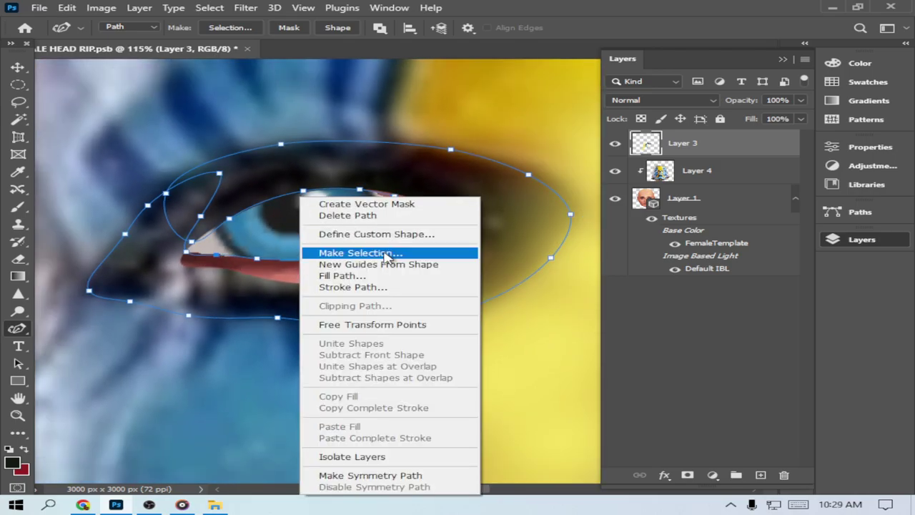
left_click(365, 252)
left_click(548, 122)
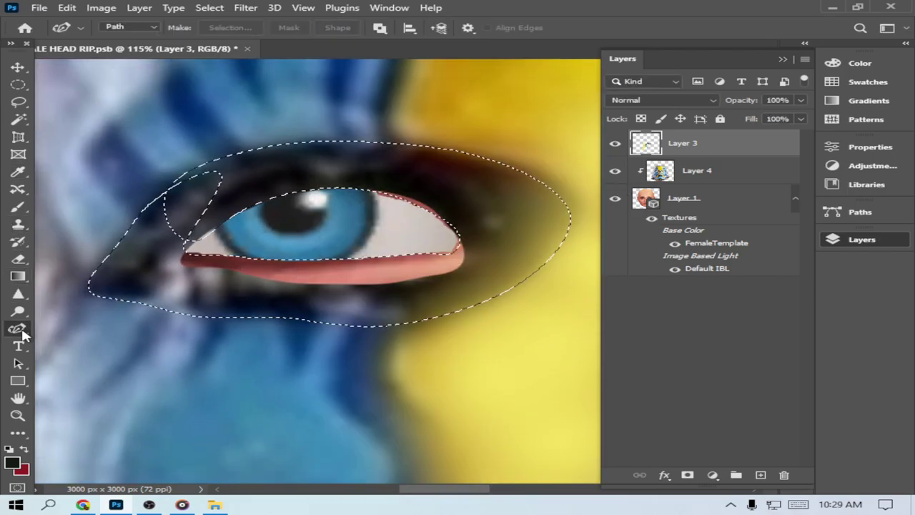
left_click(18, 207)
mouse_move(173, 265)
left_mouse_down()
mouse_move(326, 270)
mouse_move(473, 245)
mouse_move(398, 164)
mouse_move(174, 228)
mouse_move(215, 205)
mouse_move(173, 286)
mouse_move(163, 230)
left_mouse_up()
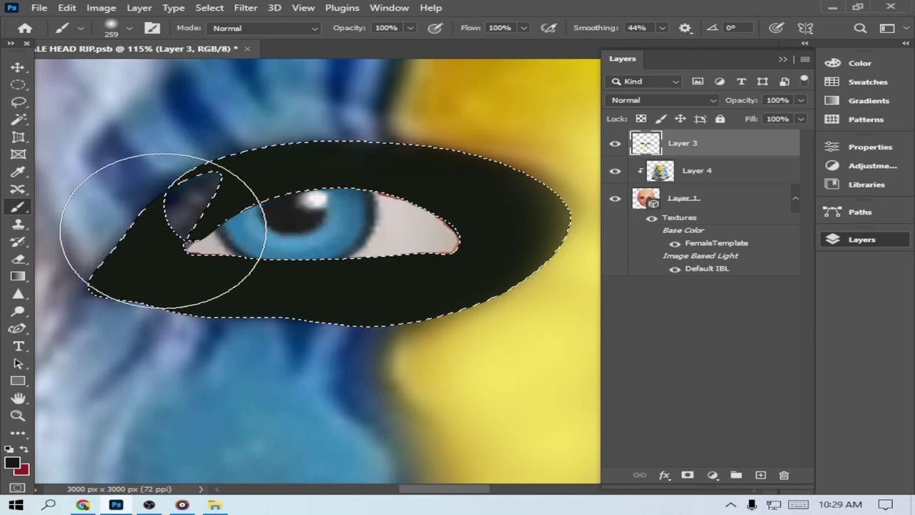
left_click(210, 7)
left_click(236, 34)
Lasso the grey gap in the upper lid and brush it black to match the eyeliner
scroll(179, 179, "up", 5)
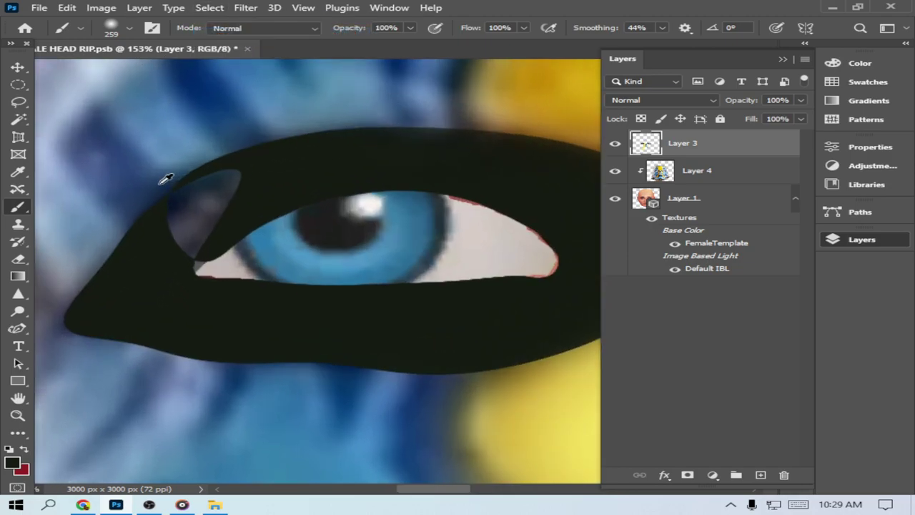
scroll(165, 179, "up", 1)
left_click(19, 104)
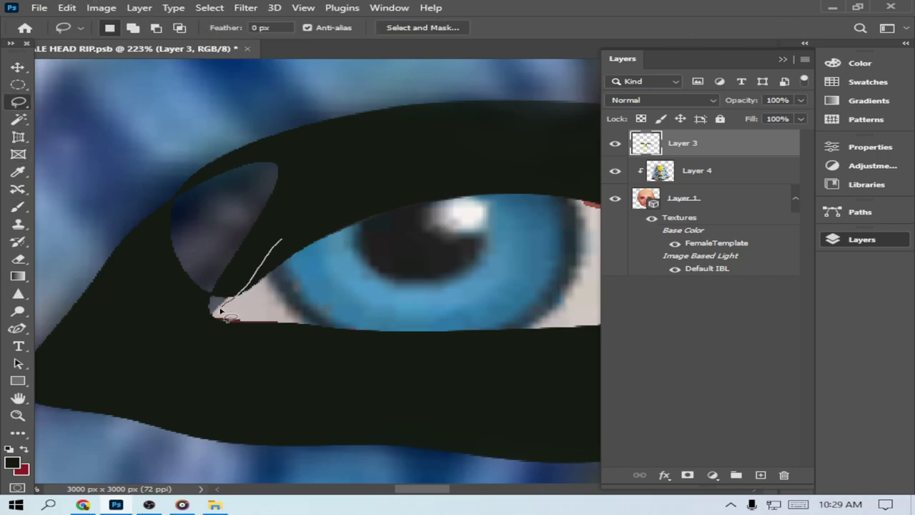
left_click_drag(166, 283, 162, 226)
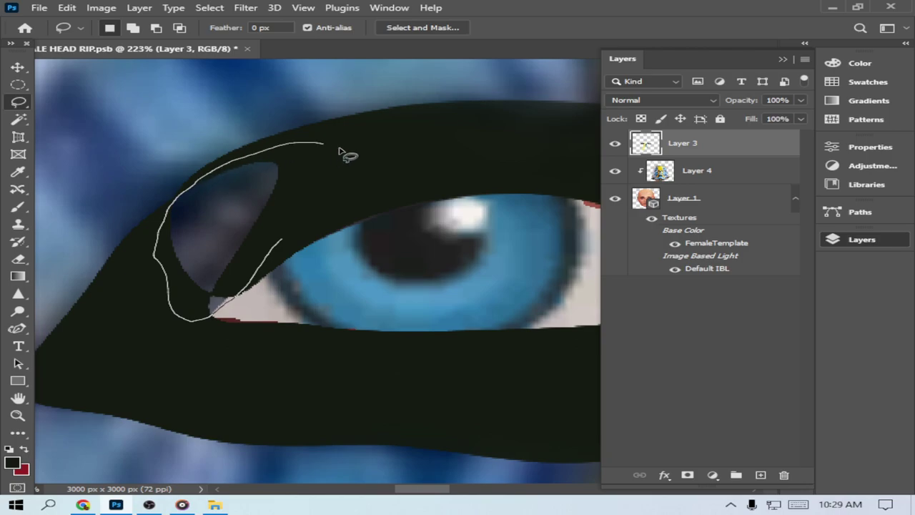
left_click_drag(340, 152, 338, 148)
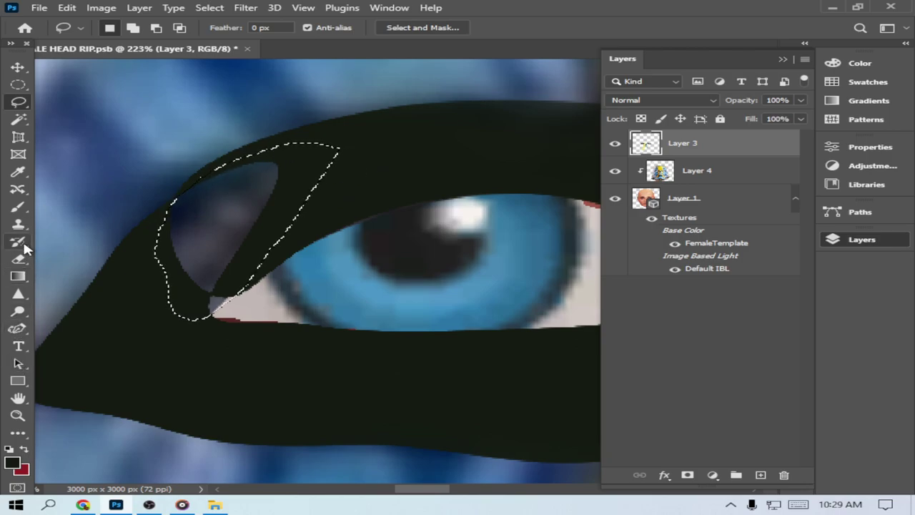
left_click(18, 207)
left_click_drag(253, 193, 232, 241)
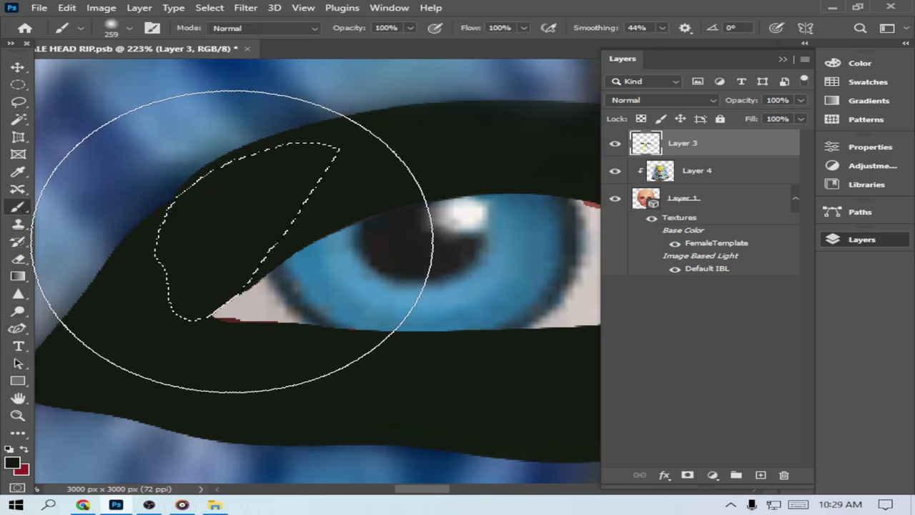
scroll(215, 222, "down", 4)
scroll(214, 221, "down", 4)
Deselect the leftover selection around the eye
scroll(214, 221, "down", 3)
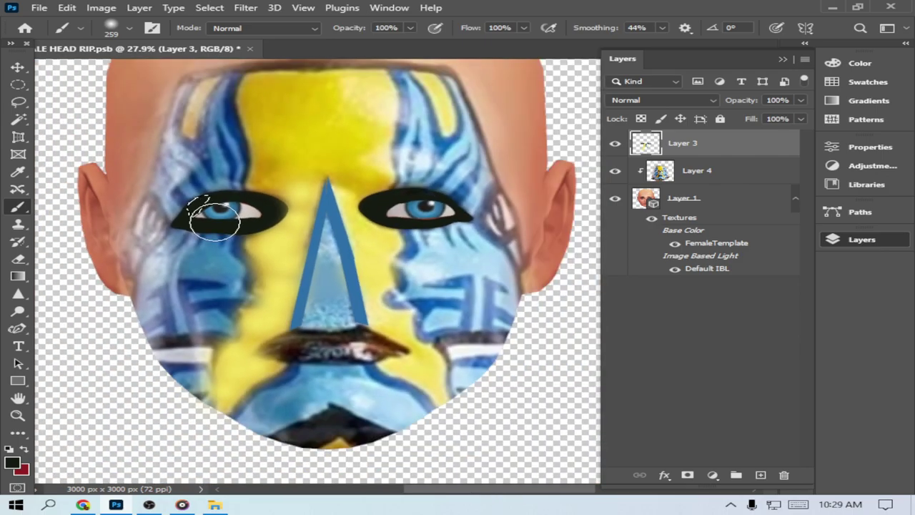
left_click(209, 8)
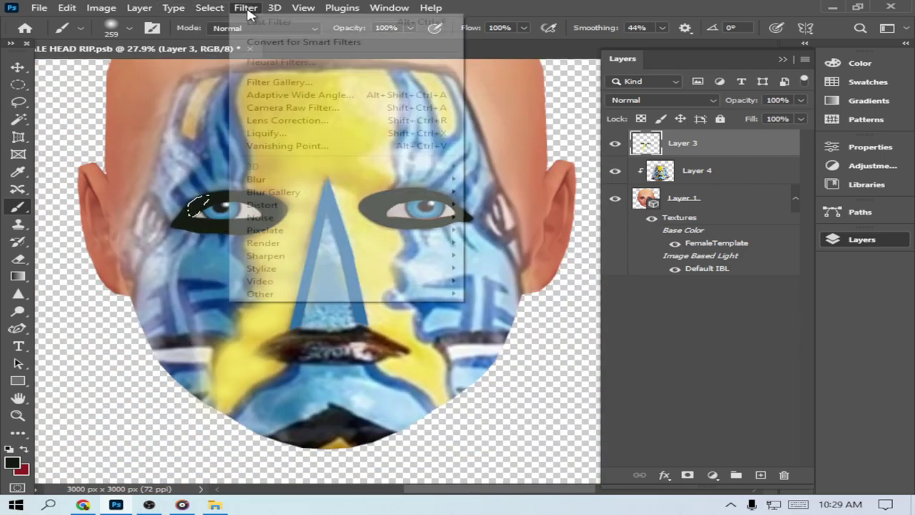
left_click(227, 35)
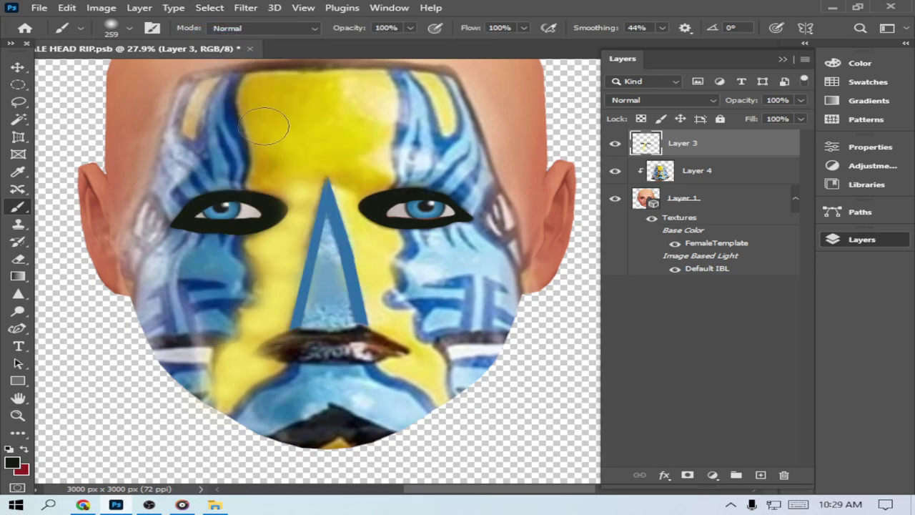
Zoom in and toggle Layer 4's visibility off and on to compare the black eyeliner
scroll(300, 164, "down", 2)
scroll(397, 232, "up", 1)
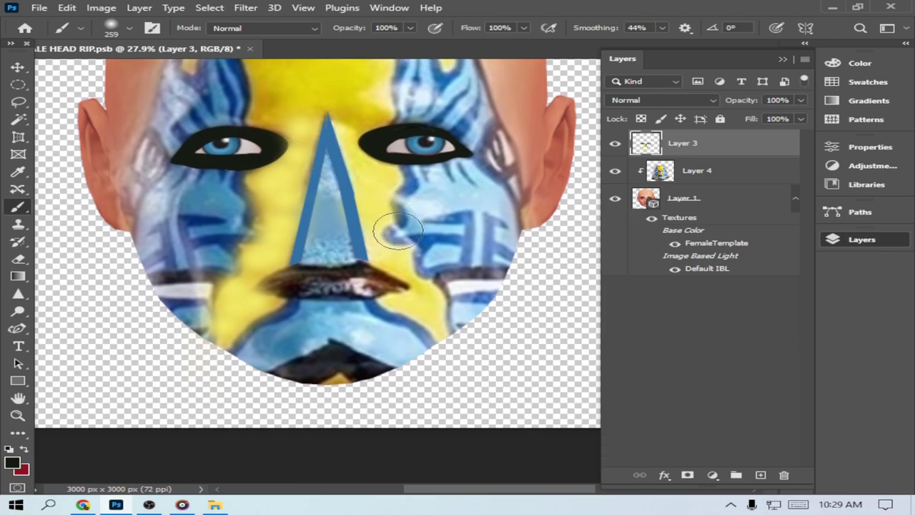
scroll(386, 228, "up", 1)
scroll(376, 286, "up", 1)
scroll(321, 300, "up", 1)
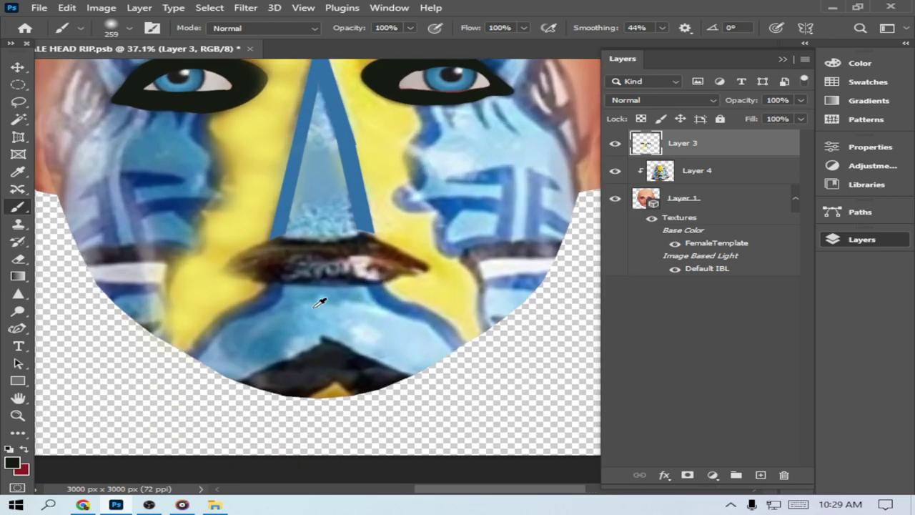
scroll(327, 290, "up", 2)
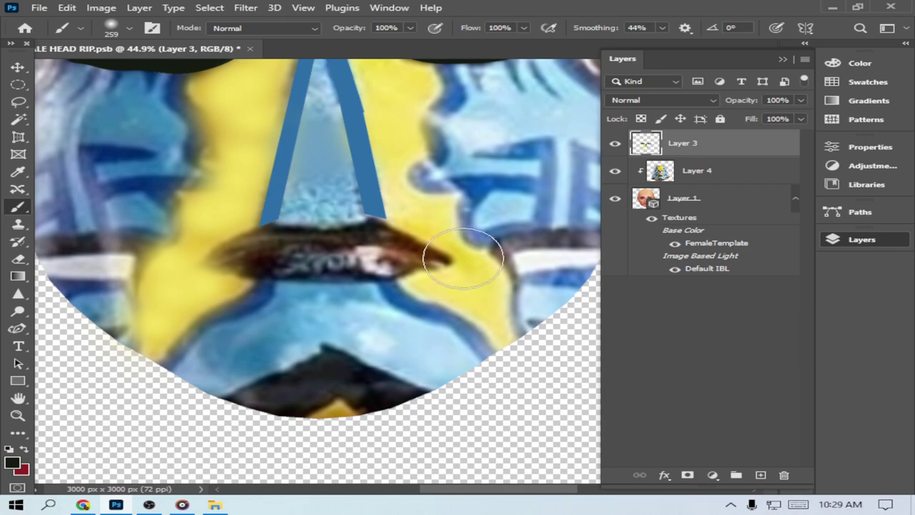
left_click(614, 171)
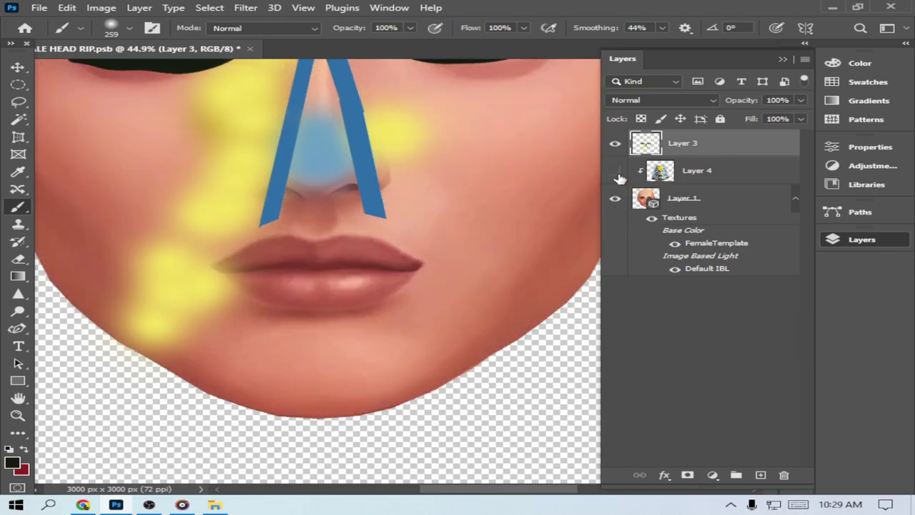
left_click(615, 171)
left_click(616, 173)
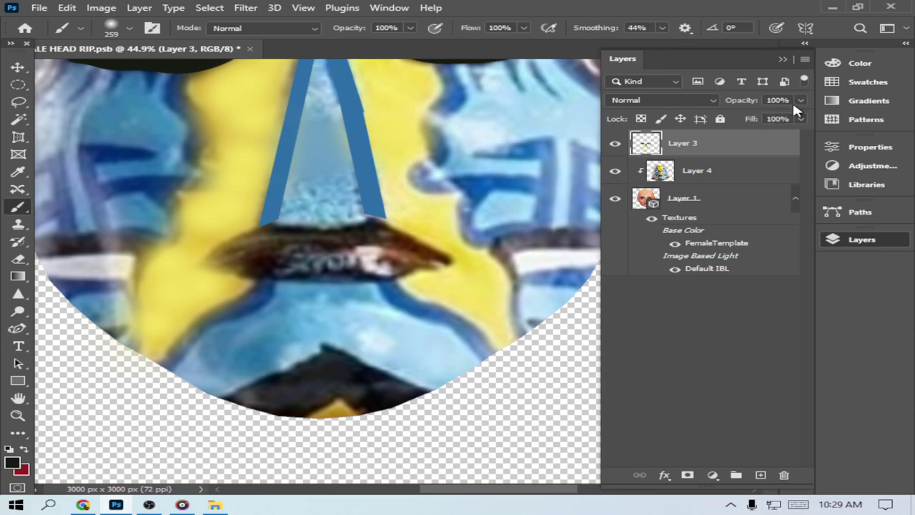
left_click(741, 171)
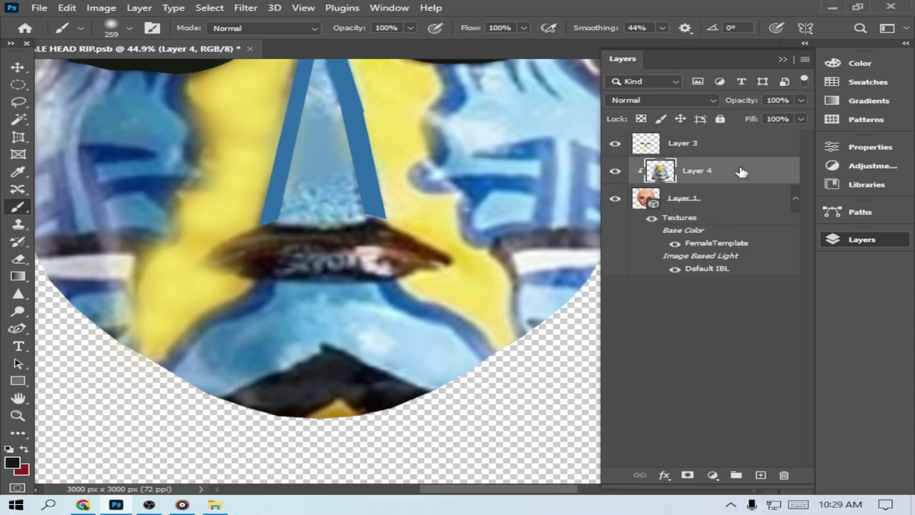
left_click(799, 100)
left_click(768, 115)
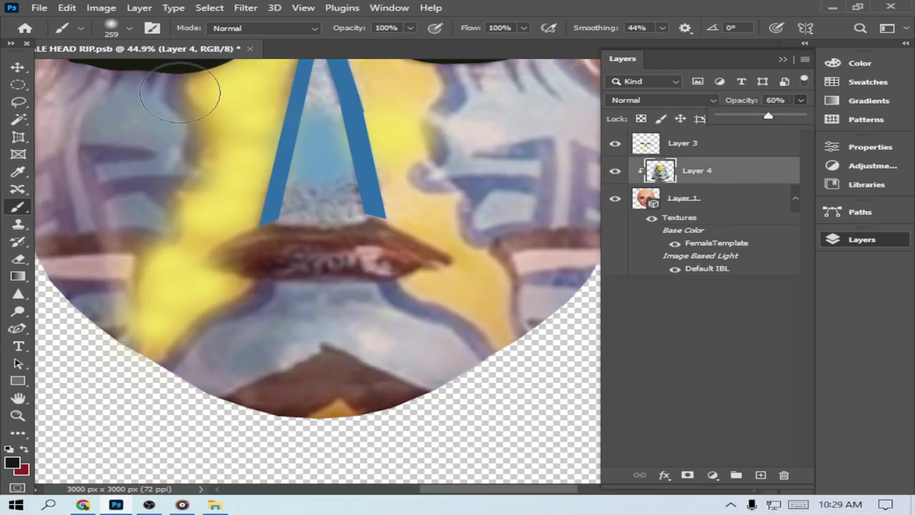
left_click(17, 67)
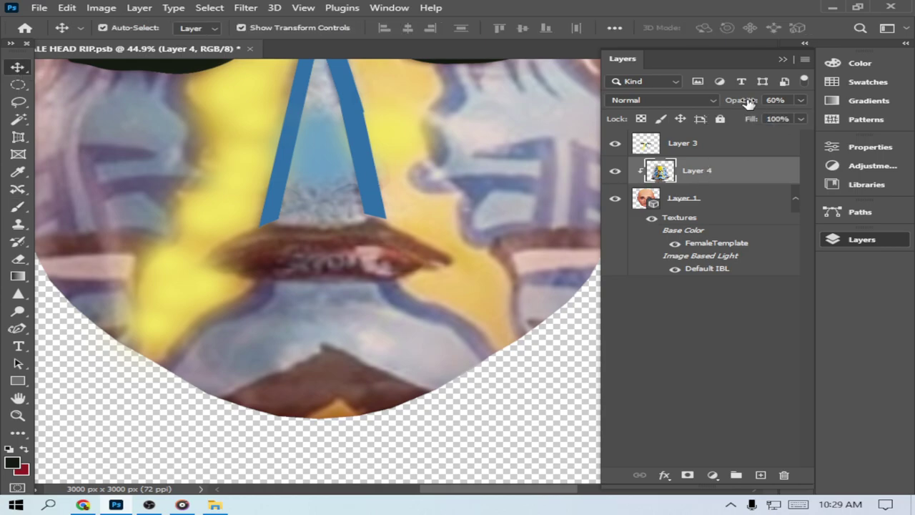
left_click(800, 100)
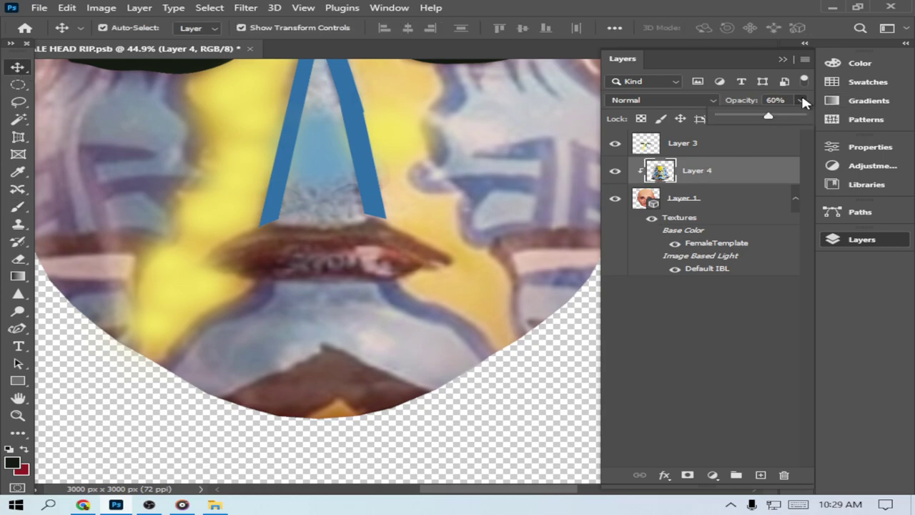
left_click(744, 116)
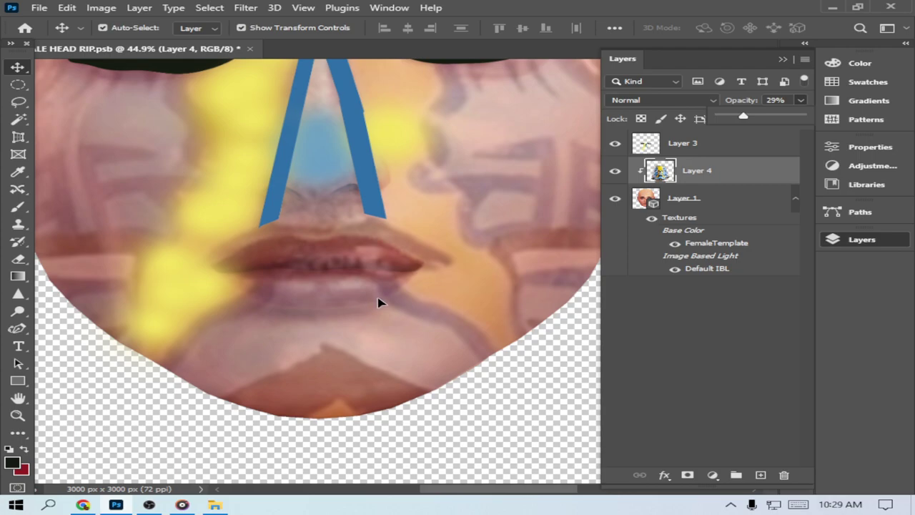
left_click_drag(745, 118, 825, 118)
scroll(314, 293, "up", 2)
scroll(329, 278, "up", 2)
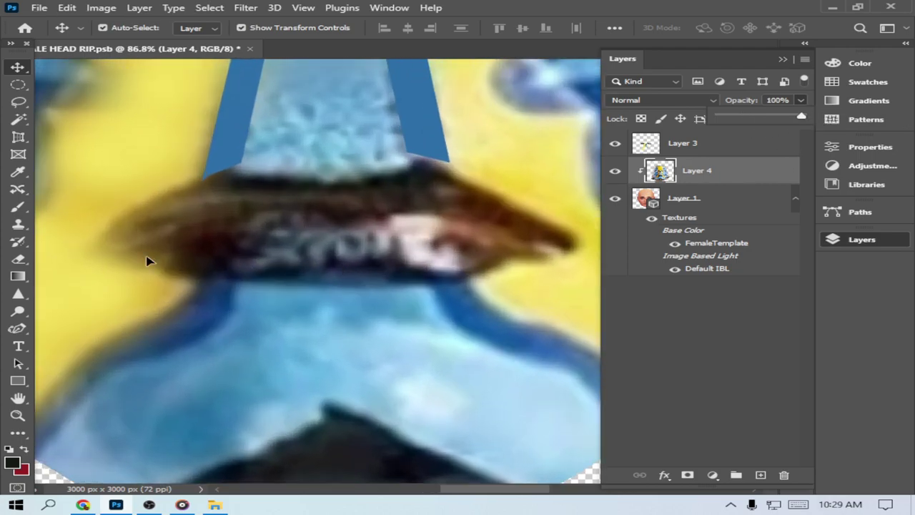
Trace a closed Pen path around both lips and corners, then choose Make Selection
left_click(18, 329)
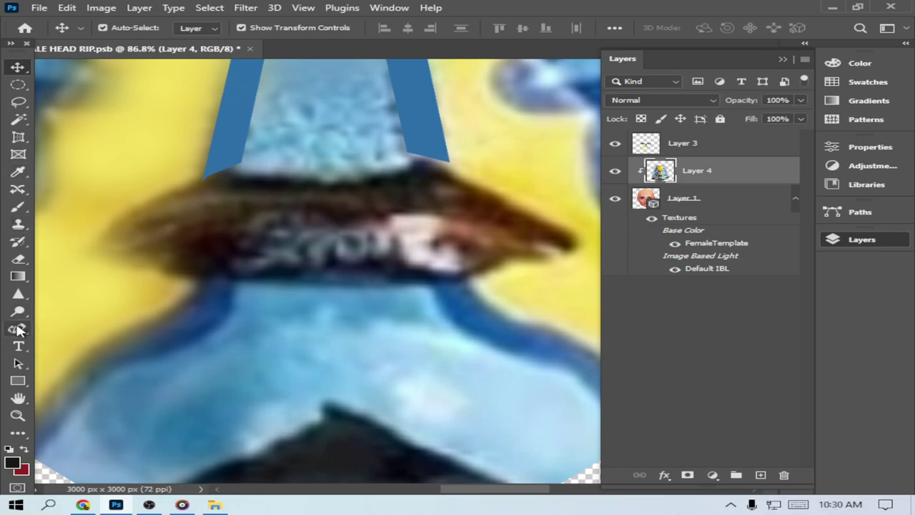
left_click(80, 246)
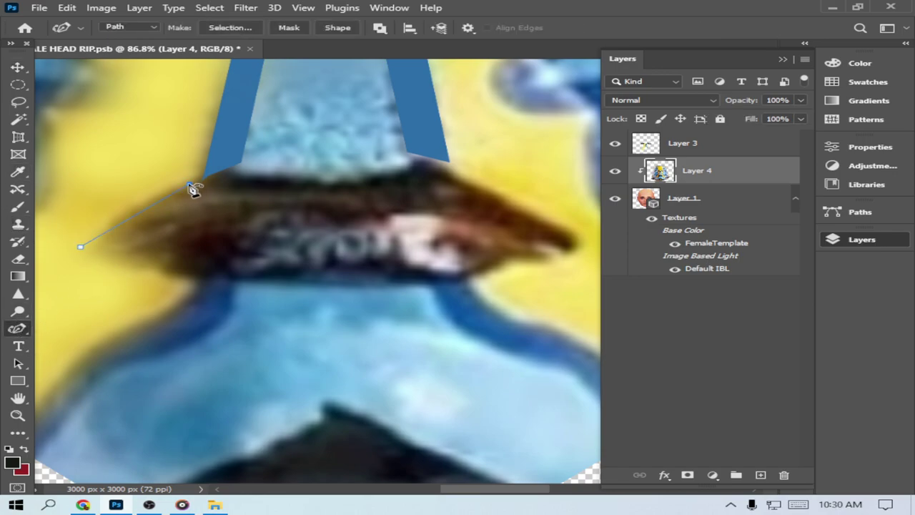
left_click(237, 166)
left_click(306, 178)
left_click(344, 180)
left_click(532, 211)
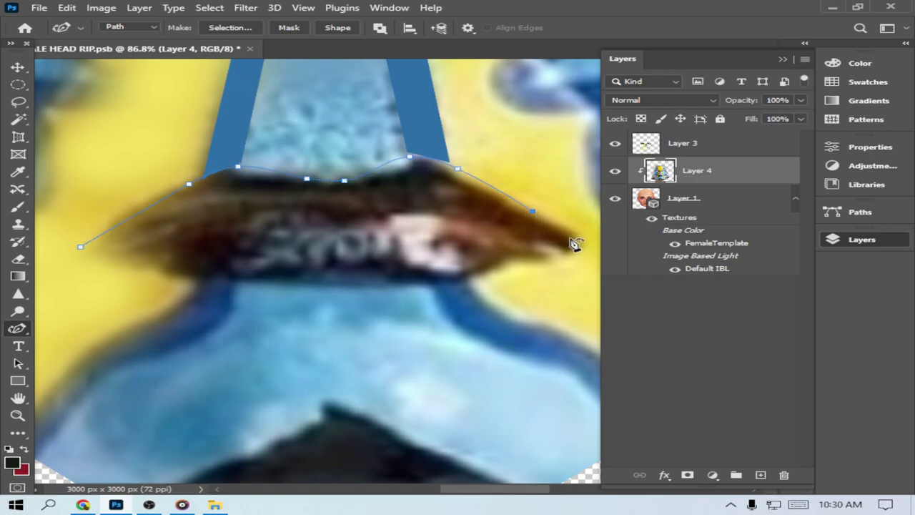
left_click(571, 239)
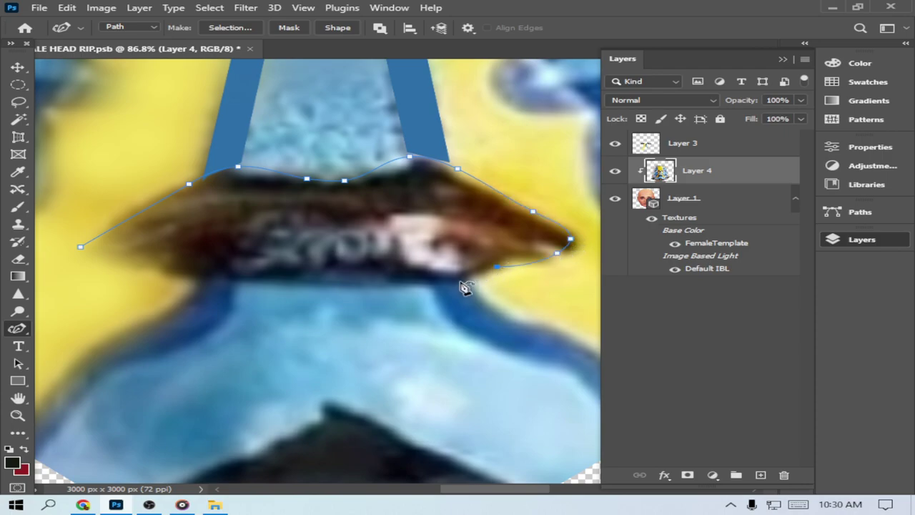
left_click(455, 284)
left_click(262, 290)
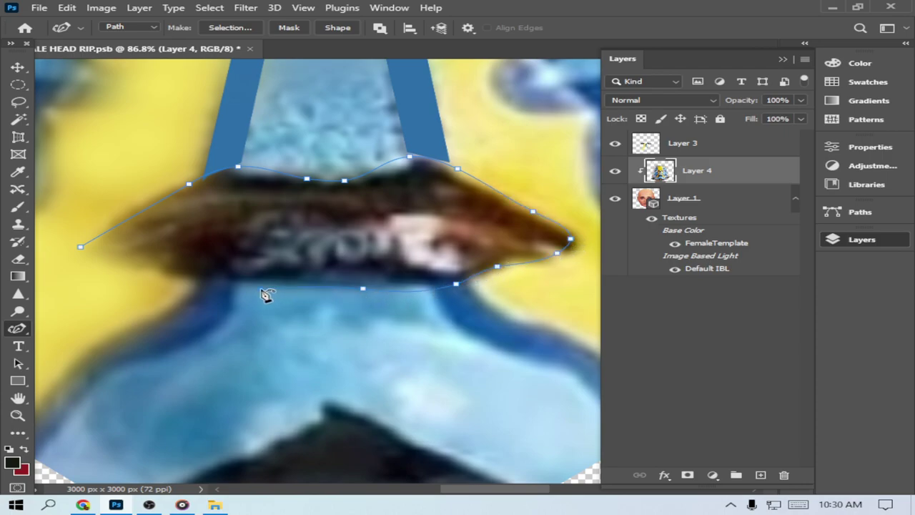
left_click(83, 251)
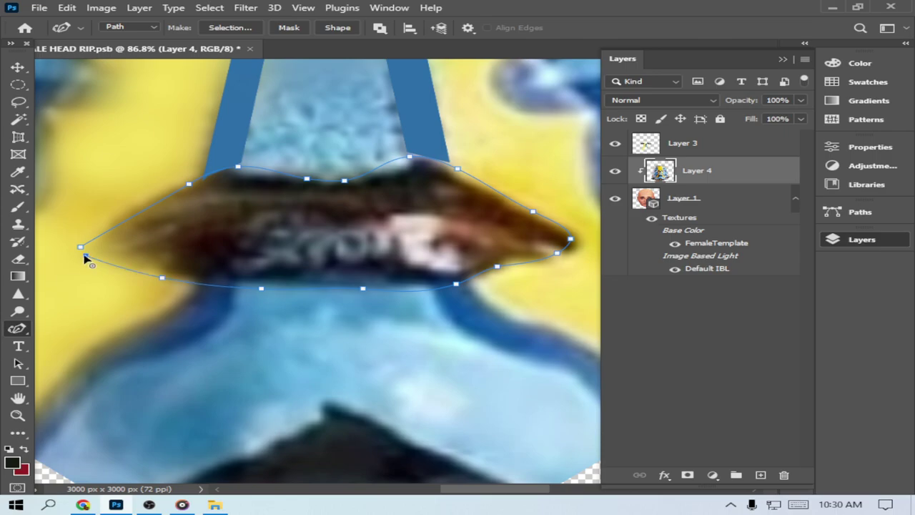
right_click(218, 246)
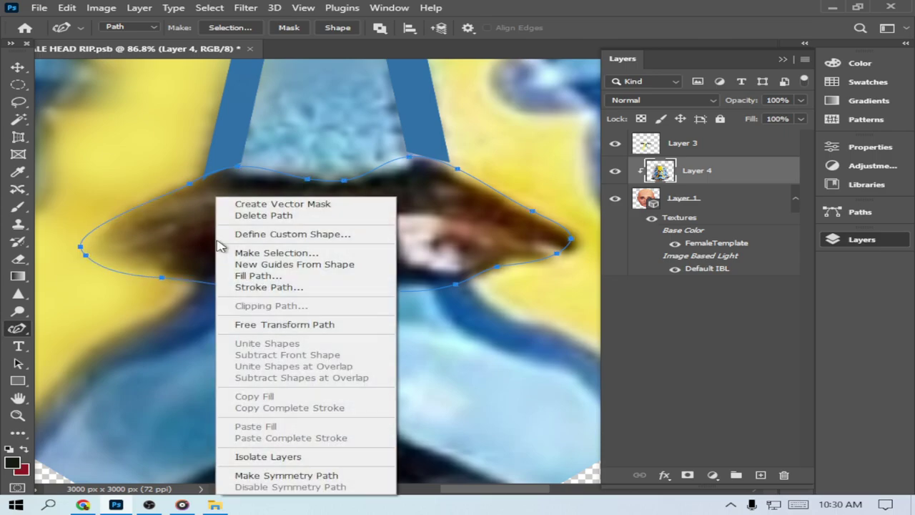
left_click(279, 257)
Convert the lips path to a selection, cut and paste the mouth, then undo the paste
left_click(548, 123)
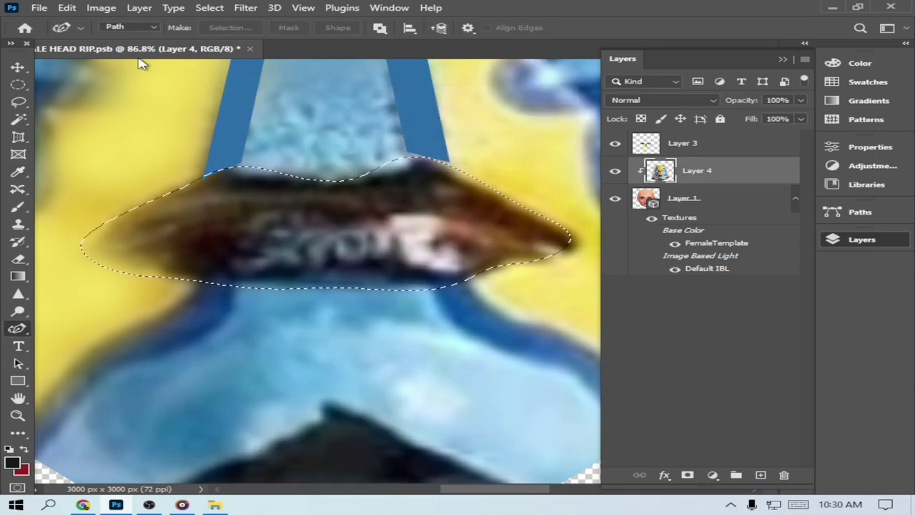
left_click(68, 9)
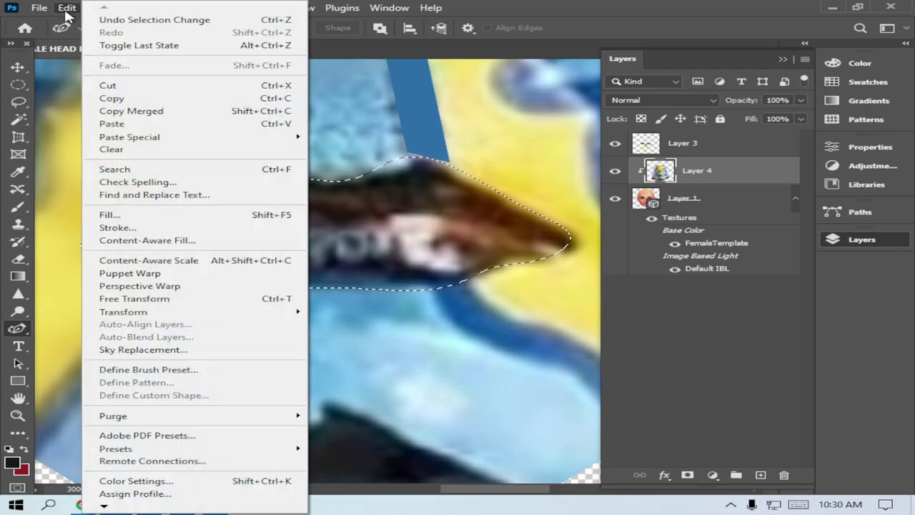
left_click(132, 86)
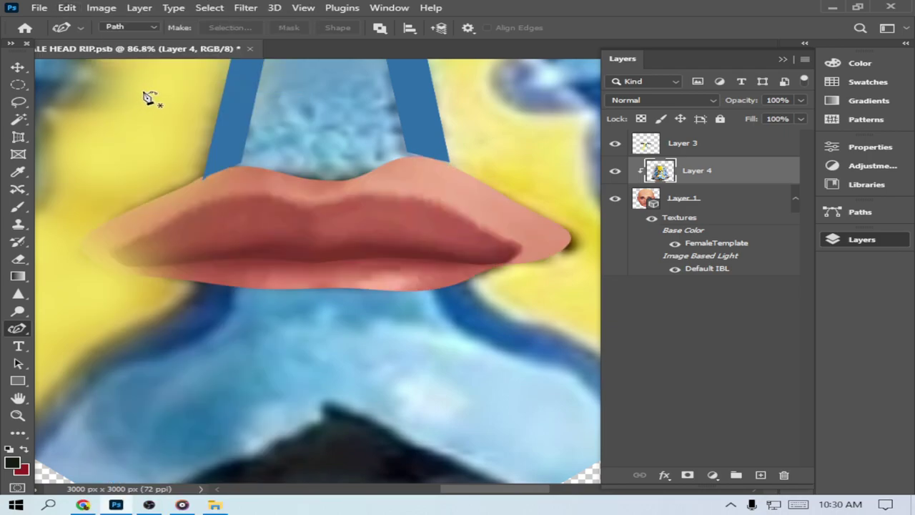
left_click(65, 8)
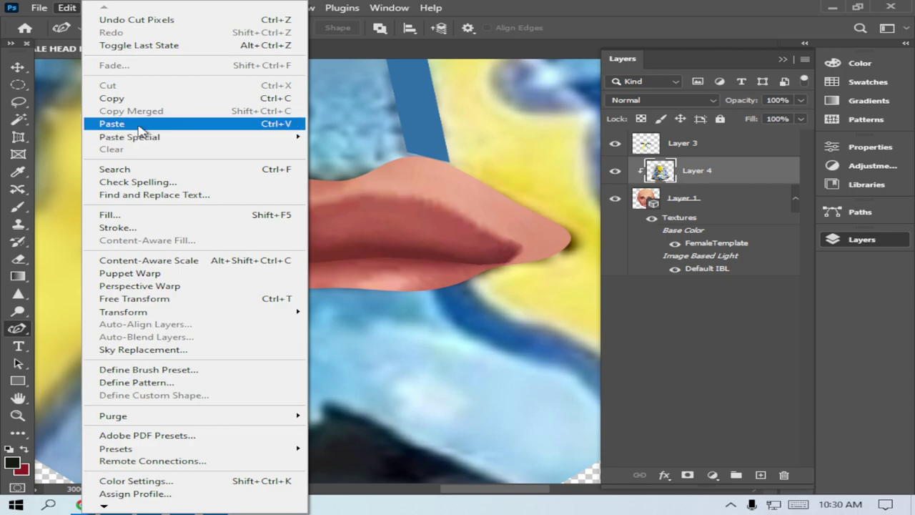
left_click(143, 123)
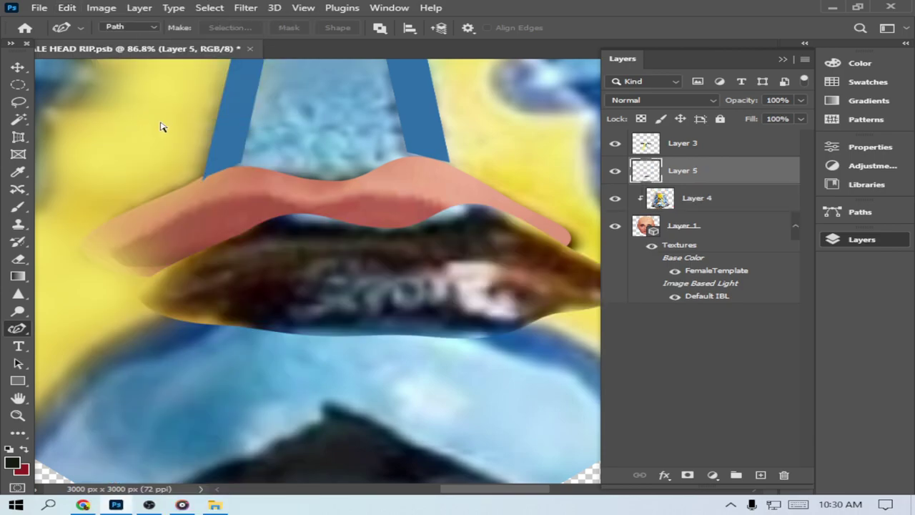
key("ctrl+z")
key("ctrl+z")
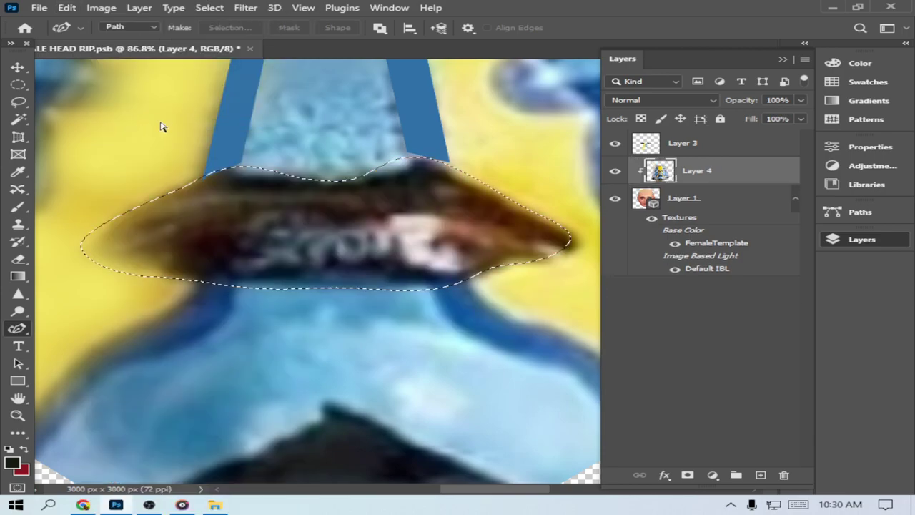
left_click(209, 8)
Drop the mouth selection and switch to the Move tool
left_click(227, 35)
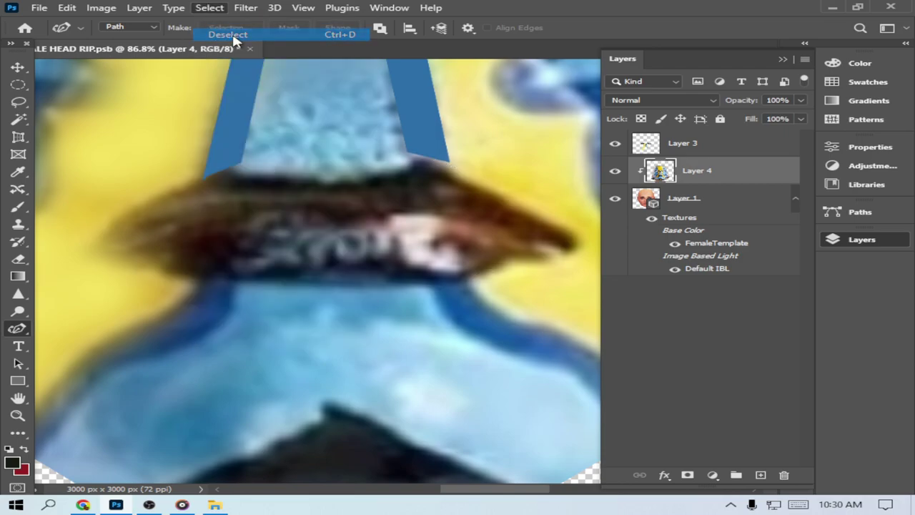
left_click(18, 67)
scroll(354, 223, "down", 2)
scroll(353, 224, "down", 2)
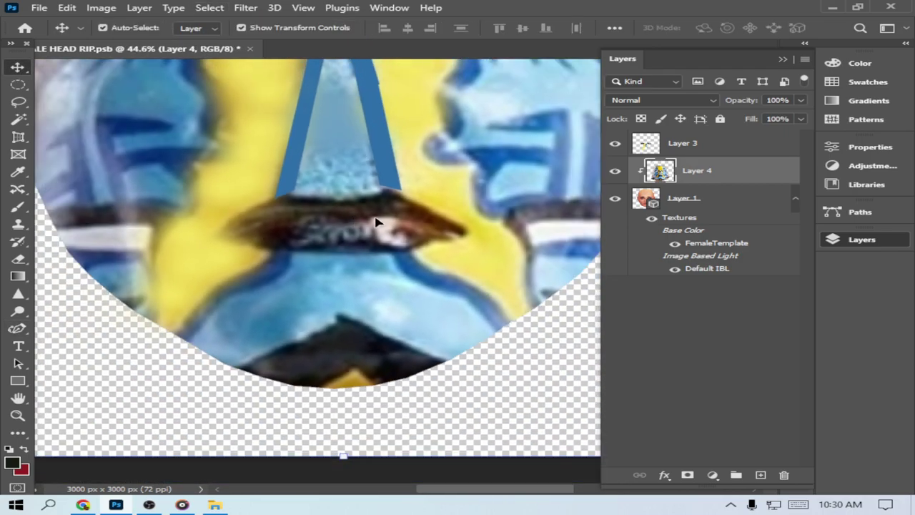
scroll(401, 193, "up", 1)
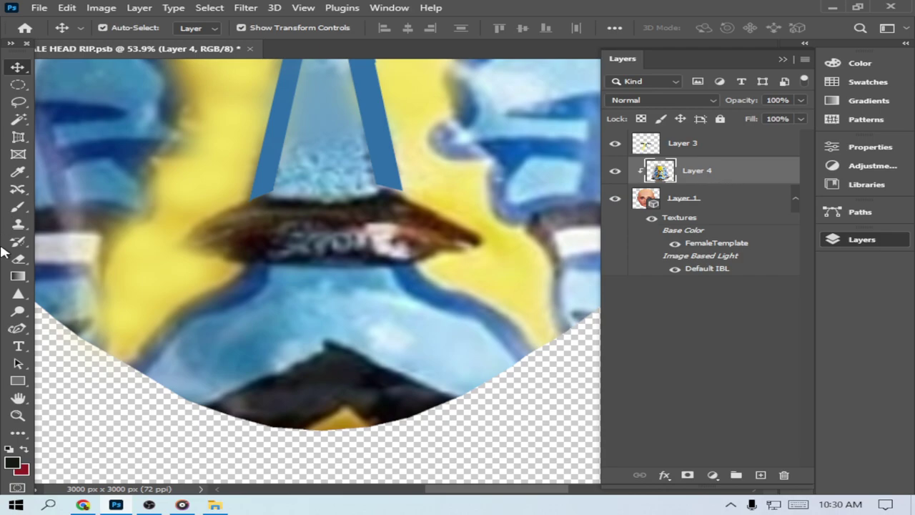
Lasso around the mouth and Content-Aware Fill it with the surrounding blue and yellow paint
left_click(19, 102)
mouse_move(490, 273)
left_mouse_down()
mouse_move(382, 291)
mouse_move(272, 286)
left_mouse_up()
mouse_move(179, 201)
left_mouse_down()
mouse_move(369, 157)
mouse_move(461, 201)
left_mouse_up()
left_click_drag(518, 246, 509, 262)
right_click(391, 236)
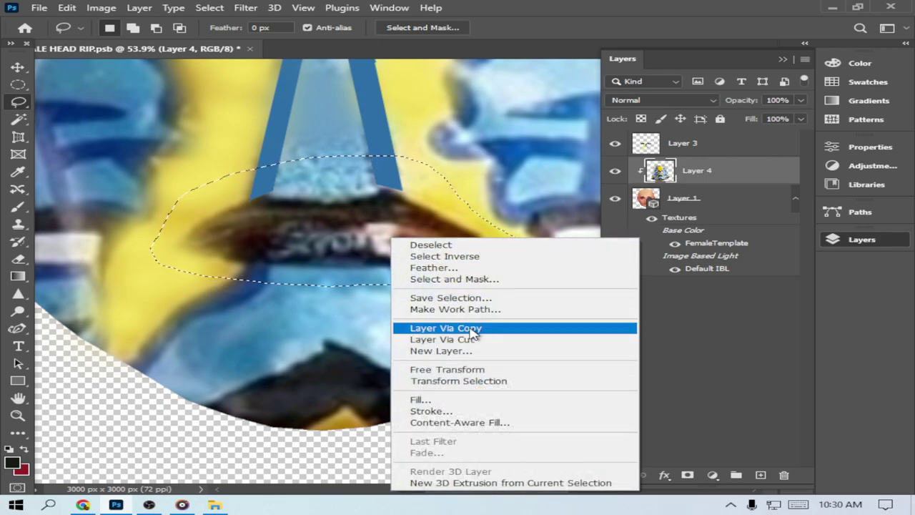
left_click(421, 399)
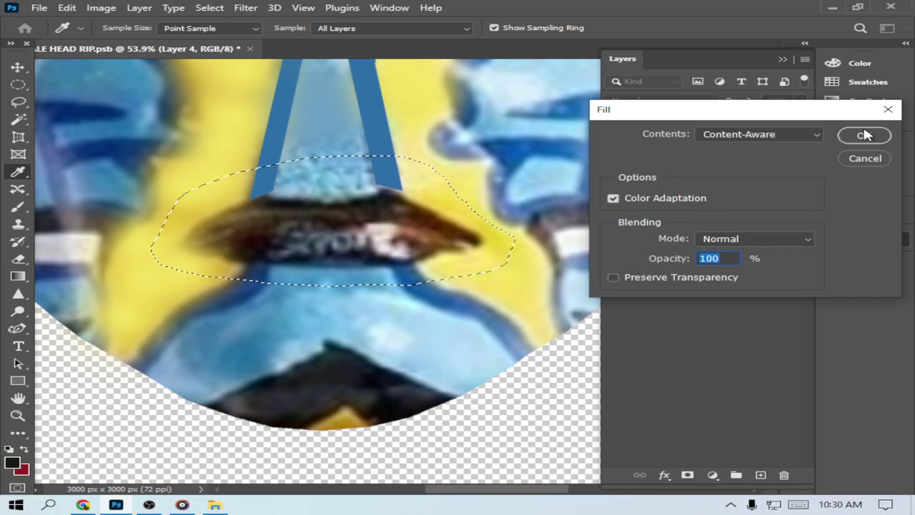
left_click(864, 135)
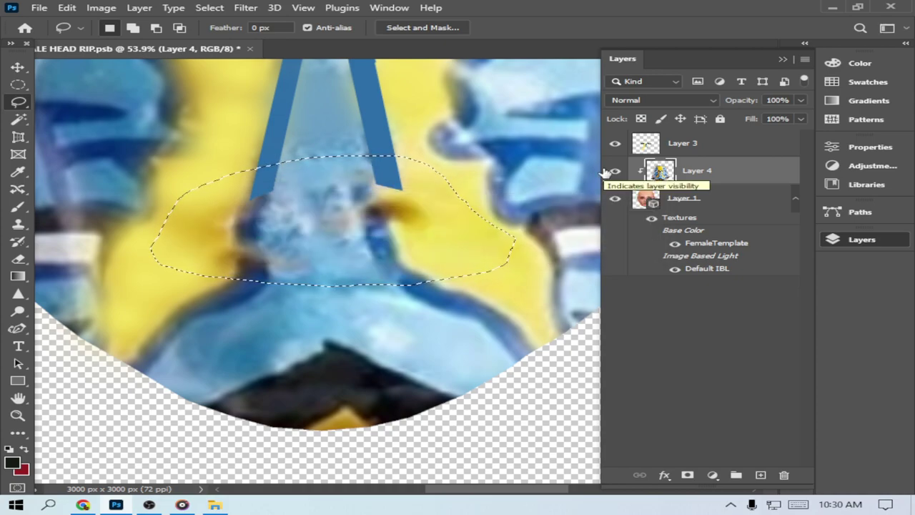
Deselect, add a new Layer 5, paste the lips into it, and hide Layer 4
left_click(209, 8)
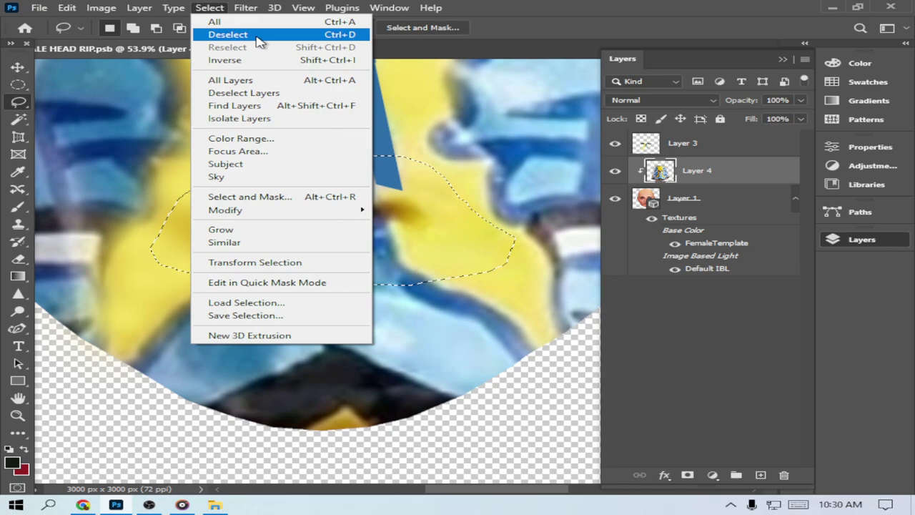
left_click(257, 35)
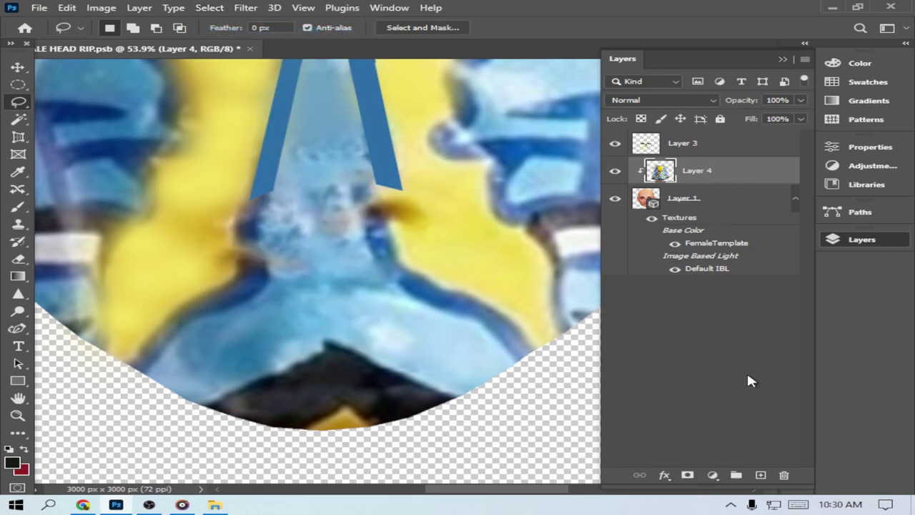
left_click(759, 474)
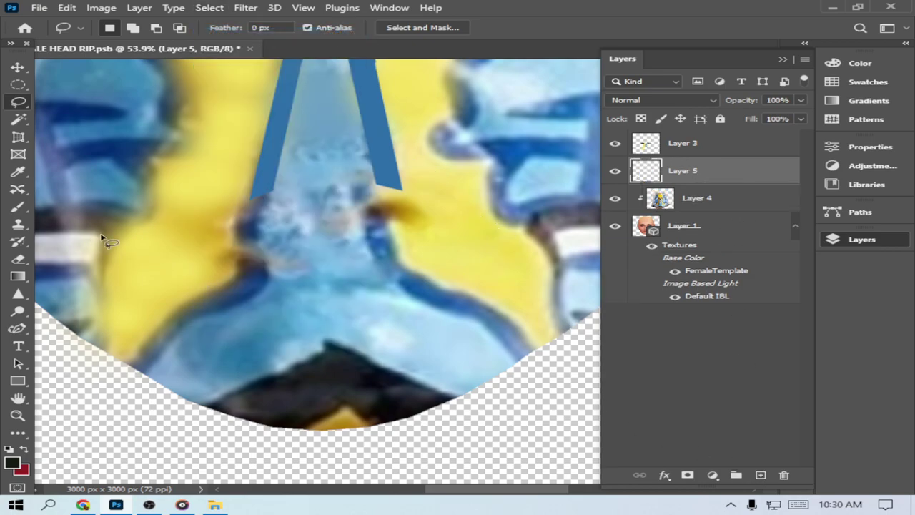
key("ctrl+v")
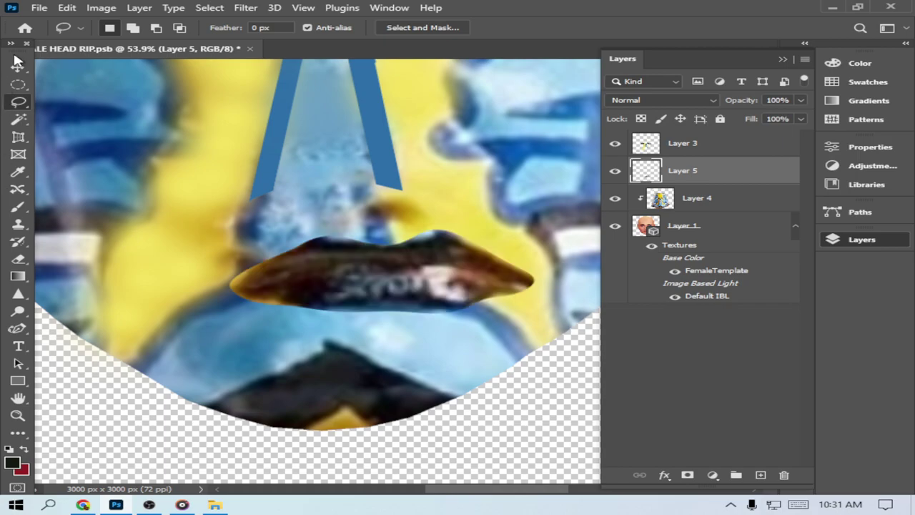
left_click(18, 63)
left_click(614, 198)
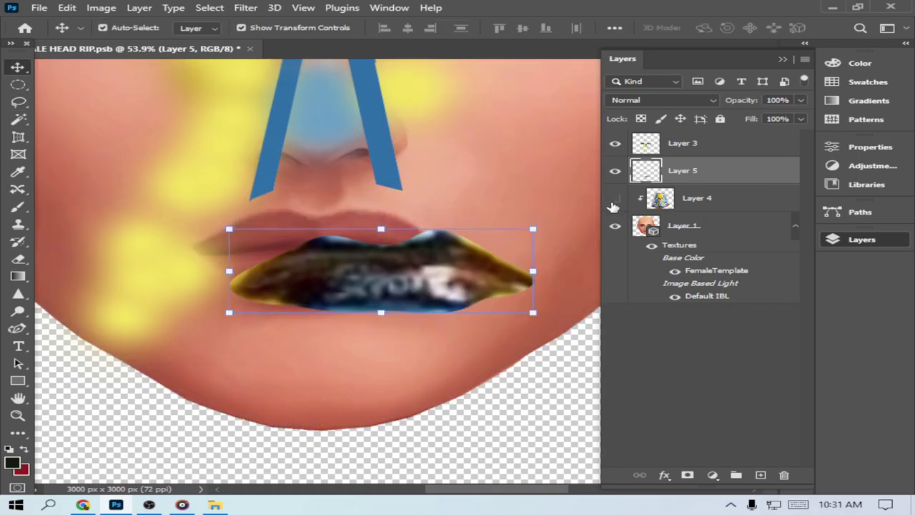
Move the lips onto the face's mouth and stretch them to about 121% height
left_click_drag(422, 292, 359, 276)
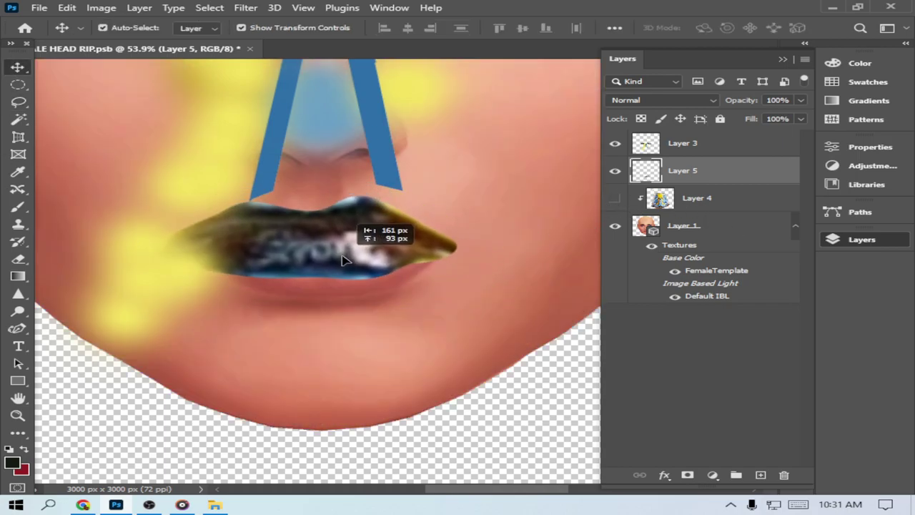
mouse_move(360, 276)
left_mouse_down()
mouse_move(323, 300)
mouse_move(350, 271)
left_mouse_up()
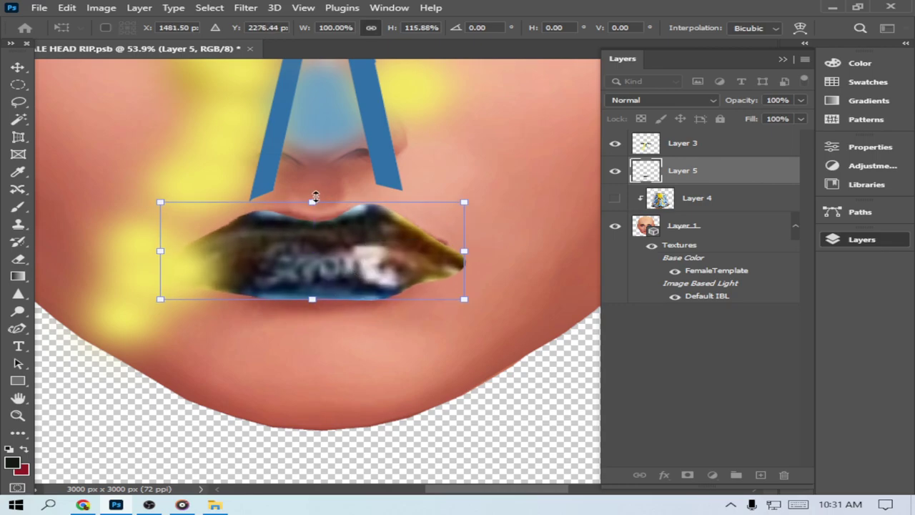
left_click_drag(315, 197, 314, 194)
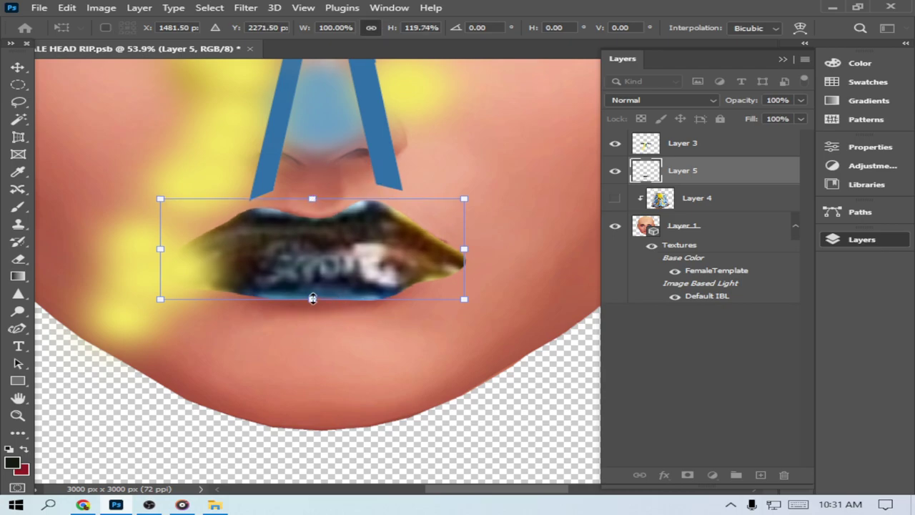
left_click_drag(312, 298, 312, 300)
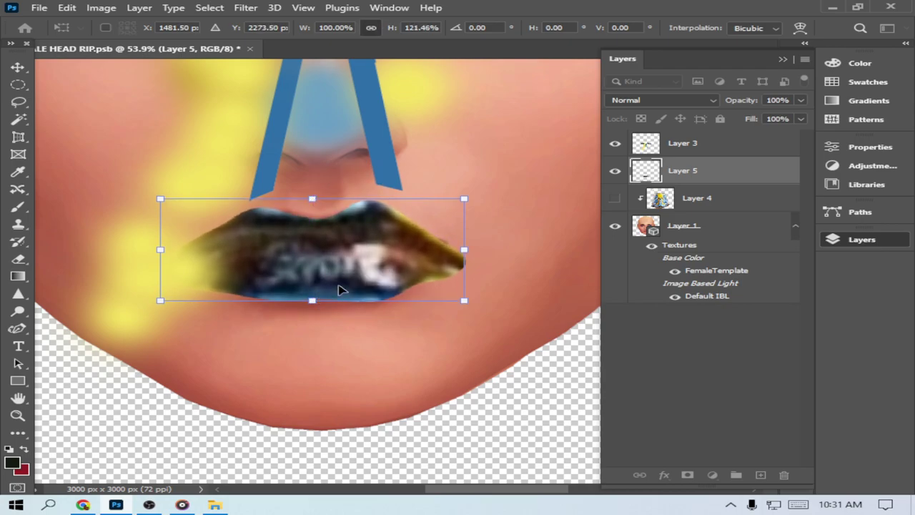
Select the Eraser and test fading Layer 5's opacity before restoring it to full
left_click(18, 259)
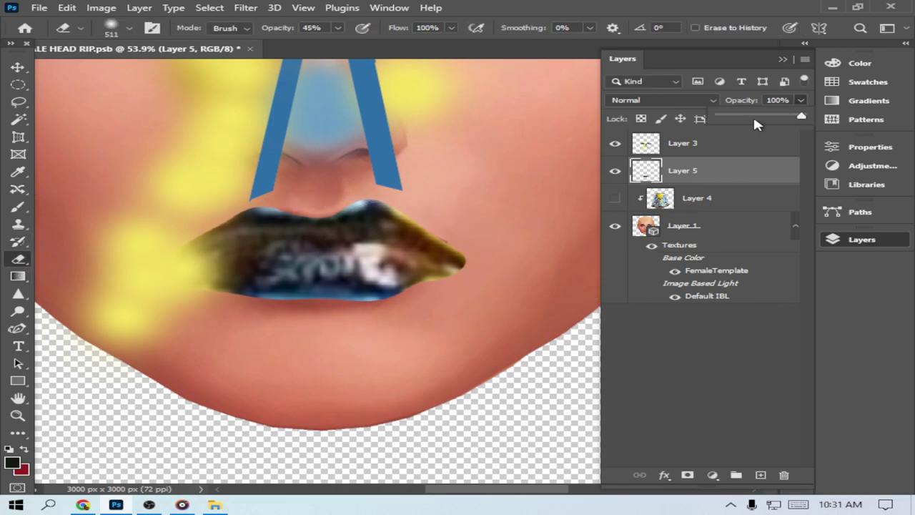
left_click(773, 116)
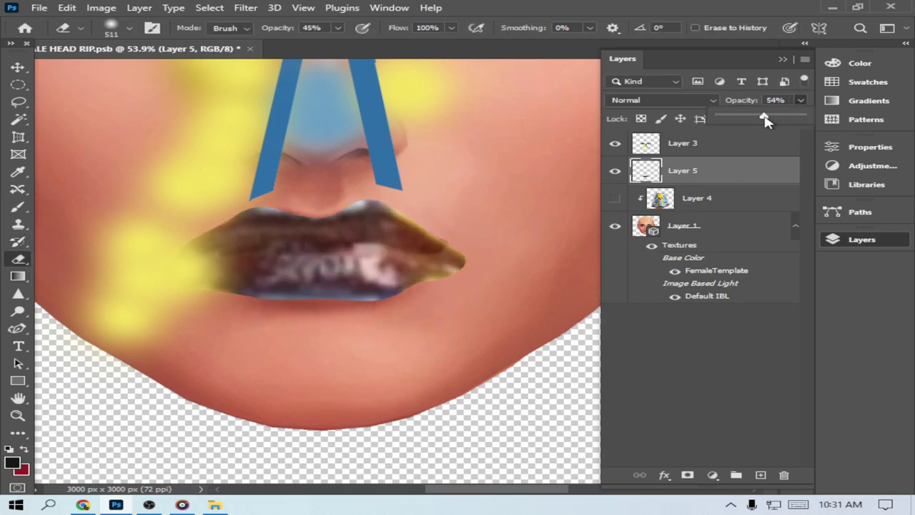
left_click_drag(764, 117, 743, 117)
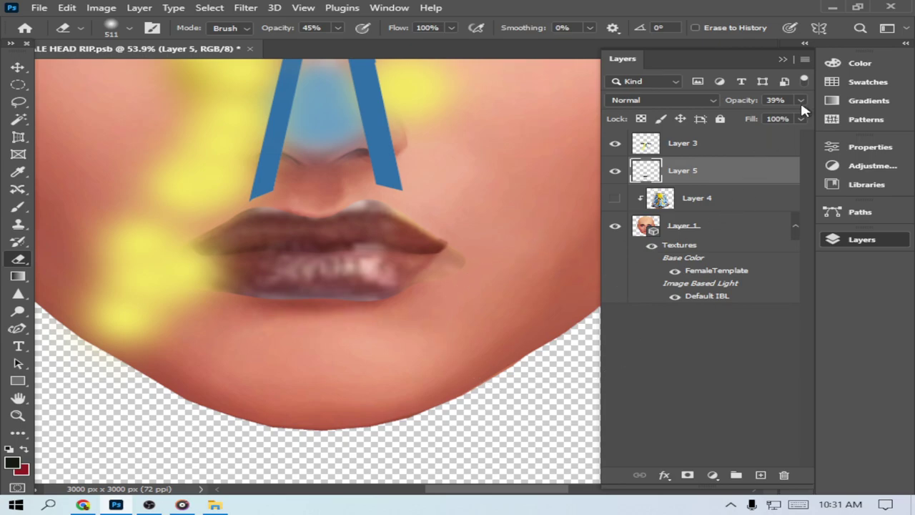
left_click_drag(790, 118, 807, 118)
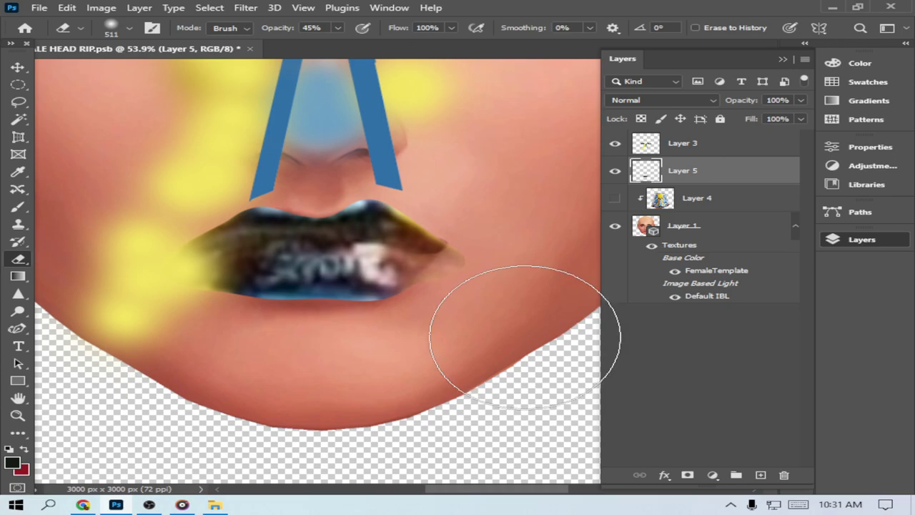
Hide Layer 3, drop Layer 5 to 41%, erase the lip corner's yellow tint, restore 100%
left_click(616, 145)
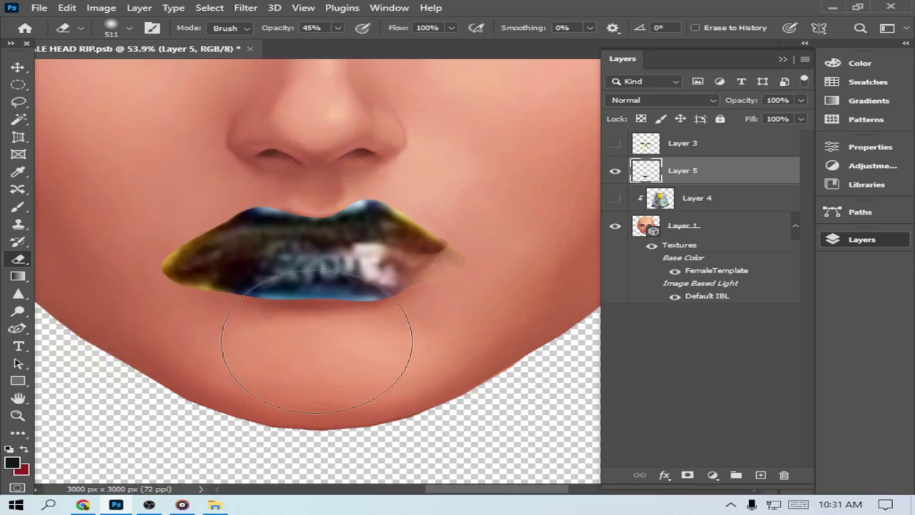
left_click(801, 100)
left_click_drag(801, 114, 752, 116)
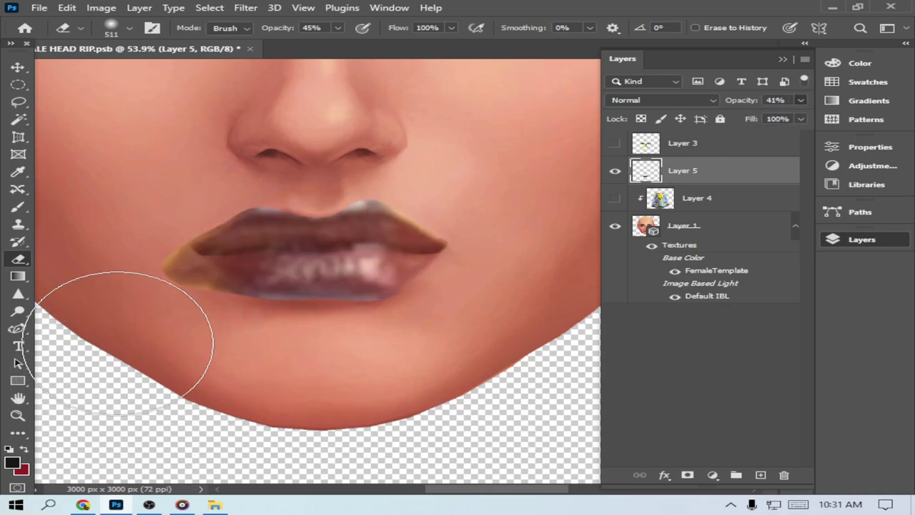
left_click_drag(122, 343, 127, 315)
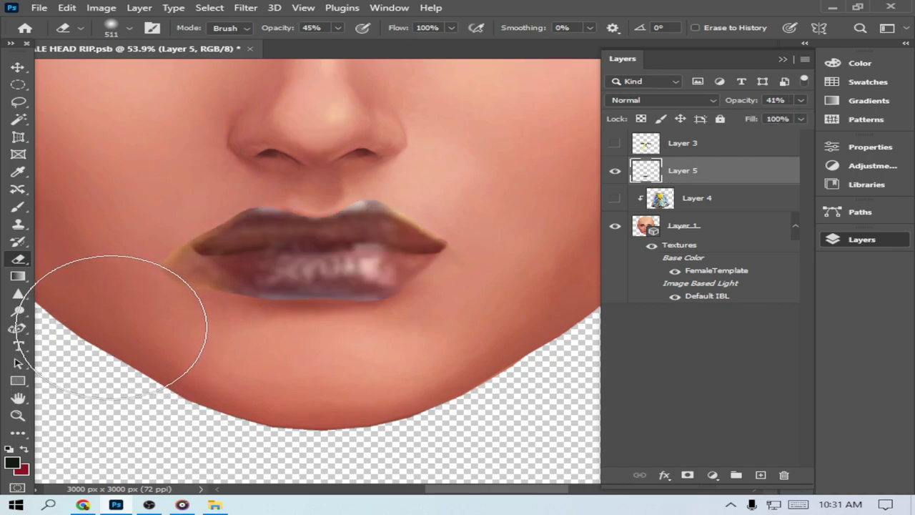
left_click(800, 101)
left_click_drag(749, 116, 801, 116)
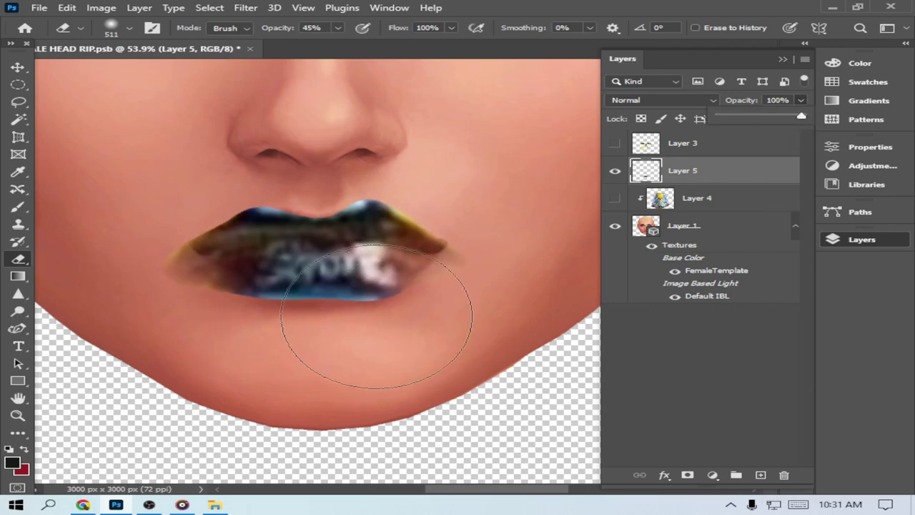
left_click(136, 311)
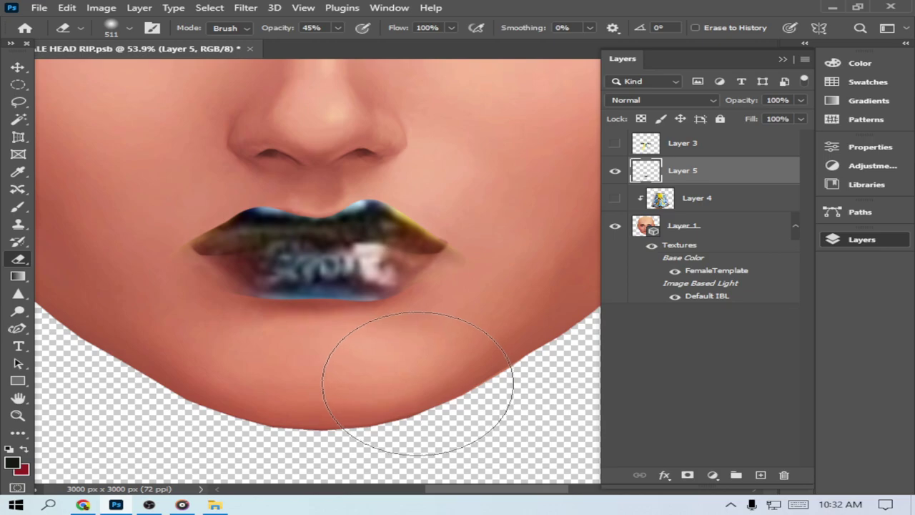
Turn Layer 3 and Layer 4 visibility back on
left_click(800, 100)
left_click(801, 100)
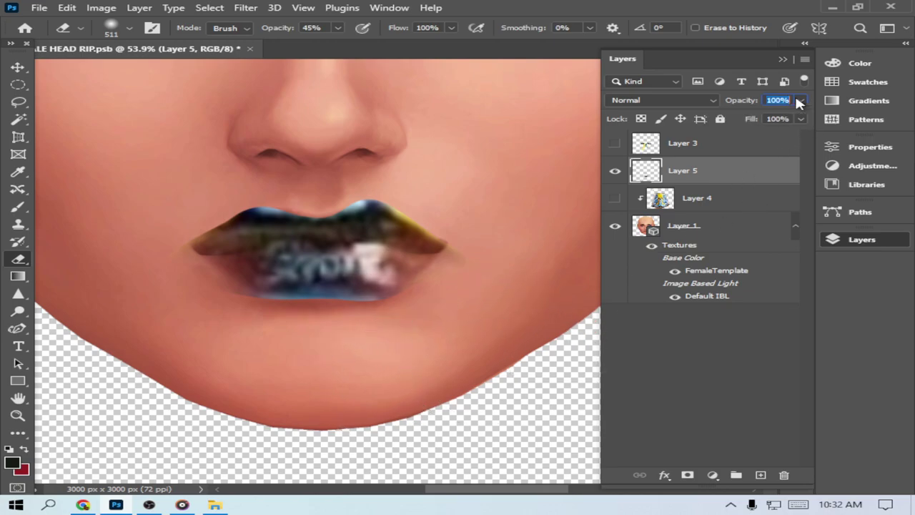
left_click(613, 144)
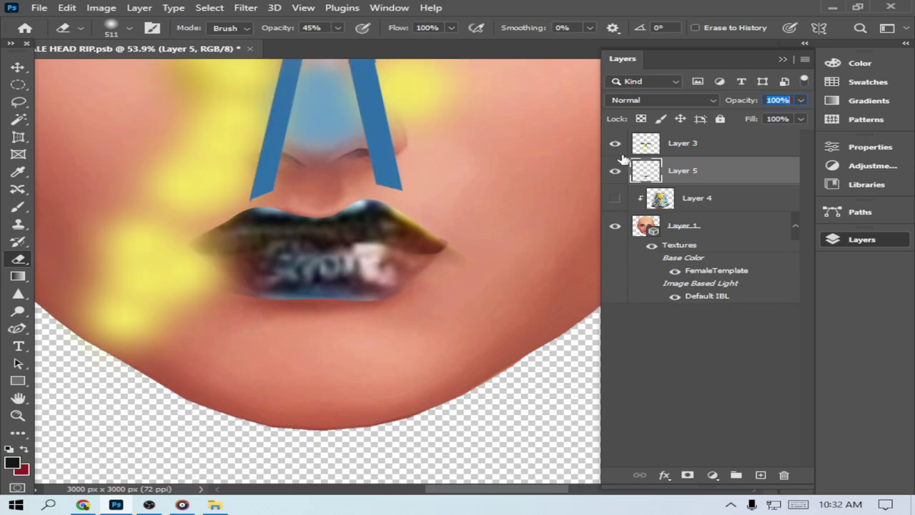
left_click(614, 201)
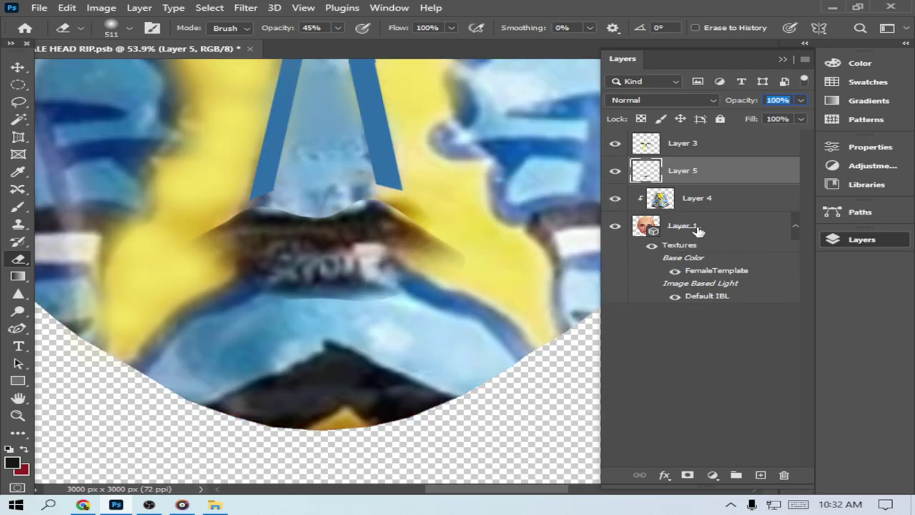
left_click(719, 204)
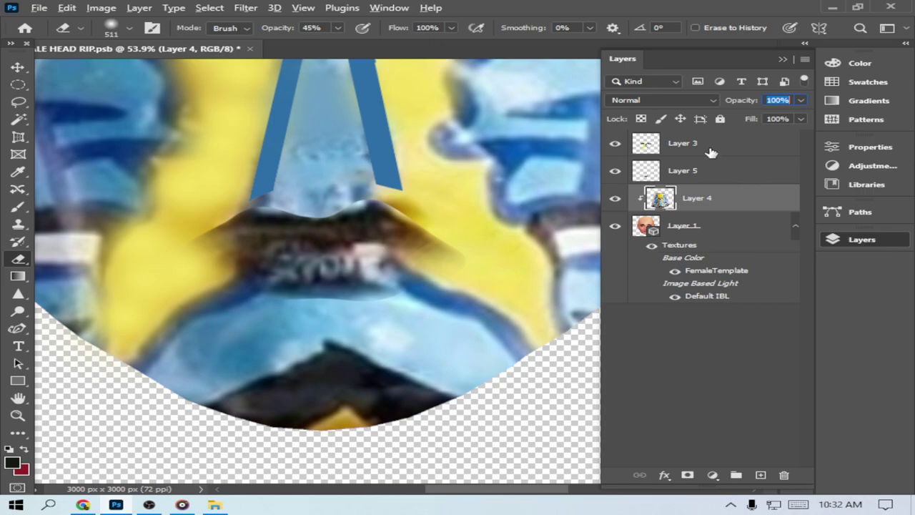
left_click(20, 67)
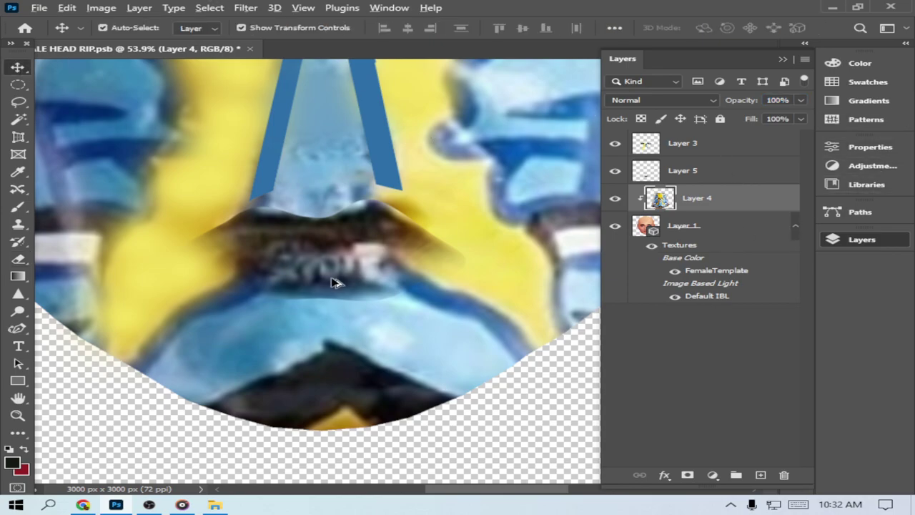
scroll(336, 283, "down", 3)
scroll(351, 280, "down", 2)
scroll(337, 296, "up", 4)
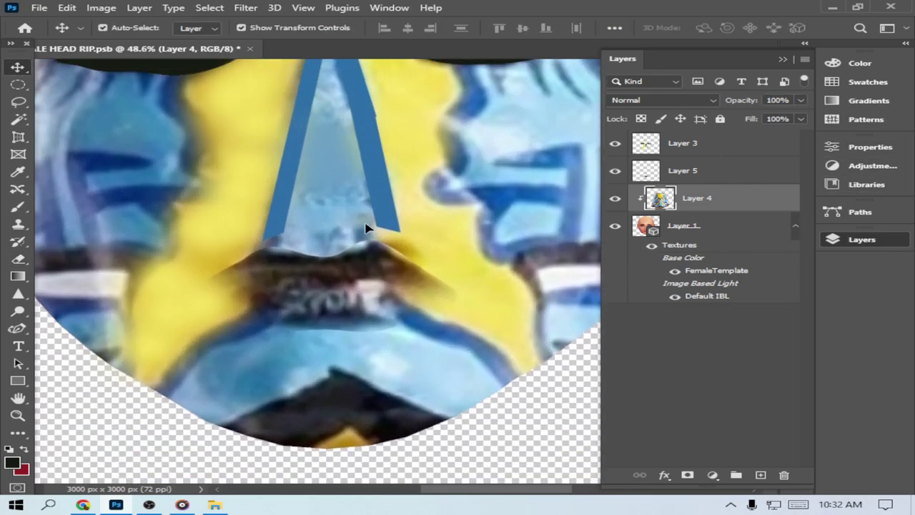
scroll(375, 246, "up", 1)
scroll(385, 270, "up", 2)
scroll(384, 281, "up", 1)
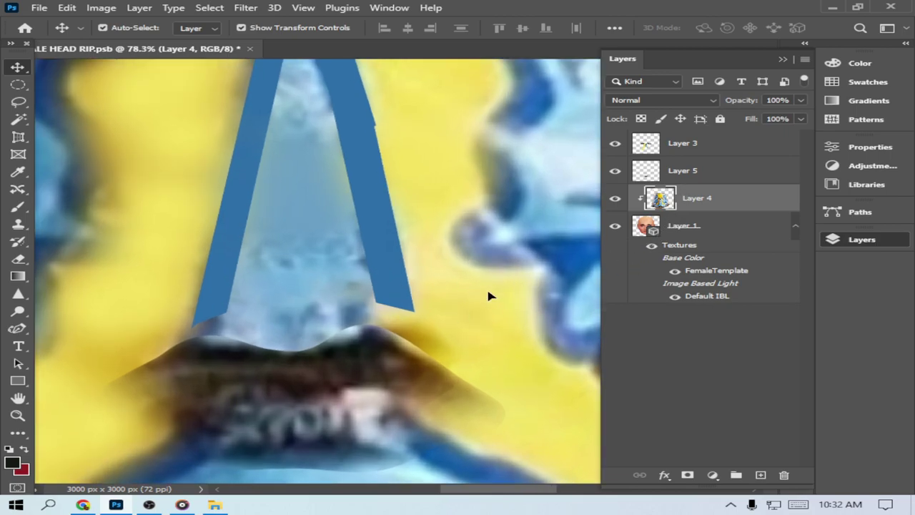
scroll(450, 303, "down", 1)
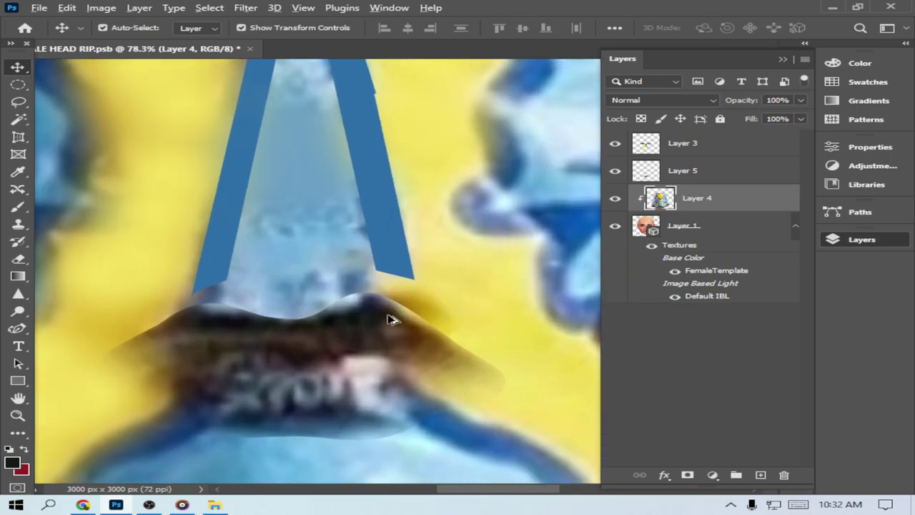
scroll(400, 314, "down", 2)
scroll(409, 309, "down", 1)
scroll(383, 336, "down", 1)
scroll(377, 315, "up", 2)
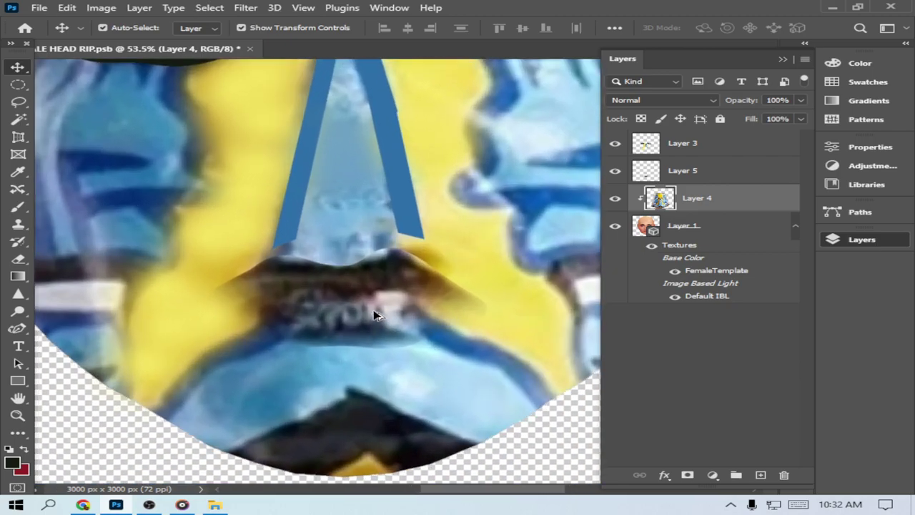
scroll(376, 315, "up", 2)
scroll(388, 302, "up", 1)
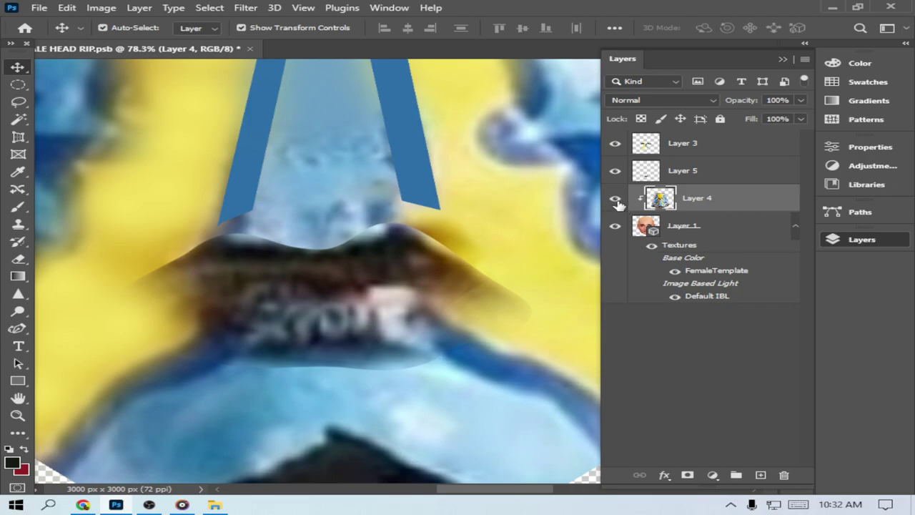
left_click(338, 279)
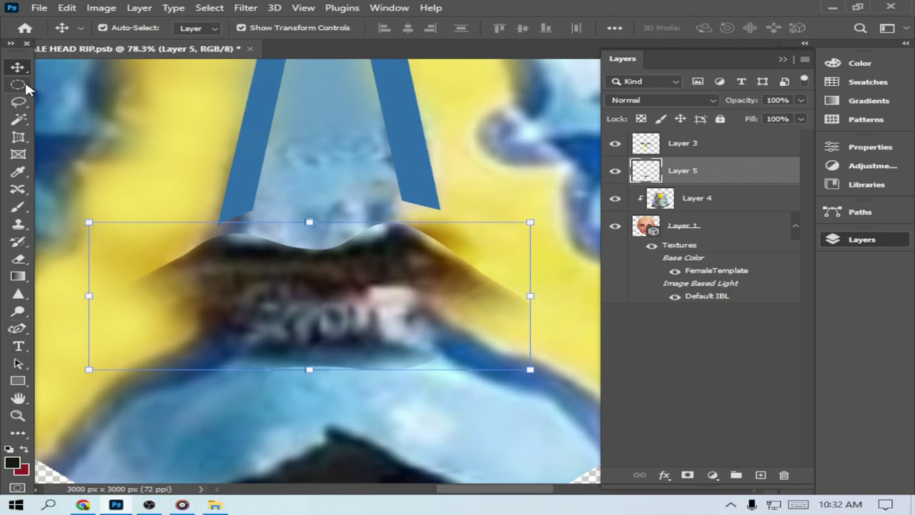
Lasso the mouth, test black brush strokes, undo them, and deselect
left_click(19, 102)
left_click_drag(443, 184, 441, 188)
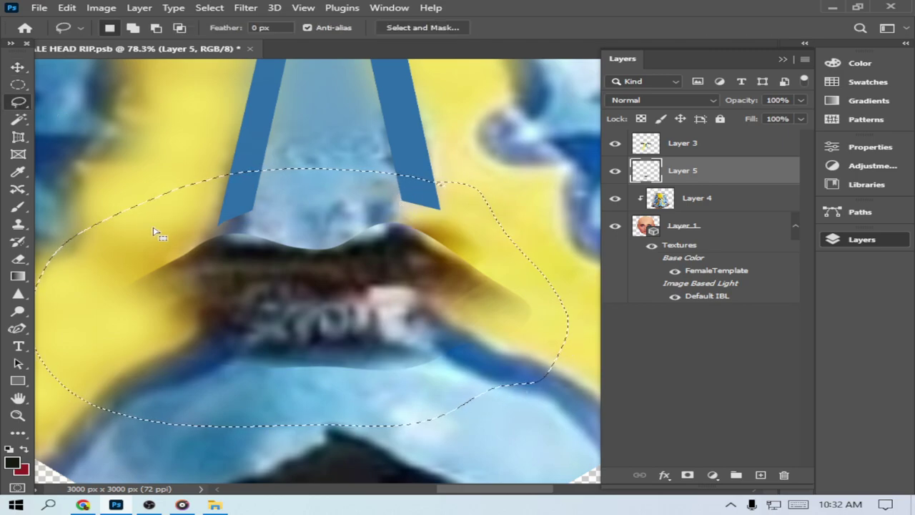
left_click(19, 206)
mouse_move(245, 296)
left_mouse_down()
mouse_move(173, 265)
mouse_move(200, 316)
mouse_move(316, 295)
mouse_move(418, 302)
mouse_move(480, 326)
mouse_move(281, 341)
mouse_move(398, 290)
left_mouse_up()
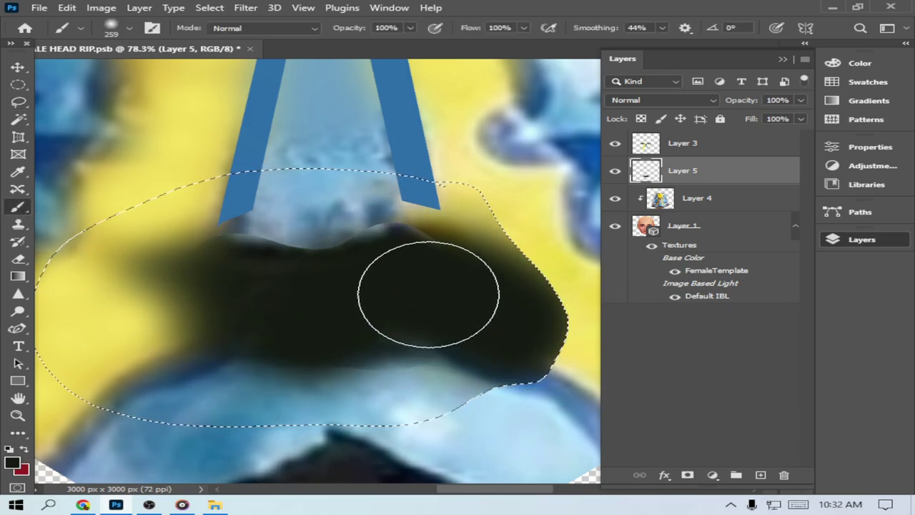
key("ctrl+z")
key("ctrl+z")
key("ctrl+z")
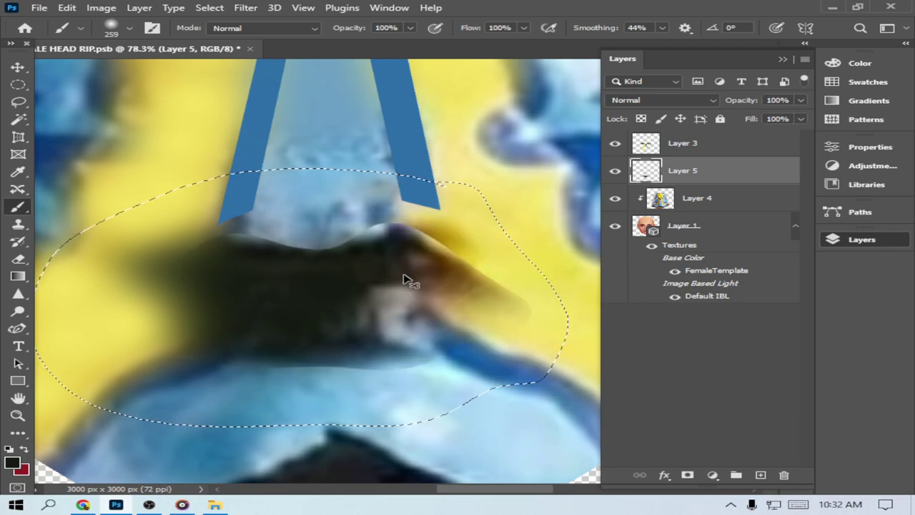
key("ctrl+z")
key("ctrl+z")
key("ctrl+z")
key("ctrl+z")
key("ctrl+z")
key("ctrl+z")
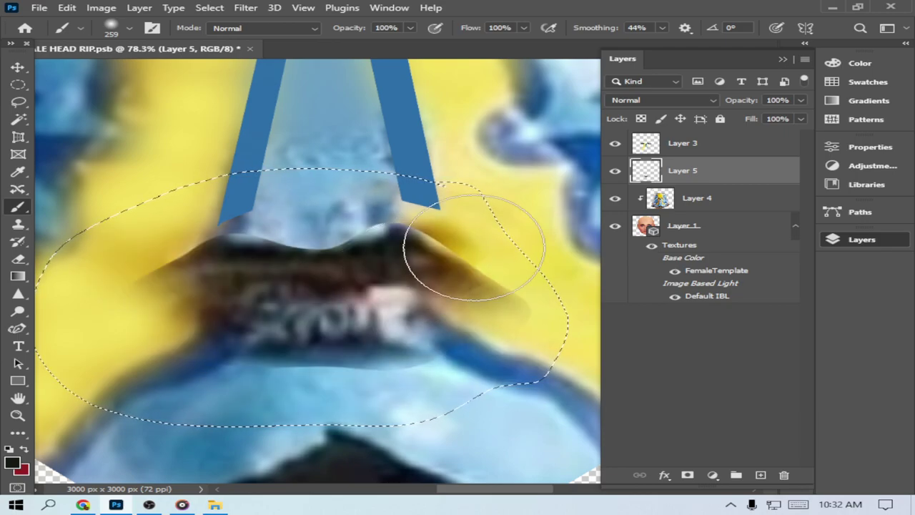
left_click(210, 7)
left_click(224, 34)
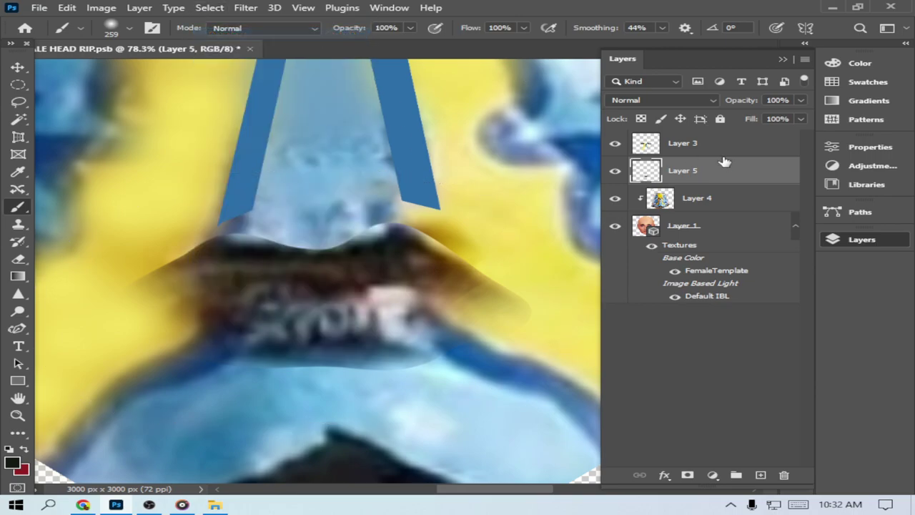
Clip Layer 5 to the layer below and add a new empty Layer 6
right_click(759, 182)
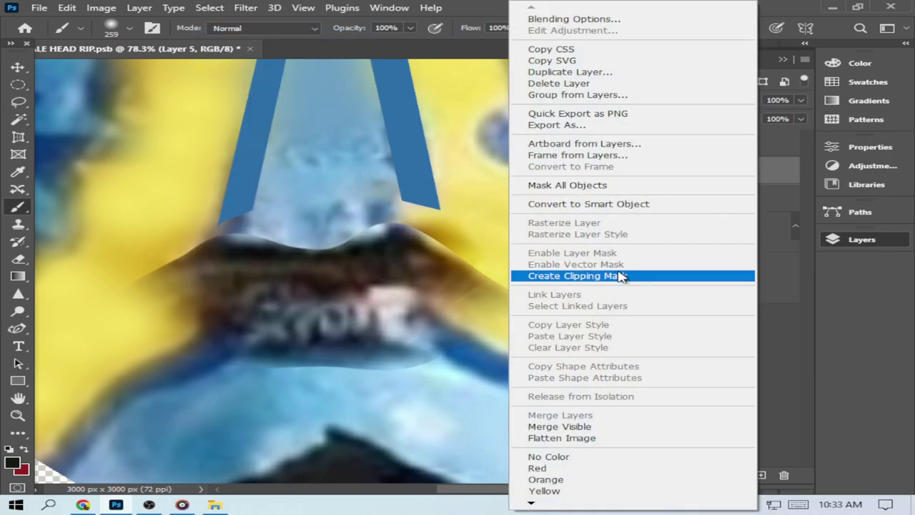
left_click(619, 278)
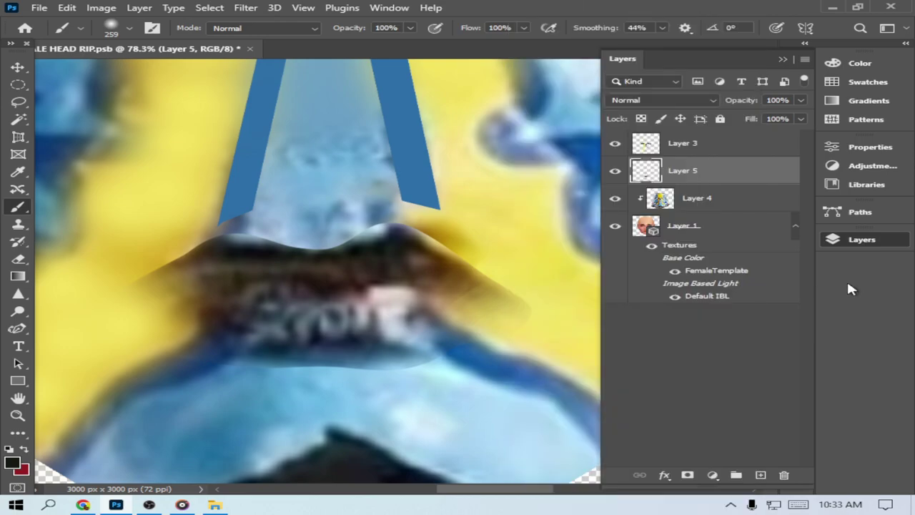
left_click(760, 474)
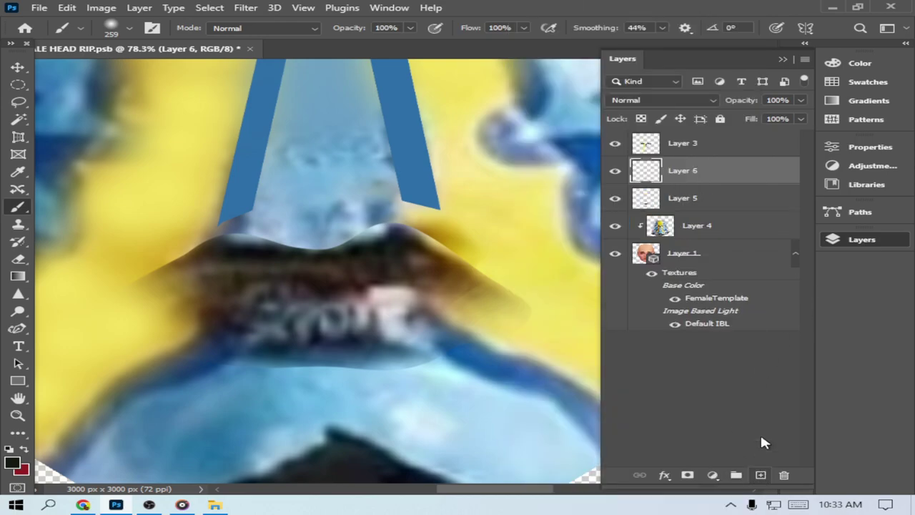
Clip Layer 6 to Layer 5 and brush the lips dark on it
right_click(716, 181)
left_click(534, 275)
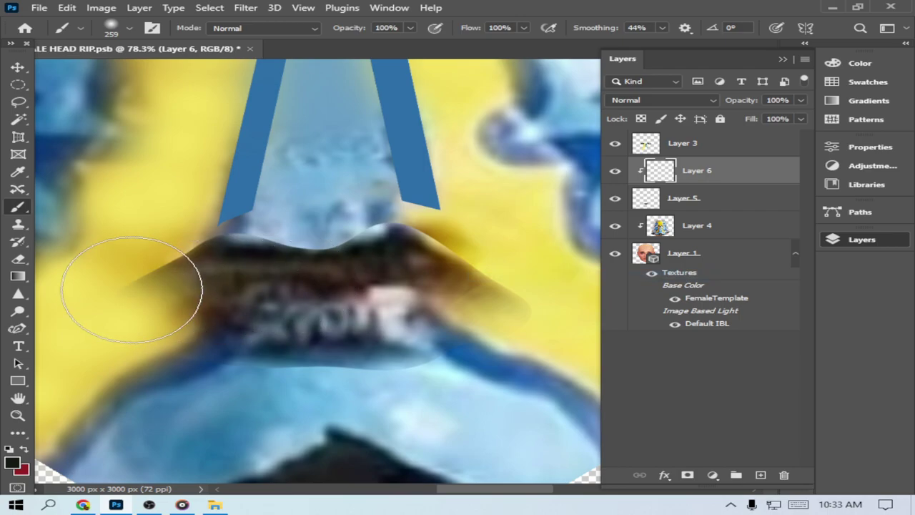
mouse_move(159, 285)
left_mouse_down()
mouse_move(346, 335)
mouse_move(325, 327)
left_mouse_up()
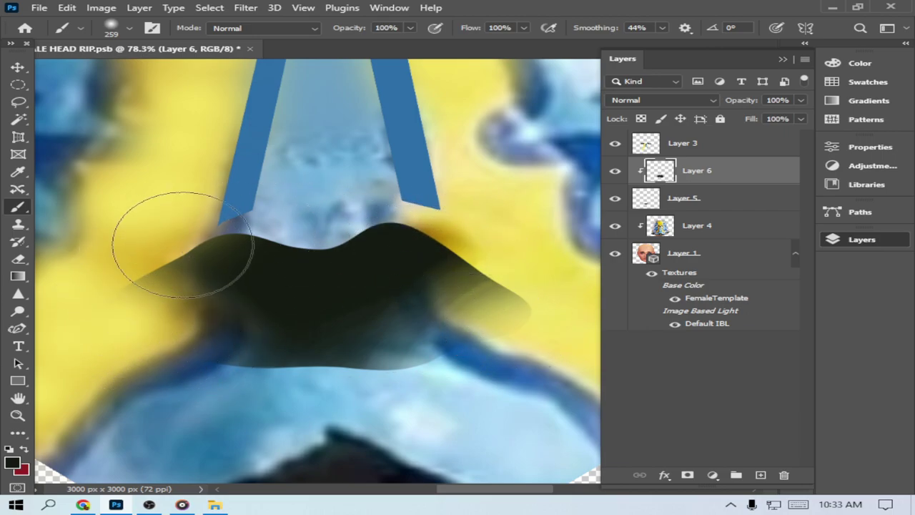
scroll(378, 256, "down", 3)
scroll(378, 256, "down", 3)
scroll(392, 261, "down", 1)
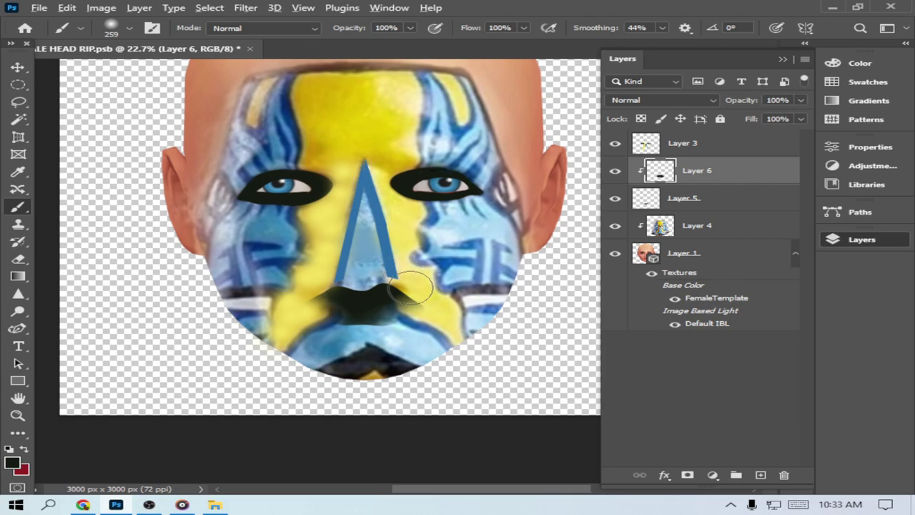
scroll(407, 275, "up", 1)
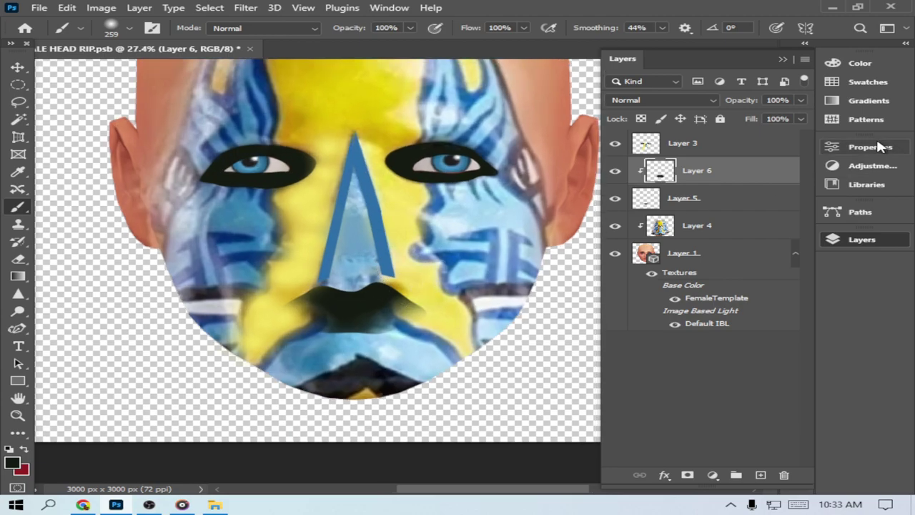
Select Layers 5 and 6 together and merge them into one layer
right_click(754, 200)
left_click(786, 195)
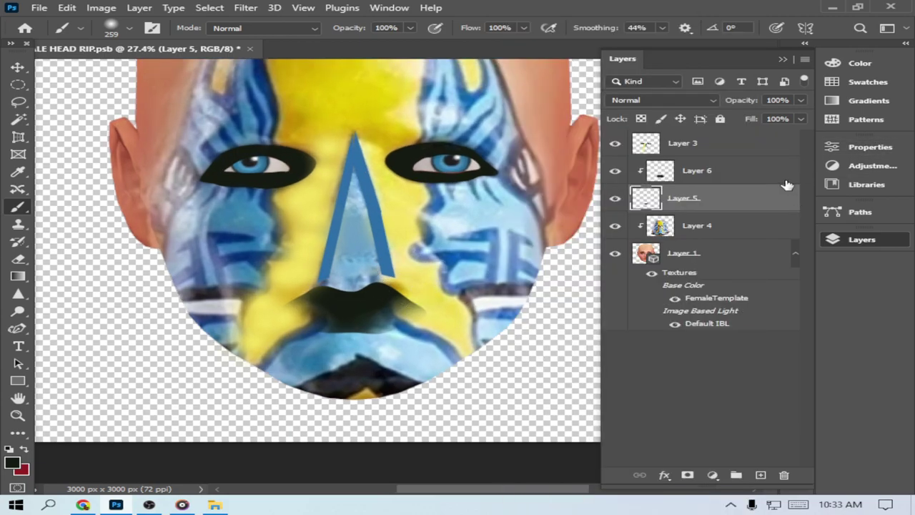
left_click(775, 177, "ctrl")
right_click(769, 202)
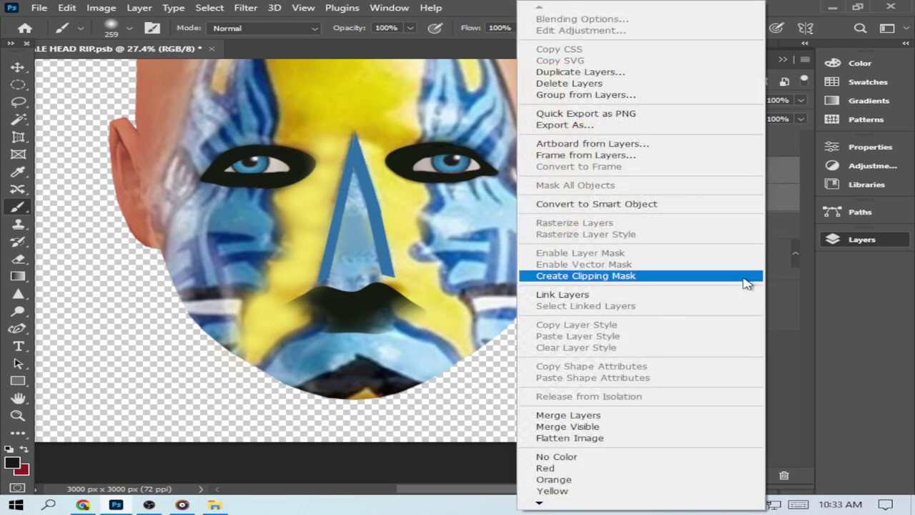
left_click(605, 416)
Drag Layer 3 below Layer 6, then reselect Layer 6 alone
left_click_drag(730, 151, 722, 187)
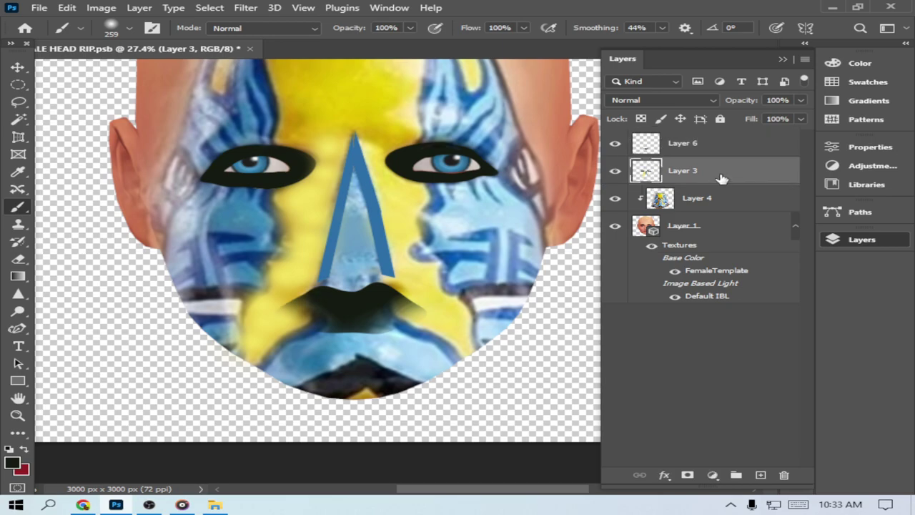
mouse_move(722, 178)
left_mouse_down()
mouse_move(735, 136)
mouse_move(736, 175)
left_mouse_up()
right_click(739, 180)
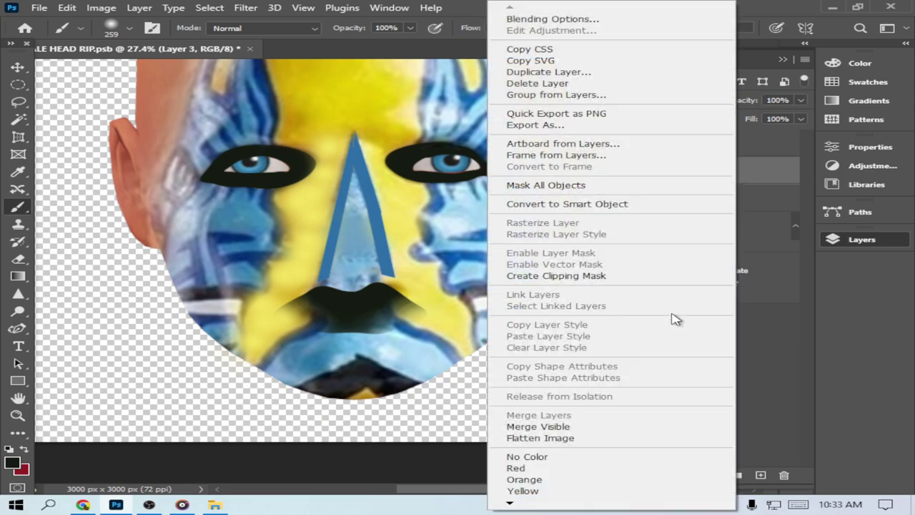
left_click(886, 350)
left_click(730, 200, "shift")
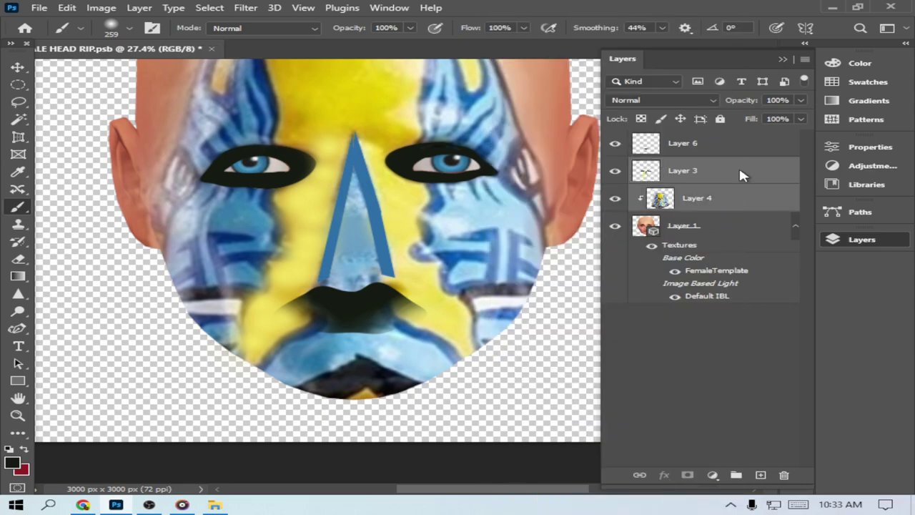
right_click(741, 175)
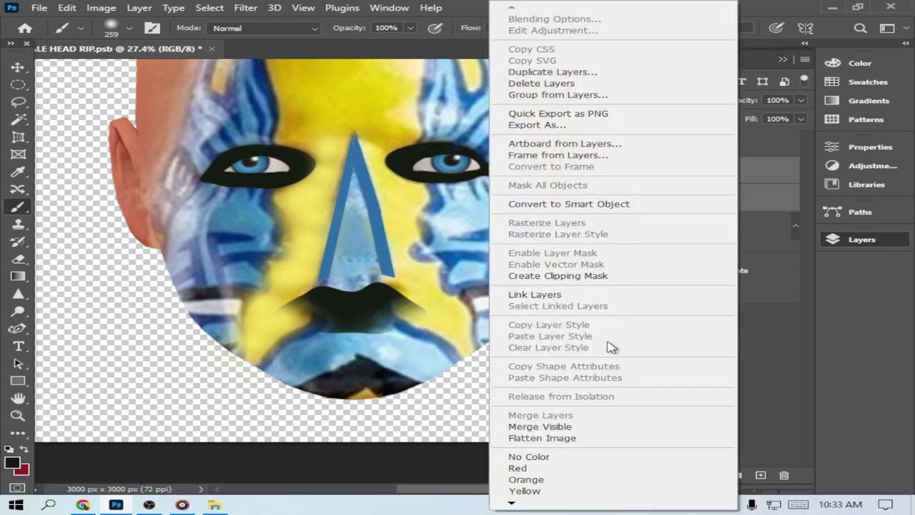
left_click(861, 348)
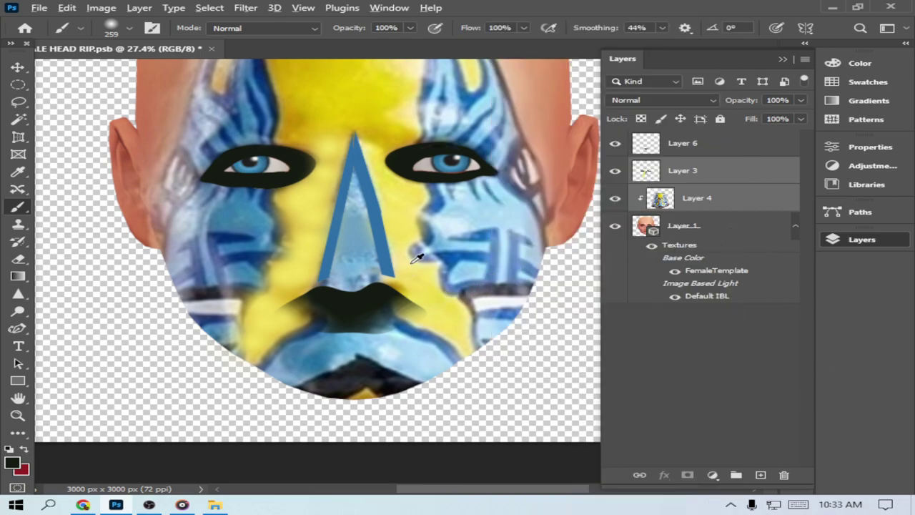
scroll(418, 258, "up", 1)
scroll(418, 257, "up", 1)
left_click(764, 146)
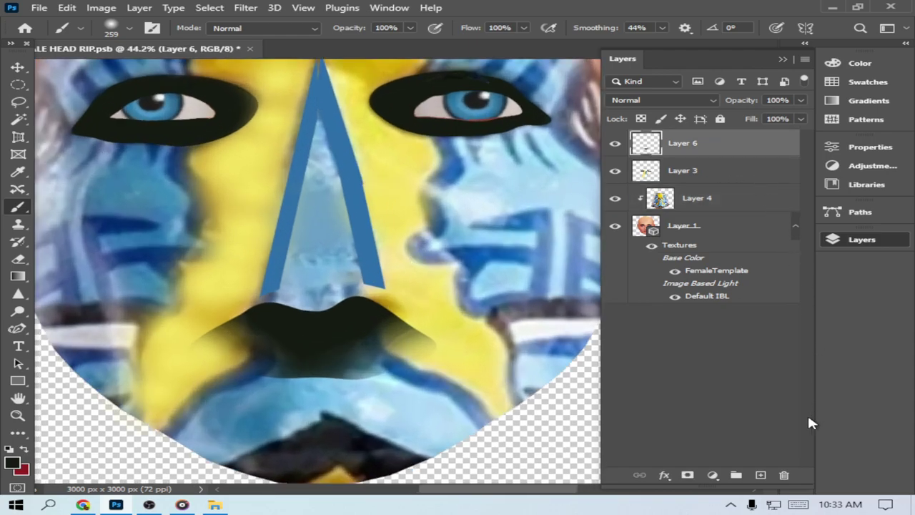
Add a new Layer 7 below Layer 6 and toggle Layer 6 to compare
left_click(761, 474)
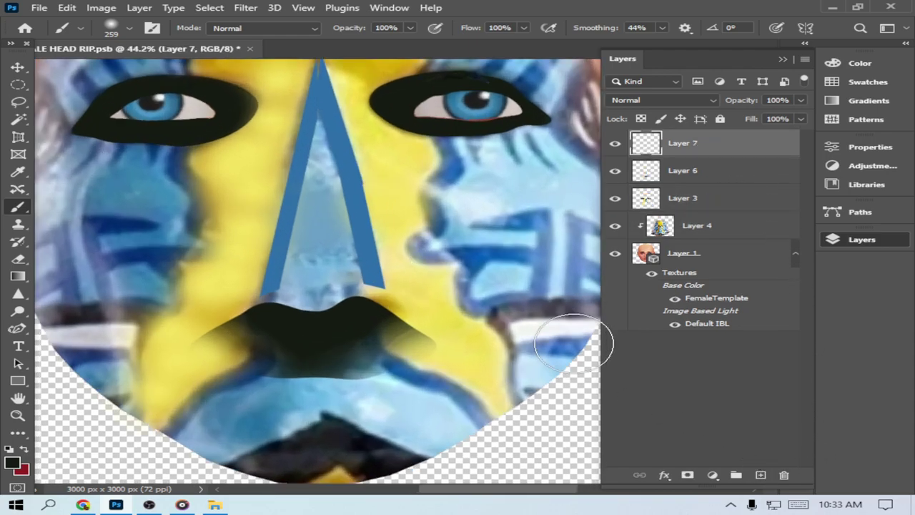
mouse_move(725, 147)
left_mouse_down()
mouse_move(738, 198)
mouse_move(743, 185)
left_mouse_up()
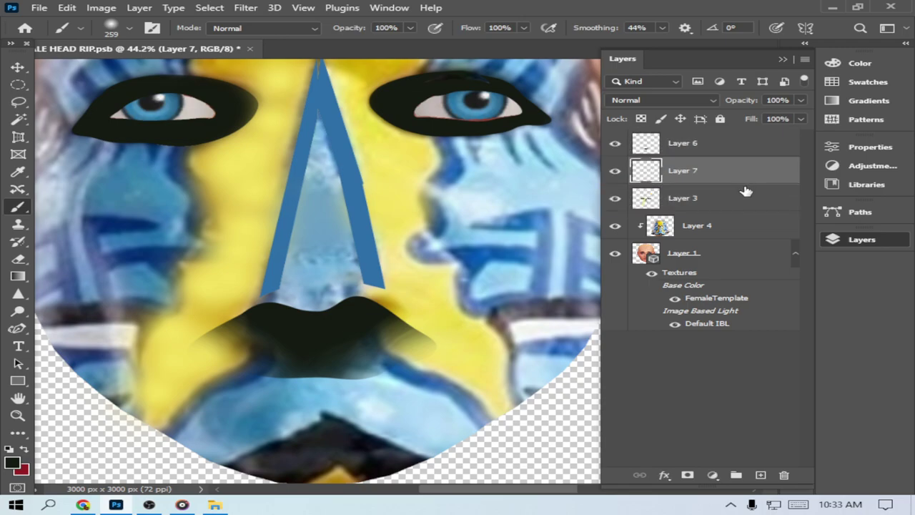
scroll(459, 255, "up", 2)
scroll(388, 276, "up", 2)
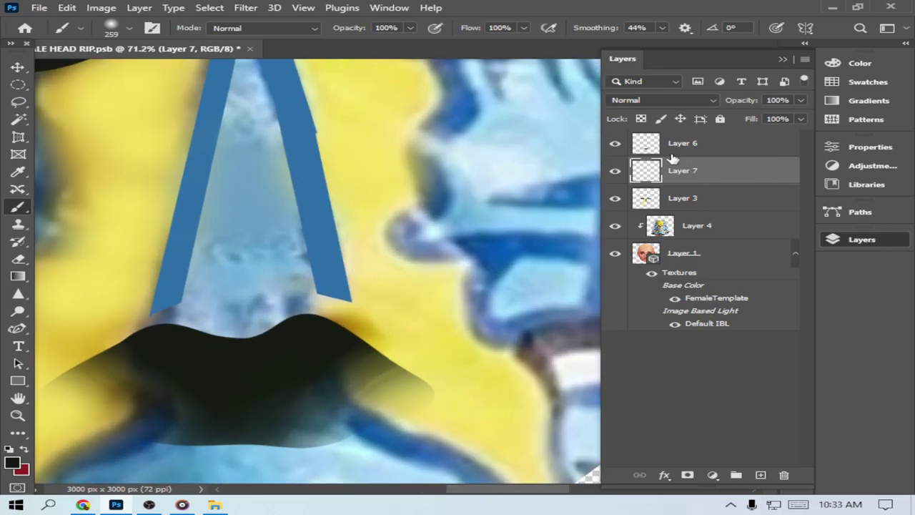
left_click(614, 143)
scroll(326, 224, "down", 2)
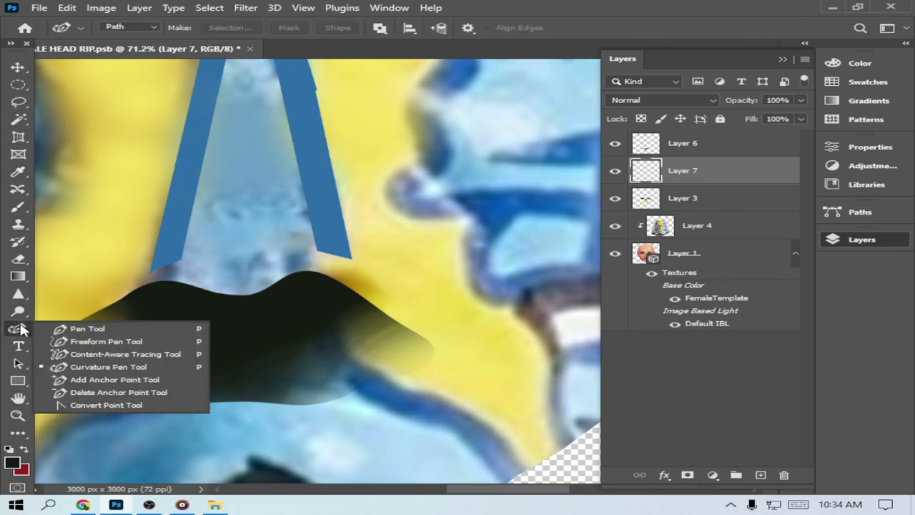
Trace a Pen path from the right nose stripe into the nose and make an unfeathered selection
left_click_drag(20, 328, 71, 328)
scroll(265, 286, "up", 2, "alt")
scroll(265, 286, "up", 1, "alt")
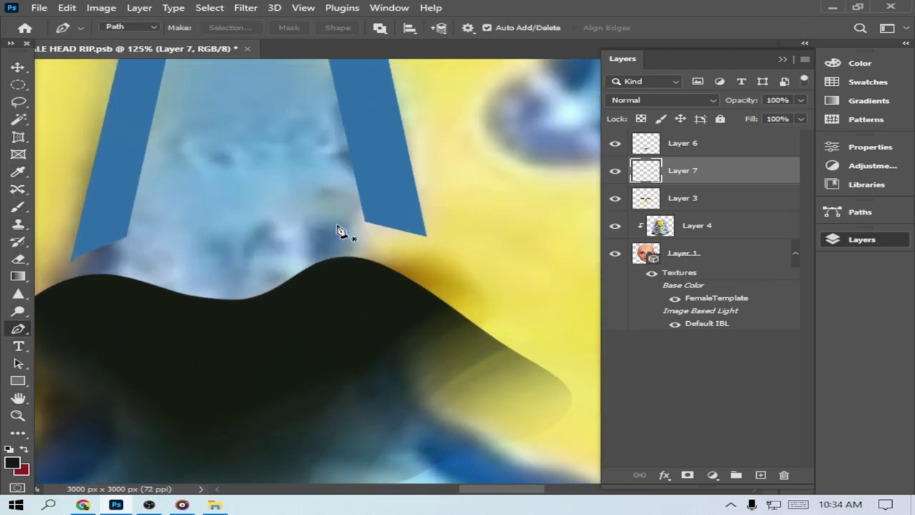
left_click(362, 198)
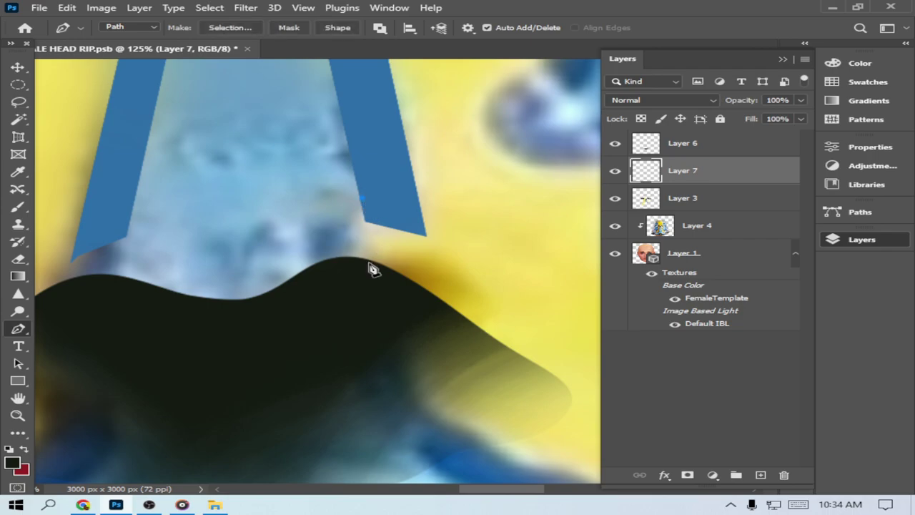
left_click(369, 269)
left_click(434, 315)
left_click(449, 325)
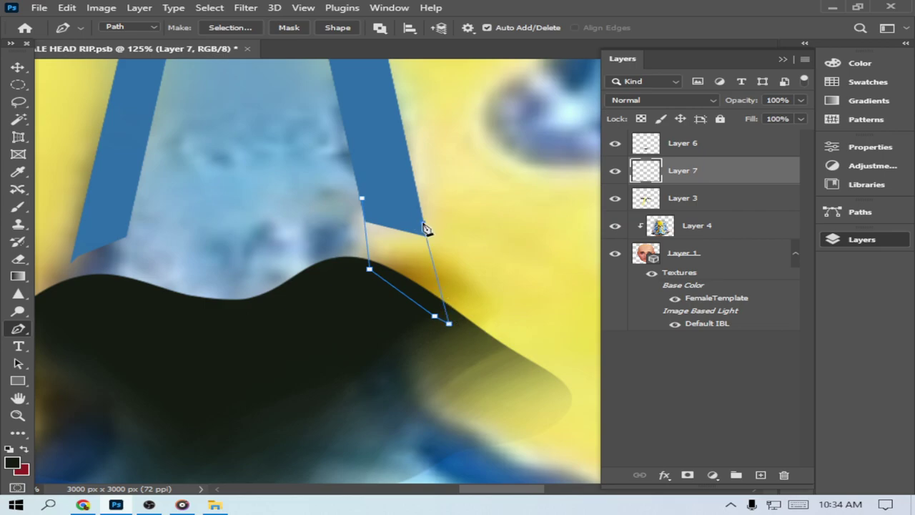
left_click(423, 224)
left_click(385, 157)
right_click(379, 202)
left_click(406, 253)
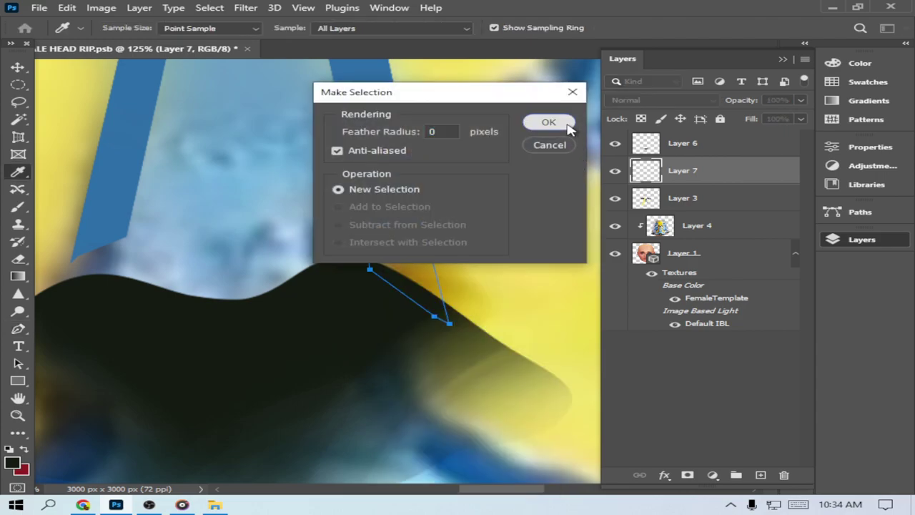
left_click(568, 122)
Sample the stripe's blue and brush it into the selected extension area
left_click(11, 462)
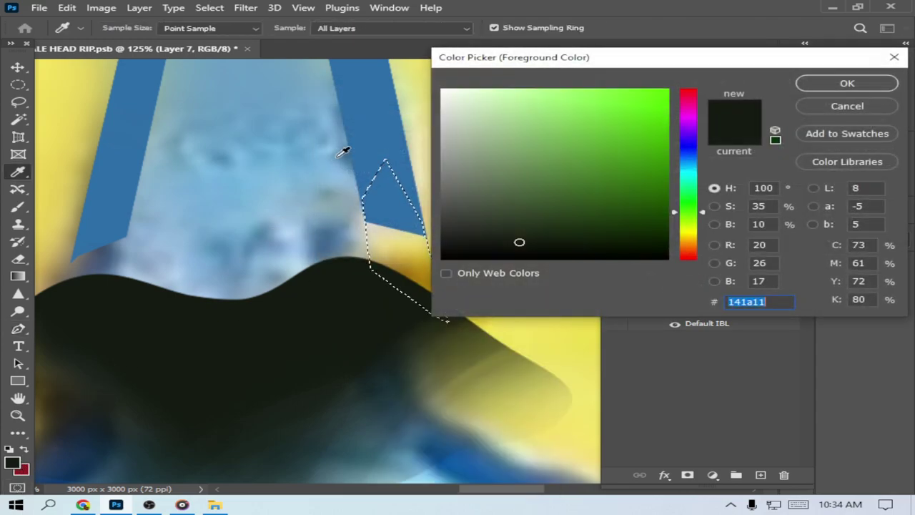
left_click(376, 130)
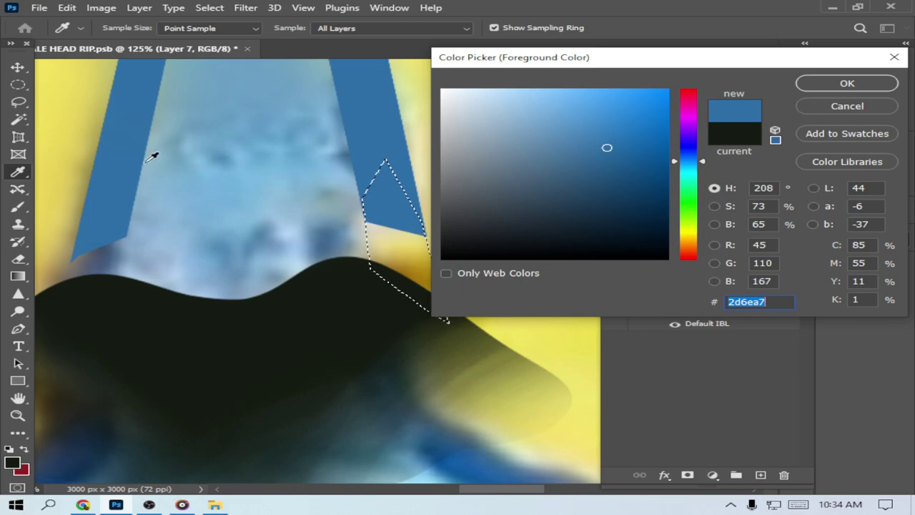
left_click(843, 84)
key("b")
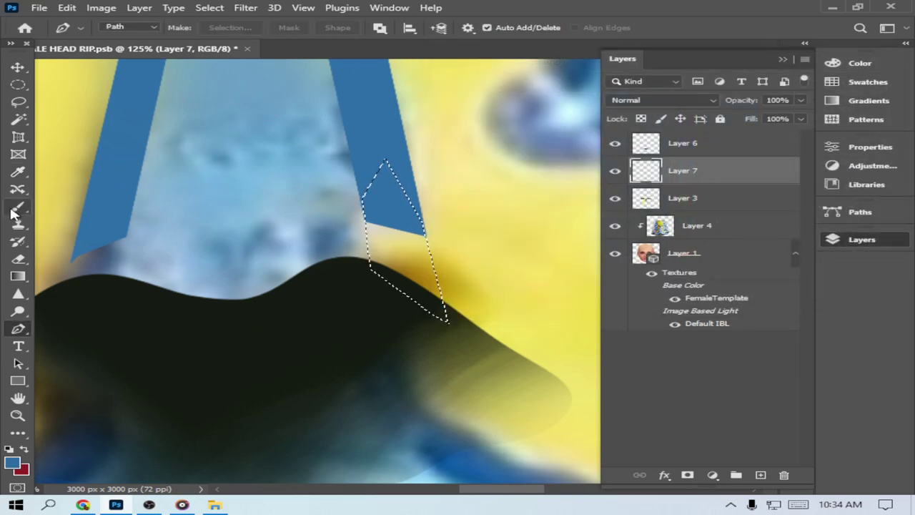
mouse_move(433, 245)
left_mouse_down()
mouse_move(391, 217)
mouse_move(429, 213)
left_mouse_up()
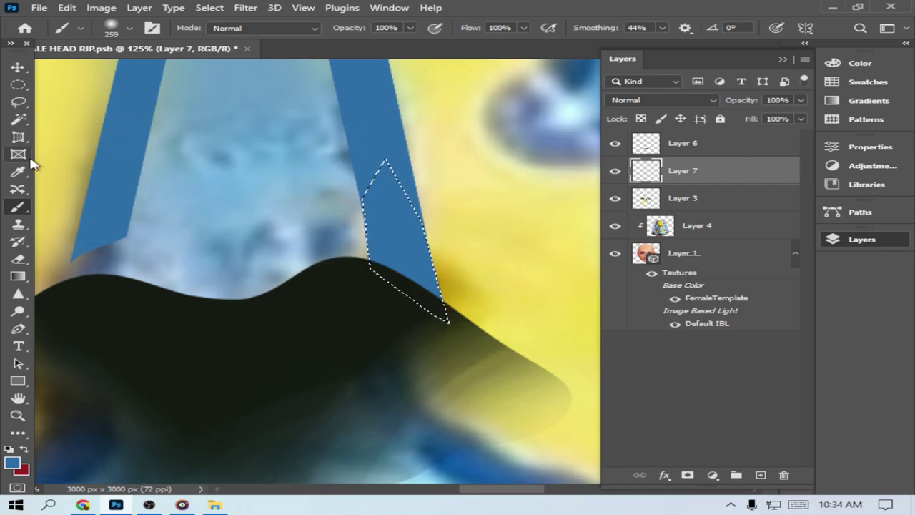
Copy the selected blue piece to a new Layer 8 with Ctrl+J
left_click(209, 7)
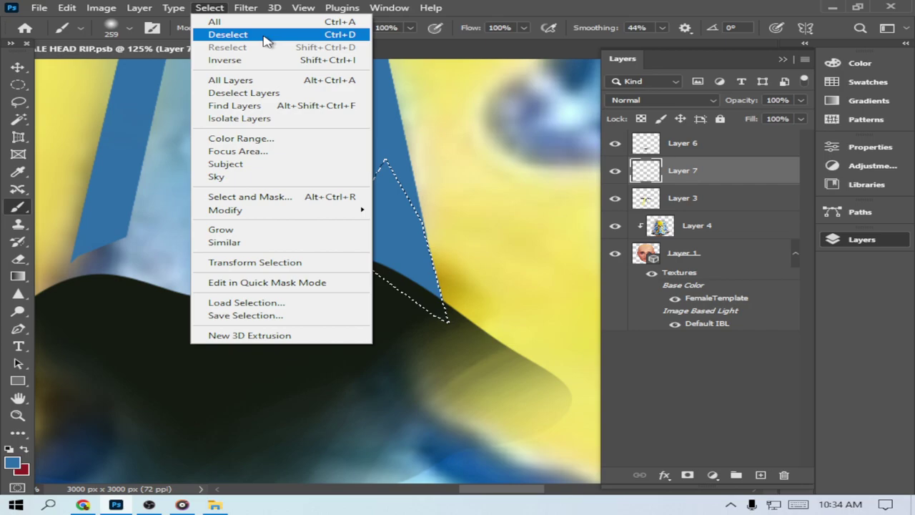
left_click(411, 23)
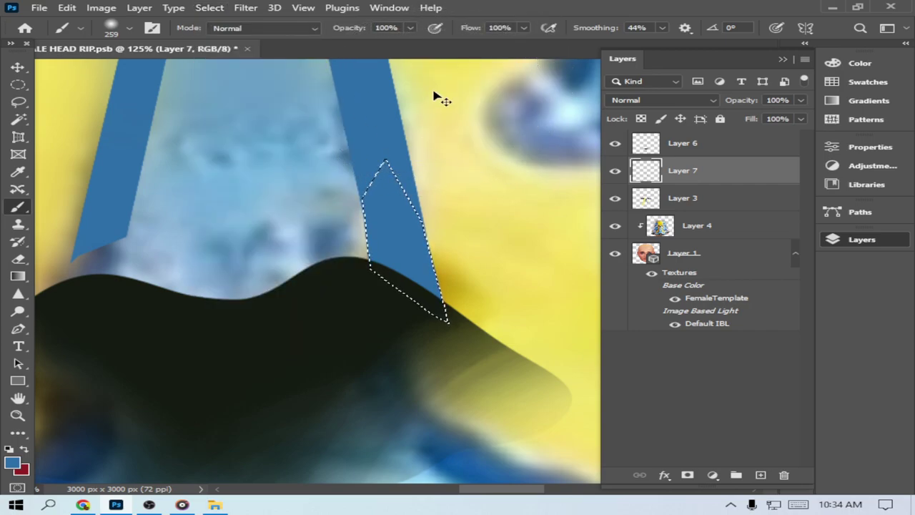
key("ctrl+j")
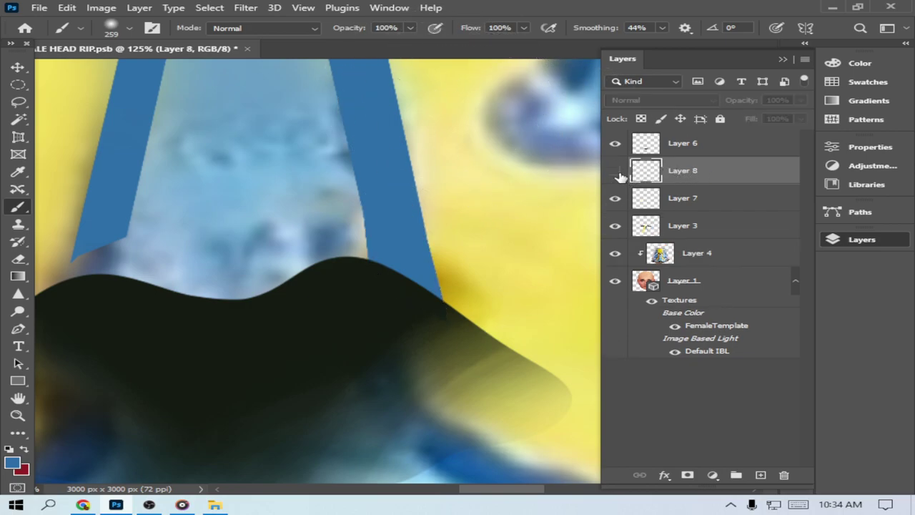
Move Layer 8's blue piece to the left nose stripe and flip it horizontally
left_click(18, 66)
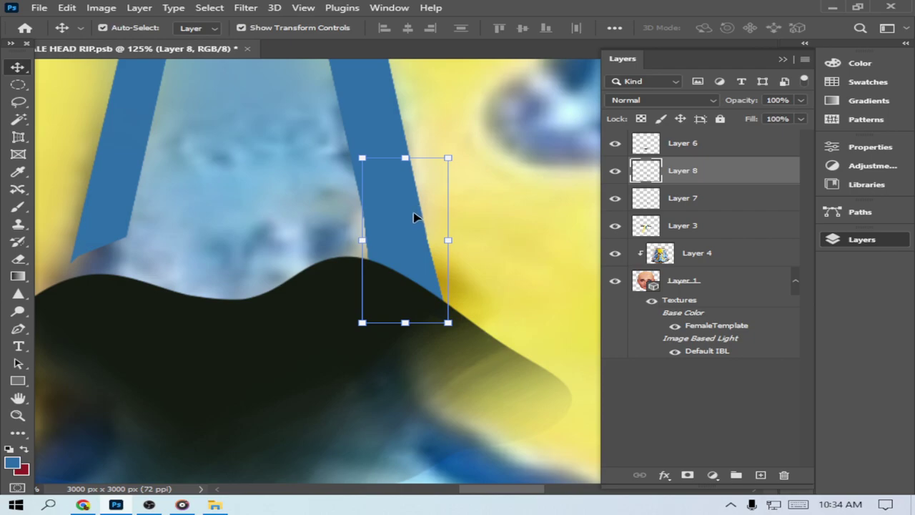
left_click_drag(413, 217, 147, 231)
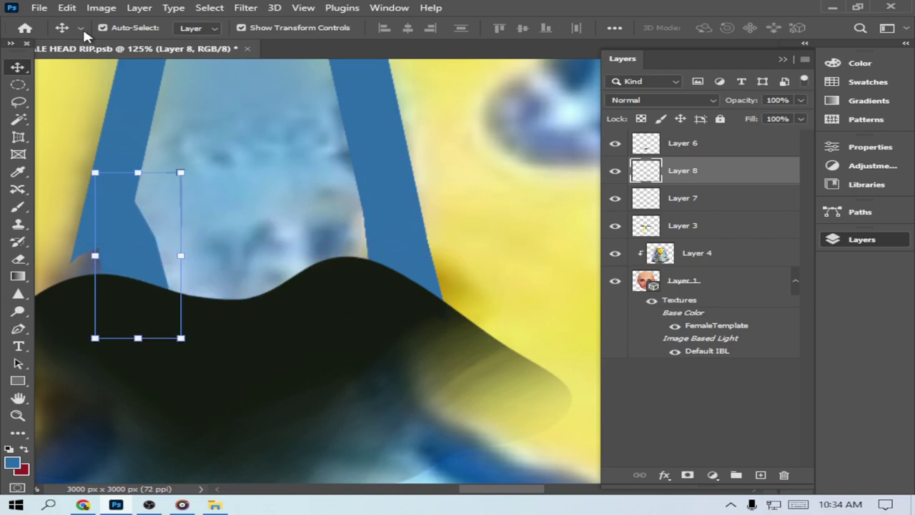
left_click(66, 8)
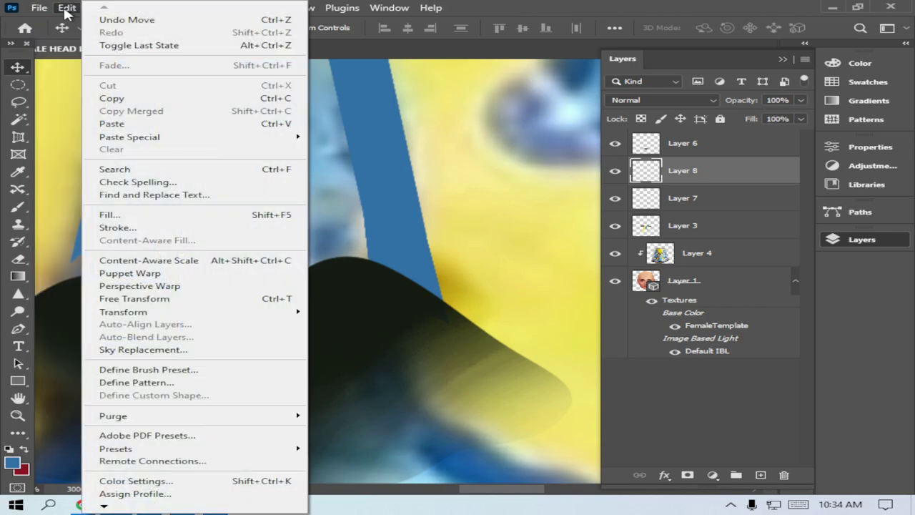
mouse_move(124, 311)
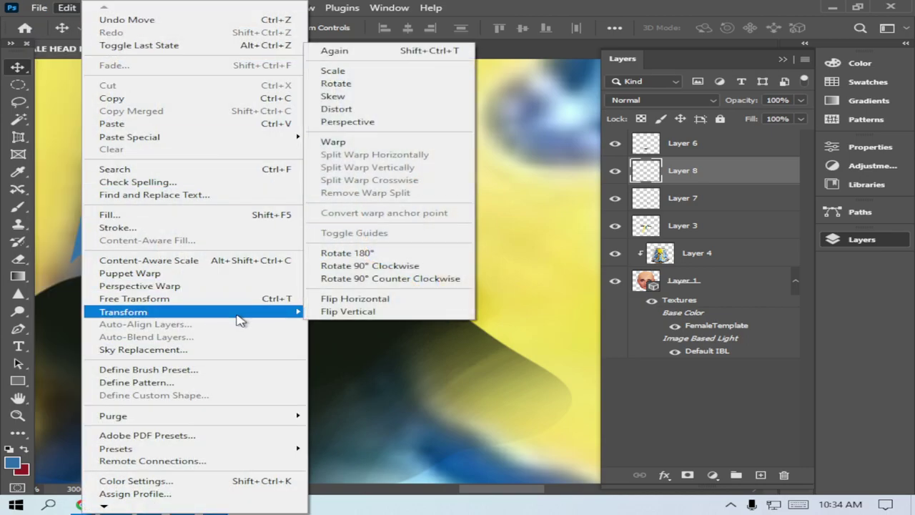
left_click(361, 298)
Nudge the mirrored piece into line with the left stripe, reaching the dark nose
left_click_drag(137, 269, 98, 270)
scroll(329, 161, "down", 5)
scroll(357, 186, "down", 4)
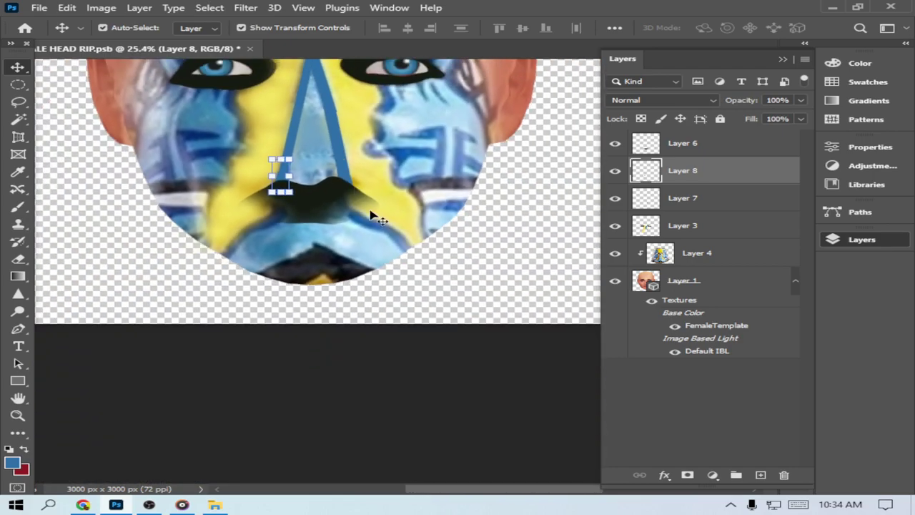
left_click(402, 358)
scroll(364, 285, "up", 2)
scroll(371, 282, "up", 2)
scroll(310, 253, "up", 1)
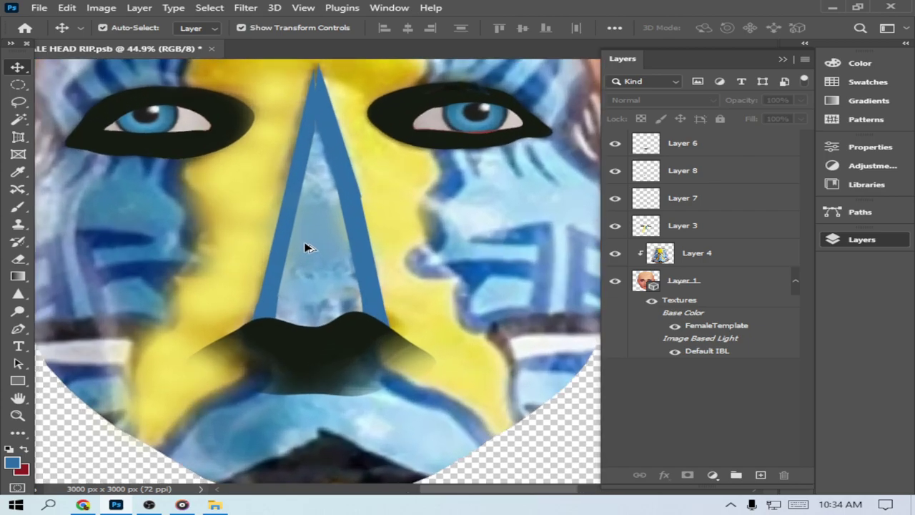
left_click(345, 164)
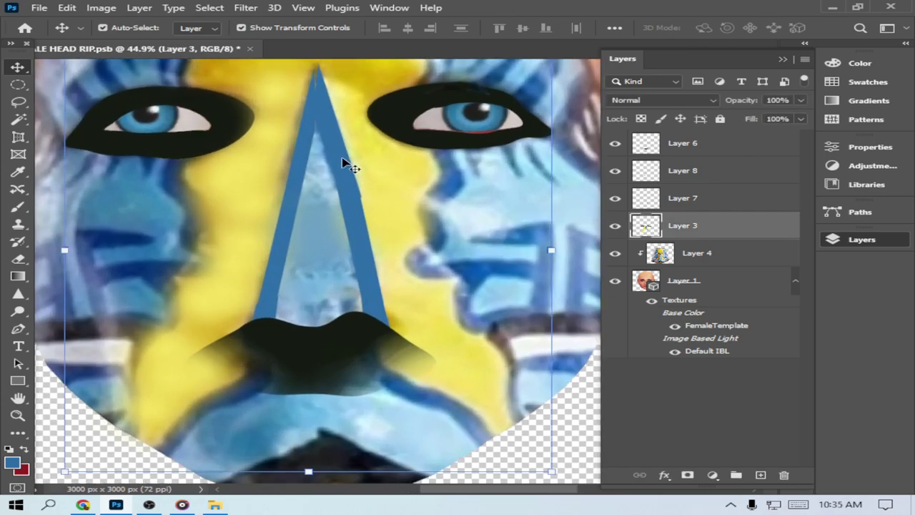
scroll(400, 266, "down", 2)
scroll(429, 322, "down", 3)
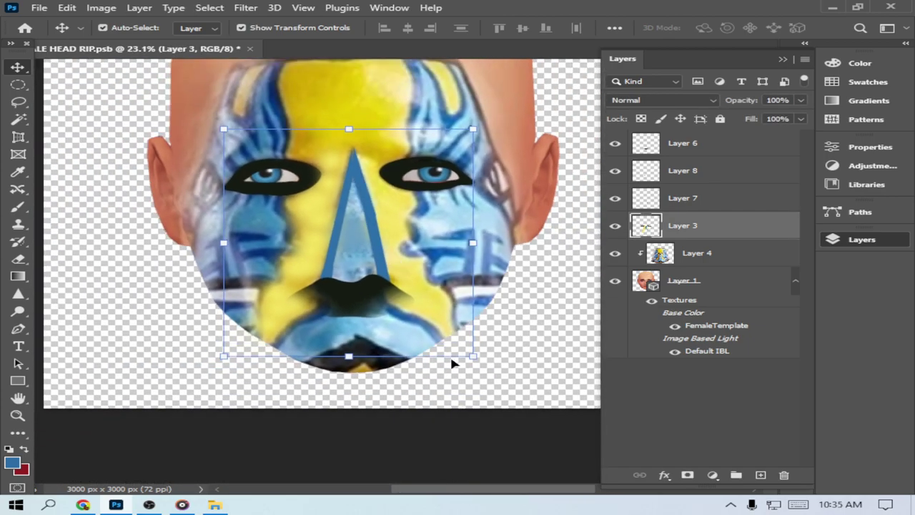
left_click(473, 367)
scroll(474, 367, "up", 1)
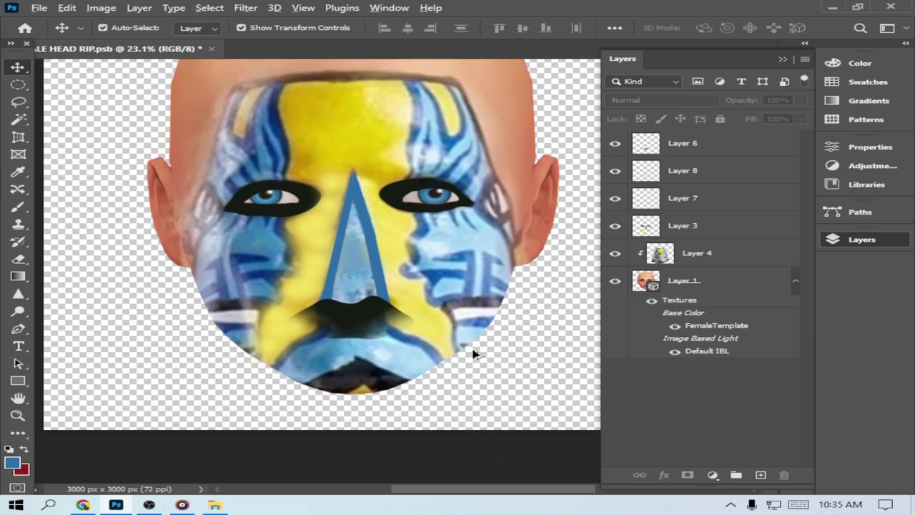
scroll(472, 357, "up", 1)
scroll(472, 350, "up", 1)
scroll(472, 346, "up", 1)
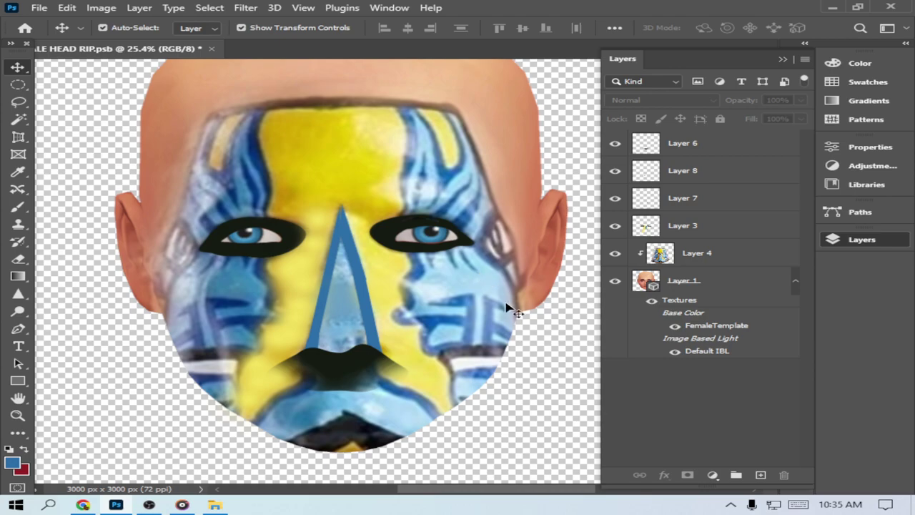
scroll(501, 309, "down", 1)
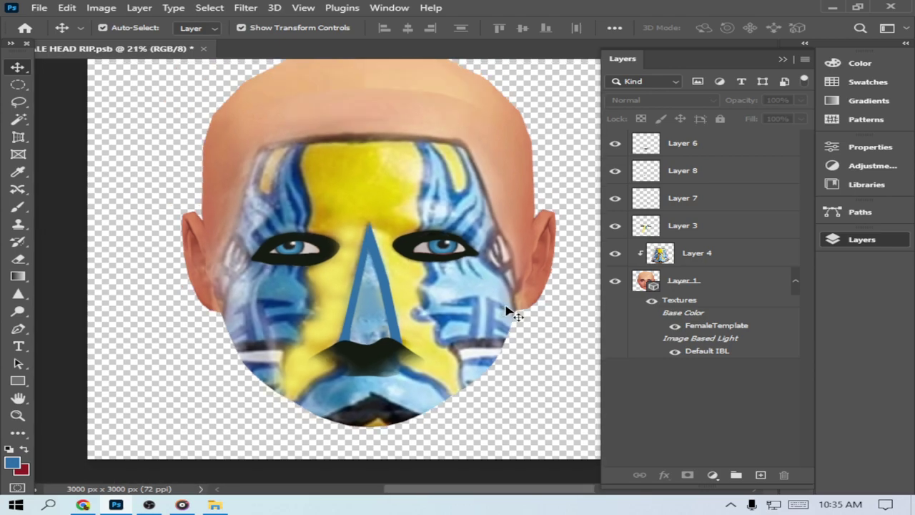
scroll(507, 312, "up", 1)
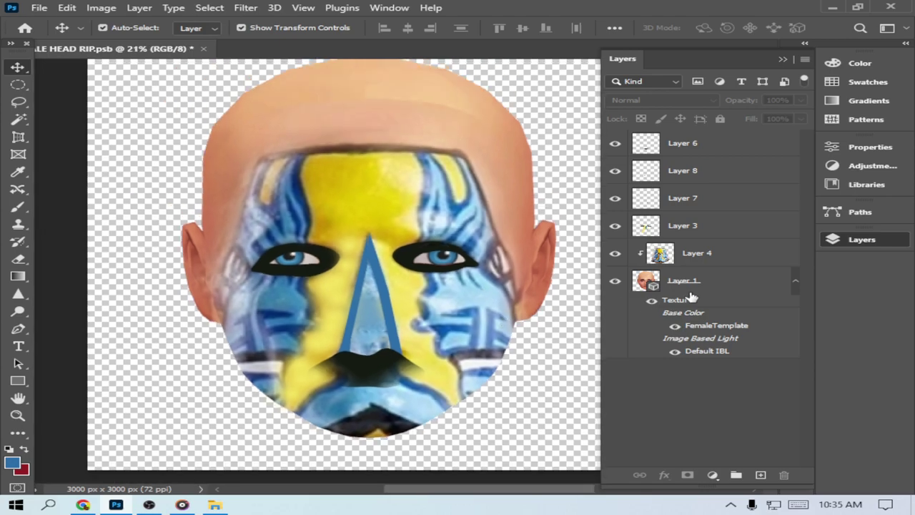
left_click(618, 256)
left_click(619, 258)
scroll(468, 300, "down", 1)
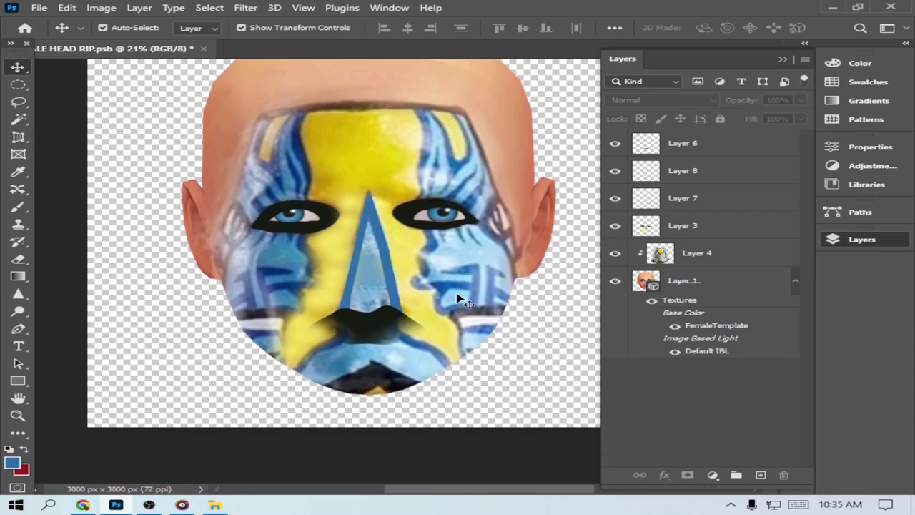
scroll(465, 298, "down", 1)
scroll(500, 281, "up", 1)
scroll(465, 280, "up", 1)
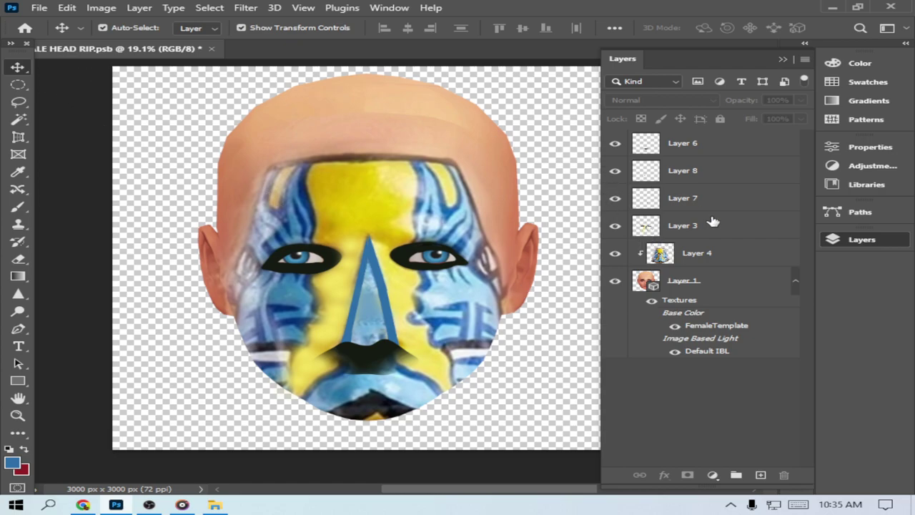
left_click(723, 146)
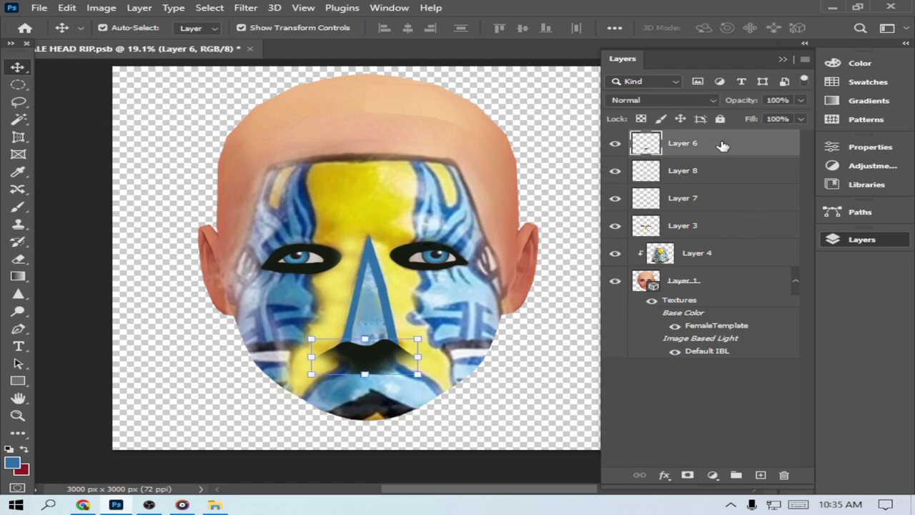
left_click(737, 266)
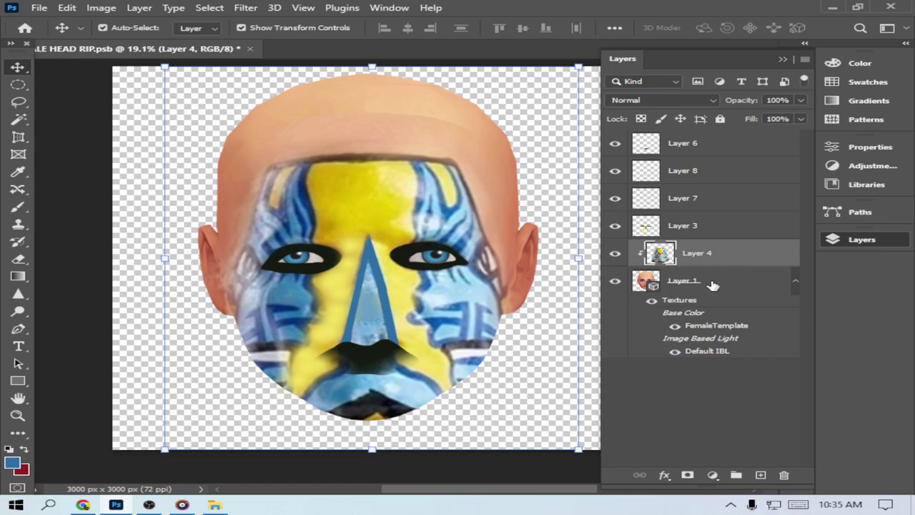
left_click(718, 289)
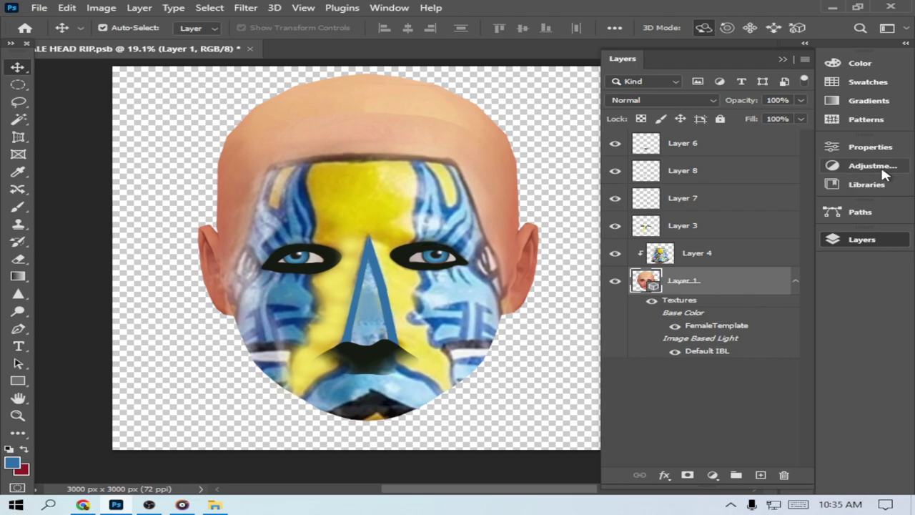
From the 3D panel, open material Tex_0007_0.dds's Base Color texture (FemaleTemplate.psb) for editing
left_click(866, 148)
left_click(867, 149)
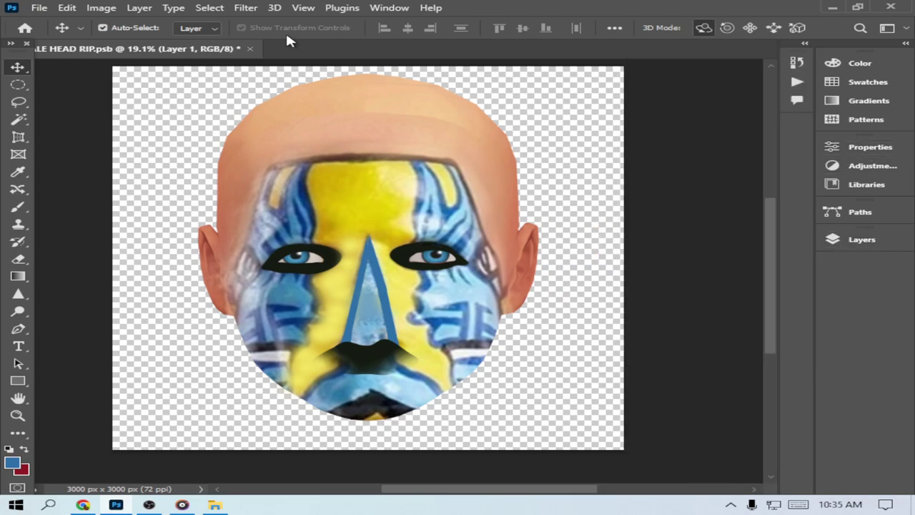
left_click(854, 240)
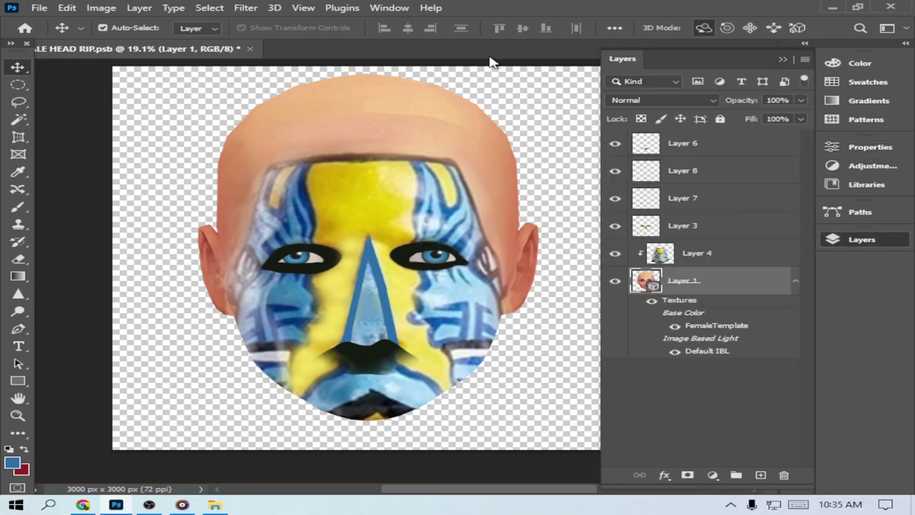
left_click(394, 8)
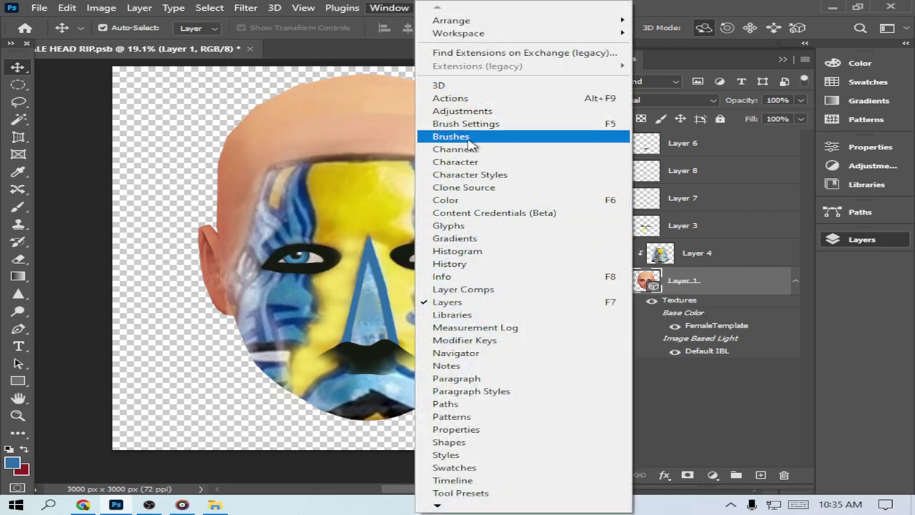
left_click(465, 85)
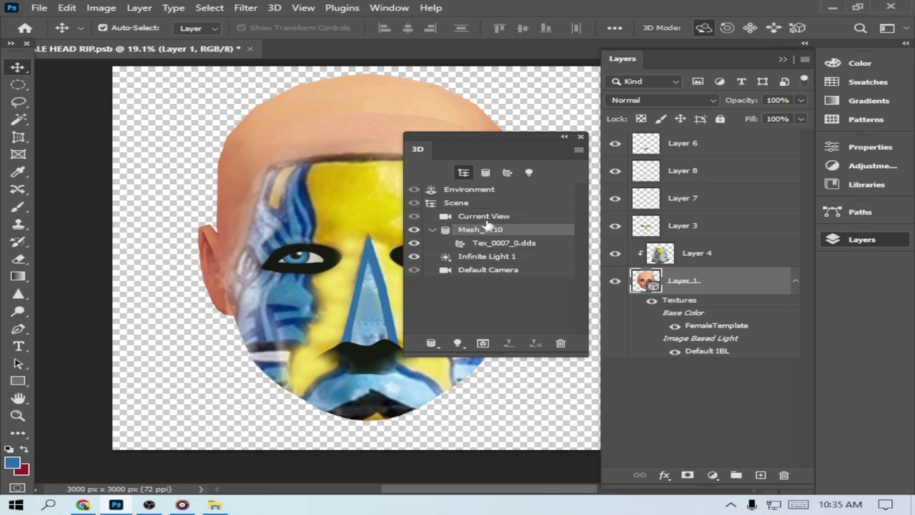
left_click(506, 179)
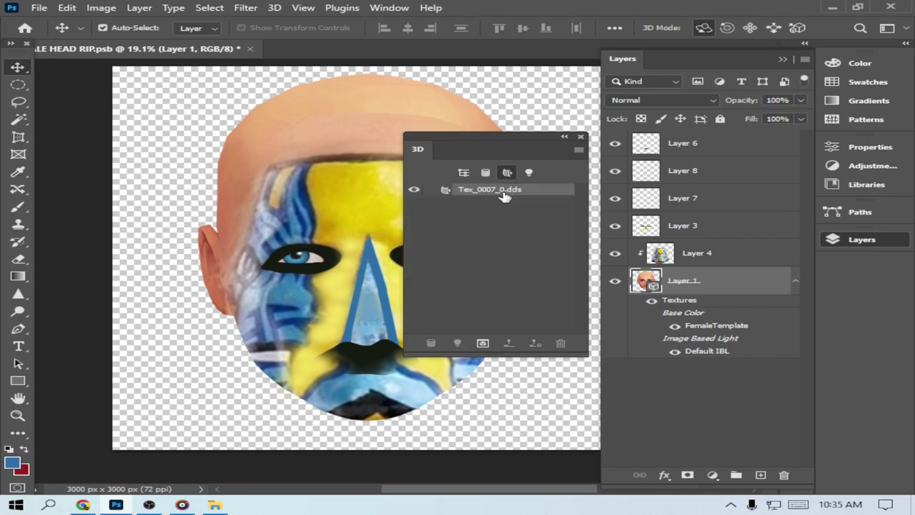
double_click(543, 197)
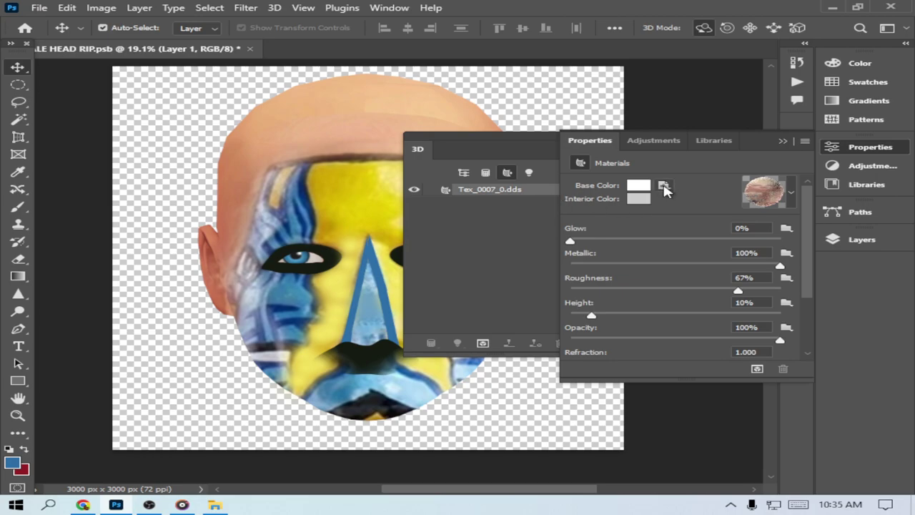
left_click(664, 186)
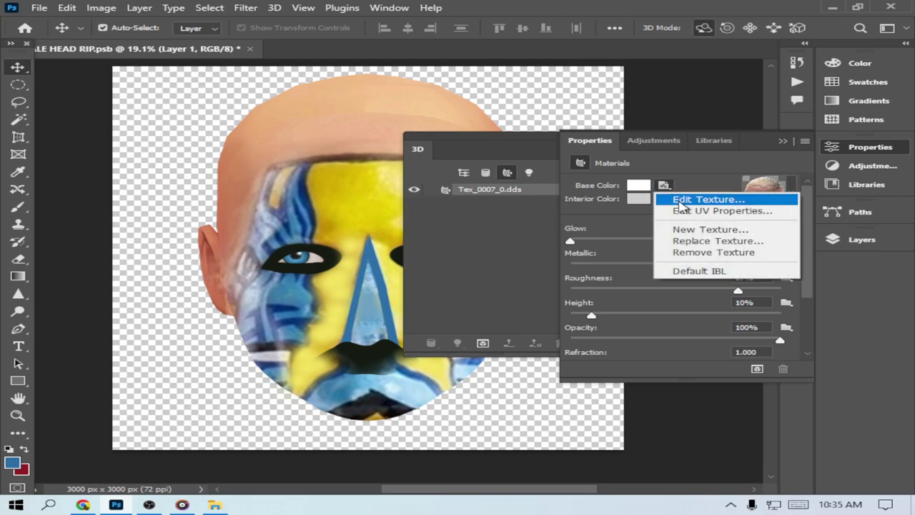
left_click(708, 199)
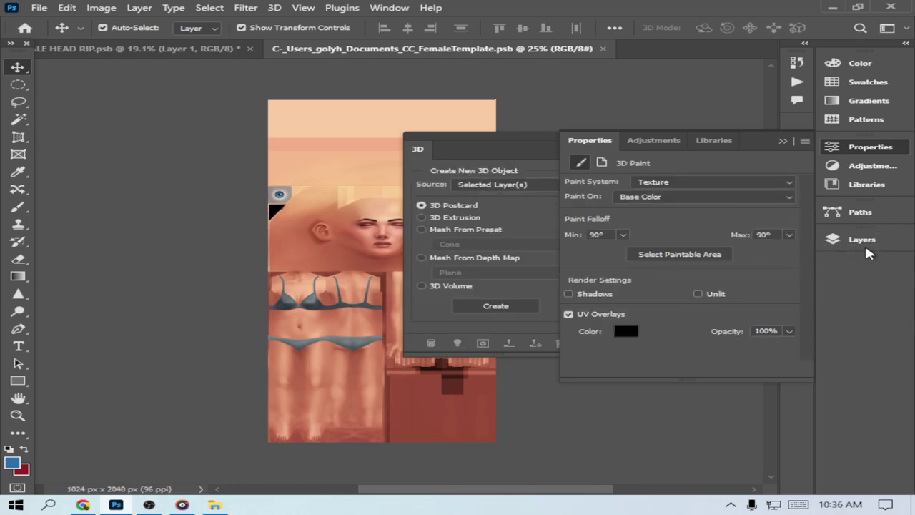
Add an empty Layer 1 to the FemaleTemplate texture, then switch back to HEAD RIP.psb
left_click(863, 240)
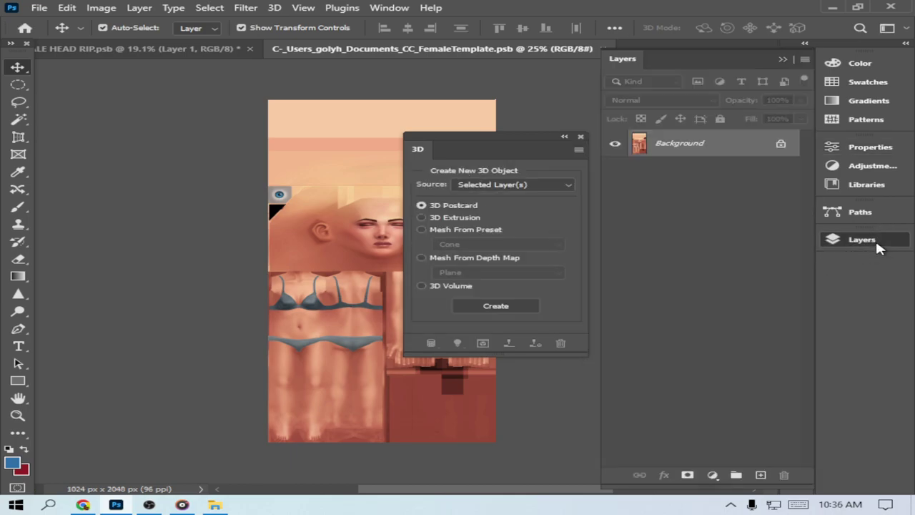
left_click(760, 474)
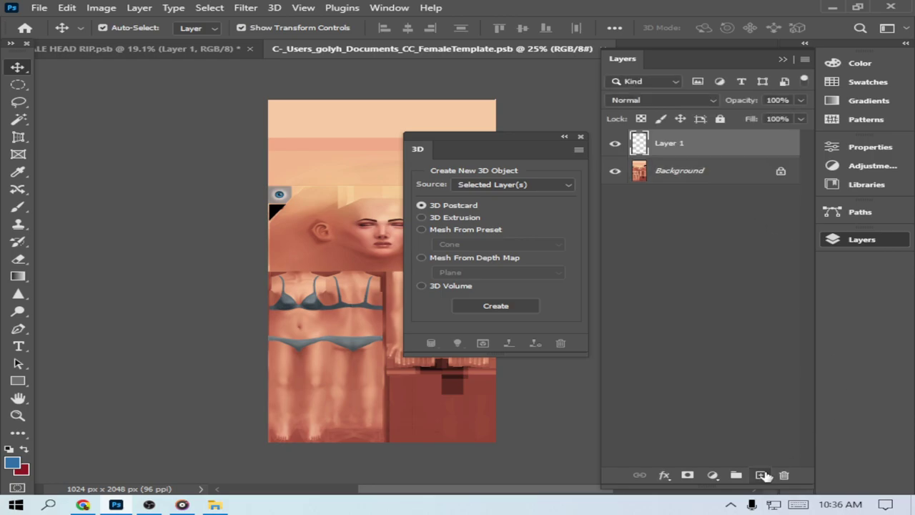
left_click(200, 48)
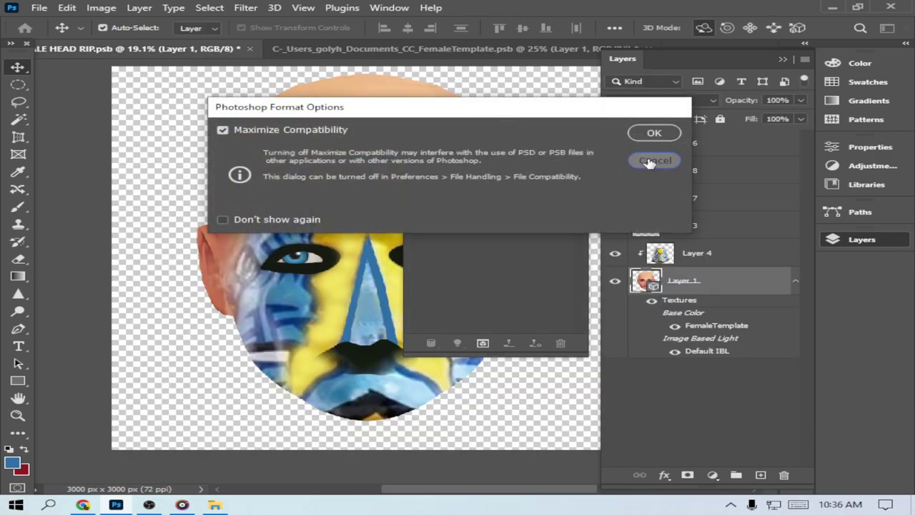
left_click(650, 161)
Close the 3D panel and merge Layer 4 down into the head layer
left_click(580, 136)
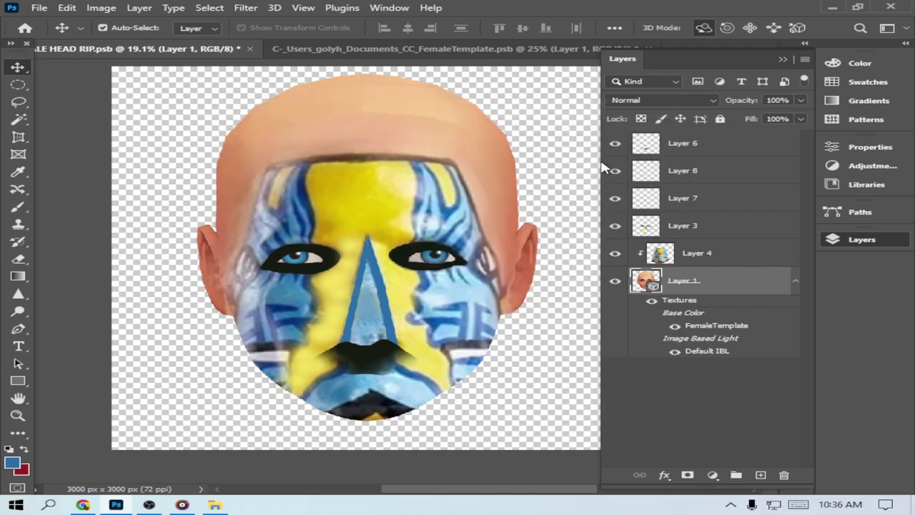
left_click(713, 255)
right_click(725, 261)
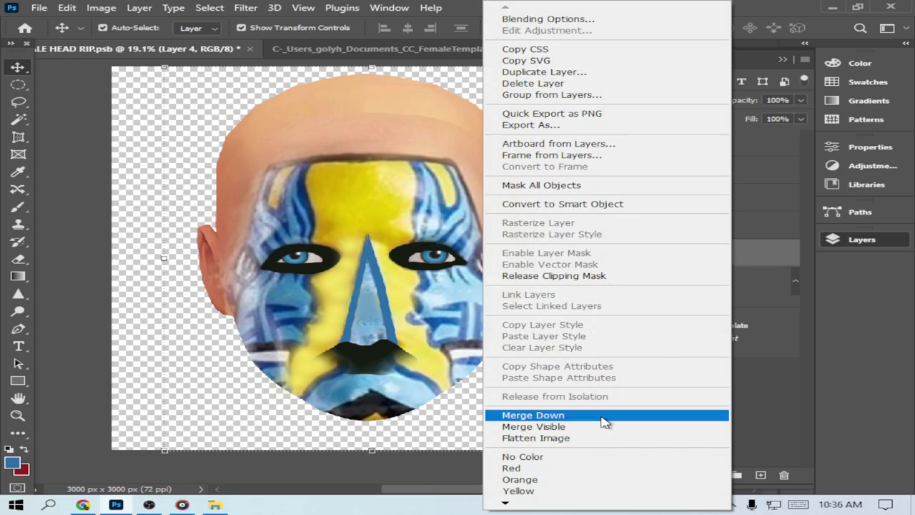
left_click(603, 420)
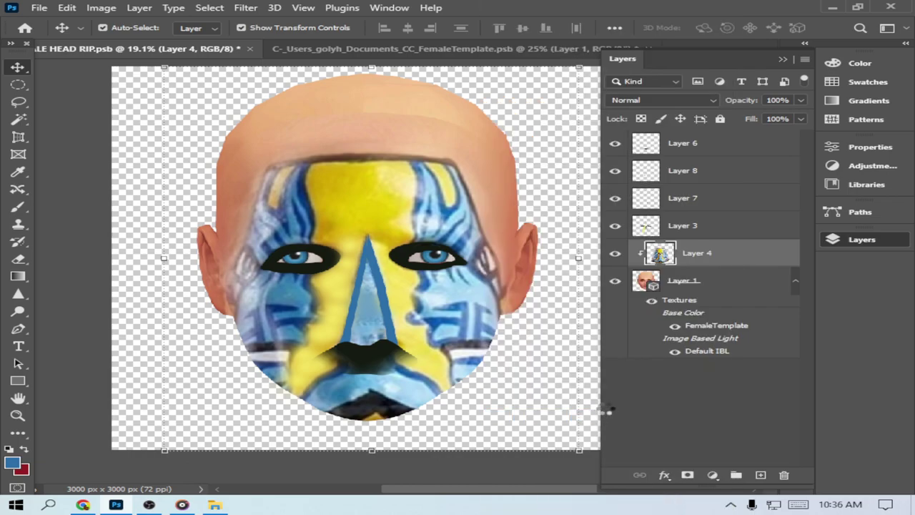
Merge Layers 6, 8, 7 and 3 together, then merge them down into Layer 1
left_click(744, 146)
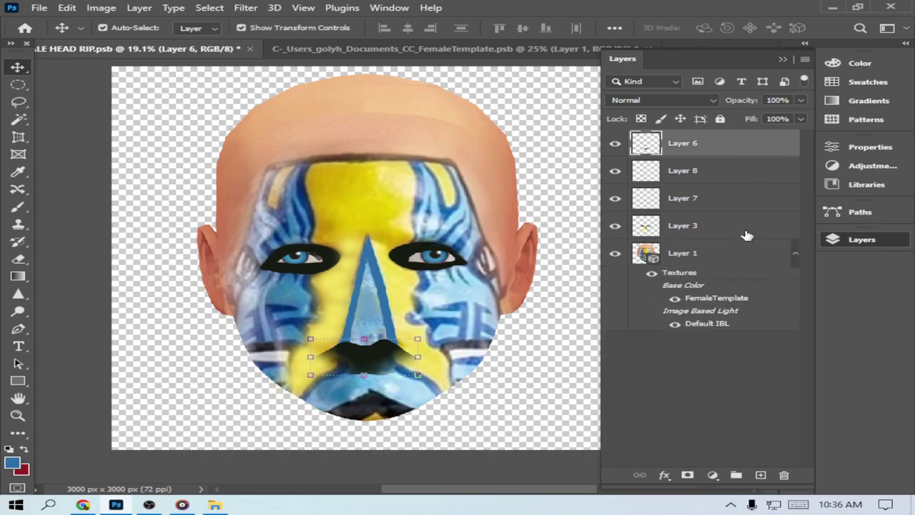
left_click(746, 233, "shift")
right_click(744, 226)
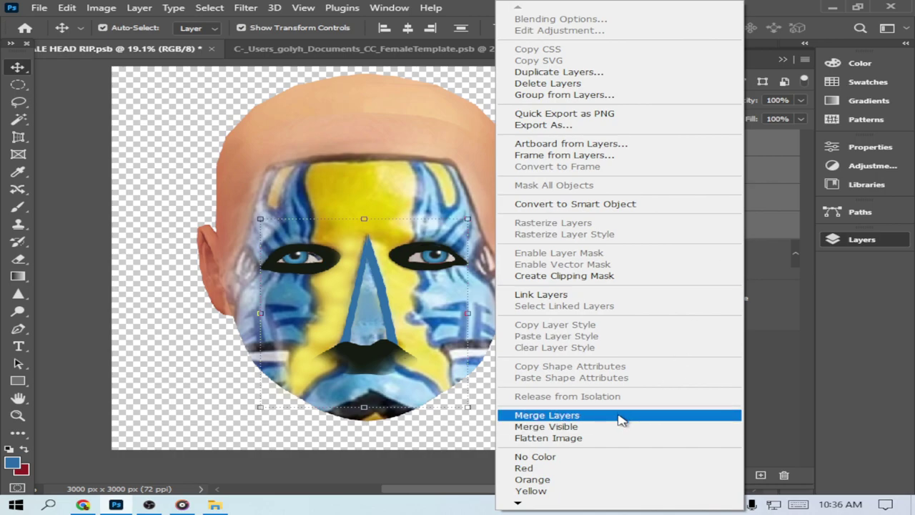
left_click(619, 415)
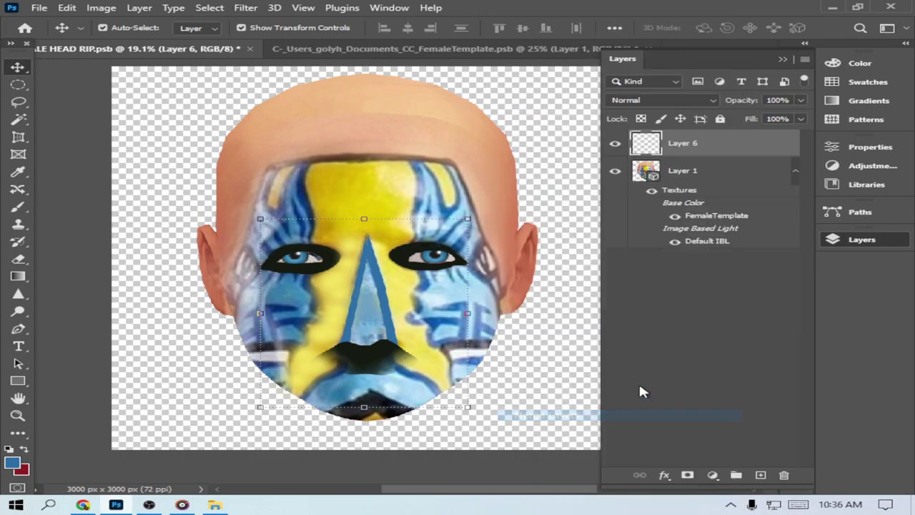
right_click(744, 152)
left_click(572, 416)
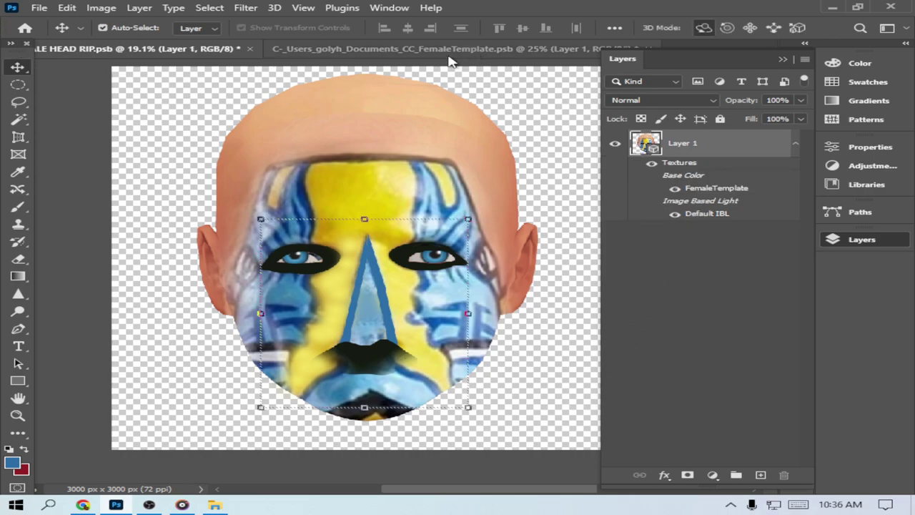
Switch to the FemaleTemplate texture document and zoom in to inspect the face
left_click(473, 54)
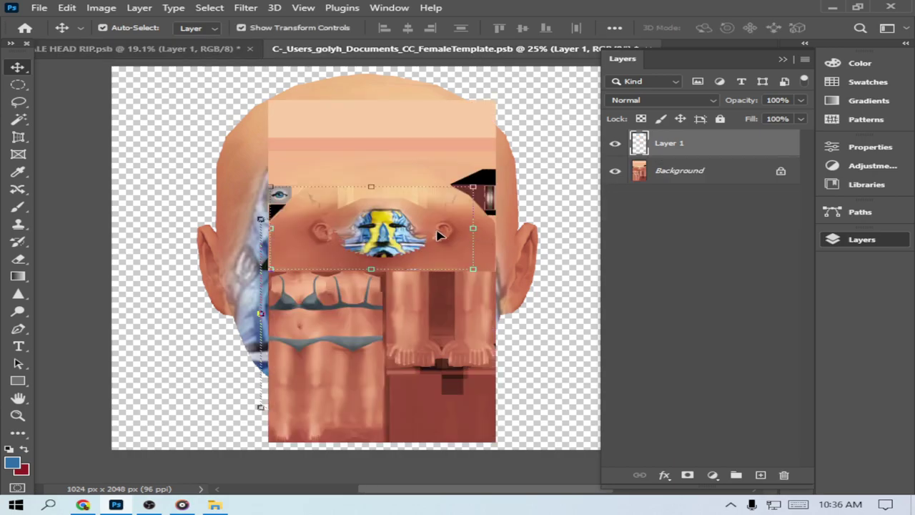
scroll(398, 220, "up", 1)
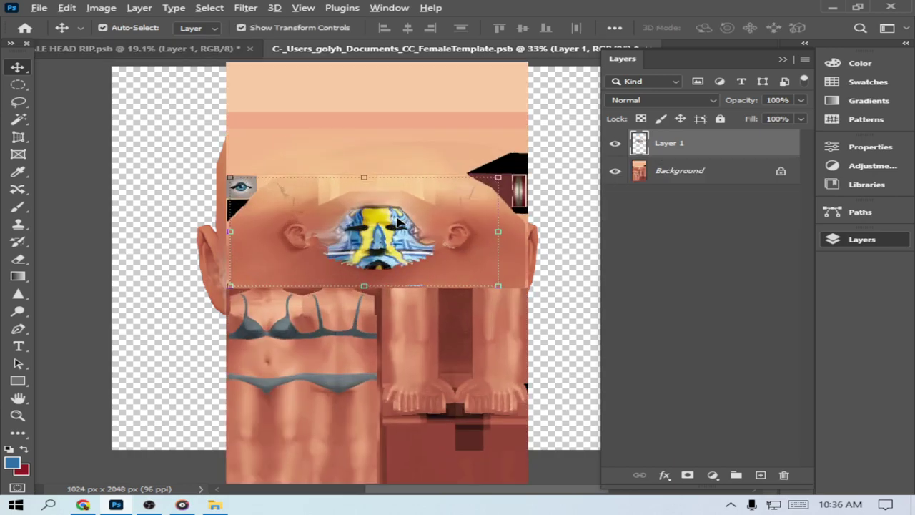
scroll(398, 220, "up", 1)
scroll(398, 229, "up", 1)
scroll(377, 292, "up", 2)
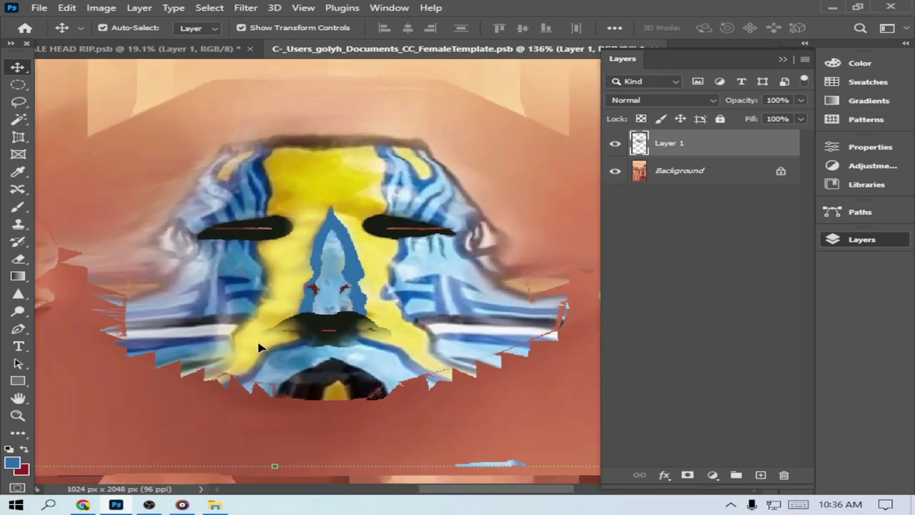
scroll(259, 348, "up", 1)
scroll(422, 310, "up", 1)
scroll(391, 305, "down", 2)
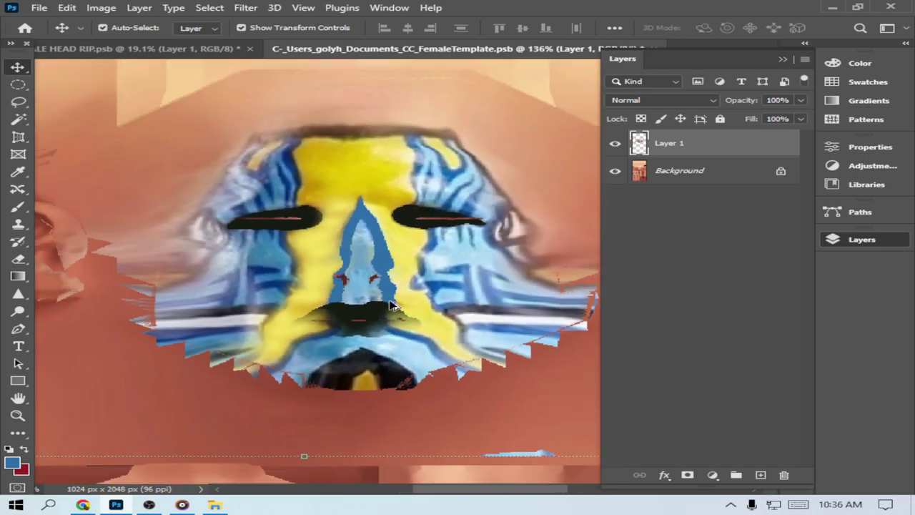
scroll(392, 305, "down", 1)
scroll(507, 300, "down", 1)
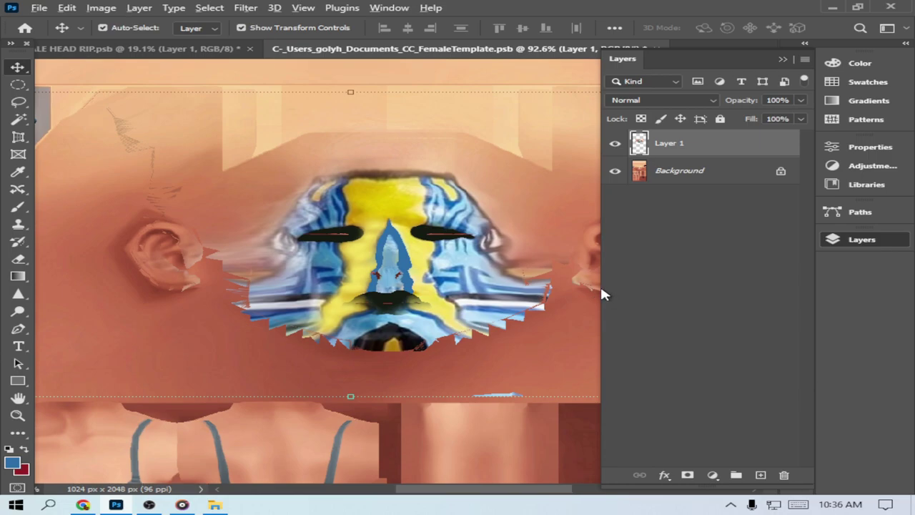
scroll(534, 291, "up", 2)
scroll(398, 306, "down", 2)
scroll(513, 310, "down", 1)
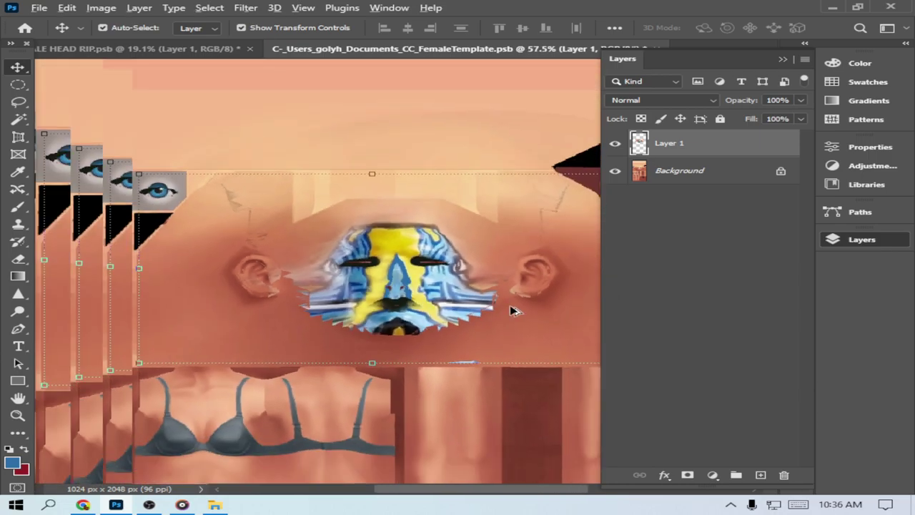
scroll(513, 310, "up", 1)
scroll(535, 300, "up", 1)
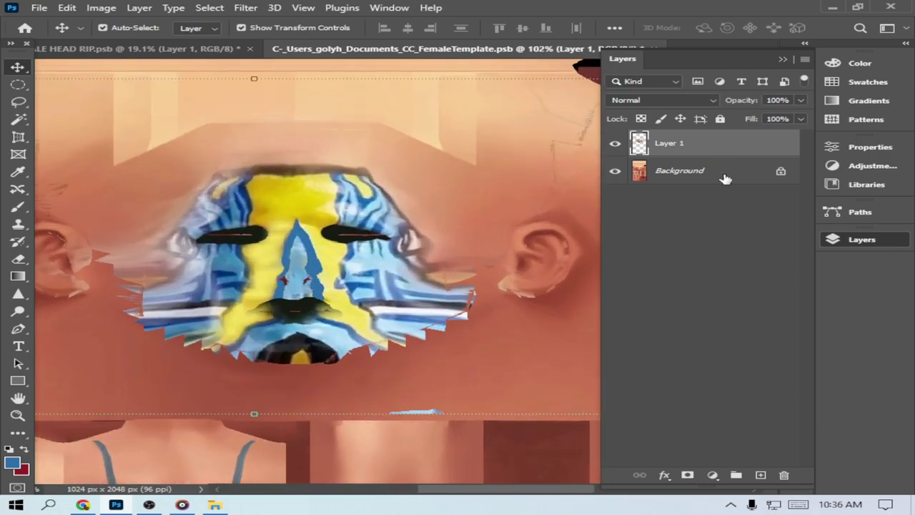
Unlock the background, merge Layer 1 into Layer 0, and add a new empty layer
left_click(781, 173)
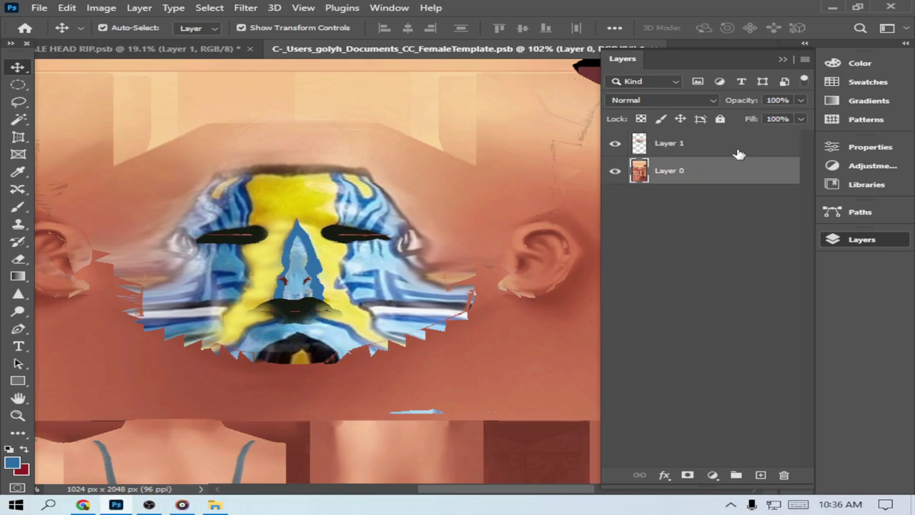
right_click(764, 146)
left_click(590, 415)
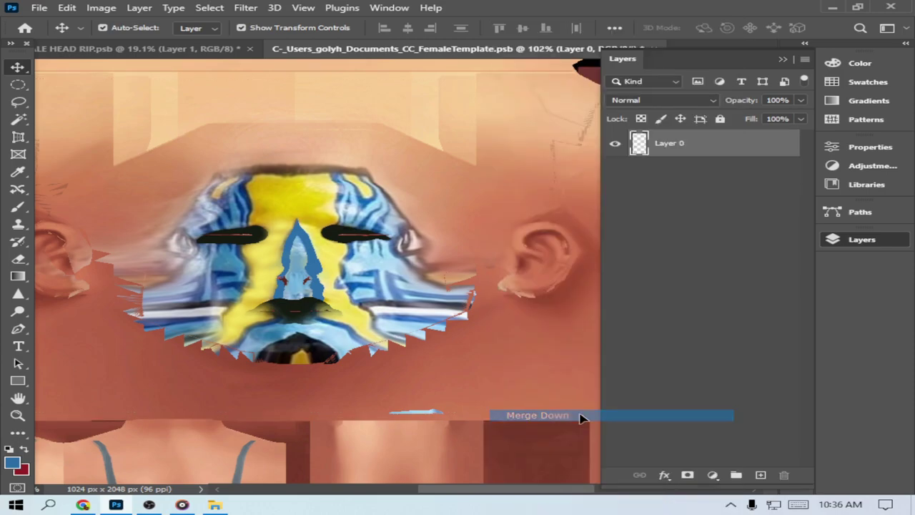
left_click(761, 476)
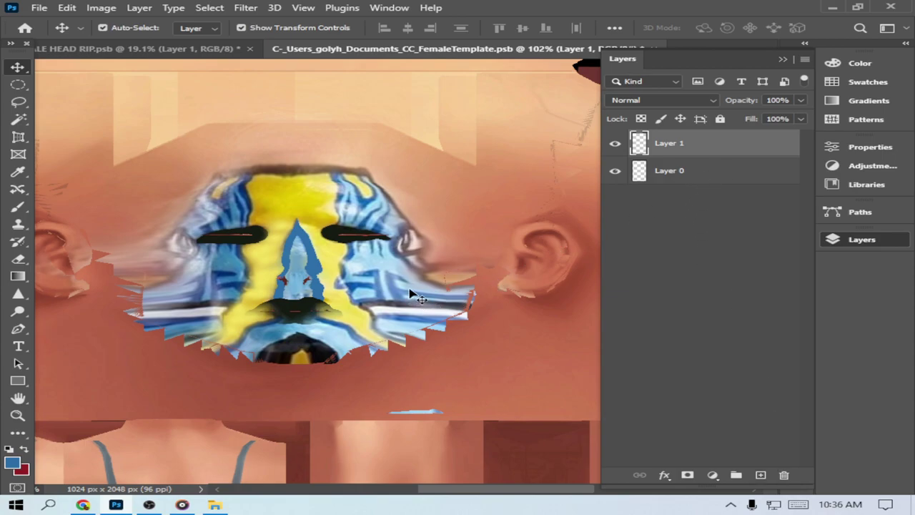
Merge the face paint down, save the texture, then undo to keep paint on Layer 1
scroll(479, 273, "down", 1)
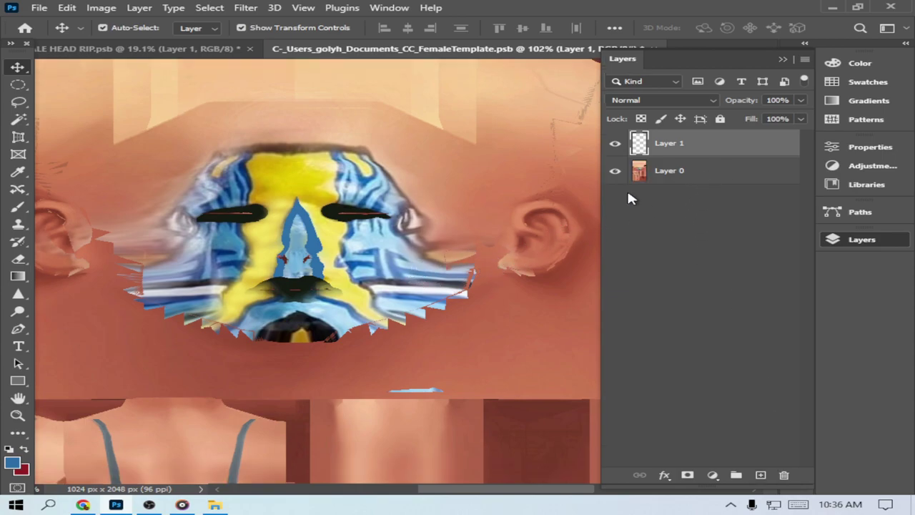
key("ctrl+e")
key("ctrl+s")
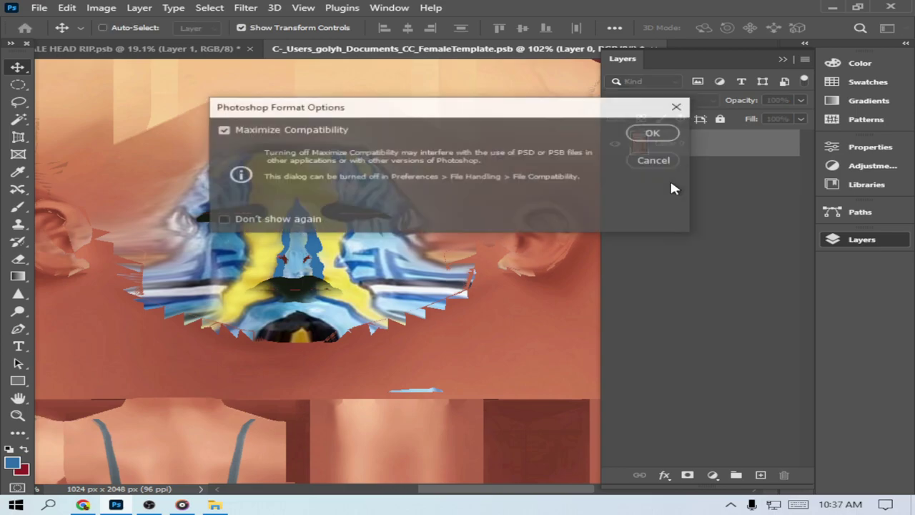
left_click(658, 158)
key("ctrl+z")
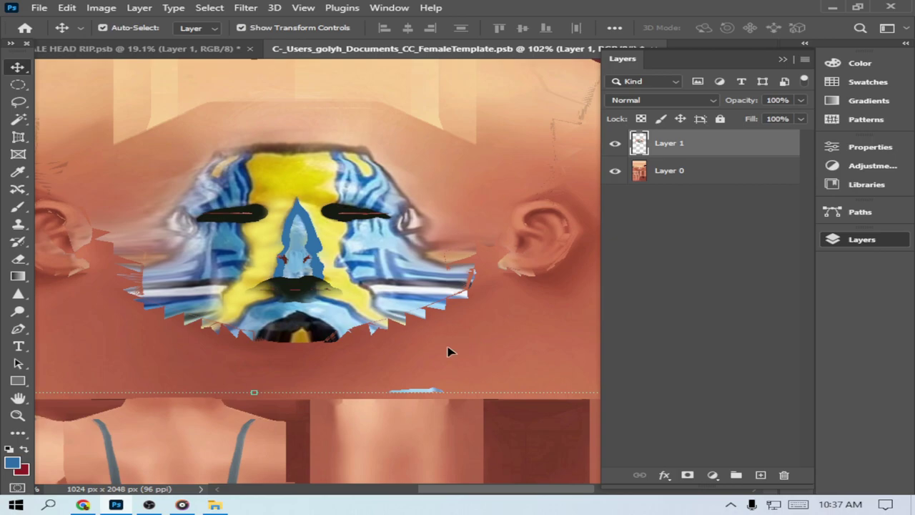
Select the Eraser and set its brush size to 127 px
left_click(19, 258)
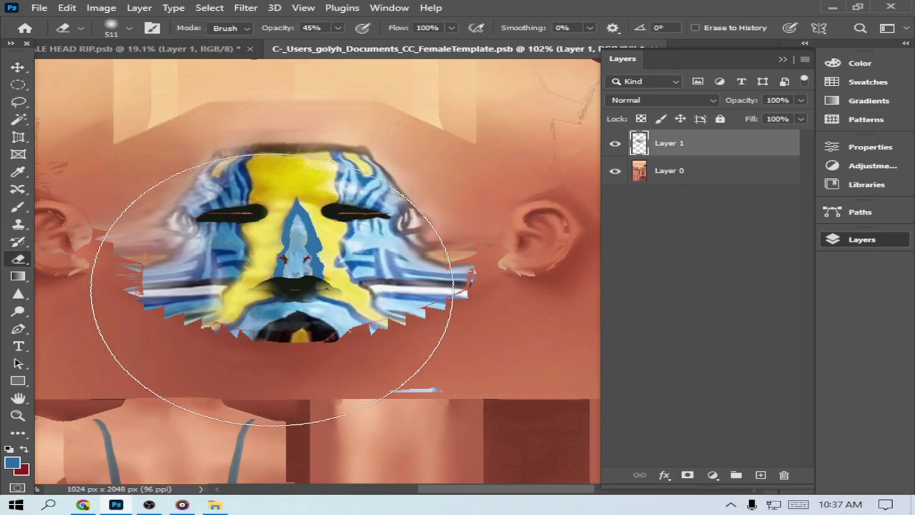
scroll(215, 250, "down", 1)
scroll(222, 249, "down", 1)
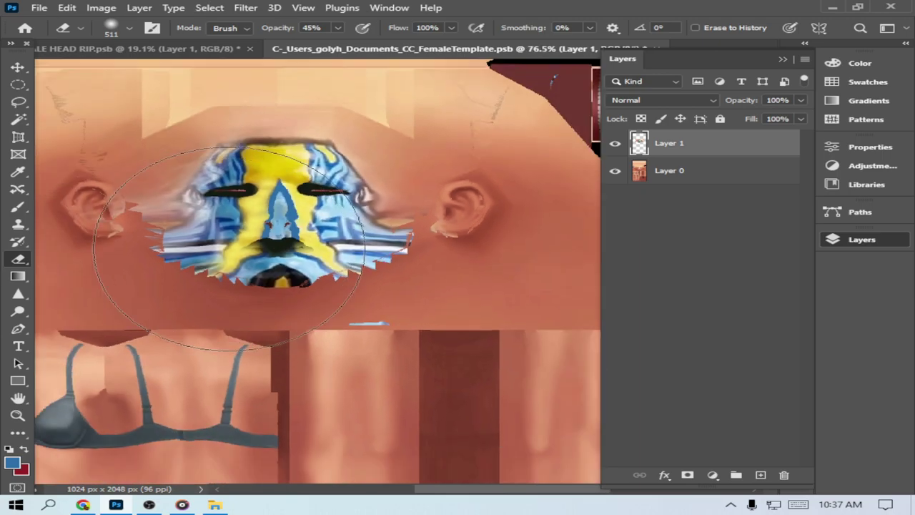
scroll(228, 247, "down", 1)
scroll(321, 250, "down", 1)
scroll(365, 263, "up", 1)
scroll(400, 275, "up", 2)
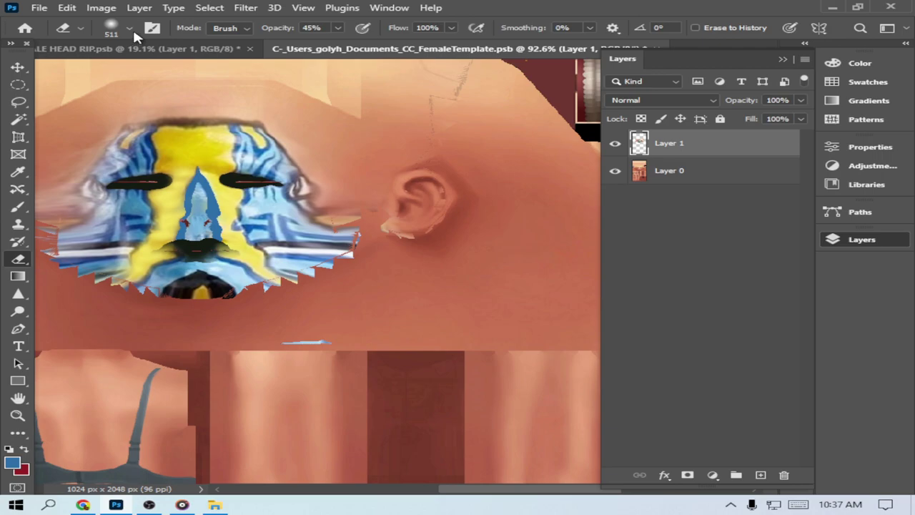
left_click(130, 27)
left_click_drag(164, 73, 166, 72)
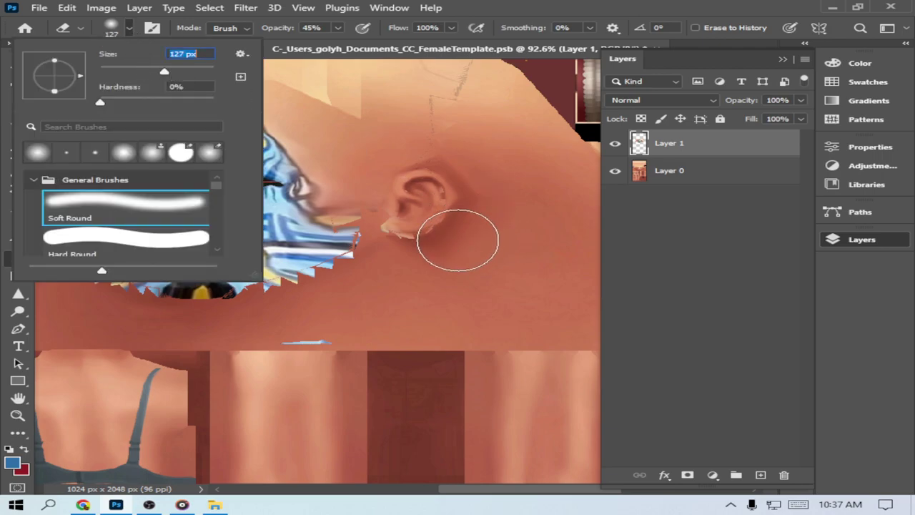
left_click(383, 279)
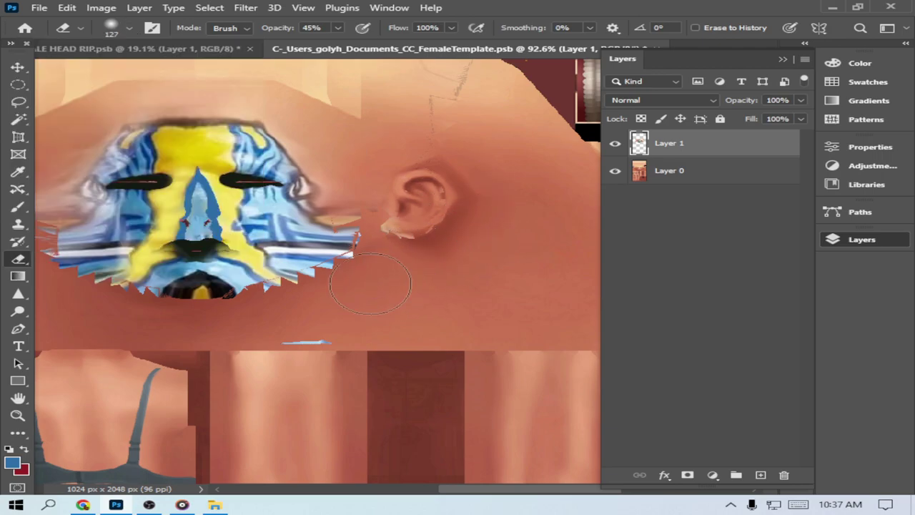
Erase Layer 1's face paint along its right edge near the ear
left_click(703, 178)
left_click(708, 150)
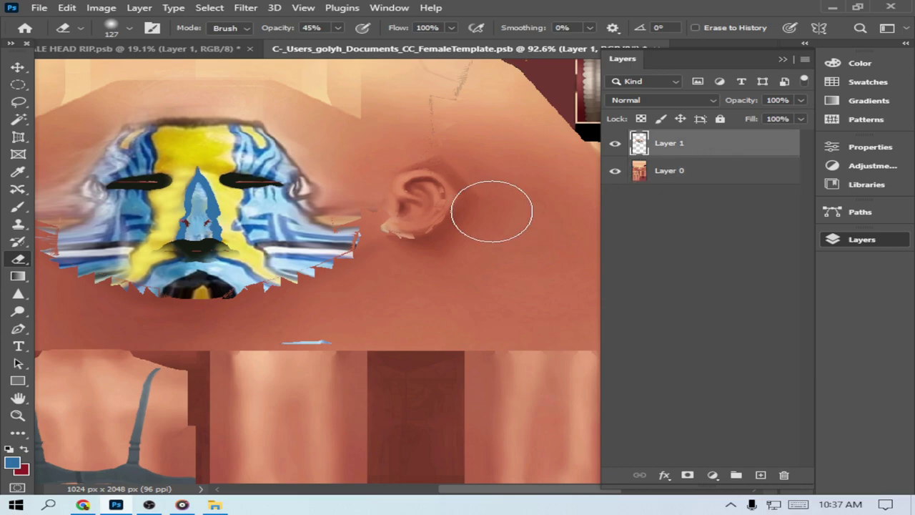
left_click(737, 176)
left_click(720, 154)
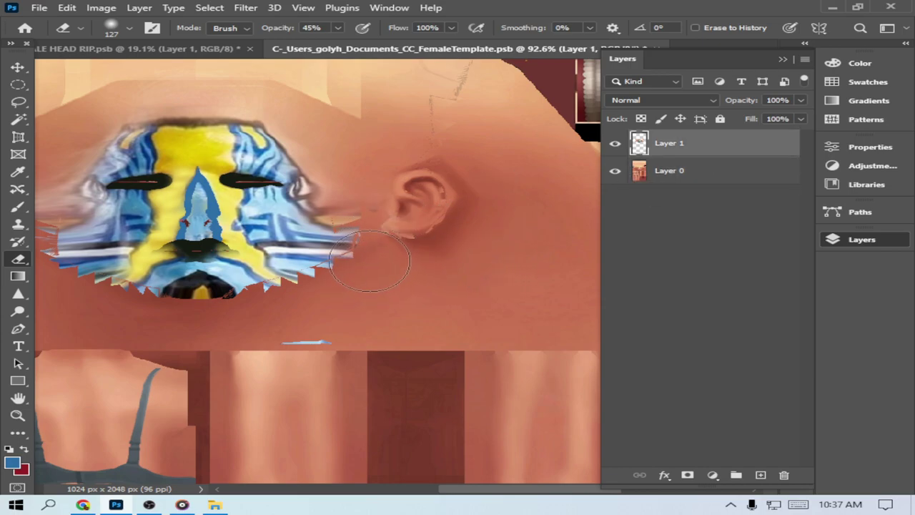
left_click(690, 173)
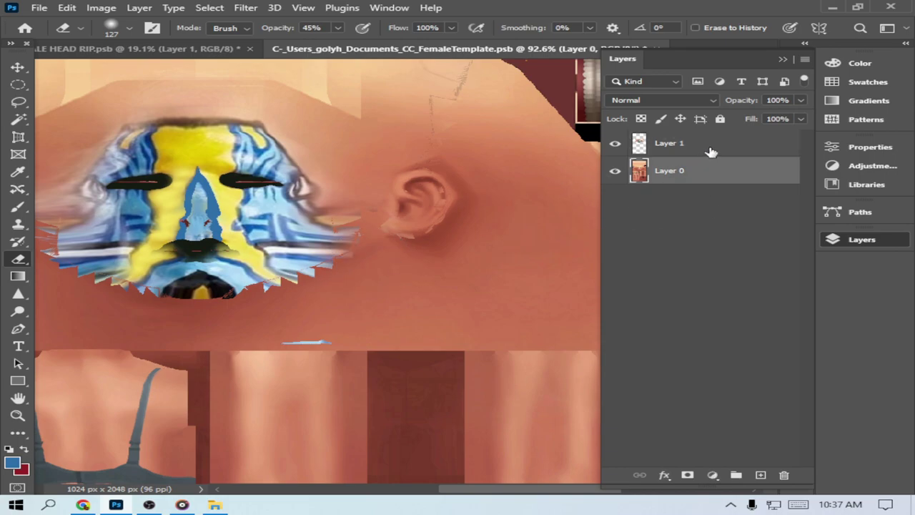
left_click(708, 148)
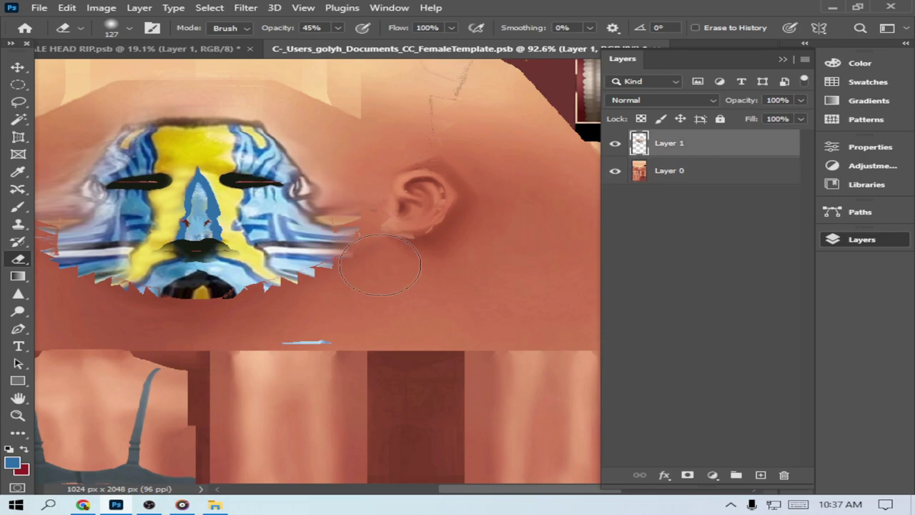
left_click(691, 183)
left_click(691, 146)
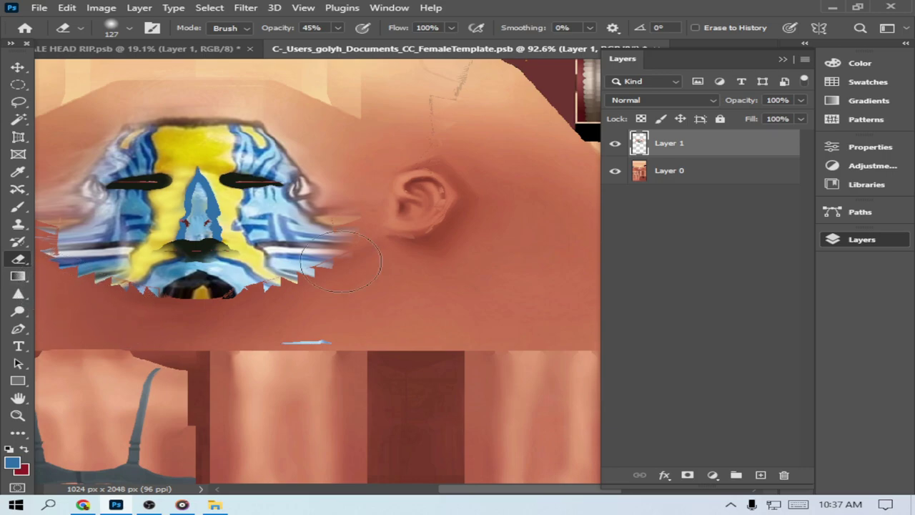
left_click(700, 175)
left_click(719, 152)
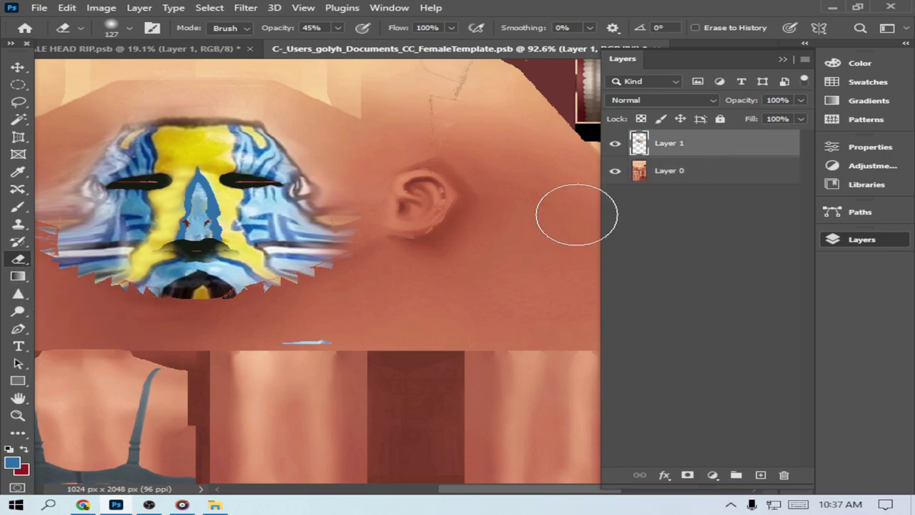
scroll(441, 239, "down", 1)
scroll(208, 200, "up", 1)
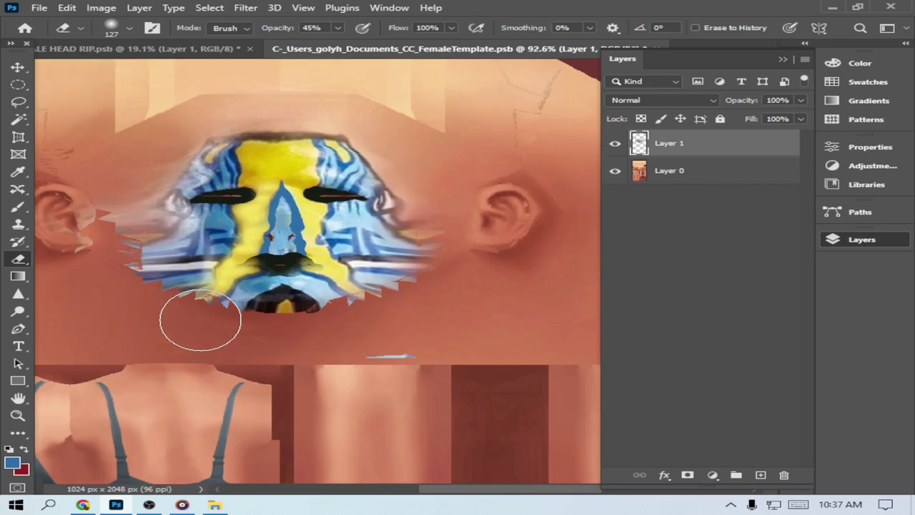
Undo an accidental erase under the chin on Layer 0, cancelling the save prompt
left_click(730, 170)
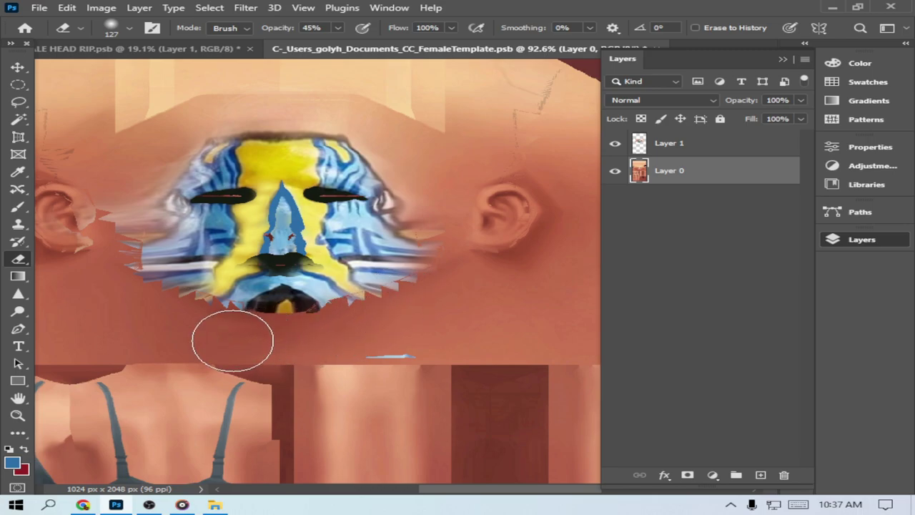
left_click(741, 143)
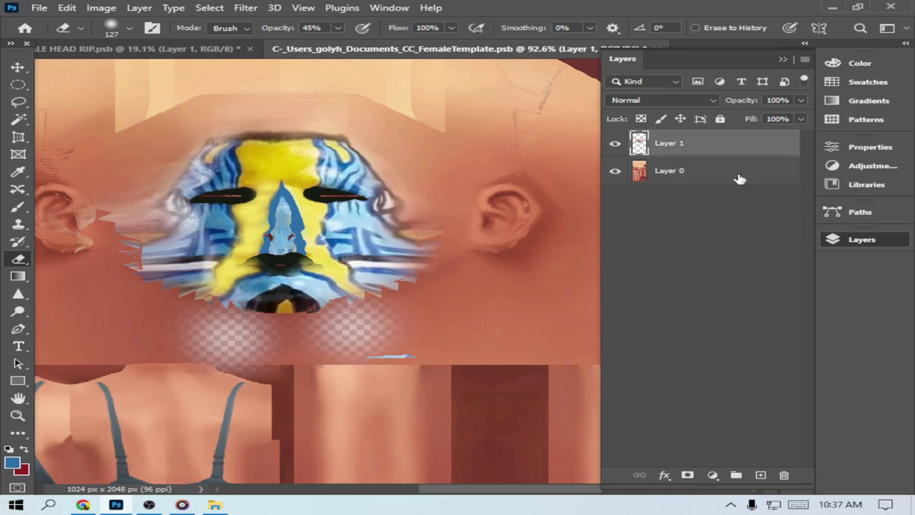
left_click(740, 175)
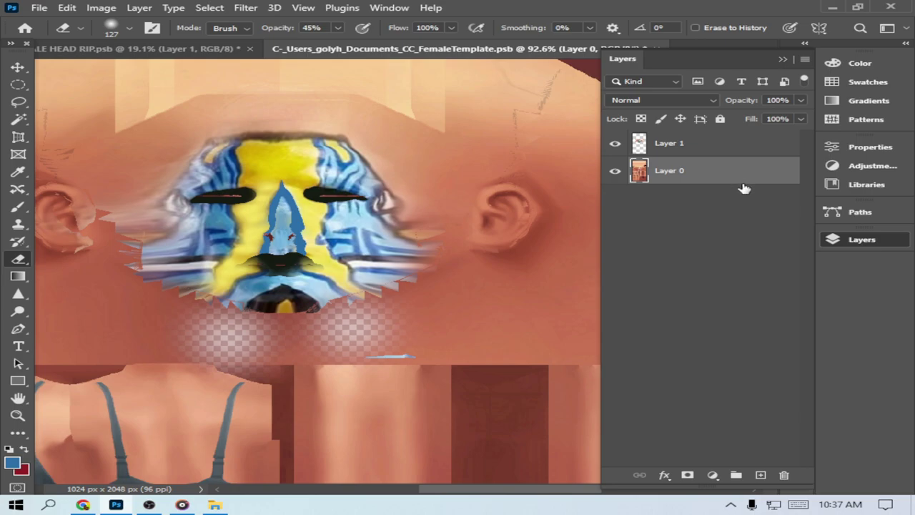
key("ctrl+s")
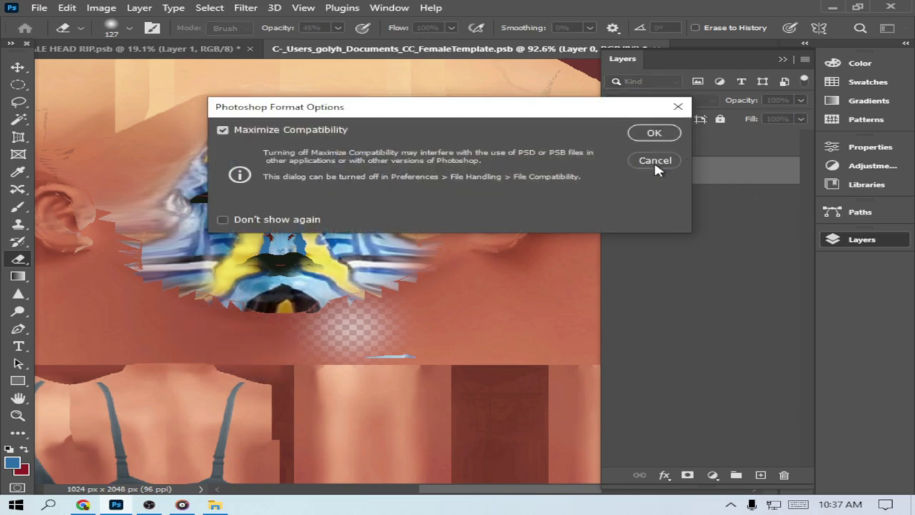
left_click(653, 162)
key("ctrl+z")
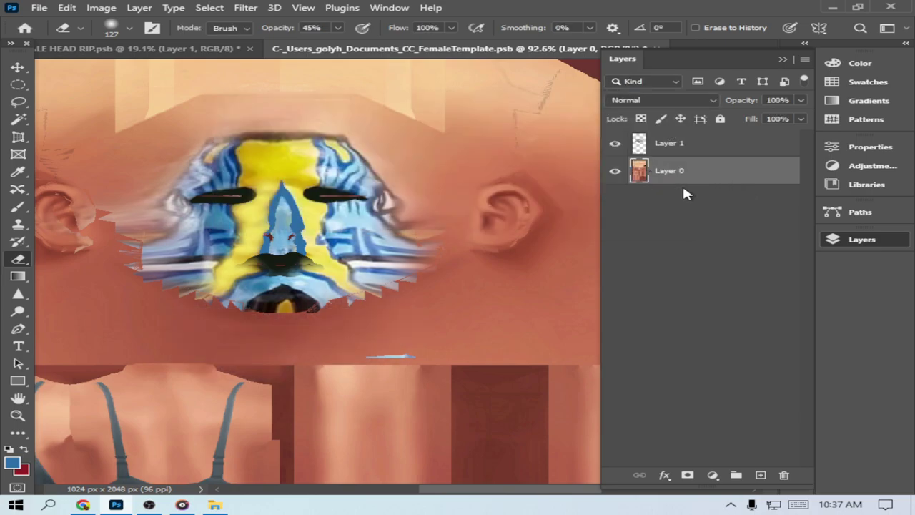
Merge Layer 1 down into Layer 0, then restore the face paint on a separate Layer 1
left_click(718, 155)
right_click(718, 156)
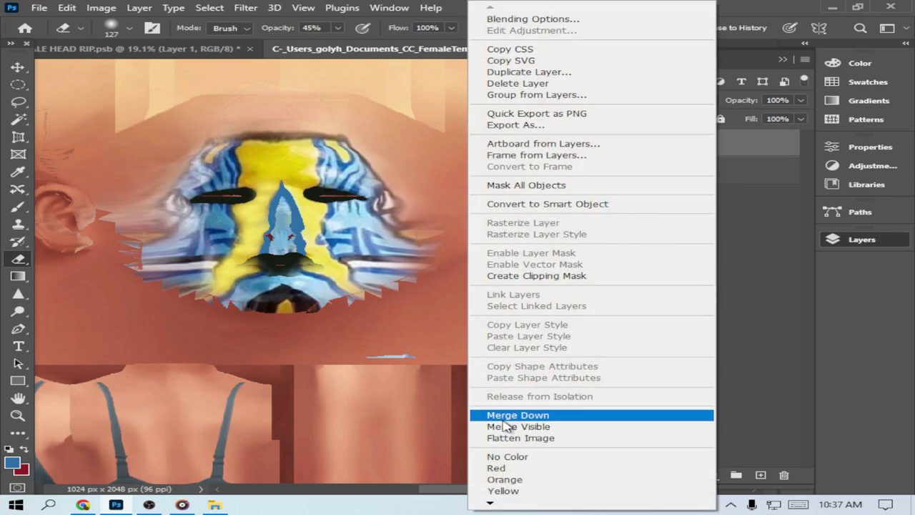
left_click(512, 414)
left_click(761, 475)
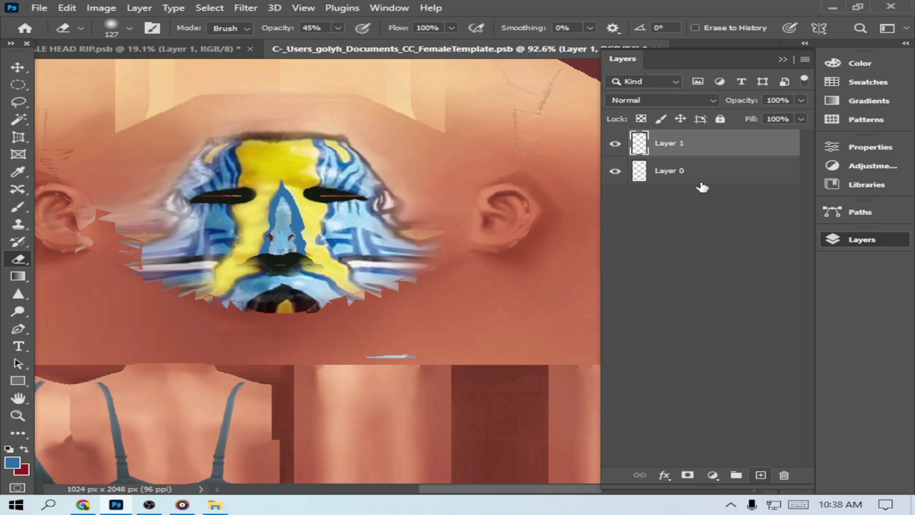
left_click(721, 166)
left_click(727, 150)
scroll(439, 236, "up", 2)
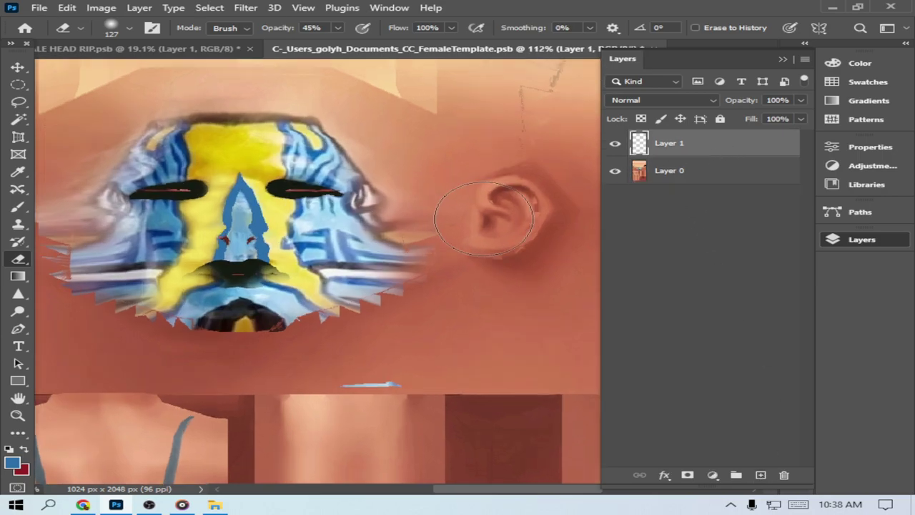
scroll(436, 229, "up", 2)
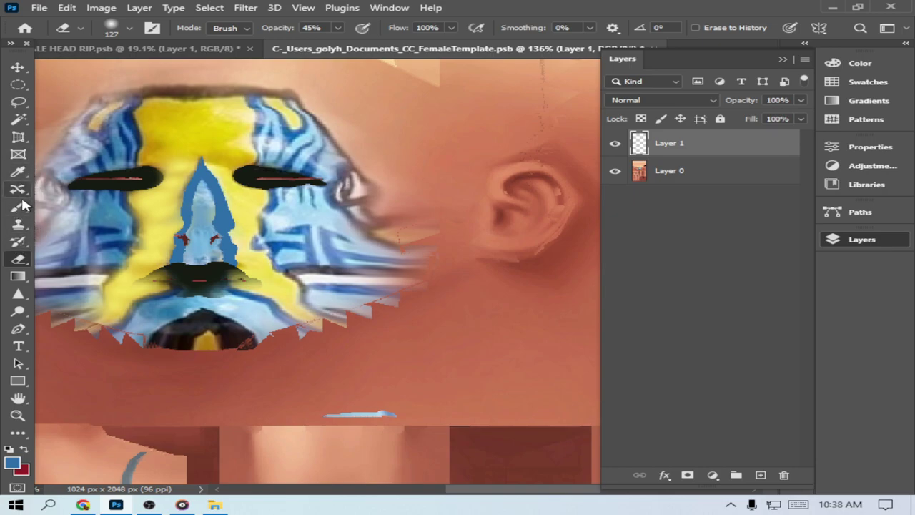
Switch to the Healing Brush Tool and set its brush size to 73 px
left_click(20, 225)
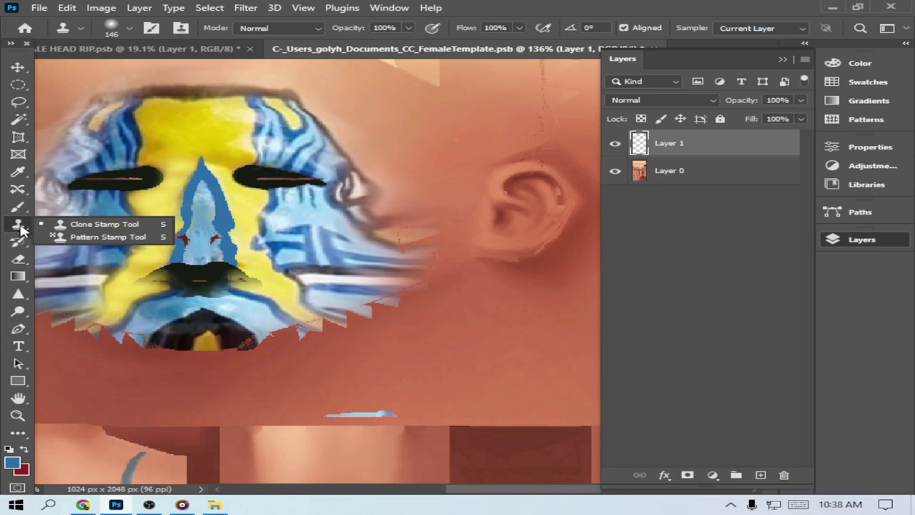
left_click(17, 188)
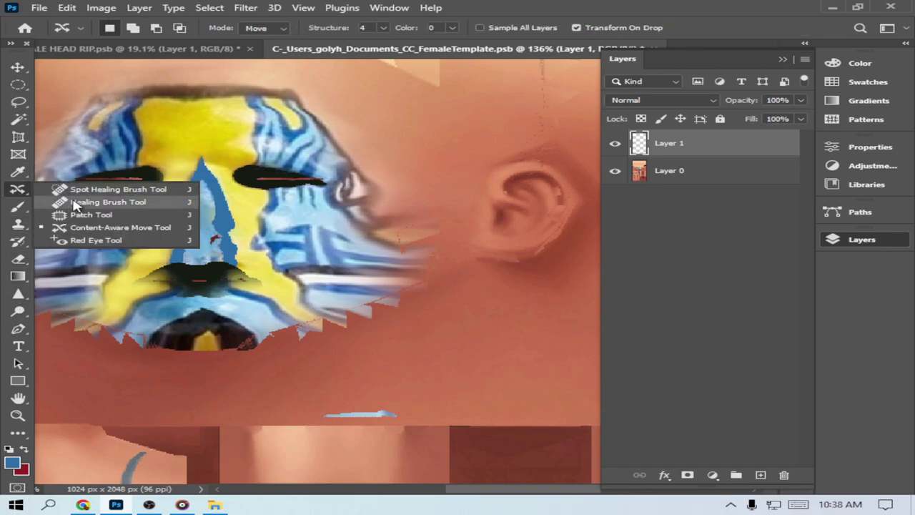
left_click(71, 202)
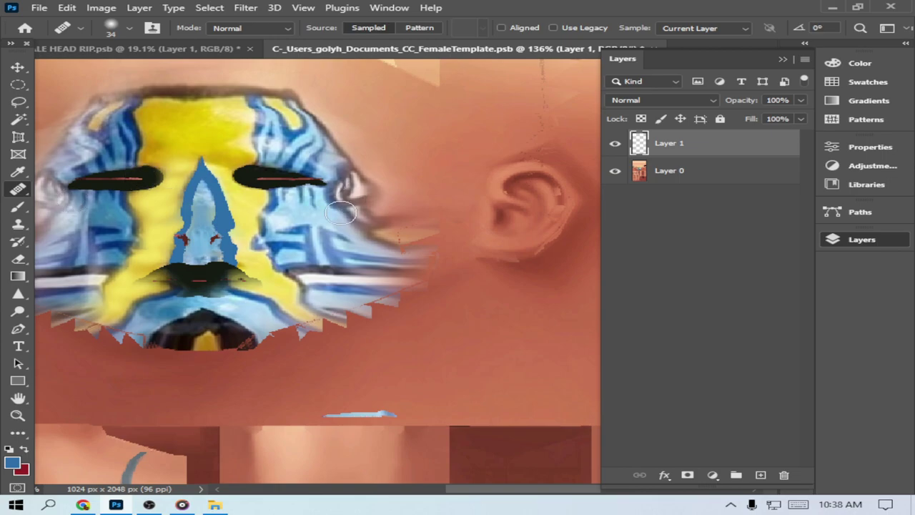
left_click(129, 28)
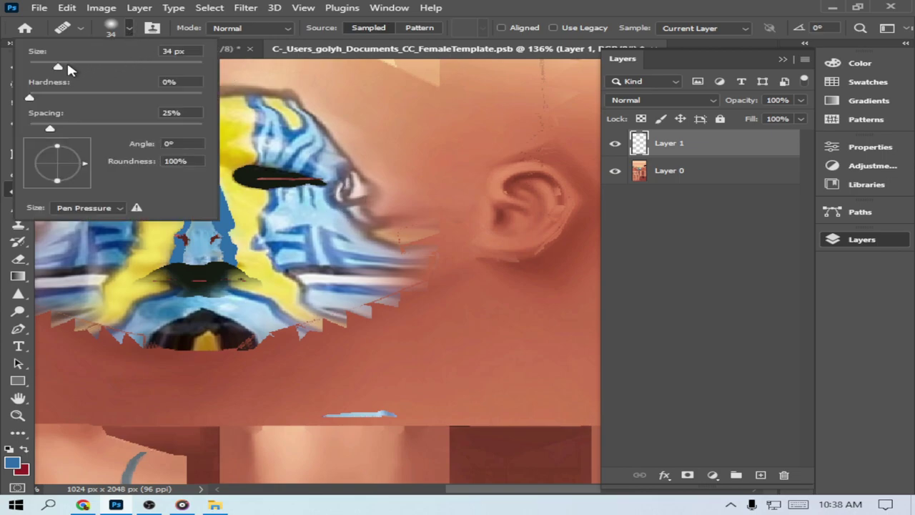
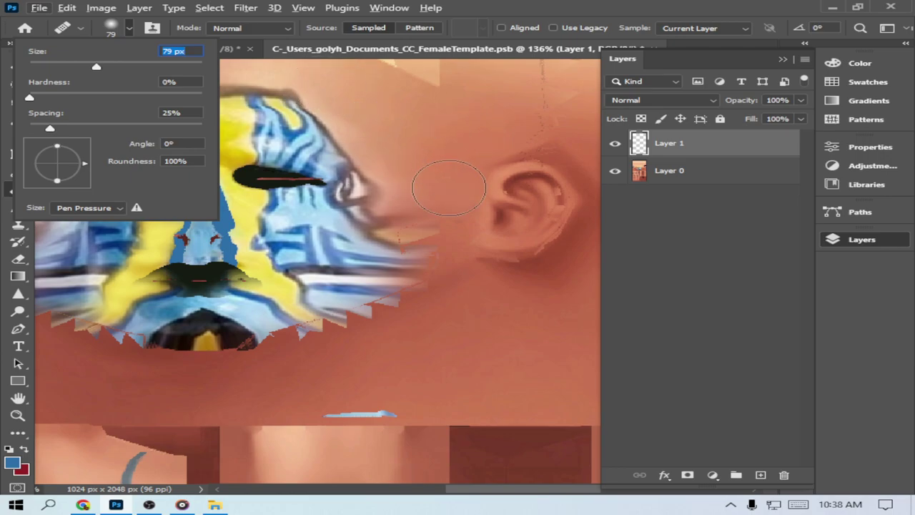
Alt-sample clean skin and heal the jagged chin edge of the mask on Layer 0
key("alt")
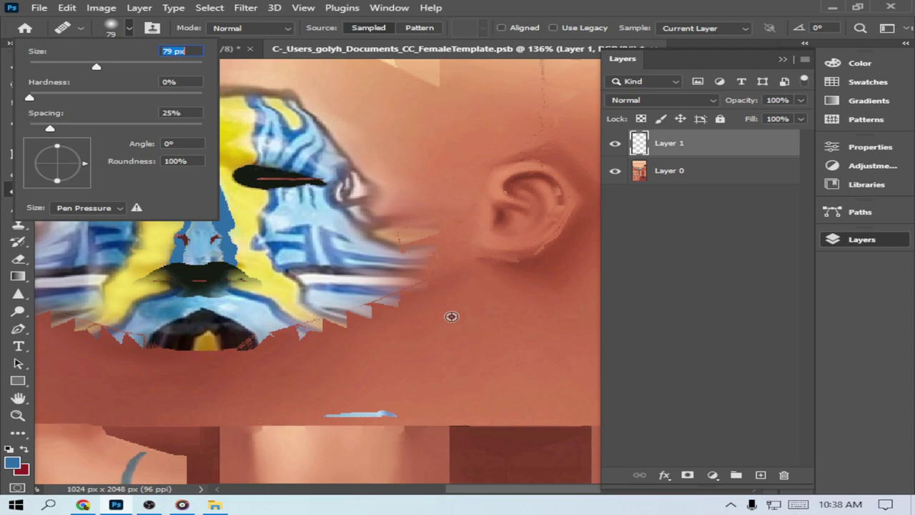
left_click(677, 177)
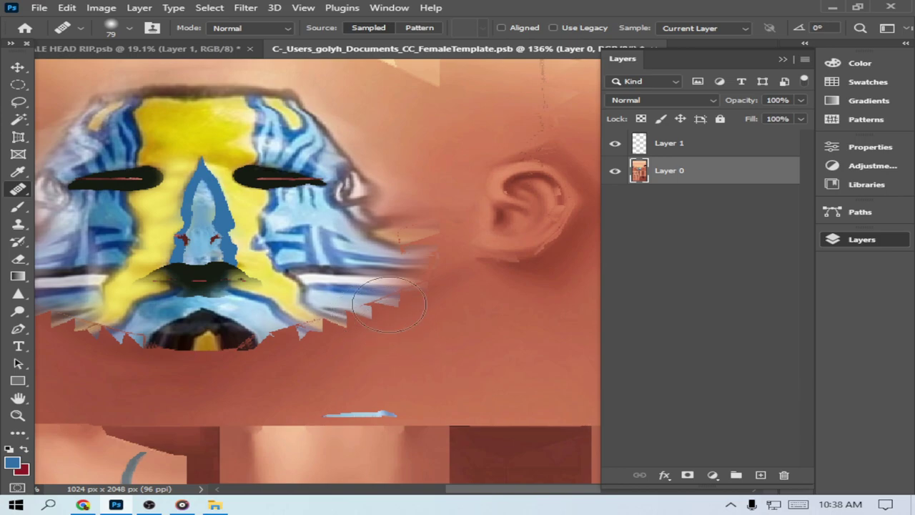
left_click(715, 143)
left_click(695, 166)
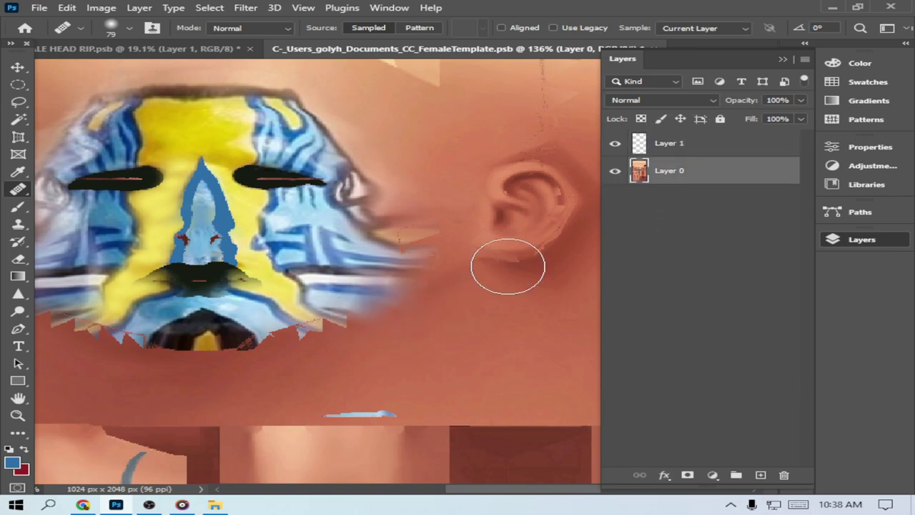
left_click(708, 149)
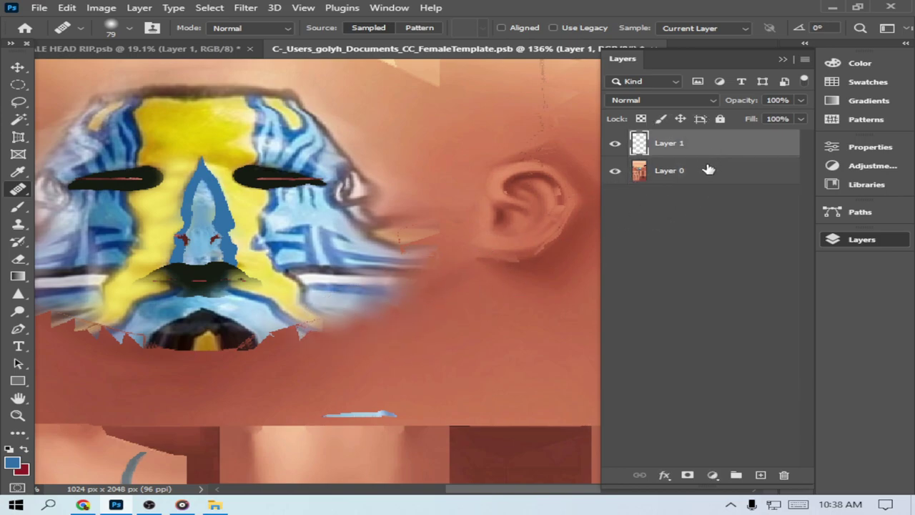
left_click(708, 168)
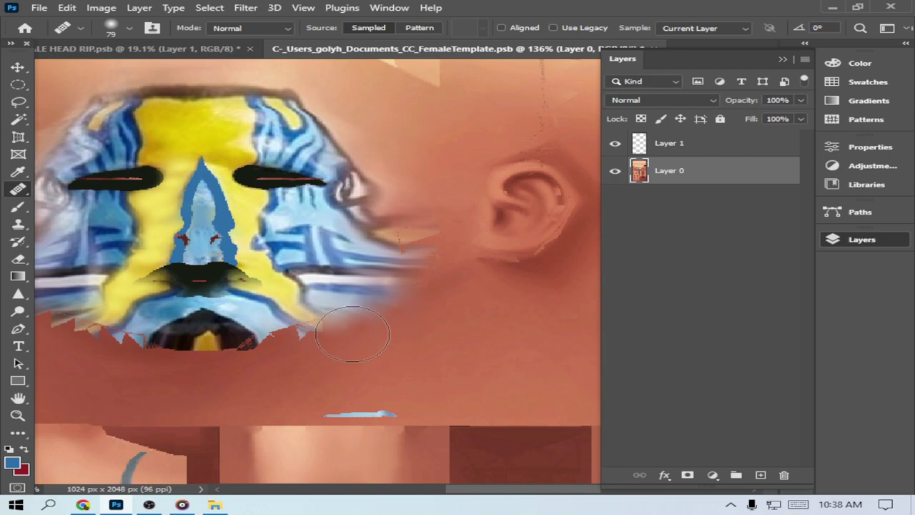
left_click(699, 150)
left_click(708, 171)
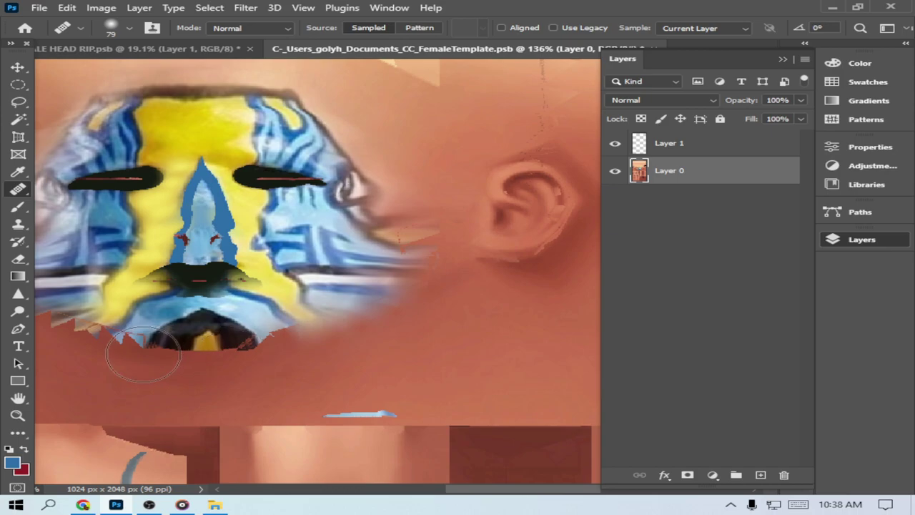
left_click(707, 144)
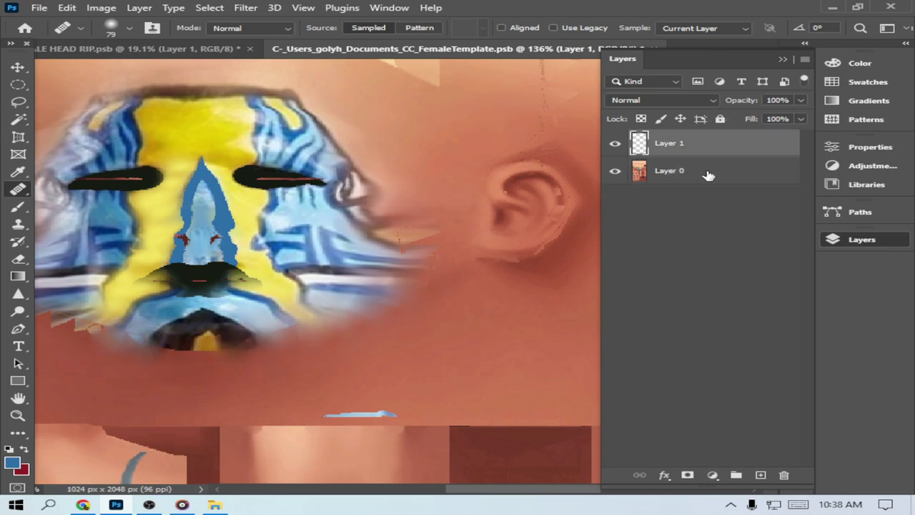
left_click(707, 172)
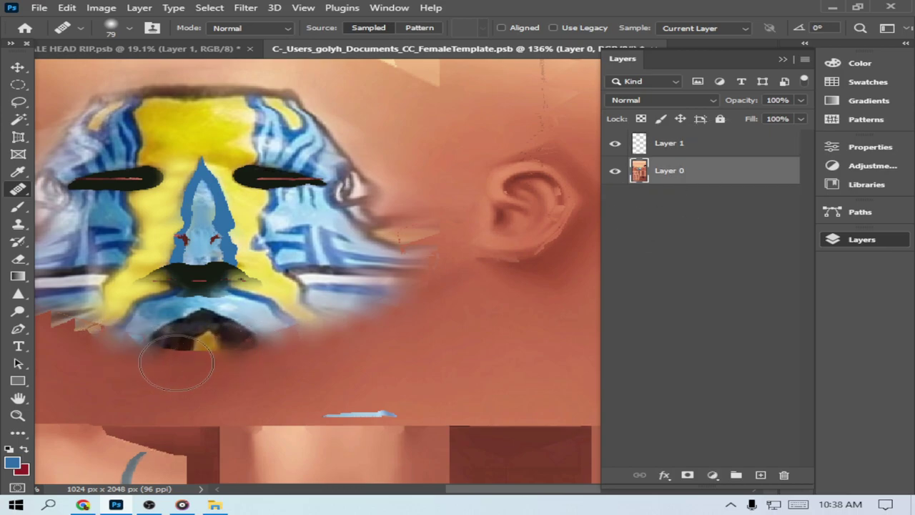
Heal the mask's cheek edge near the ear on Layer 0
left_click(736, 147)
left_click(725, 175)
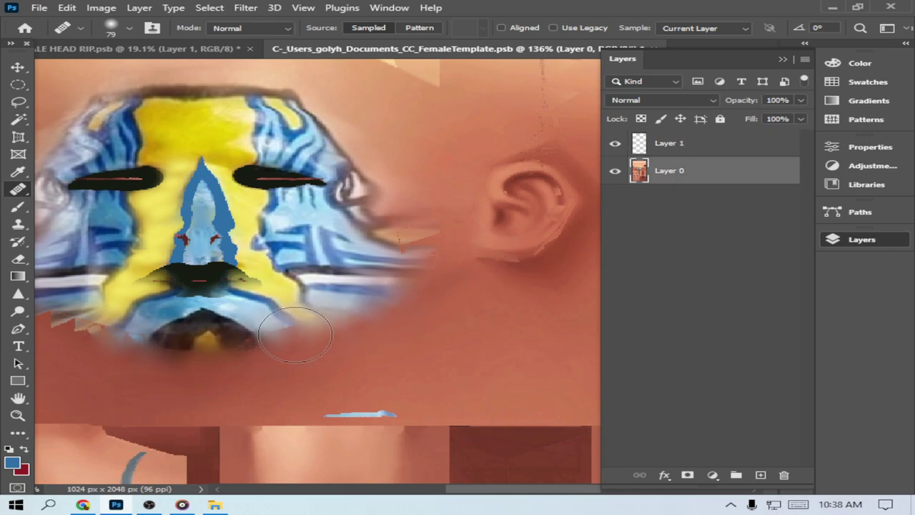
left_click(729, 151)
left_click(729, 169)
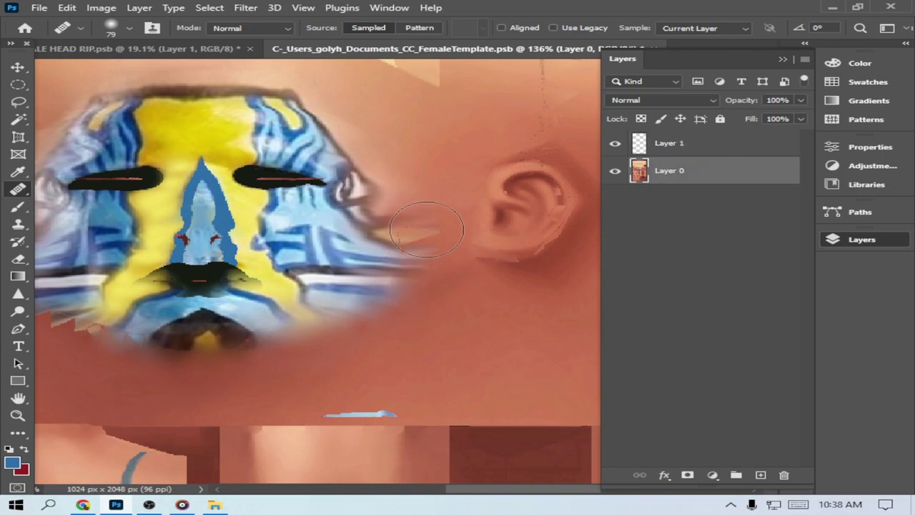
left_click(735, 149)
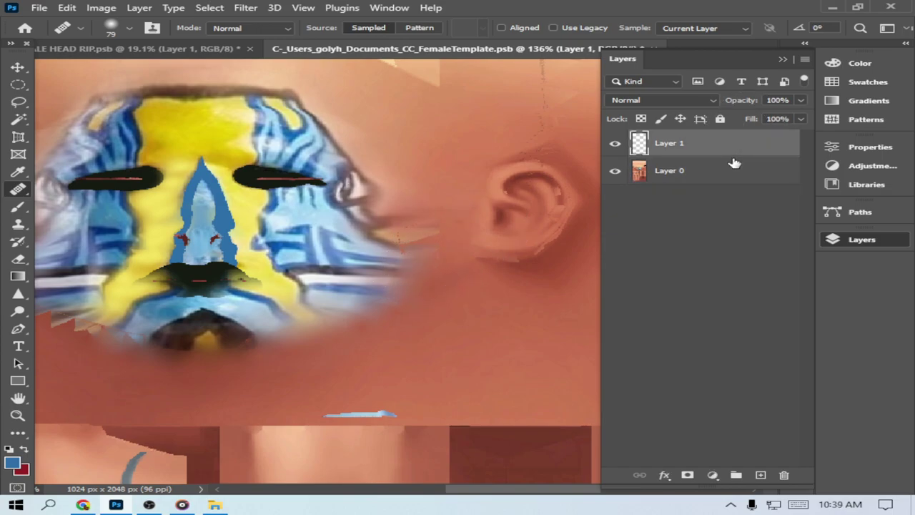
left_click(730, 174)
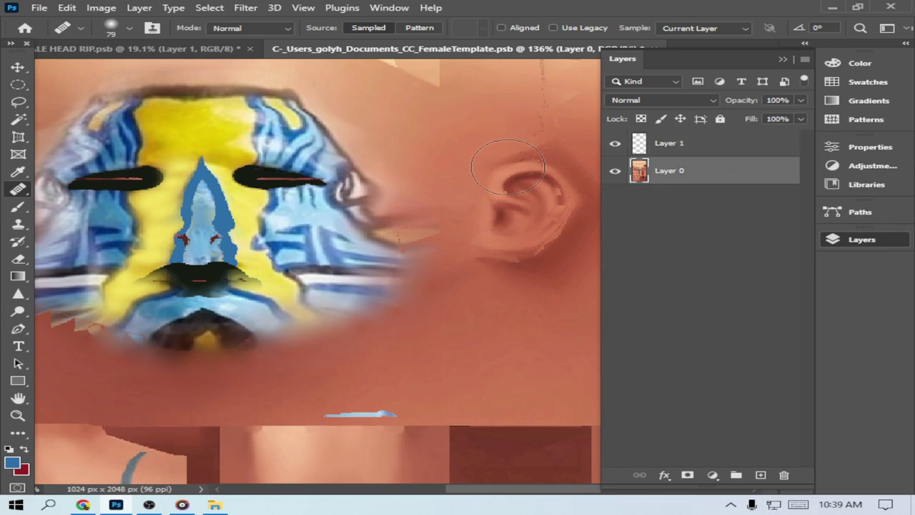
scroll(507, 167, "down", 2)
scroll(508, 171, "down", 1)
Zoom into the left cheek and heal the jagged paint edge there on Layer 0
scroll(180, 235, "up", 1)
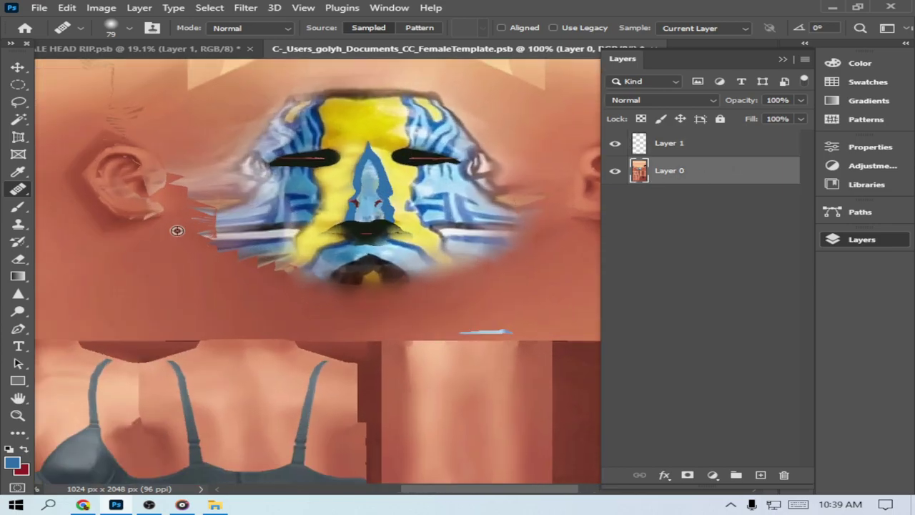
scroll(179, 229, "up", 1)
scroll(215, 243, "up", 1)
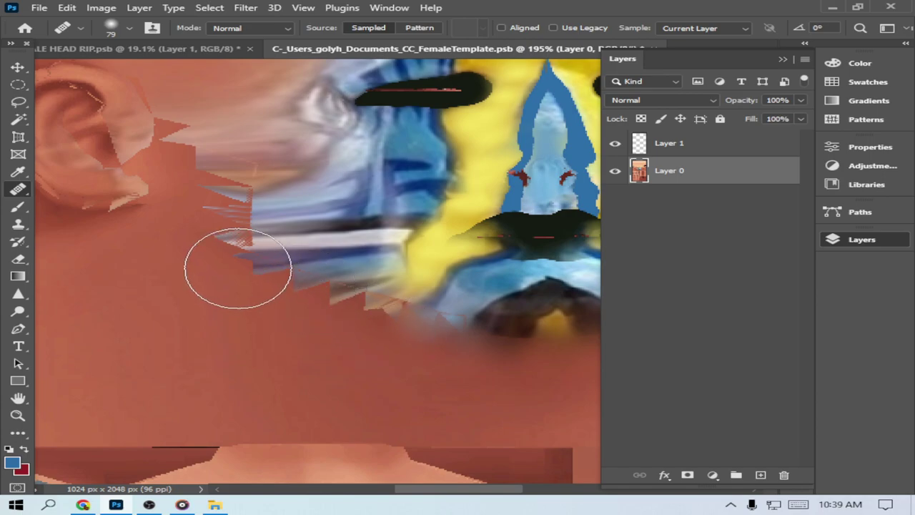
left_click_drag(263, 273, 319, 194)
left_click(720, 147)
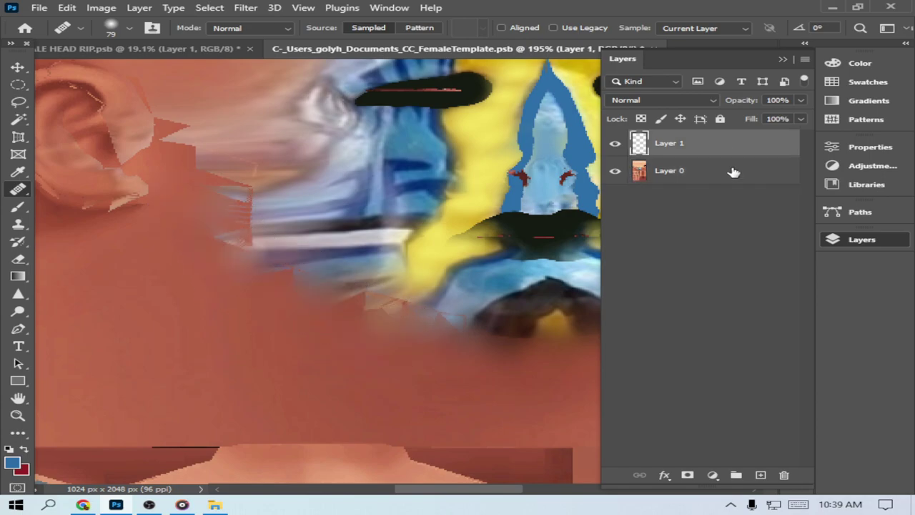
left_click(729, 170)
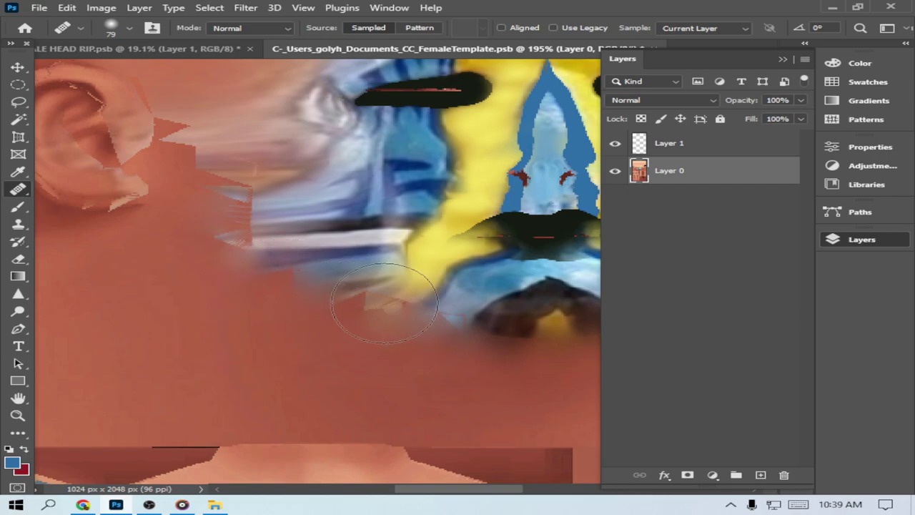
left_click(723, 151)
left_click(721, 173)
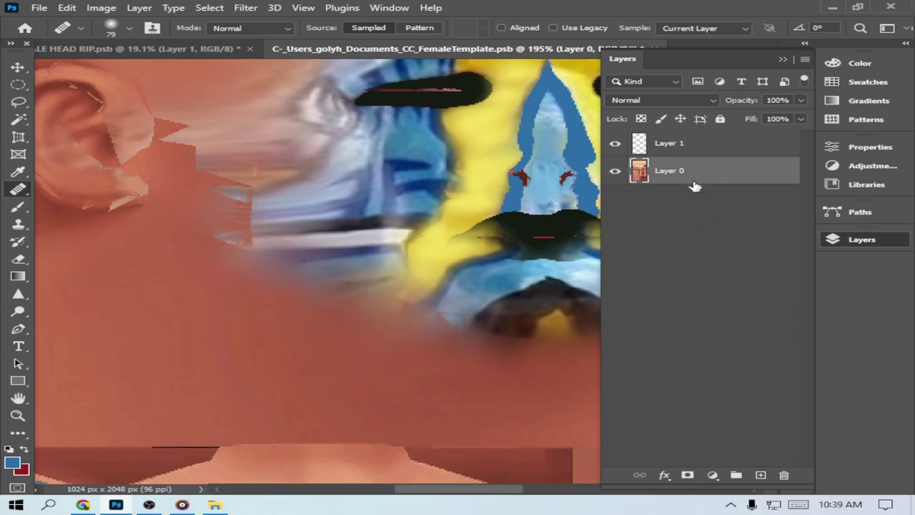
left_click(711, 145)
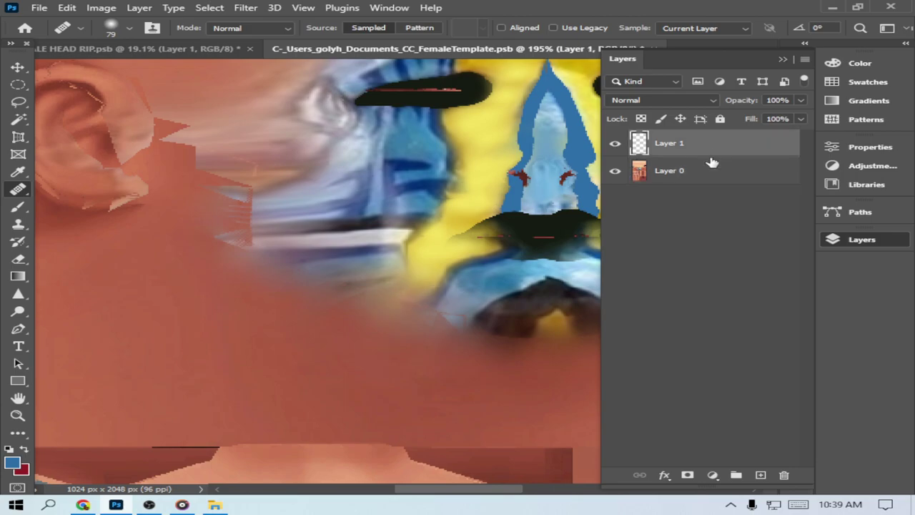
left_click(715, 168)
Smooth out the streaky patch and remaining paint fragments beside the ear
left_click_drag(236, 201, 189, 218)
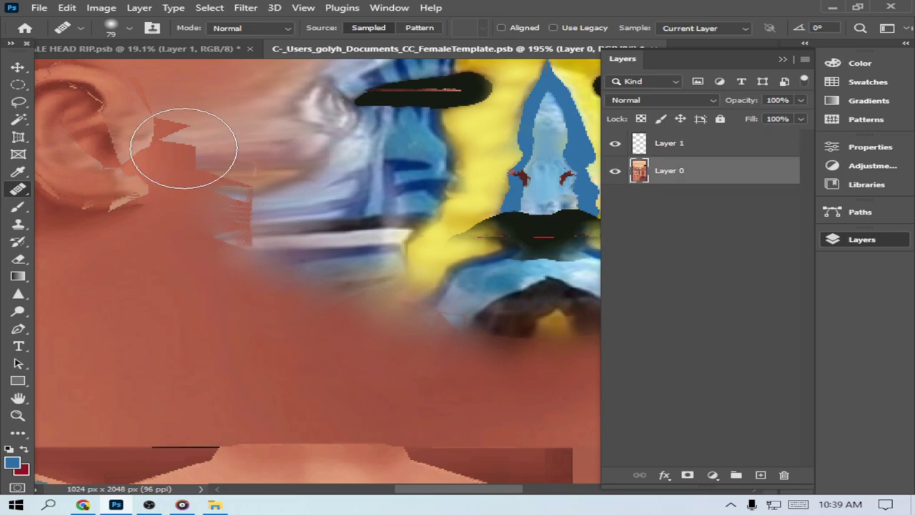
left_click(686, 146)
left_click(708, 170)
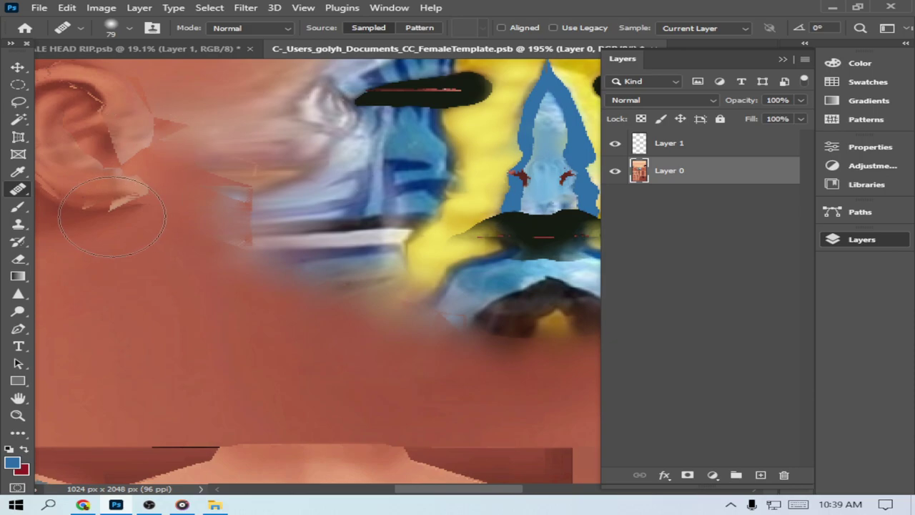
left_click(694, 147)
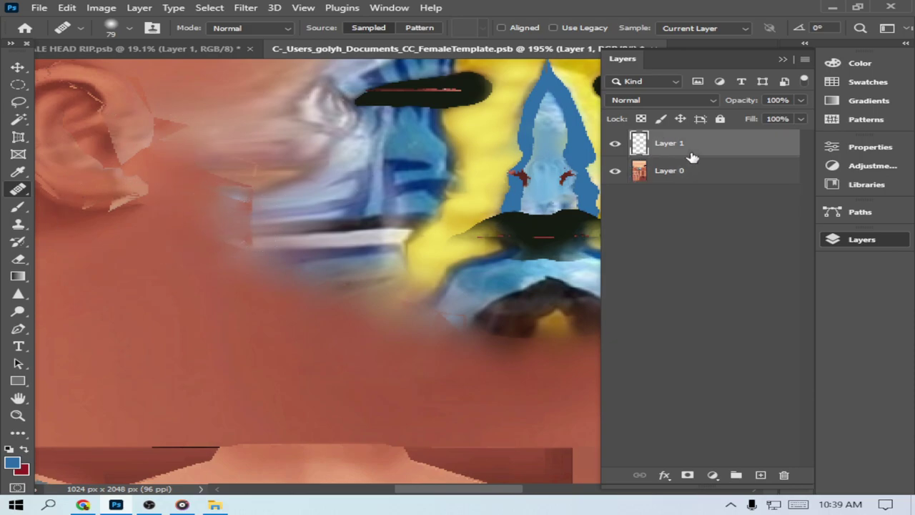
left_click(706, 171)
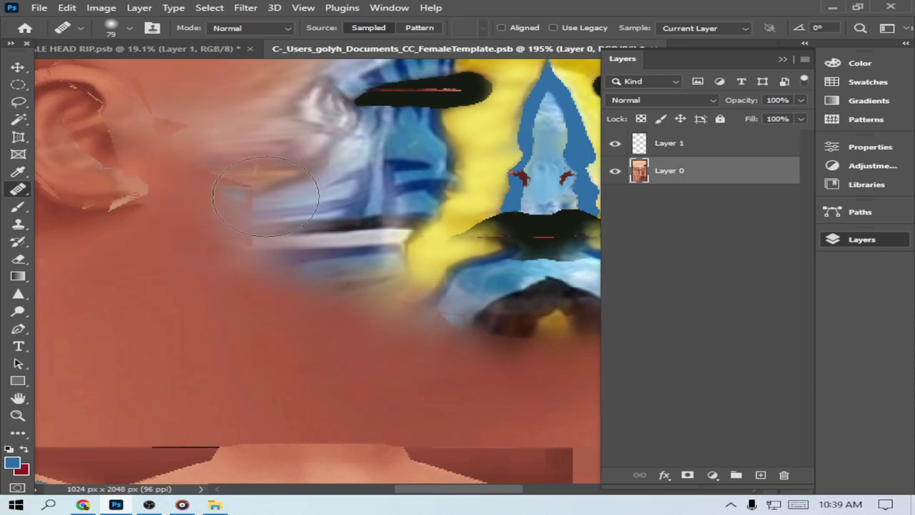
left_click(723, 147)
left_click(726, 170)
left_click(677, 146)
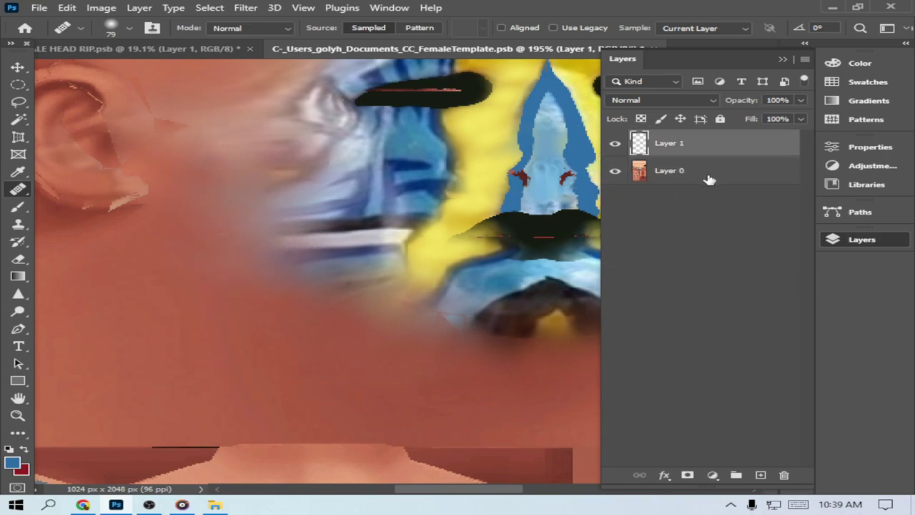
left_click(708, 173)
scroll(214, 184, "down", 1)
scroll(215, 183, "down", 1)
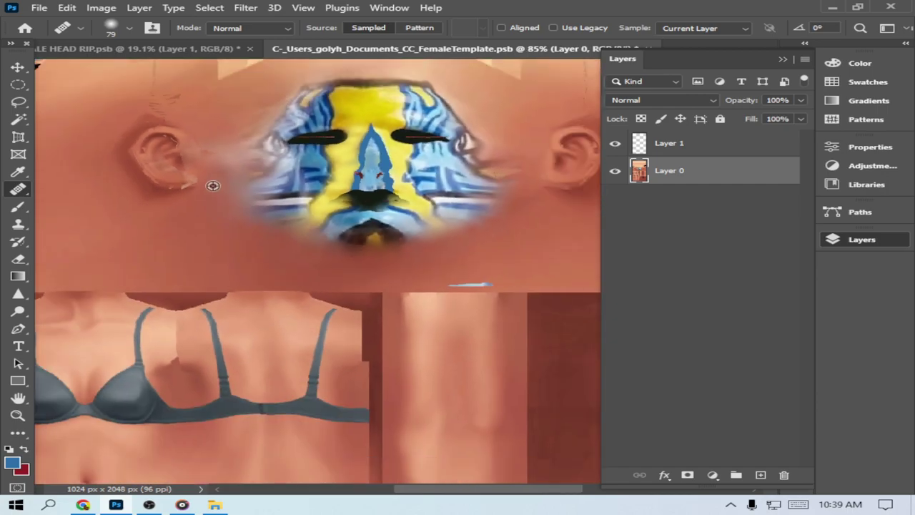
scroll(540, 143, "up", 2)
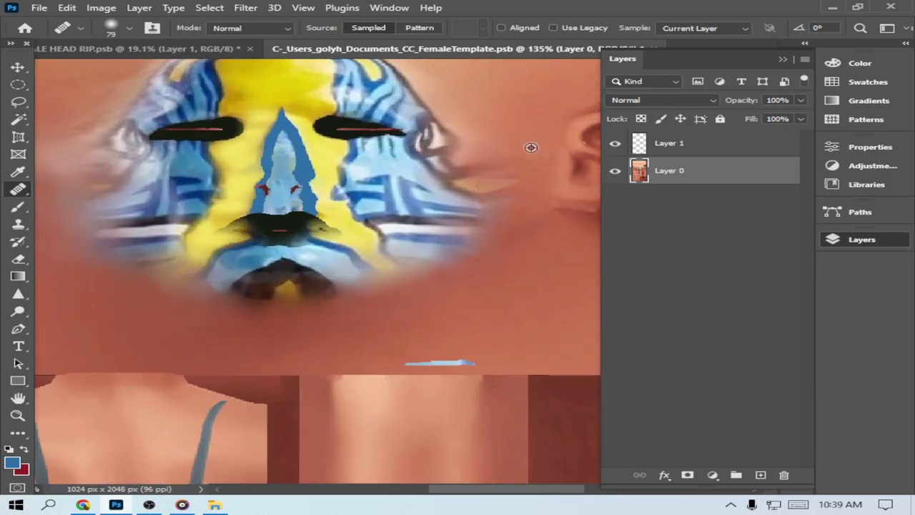
scroll(501, 186, "up", 1)
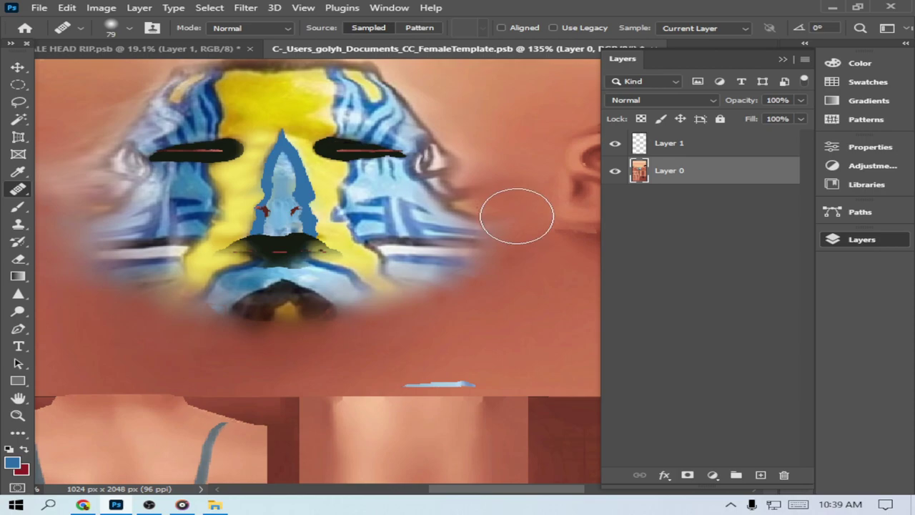
left_click(731, 149)
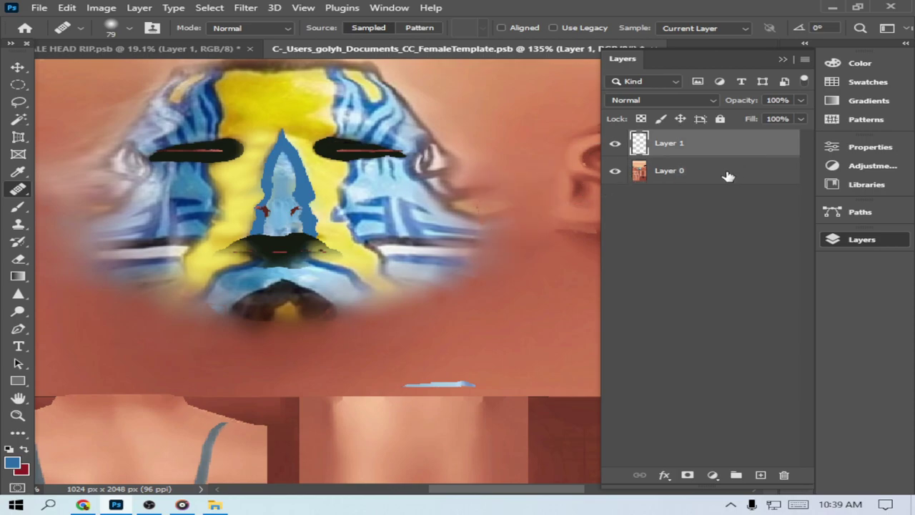
left_click(727, 176)
scroll(446, 194, "down", 1)
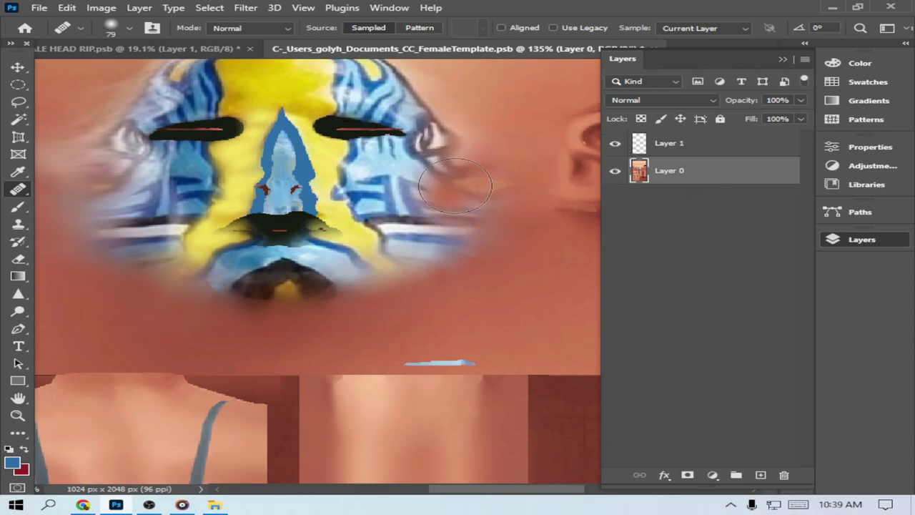
scroll(456, 177, "down", 1)
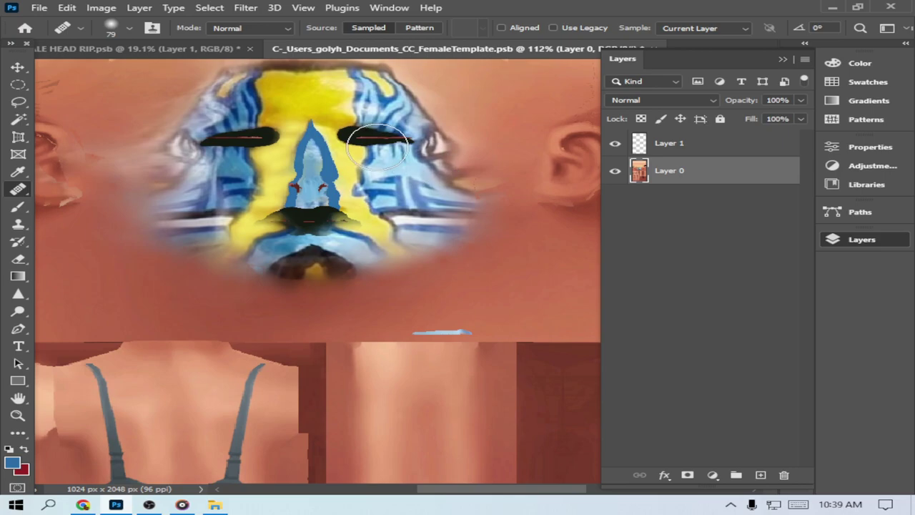
scroll(378, 146, "up", 1)
scroll(378, 146, "up", 1)
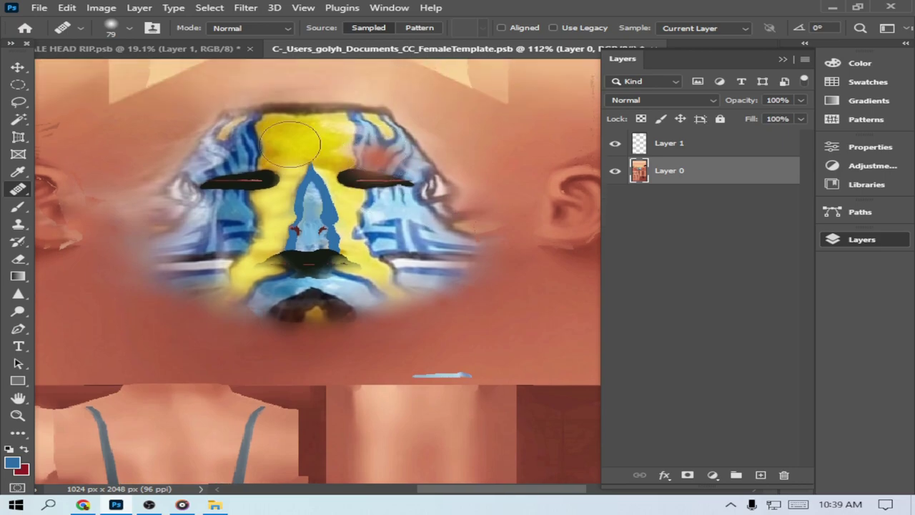
scroll(169, 98, "up", 1)
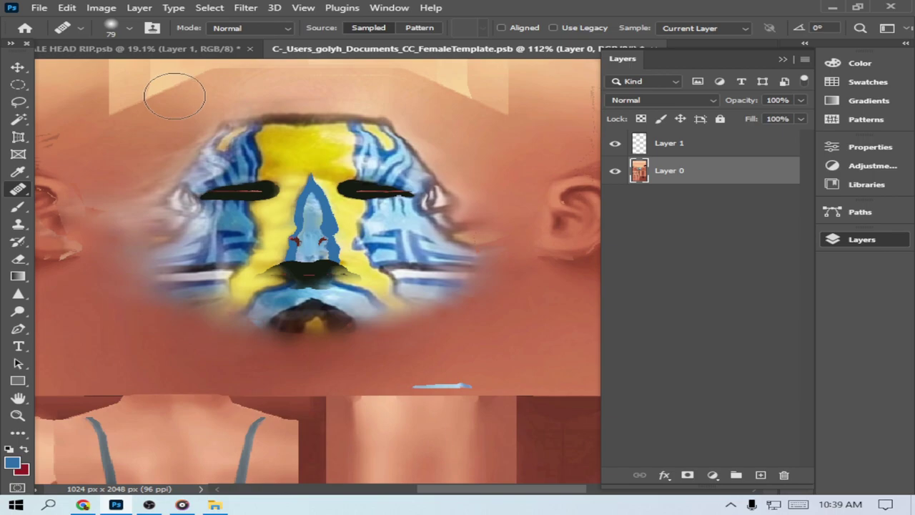
scroll(189, 114, "up", 1)
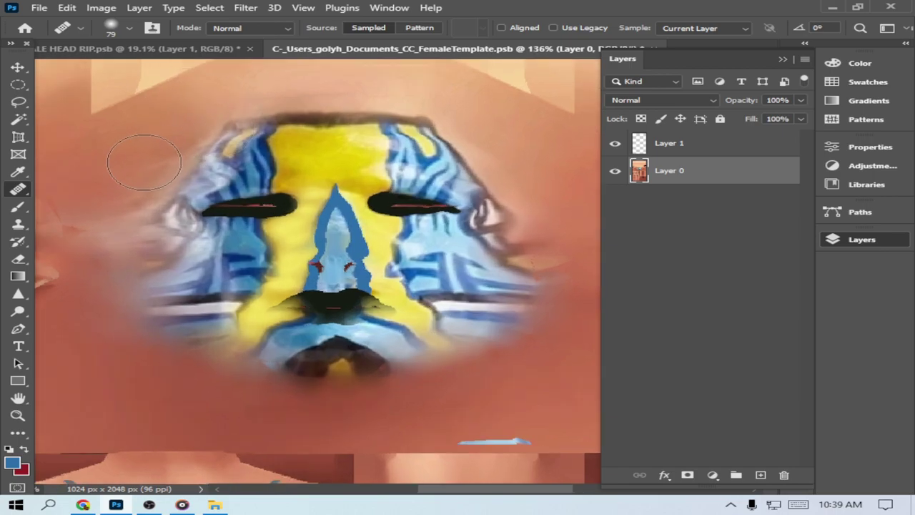
left_click(743, 151)
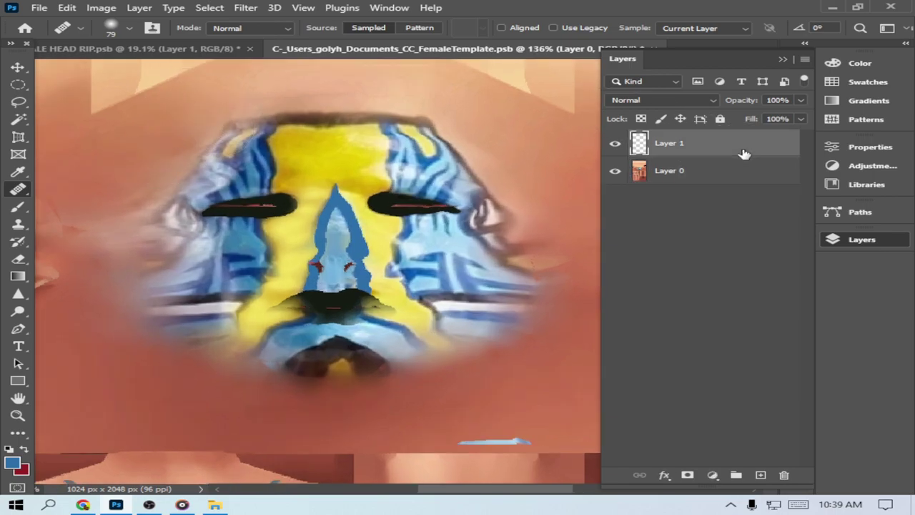
left_click(744, 165)
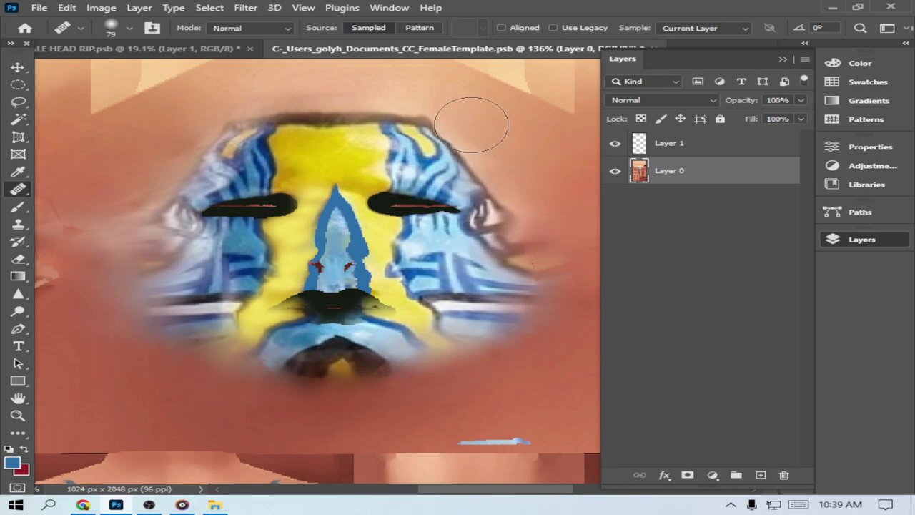
left_click(716, 146)
left_click(744, 170)
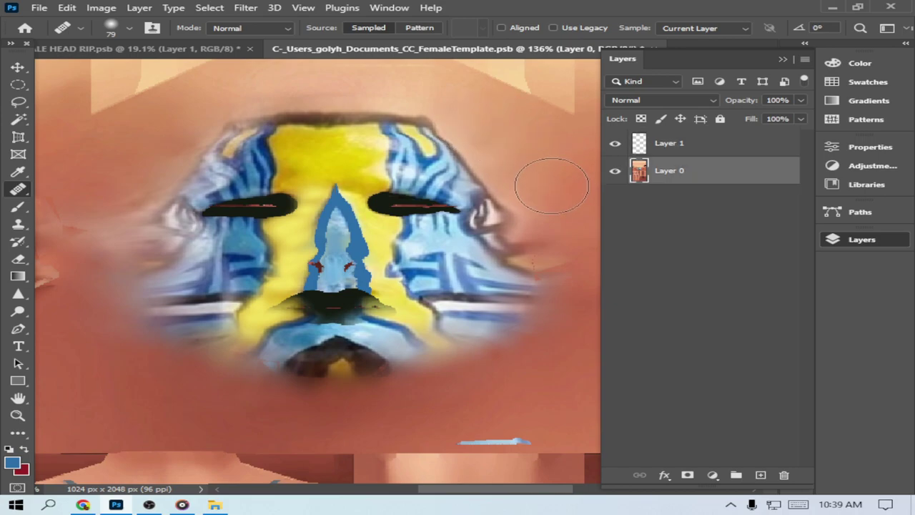
left_click(728, 148)
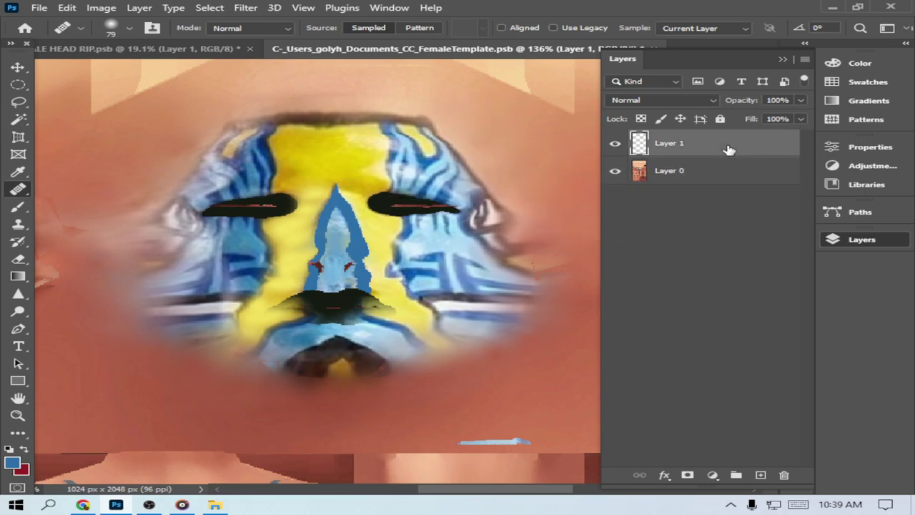
left_click(727, 171)
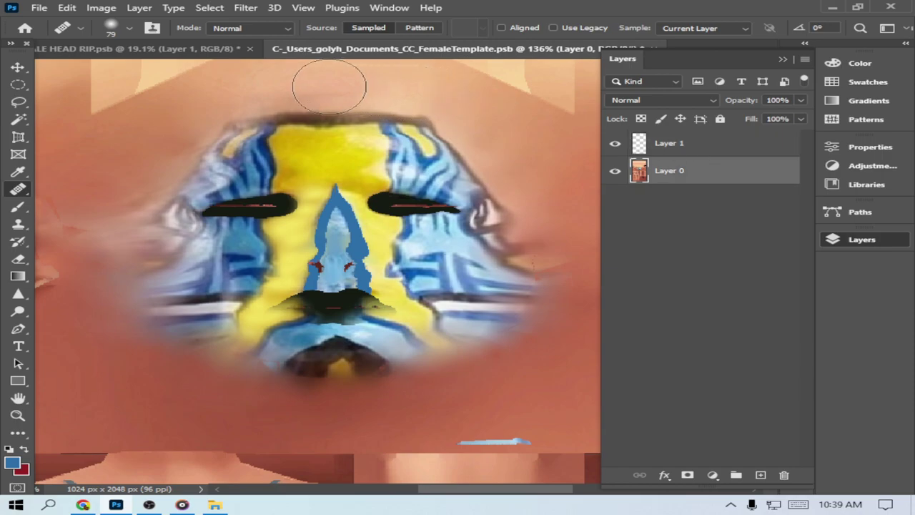
left_click(724, 148)
left_click(712, 170)
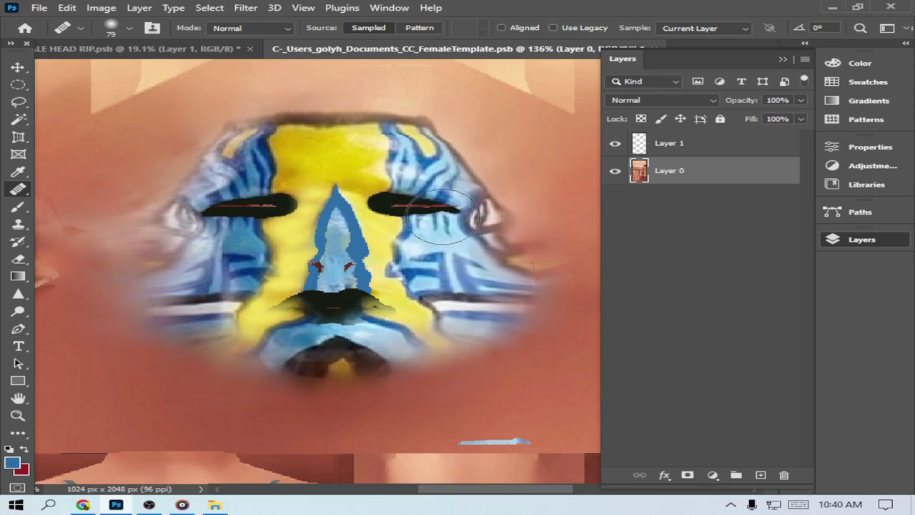
scroll(340, 333, "up", 3)
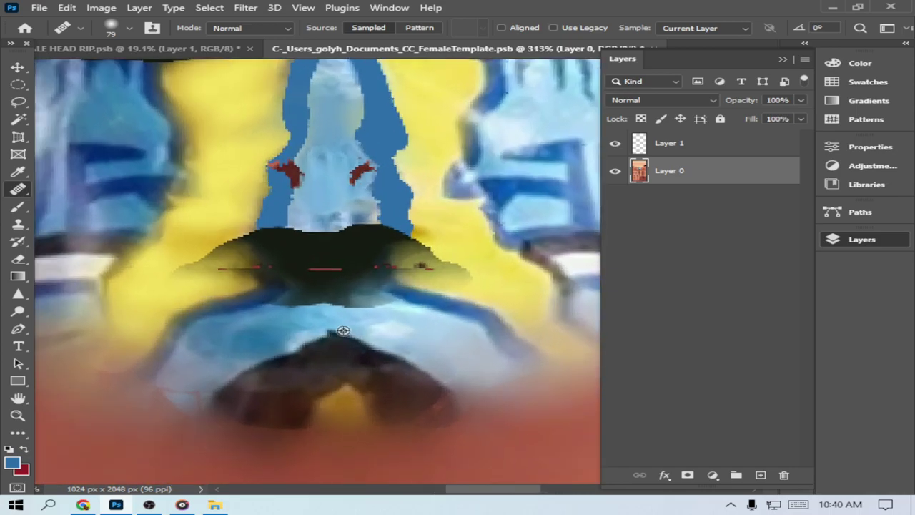
Add an empty Layer 2 above Layer 1, then make Layer 1 active again
scroll(343, 330, "up", 2)
scroll(350, 318, "up", 1)
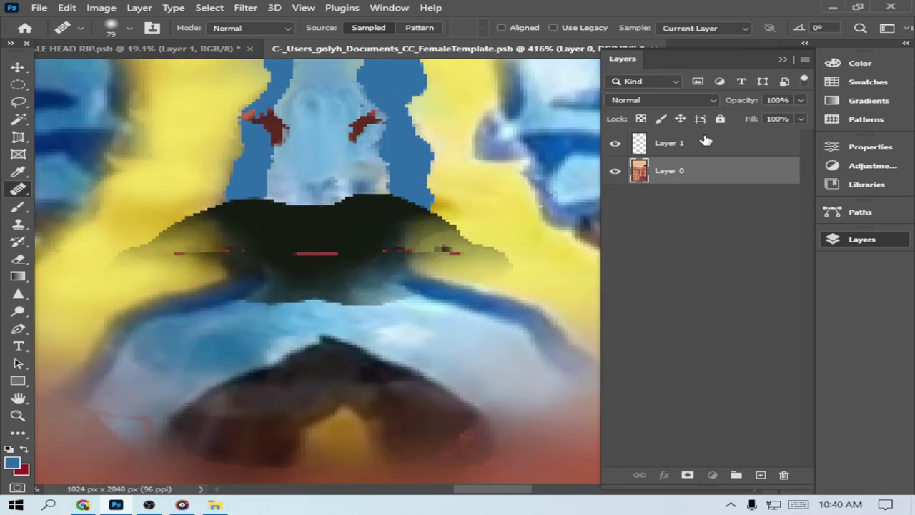
left_click(705, 142)
left_click(761, 475)
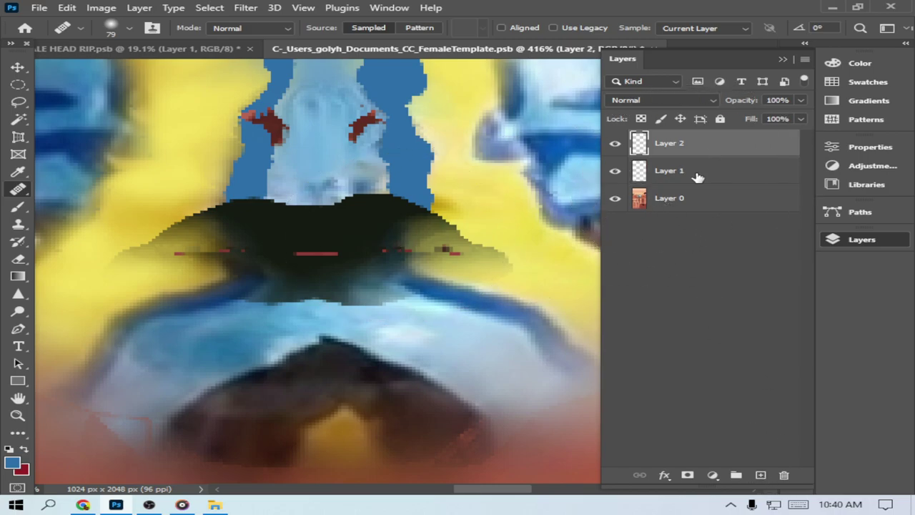
left_click(669, 182)
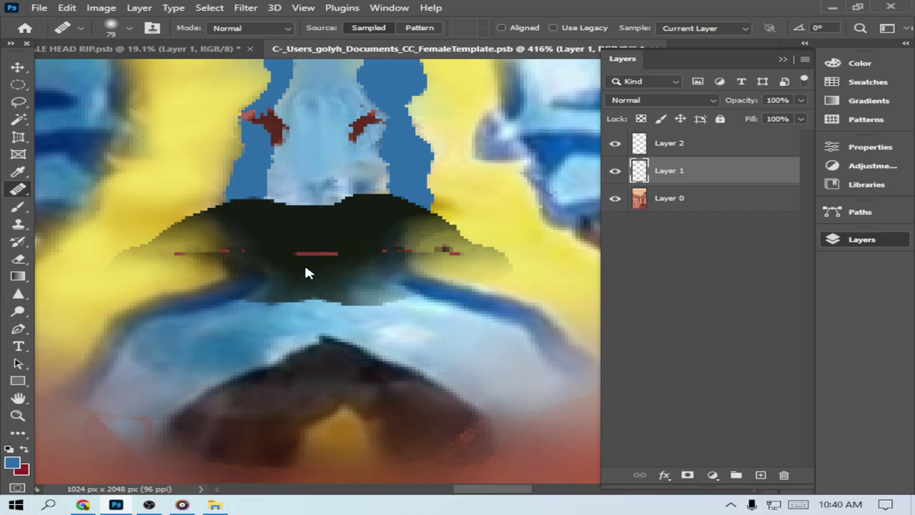
Switch to the Brush tool and shrink its size to about 9 px
left_click(19, 208)
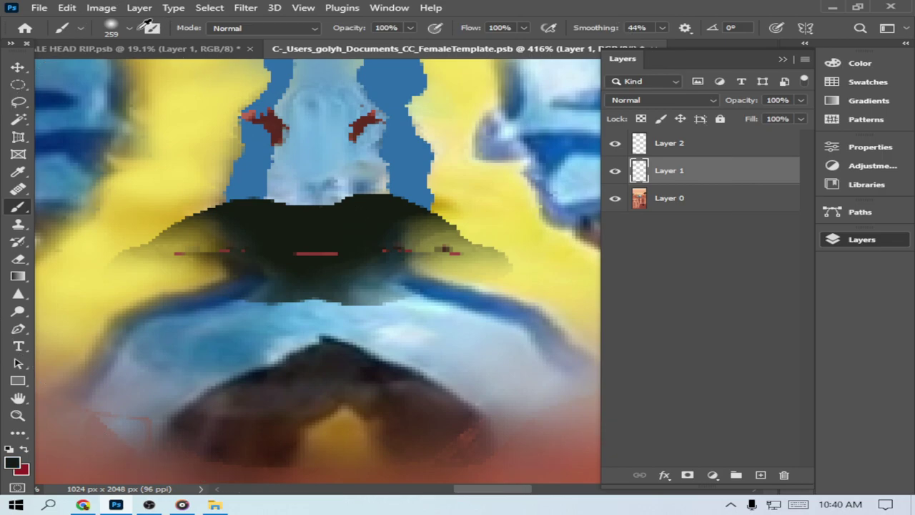
left_click(125, 28)
left_click_drag(152, 72, 105, 79)
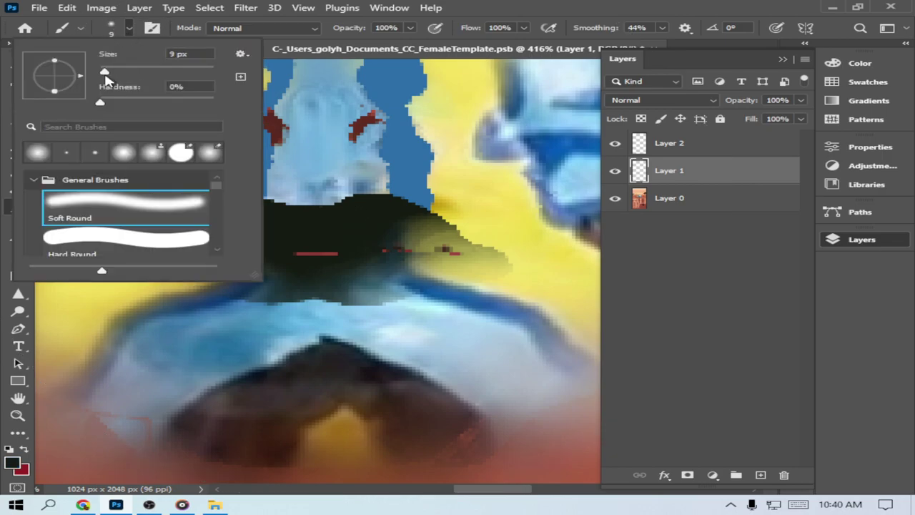
left_click(406, 240)
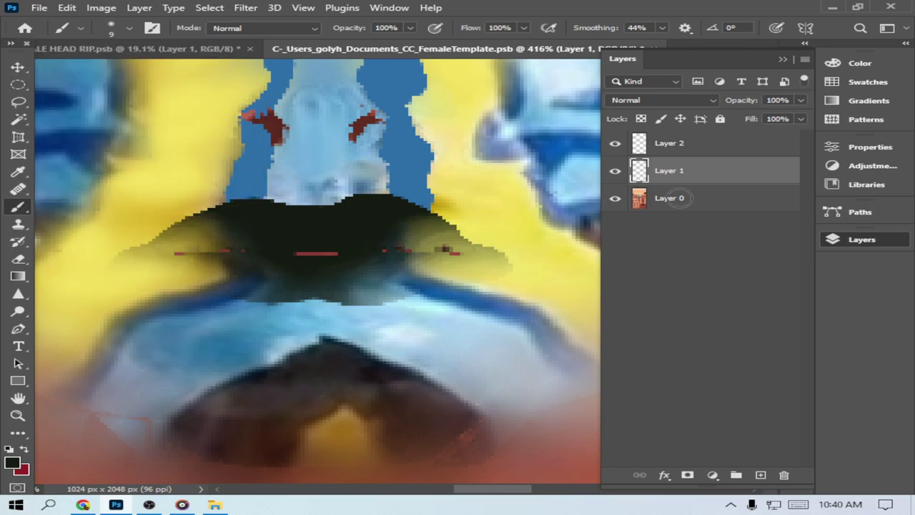
Paint black into the mouth shape, covering the red line and its right edge
left_click(679, 197)
left_click(679, 172)
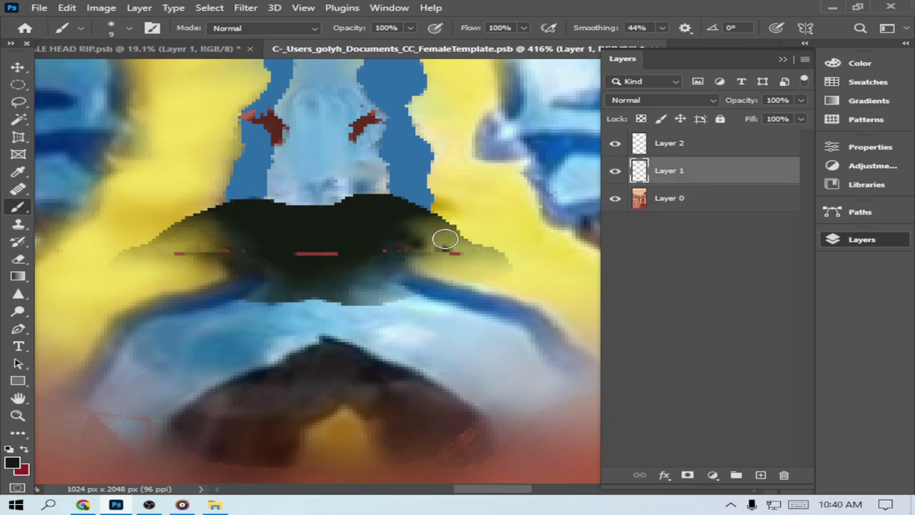
left_click(694, 151)
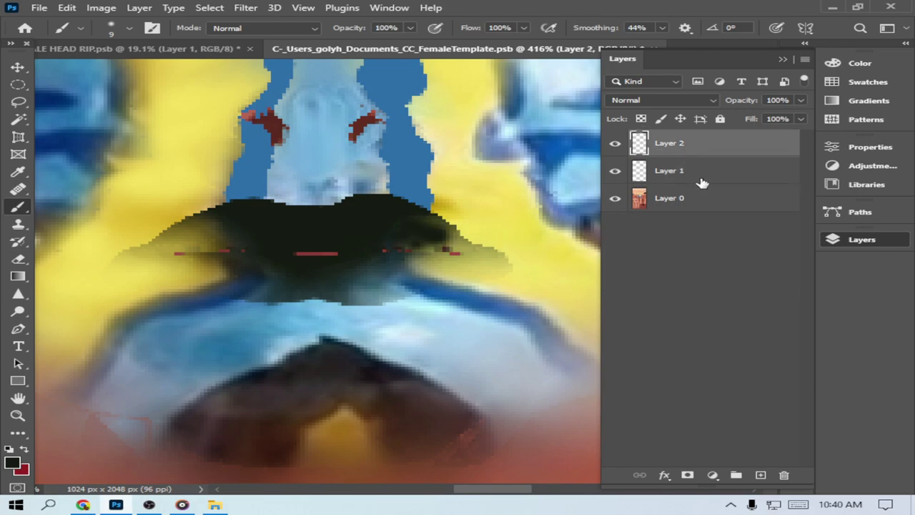
left_click(700, 175)
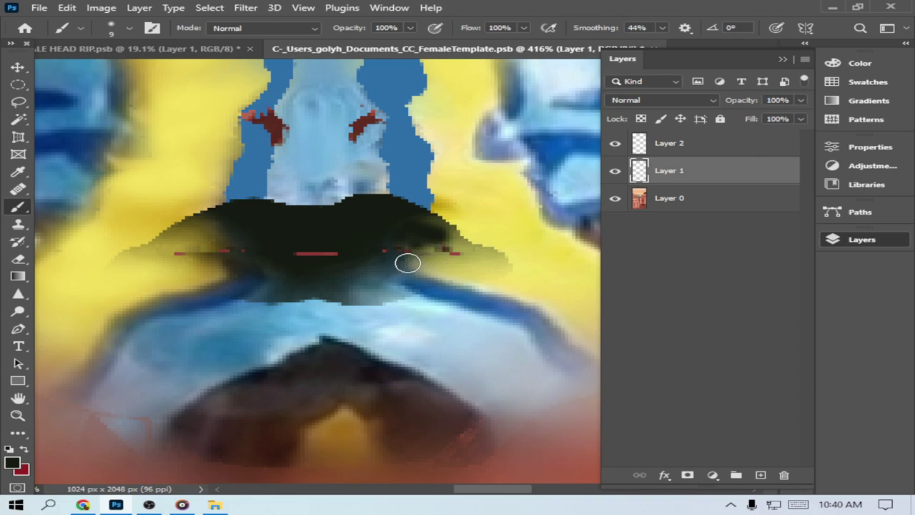
left_click(679, 198)
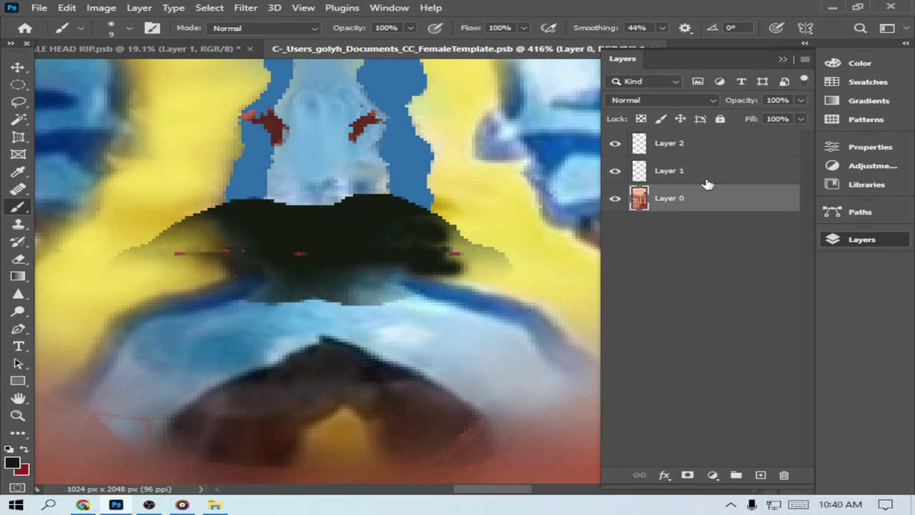
left_click(707, 175)
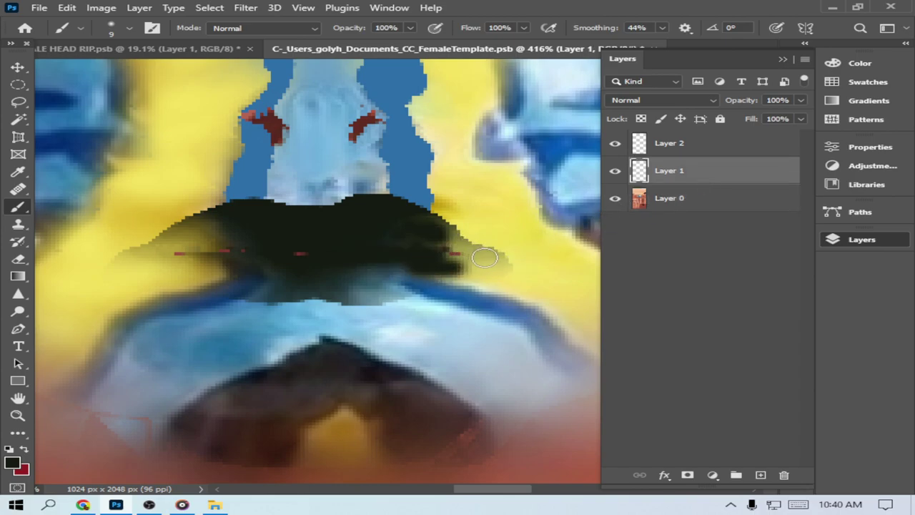
left_click(676, 198)
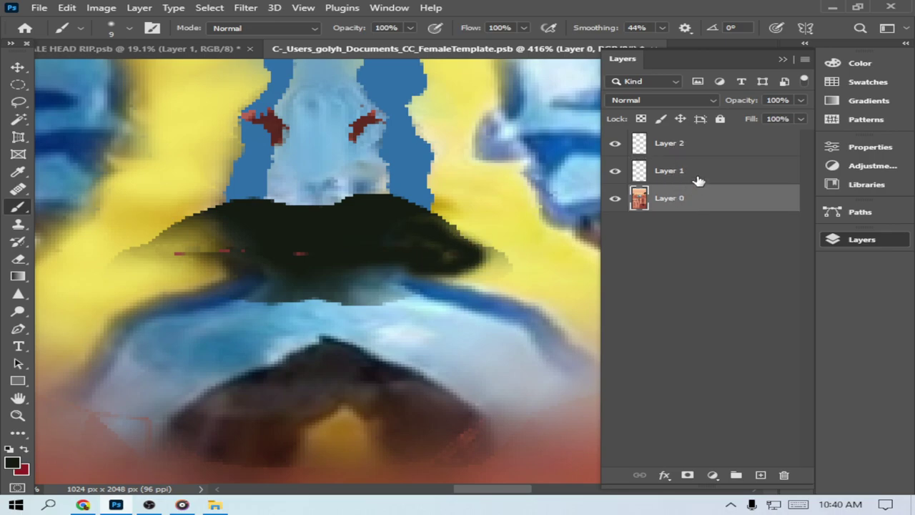
left_click(695, 177)
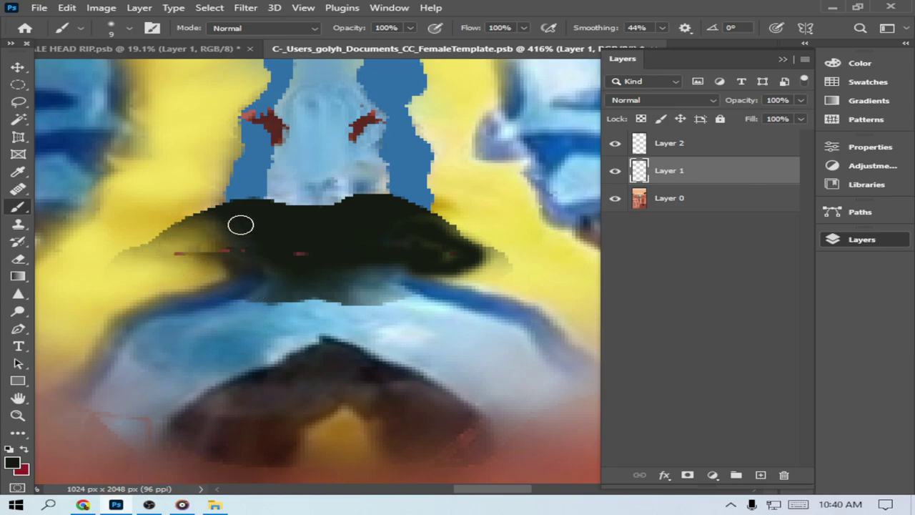
Paint the mouth's left side, lower-left tip and lower edge solid black
left_click(697, 206)
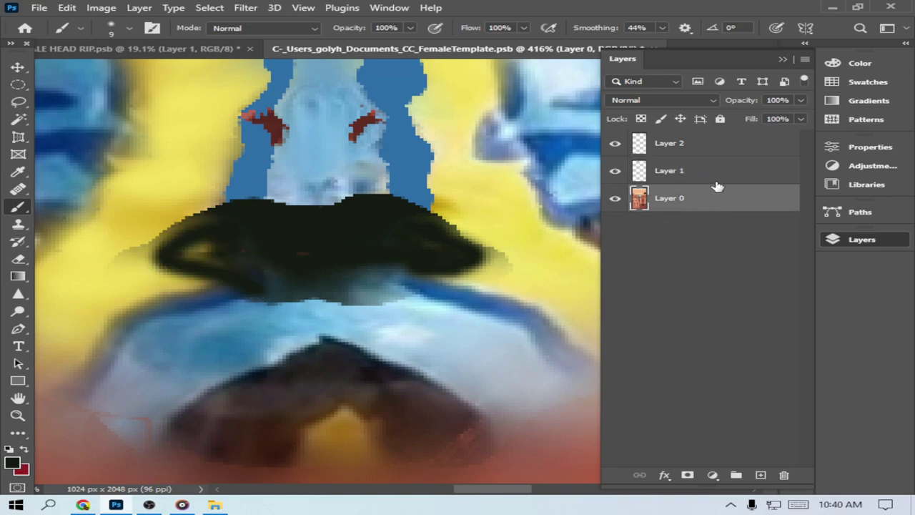
left_click(707, 171)
mouse_move(169, 254)
left_mouse_down()
mouse_move(172, 238)
mouse_move(193, 243)
left_mouse_up()
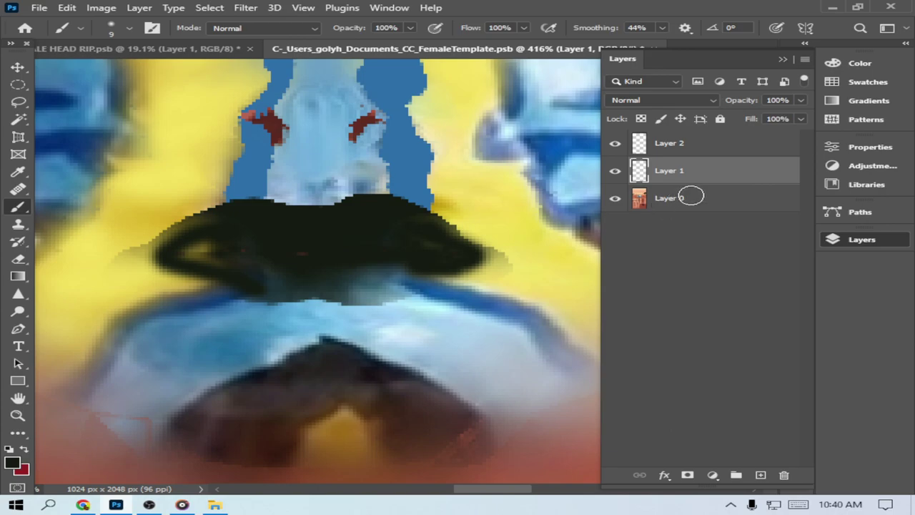
left_click(691, 195)
left_click(714, 176)
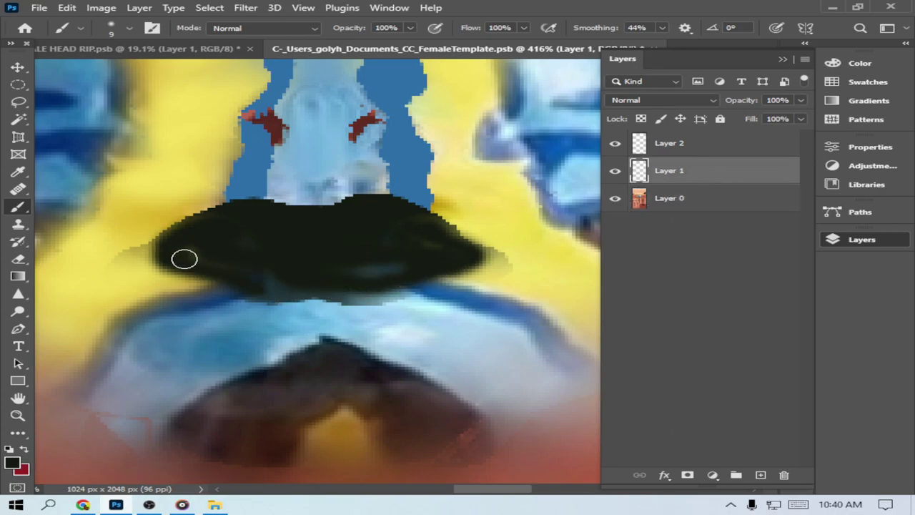
left_click(699, 208)
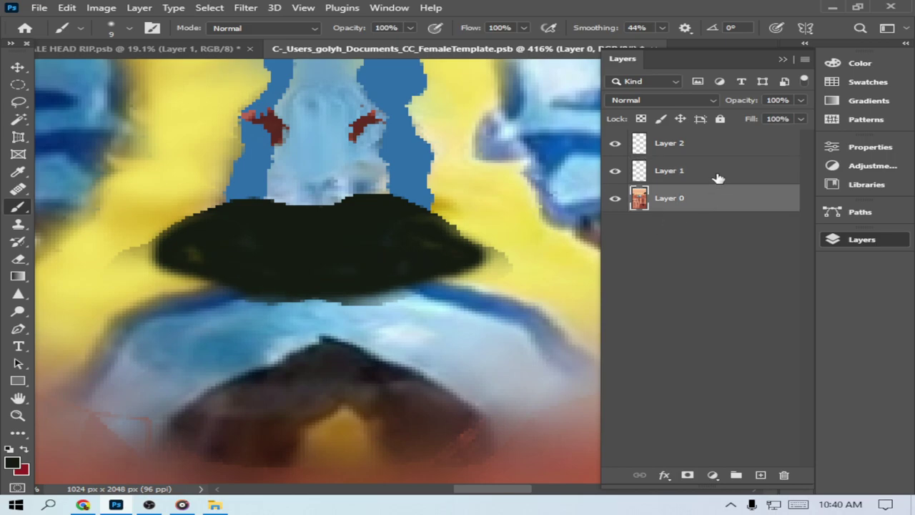
left_click(717, 174)
Zoom in, Alt-sample the dark red and paint over the right eye shape
scroll(386, 170, "up", 5)
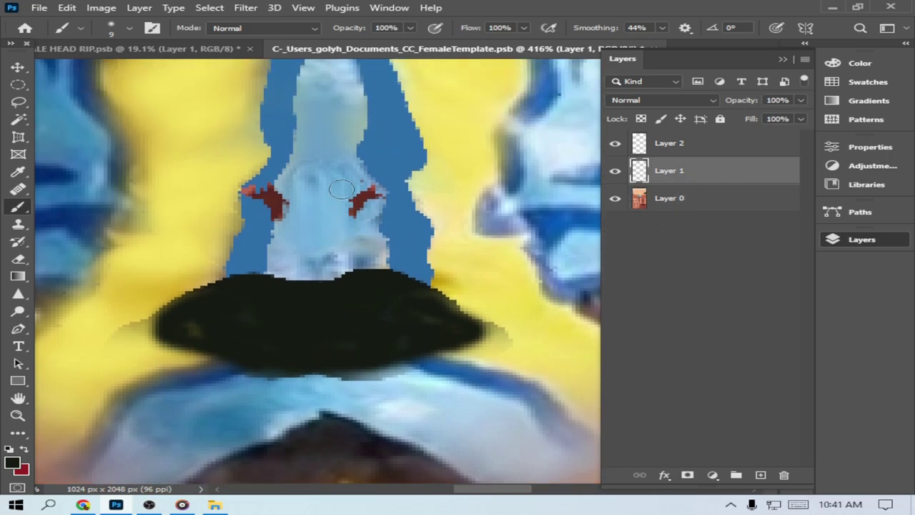
scroll(360, 246, "up", 2)
scroll(365, 250, "up", 2)
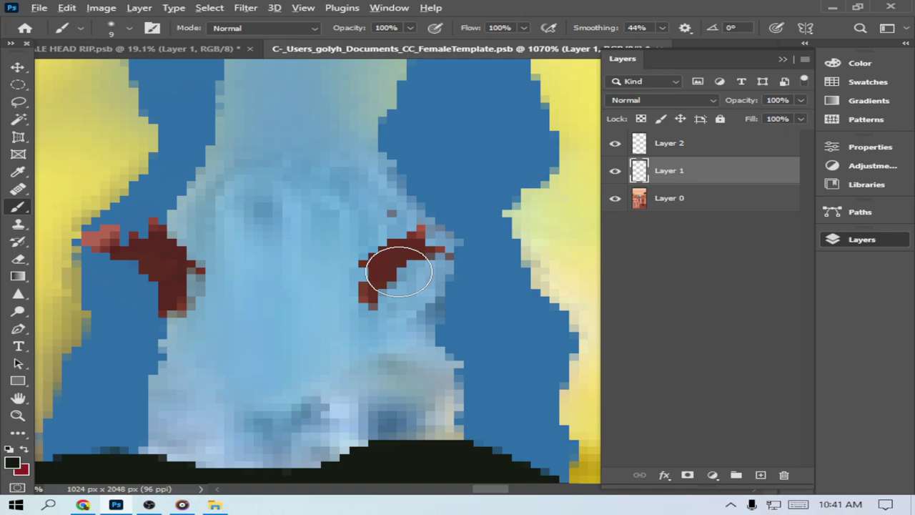
left_click(405, 258, "alt")
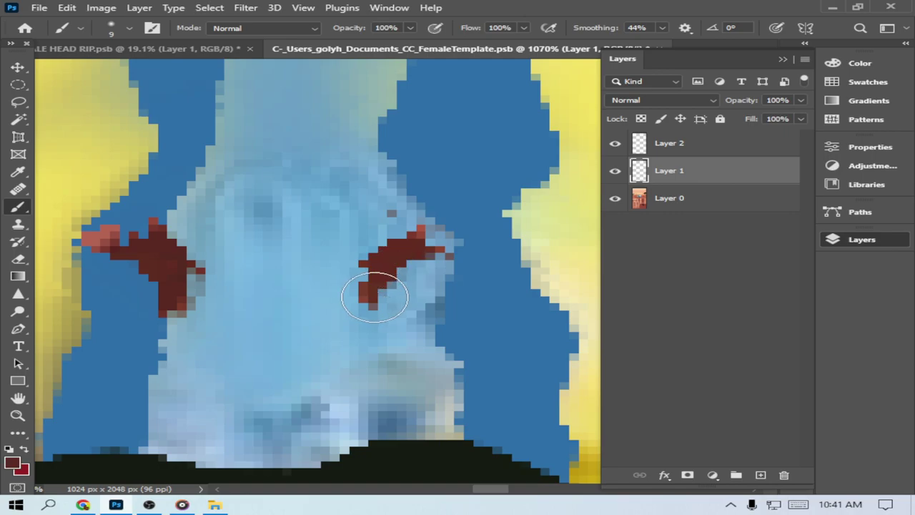
left_click_drag(413, 255, 378, 282)
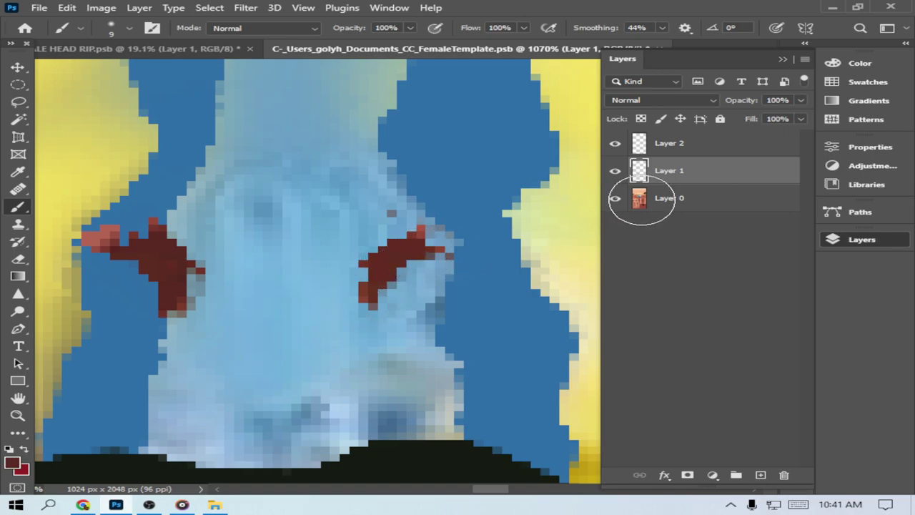
left_click(669, 198)
left_click(696, 179)
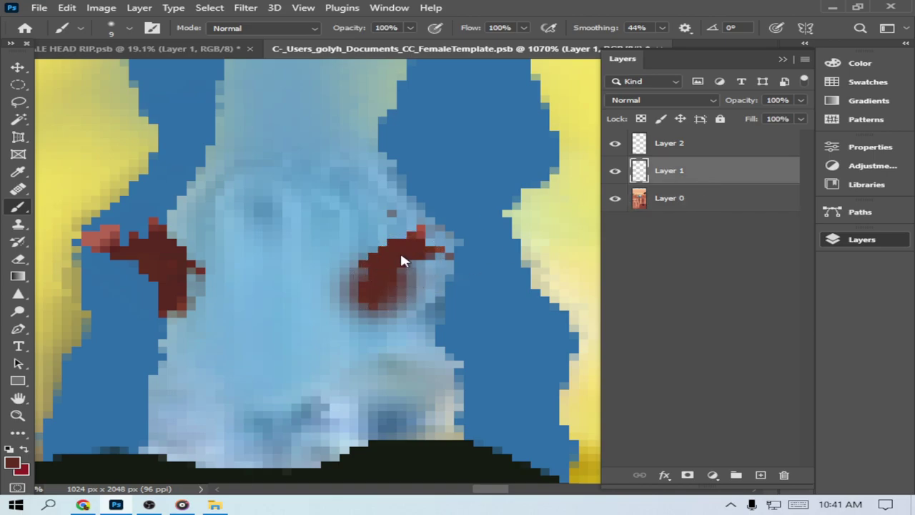
Fill the left red eye shape with dark red, then zoom back out
left_click_drag(143, 265, 122, 245)
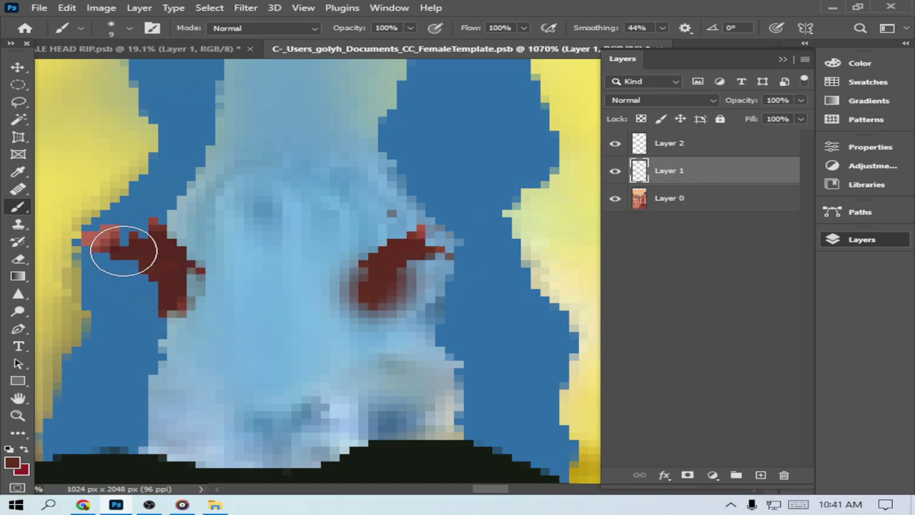
left_click(679, 198)
left_click(709, 178)
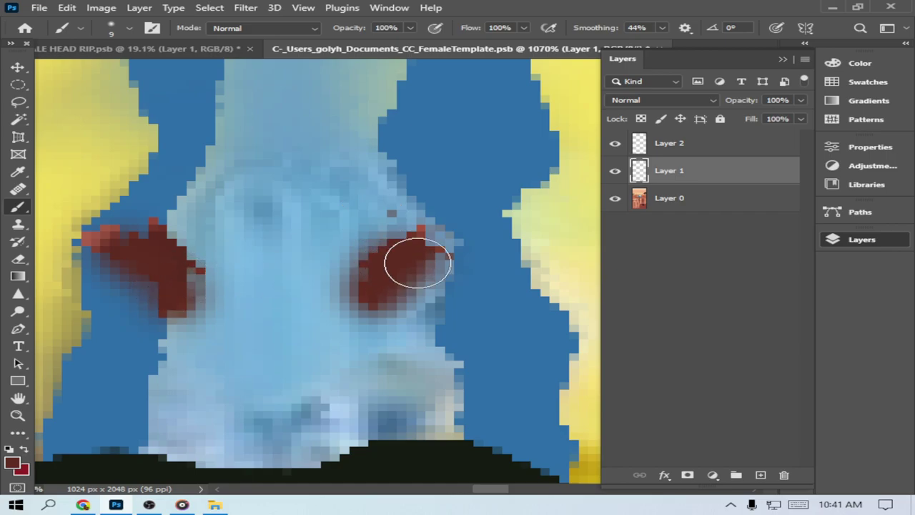
left_click(681, 201)
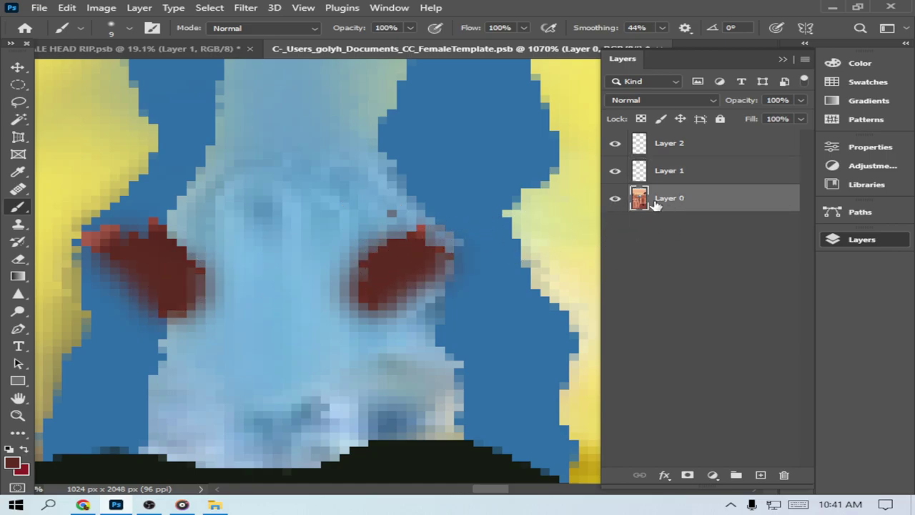
left_click(705, 175)
scroll(366, 254, "down", 2)
scroll(366, 254, "down", 2)
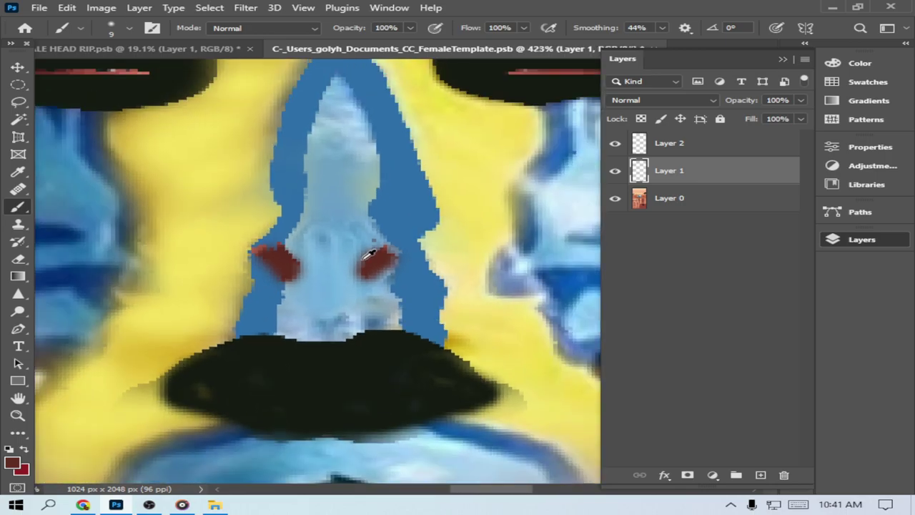
scroll(370, 253, "down", 2)
scroll(370, 254, "down", 2)
scroll(366, 258, "down", 2)
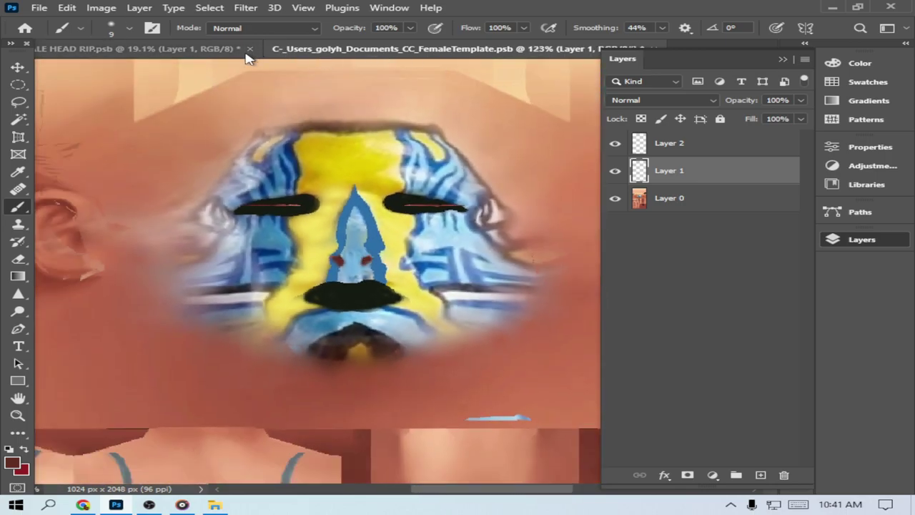
Close the FEMALE HEAD RIP.psb 3D head document, answering its save prompts
left_click(214, 49)
key("ctrl+s")
left_click(650, 163)
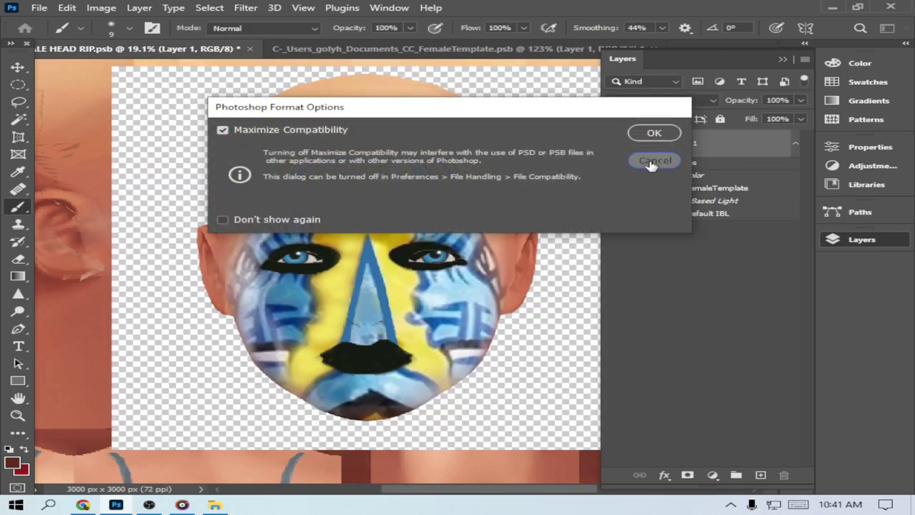
left_click(452, 51)
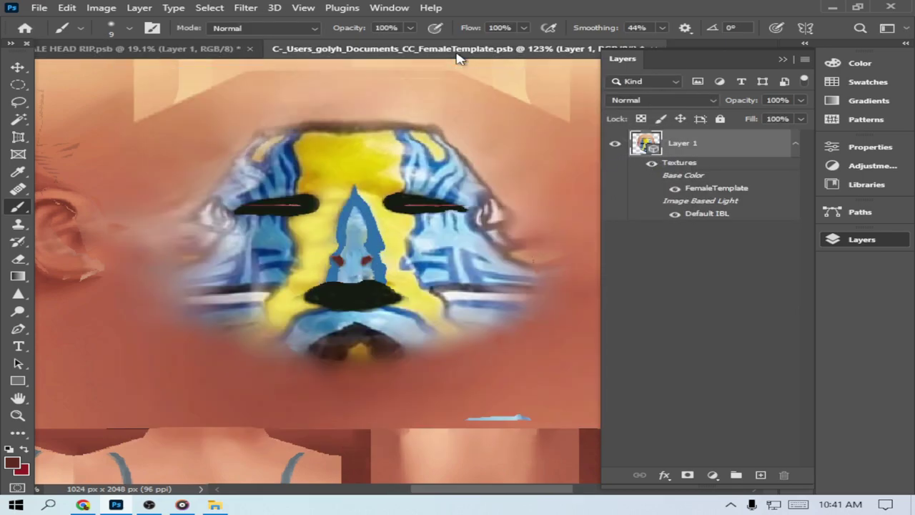
left_click(250, 48)
left_click(451, 196)
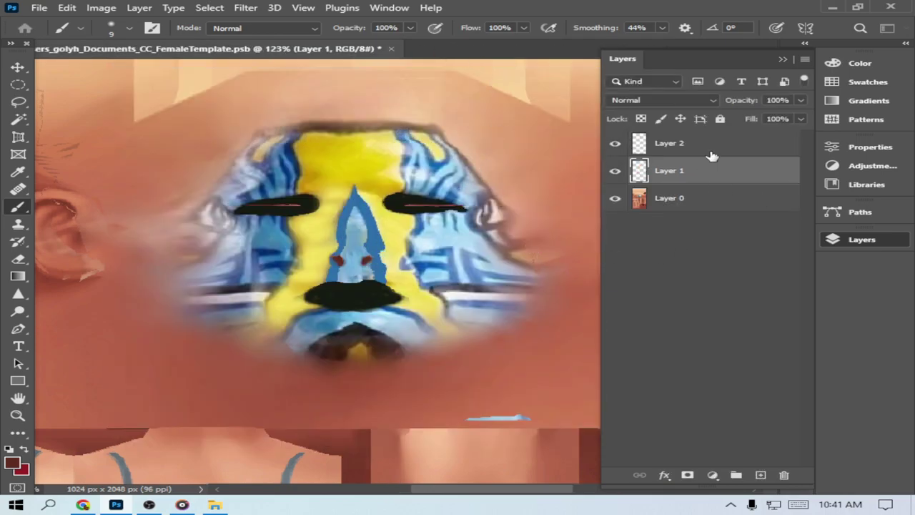
Merge Layer 2 and Layer 1 into one Layer 2 and add an empty Layer 3
left_click(712, 154)
left_click(723, 177, "shift")
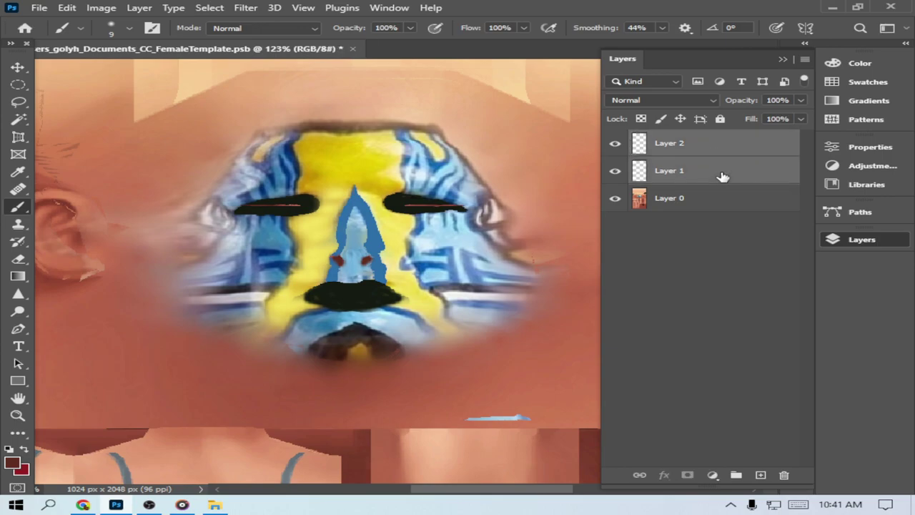
right_click(720, 205)
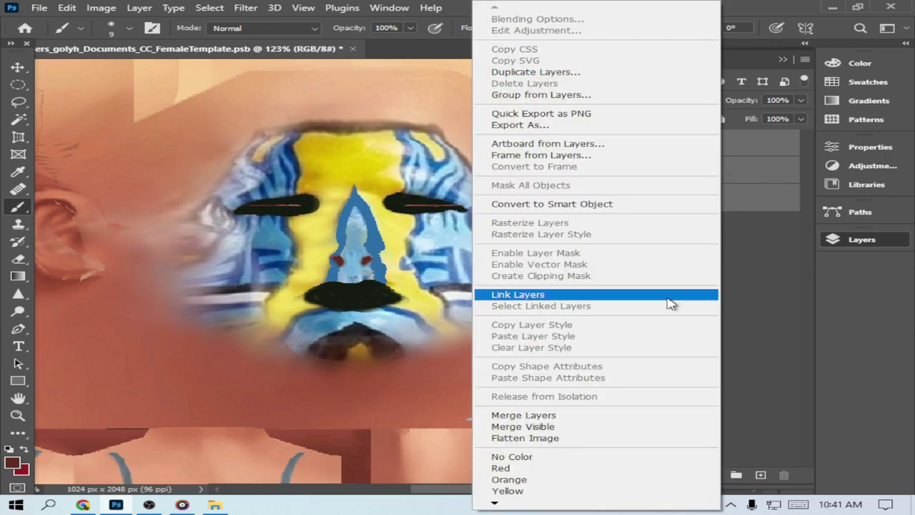
left_click(540, 420)
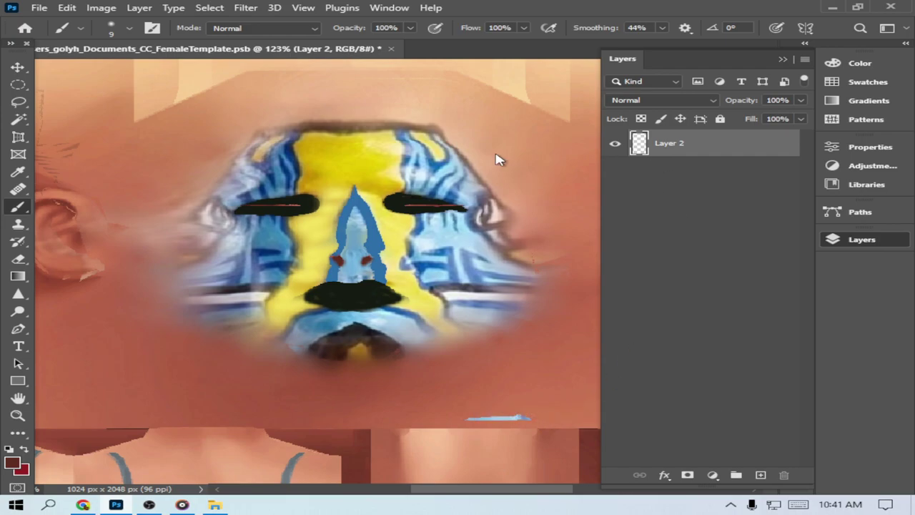
left_click(760, 475)
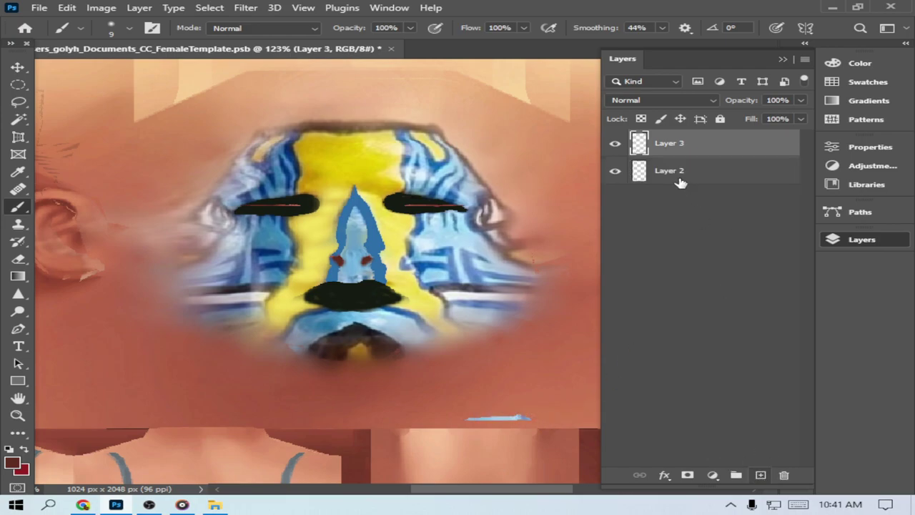
left_click(701, 182)
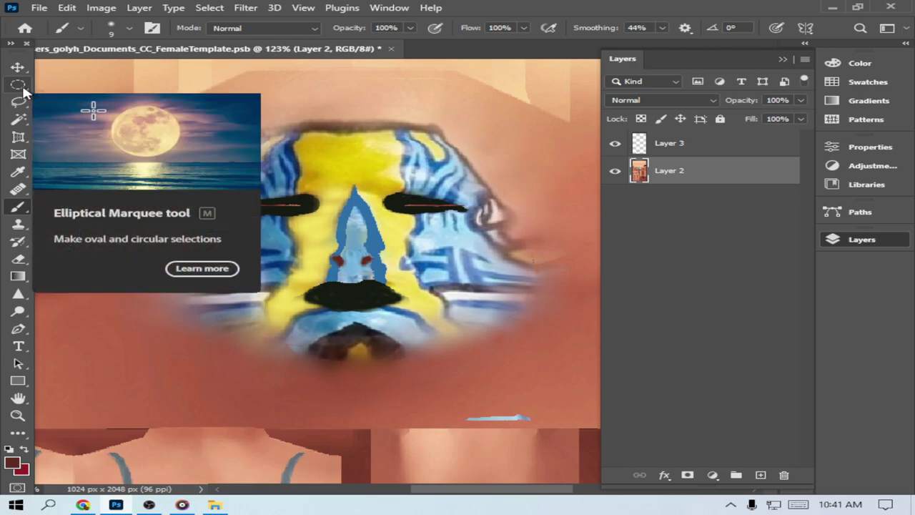
Draw an elliptical marquee selection around the painted face area
left_click(19, 85)
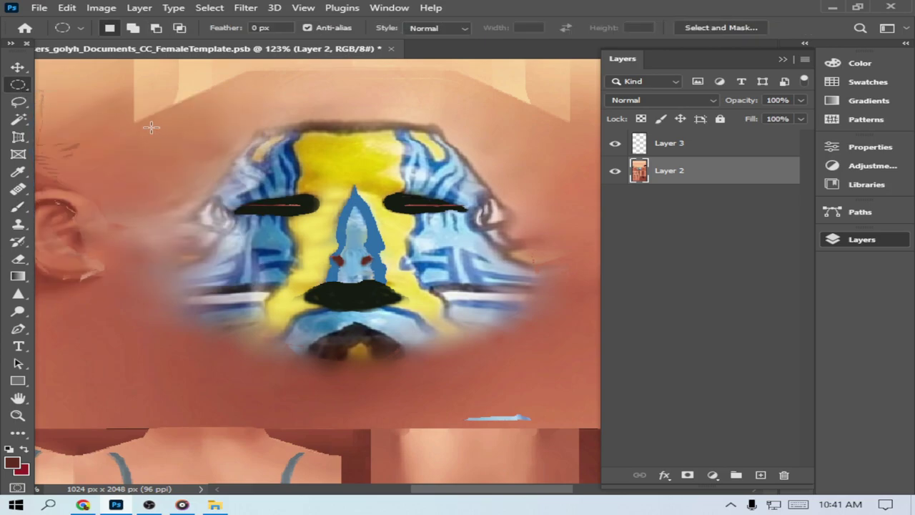
mouse_move(145, 125)
left_mouse_down()
mouse_move(608, 336)
mouse_move(616, 350)
left_mouse_up()
left_click(738, 151)
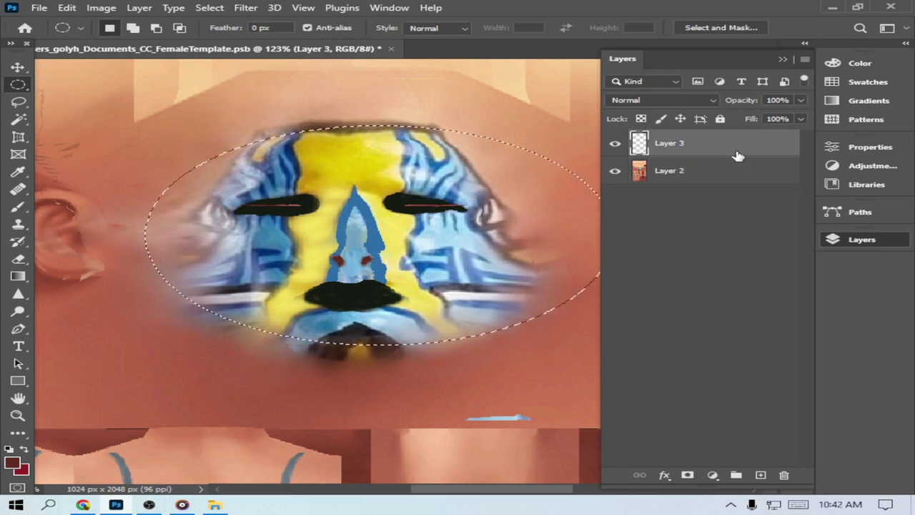
scroll(401, 243, "down", 2)
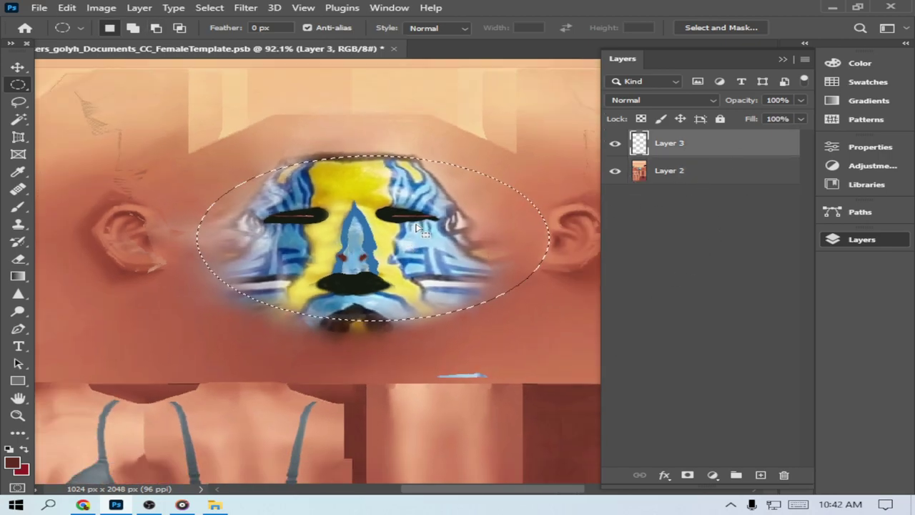
key("ctrl+d")
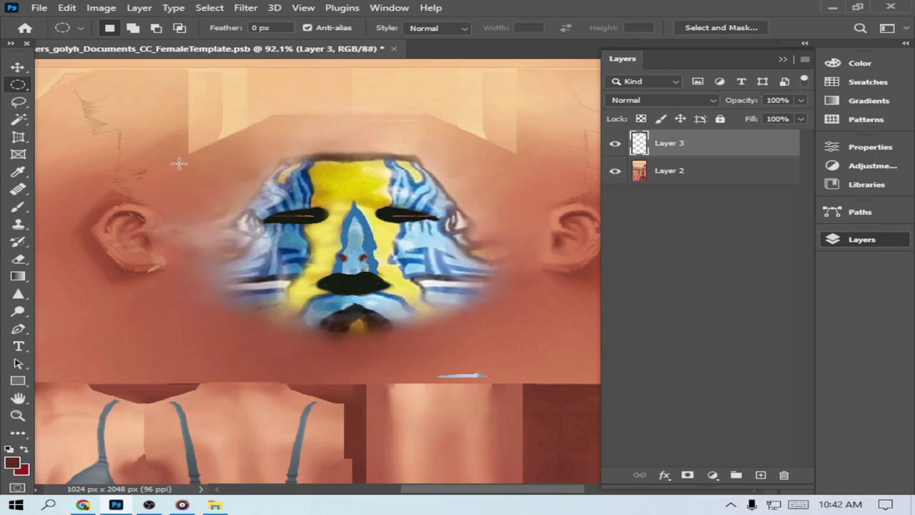
left_click_drag(189, 161, 536, 327)
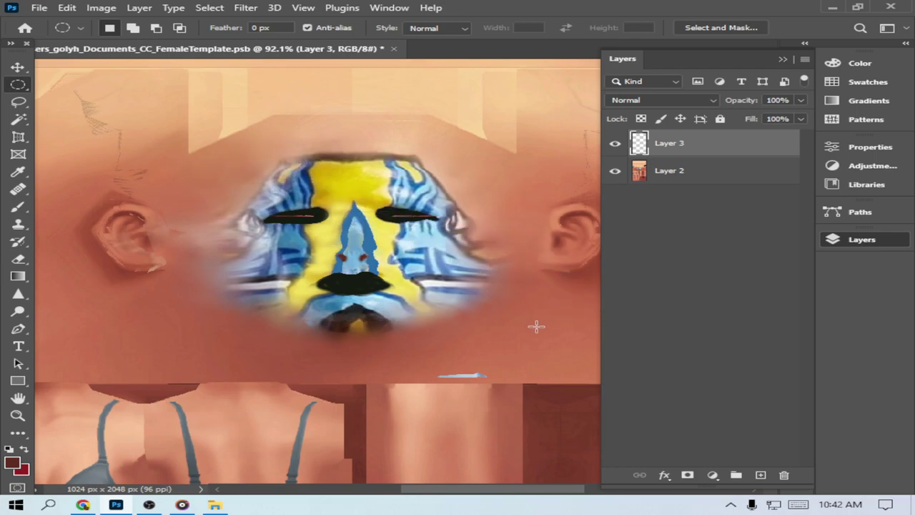
left_click(735, 166)
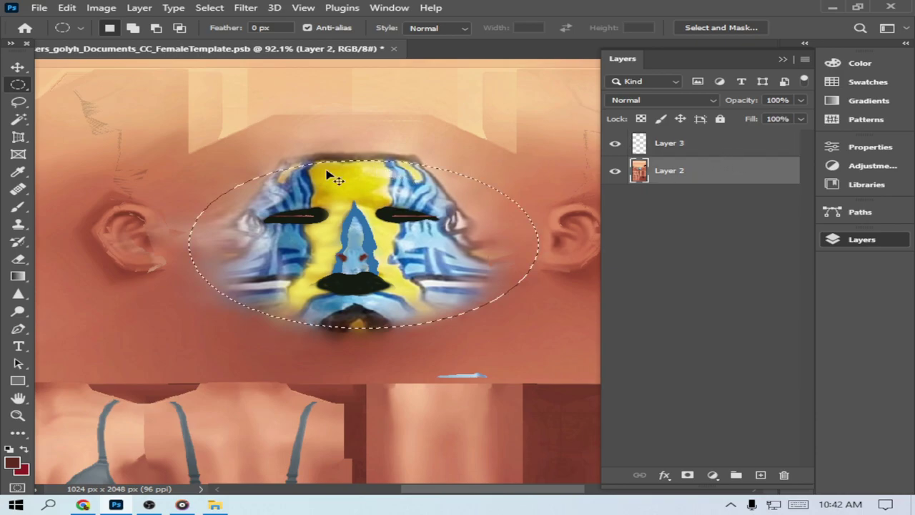
left_click(154, 156)
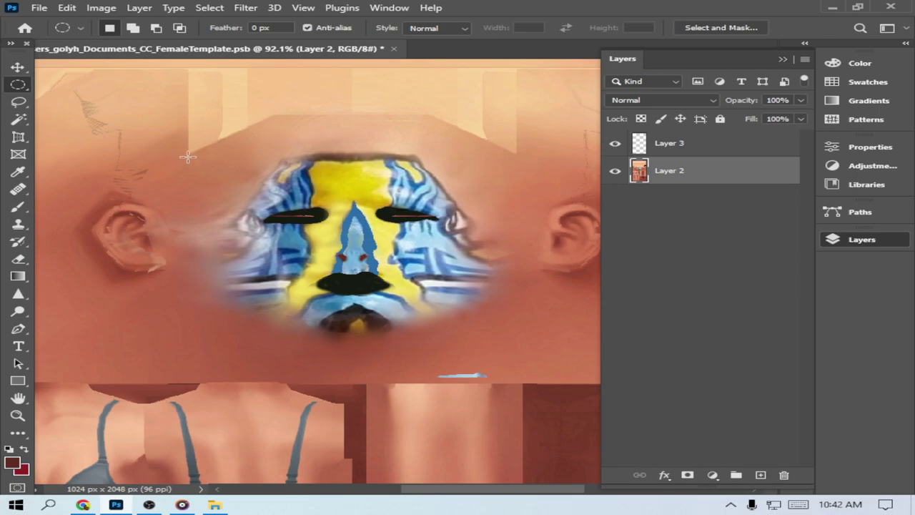
left_click_drag(188, 156, 524, 337)
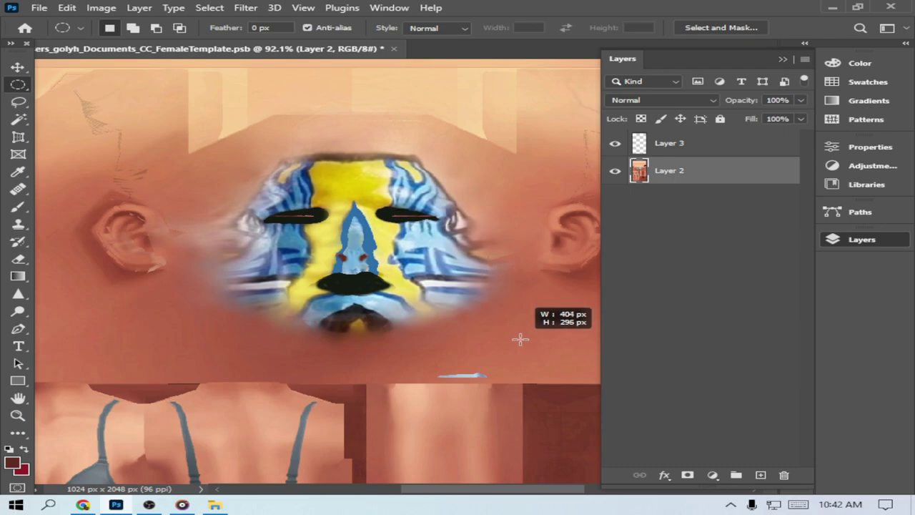
left_click_drag(525, 337, 519, 336)
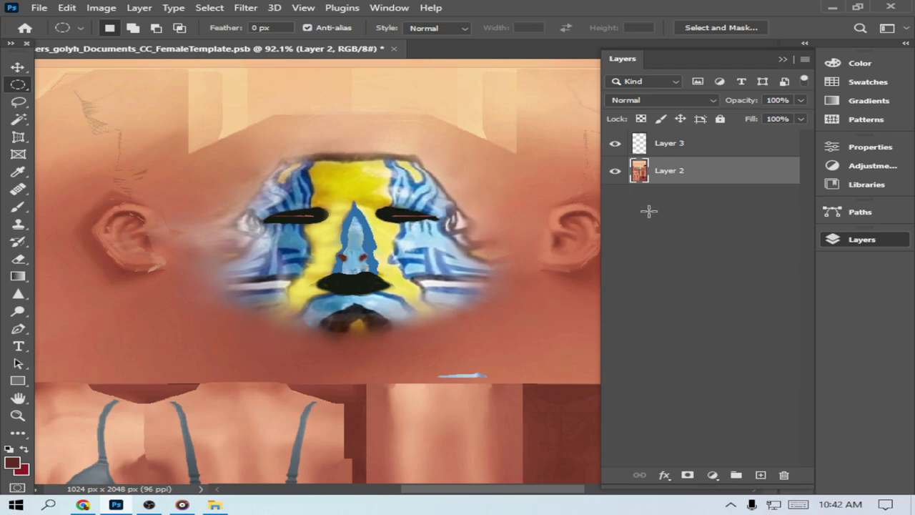
Cut the elliptical face-paint area out of Layer 2
left_click(702, 150)
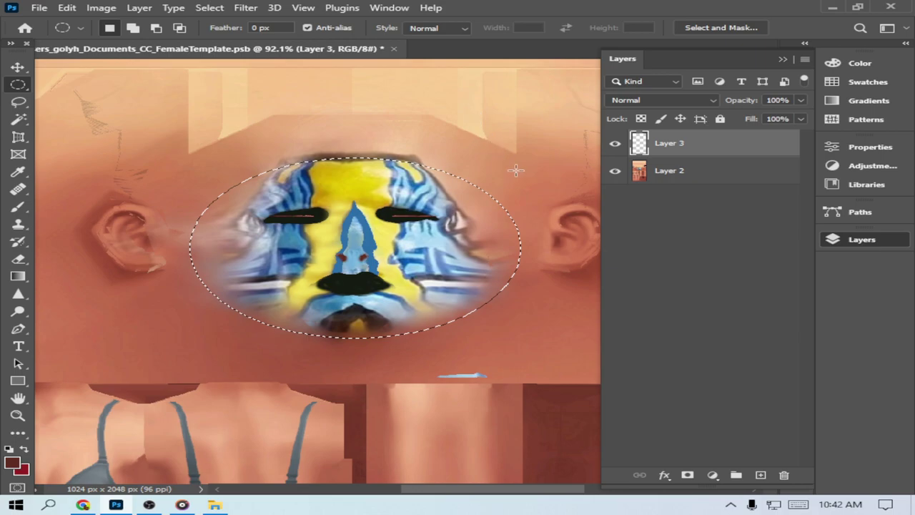
left_click(694, 175)
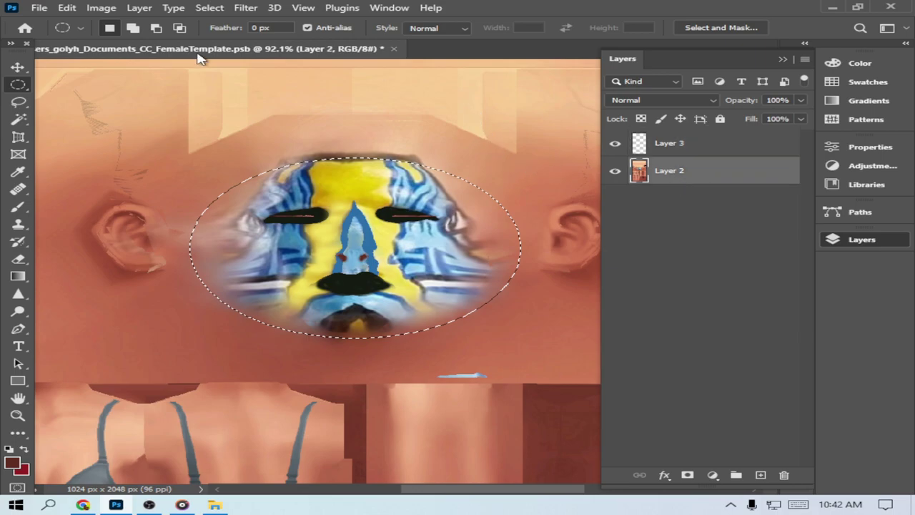
left_click(67, 8)
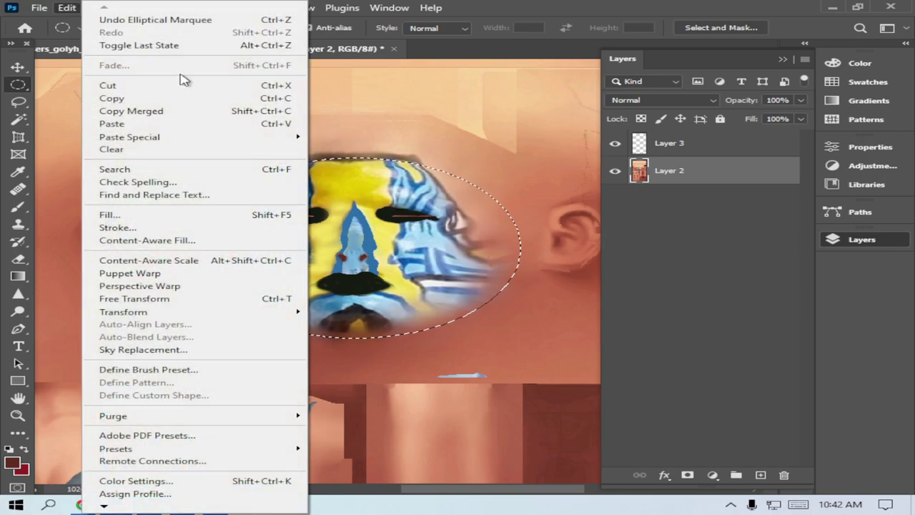
left_click(136, 85)
Paste the cut ellipse onto Layer 3 and switch to the Move tool
left_click(720, 156)
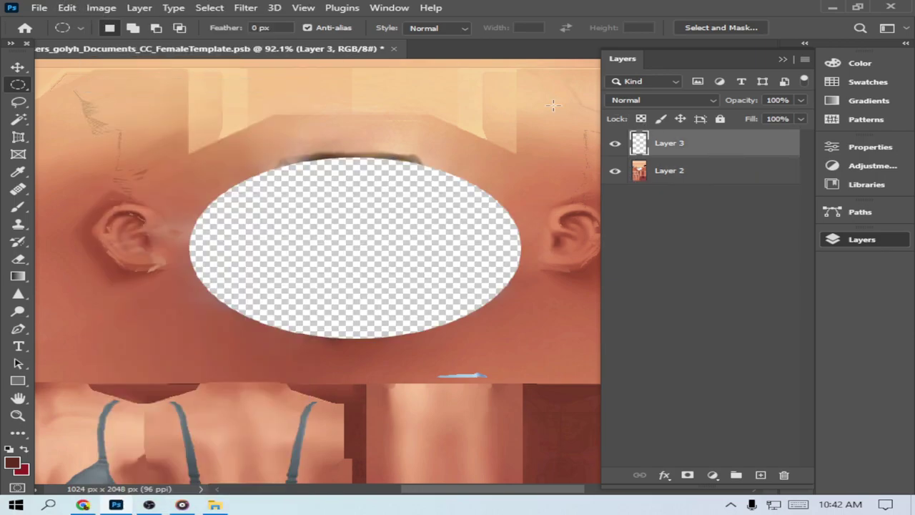
left_click(65, 8)
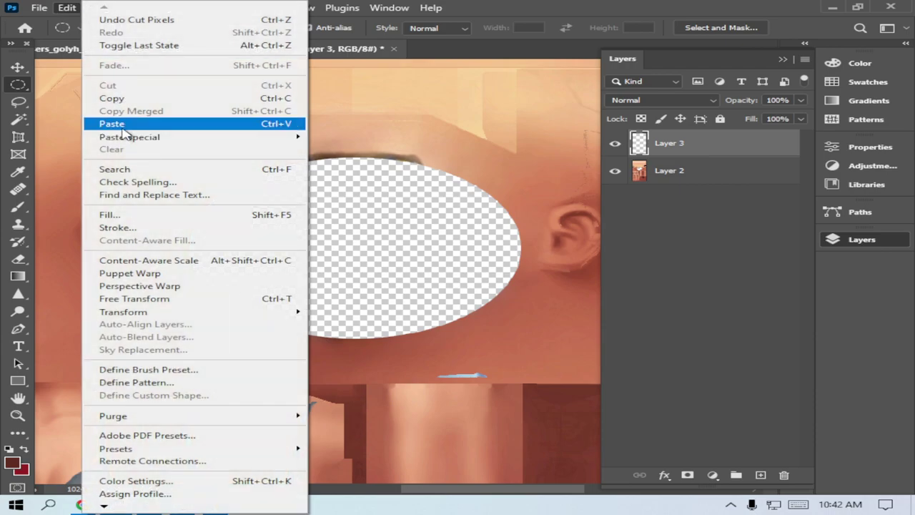
key("Escape")
left_click(18, 66)
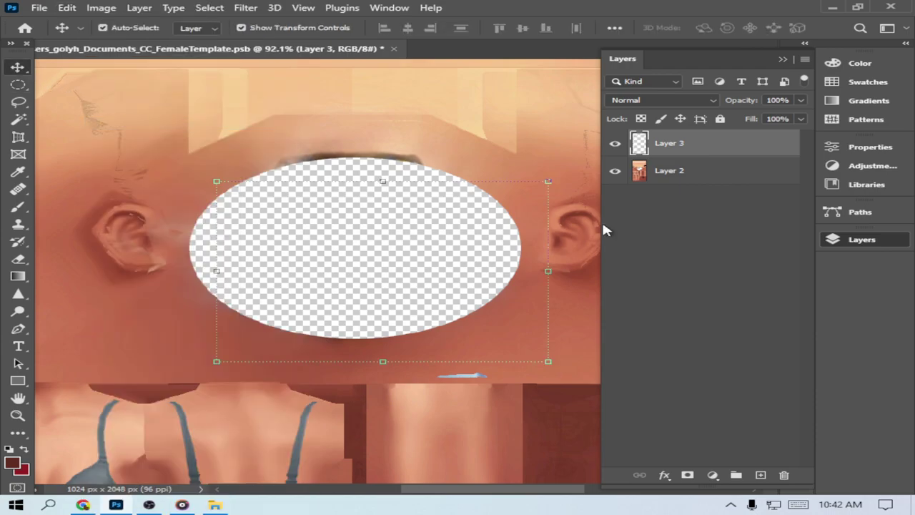
Drag the Layer 3 face-paint ellipse up and left over the face underneath
left_click(711, 175)
left_click(715, 143)
mouse_move(400, 275)
left_mouse_down()
mouse_move(369, 258)
mouse_move(397, 244)
left_mouse_up()
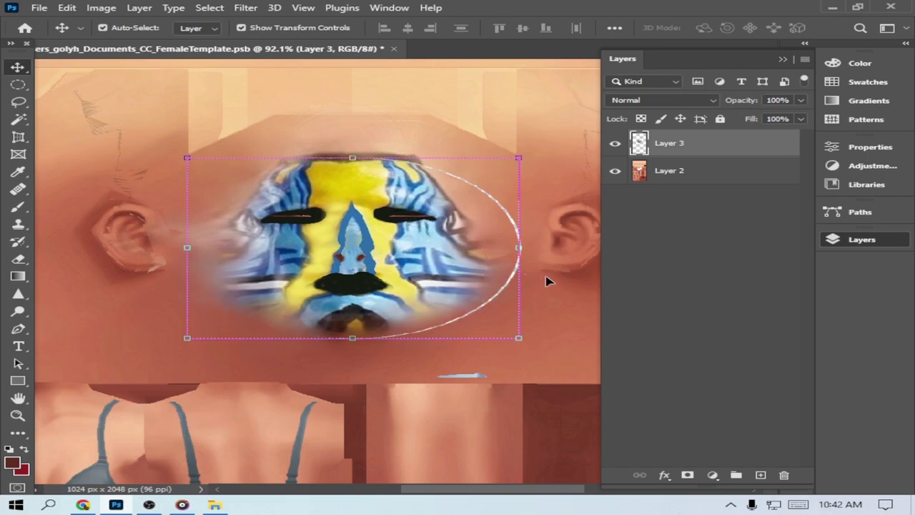
scroll(548, 277, "up", 1)
scroll(547, 281, "up", 1)
scroll(531, 286, "up", 1)
scroll(512, 282, "up", 1)
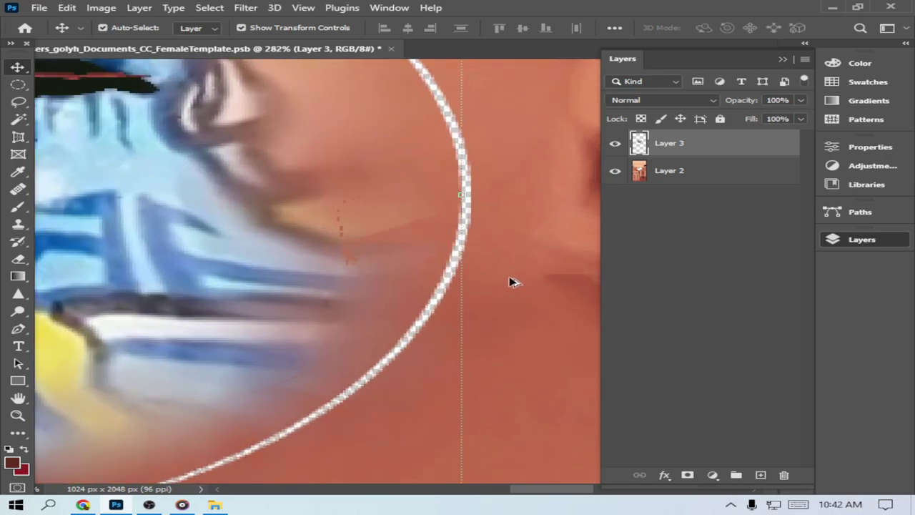
scroll(415, 264, "up", 1)
left_click_drag(338, 255, 353, 257)
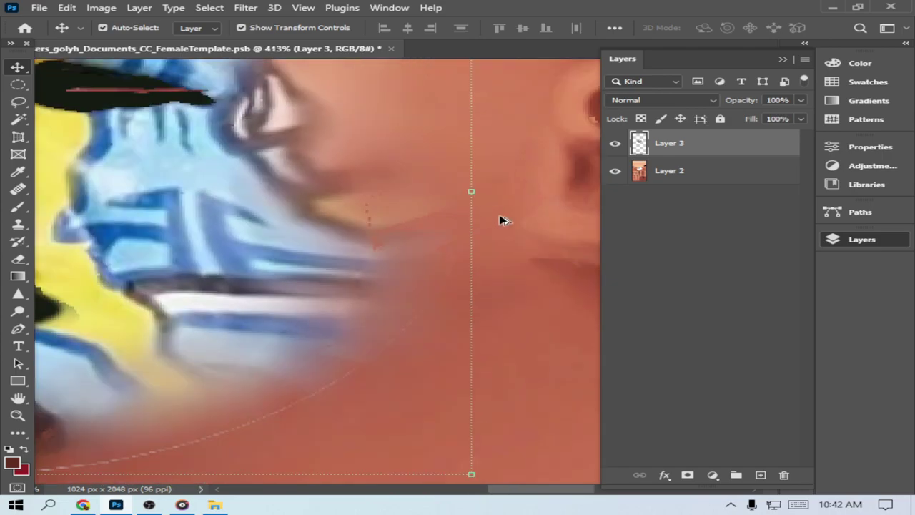
Zoom in on the ellipse edge and nudge it 2 px left
scroll(502, 220, "down", 4)
scroll(486, 216, "down", 1)
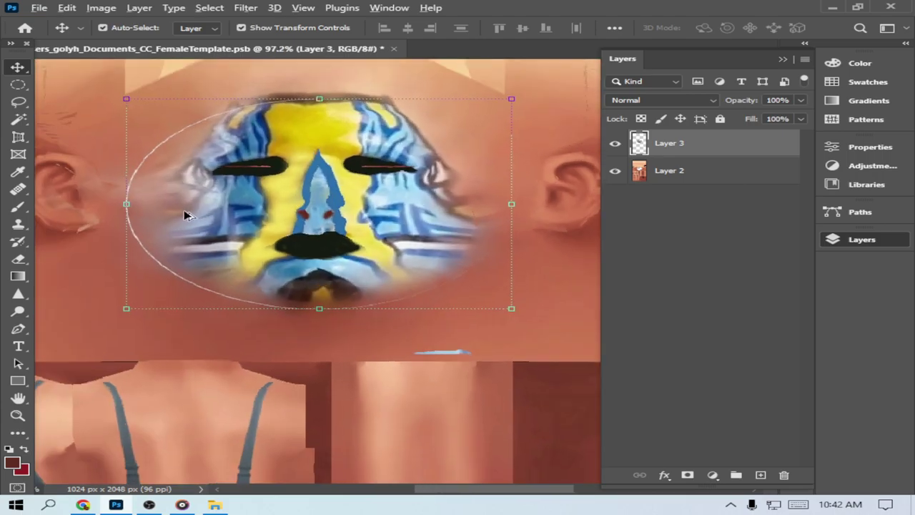
scroll(159, 219, "up", 2)
scroll(154, 224, "up", 1)
scroll(367, 216, "down", 1)
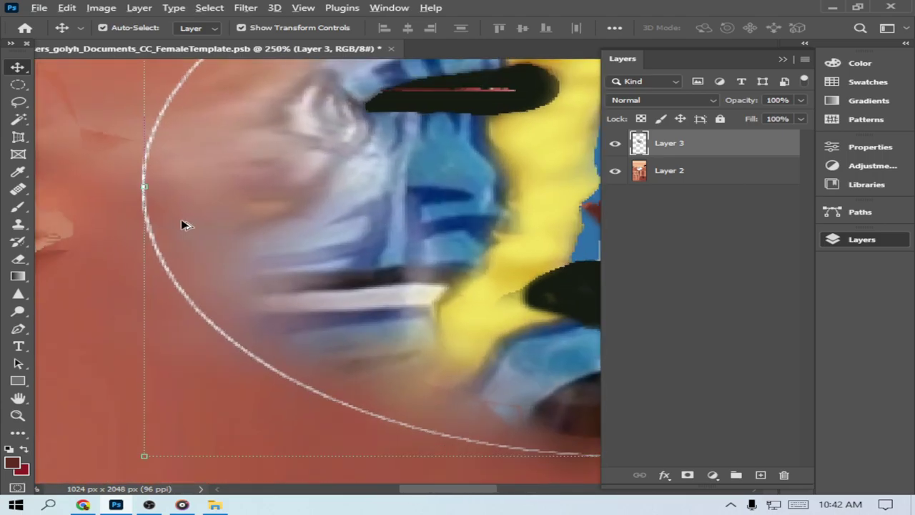
scroll(184, 224, "up", 2)
scroll(179, 243, "up", 2)
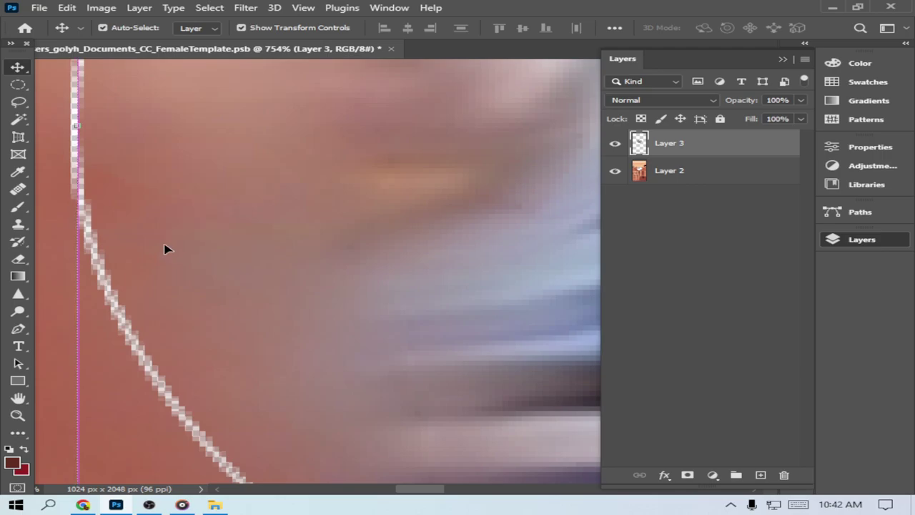
left_click_drag(164, 249, 153, 250)
Nudge the ellipse 1 px right so it lines up exactly with the face
scroll(153, 246, "down", 2)
scroll(153, 243, "down", 3)
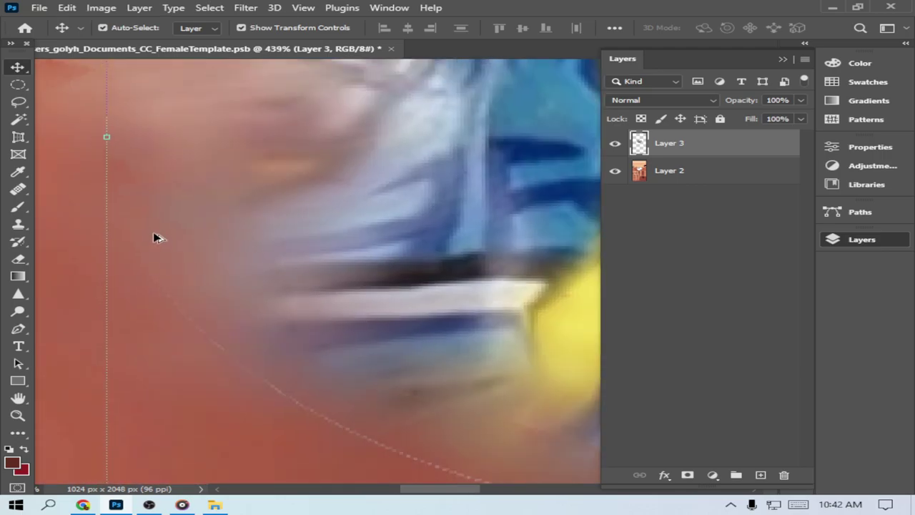
scroll(152, 238, "down", 4)
scroll(153, 238, "down", 2)
scroll(527, 191, "up", 1)
scroll(574, 249, "up", 2)
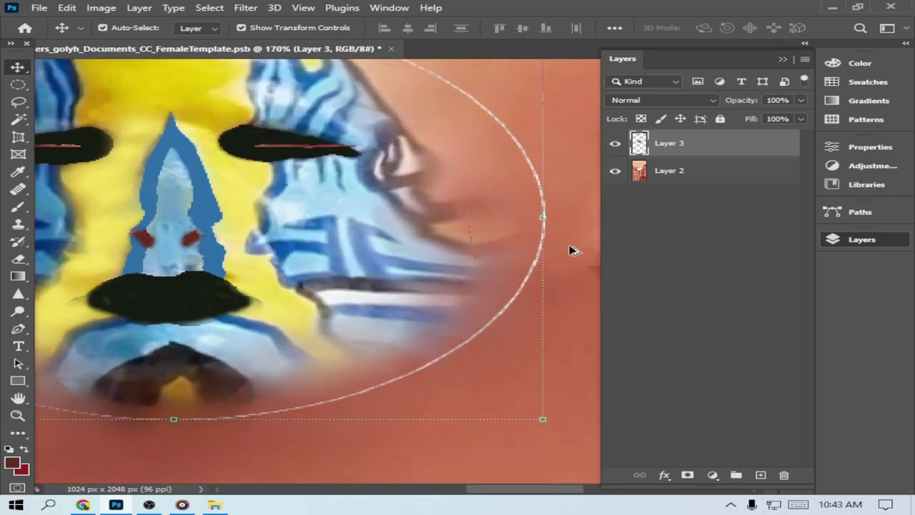
scroll(538, 233, "up", 4)
scroll(540, 234, "up", 3)
scroll(445, 219, "up", 2)
scroll(445, 224, "up", 3)
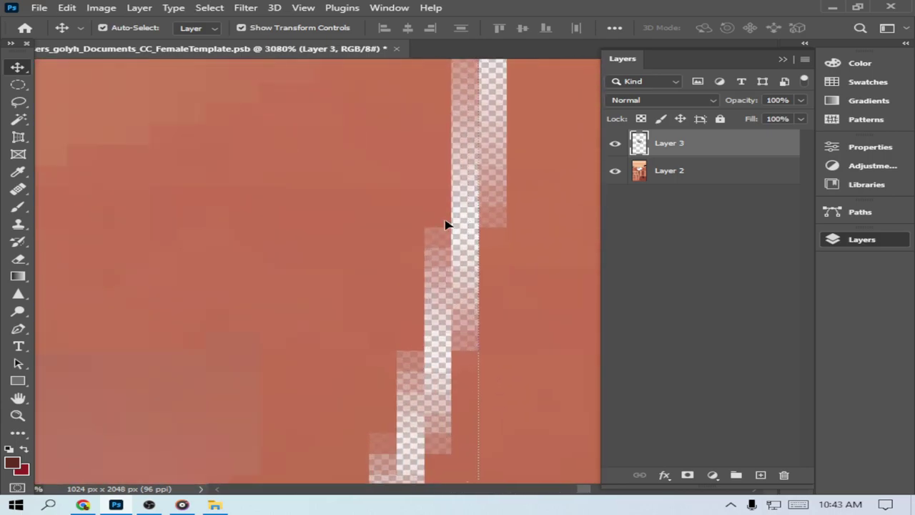
left_click_drag(391, 237, 413, 235)
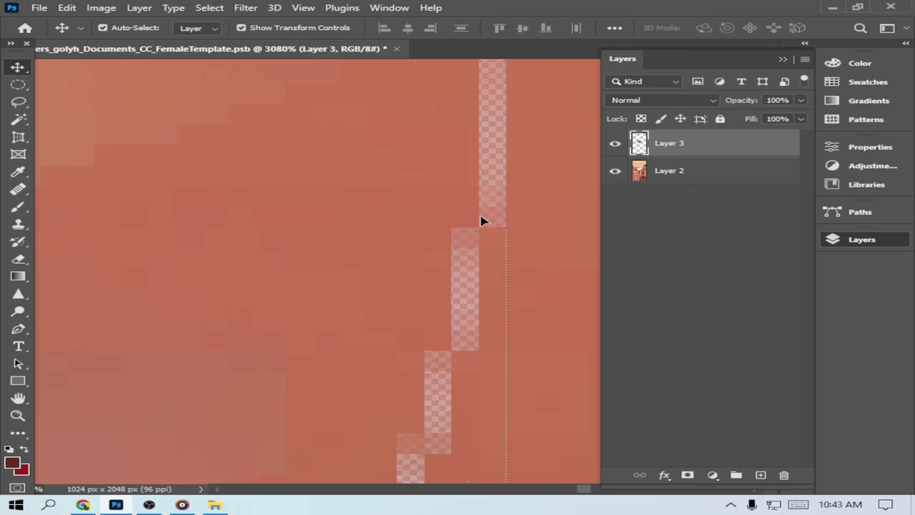
scroll(493, 218, "down", 4)
scroll(511, 210, "down", 3)
scroll(516, 207, "down", 4)
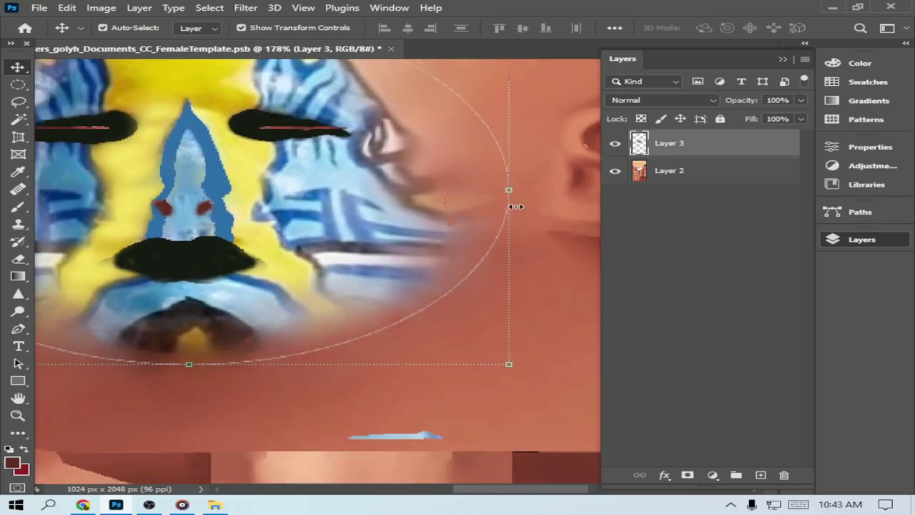
scroll(515, 205, "down", 2)
scroll(437, 204, "down", 1)
scroll(429, 200, "down", 2)
scroll(309, 161, "up", 2)
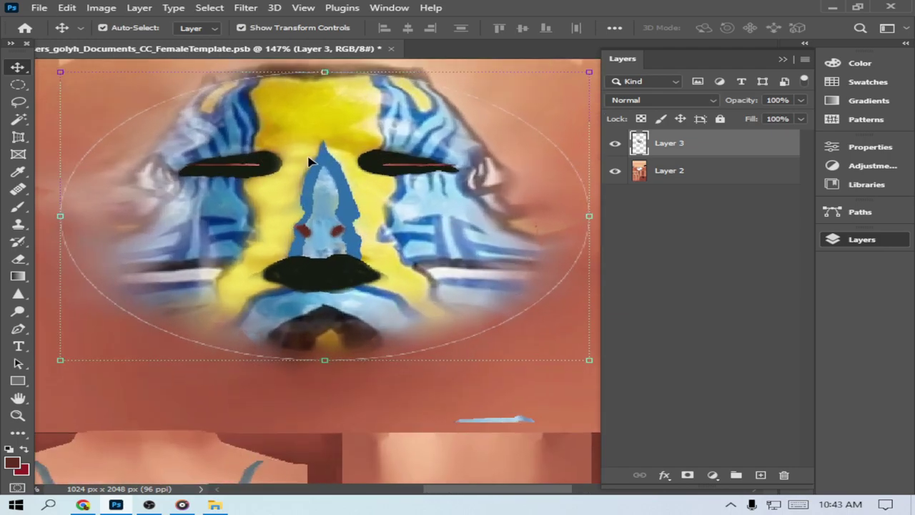
Delete the Layer 2 face template and add a new empty Layer 4
left_click(692, 177)
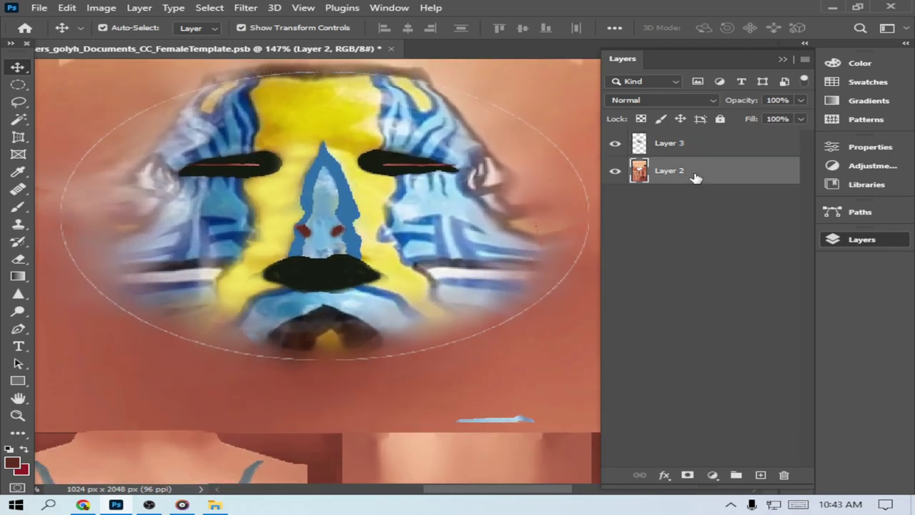
left_click(788, 476)
left_click(400, 201)
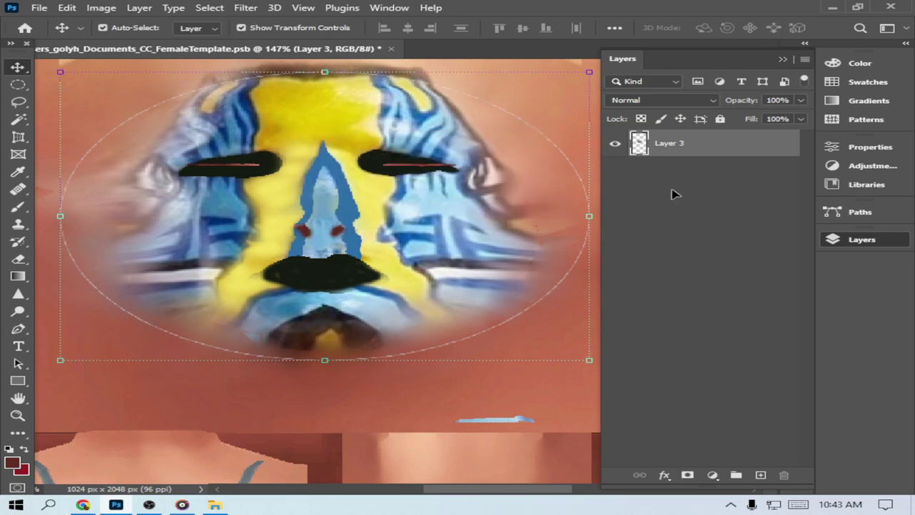
left_click(761, 475)
left_click(723, 170)
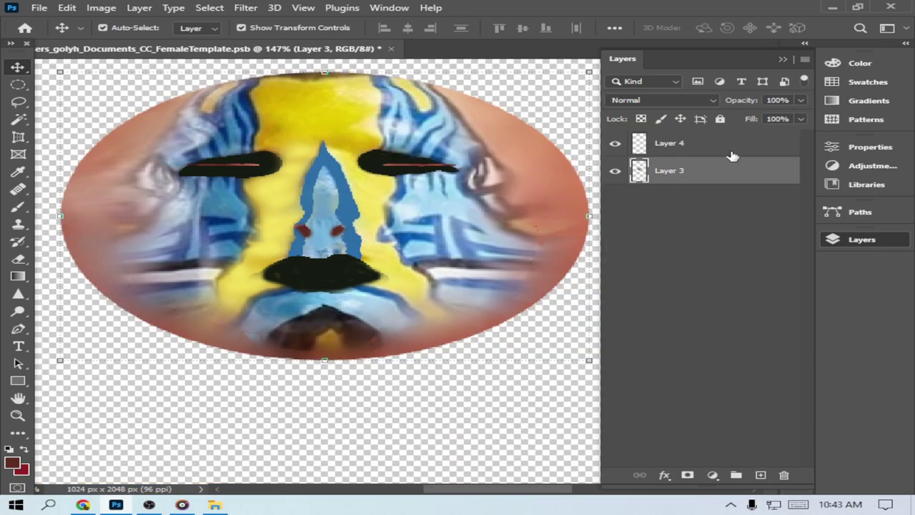
Feather Layer 3's selection by 6 px in Select and Mask and output it as a layer mask
scroll(315, 289, "down", 2)
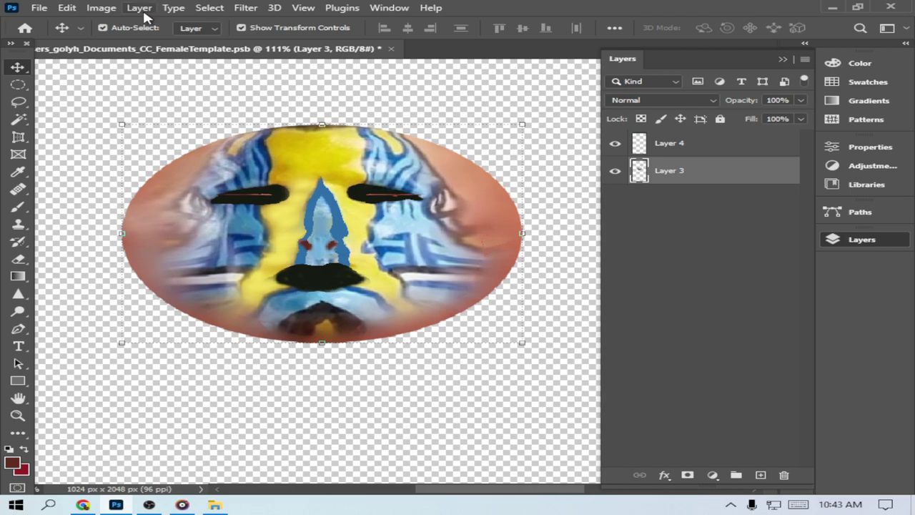
left_click(100, 8)
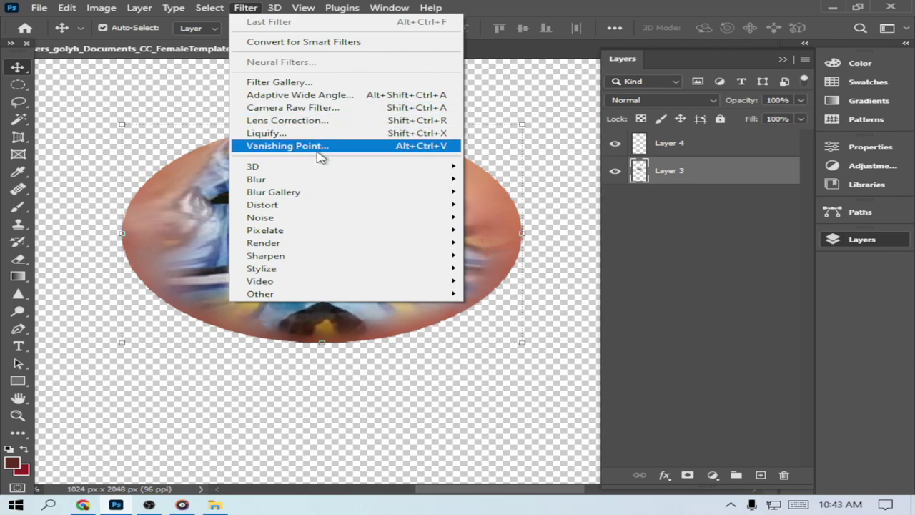
left_click(192, 9)
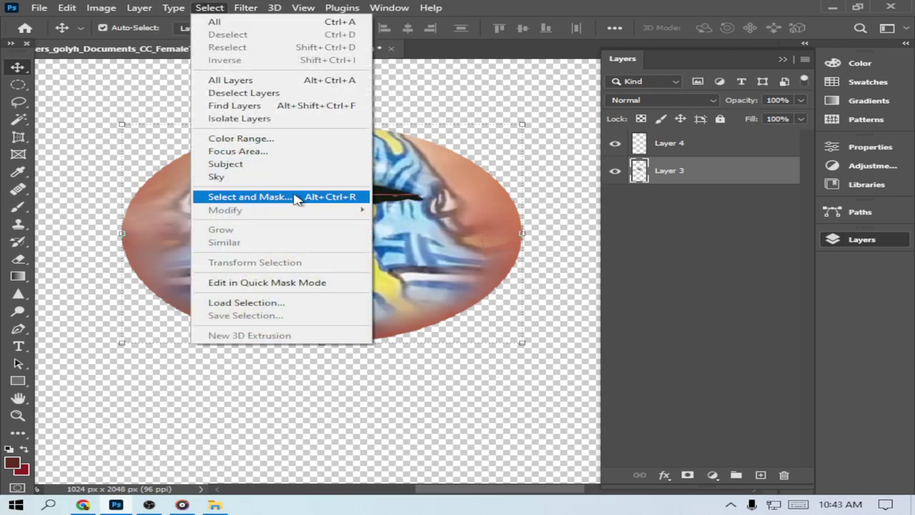
left_click(296, 197)
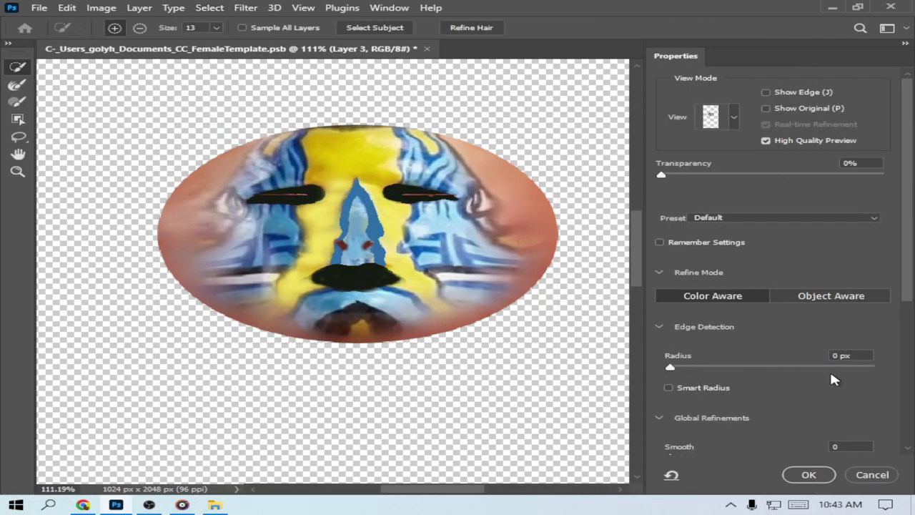
scroll(702, 428, "down", 1)
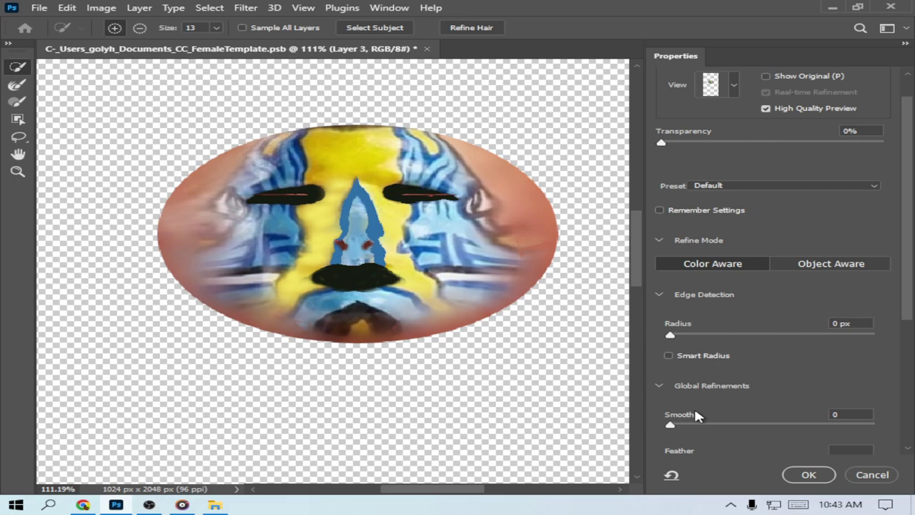
scroll(697, 415, "down", 1)
scroll(815, 418, "down", 1)
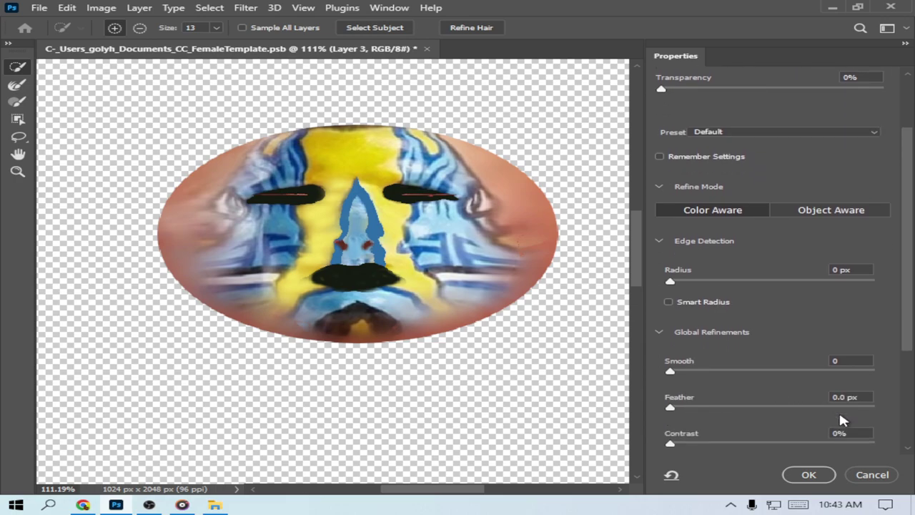
left_click(843, 397)
left_click(845, 398)
type("6")
left_click(808, 475)
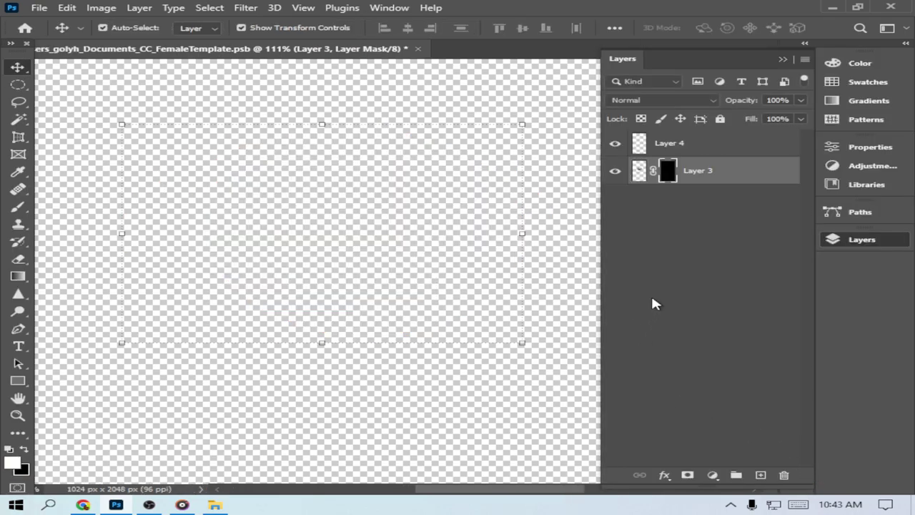
Switch between Layer 4 and Layer 3 to inspect the masked face paint
left_click(717, 147)
left_click(734, 176)
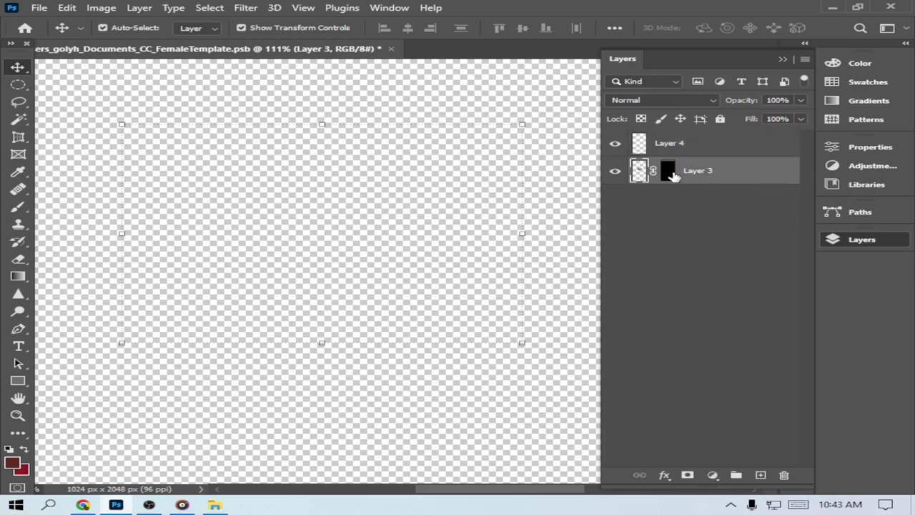
left_click(723, 156)
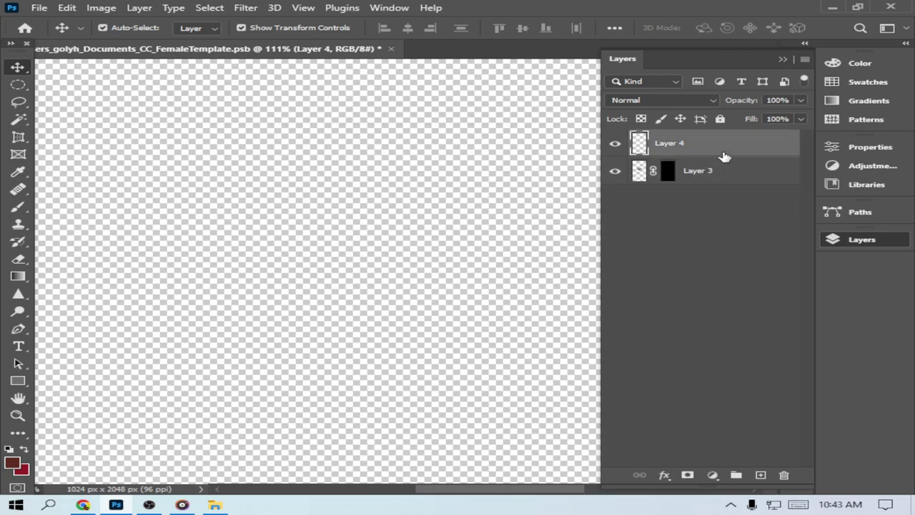
left_click(719, 180)
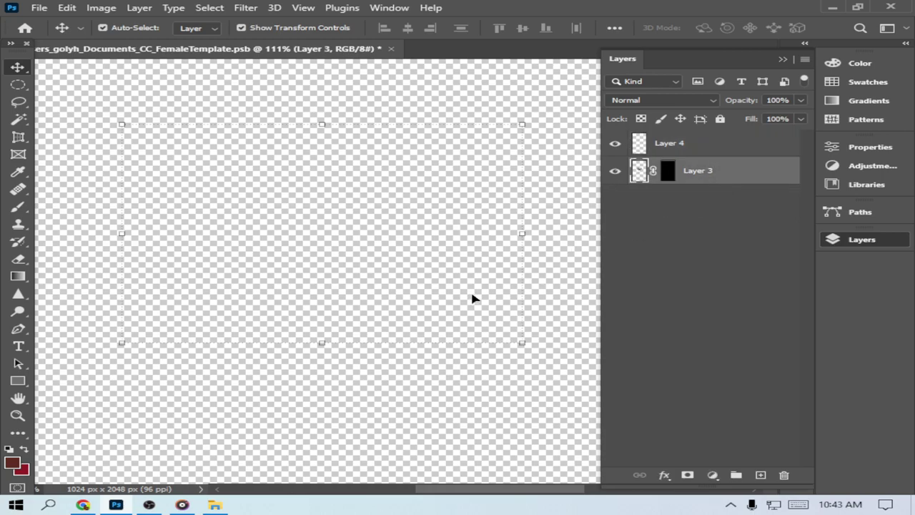
scroll(411, 324, "down", 2)
scroll(413, 322, "down", 2)
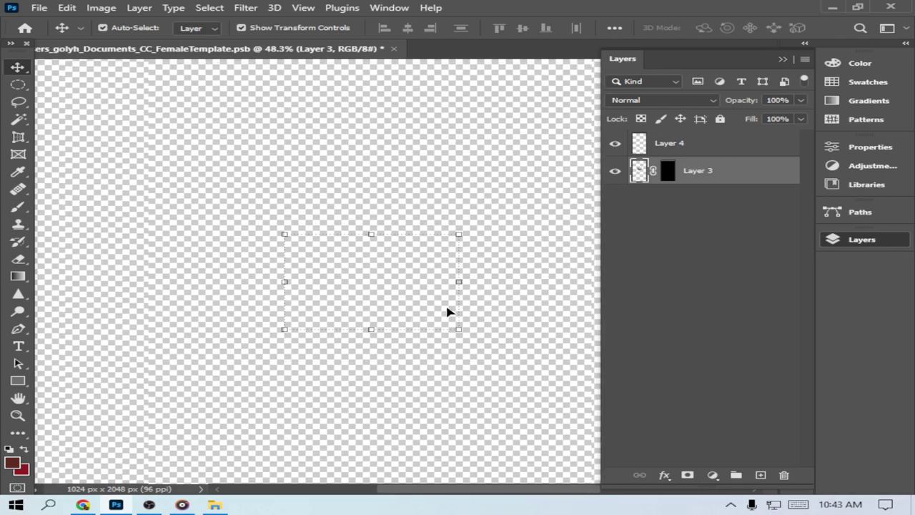
left_click(750, 150)
left_click(743, 175)
scroll(351, 332, "down", 2)
scroll(354, 335, "down", 1)
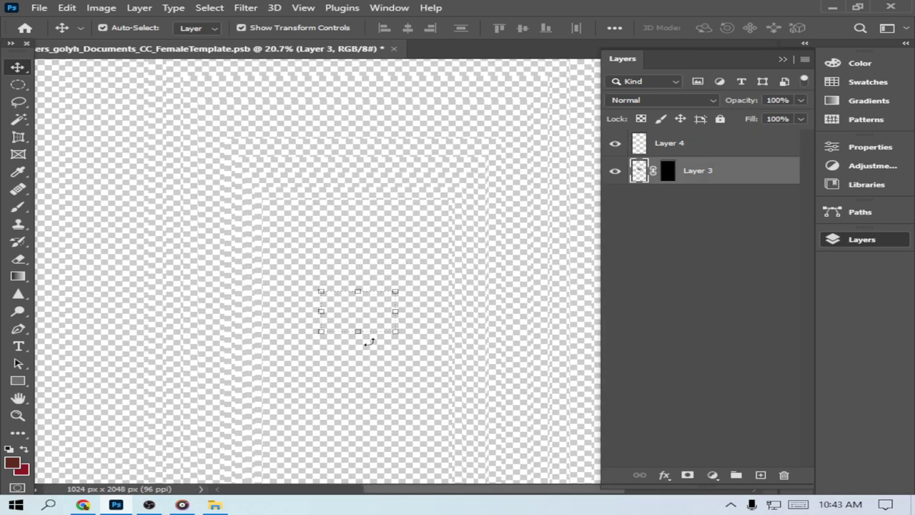
scroll(369, 350, "up", 2)
scroll(368, 360, "up", 2)
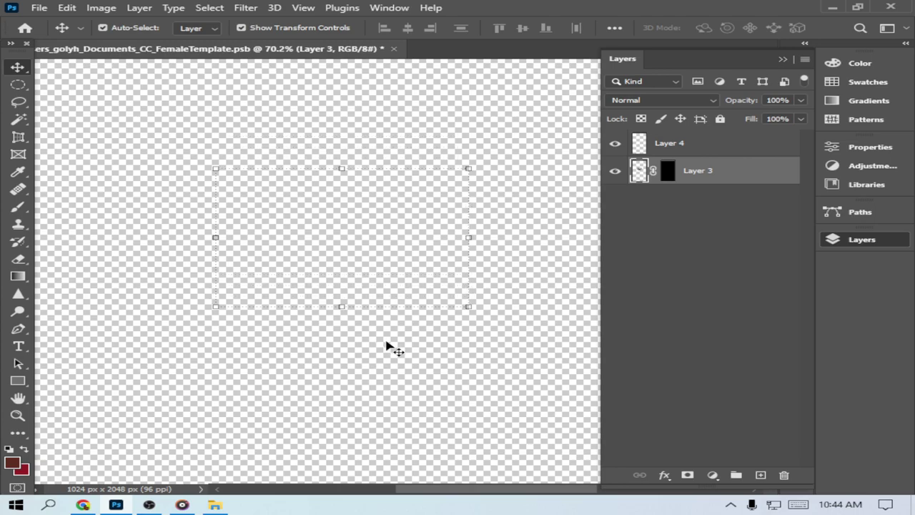
Step back through history so the soft face paint shows without Layer 4, then deselect
key("ctrl+z")
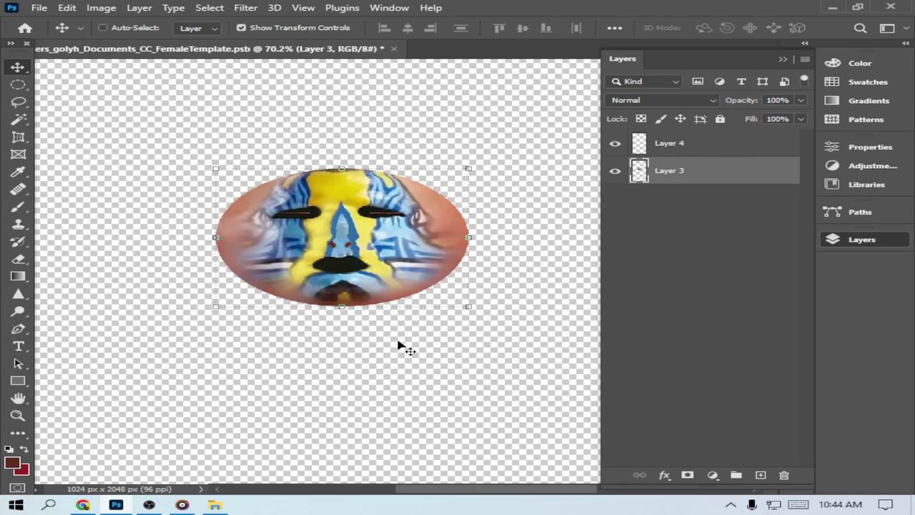
key("ctrl+z")
key("ctrl+z")
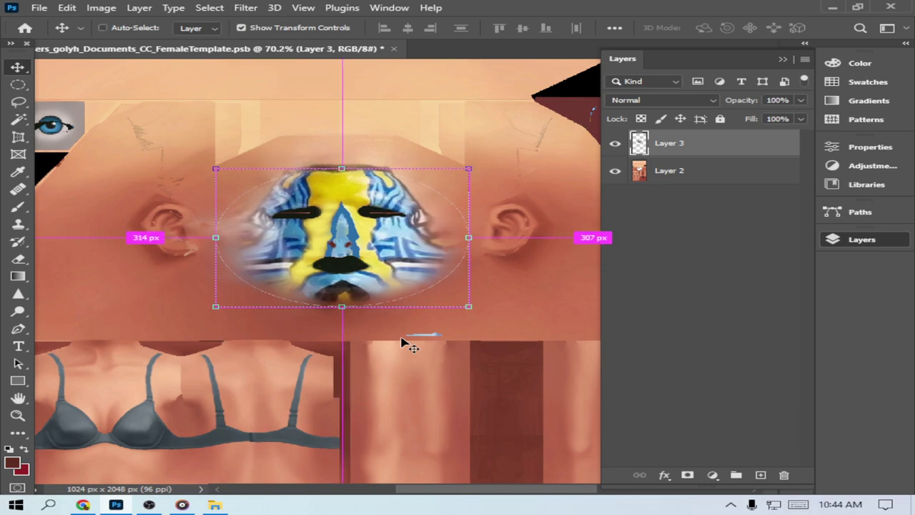
key("ctrl+z")
key("ctrl+shift+z")
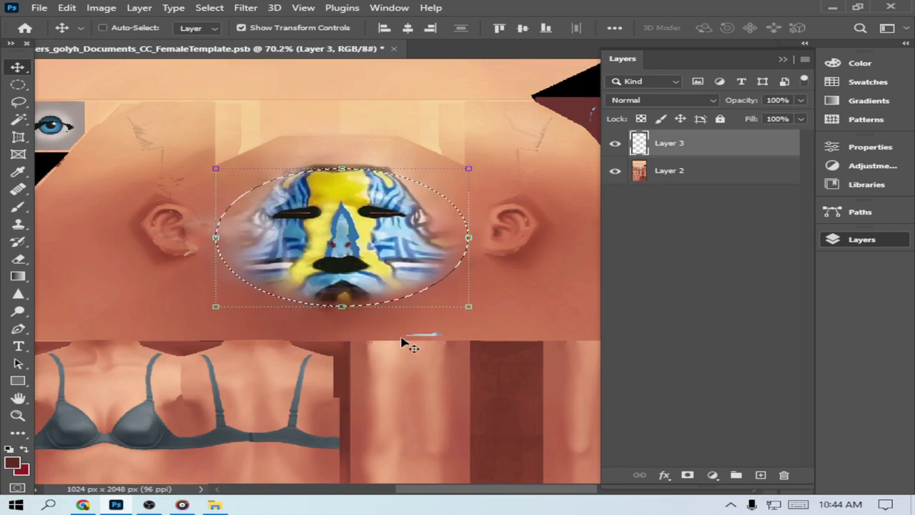
key("ctrl+d")
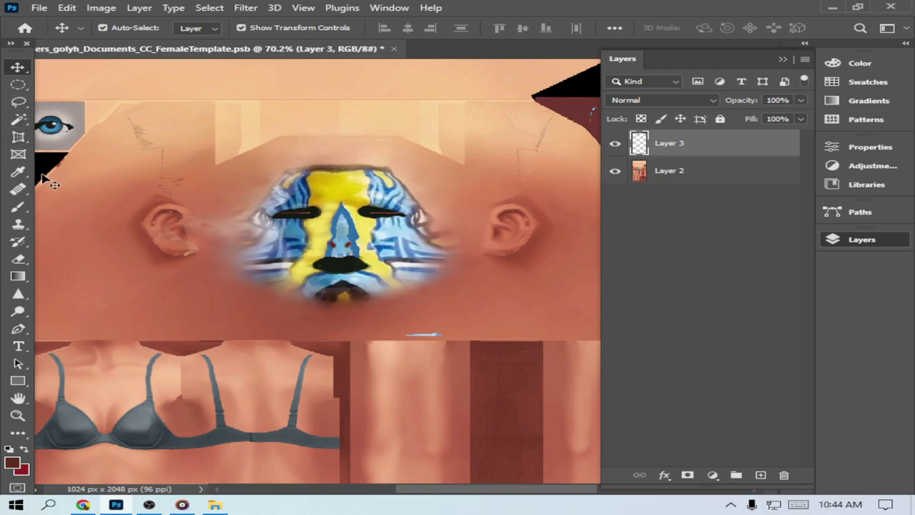
Outline the face area of skin Layer 2 with a four-point Pen path and make it a selection
left_click(19, 329)
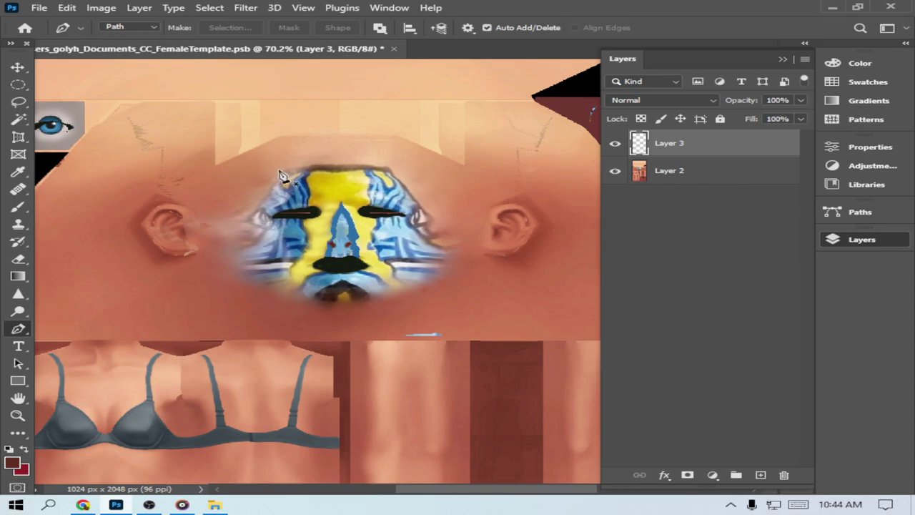
left_click(733, 179)
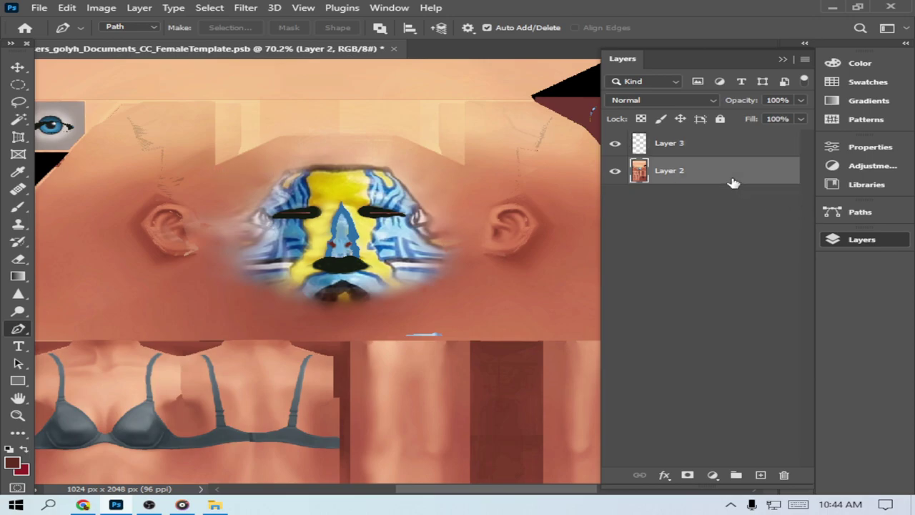
left_click(215, 167)
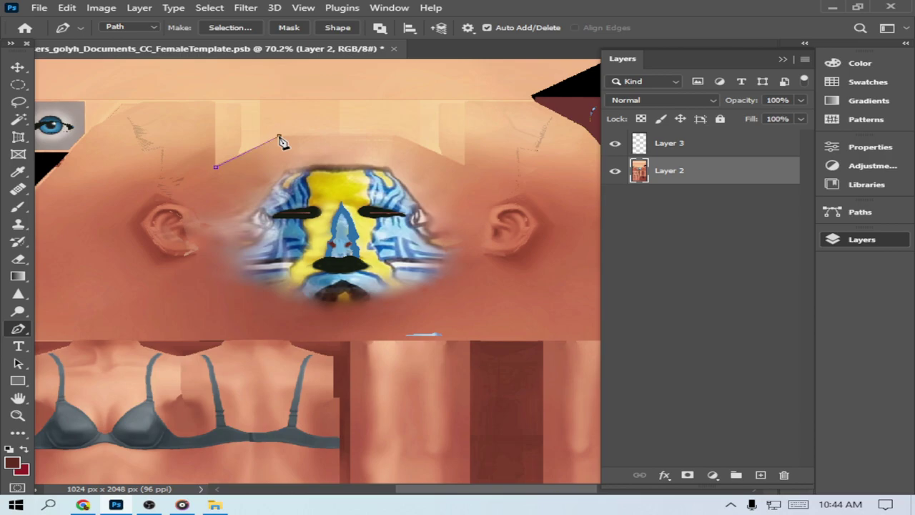
left_click(396, 135)
left_click(466, 339)
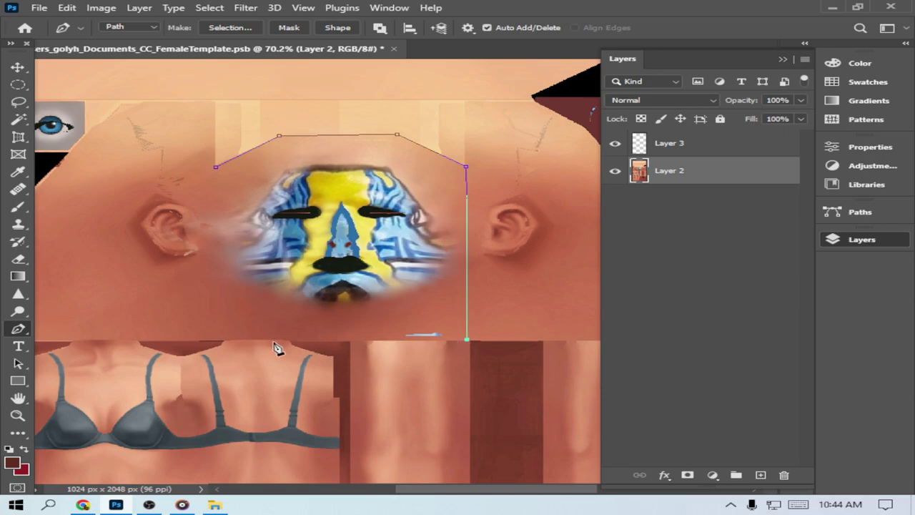
left_click(199, 340)
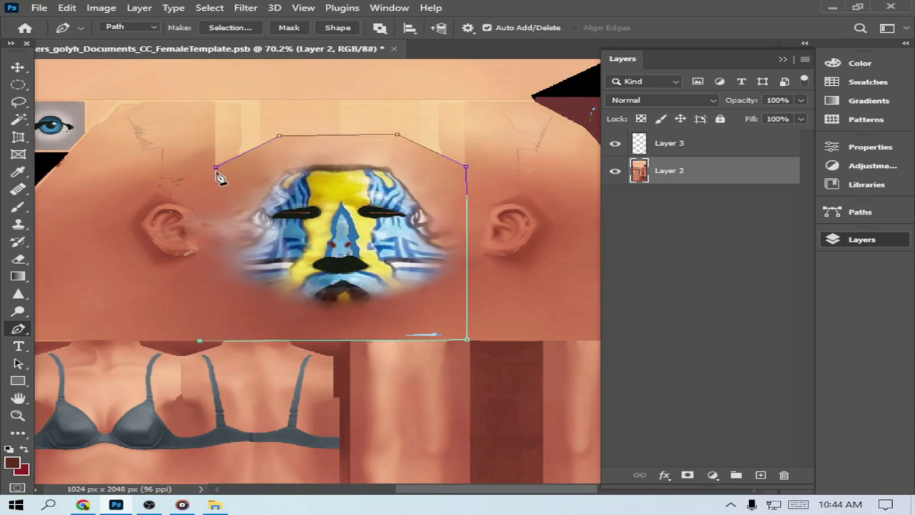
left_click(215, 169)
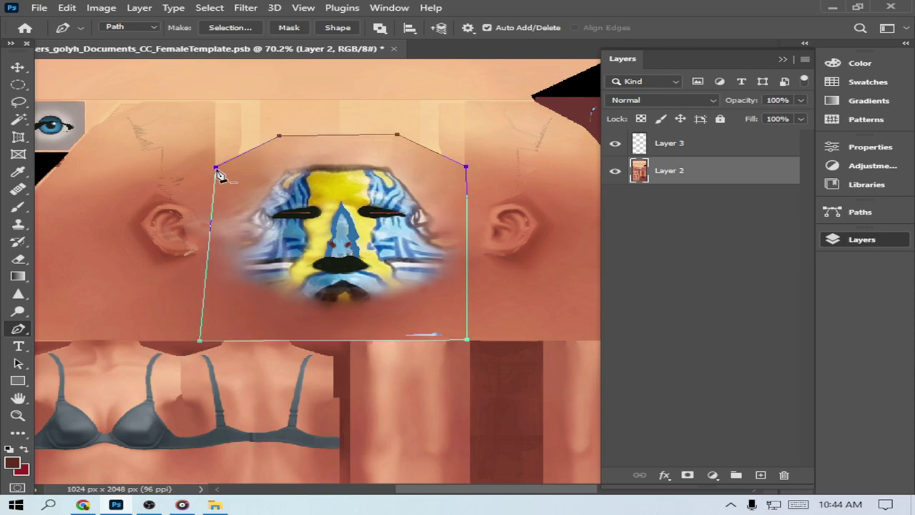
right_click(272, 214)
left_click(334, 252)
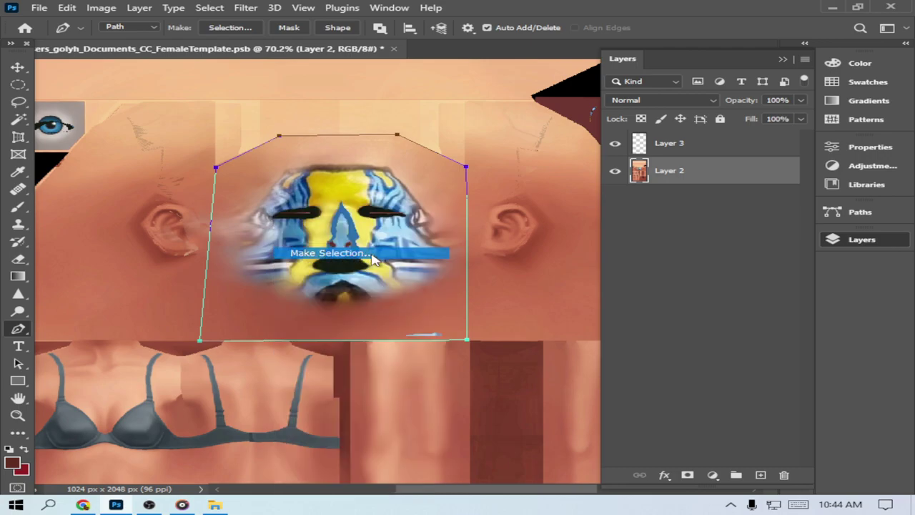
left_click(547, 118)
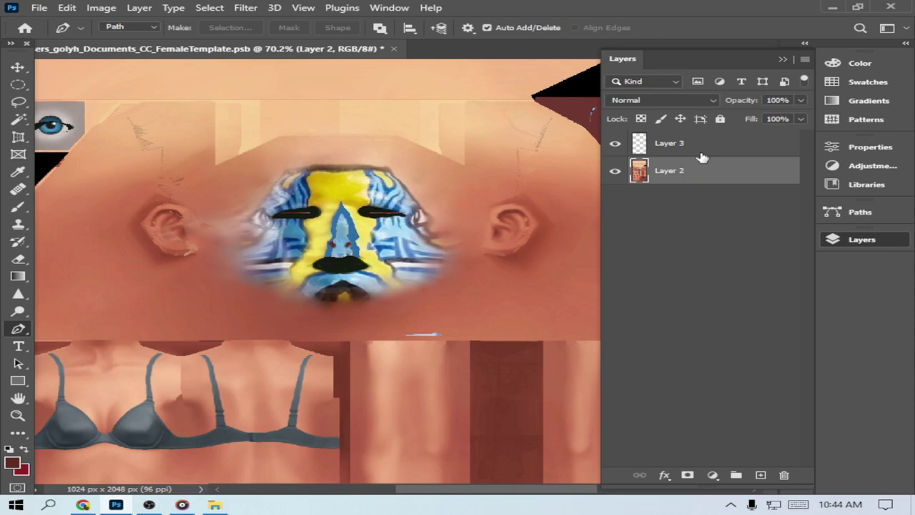
Cut the selected face area and paste it as new Layer 4
left_click(68, 7)
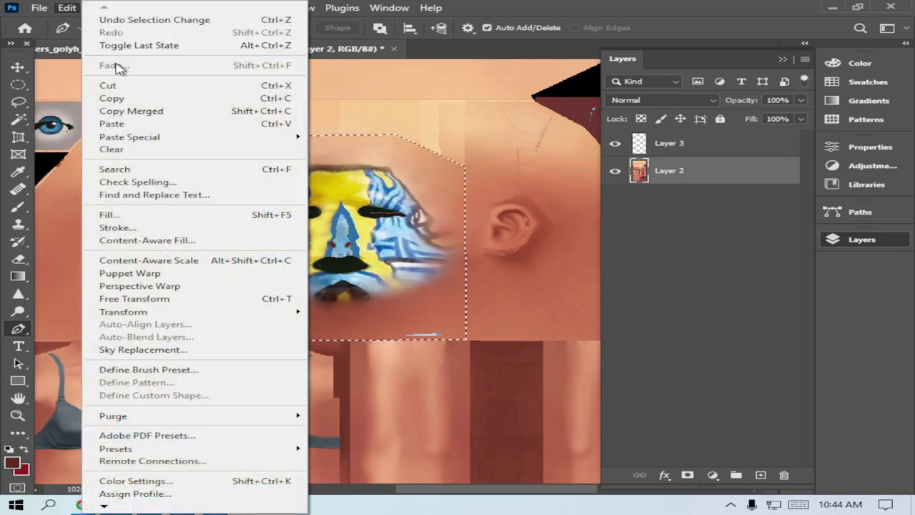
left_click(113, 86)
left_click(67, 8)
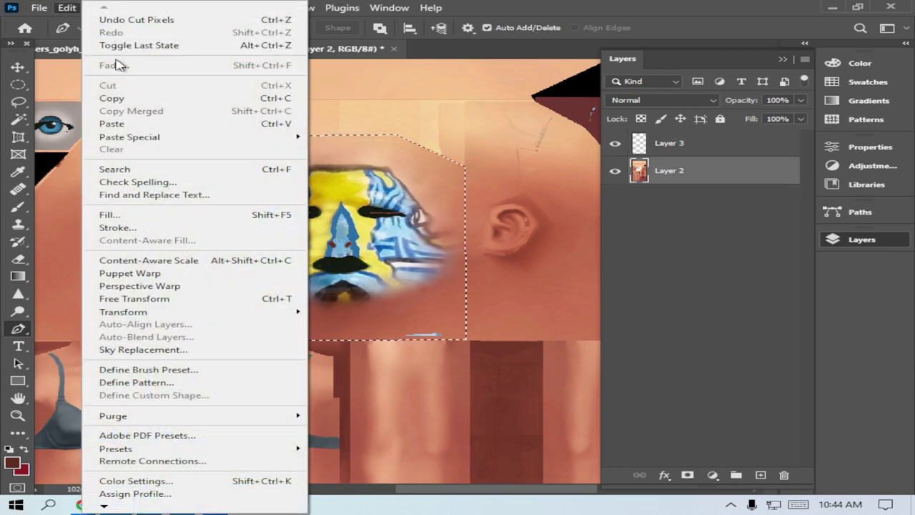
left_click(113, 124)
left_click(17, 67)
left_click(700, 189)
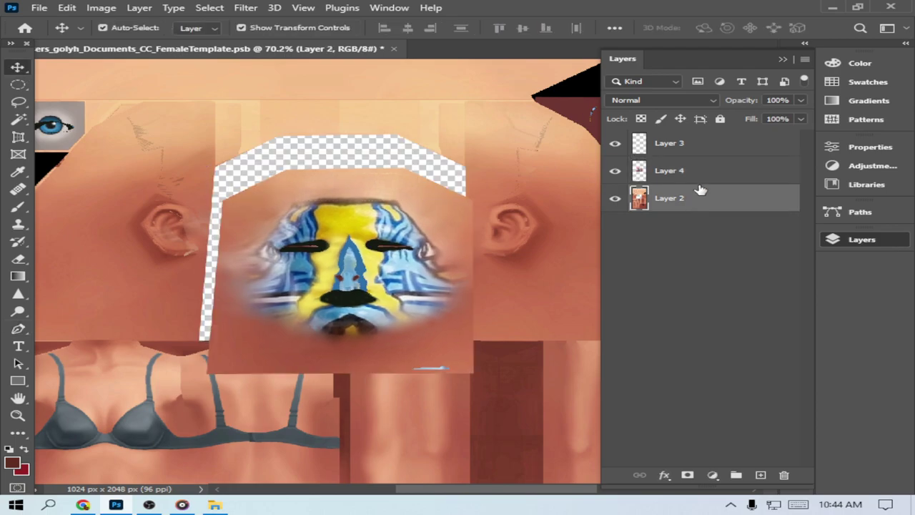
left_click(715, 175)
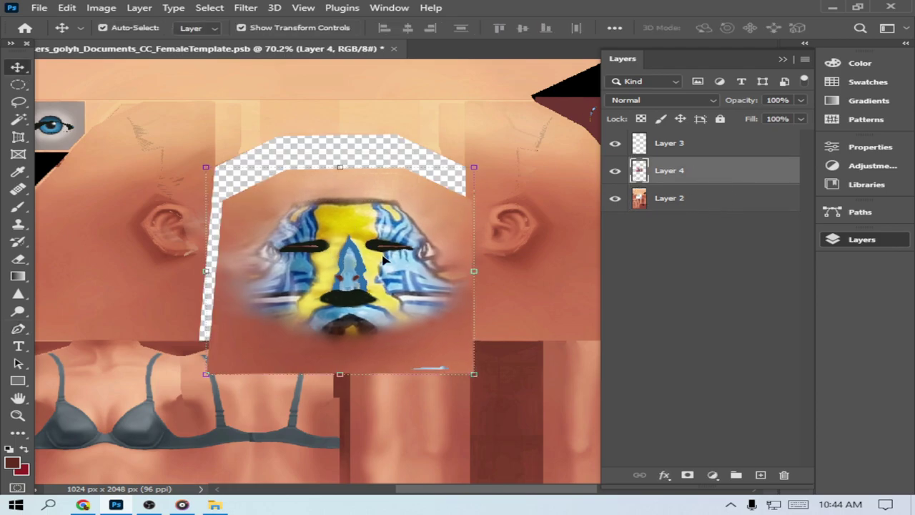
Move Layer 4 into position, shifting it left to close the transparent gap
scroll(383, 260, "up", 2)
scroll(384, 261, "up", 3)
mouse_move(393, 286)
left_mouse_down()
mouse_move(384, 255)
mouse_move(435, 239)
left_mouse_up()
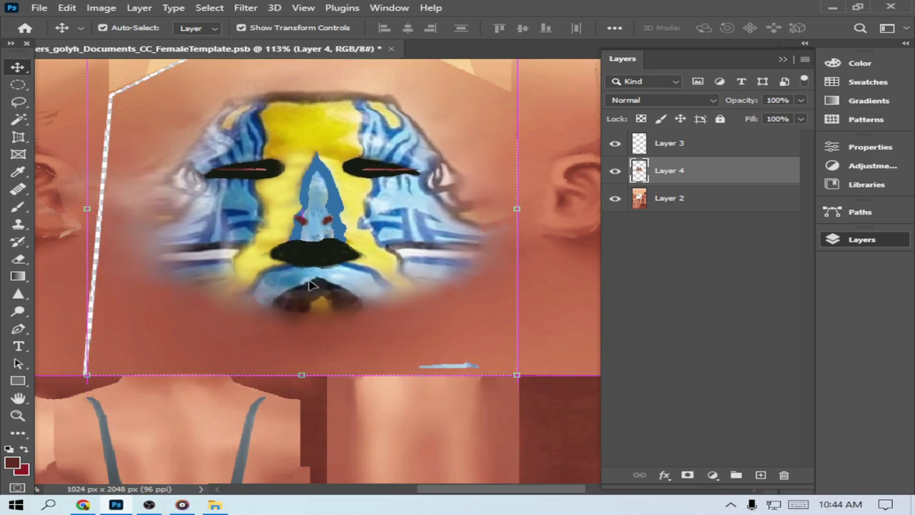
scroll(78, 288, "up", 2)
scroll(77, 287, "up", 2)
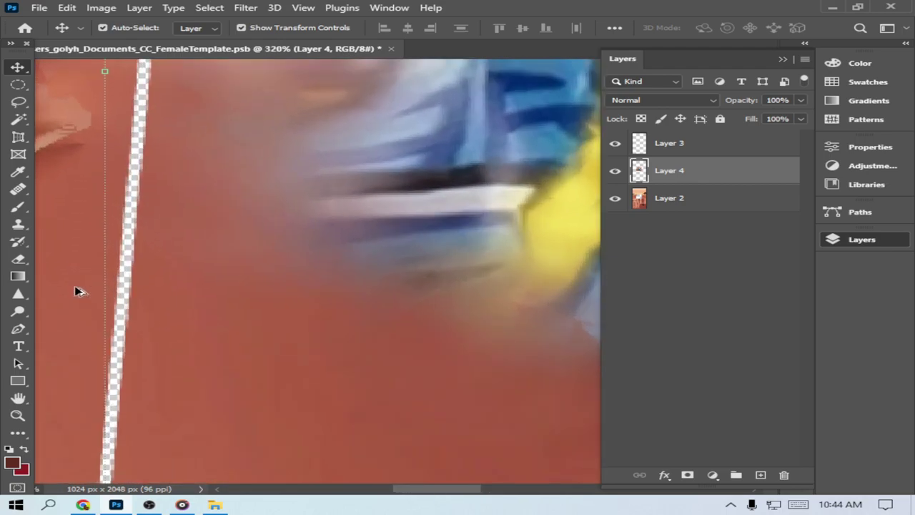
scroll(79, 287, "up", 2)
scroll(89, 286, "up", 2)
scroll(92, 286, "up", 2)
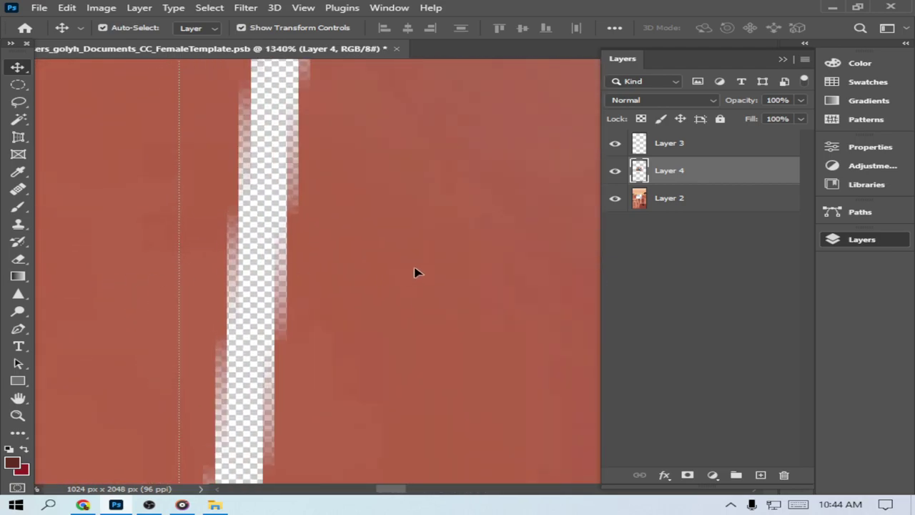
left_click_drag(418, 272, 372, 274)
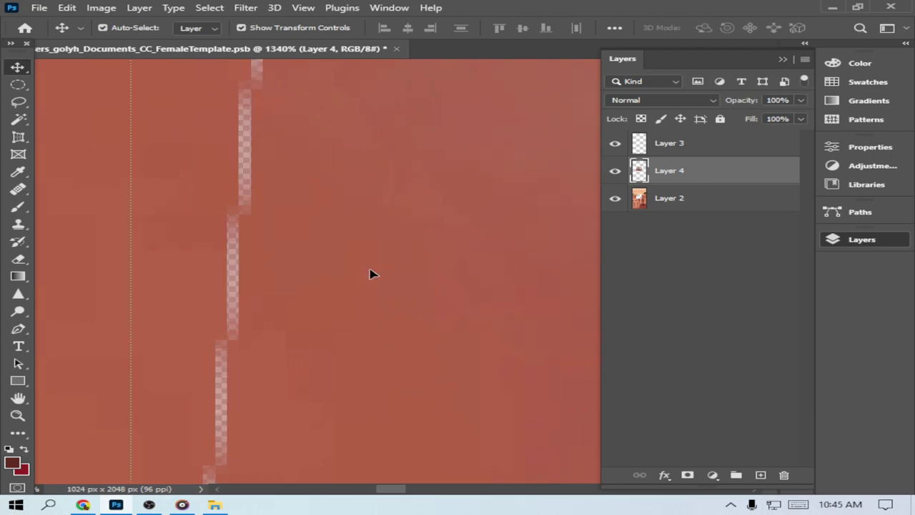
scroll(241, 273, "down", 3)
scroll(241, 273, "down", 3)
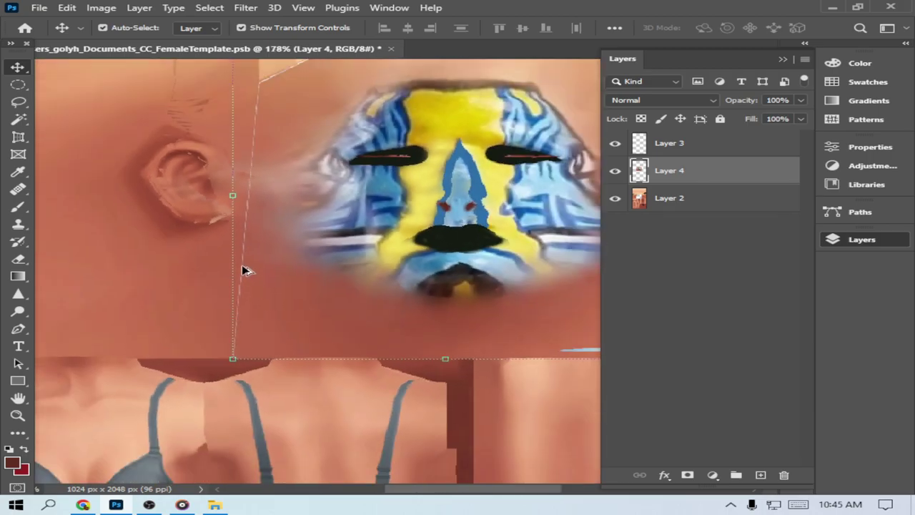
scroll(242, 270, "down", 3)
Delete the leftover Layer 2 skin texture and reselect Layer 4
left_click(707, 206)
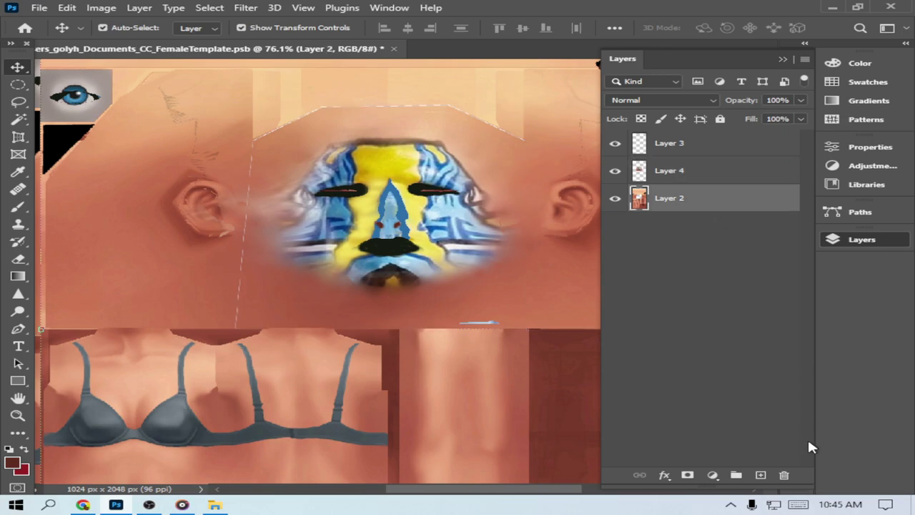
left_click(784, 475)
left_click(375, 197)
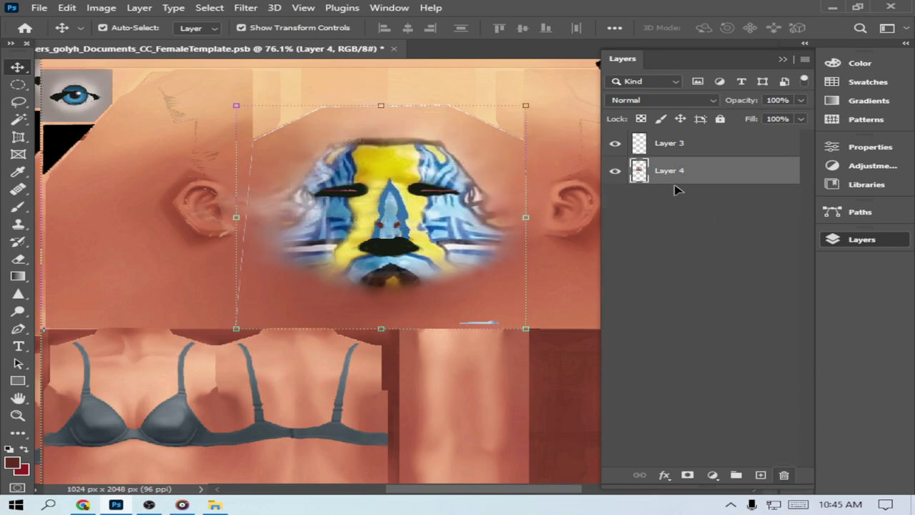
left_click(726, 152)
left_click(691, 179)
scroll(541, 147, "up", 1)
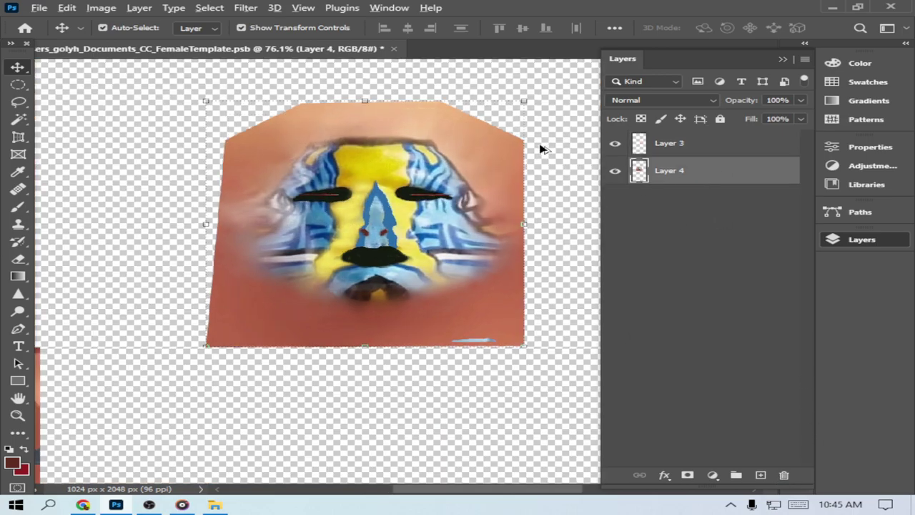
scroll(381, 169, "up", 1)
scroll(381, 168, "up", 1)
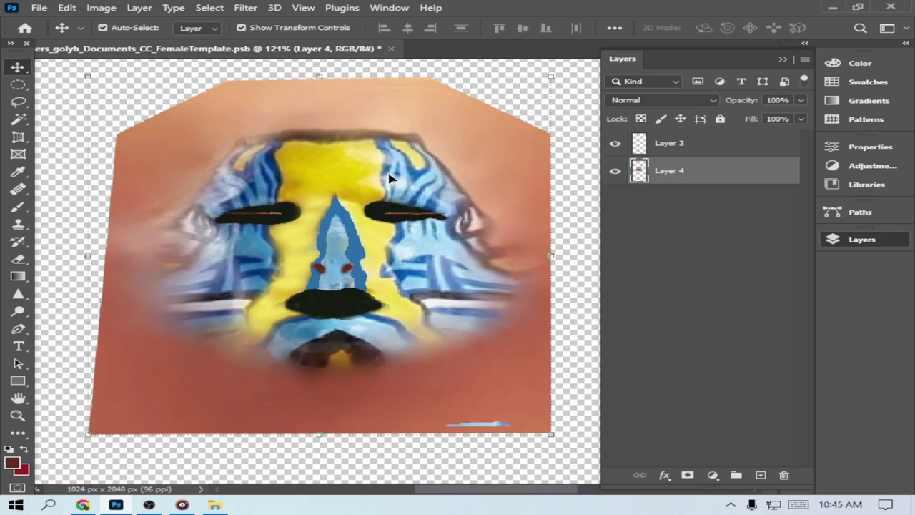
Draw an elliptical selection around the face with skin Layer 4 active
left_click(18, 85)
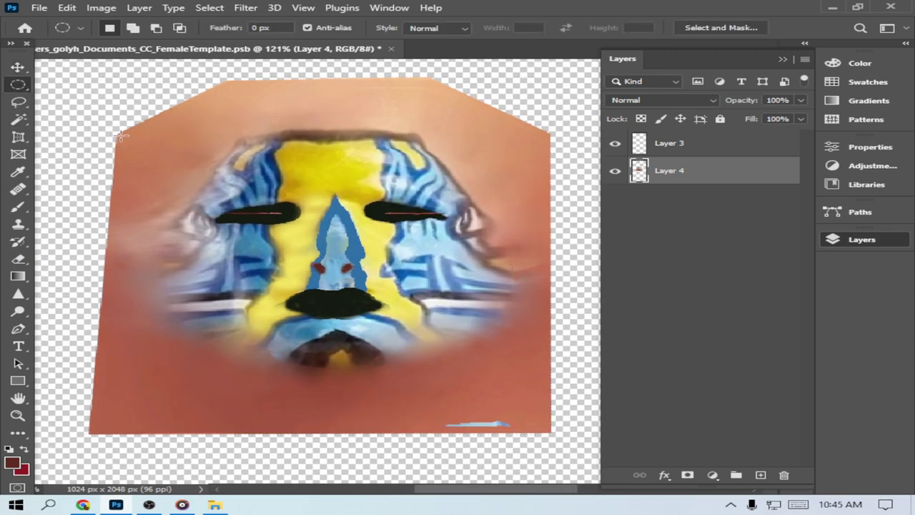
left_click_drag(120, 134, 546, 373)
left_click(715, 145)
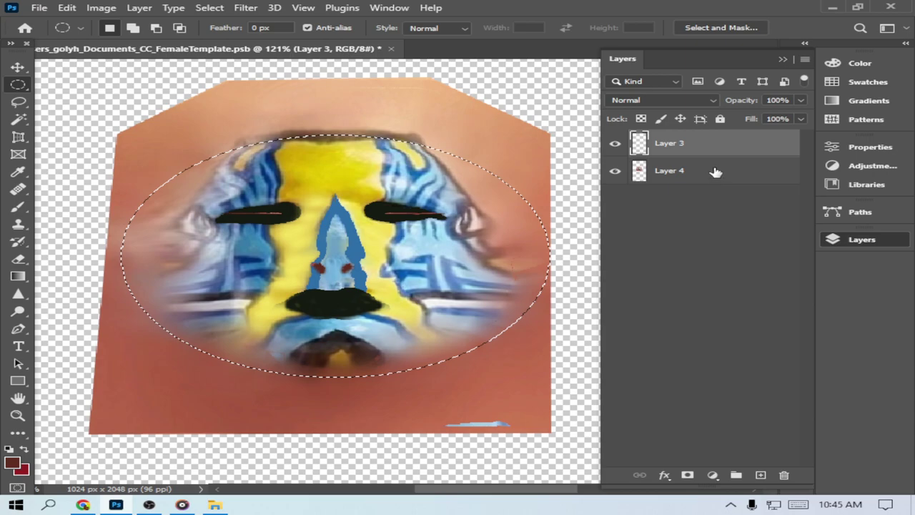
key("ctrl+d")
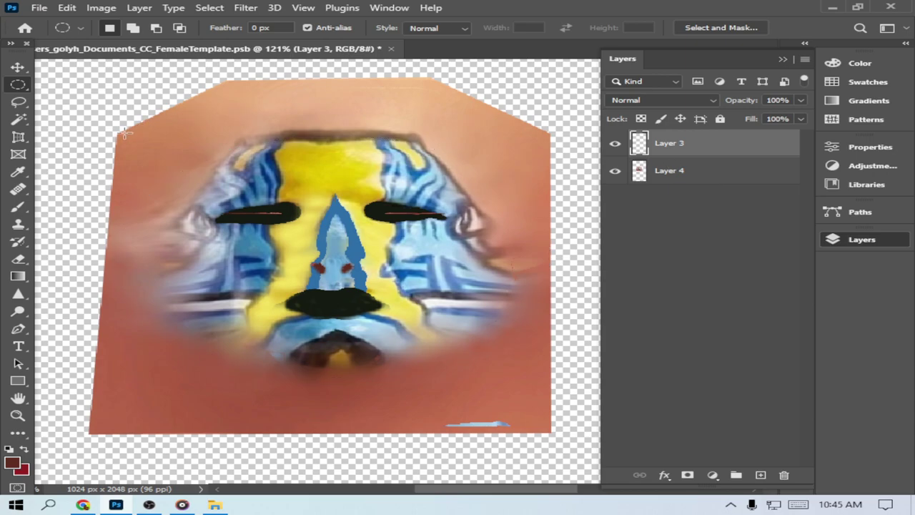
left_click_drag(120, 133, 545, 372)
left_click(716, 170)
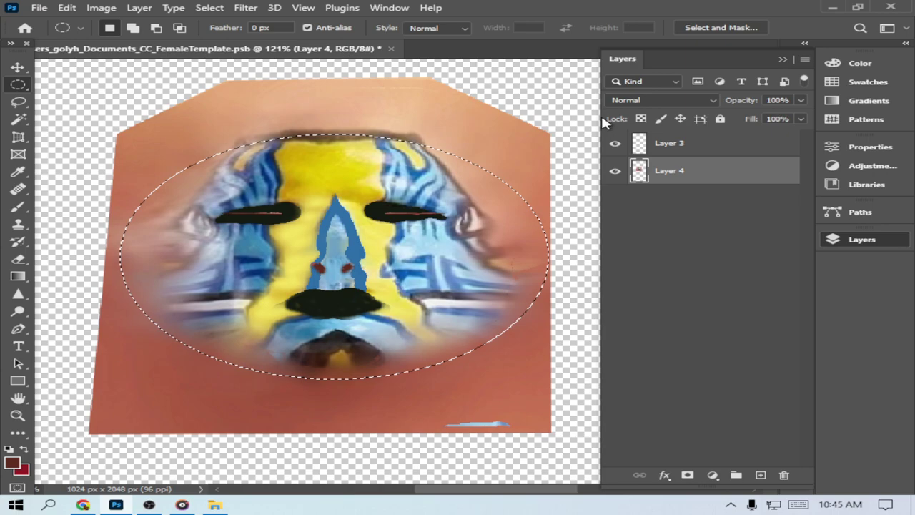
Cut the oval face into a new Layer 5 and drag it back over the face
left_click(67, 8)
left_click(122, 85)
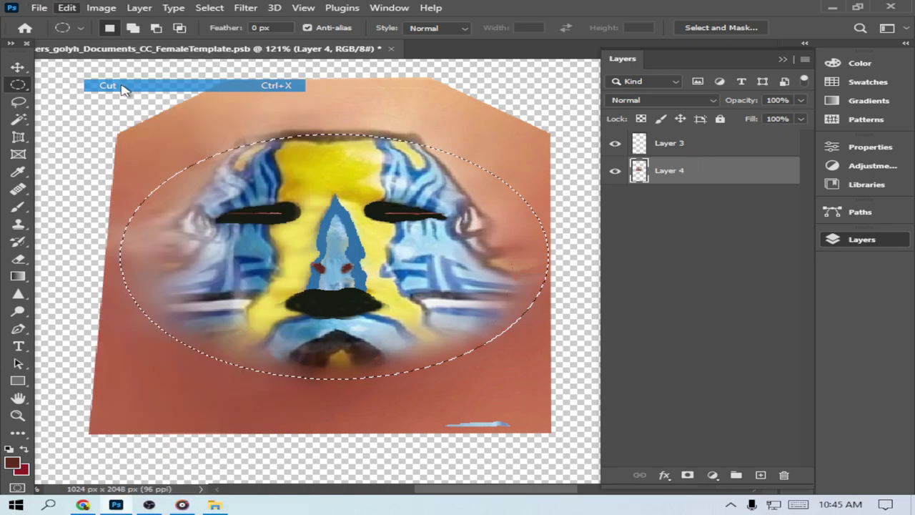
left_click(67, 9)
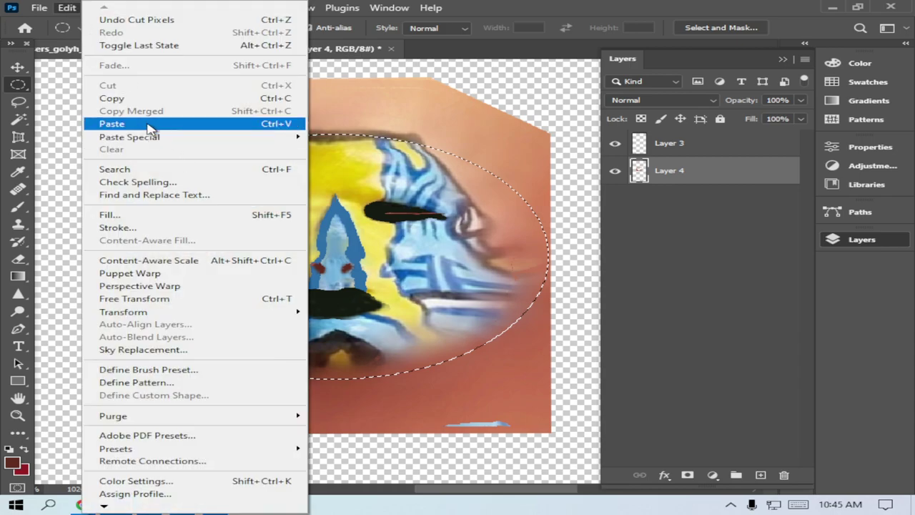
left_click(111, 124)
left_click(18, 68)
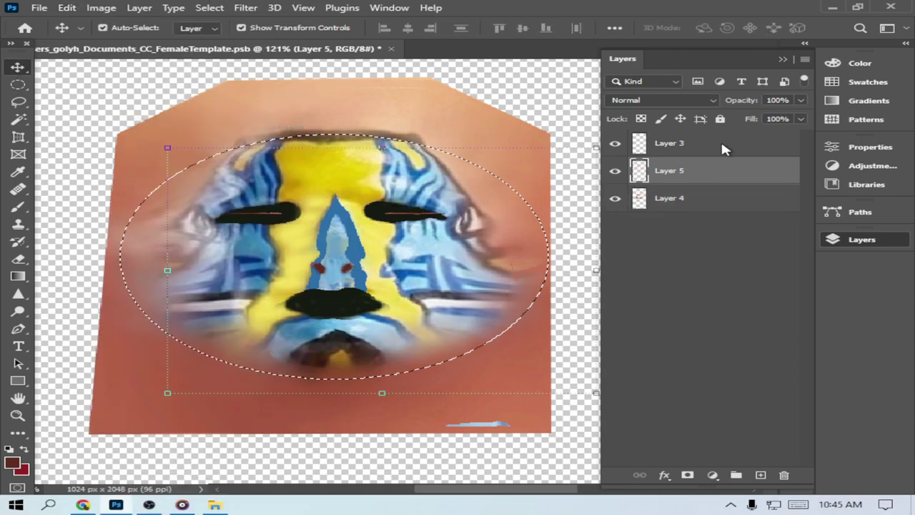
left_click(703, 199)
left_click(706, 172)
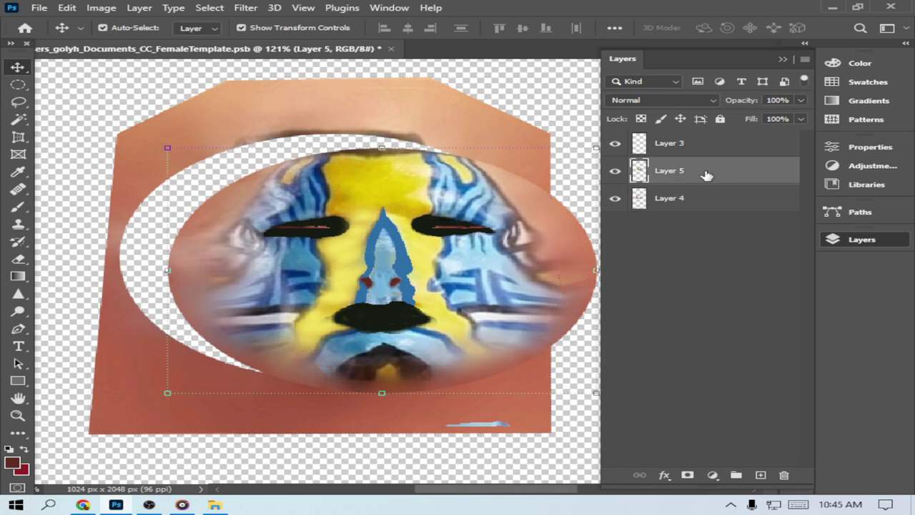
mouse_move(451, 263)
left_mouse_down()
mouse_move(398, 258)
mouse_move(398, 248)
mouse_move(398, 258)
left_mouse_up()
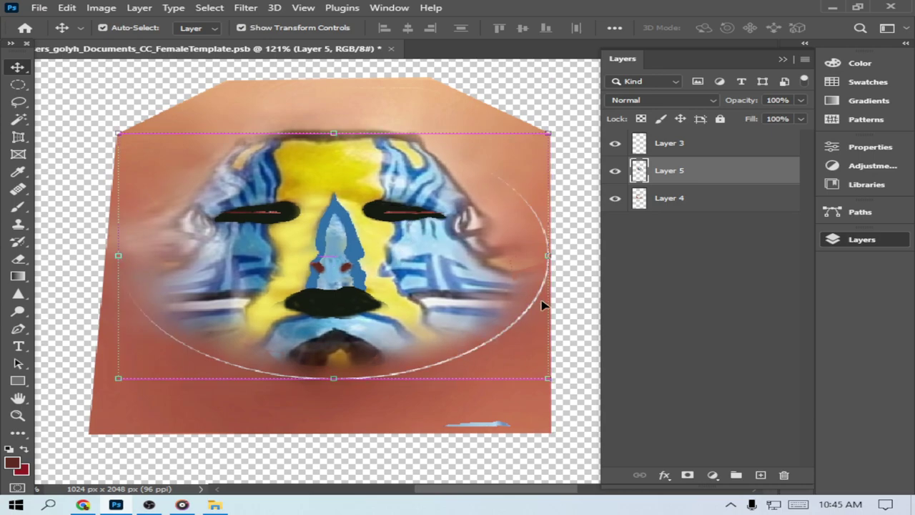
Nudge Layer 5 slightly right to line up its edge
scroll(541, 305, "up", 2)
scroll(567, 317, "up", 2)
scroll(537, 298, "up", 2)
scroll(490, 279, "up", 2)
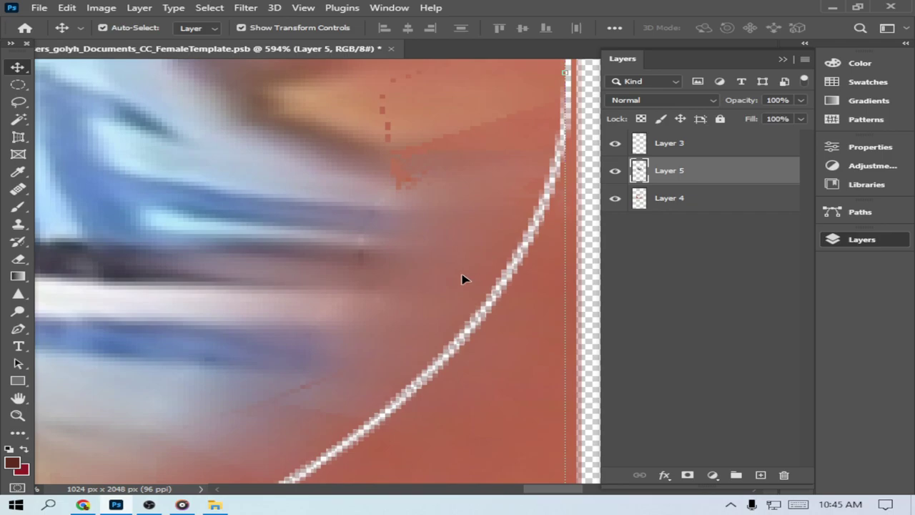
left_click_drag(463, 279, 467, 277)
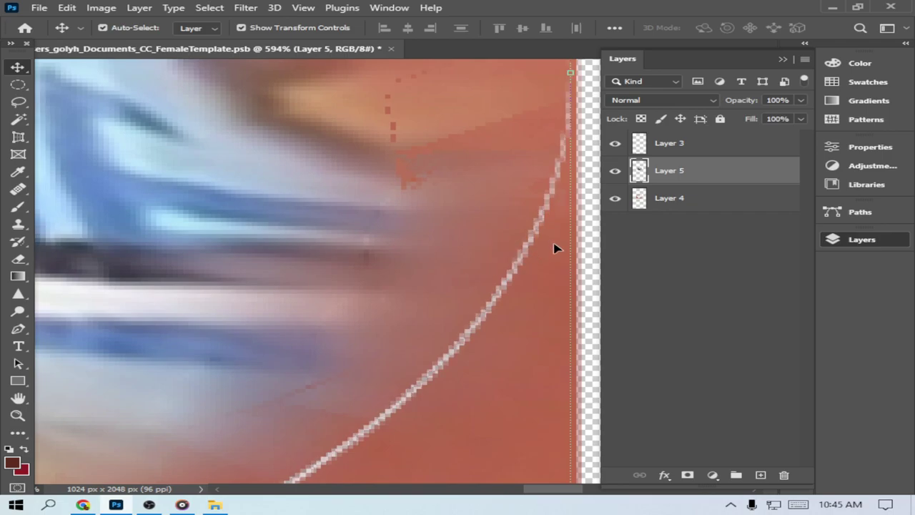
scroll(557, 248, "down", 4)
scroll(535, 235, "down", 2)
scroll(451, 220, "down", 1)
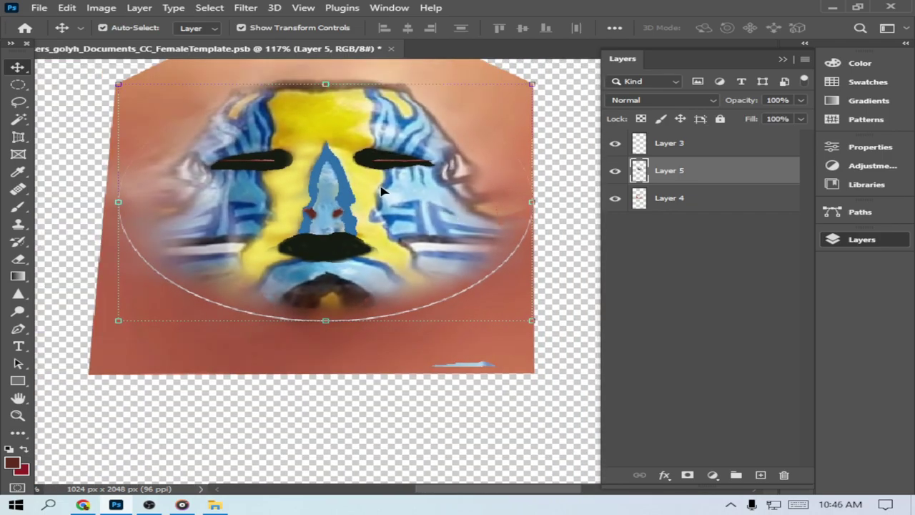
scroll(382, 190, "up", 2)
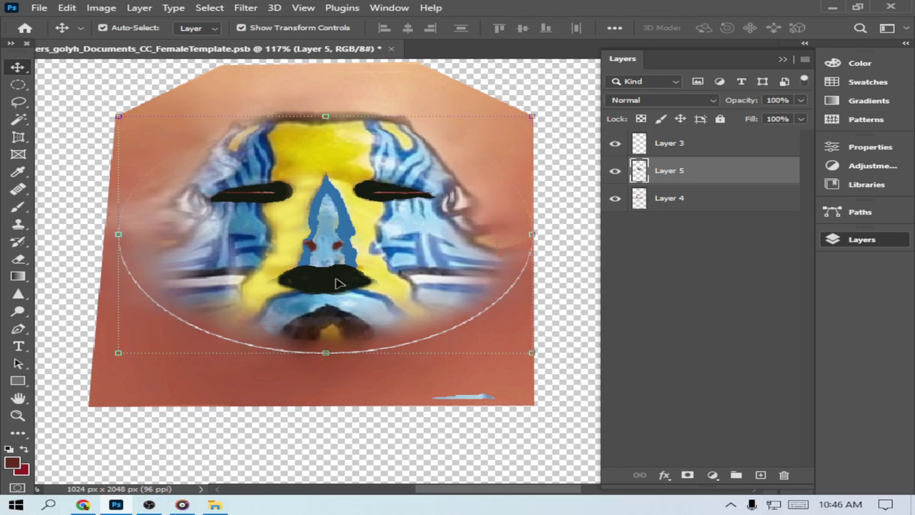
Nudge Layer 5 down one pixel to finish aligning it
scroll(318, 328, "up", 2)
scroll(358, 347, "up", 2)
scroll(368, 343, "up", 2)
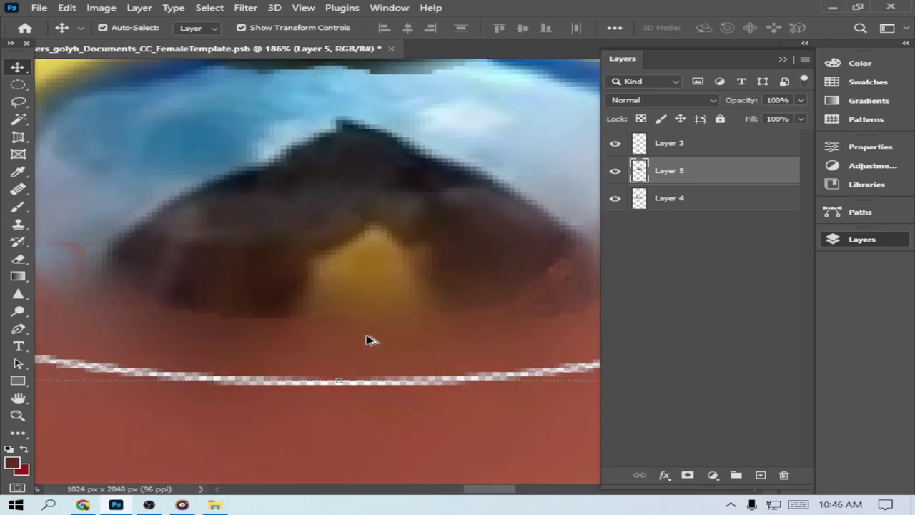
scroll(364, 343, "up", 2)
left_click_drag(368, 358, 370, 365)
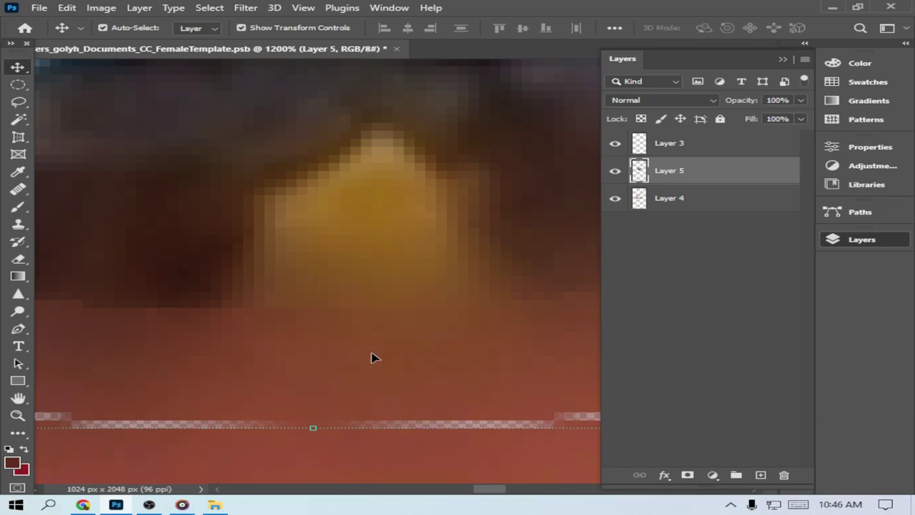
scroll(381, 314, "down", 3)
scroll(378, 300, "down", 3)
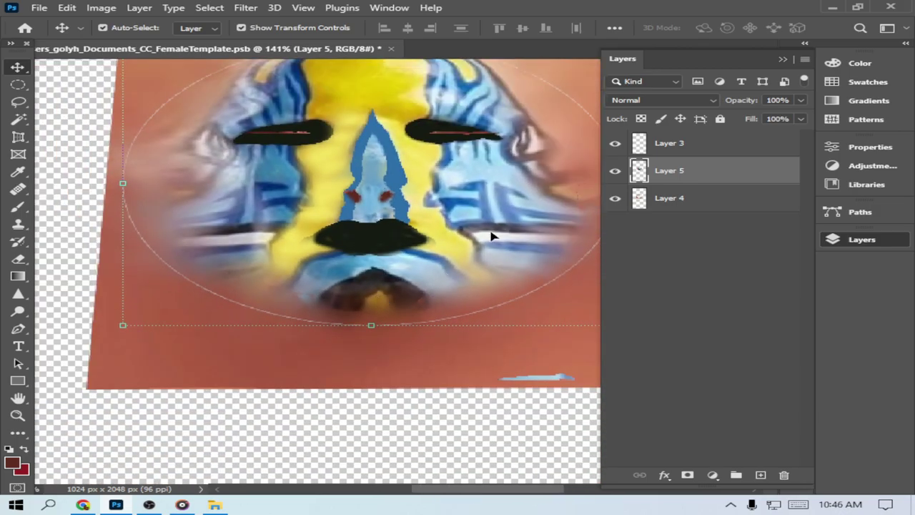
scroll(492, 235, "up", 2)
scroll(472, 239, "down", 1)
scroll(443, 243, "down", 1)
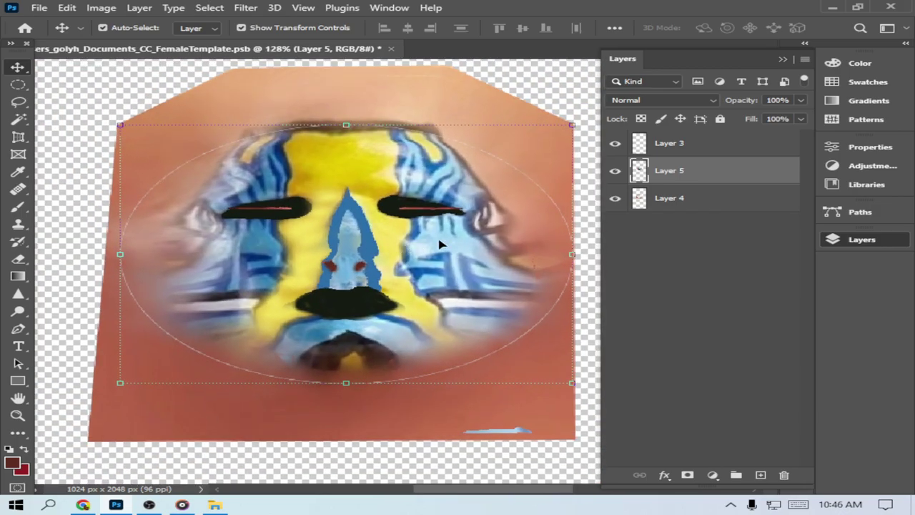
Delete Layer 4 with the leftover skin and clear the elliptical selection
left_click(715, 201)
left_click(729, 172)
right_click(730, 173)
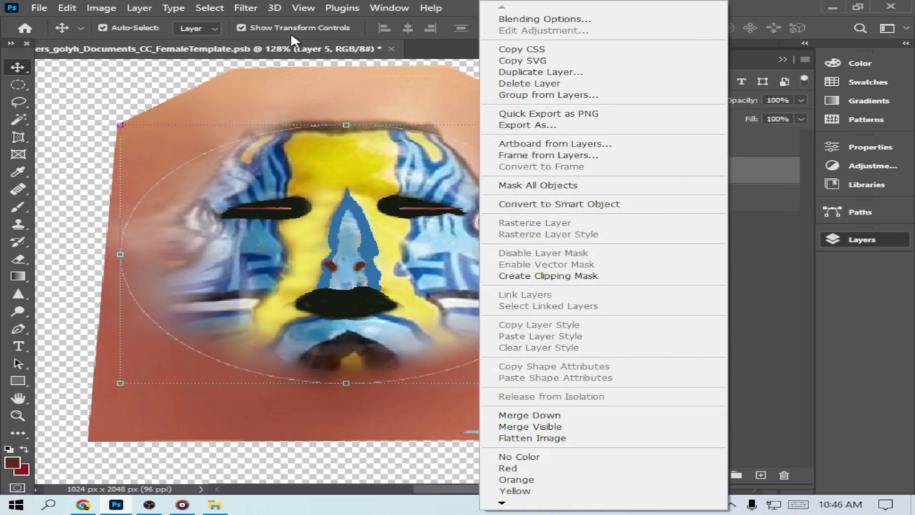
left_click(210, 11)
left_click(209, 11)
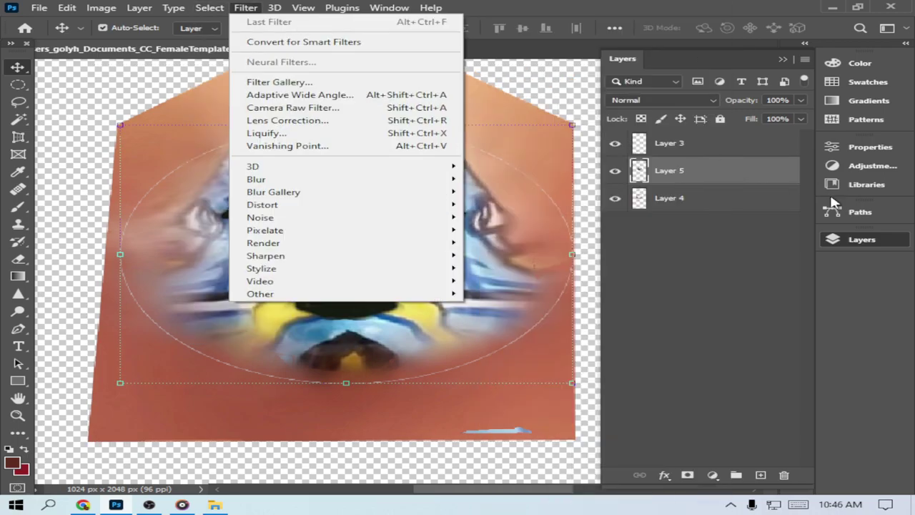
left_click(742, 207)
left_click(784, 475)
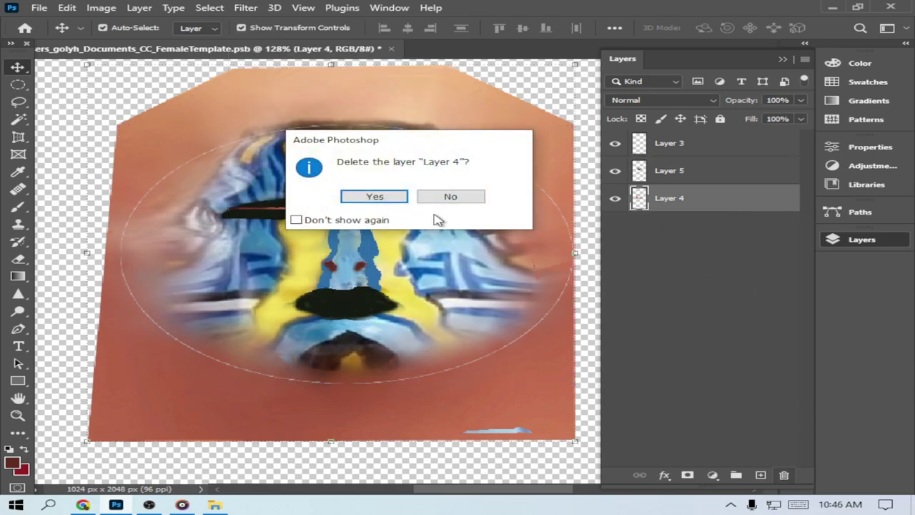
left_click(386, 198)
key("Delete")
key("ctrl+d")
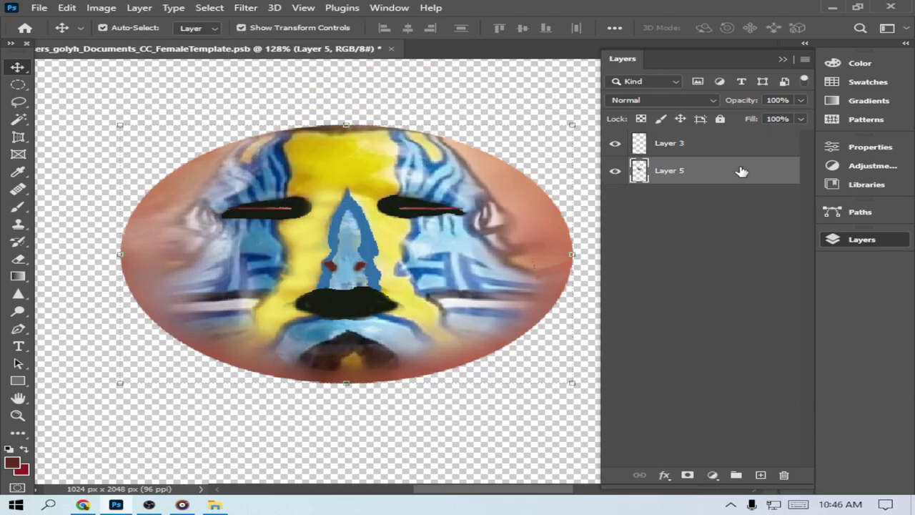
left_click(208, 8)
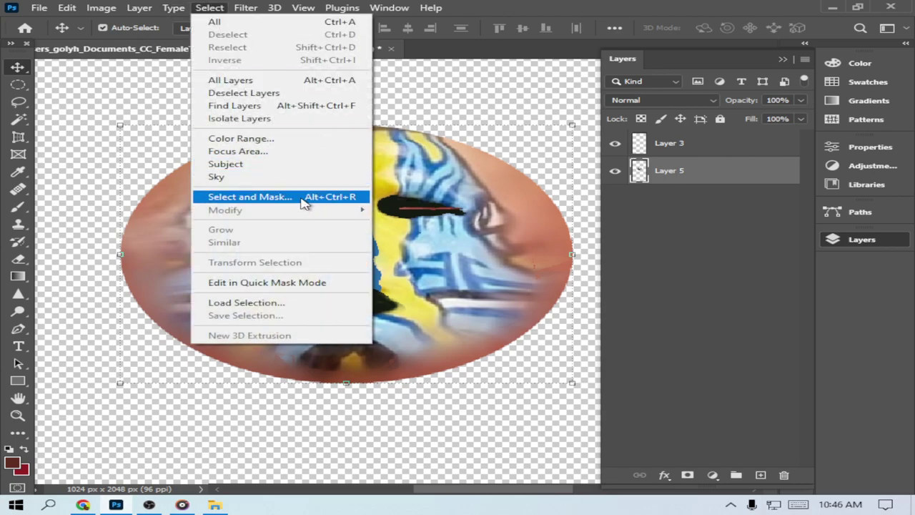
Apply a 6 px feather to the selection as a layer mask on Layer 5
key("Escape")
key("F7")
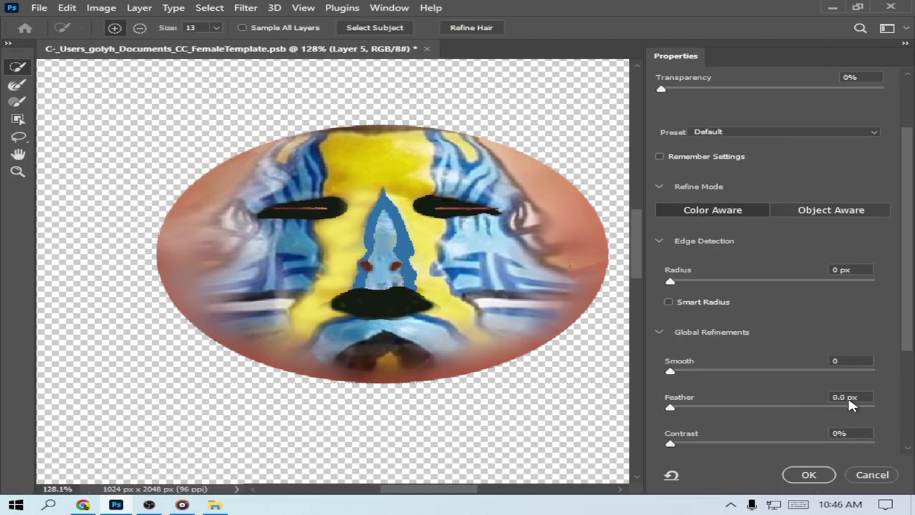
left_click_drag(844, 392, 826, 400)
type("6")
key("Return")
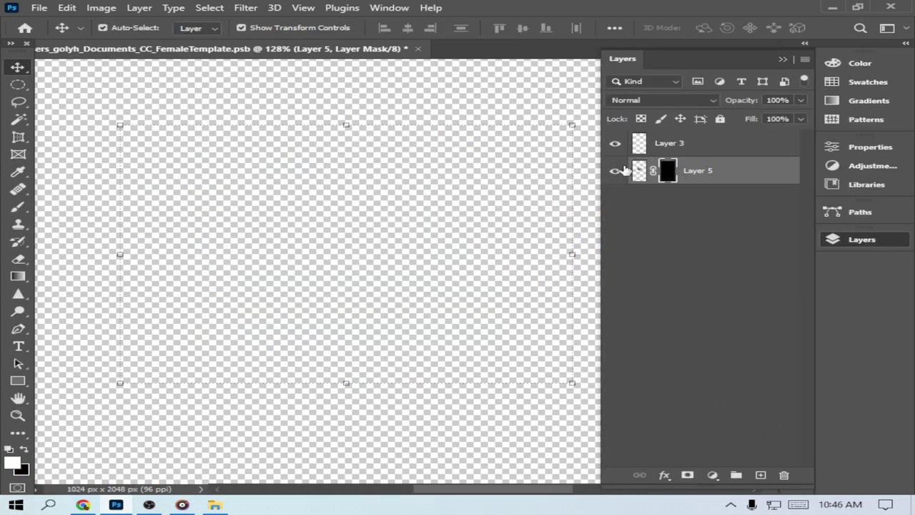
Toggle Layer 5's mask off and back on, then add a second mask
left_click(745, 153)
left_click(741, 173)
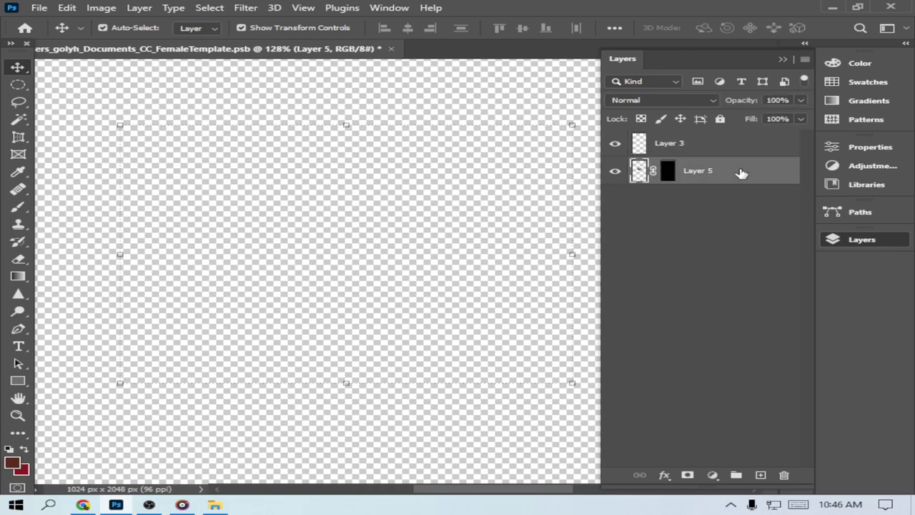
left_click(668, 177)
right_click(668, 177)
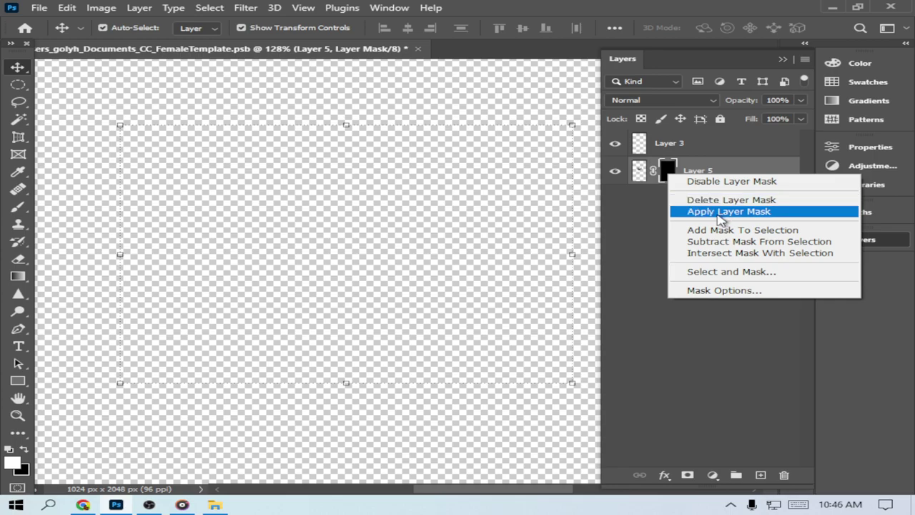
left_click(728, 182)
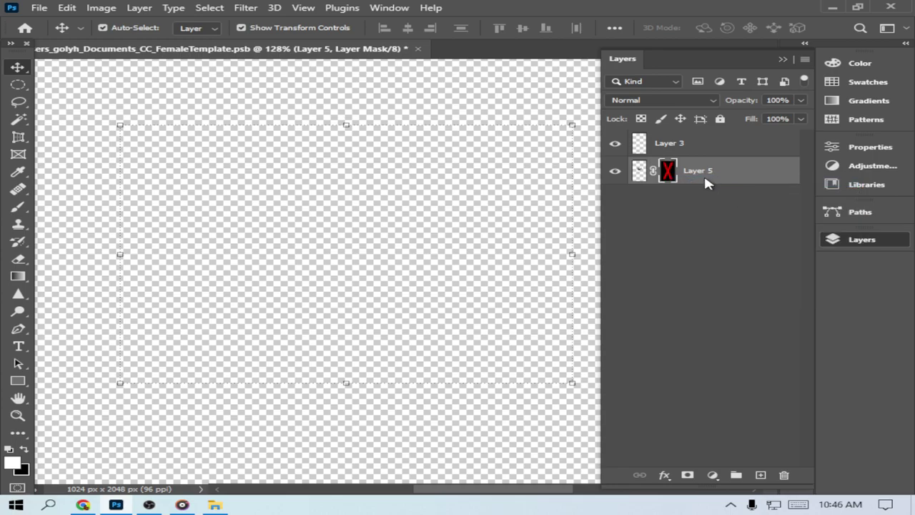
right_click(670, 176)
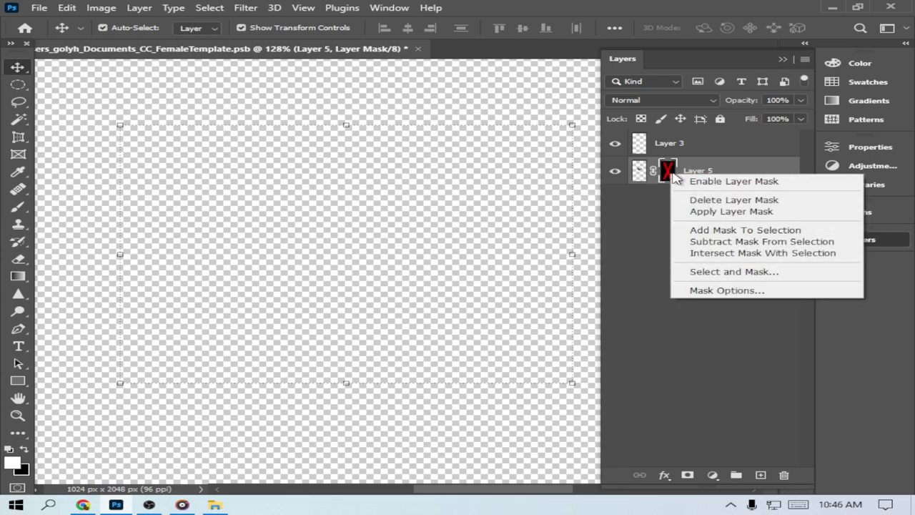
left_click(693, 183)
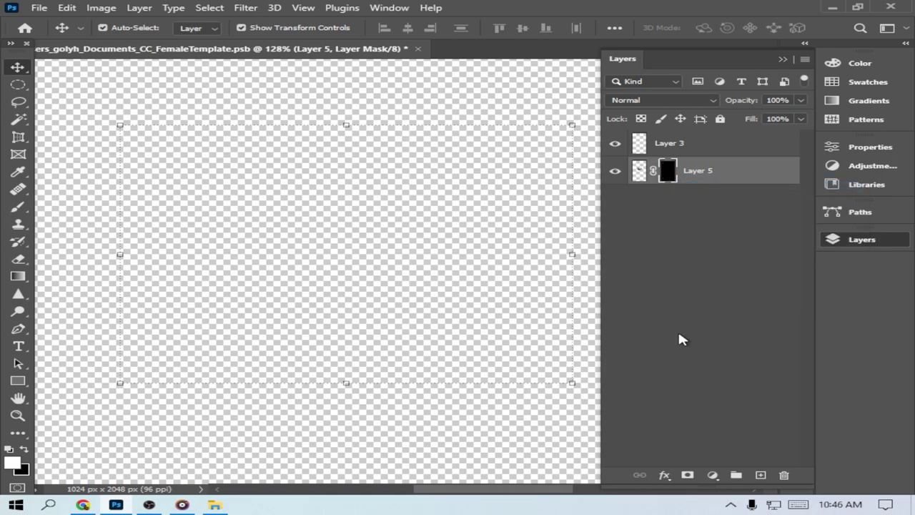
left_click(687, 475)
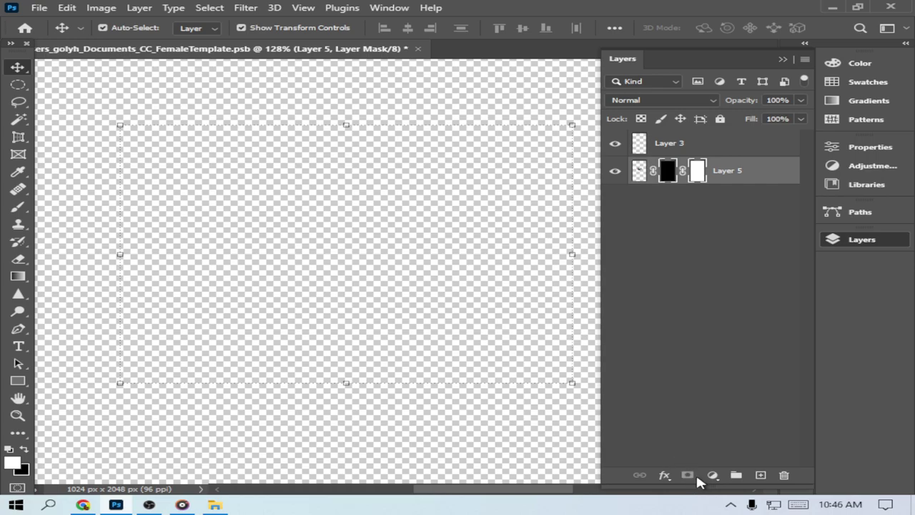
left_click(727, 143)
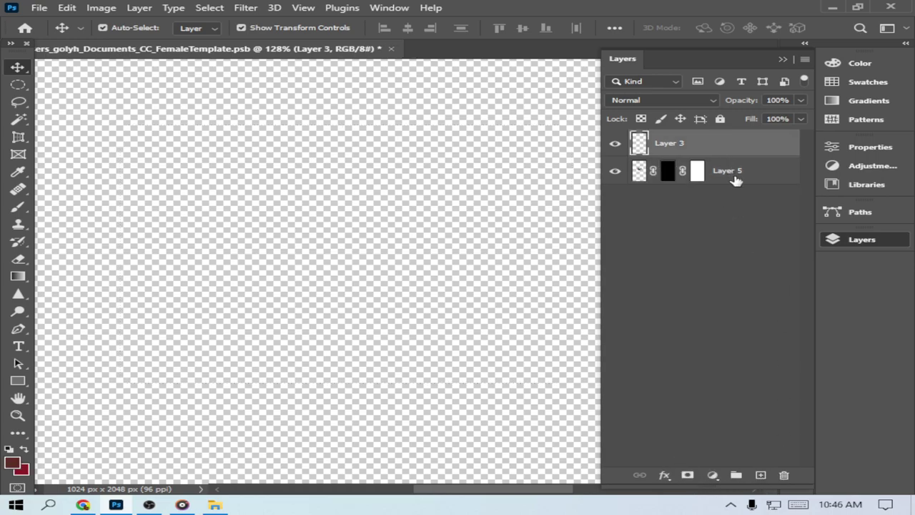
left_click(737, 178)
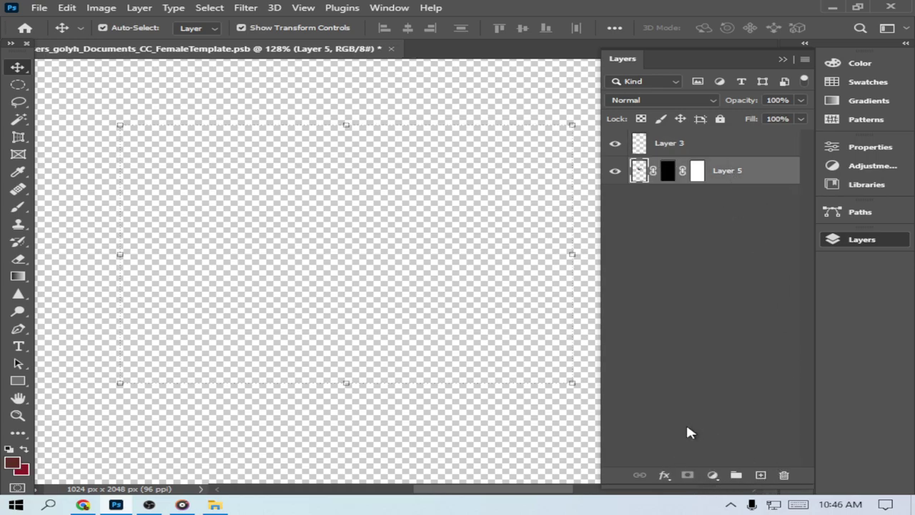
Undo the mask edits back to Layer 2's face texture and path
key("ctrl+z")
key("ctrl+z")
key("ctrl+z")
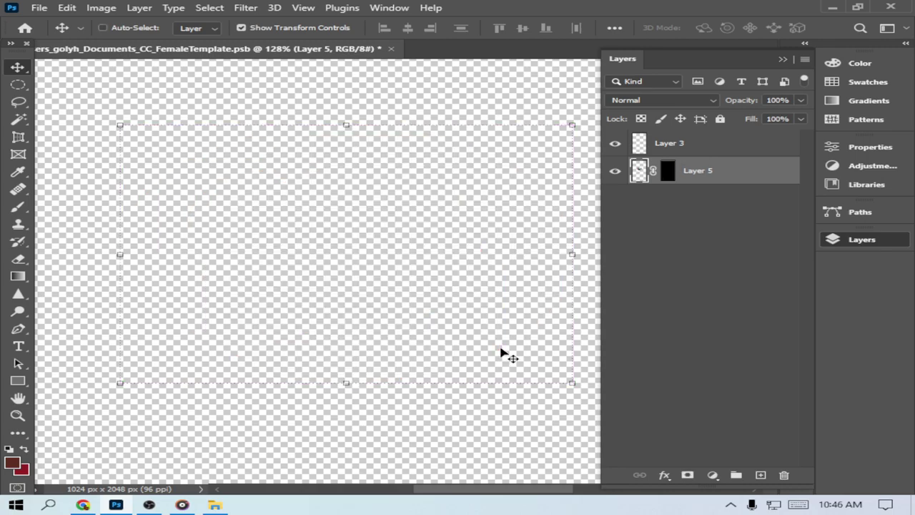
key("ctrl+z")
key("ctrl+z")
key("ctrl+z")
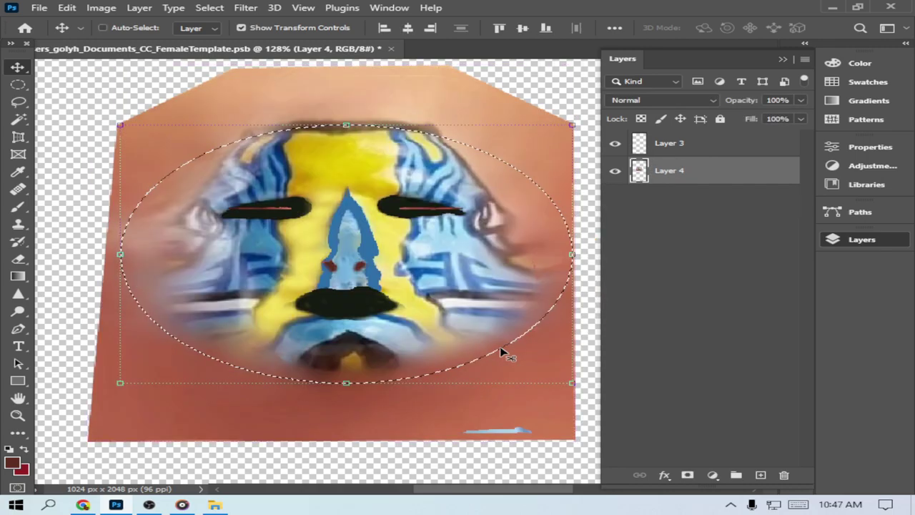
key("ctrl+z")
key("ctrl+z")
key("ctrl+z")
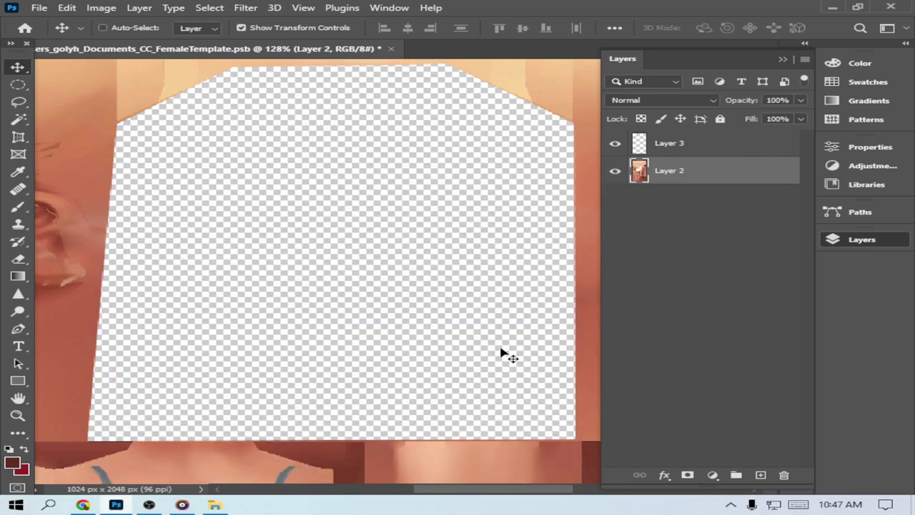
key("ctrl+z")
key("ctrl+z")
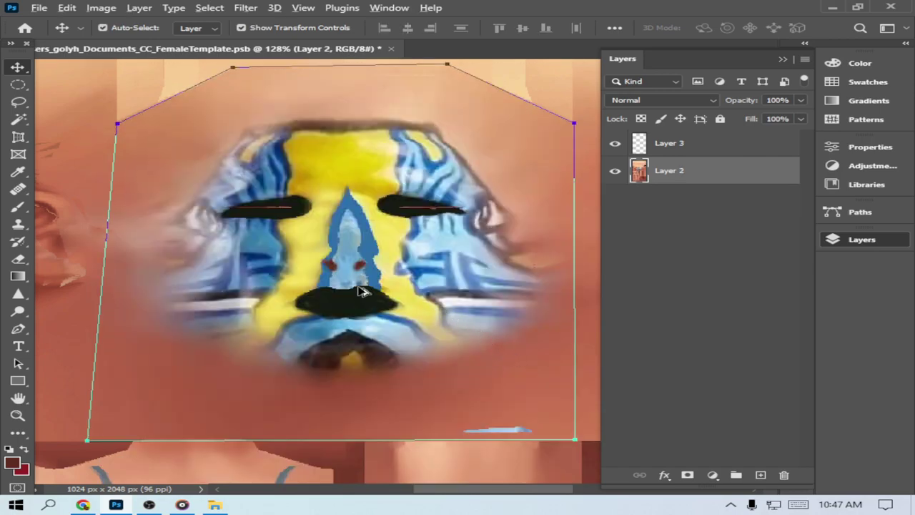
Turn the face outline path into a selection with 0 feather
scroll(363, 289, "down", 4)
scroll(364, 286, "up", 2)
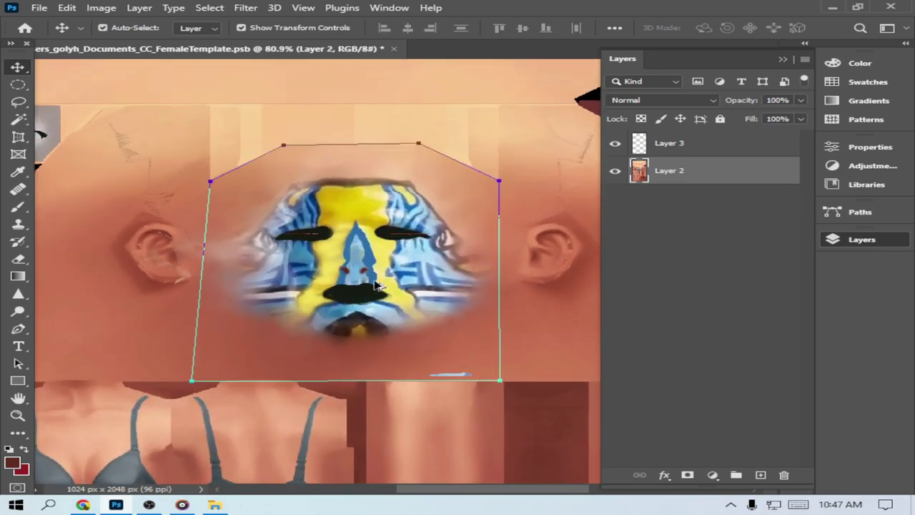
scroll(378, 282, "up", 2)
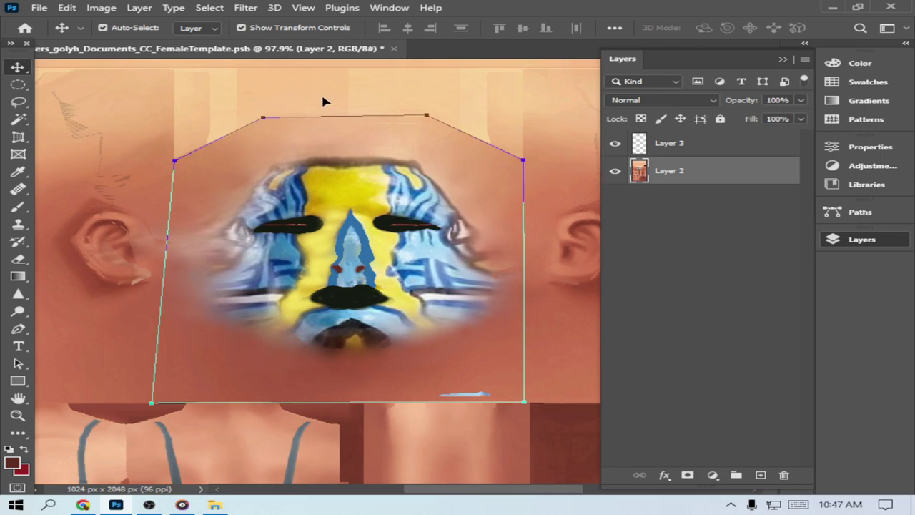
left_click(18, 329)
right_click(288, 246)
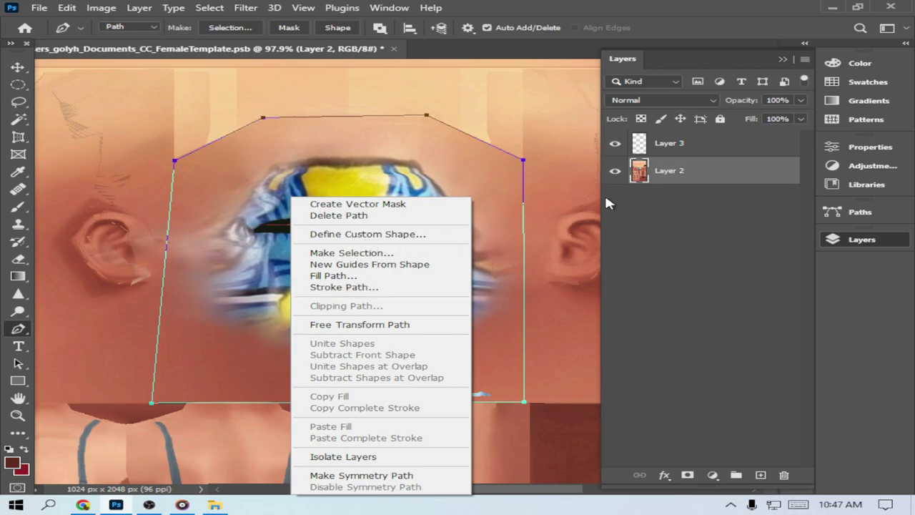
left_click(712, 169)
right_click(279, 197)
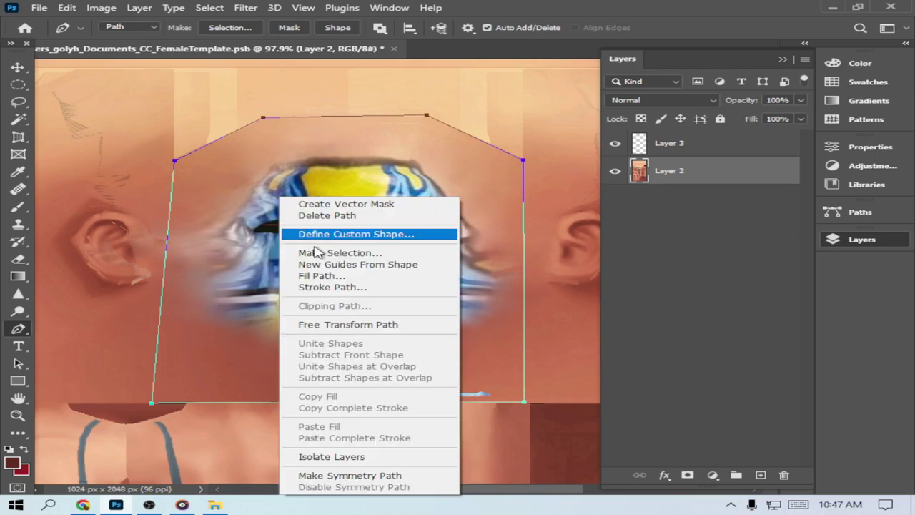
left_click(329, 253)
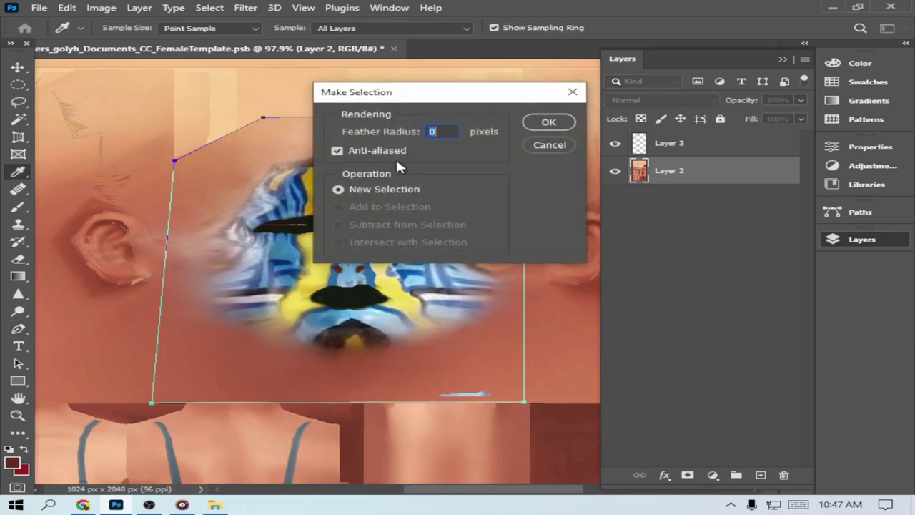
left_click(539, 123)
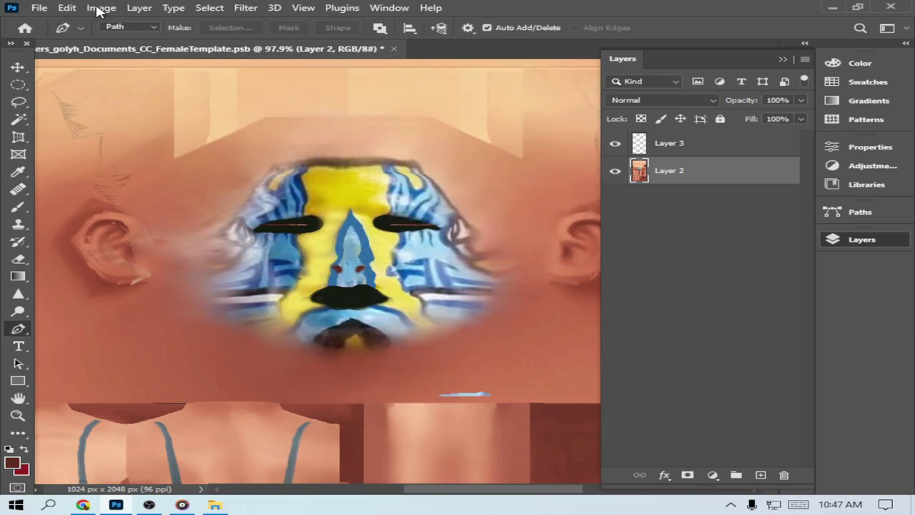
Cut the selected face area from Layer 2 and paste it as a new layer
left_click(69, 7)
left_click(121, 86)
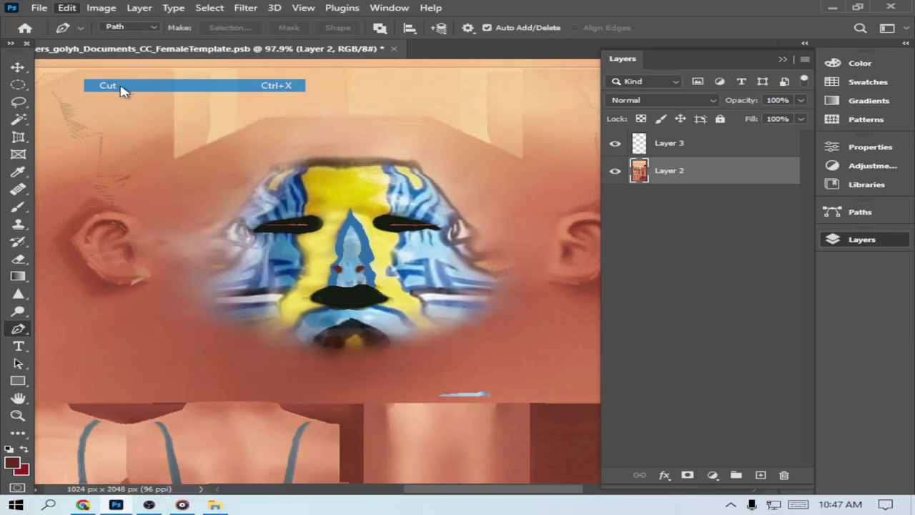
left_click(690, 152)
left_click(695, 174)
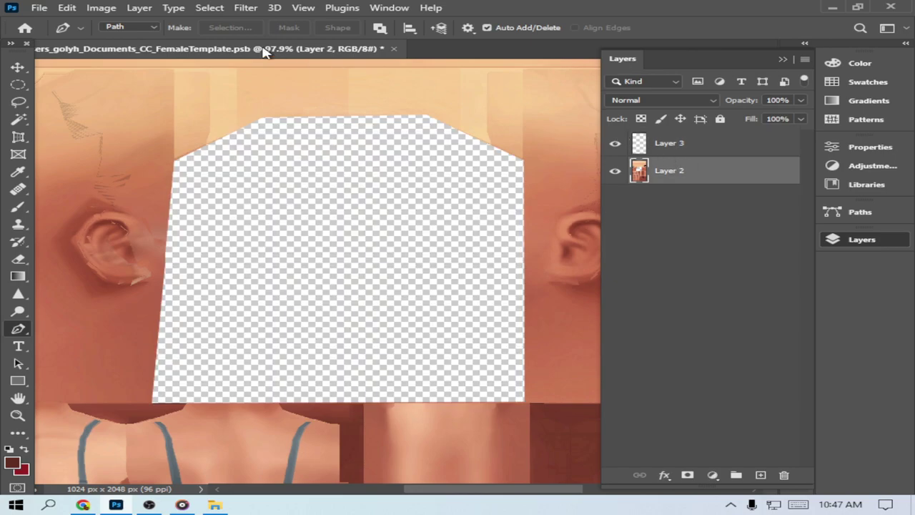
left_click(67, 8)
left_click(112, 123)
Shift the pasted face layer left, then nudge it back right with Shift+Right
left_click(18, 66)
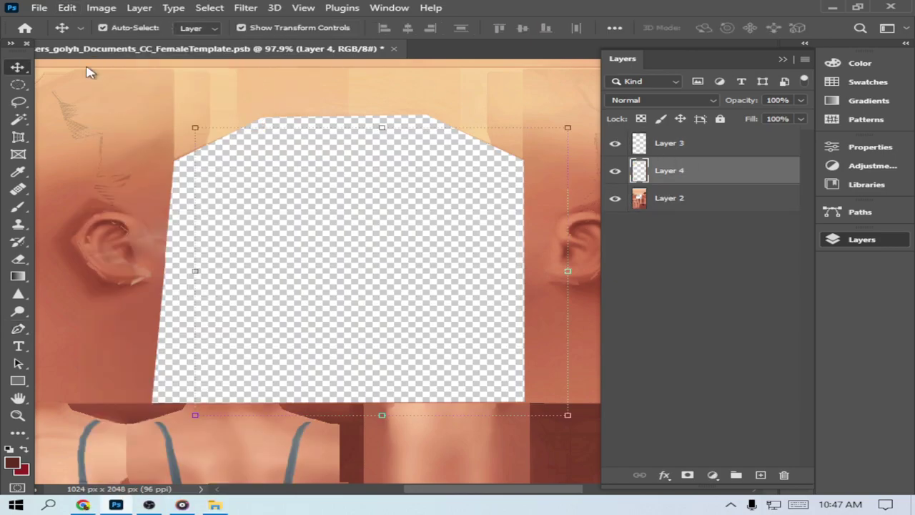
left_click(704, 199)
mouse_move(373, 325)
left_mouse_down()
mouse_move(318, 324)
mouse_move(366, 317)
left_mouse_up()
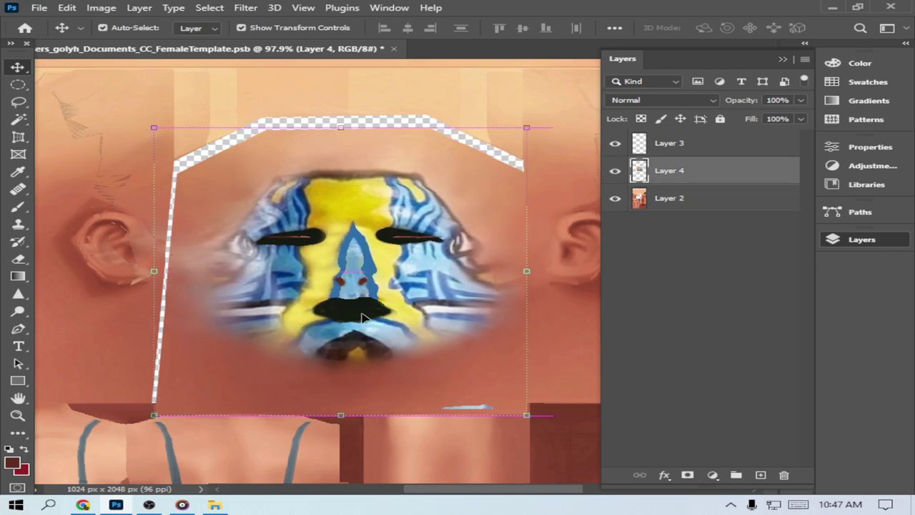
left_click(368, 314)
key("shift+Right")
left_click(365, 308)
scroll(272, 208, "up", 2)
scroll(384, 210, "down", 1)
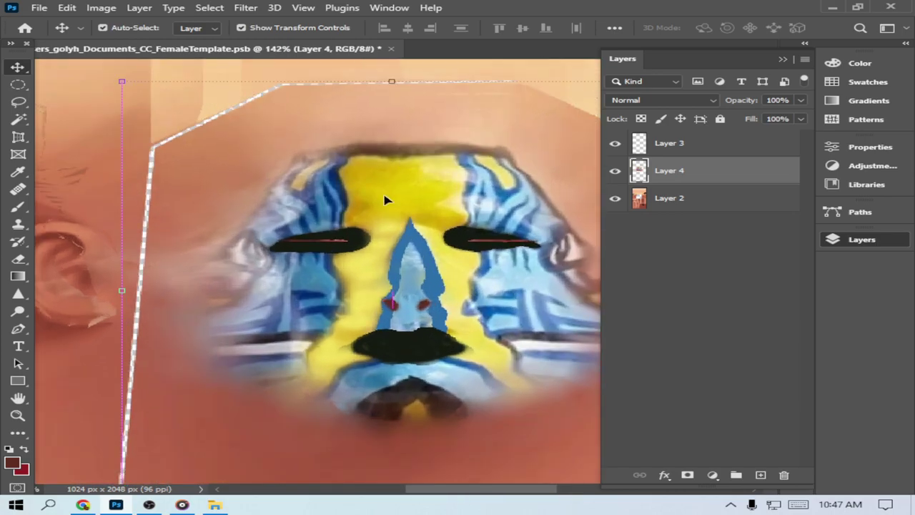
left_click(319, 232)
left_click_drag(325, 236, 344, 233)
left_click(332, 233)
Zoom in and shift the face layer left to narrow the transparent gap
scroll(236, 213, "down", 1)
scroll(141, 190, "up", 3)
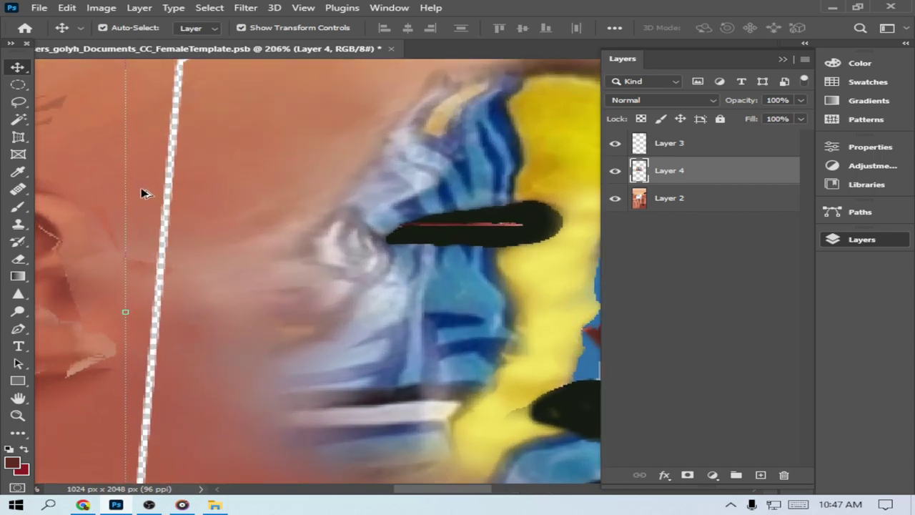
scroll(150, 194, "up", 5)
scroll(239, 226, "up", 2)
scroll(224, 218, "up", 2)
scroll(279, 211, "up", 3)
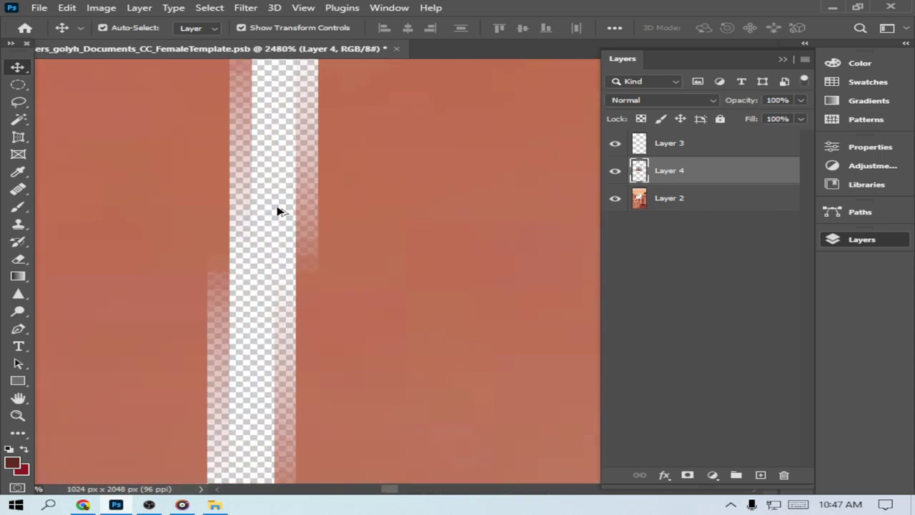
left_click_drag(432, 237, 393, 237)
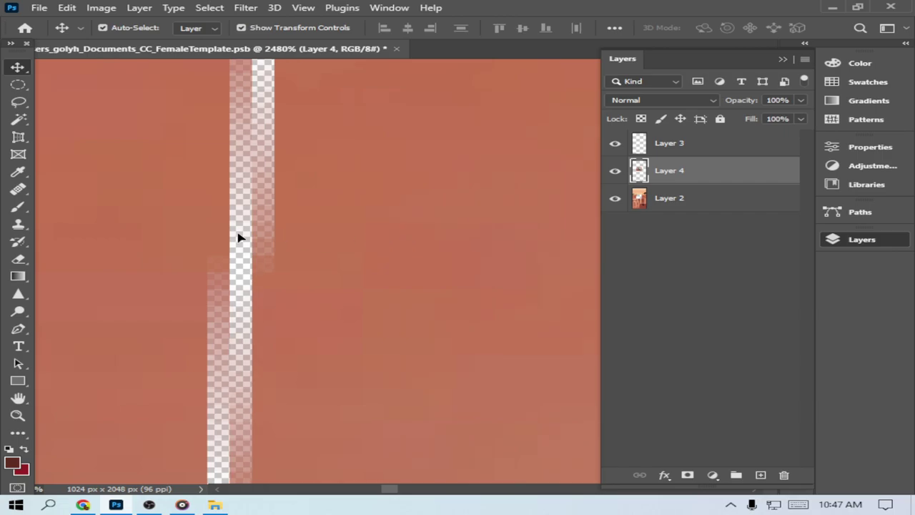
left_click_drag(237, 239, 241, 238)
Shift the face layer one more pixel left and check the left-edge seam
scroll(239, 238, "down", 5)
scroll(240, 237, "down", 5)
scroll(240, 238, "down", 5)
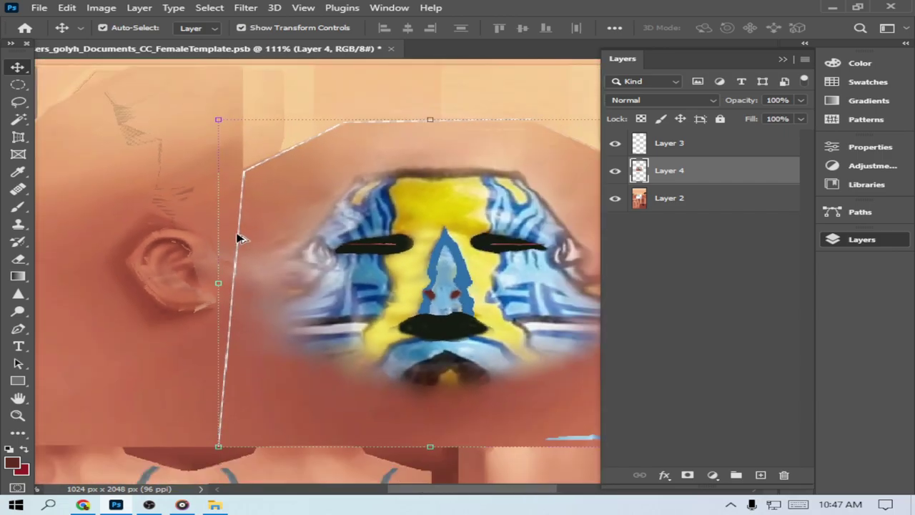
scroll(243, 237, "down", 2)
scroll(280, 262, "up", 2)
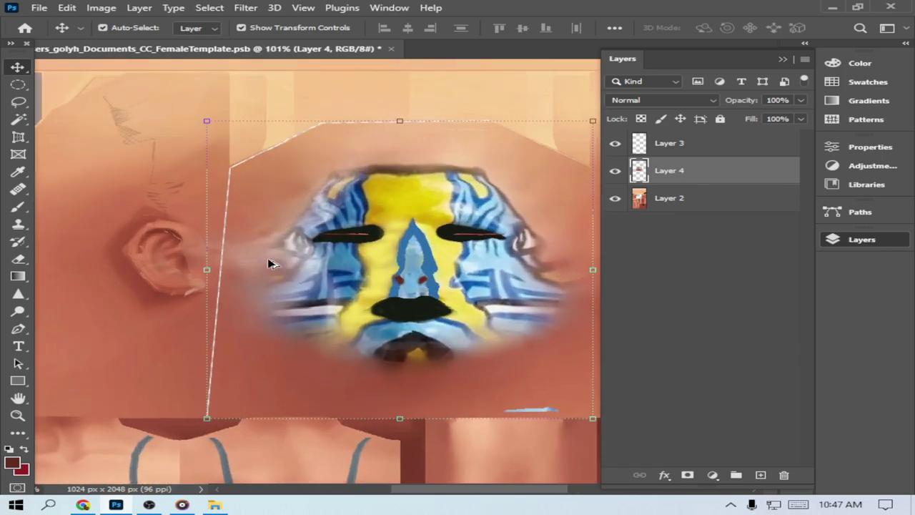
scroll(268, 257, "up", 2)
scroll(214, 259, "up", 3)
scroll(86, 267, "up", 3)
scroll(114, 265, "up", 2)
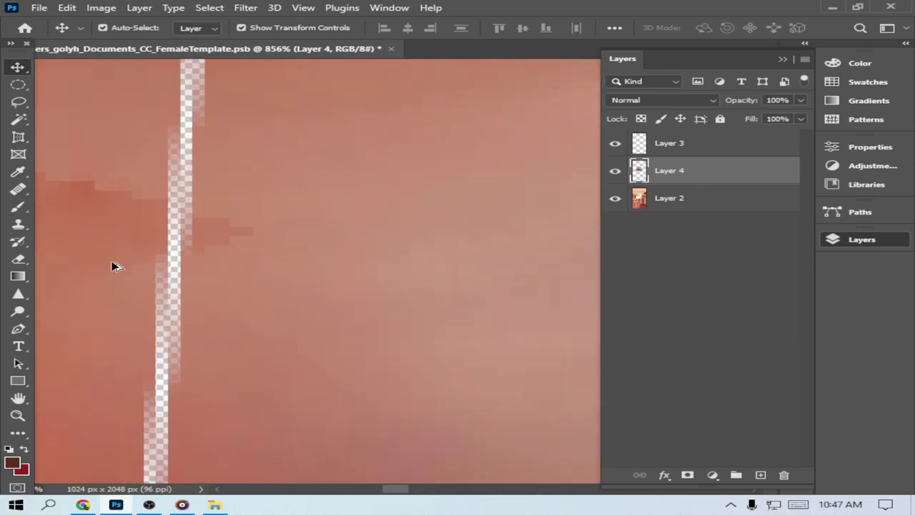
scroll(177, 260, "up", 2)
scroll(480, 282, "up", 3)
left_click_drag(480, 282, 443, 277)
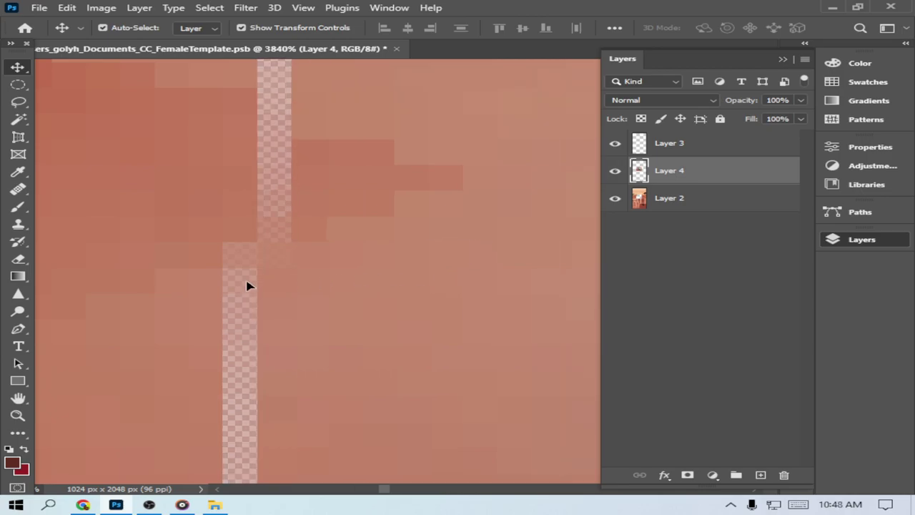
scroll(247, 286, "down", 3)
scroll(300, 290, "down", 2)
scroll(268, 298, "down", 3)
scroll(257, 300, "down", 3)
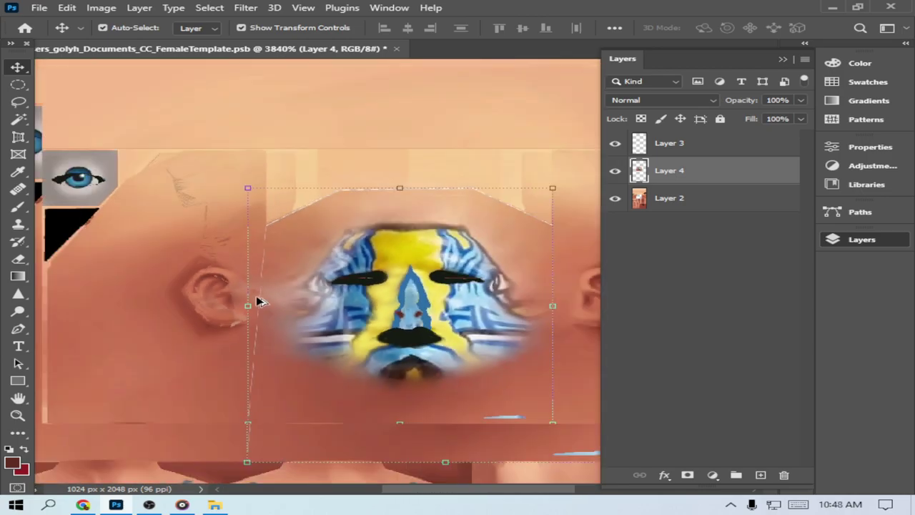
scroll(257, 300, "down", 2)
scroll(448, 336, "up", 1)
scroll(221, 361, "up", 1)
scroll(317, 333, "up", 1)
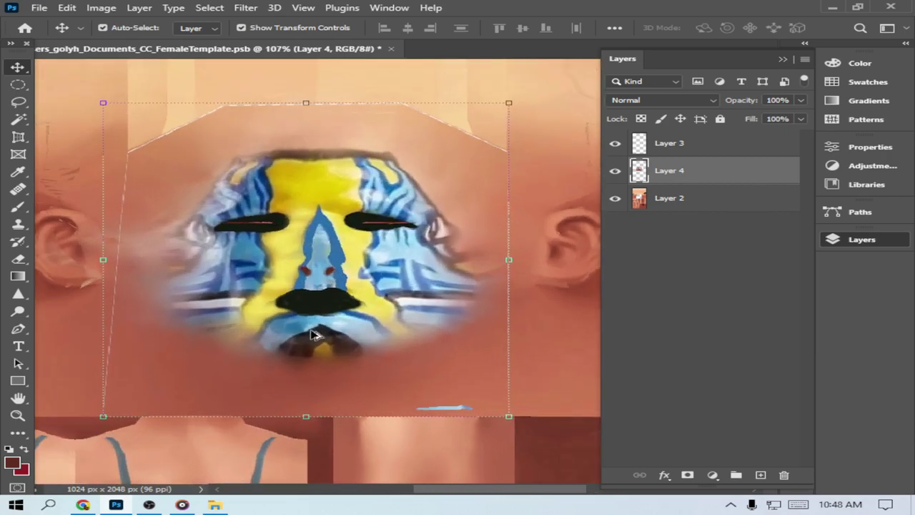
Delete Layer 2's body texture and reselect face-paint Layer 4
left_click(742, 200)
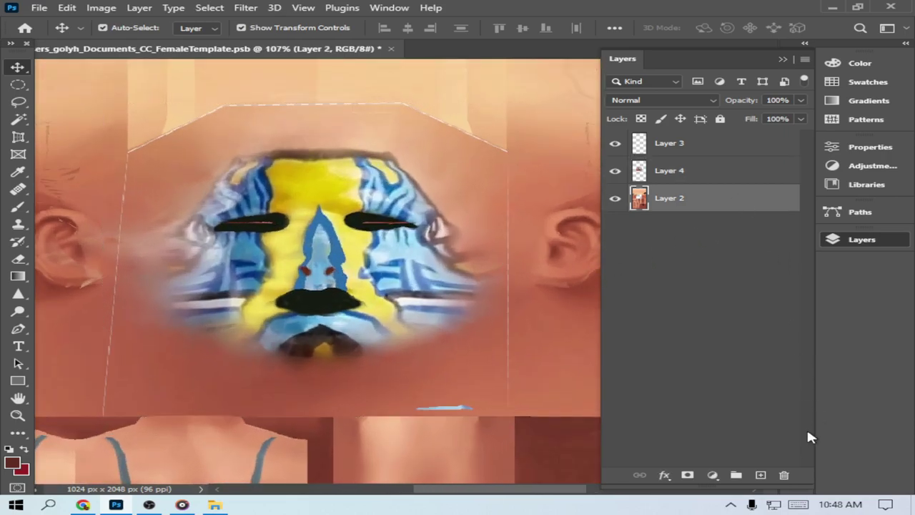
left_click(783, 475)
left_click(379, 197)
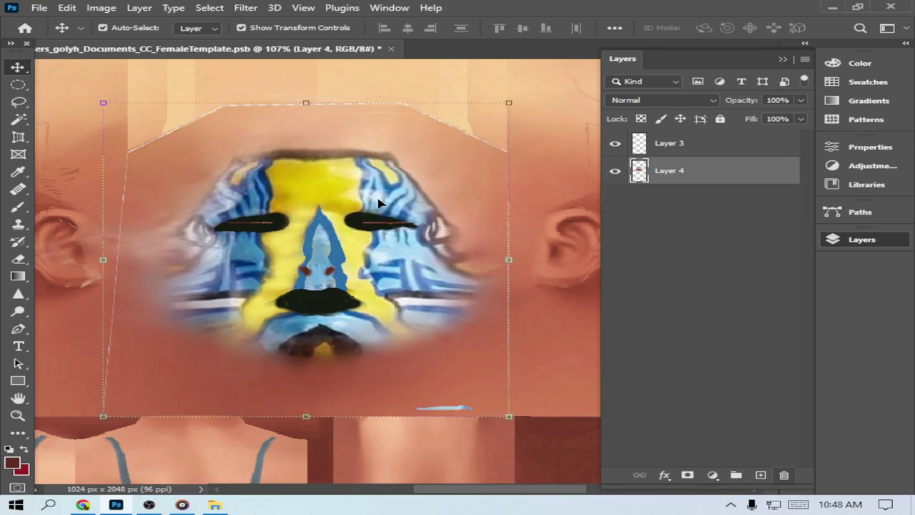
left_click(713, 145)
left_click(701, 178)
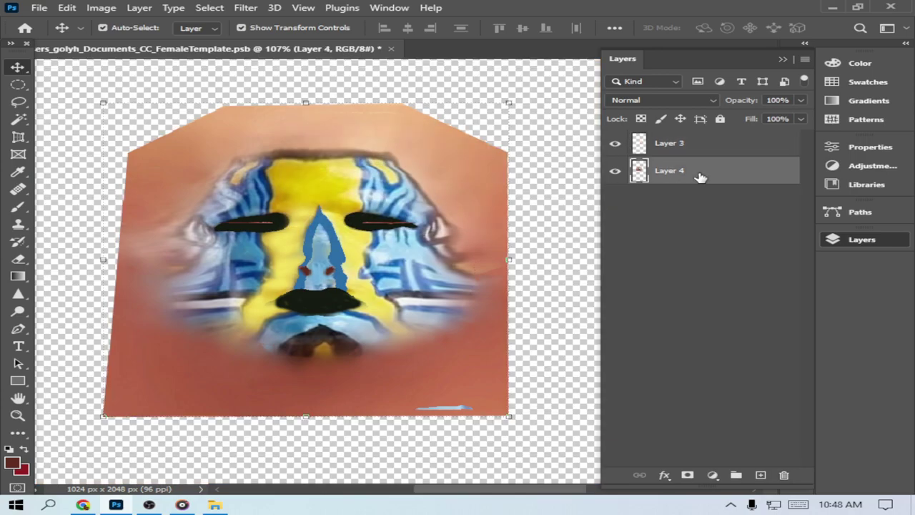
scroll(291, 230, "up", 1)
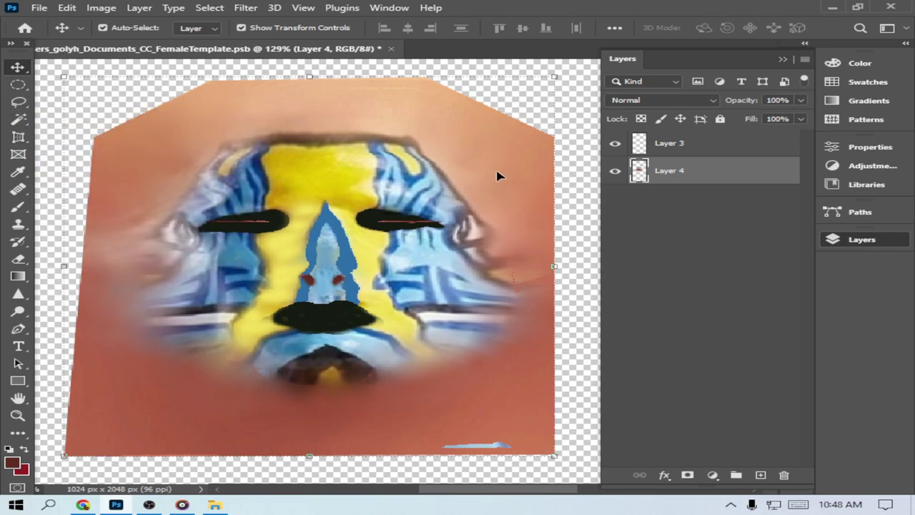
left_click(722, 156)
left_click(712, 174)
Draw an elliptical marquee around the painted face, redrawing it once, with Layer 4 active
left_click(18, 85)
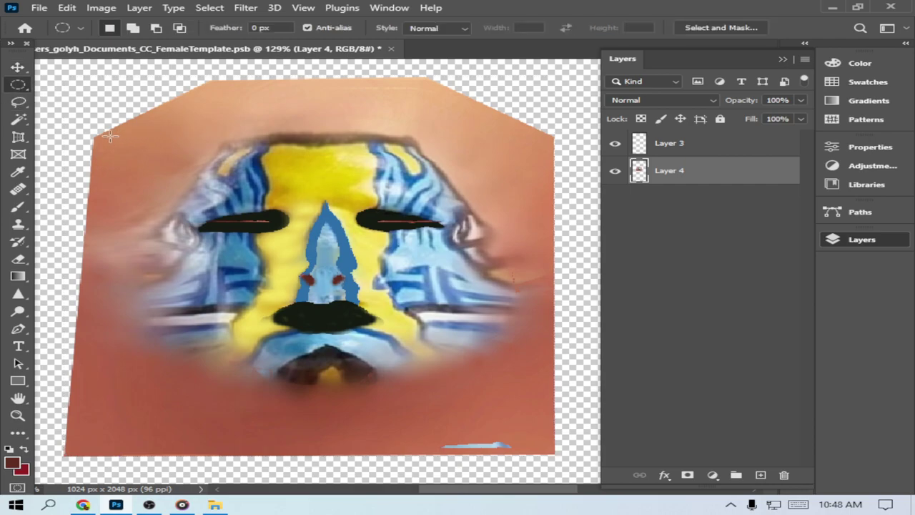
left_click_drag(113, 137, 547, 413)
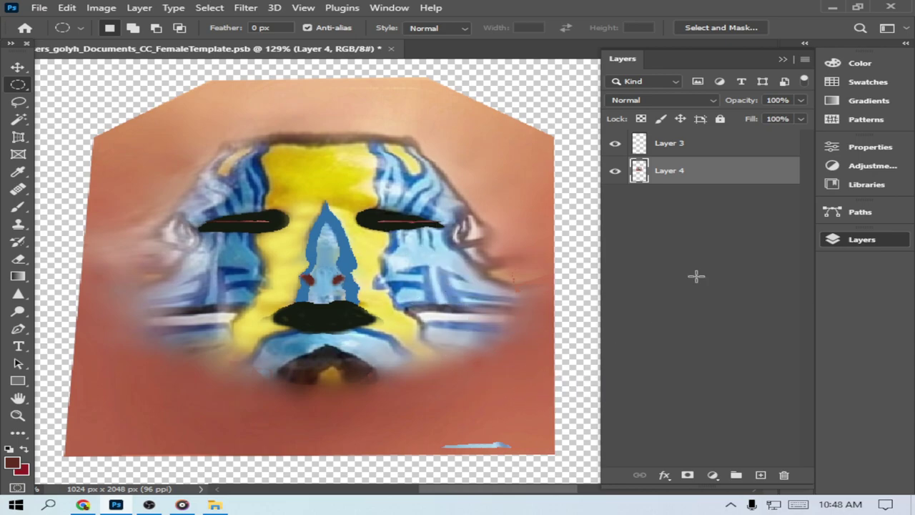
left_click(743, 150)
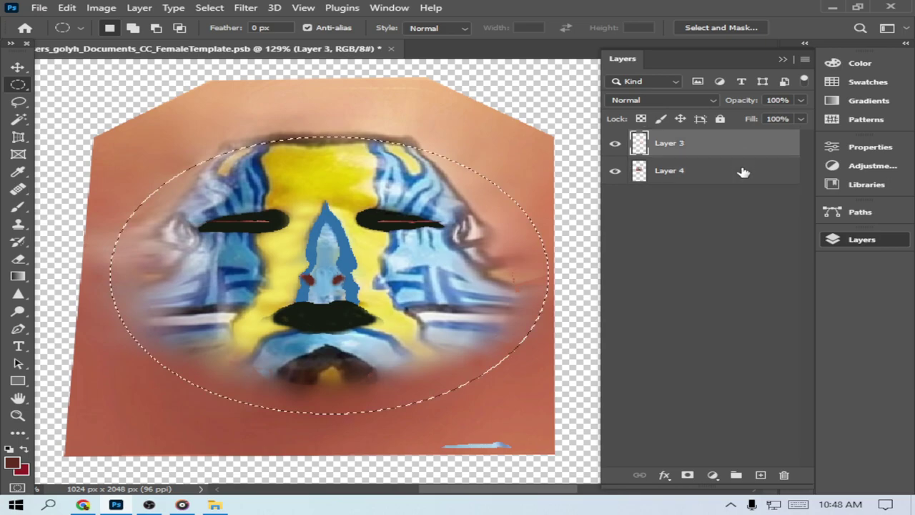
left_click(743, 171)
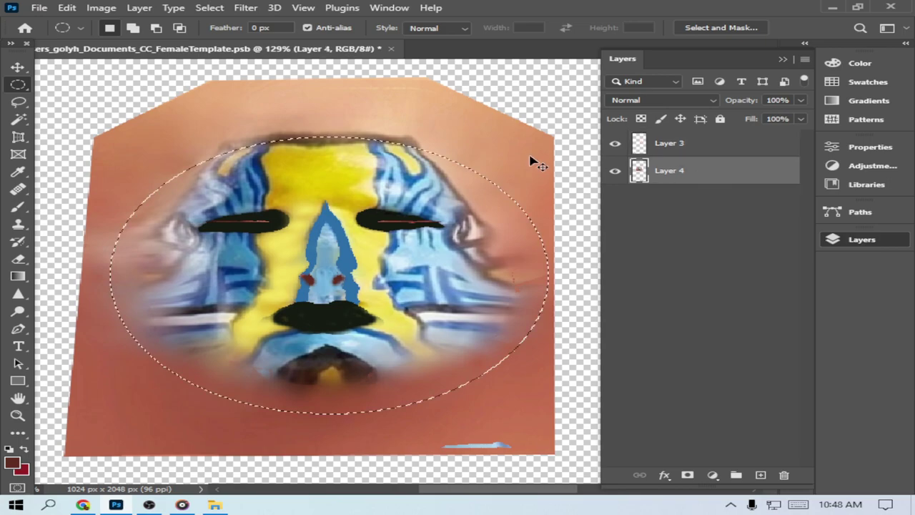
key("ctrl+d")
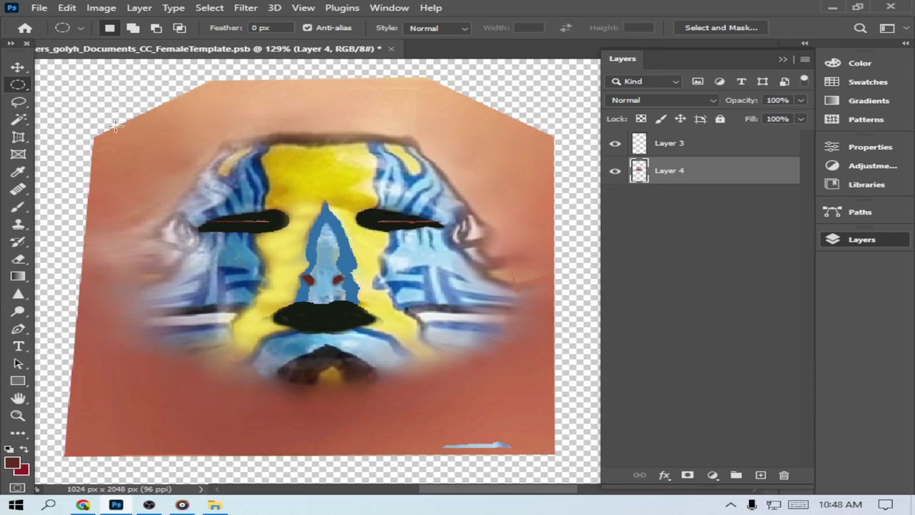
left_click_drag(100, 113, 566, 372)
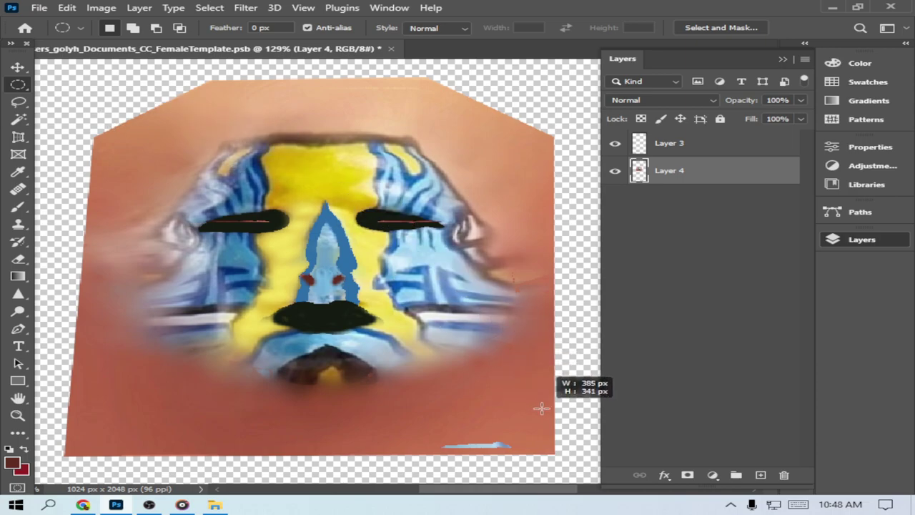
left_click(741, 152)
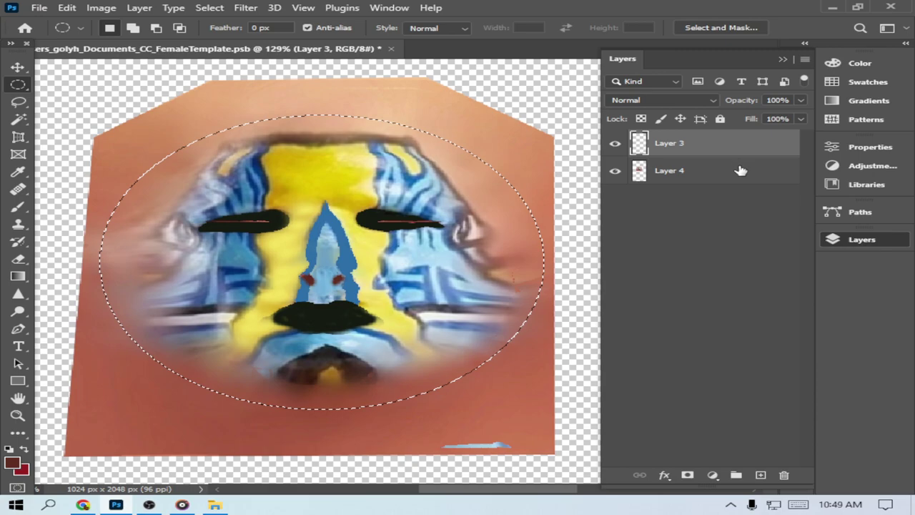
left_click(737, 176)
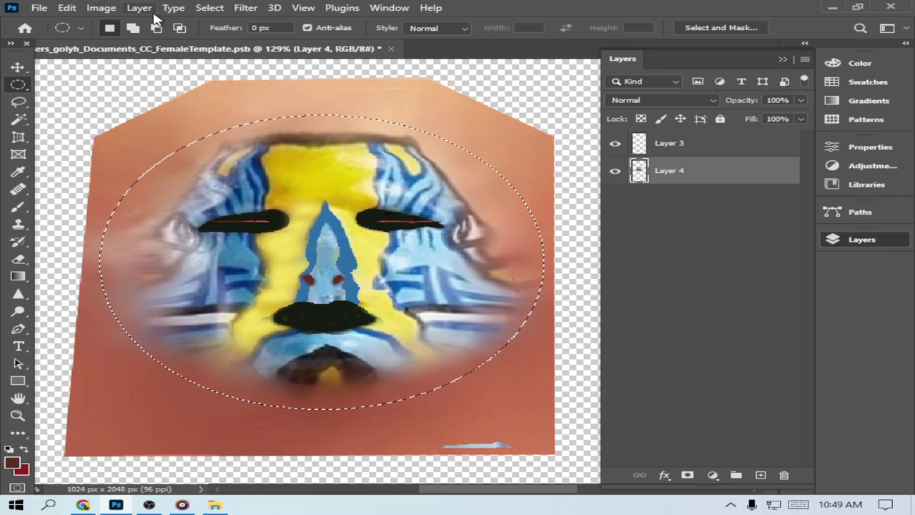
Feather the oval selection by 6.3 px in Select and Mask
left_click(209, 9)
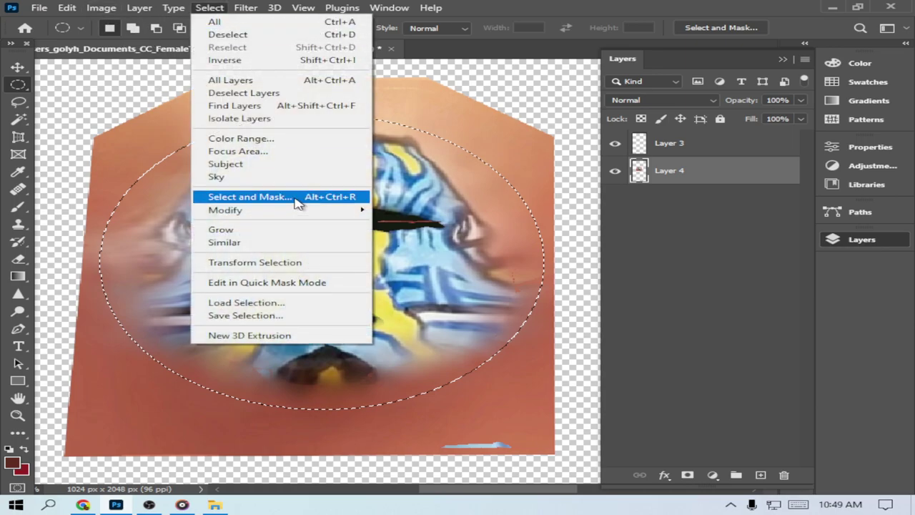
left_click(298, 204, "shift")
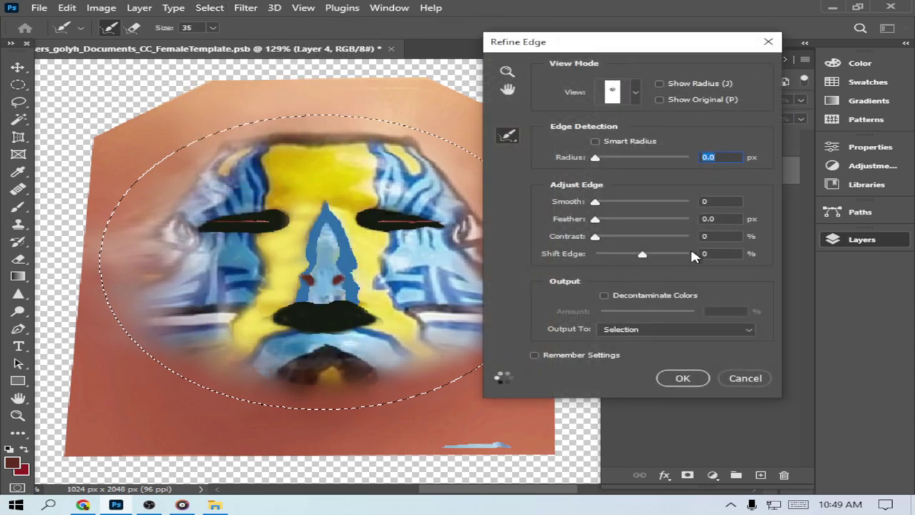
left_click(707, 219)
type("6.3")
key("Return")
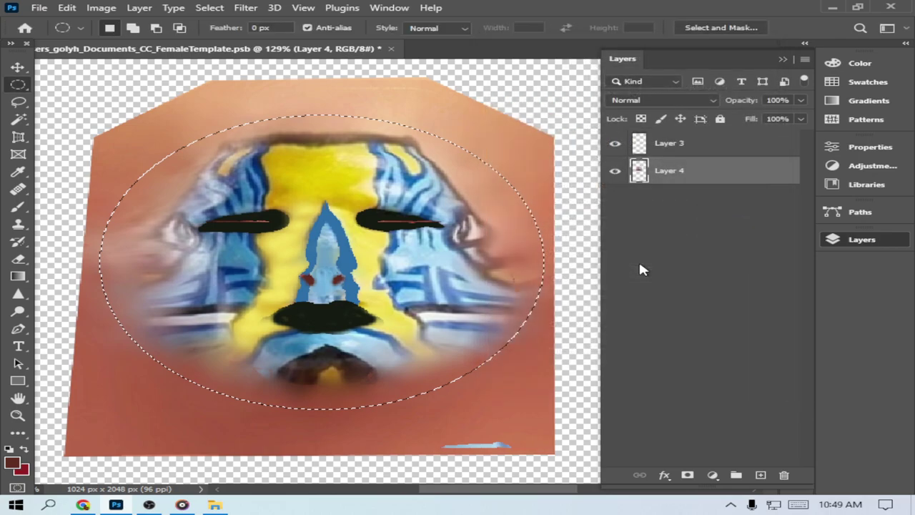
Add a layer mask to Layer 4 from the feathered oval and target its pixels
left_click(701, 150)
left_click(699, 174)
left_click(687, 475)
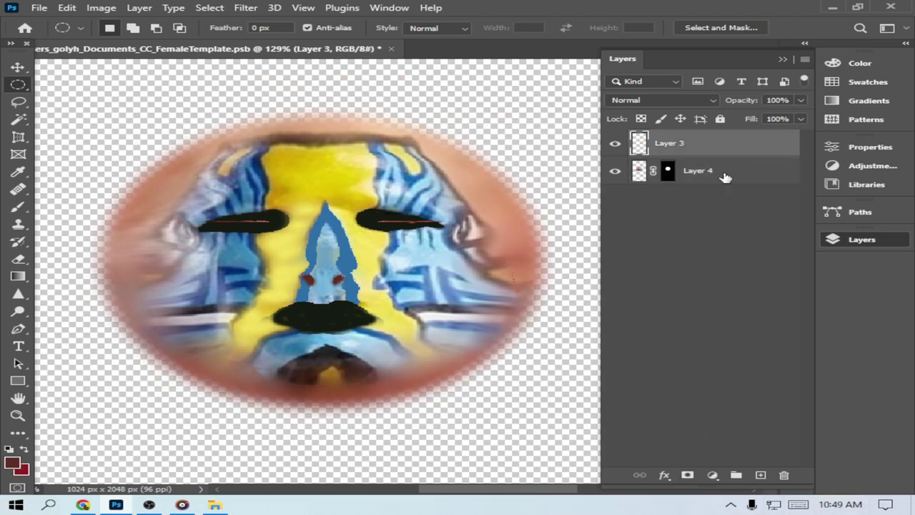
left_click(724, 175)
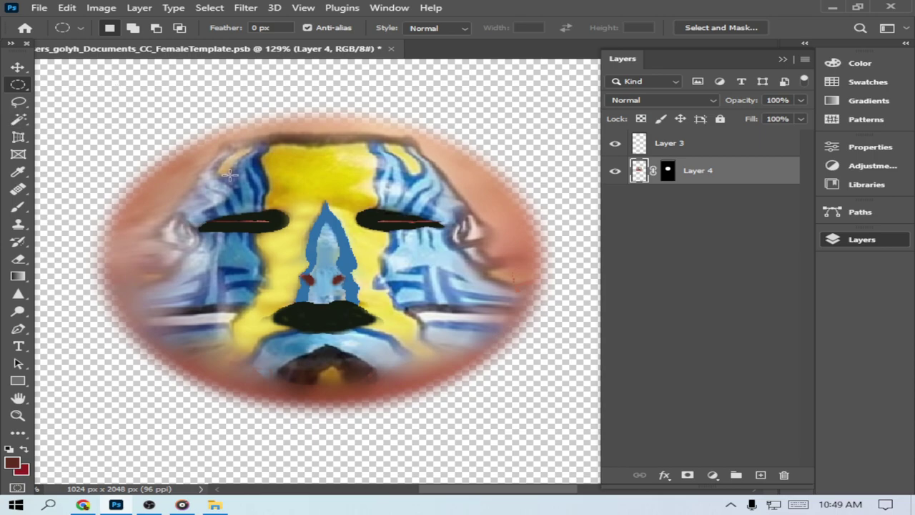
scroll(357, 175, "down", 1)
scroll(394, 176, "down", 1)
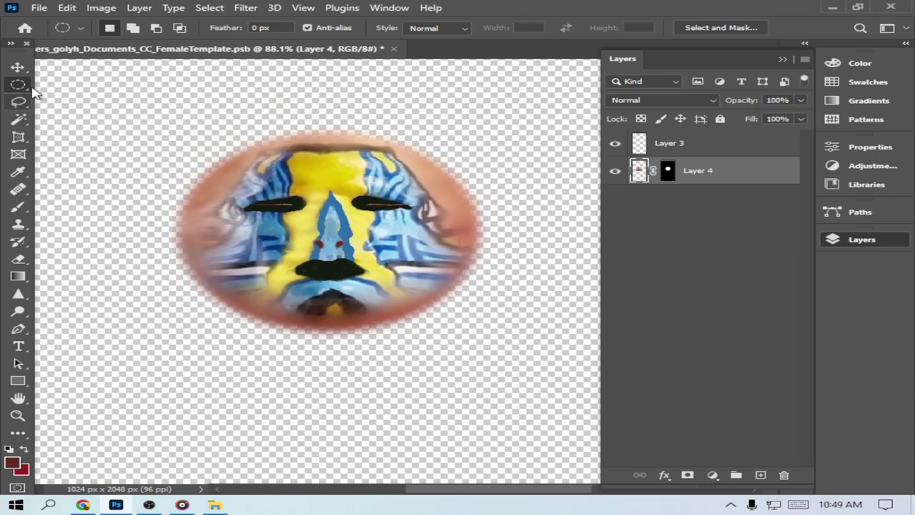
Lightly erase the oval's outer skin-tone rim on Layer 4 with a 45% opacity Eraser
left_click(210, 8)
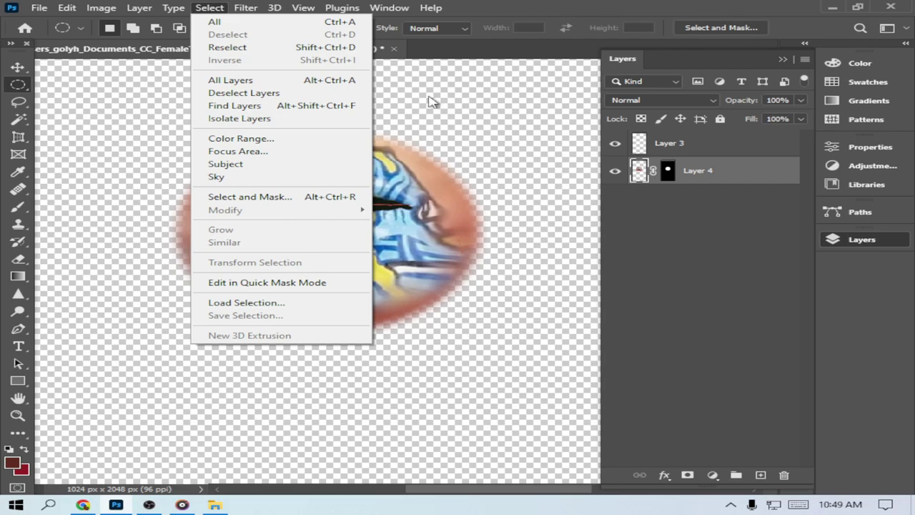
left_click(679, 221)
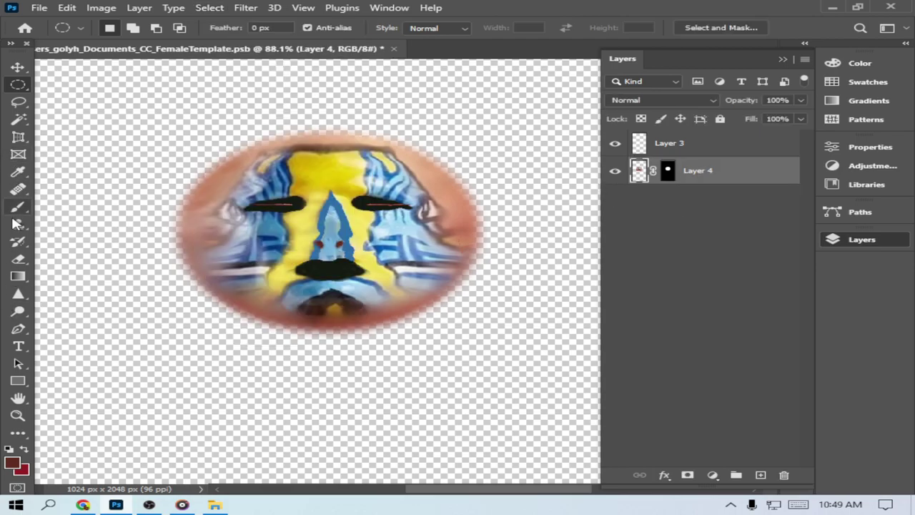
left_click(18, 275)
left_click(18, 259)
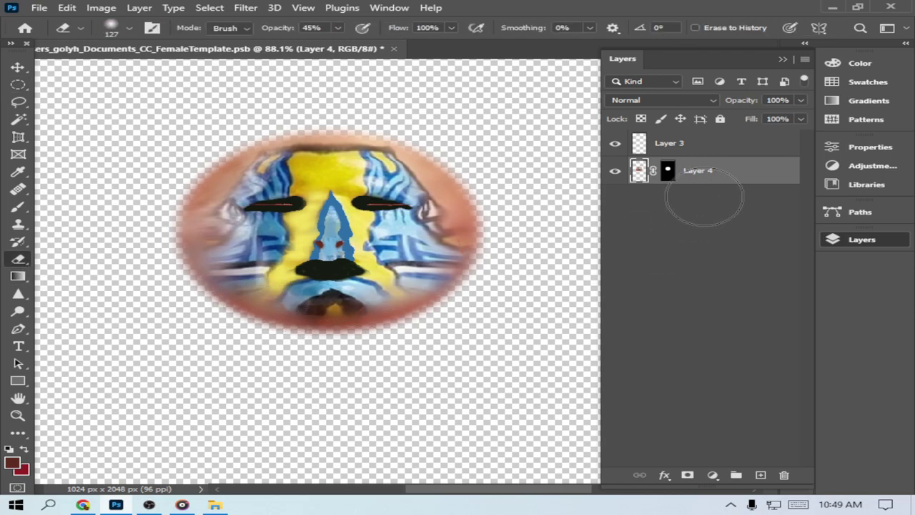
left_click(721, 151)
left_click(728, 168)
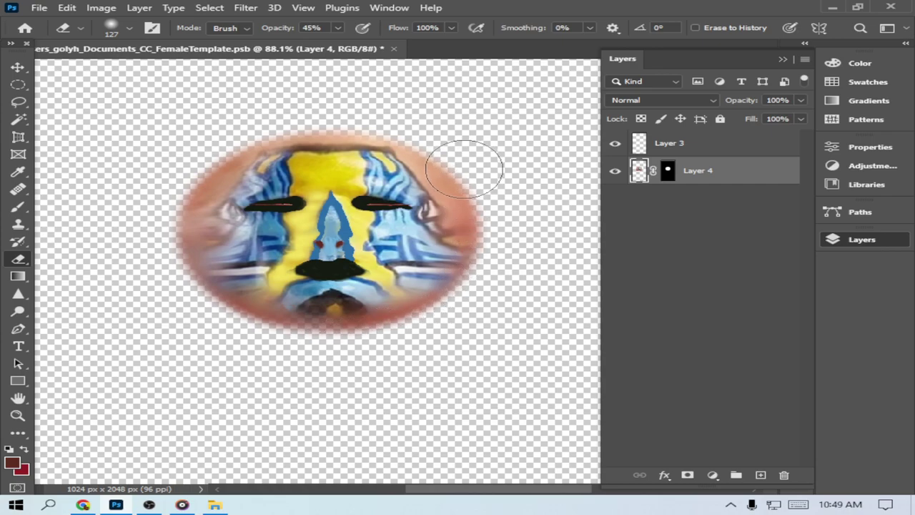
left_click(721, 145)
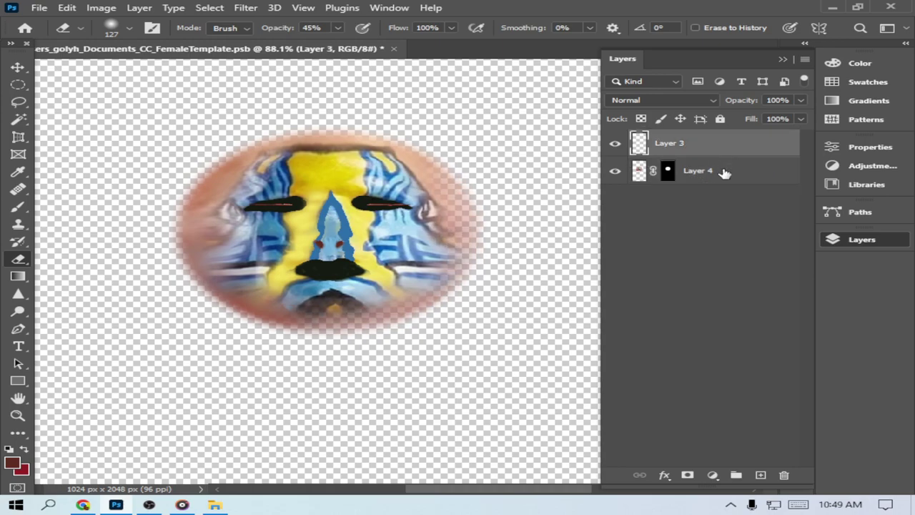
left_click(724, 173)
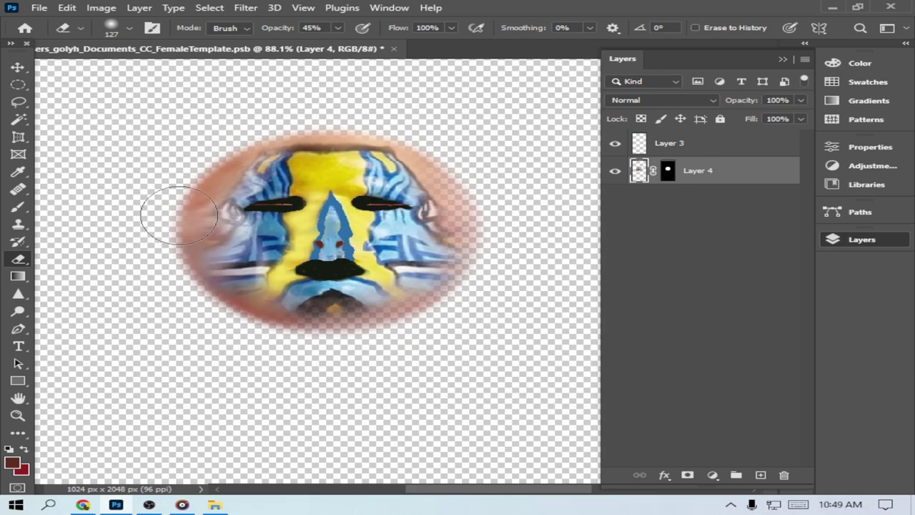
left_click(716, 150)
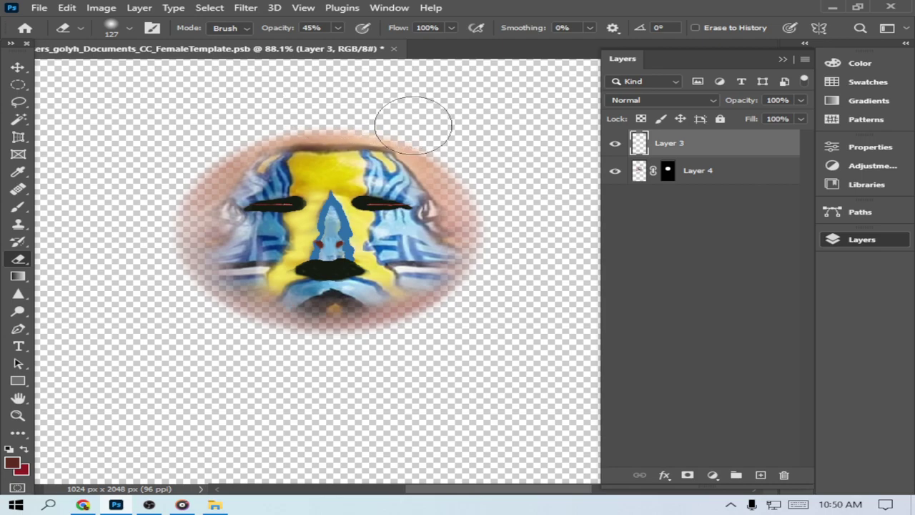
left_click(744, 175)
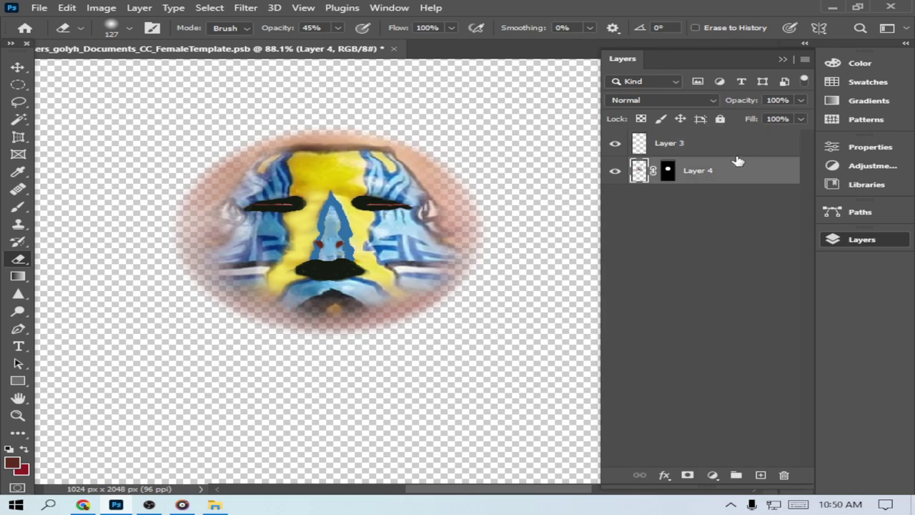
Switch between Layer 3 and Layer 4, leaving Layer 4 active
left_click(737, 147)
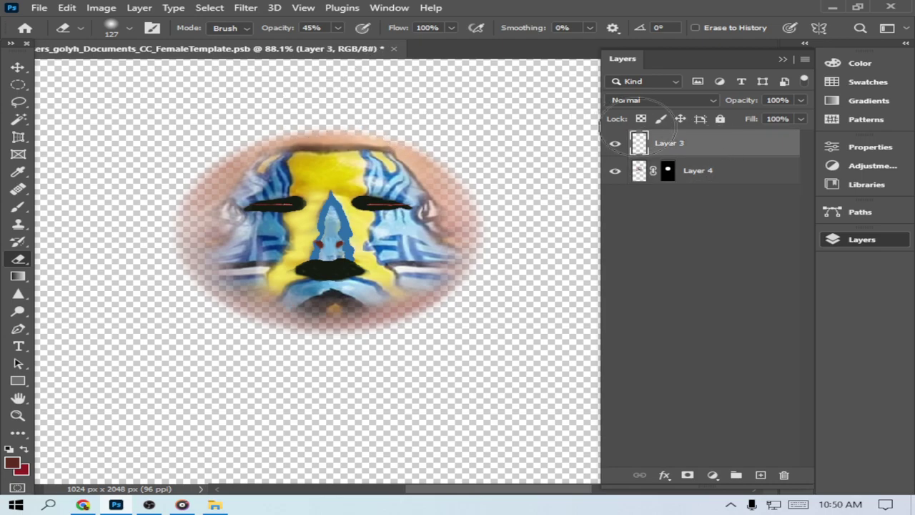
left_click(716, 173)
left_click(712, 154)
left_click(695, 164)
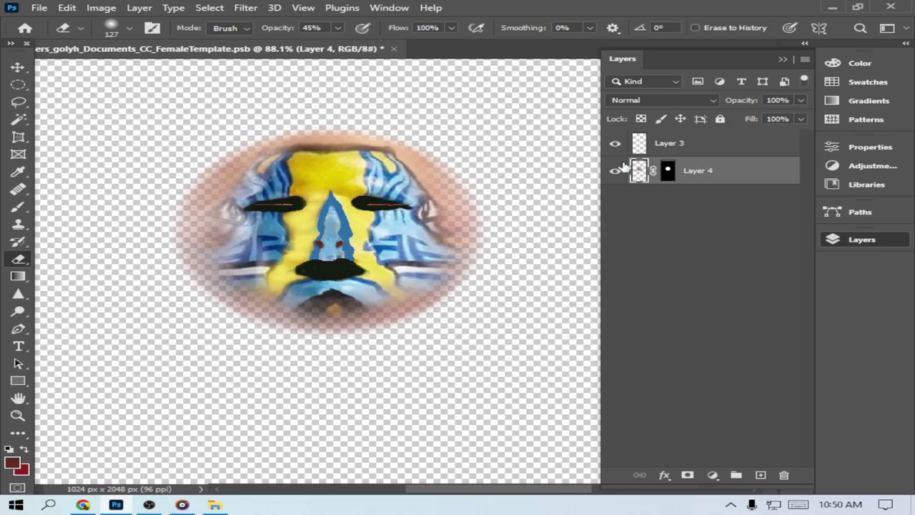
scroll(453, 224, "up", 1)
scroll(465, 221, "up", 1)
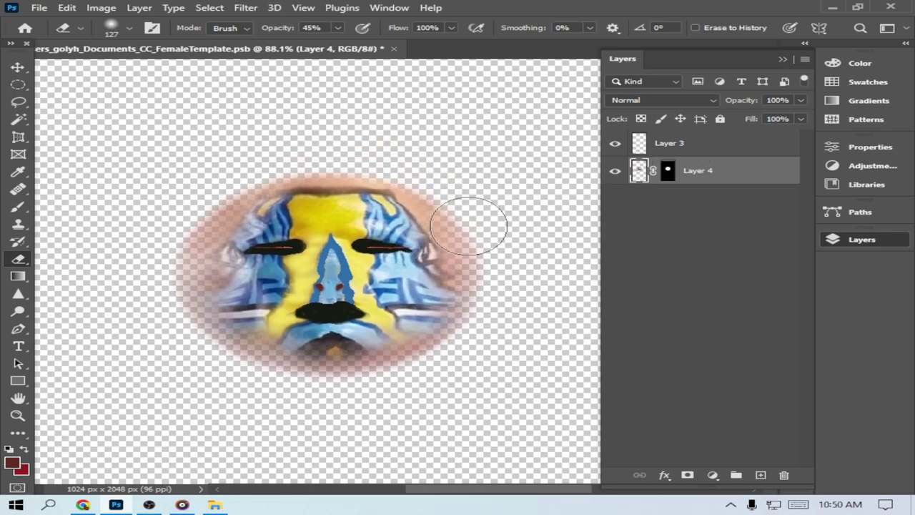
Export as PNG with Preserve Details resampling, saved to the Desktop as 'jeff hardy face mask'
left_click(67, 9)
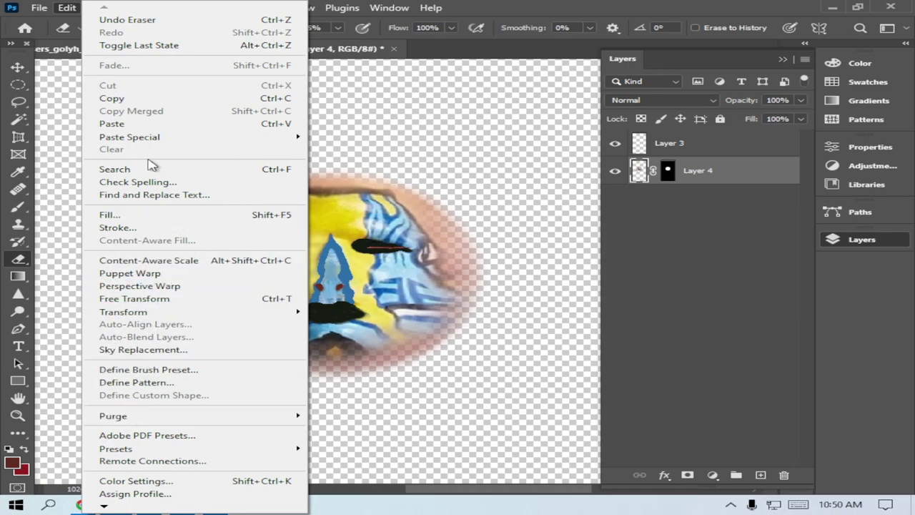
mouse_move(59, 215)
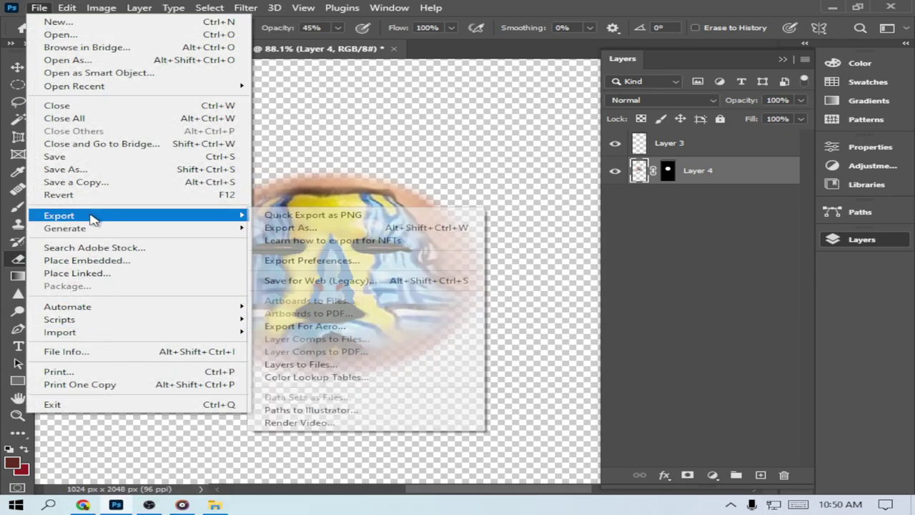
left_click(295, 229)
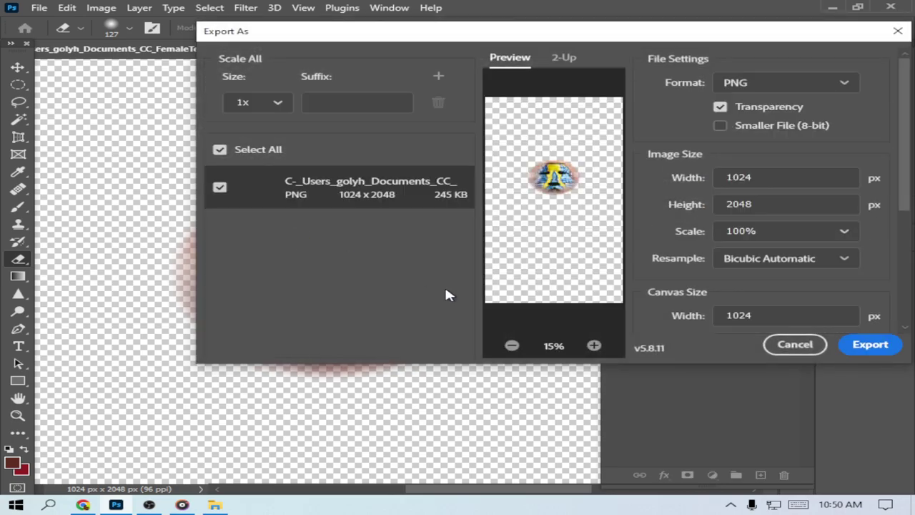
left_click(759, 258)
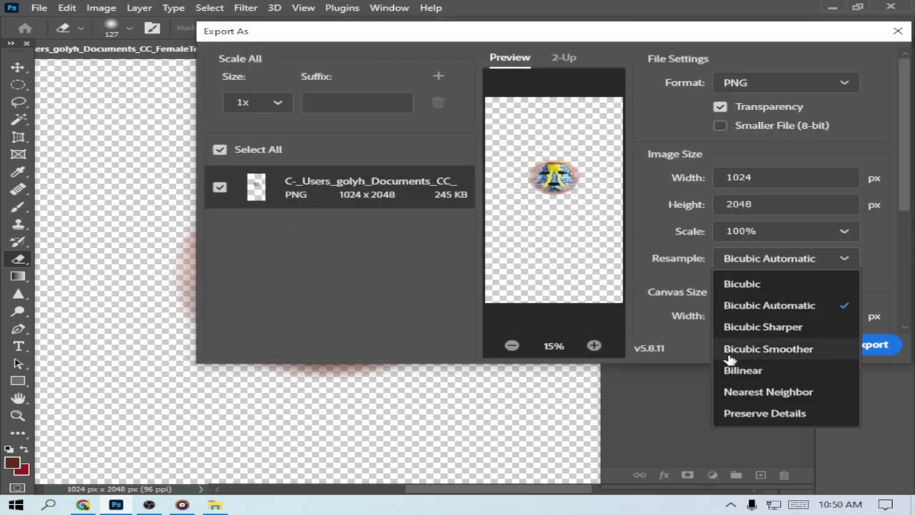
left_click(741, 414)
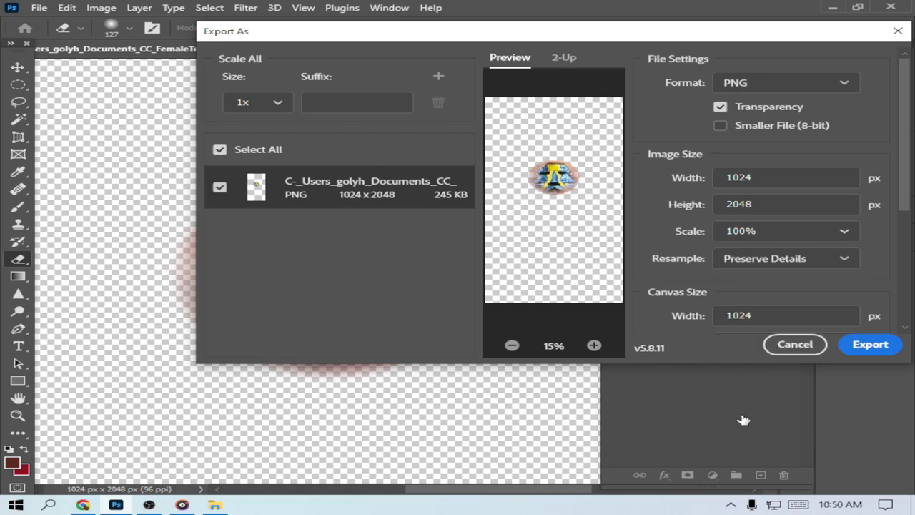
left_click(865, 348)
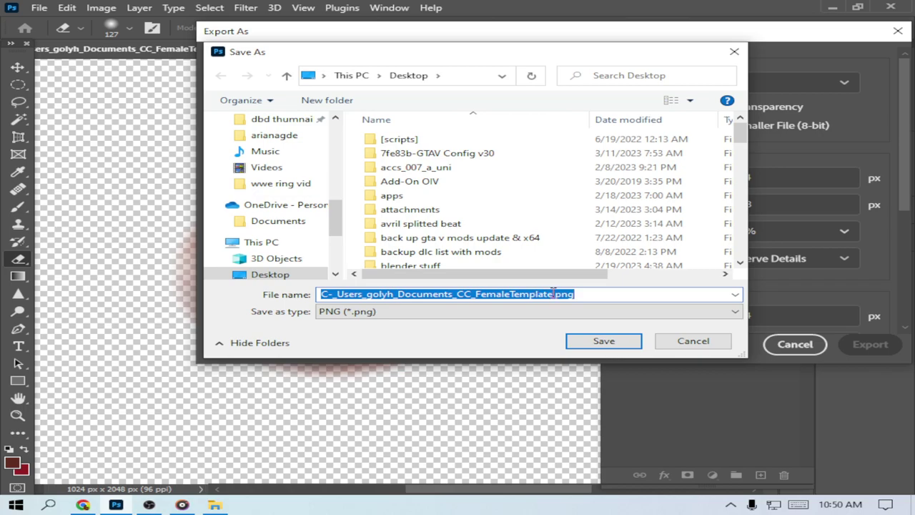
left_click_drag(552, 294, 355, 315)
type("jeff hardy face mask")
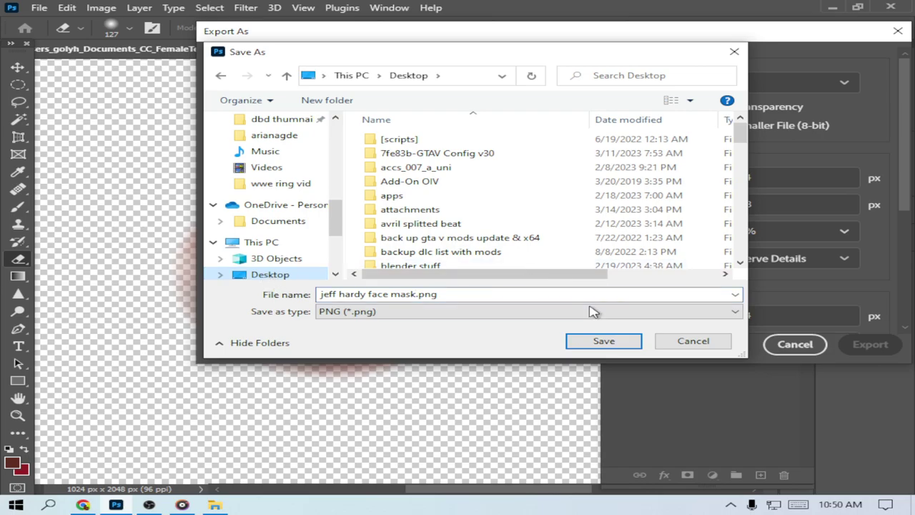
left_click(604, 341)
Confirm the face-mask PNG save, then view the figure's back and boxed shots on Walmart
left_click(83, 504)
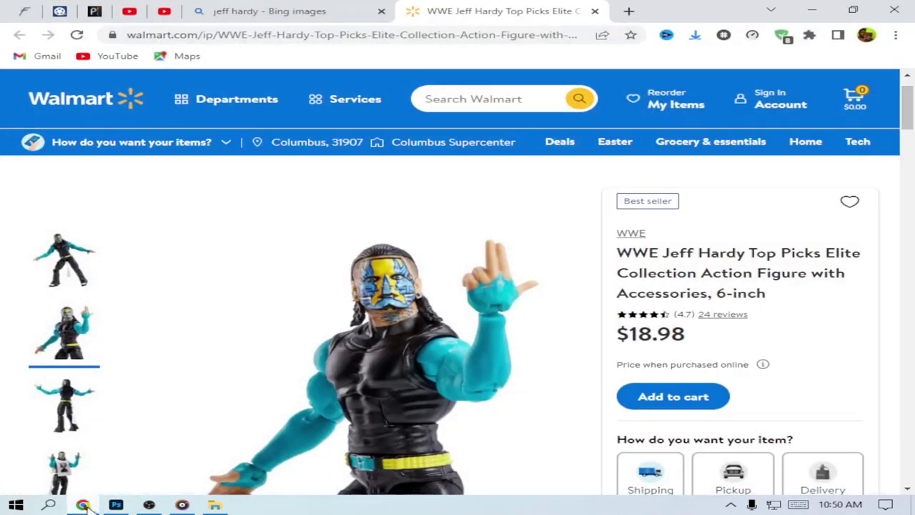
mouse_move(372, 357)
right_click(346, 359)
scroll(114, 336, "down", 3)
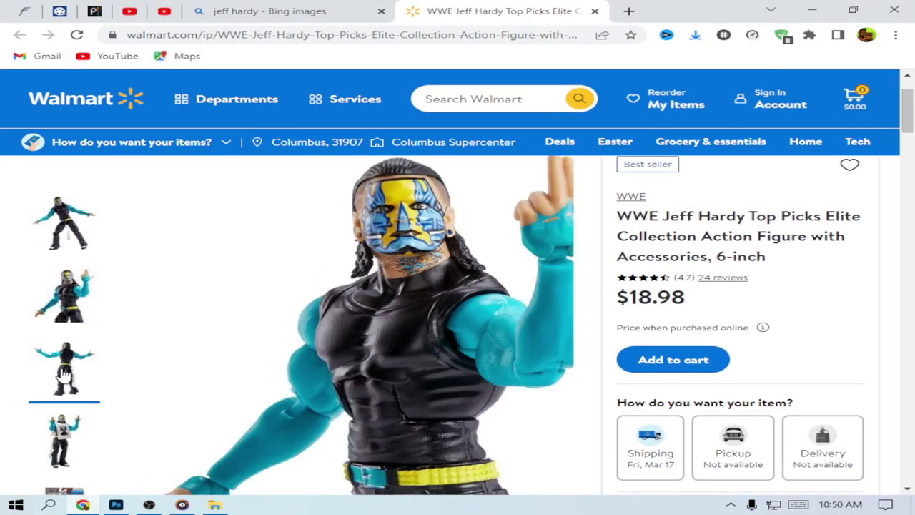
scroll(82, 323, "up", 2)
left_click(77, 339)
scroll(77, 340, "down", 2)
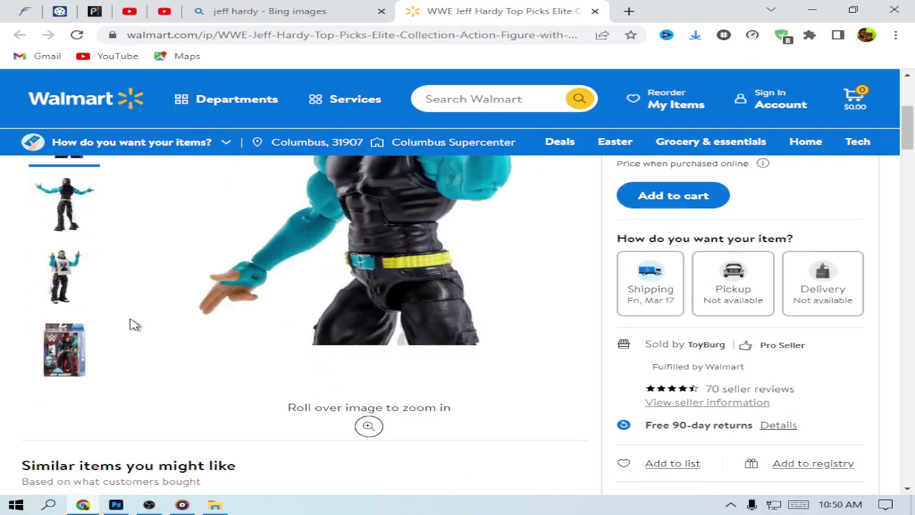
left_click(95, 348)
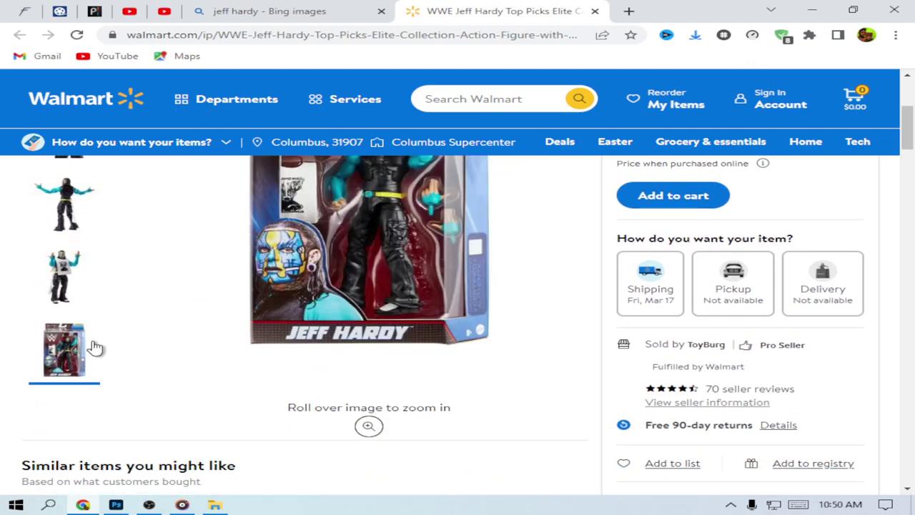
Return to the Bing image results and open the blue-and-white face-paint close-up
left_click(300, 12)
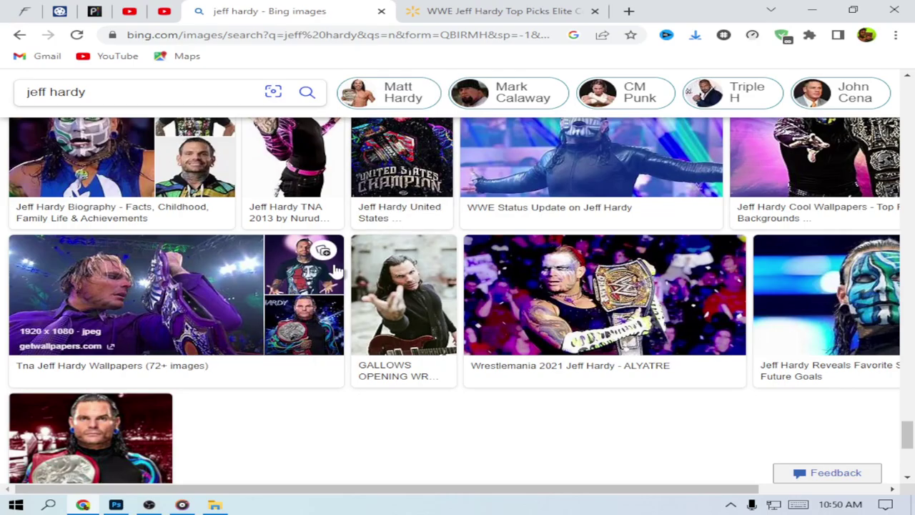
scroll(337, 267, "down", 5)
scroll(337, 267, "up", 1)
scroll(337, 267, "up", 3)
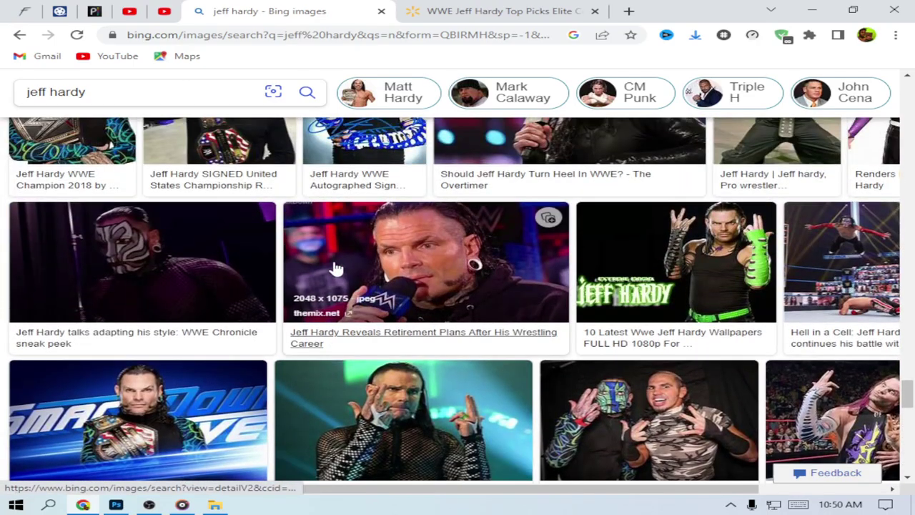
scroll(338, 267, "up", 4)
scroll(143, 321, "up", 2)
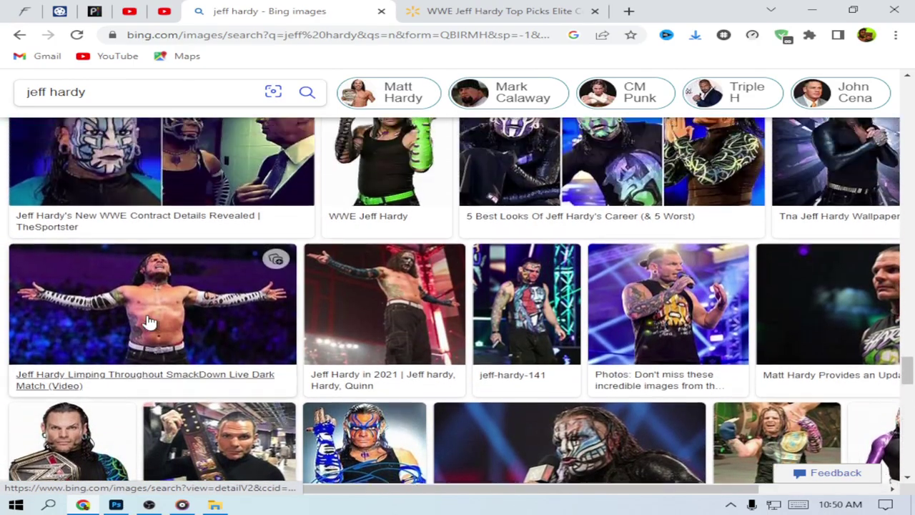
scroll(143, 322, "up", 1)
scroll(149, 323, "up", 2)
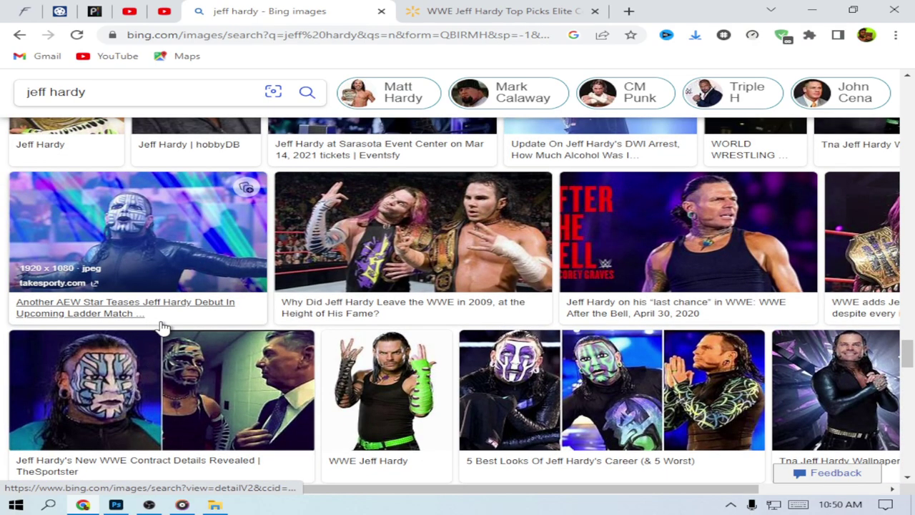
scroll(353, 363, "up", 3)
scroll(350, 364, "up", 2)
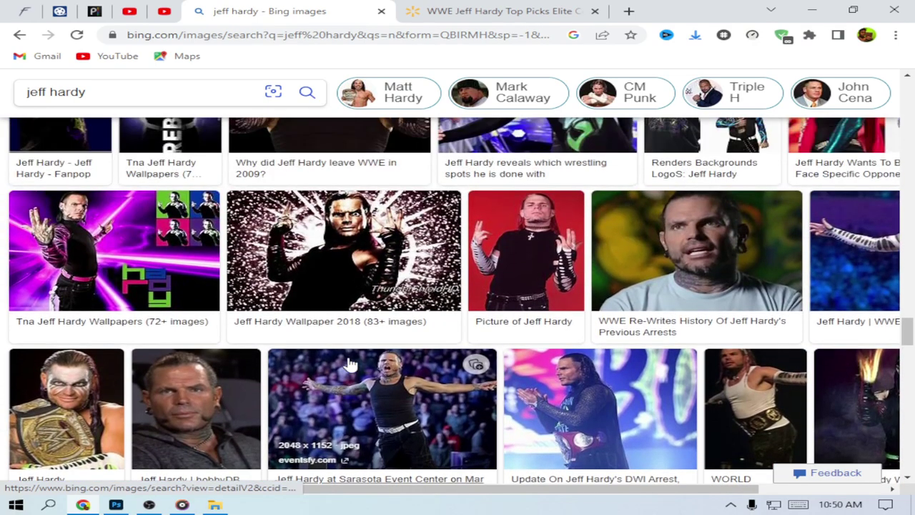
scroll(350, 365, "up", 3)
scroll(350, 364, "up", 3)
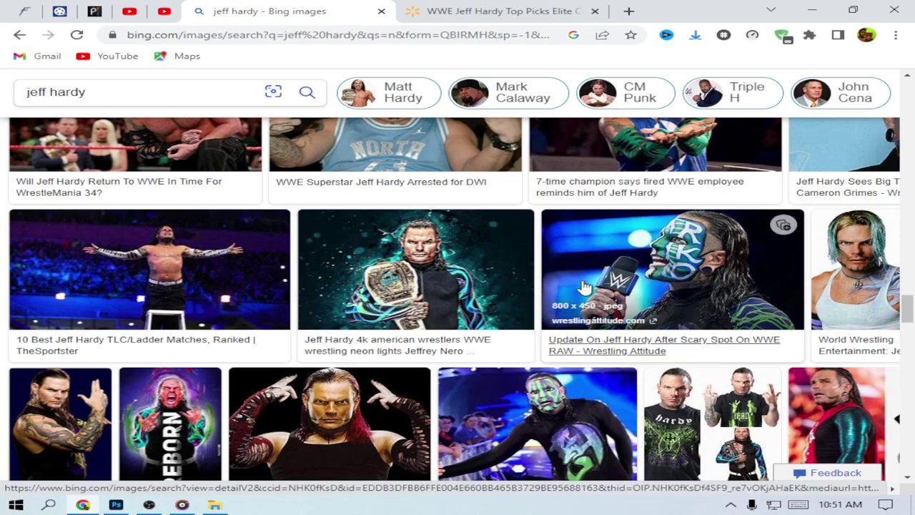
scroll(449, 280, "up", 2)
scroll(449, 281, "up", 1)
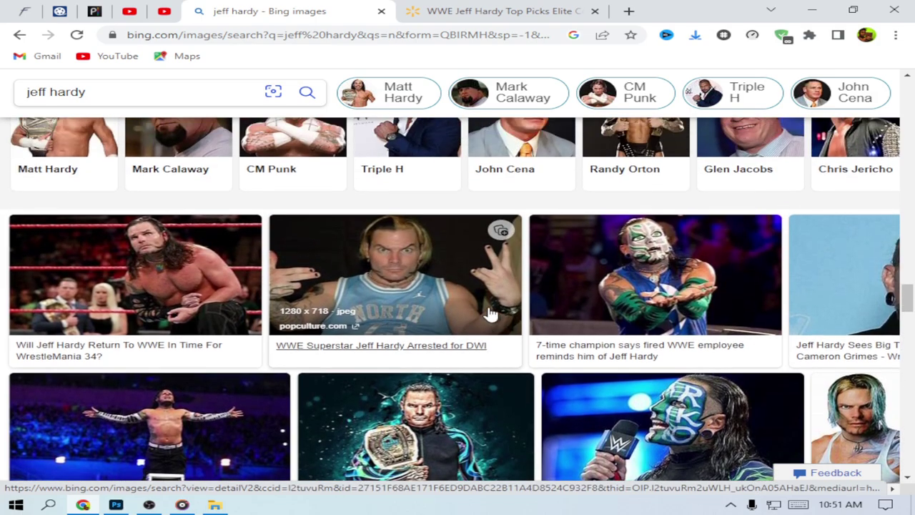
scroll(491, 312, "up", 1)
scroll(435, 317, "up", 2)
scroll(431, 318, "up", 2)
scroll(431, 318, "up", 1)
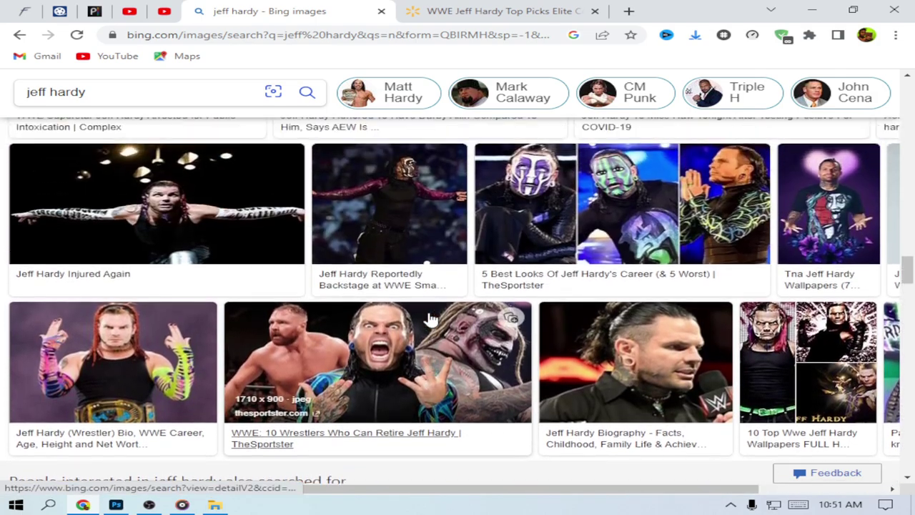
scroll(430, 318, "up", 1)
scroll(431, 318, "up", 3)
scroll(431, 318, "up", 2)
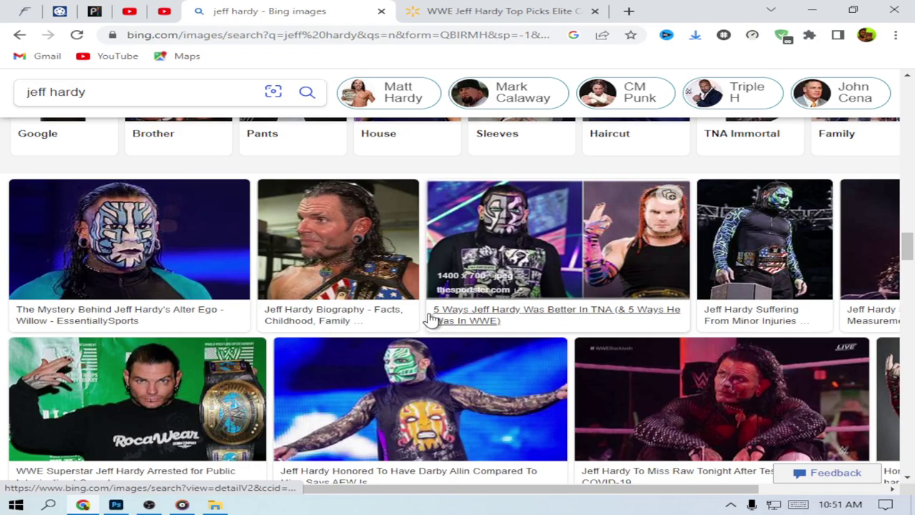
scroll(421, 318, "up", 1)
left_click(141, 300)
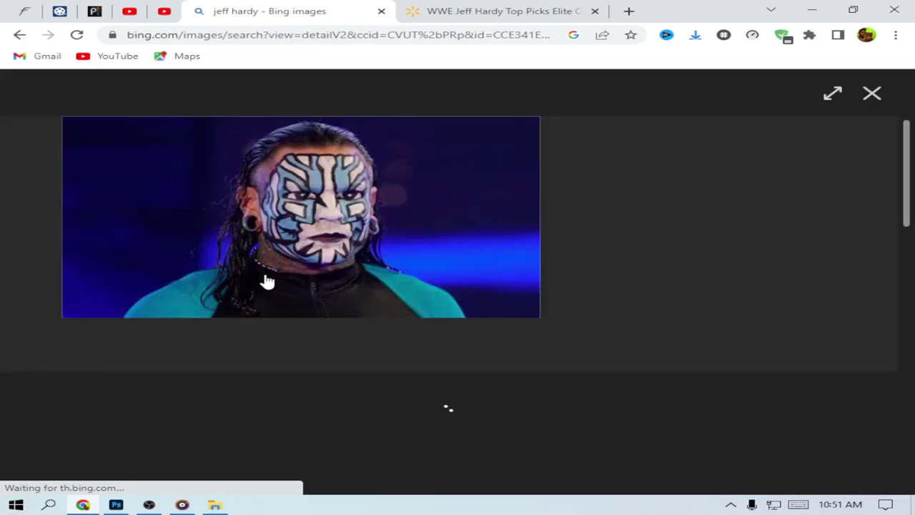
Start saving the face-paint close-up as JPEG, then cancel the save
right_click(311, 243)
left_click(379, 269)
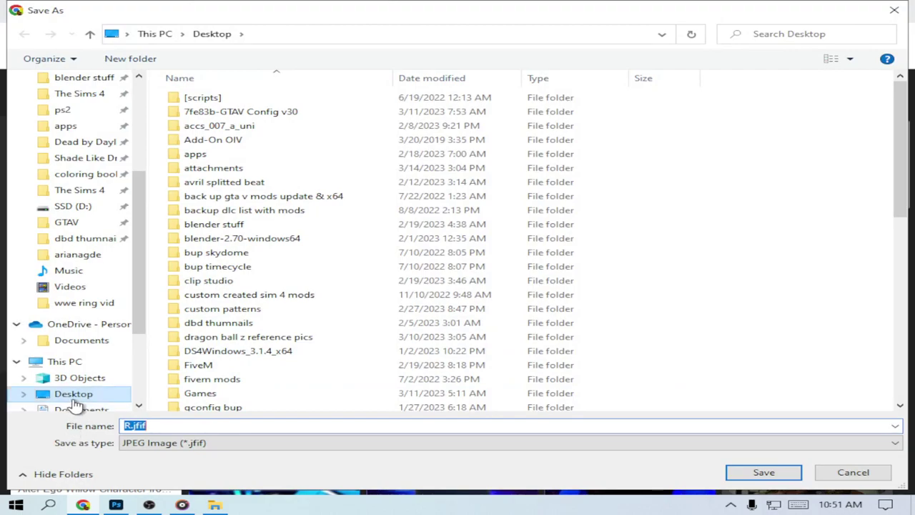
left_click(240, 442)
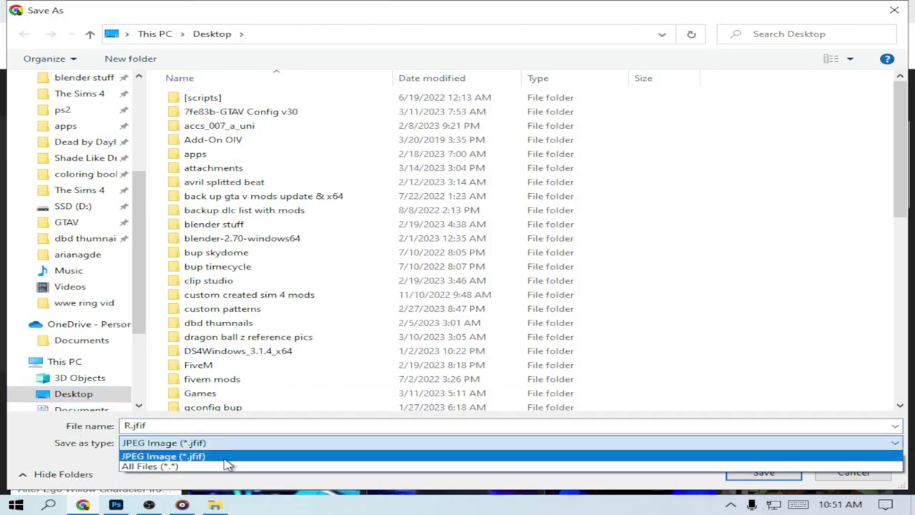
left_click(665, 493)
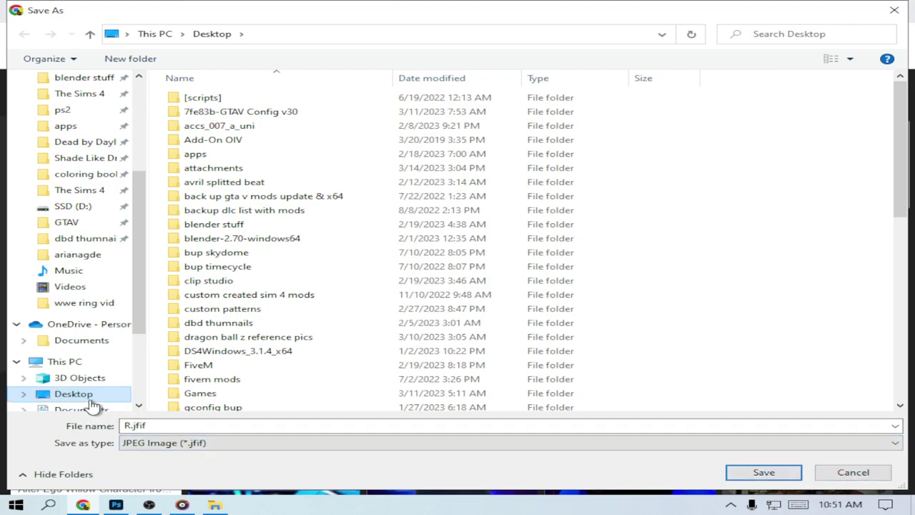
left_click(843, 474)
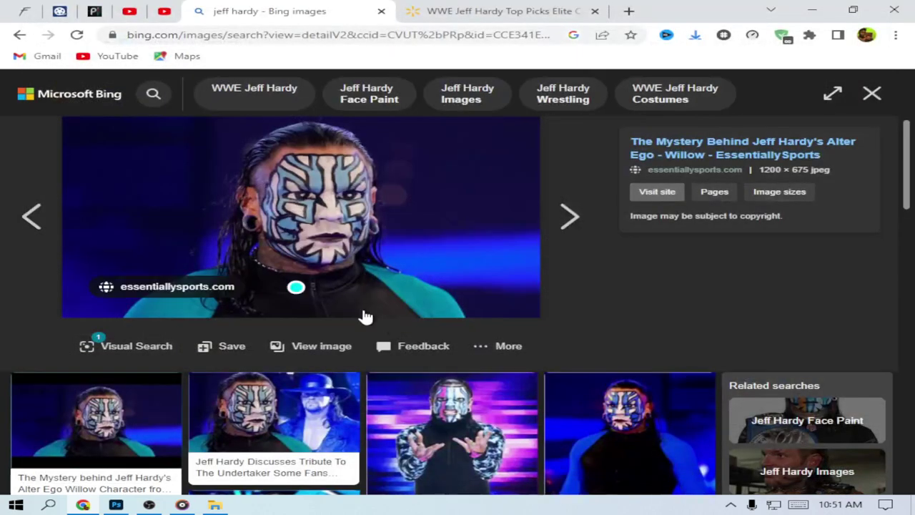
Back in the results grid, open the painted-face image of the wrestler holding a microphone
right_click(361, 227)
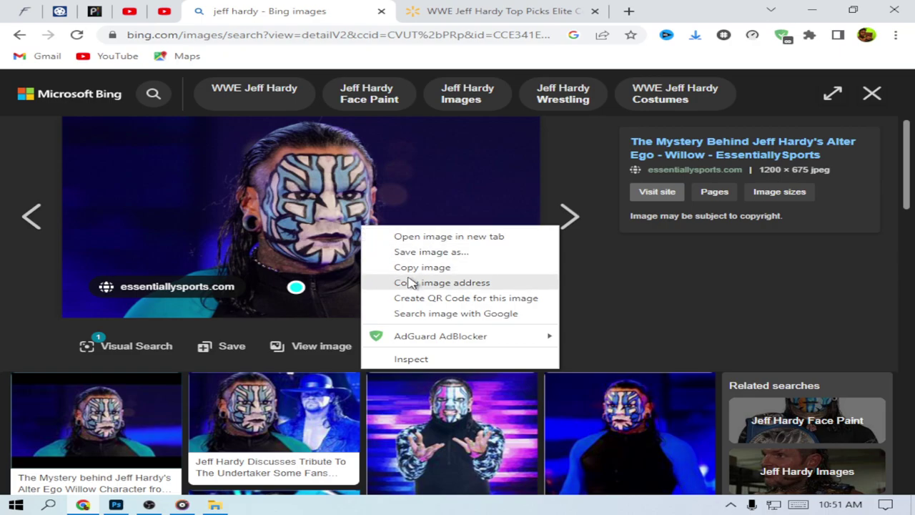
left_click(872, 95)
scroll(368, 223, "up", 3)
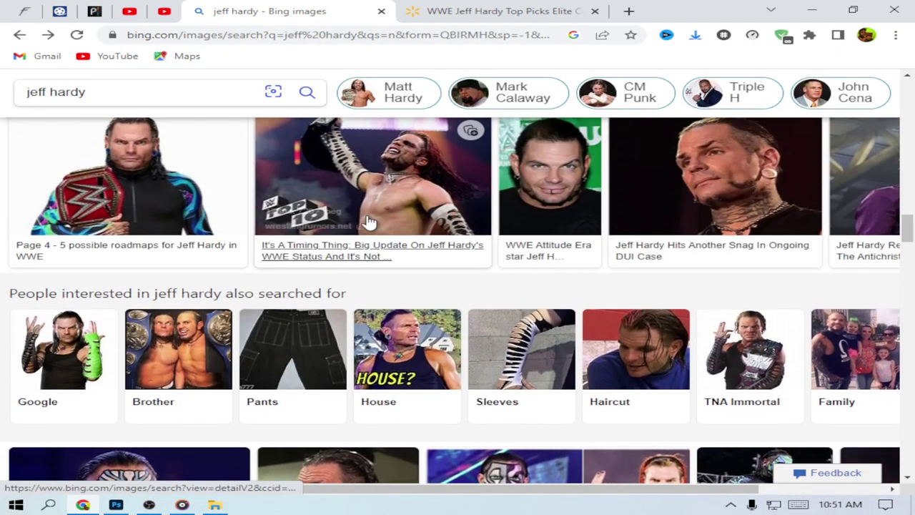
scroll(249, 271, "up", 2)
scroll(231, 300, "up", 2)
scroll(258, 308, "up", 1)
scroll(270, 310, "up", 1)
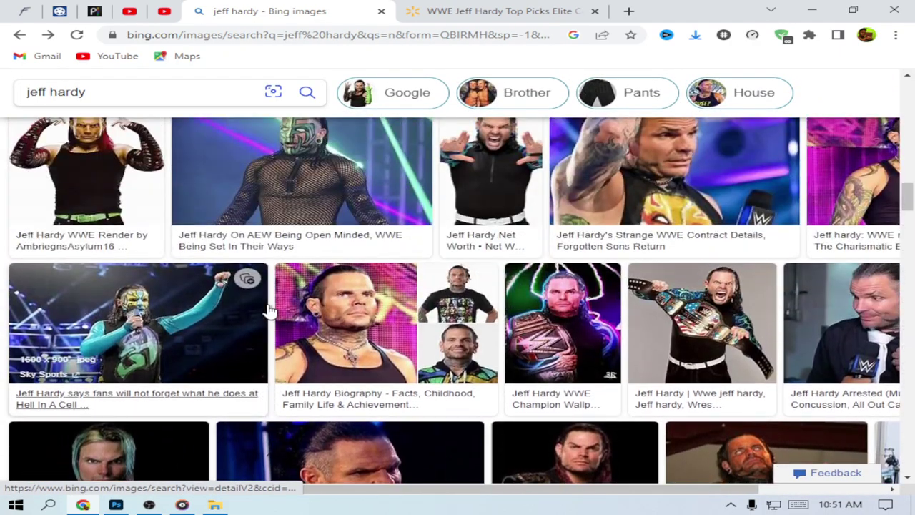
scroll(265, 310, "up", 2)
scroll(214, 329, "down", 2)
left_click(163, 339)
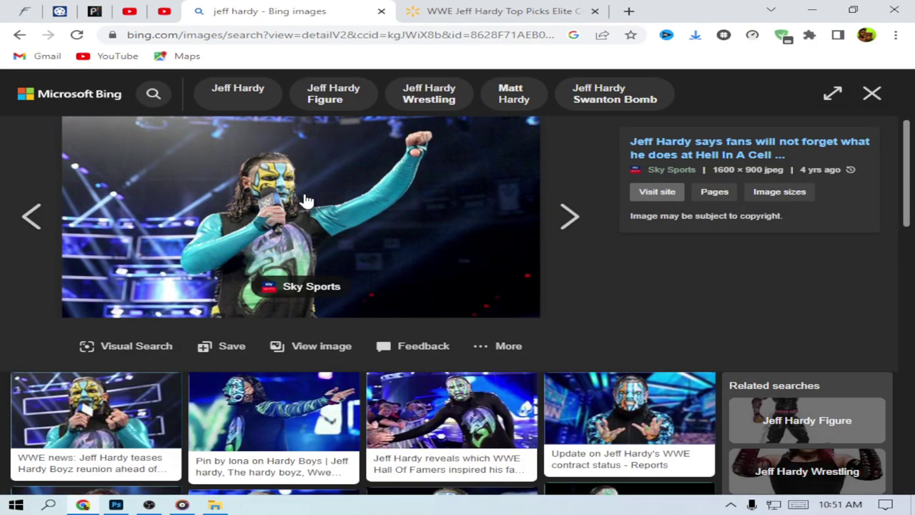
Save the microphone image as JPEG to the Desktop as OIP.jfif
right_click(306, 200)
left_click(381, 218)
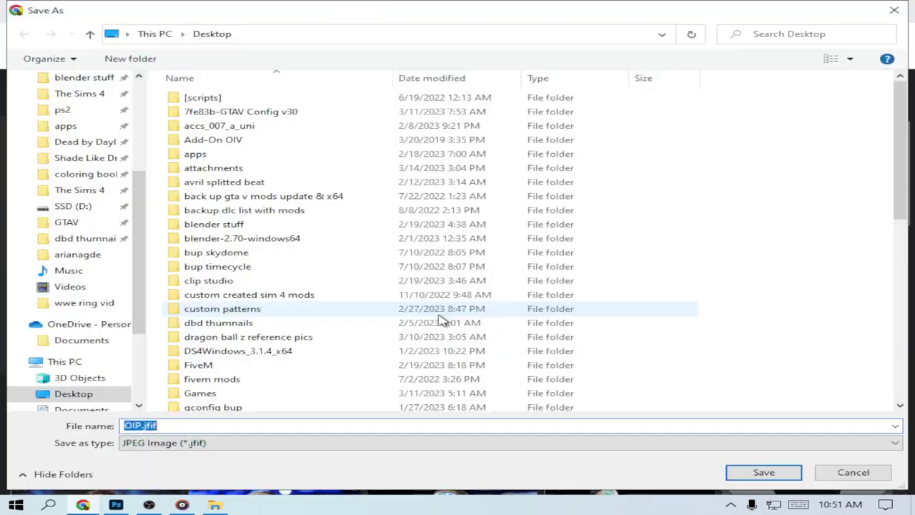
left_click(168, 443)
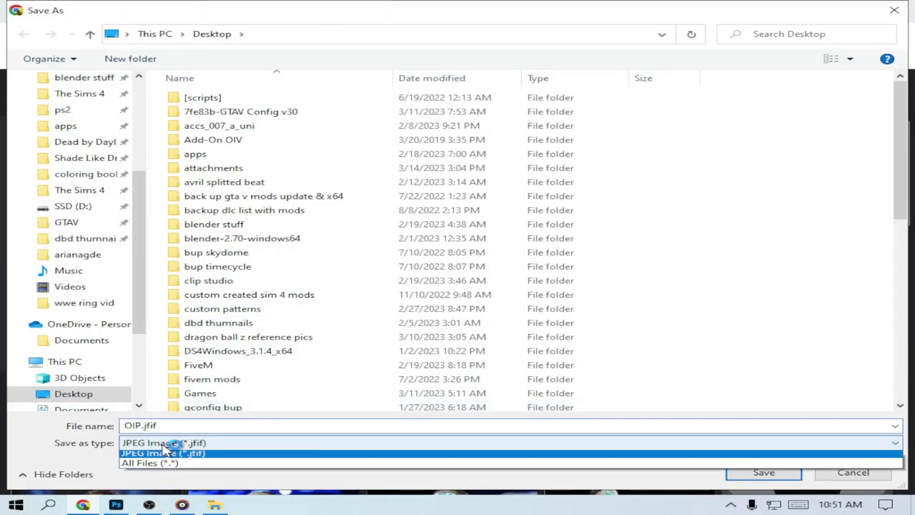
left_click(28, 454)
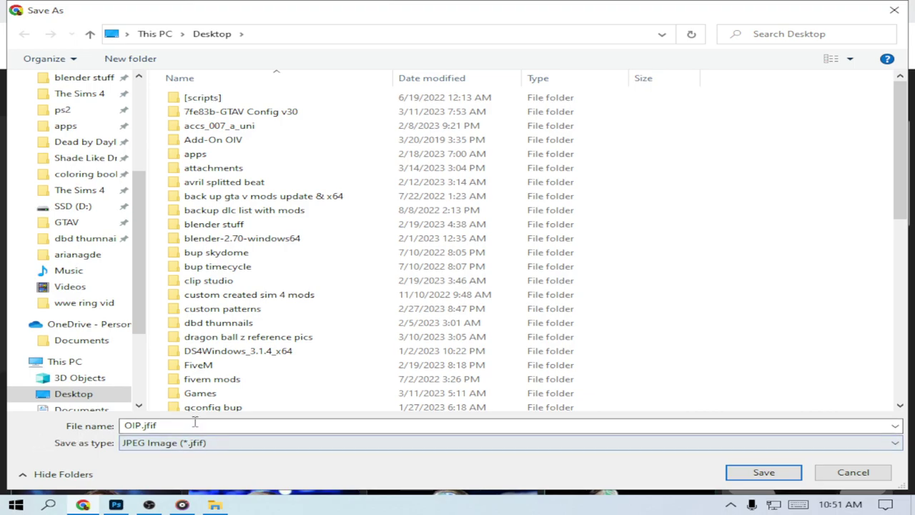
left_click(740, 475)
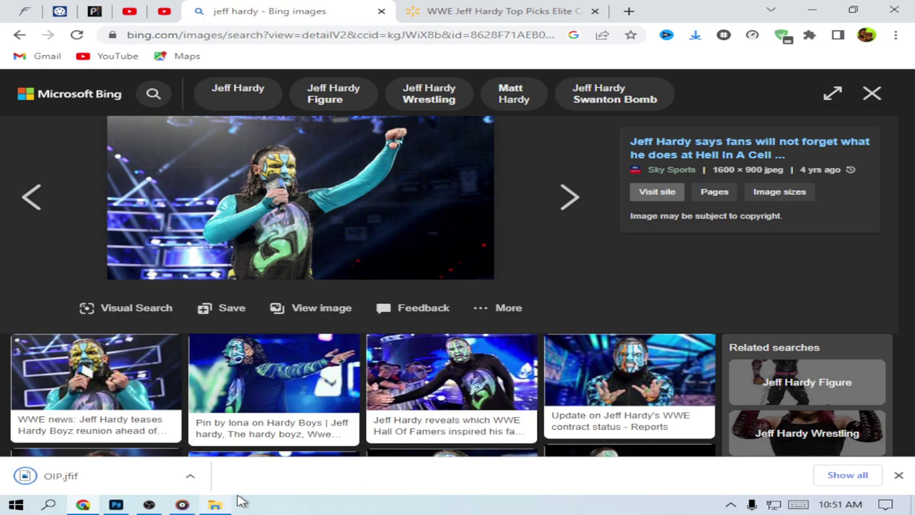
Dismiss the download bar, reveal the desktop with Win+D, and launch Sims 4 Studio
left_click(898, 475)
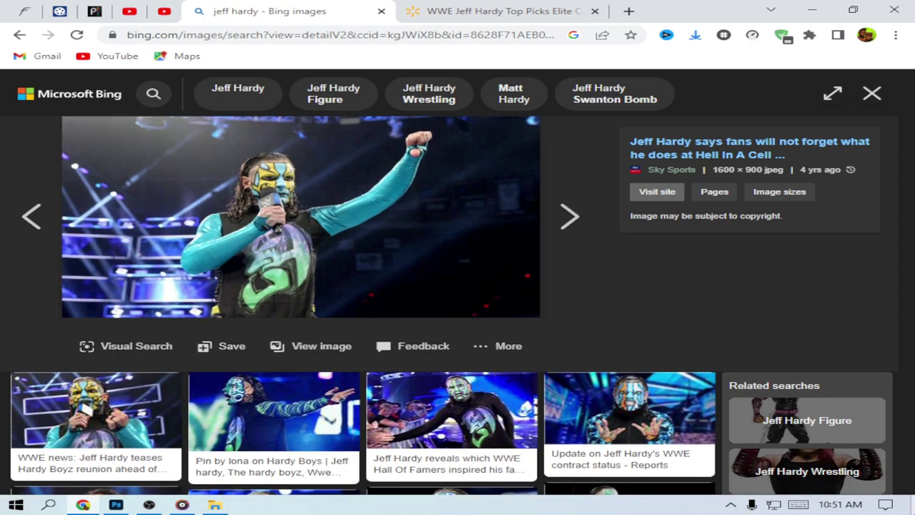
key("super+d")
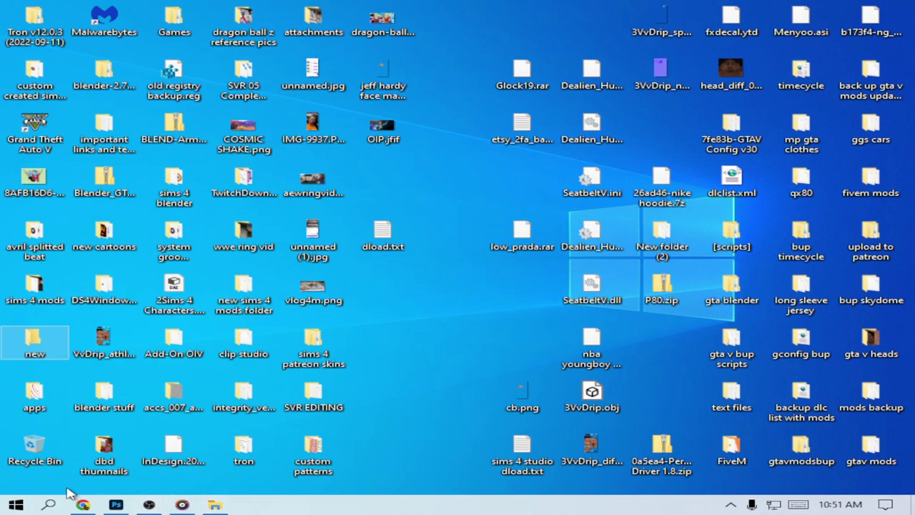
left_click(49, 505)
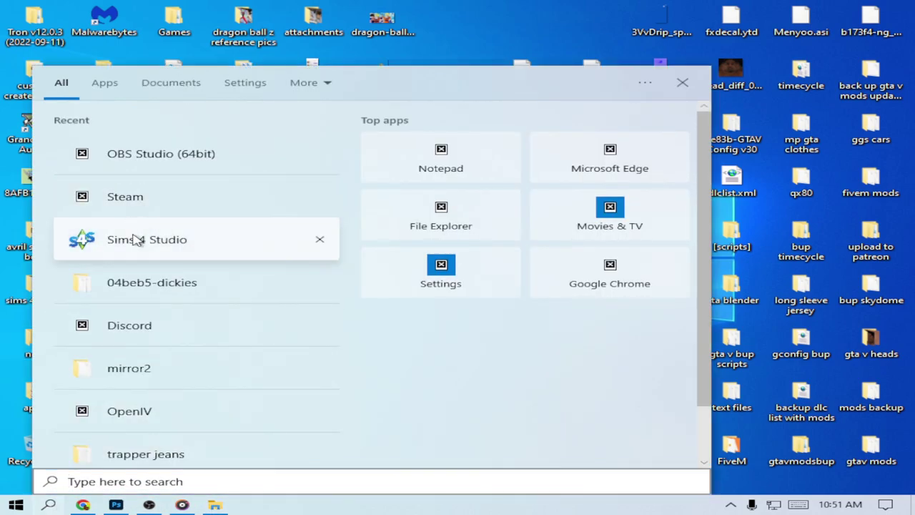
left_click(212, 245)
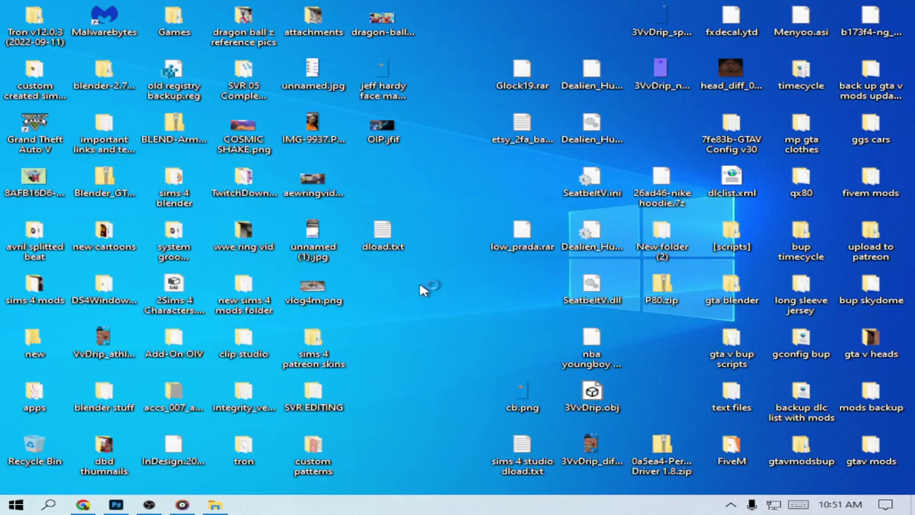
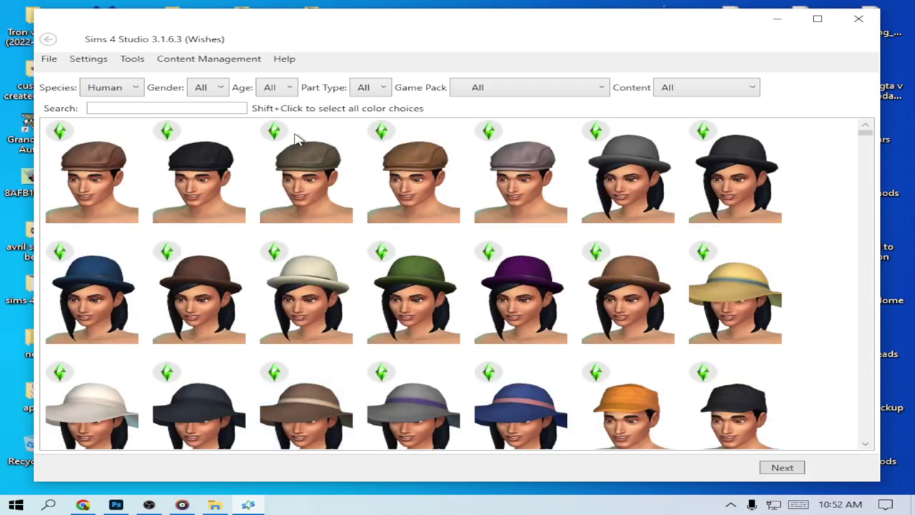
Filter the part types to Face Paint and choose the blue-and-white clown face paint as the base
left_click(383, 88)
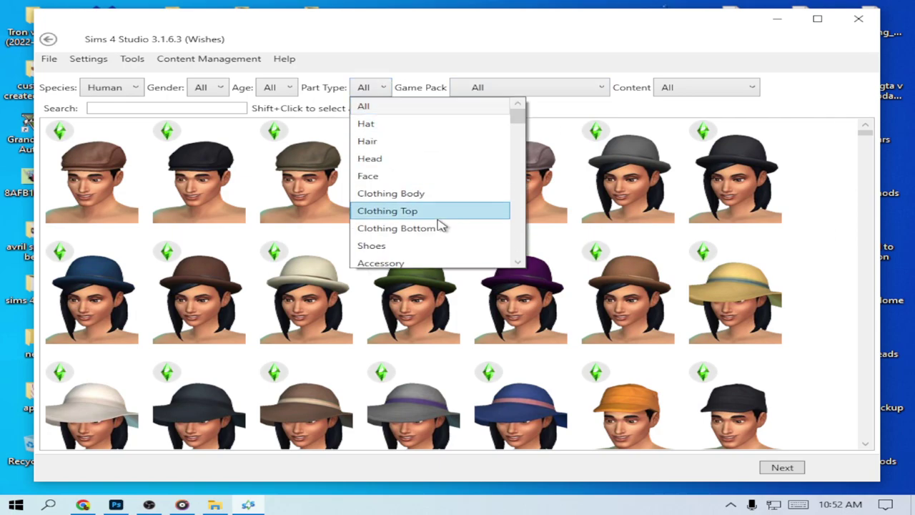
scroll(429, 221, "down", 8)
scroll(428, 223, "down", 1)
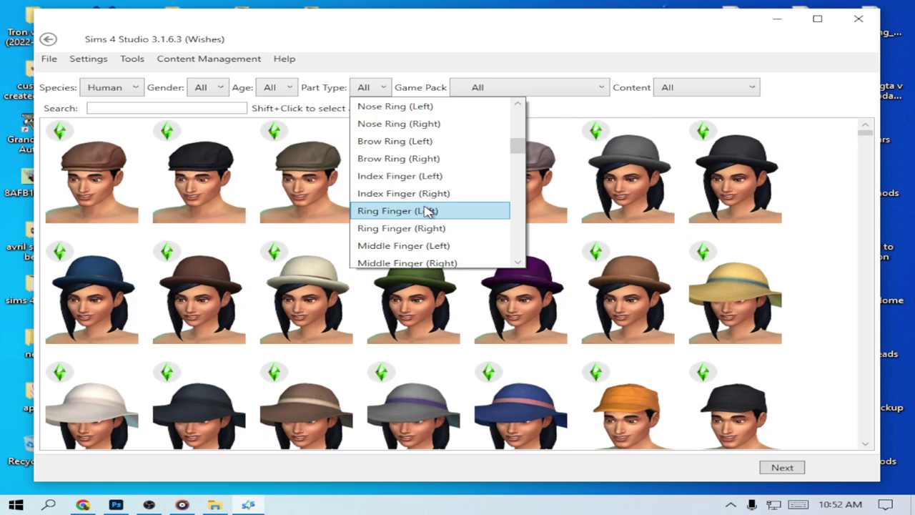
scroll(427, 211, "down", 3)
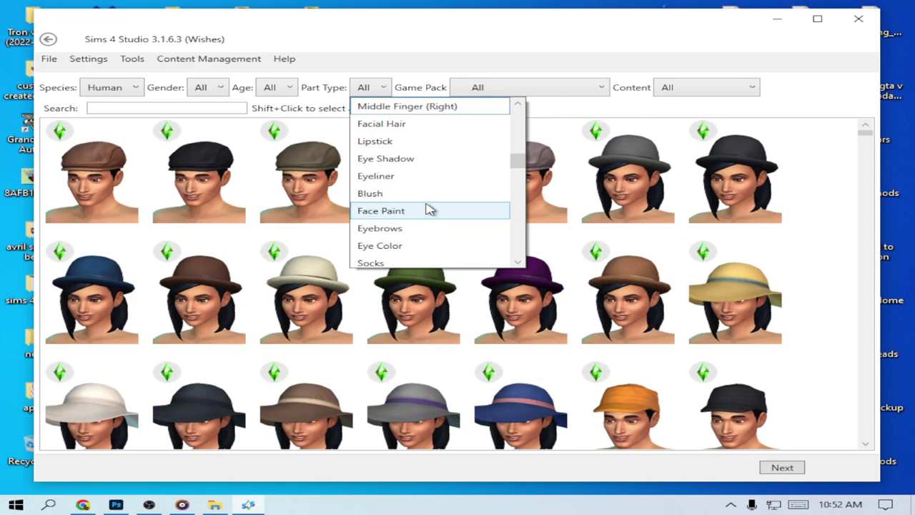
left_click(428, 210)
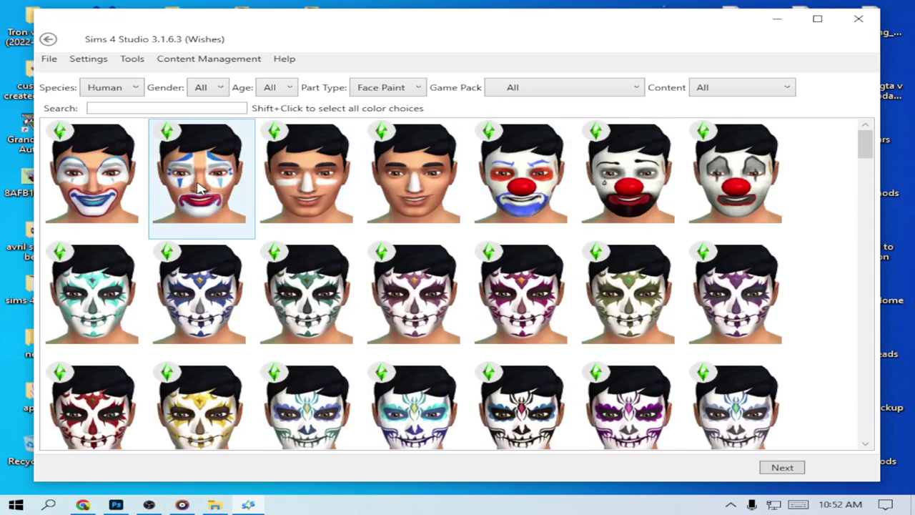
left_click(200, 187)
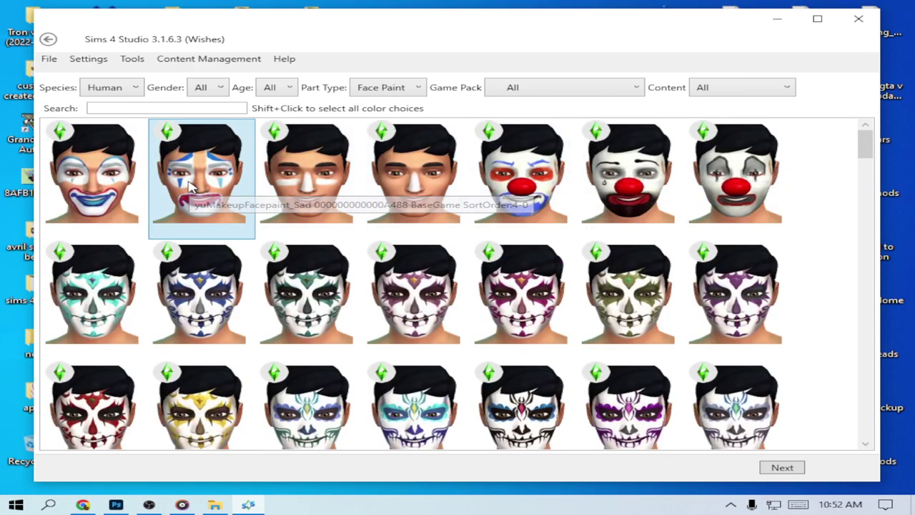
left_click(779, 468)
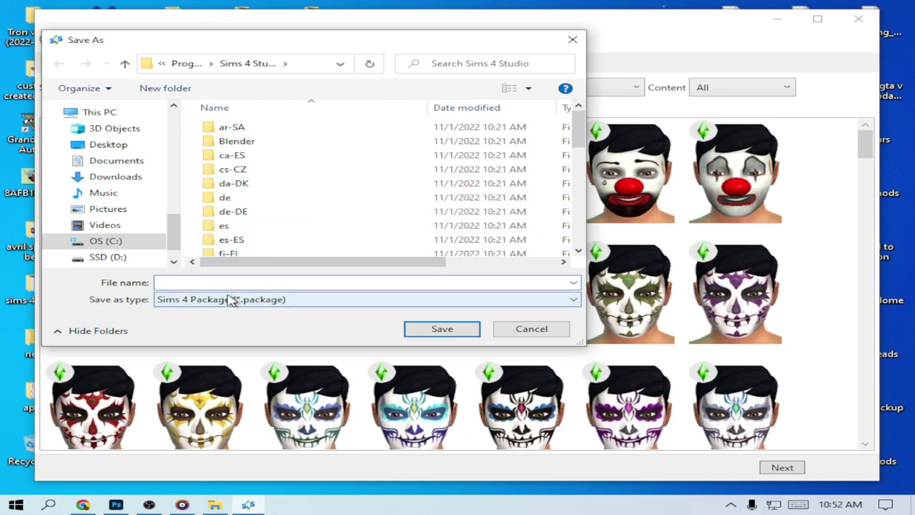
Save the new package as 'hardyboy' on the Desktop
type("j")
key("BackSpace")
type("h")
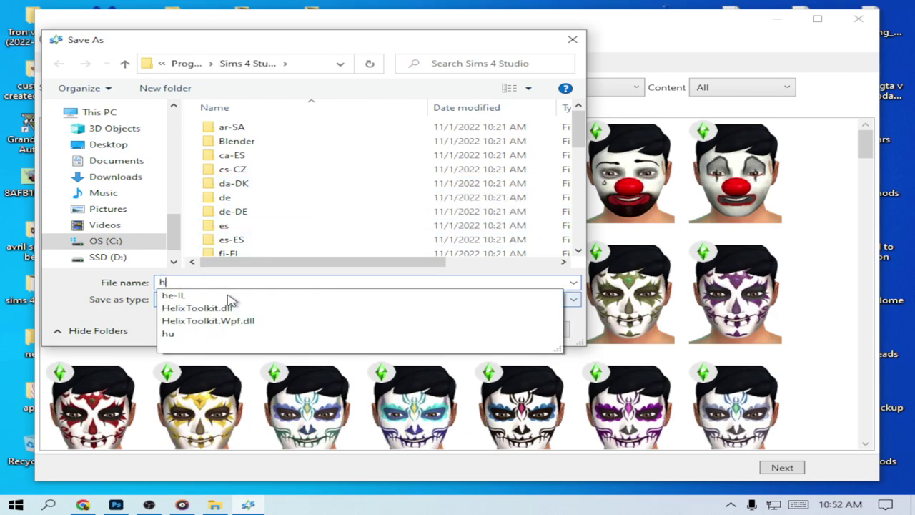
type("ardyboy")
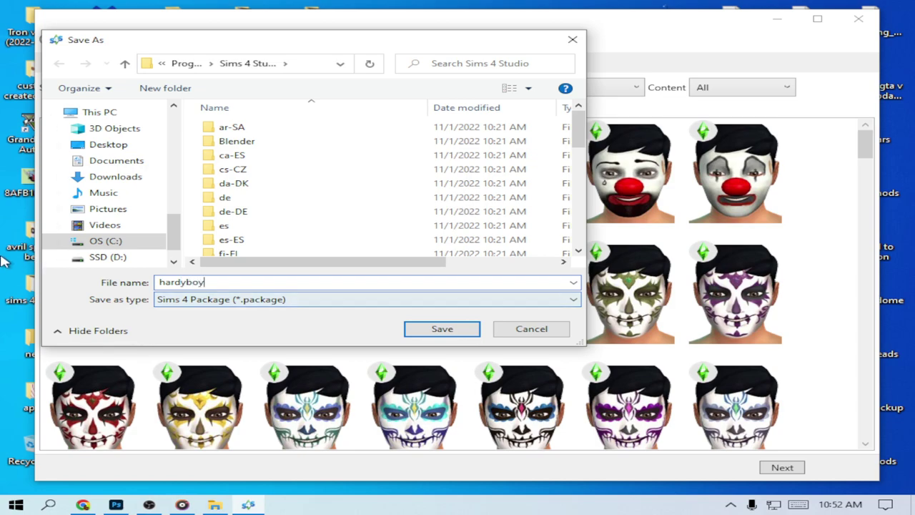
scroll(107, 218, "down", 1)
scroll(121, 163, "up", 1)
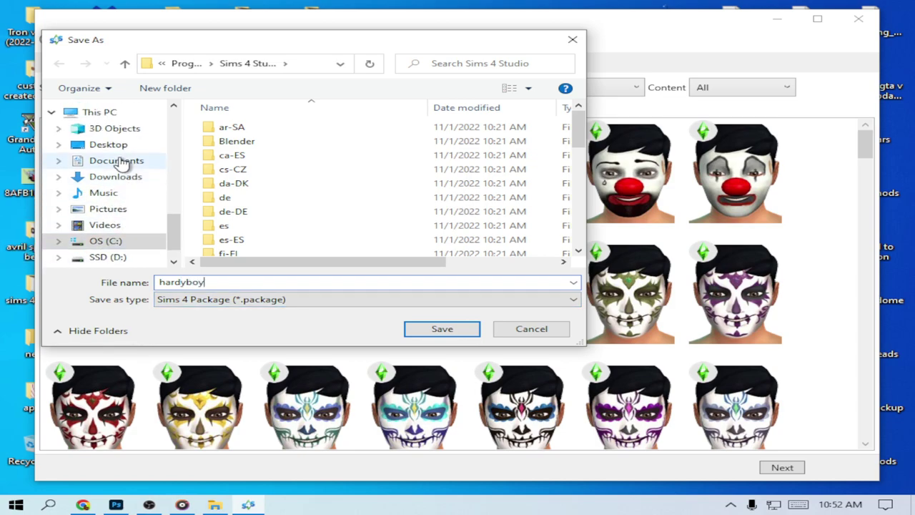
left_click(118, 146)
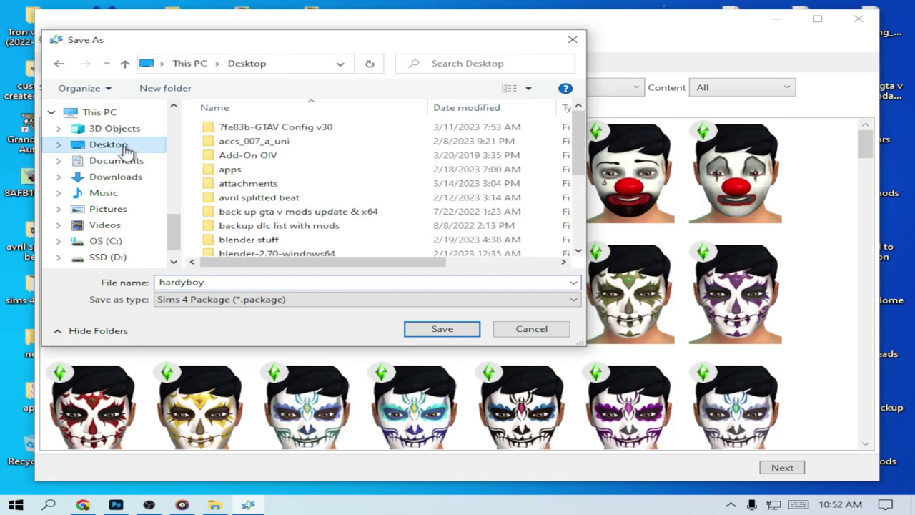
left_click(441, 328)
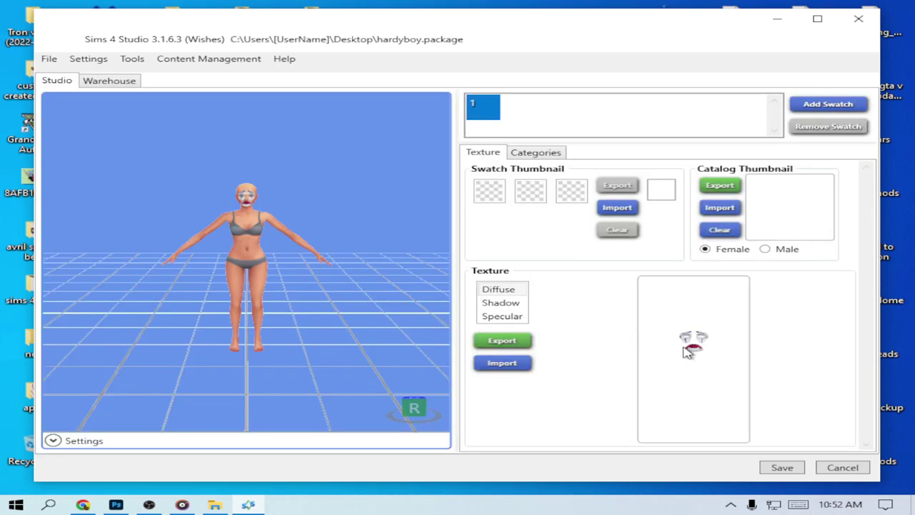
Import 'jeff hardy face mask.png' from the Desktop as the face paint's Diffuse texture
scroll(250, 185, "up", 5)
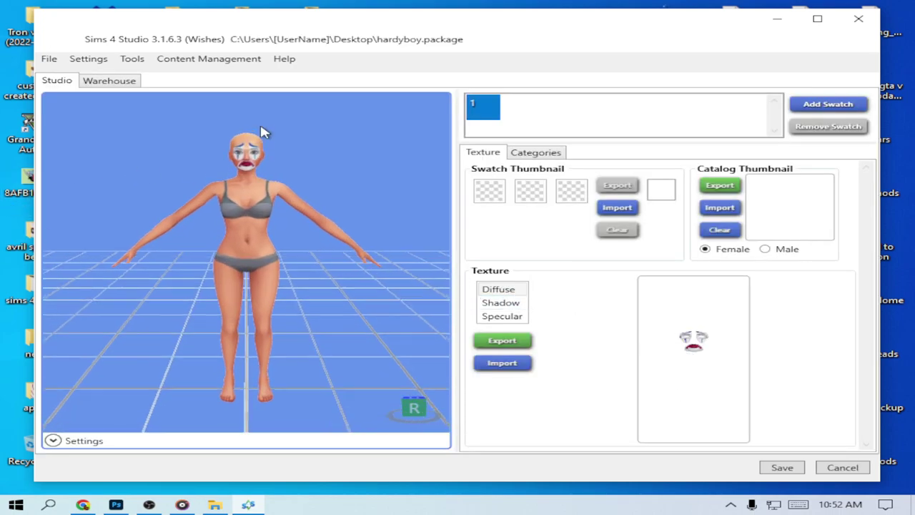
scroll(262, 136, "up", 2)
scroll(243, 160, "up", 1)
scroll(247, 197, "up", 1)
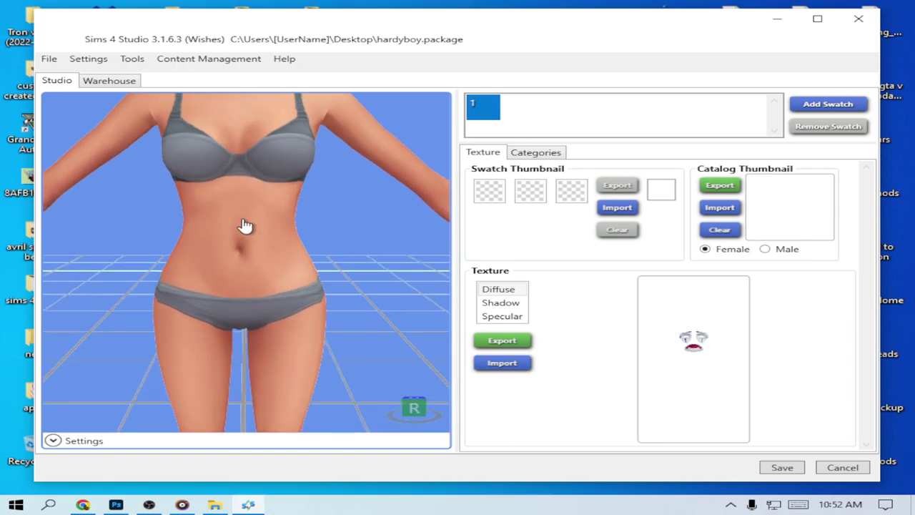
scroll(242, 339, "up", 2)
scroll(276, 178, "up", 1)
scroll(276, 182, "up", 2)
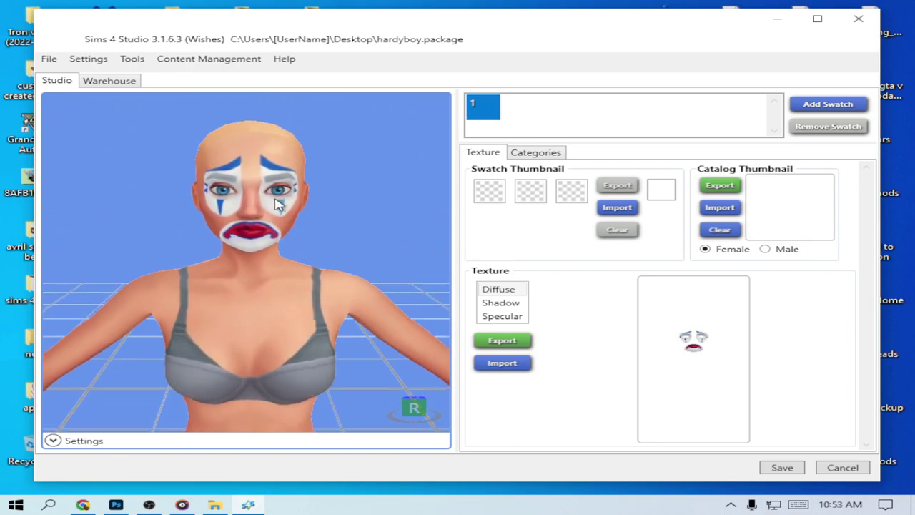
scroll(282, 197, "up", 2)
scroll(281, 221, "up", 2)
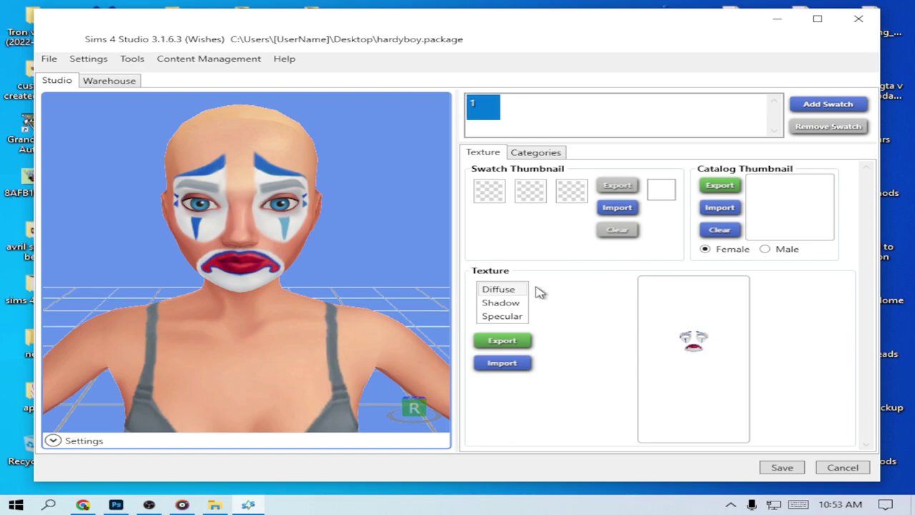
left_click(502, 363)
scroll(384, 259, "down", 10)
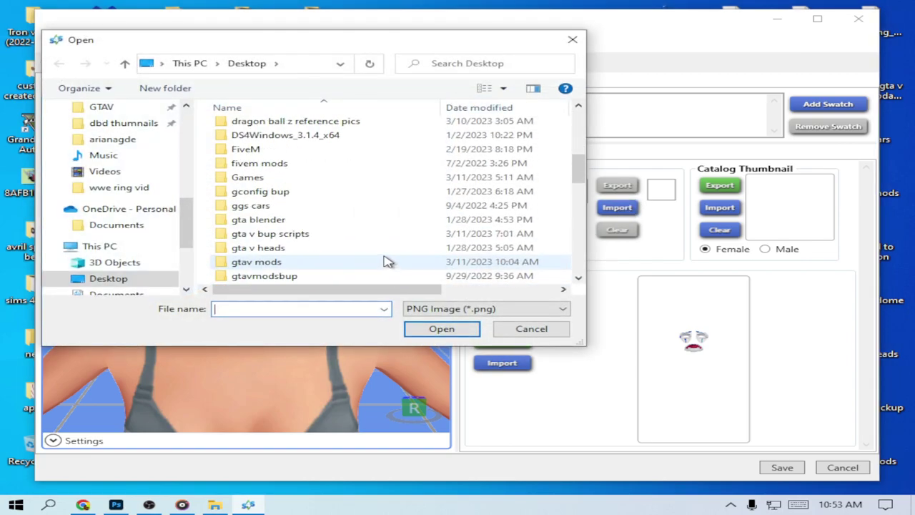
scroll(384, 259, "down", 10)
scroll(384, 259, "down", 10)
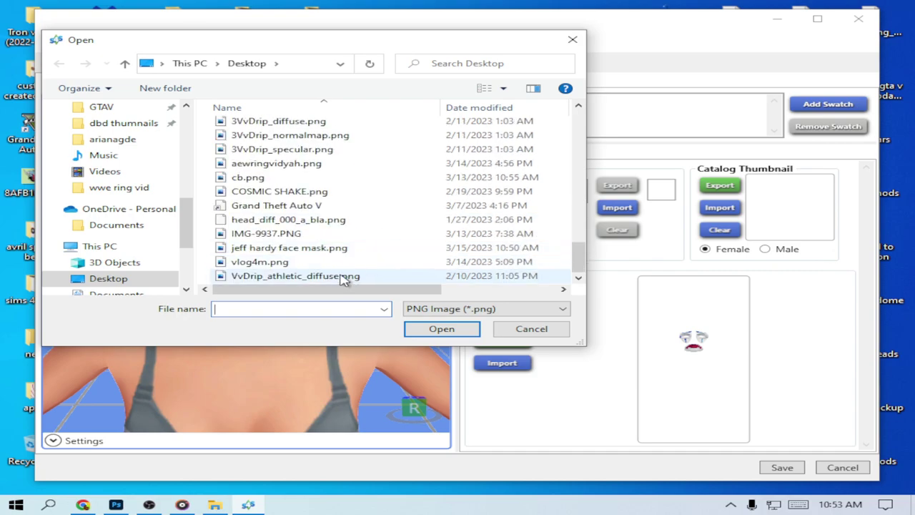
left_click(319, 252)
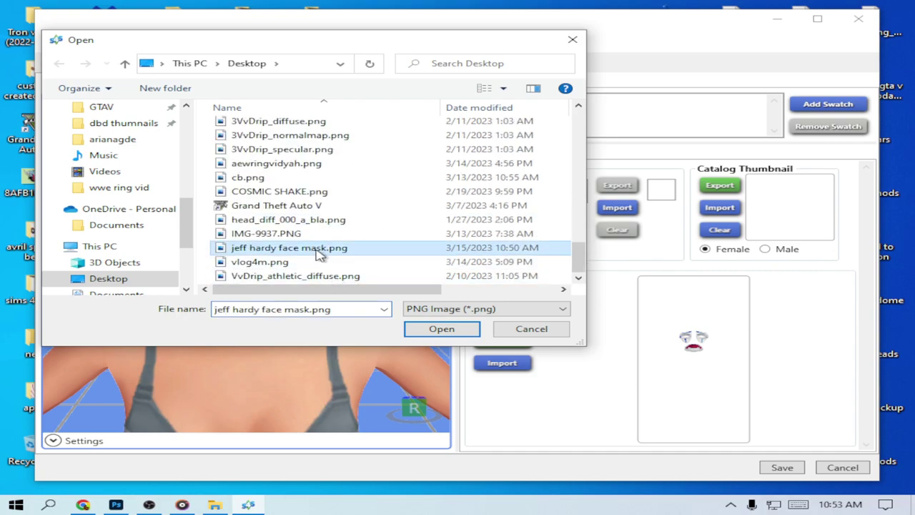
left_click(439, 328)
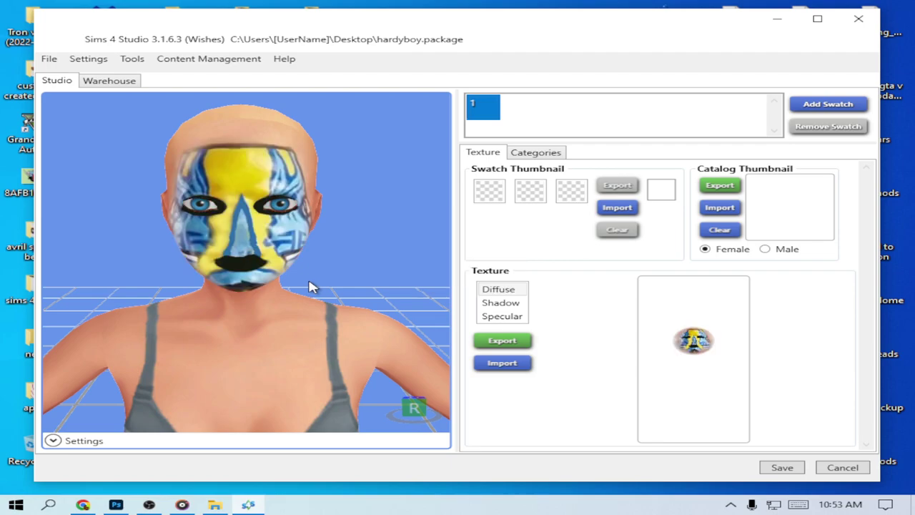
scroll(227, 286, "up", 5)
mouse_move(229, 286)
left_mouse_down()
mouse_move(385, 270)
mouse_move(264, 218)
mouse_move(271, 282)
mouse_move(316, 293)
mouse_move(516, 269)
mouse_move(233, 282)
mouse_move(260, 200)
mouse_move(235, 283)
left_mouse_up()
scroll(271, 286, "down", 3)
scroll(271, 283, "down", 2)
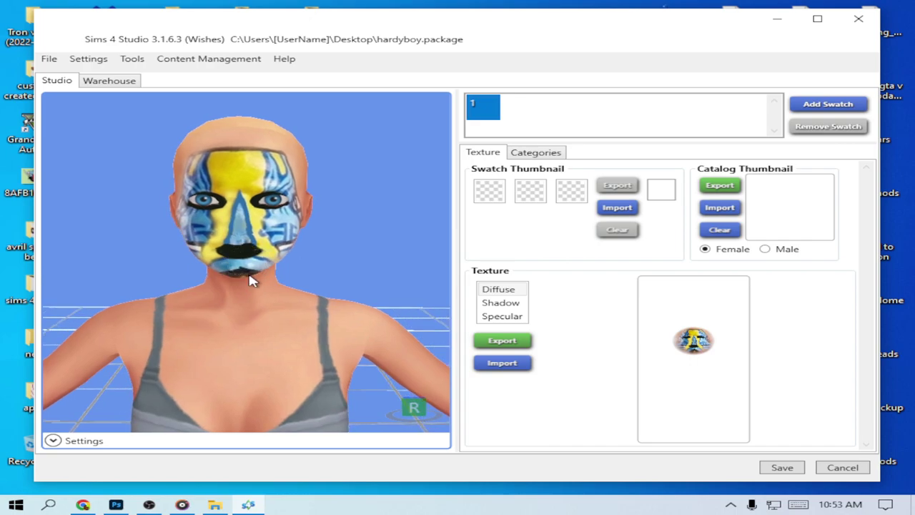
scroll(250, 280, "up", 2)
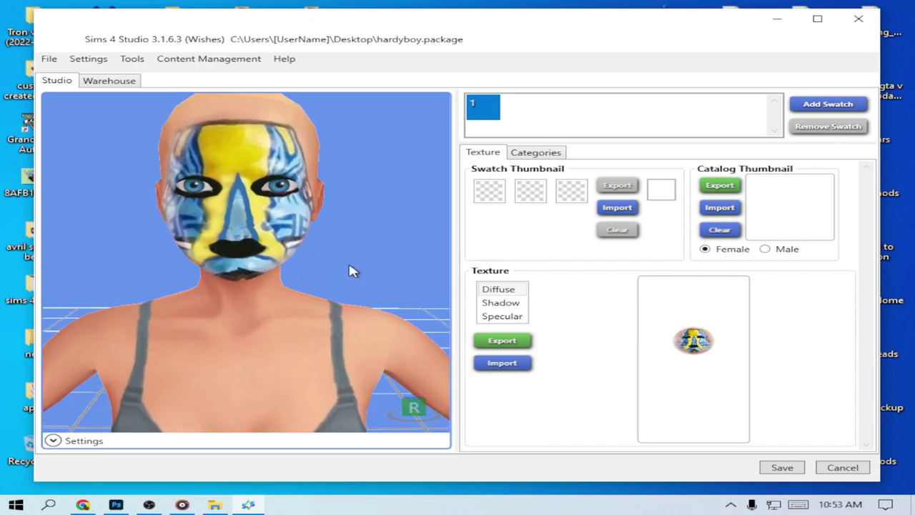
left_click_drag(403, 271, 347, 252)
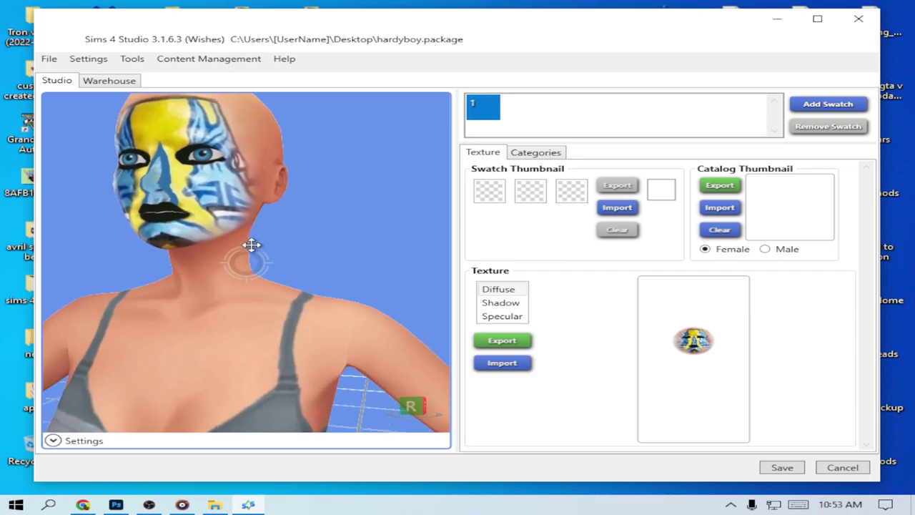
scroll(286, 243, "up", 1)
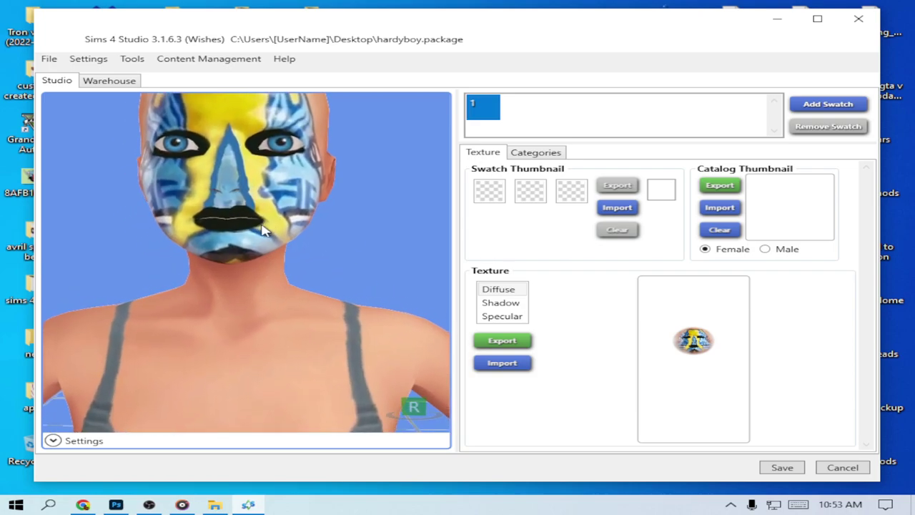
scroll(265, 231, "up", 1)
scroll(282, 272, "up", 1)
mouse_move(302, 231)
left_mouse_down()
mouse_move(224, 255)
mouse_move(305, 245)
mouse_move(304, 220)
mouse_move(286, 204)
mouse_move(261, 212)
left_mouse_up()
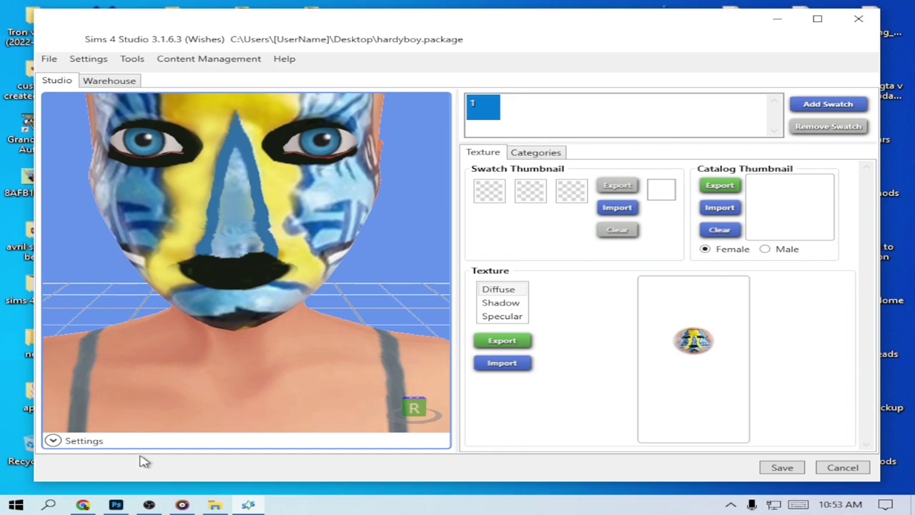
left_click(116, 505)
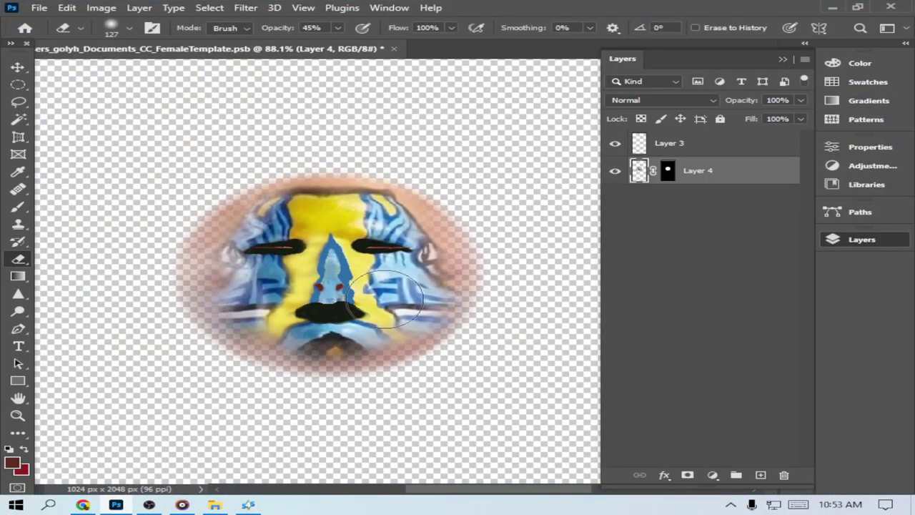
scroll(385, 293, "up", 1)
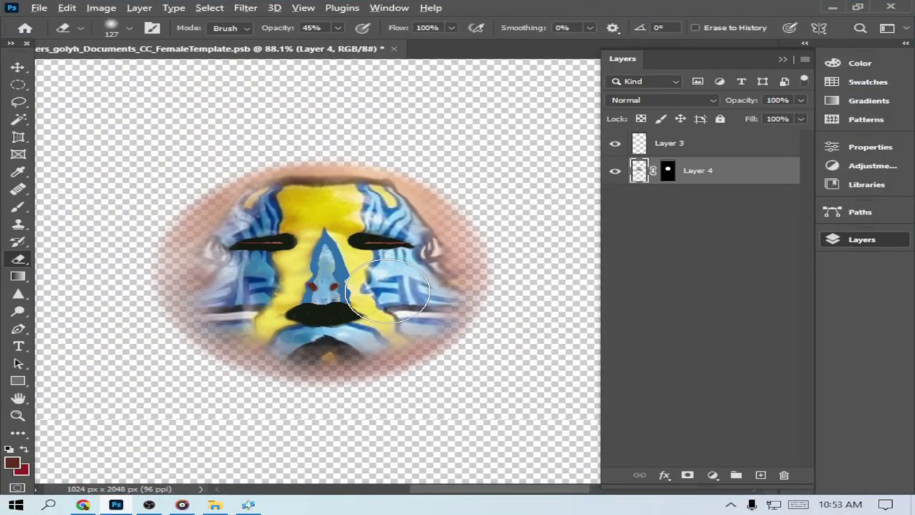
scroll(286, 307, "up", 2)
scroll(322, 286, "up", 3)
scroll(293, 250, "up", 3)
scroll(294, 250, "up", 2)
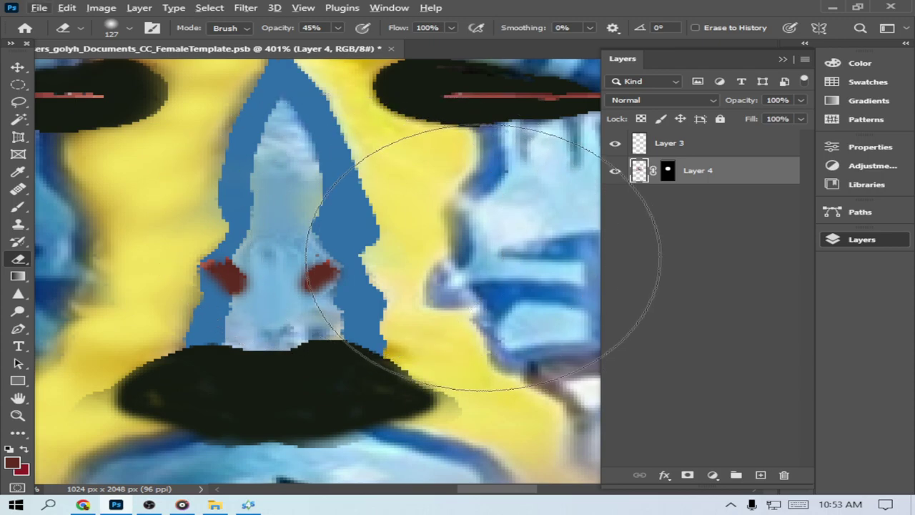
left_click(247, 504)
scroll(311, 262, "down", 3)
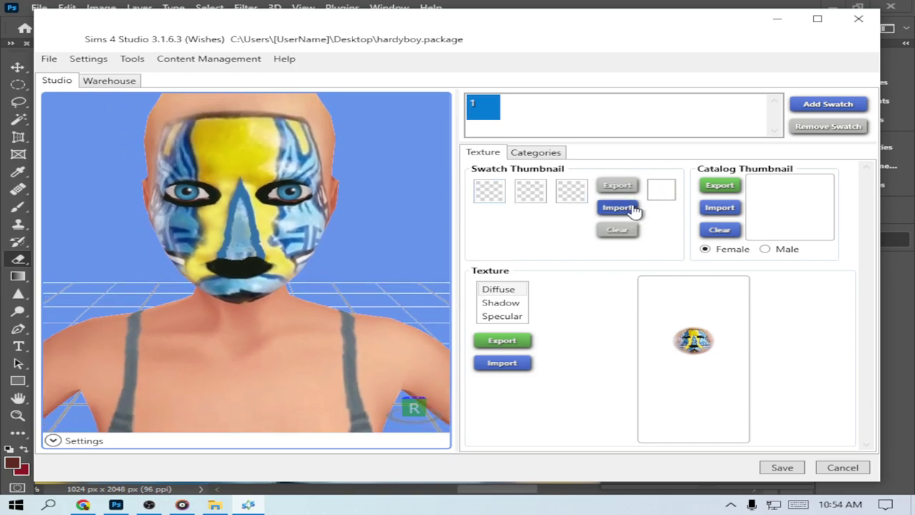
Browse for a catalog thumbnail image, then cancel without importing anything
left_click(726, 216)
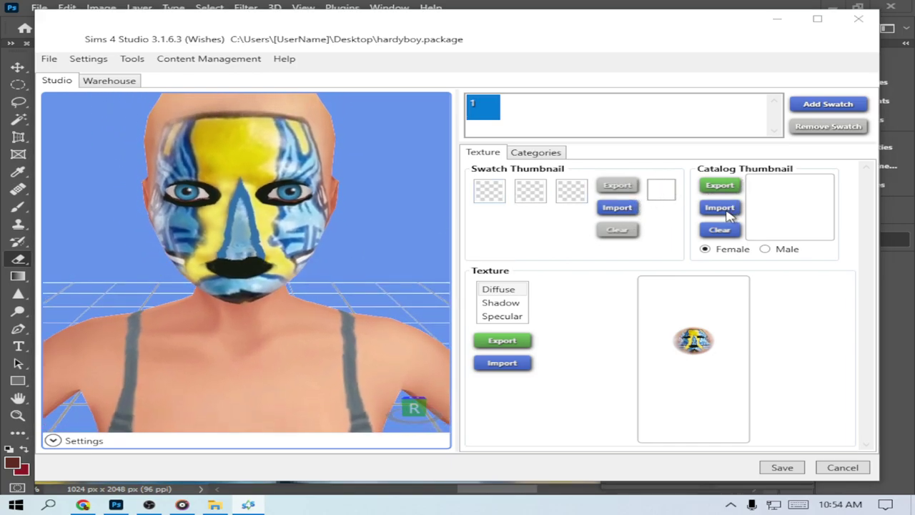
scroll(434, 204, "down", 6)
scroll(431, 205, "down", 10)
scroll(429, 205, "down", 5)
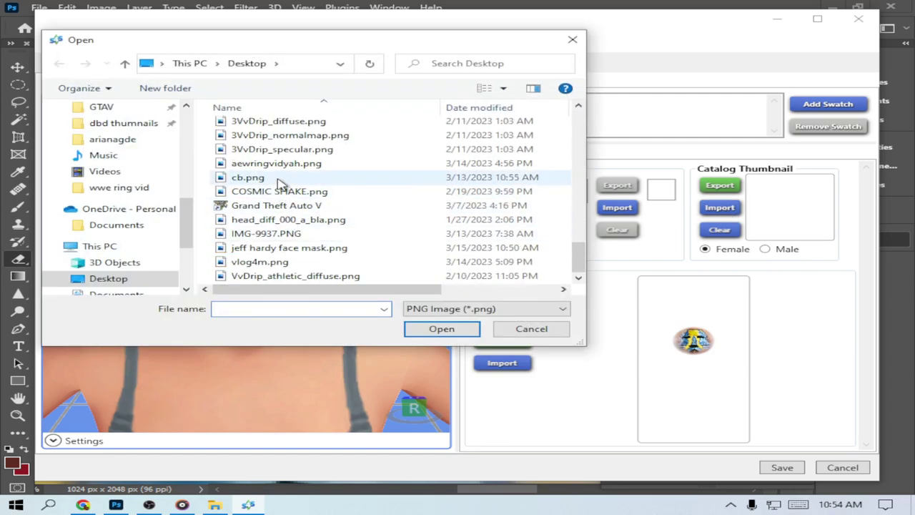
scroll(281, 184, "up", 1)
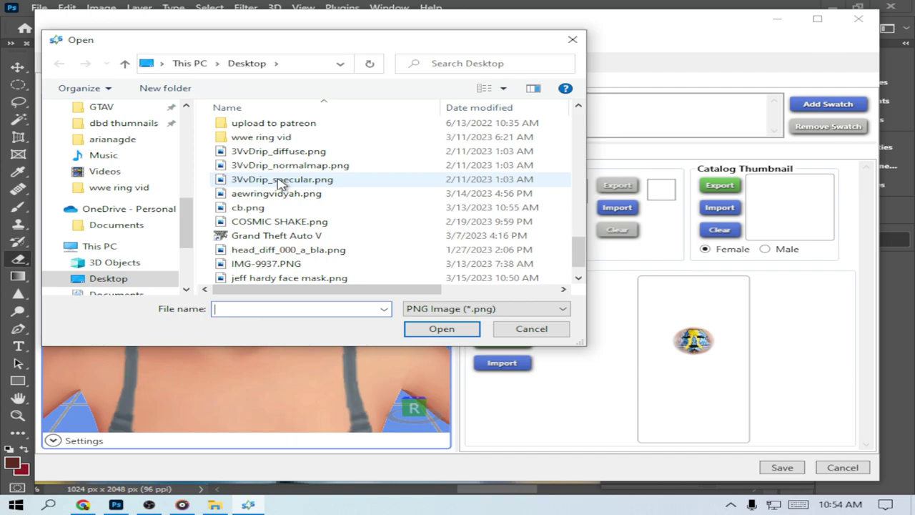
scroll(281, 183, "down", 1)
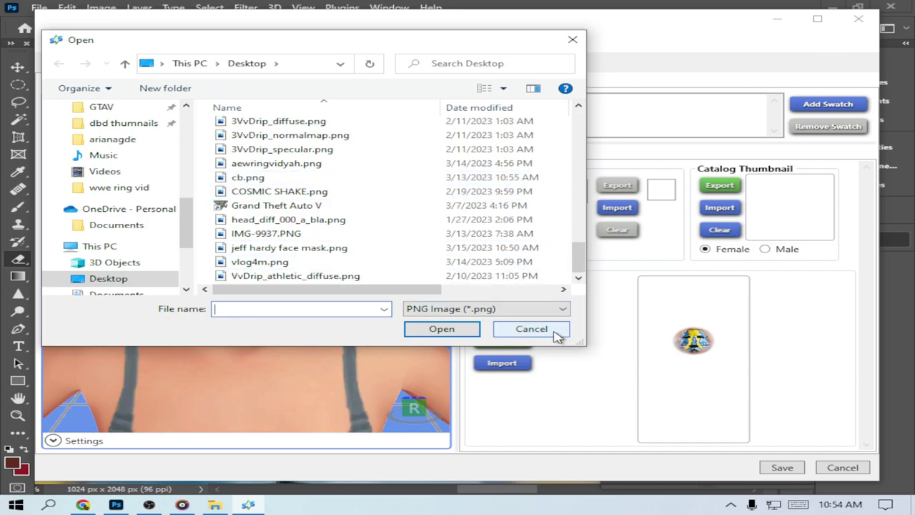
left_click(531, 328)
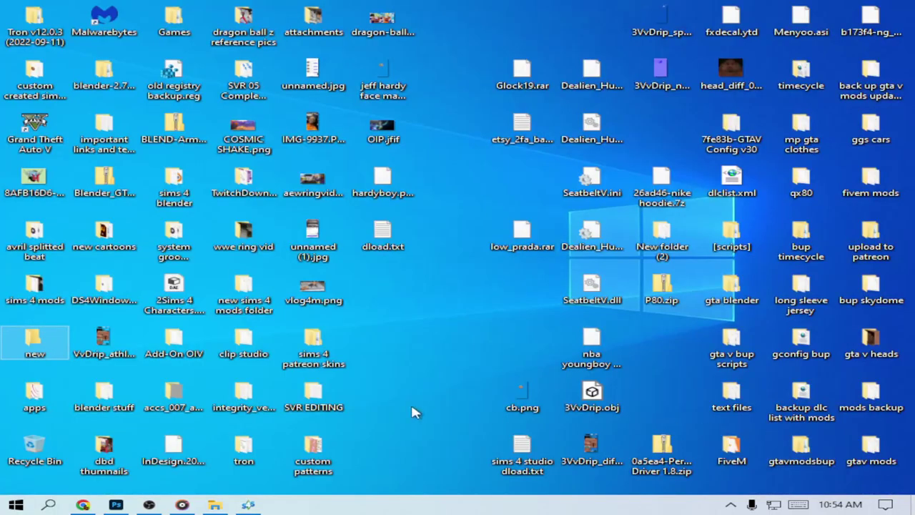
Open the desktop photo OIP.jfif in Paint 3D using Open with
left_click(382, 132)
right_click(381, 132)
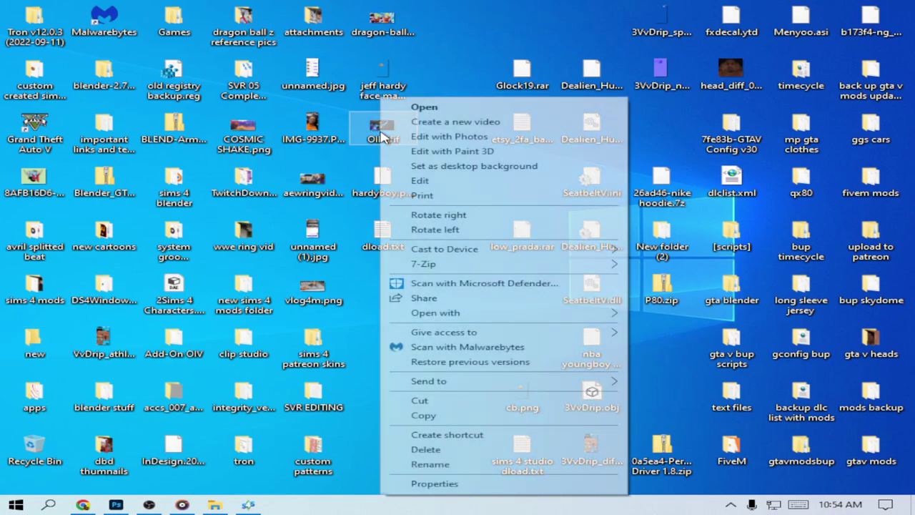
mouse_move(435, 312)
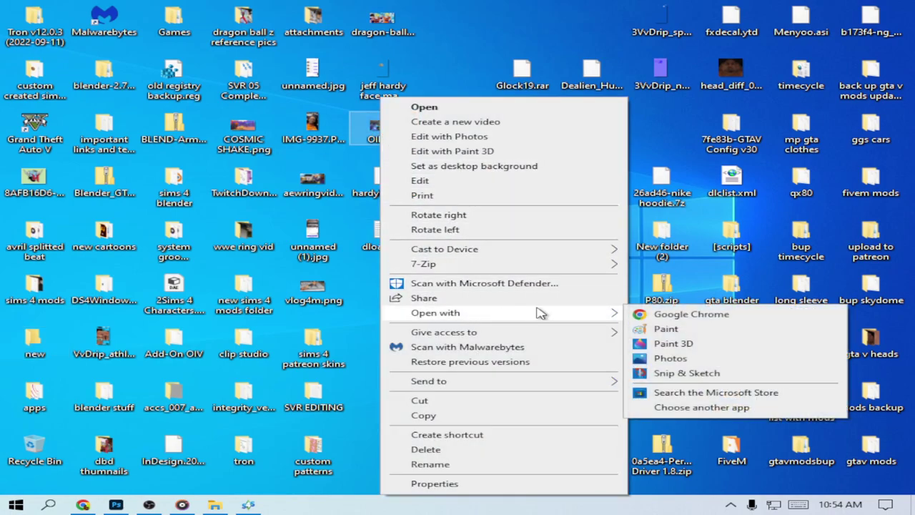
left_click(662, 345)
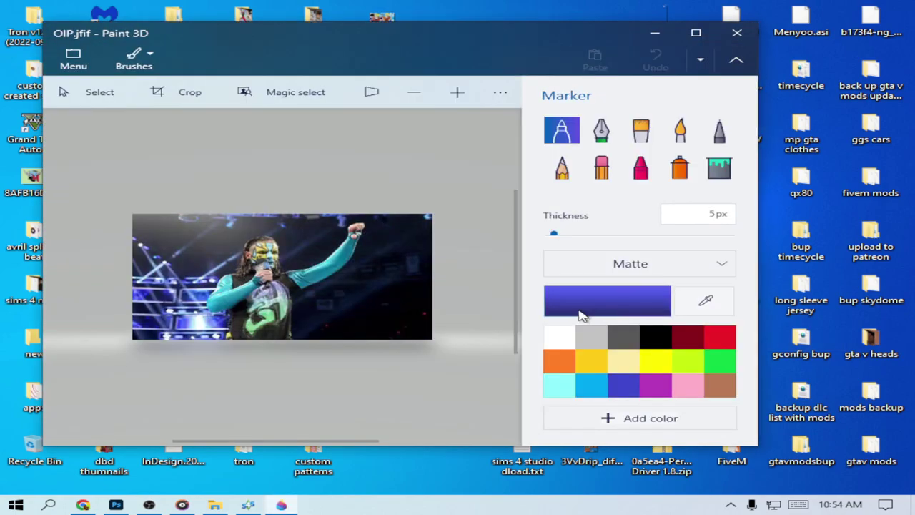
Crop OIP.jfif to a roughly 174 × 232 px portrait around the wrestler
left_click(76, 68)
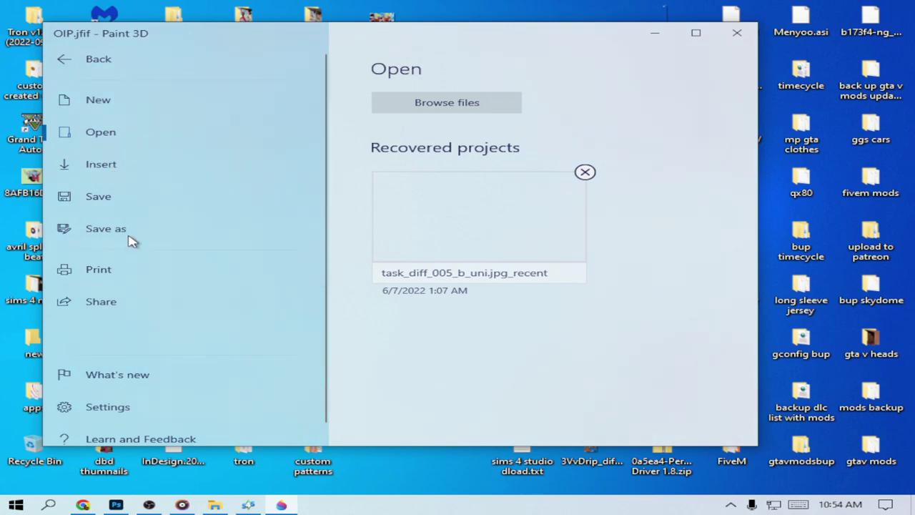
left_click(63, 58)
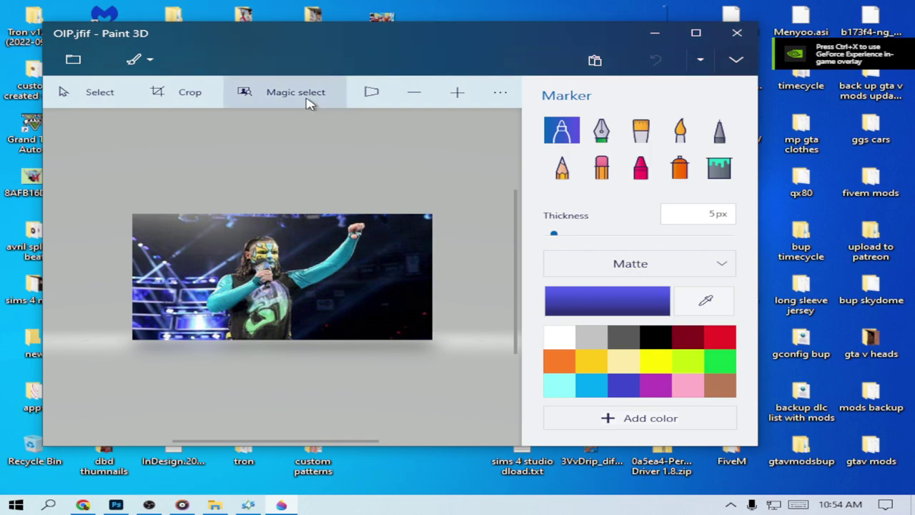
left_click(178, 96)
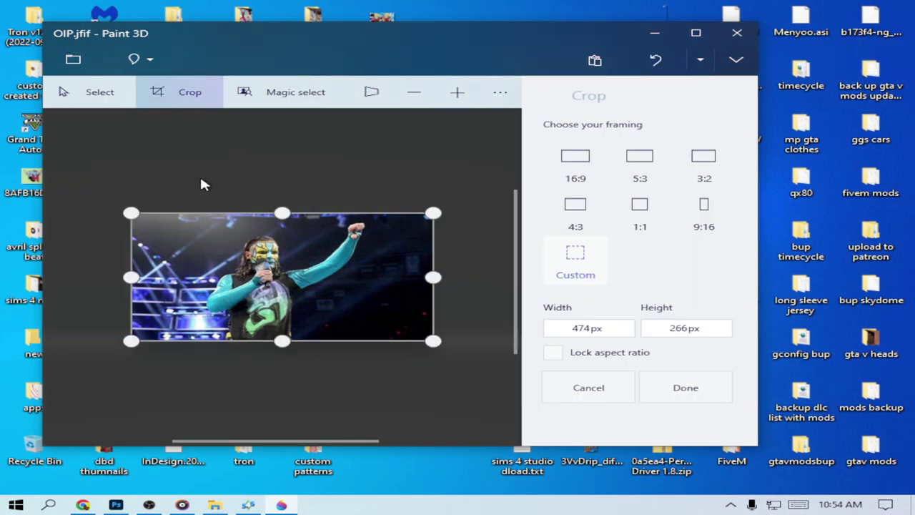
mouse_move(433, 277)
left_mouse_down()
mouse_move(344, 289)
mouse_move(321, 282)
left_mouse_up()
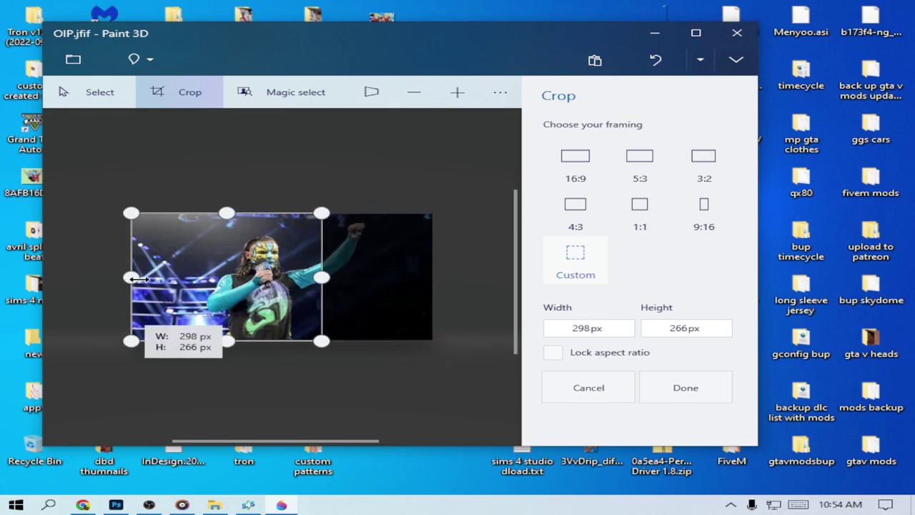
left_click_drag(136, 278, 211, 280)
left_click_drag(263, 213, 266, 228)
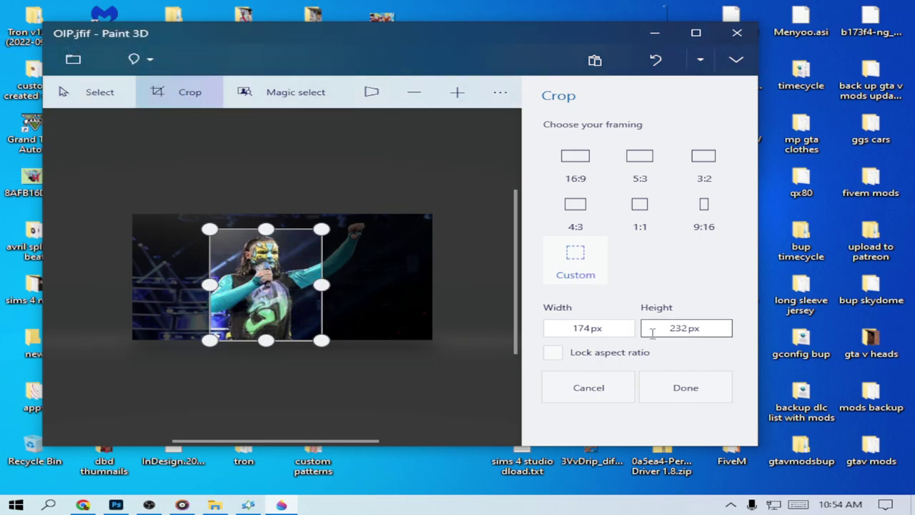
left_click(666, 392)
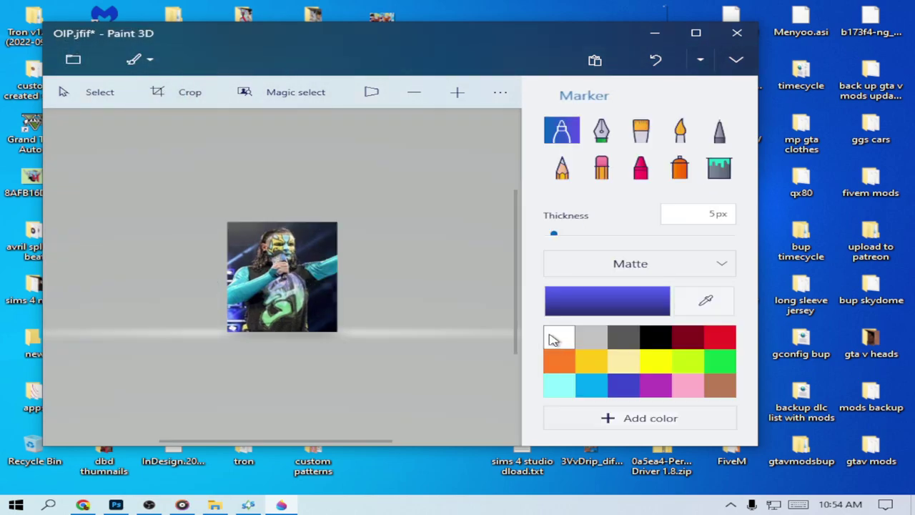
Save the cropped image as OIP.png on the Desktop, then close Paint 3D discarding jfif changes
left_click(65, 61)
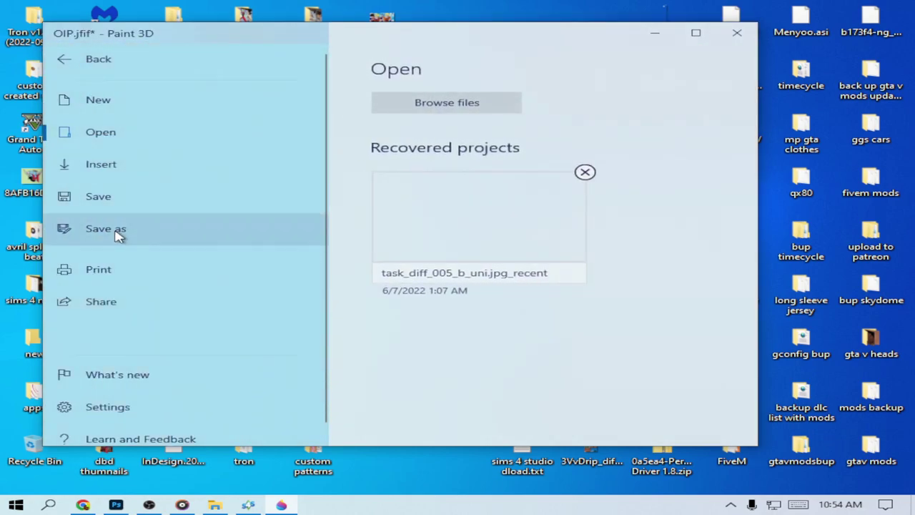
left_click(115, 230)
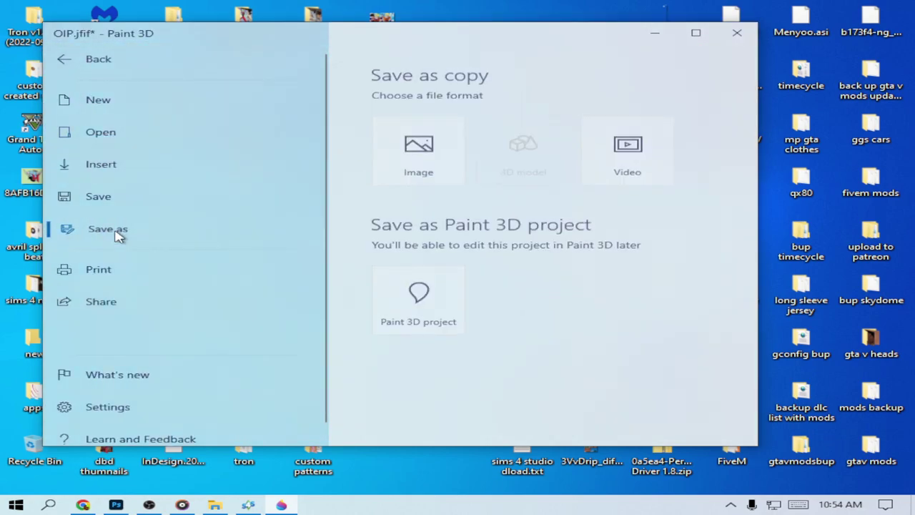
left_click(414, 143)
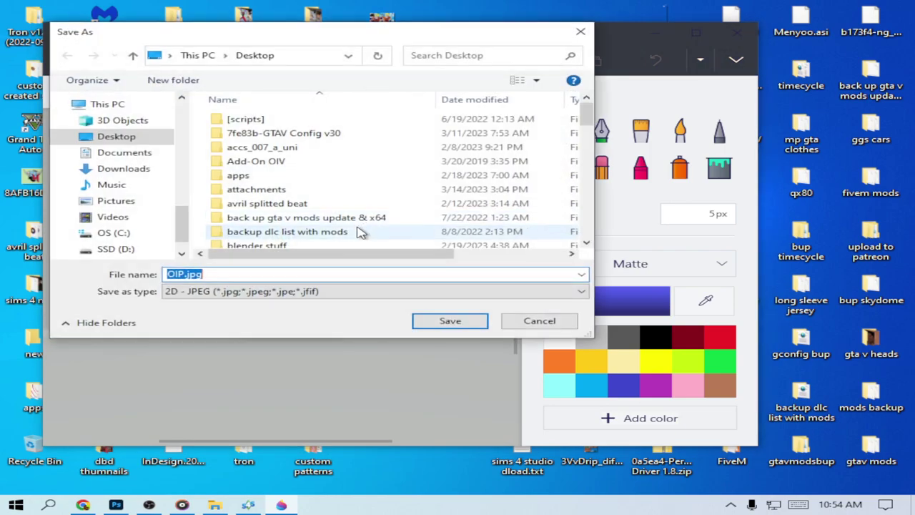
left_click(265, 291)
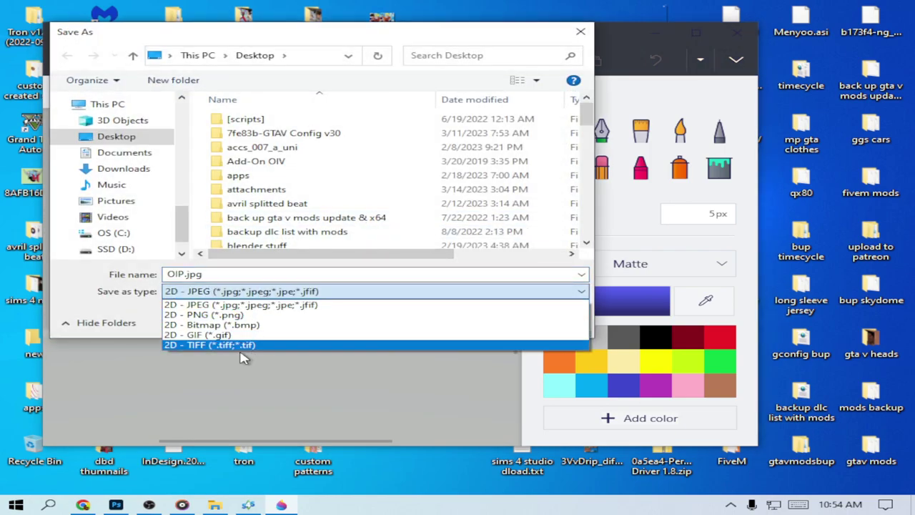
left_click(240, 315)
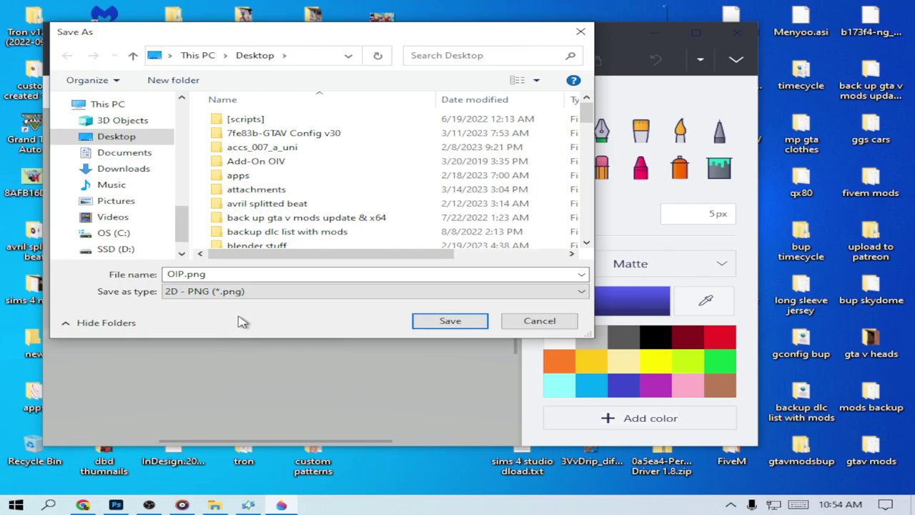
left_click(143, 136)
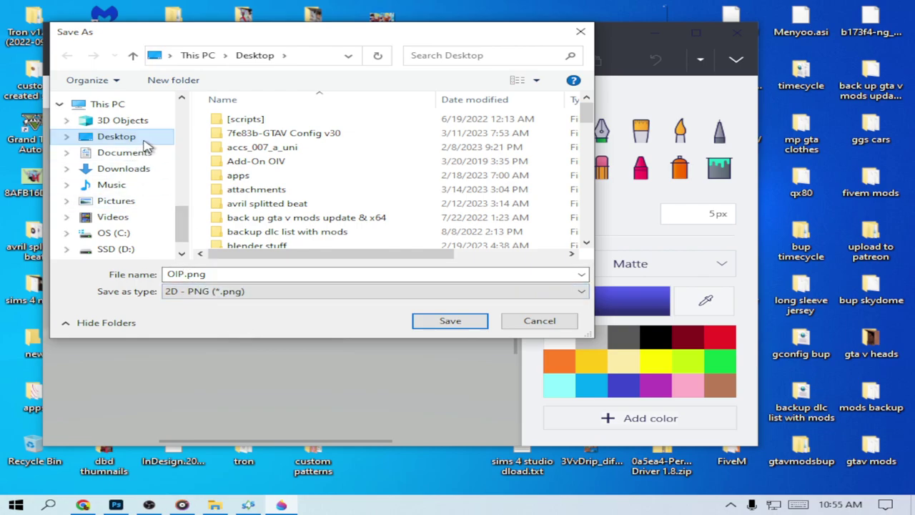
left_click(429, 322)
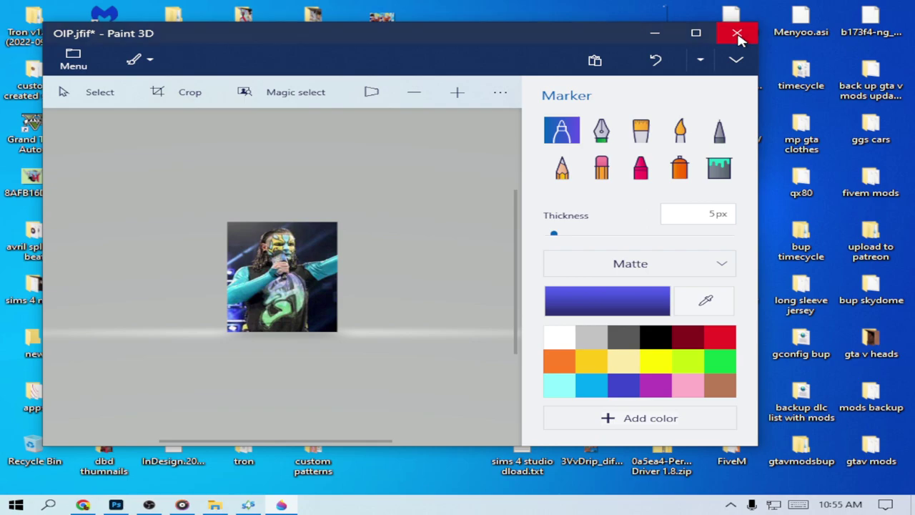
left_click(738, 39)
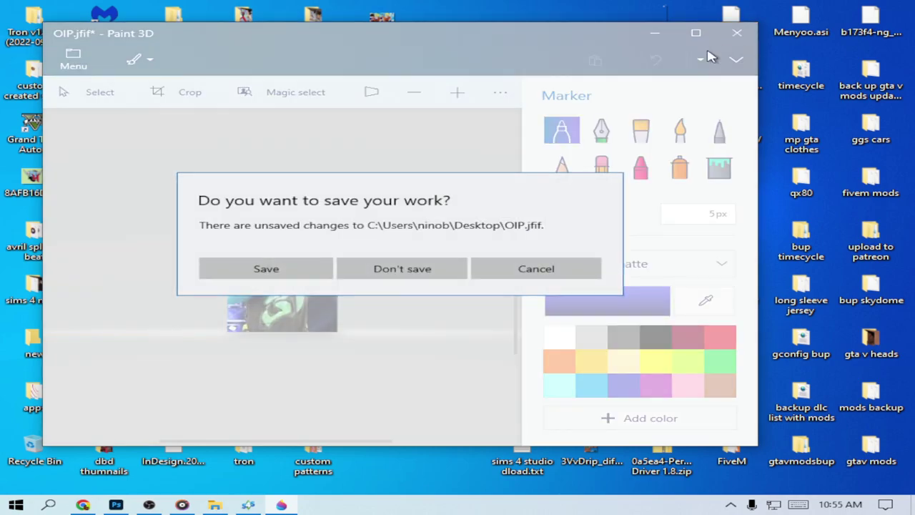
left_click(429, 268)
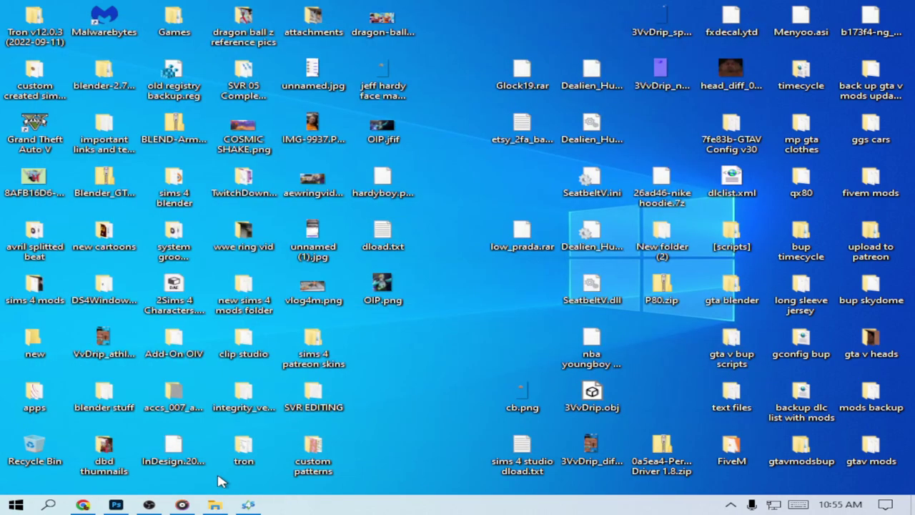
Load the cropped OIP.png as the hardyboy face paint's catalog thumbnail
left_click(248, 504)
left_click(739, 212)
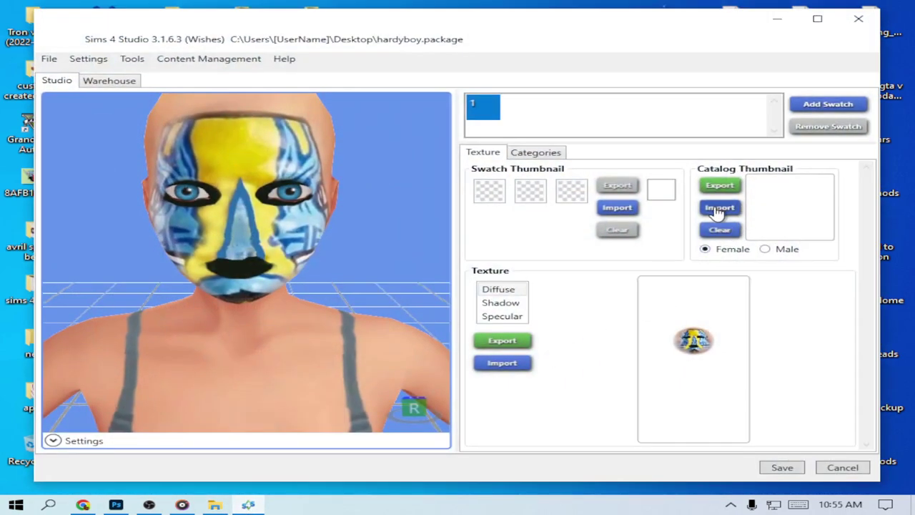
scroll(422, 261, "down", 10)
scroll(422, 260, "down", 4)
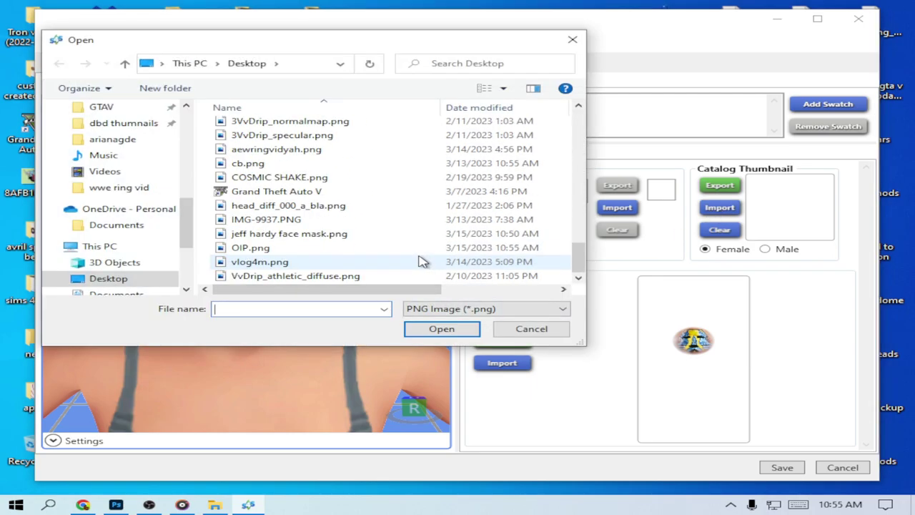
left_click(403, 247)
left_click(441, 328)
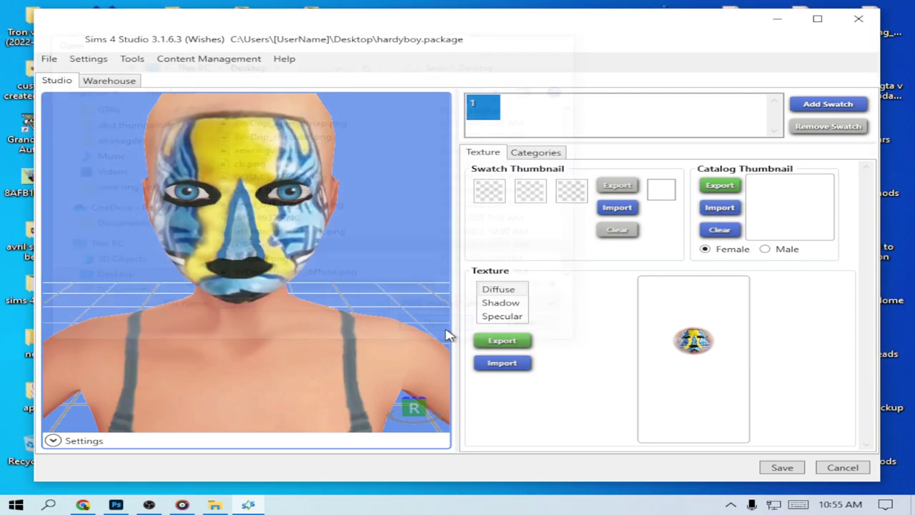
Try a swatch colour, then clear the swatch back to transparent
left_click(571, 199)
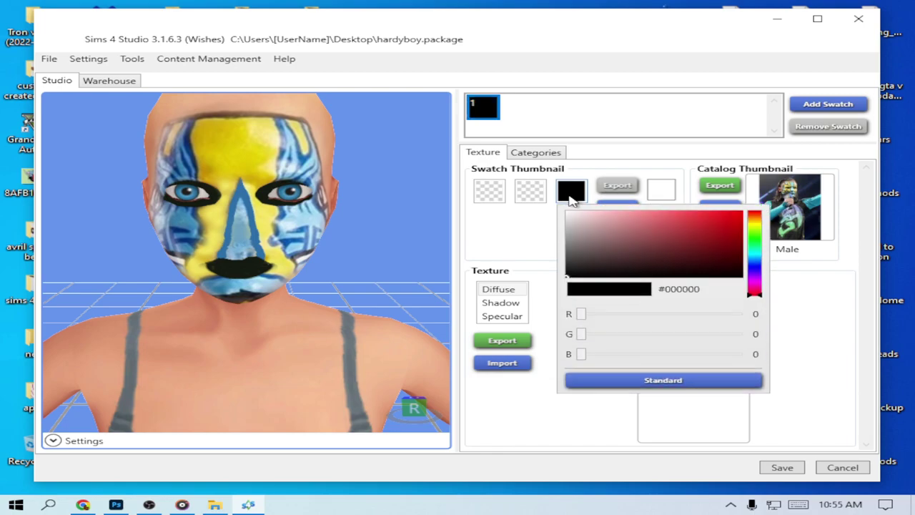
left_click(526, 252)
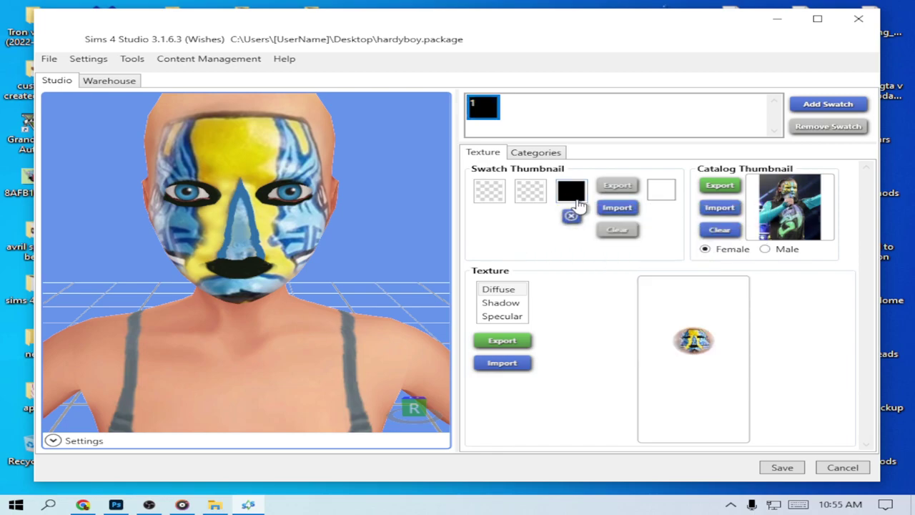
left_click(578, 200)
left_click(538, 238)
left_click(571, 216)
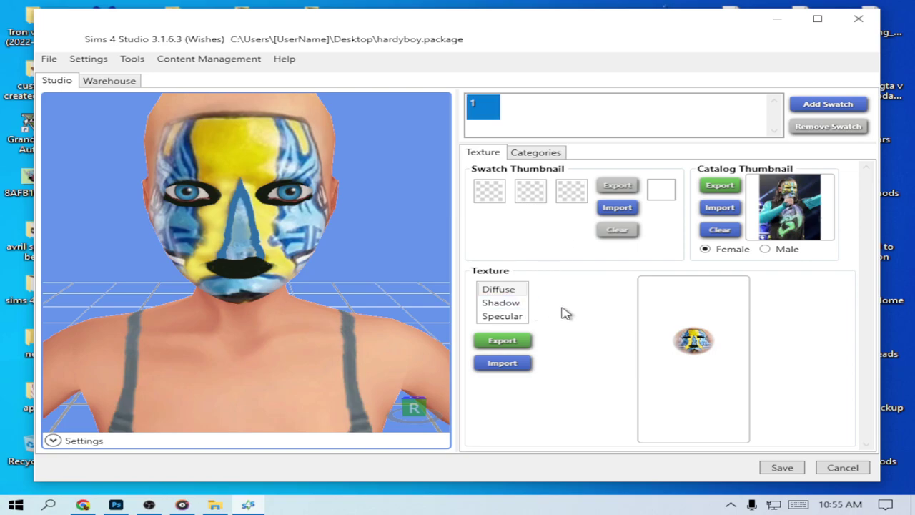
Check the Diffuse, Specular and Shadow textures and rotate the model to inspect the mask
left_click(502, 290)
left_click(515, 316)
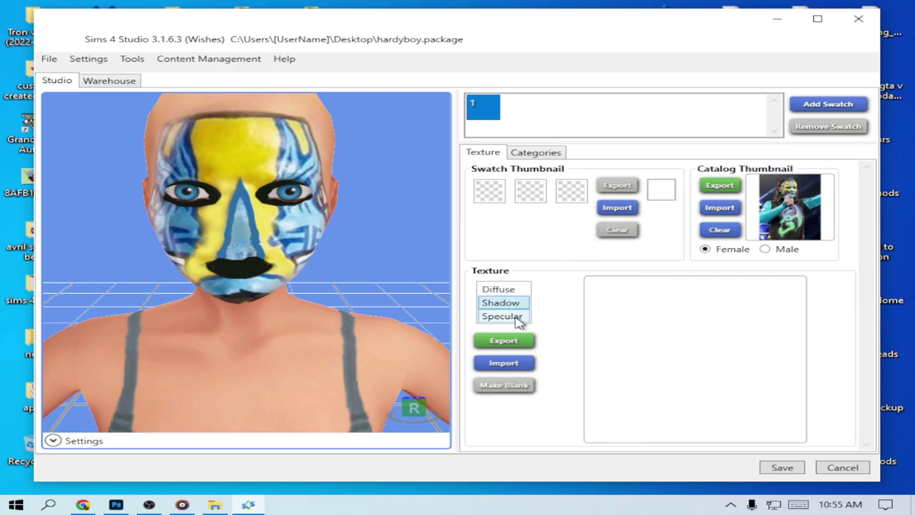
left_click(515, 303)
left_click(521, 291)
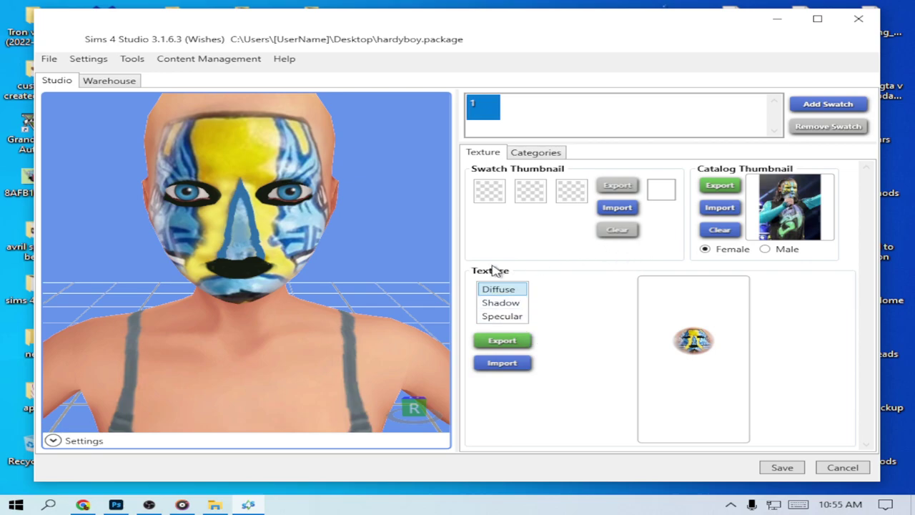
scroll(258, 283, "up", 2)
mouse_move(268, 236)
left_mouse_down()
mouse_move(272, 146)
mouse_move(261, 281)
left_mouse_up()
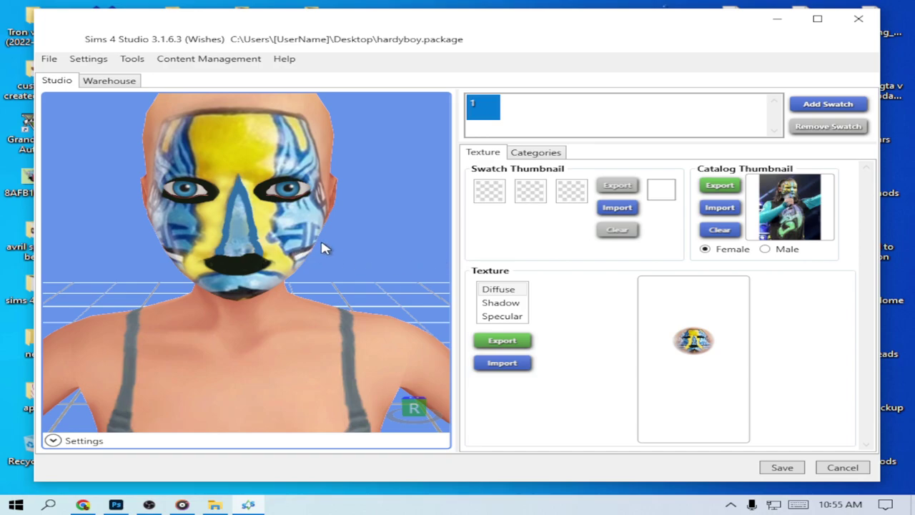
mouse_move(322, 248)
left_mouse_down()
mouse_move(680, 207)
mouse_move(404, 275)
mouse_move(67, 288)
mouse_move(534, 233)
mouse_move(248, 271)
mouse_move(188, 292)
mouse_move(229, 292)
left_mouse_up()
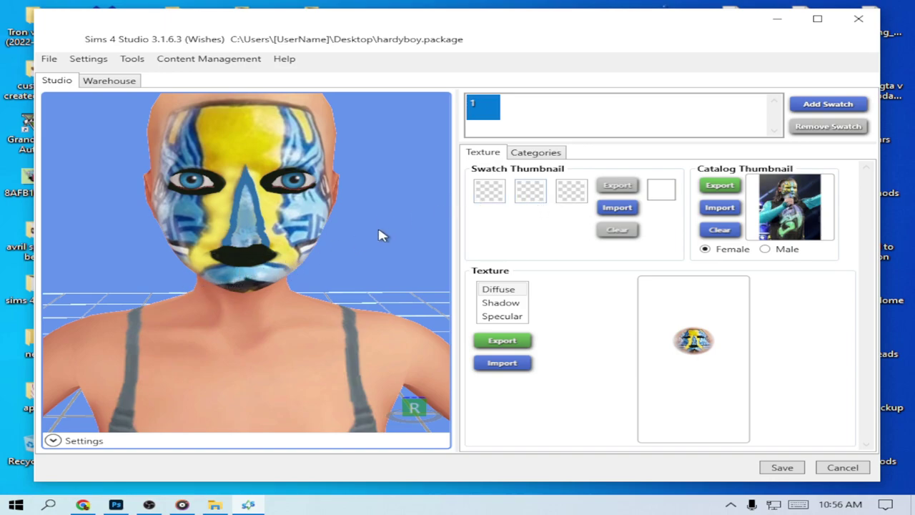
In Categories, set the Outfit Type to 'Skin Detail, Mole (Left Cheek)'
left_click(539, 157)
left_click(645, 178)
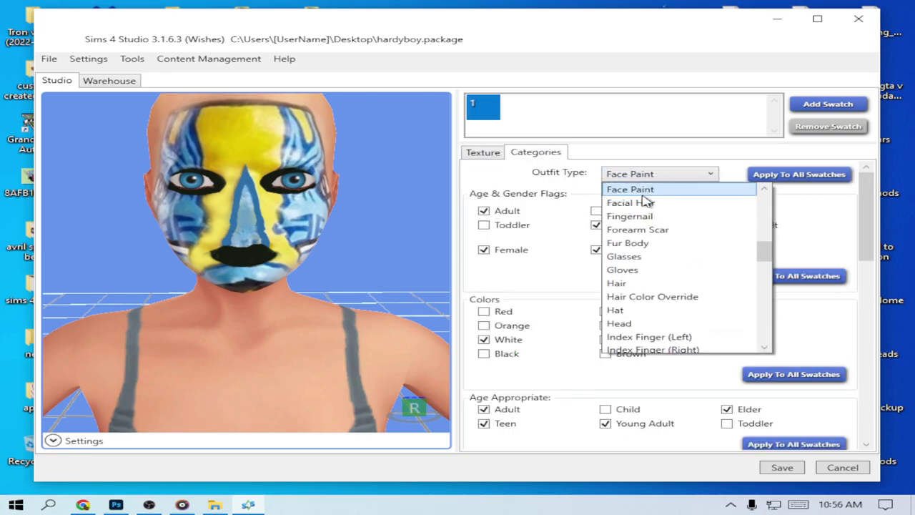
scroll(645, 198, "down", 3)
scroll(652, 290, "down", 5)
scroll(649, 265, "down", 3)
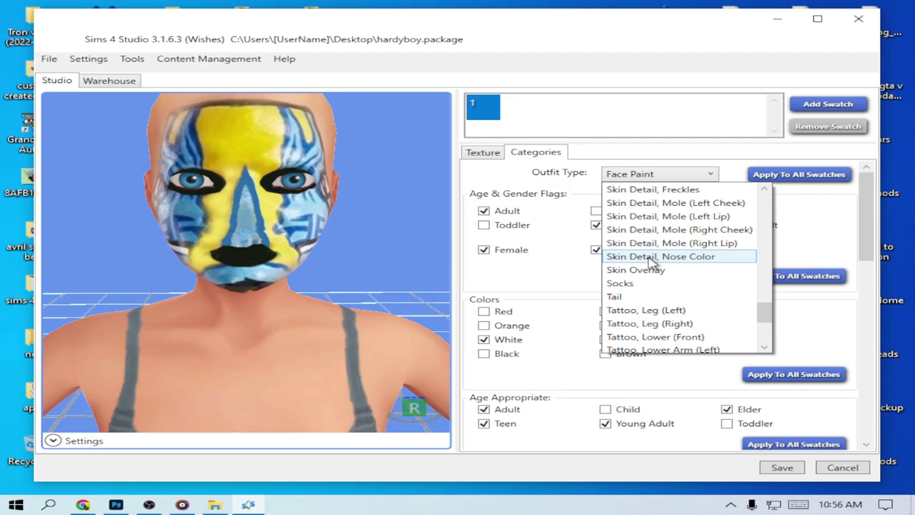
scroll(652, 263, "up", 1)
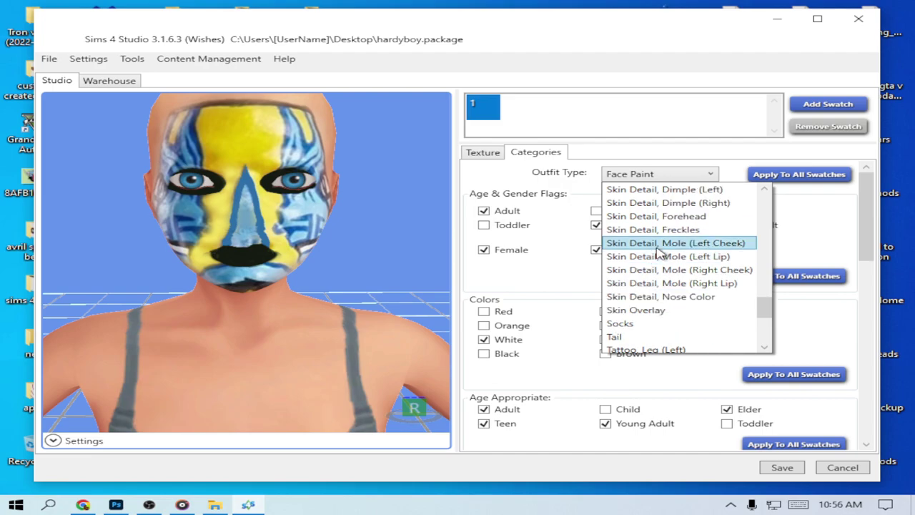
left_click(658, 244)
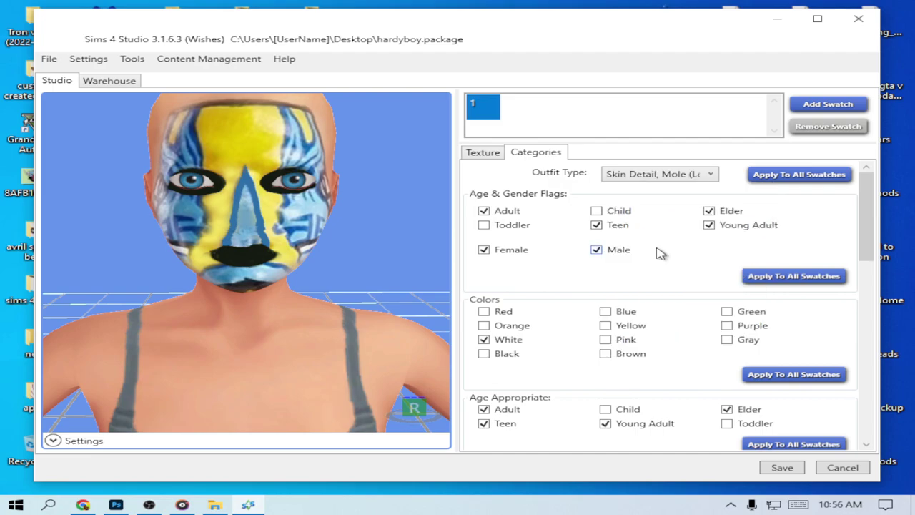
left_click(502, 154)
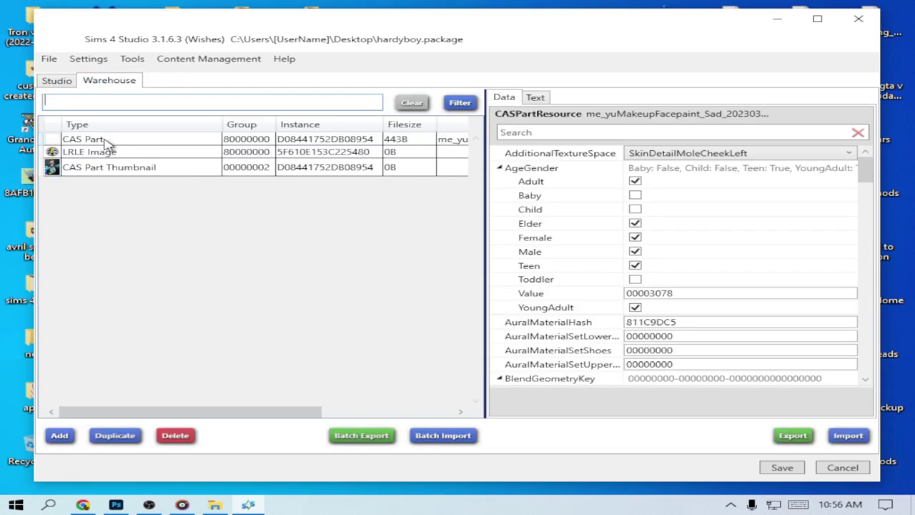
Search the CAS Part properties for 'sort', set SortLayer to 2100, and save hardyboy
left_click(106, 141)
left_click(598, 133)
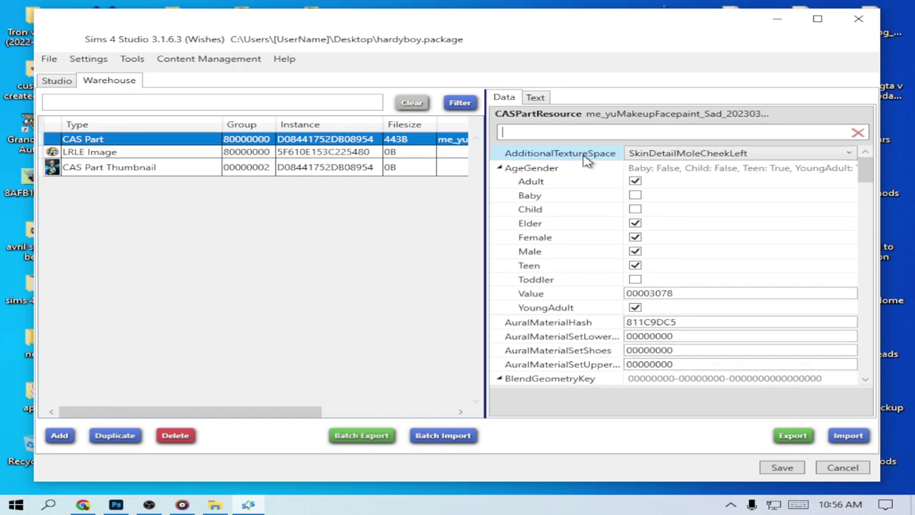
type("sort")
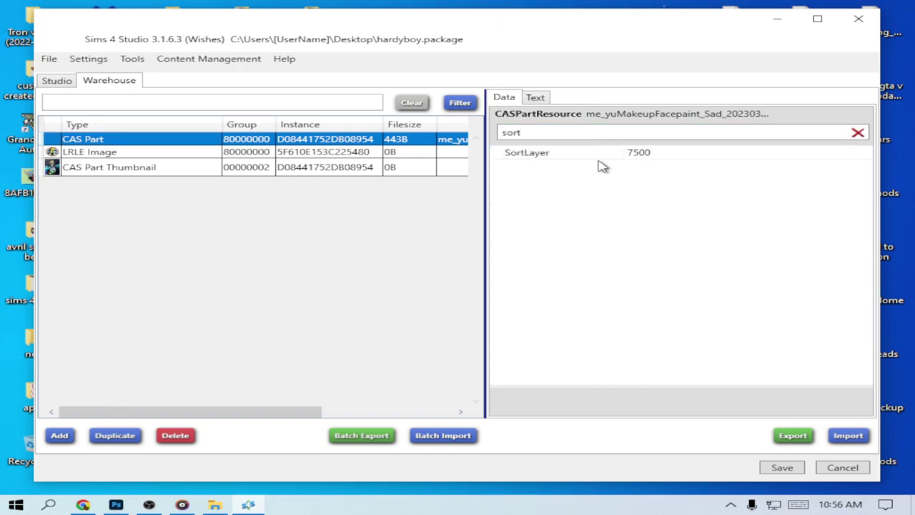
left_click(645, 154)
type("2100")
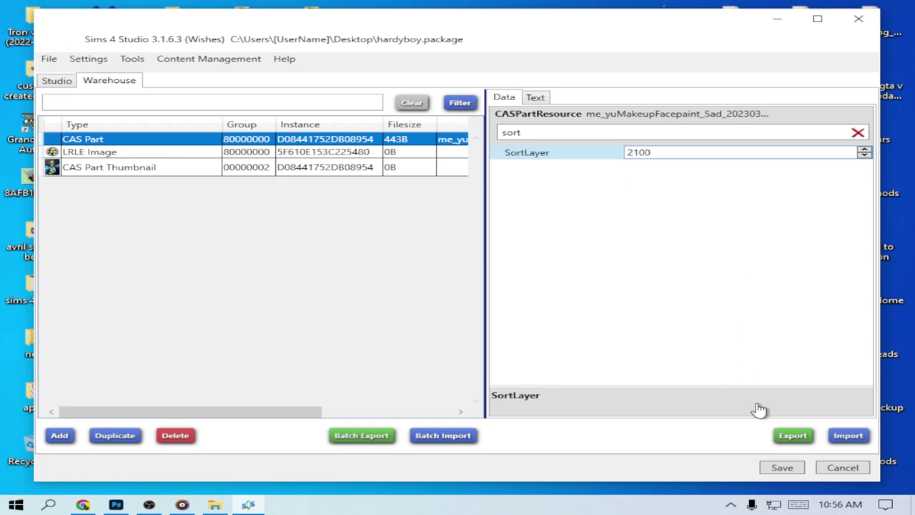
key("alt")
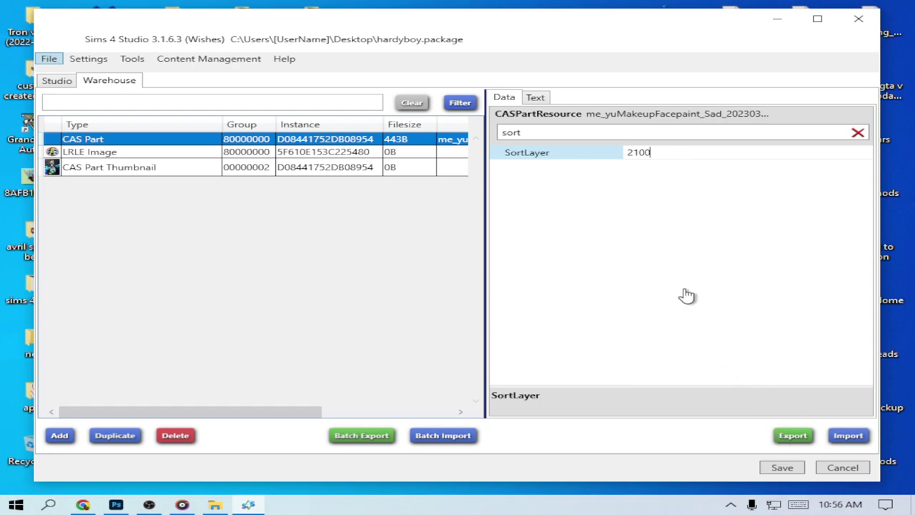
left_click(690, 151)
left_click(734, 255)
left_click(782, 469)
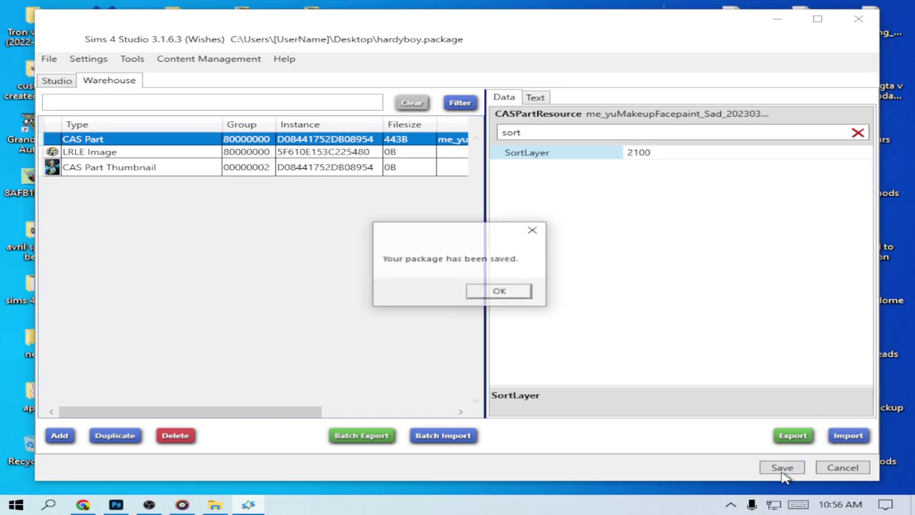
Close Sims 4 Studio and open Documents\Electronic Arts\The Sims 4\Mods\cc in File Explorer
left_click(828, 467)
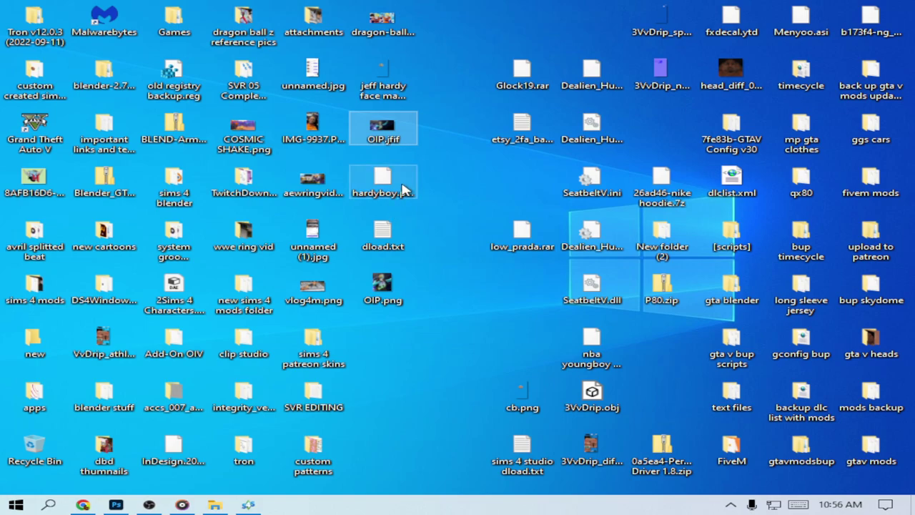
left_click(216, 505)
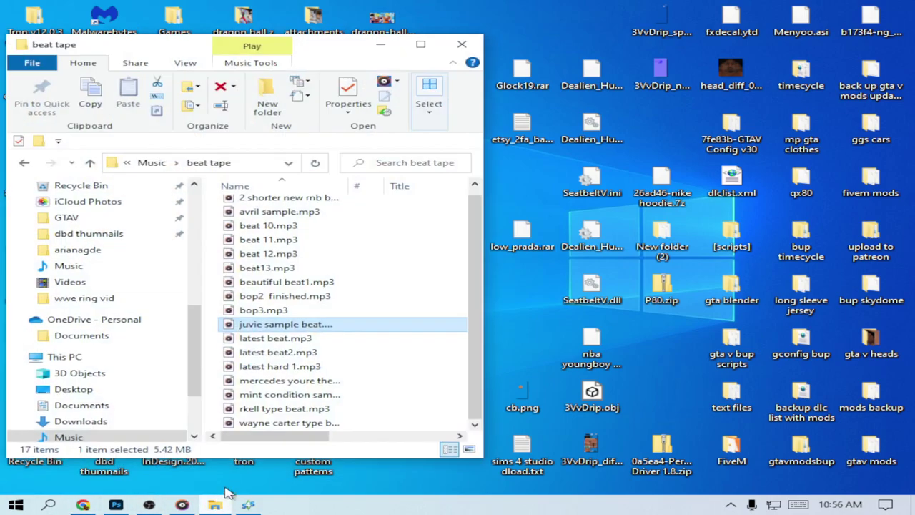
scroll(110, 323, "up", 1)
scroll(111, 323, "up", 1)
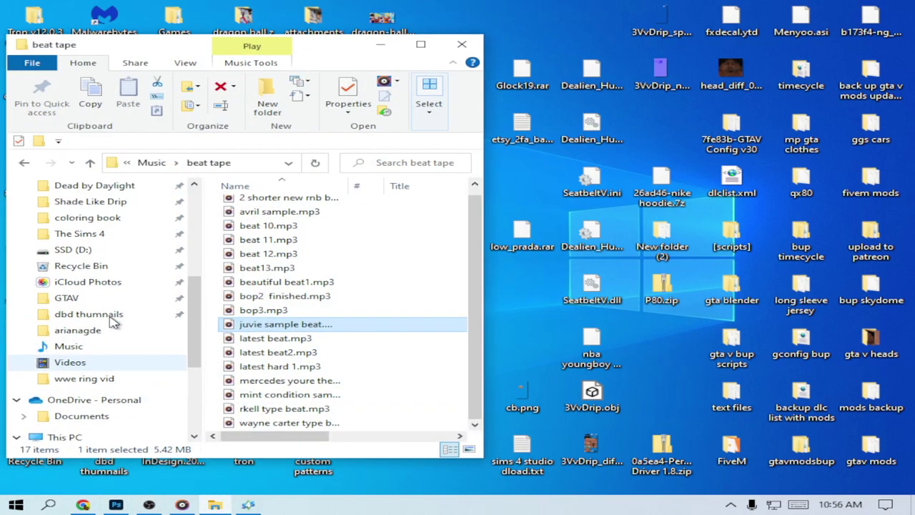
scroll(112, 314, "up", 2)
scroll(112, 315, "up", 1)
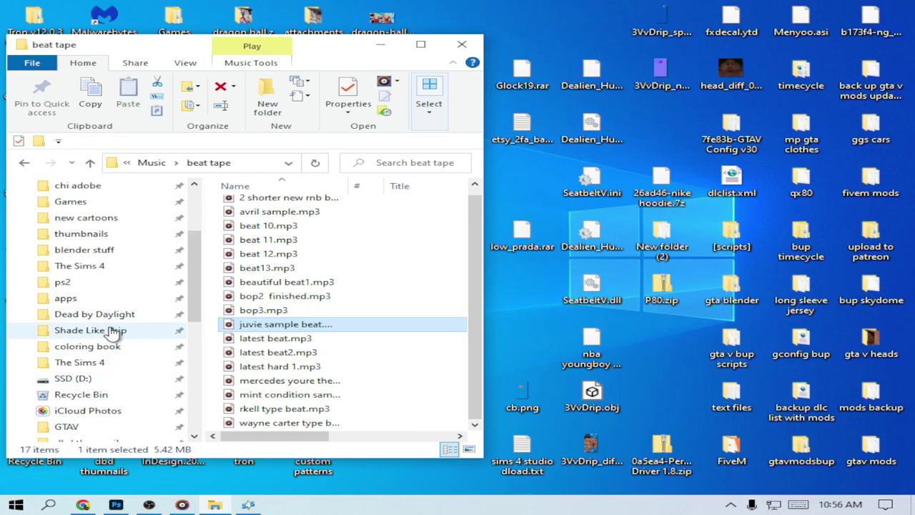
left_click(92, 363)
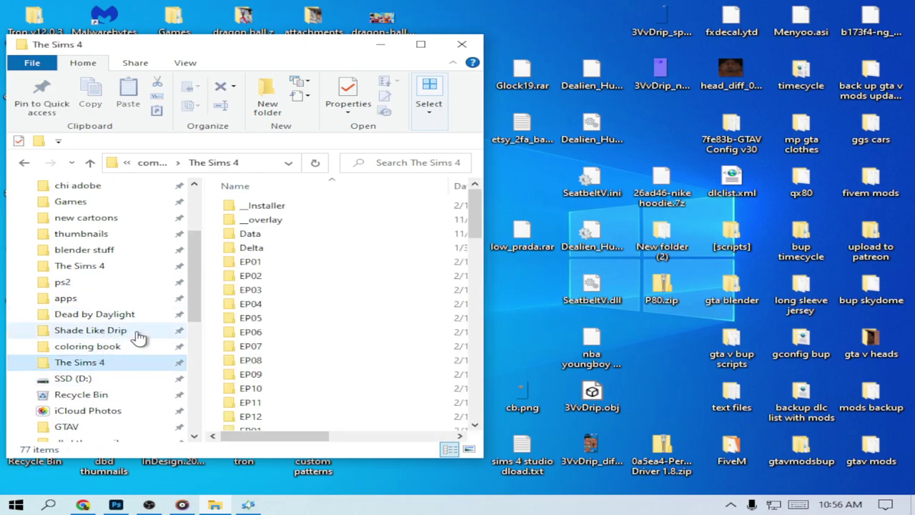
scroll(107, 282, "up", 2)
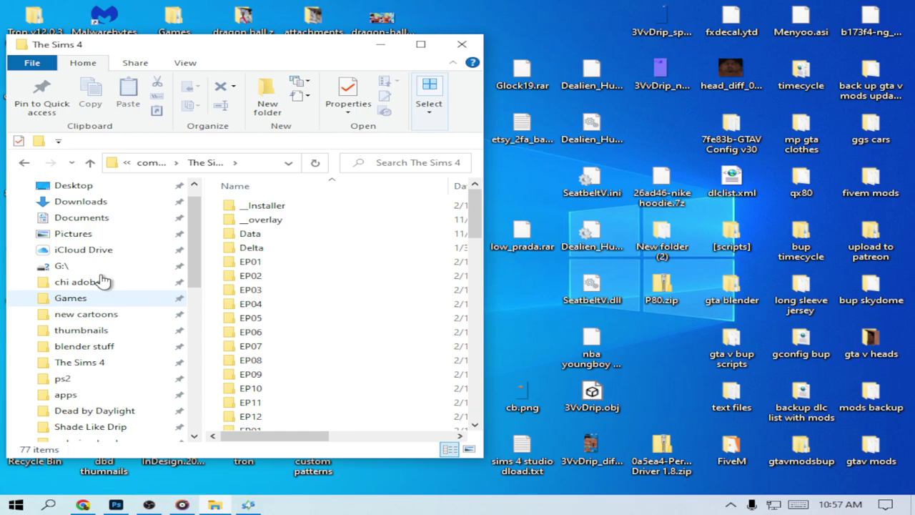
left_click(113, 365)
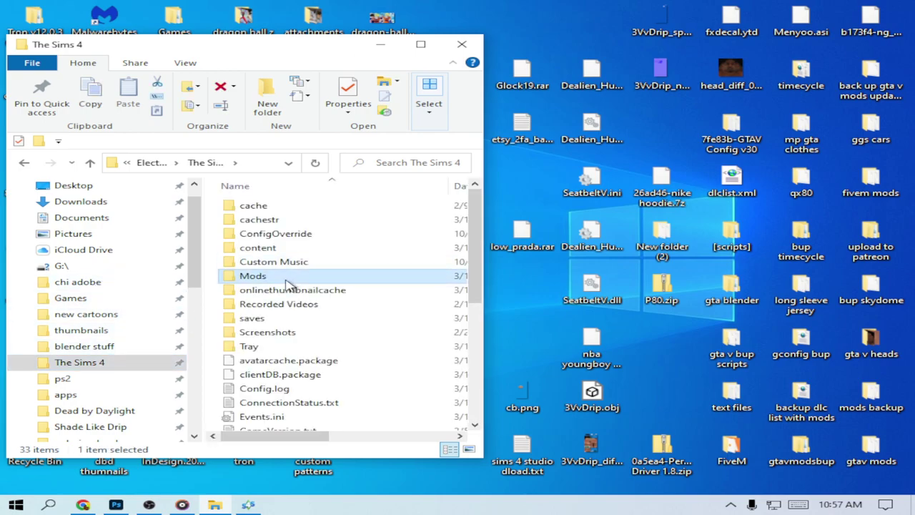
double_click(236, 277)
double_click(296, 205)
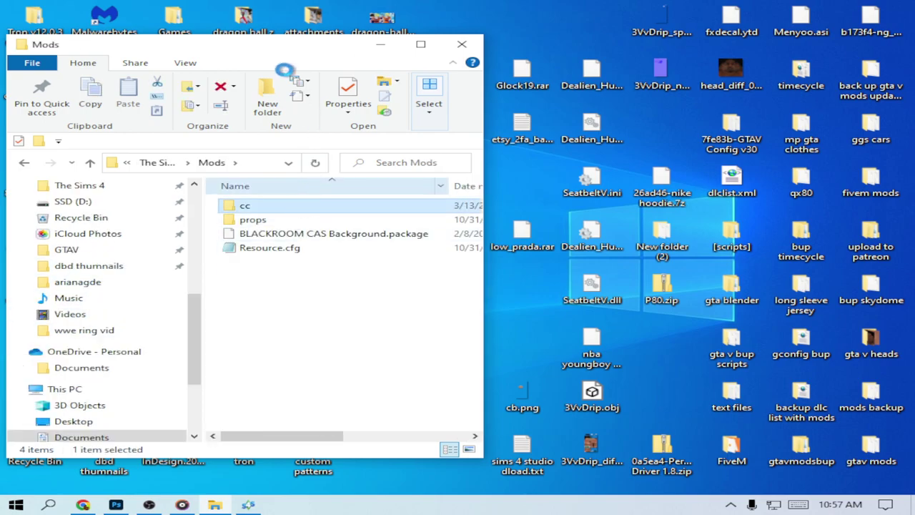
Copy hardyboy.package from the desktop into the cc folder, then minimize the window
left_click_drag(285, 52, 699, 44)
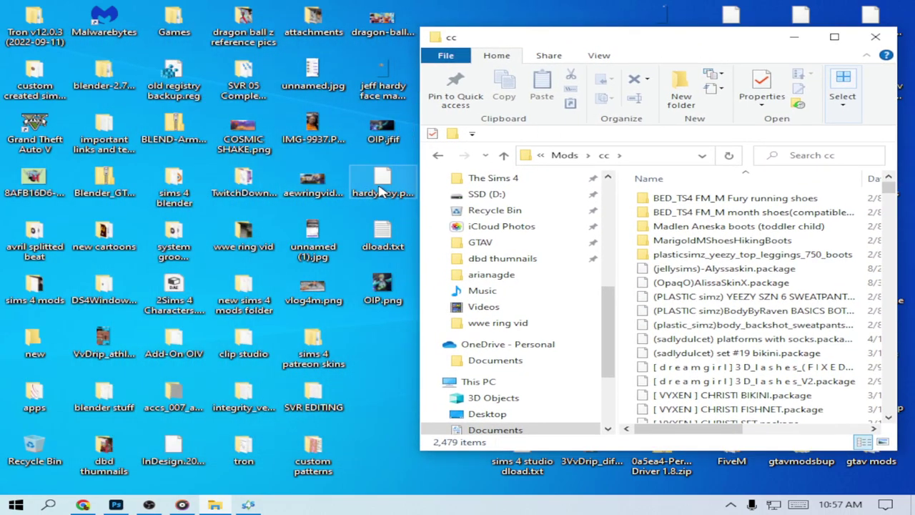
right_click(381, 192)
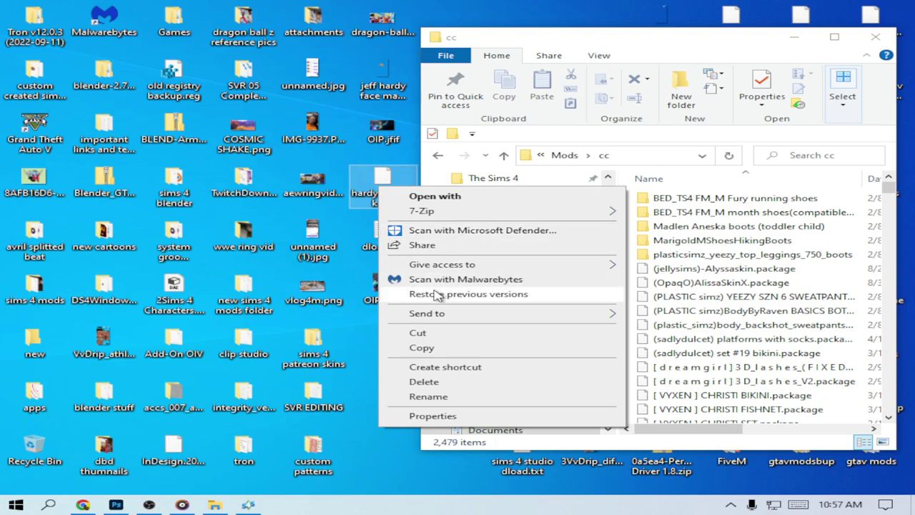
left_click(422, 348)
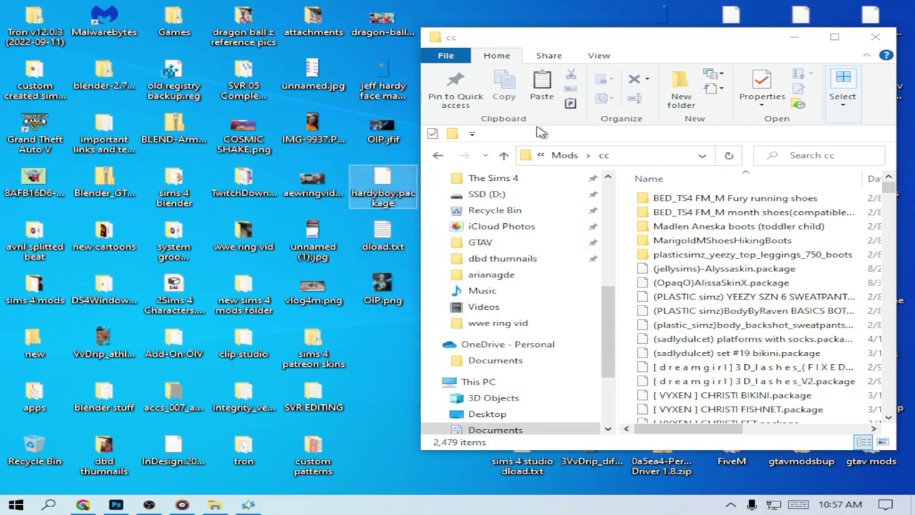
left_click(554, 90)
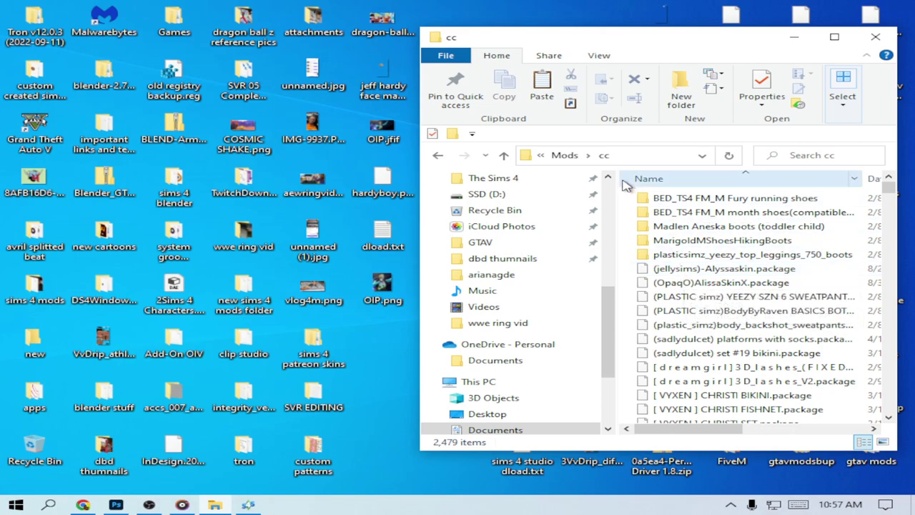
left_click(541, 89)
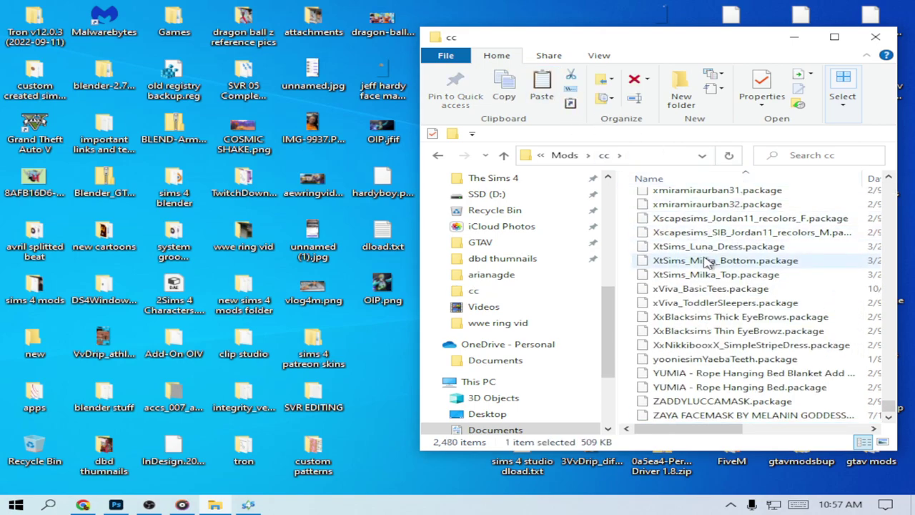
left_click(796, 39)
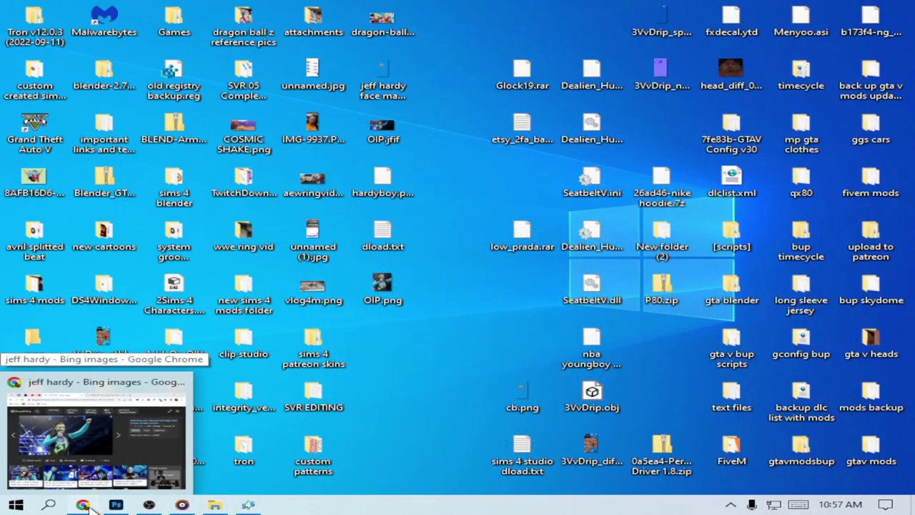
Close the YouTube and Walmart tabs in Chrome and pin the Jeff Hardy Bing images tab
left_click(85, 504)
right_click(156, 10)
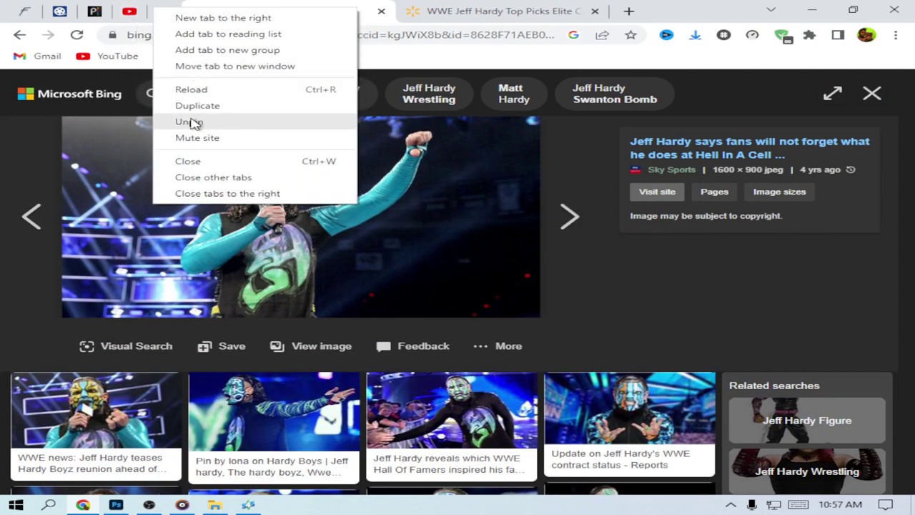
right_click(136, 10)
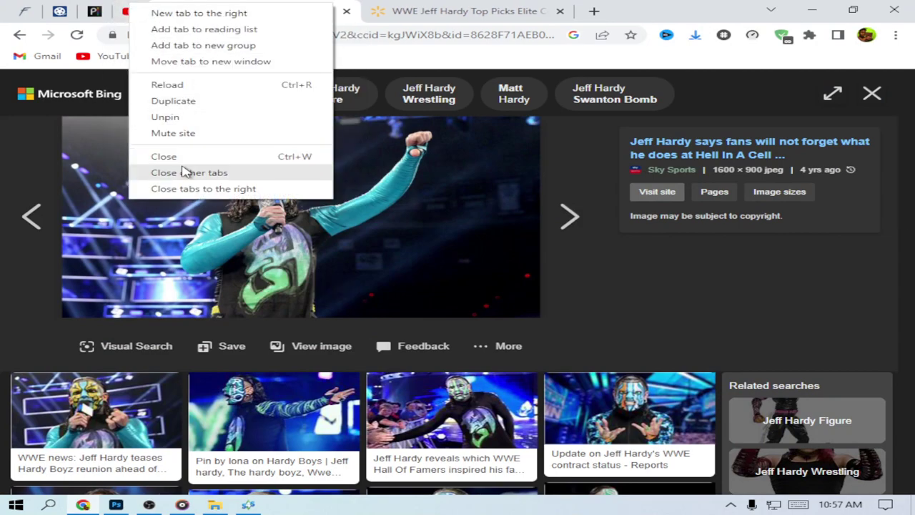
left_click(182, 157)
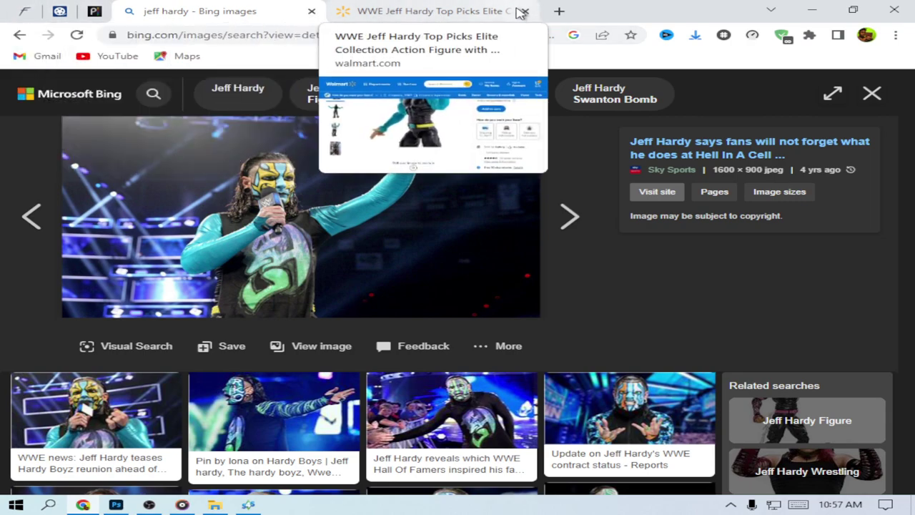
left_click(521, 13)
right_click(229, 19)
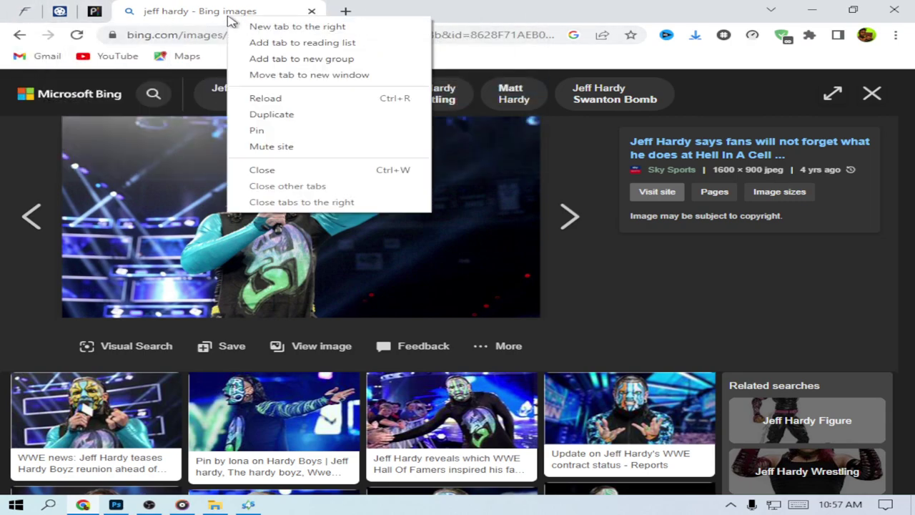
left_click(275, 130)
Open a second File Explorer window and go to The Sims 4 folder
left_click(812, 10)
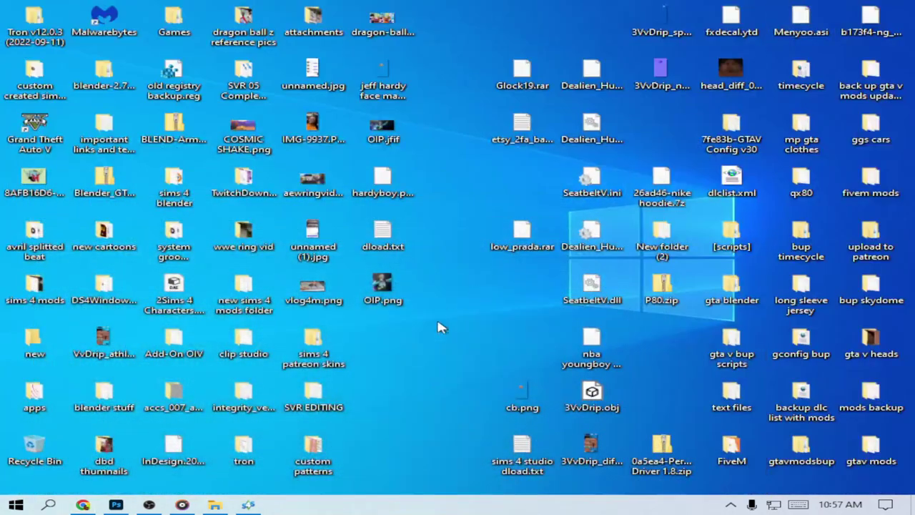
left_click(49, 505)
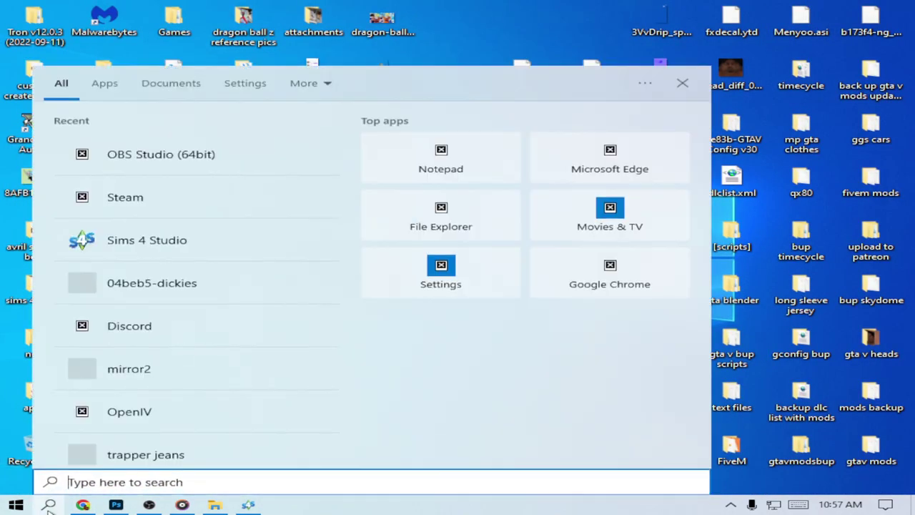
left_click(216, 503)
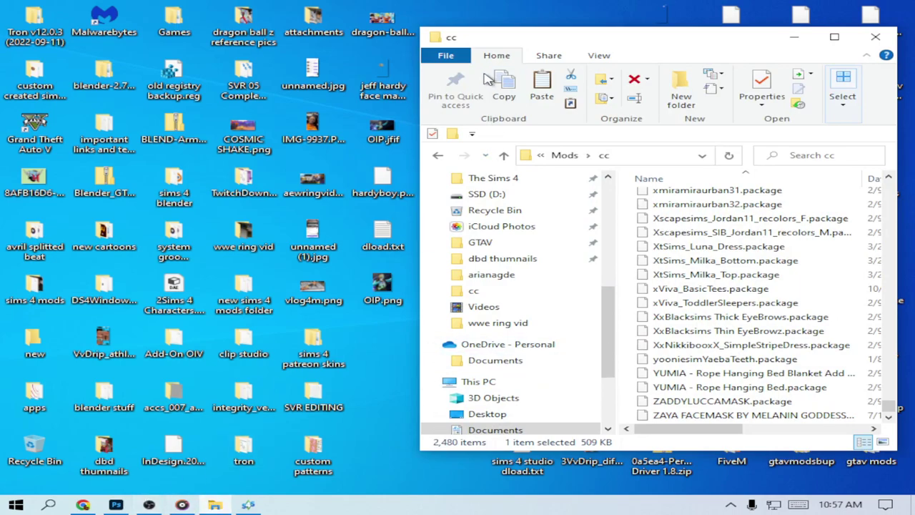
left_click(464, 57)
left_click(492, 78)
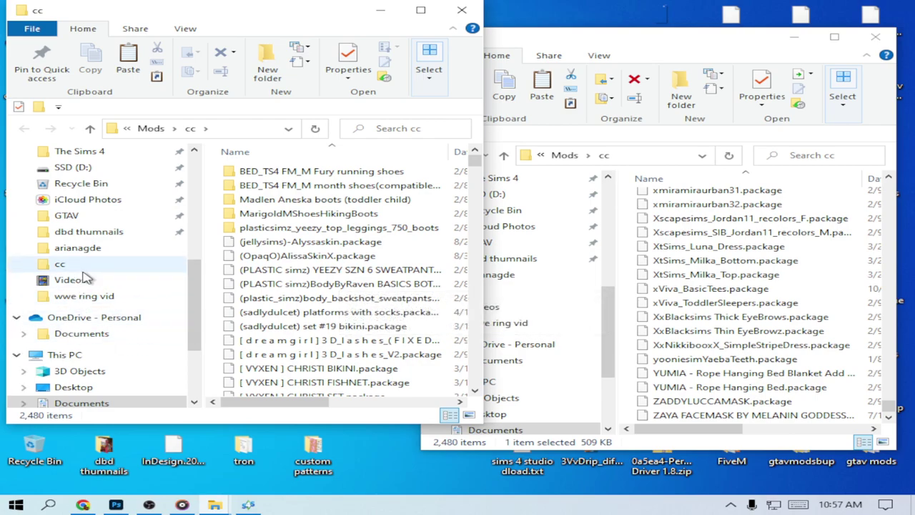
scroll(93, 266, "down", 2)
scroll(92, 263, "down", 1)
scroll(93, 263, "up", 2)
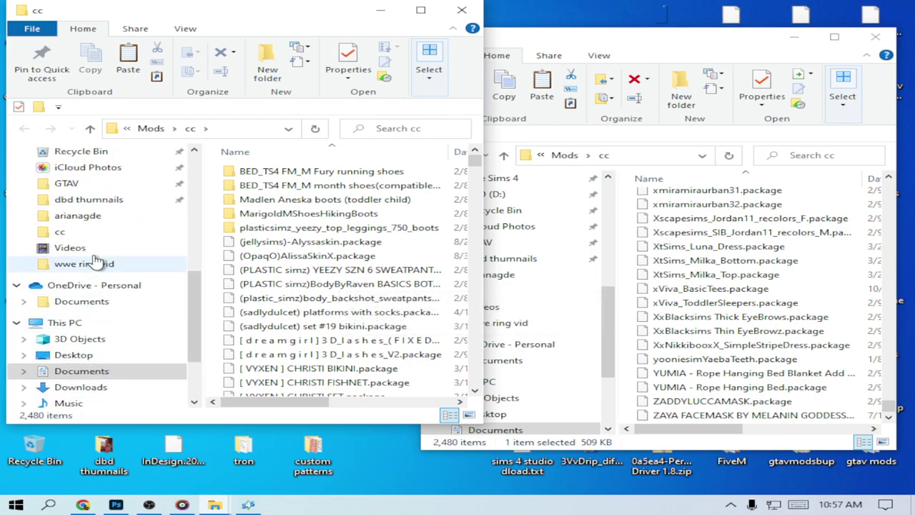
scroll(97, 263, "up", 1)
scroll(97, 263, "up", 1)
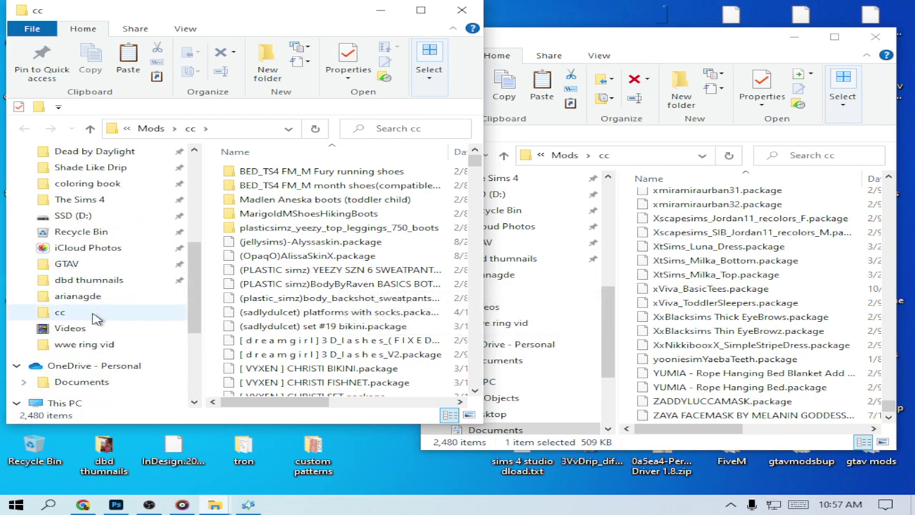
left_click(110, 202)
Launch TS4_x64.exe from Game-cracked\Bin and start the game offline
scroll(283, 233, "down", 4)
scroll(292, 237, "down", 6)
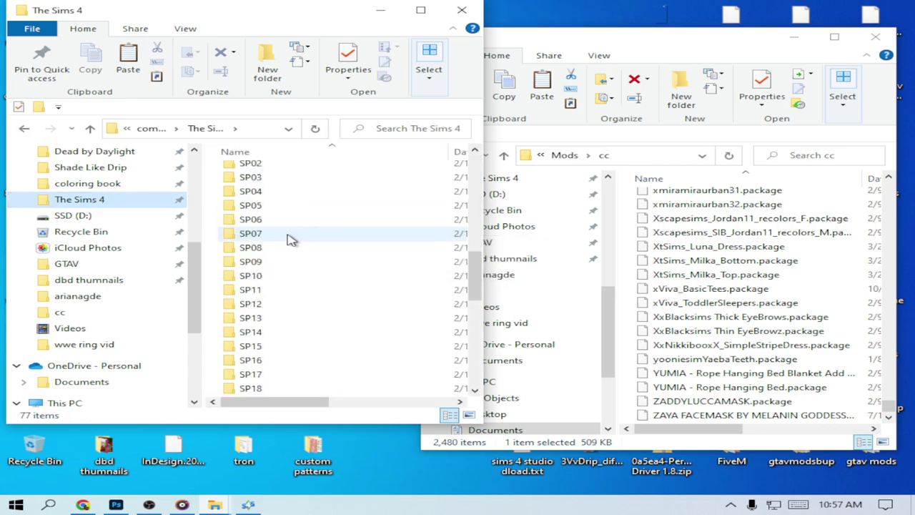
scroll(291, 236, "down", 7)
scroll(292, 236, "down", 3)
scroll(292, 236, "up", 8)
scroll(291, 236, "up", 6)
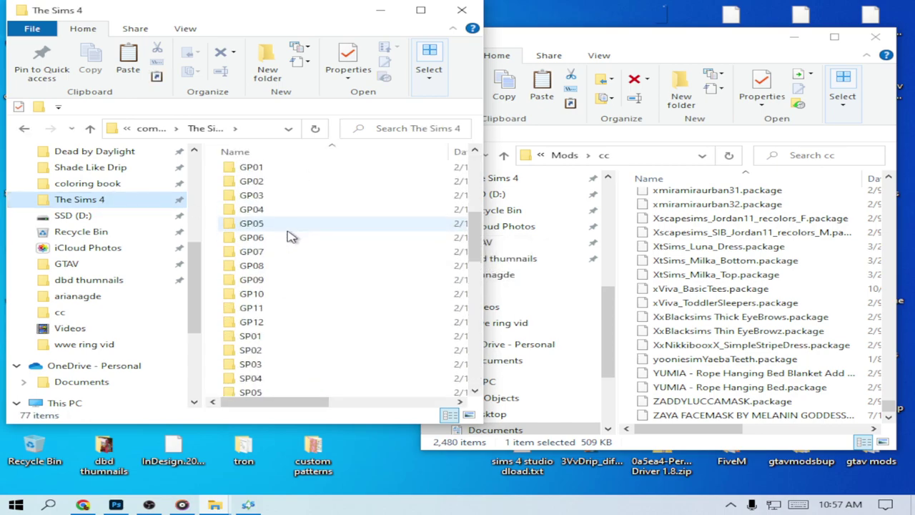
scroll(291, 237, "up", 5)
double_click(275, 323)
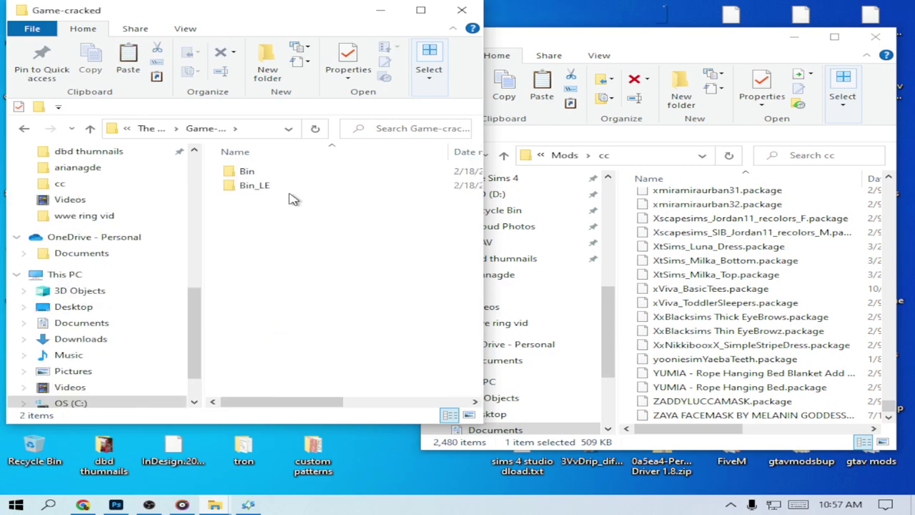
double_click(290, 173)
scroll(290, 284, "right", 5)
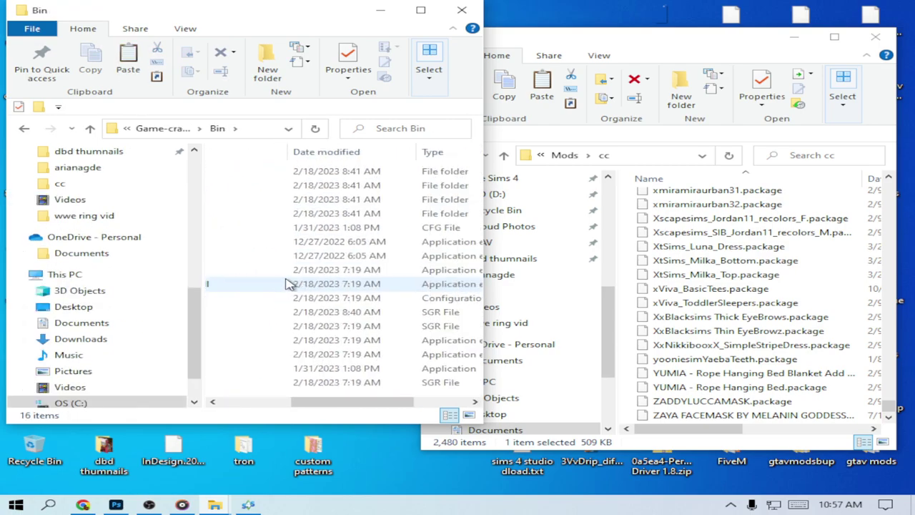
scroll(254, 362, "left", 3)
scroll(256, 362, "left", 3)
left_click(266, 369)
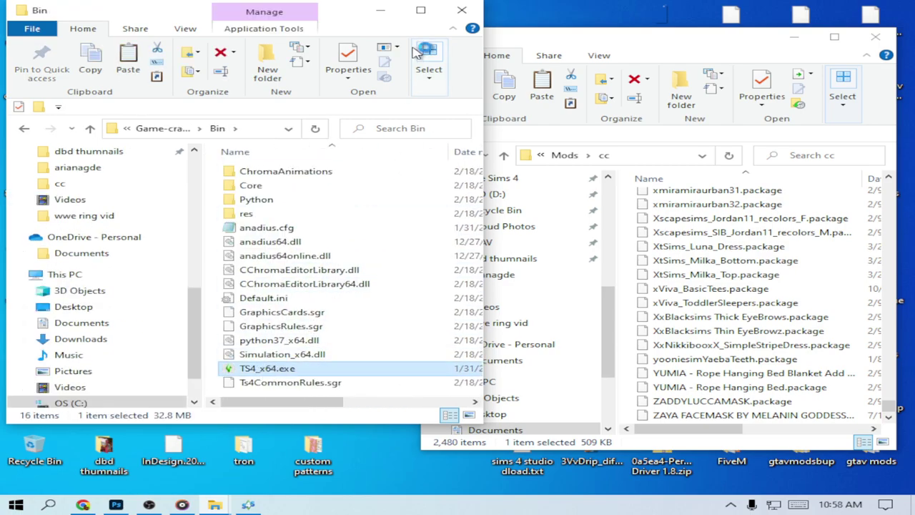
left_click(380, 10)
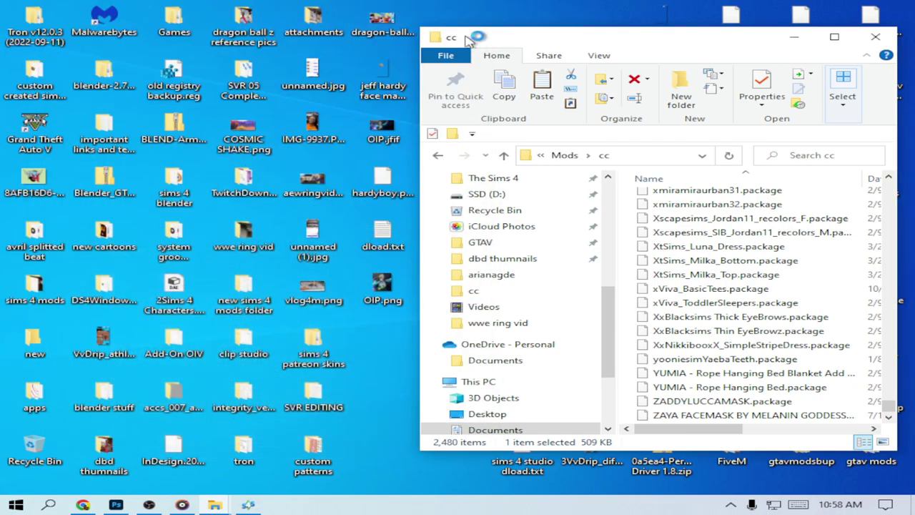
left_click(802, 35)
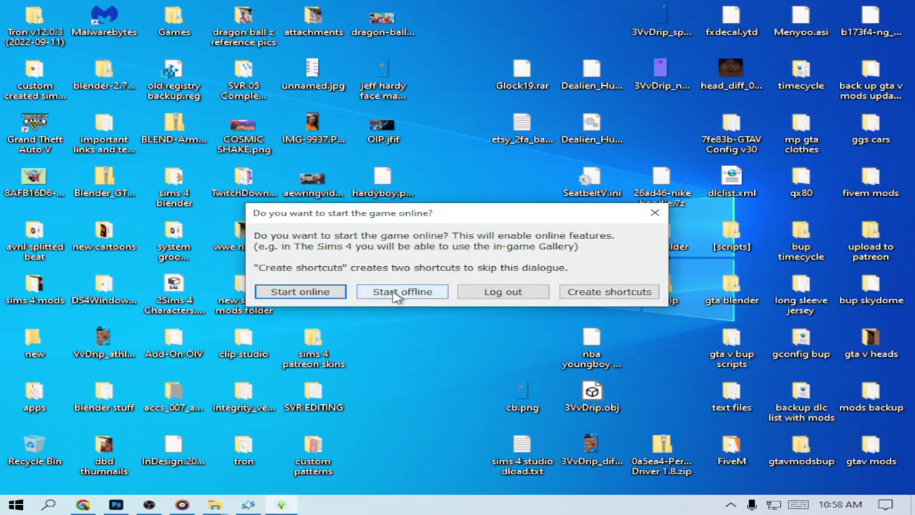
left_click(398, 294)
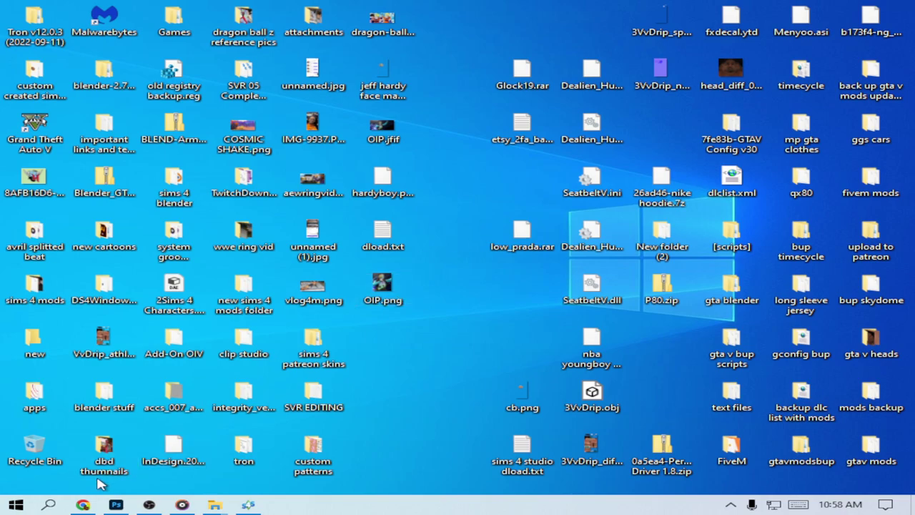
Quit Photoshop, then end the Adobe Photoshop 2022 process in Task Manager
left_click(120, 506)
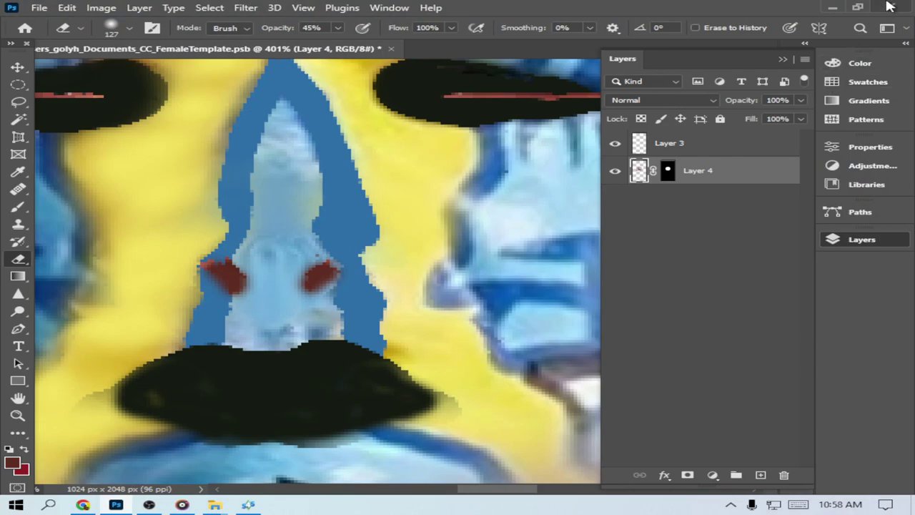
left_click(889, 7)
right_click(457, 507)
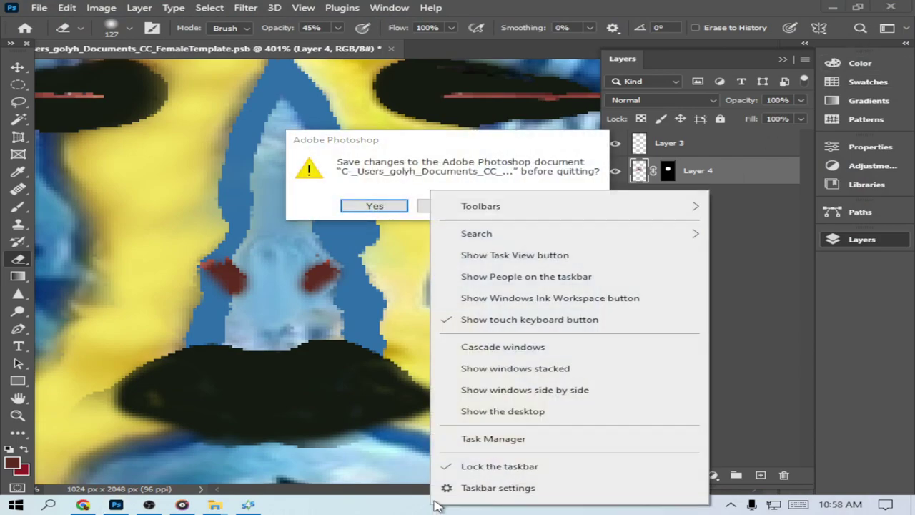
left_click(490, 445)
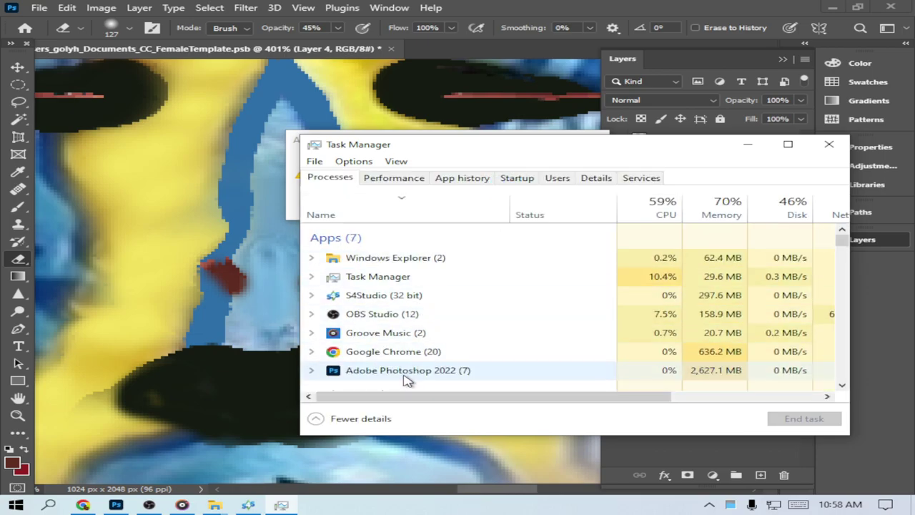
left_click(408, 376)
left_click(815, 417)
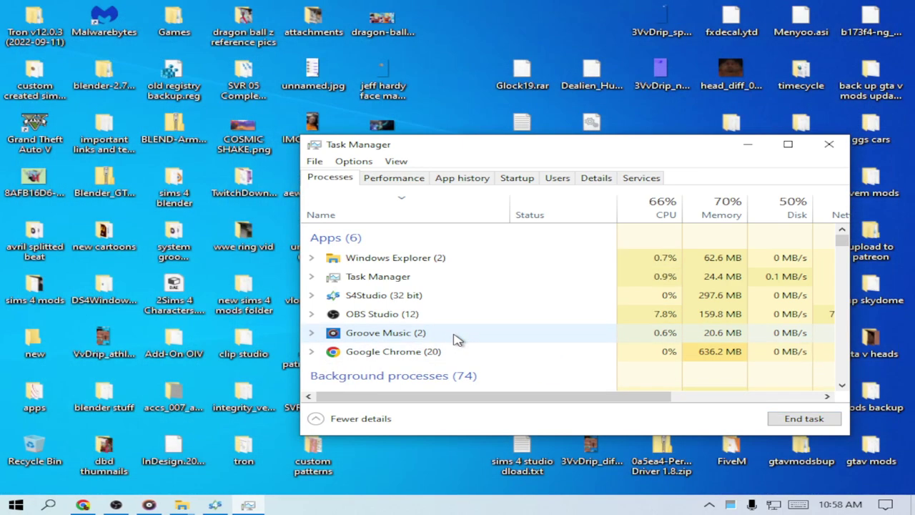
End the Groove Music and S4Studio (32 bit) processes
left_click(457, 339)
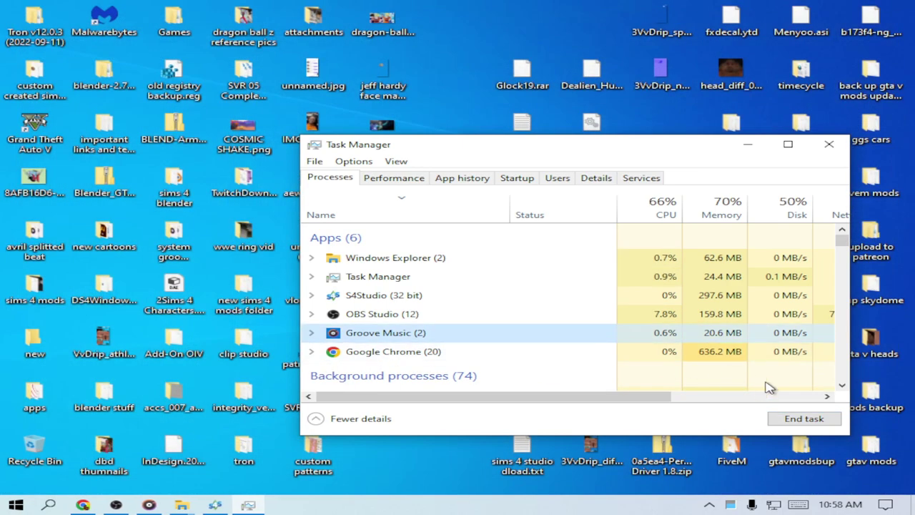
left_click(786, 418)
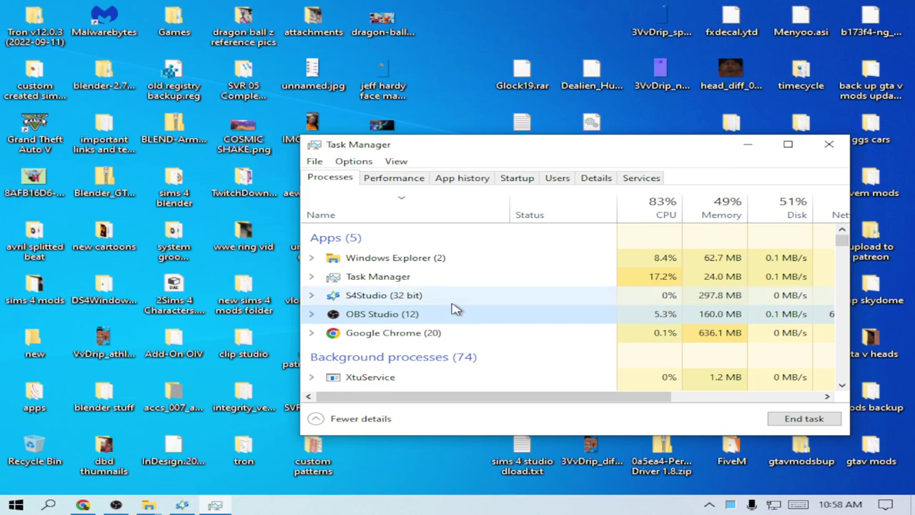
left_click(503, 304)
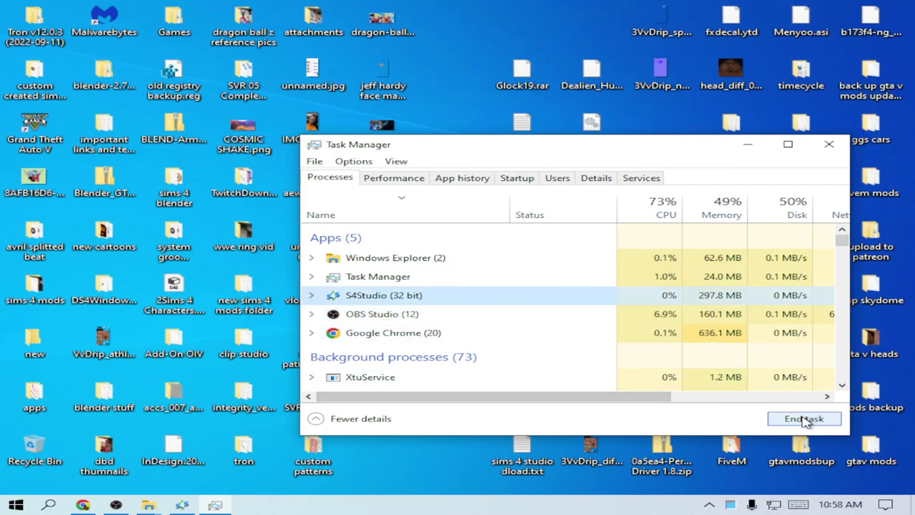
left_click(804, 418)
left_click(501, 313)
scroll(501, 313, "down", 3)
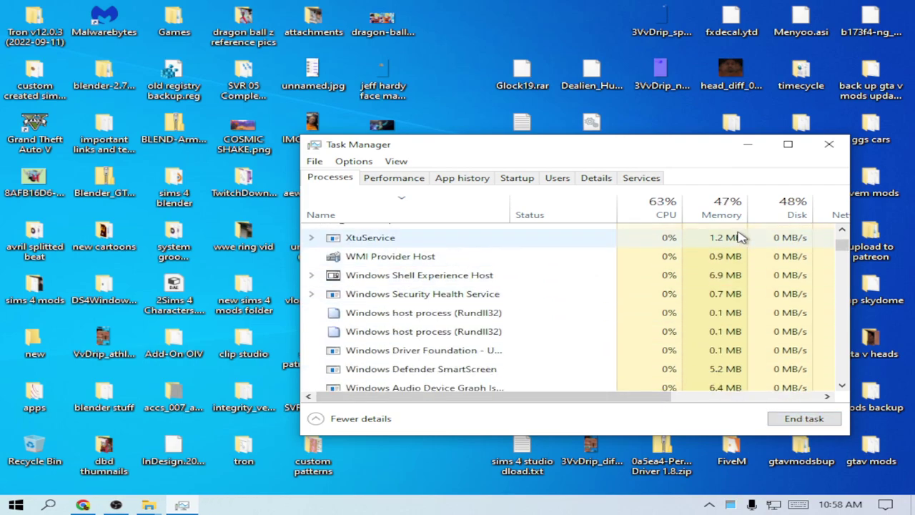
scroll(843, 259, "down", 2)
mouse_move(844, 258)
left_mouse_down()
mouse_move(827, 303)
mouse_move(837, 306)
mouse_move(759, 316)
left_mouse_up()
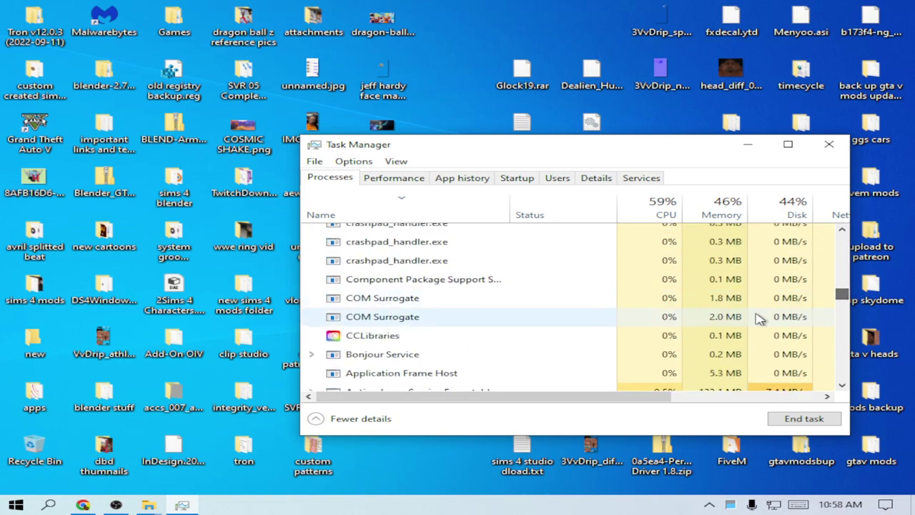
End the CCLibraries and Adobe IPC Broker processes, then minimize Task Manager
left_click(453, 339)
scroll(461, 336, "down", 1)
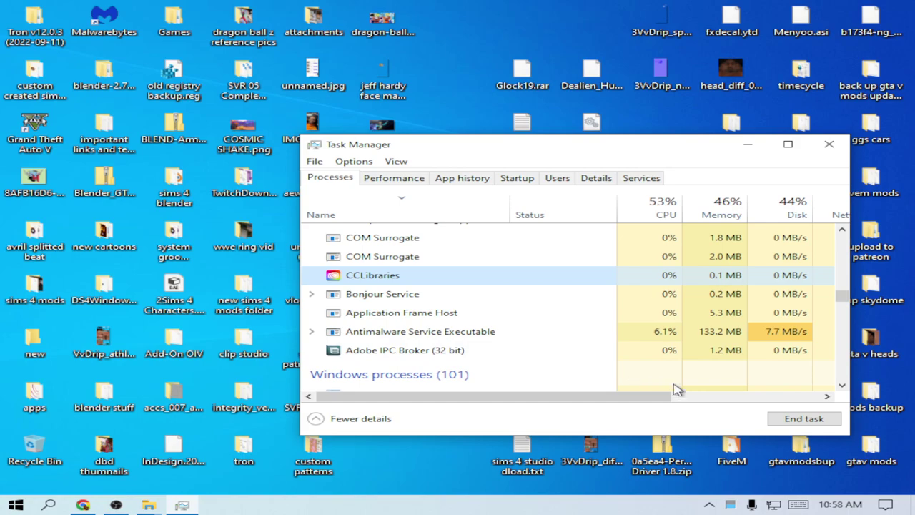
left_click(786, 422)
left_click(543, 312)
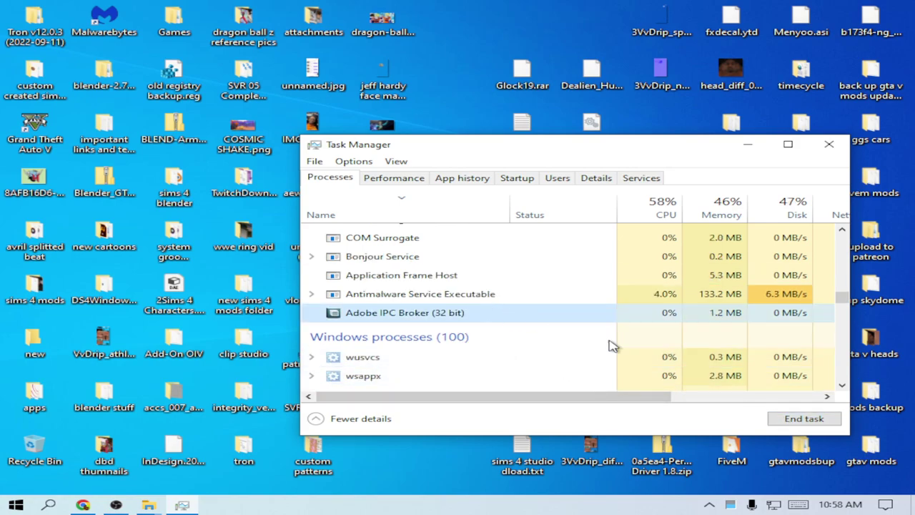
left_click(815, 421)
left_click_drag(842, 299, 839, 236)
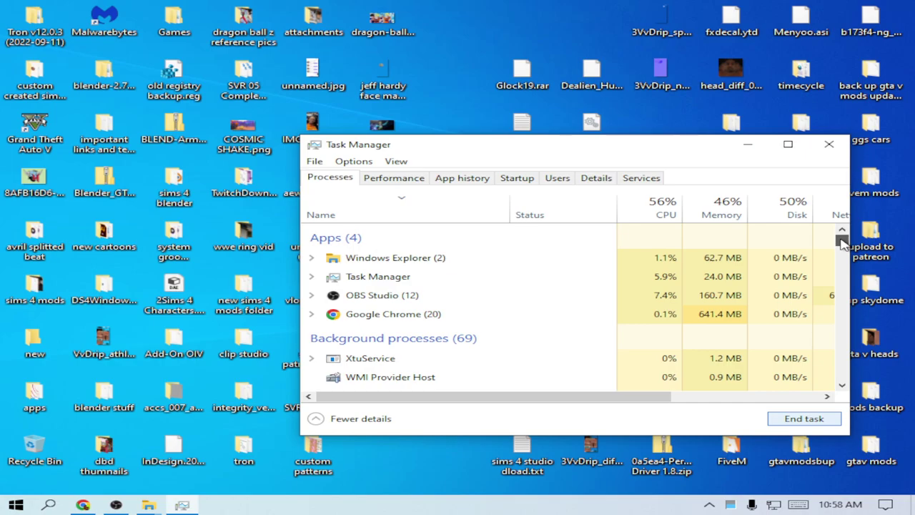
left_click(747, 144)
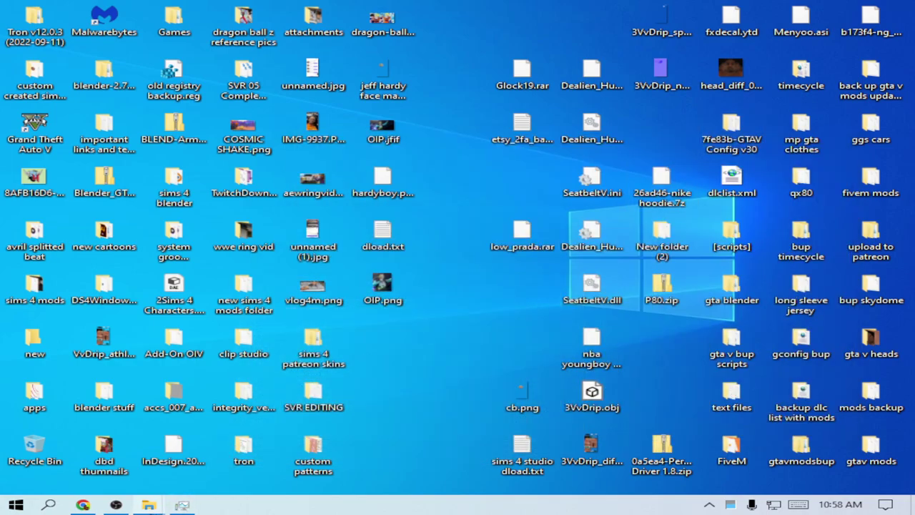
Bring OBS Studio back to the front from the taskbar
left_click(117, 505)
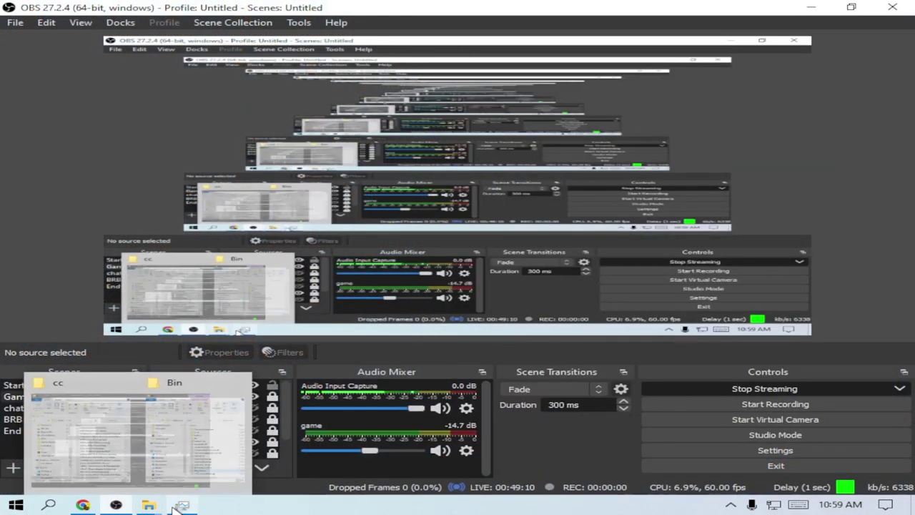
Check The Sims 4 process in Task Manager, then switch to Chrome's image results
left_click(182, 504)
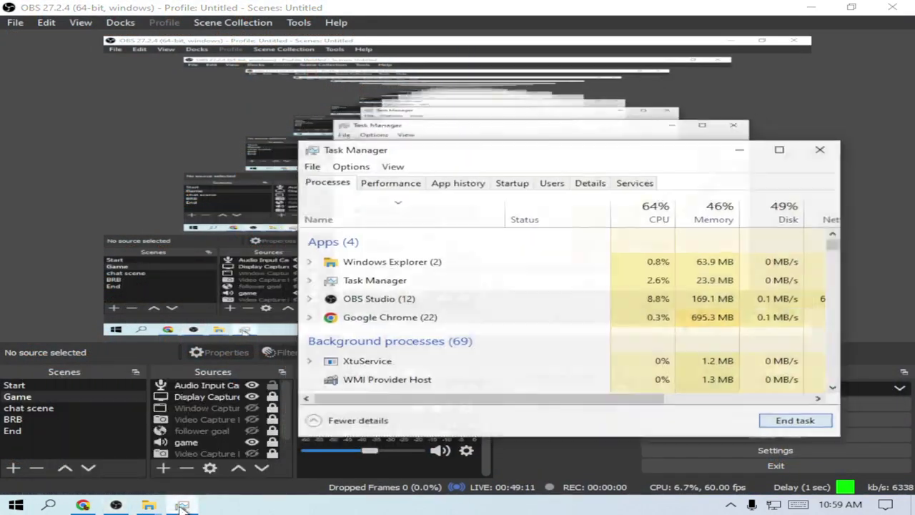
scroll(433, 289, "down", 2)
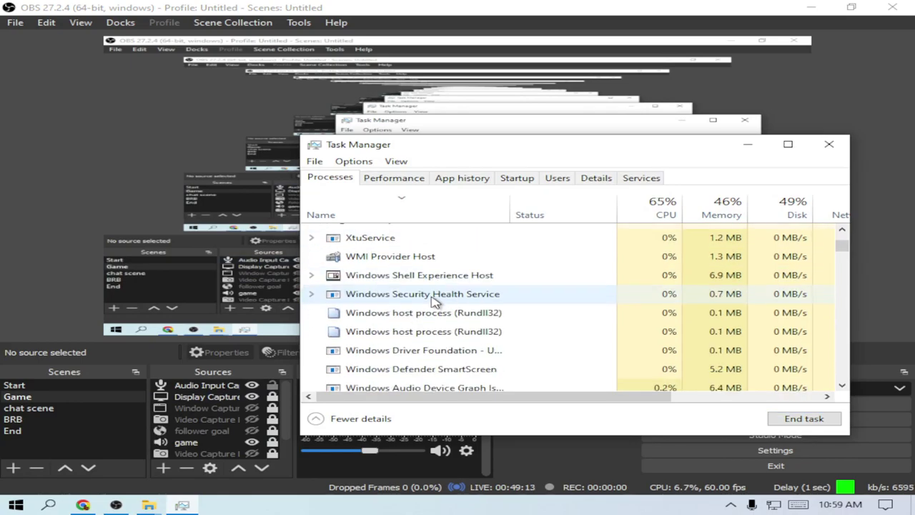
scroll(433, 284, "down", 3)
scroll(433, 284, "down", 3)
scroll(431, 282, "up", 2)
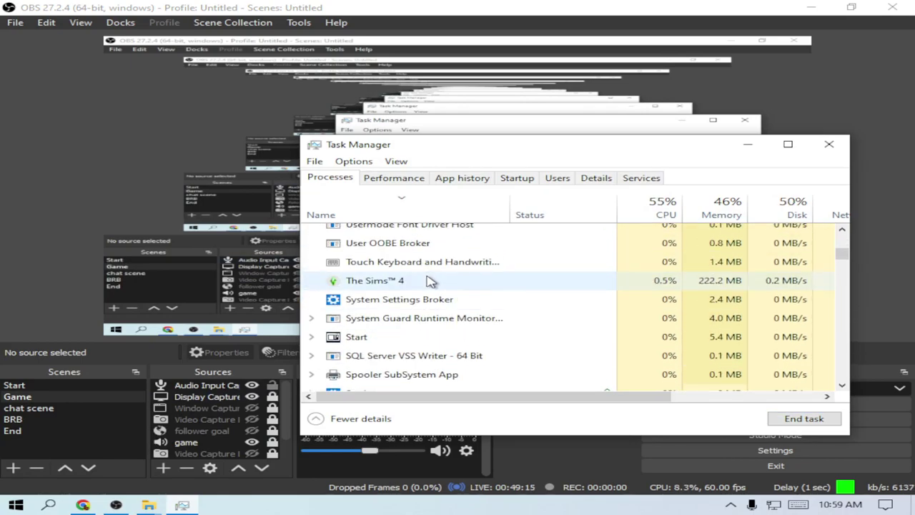
left_click(431, 281)
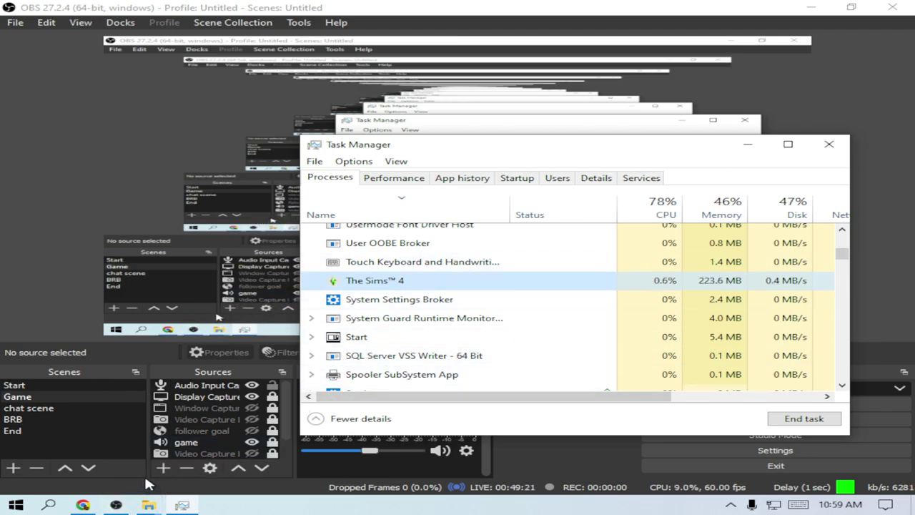
left_click(94, 504)
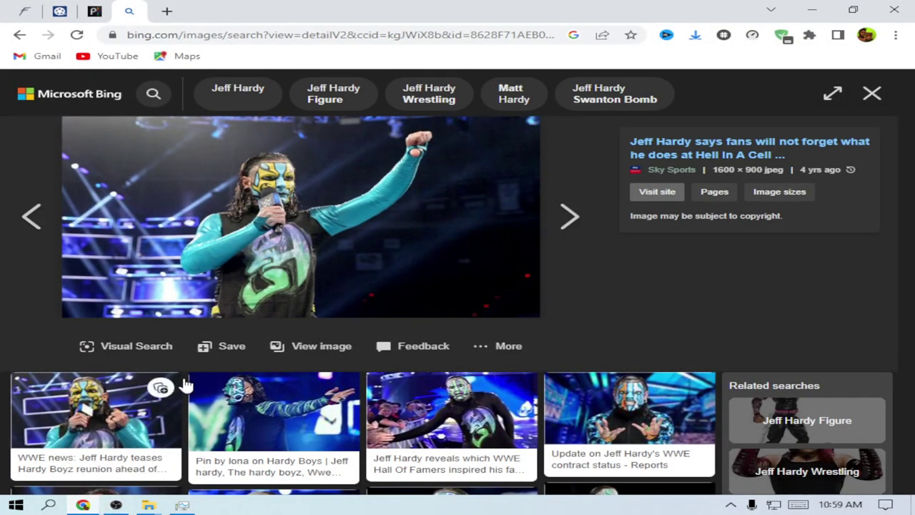
Close the image viewer and search Bing Images for 'liv morg'
left_click(872, 103)
scroll(243, 200, "up", 2)
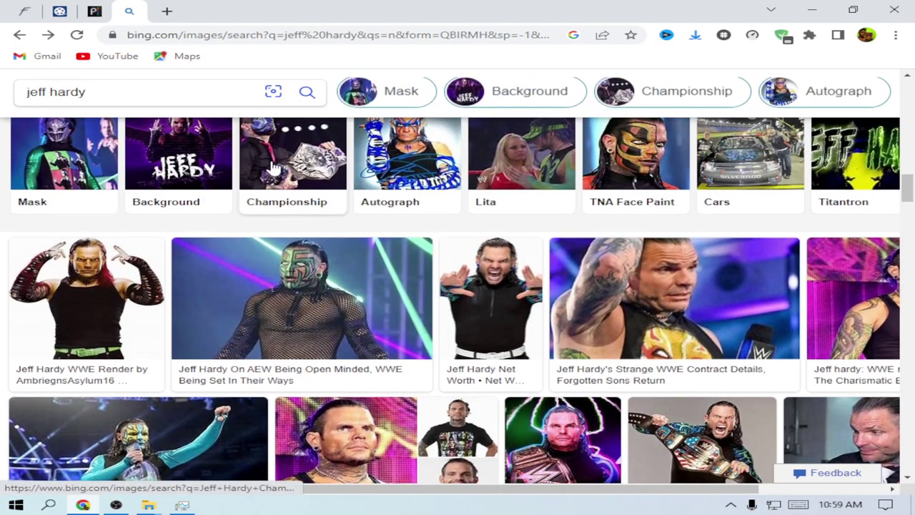
scroll(300, 166, "up", 3)
scroll(322, 164, "up", 2)
scroll(342, 164, "up", 3)
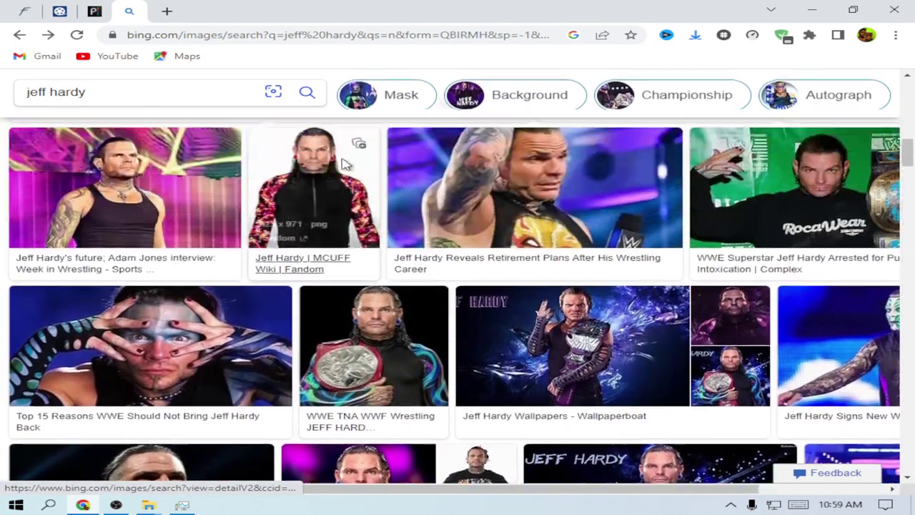
scroll(341, 164, "up", 2)
left_click(175, 88)
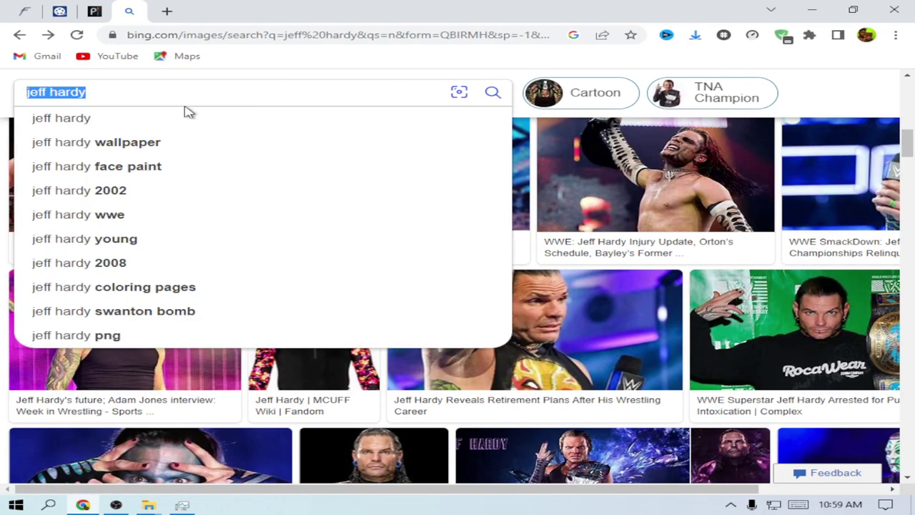
type("liv m")
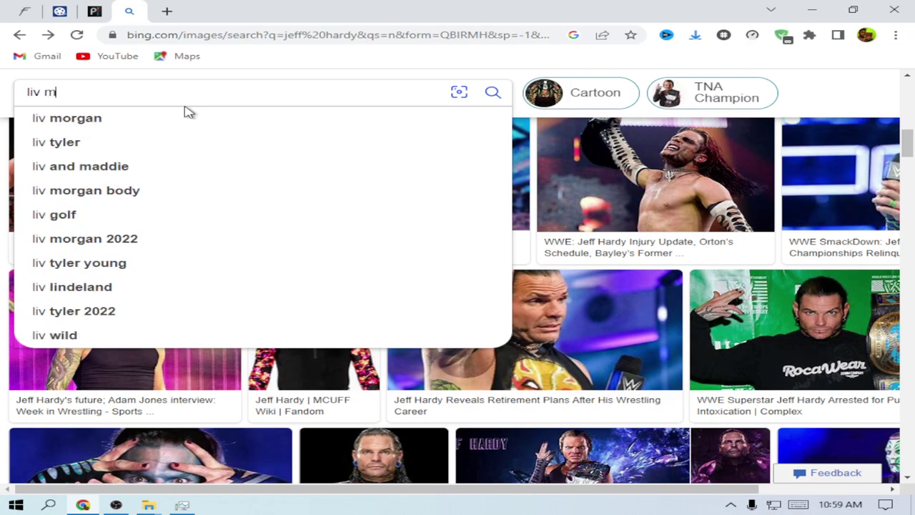
type("organ")
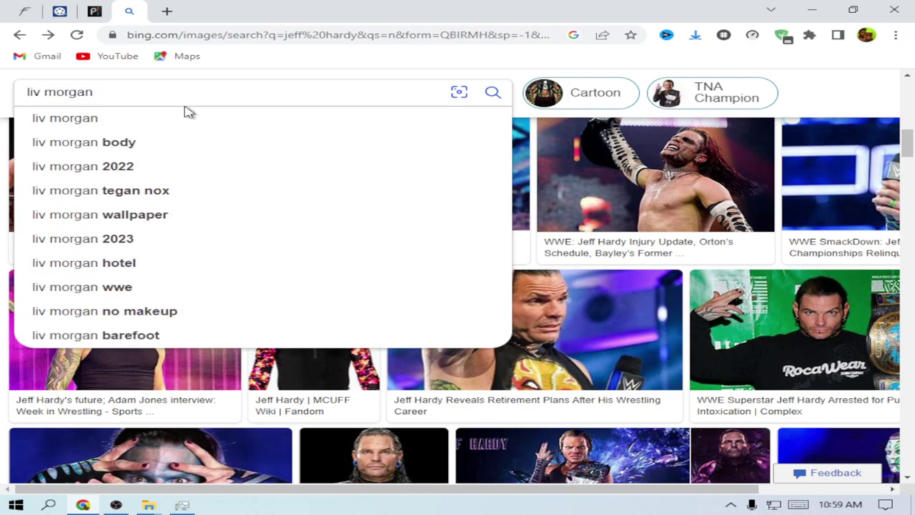
key("Return")
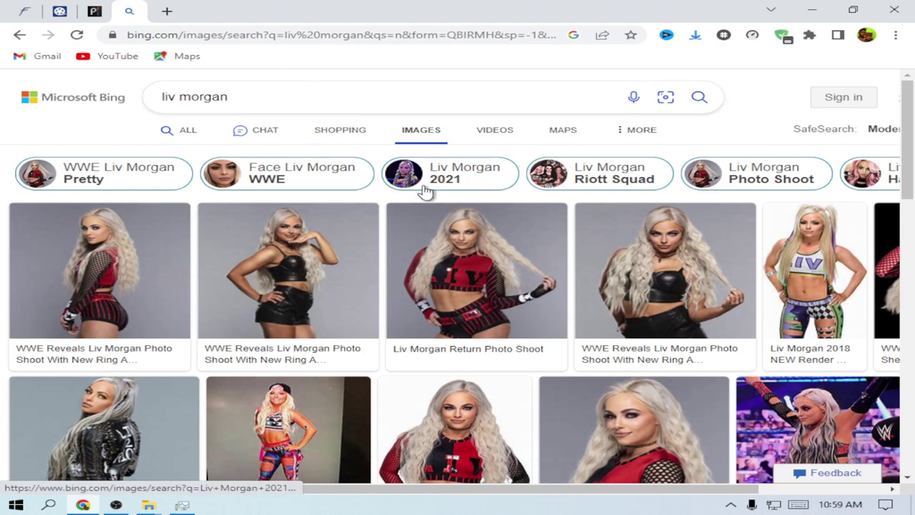
Open the close-up face photo from the Liv Morgan results at full size
scroll(394, 272, "down", 2)
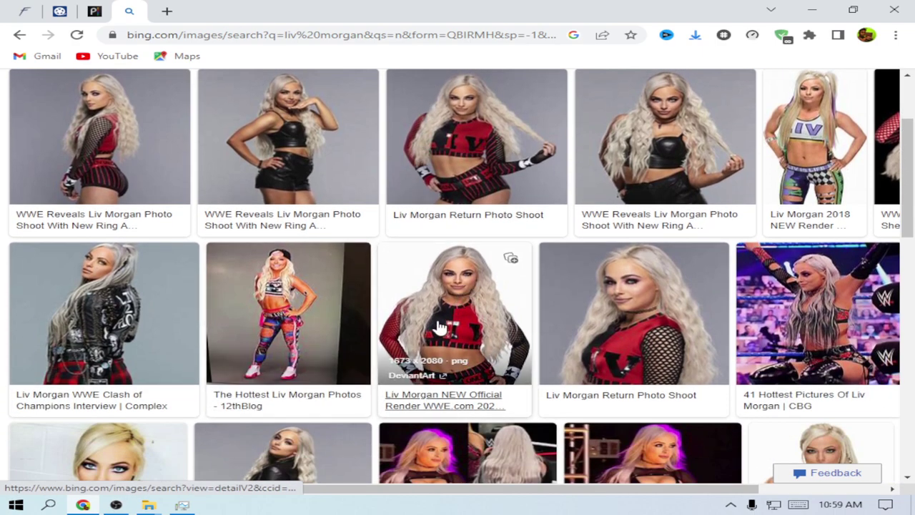
scroll(340, 287, "up", 2)
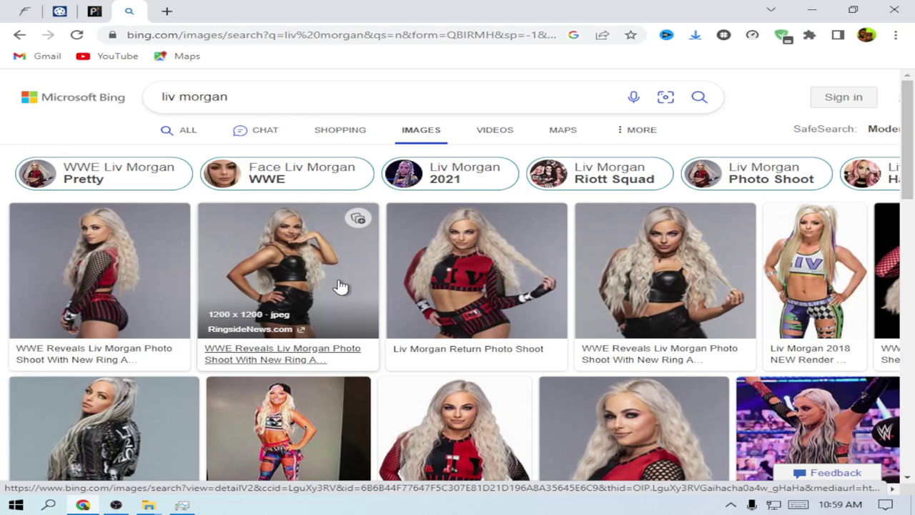
scroll(339, 287, "down", 4)
scroll(336, 288, "down", 4)
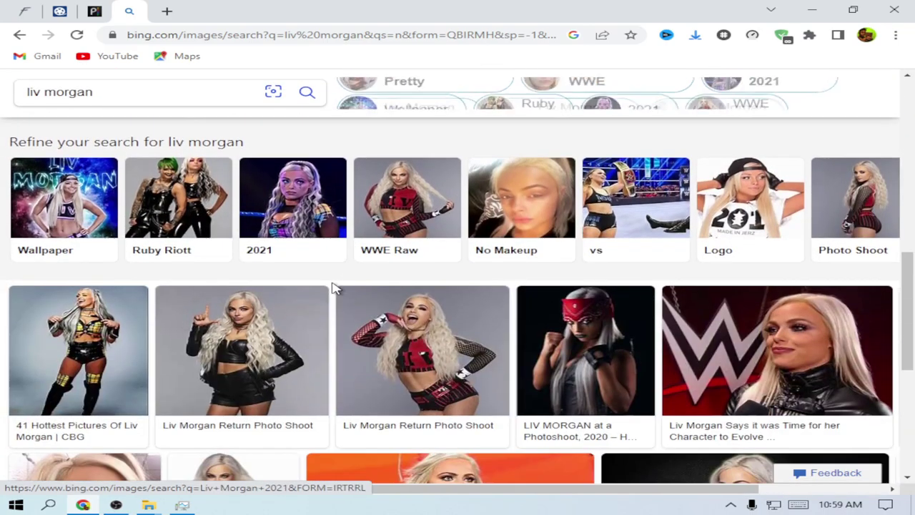
scroll(393, 259, "down", 2)
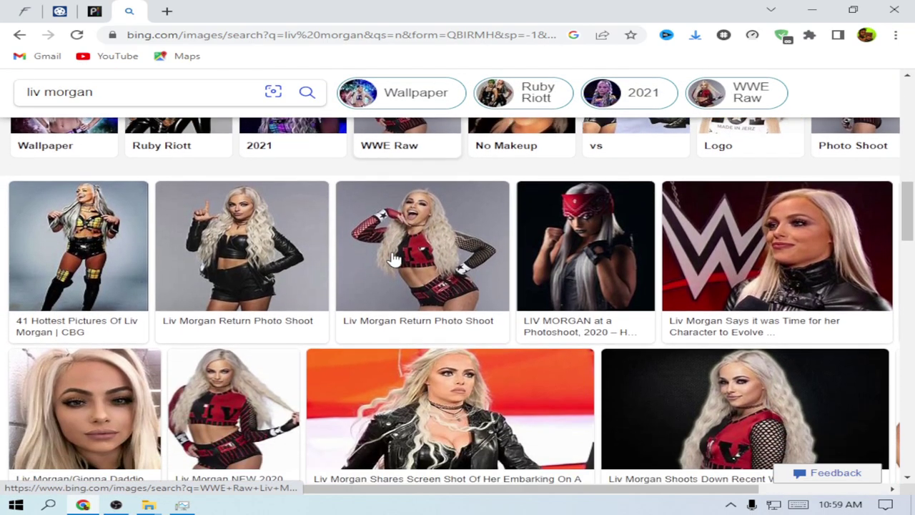
scroll(393, 260, "down", 1)
scroll(394, 260, "down", 2)
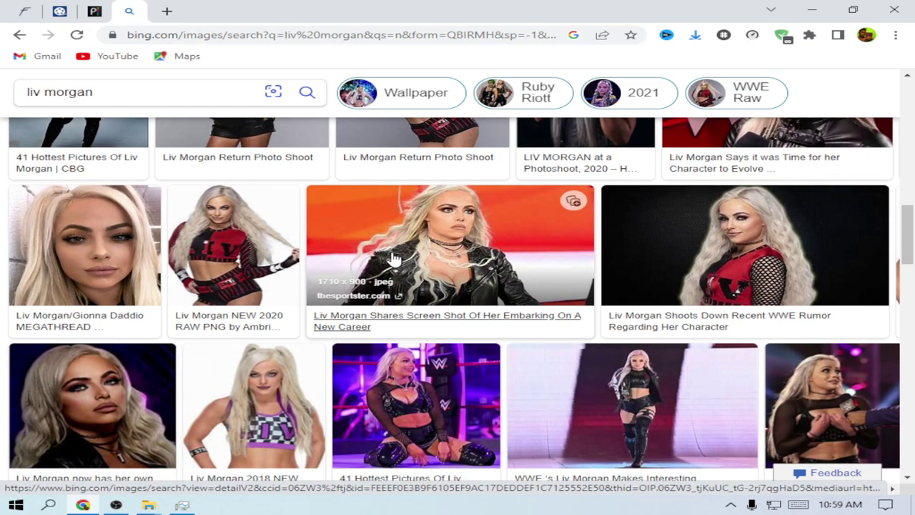
left_click(107, 258)
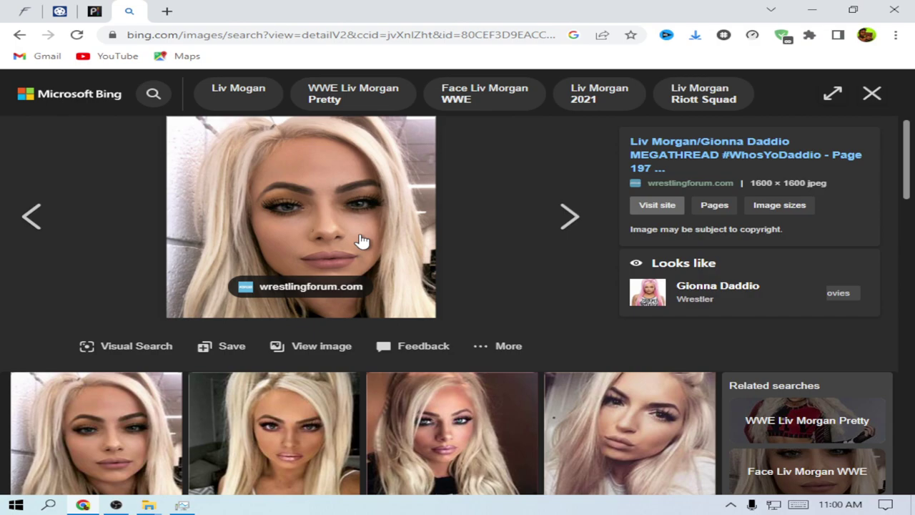
Save the close-up face photo as a JPEG on the Desktop
right_click(363, 241)
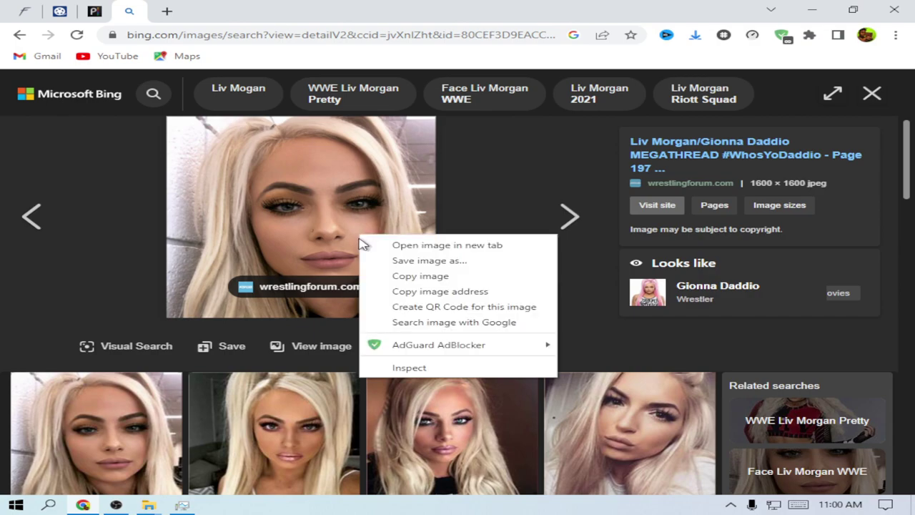
left_click(432, 269)
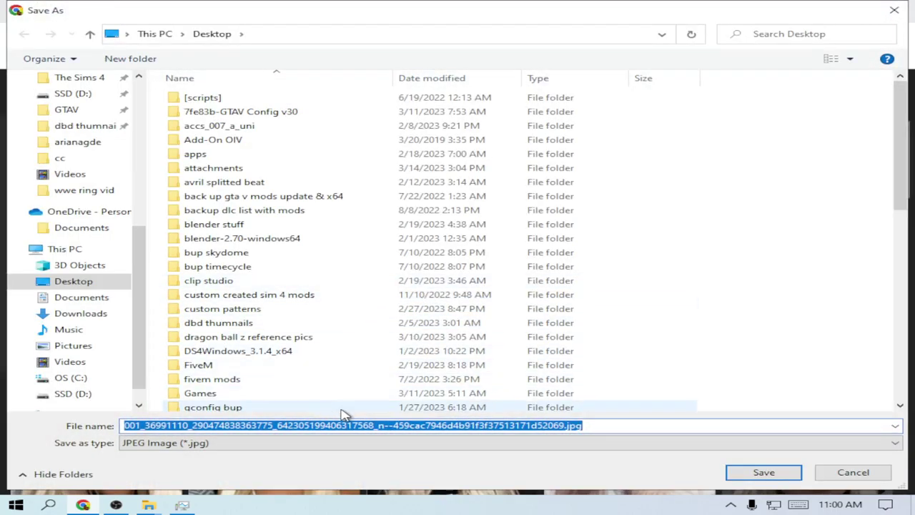
left_click(270, 440)
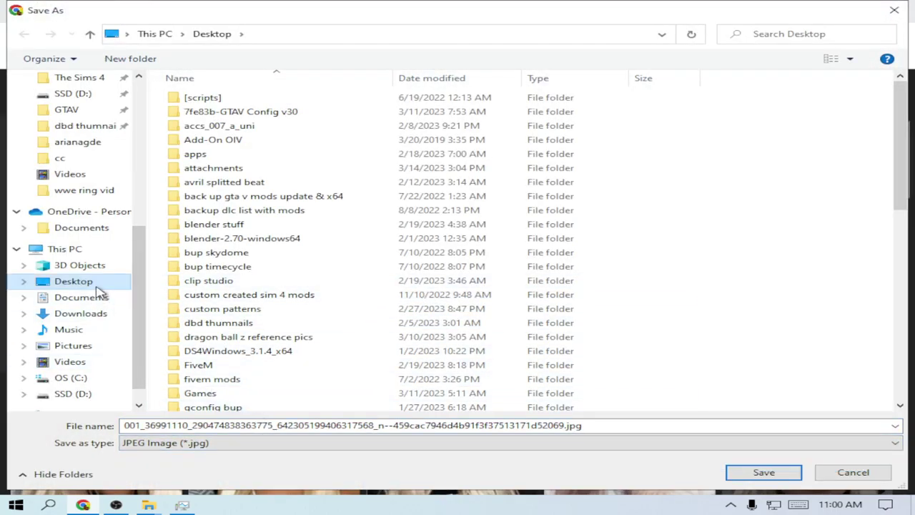
left_click(757, 473)
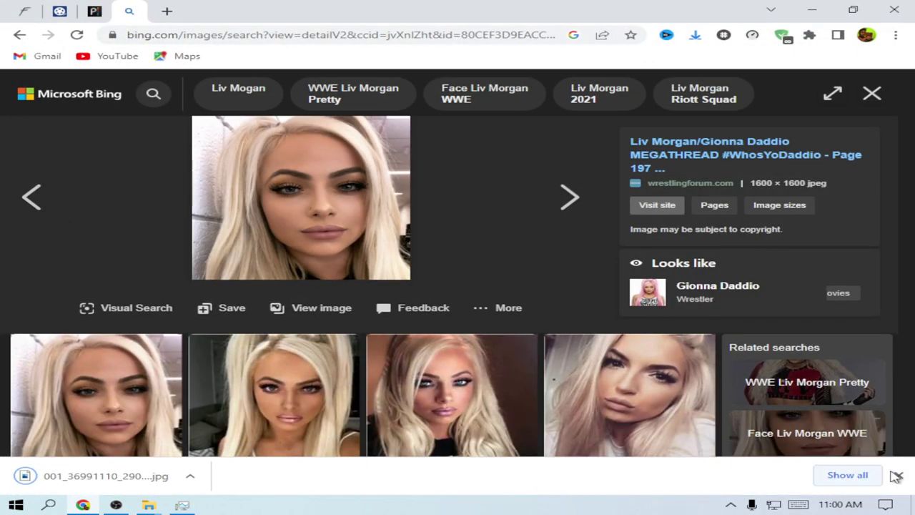
left_click(898, 474)
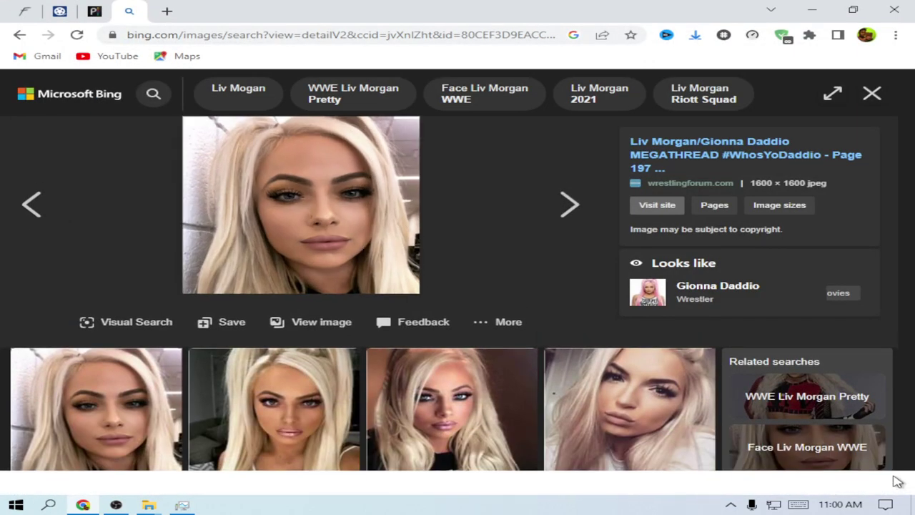
Scroll the Liv Morgan results and bring Task Manager back in front
scroll(576, 391, "down", 2)
scroll(576, 391, "down", 5)
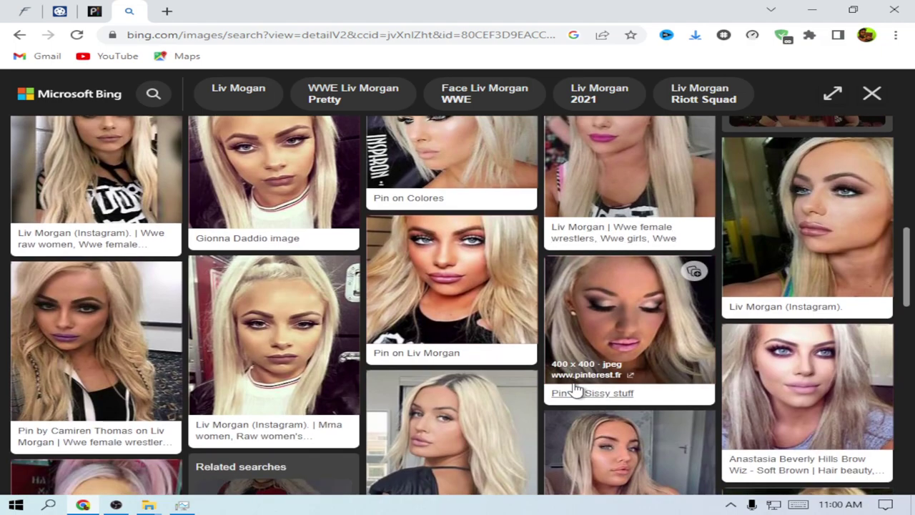
scroll(576, 391, "down", 2)
scroll(576, 389, "down", 1)
scroll(565, 390, "down", 1)
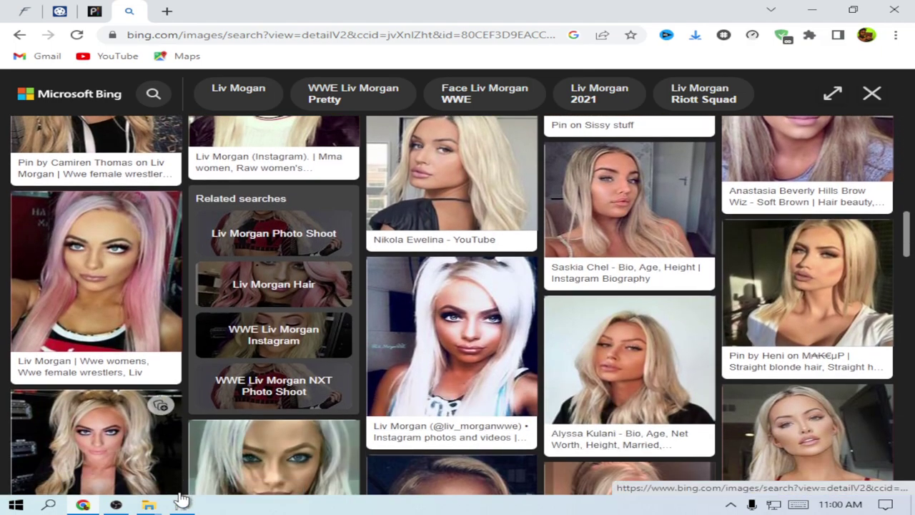
left_click(182, 500)
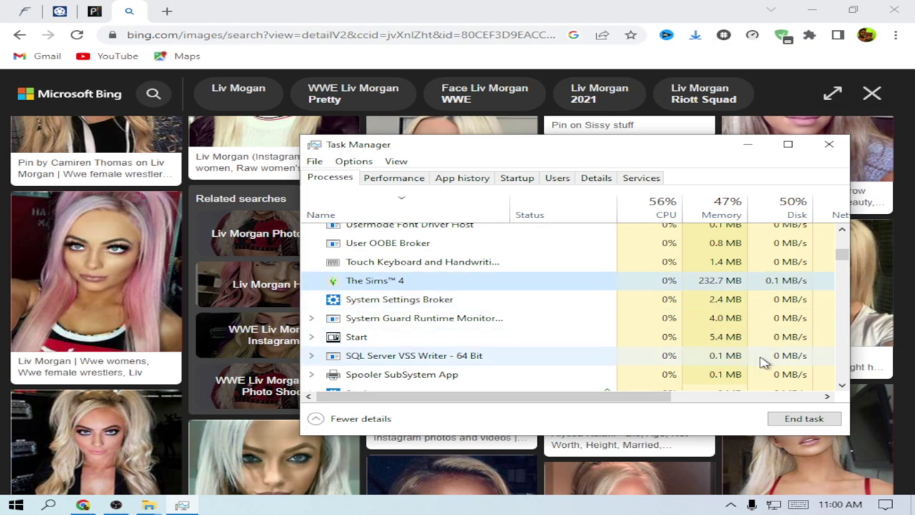
Run TS4_x64.exe from the Bin folder offline, then minimize that Explorer window
left_click(795, 418)
mouse_move(149, 505)
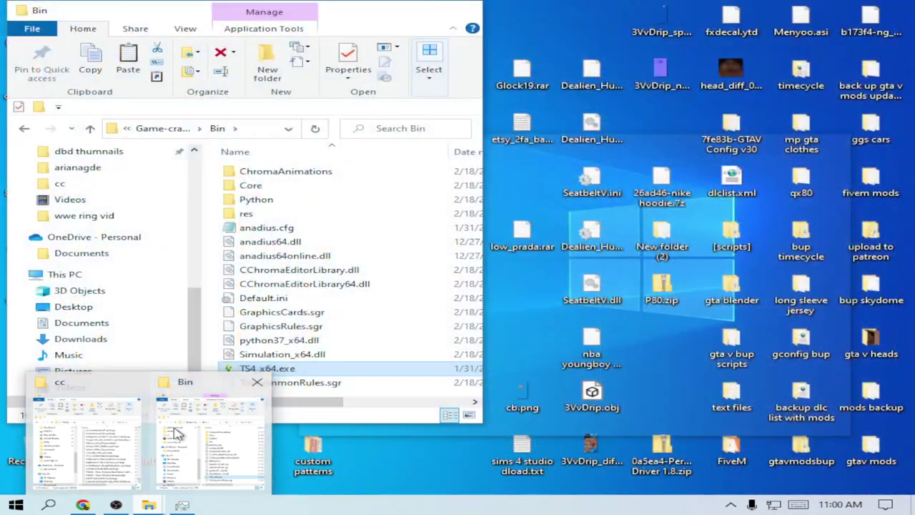
left_click(188, 437)
double_click(274, 369)
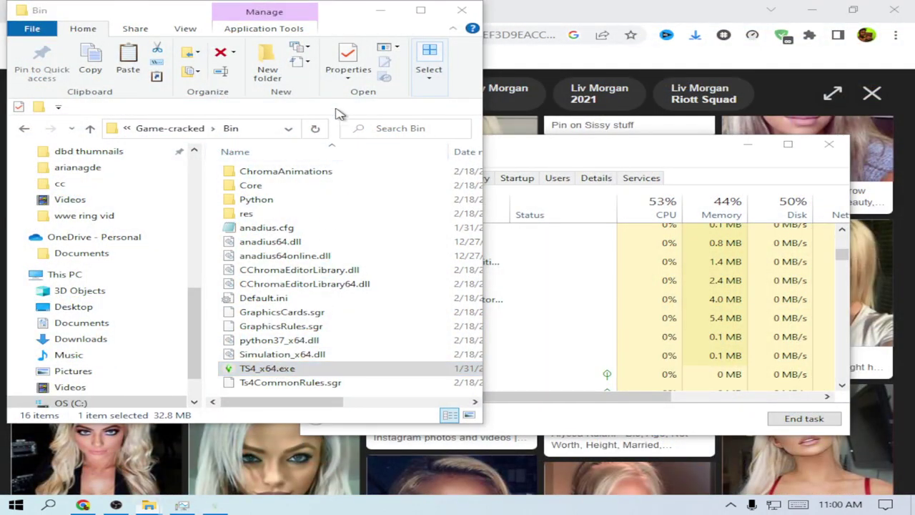
left_click(401, 291)
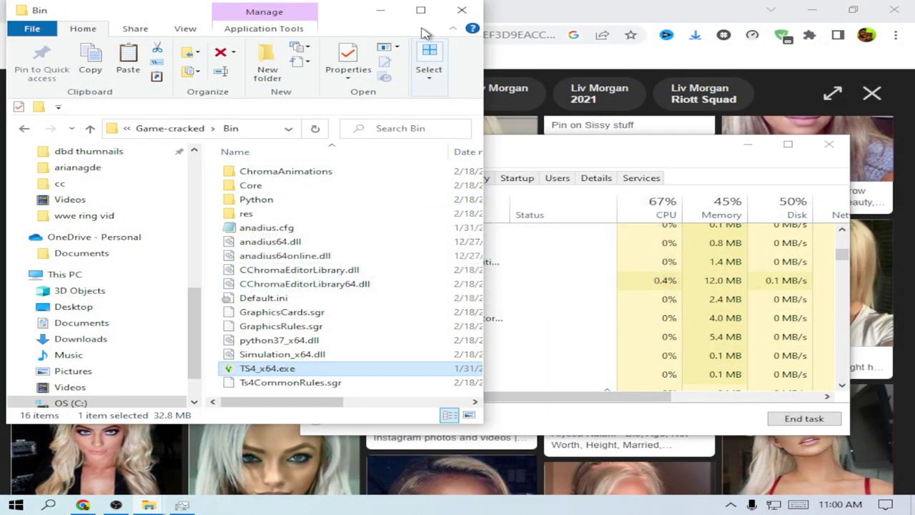
left_click(383, 12)
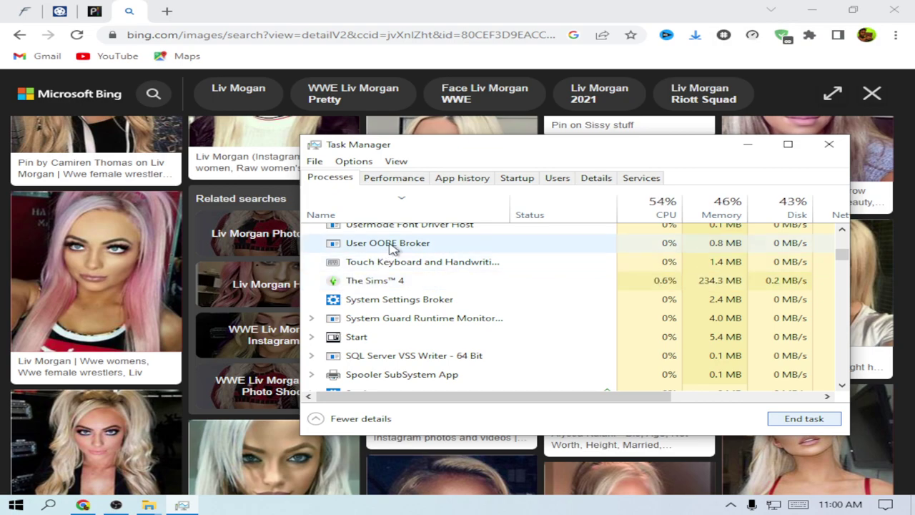
Expand and collapse the Google Chrome process group in Task Manager
scroll(463, 252, "up", 2)
scroll(467, 247, "up", 3)
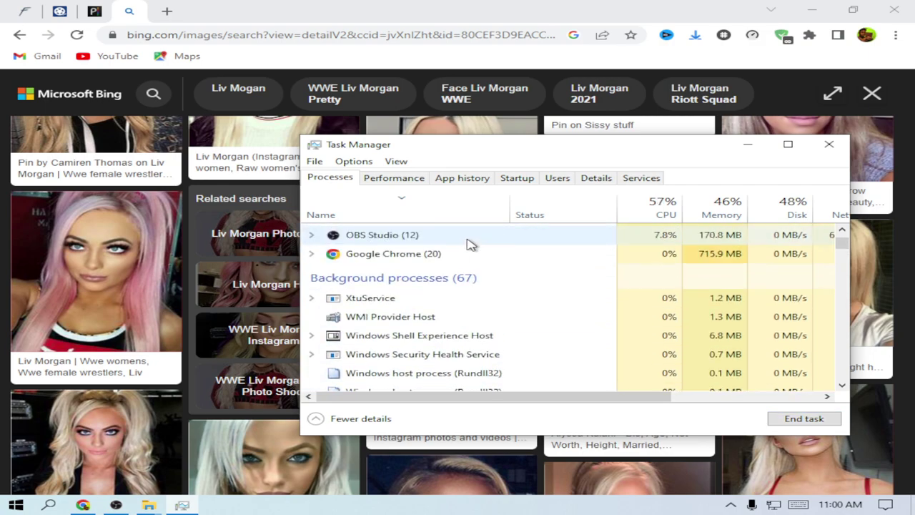
scroll(470, 243, "up", 2)
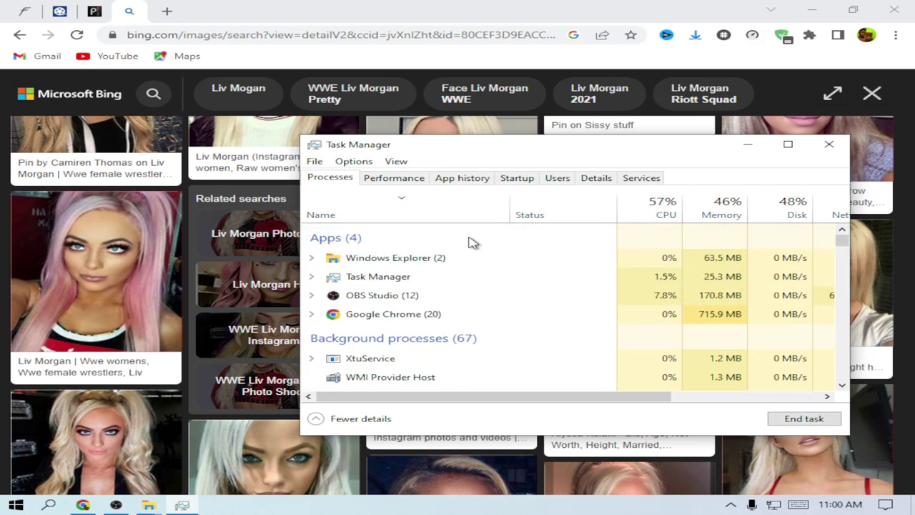
left_click(445, 280)
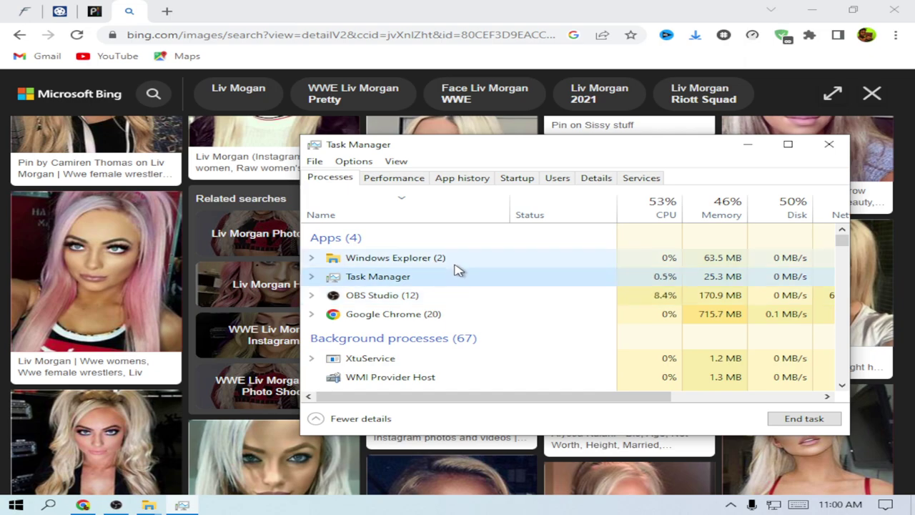
left_click(444, 314)
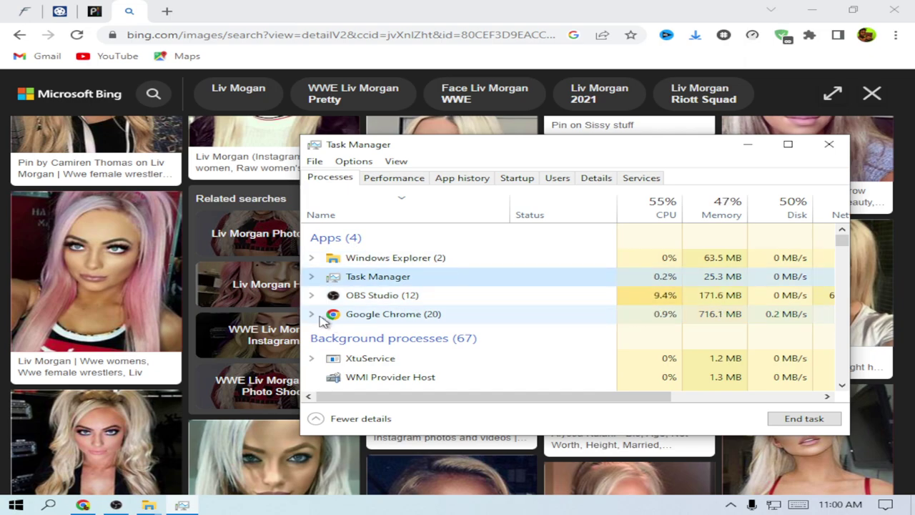
left_click(312, 315)
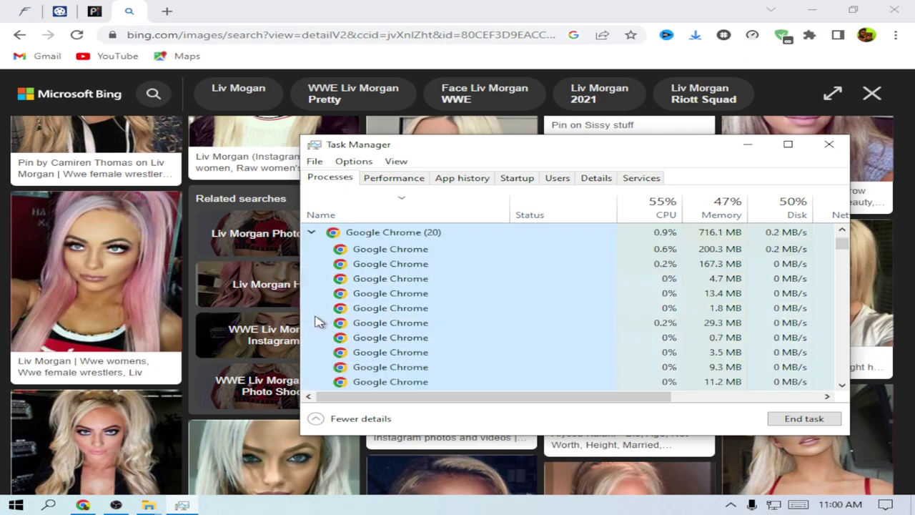
left_click(316, 235)
scroll(393, 258, "up", 2)
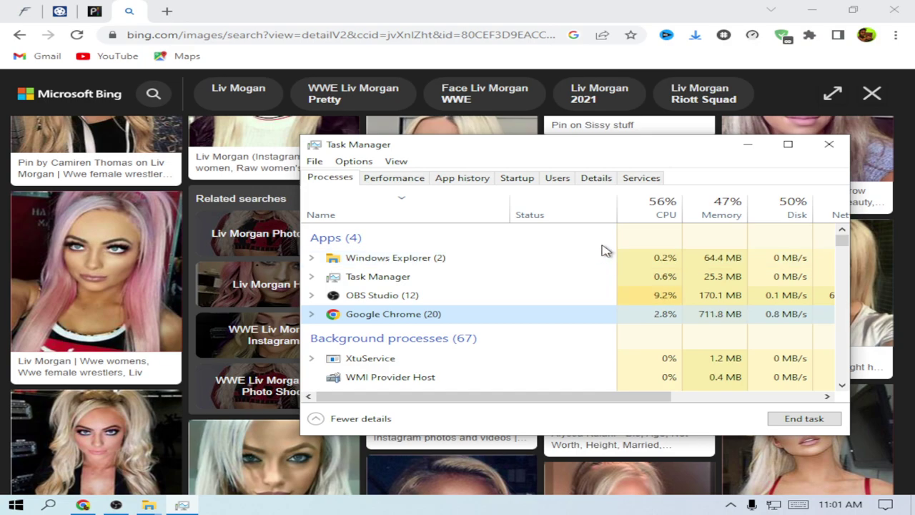
scroll(222, 429, "down", 2)
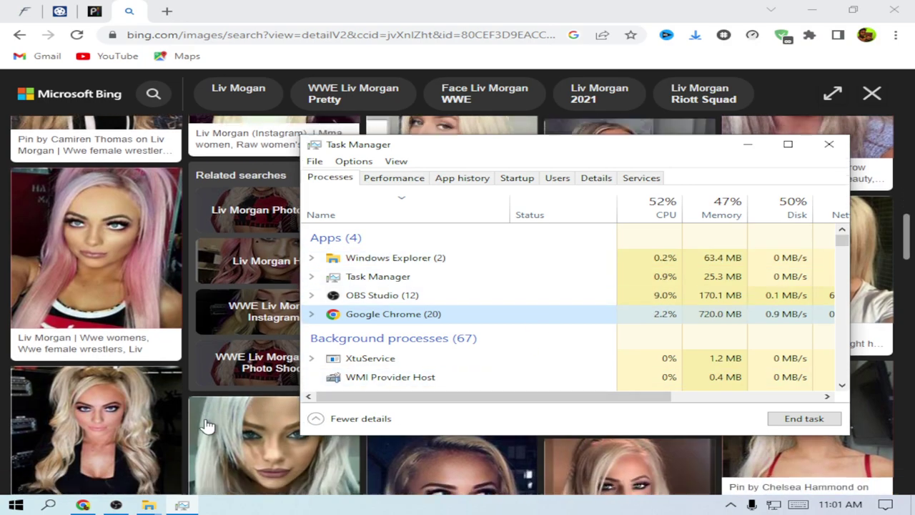
scroll(215, 427, "down", 2)
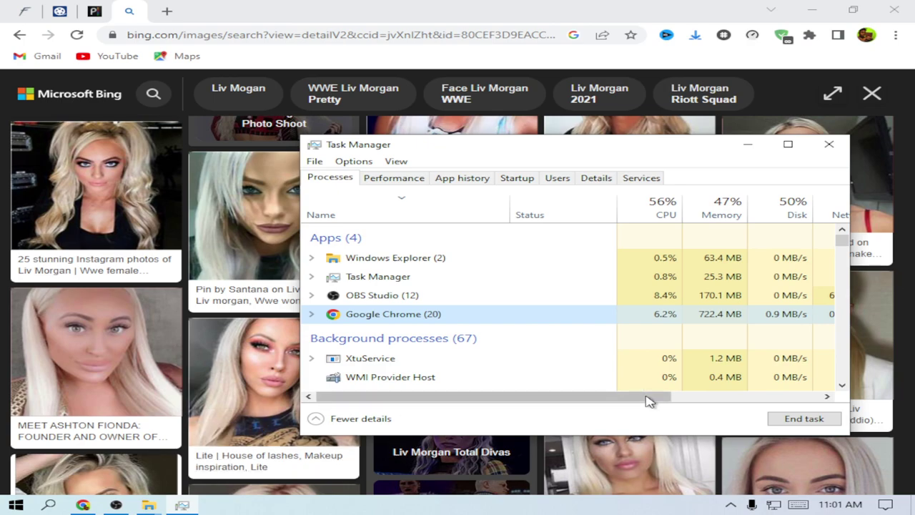
End The Sims 4 process in Task Manager
left_click(730, 504)
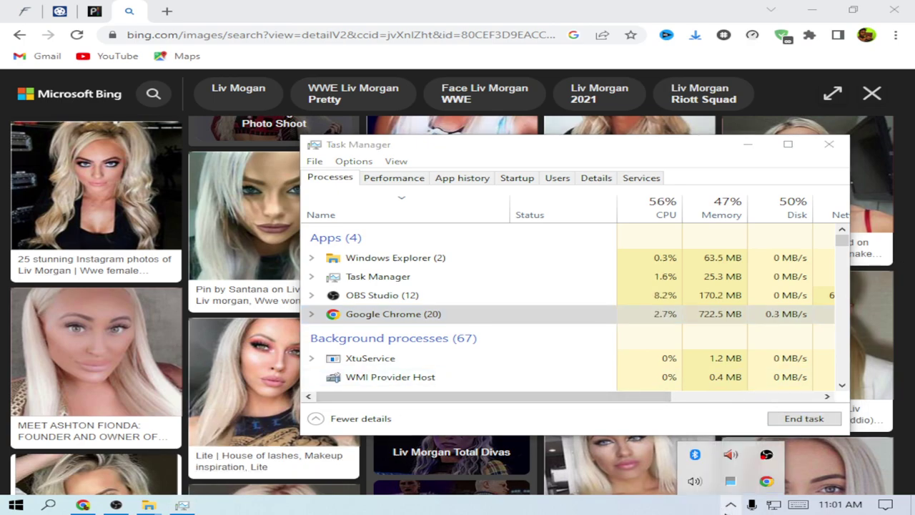
left_click(730, 505)
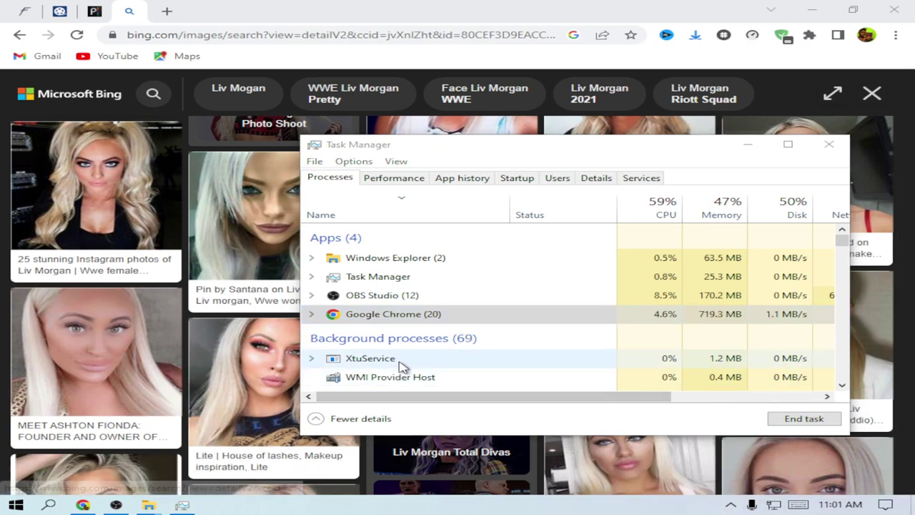
scroll(402, 354, "down", 2)
scroll(403, 338, "down", 2)
scroll(402, 338, "down", 2)
scroll(402, 338, "down", 1)
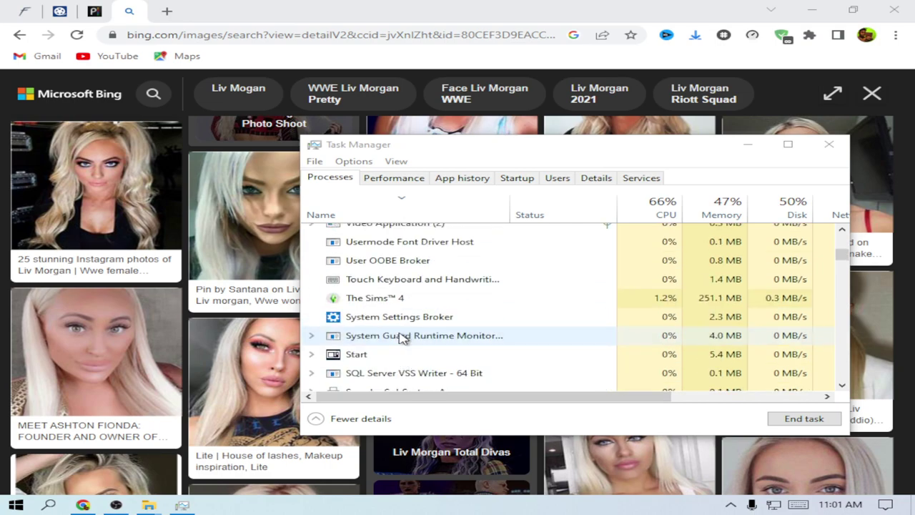
left_click(399, 319)
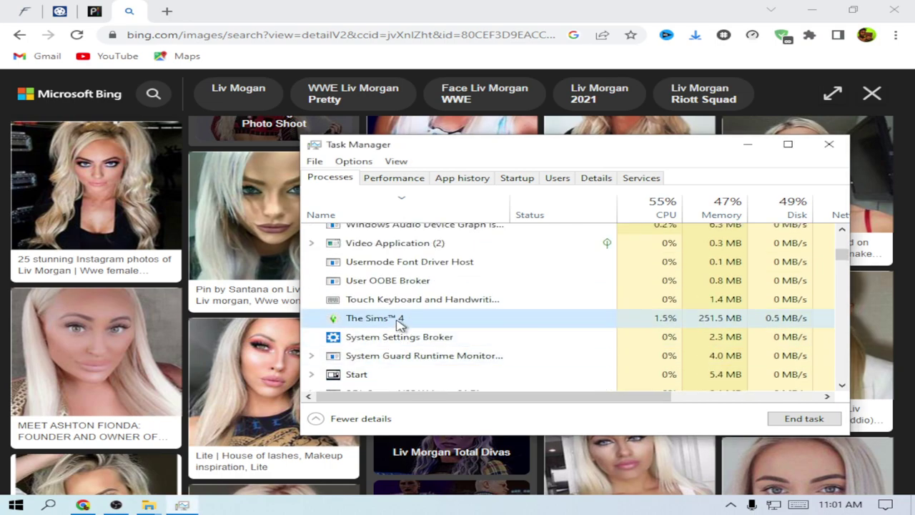
left_click(780, 423)
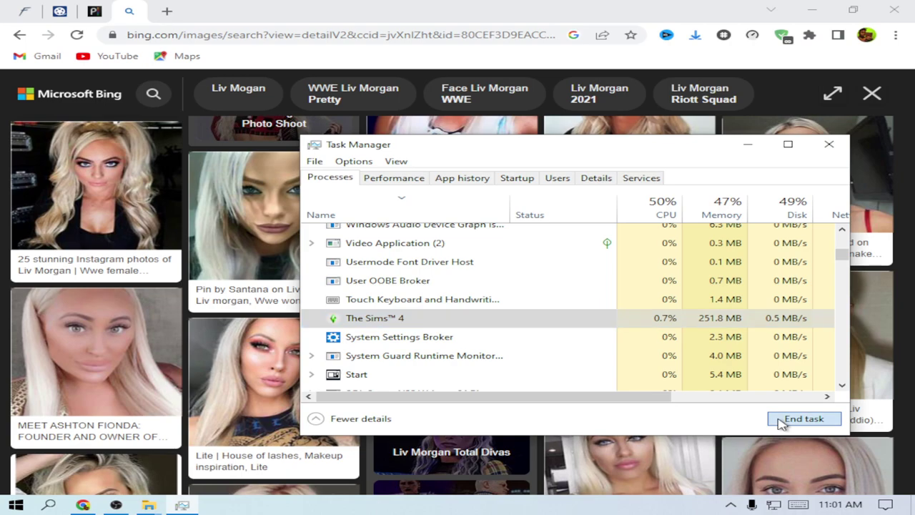
Launch Steam from Windows search and minimize Task Manager
left_click(48, 504)
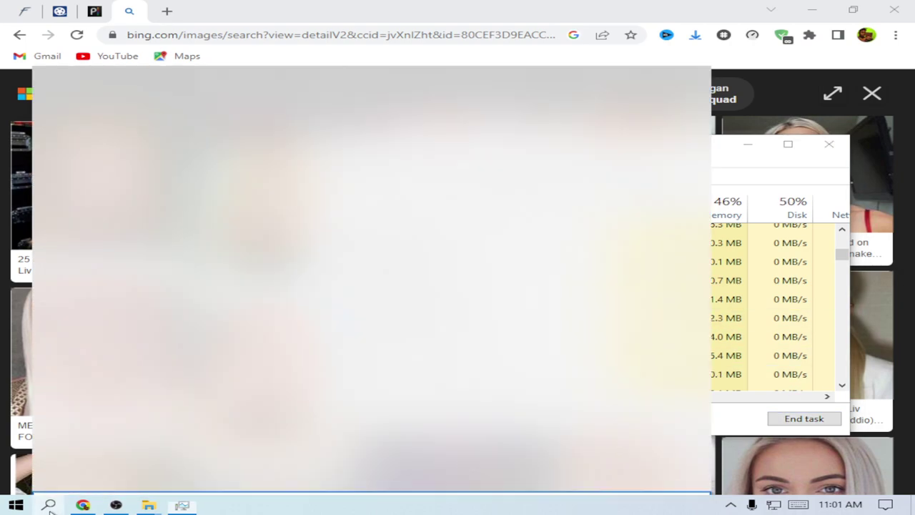
left_click(174, 210)
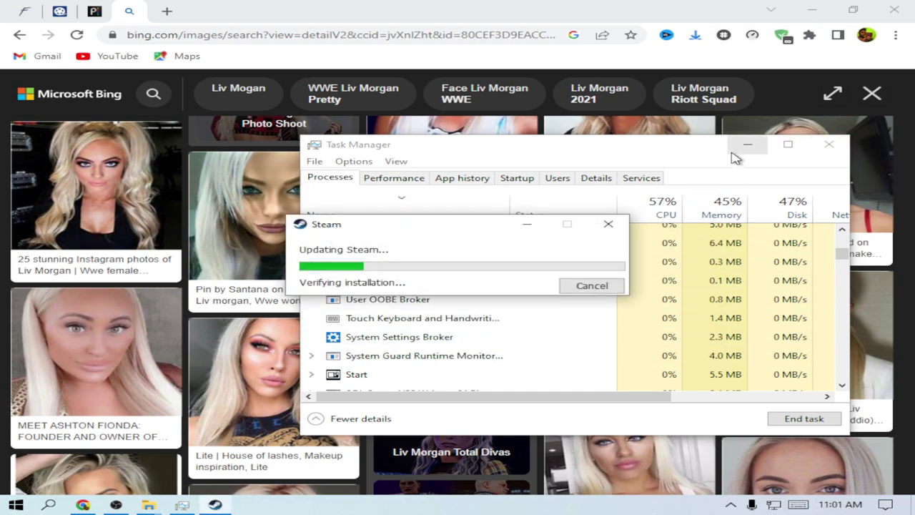
left_click(746, 146)
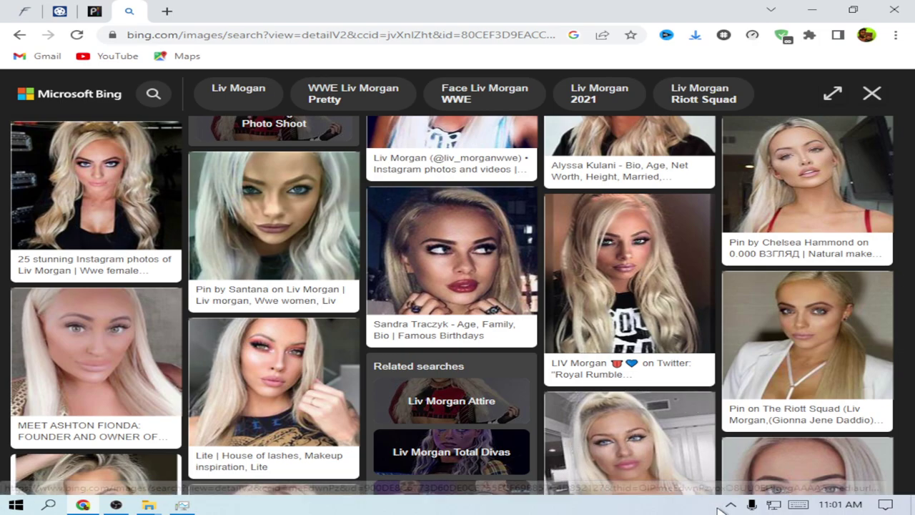
Close the enlarged liv morgan picture and scroll through the Bing image results
scroll(661, 383, "down", 4)
scroll(656, 382, "down", 4)
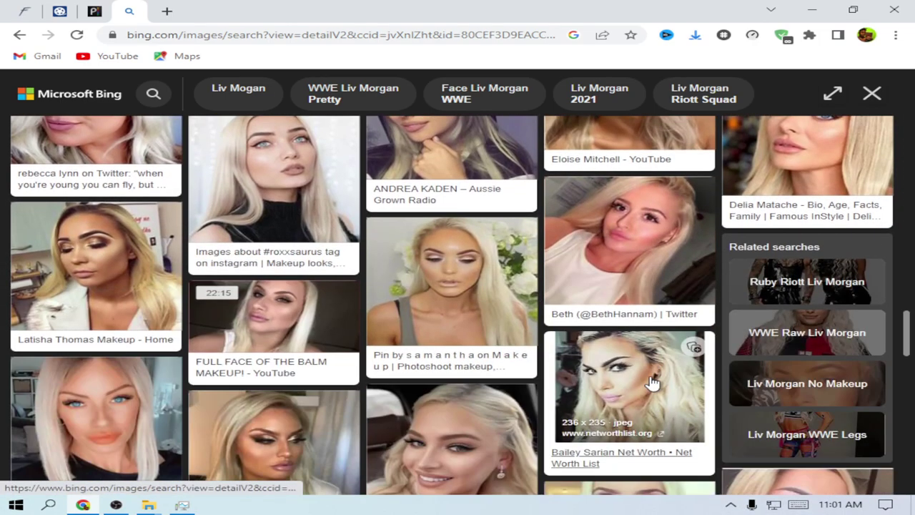
scroll(656, 382, "down", 4)
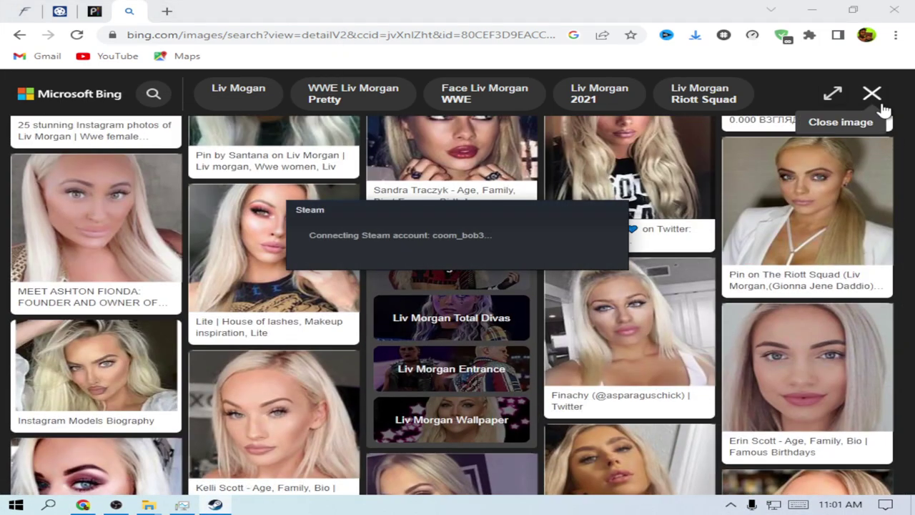
left_click(873, 95)
scroll(689, 296, "down", 3)
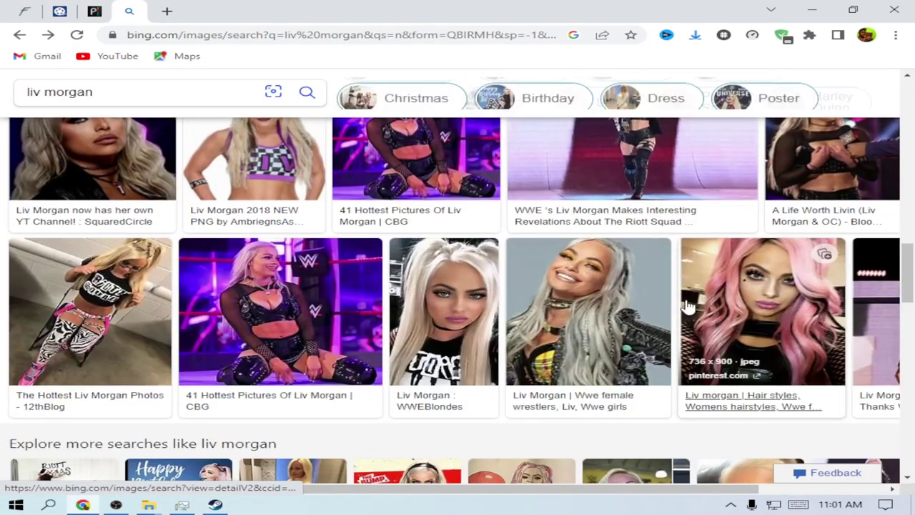
scroll(688, 305, "down", 4)
scroll(689, 306, "down", 2)
scroll(689, 306, "down", 4)
scroll(689, 306, "down", 4)
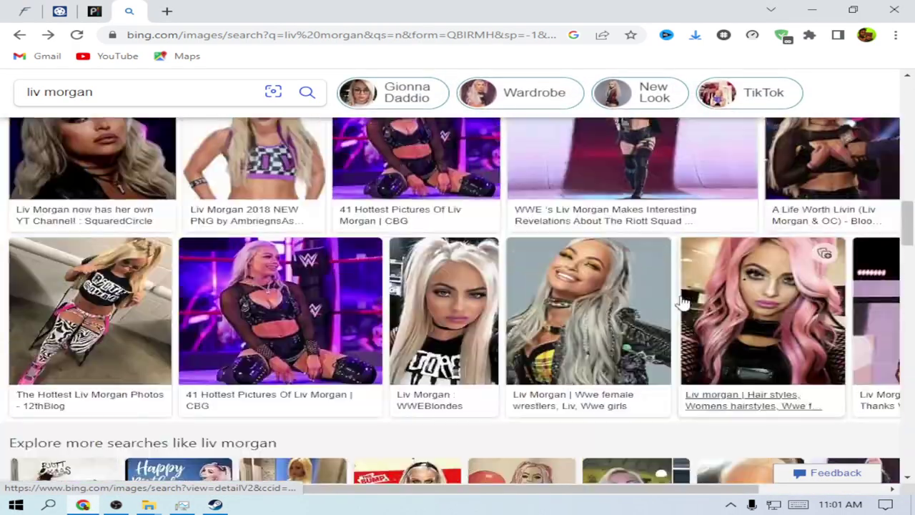
scroll(620, 274, "down", 4)
scroll(621, 274, "up", 15)
scroll(117, 137, "up", 2)
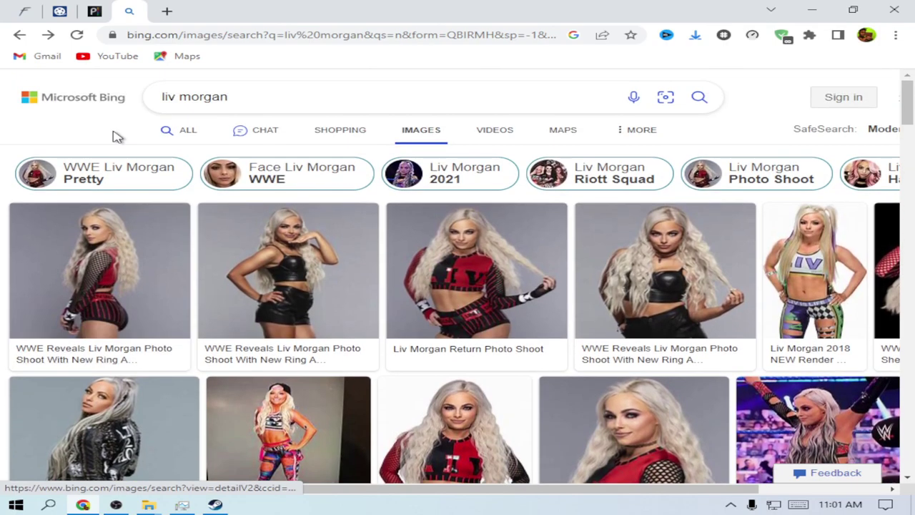
Replace the search with 'plies' and scroll through the new image results
left_click(279, 95)
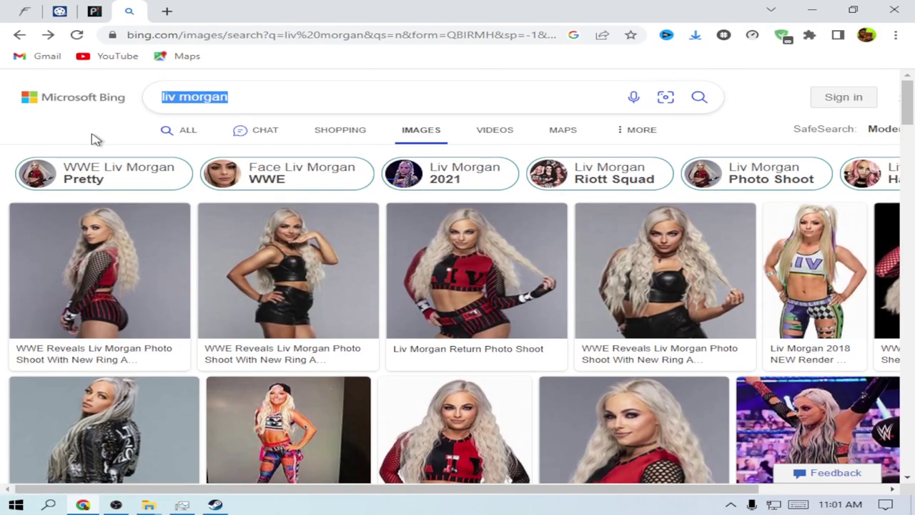
type("plies")
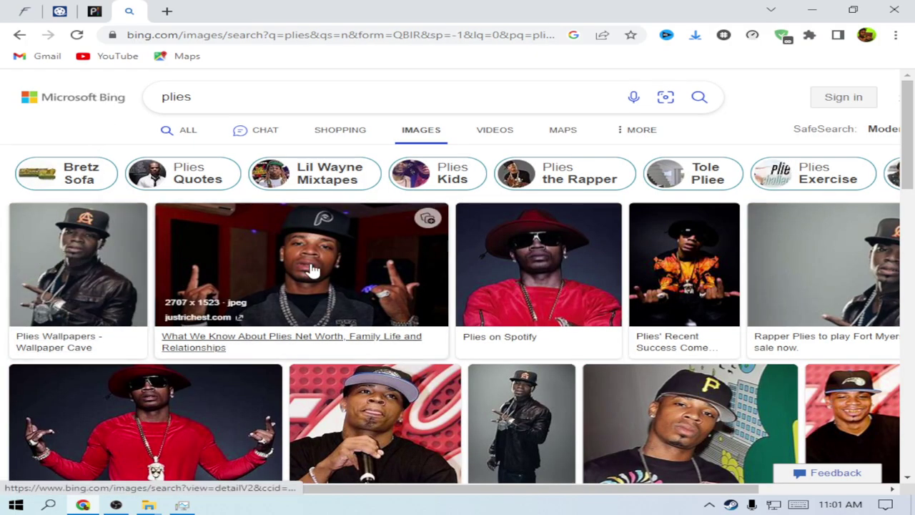
mouse_move(301, 264)
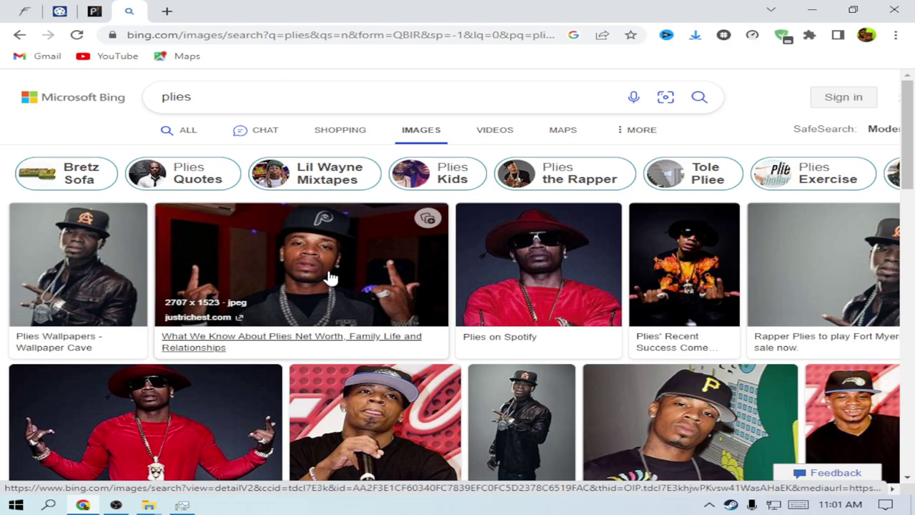
scroll(333, 275, "down", 4)
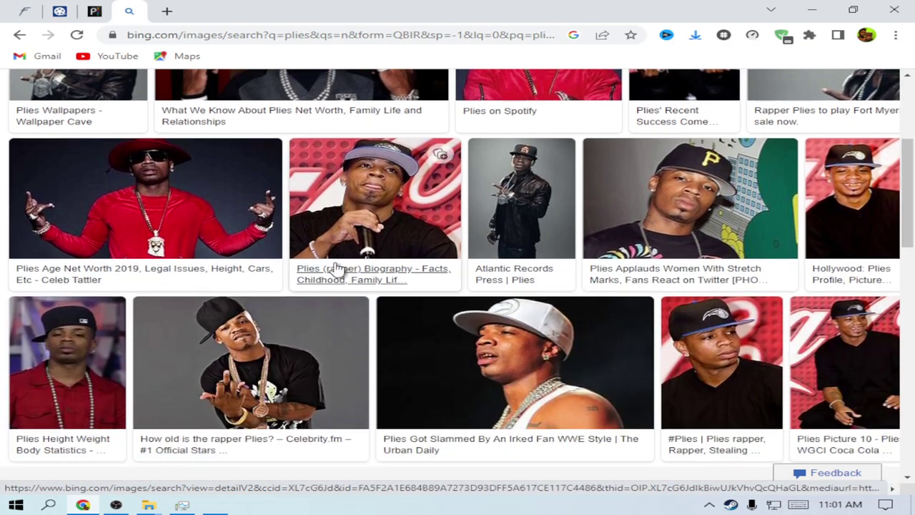
scroll(336, 265, "down", 2)
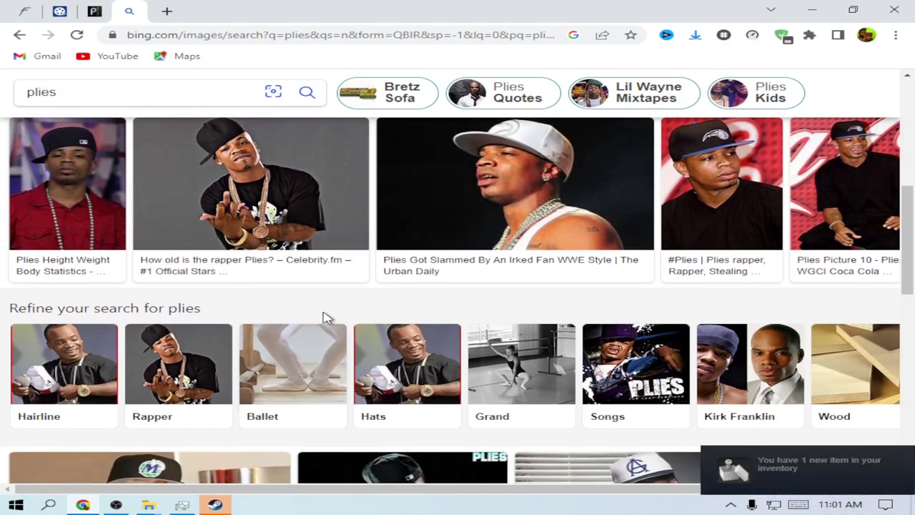
scroll(331, 286, "down", 3)
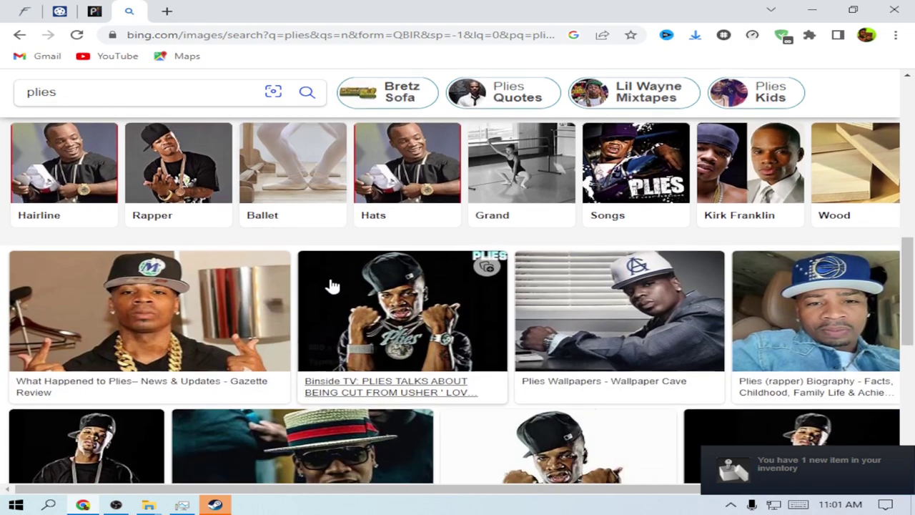
left_click(216, 504)
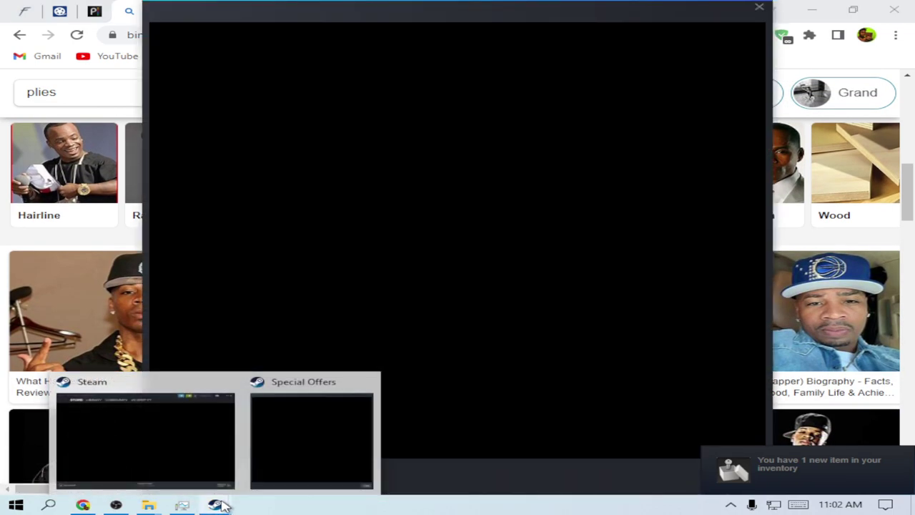
Pause the Dead by Daylight download in Steam's library and start The Sims 4 update
left_click(296, 438)
mouse_move(215, 504)
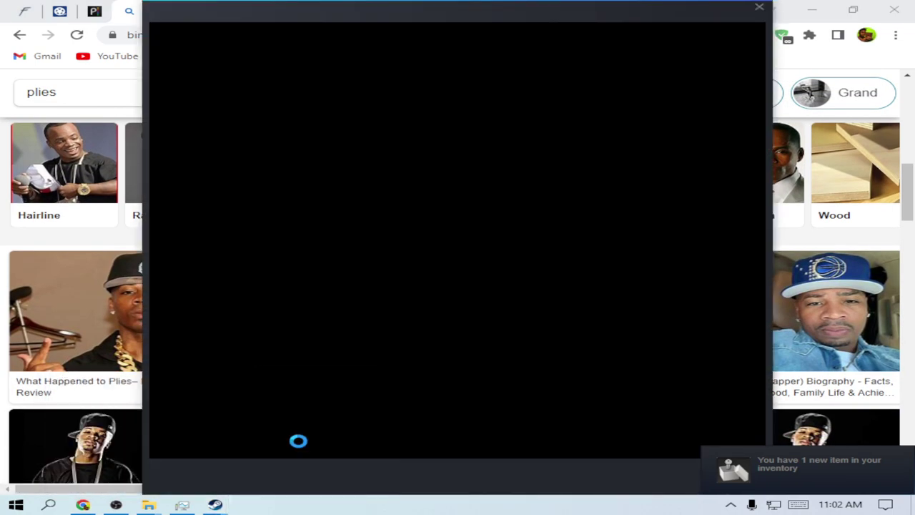
left_click(192, 469)
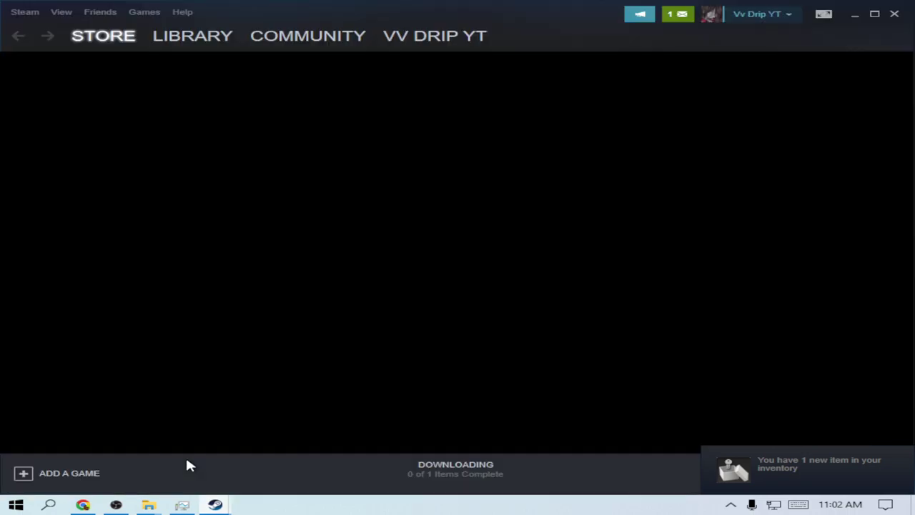
mouse_move(192, 36)
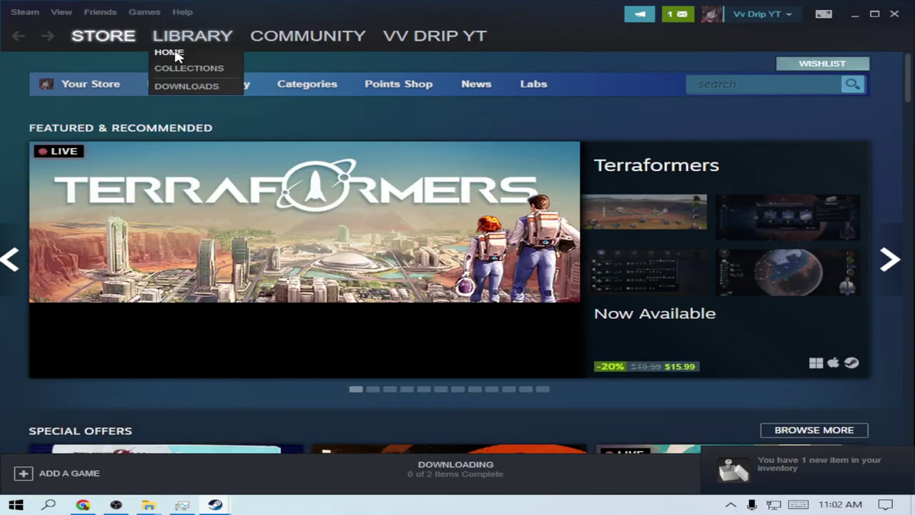
left_click(178, 56)
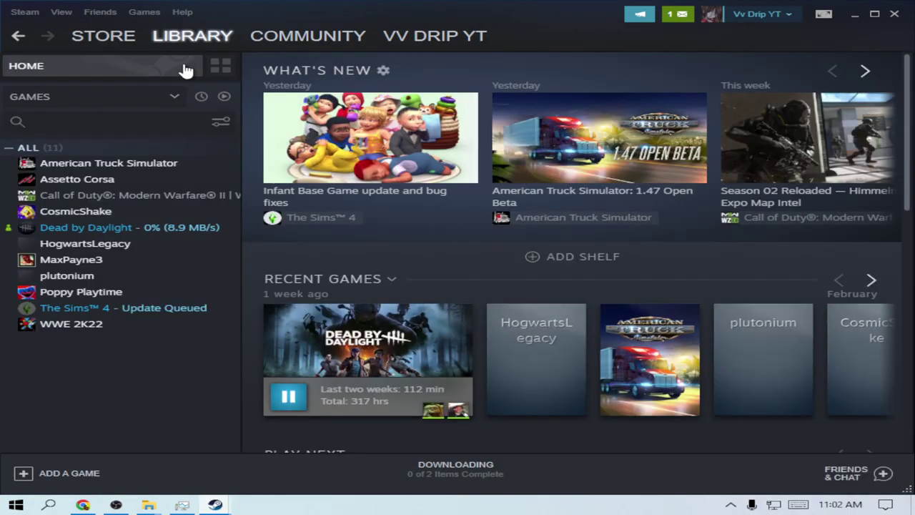
left_click(177, 229)
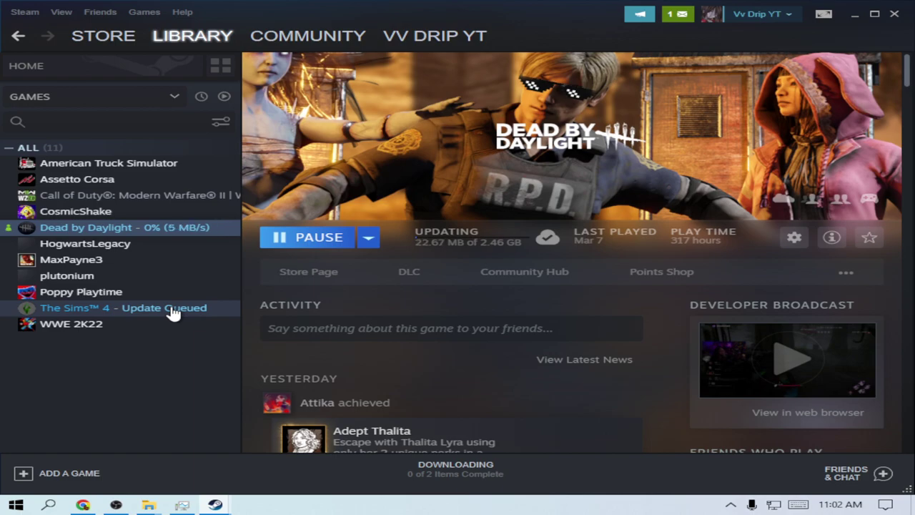
left_click(303, 237)
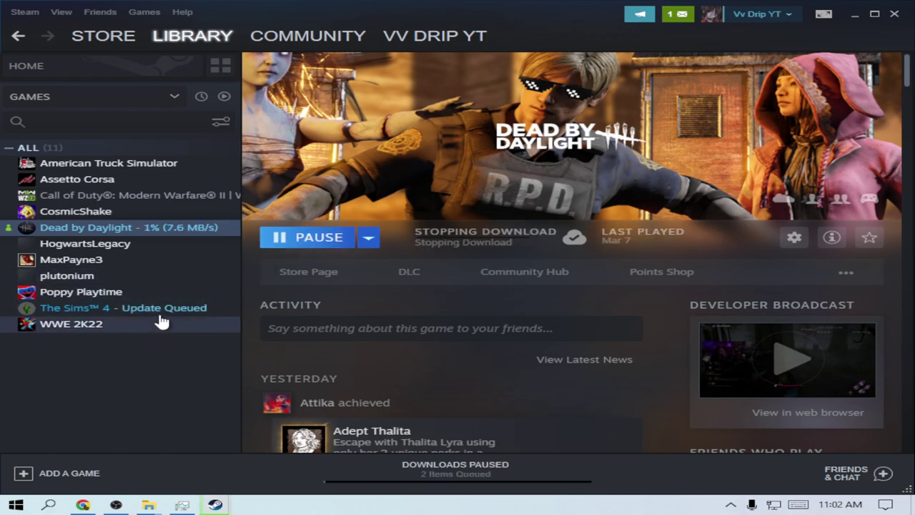
left_click(159, 315)
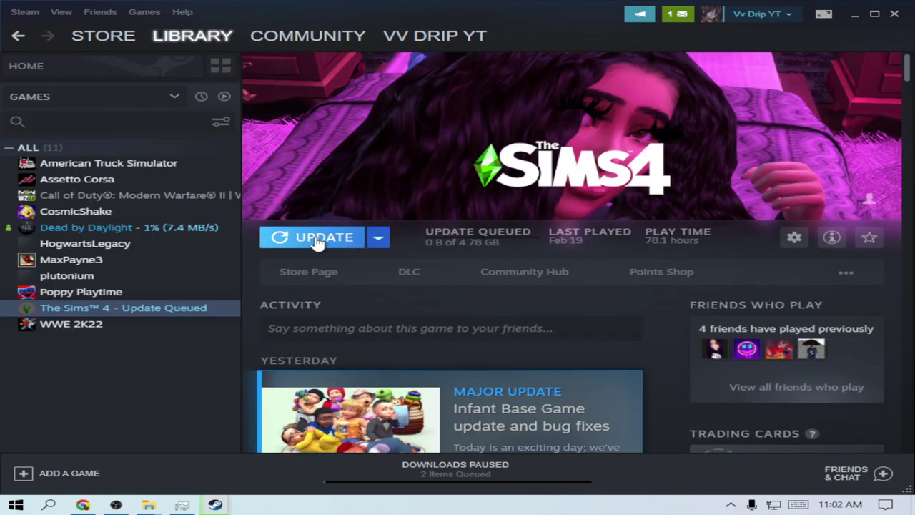
left_click(310, 243)
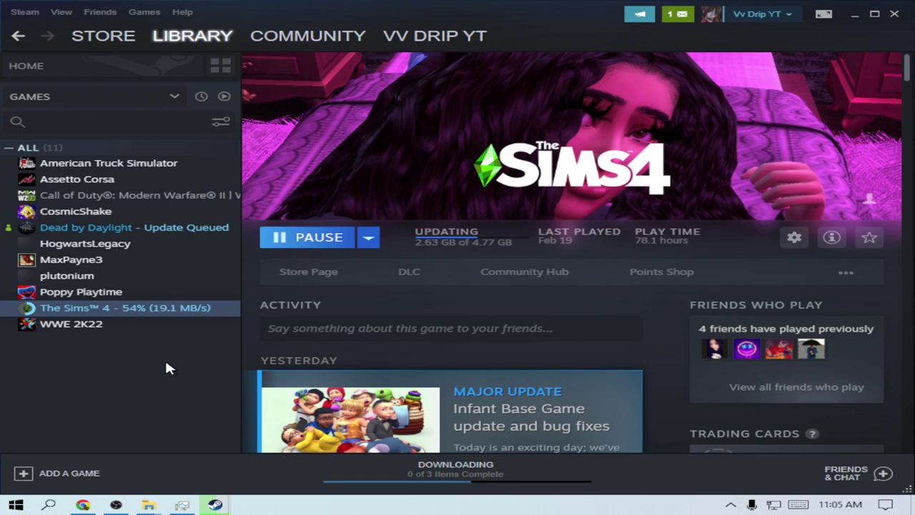
Let The Sims 4 update reach 54%, then switch to OBS Studio
left_click(126, 501)
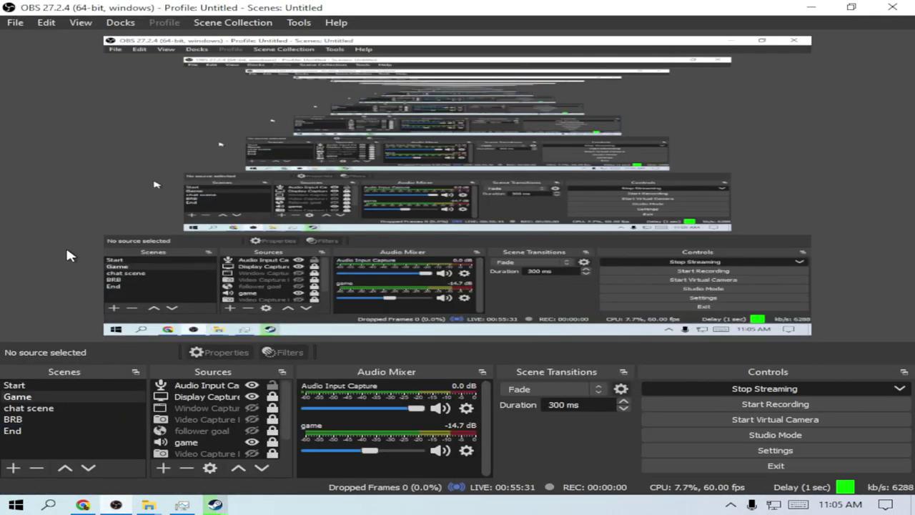
Cut OBS to the chat scene and back to Game with the mic unmuted, then close Steam's Special Offers
left_click(441, 409)
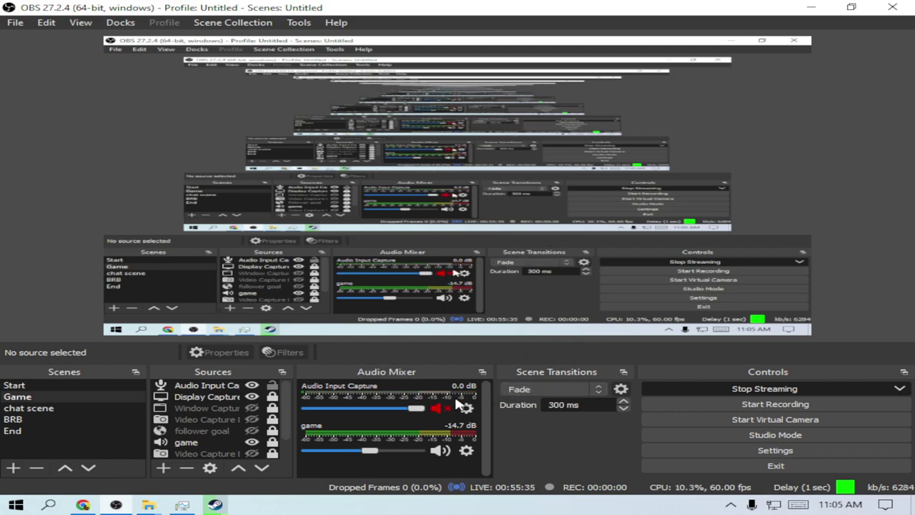
left_click(53, 407)
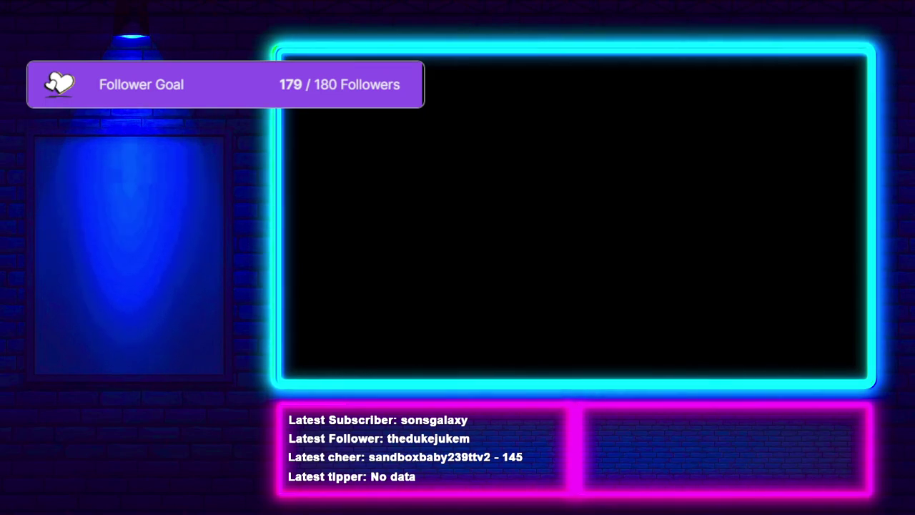
left_click(54, 396)
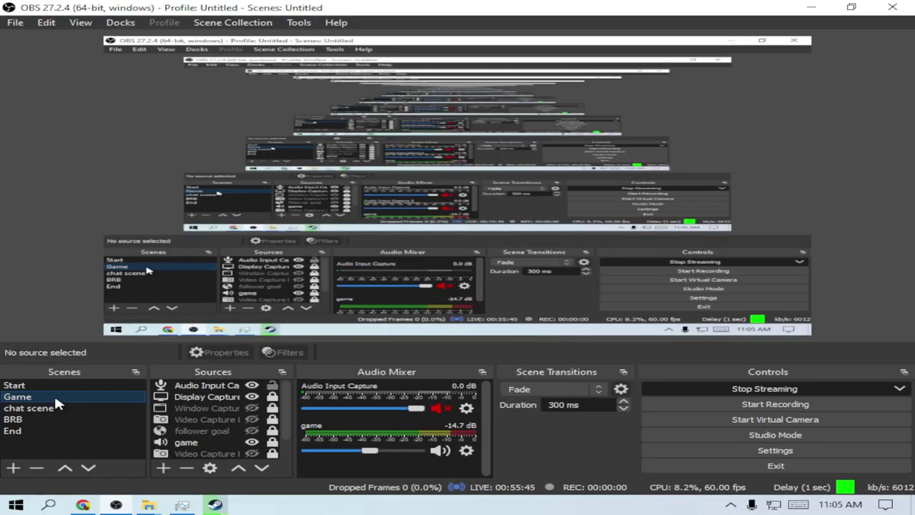
left_click(442, 406)
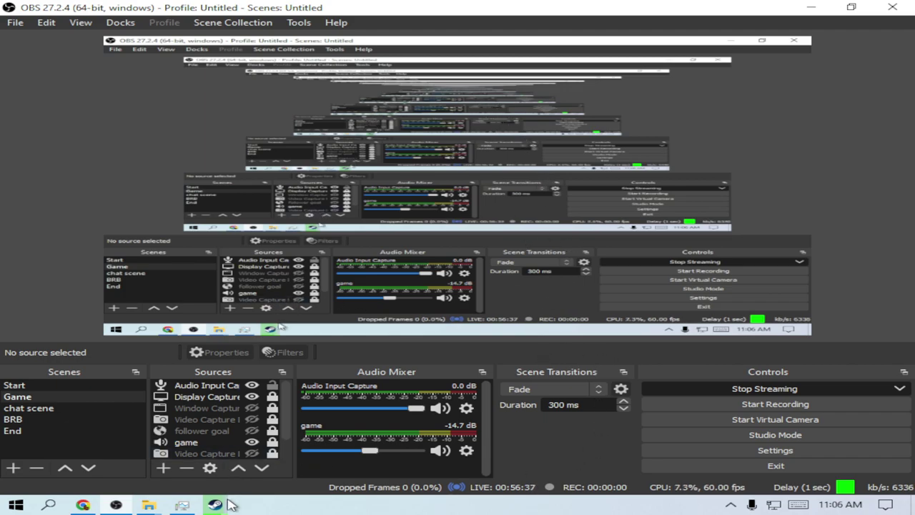
mouse_move(215, 505)
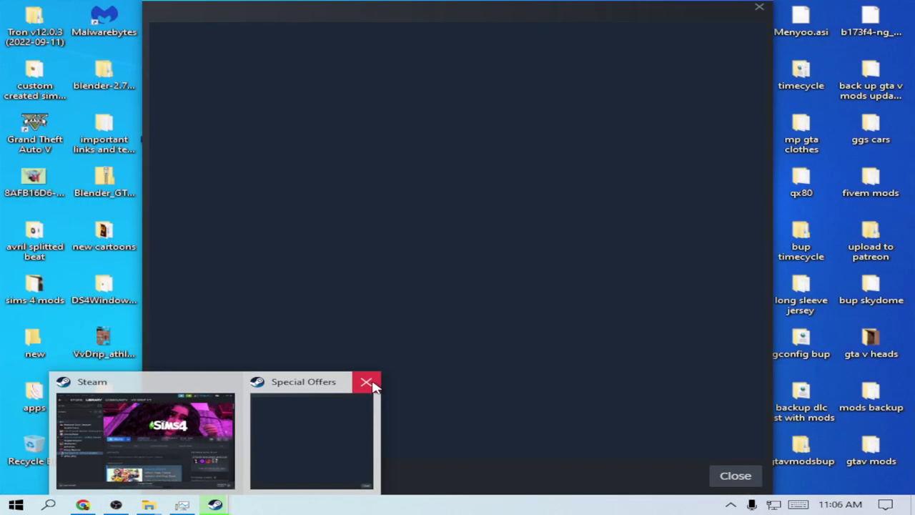
left_click(366, 383)
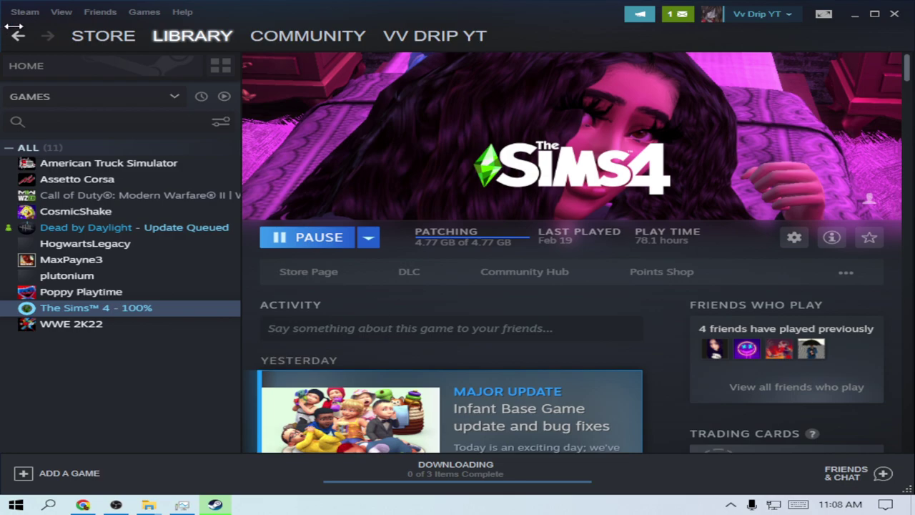
Copy the Sims 4 Game-cracked Bin folder path from File Explorer for Steam's Add Non-Steam Game dialog
left_click(85, 473)
left_click(118, 426)
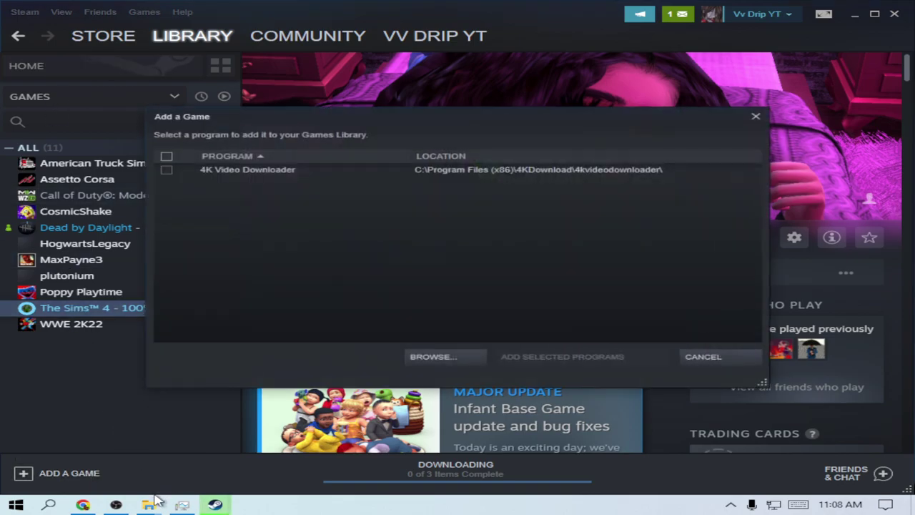
mouse_move(148, 505)
left_click(197, 447)
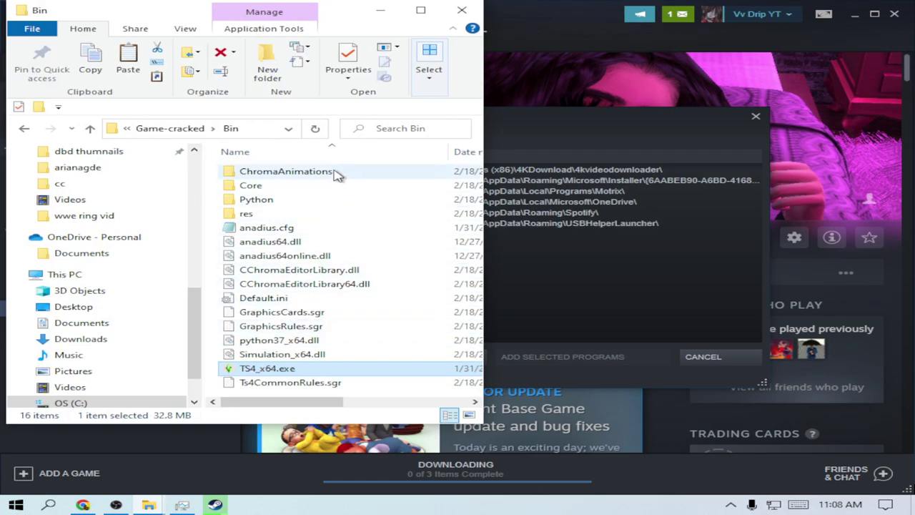
left_click(279, 129)
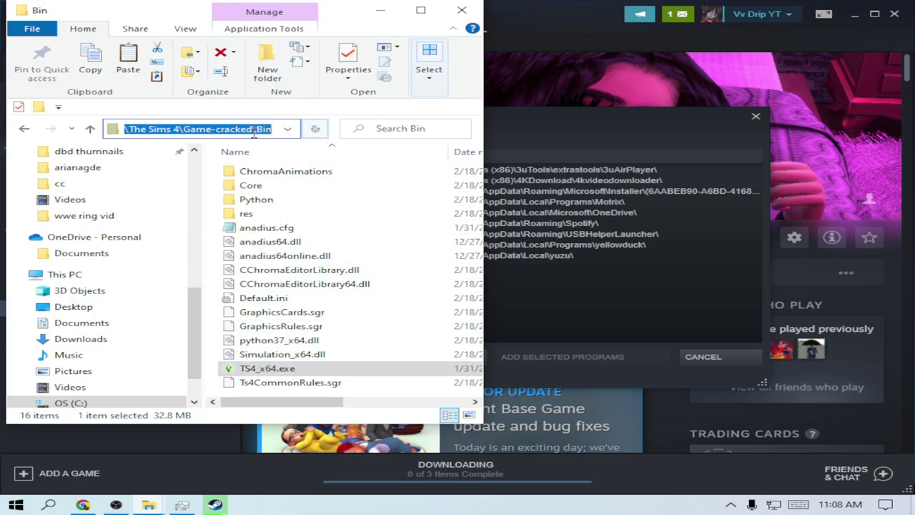
right_click(254, 131)
left_click(321, 171)
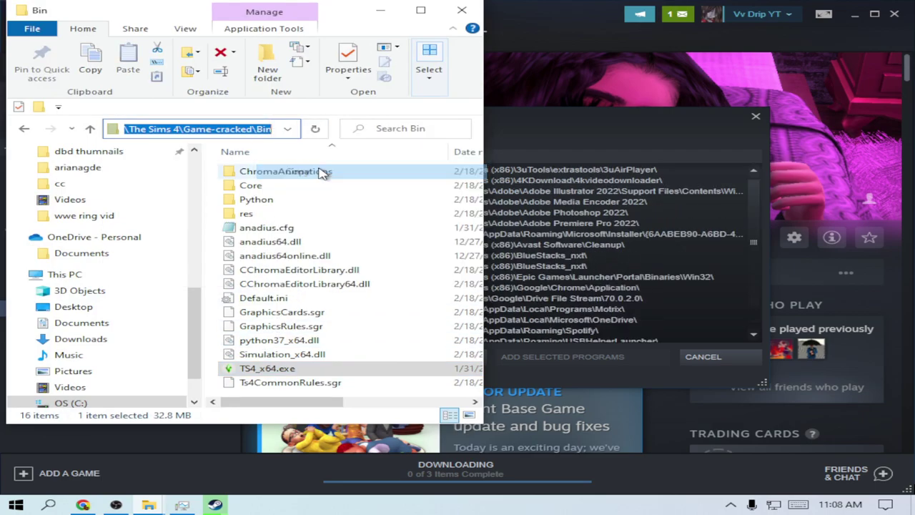
left_click(380, 10)
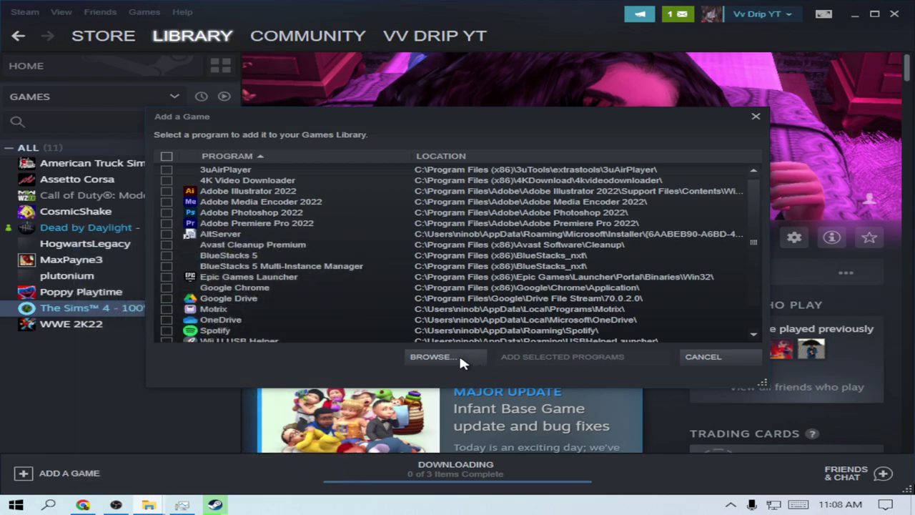
left_click(435, 362)
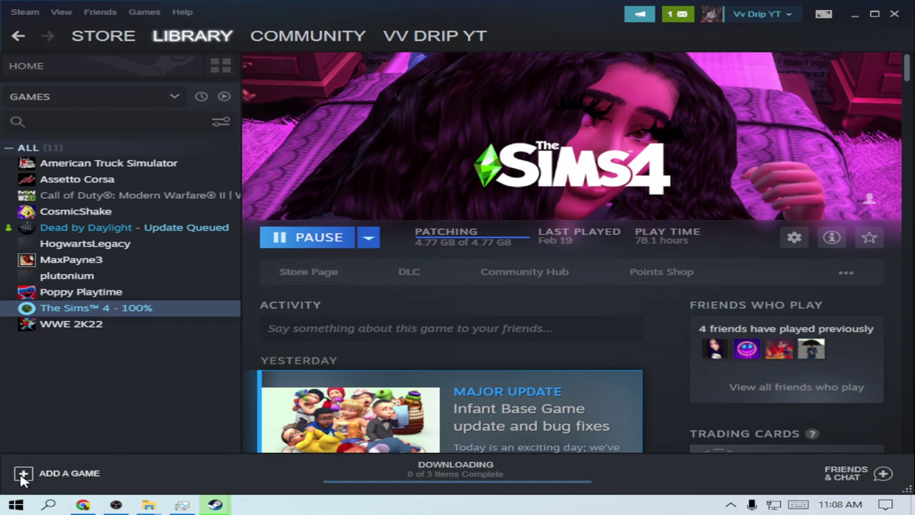
Browse to the pasted Bin folder path and add TS4_x64.exe as a non-Steam game
left_click(21, 477)
left_click(118, 425)
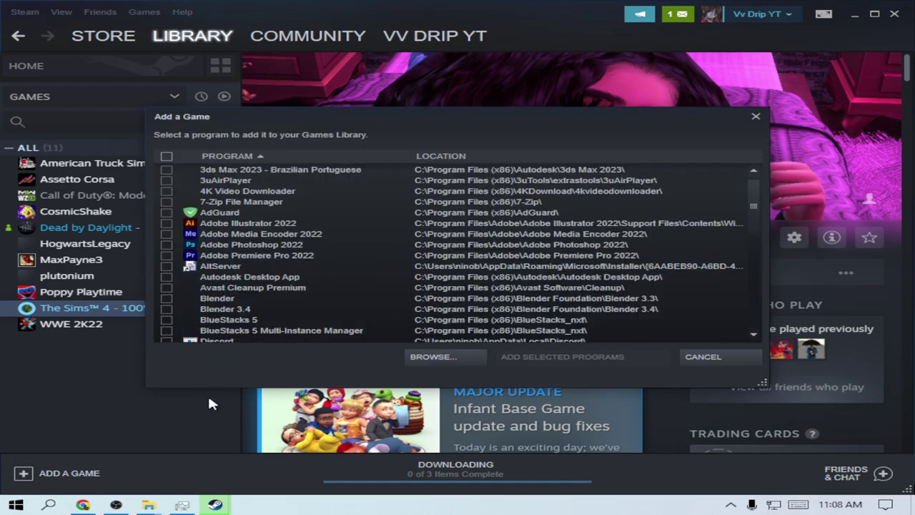
left_click(433, 359)
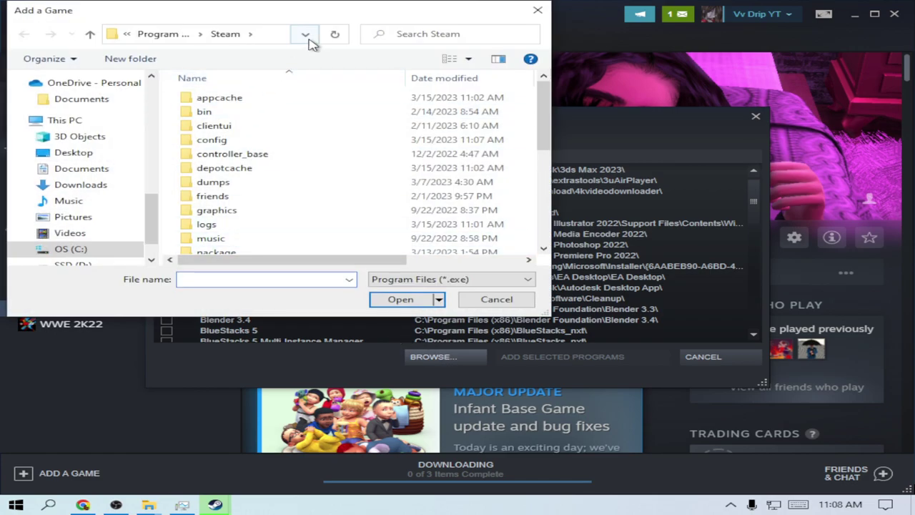
left_click(275, 34)
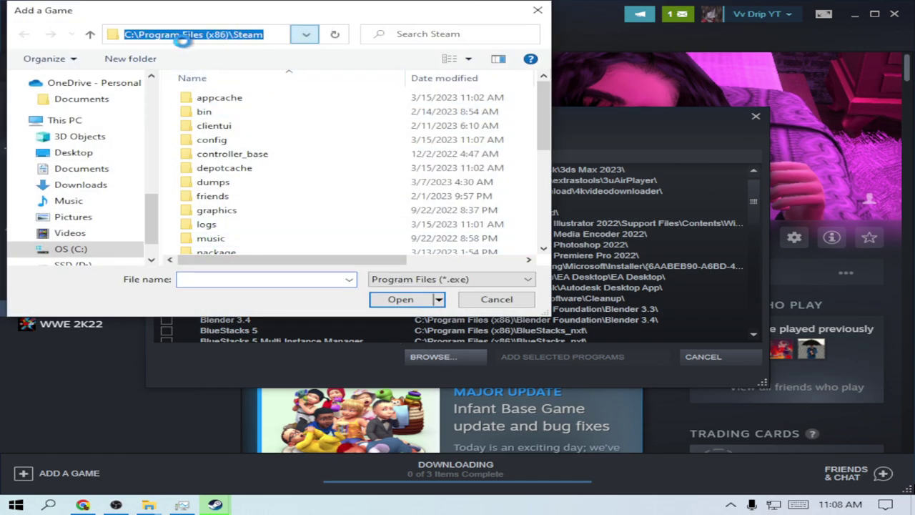
right_click(230, 30)
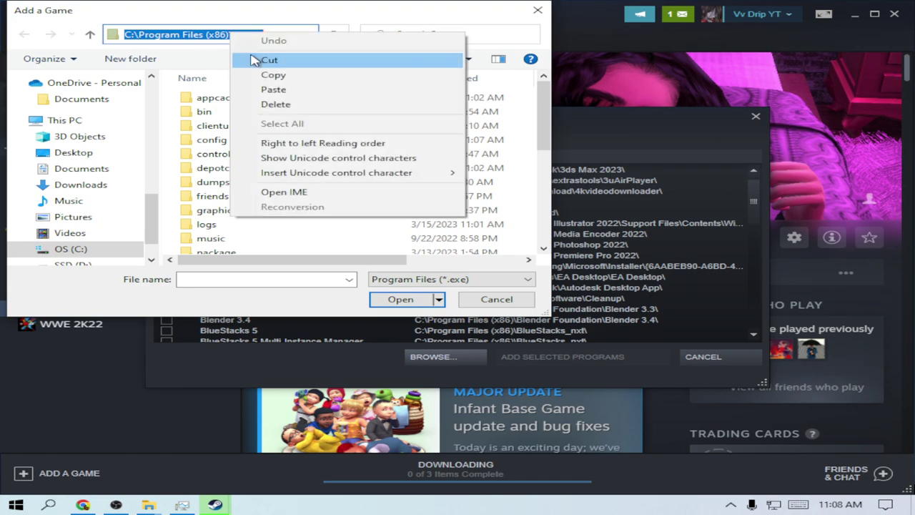
left_click(277, 90)
left_click(334, 35)
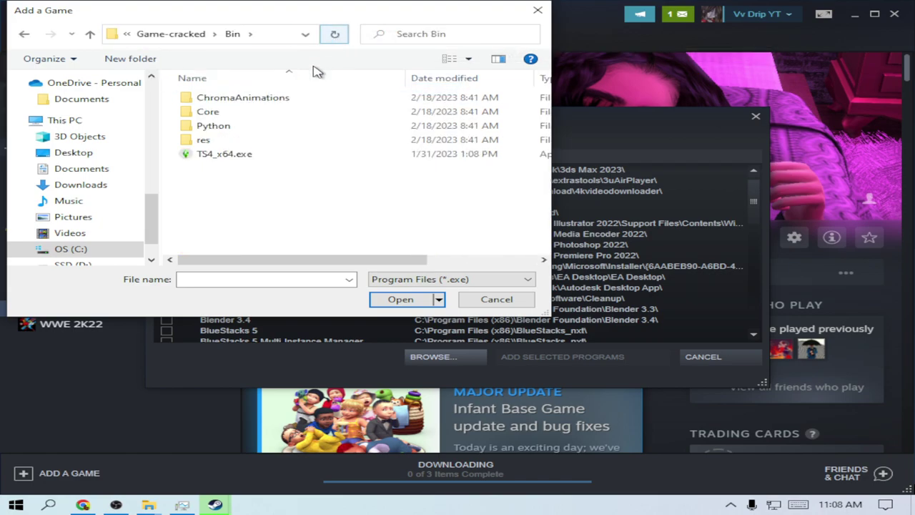
left_click(243, 154)
left_click(400, 298)
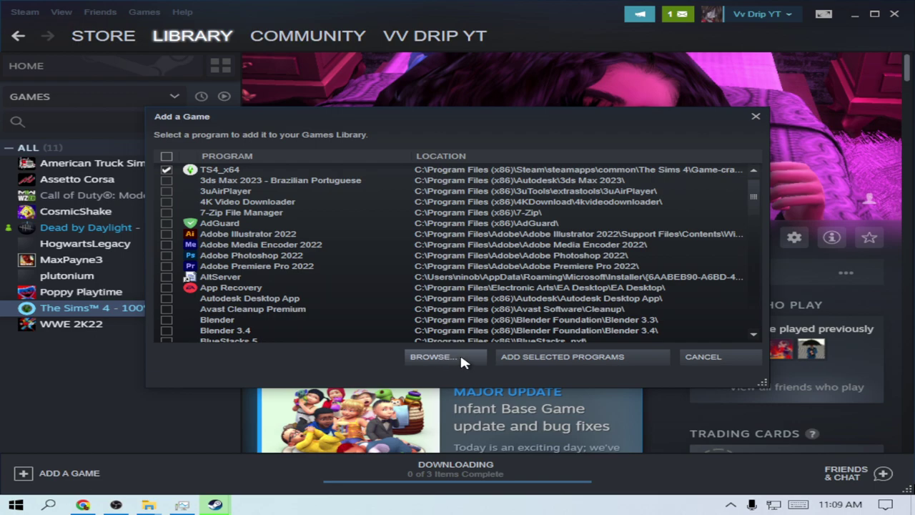
left_click(578, 357)
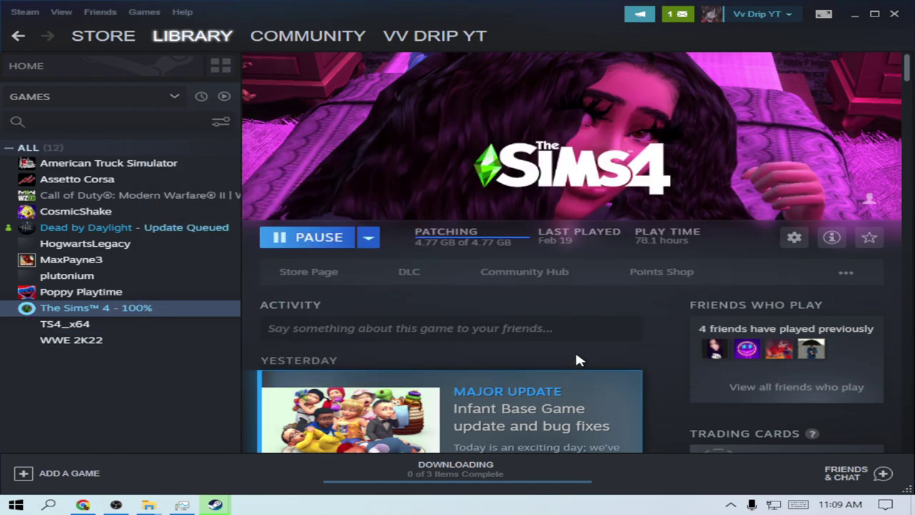
View the TS4_x64 and The Sims 4 library pages, then swap Steam's taskbar icon with its neighbour
left_click(133, 329)
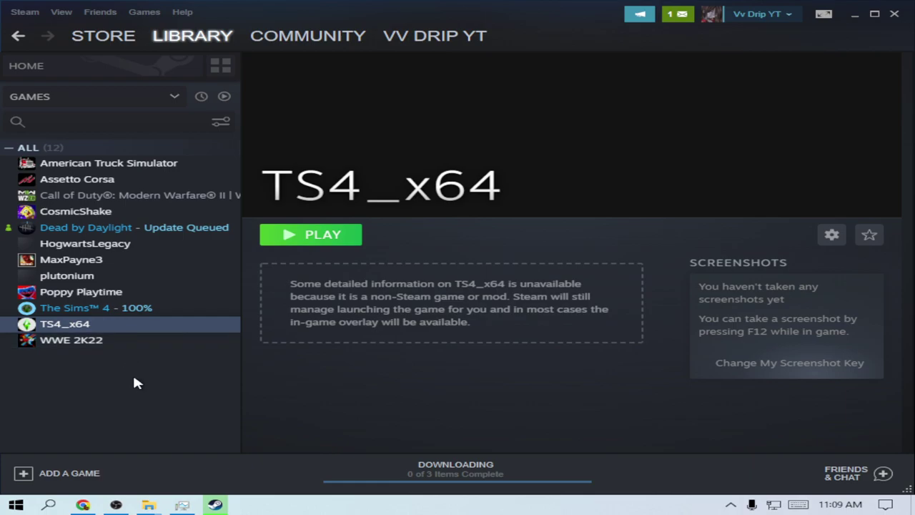
left_click(145, 314)
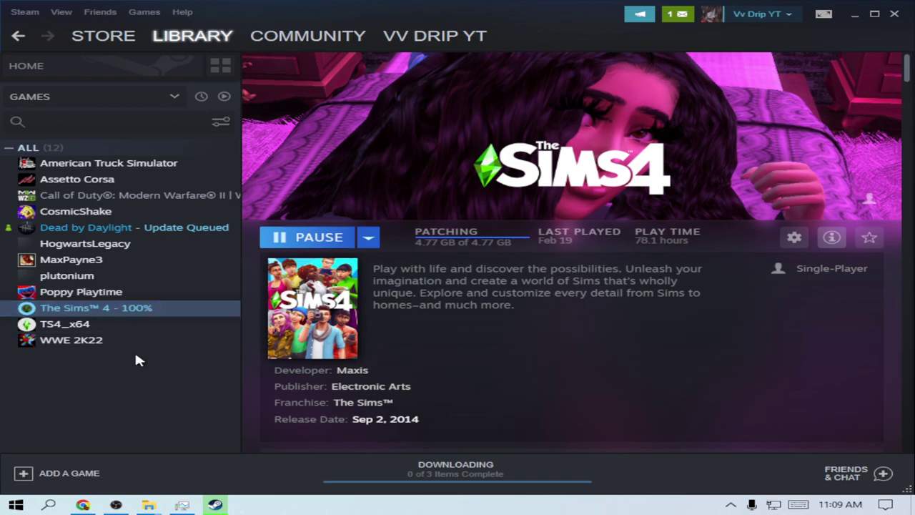
left_click_drag(181, 505, 220, 504)
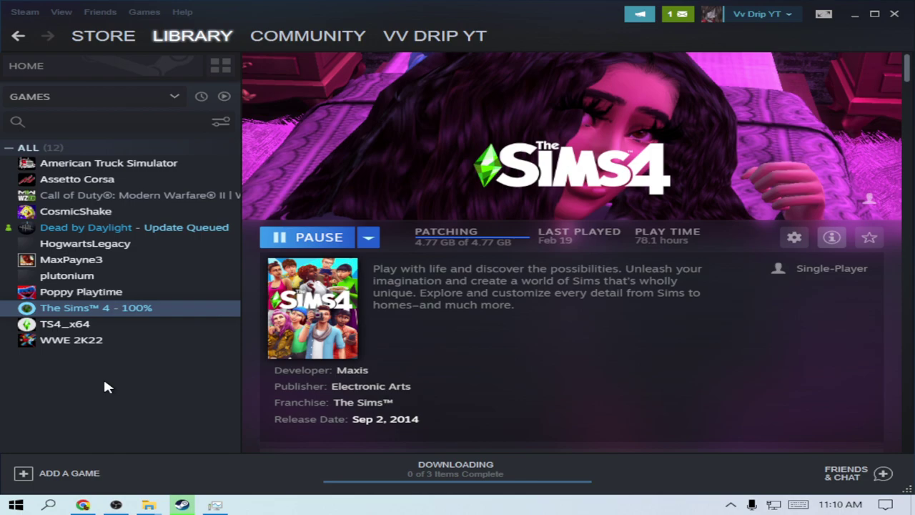
left_click(130, 294)
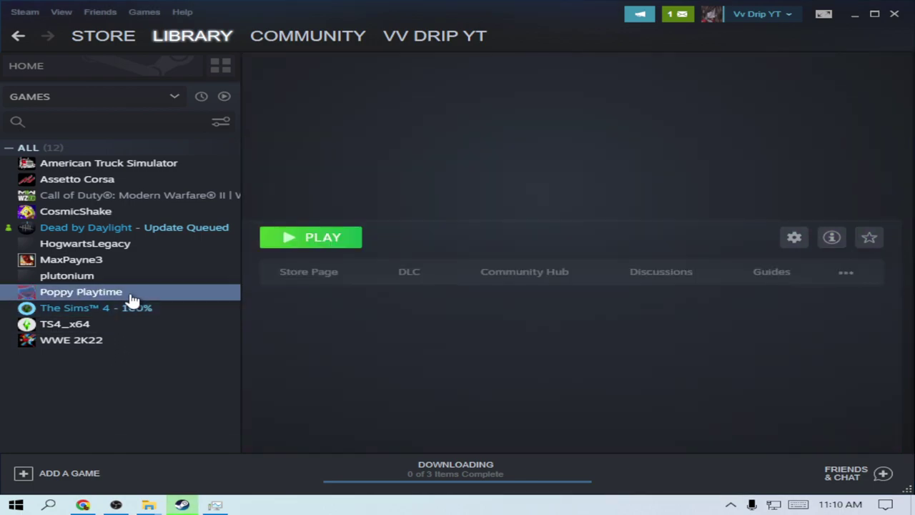
left_click(141, 314)
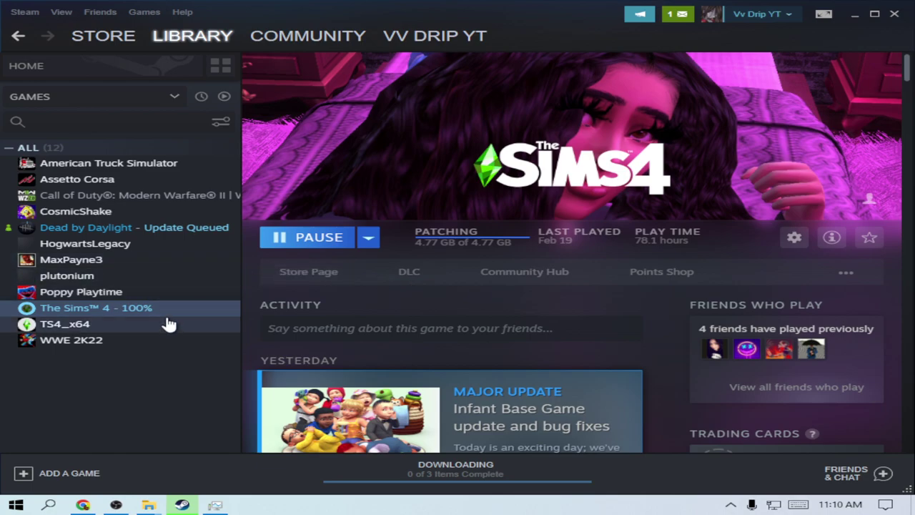
left_click(190, 212)
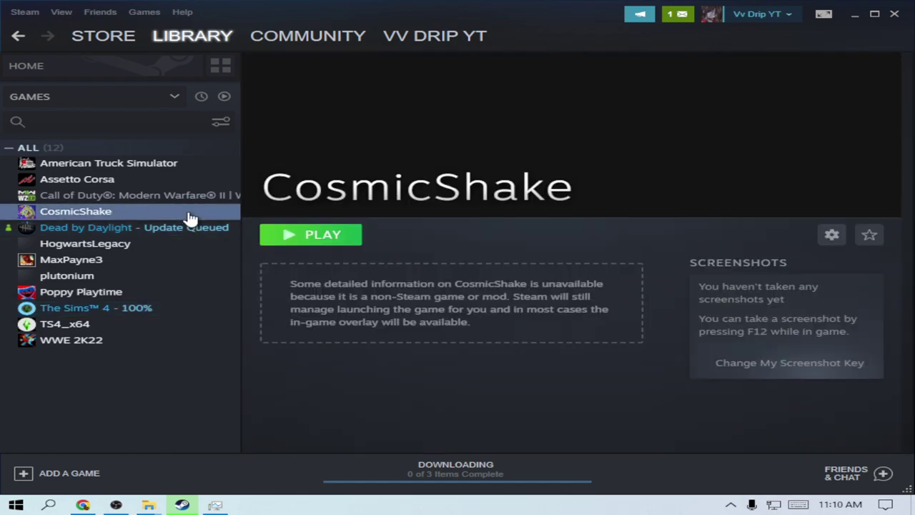
left_click(190, 229)
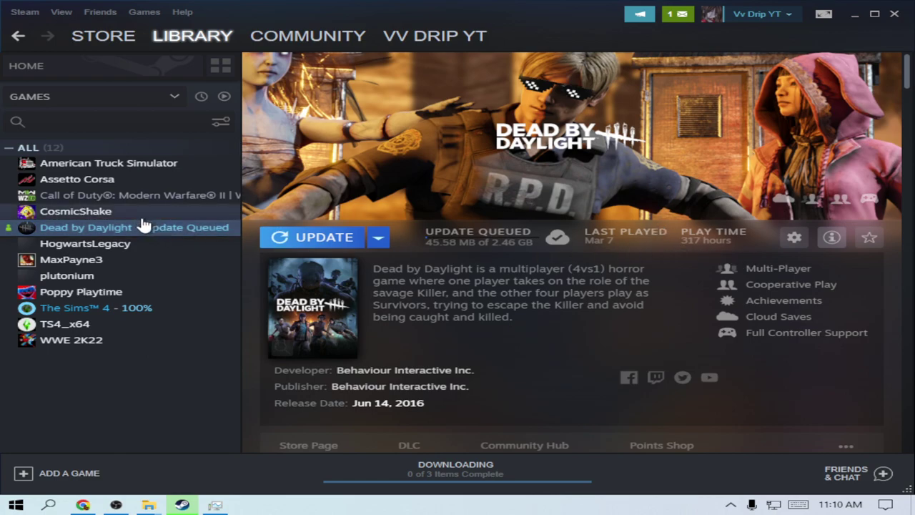
left_click(127, 166)
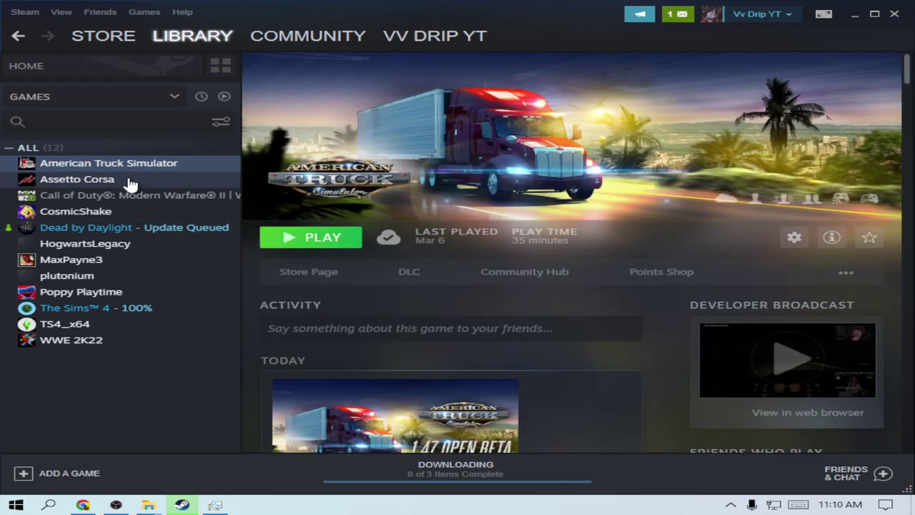
left_click(130, 184)
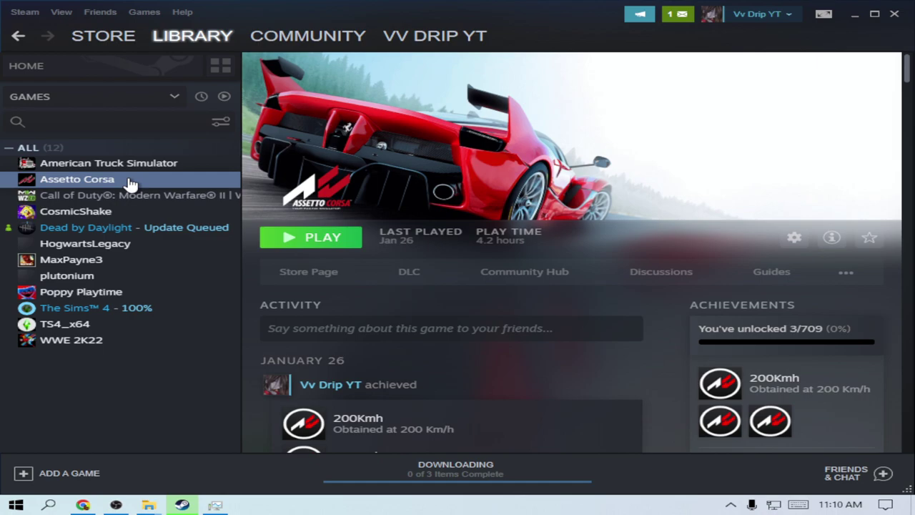
left_click(160, 313)
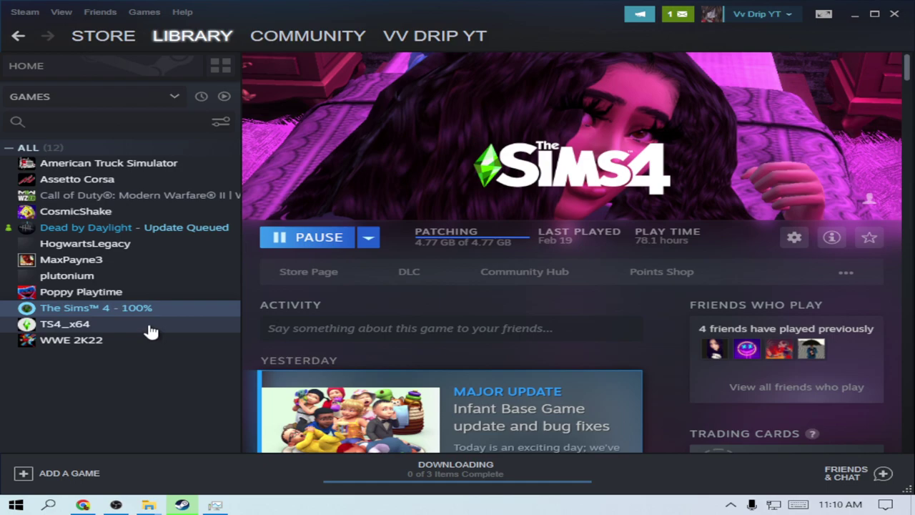
scroll(411, 291, "down", 3)
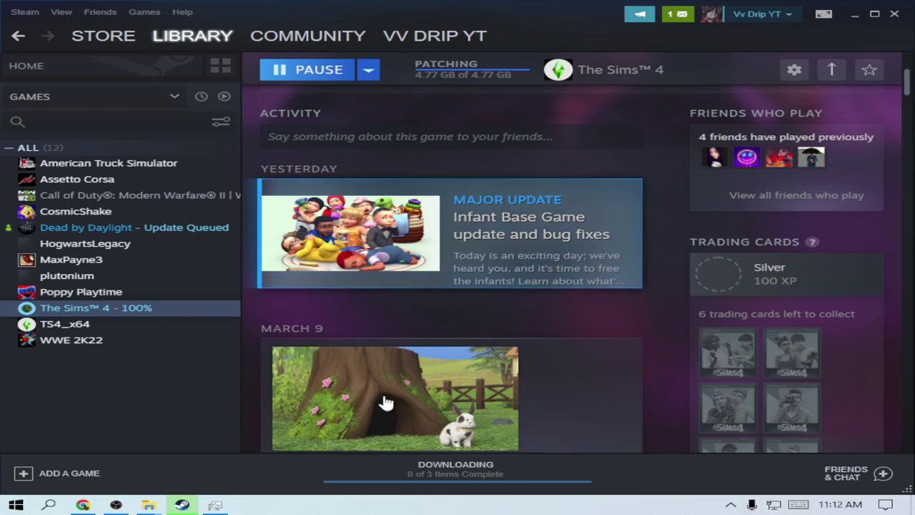
scroll(400, 400, "down", 2)
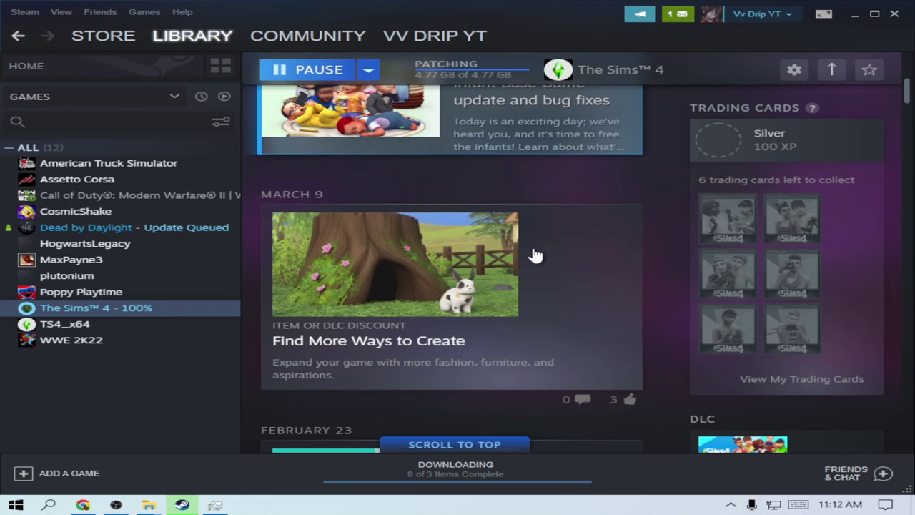
Pause and then resume The Sims 4 update download in Steam's library
left_click(324, 71)
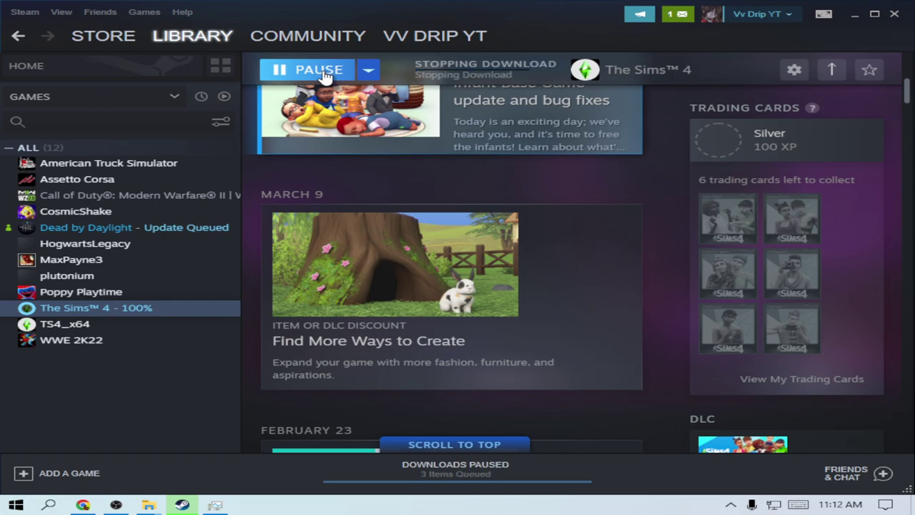
left_click(324, 71)
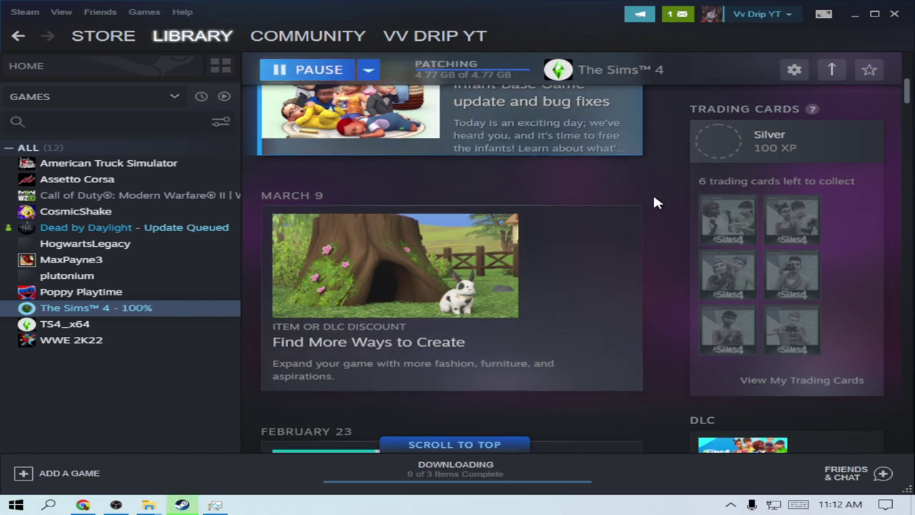
scroll(653, 191, "up", 5)
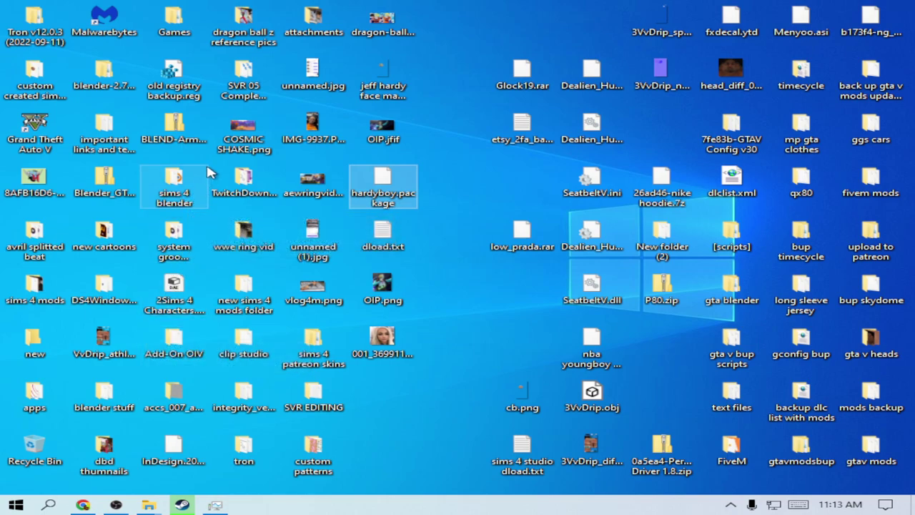
Recycle the Add-On OIV folder, wwe ring vid, AEW ring image and vlog4m.png
left_click(178, 335)
double_click(178, 336)
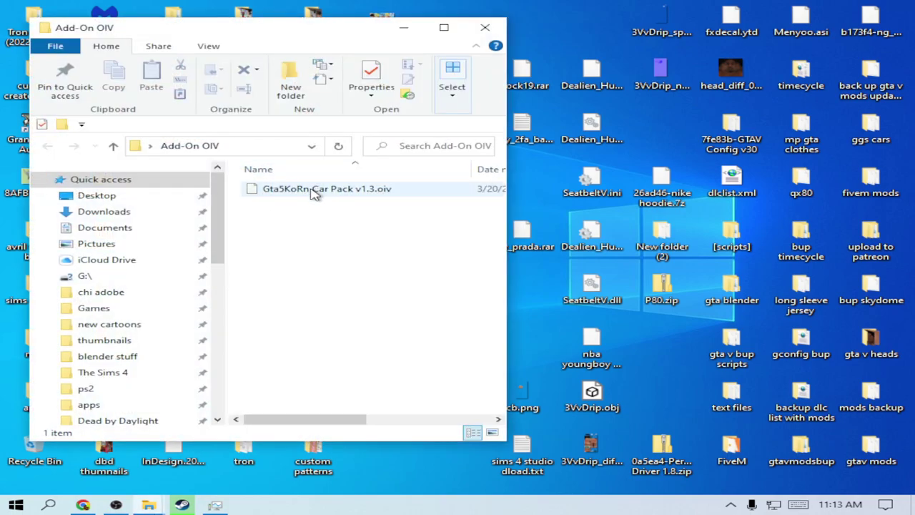
left_click(484, 28)
left_click_drag(173, 342, 35, 447)
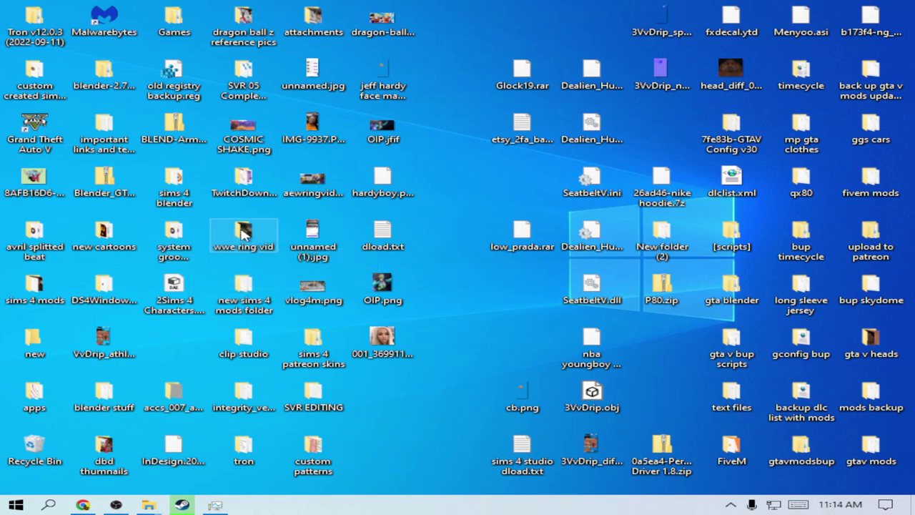
left_click_drag(243, 230, 35, 447)
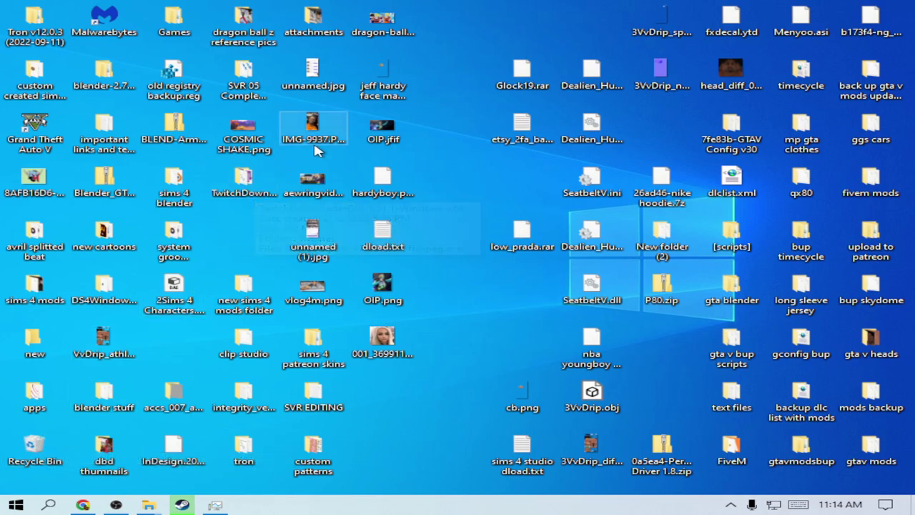
left_click_drag(312, 189, 41, 454)
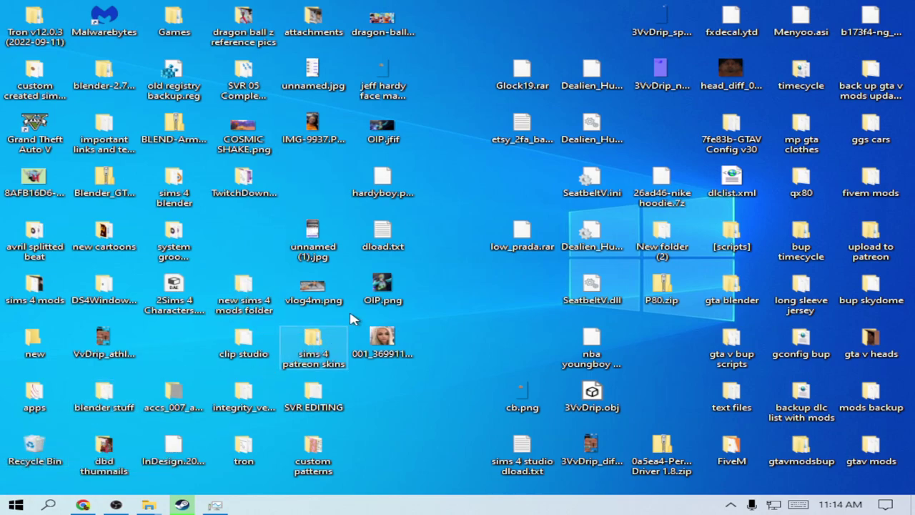
left_click_drag(325, 289, 43, 450)
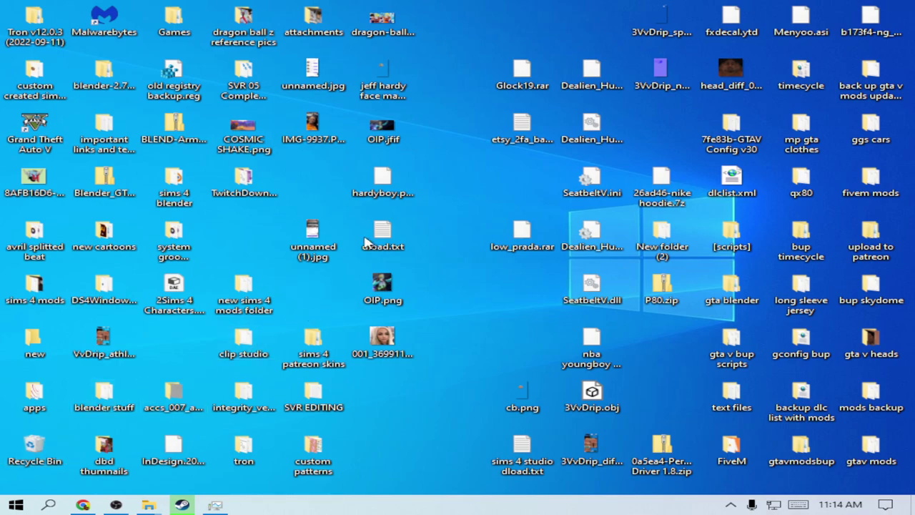
Recycle IMG-9937, unnamed images, attachments, dragon ball image, system groove splitted and avril splitted beat
left_click_drag(333, 139, 254, 293)
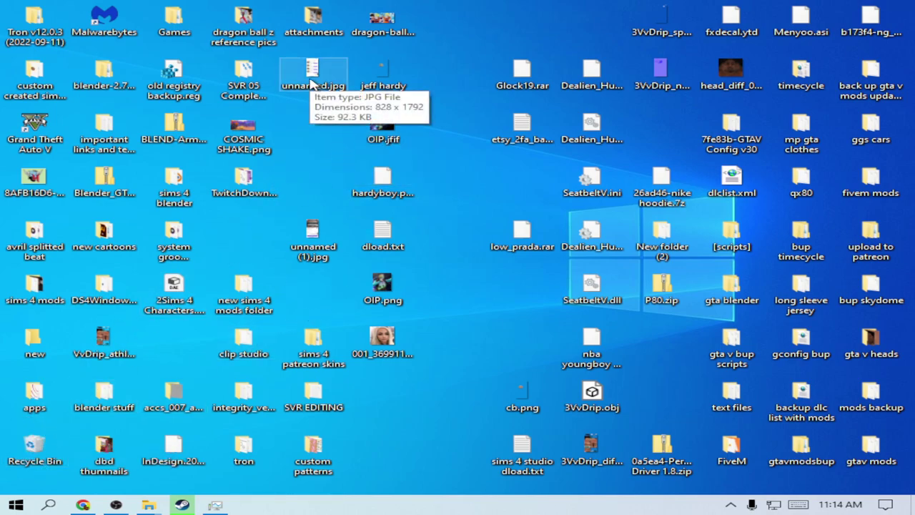
left_click_drag(311, 82, 35, 446)
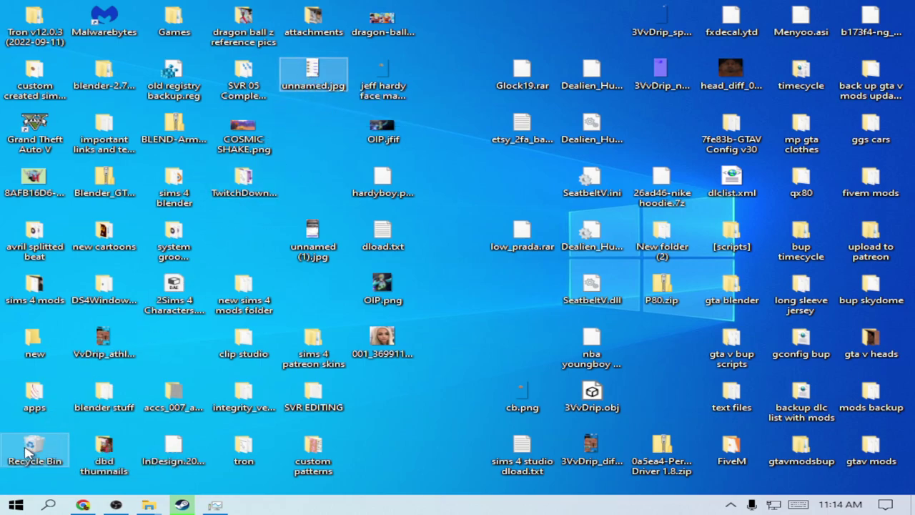
left_click_drag(313, 22, 42, 453)
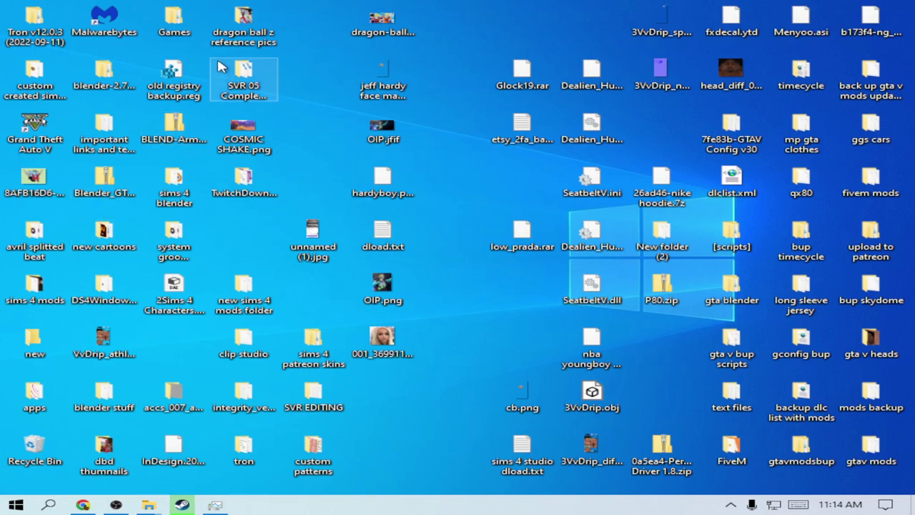
left_click_drag(240, 34, 178, 349)
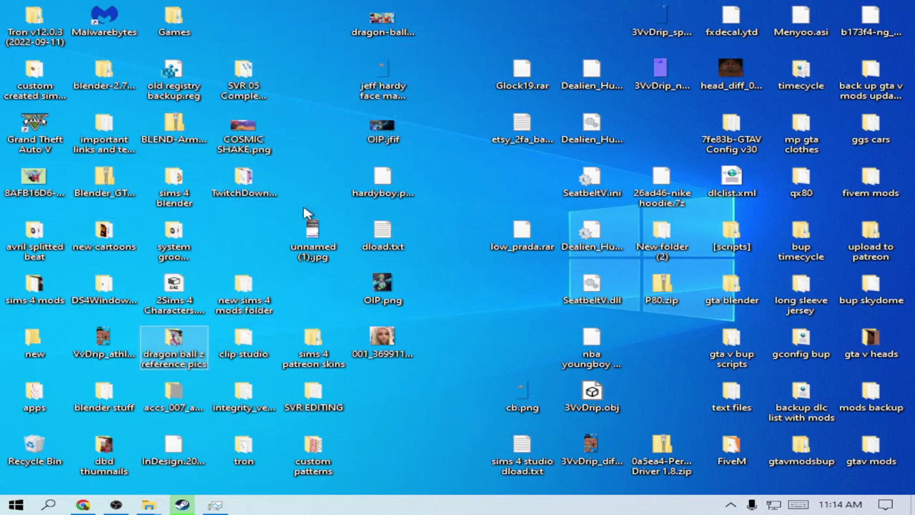
left_click_drag(320, 255, 32, 451)
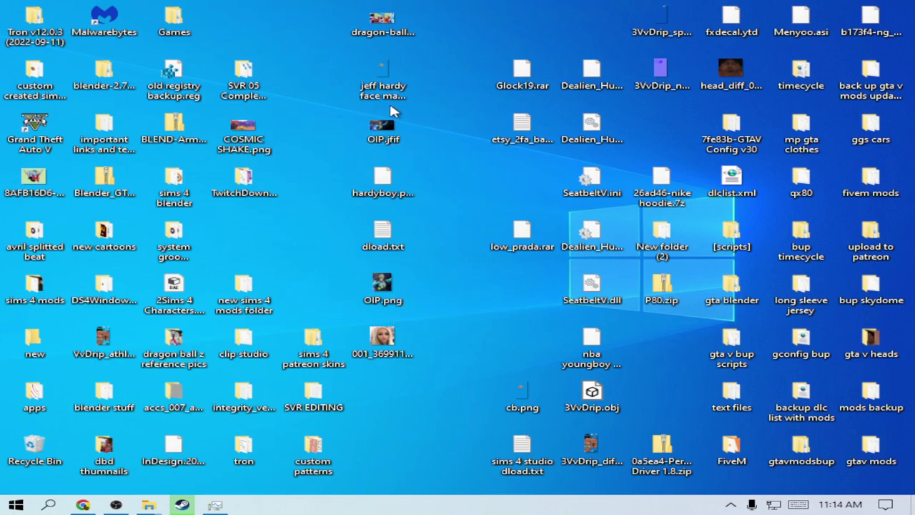
left_click_drag(381, 21, 30, 447)
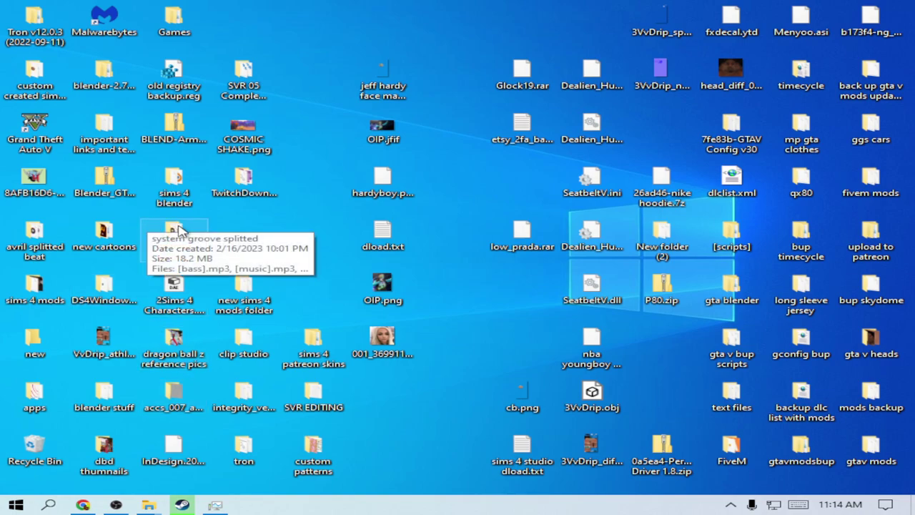
mouse_move(173, 235)
mouse_move(177, 236)
left_mouse_down()
mouse_move(171, 263)
mouse_move(35, 450)
left_mouse_up()
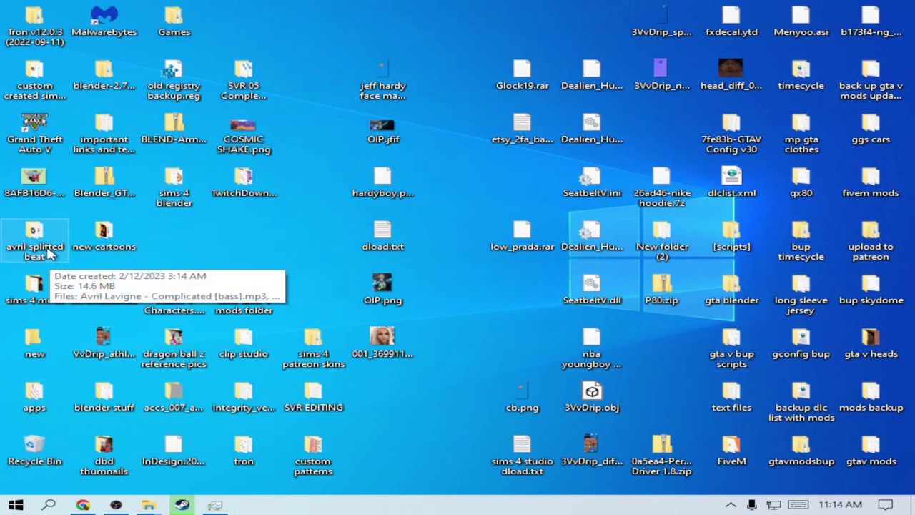
left_click_drag(50, 230, 42, 457)
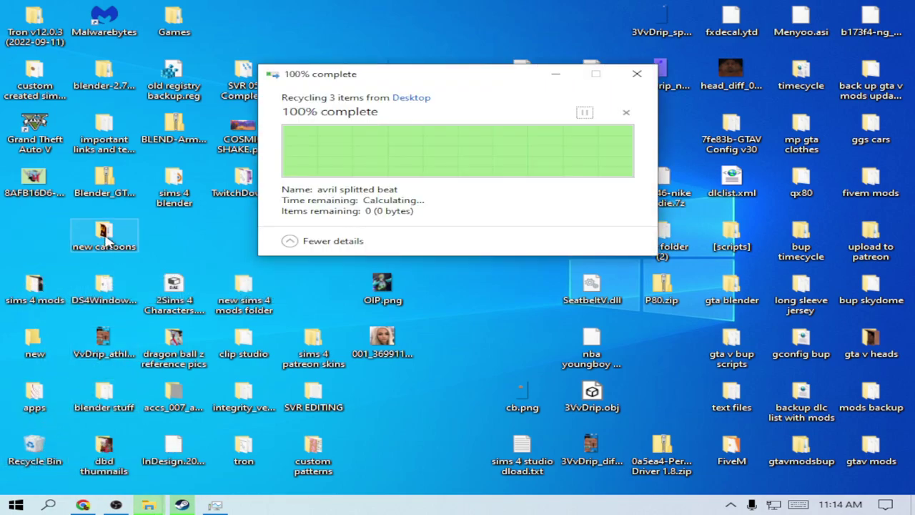
Move the cartoons and Twitch downloader folders into freed desktop slots, then glance into Games
left_click_drag(107, 239, 38, 239)
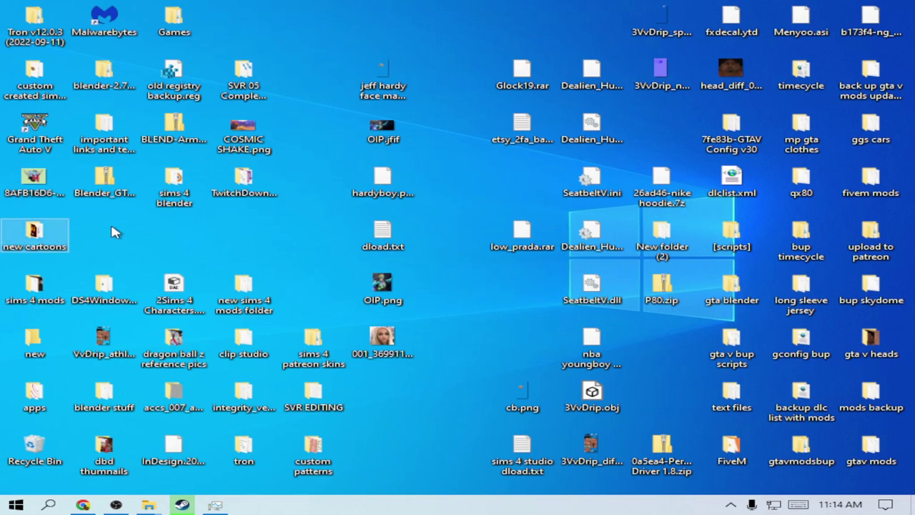
left_click_drag(256, 185, 116, 239)
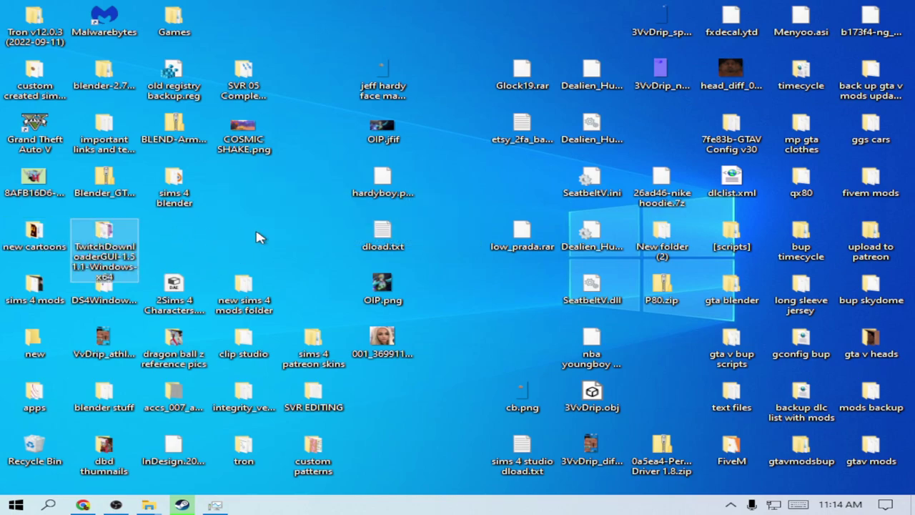
double_click(182, 32)
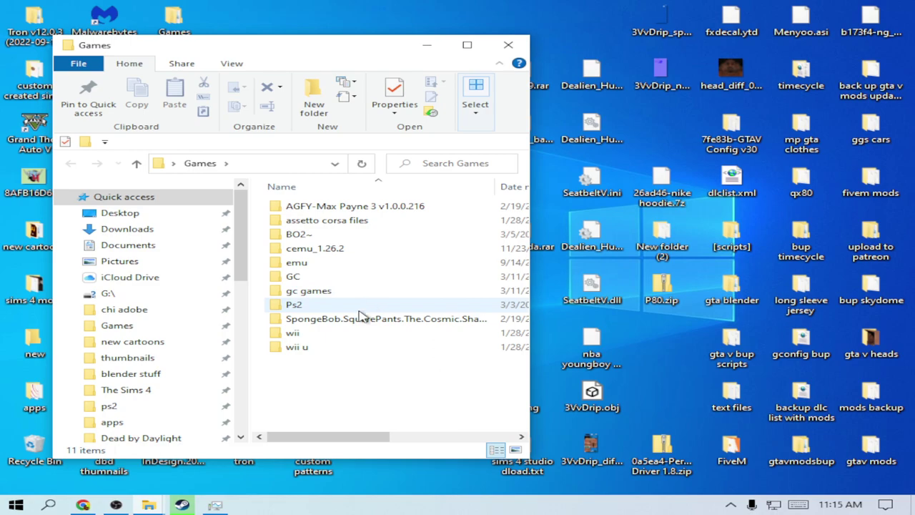
left_click(508, 45)
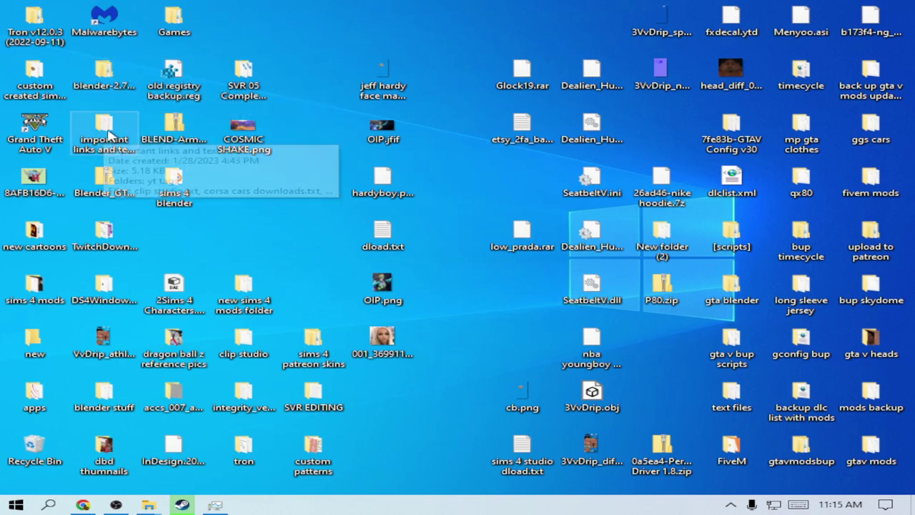
Open sims 4 blender, peek into sims-4-updater-v1.0.0, and return to sims 4 blender
double_click(177, 187)
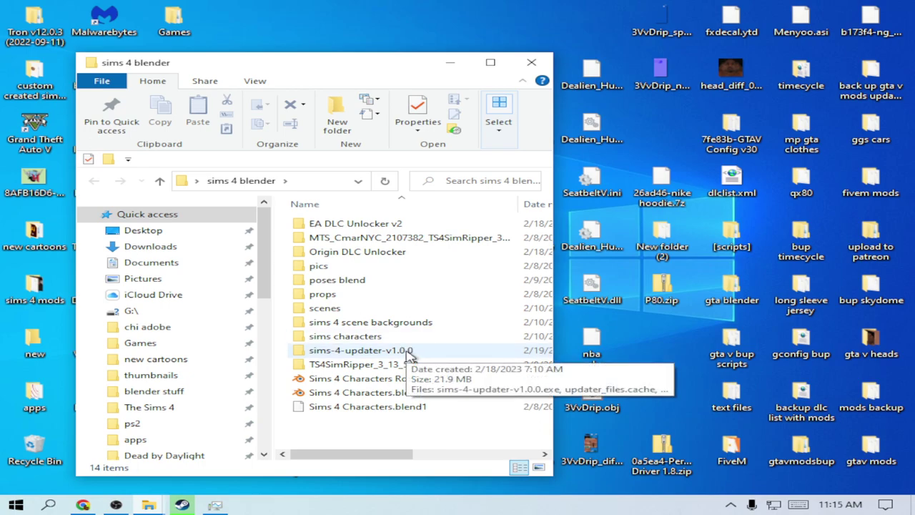
double_click(408, 351)
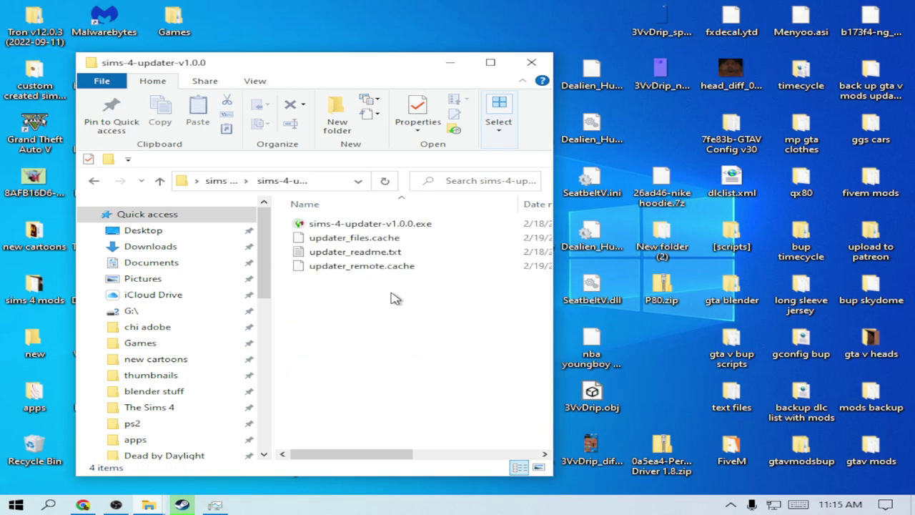
left_click(95, 181)
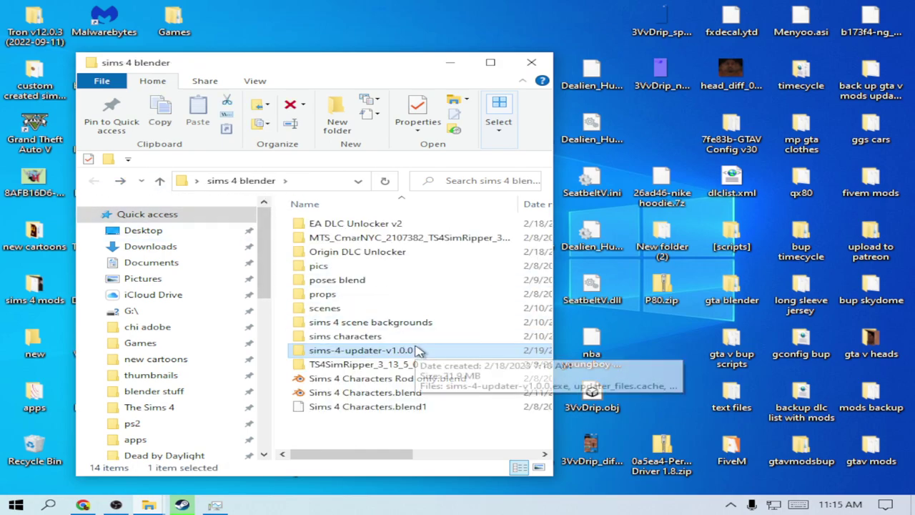
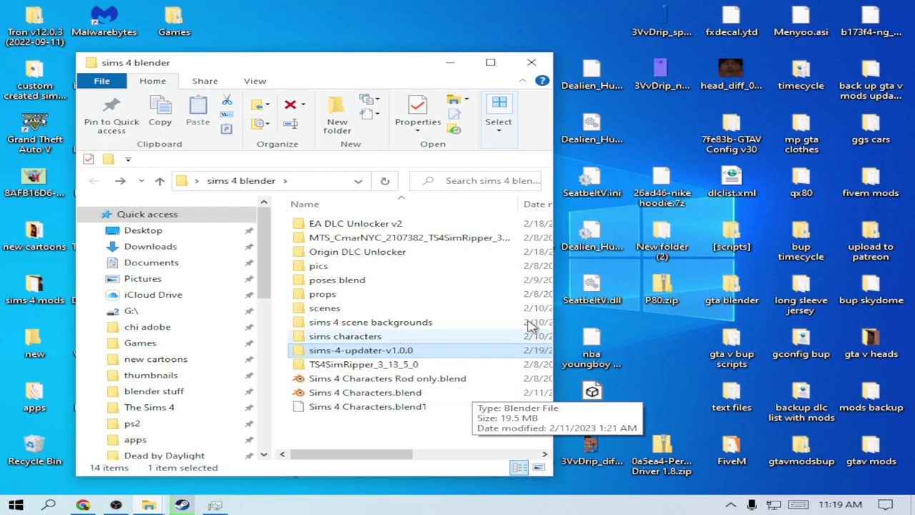
Pause the Dead by Daylight update in Steam so it sits queued with 2 items waiting
left_click(182, 505)
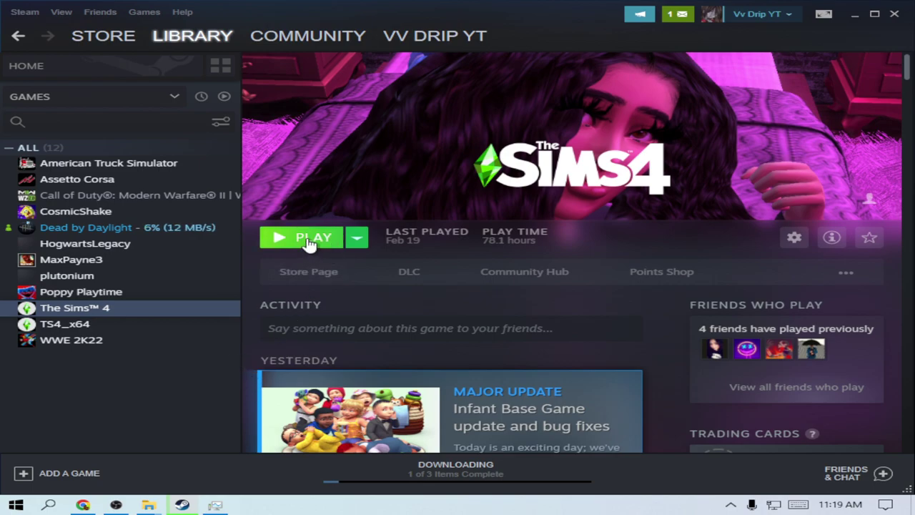
left_click(166, 230)
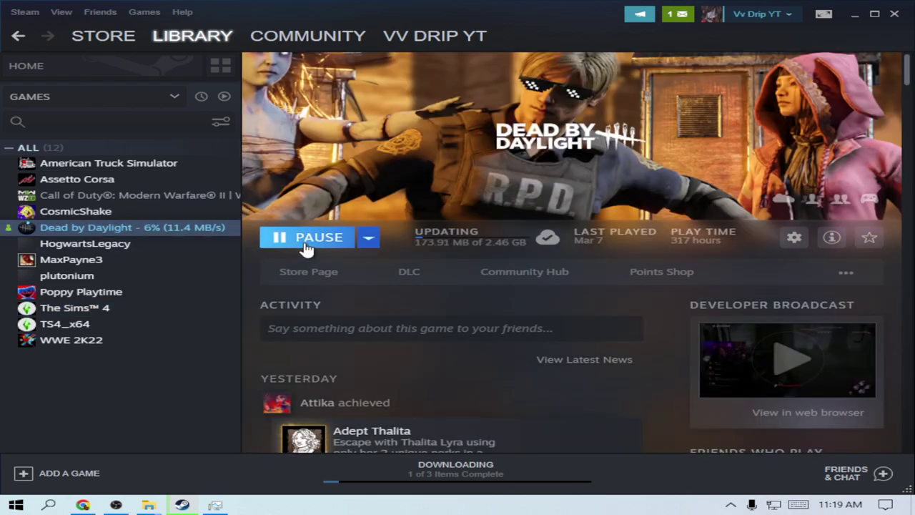
left_click(306, 243)
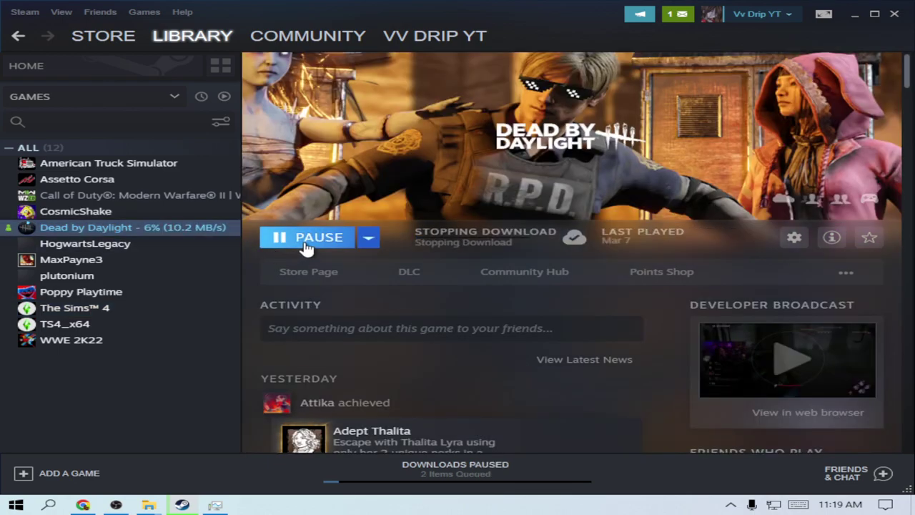
left_click(122, 324)
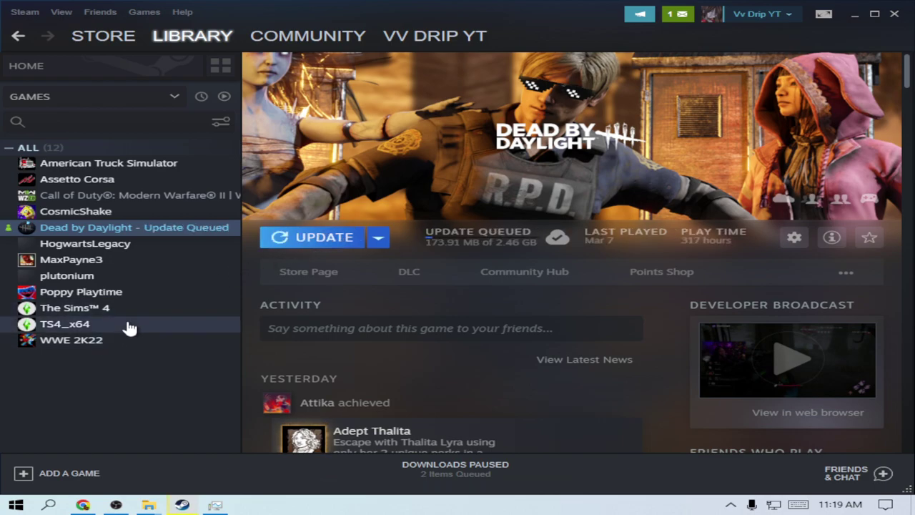
Launch TS4_x64 in offline mode and check its process in Task Manager
left_click(338, 242)
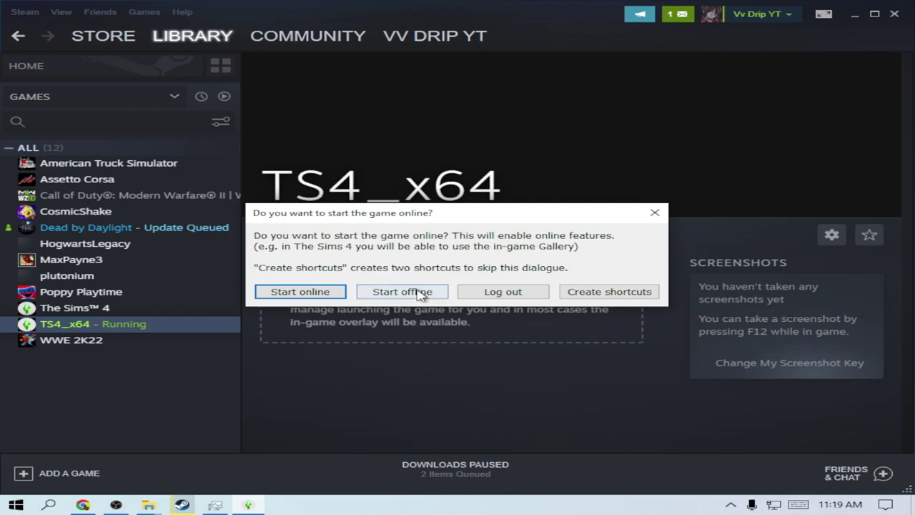
left_click(416, 292)
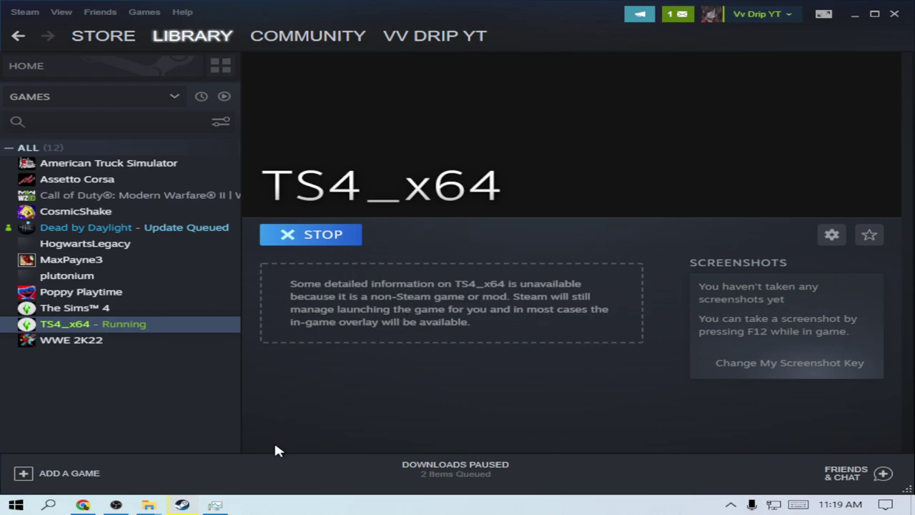
left_click(216, 505)
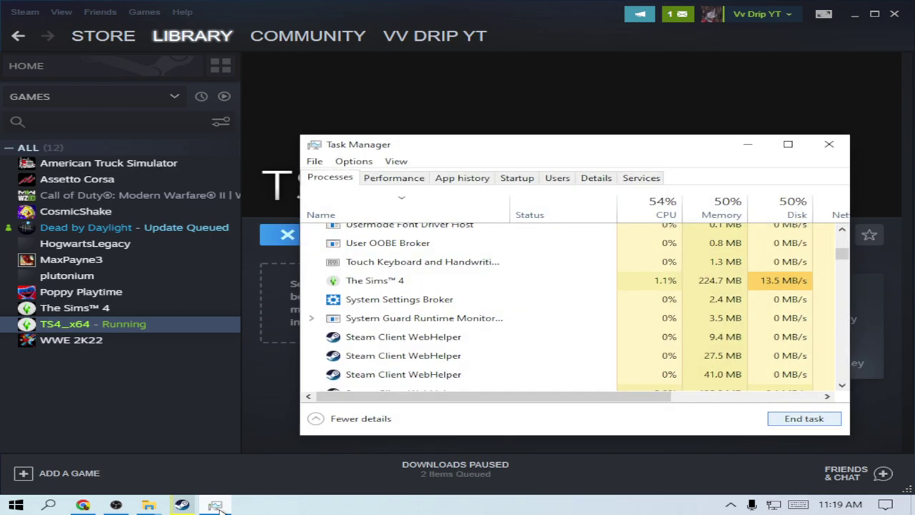
left_click(463, 264)
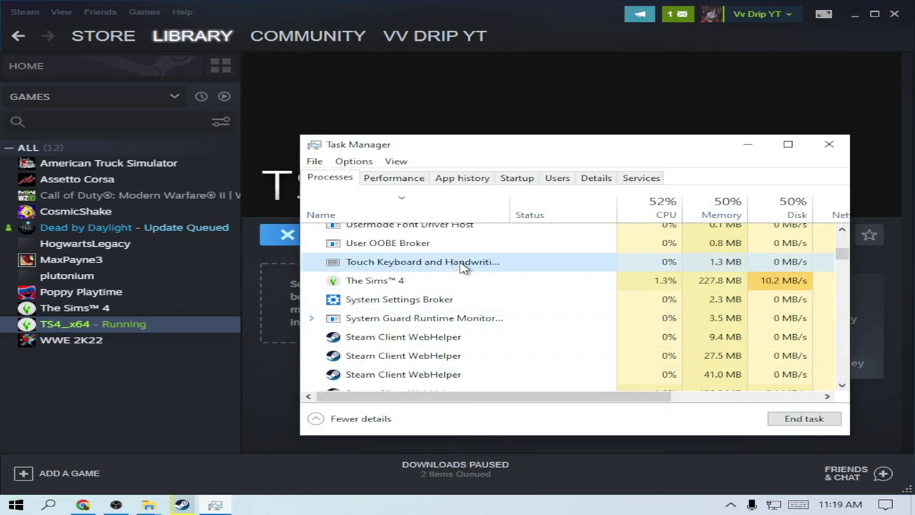
scroll(463, 266, "up", 2)
scroll(463, 266, "up", 3)
scroll(463, 266, "up", 1)
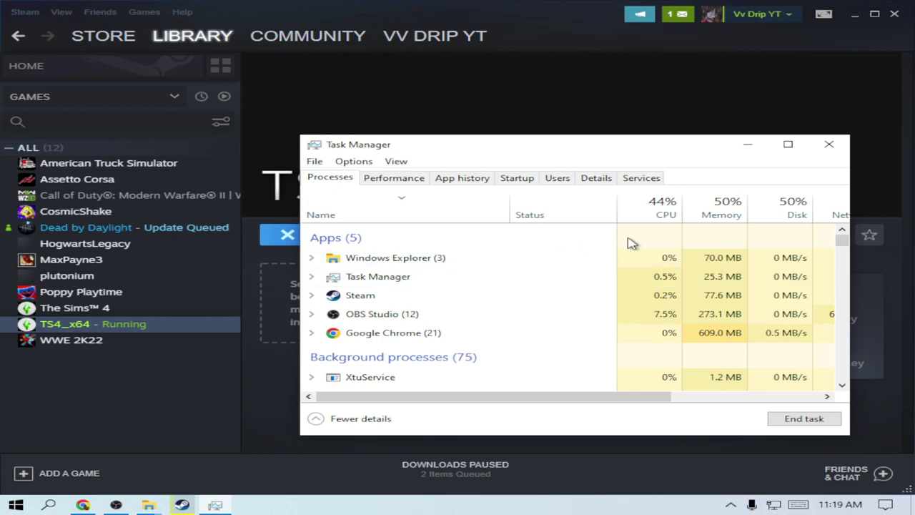
Minimize Task Manager, exit TS4_x64 and return to The Sims 4 library page
left_click(745, 150)
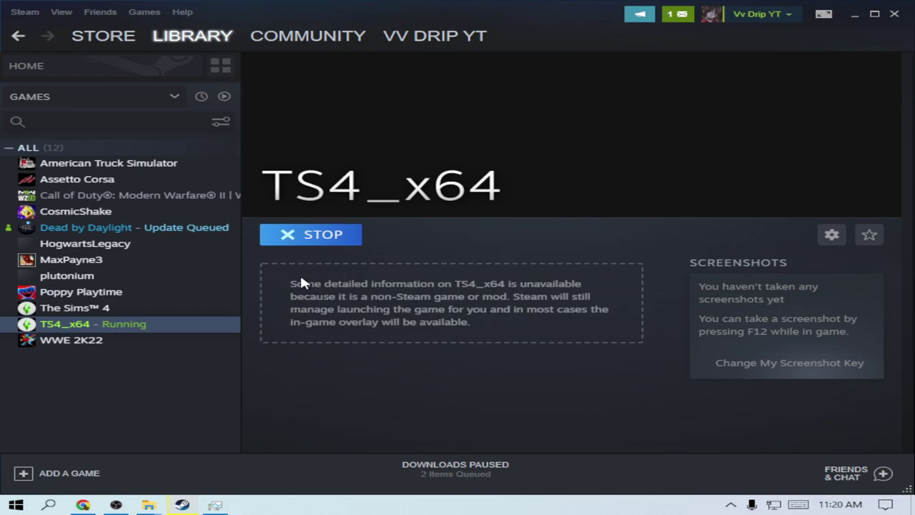
left_click(215, 505)
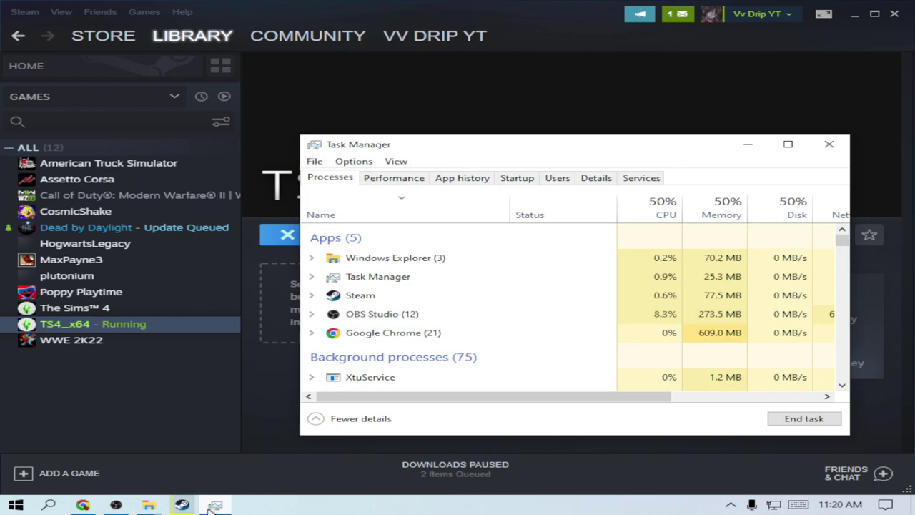
left_click(214, 504)
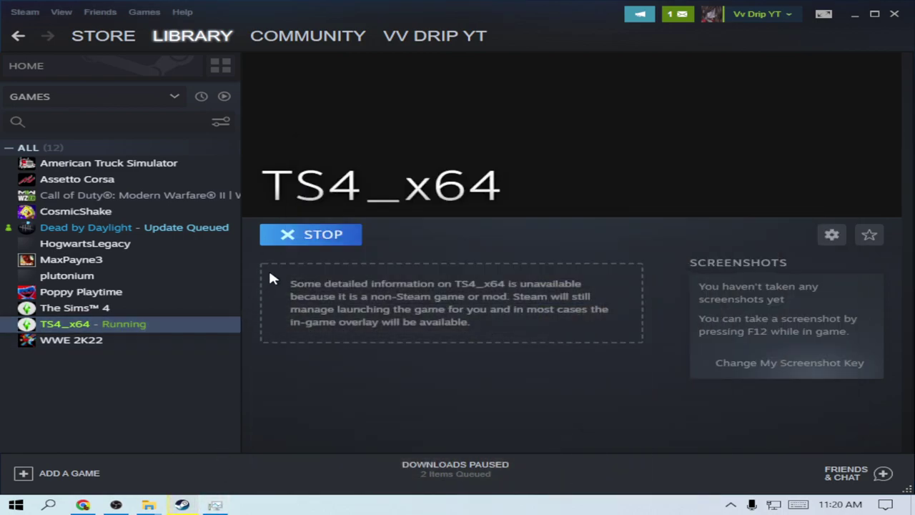
left_click(306, 239)
left_click(373, 291)
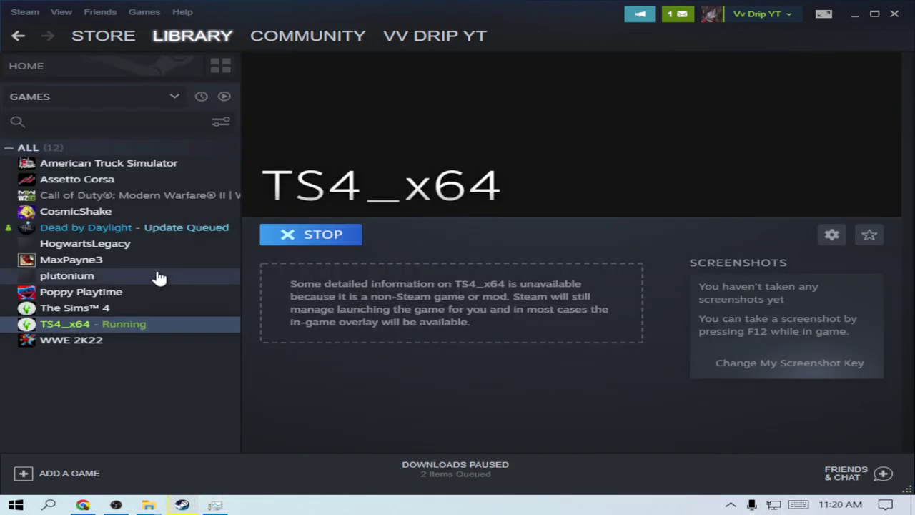
left_click(105, 309)
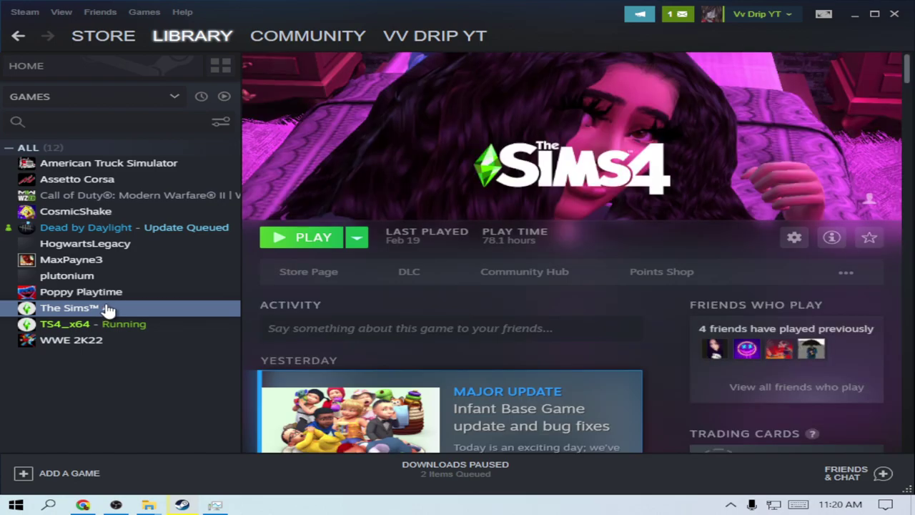
Launch The Sims 4, stop TS4_x64 and dismiss its start-online prompt
left_click(300, 242)
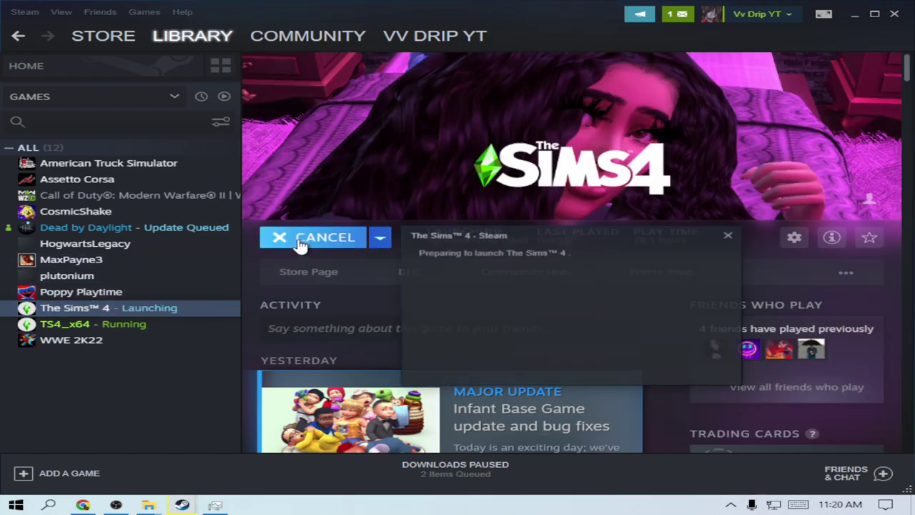
left_click(166, 333)
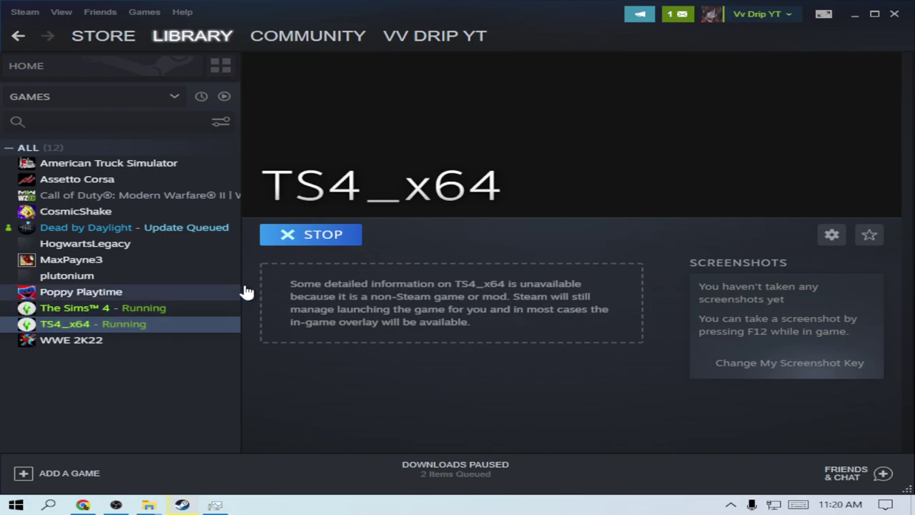
left_click(294, 246)
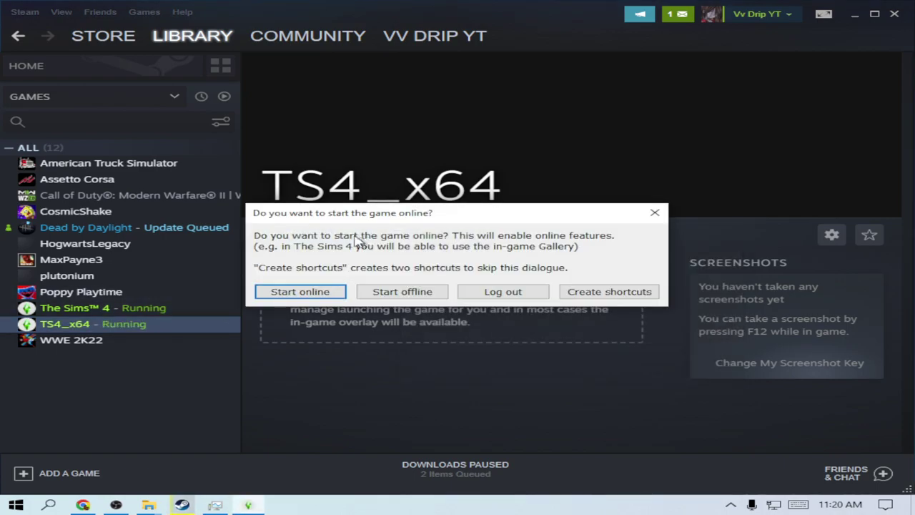
left_click(654, 212)
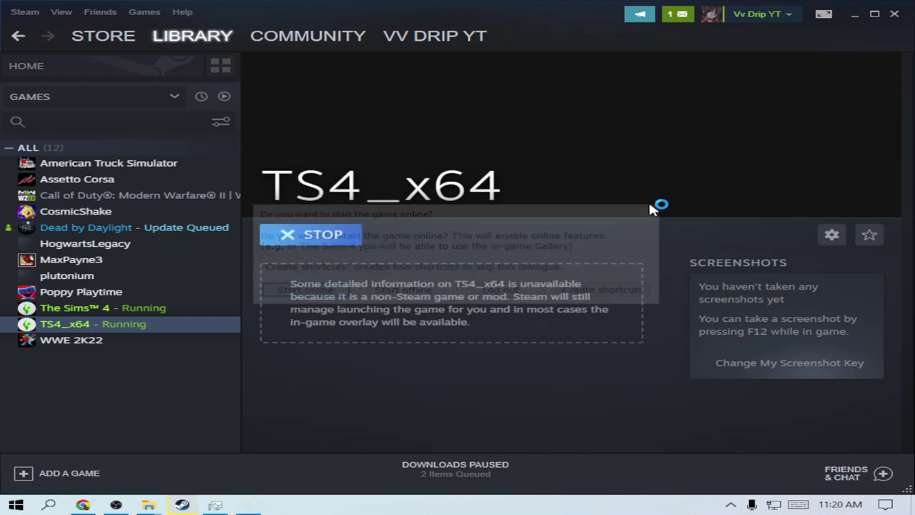
left_click(312, 239)
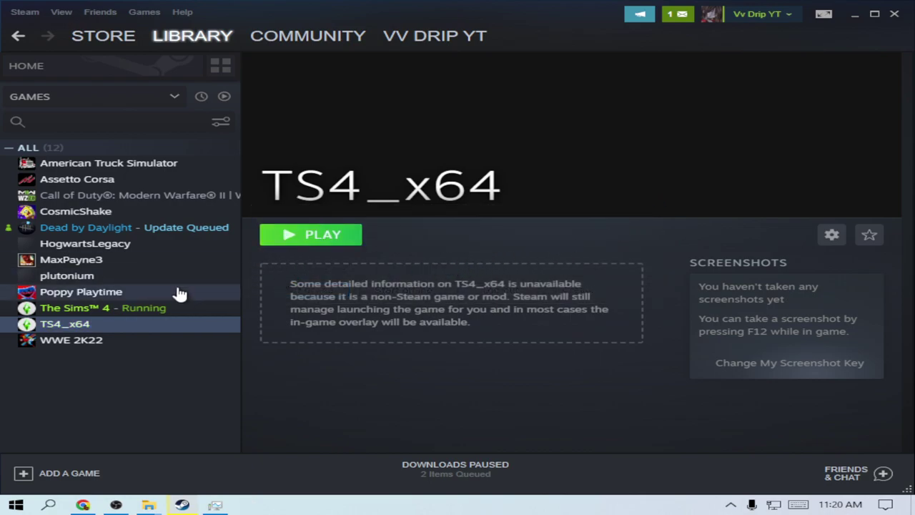
left_click(154, 314)
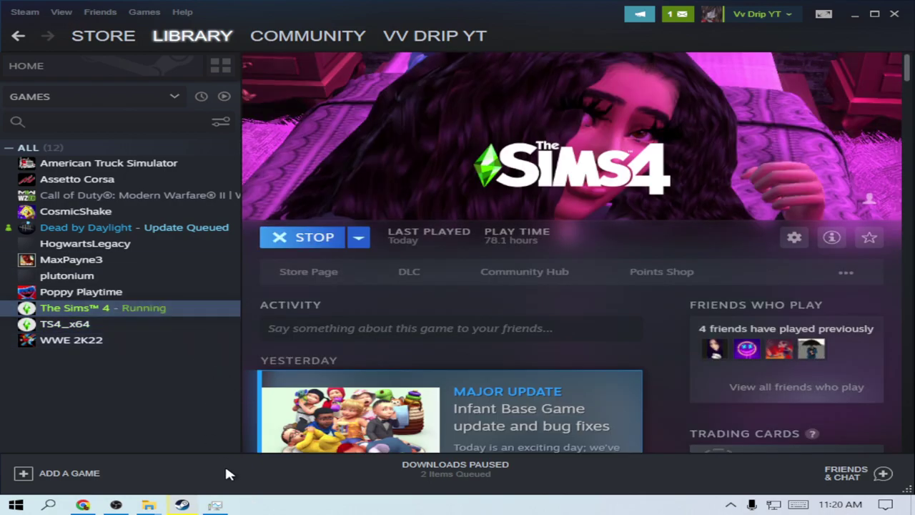
Scroll through Task Manager's process list to check what is running
left_click(214, 504)
scroll(413, 302, "down", 2)
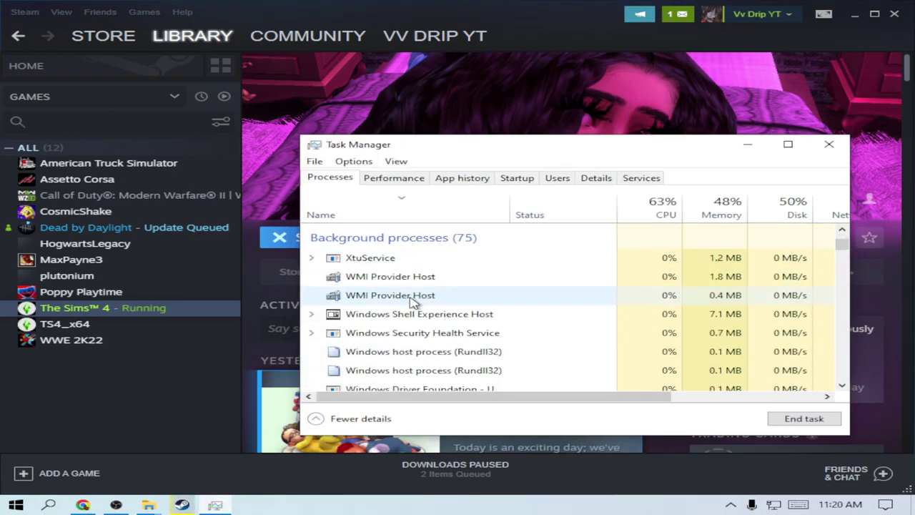
scroll(413, 301, "down", 4)
scroll(413, 301, "down", 3)
scroll(415, 300, "down", 4)
scroll(417, 300, "down", 3)
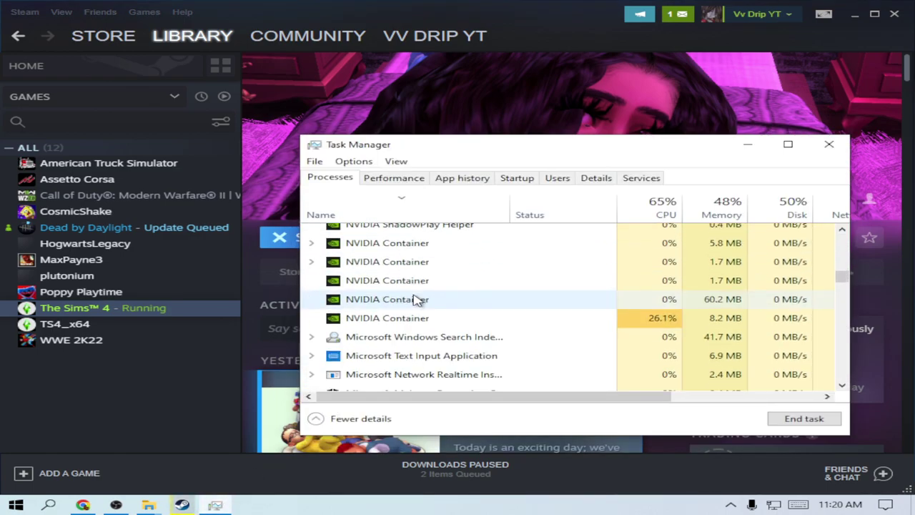
scroll(413, 299, "down", 3)
scroll(404, 295, "down", 3)
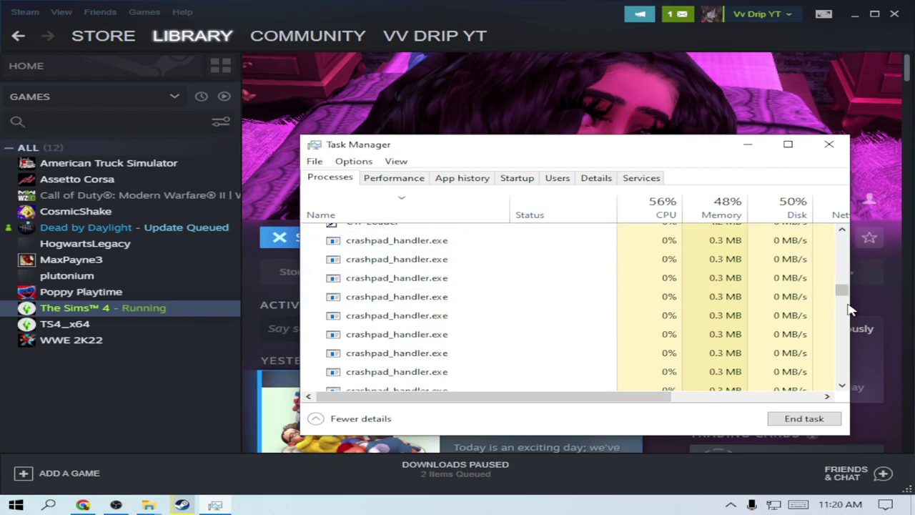
mouse_move(842, 289)
left_mouse_down()
mouse_move(850, 309)
mouse_move(842, 243)
left_mouse_up()
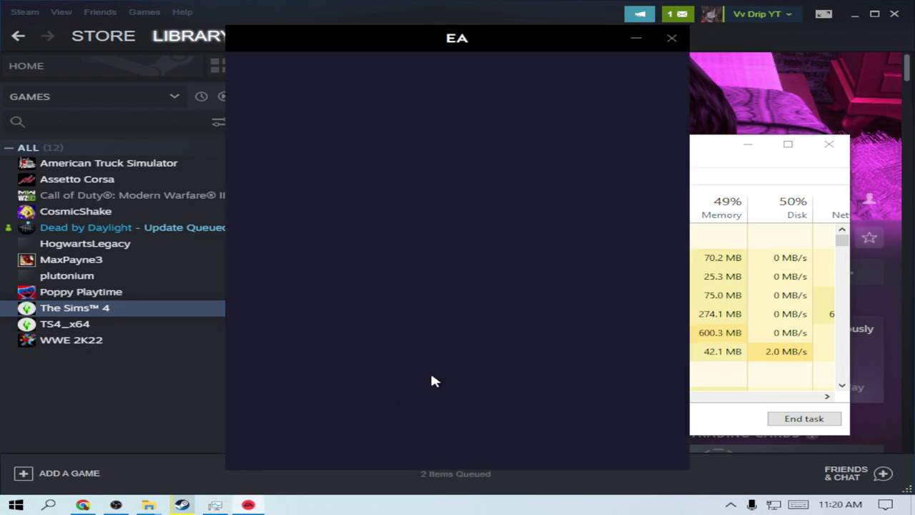
Minimize Task Manager and the EA app window, leaving Steam's Sims 4 page visible
left_click(250, 504)
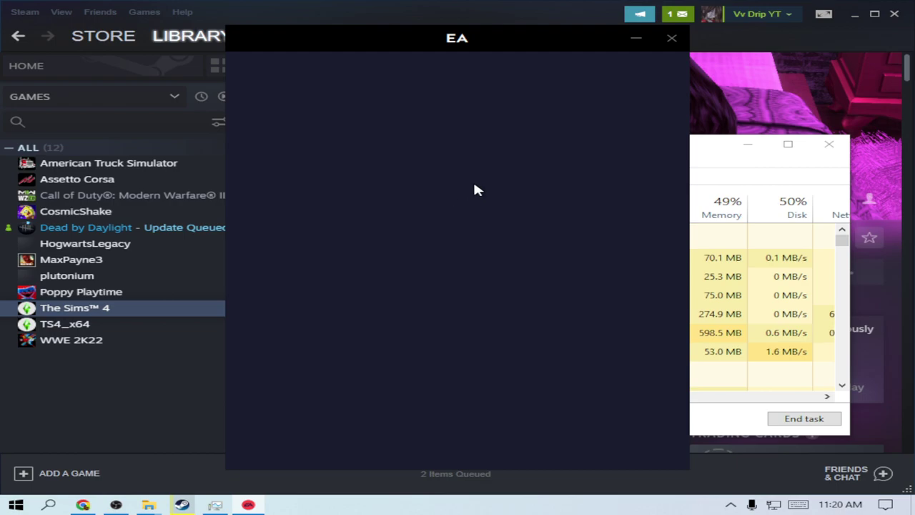
left_click(726, 171)
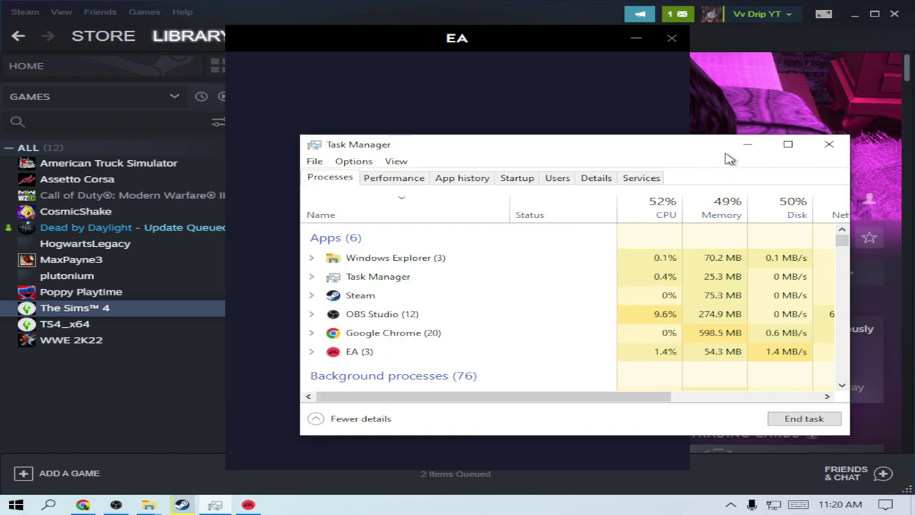
left_click(747, 145)
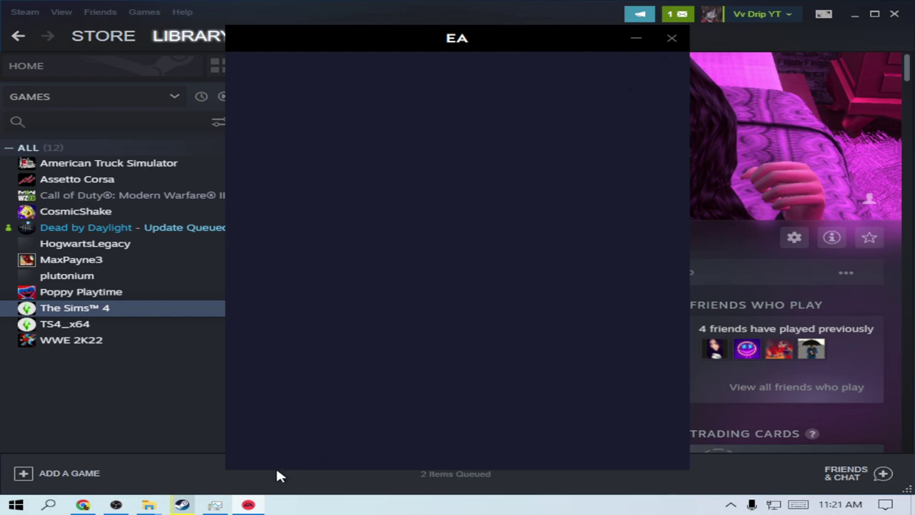
left_click(243, 503)
left_click(243, 503)
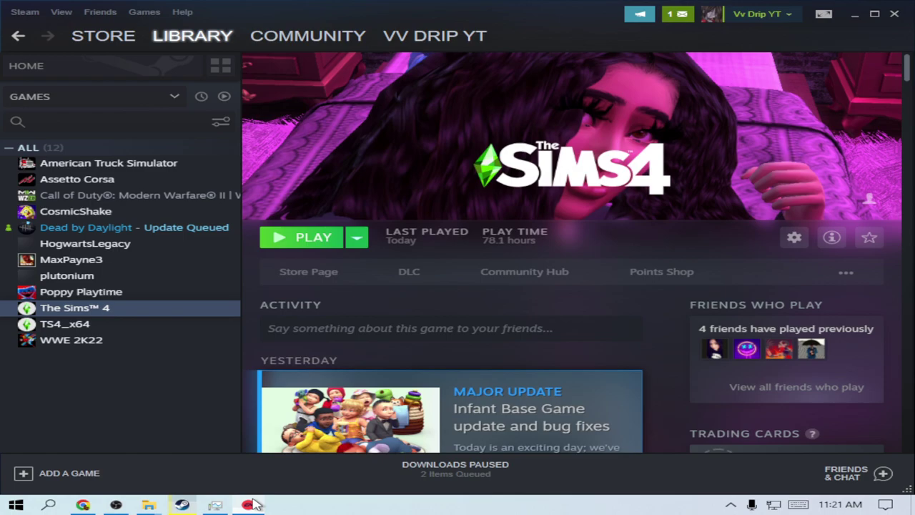
Expand the EA (3) group in Task Manager to check its processes, then minimize Task Manager
left_click(248, 503)
left_click_drag(215, 504, 248, 504)
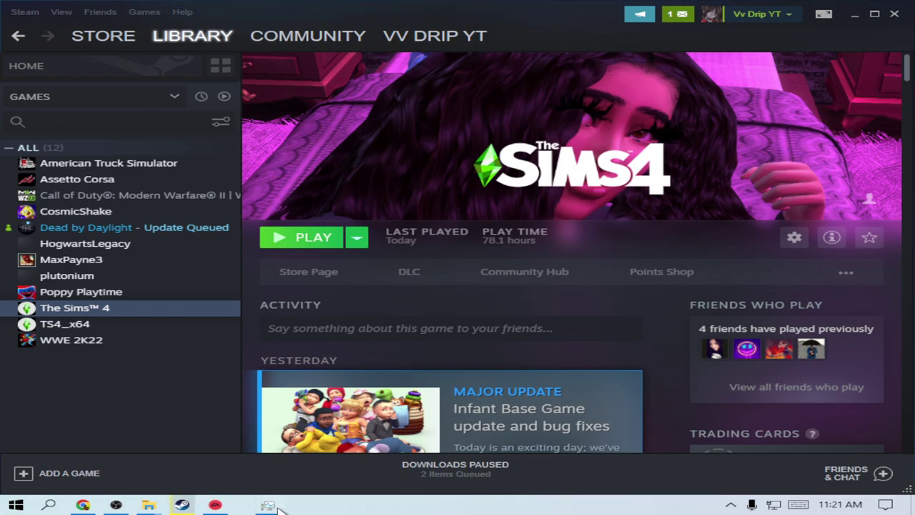
left_click(248, 505)
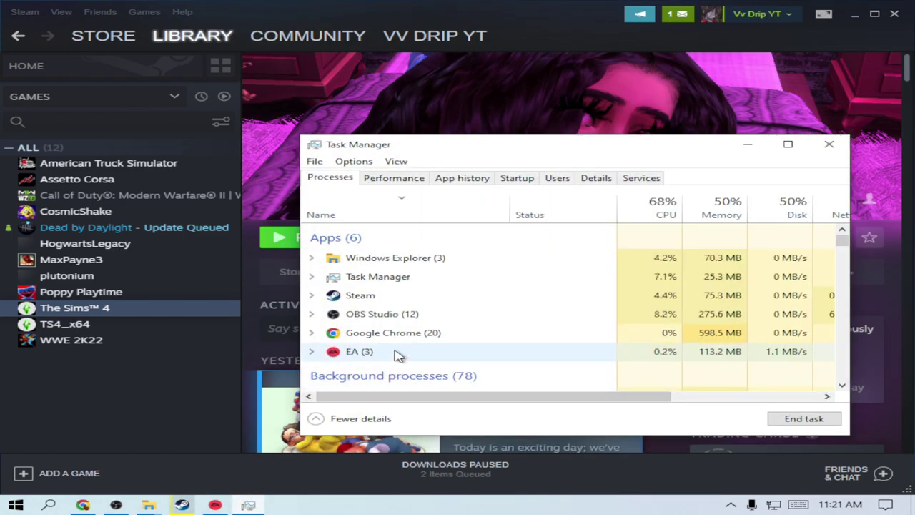
left_click(311, 350)
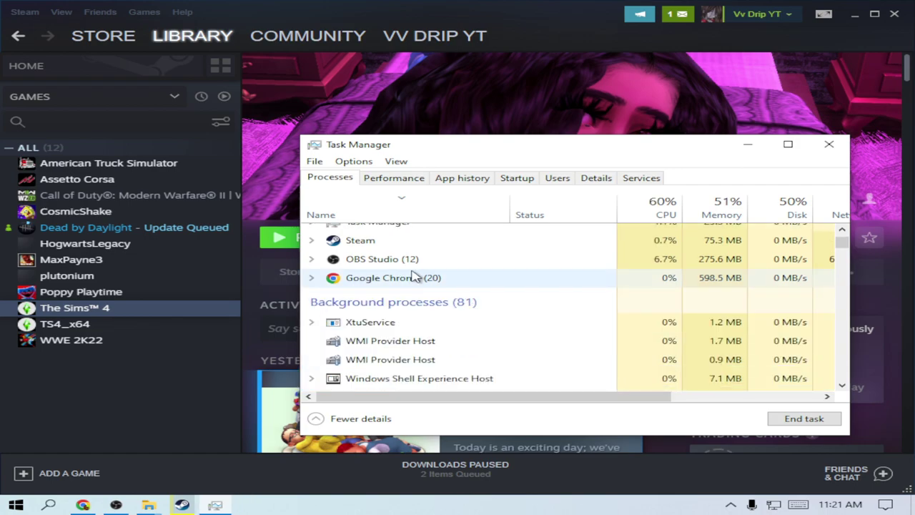
scroll(418, 273, "up", 1)
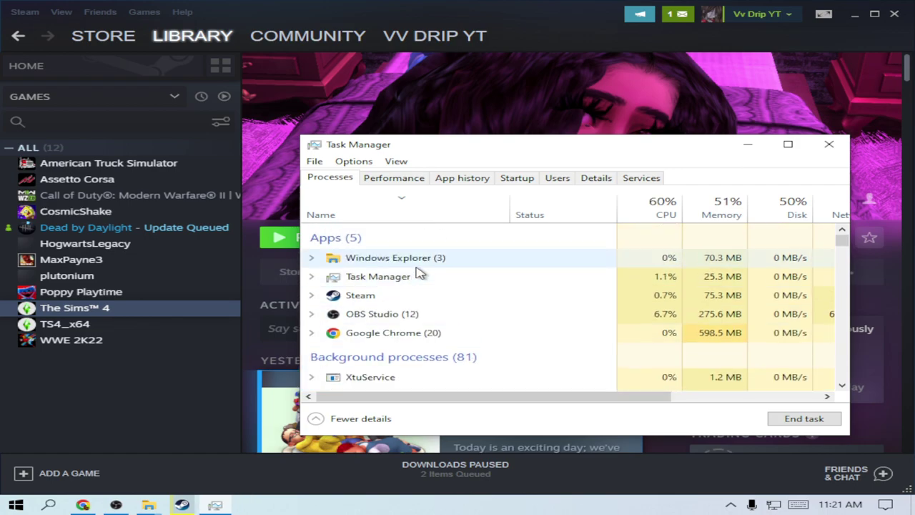
left_click(743, 148)
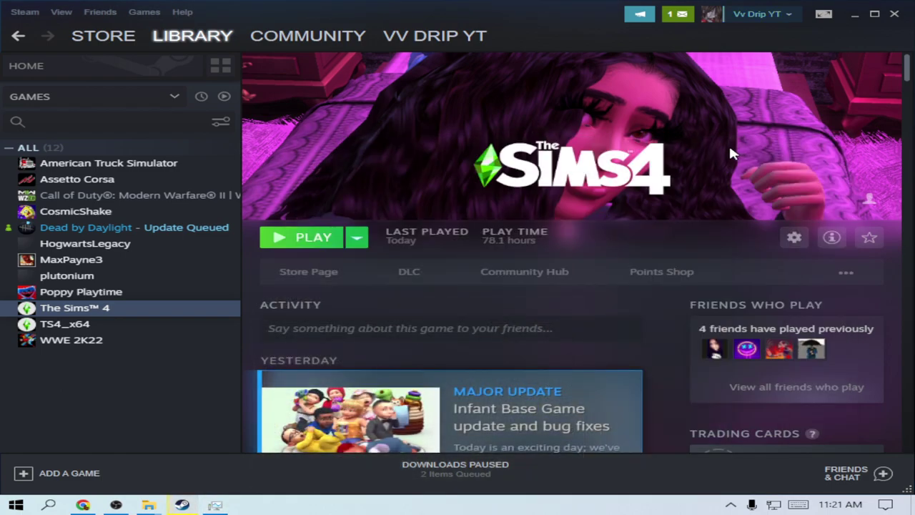
Monitor The Sims 4 launch through background apps, Steam notifications and Task Manager
left_click(730, 506)
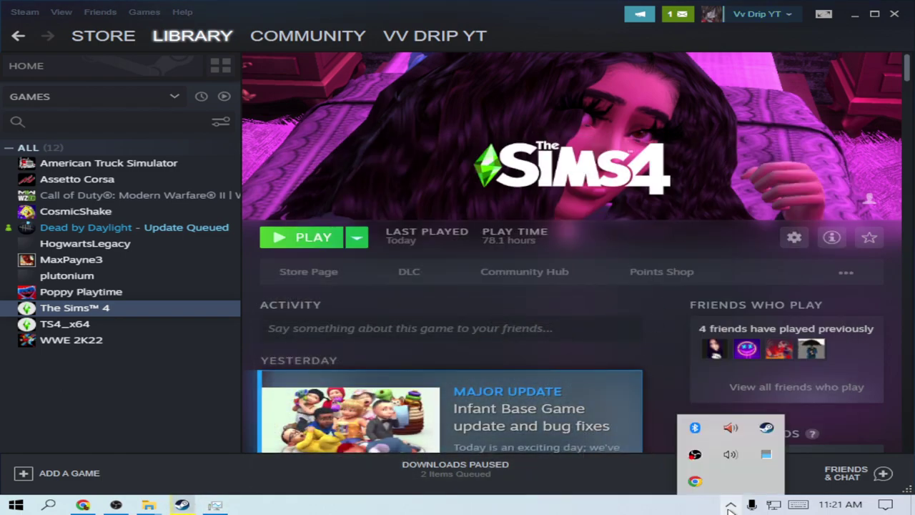
left_click(730, 505)
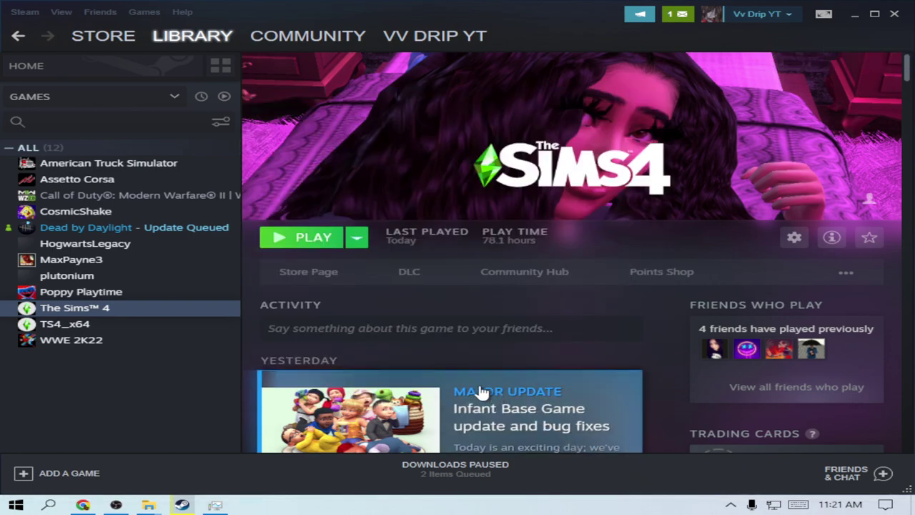
left_click(216, 506)
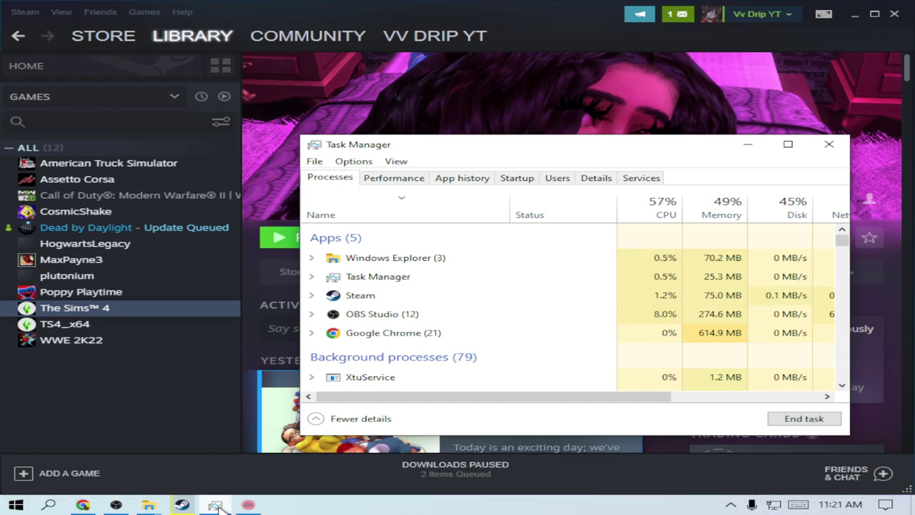
left_click(215, 505)
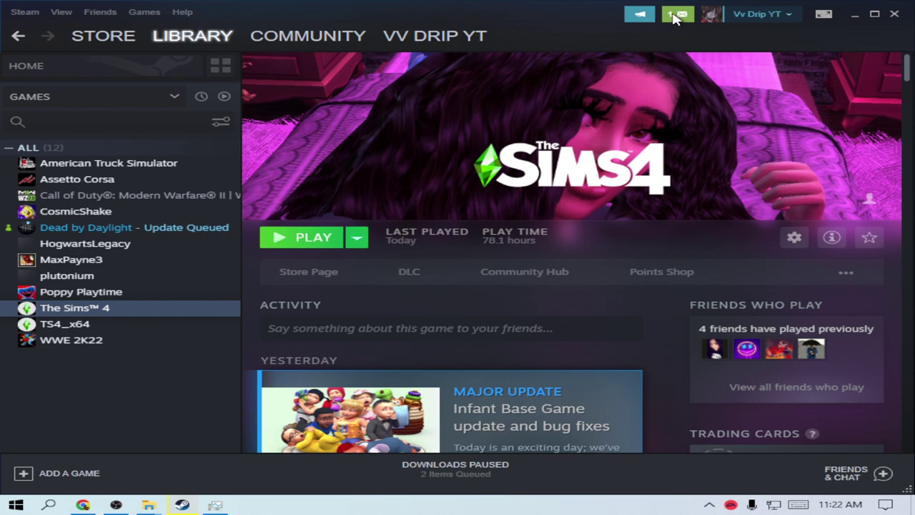
left_click(673, 18)
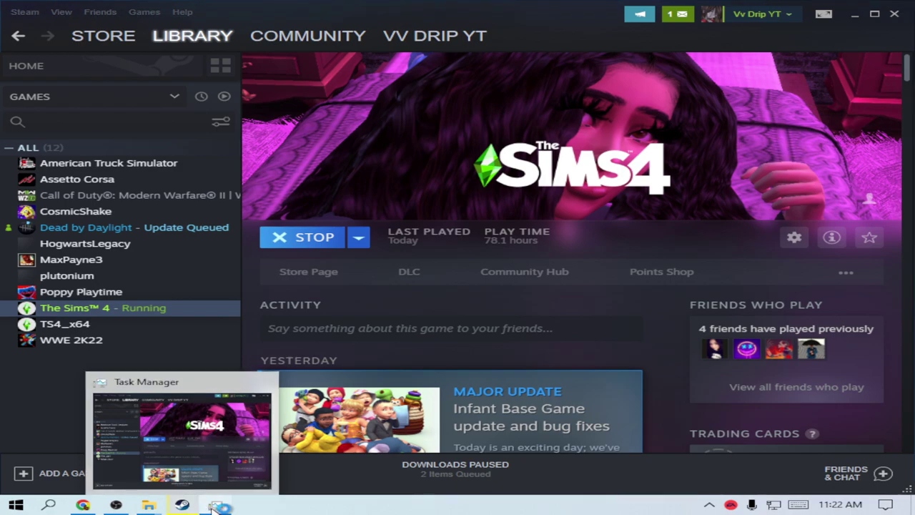
left_click(215, 506)
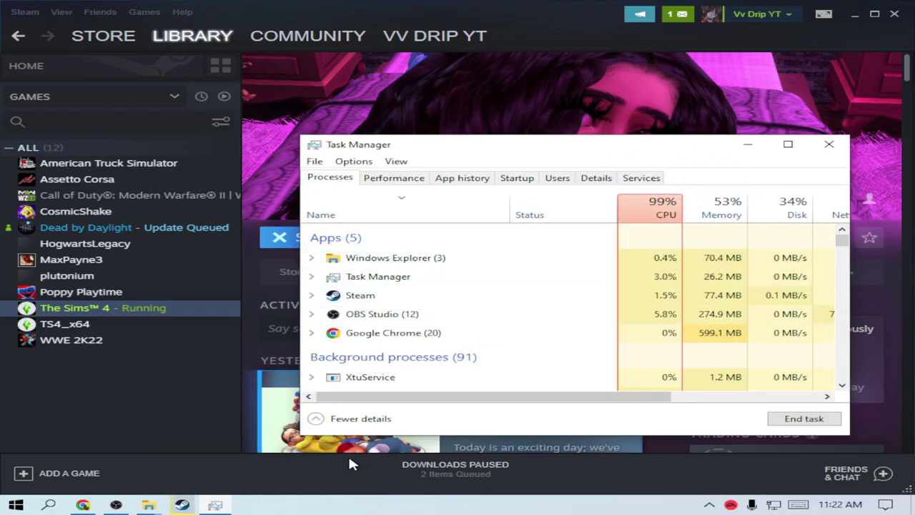
left_click(117, 506)
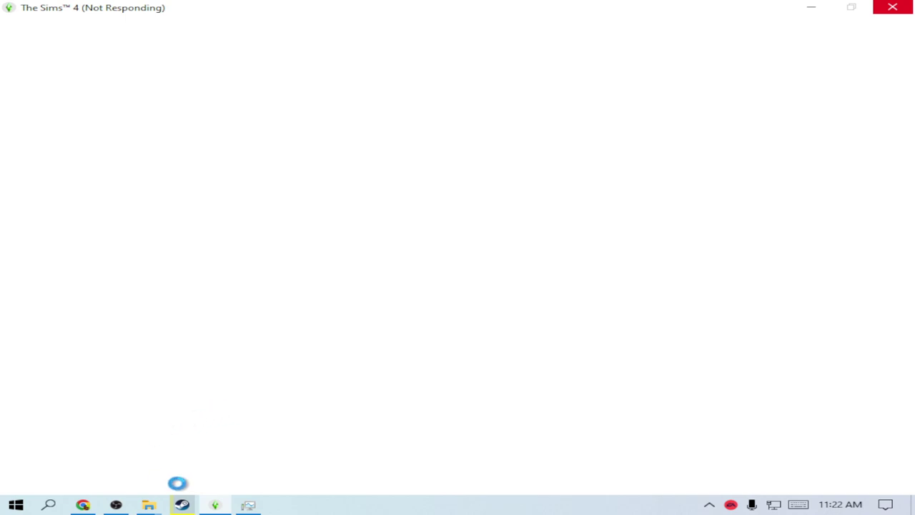
Switch to the OBS window while The Sims 4 loads to its main menu
left_click(182, 504)
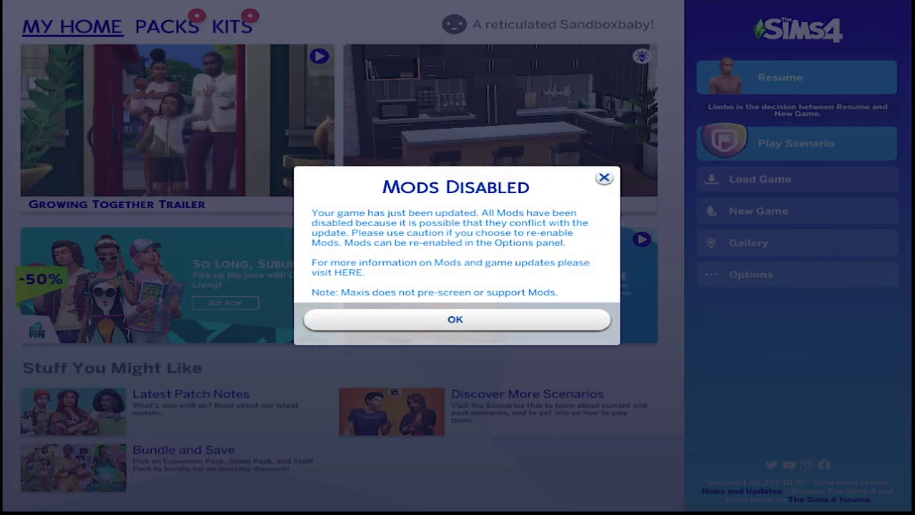
Dismiss the Mods Disabled notice and open Game Options, leaving the resolution unchanged
left_click(439, 323)
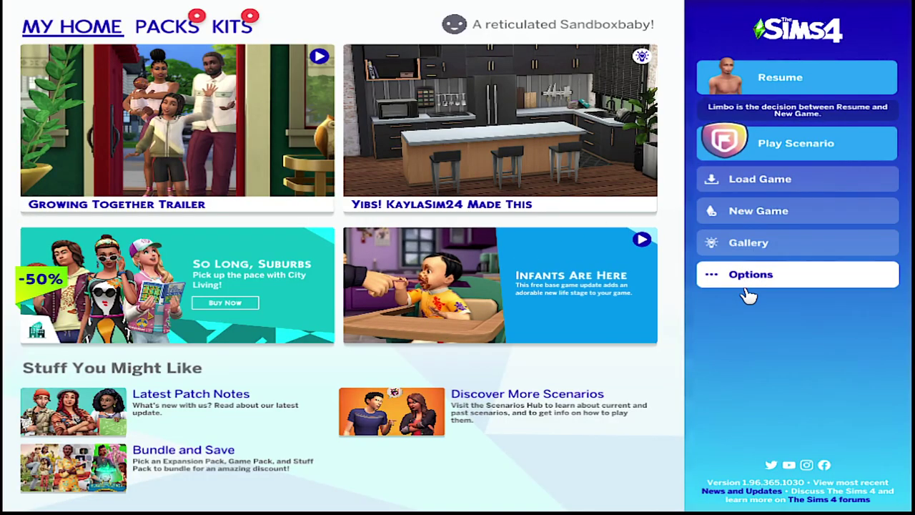
left_click(751, 287)
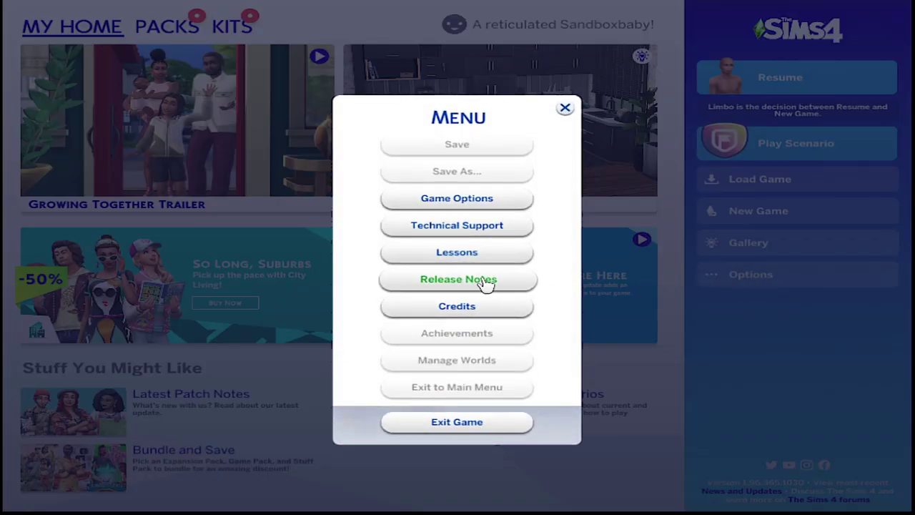
left_click(483, 212)
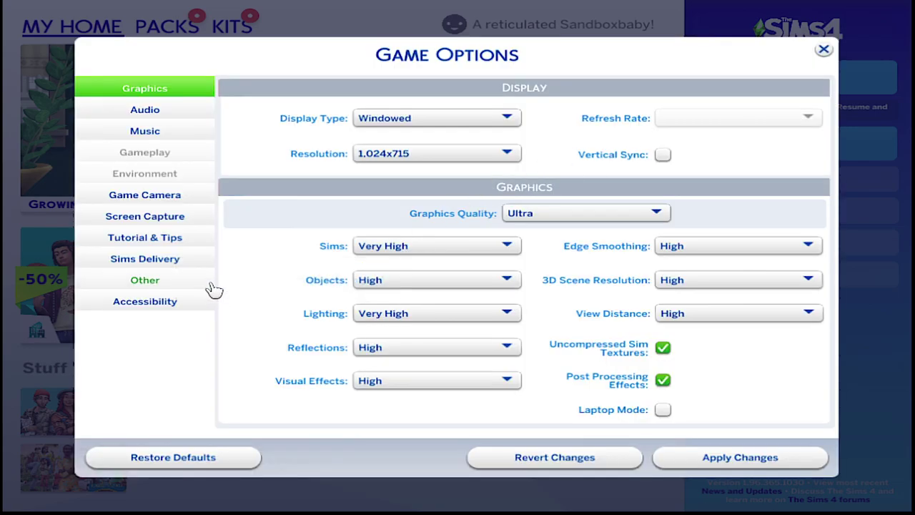
left_click(386, 163)
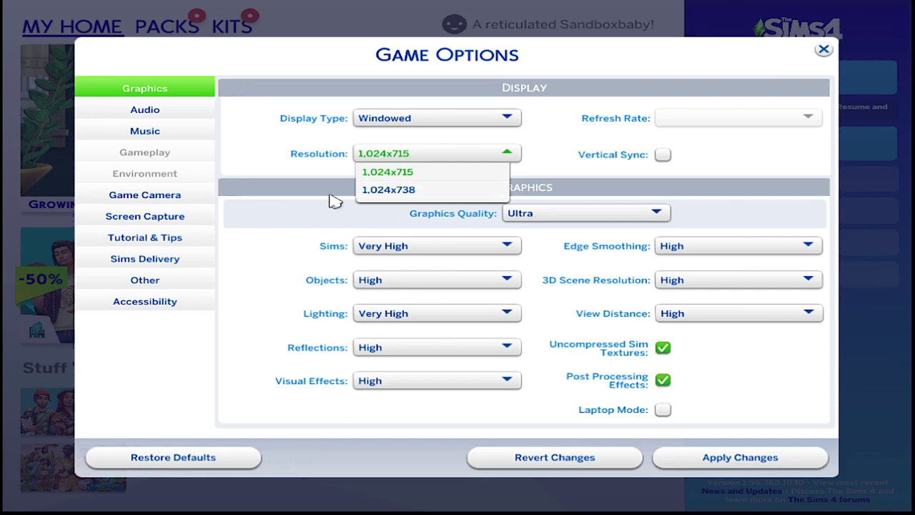
left_click(280, 198)
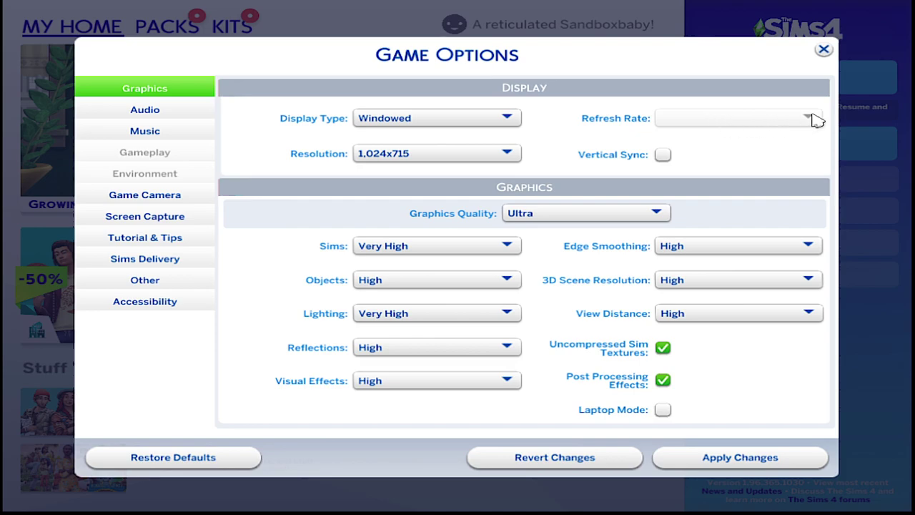
Enable Custom Content and Mods under Other, apply the changes, and begin exiting the game
left_click(181, 286)
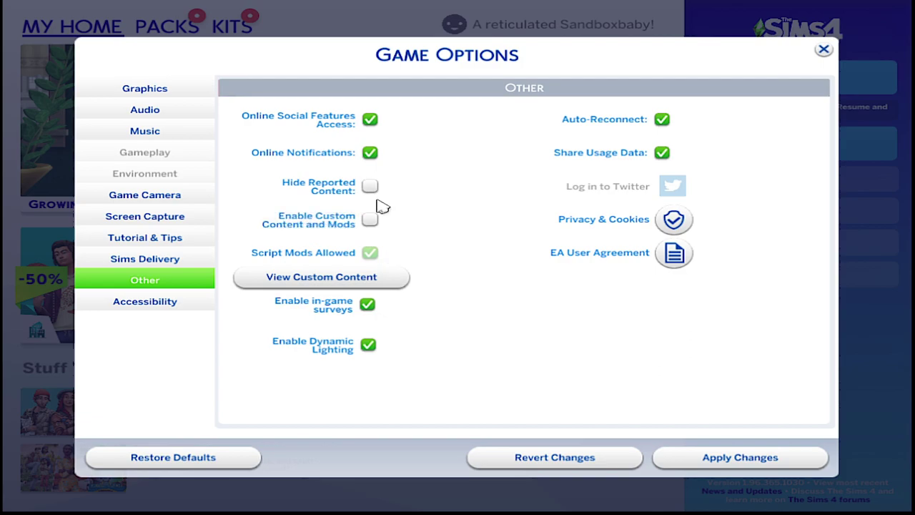
left_click(371, 222)
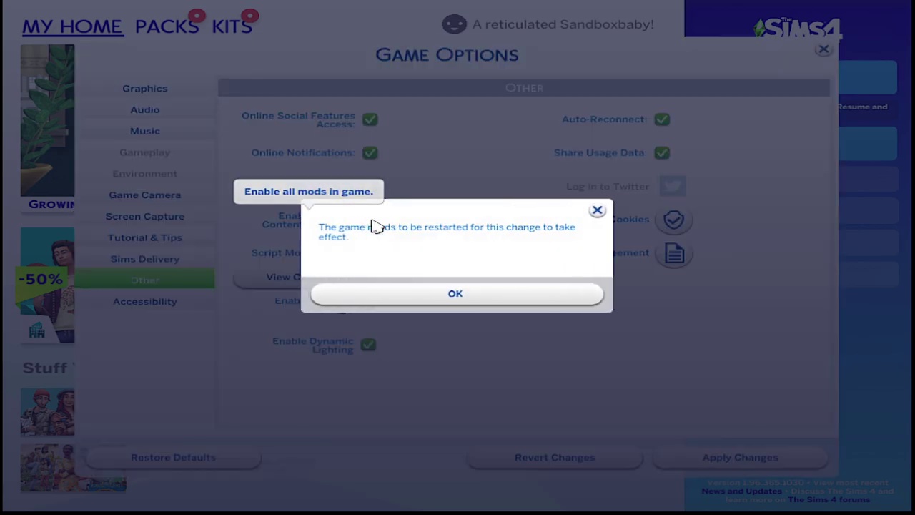
left_click(437, 297)
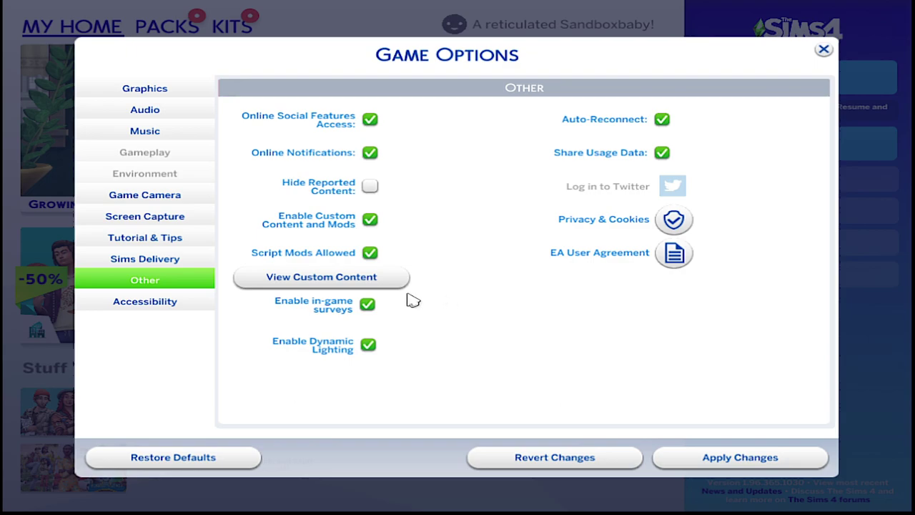
left_click(697, 461)
left_click(726, 465)
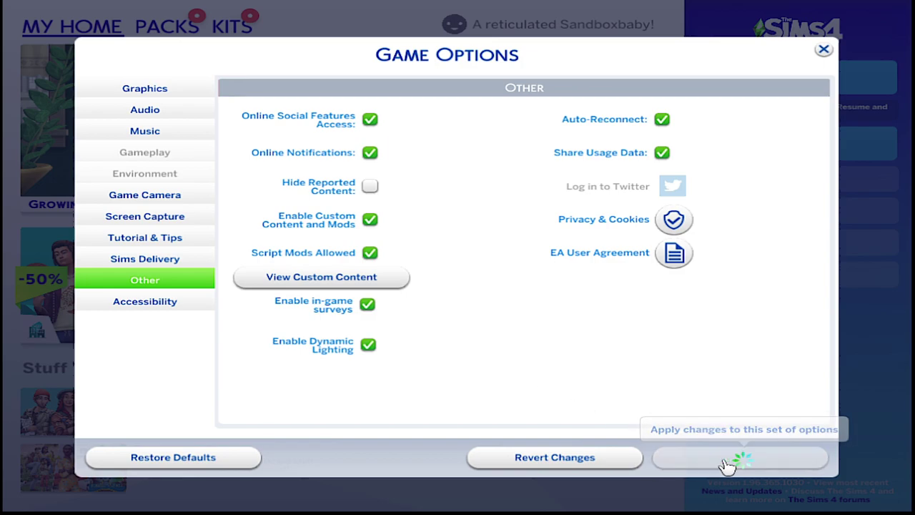
left_click(822, 50)
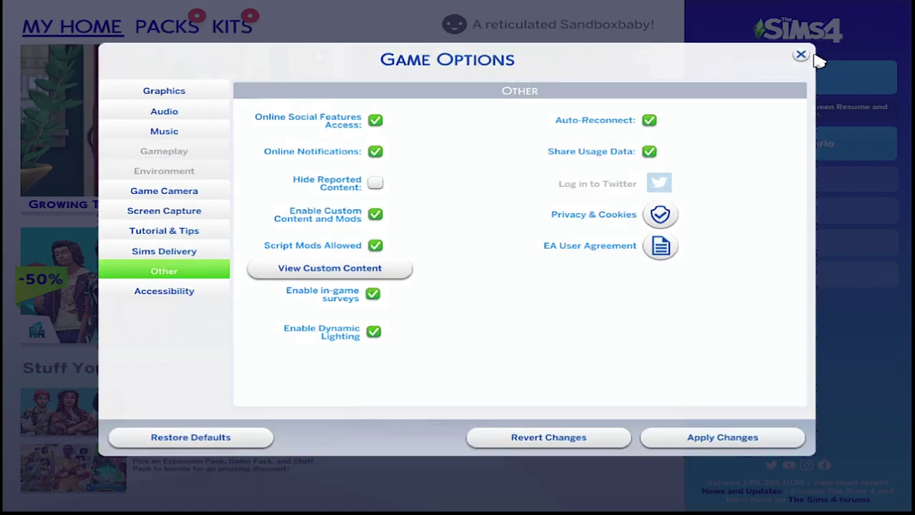
left_click(480, 420)
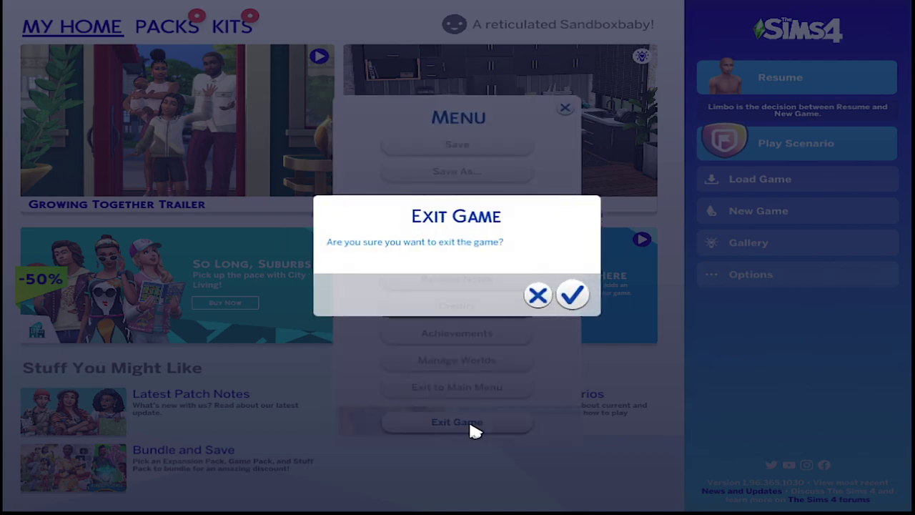
Confirm the Exit Game prompt so The Sims 4 closes for a restart
left_click(551, 300)
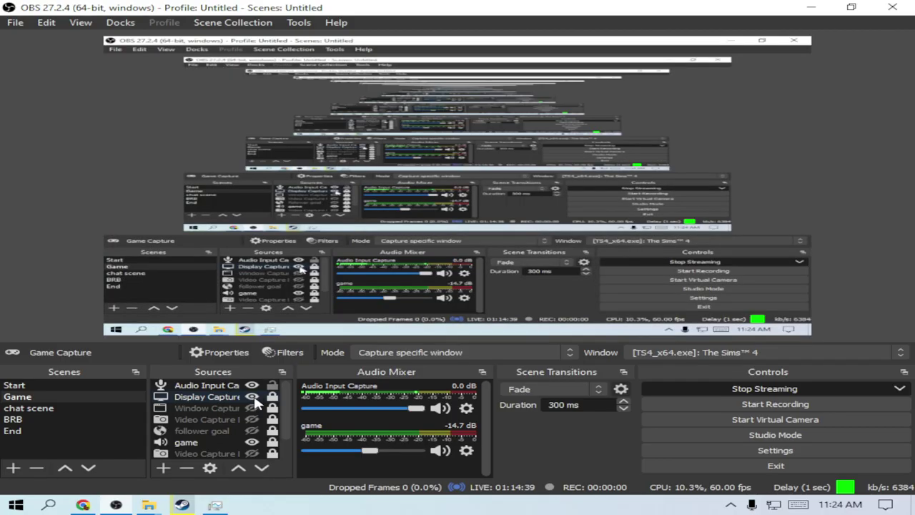
Scroll through Task Manager's running processes over Steam, then minimize it
left_click(184, 505)
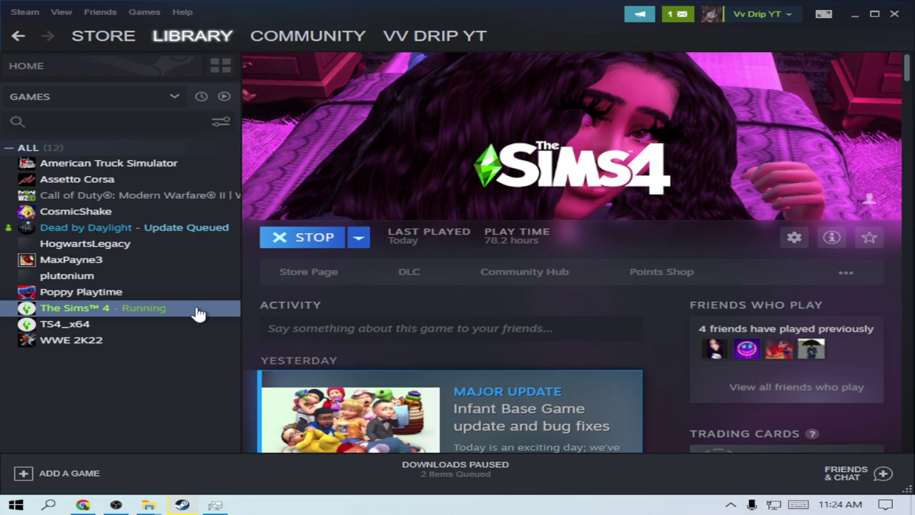
scroll(397, 364, "down", 2)
scroll(394, 368, "up", 2)
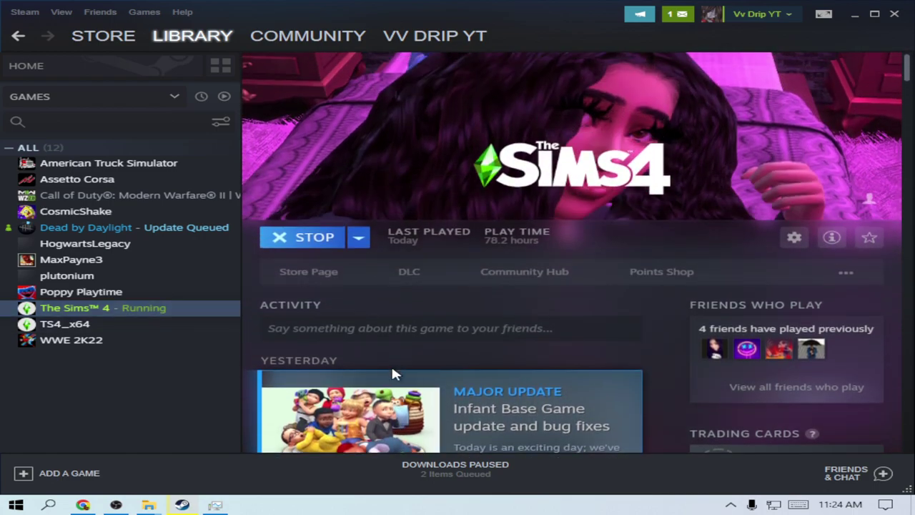
left_click(215, 504)
scroll(539, 306, "down", 2)
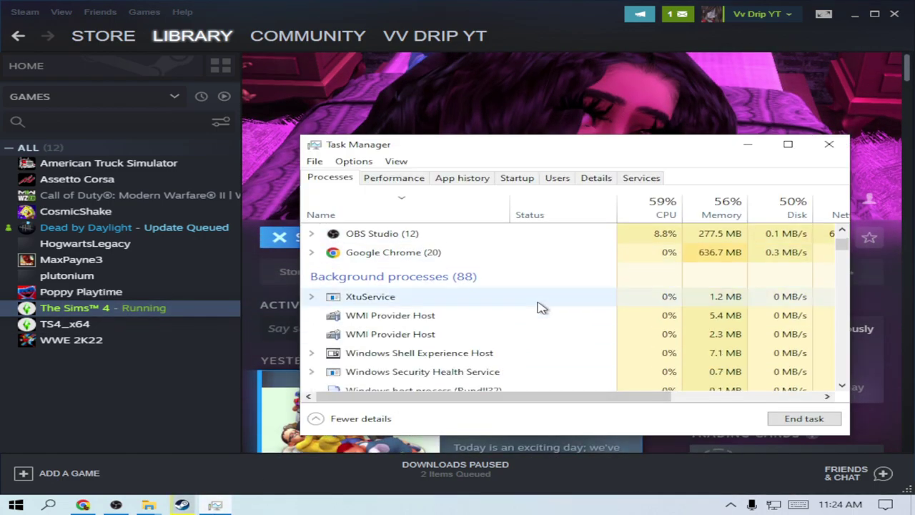
scroll(539, 306, "down", 3)
scroll(540, 300, "down", 3)
scroll(540, 293, "down", 3)
scroll(539, 284, "down", 3)
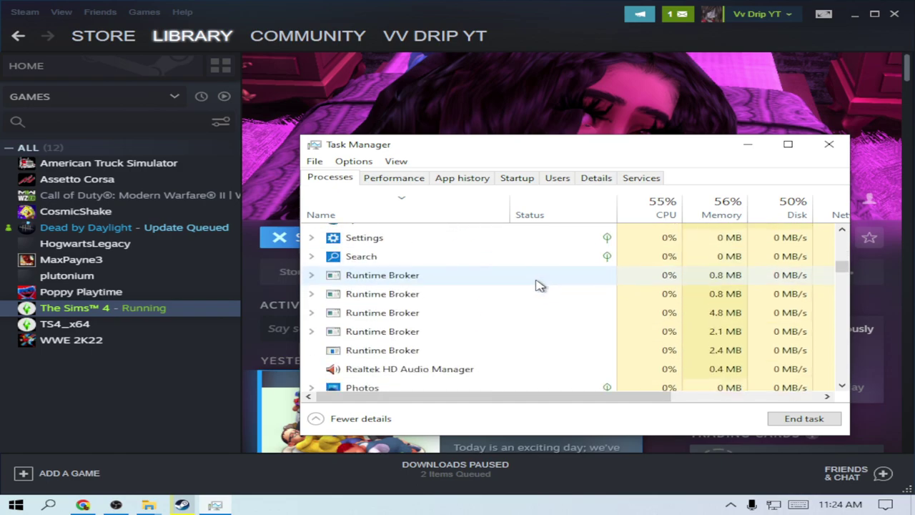
scroll(539, 284, "down", 2)
scroll(538, 283, "down", 2)
scroll(537, 282, "down", 1)
scroll(536, 281, "up", 3)
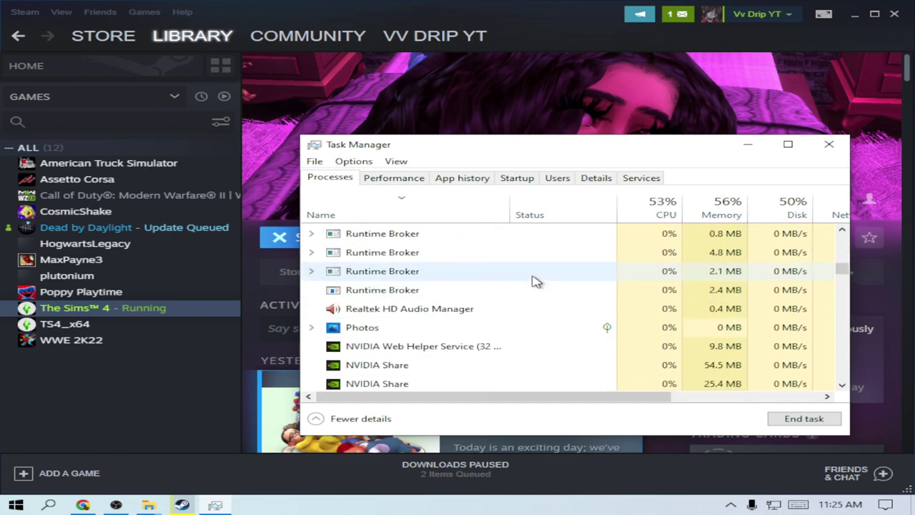
scroll(530, 279, "up", 2)
scroll(524, 278, "up", 3)
scroll(525, 278, "up", 2)
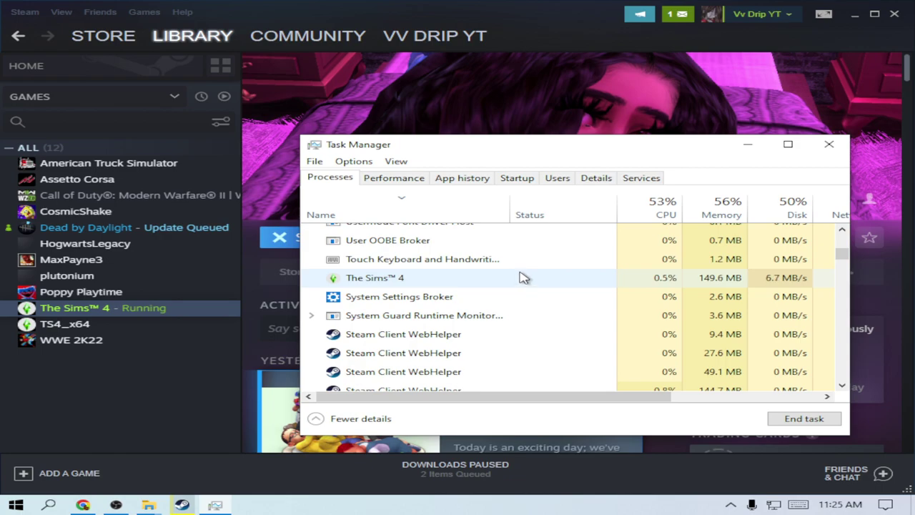
scroll(520, 276, "up", 2)
scroll(516, 266, "up", 3)
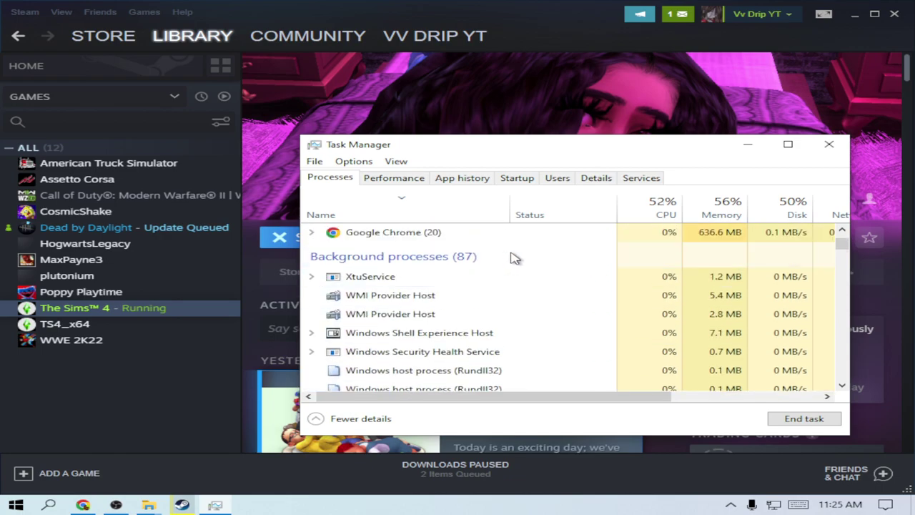
scroll(511, 258, "up", 3)
left_click(747, 144)
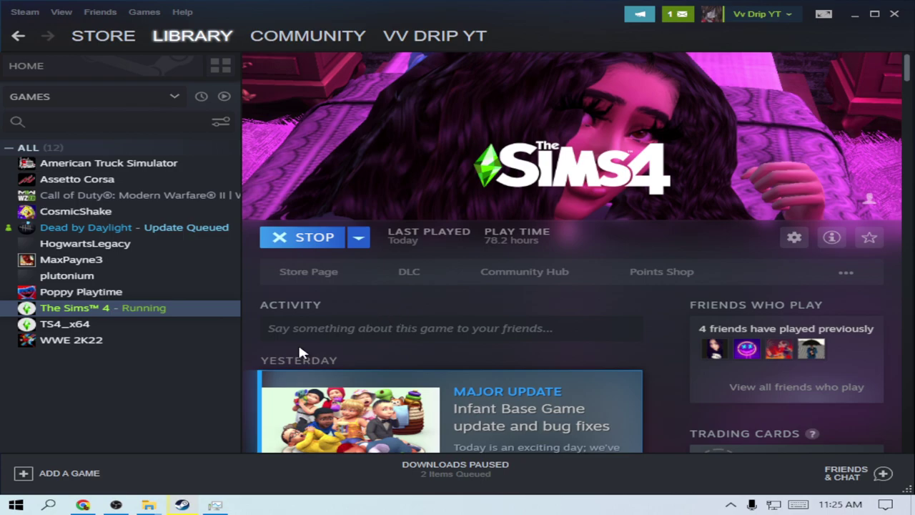
Check memory use (9.0 of 16.0 GB) on the Performance tab, then return to Processes
left_click(216, 505)
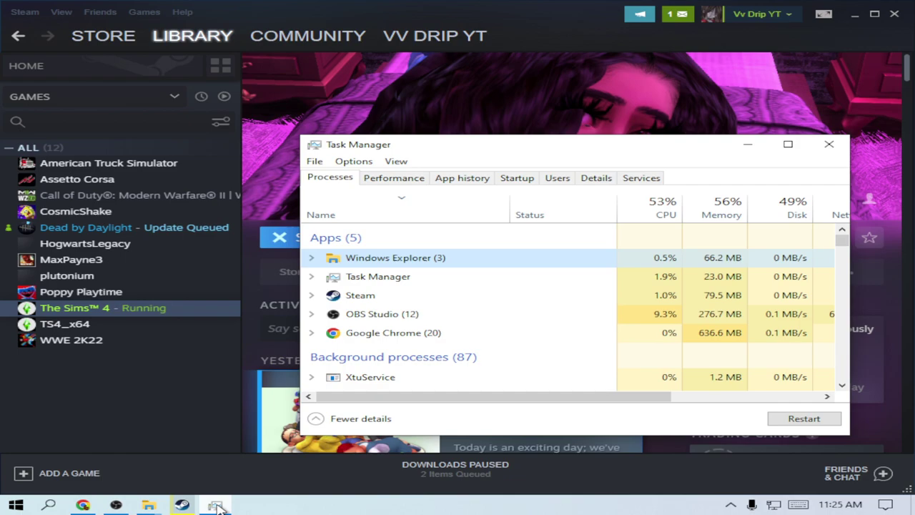
left_click(216, 505)
left_click(402, 183)
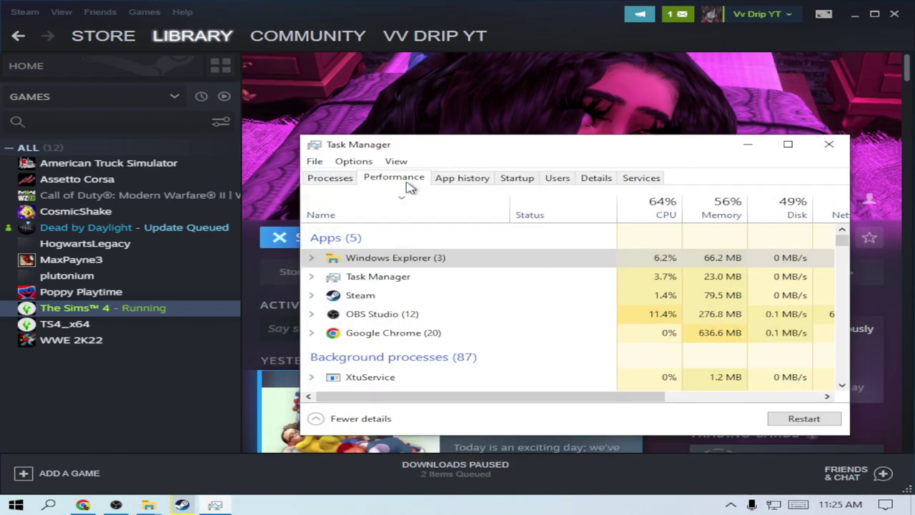
left_click(335, 180)
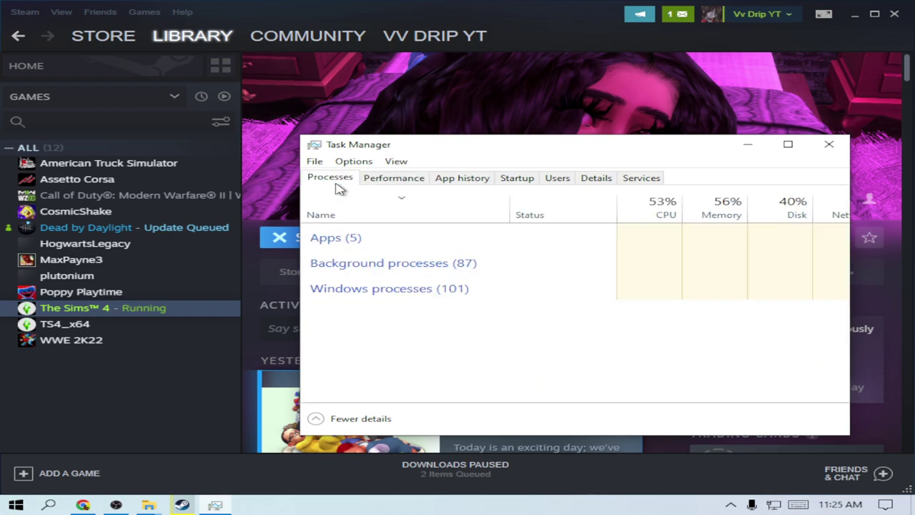
Switch between Steam, OBS and Task Manager, ending on Steam's library page
left_click(747, 144)
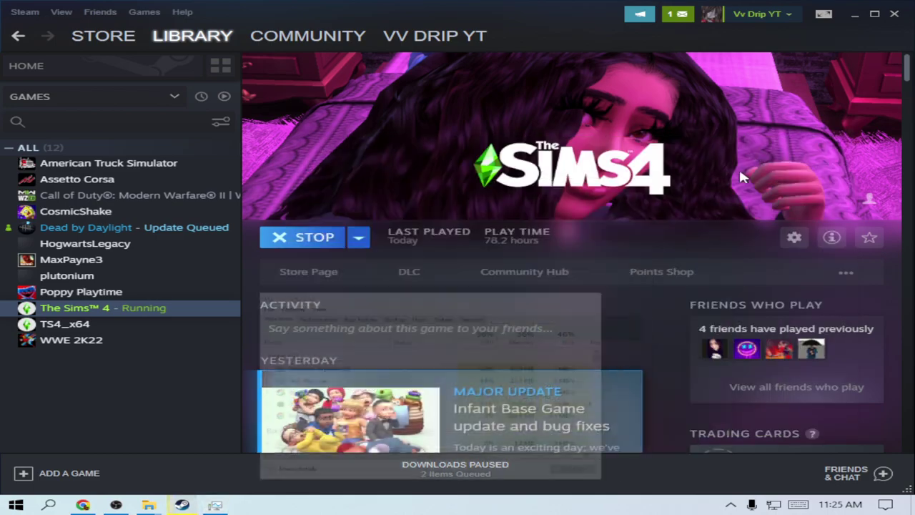
left_click(183, 505)
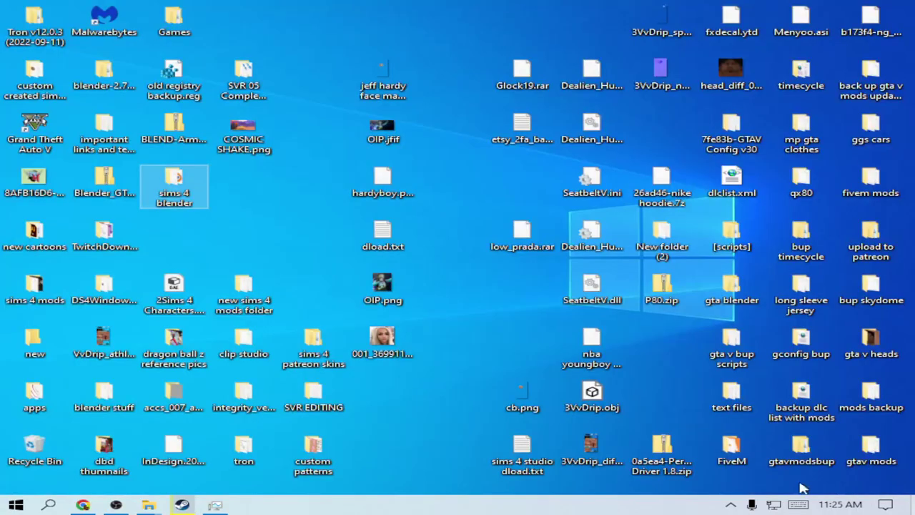
left_click(182, 505)
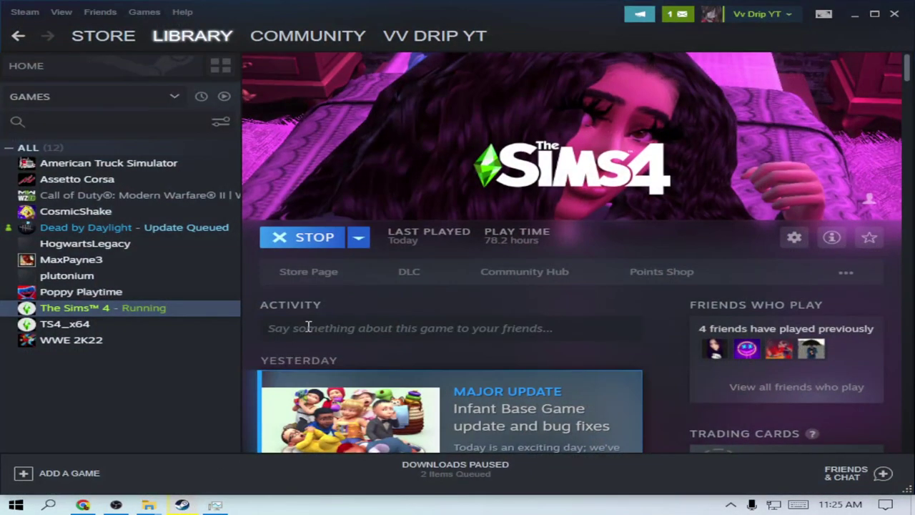
left_click(117, 504)
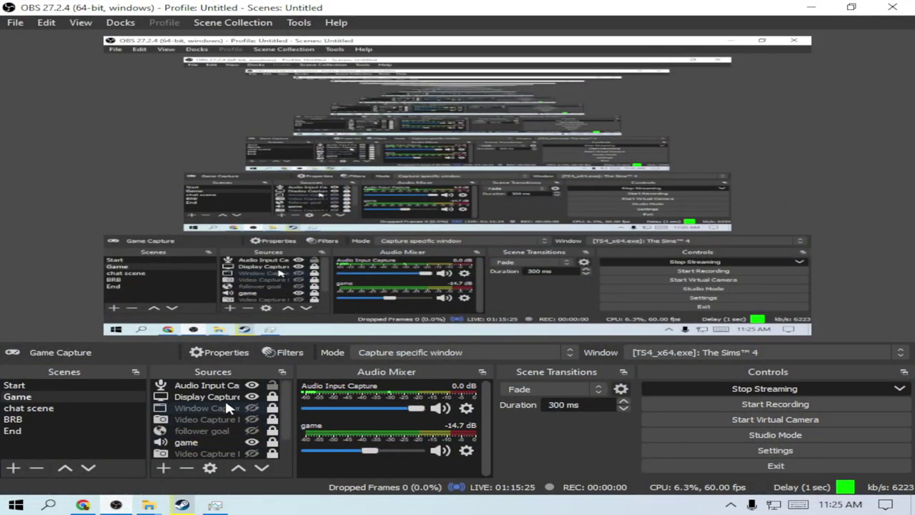
left_click(212, 505)
left_click(212, 505)
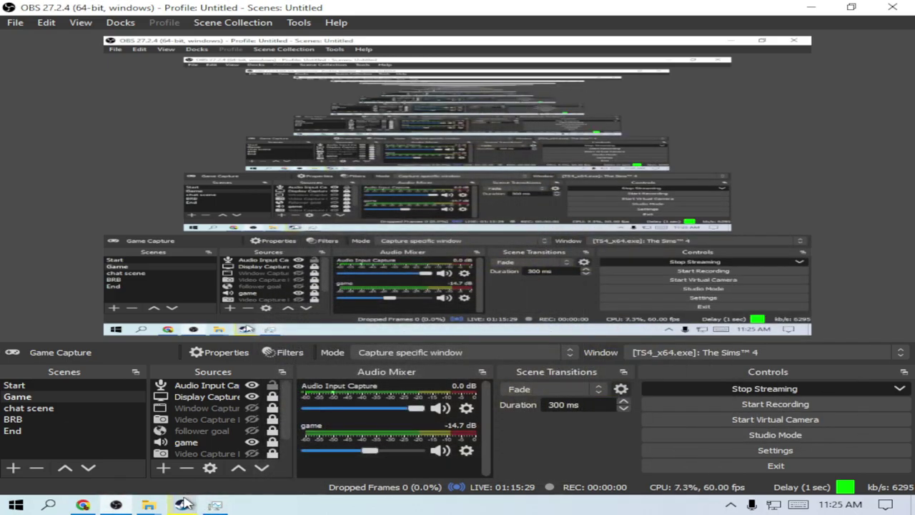
left_click(182, 505)
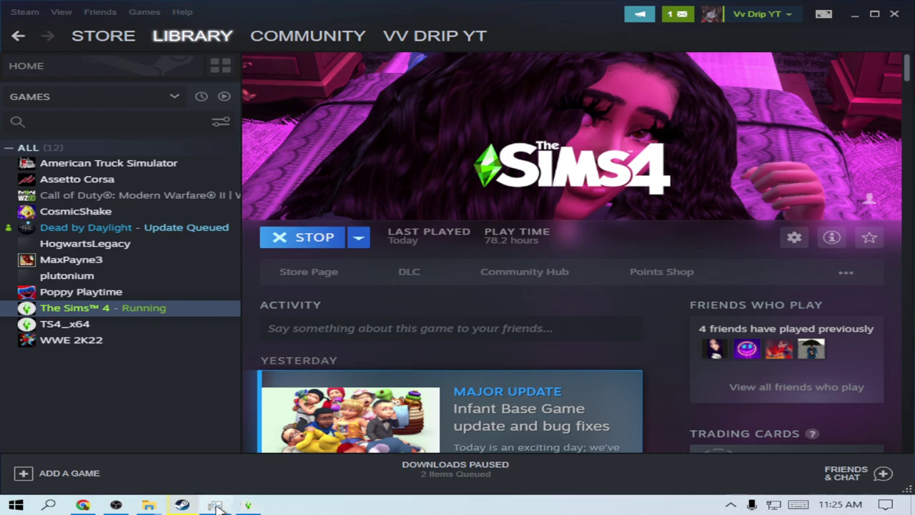
Bring The Sims 4 loading window forward, then return to OBS
left_click(116, 504)
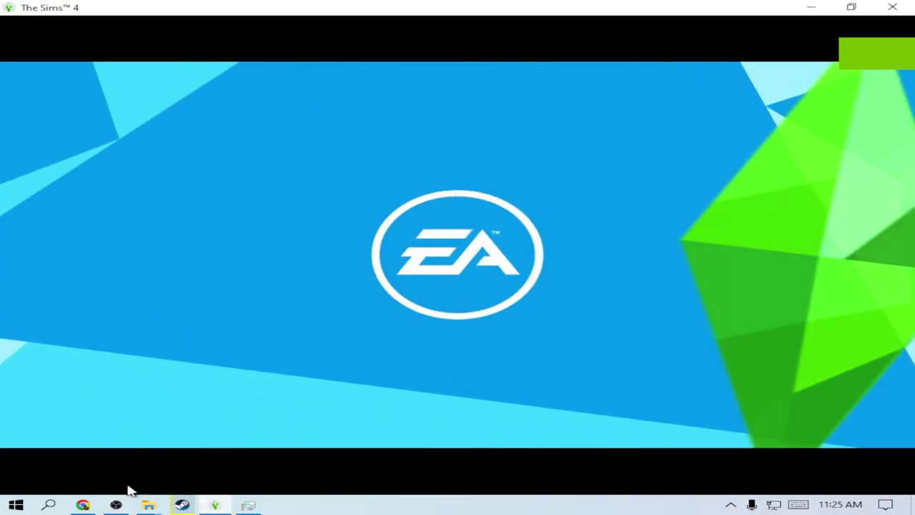
left_click(114, 504)
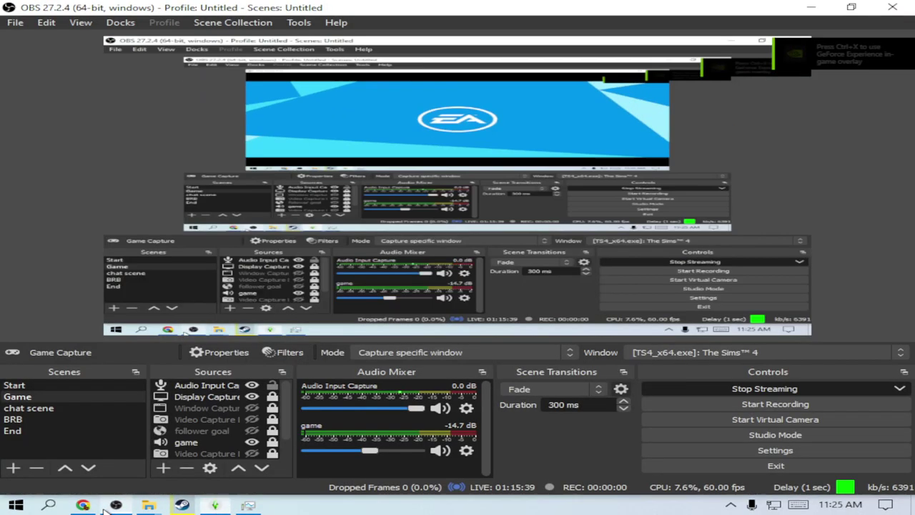
left_click(214, 504)
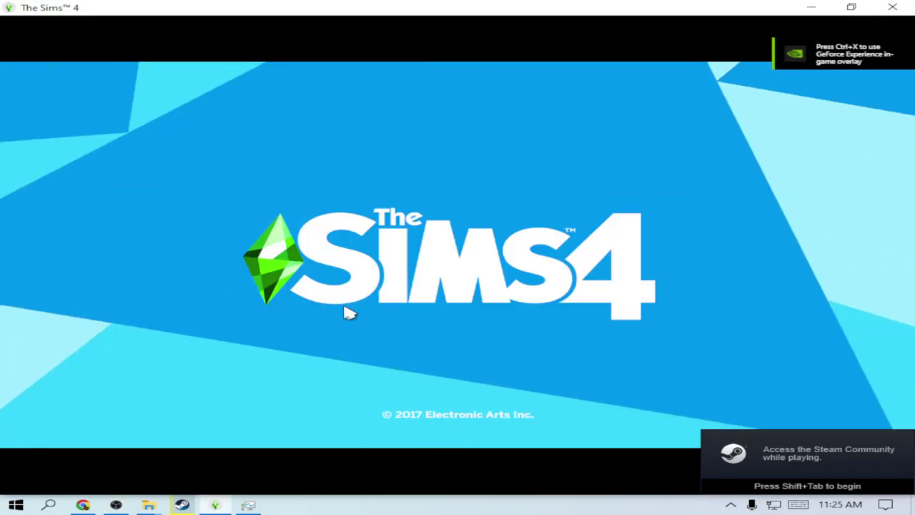
left_click(117, 503)
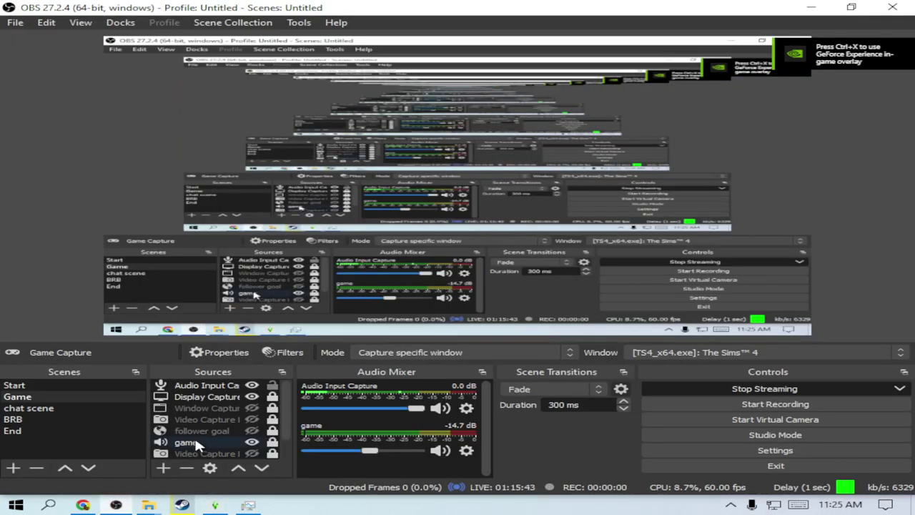
scroll(234, 424, "down", 1)
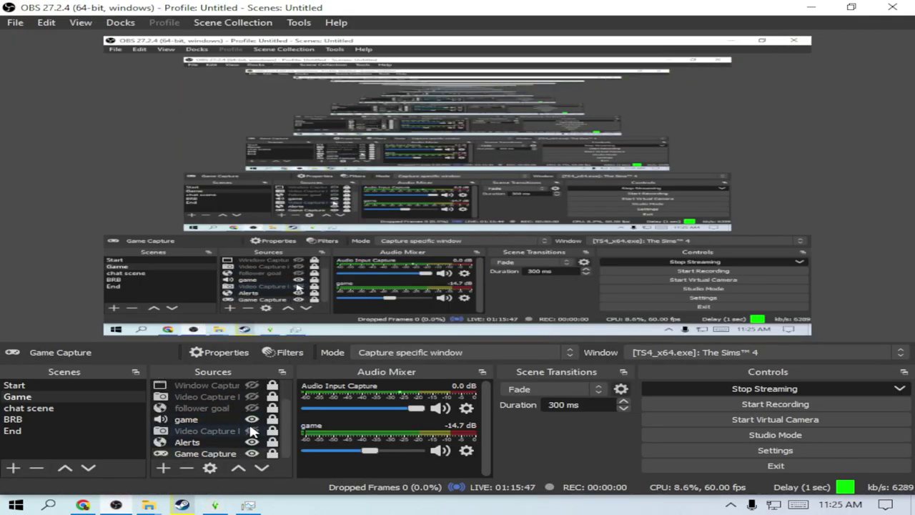
scroll(251, 421, "up", 1)
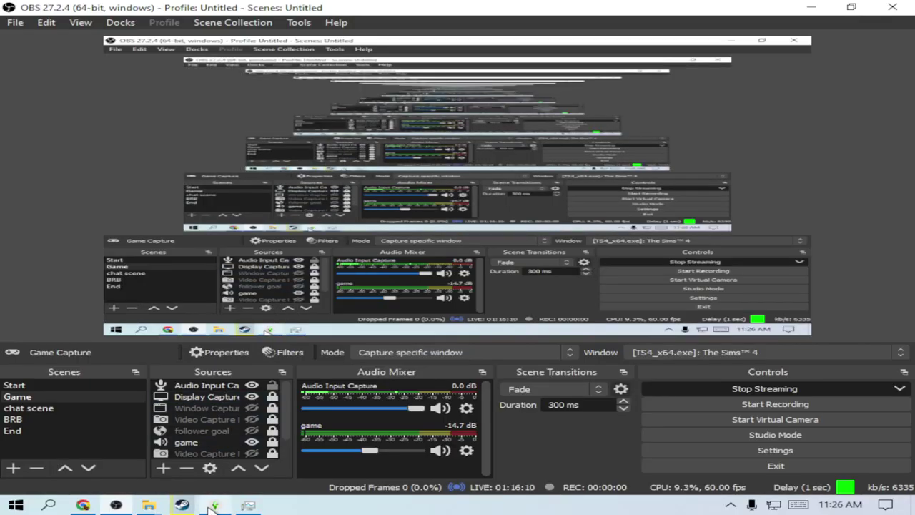
Close the Steam window and activate The Sims 4 loading window
left_click(218, 504)
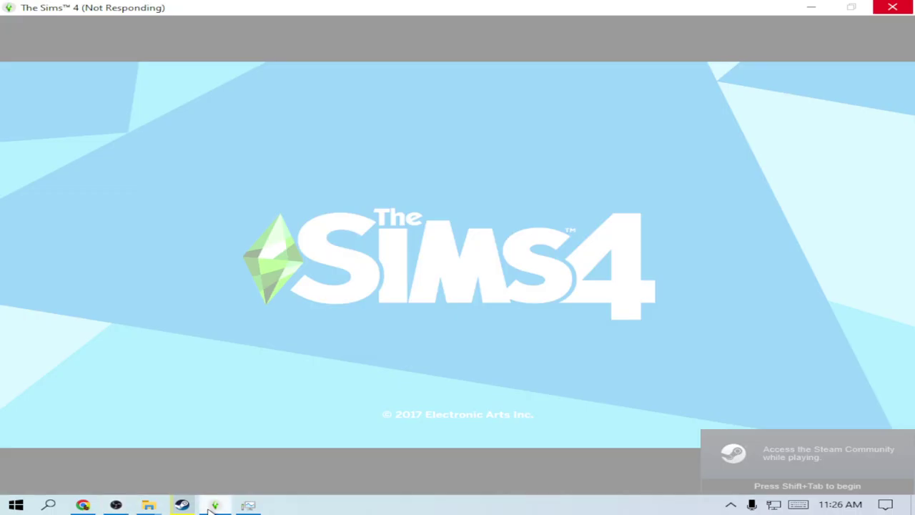
left_click(182, 504)
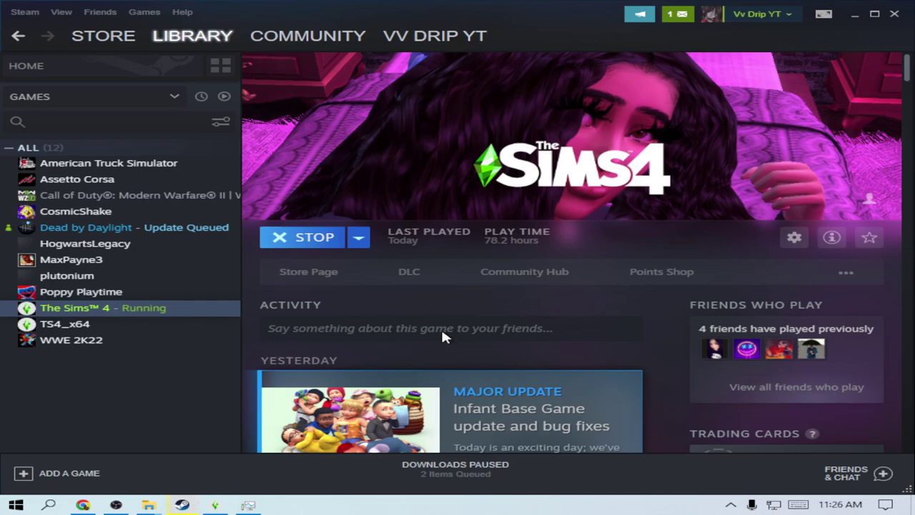
left_click(895, 14)
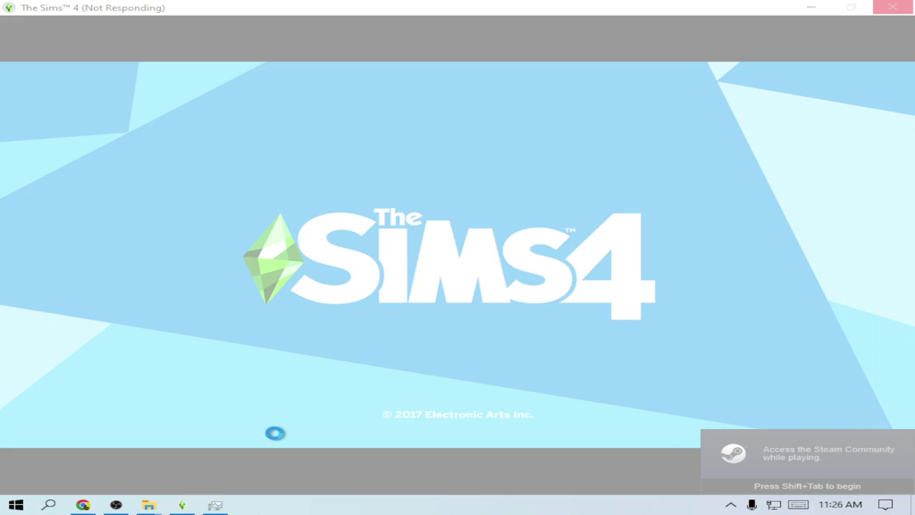
left_click(191, 503)
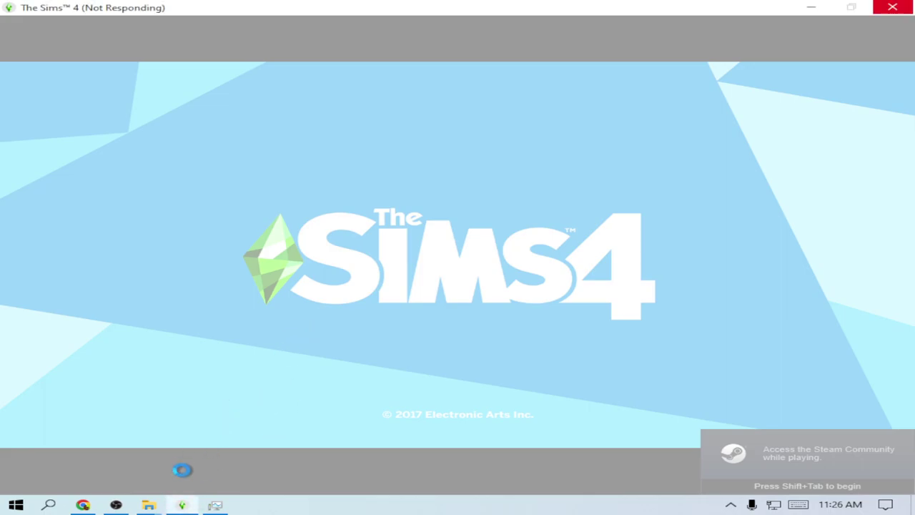
Confirm in Task Manager that The Sims 4 is Not responding, then switch to OBS
left_click(213, 504)
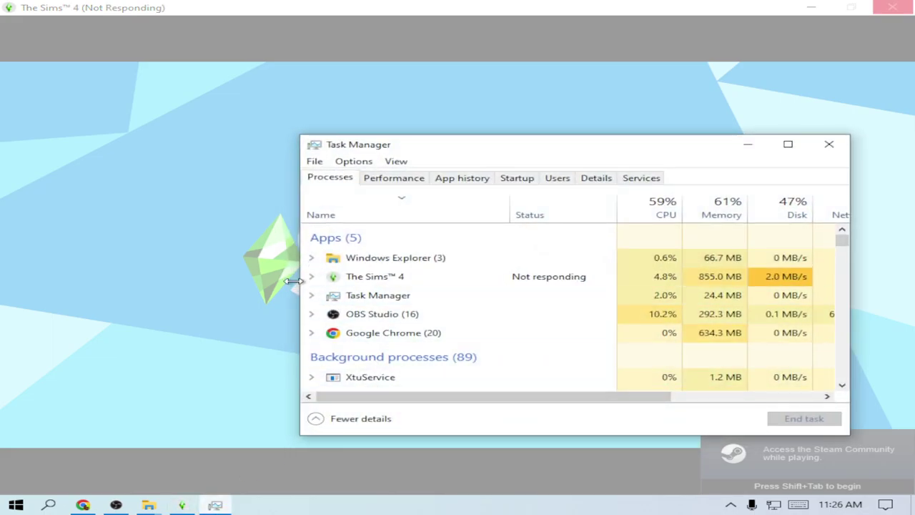
left_click(310, 277)
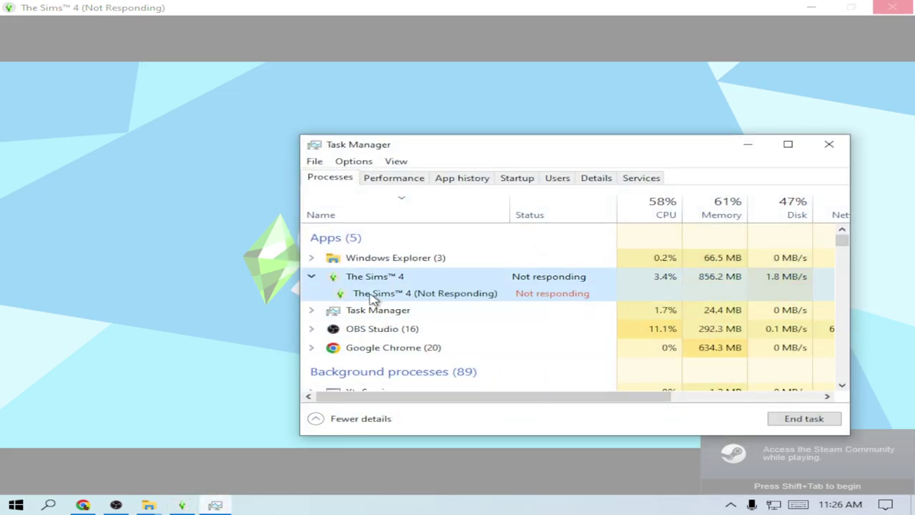
left_click(315, 279)
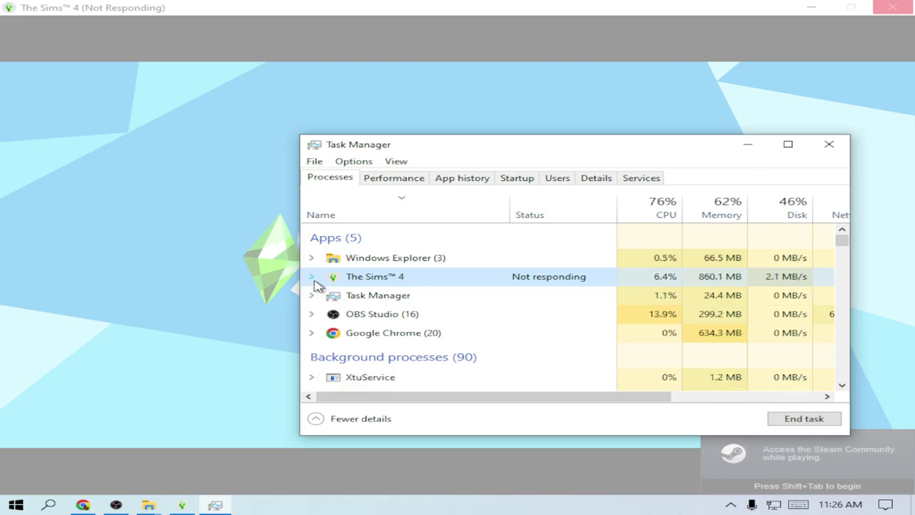
left_click(746, 145)
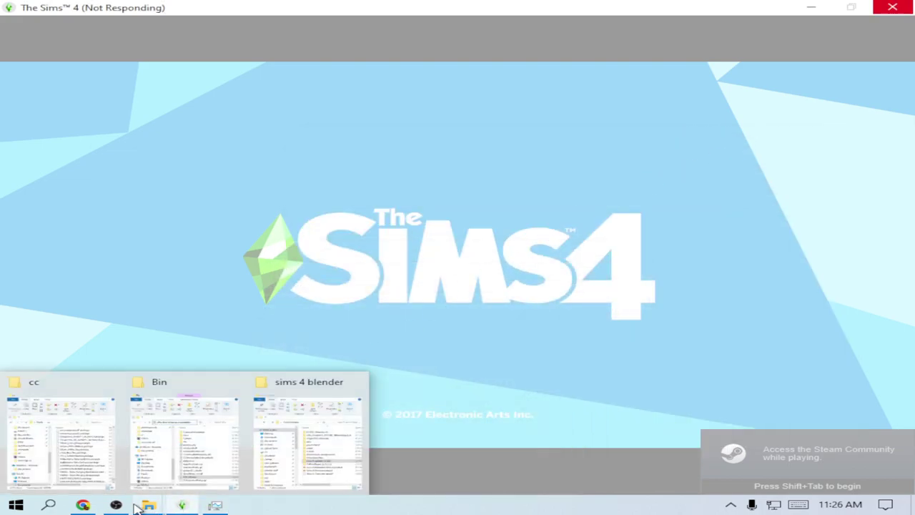
left_click(115, 504)
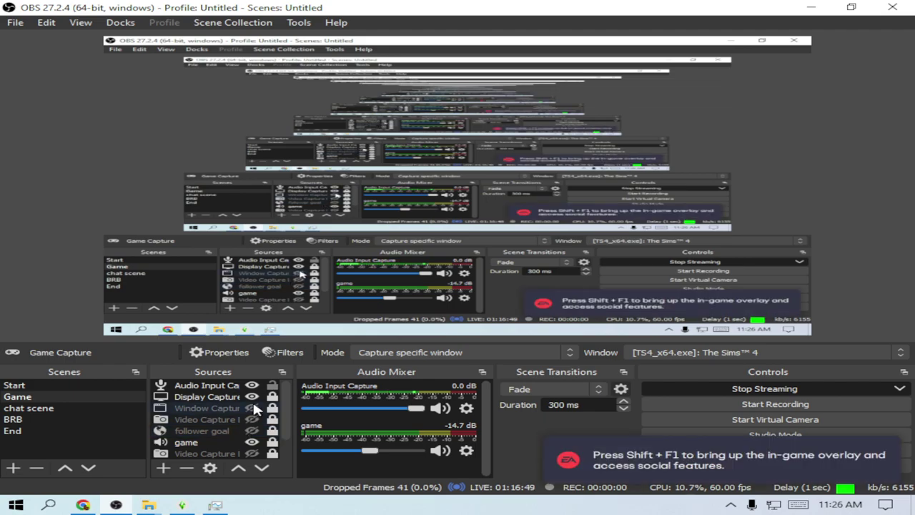
Bring up The Sims 4 main menu and open the Load Game list showing My Saved Game 1
left_click(183, 504)
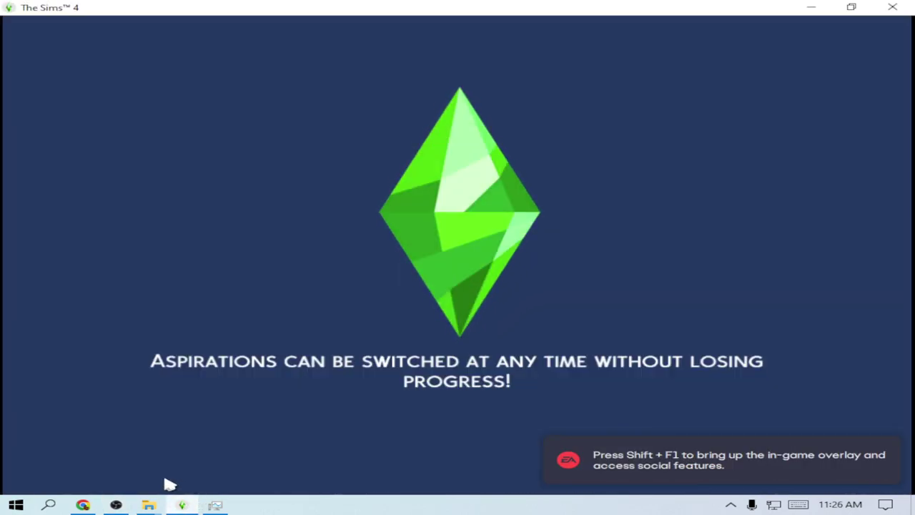
left_click(115, 504)
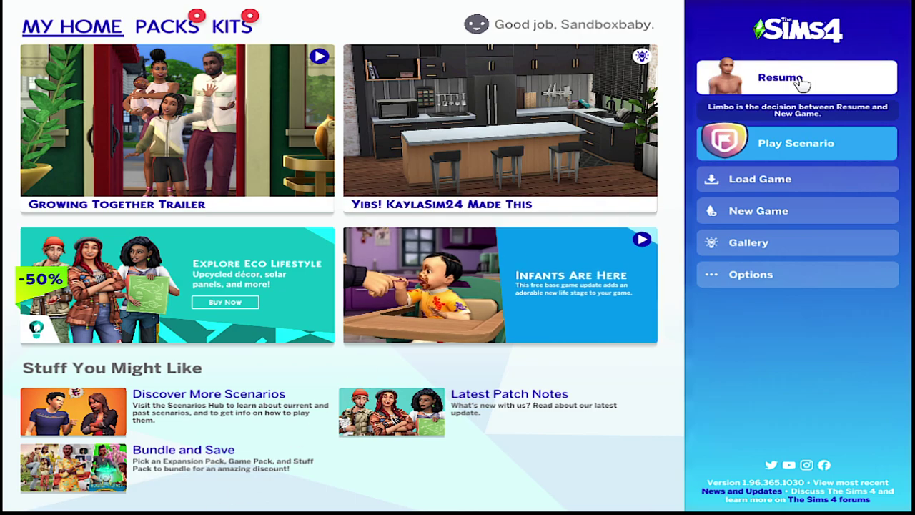
left_click(792, 180)
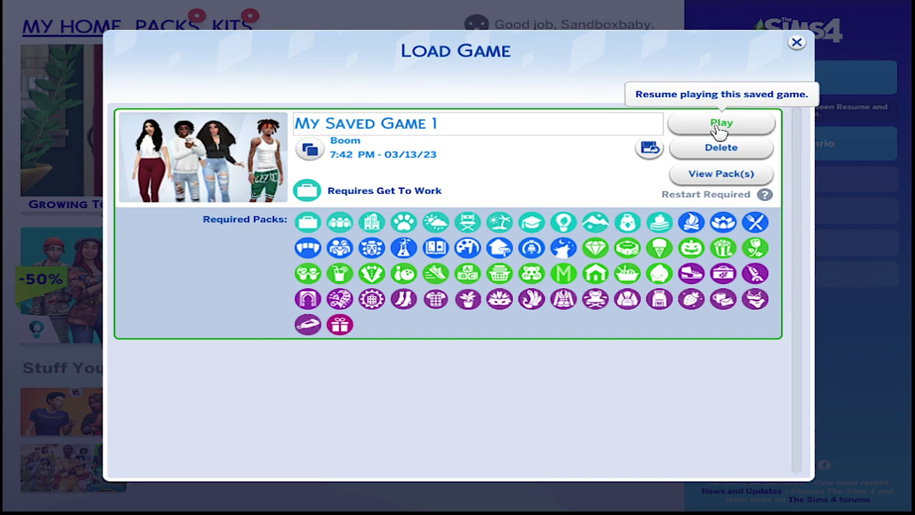
Close the saved games list and start a New Game to enter Create a Sim
left_click(796, 44)
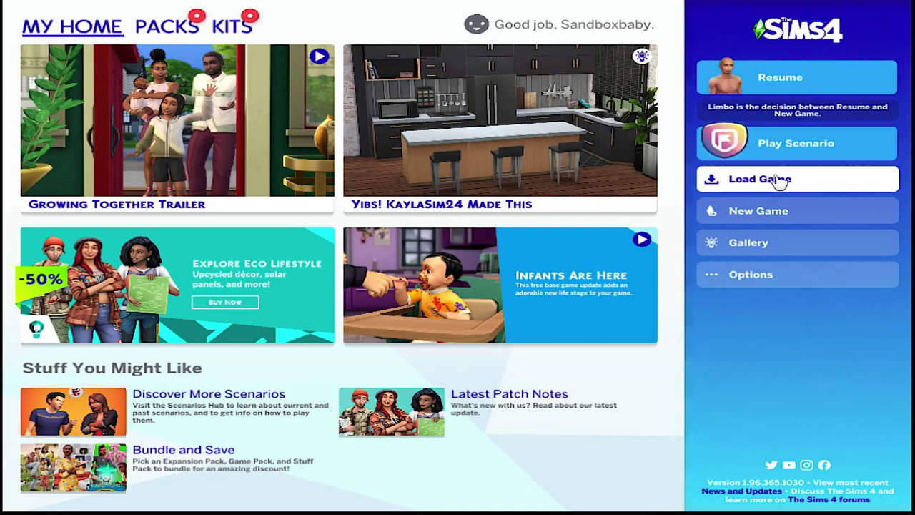
left_click(781, 210)
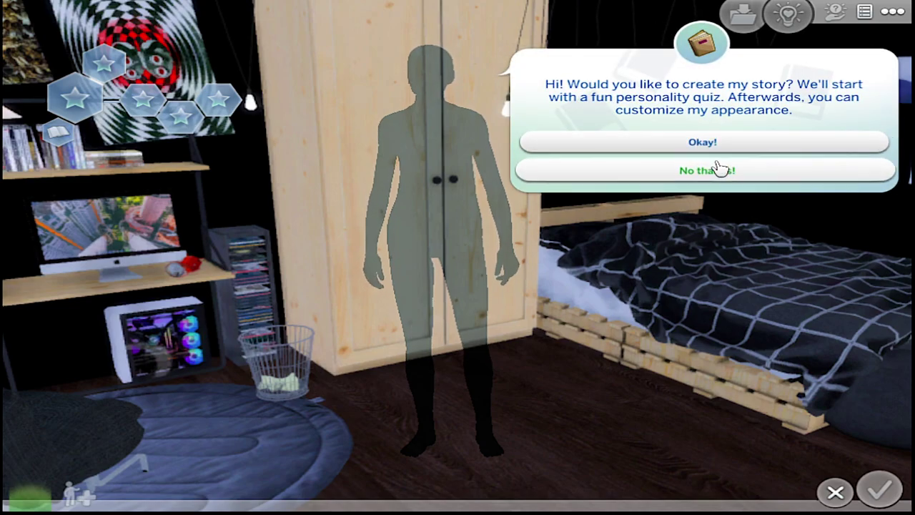
Skip the personality quiz, zoom to the face, and apply a light warm skin tone and white fanged teeth
left_click(715, 175)
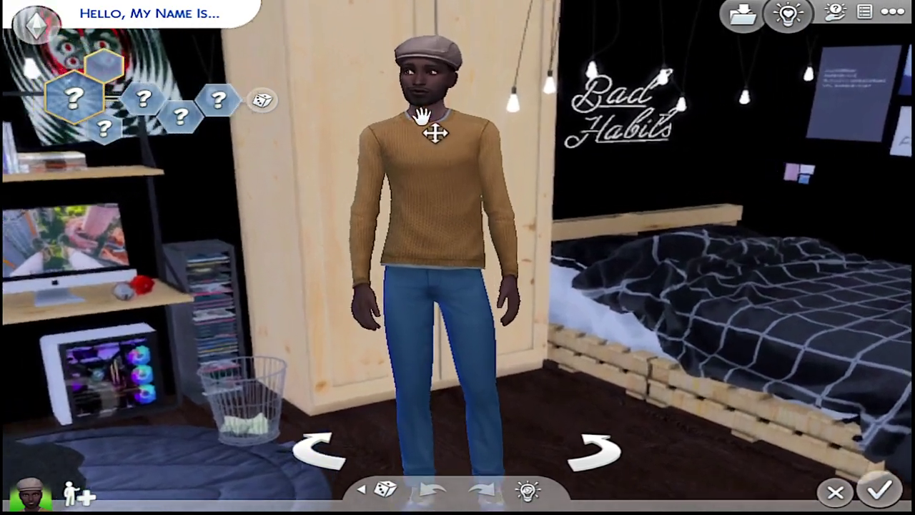
scroll(433, 122, "up", 3)
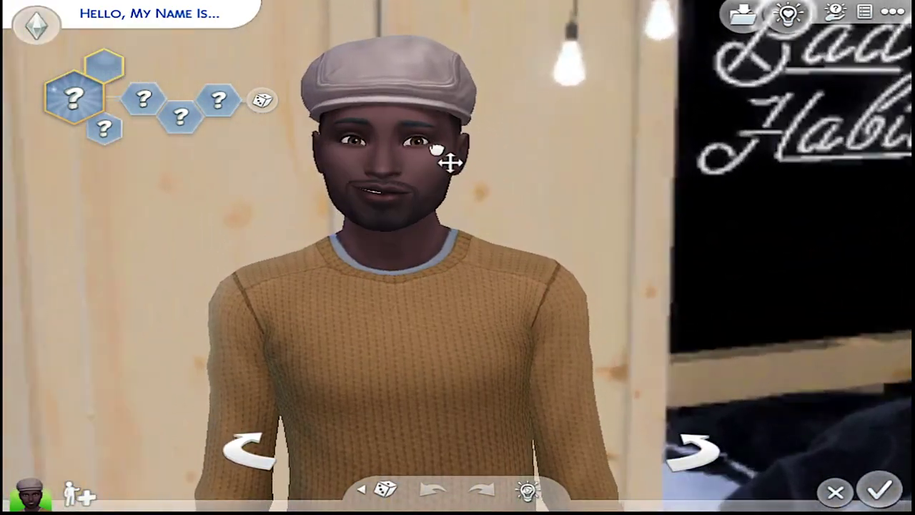
scroll(447, 160, "up", 2)
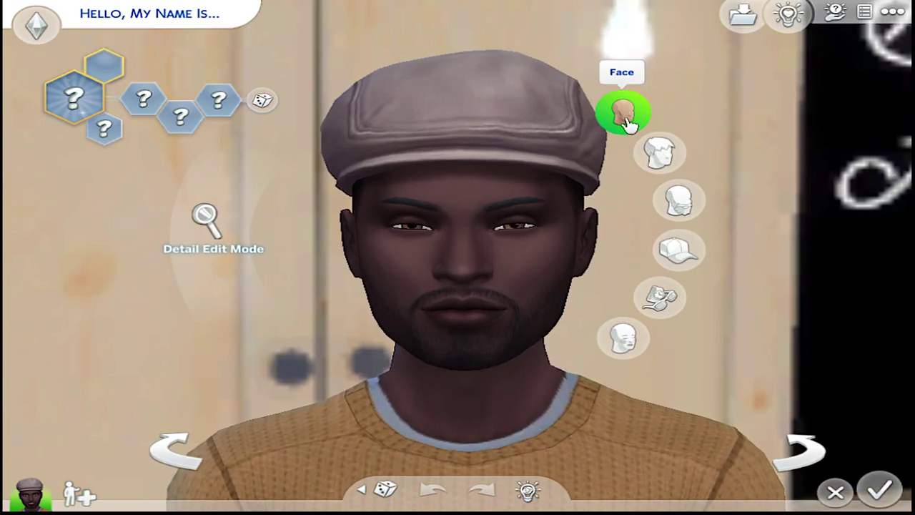
left_click(624, 118)
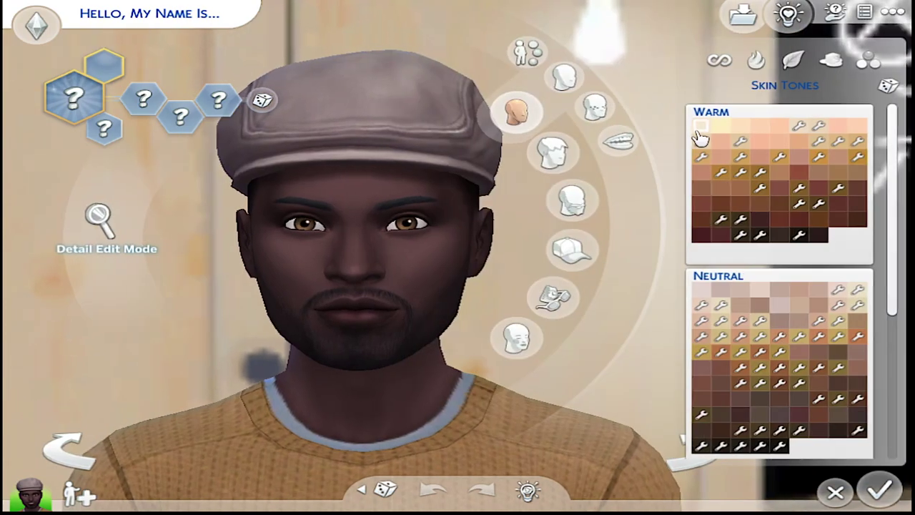
left_click(740, 129)
left_click(776, 126)
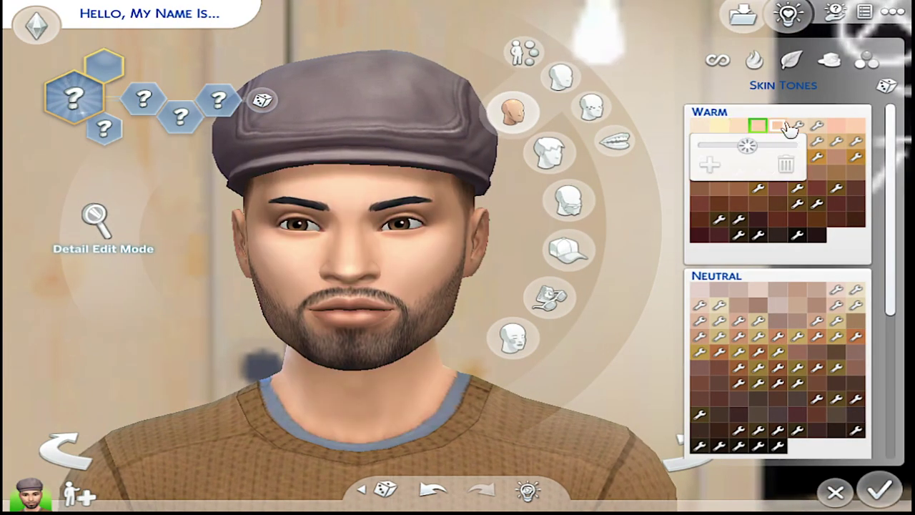
left_click(828, 168)
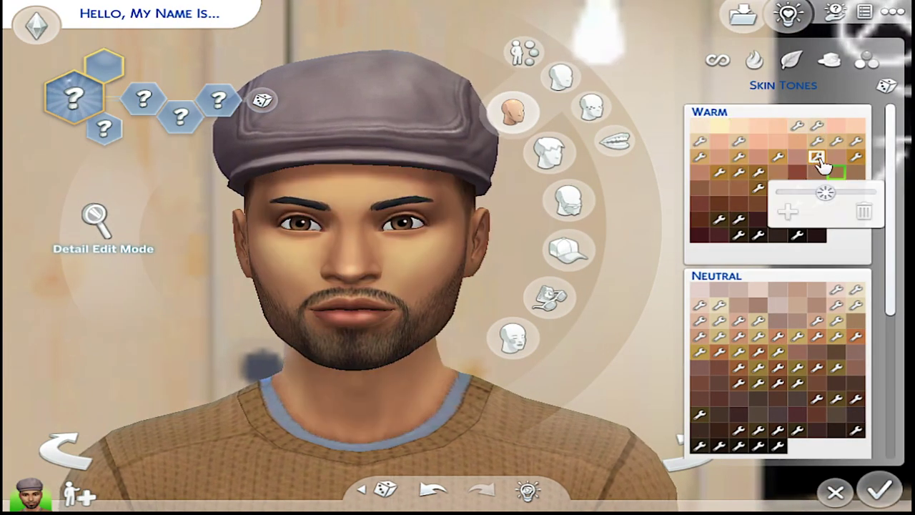
left_click(759, 142)
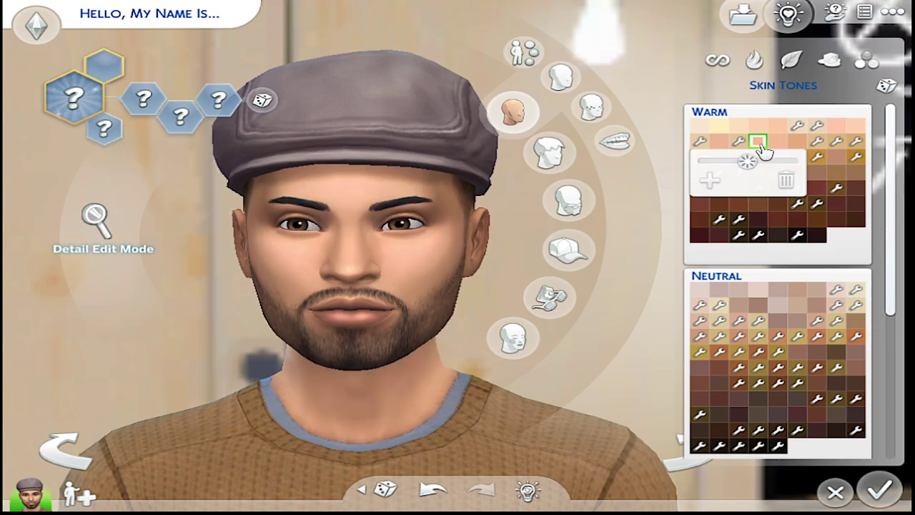
left_click(718, 142)
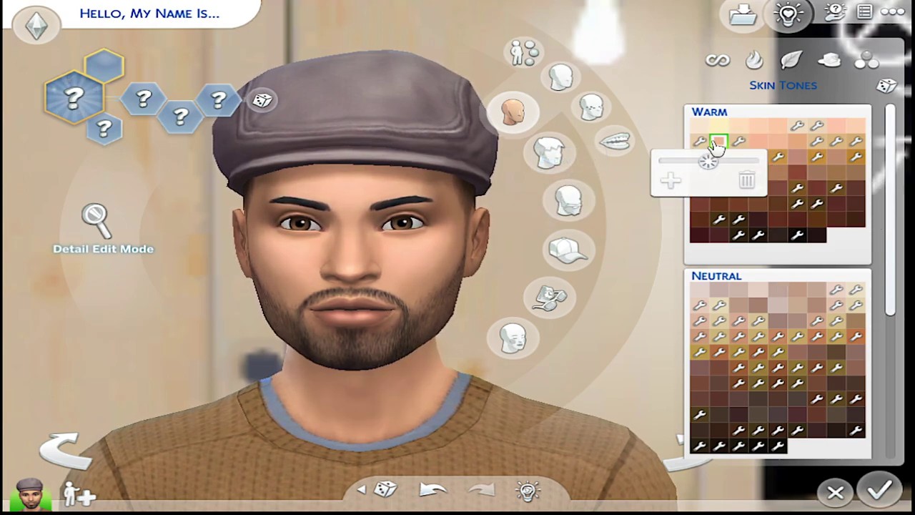
left_click(611, 146)
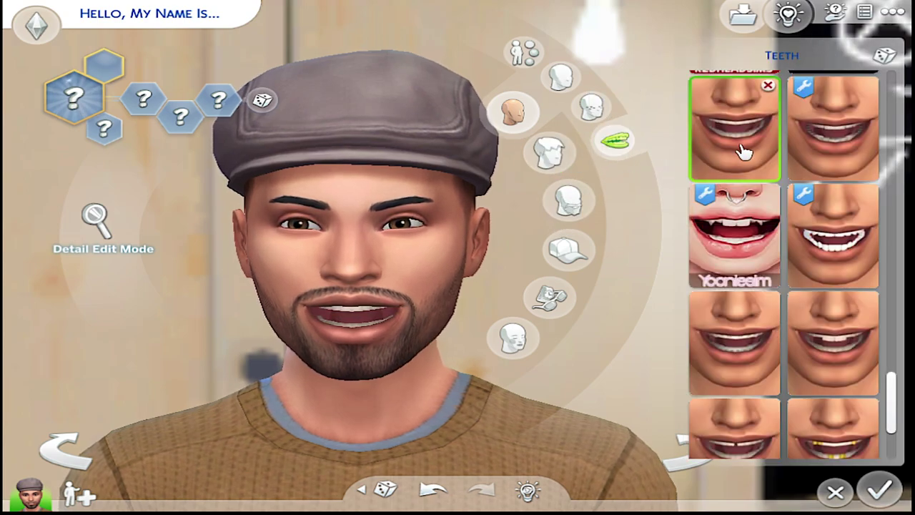
left_click(829, 214)
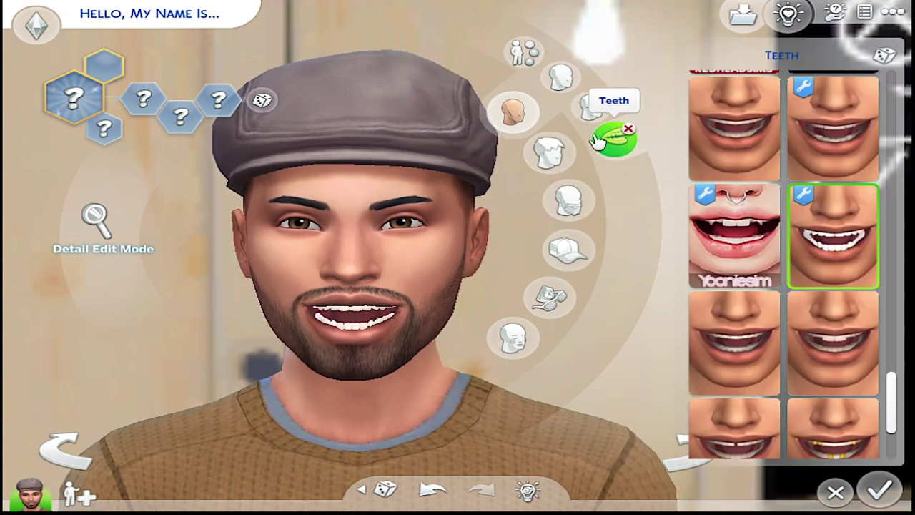
Browse the custom skin details and preview one that darkens the skin
left_click(592, 107)
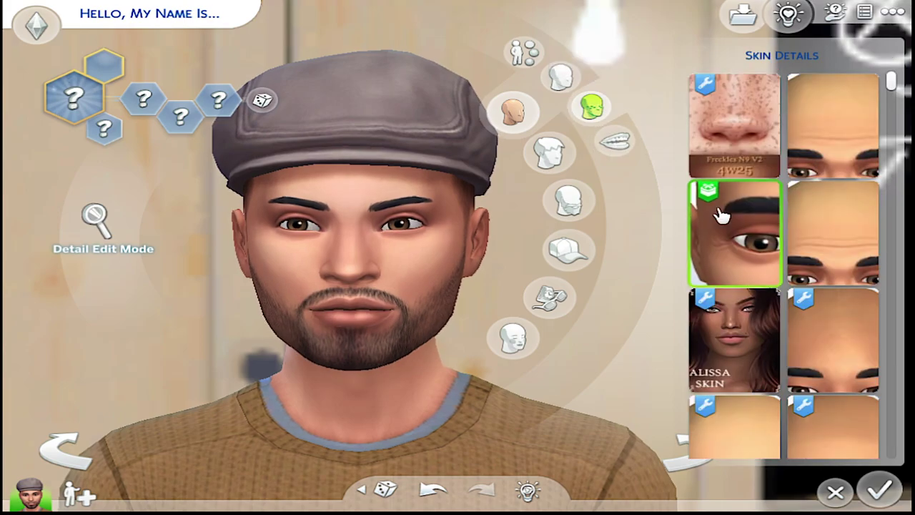
scroll(755, 255, "down", 1)
scroll(761, 251, "down", 1)
scroll(763, 250, "down", 2)
scroll(764, 250, "down", 2)
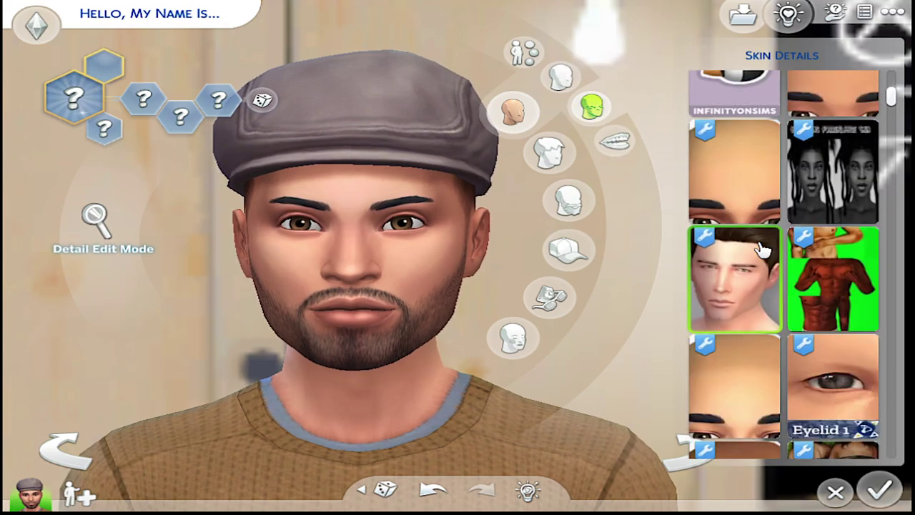
scroll(765, 245, "down", 1)
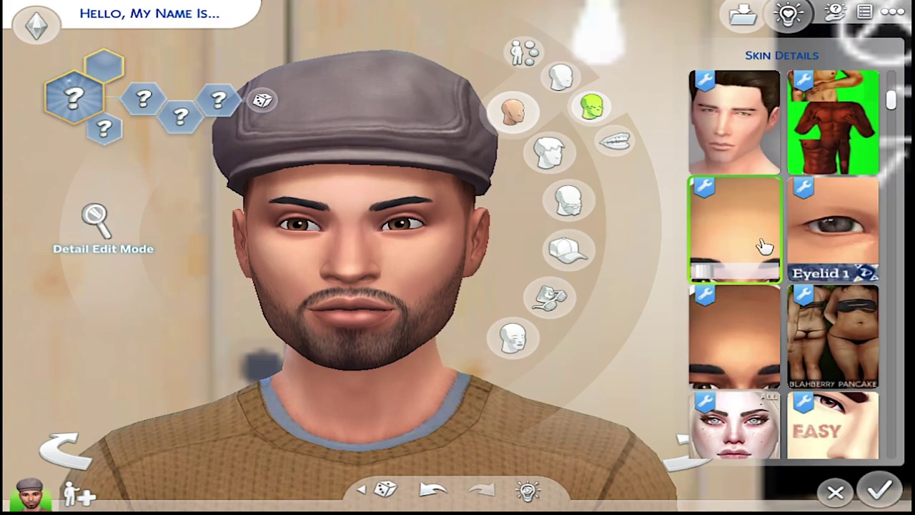
scroll(764, 245, "down", 1)
scroll(764, 246, "down", 1)
scroll(764, 245, "down", 1)
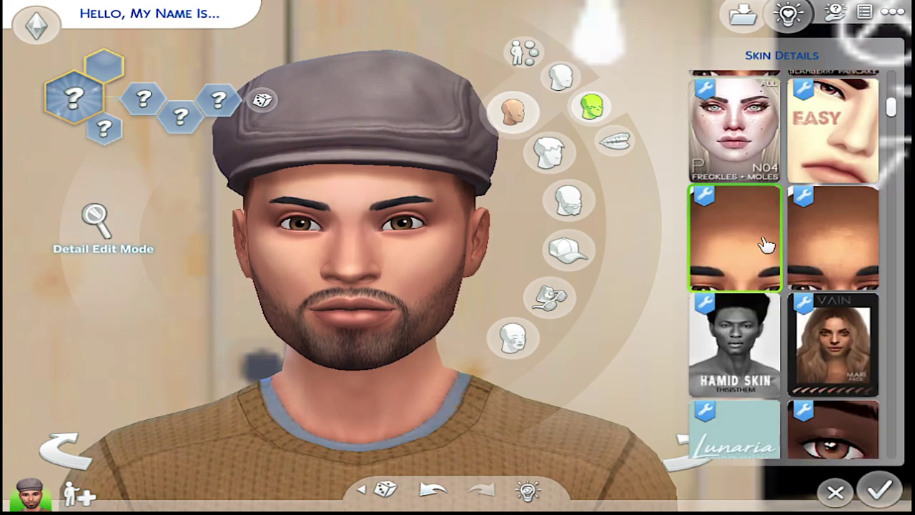
scroll(766, 245, "down", 2)
scroll(766, 245, "down", 1)
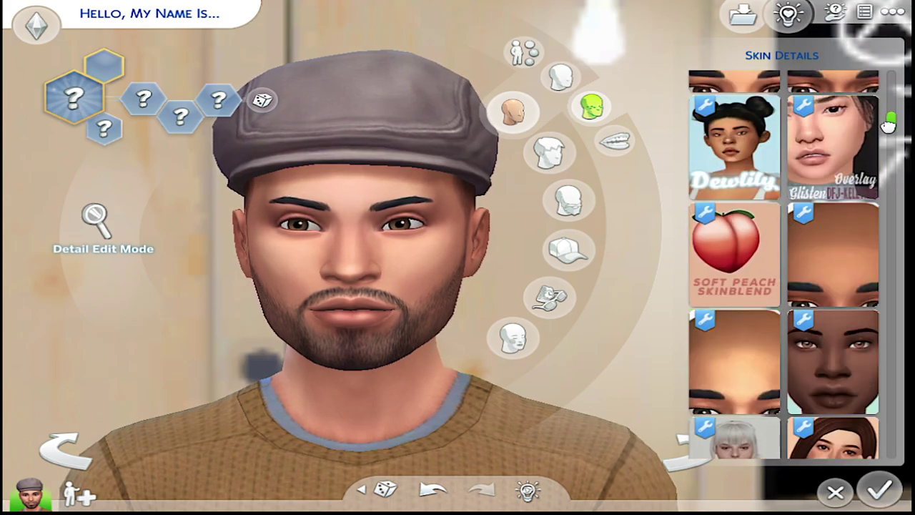
mouse_move(888, 125)
left_mouse_down()
mouse_move(889, 419)
mouse_move(886, 439)
mouse_move(871, 455)
left_mouse_up()
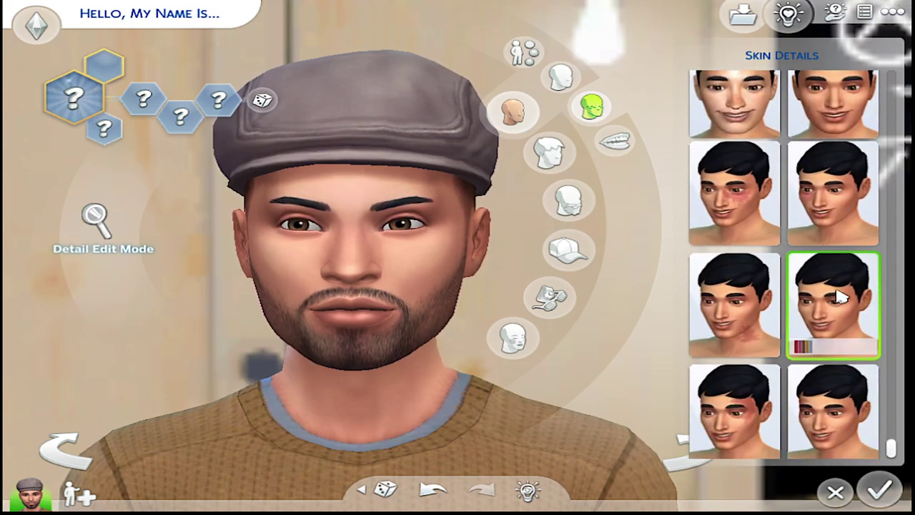
scroll(837, 290, "up", 1)
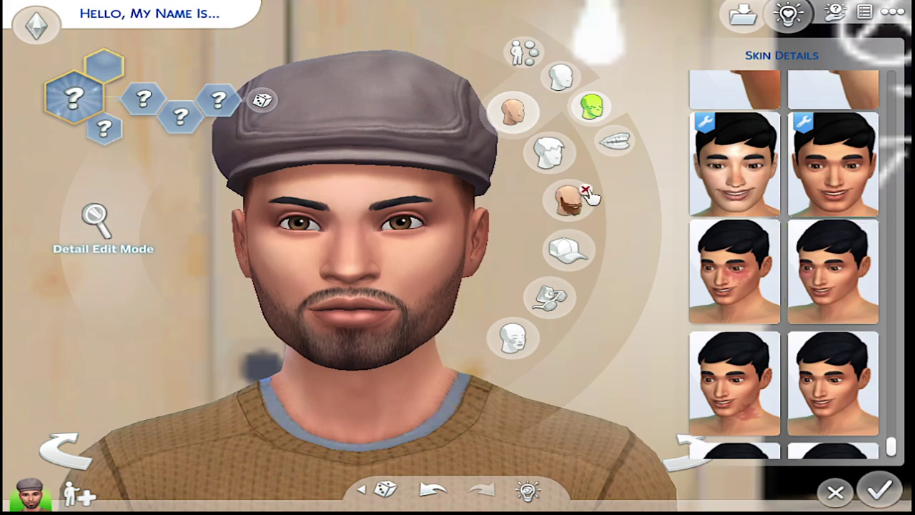
scroll(828, 228, "up", 1)
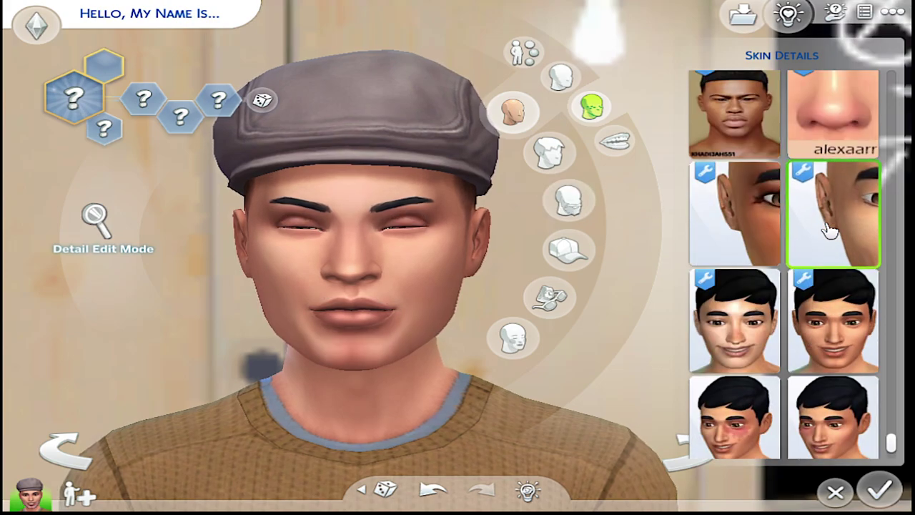
scroll(829, 228, "up", 1)
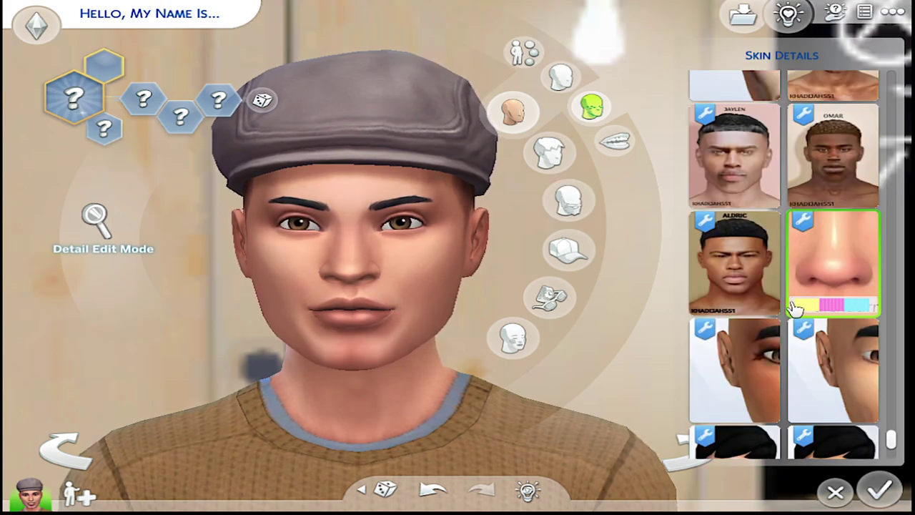
left_click(764, 361)
Preview another custom skin detail, then an ear detail that lightens the skin
scroll(804, 304, "up", 2)
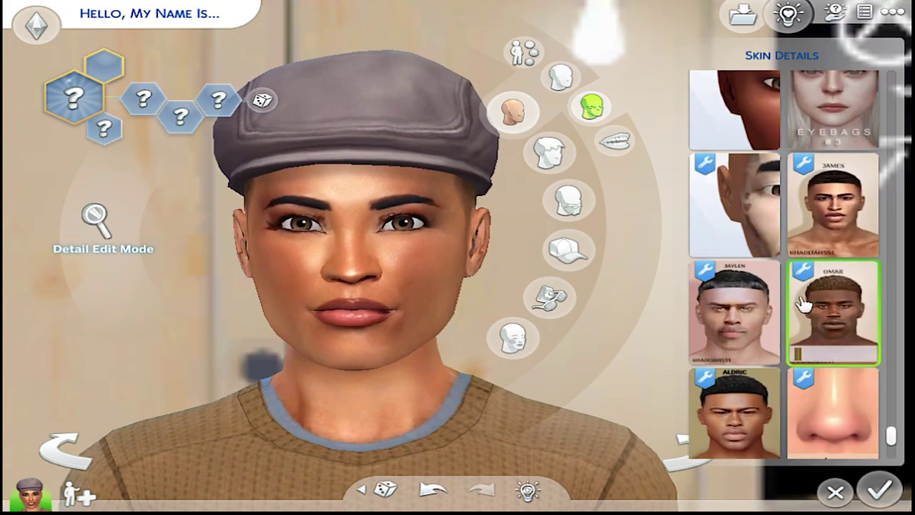
scroll(804, 304, "up", 1)
scroll(804, 304, "up", 1)
scroll(804, 304, "up", 1)
scroll(804, 300, "up", 1)
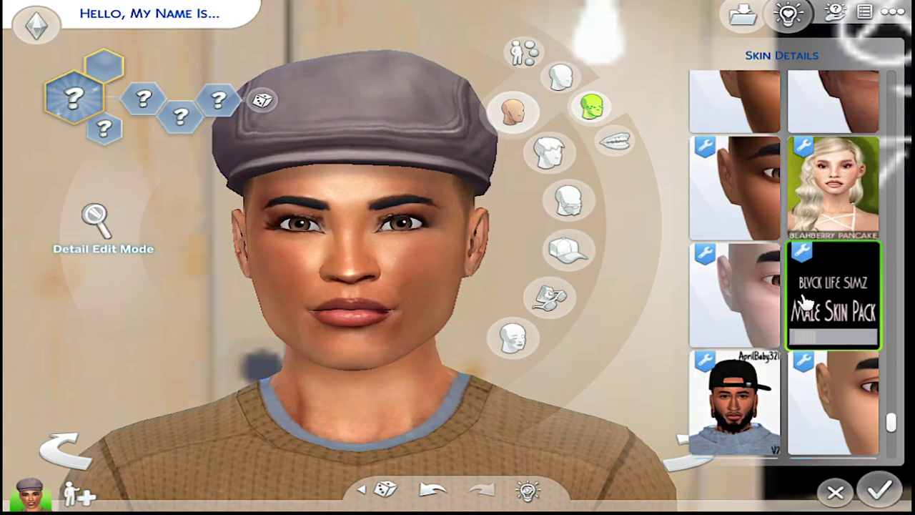
scroll(804, 302, "up", 1)
scroll(804, 304, "up", 1)
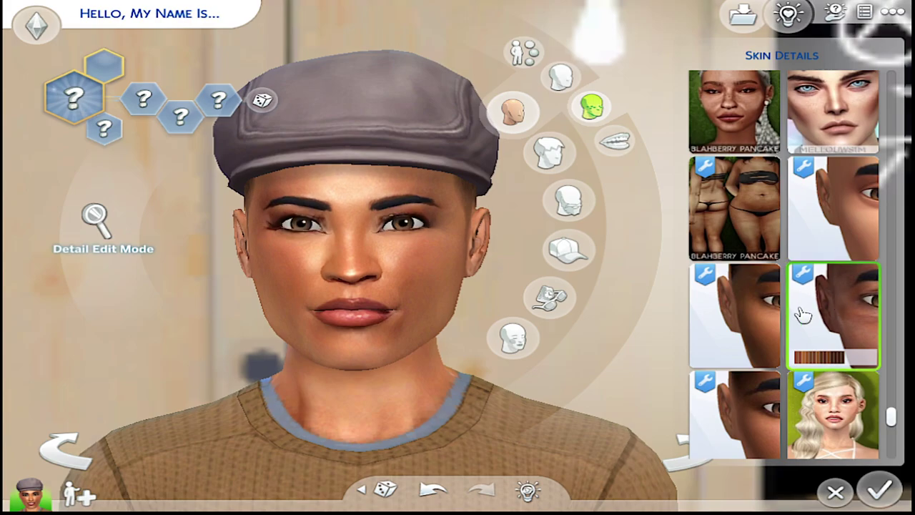
left_click(777, 316)
scroll(848, 251, "up", 1)
scroll(845, 250, "up", 1)
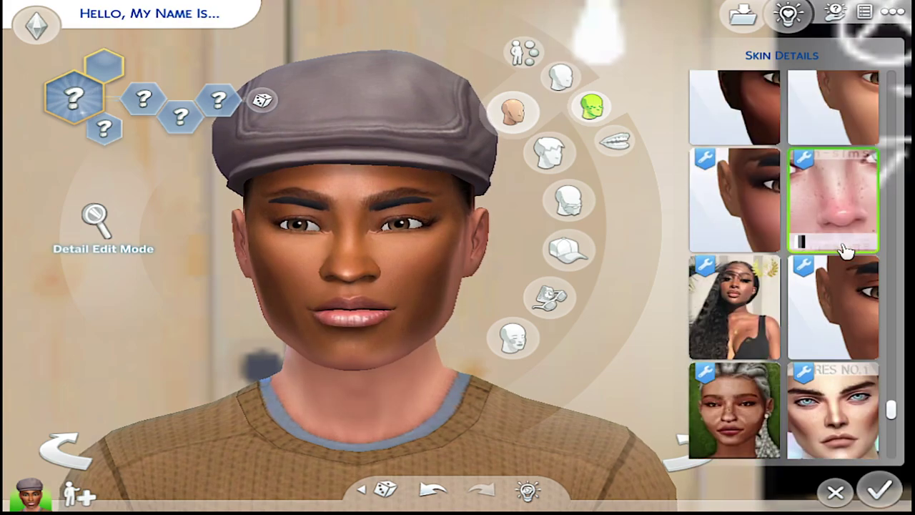
scroll(845, 251, "up", 1)
scroll(822, 236, "up", 1)
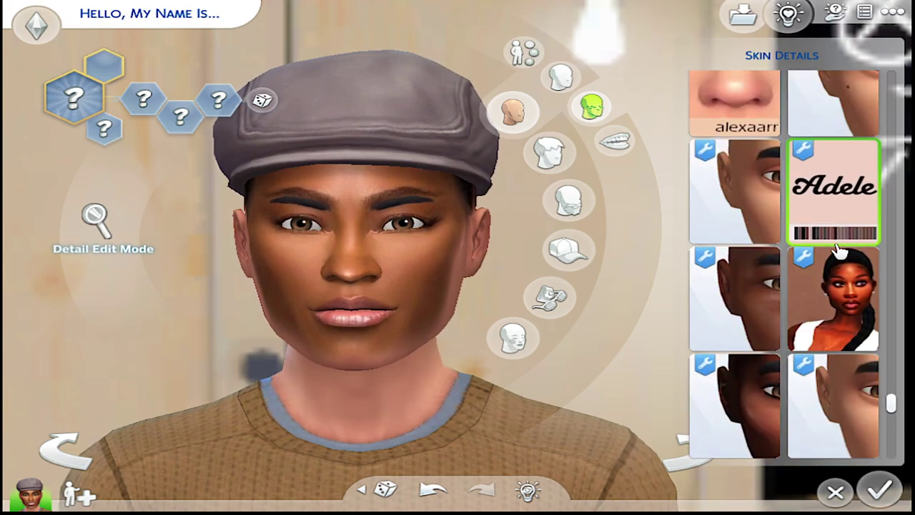
left_click(772, 216)
Apply the blue and yellow face paint skin detail to the Sim
scroll(823, 203, "up", 1)
scroll(826, 226, "up", 2)
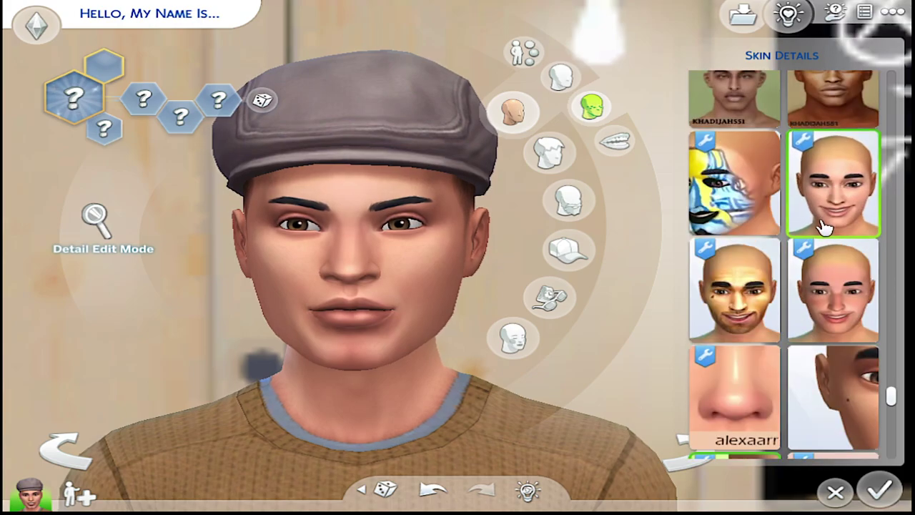
left_click(762, 199)
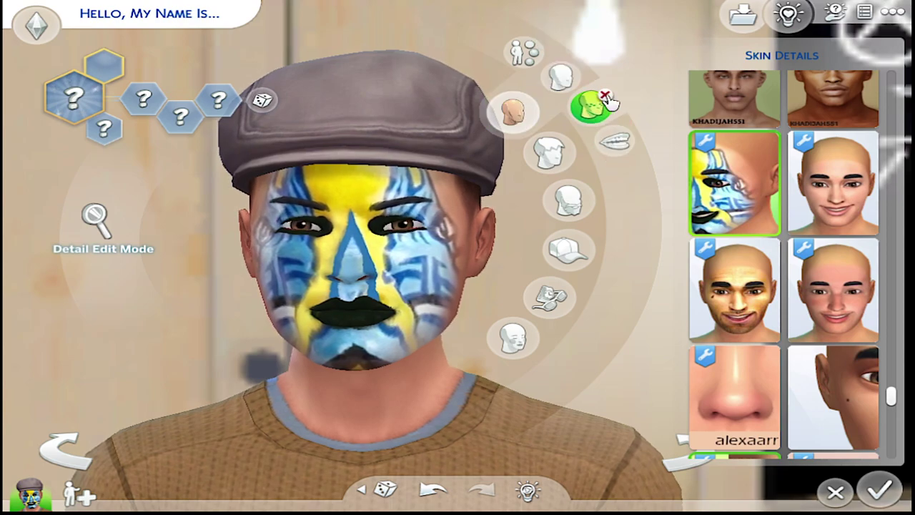
mouse_move(568, 249)
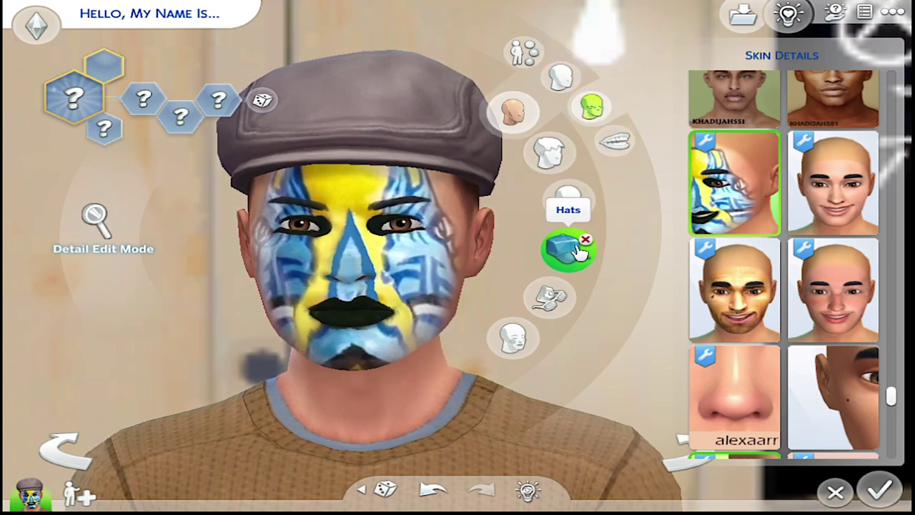
left_click(586, 243)
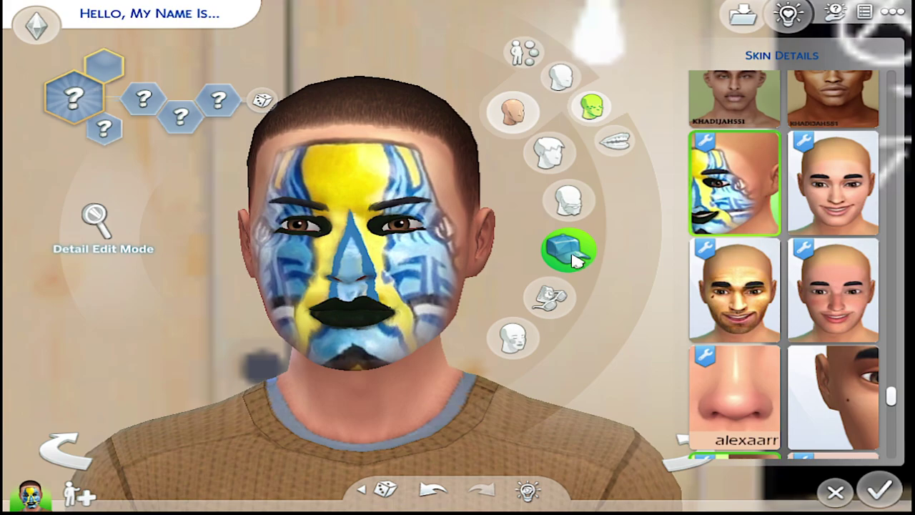
Filter the hairstyle catalogue to Custom Content and include Feminine styles
left_click(548, 153)
scroll(823, 197, "down", 10)
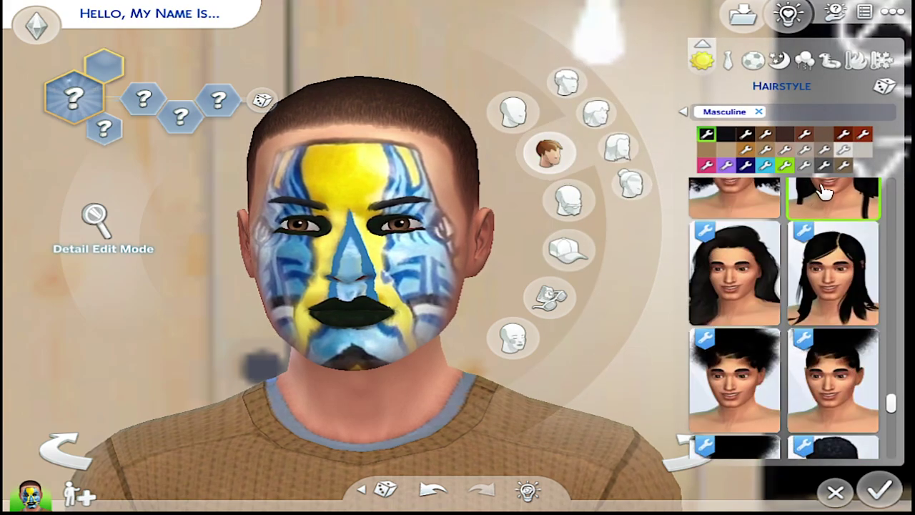
scroll(823, 192, "down", 2)
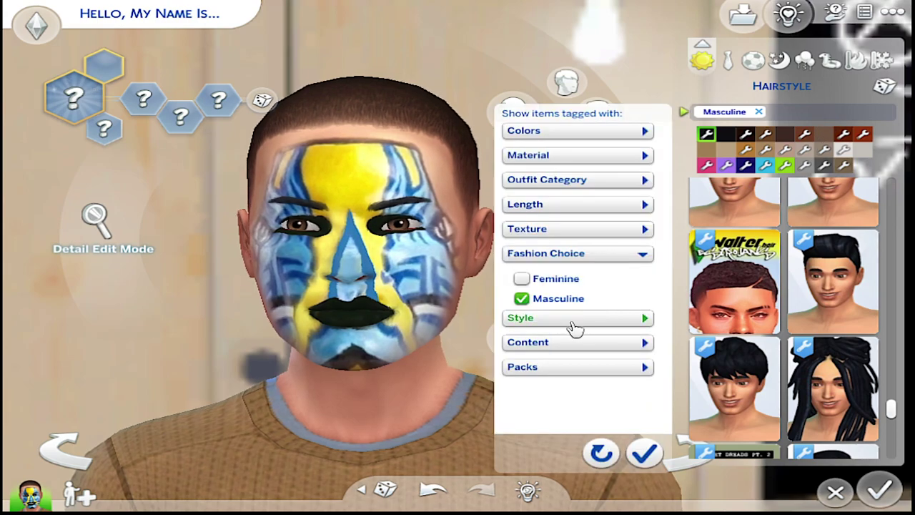
left_click(557, 343)
left_click(546, 373)
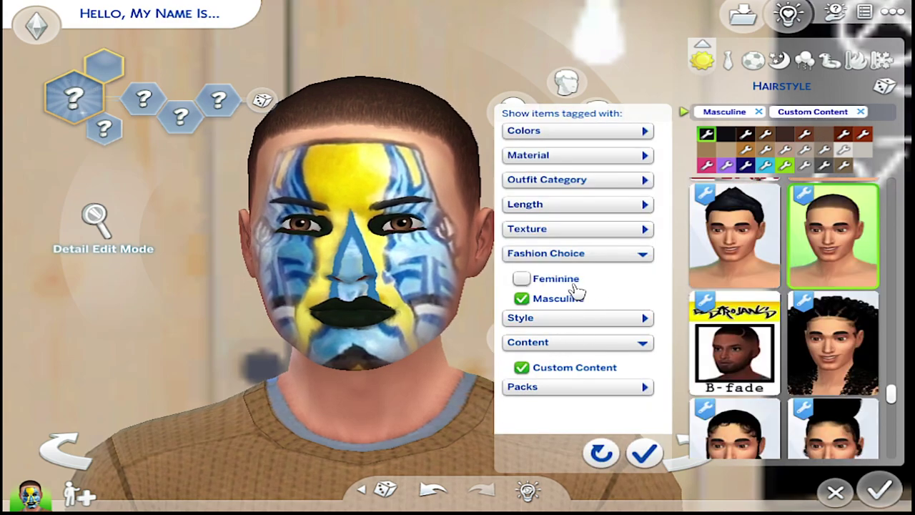
left_click(558, 281)
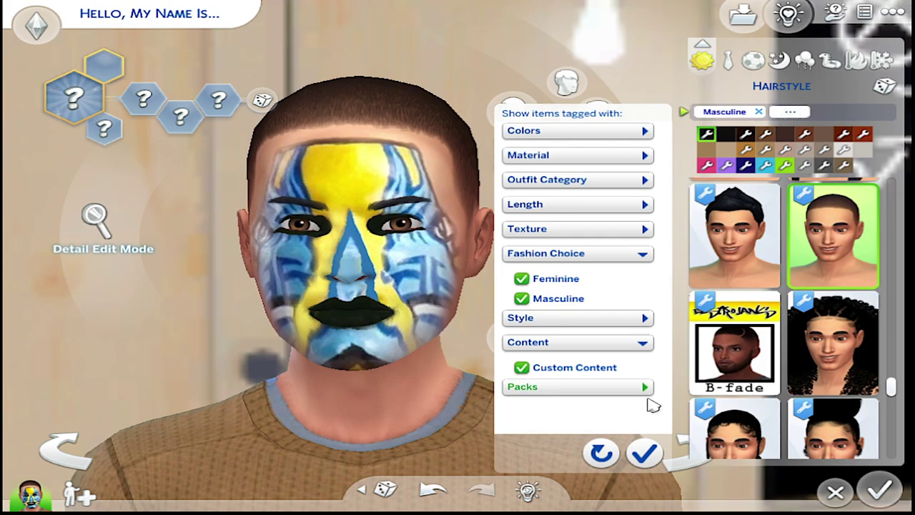
left_click(645, 452)
Scroll through the custom hairstyles and put the long black hairstyle on the Sim
scroll(814, 300, "up", 5)
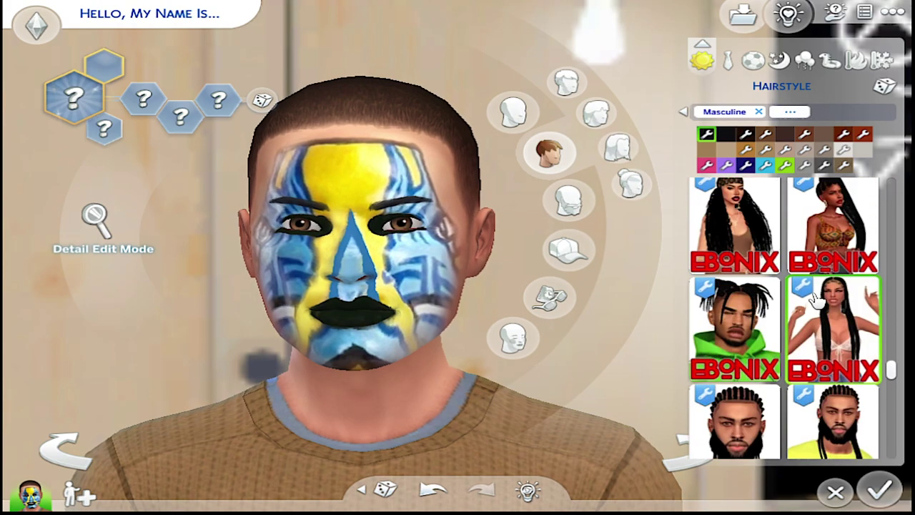
scroll(815, 301, "down", 3)
scroll(829, 336, "down", 3)
scroll(851, 379, "down", 3)
scroll(875, 434, "down", 3)
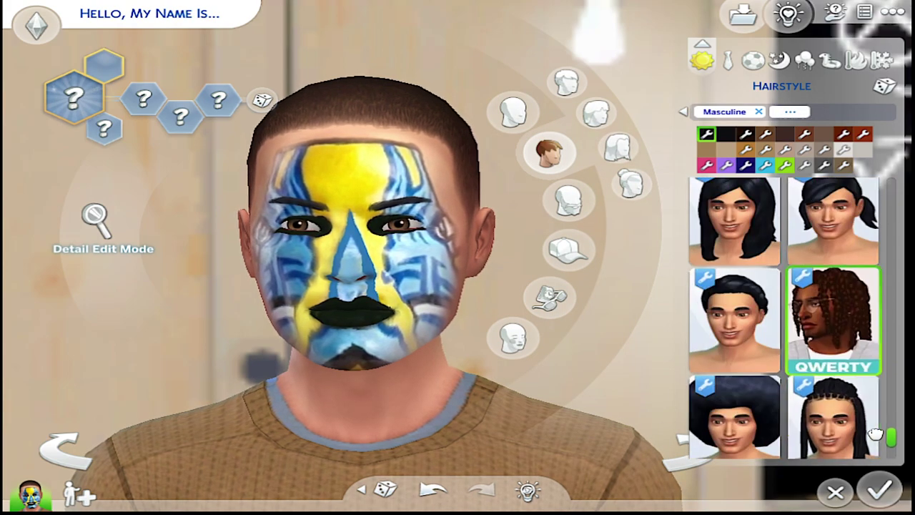
scroll(874, 434, "down", 3)
scroll(874, 437, "down", 3)
scroll(875, 442, "down", 3)
scroll(875, 446, "down", 3)
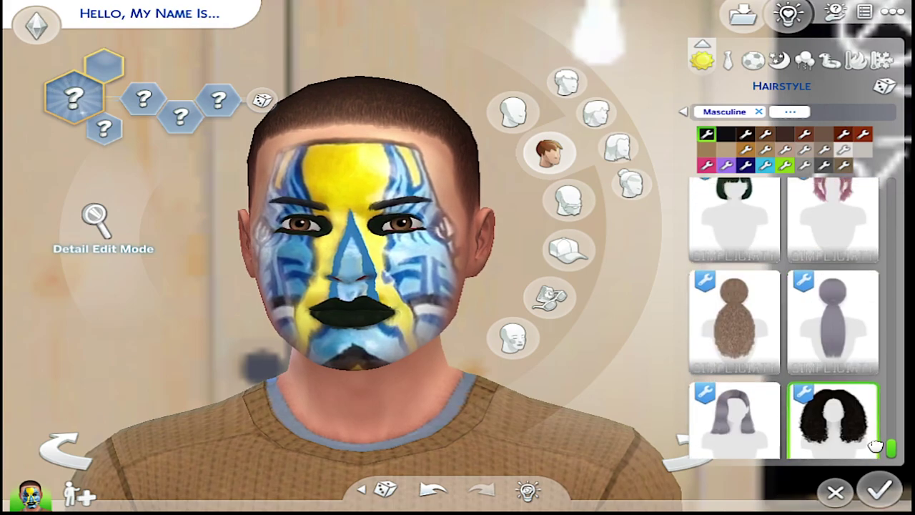
scroll(818, 372, "down", 2)
scroll(815, 364, "down", 2)
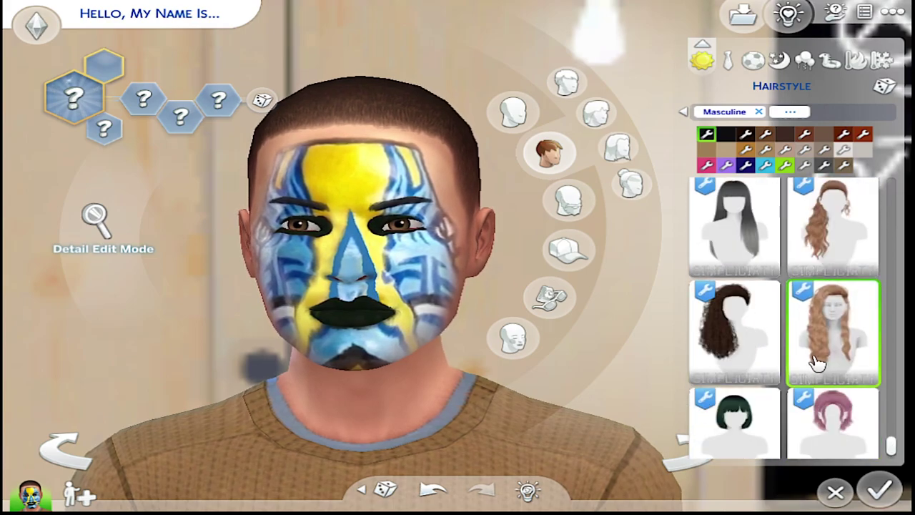
scroll(814, 364, "down", 2)
scroll(793, 365, "down", 2)
scroll(786, 365, "down", 2)
scroll(793, 358, "down", 2)
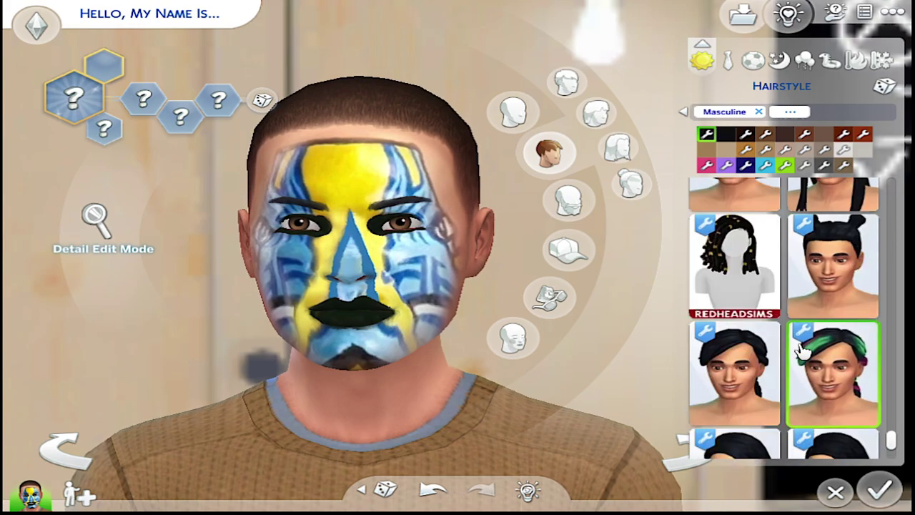
scroll(804, 347, "down", 2)
scroll(806, 348, "down", 2)
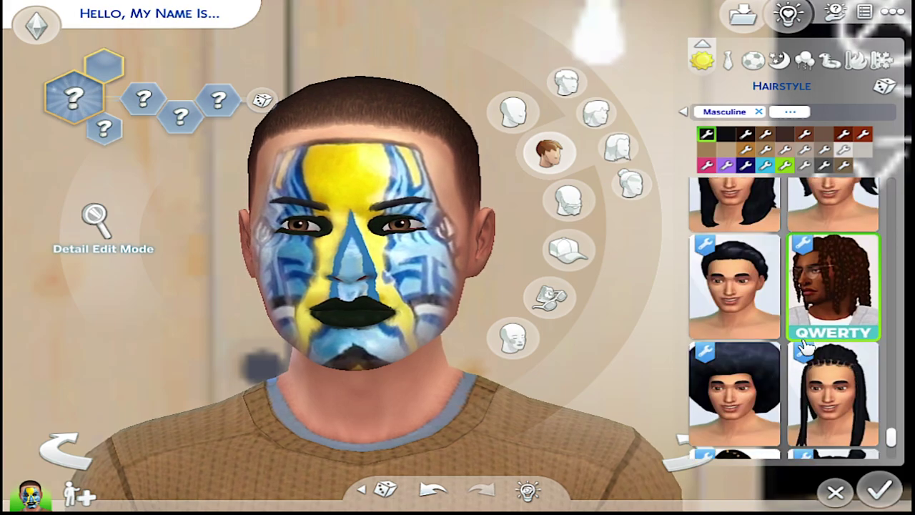
scroll(815, 329, "down", 2)
scroll(813, 329, "down", 1)
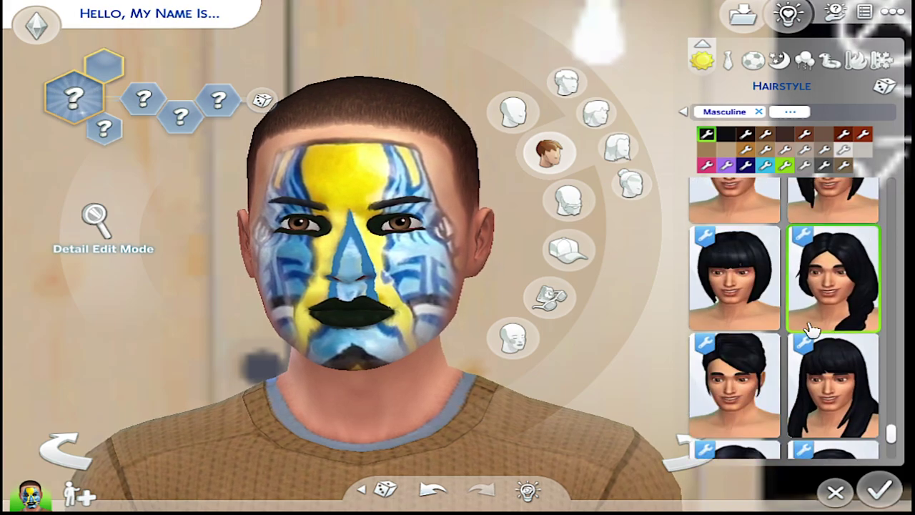
scroll(812, 329, "down", 2)
scroll(809, 329, "up", 1)
scroll(808, 333, "up", 1)
scroll(805, 336, "up", 1)
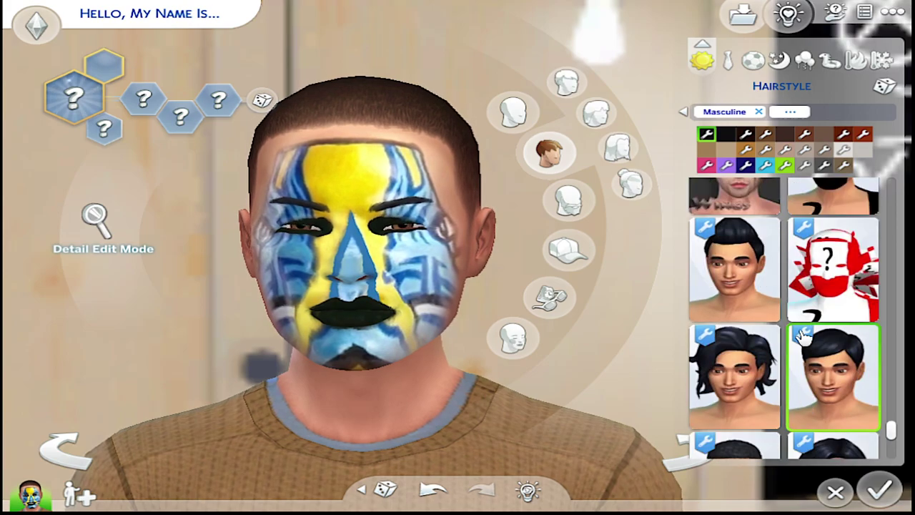
scroll(802, 341, "up", 1)
left_click(825, 397)
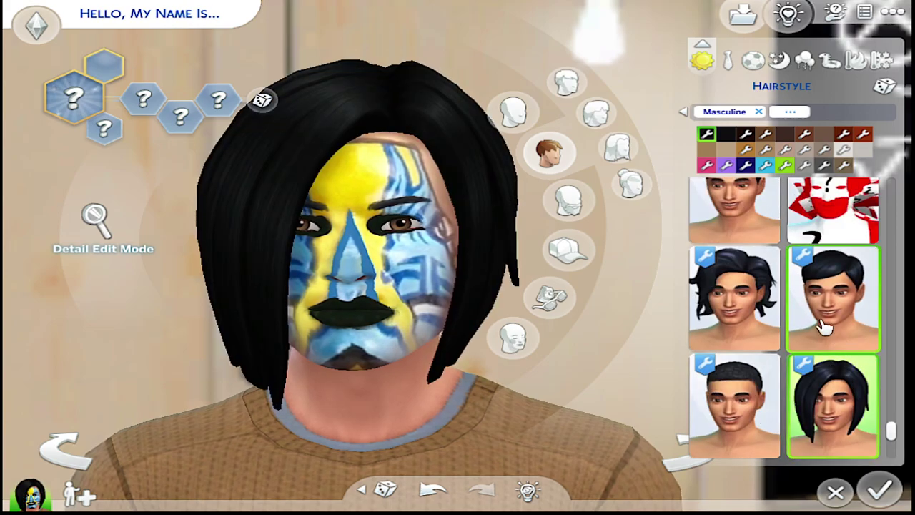
Switch the Sim to the braided cornrow hairstyle and turn it to view the braids
scroll(822, 330, "up", 1)
scroll(811, 336, "up", 1)
scroll(795, 345, "up", 1)
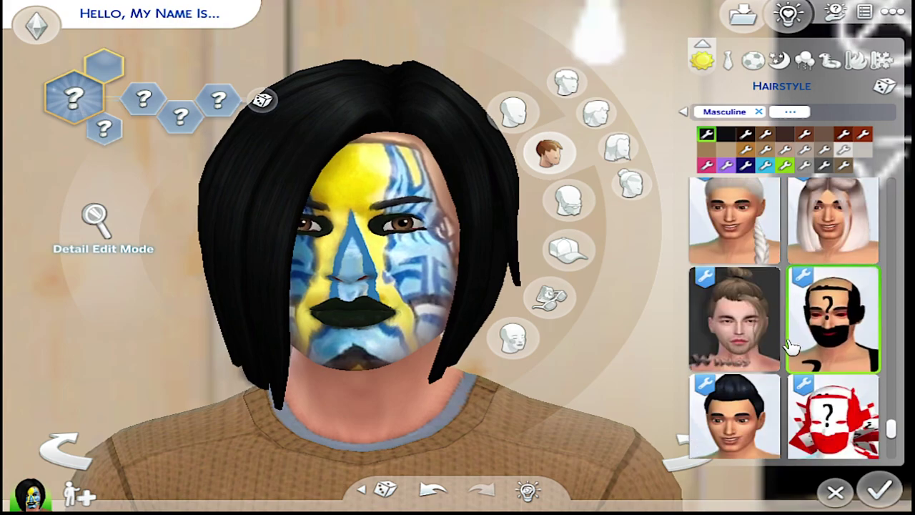
scroll(792, 346, "up", 1)
scroll(791, 347, "up", 1)
scroll(792, 346, "up", 1)
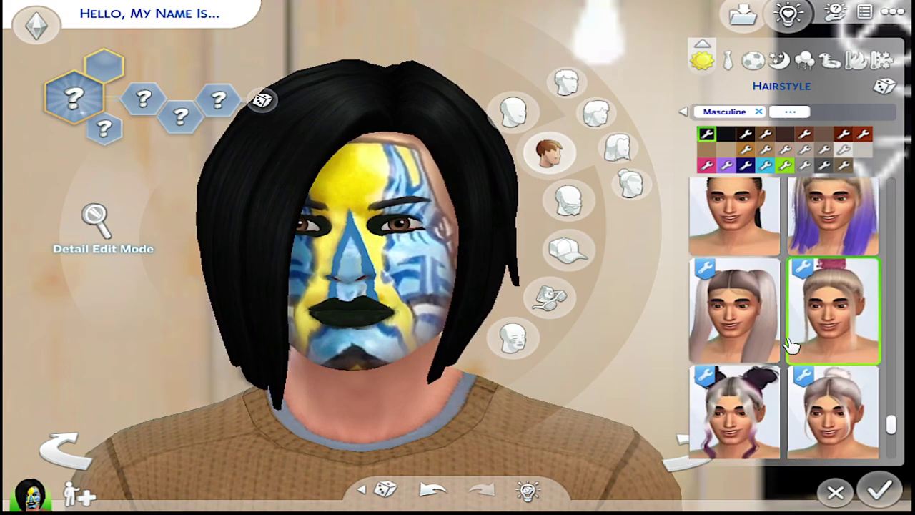
scroll(792, 346, "up", 1)
scroll(792, 346, "up", 1)
left_click(772, 354)
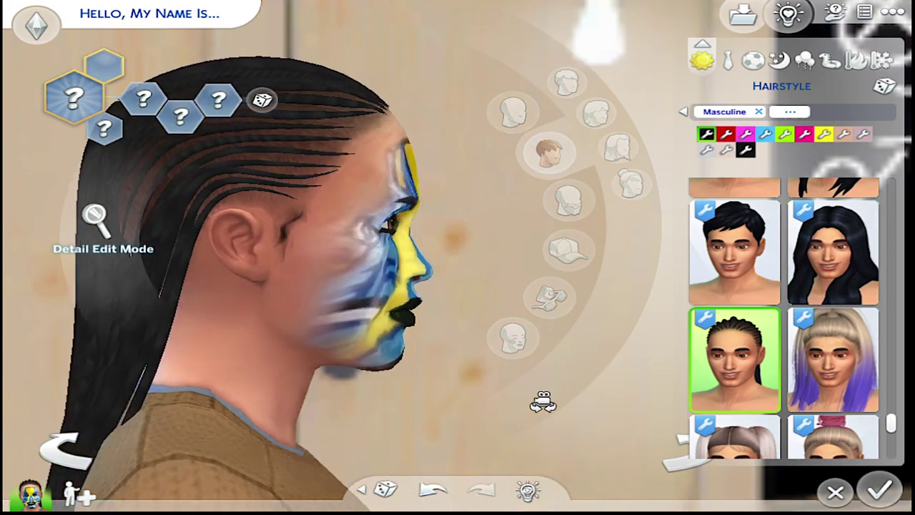
left_click_drag(543, 401, 543, 402)
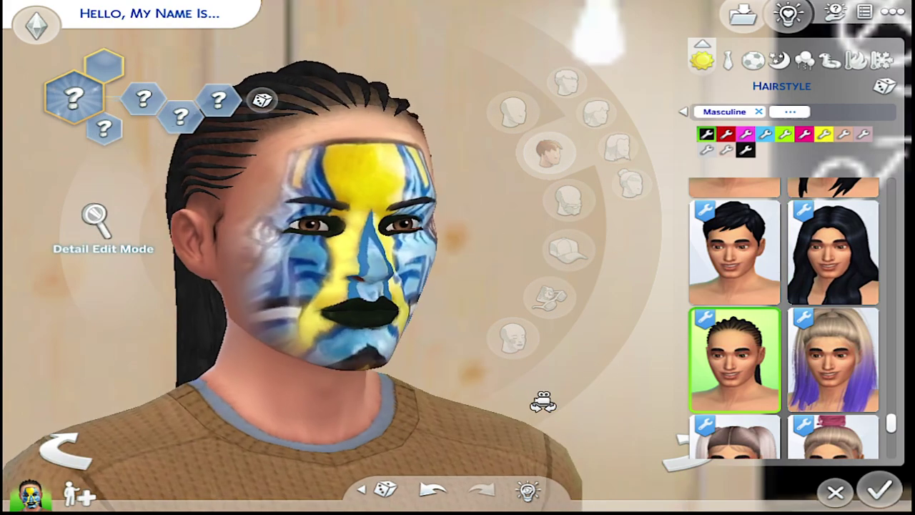
Scroll back to the top of the filtered custom-content hairstyle list
scroll(790, 293, "up", 1)
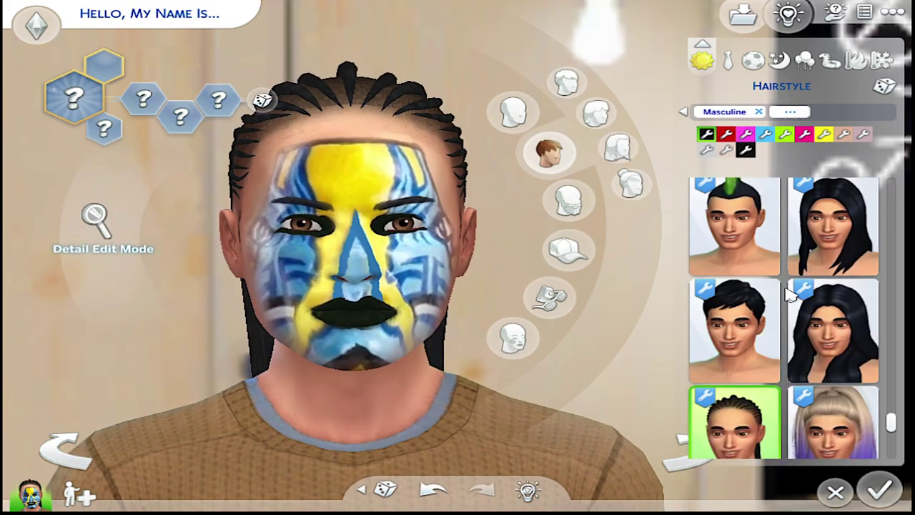
scroll(786, 309, "up", 2)
scroll(779, 304, "up", 1)
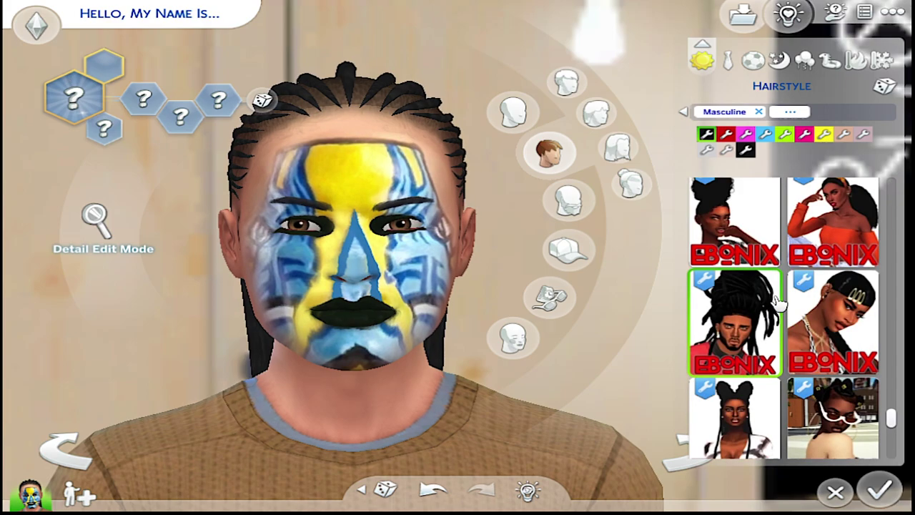
scroll(779, 304, "up", 1)
scroll(779, 304, "up", 1)
scroll(779, 304, "up", 1)
scroll(779, 304, "up", 1)
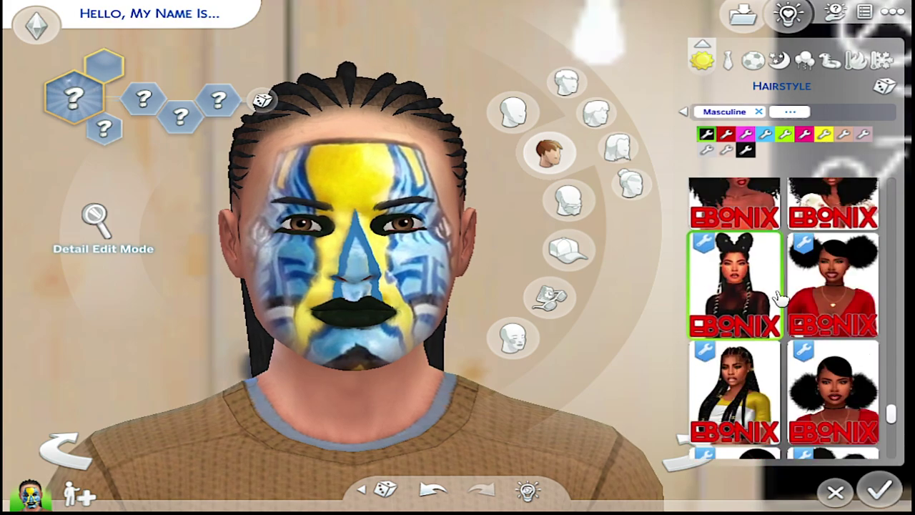
scroll(779, 304, "up", 1)
scroll(781, 298, "up", 1)
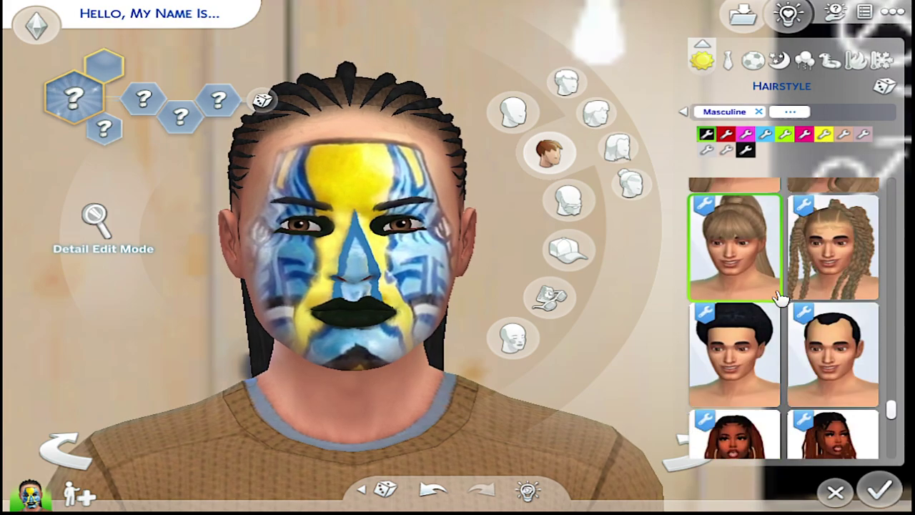
scroll(781, 298, "up", 1)
scroll(781, 298, "up", 1)
scroll(781, 298, "up", 1)
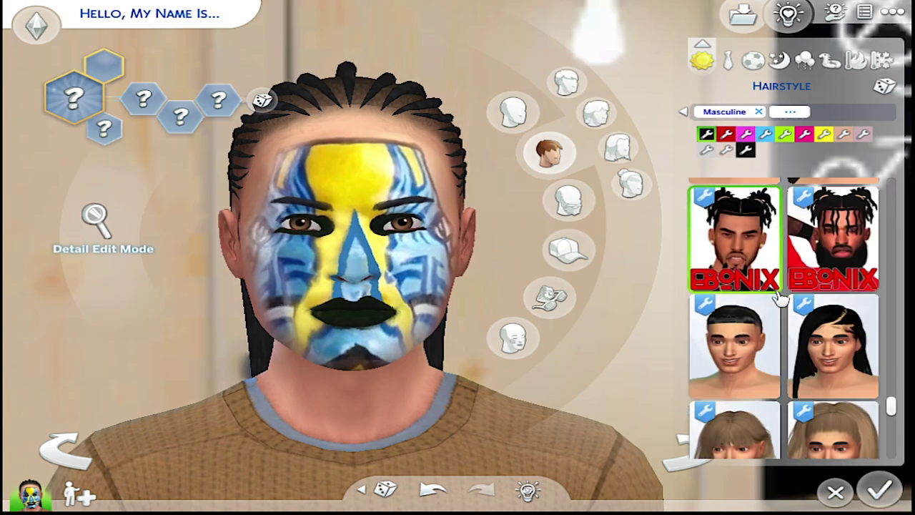
scroll(781, 299, "up", 1)
scroll(781, 298, "up", 1)
scroll(781, 299, "up", 1)
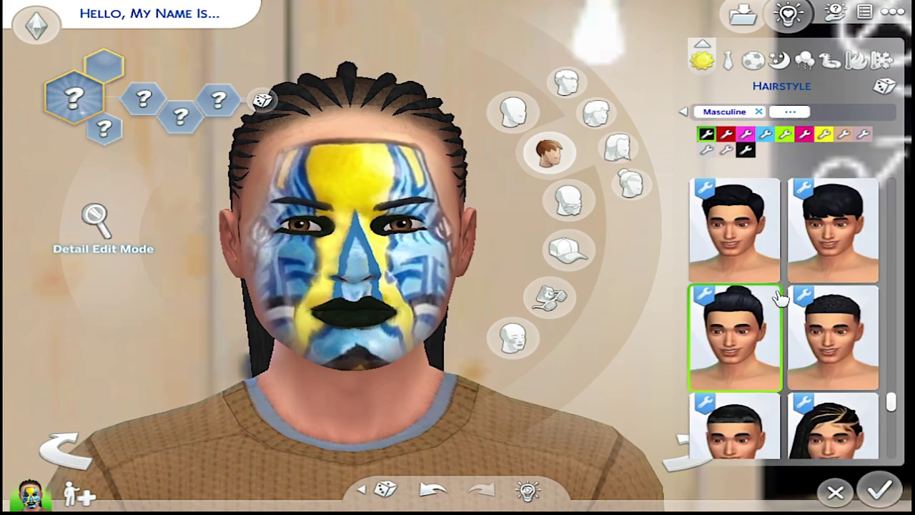
scroll(781, 298, "up", 1)
scroll(781, 299, "up", 1)
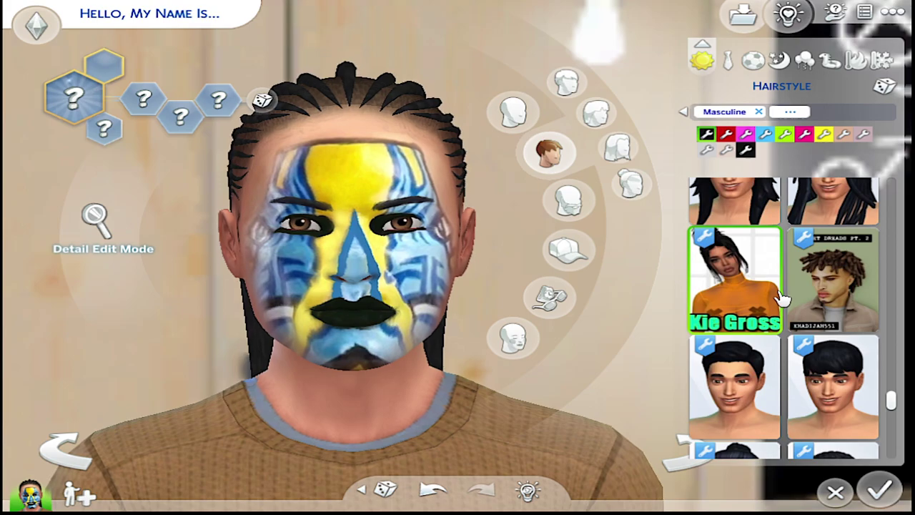
scroll(781, 299, "up", 1)
scroll(780, 300, "up", 1)
scroll(779, 300, "up", 1)
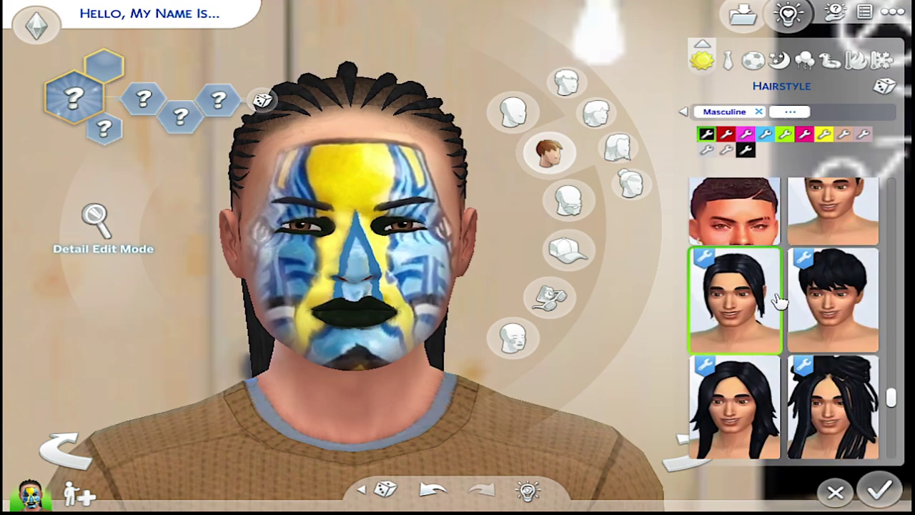
scroll(779, 300, "up", 1)
Try a long black hairstyle, then a long wavy black hairstyle, on the Sim
left_click(759, 352)
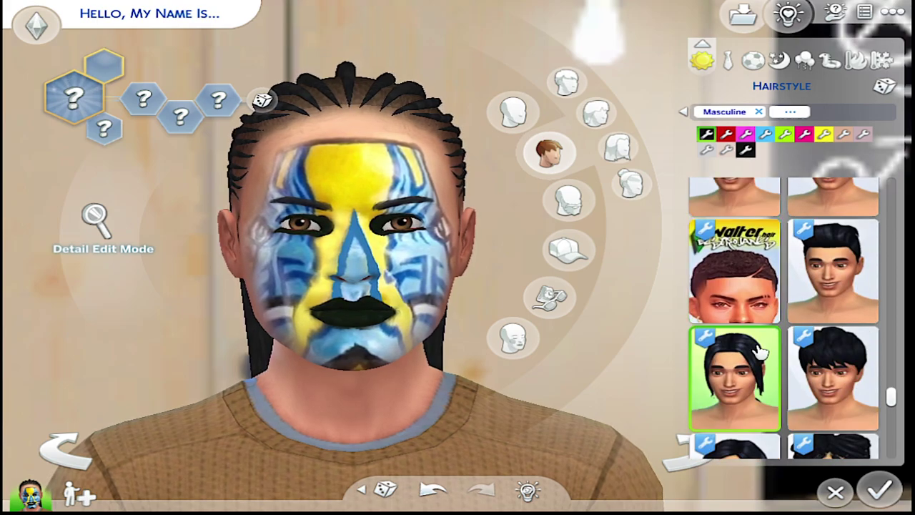
scroll(774, 287, "up", 1)
scroll(773, 287, "up", 1)
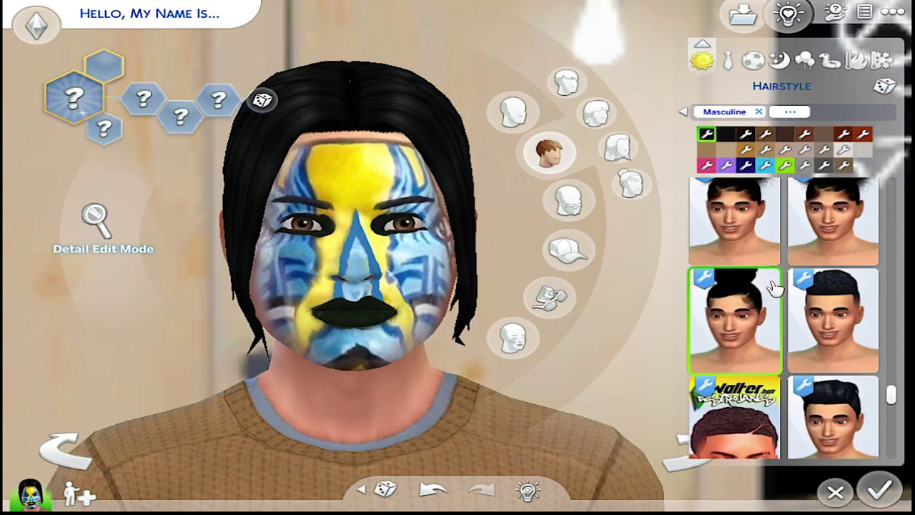
scroll(774, 287, "up", 1)
scroll(774, 287, "up", 1)
scroll(773, 288, "up", 1)
scroll(775, 293, "up", 1)
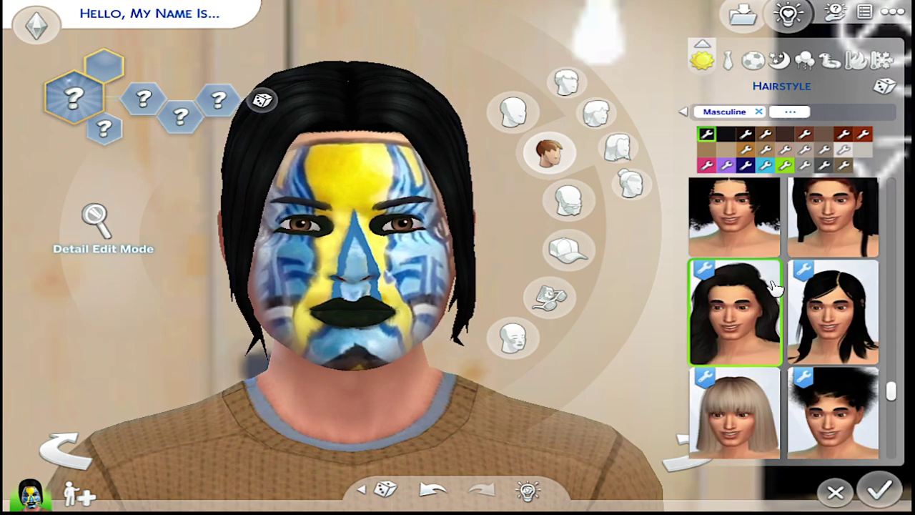
left_click(774, 294)
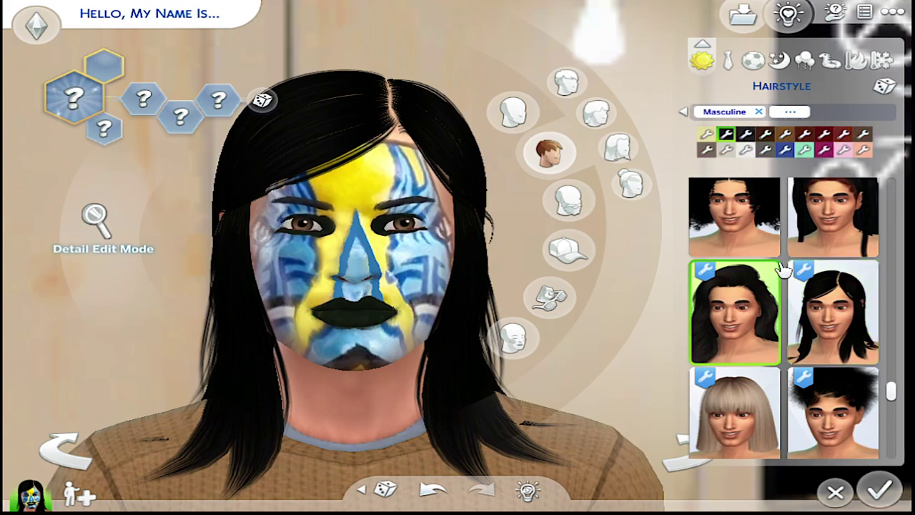
scroll(786, 306, "up", 1)
scroll(808, 304, "up", 1)
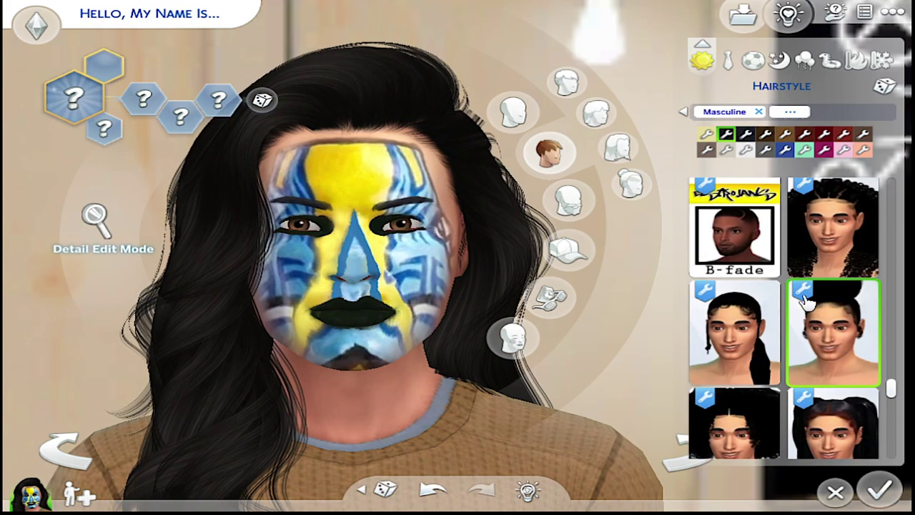
scroll(786, 317, "up", 1)
scroll(786, 317, "up", 1)
scroll(786, 317, "up", 1)
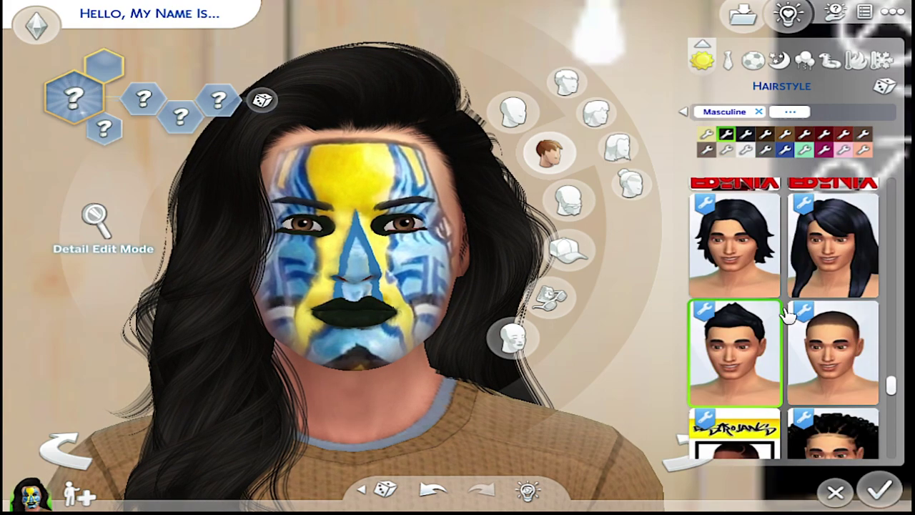
scroll(786, 316, "up", 1)
Apply the shaggy shoulder-length black custom hairstyle in place of the cornrow braids
left_click(761, 321)
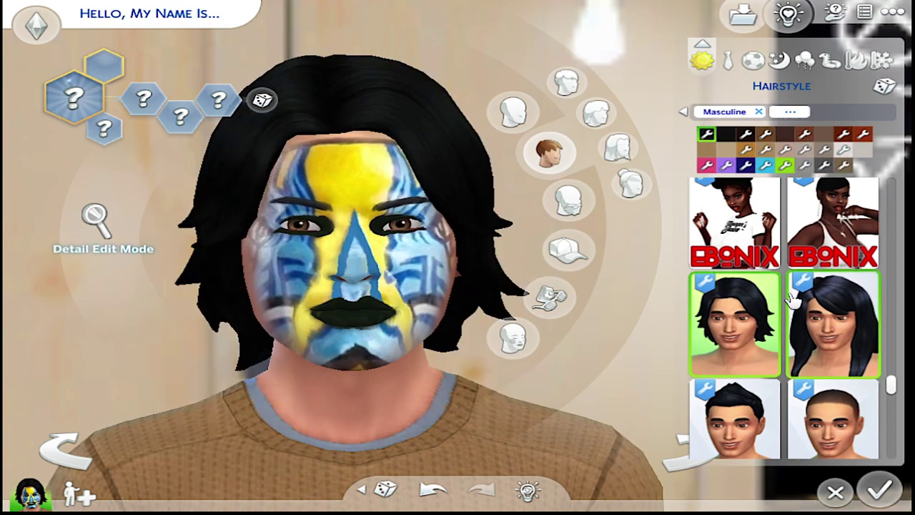
scroll(764, 318, "up", 1)
scroll(779, 311, "up", 1)
scroll(790, 304, "up", 2)
scroll(793, 300, "up", 2)
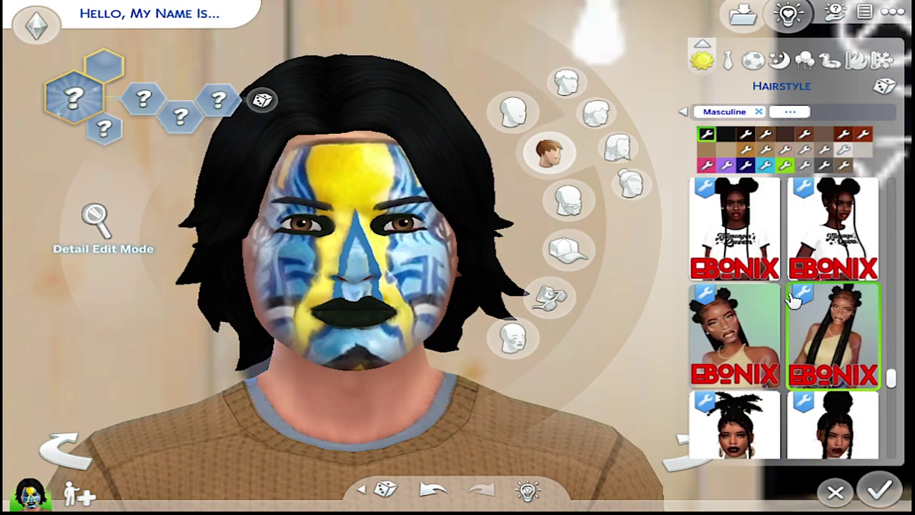
scroll(793, 300, "up", 1)
scroll(794, 300, "up", 1)
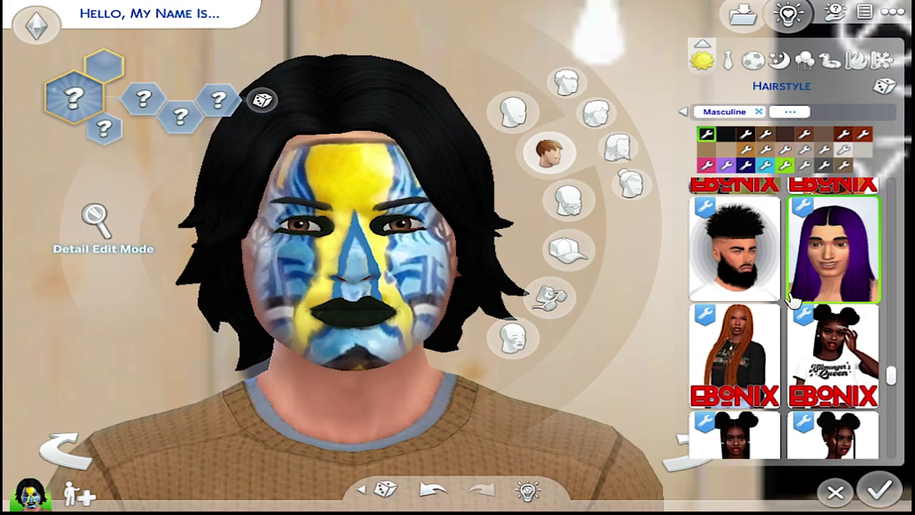
scroll(795, 292, "up", 1)
scroll(795, 291, "up", 1)
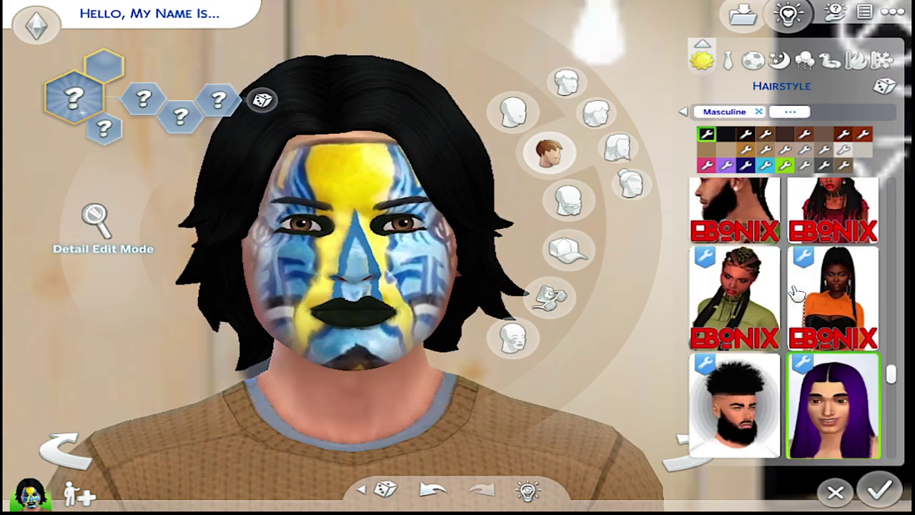
scroll(795, 292, "up", 1)
scroll(796, 293, "up", 1)
scroll(795, 293, "up", 1)
scroll(795, 293, "up", 1)
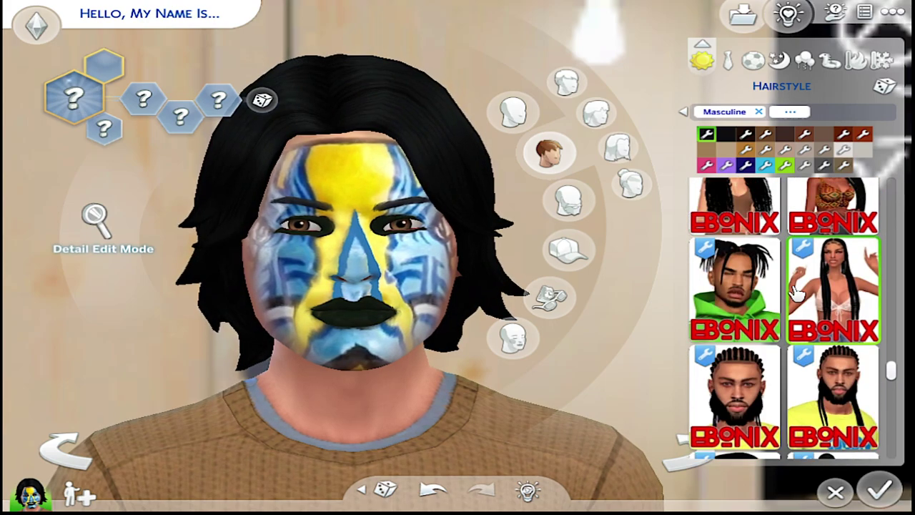
scroll(795, 293, "up", 1)
scroll(796, 293, "up", 1)
scroll(796, 293, "up", 1)
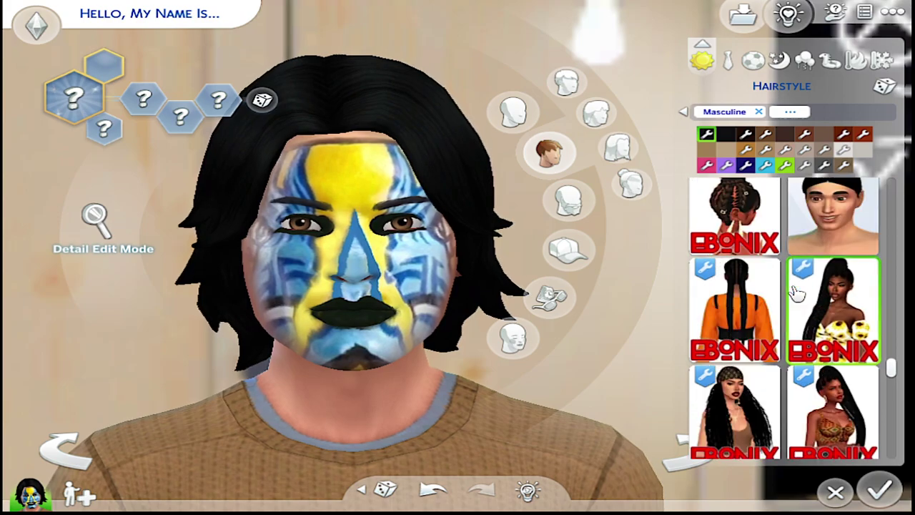
scroll(795, 293, "up", 1)
scroll(796, 293, "up", 1)
scroll(795, 293, "up", 1)
scroll(796, 293, "up", 1)
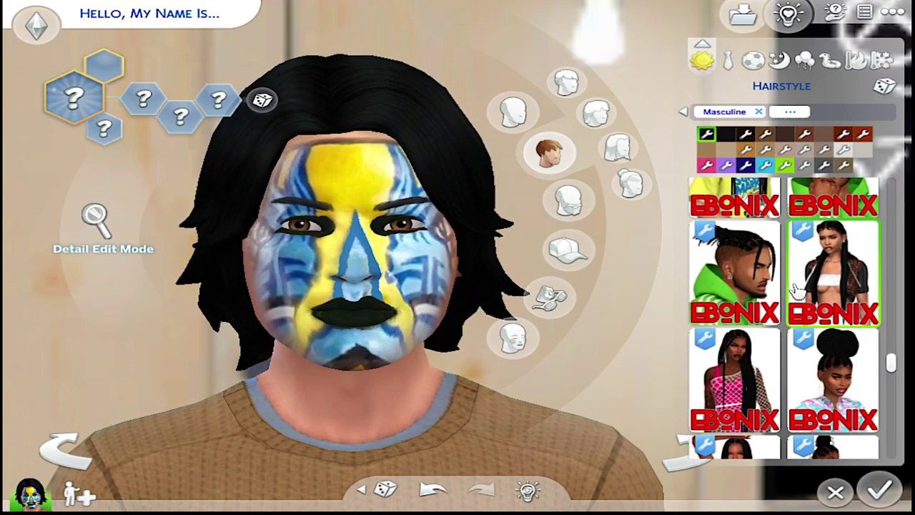
scroll(794, 292, "up", 1)
scroll(794, 290, "up", 1)
scroll(795, 289, "up", 1)
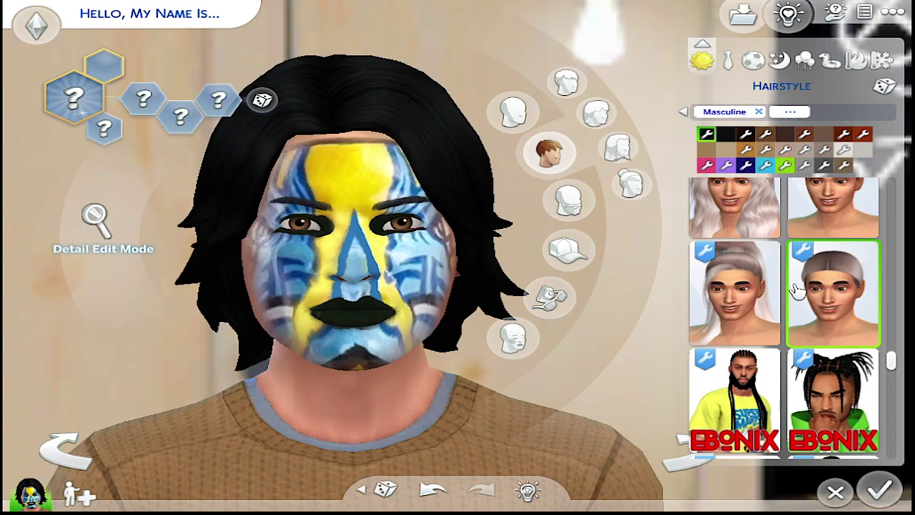
scroll(797, 291, "up", 1)
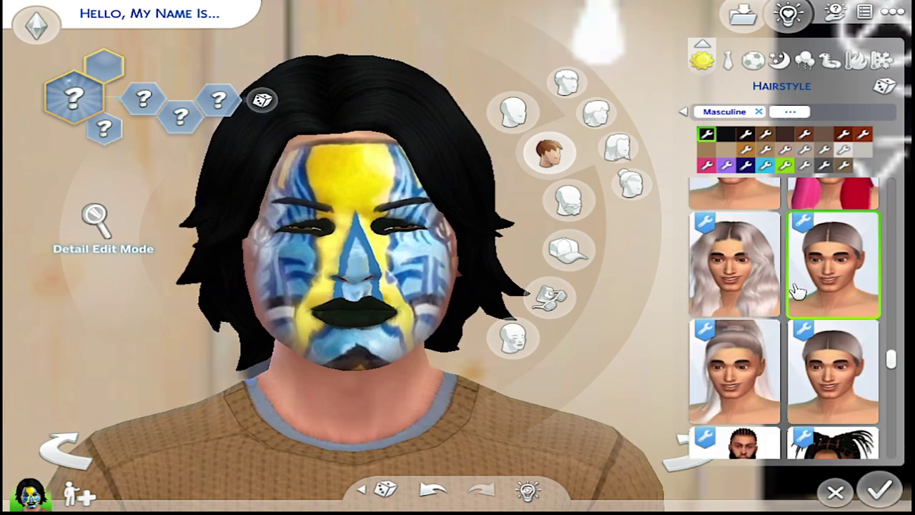
Scroll through the rest of the custom hairstyle list
scroll(795, 289, "up", 1)
scroll(795, 289, "up", 1)
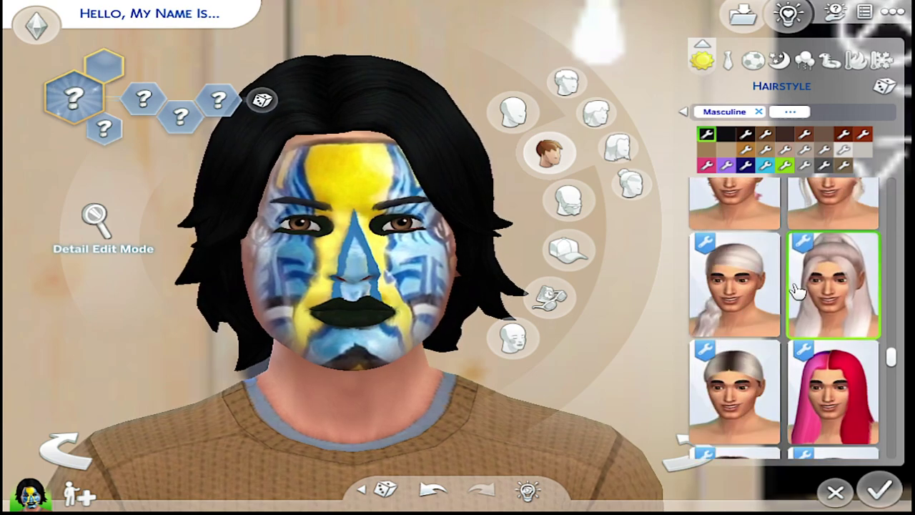
scroll(795, 291, "up", 1)
scroll(795, 289, "up", 1)
scroll(796, 289, "up", 1)
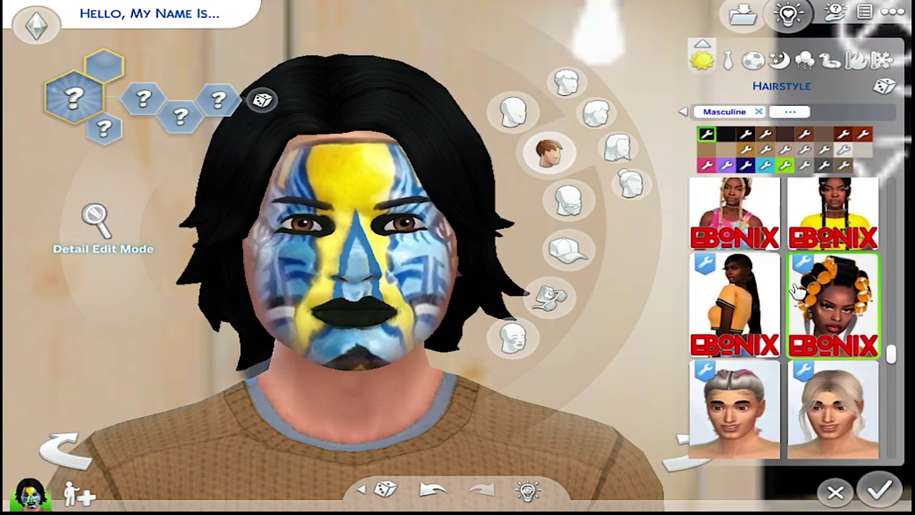
scroll(795, 289, "up", 1)
scroll(795, 289, "up", 1)
scroll(795, 290, "up", 1)
scroll(795, 290, "up", 1)
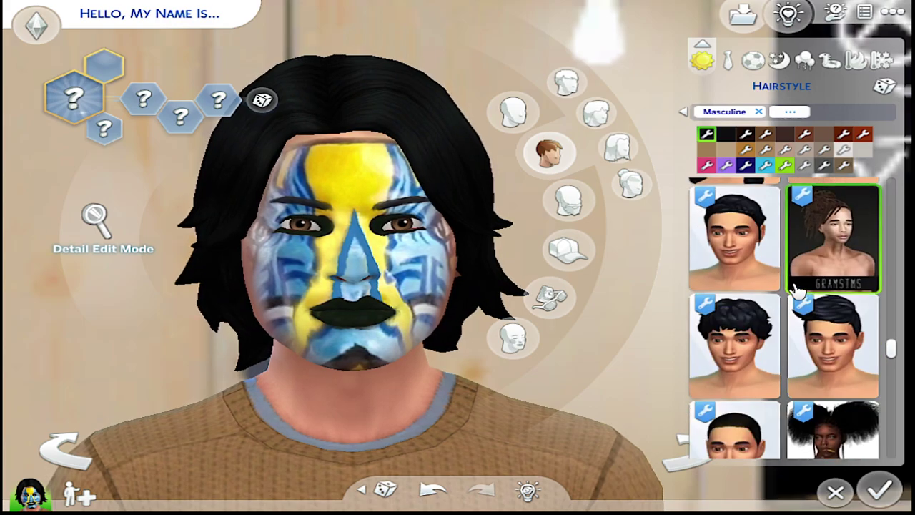
scroll(796, 290, "up", 1)
scroll(795, 289, "up", 1)
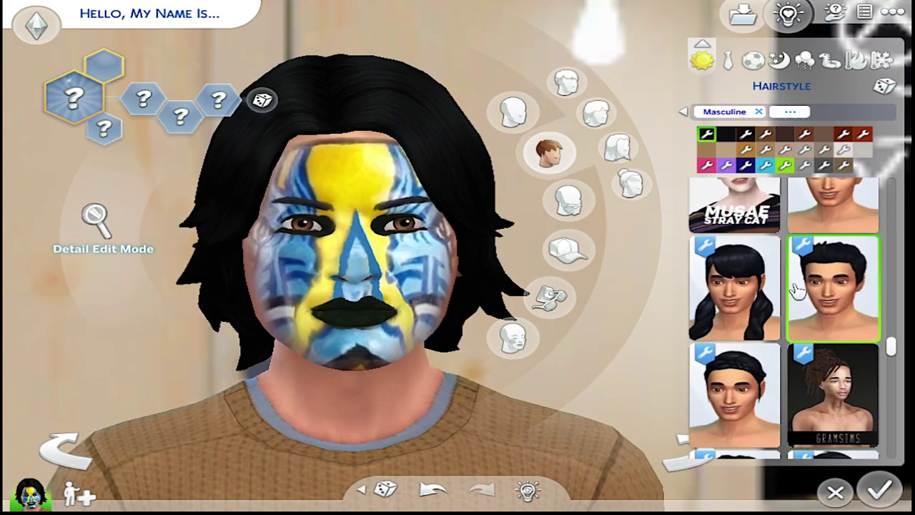
scroll(795, 290, "up", 1)
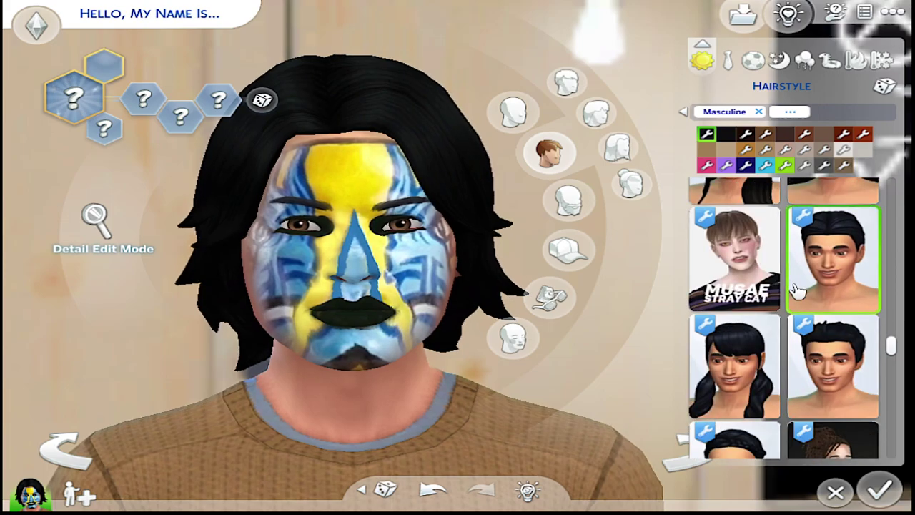
scroll(799, 291, "up", 1)
scroll(798, 291, "up", 1)
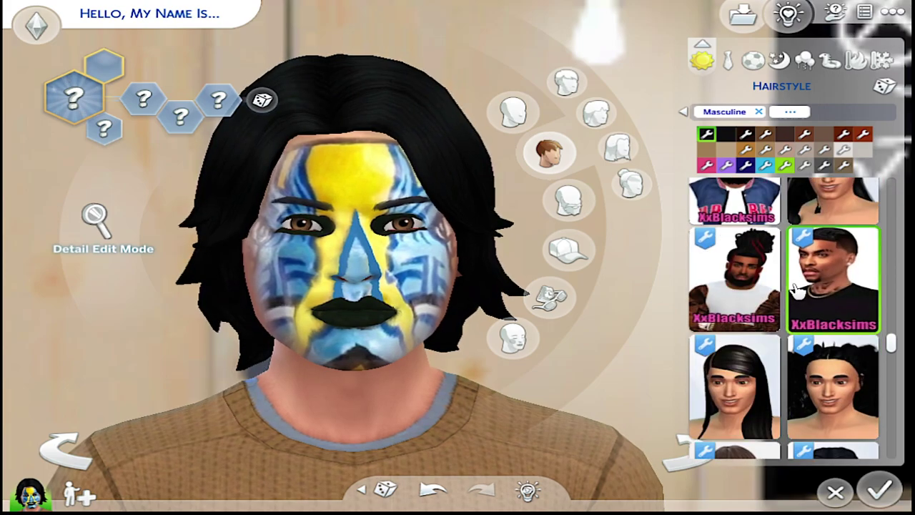
scroll(798, 291, "up", 1)
scroll(799, 291, "up", 1)
scroll(798, 290, "up", 2)
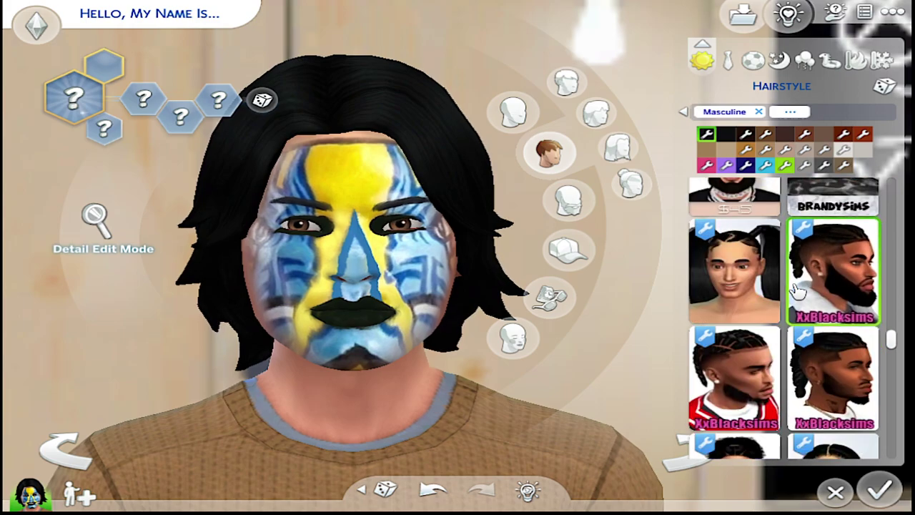
scroll(798, 289, "up", 1)
scroll(798, 289, "up", 1)
scroll(798, 290, "up", 1)
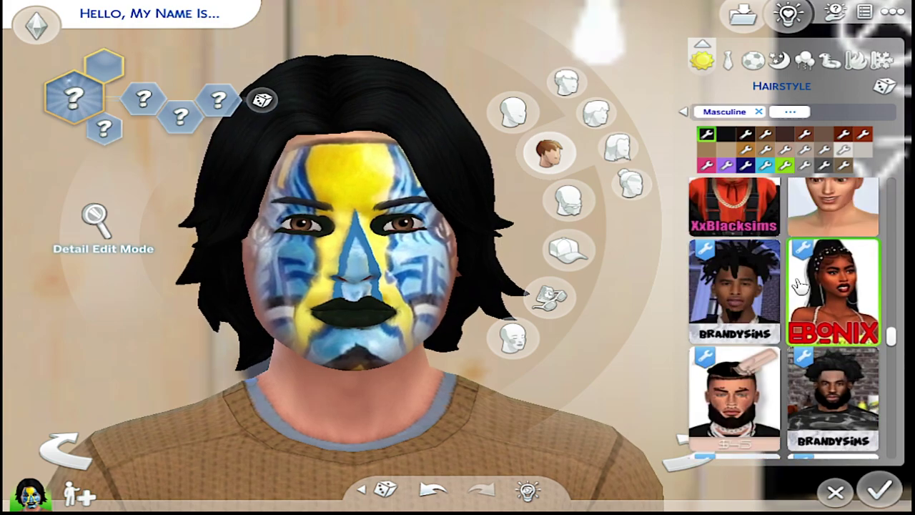
scroll(798, 290, "up", 1)
scroll(798, 286, "up", 1)
scroll(798, 286, "up", 1)
scroll(798, 286, "up", 1)
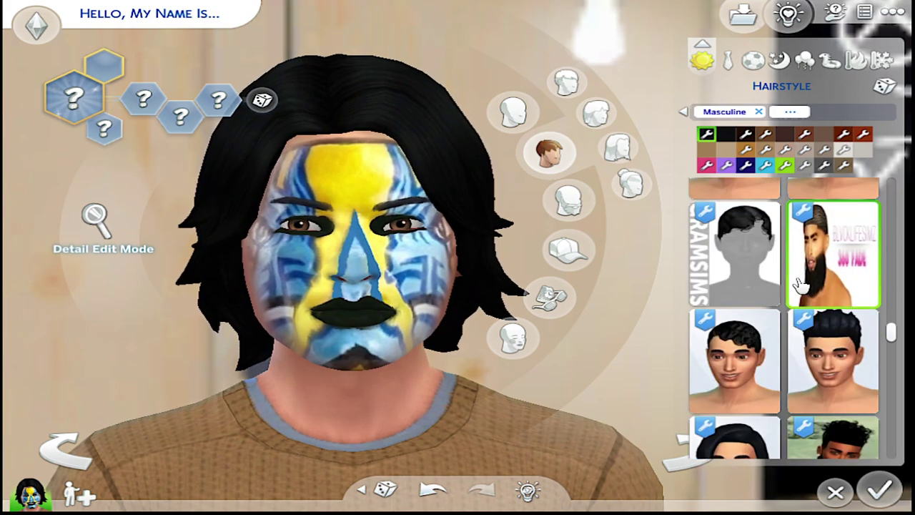
scroll(798, 286, "up", 1)
scroll(800, 286, "up", 1)
scroll(800, 285, "up", 1)
scroll(800, 286, "up", 1)
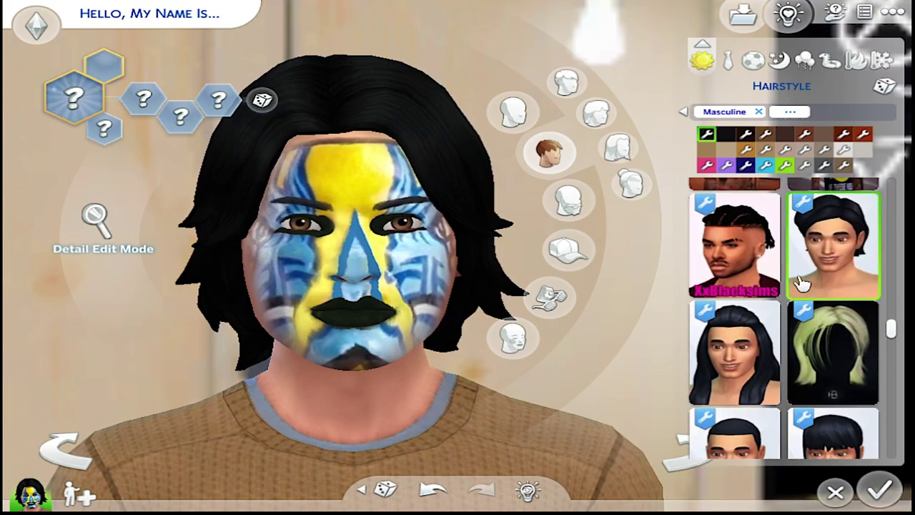
scroll(802, 282, "up", 1)
scroll(802, 283, "up", 1)
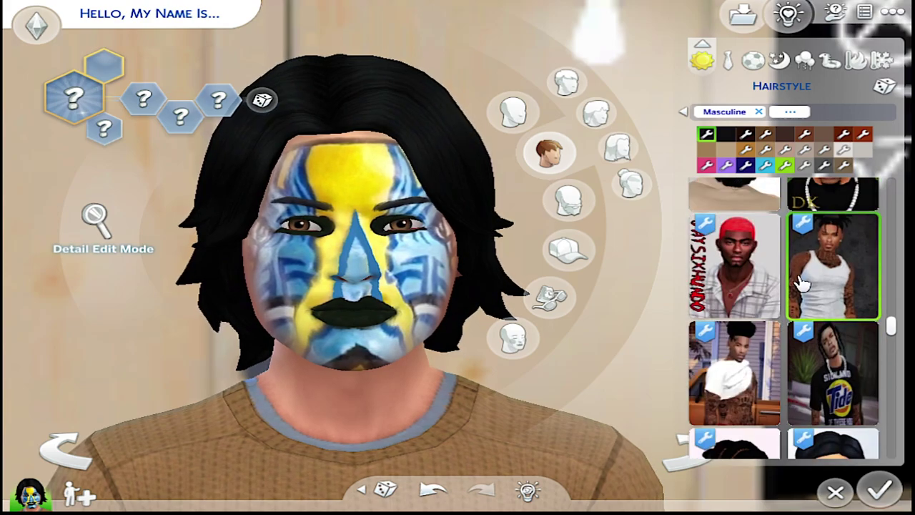
scroll(802, 282, "up", 1)
scroll(802, 283, "up", 1)
scroll(801, 283, "up", 1)
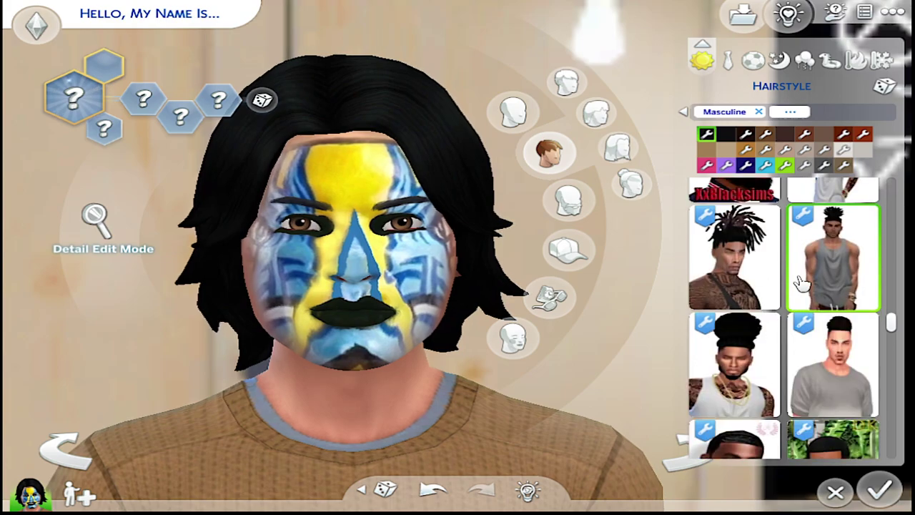
scroll(800, 282, "up", 1)
left_click(836, 415)
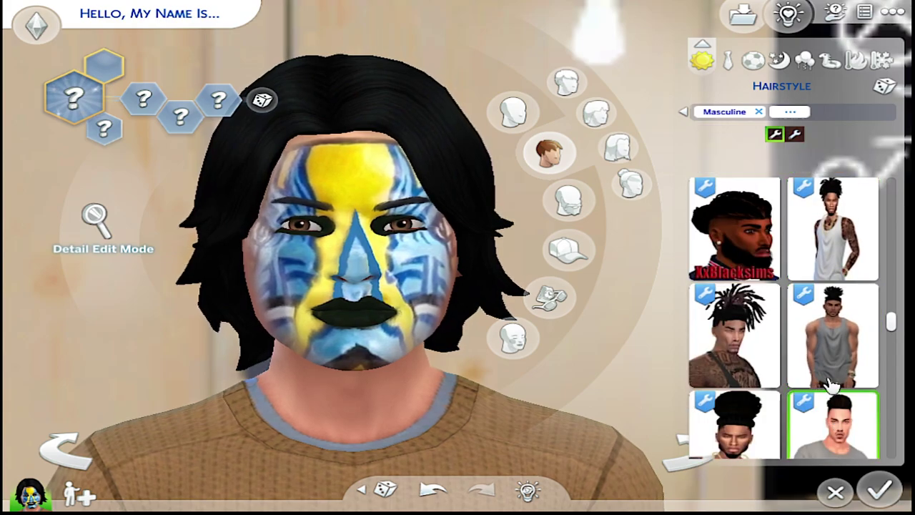
left_click_drag(519, 405, 503, 407)
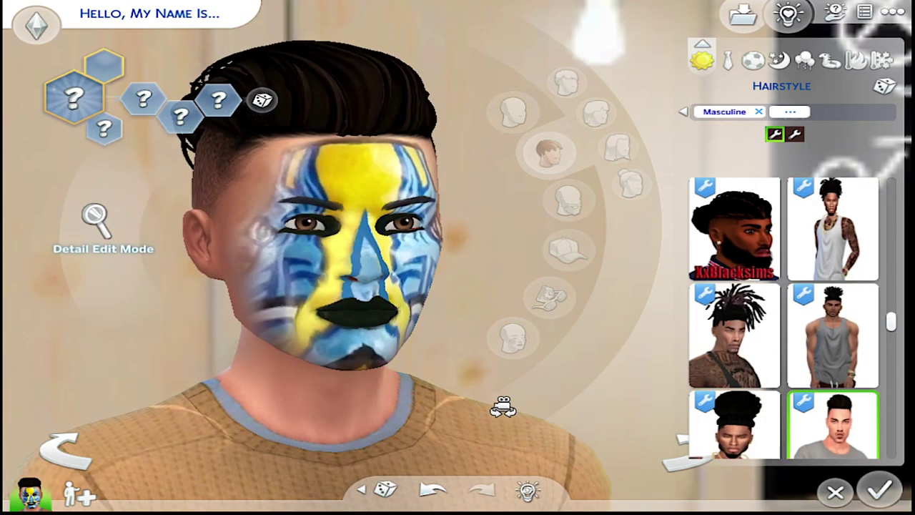
scroll(778, 325, "up", 1)
scroll(779, 325, "up", 1)
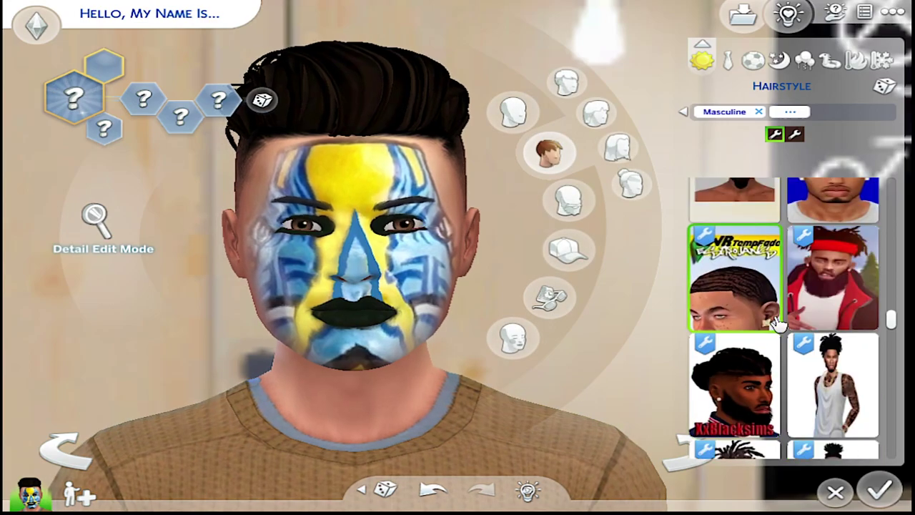
scroll(779, 325, "up", 1)
scroll(778, 326, "up", 1)
scroll(779, 325, "up", 1)
scroll(779, 325, "up", 1)
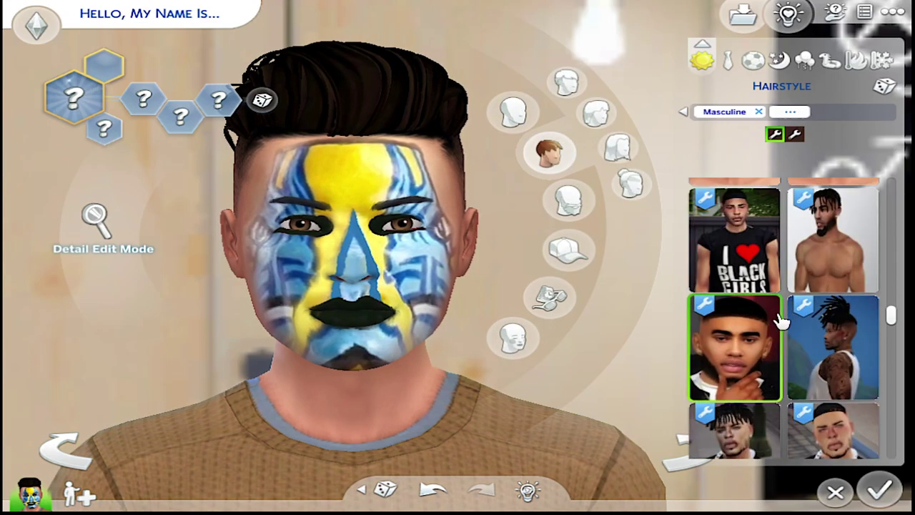
scroll(779, 325, "up", 1)
scroll(781, 323, "up", 1)
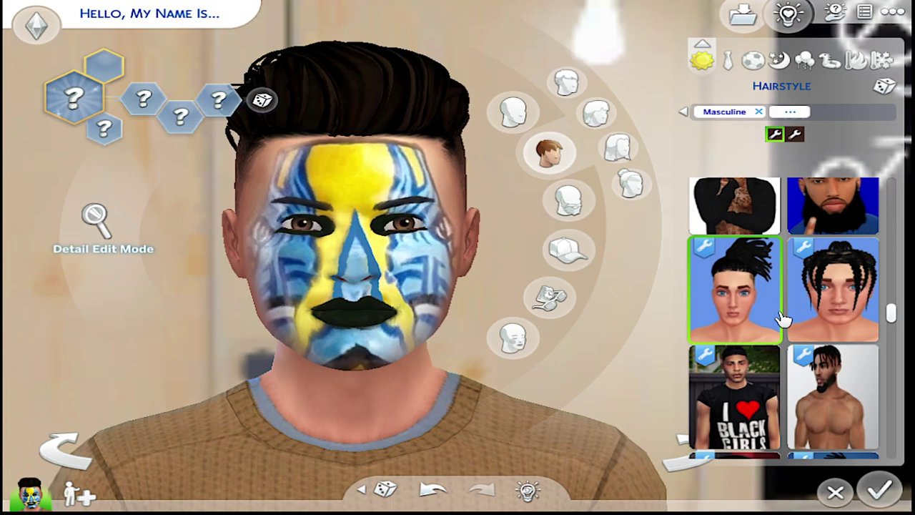
scroll(783, 319, "up", 1)
scroll(783, 319, "up", 1)
scroll(783, 319, "up", 1)
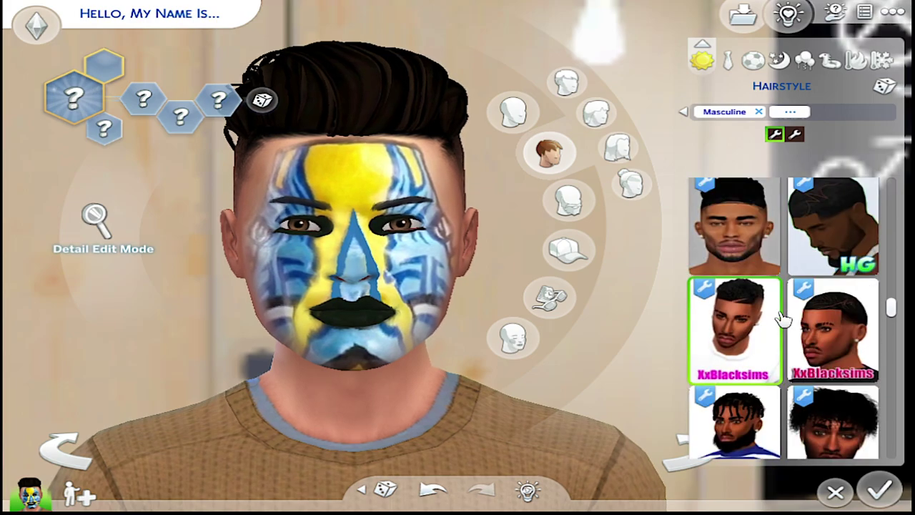
scroll(782, 319, "up", 1)
scroll(783, 319, "up", 1)
scroll(783, 319, "up", 1)
scroll(783, 320, "up", 2)
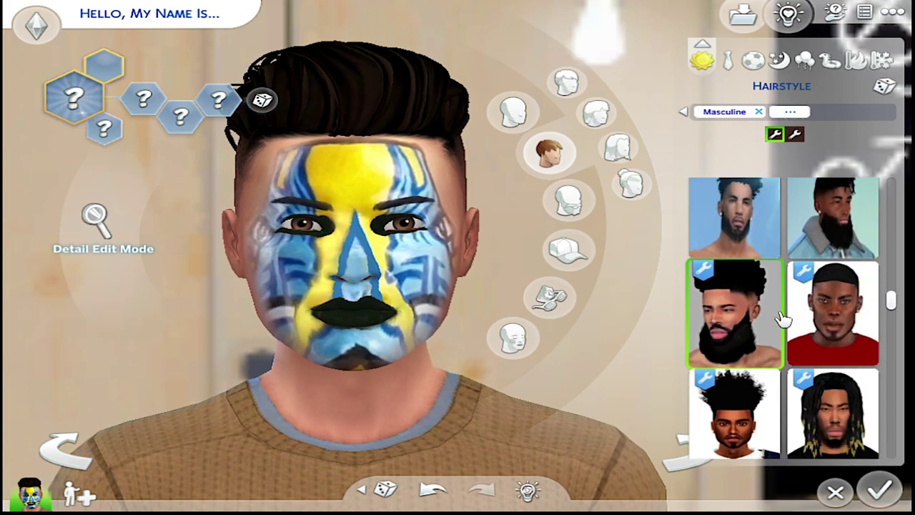
scroll(782, 319, "up", 1)
scroll(782, 319, "up", 1)
scroll(782, 319, "up", 1)
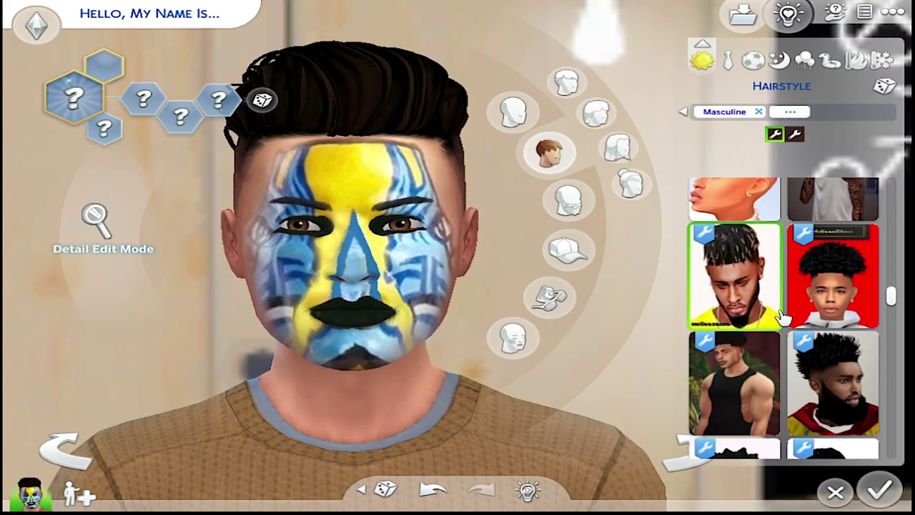
scroll(783, 319, "up", 1)
scroll(783, 319, "up", 1)
scroll(783, 320, "up", 1)
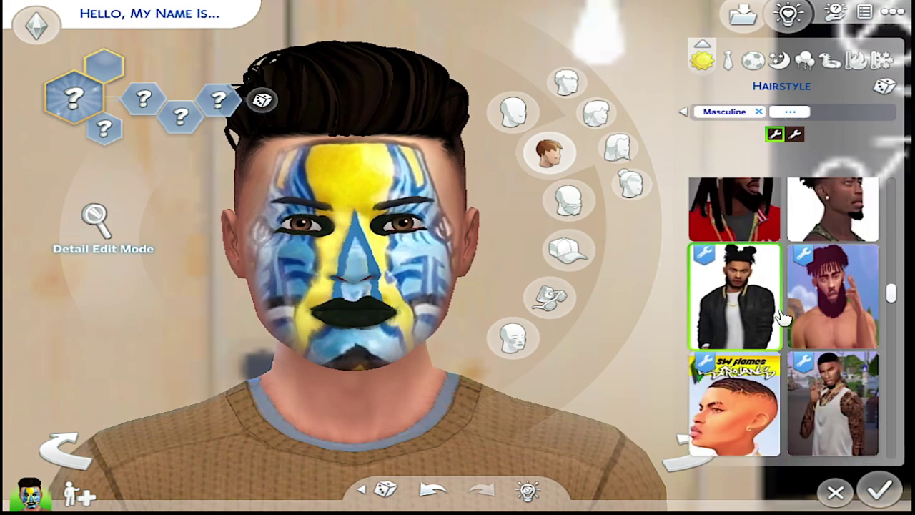
scroll(783, 319, "up", 1)
scroll(783, 319, "up", 1)
scroll(782, 319, "up", 1)
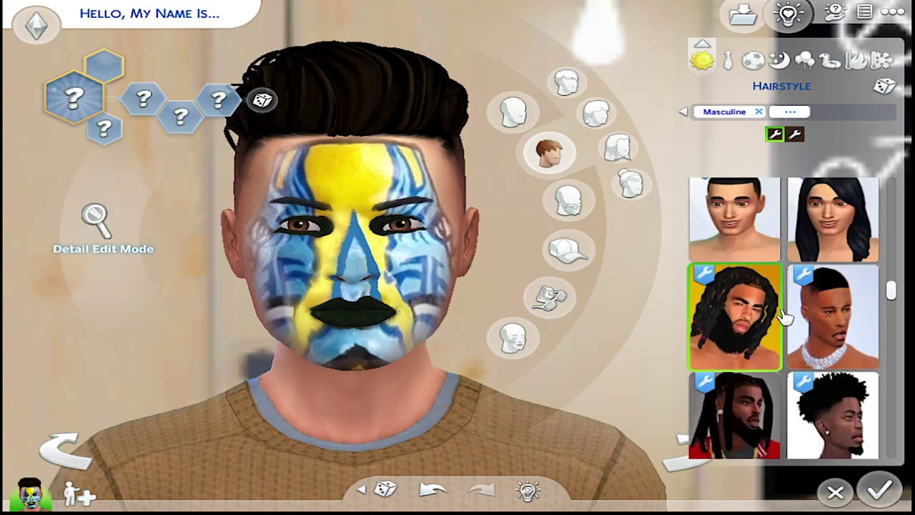
scroll(783, 320, "up", 1)
scroll(782, 319, "up", 1)
scroll(782, 320, "up", 1)
scroll(782, 320, "up", 1)
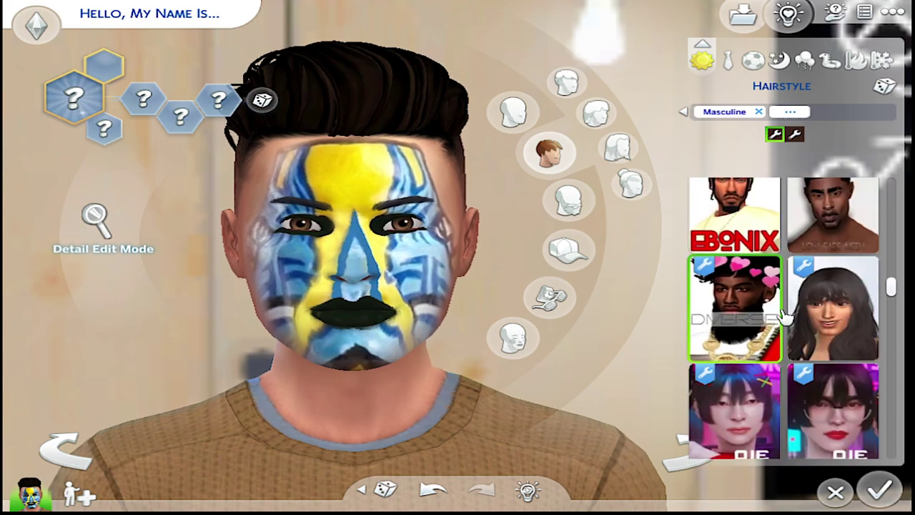
scroll(783, 319, "up", 1)
scroll(784, 320, "up", 1)
scroll(783, 320, "up", 1)
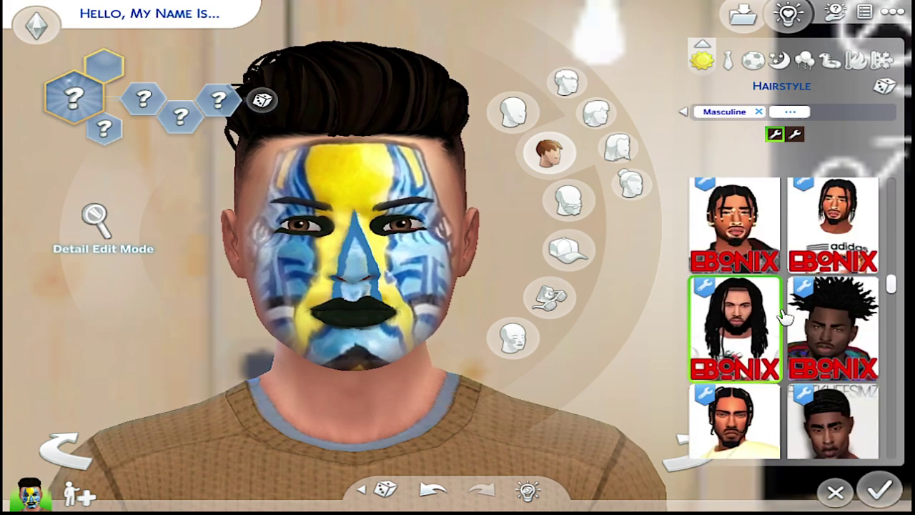
scroll(784, 319, "up", 1)
scroll(784, 315, "up", 1)
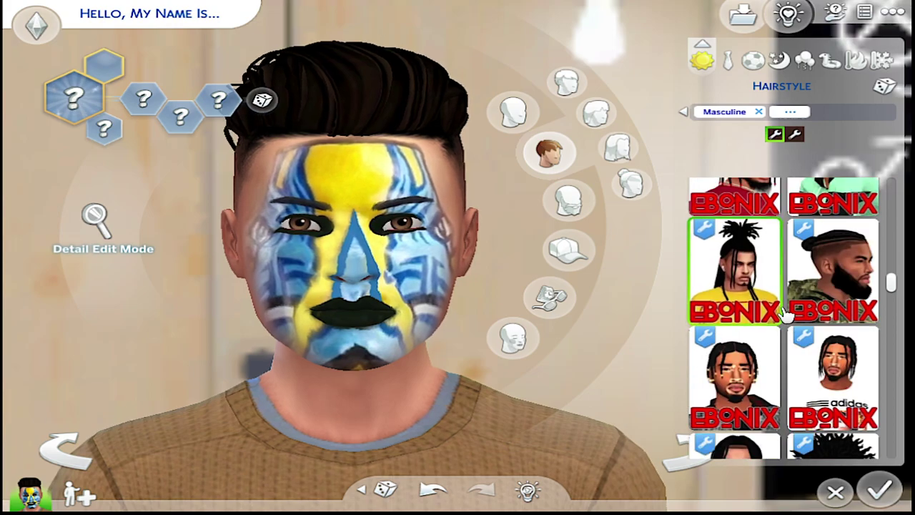
scroll(784, 314, "up", 1)
scroll(783, 314, "up", 1)
scroll(784, 315, "up", 1)
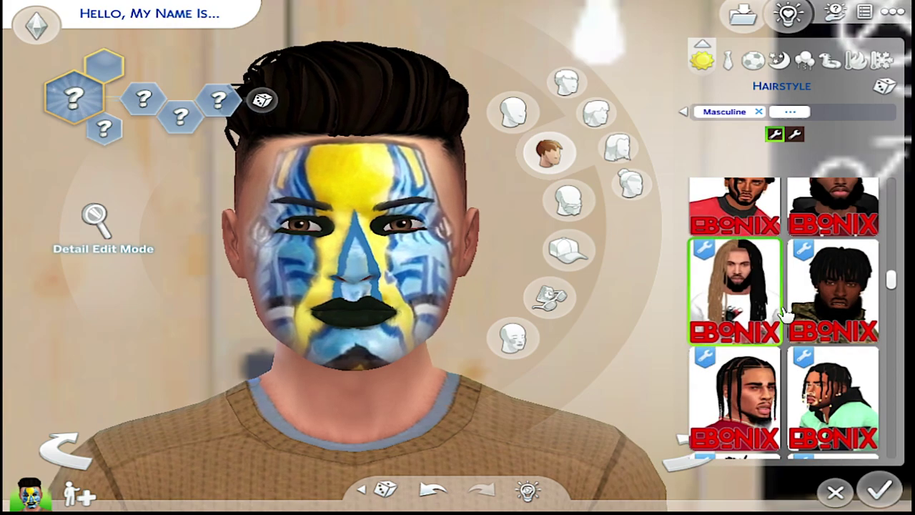
left_click_drag(529, 411, 483, 412)
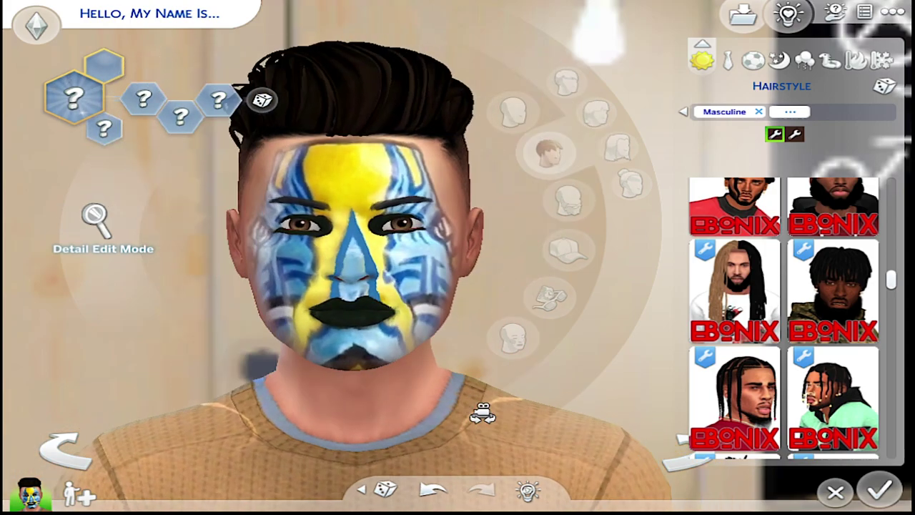
scroll(776, 294, "up", 1)
scroll(775, 295, "up", 1)
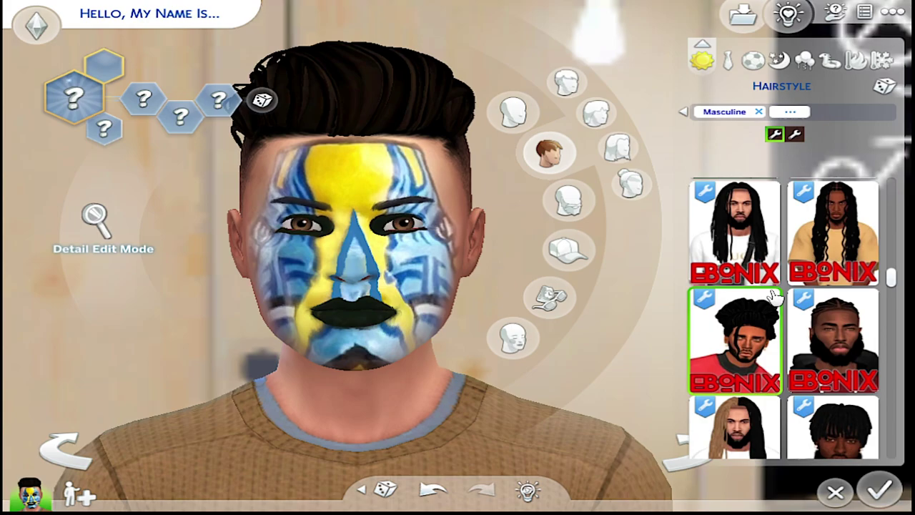
scroll(776, 294, "up", 1)
scroll(776, 295, "up", 1)
scroll(775, 294, "up", 1)
scroll(775, 295, "up", 1)
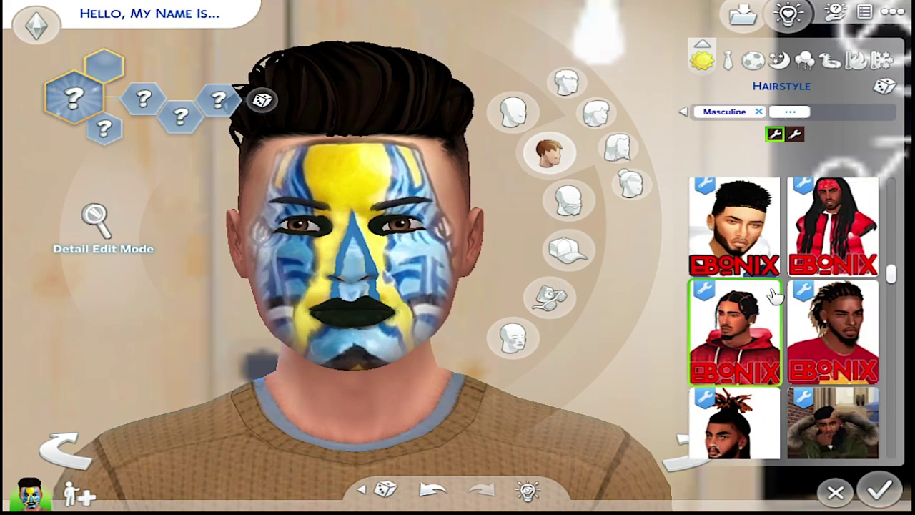
scroll(776, 294, "up", 1)
scroll(776, 294, "up", 1)
scroll(776, 295, "up", 1)
scroll(775, 295, "up", 1)
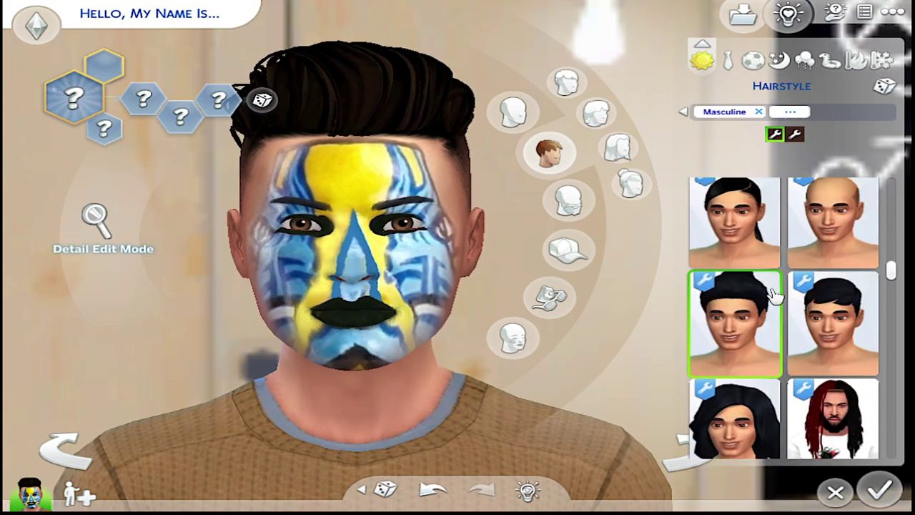
scroll(775, 294, "up", 1)
scroll(776, 294, "up", 1)
scroll(776, 294, "up", 1)
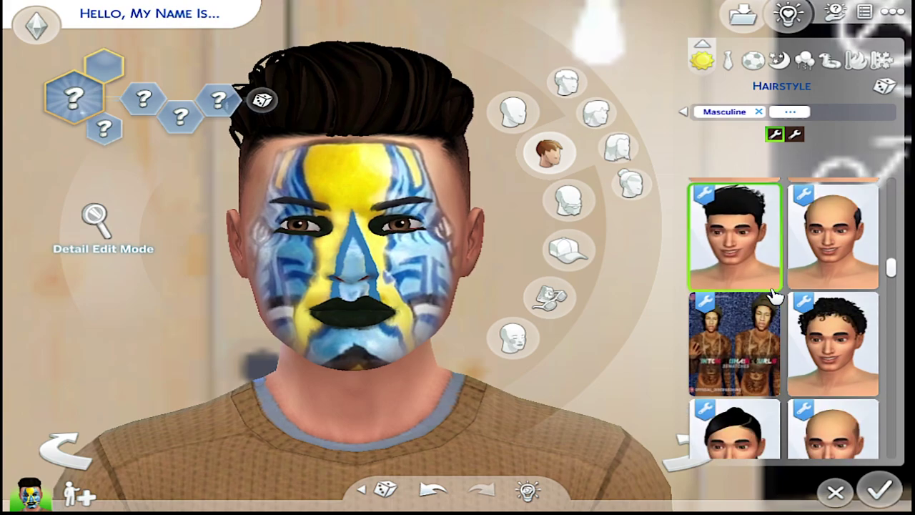
scroll(775, 294, "up", 1)
scroll(775, 295, "up", 1)
scroll(775, 295, "up", 1)
scroll(778, 295, "up", 1)
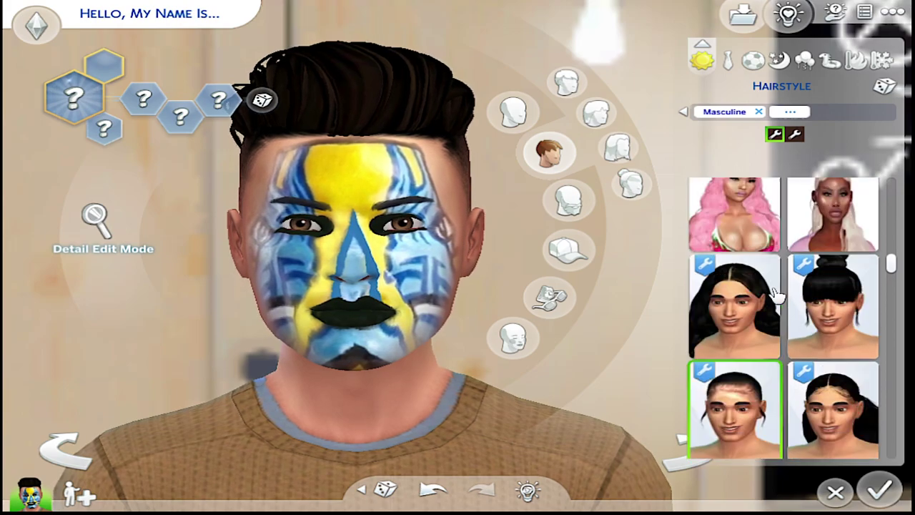
scroll(777, 294, "up", 1)
scroll(778, 295, "up", 2)
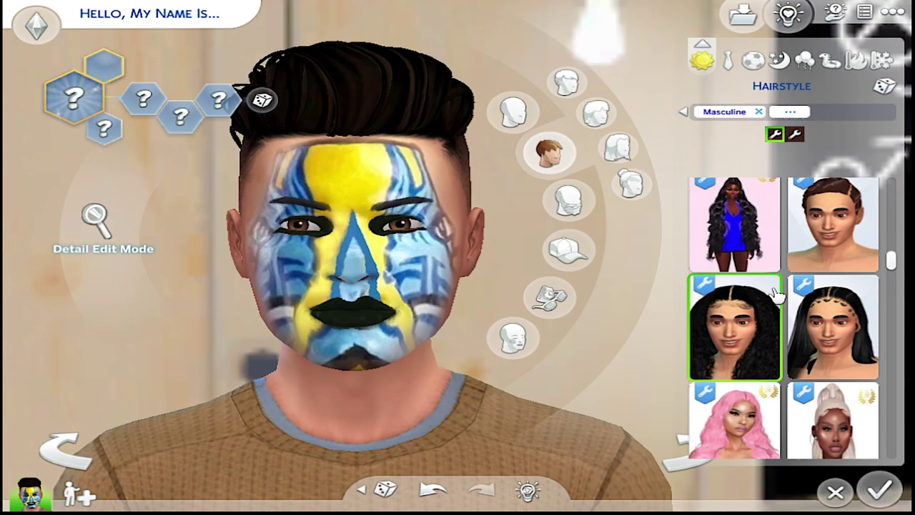
scroll(778, 295, "up", 2)
scroll(777, 295, "up", 1)
scroll(777, 294, "up", 1)
scroll(777, 294, "up", 1)
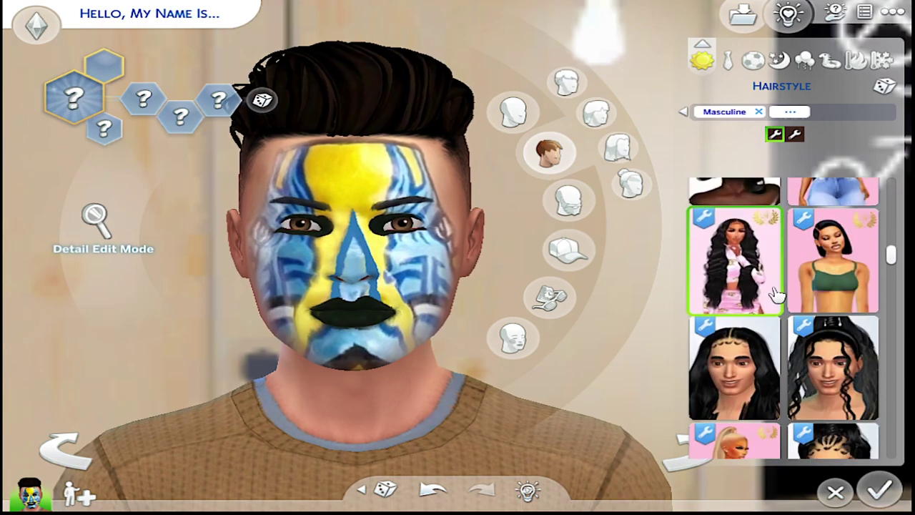
scroll(778, 294, "up", 1)
scroll(778, 294, "up", 1)
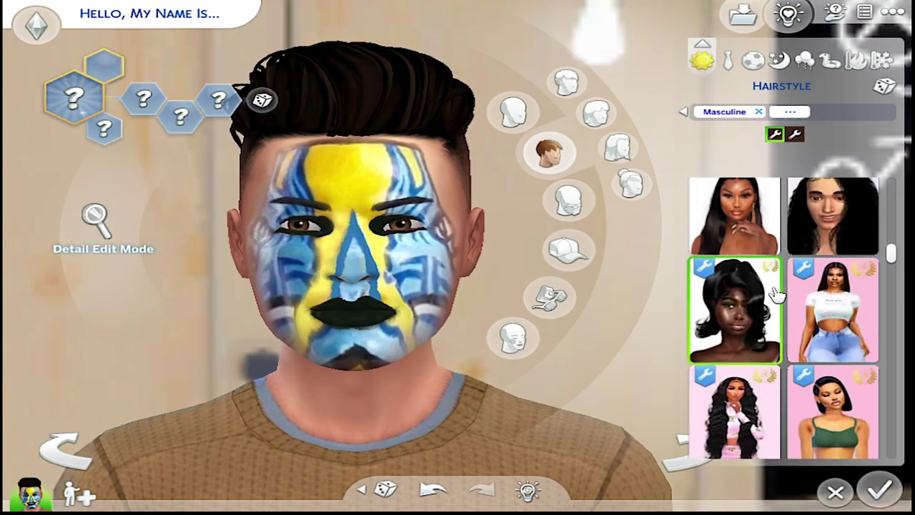
scroll(777, 294, "up", 1)
scroll(777, 295, "up", 1)
scroll(777, 291, "up", 1)
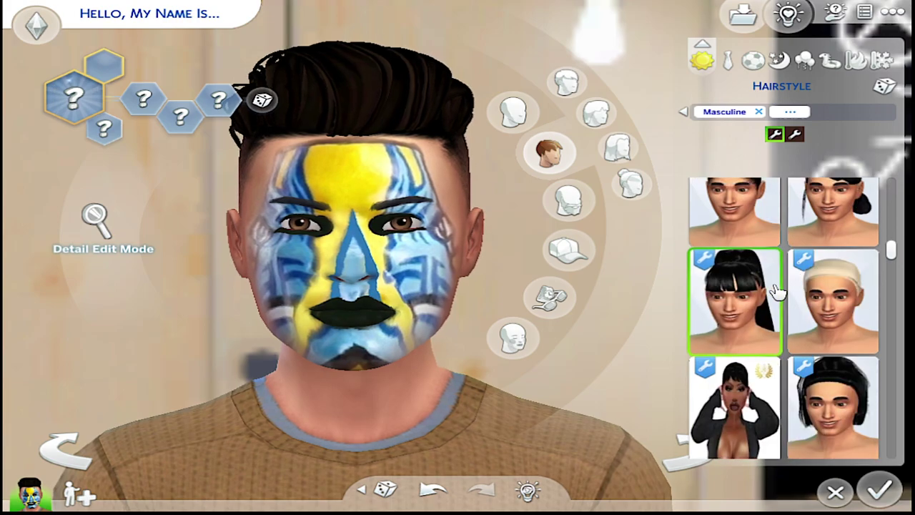
scroll(778, 292, "up", 1)
scroll(778, 291, "up", 1)
scroll(777, 291, "up", 1)
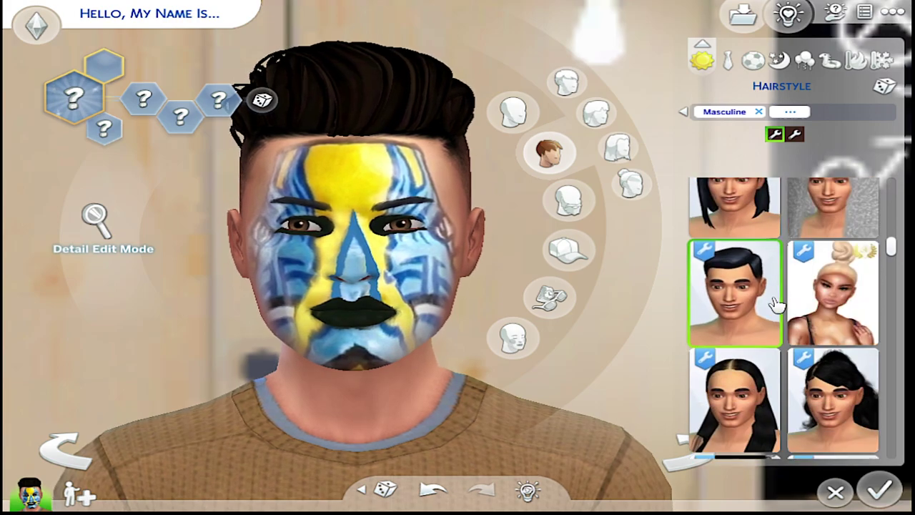
Replace the short faded cut with long, straight, center-parted black hair, then browse the grid
left_click(766, 363)
scroll(794, 309, "up", 1)
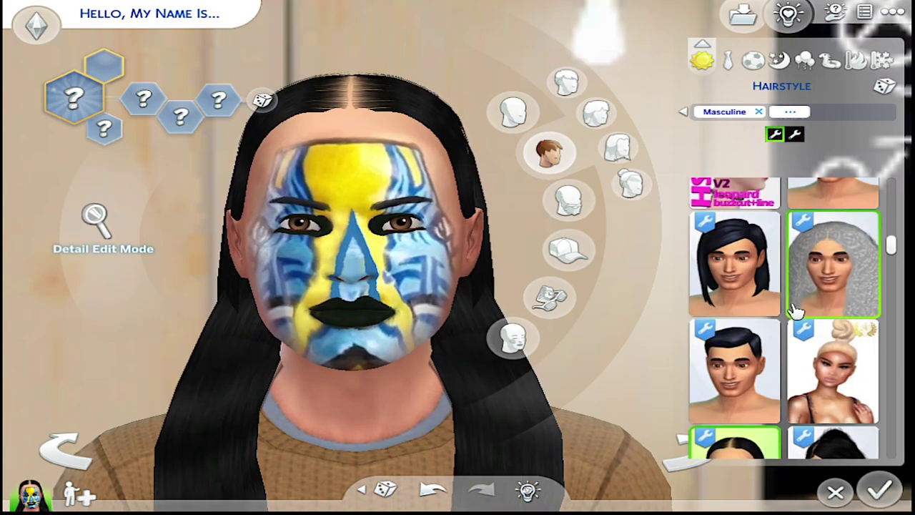
scroll(795, 309, "up", 1)
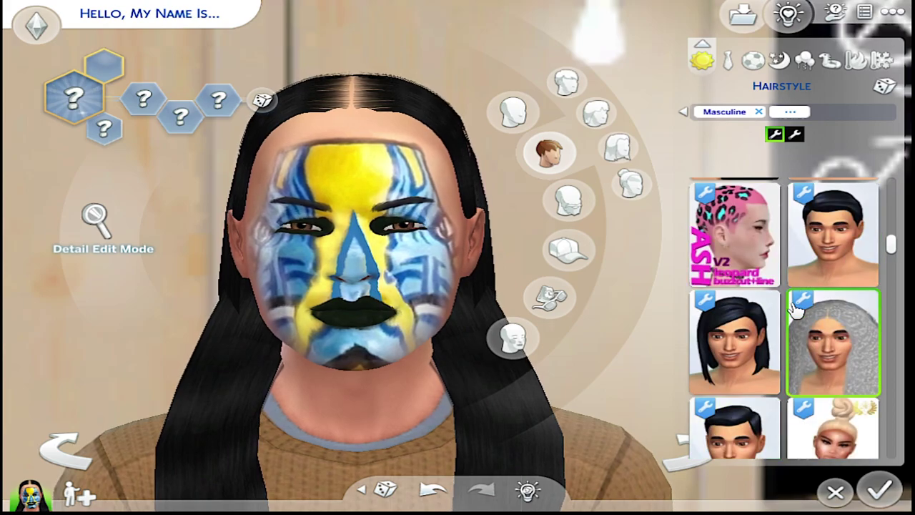
scroll(796, 309, "up", 1)
scroll(796, 308, "up", 1)
scroll(794, 309, "up", 1)
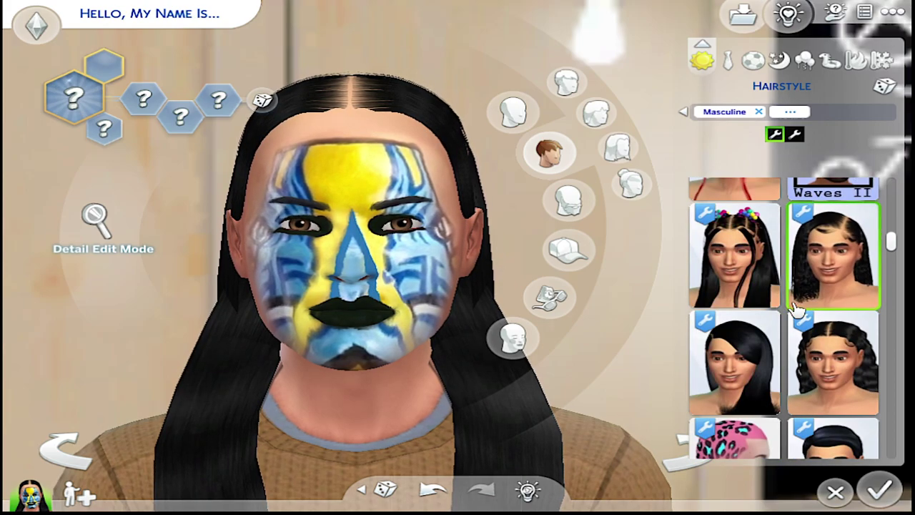
scroll(797, 309, "up", 1)
scroll(797, 309, "up", 1)
scroll(797, 309, "up", 1)
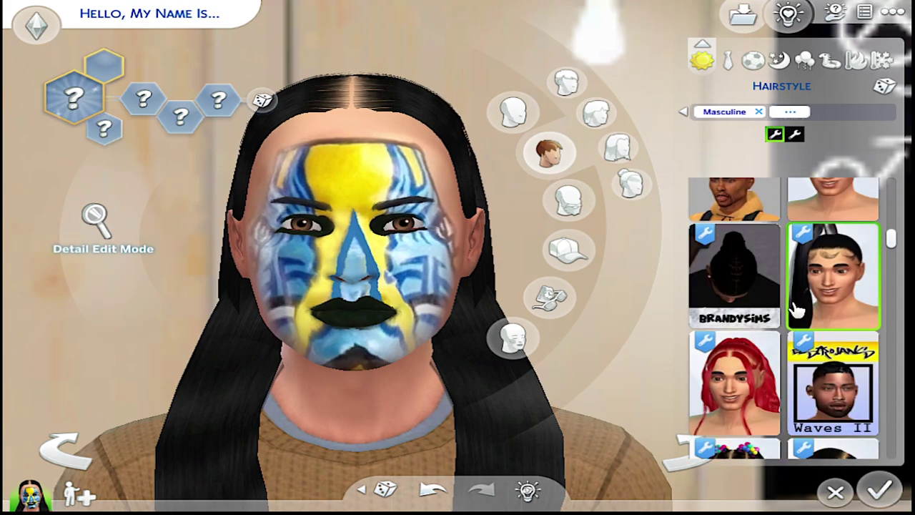
scroll(796, 309, "up", 1)
scroll(796, 309, "up", 1)
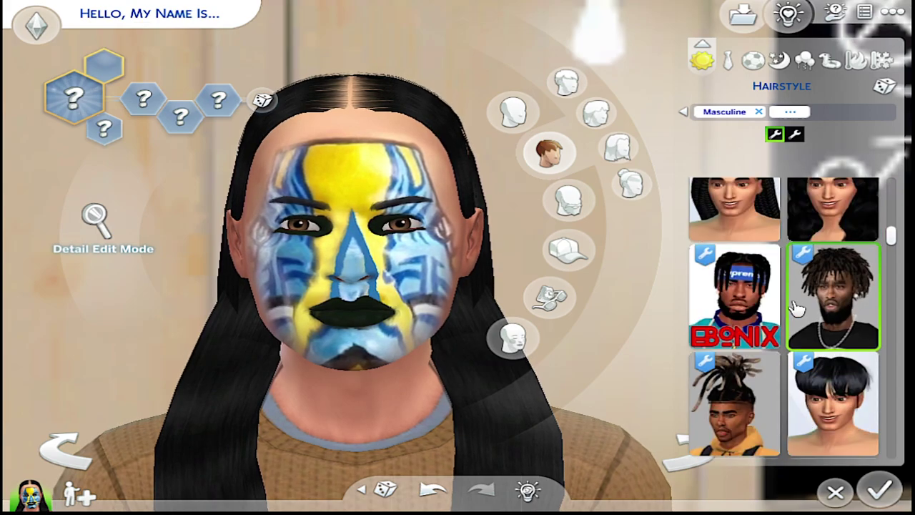
scroll(796, 308, "up", 1)
scroll(796, 309, "up", 1)
scroll(796, 308, "up", 1)
scroll(796, 309, "up", 2)
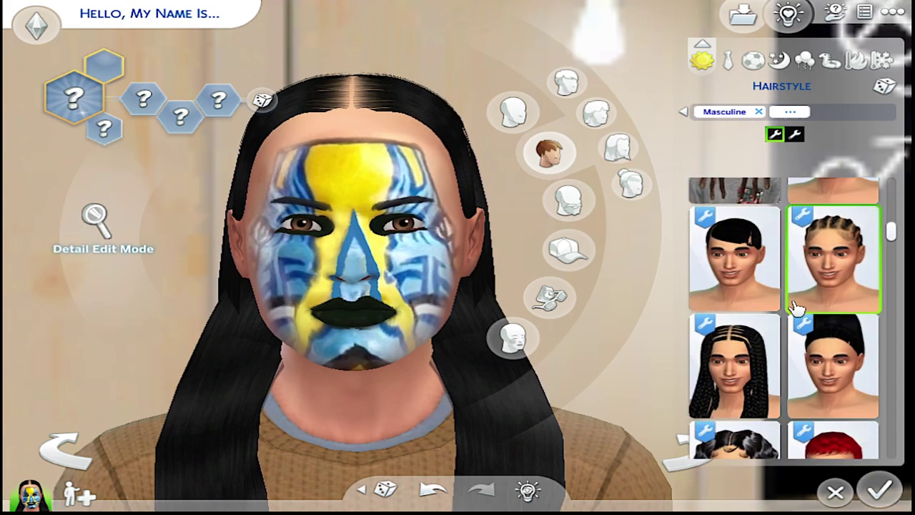
scroll(796, 307, "up", 1)
scroll(796, 306, "up", 2)
scroll(796, 306, "up", 1)
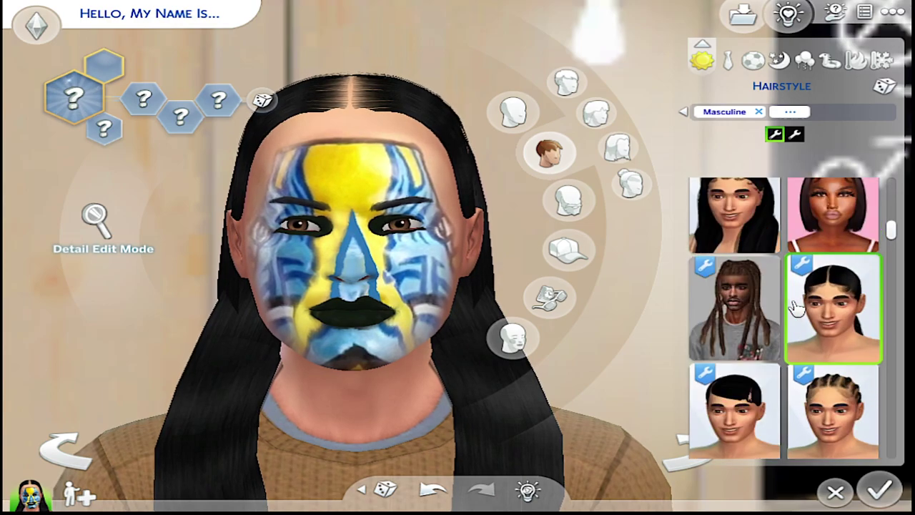
scroll(797, 307, "up", 2)
scroll(798, 307, "up", 1)
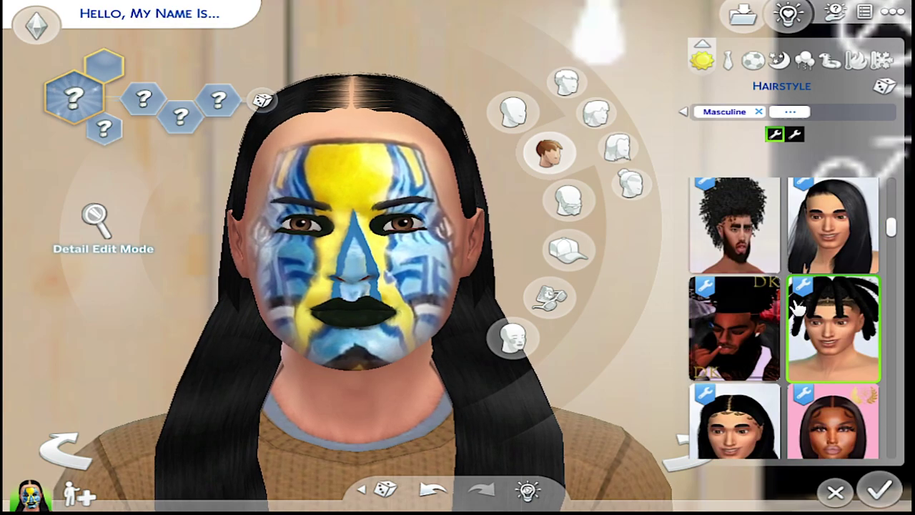
scroll(797, 308, "up", 1)
scroll(798, 308, "up", 1)
scroll(797, 307, "up", 1)
scroll(798, 307, "up", 1)
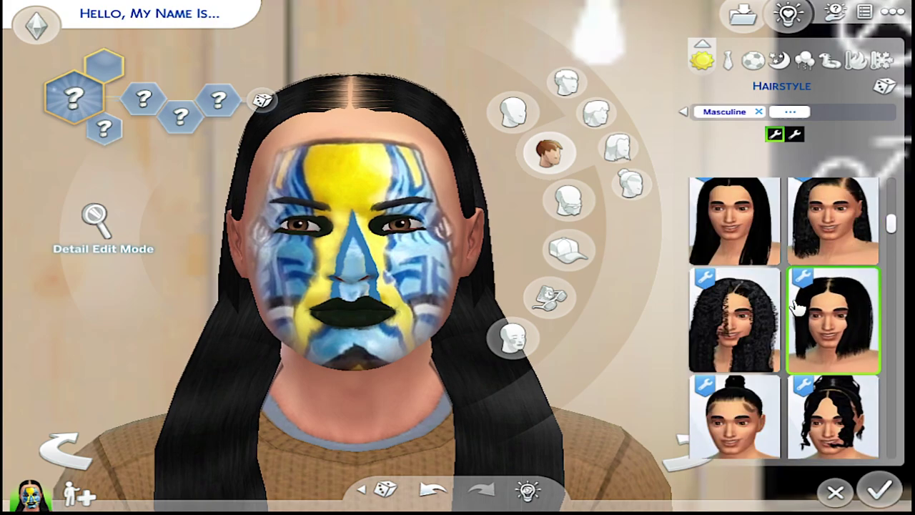
scroll(797, 307, "up", 1)
scroll(797, 306, "up", 1)
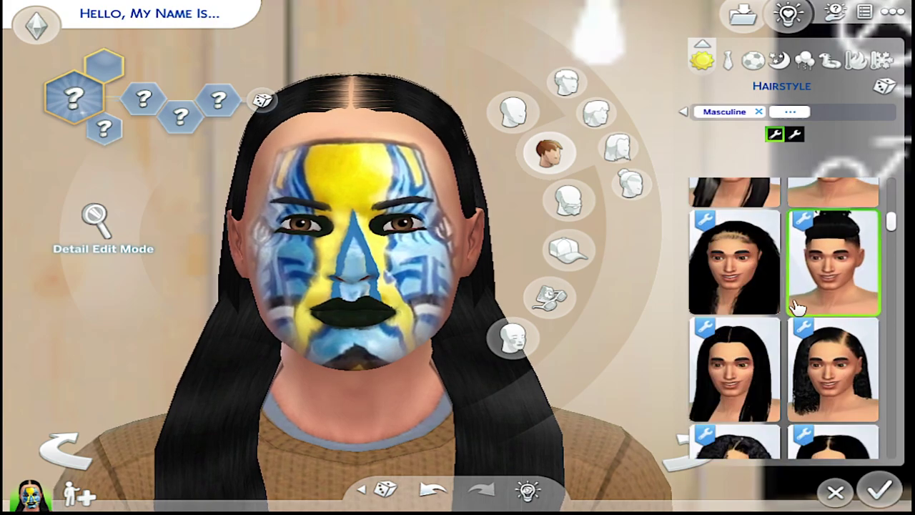
scroll(798, 307, "up", 1)
left_click(736, 425)
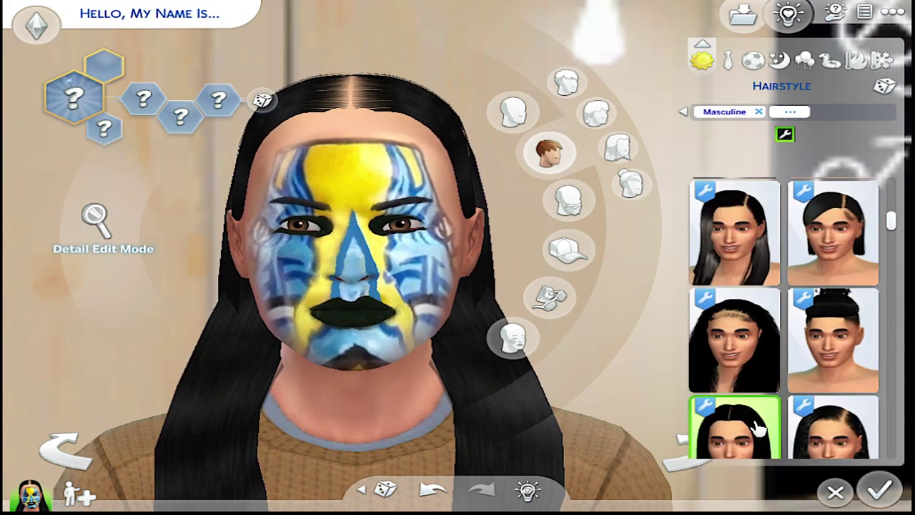
scroll(775, 325, "up", 1)
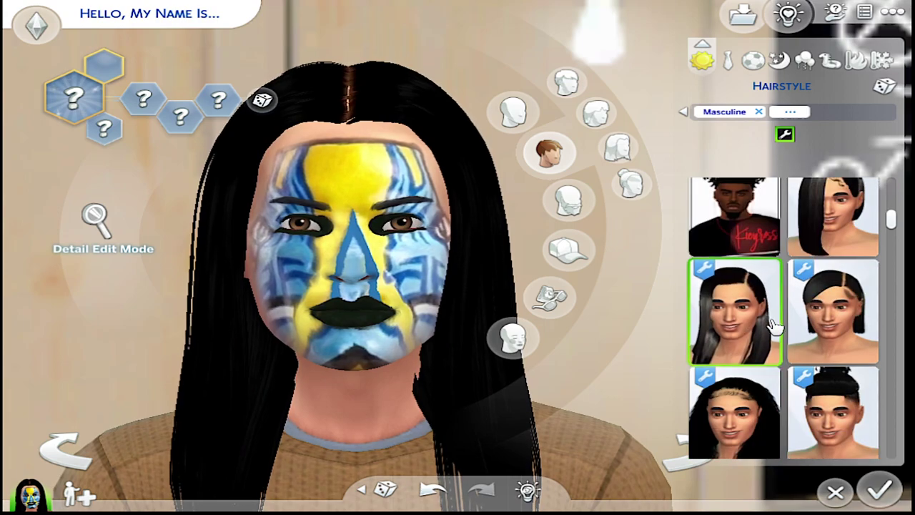
scroll(777, 325, "up", 1)
scroll(777, 326, "up", 1)
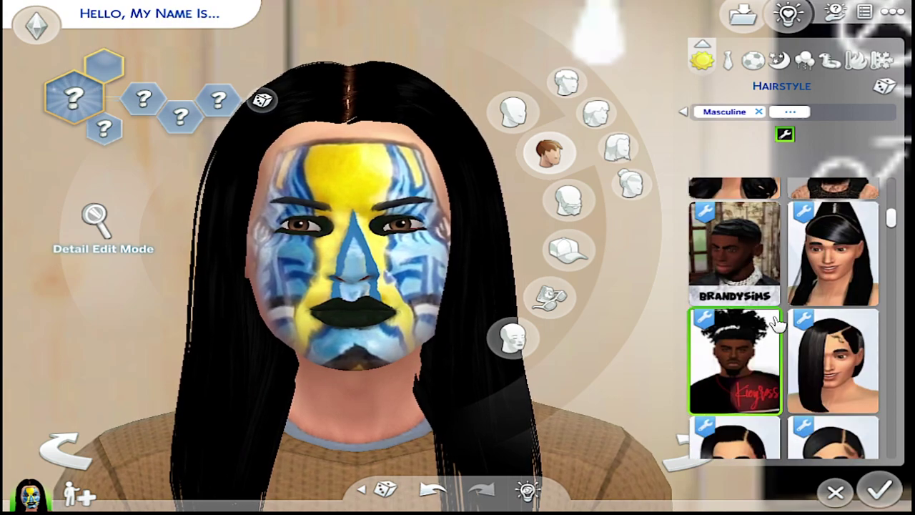
scroll(777, 325, "up", 1)
scroll(777, 325, "up", 1)
scroll(777, 325, "up", 1)
scroll(776, 323, "up", 1)
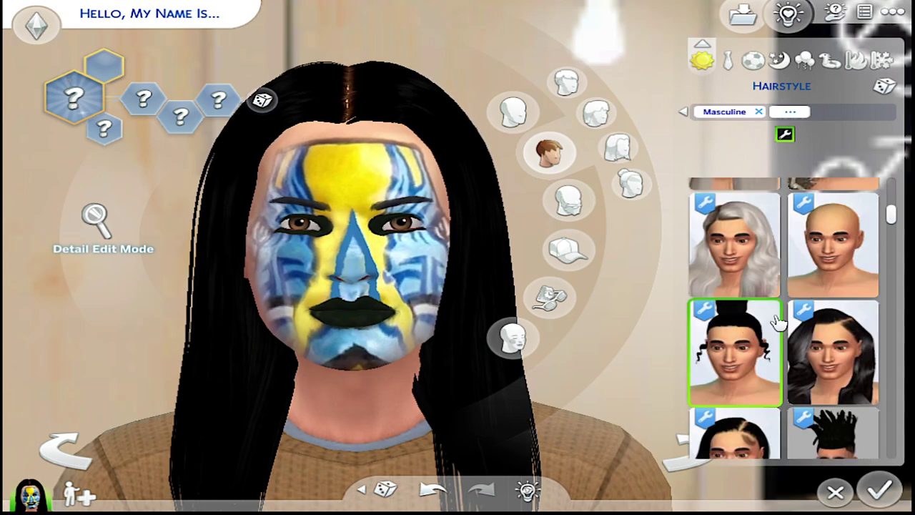
scroll(777, 323, "up", 1)
scroll(777, 323, "up", 1)
scroll(779, 323, "up", 1)
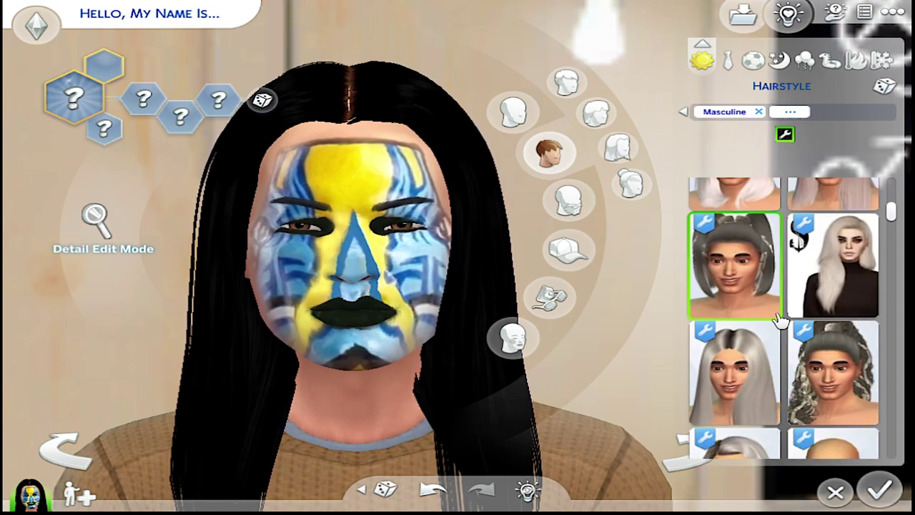
scroll(779, 323, "up", 1)
scroll(779, 323, "up", 1)
scroll(781, 322, "down", 2)
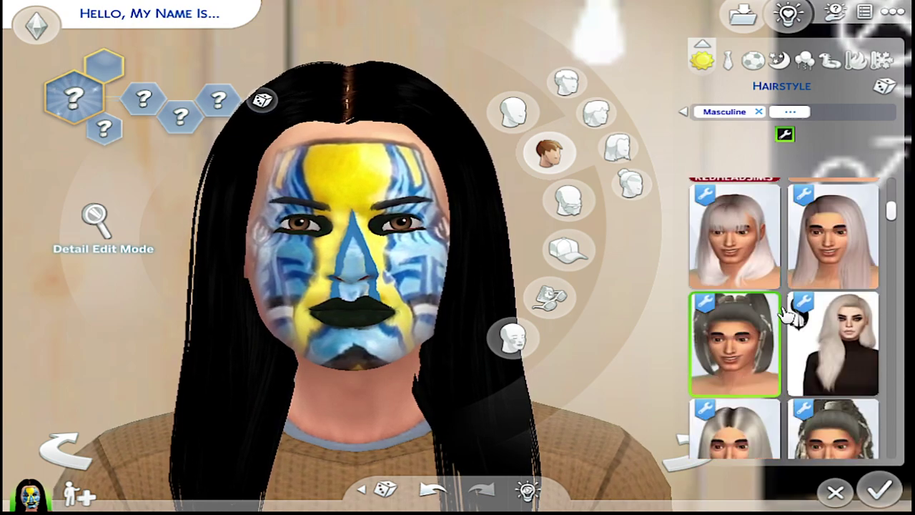
scroll(790, 311, "up", 3)
scroll(790, 306, "up", 1)
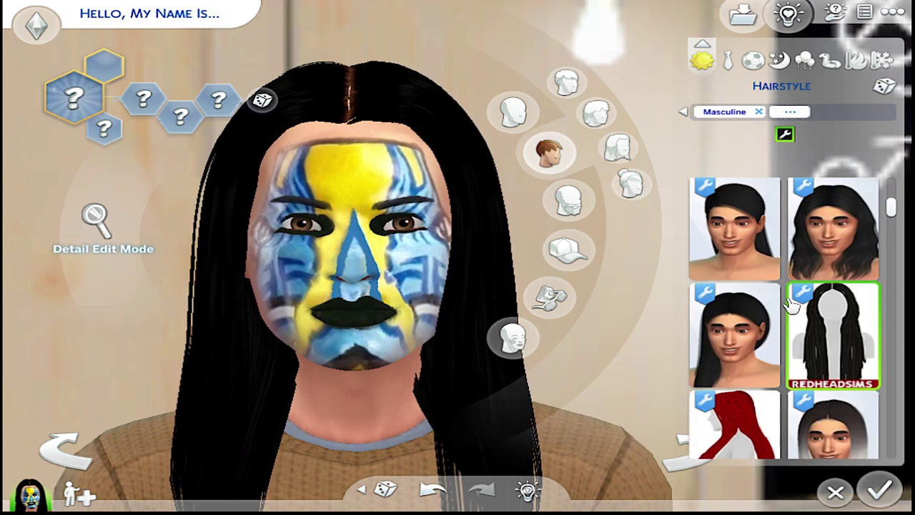
scroll(790, 303, "up", 1)
scroll(789, 304, "up", 1)
scroll(791, 304, "up", 1)
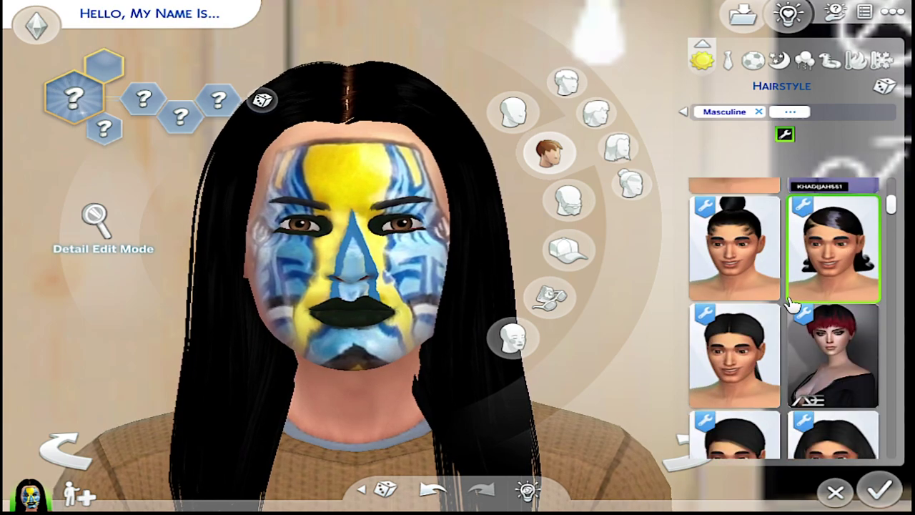
scroll(791, 304, "up", 1)
scroll(791, 304, "up", 1)
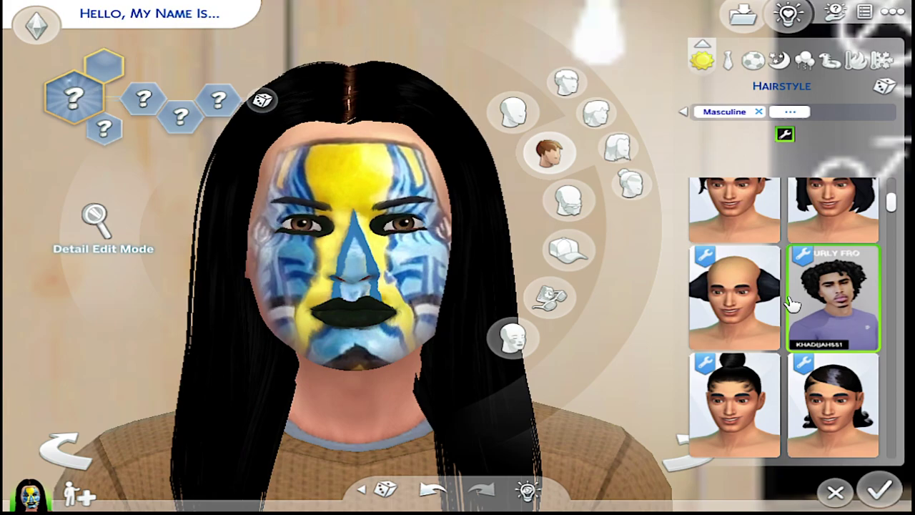
scroll(791, 304, "up", 1)
scroll(791, 303, "up", 1)
scroll(791, 304, "up", 2)
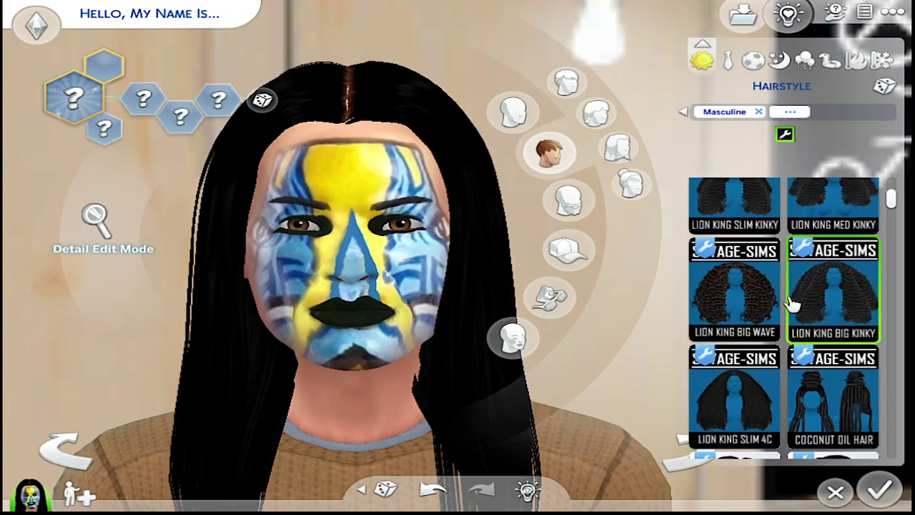
scroll(791, 304, "up", 2)
scroll(791, 304, "up", 2)
scroll(791, 303, "up", 2)
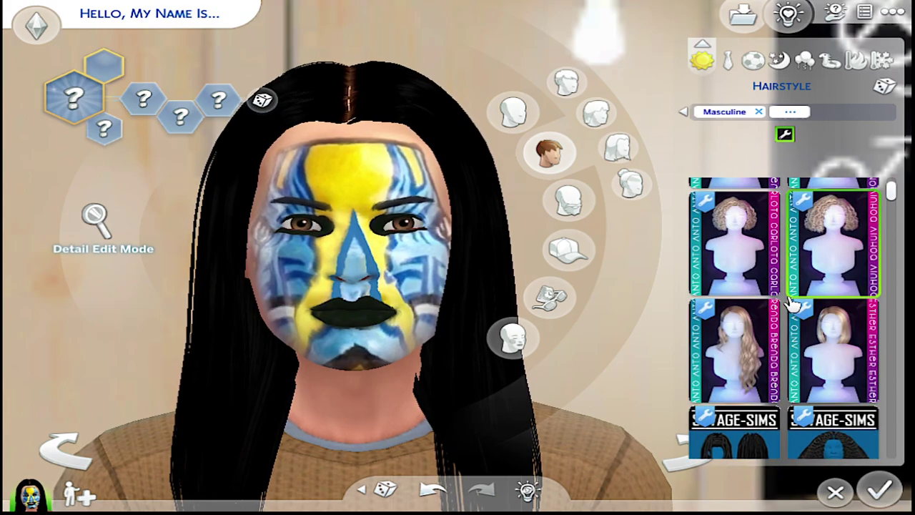
scroll(791, 304, "up", 1)
scroll(792, 304, "up", 1)
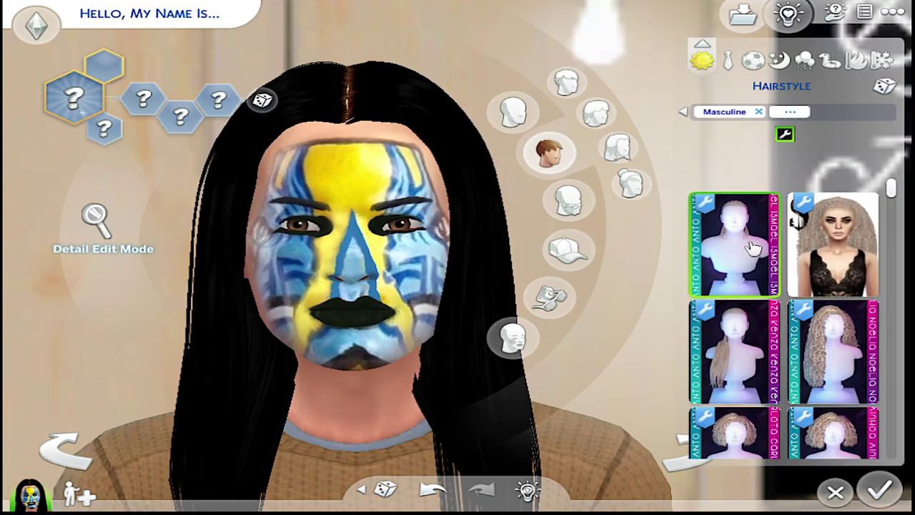
Try black cornrow braids in profile, then remove the Feminine and Custom Content filters
mouse_move(734, 243)
left_click(734, 264)
left_click_drag(321, 348, 432, 348)
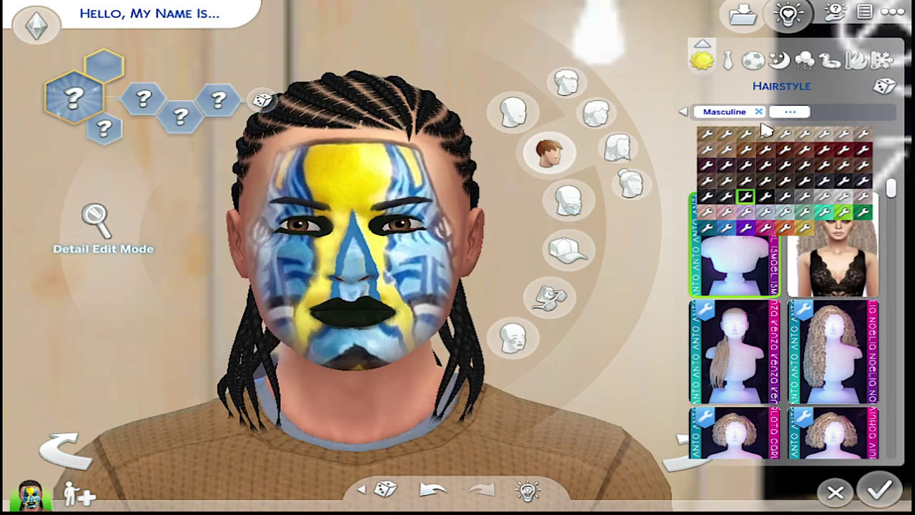
mouse_move(790, 112)
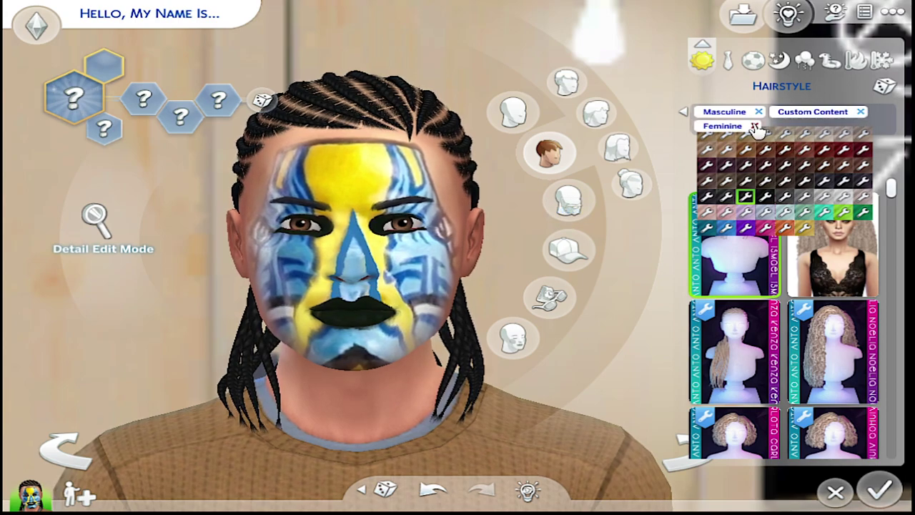
left_click(757, 126)
left_click(859, 112)
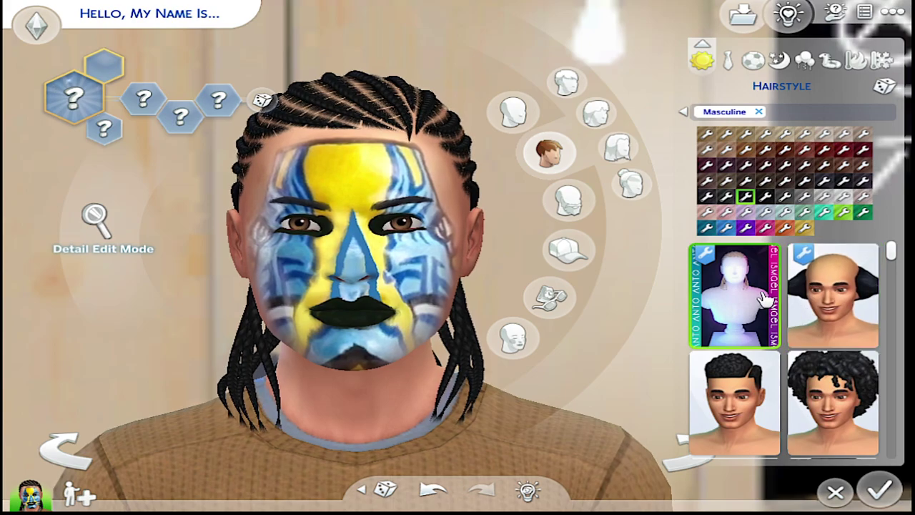
Browse the Masculine-only hairstyles and try a short black hairstyle
scroll(764, 298, "down", 1)
scroll(765, 299, "down", 1)
scroll(765, 299, "down", 1)
scroll(765, 299, "down", 1)
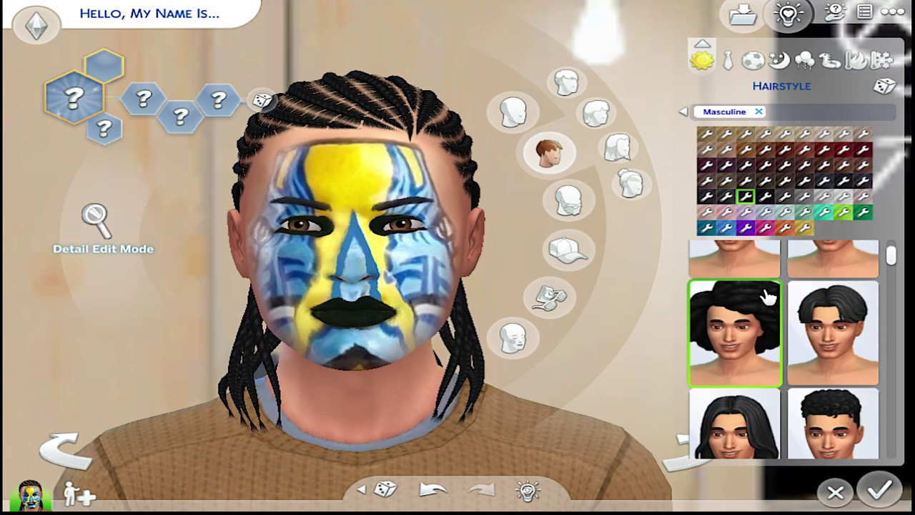
left_click(817, 306)
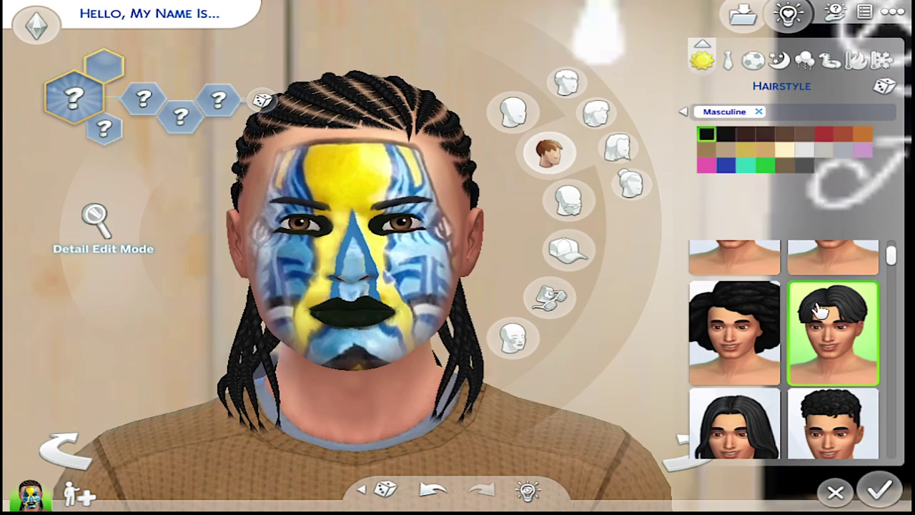
scroll(804, 312, "down", 1)
scroll(804, 312, "down", 1)
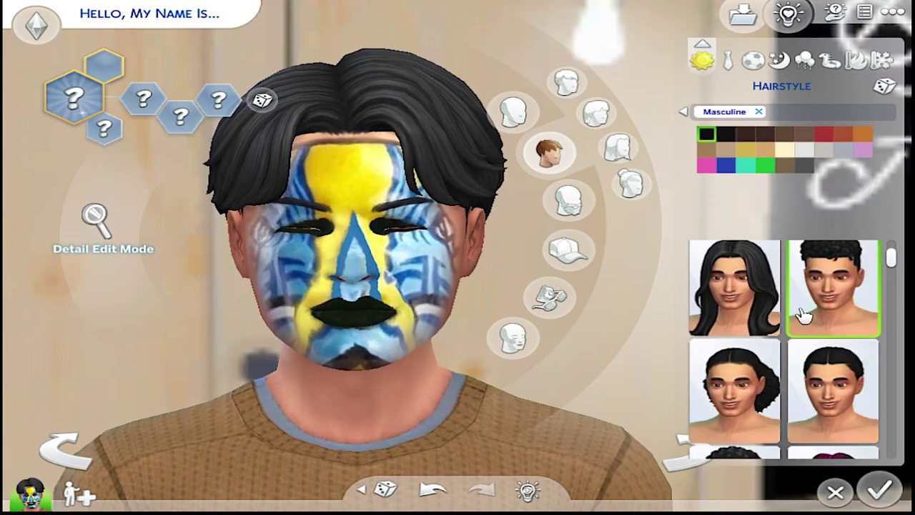
scroll(804, 312, "down", 1)
scroll(803, 312, "down", 1)
scroll(806, 306, "down", 1)
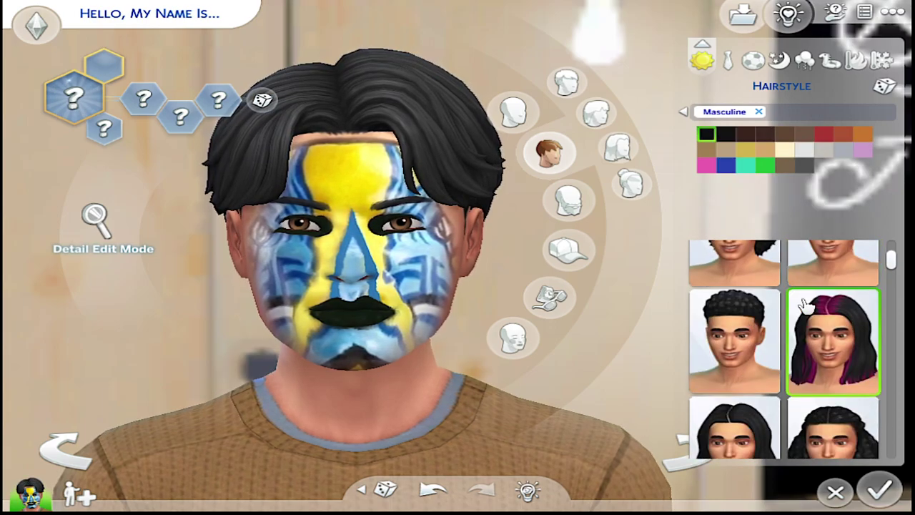
scroll(804, 300, "down", 1)
scroll(800, 288, "down", 1)
Apply the braided twists hairstyle and rotate the Sim to inspect its sides and back
left_click(736, 318)
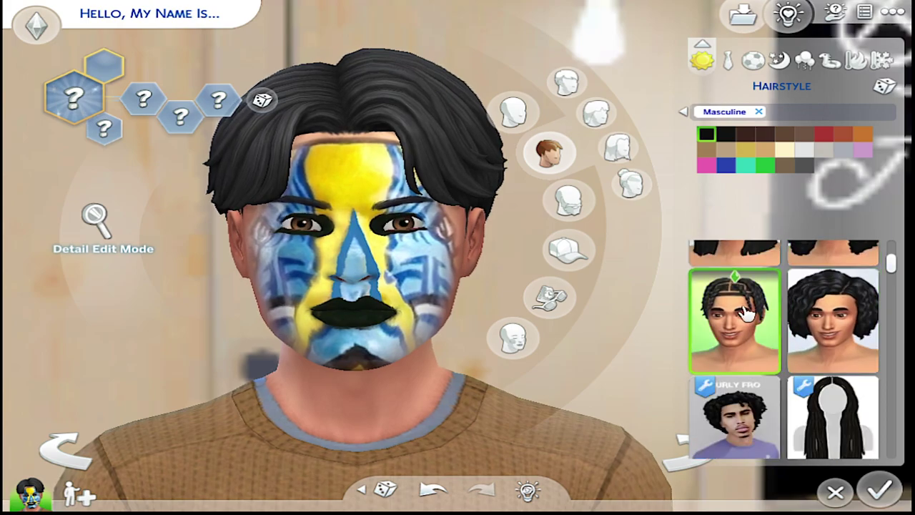
left_click_drag(527, 348, 488, 368)
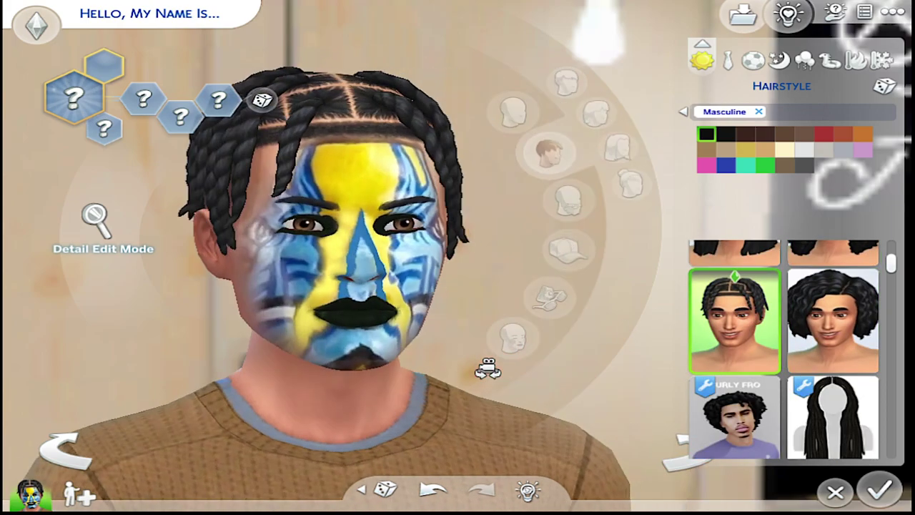
left_click_drag(489, 368, 488, 368)
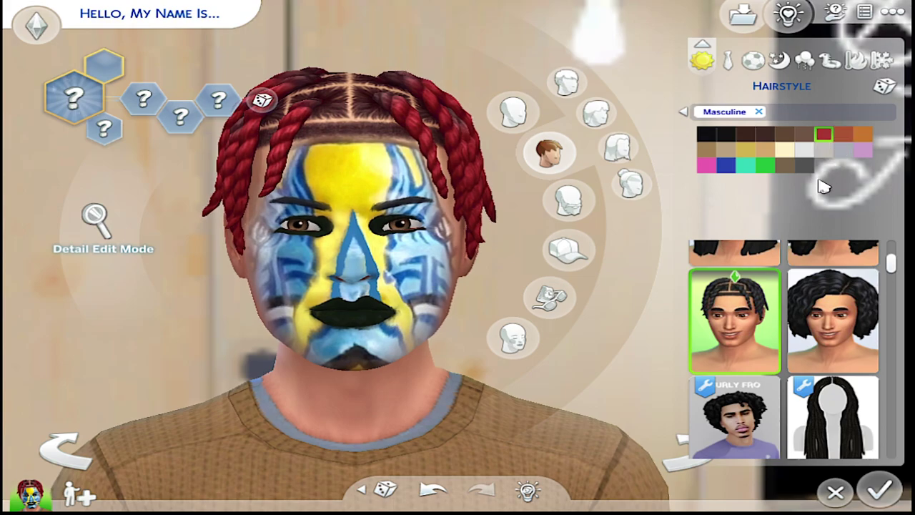
Find the custom long black dreadlocks in the hair list and put them on the Sim
scroll(828, 272, "down", 2)
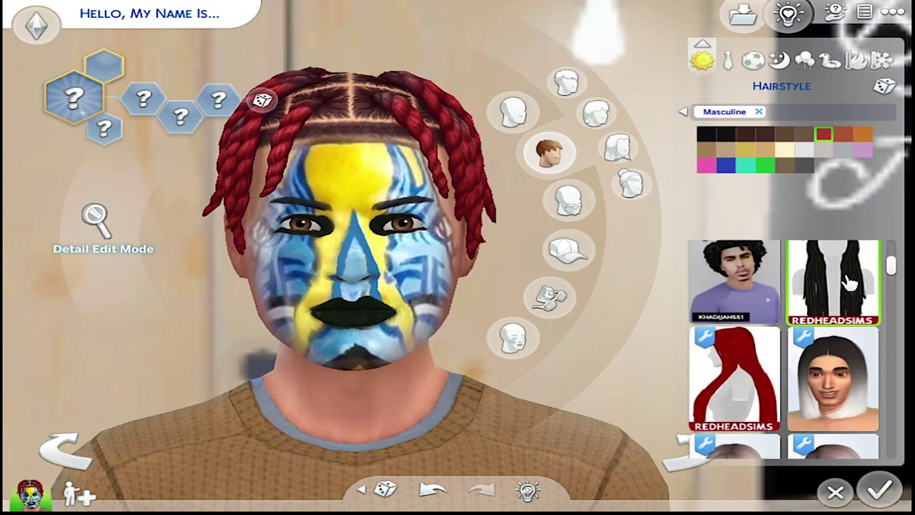
scroll(829, 287, "up", 1)
scroll(829, 286, "up", 2)
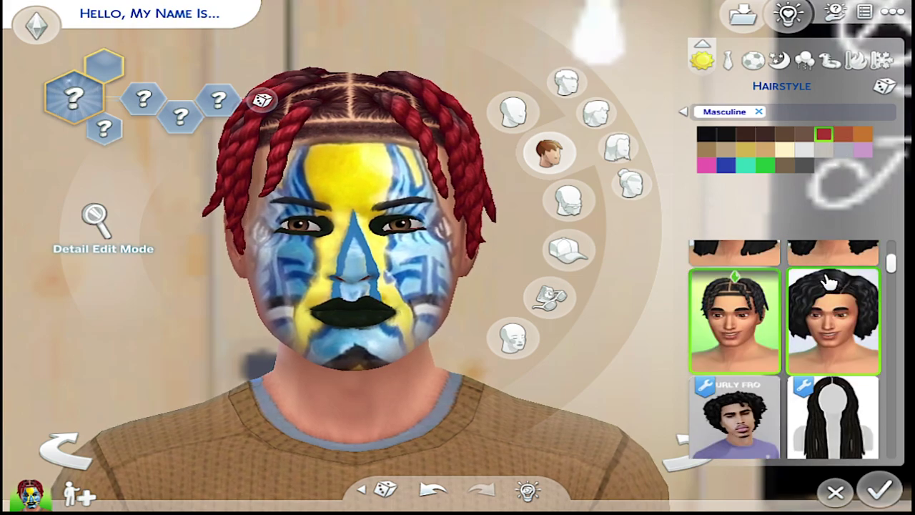
scroll(829, 280, "down", 2)
scroll(830, 277, "down", 2)
scroll(833, 275, "down", 2)
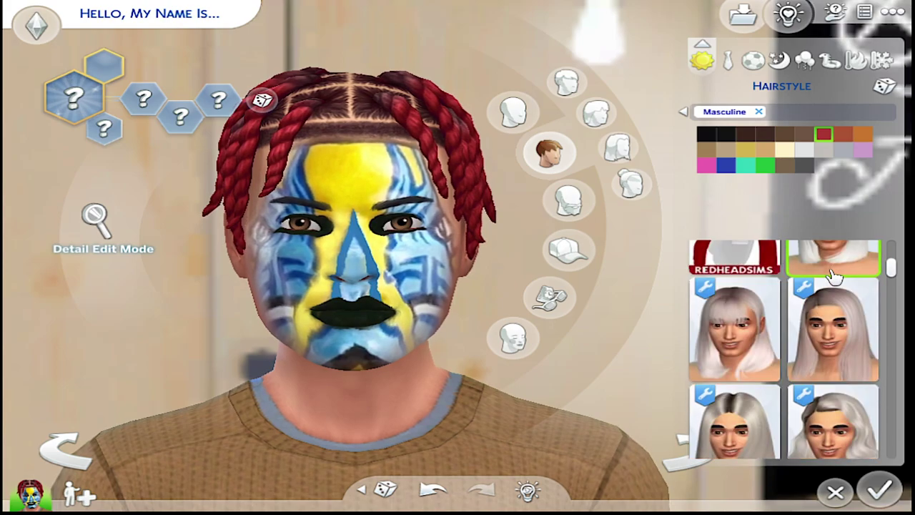
scroll(838, 278, "down", 2)
scroll(837, 281, "down", 1)
scroll(841, 282, "down", 2)
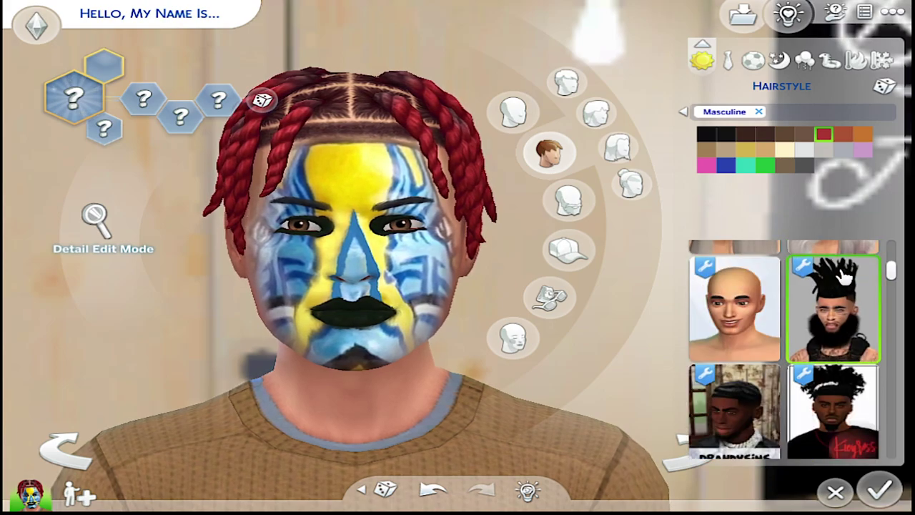
scroll(843, 282, "down", 2)
scroll(845, 314, "down", 1)
scroll(844, 315, "down", 1)
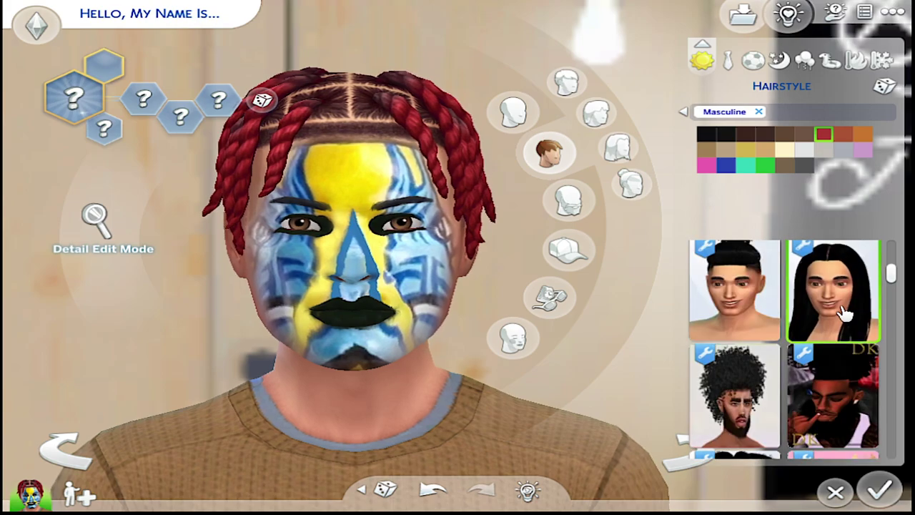
scroll(845, 314, "down", 1)
scroll(842, 311, "down", 1)
scroll(829, 320, "down", 1)
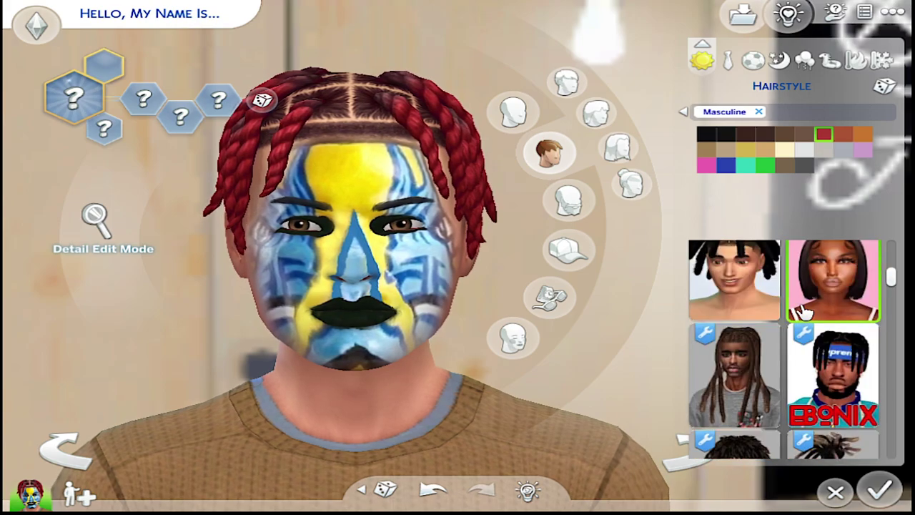
scroll(821, 314, "down", 1)
scroll(815, 308, "down", 1)
scroll(811, 300, "down", 1)
scroll(811, 300, "down", 1)
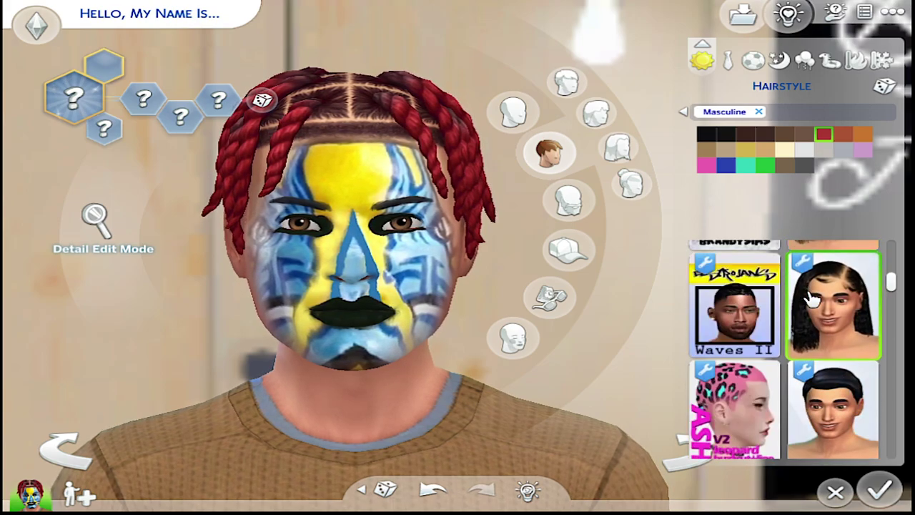
scroll(811, 300, "down", 1)
scroll(812, 300, "down", 1)
scroll(811, 300, "down", 1)
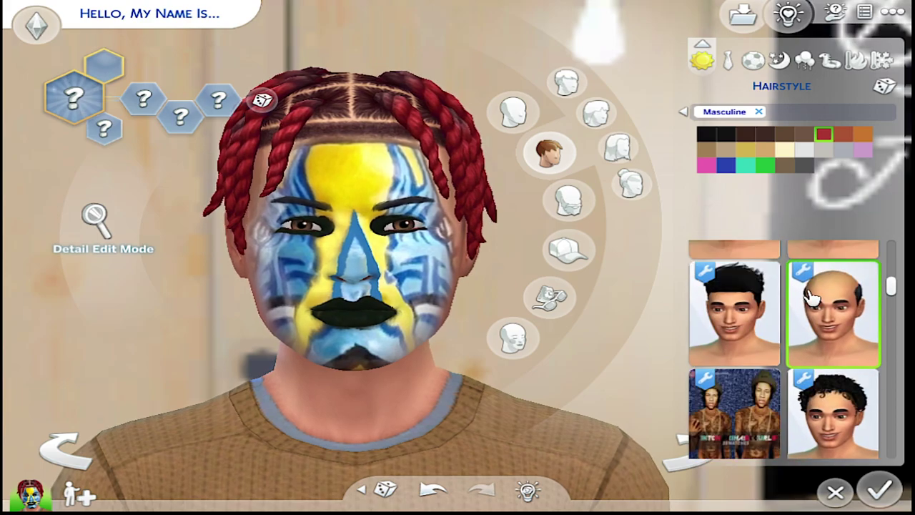
scroll(811, 300, "down", 1)
scroll(811, 296, "down", 1)
scroll(811, 297, "down", 1)
scroll(812, 297, "down", 1)
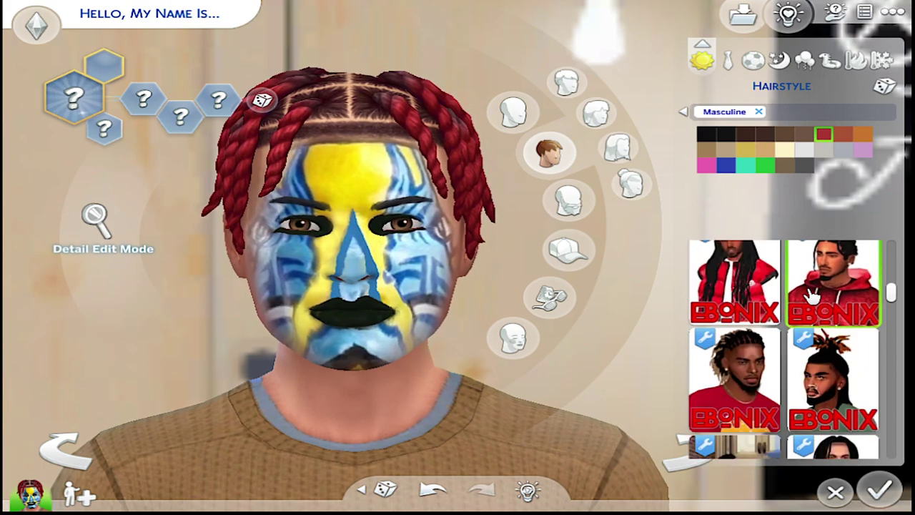
scroll(811, 297, "up", 1)
scroll(811, 296, "up", 1)
left_click(774, 326)
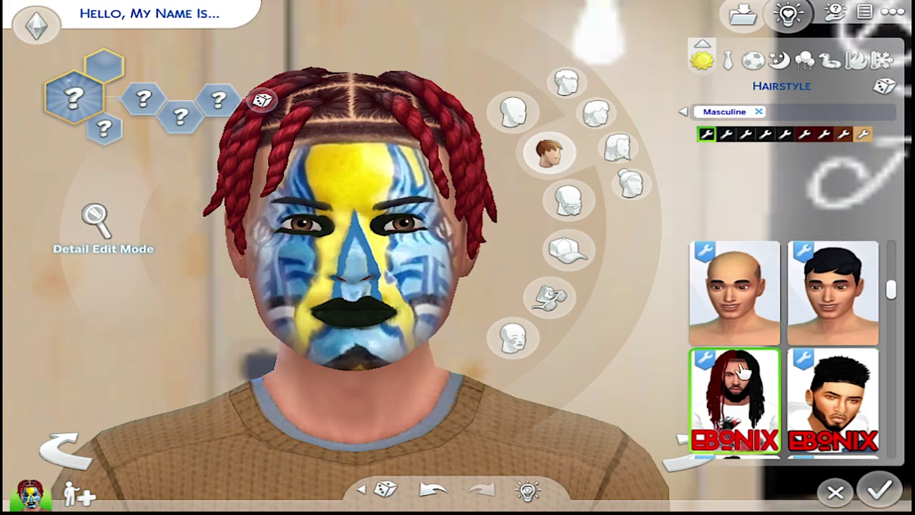
Turn the Sim to inspect the new dreadlocks from the side
scroll(778, 319, "down", 1)
scroll(779, 319, "down", 1)
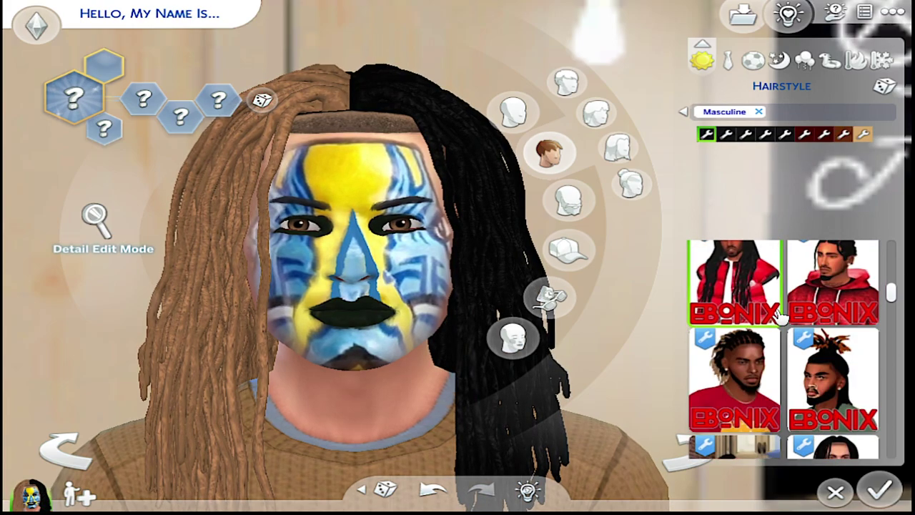
scroll(781, 315, "up", 1)
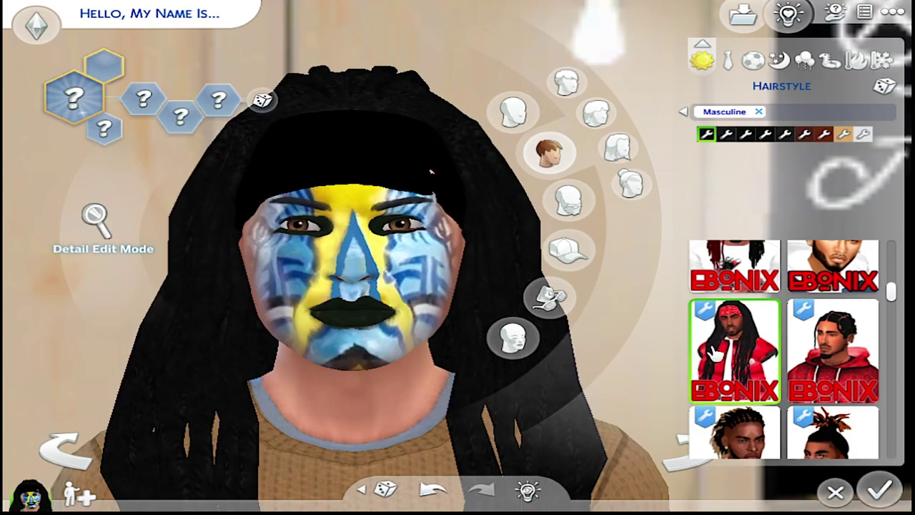
left_click_drag(643, 400, 566, 409)
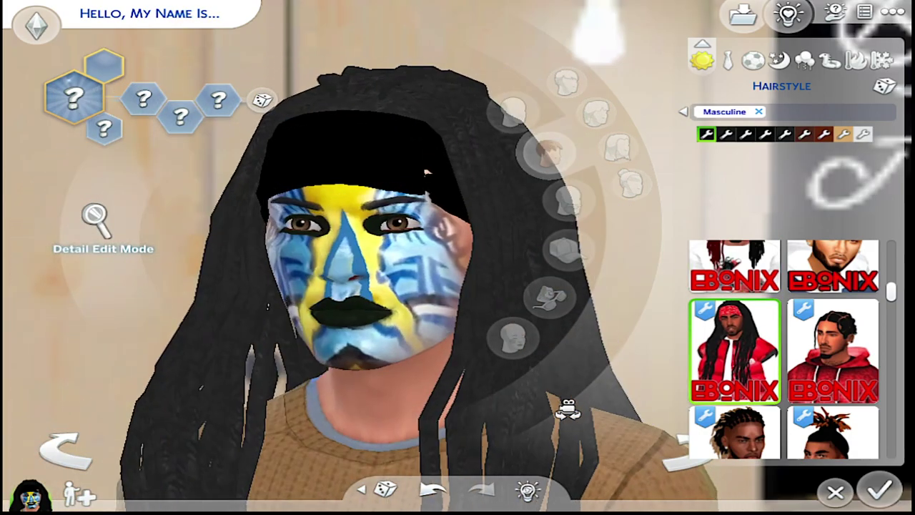
Preview short dreadlocks, long black dreadlocks, long wavy dreadlocks and a short curly hairstyle
scroll(572, 411, "down", 3)
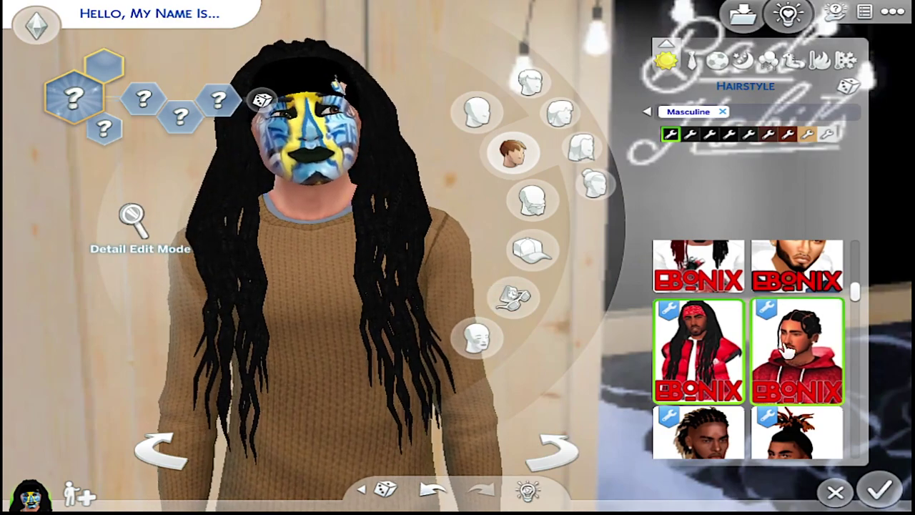
scroll(786, 328, "down", 1)
left_click(700, 307)
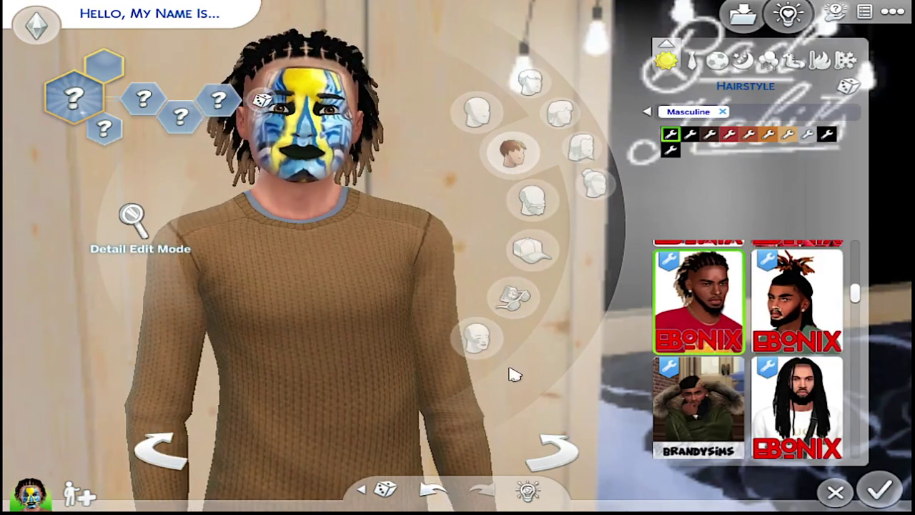
scroll(802, 309, "down", 1)
left_click(772, 327)
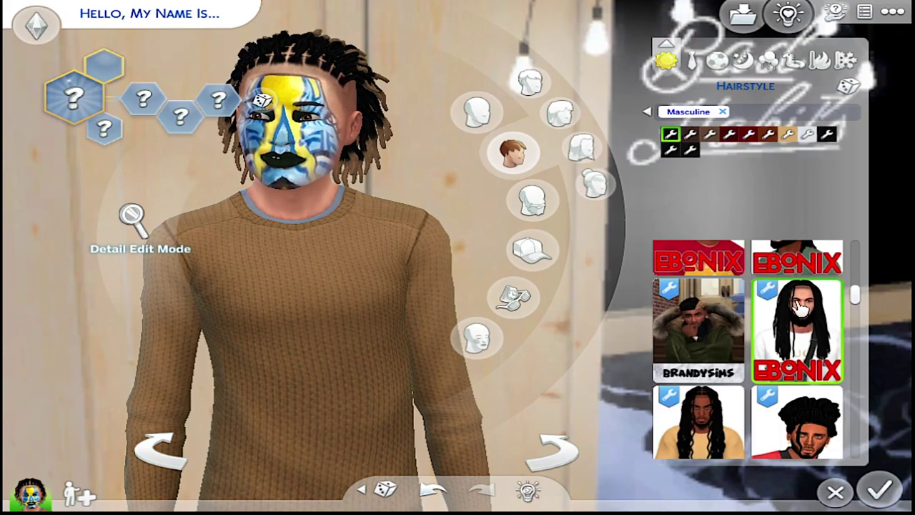
left_click(720, 400)
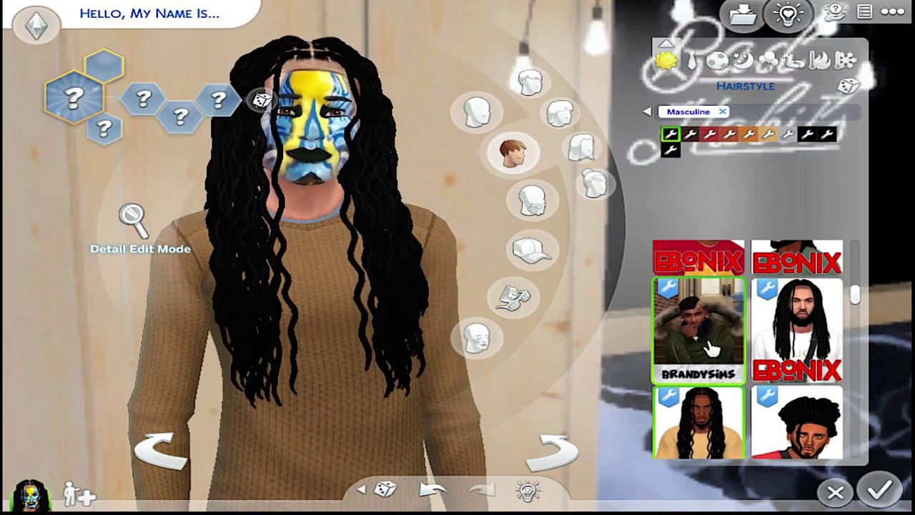
left_click(709, 346)
Preview long braids, a fuller braided style and the adidas braids
scroll(764, 326, "down", 1)
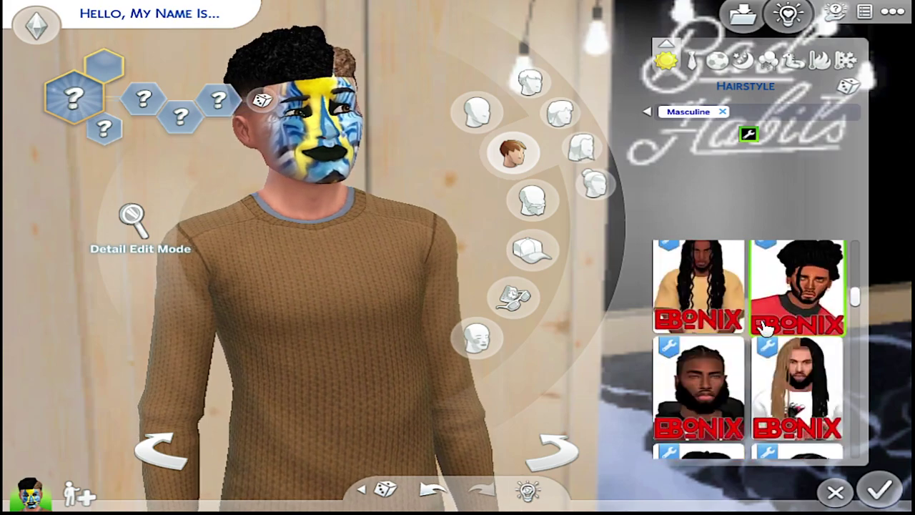
scroll(765, 325, "up", 1)
scroll(761, 326, "down", 2)
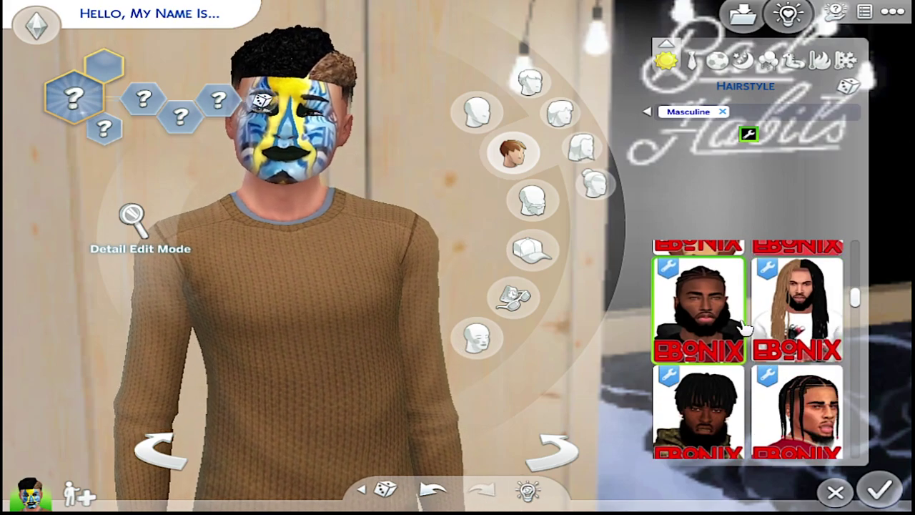
scroll(756, 326, "up", 2)
left_click(761, 329)
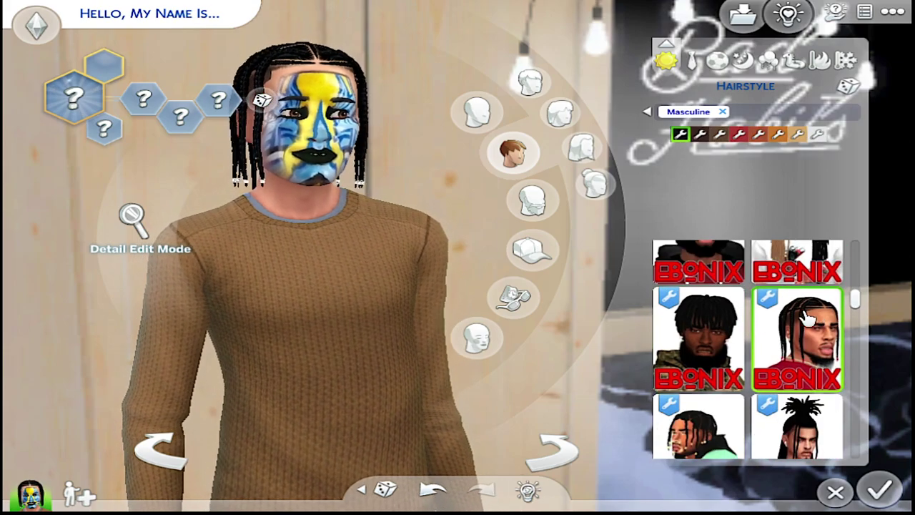
scroll(806, 318, "down", 1)
scroll(798, 319, "up", 1)
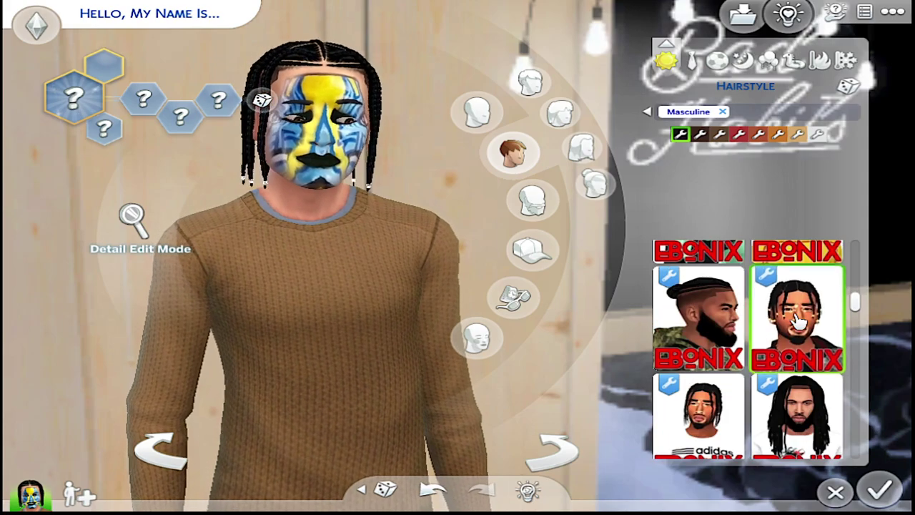
left_click(797, 322)
left_click(698, 410)
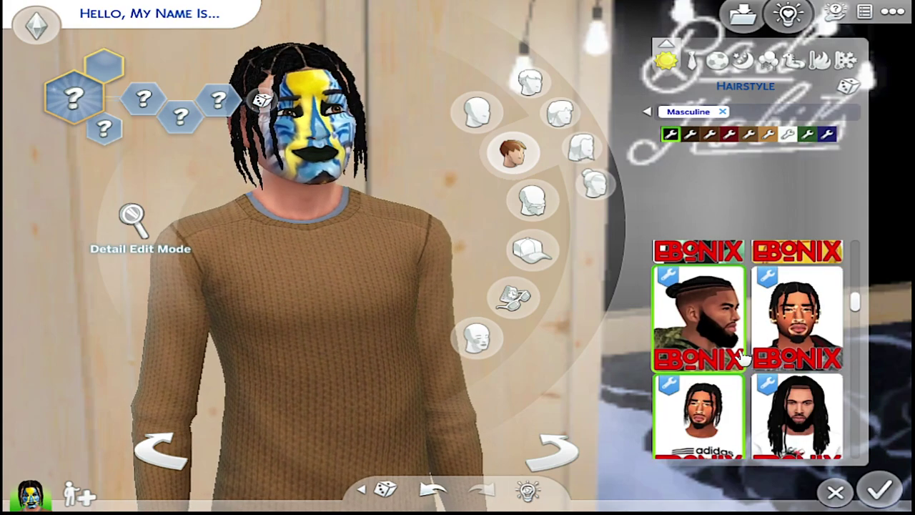
Scroll further down and preview two more long dreads hairstyles
scroll(753, 348, "down", 1)
scroll(752, 348, "down", 1)
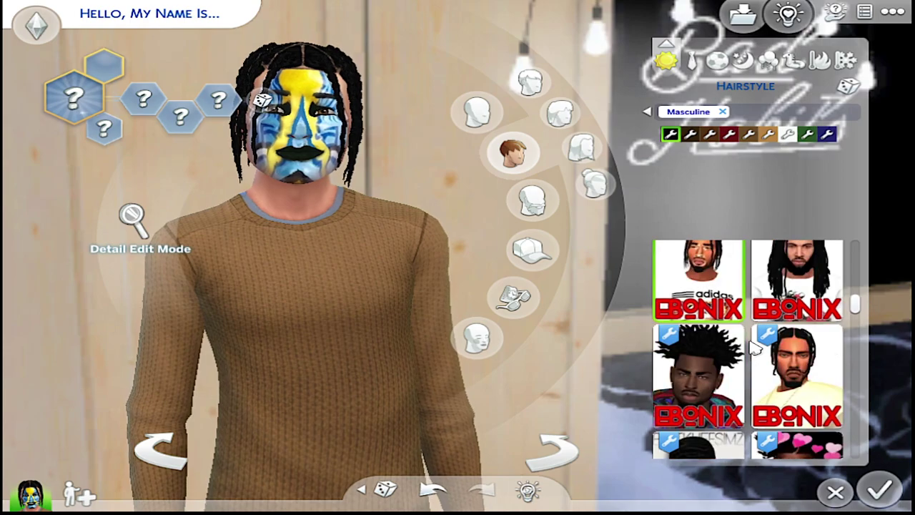
scroll(752, 348, "down", 1)
scroll(752, 348, "down", 1)
scroll(753, 348, "down", 1)
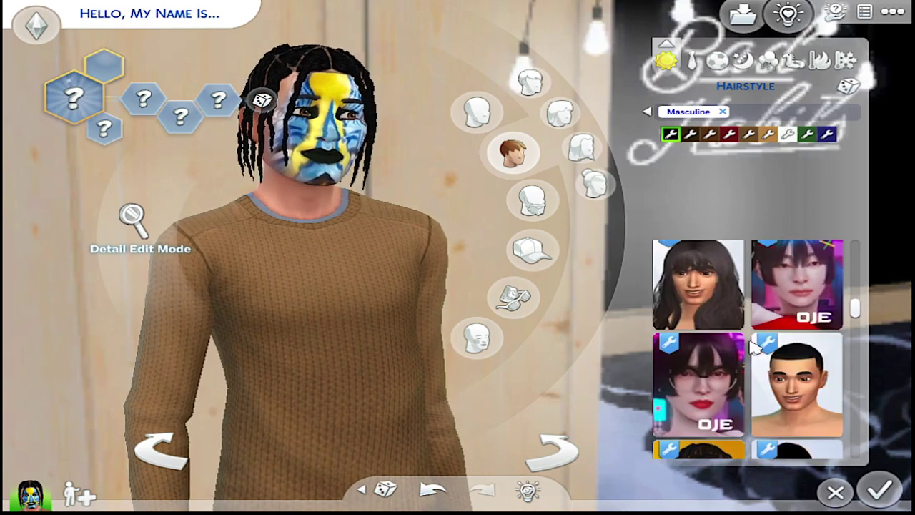
scroll(752, 348, "down", 1)
scroll(752, 348, "down", 1)
scroll(752, 348, "down", 1)
left_click(744, 351)
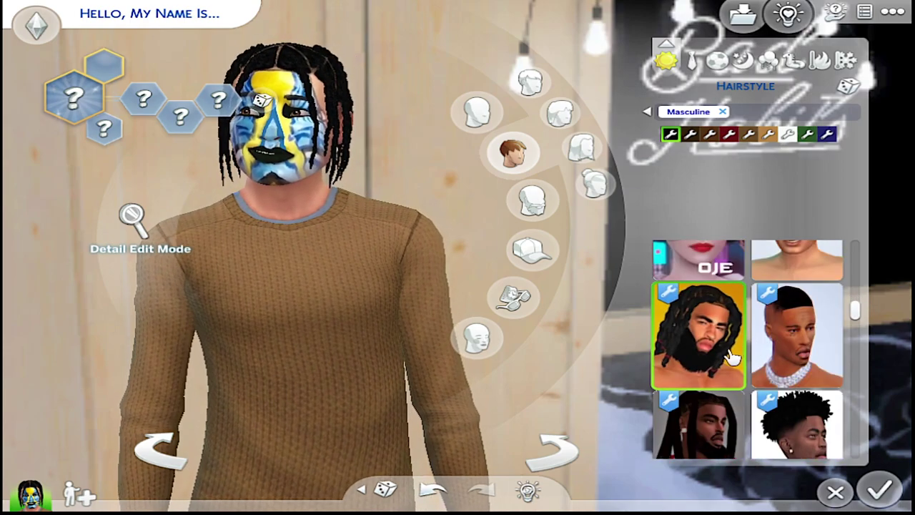
scroll(744, 351, "down", 1)
left_click(733, 364)
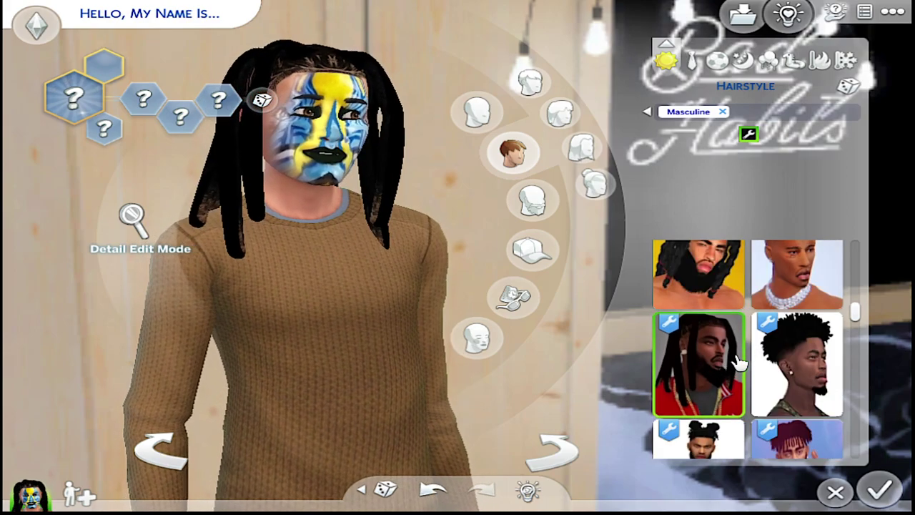
Apply the black locs tied into two buns, then browse the rest of the hair list
scroll(732, 364, "down", 1)
scroll(736, 361, "down", 1)
left_click(743, 356)
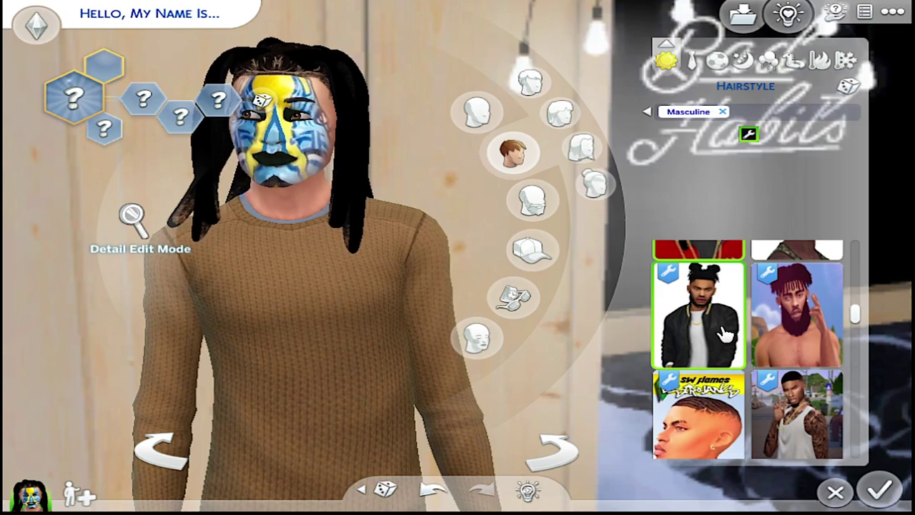
left_click(761, 342)
scroll(760, 338, "down", 2)
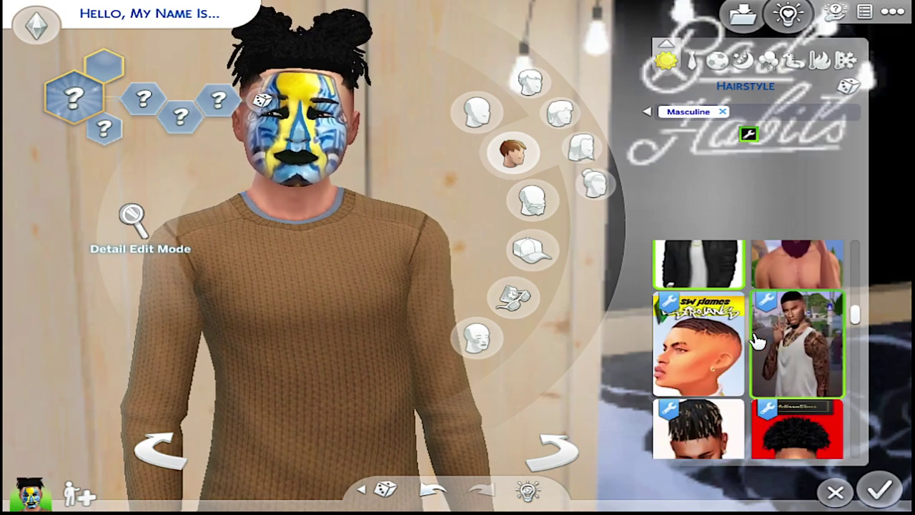
scroll(759, 339, "down", 2)
scroll(758, 340, "down", 2)
scroll(756, 341, "down", 1)
left_click(755, 341)
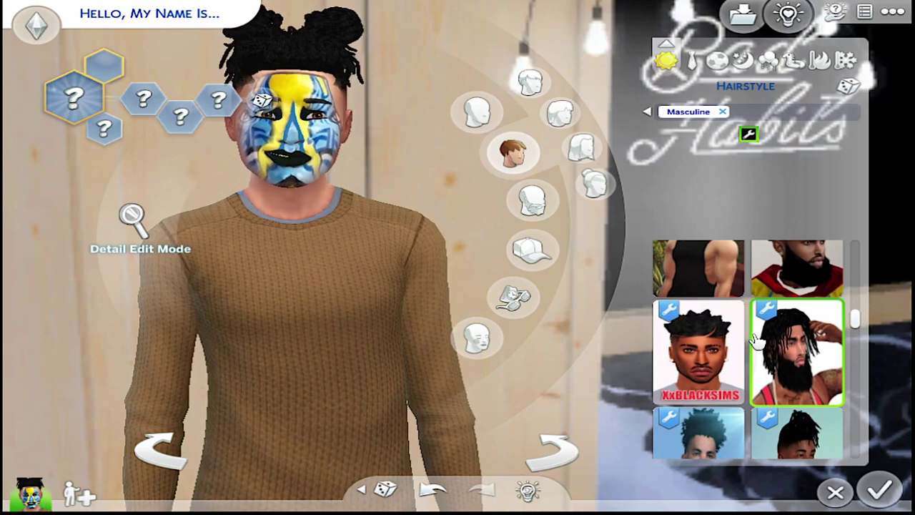
scroll(755, 342, "down", 2)
scroll(756, 341, "down", 2)
scroll(755, 342, "down", 2)
scroll(758, 341, "down", 1)
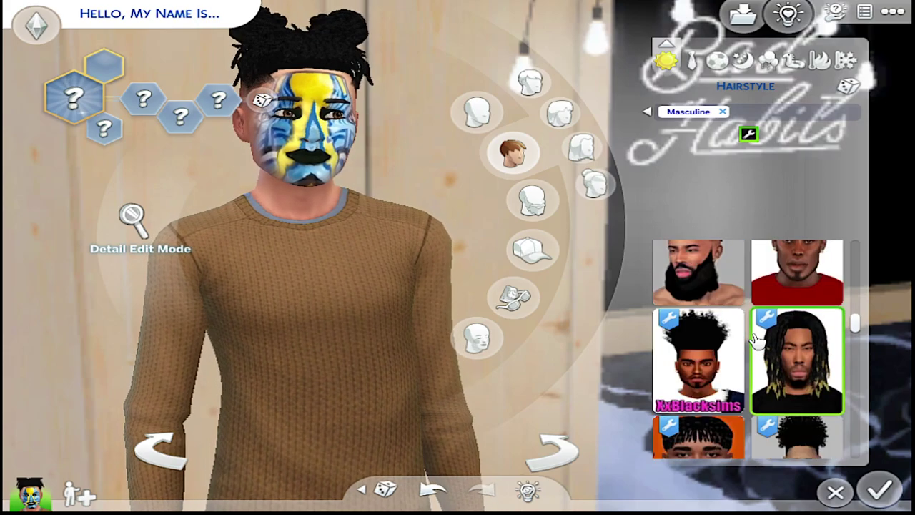
scroll(758, 342, "down", 1)
scroll(789, 310, "down", 1)
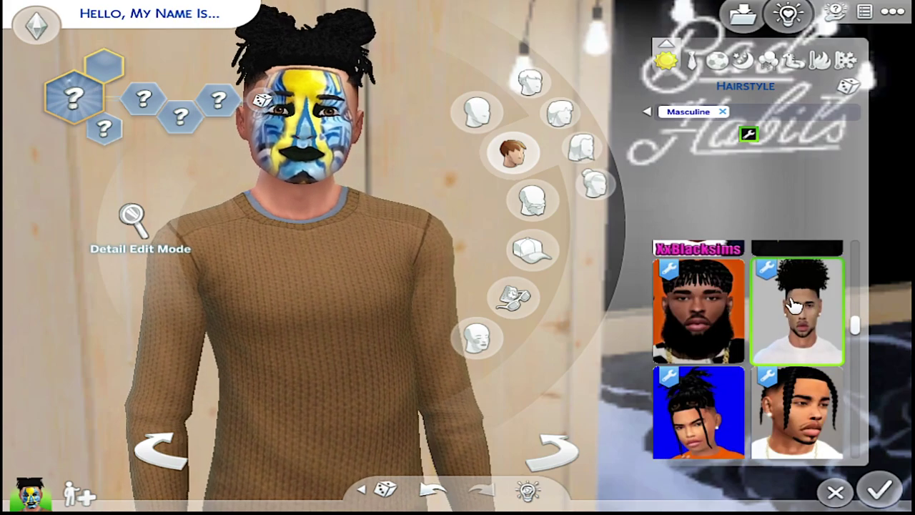
scroll(786, 310, "down", 1)
scroll(771, 328, "down", 1)
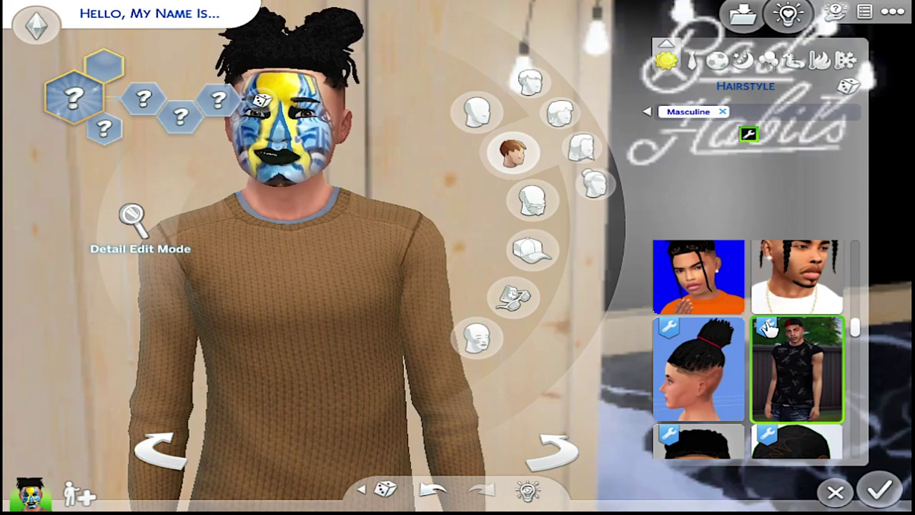
scroll(770, 328, "down", 1)
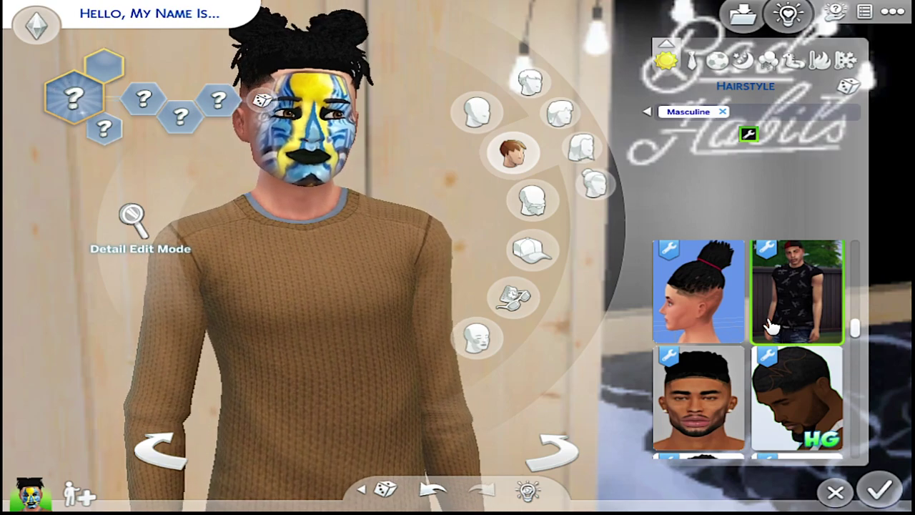
scroll(786, 295, "down", 1)
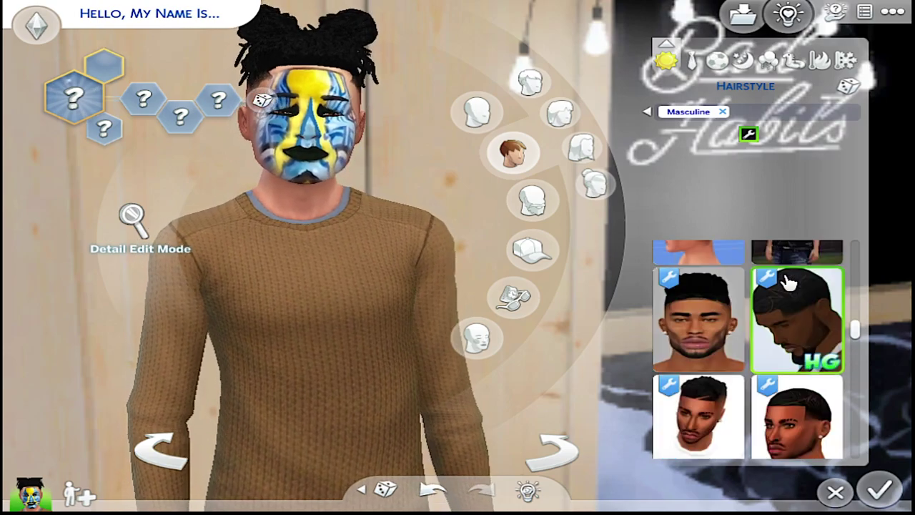
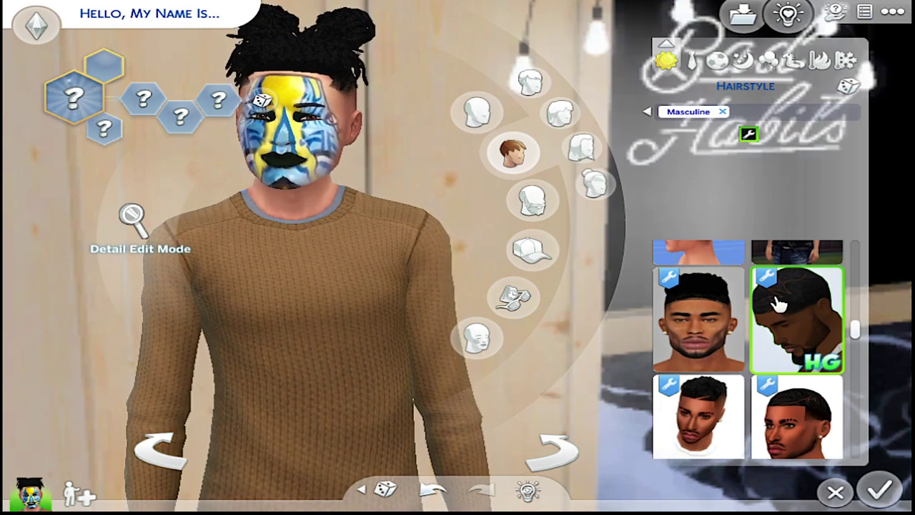
Try a braided top-knot, then short twisted dreads, on the sim
scroll(772, 325, "down", 1)
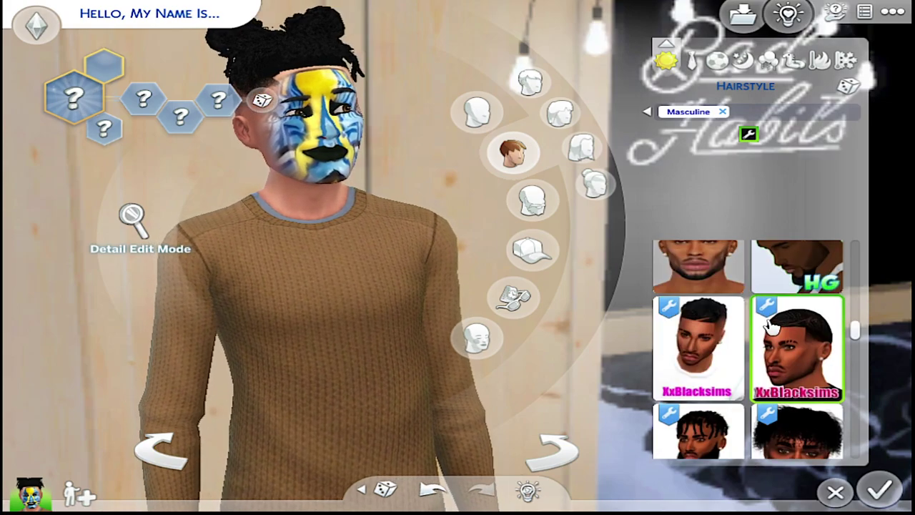
scroll(772, 325, "down", 1)
scroll(786, 343, "down", 1)
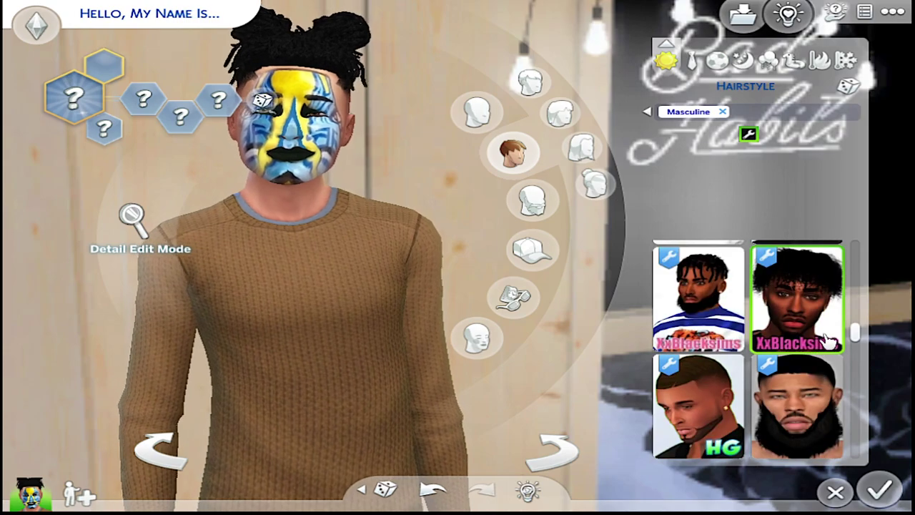
scroll(826, 341, "down", 1)
scroll(820, 342, "down", 1)
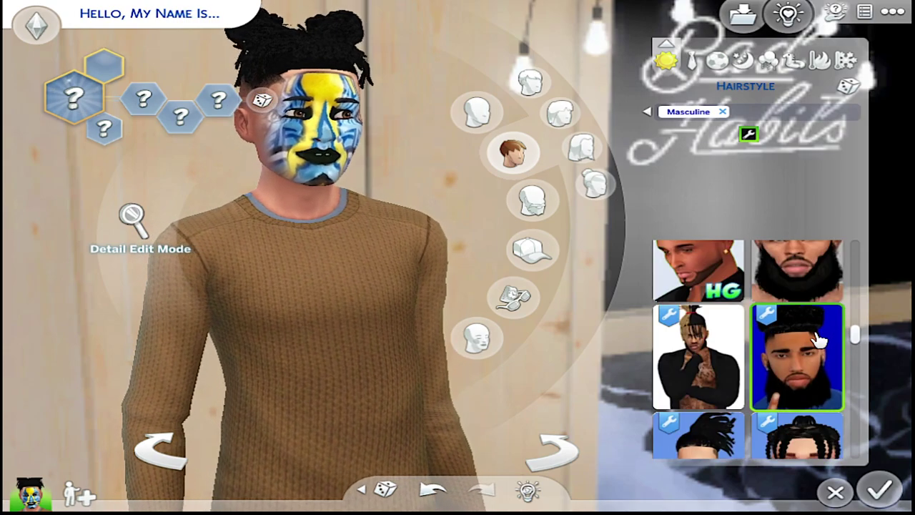
scroll(821, 341, "down", 1)
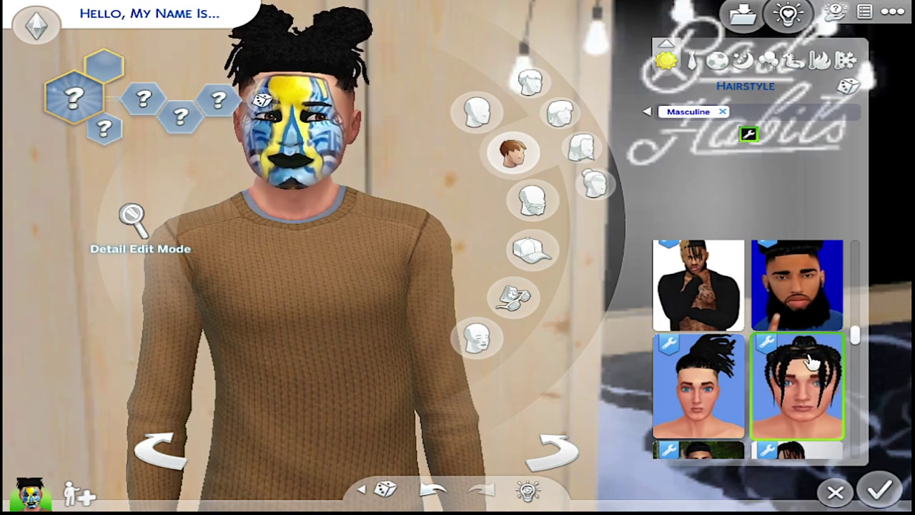
left_click(810, 362)
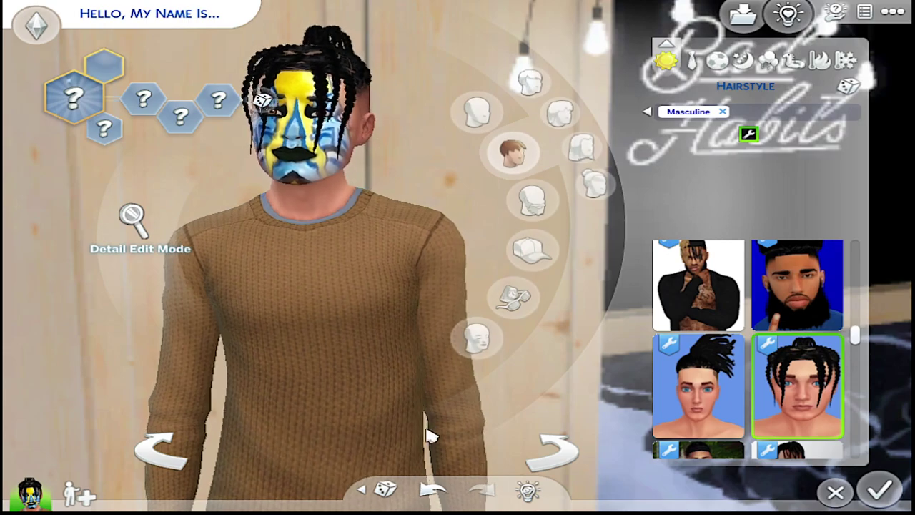
scroll(764, 343, "down", 3)
left_click(766, 342)
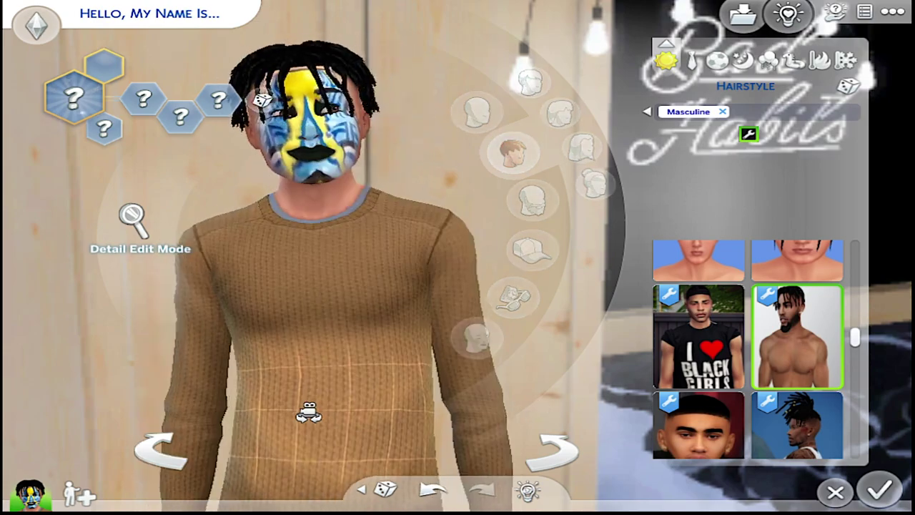
Try red-headband dreads and spiky dreads, then choose the long black braids
scroll(766, 367, "down", 2)
scroll(766, 366, "down", 2)
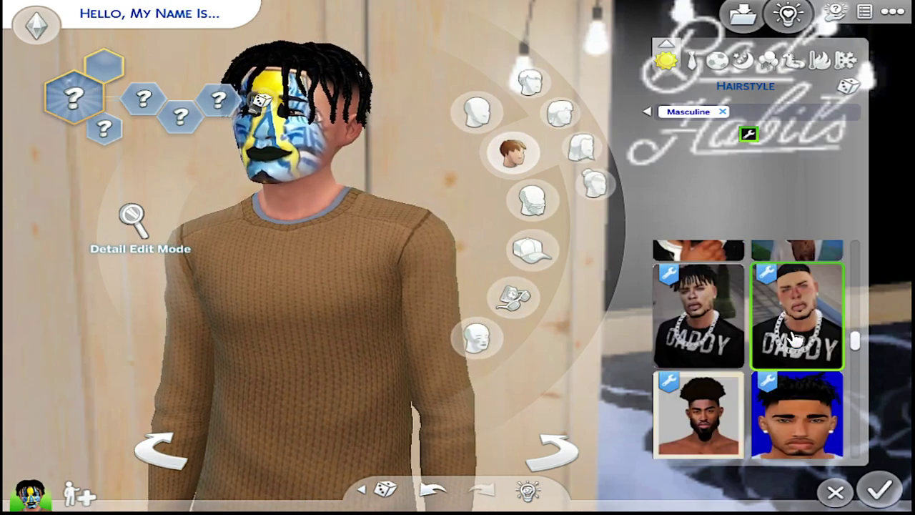
scroll(796, 336, "down", 2)
scroll(795, 337, "down", 2)
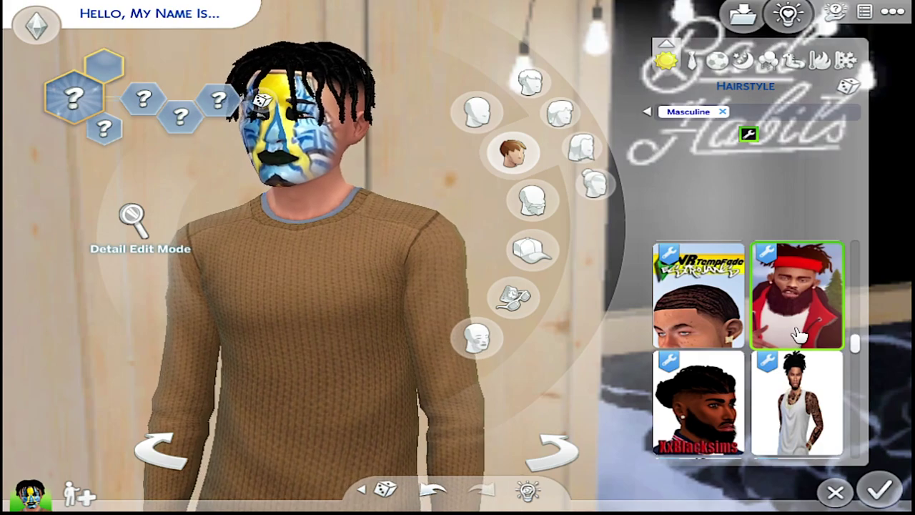
scroll(798, 334, "down", 2)
scroll(798, 335, "up", 2)
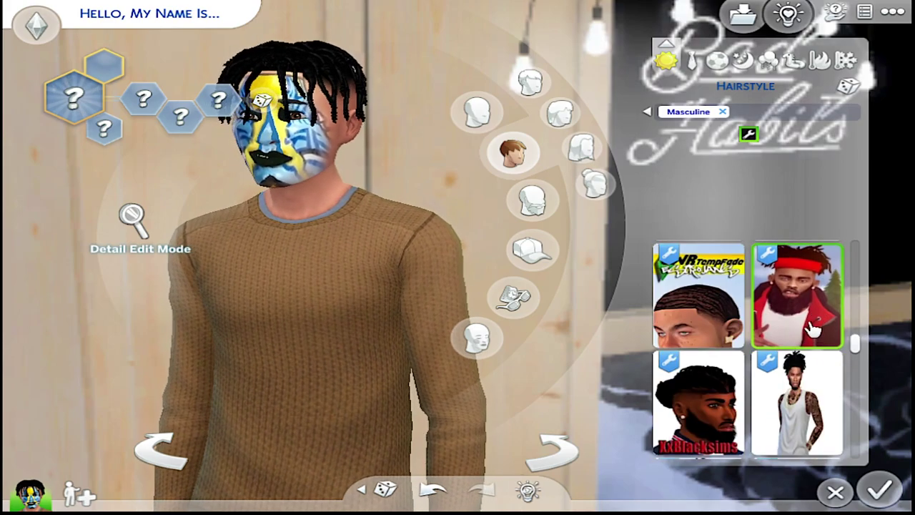
left_click(818, 316)
scroll(807, 336, "down", 2)
scroll(806, 339, "down", 2)
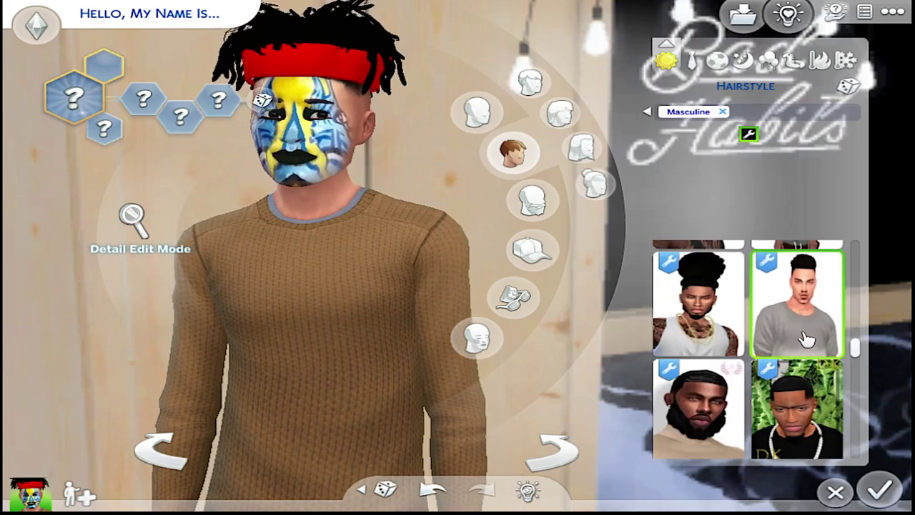
scroll(807, 336, "down", 2)
scroll(814, 325, "down", 1)
left_click(818, 320)
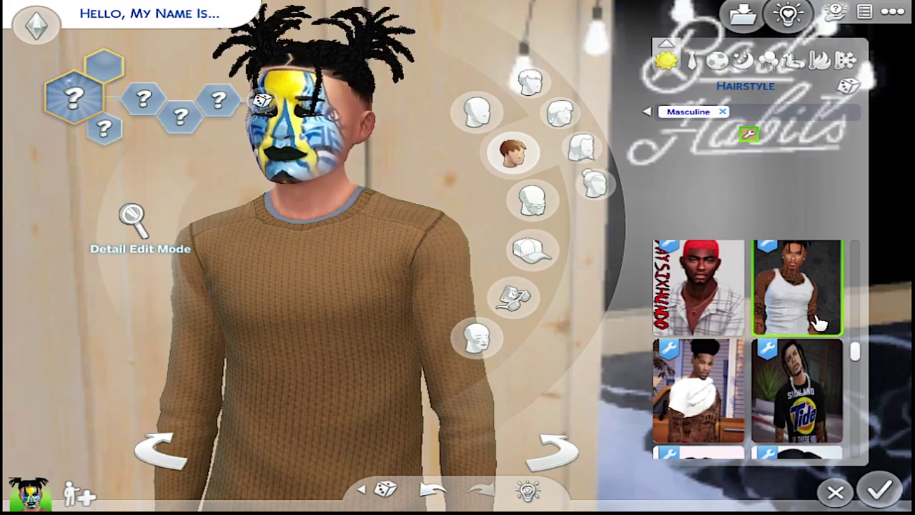
scroll(816, 325, "down", 1)
scroll(815, 328, "down", 1)
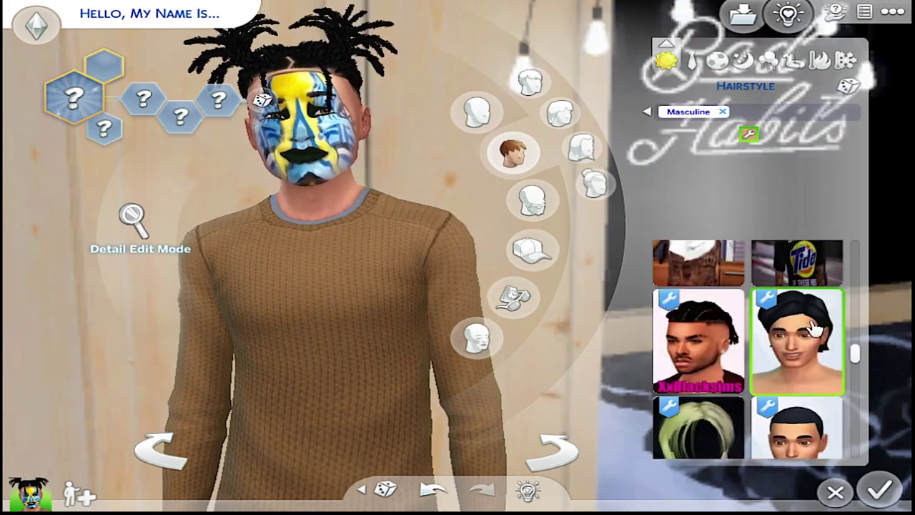
scroll(815, 325, "up", 1)
left_click(817, 322)
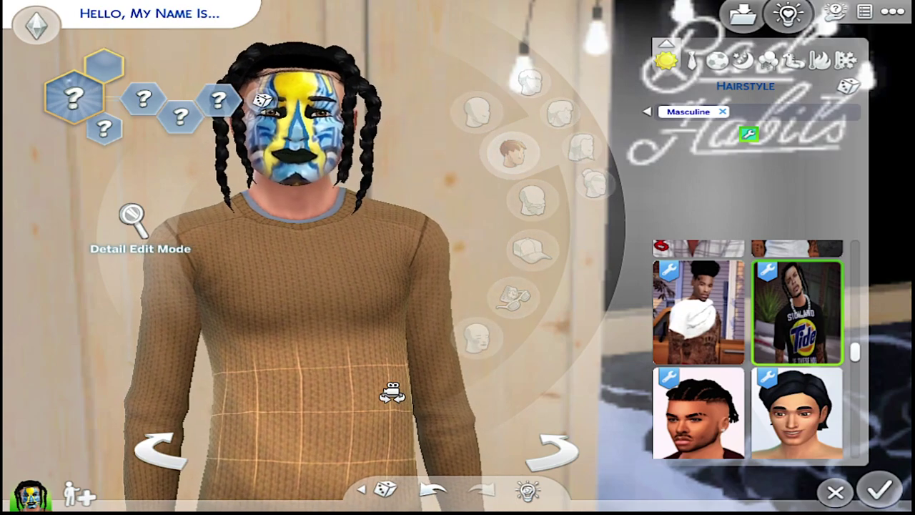
Browse far down the hairstyle grid and try a long purple hairstyle
scroll(757, 372, "down", 2)
scroll(758, 370, "down", 2)
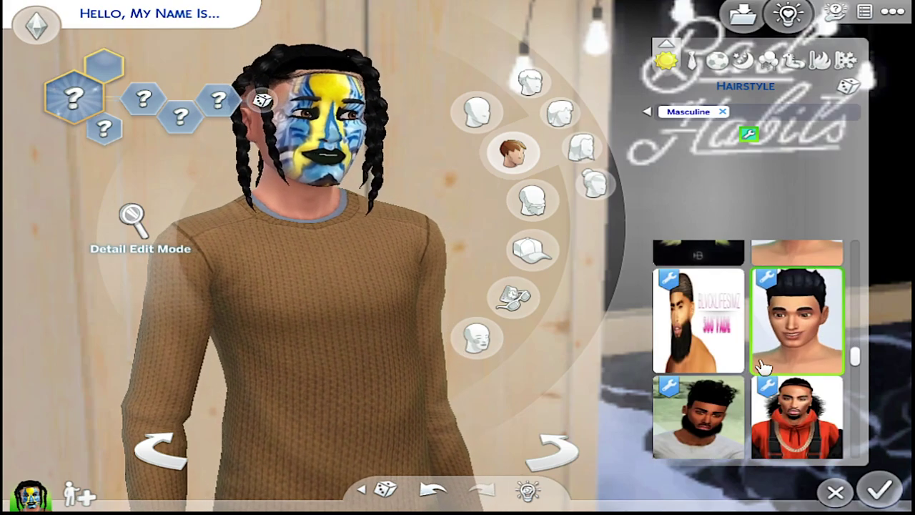
scroll(760, 369, "down", 2)
scroll(761, 367, "down", 2)
scroll(763, 366, "down", 2)
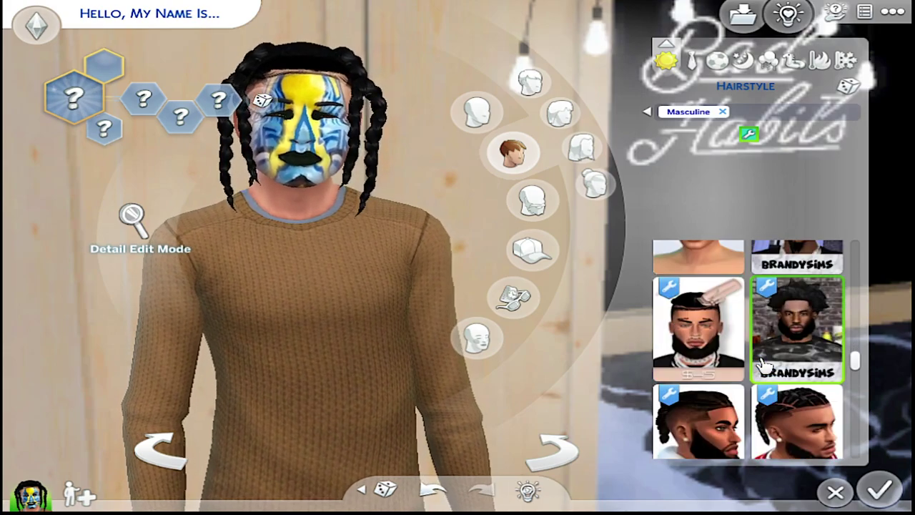
scroll(763, 366, "down", 2)
scroll(763, 363, "down", 2)
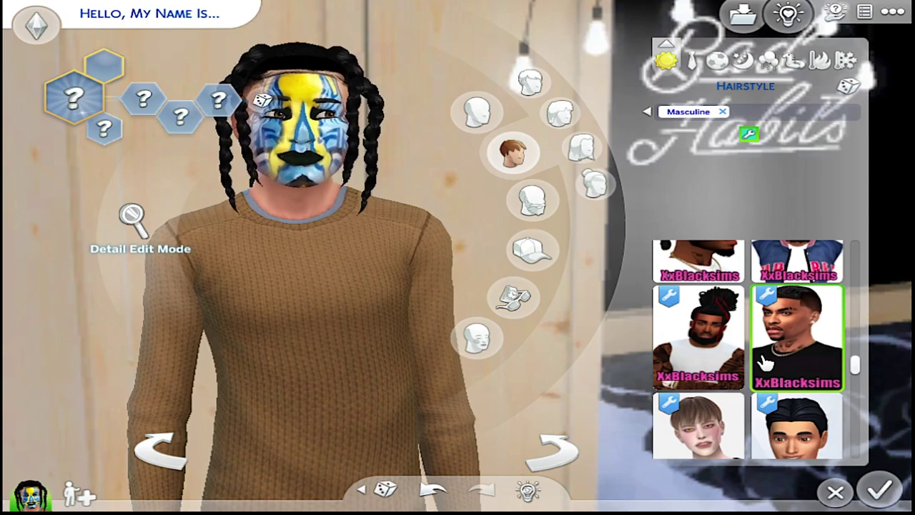
scroll(764, 363, "down", 2)
scroll(763, 363, "down", 2)
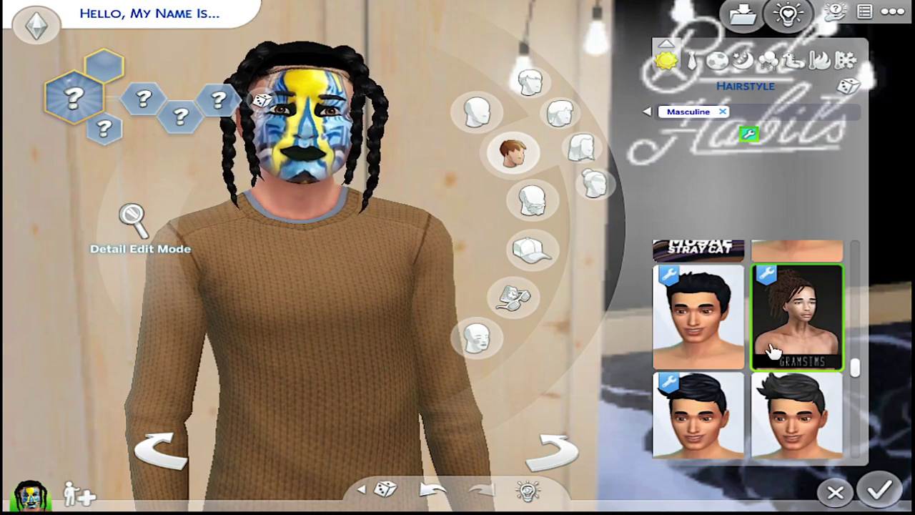
scroll(789, 329, "down", 2)
scroll(790, 329, "down", 2)
scroll(791, 327, "down", 2)
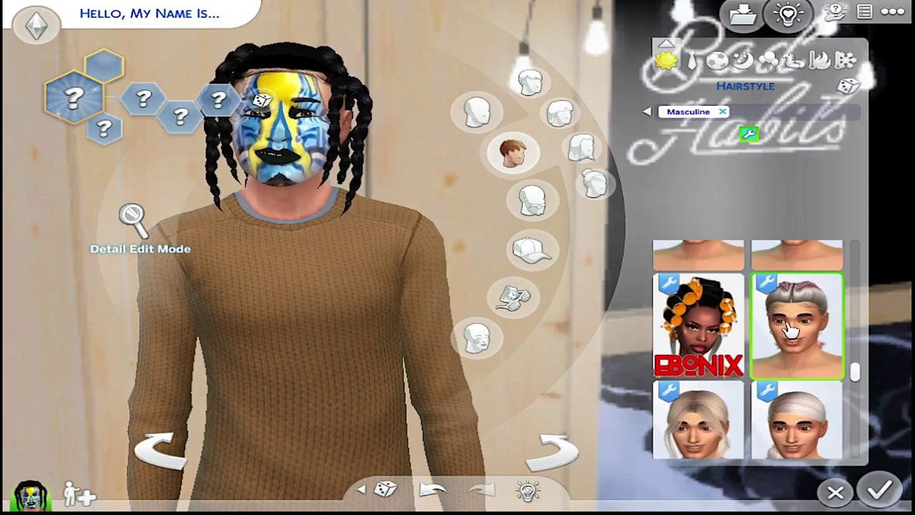
scroll(792, 325, "down", 2)
scroll(792, 326, "down", 2)
scroll(791, 325, "down", 2)
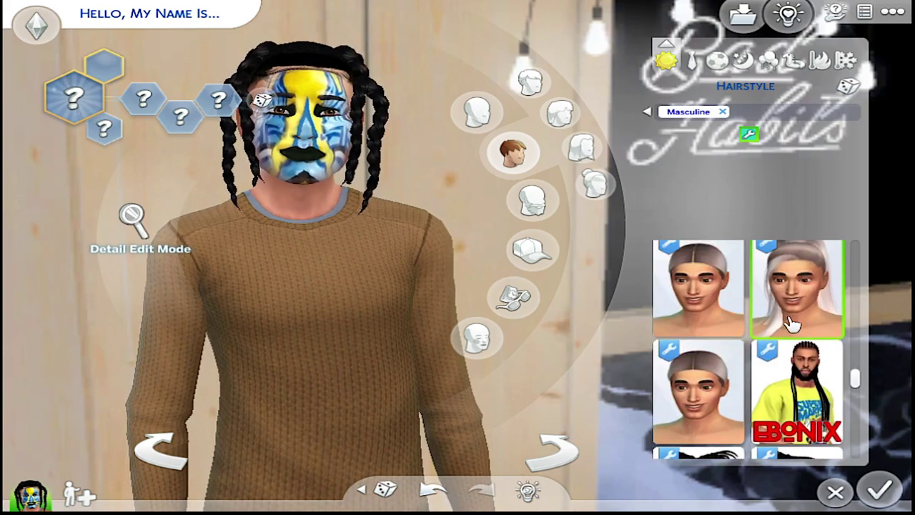
scroll(790, 324, "down", 2)
scroll(790, 323, "down", 2)
scroll(789, 323, "down", 2)
scroll(791, 322, "down", 2)
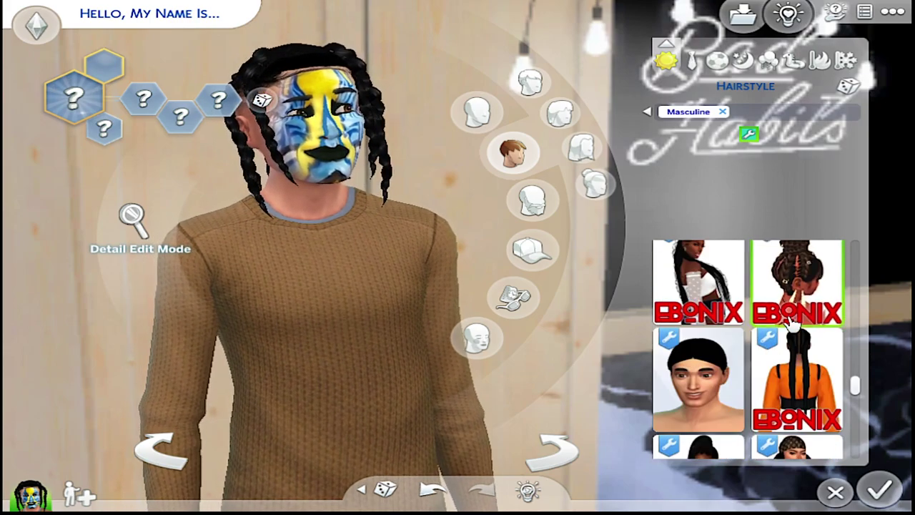
scroll(792, 323, "down", 2)
scroll(791, 322, "down", 2)
scroll(791, 321, "down", 2)
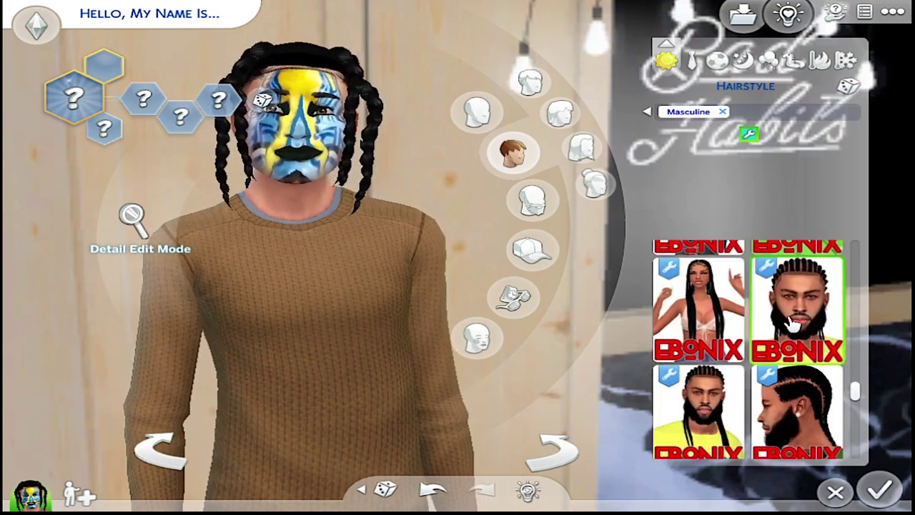
scroll(791, 323, "down", 2)
scroll(791, 323, "down", 2)
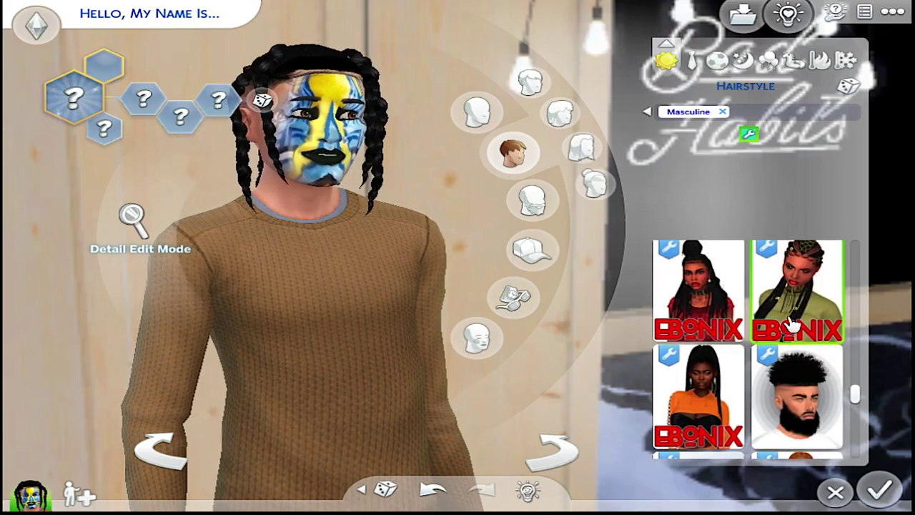
scroll(792, 323, "down", 2)
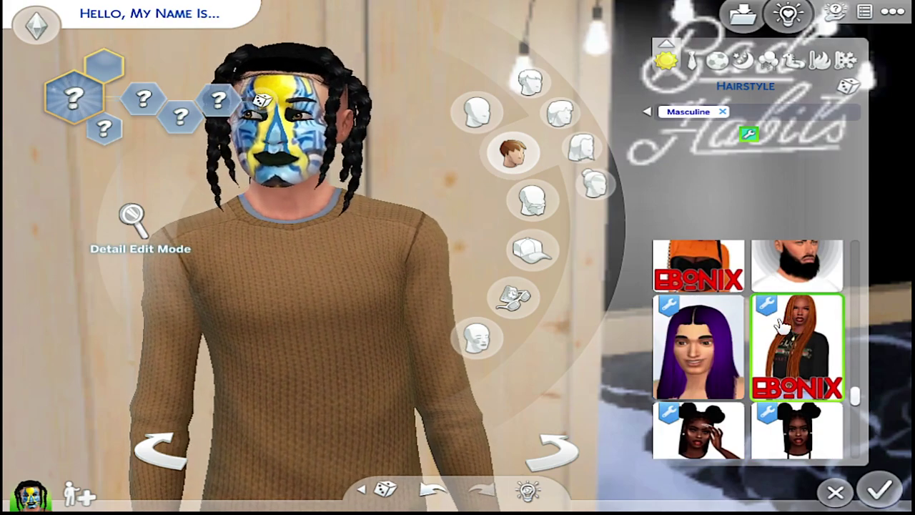
left_click(736, 343)
Try long black braids, a longer braids style, and a shaggy shoulder-length black cut
scroll(768, 354, "down", 2)
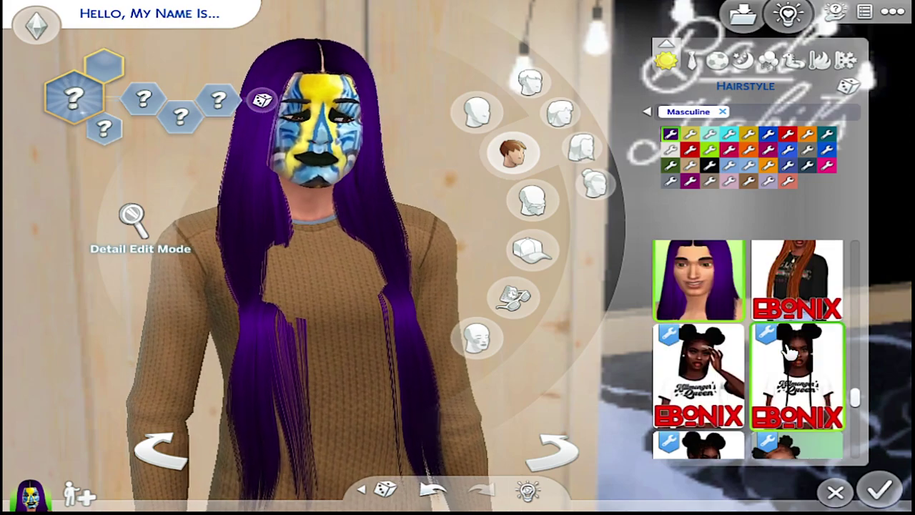
left_click(797, 304)
scroll(796, 303, "down", 1)
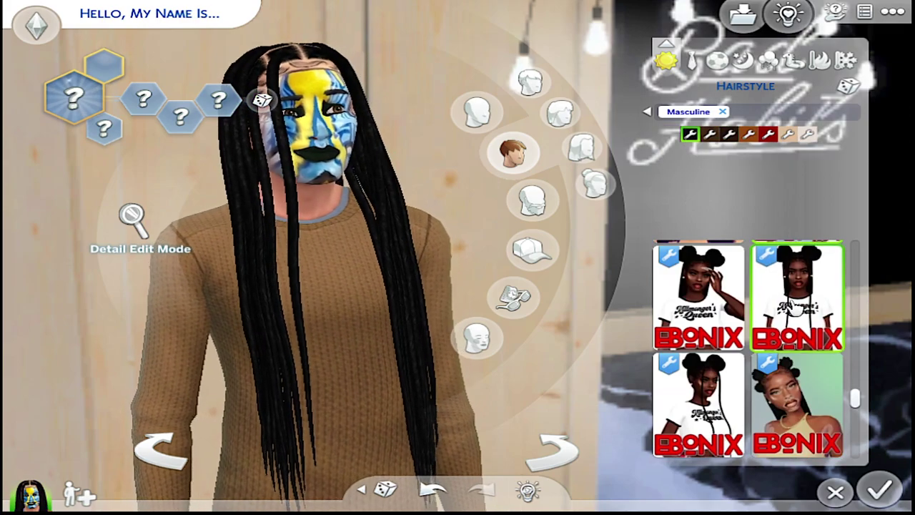
scroll(779, 322, "down", 1)
left_click(770, 341)
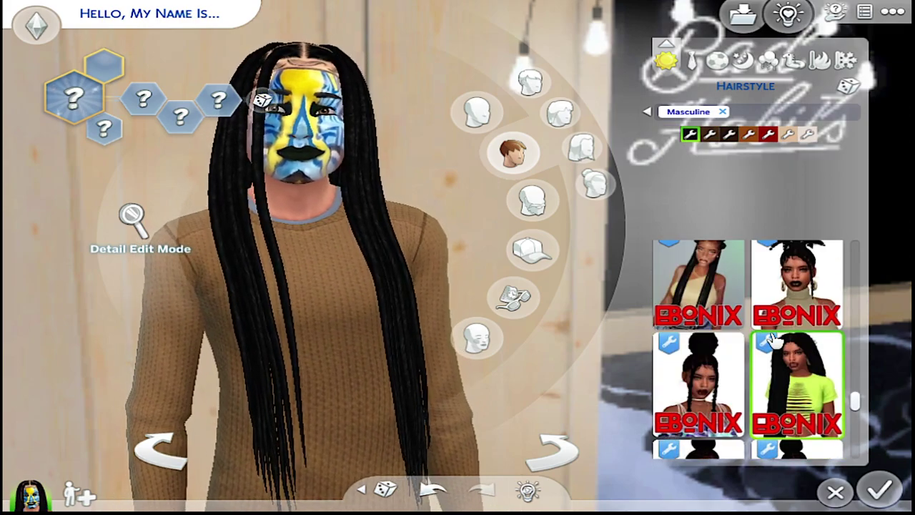
scroll(771, 342, "down", 2)
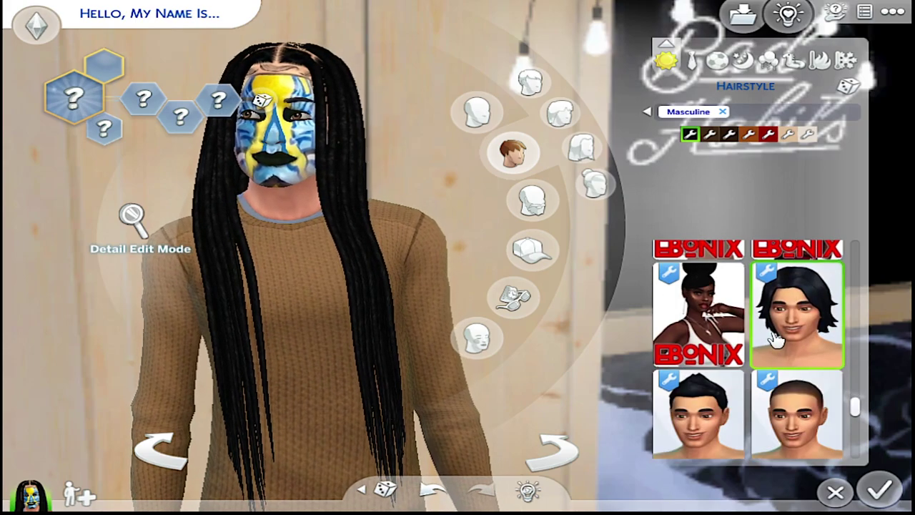
scroll(776, 342, "down", 1)
scroll(776, 342, "up", 2)
left_click(775, 335)
Browse further down the grid and try several shoulder-length dreadlocks styles
scroll(783, 350, "down", 3)
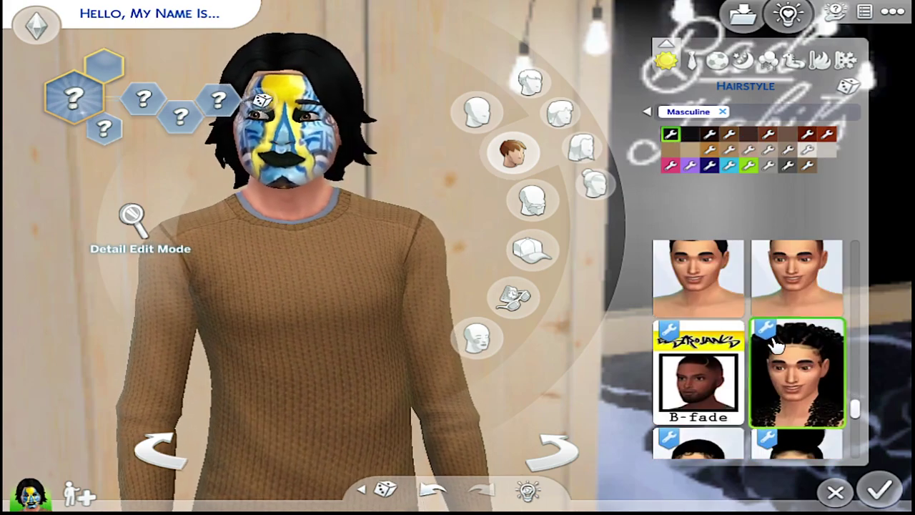
scroll(788, 363, "down", 1)
scroll(789, 362, "down", 1)
scroll(789, 362, "down", 1)
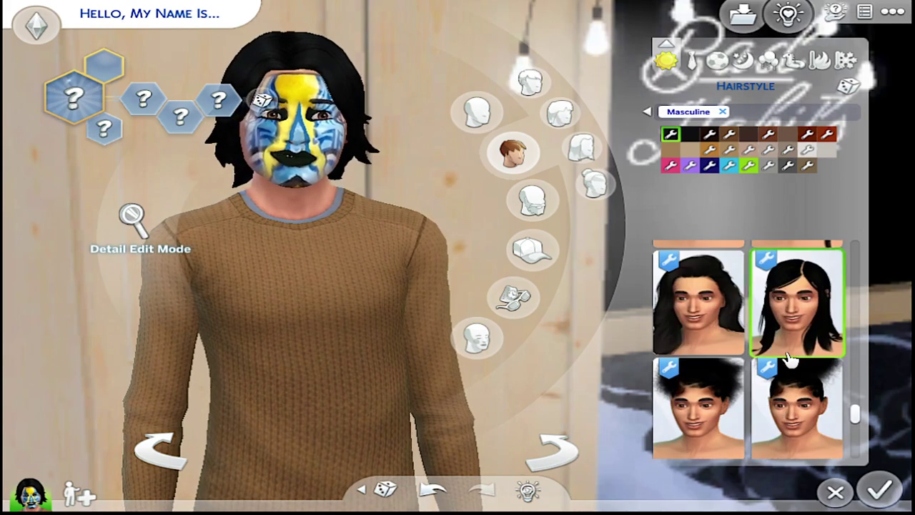
scroll(789, 360, "down", 1)
scroll(789, 361, "down", 1)
scroll(789, 361, "down", 1)
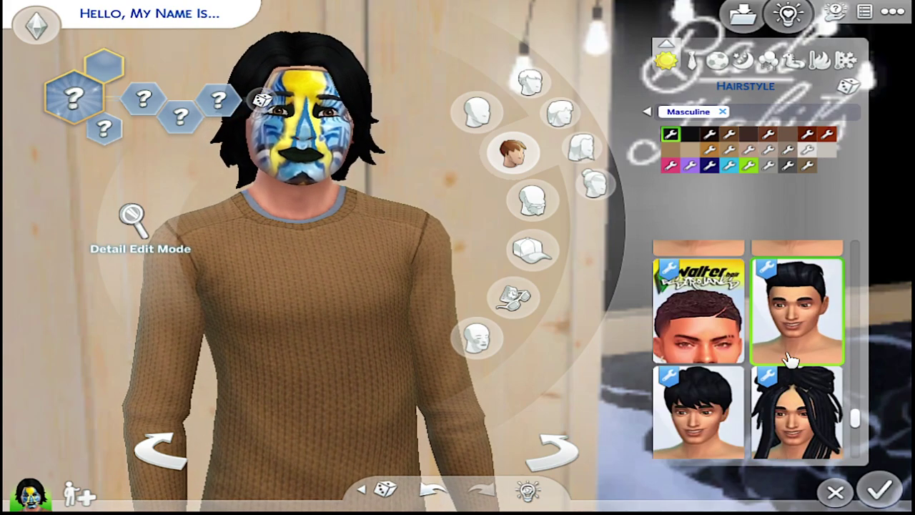
scroll(789, 359, "down", 1)
scroll(789, 360, "down", 1)
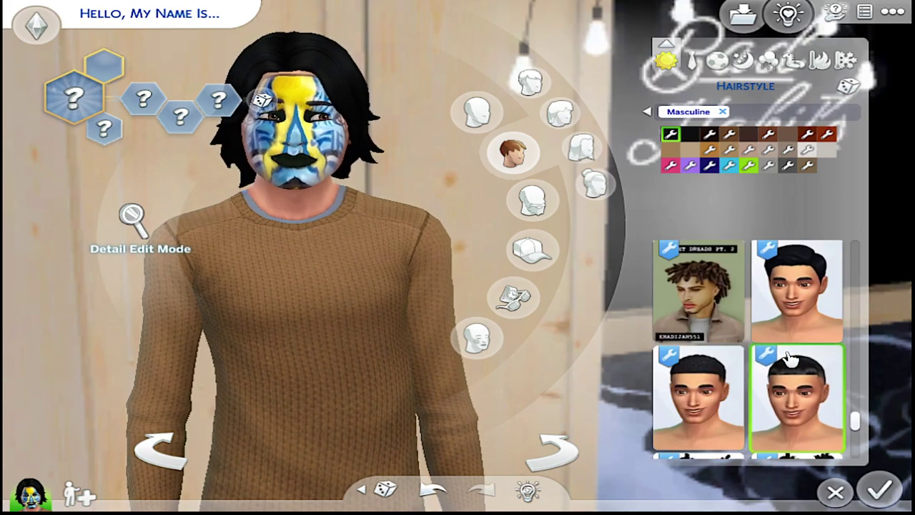
scroll(788, 360, "down", 1)
scroll(789, 360, "down", 1)
scroll(789, 359, "down", 1)
scroll(790, 358, "down", 1)
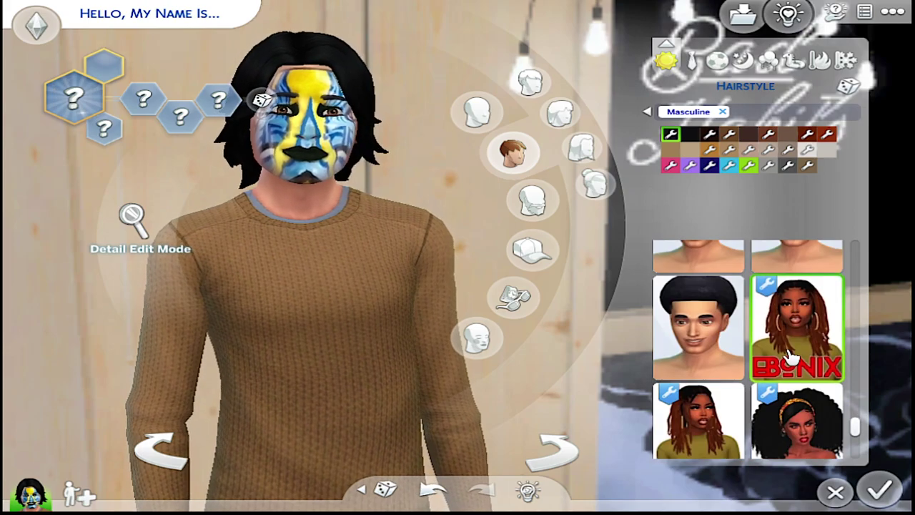
scroll(791, 357, "down", 1)
left_click(790, 357)
scroll(786, 353, "up", 1)
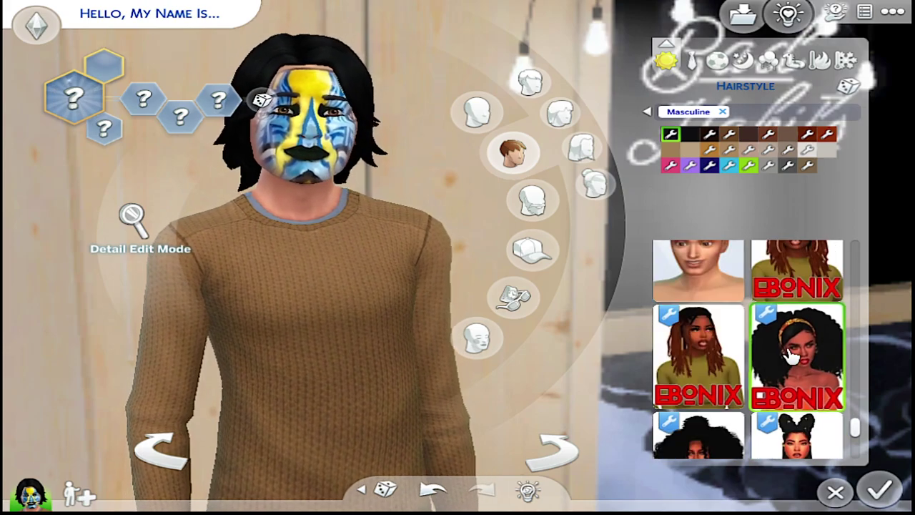
left_click(739, 361)
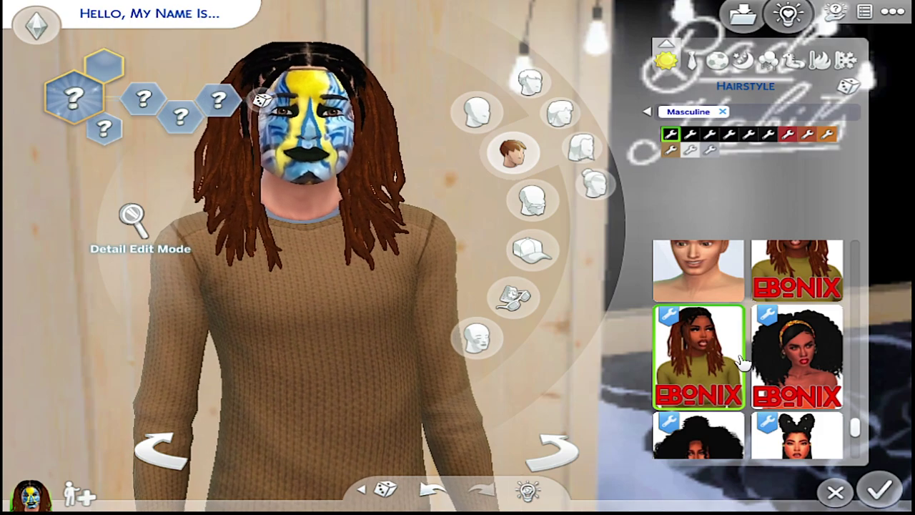
scroll(758, 361, "up", 1)
left_click(779, 361)
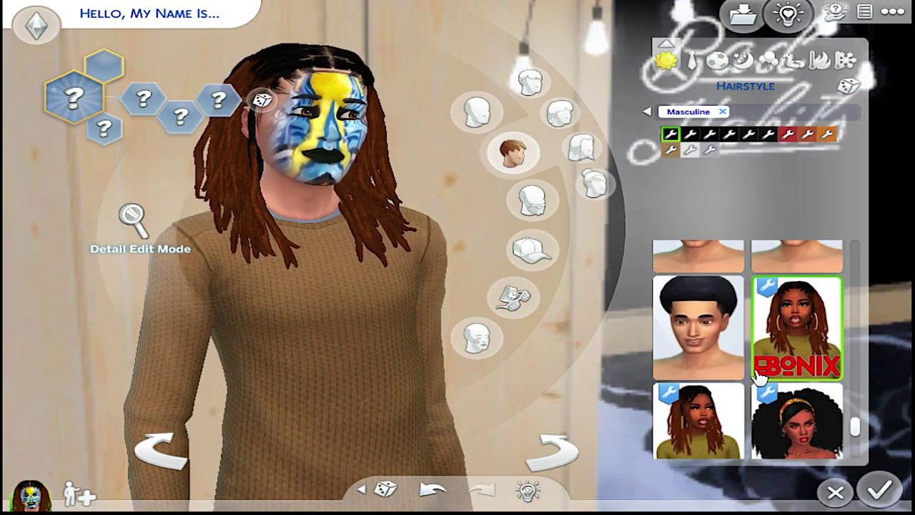
scroll(758, 379, "down", 1)
left_click(757, 379)
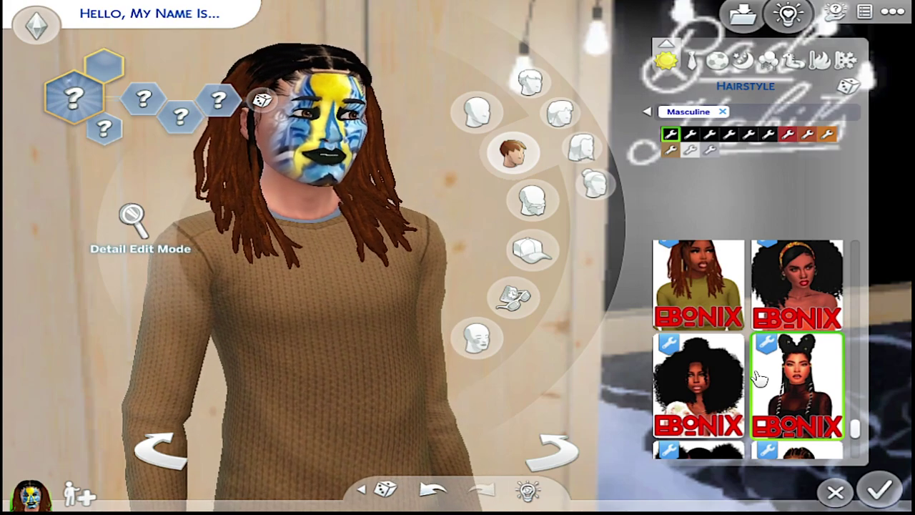
Compare auburn, brown, grey, charcoal and black shades, then dye the dreadlocks dark red
scroll(759, 379, "down", 1)
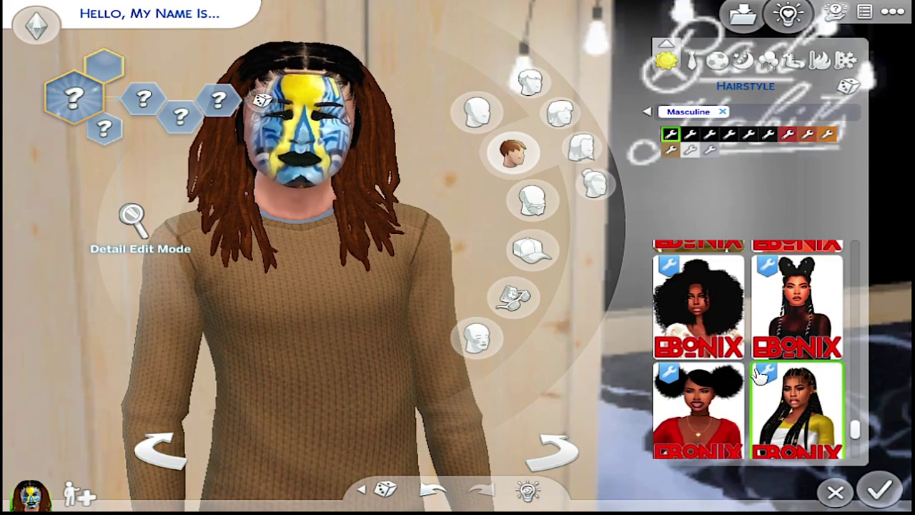
scroll(759, 375, "down", 1)
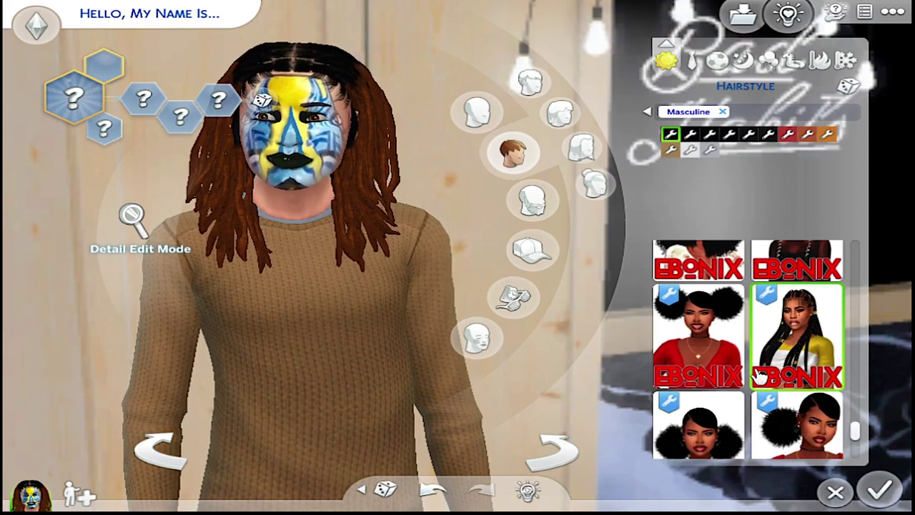
left_click(827, 133)
left_click(670, 150)
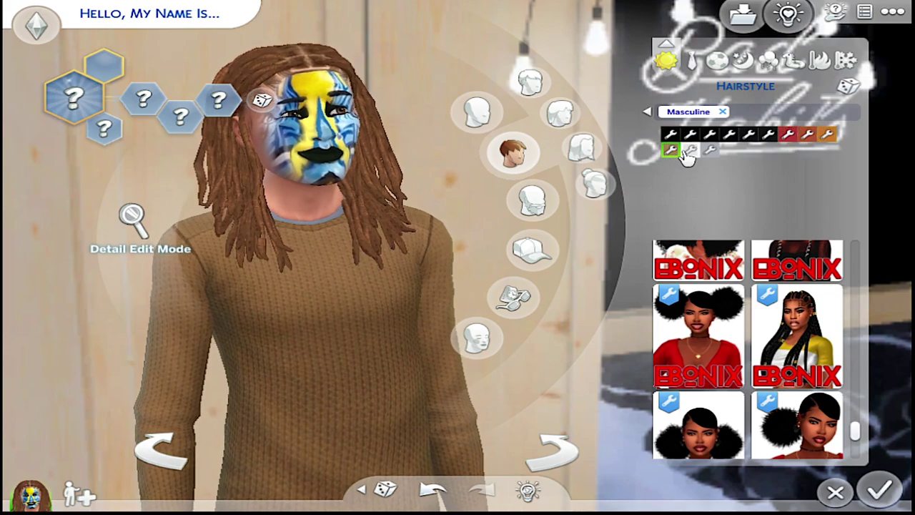
left_click(688, 150)
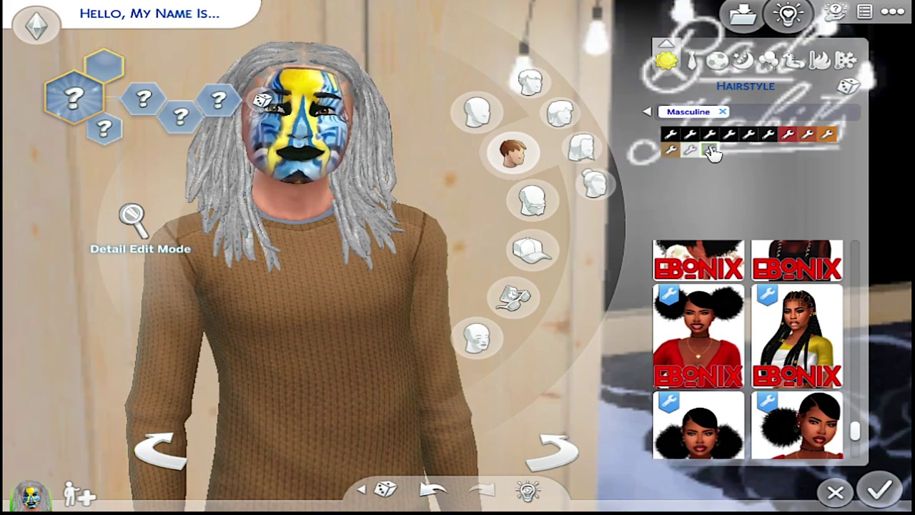
left_click(729, 134)
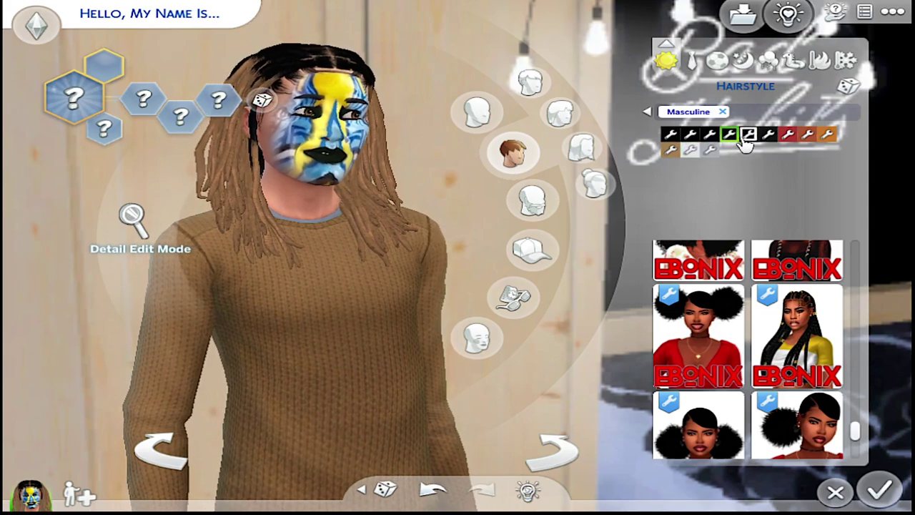
left_click(765, 139)
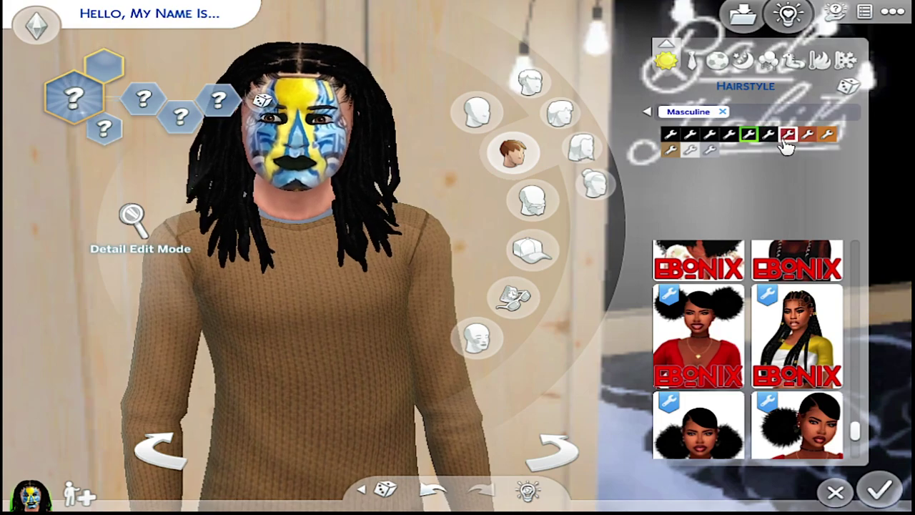
left_click(670, 138)
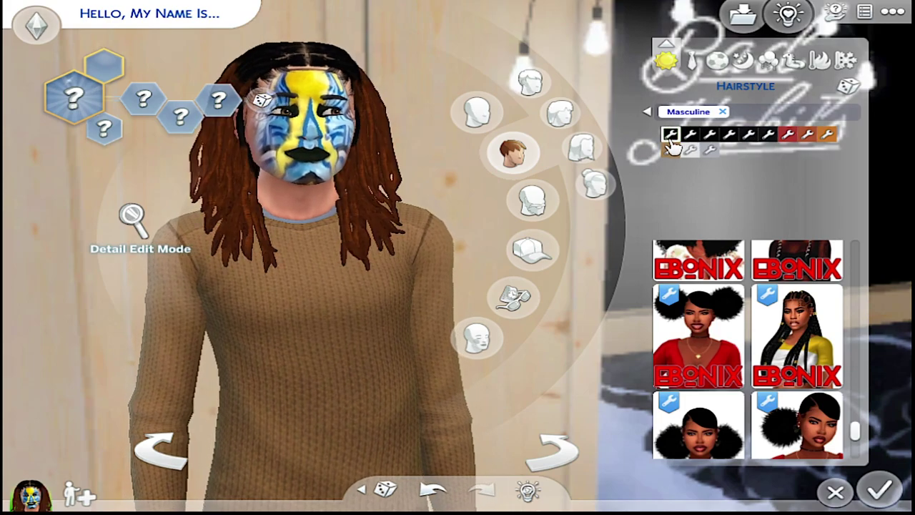
left_click(826, 137)
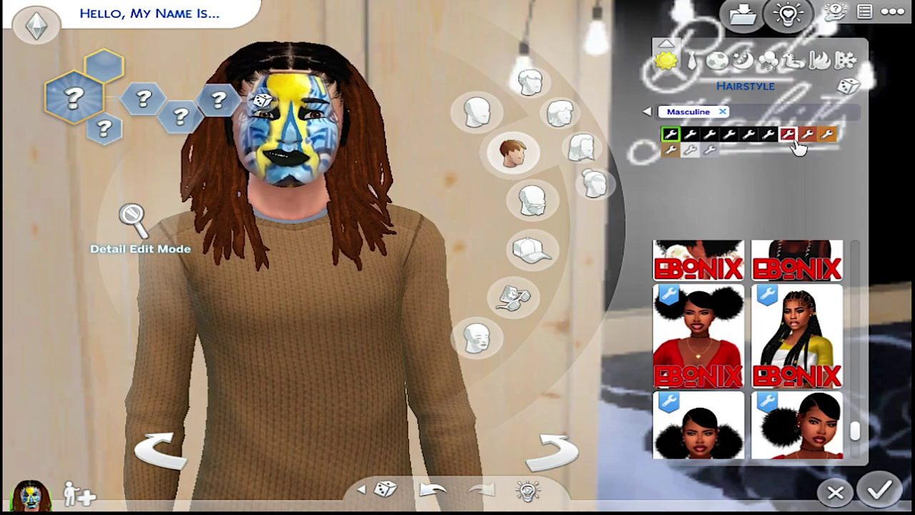
left_click(788, 136)
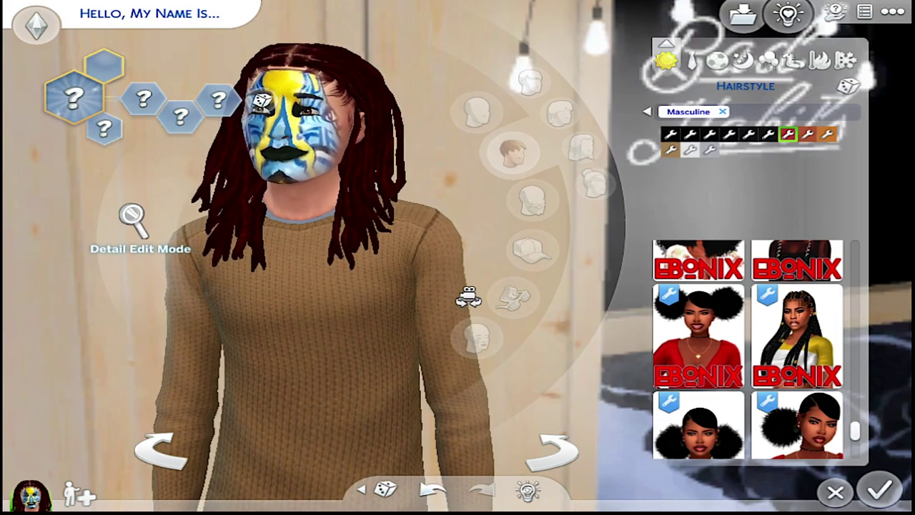
Scroll down the hairstyle grid and apply the bright red QWERTY twist braids
scroll(766, 322, "down", 1)
scroll(766, 321, "down", 1)
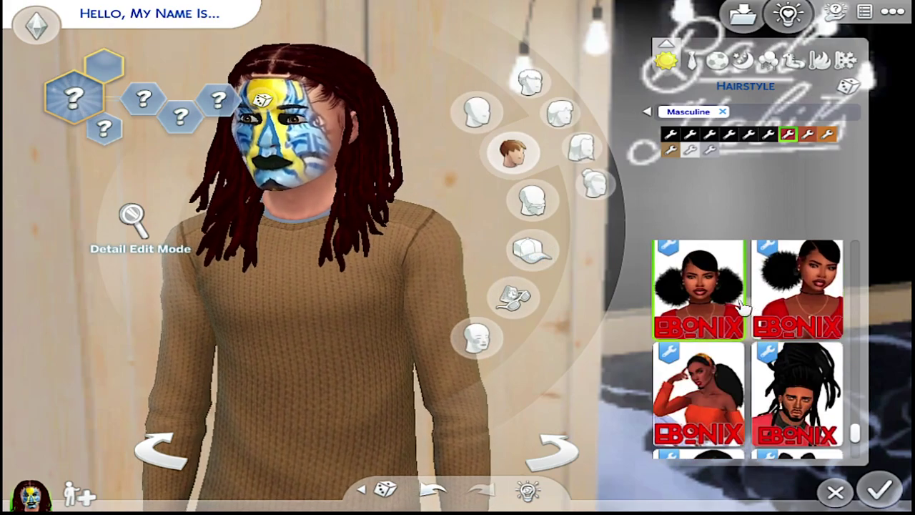
scroll(758, 314, "down", 1)
scroll(744, 300, "down", 1)
scroll(736, 291, "down", 1)
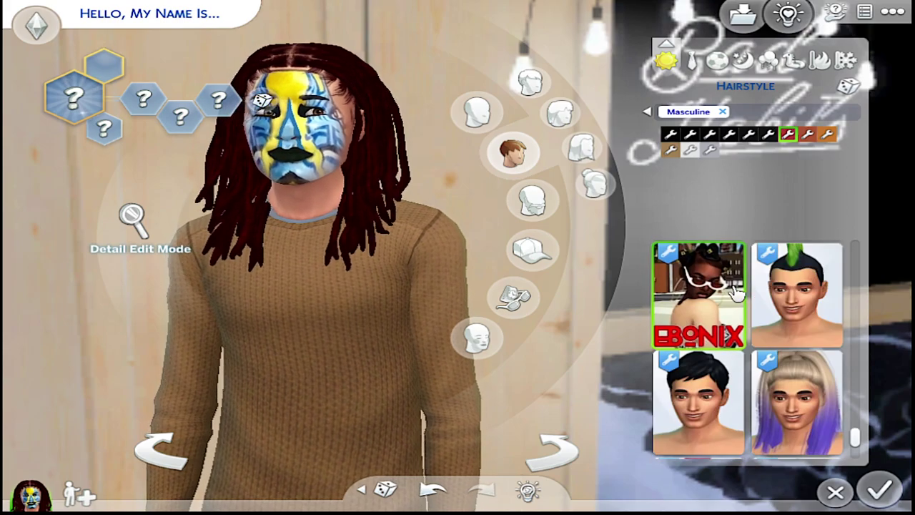
scroll(736, 290, "down", 1)
scroll(738, 288, "down", 1)
scroll(739, 286, "down", 1)
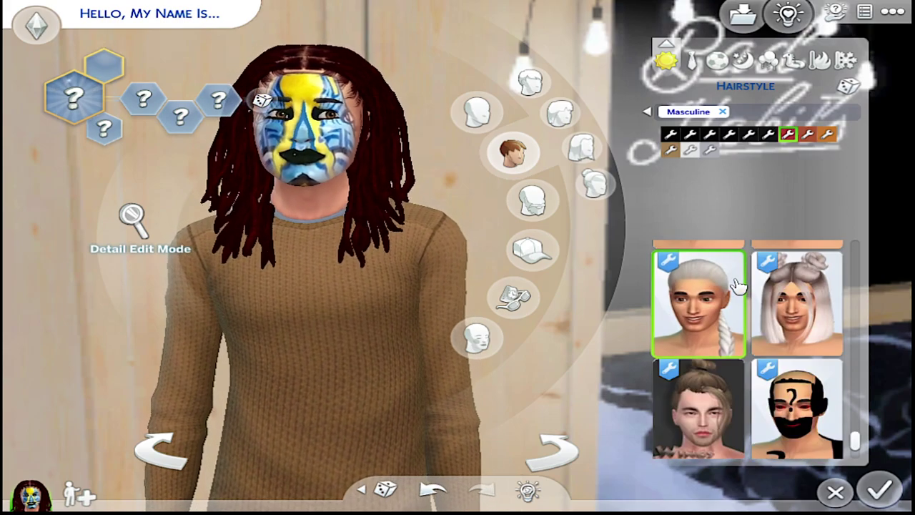
scroll(738, 286, "down", 1)
scroll(738, 284, "down", 1)
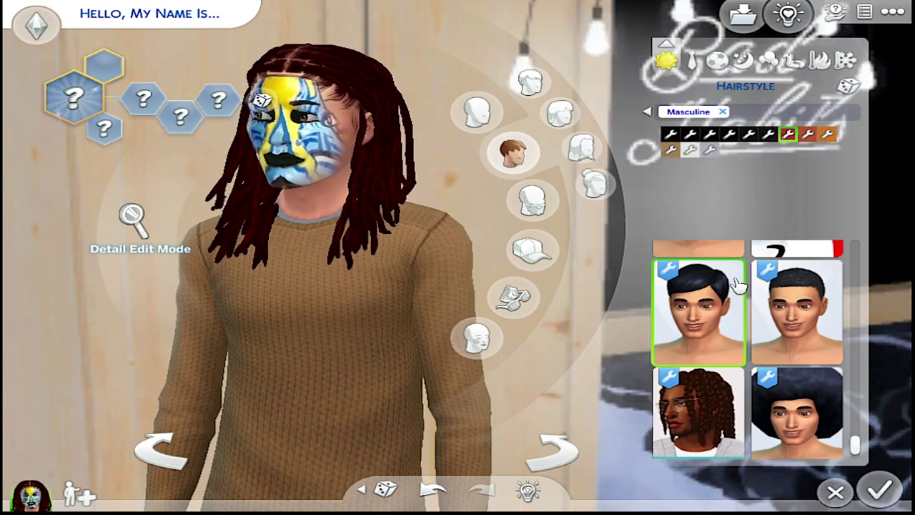
scroll(738, 284, "down", 1)
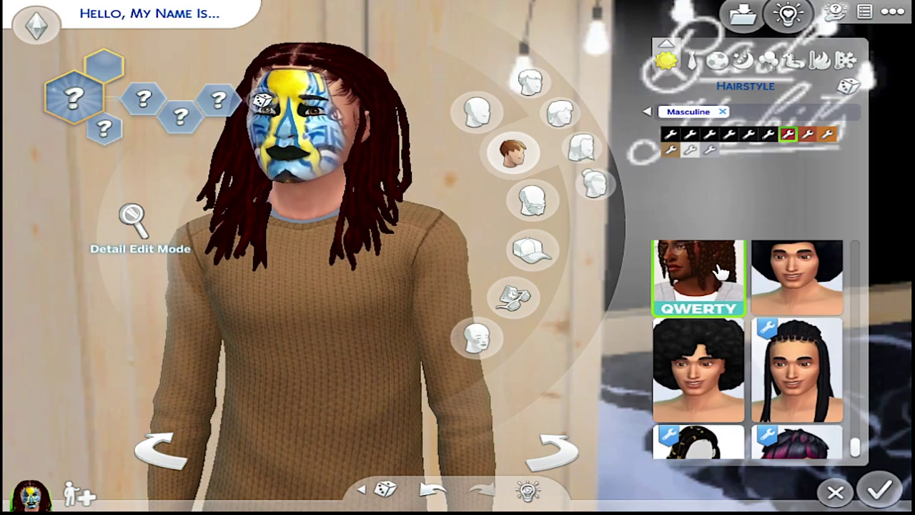
left_click(734, 296)
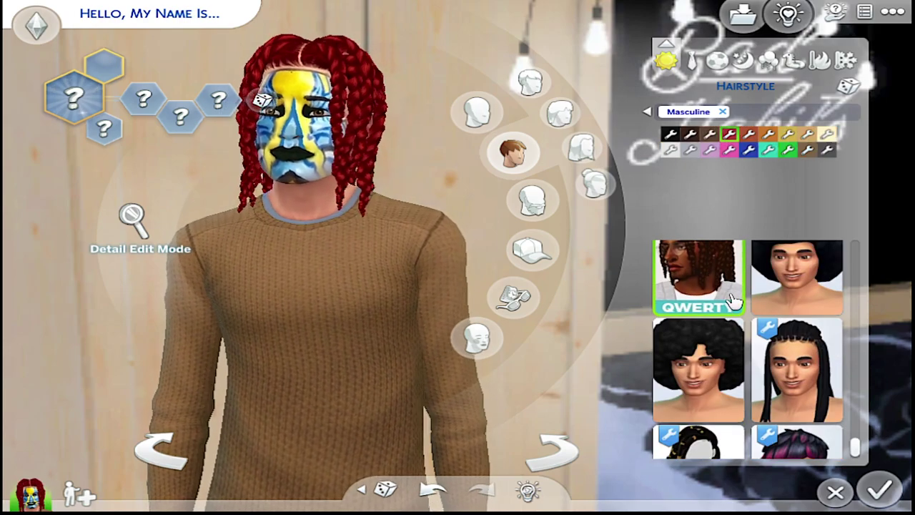
scroll(735, 301, "down", 2)
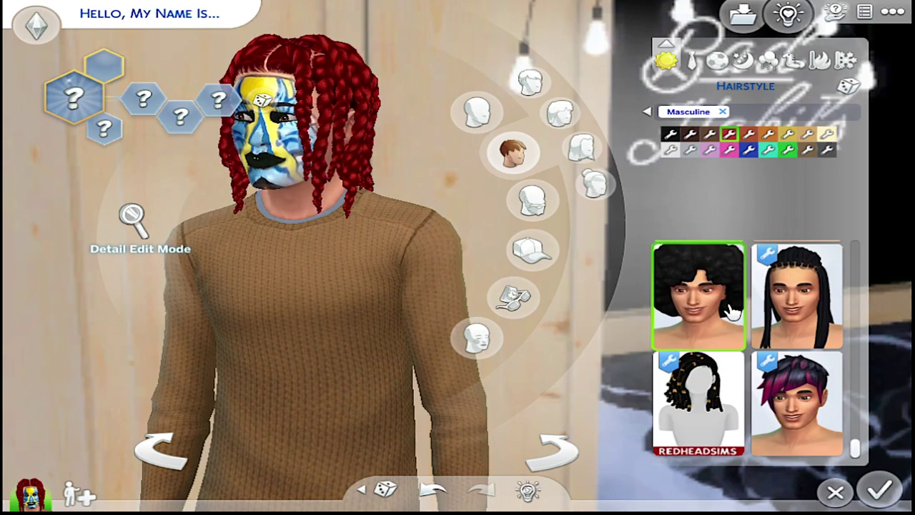
Try long braids in pink and dark red, then the REDHEADSIMS dreadlocks
left_click(797, 282)
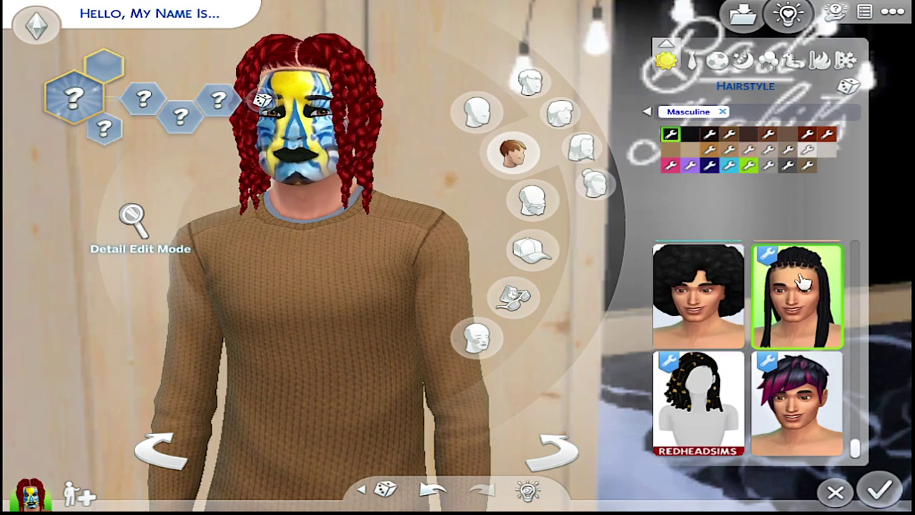
left_click_drag(453, 276, 420, 284)
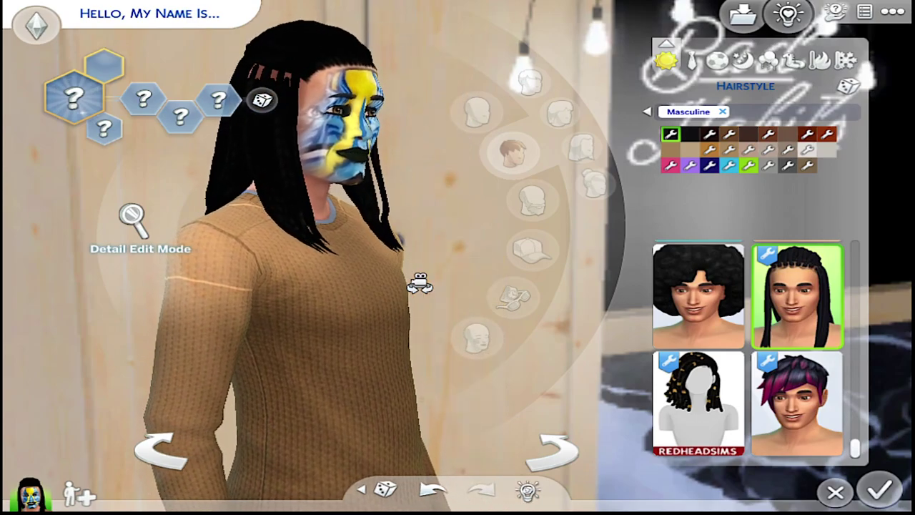
left_click(675, 167)
left_click(808, 135)
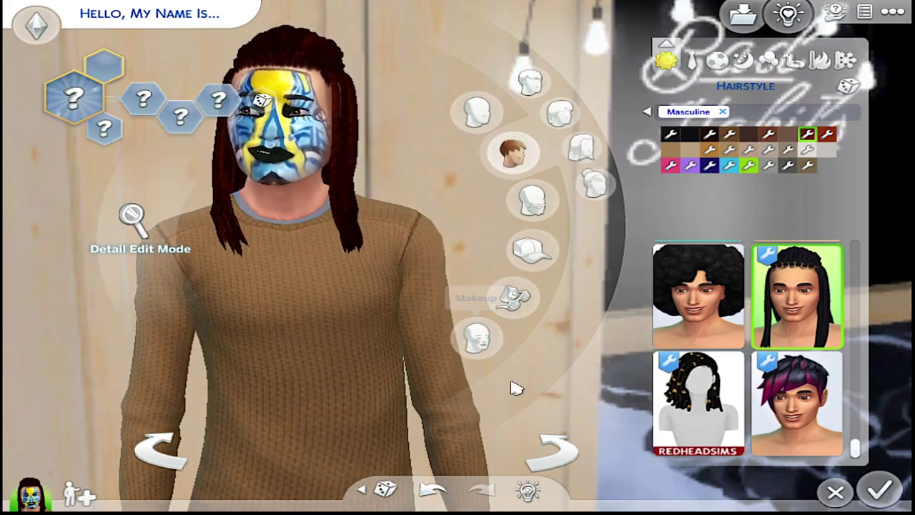
left_click(696, 405)
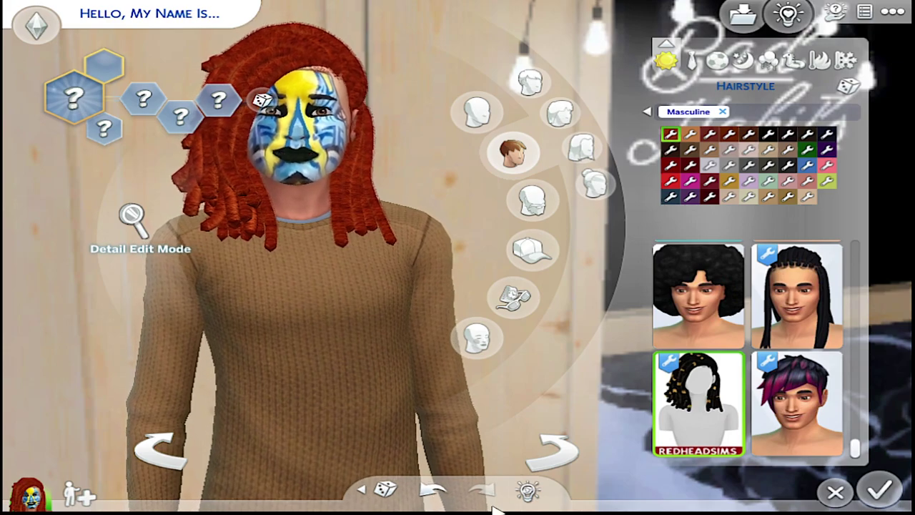
Undo five times to return to the red QWERTY twist braids
left_click(433, 493)
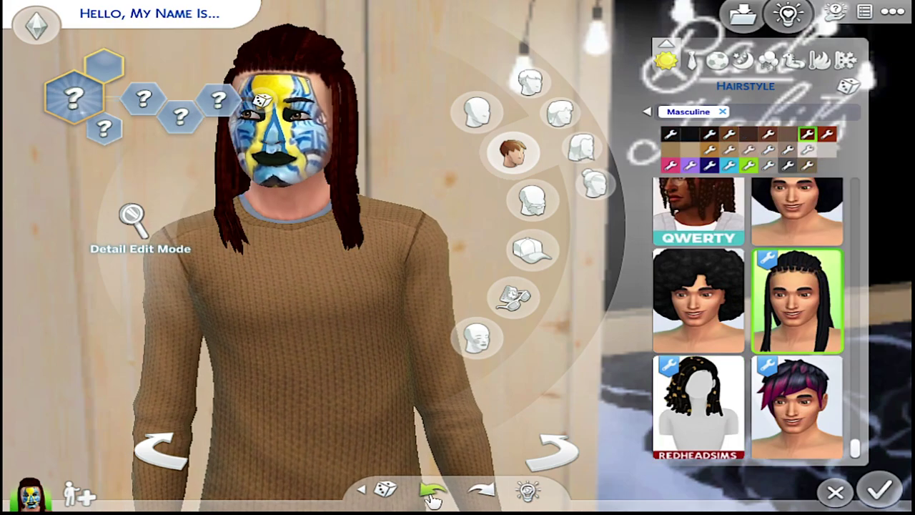
left_click(432, 493)
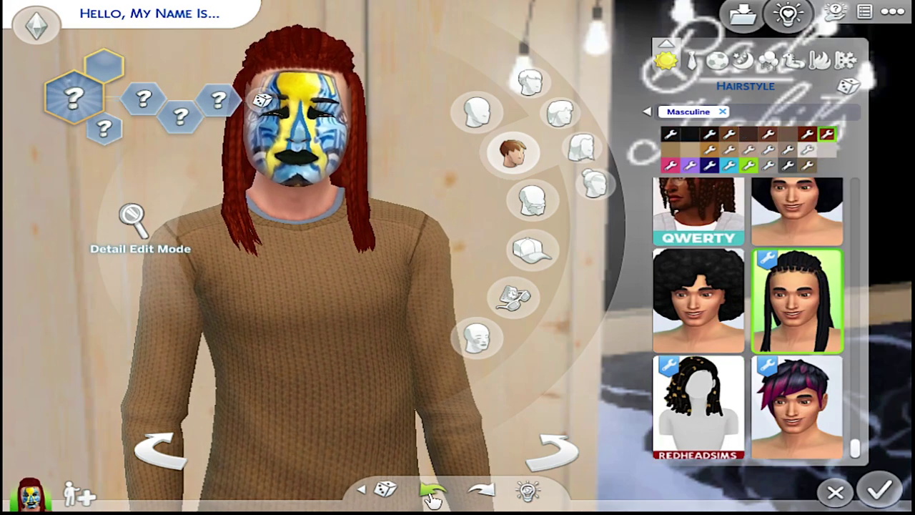
left_click(432, 493)
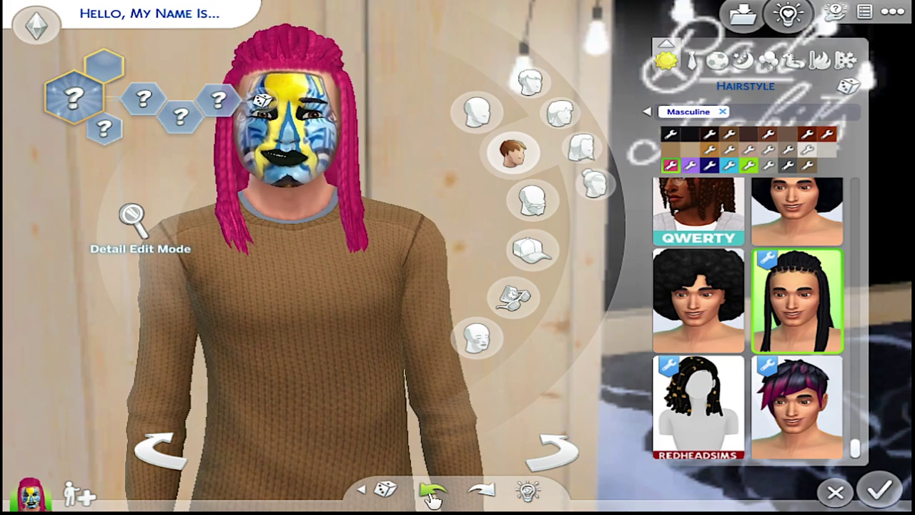
left_click(433, 493)
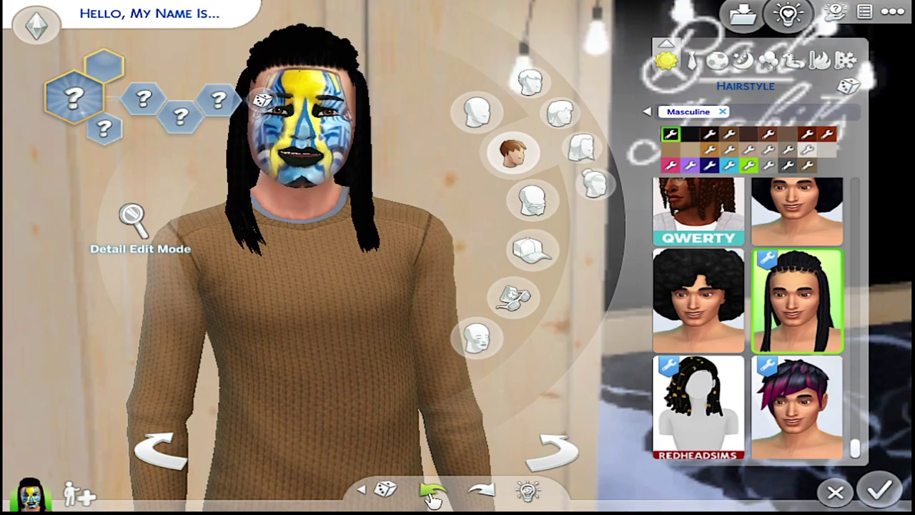
left_click(432, 493)
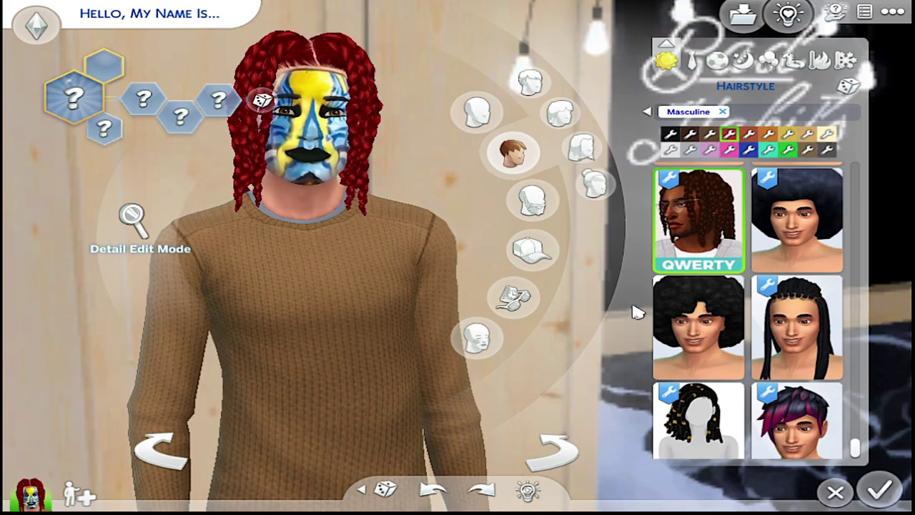
Compare auburn, red, blue, black, green and blonde shades, then dye the braids dark brown
left_click(748, 133)
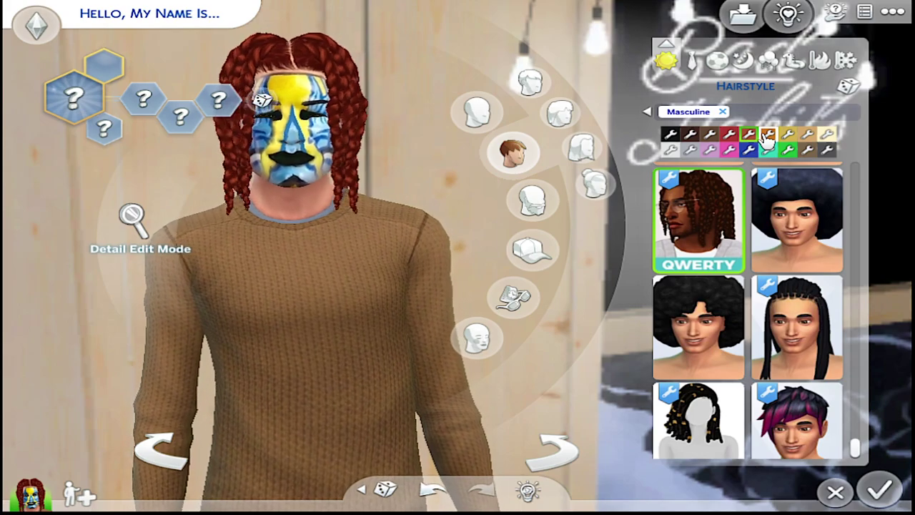
left_click(729, 134)
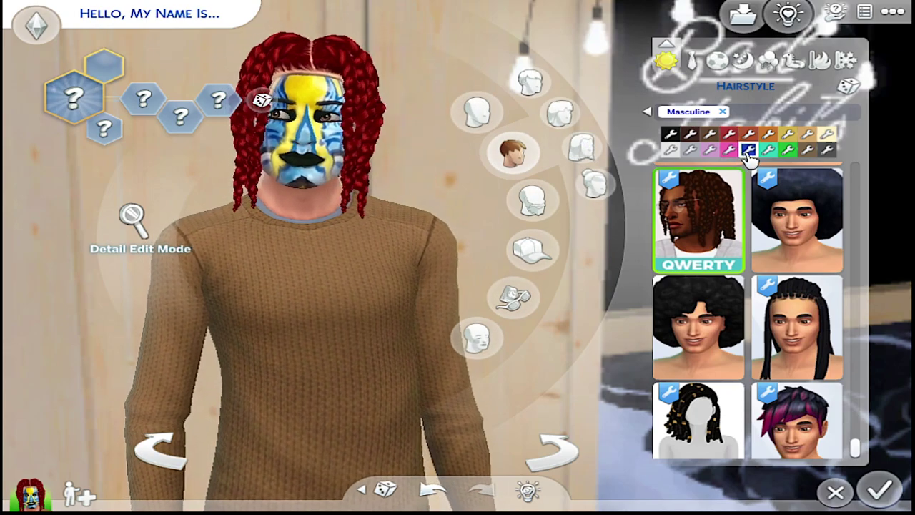
left_click(746, 151)
left_click(672, 135)
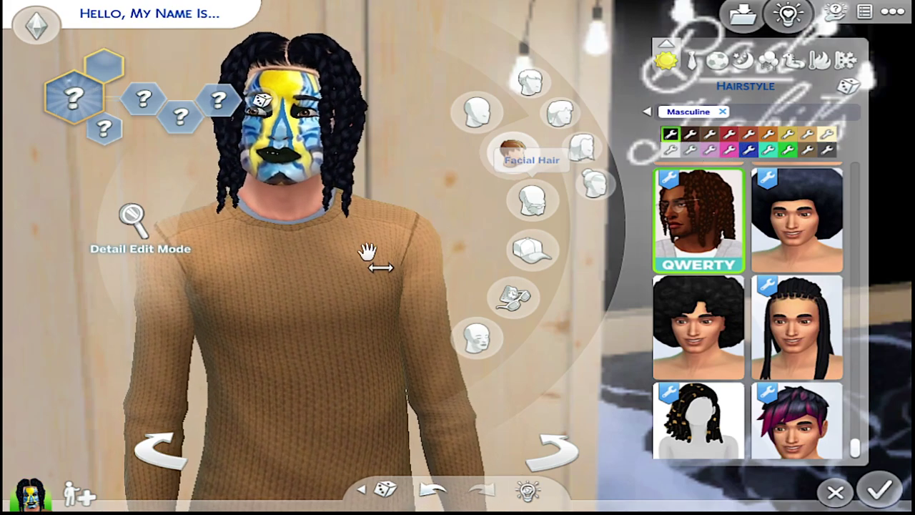
left_click_drag(374, 250, 408, 255)
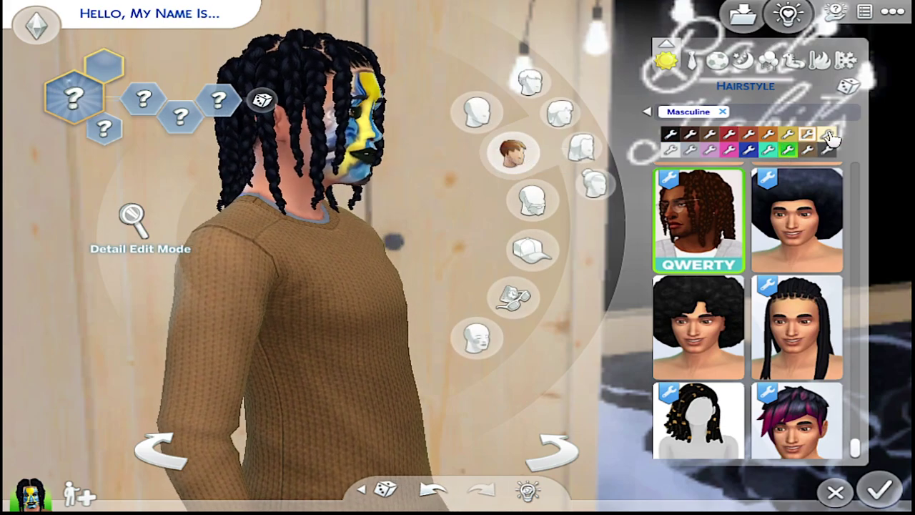
left_click(827, 134)
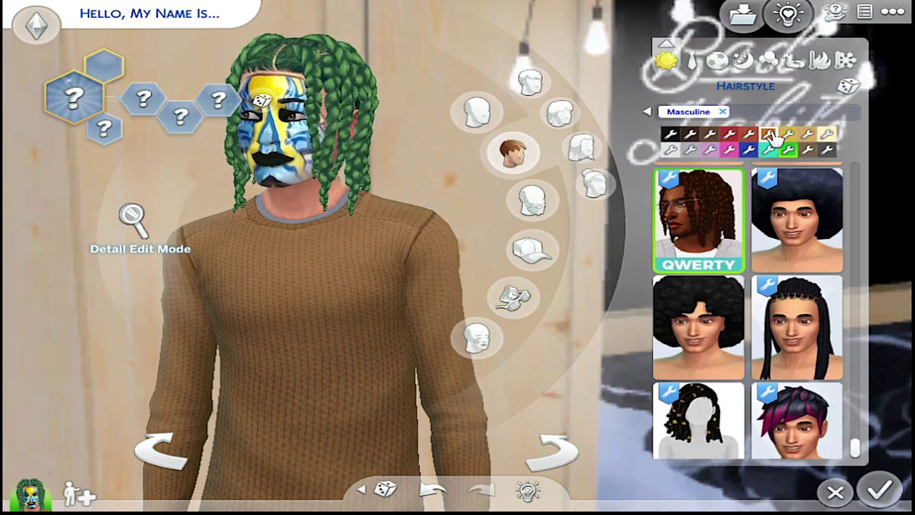
left_click(806, 134)
left_click(829, 136)
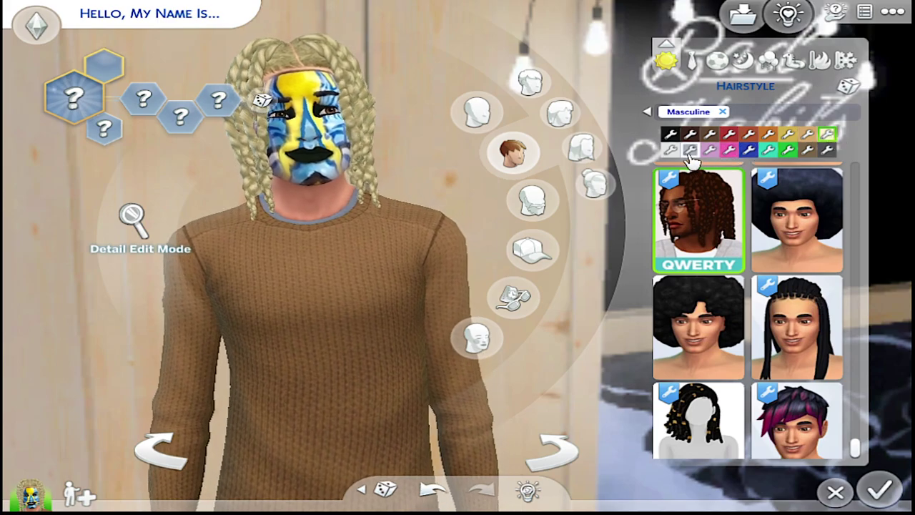
left_click(827, 150)
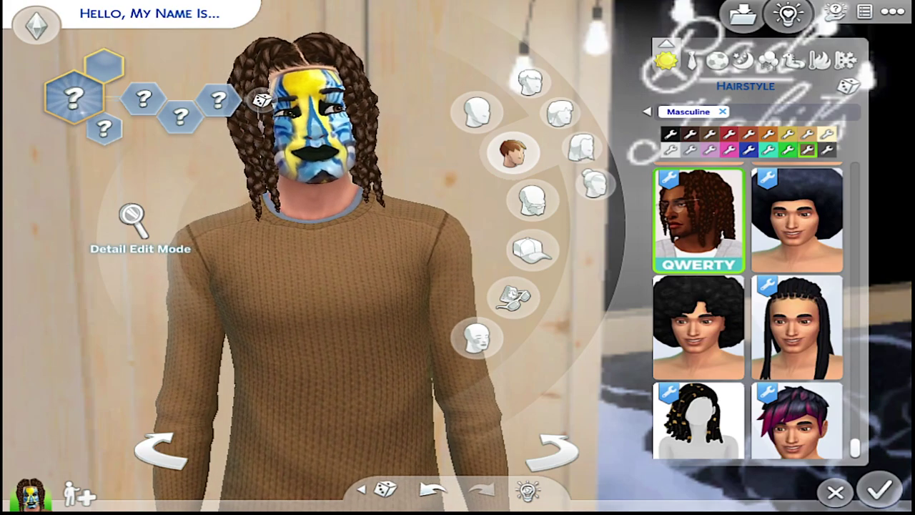
Browse the facial hair catalogue and try the David Beard and another chin beard
scroll(393, 298, "up", 3)
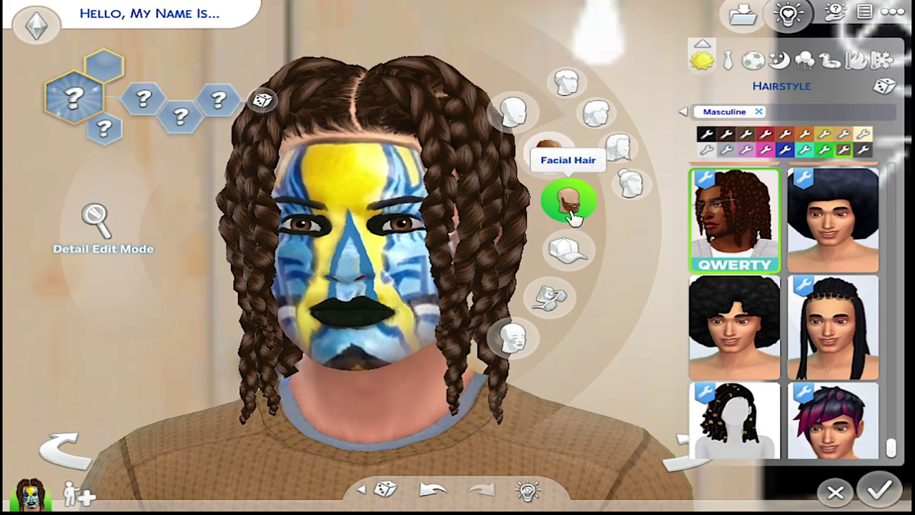
left_click(569, 203)
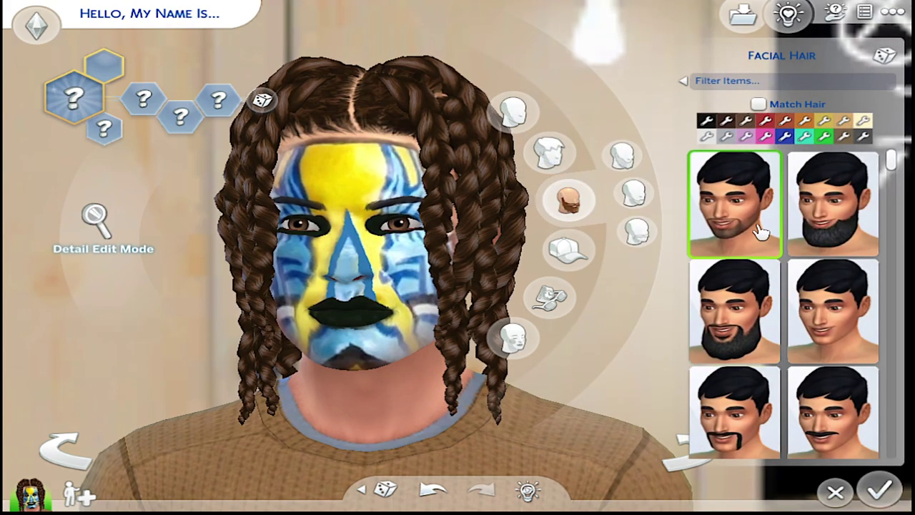
scroll(761, 230, "down", 2)
scroll(793, 272, "down", 2)
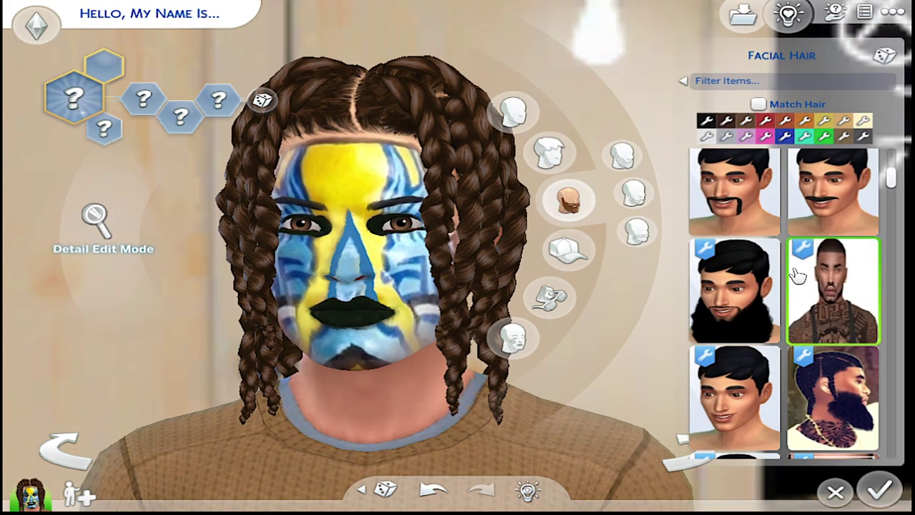
scroll(797, 275, "down", 1)
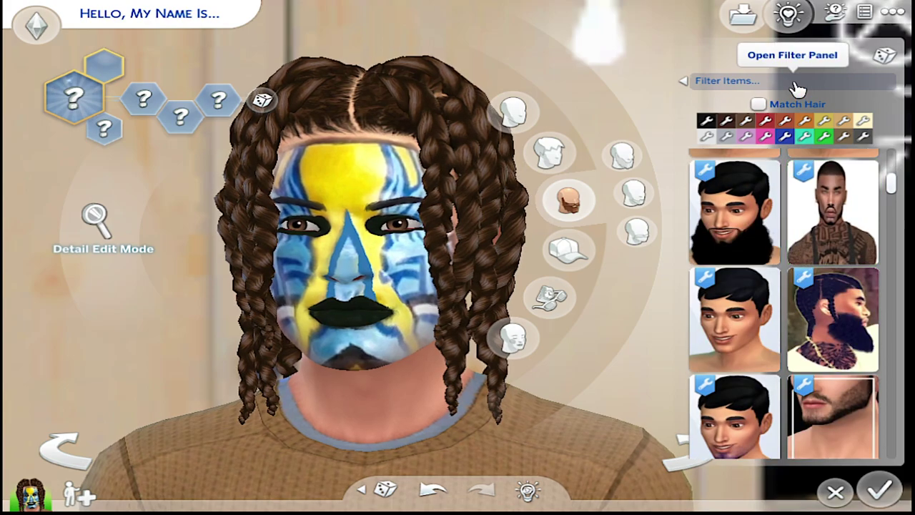
scroll(766, 331, "down", 2)
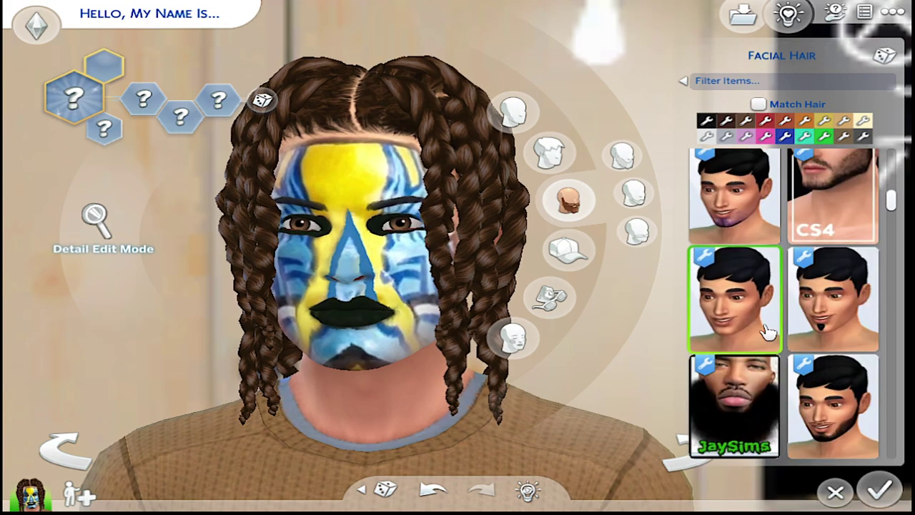
scroll(772, 325, "down", 1)
scroll(770, 325, "down", 1)
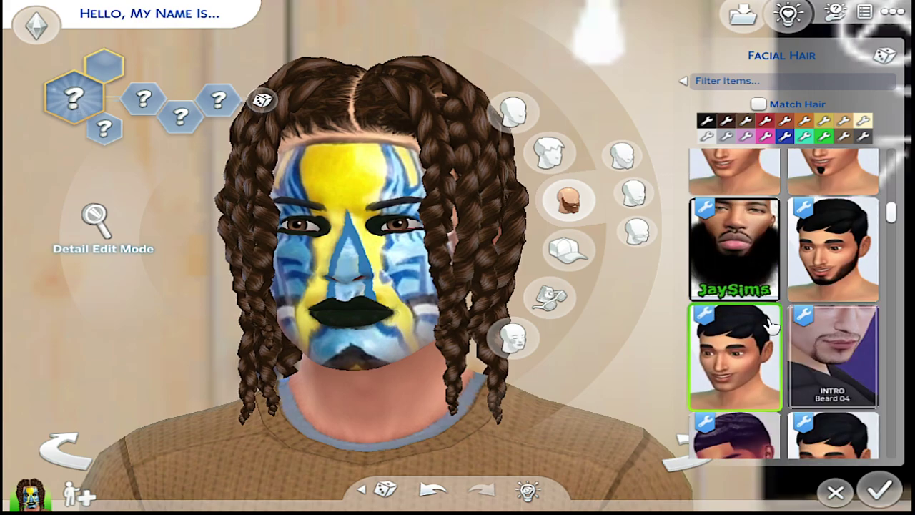
scroll(778, 318, "down", 1)
scroll(777, 318, "down", 1)
scroll(777, 319, "down", 1)
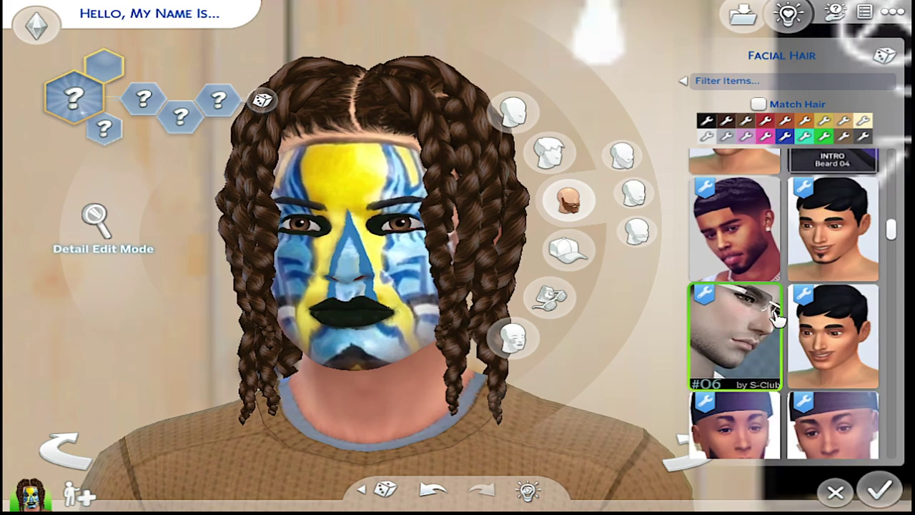
scroll(777, 320, "down", 1)
scroll(777, 319, "down", 1)
scroll(778, 320, "down", 2)
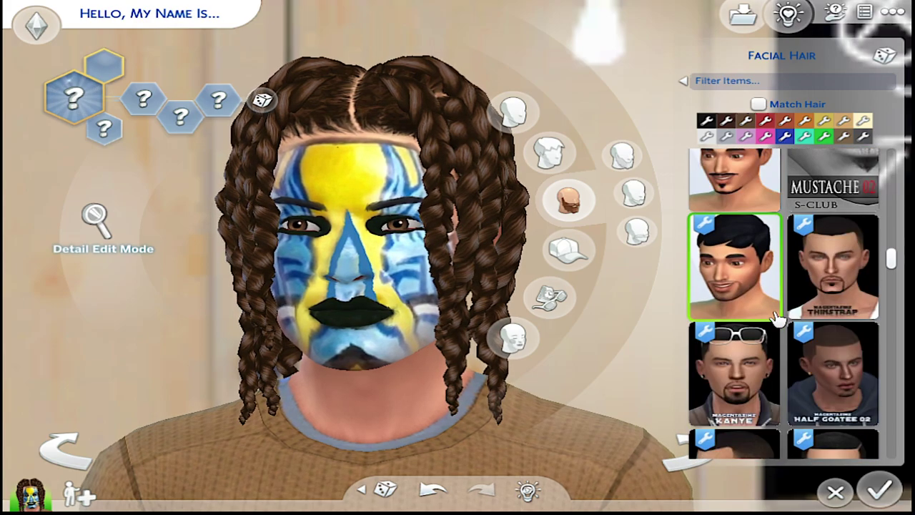
scroll(778, 320, "down", 2)
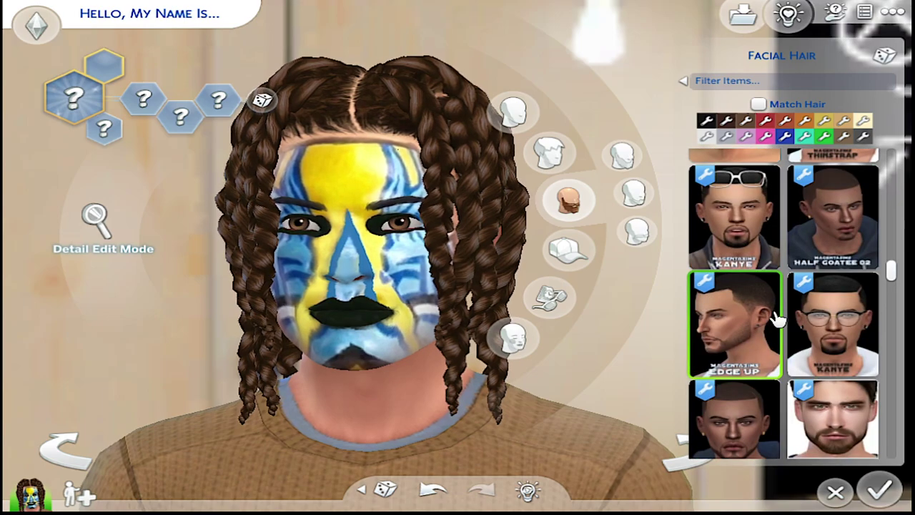
scroll(778, 320, "down", 1)
scroll(777, 320, "up", 1)
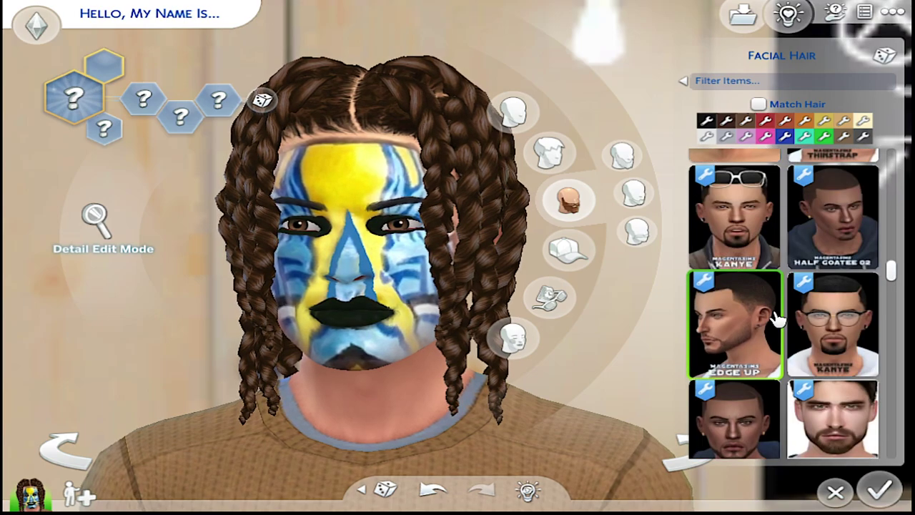
scroll(777, 319, "down", 2)
scroll(777, 319, "down", 2)
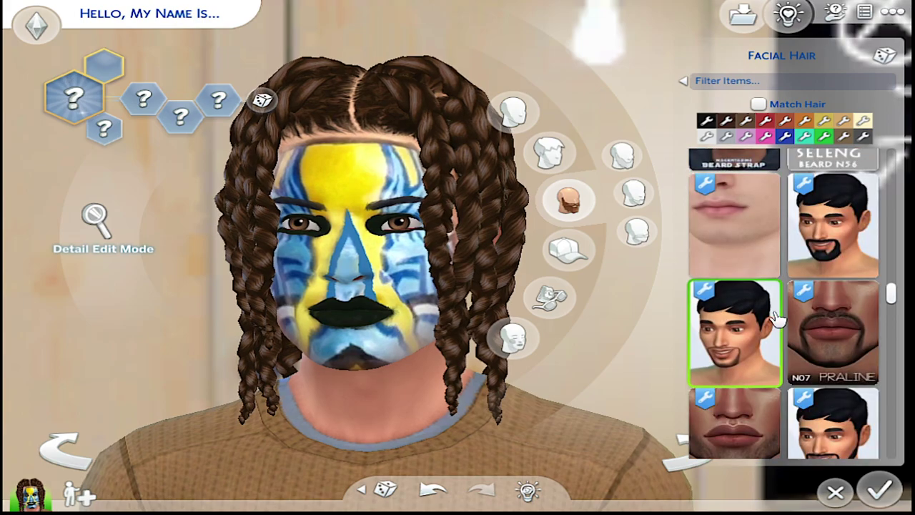
scroll(777, 319, "down", 1)
scroll(778, 320, "down", 1)
scroll(778, 320, "down", 1)
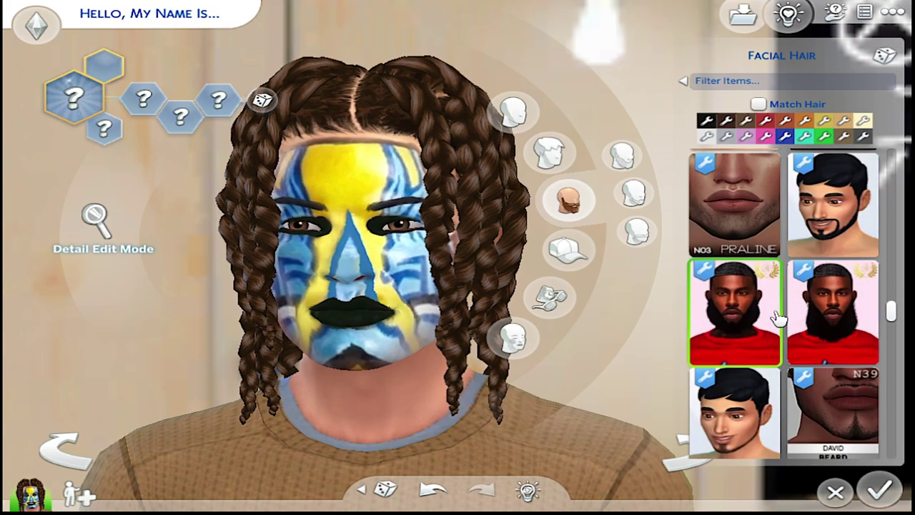
scroll(777, 320, "down", 1)
left_click(836, 333)
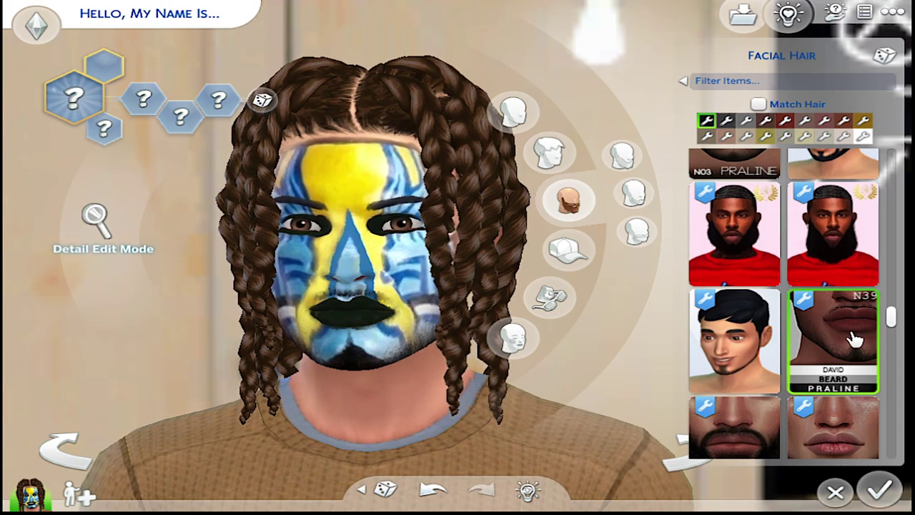
scroll(851, 328, "down", 1)
left_click(756, 299)
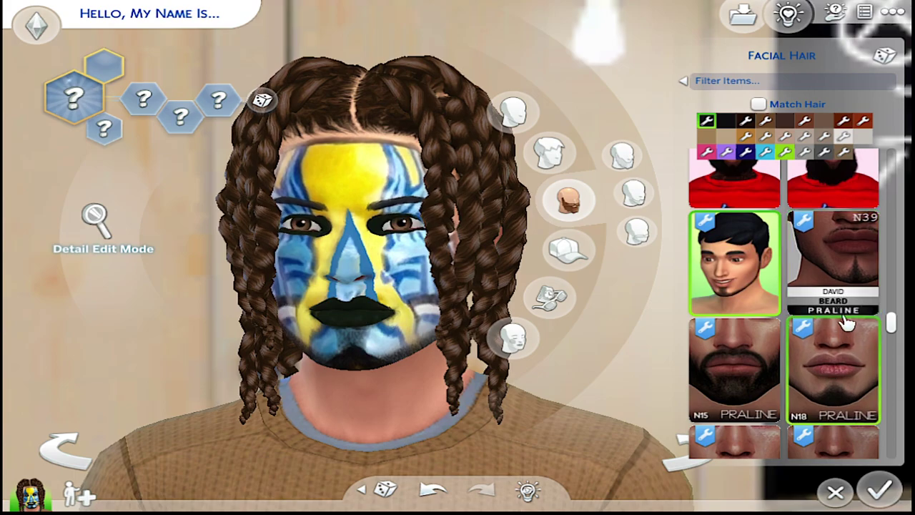
Reload the full facial hair list and choose the empty option for no facial hair
left_click(590, 200)
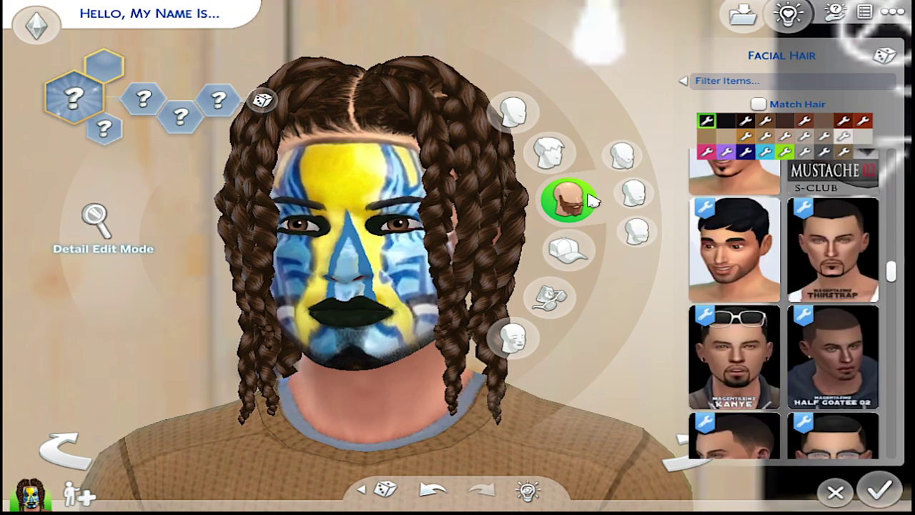
scroll(777, 296, "down", 3)
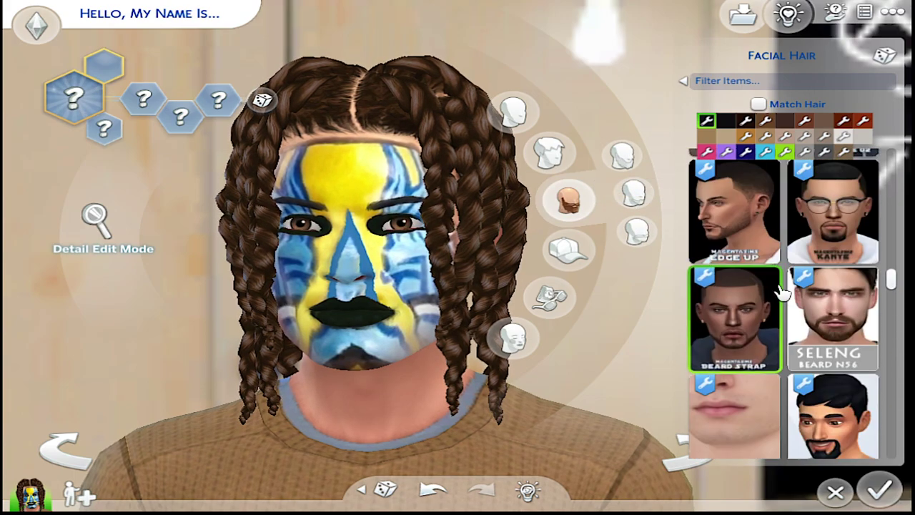
left_click_drag(886, 277, 870, 452)
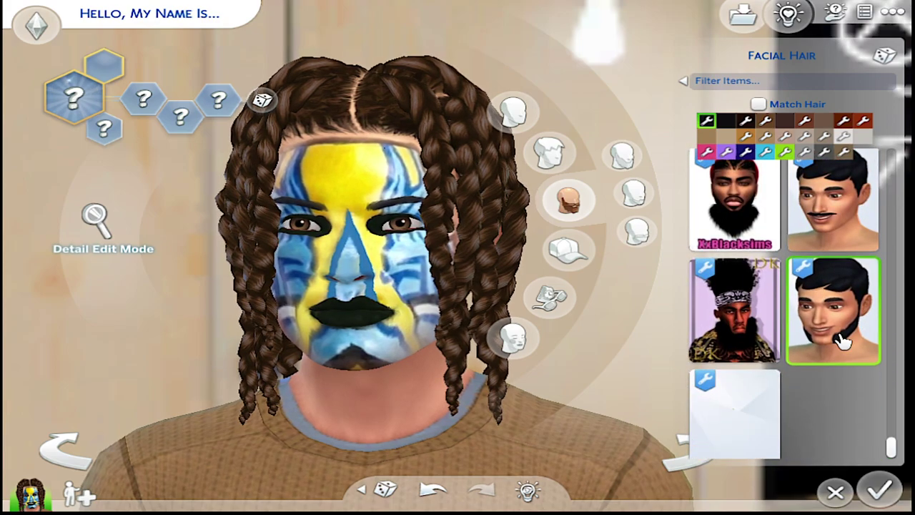
left_click(750, 411)
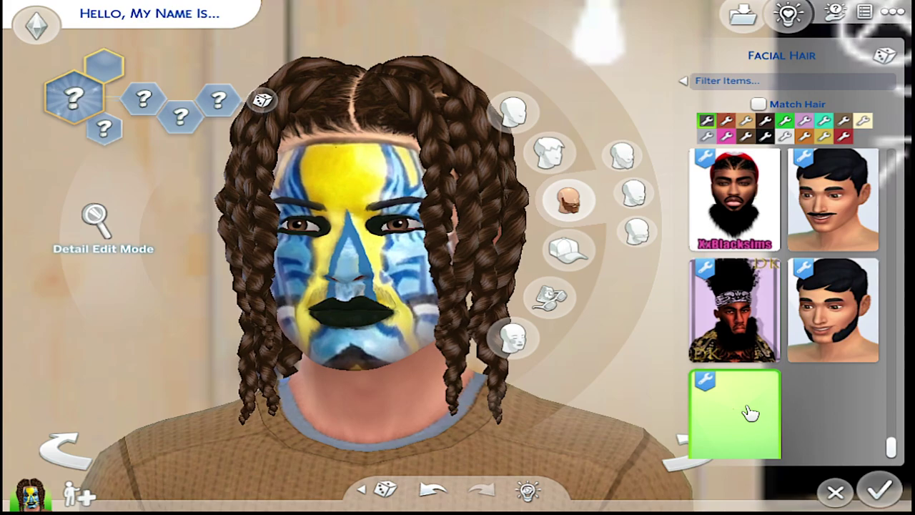
Browse the moustache styles and try the N53, N14 and N52 facial hair on the sim
scroll(829, 274, "up", 2)
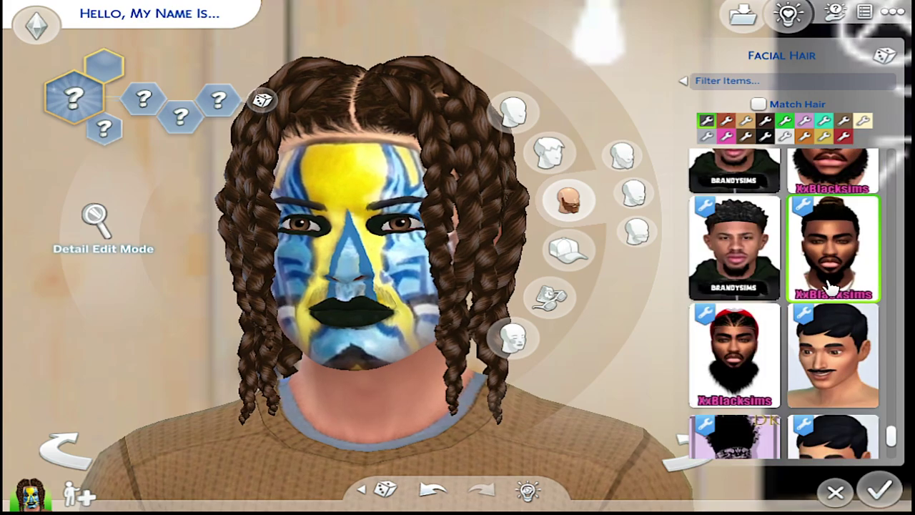
left_click(572, 197)
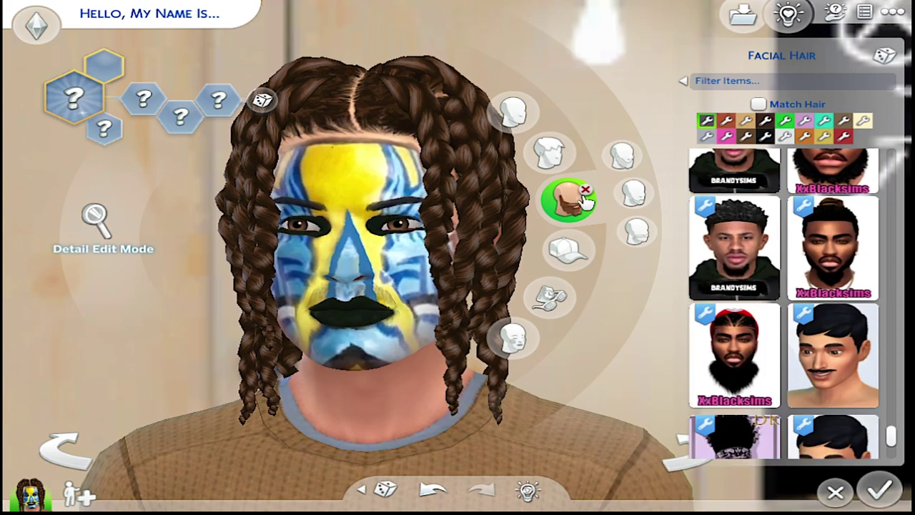
scroll(868, 300, "down", 2)
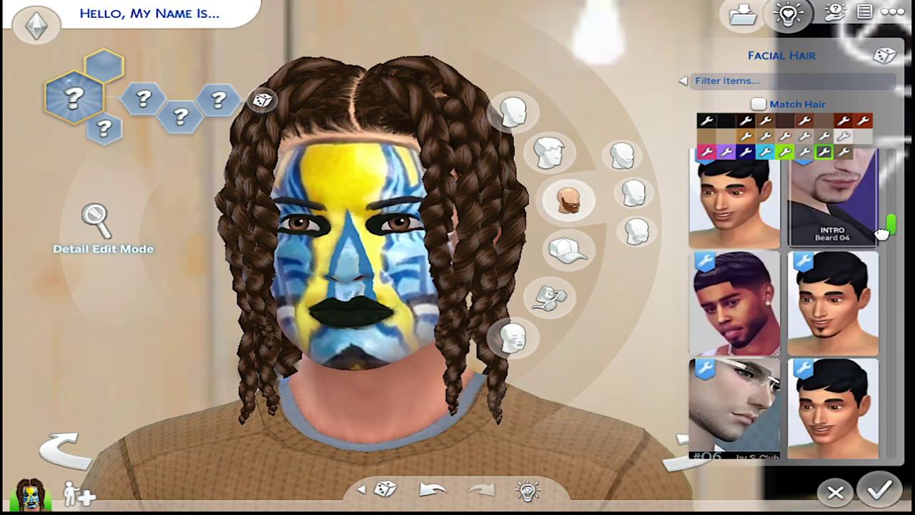
scroll(861, 372, "down", 2)
scroll(854, 451, "down", 2)
scroll(843, 429, "up", 2)
scroll(822, 401, "up", 2)
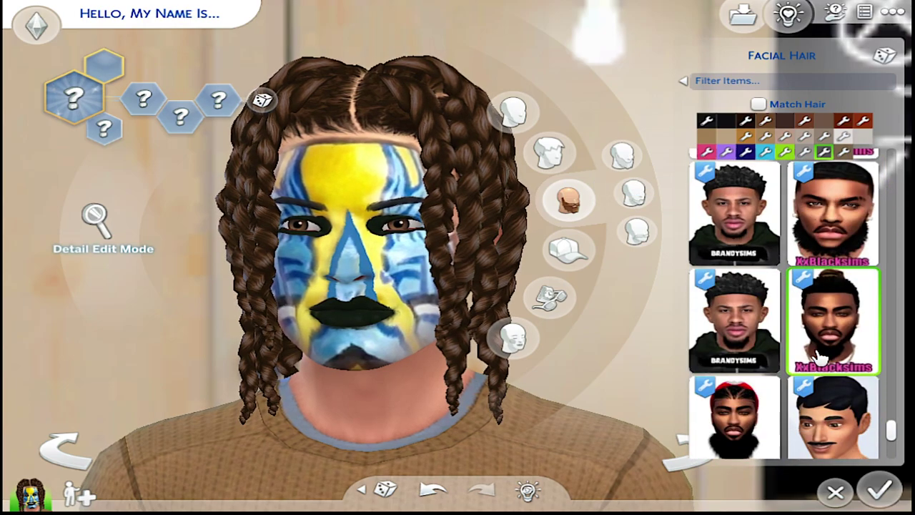
scroll(794, 357, "up", 2)
scroll(788, 350, "up", 1)
scroll(788, 349, "up", 1)
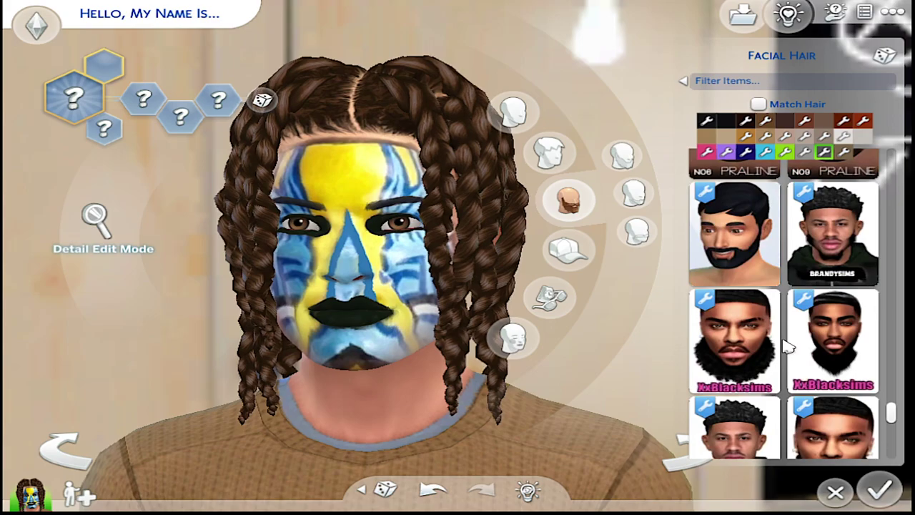
scroll(788, 346, "up", 2)
scroll(786, 347, "up", 1)
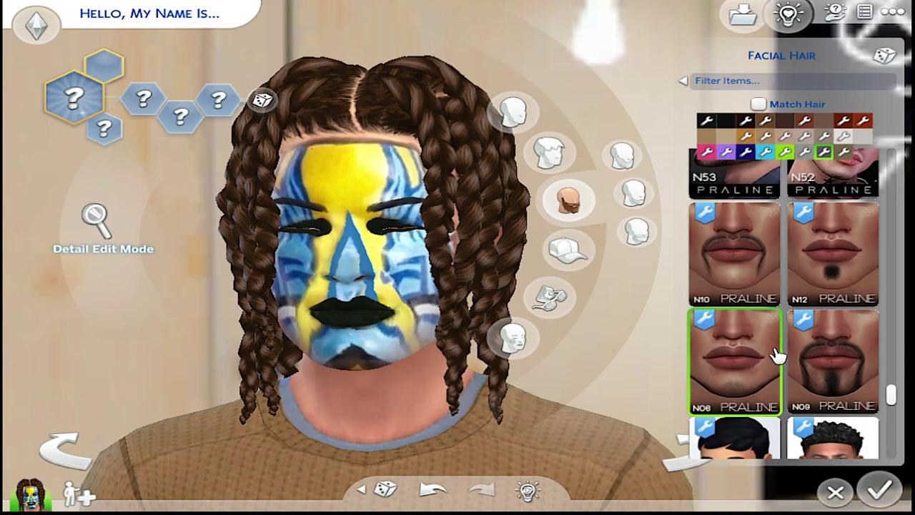
scroll(778, 355, "up", 1)
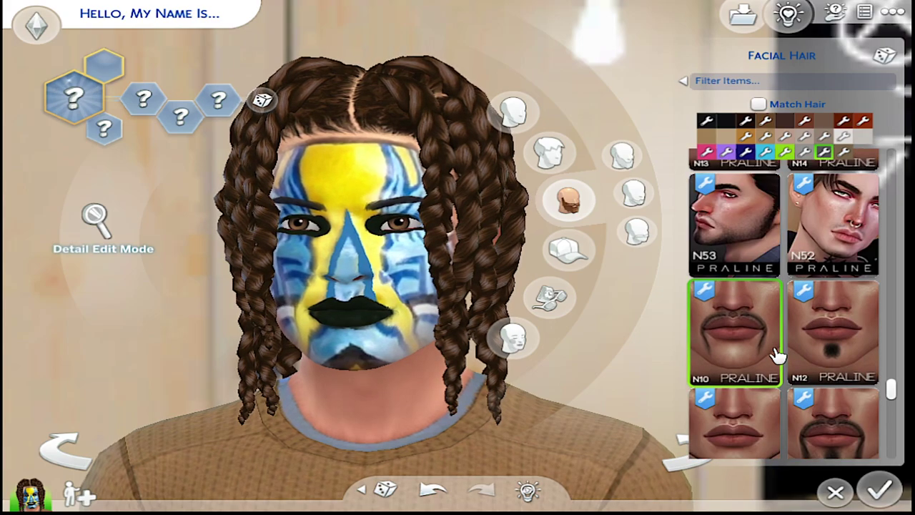
scroll(778, 355, "up", 1)
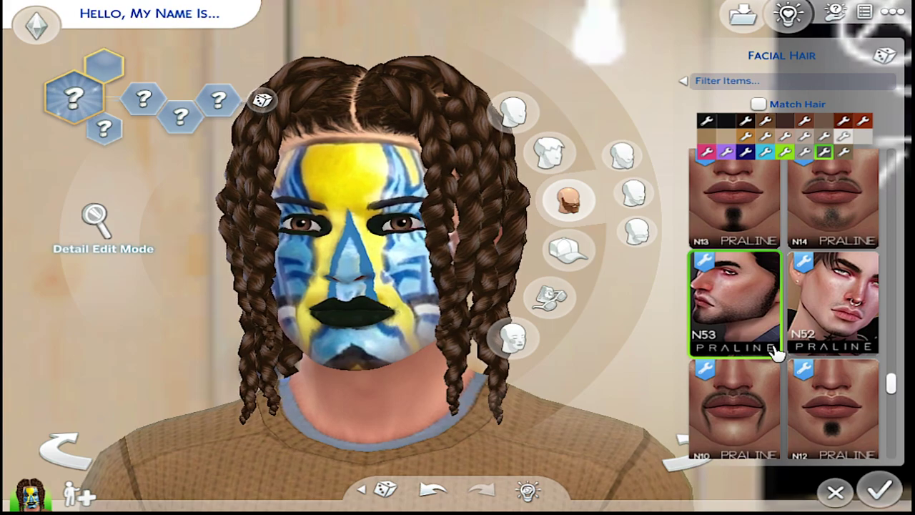
left_click(745, 338)
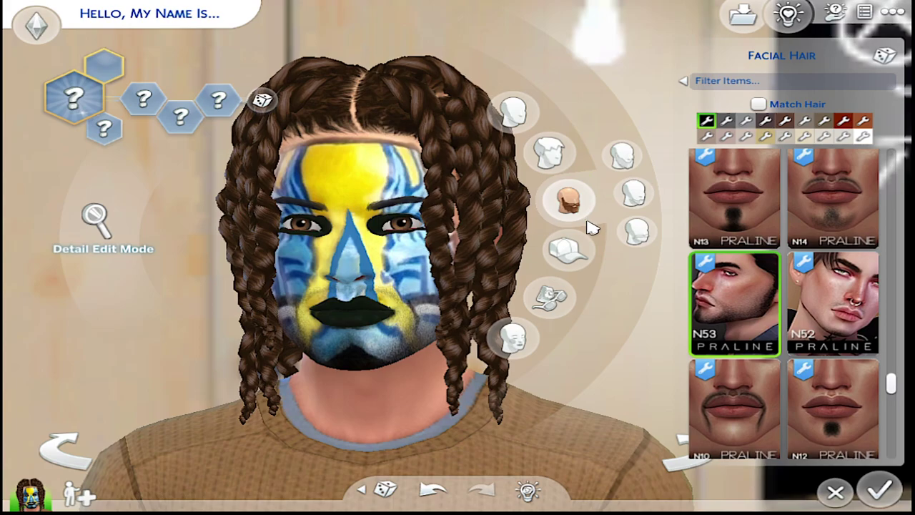
left_click(854, 200)
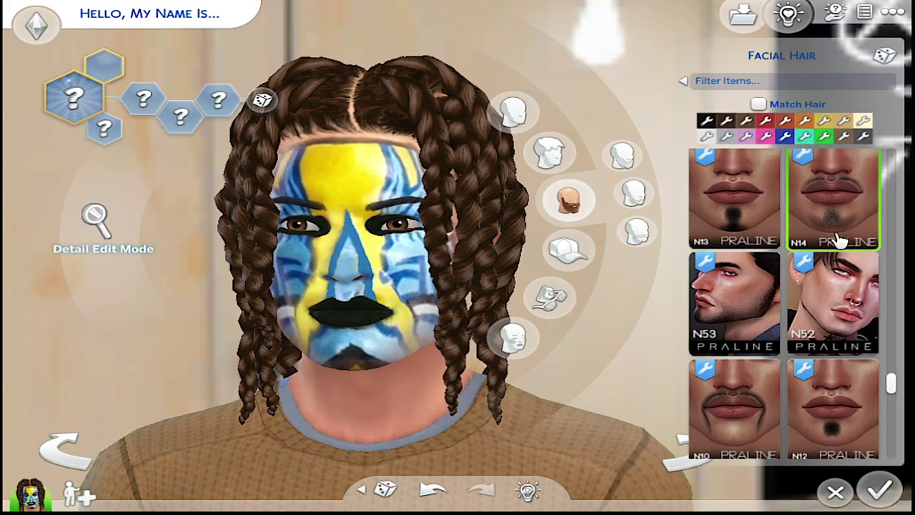
left_click(812, 266)
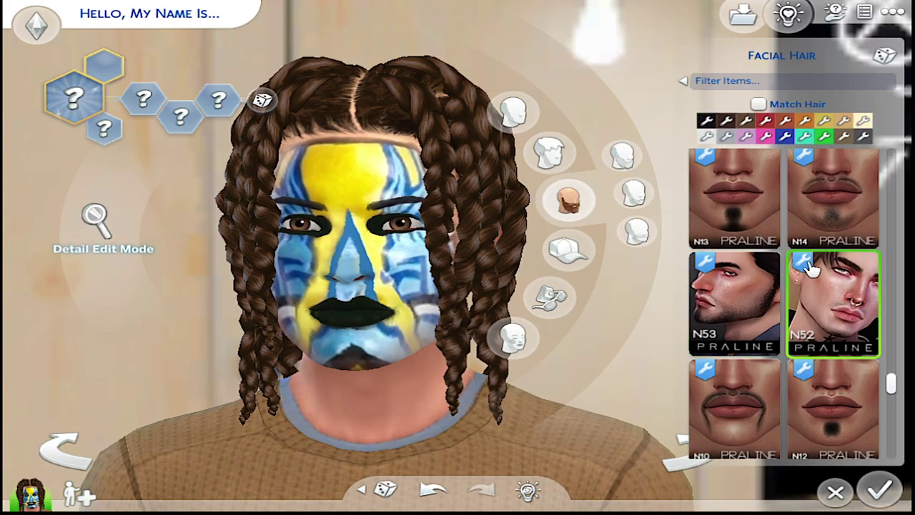
Settle on the N05 PRALINE goatee in black
scroll(809, 265, "up", 3)
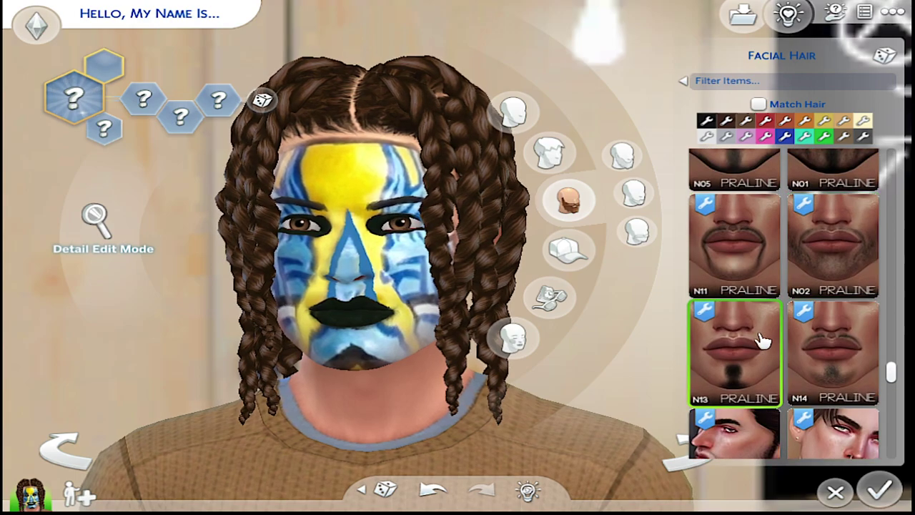
scroll(768, 325, "up", 2)
scroll(778, 302, "up", 1)
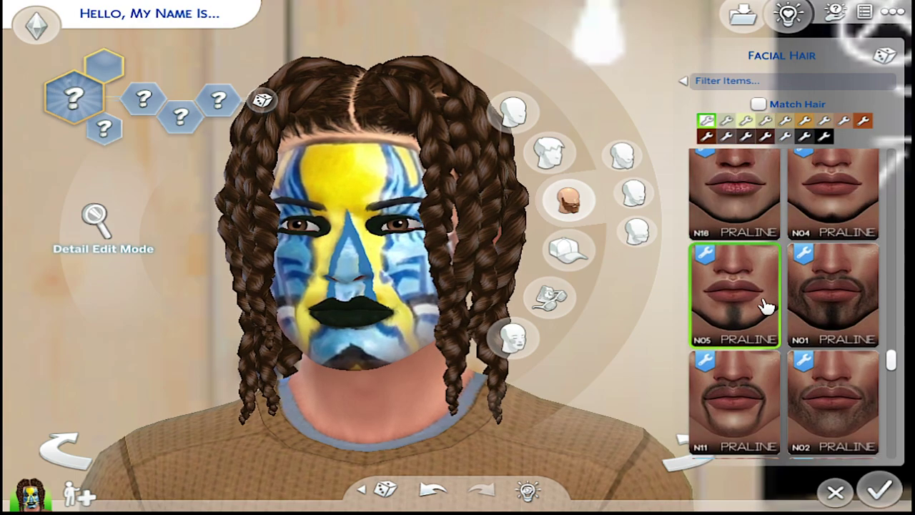
left_click(828, 138)
Turn the sim to face left, zoom out to full body and bring up the clothing categories
left_click_drag(486, 424, 475, 447)
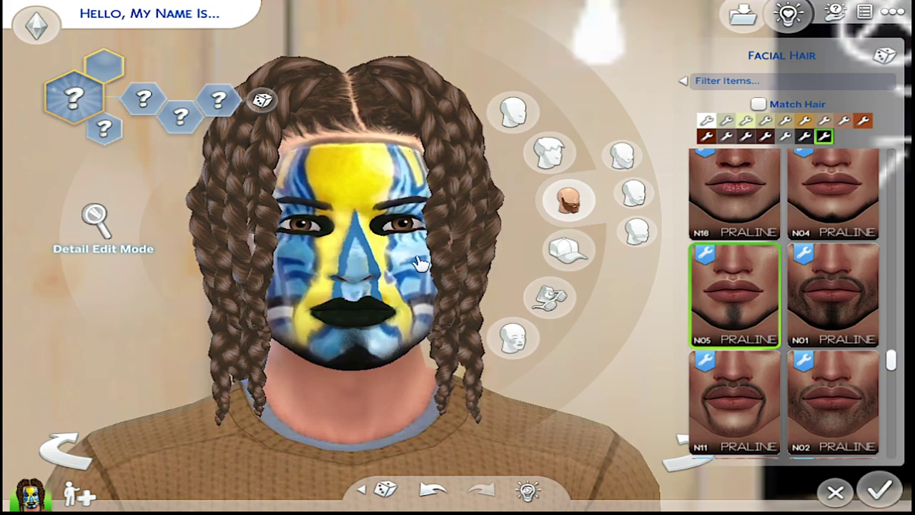
scroll(420, 262, "down", 2)
left_click(374, 298)
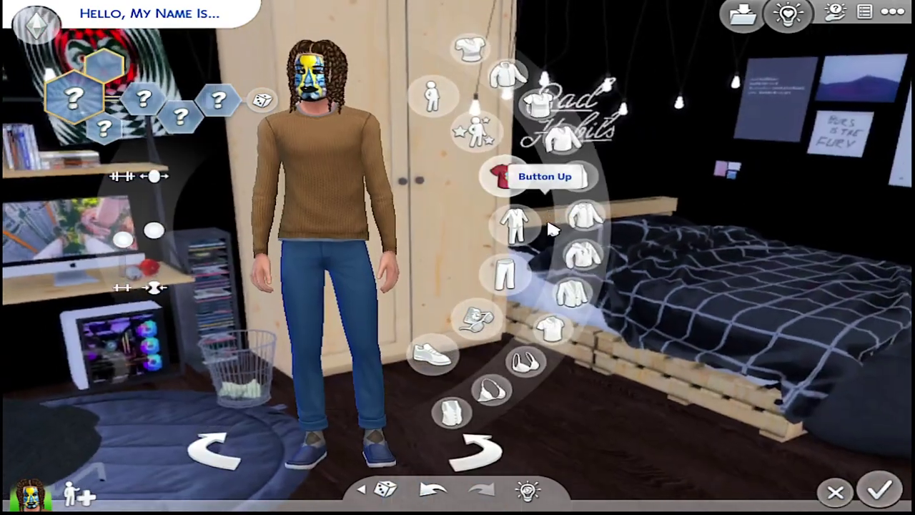
In Tops, remove the brown sweater so the sim is bare-chested
left_click(503, 176)
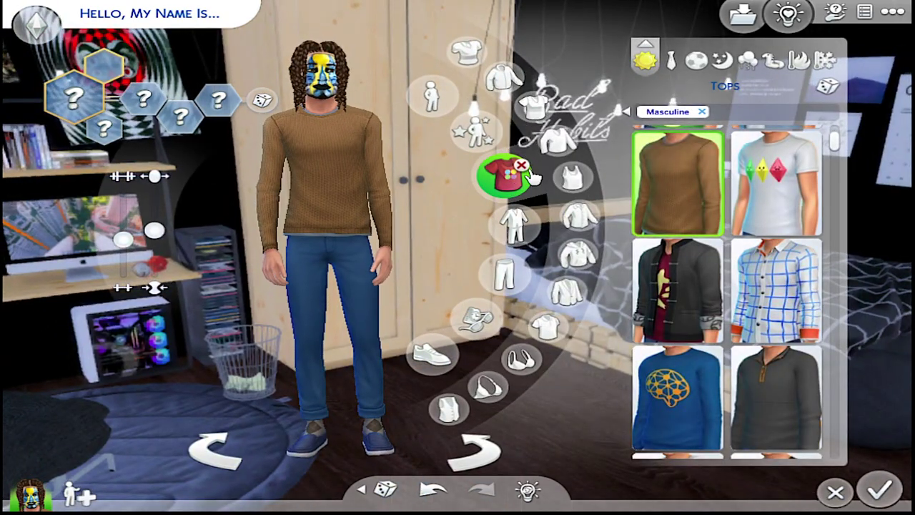
left_click(679, 207)
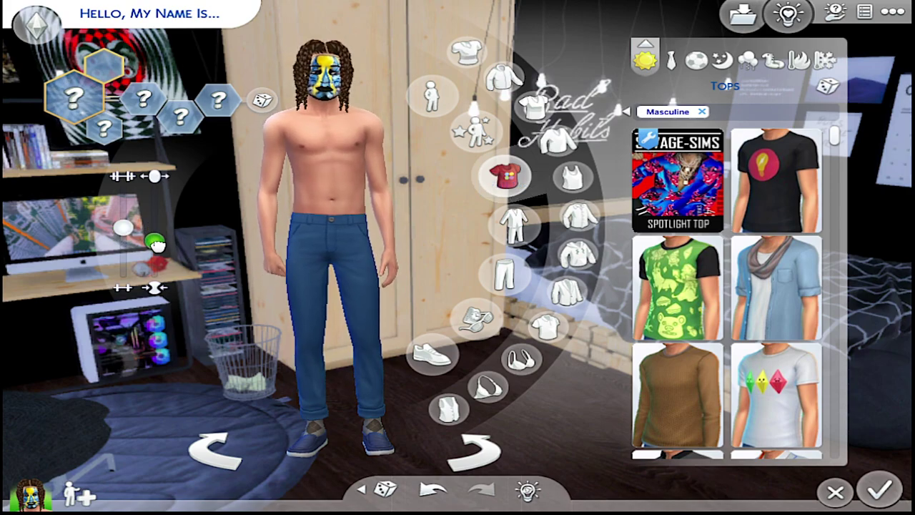
scroll(747, 250, "down", 5)
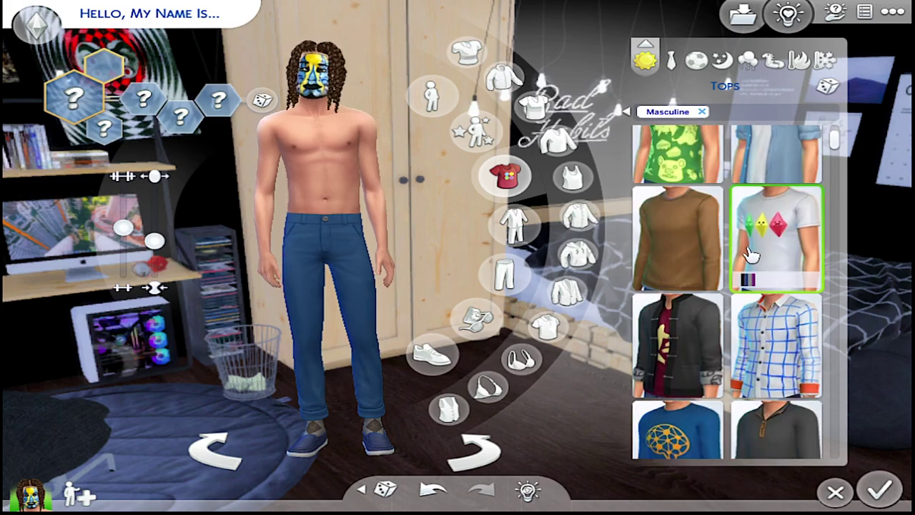
scroll(747, 250, "down", 3)
scroll(747, 214, "down", 3)
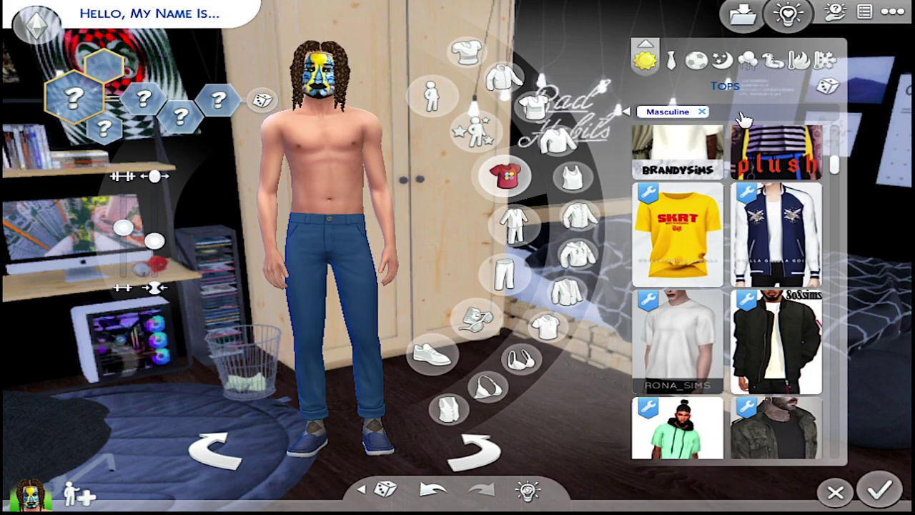
Filter the tops to Content > Custom Content and browse the masculine results
left_click(744, 118)
left_click(535, 317)
left_click(508, 364)
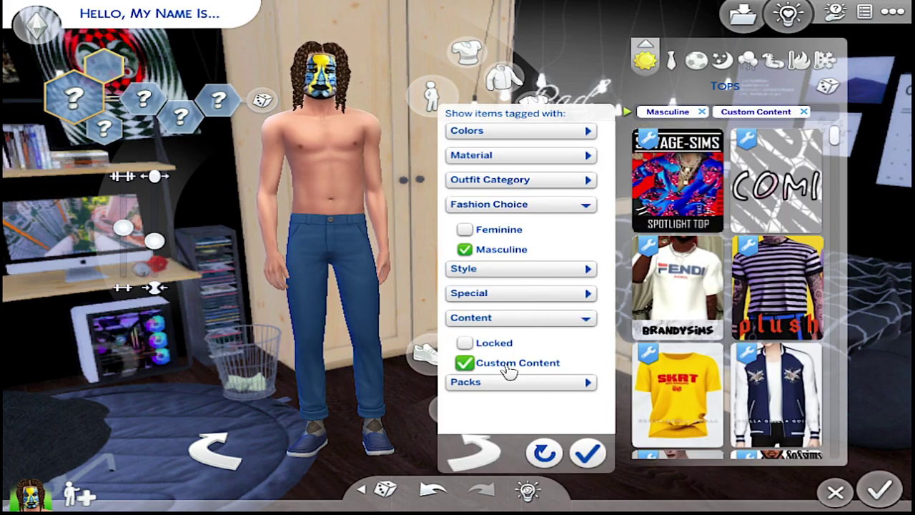
left_click(578, 452)
scroll(686, 308, "down", 3)
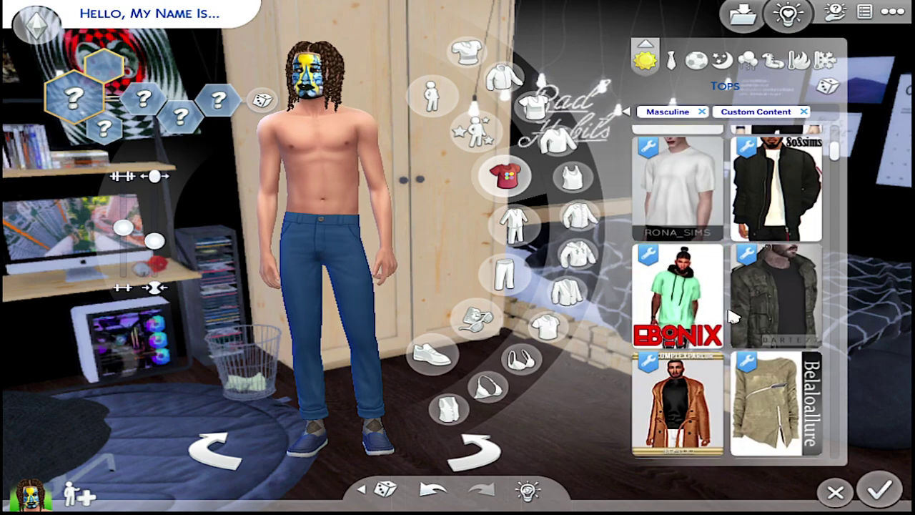
scroll(732, 317, "down", 1)
scroll(736, 307, "down", 1)
scroll(743, 286, "down", 1)
scroll(757, 257, "down", 1)
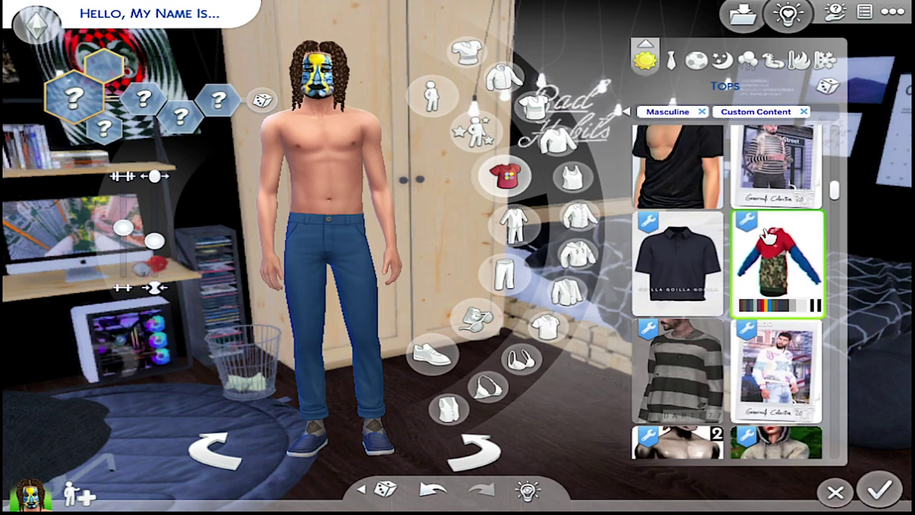
scroll(763, 239, "down", 1)
scroll(762, 235, "down", 1)
scroll(763, 237, "down", 1)
scroll(764, 238, "down", 1)
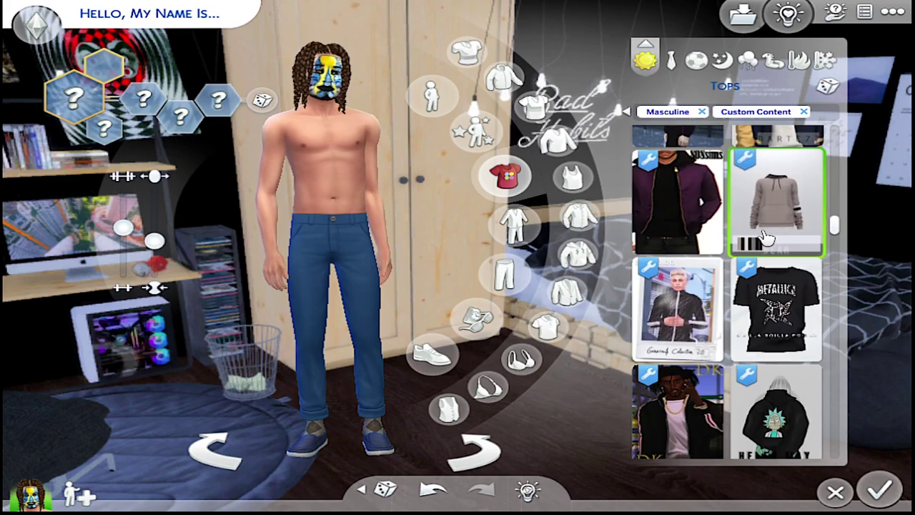
scroll(761, 239, "down", 1)
scroll(754, 247, "down", 1)
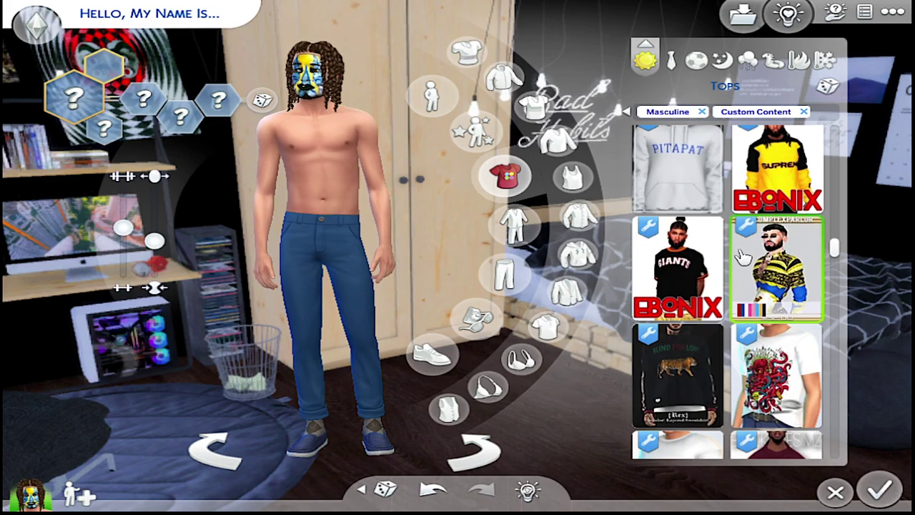
scroll(740, 256, "down", 1)
scroll(741, 258, "down", 1)
scroll(742, 258, "down", 1)
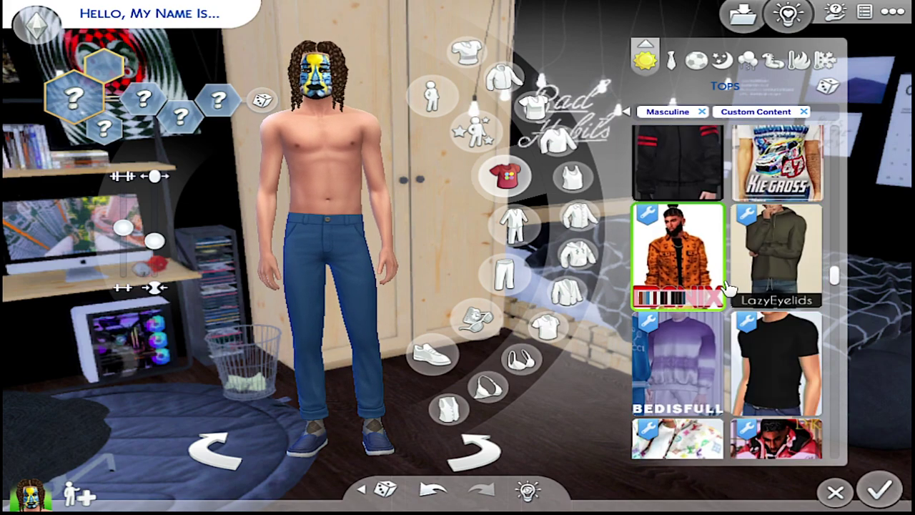
scroll(743, 264, "down", 1)
scroll(749, 257, "down", 1)
scroll(754, 250, "down", 1)
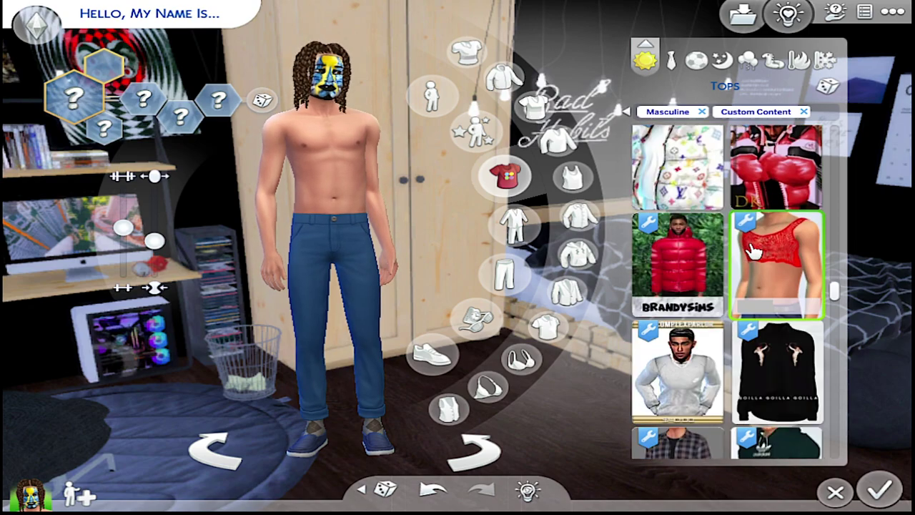
scroll(754, 250, "down", 1)
scroll(750, 251, "down", 1)
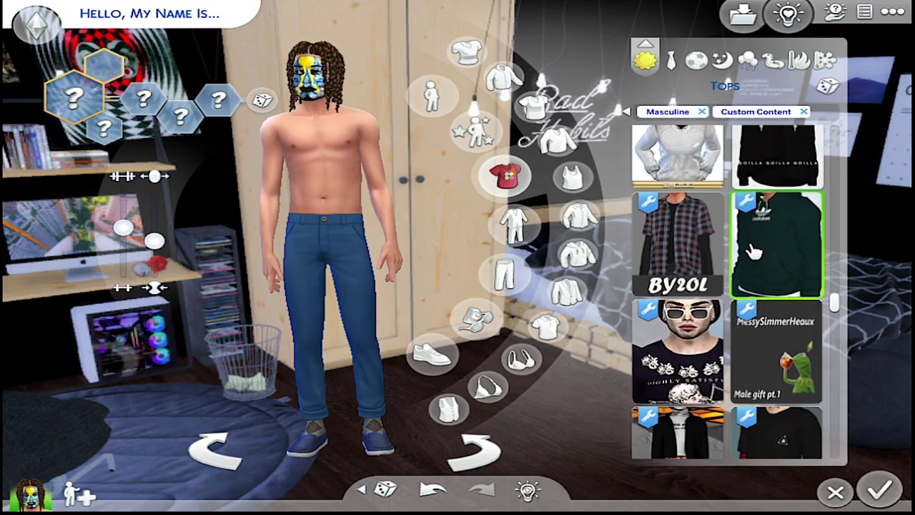
scroll(755, 243, "down", 1)
scroll(754, 247, "down", 1)
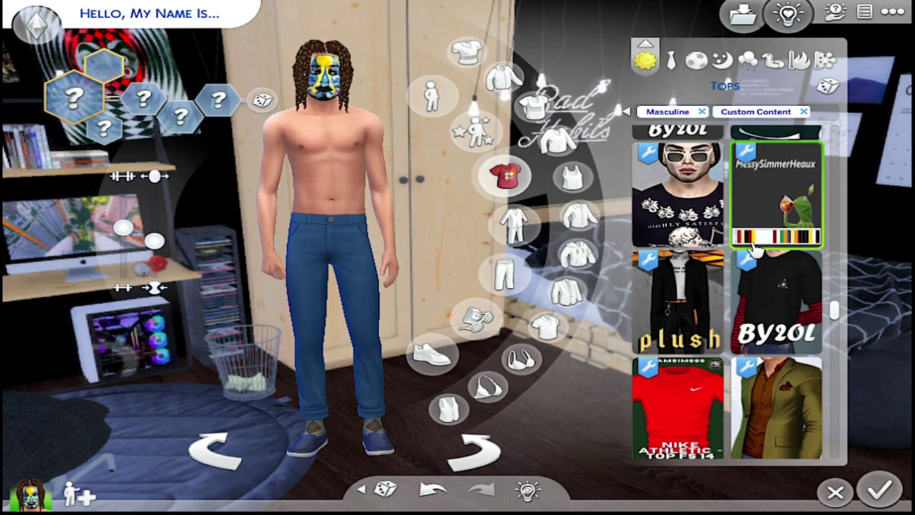
scroll(754, 246, "down", 1)
scroll(755, 247, "down", 1)
scroll(756, 248, "down", 1)
scroll(756, 248, "down", 1)
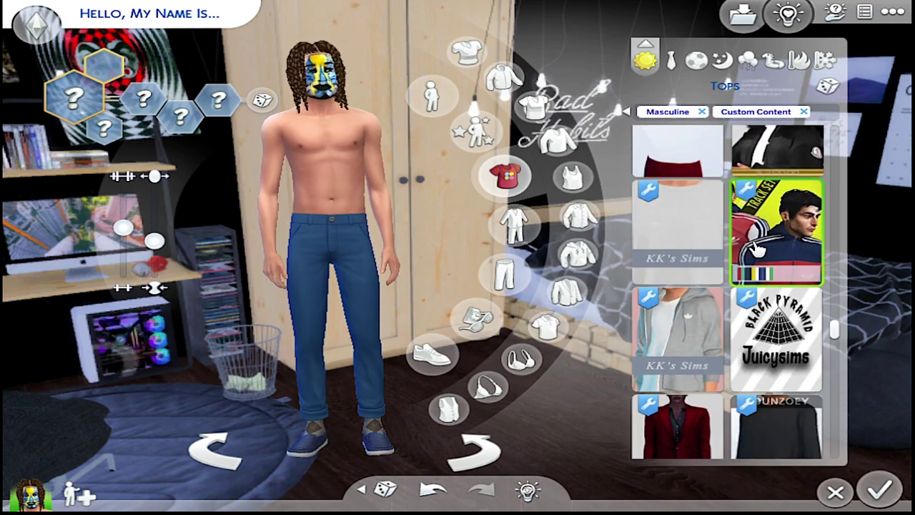
scroll(755, 249, "down", 1)
scroll(756, 249, "down", 1)
scroll(757, 249, "down", 1)
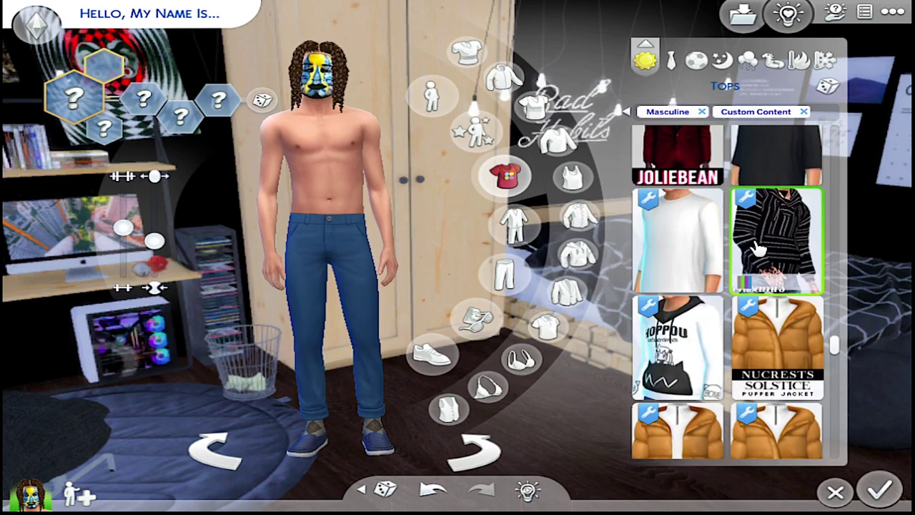
scroll(758, 249, "down", 1)
scroll(757, 249, "down", 1)
scroll(758, 246, "down", 1)
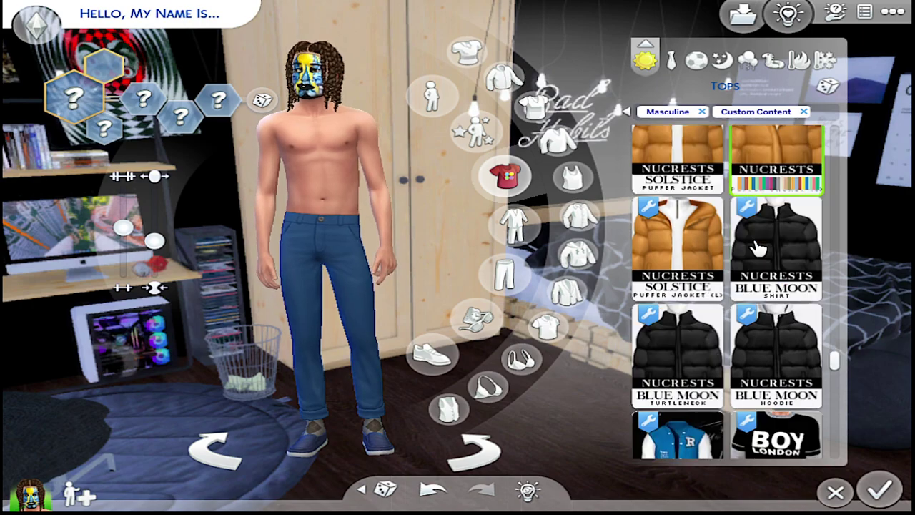
scroll(758, 246, "down", 1)
scroll(757, 247, "down", 2)
scroll(758, 247, "down", 1)
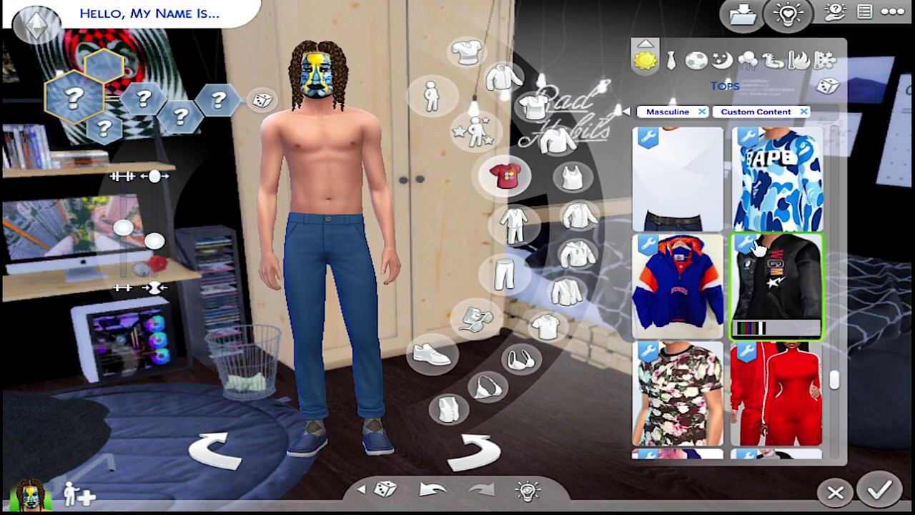
scroll(758, 247, "down", 1)
scroll(758, 248, "down", 1)
scroll(757, 248, "down", 1)
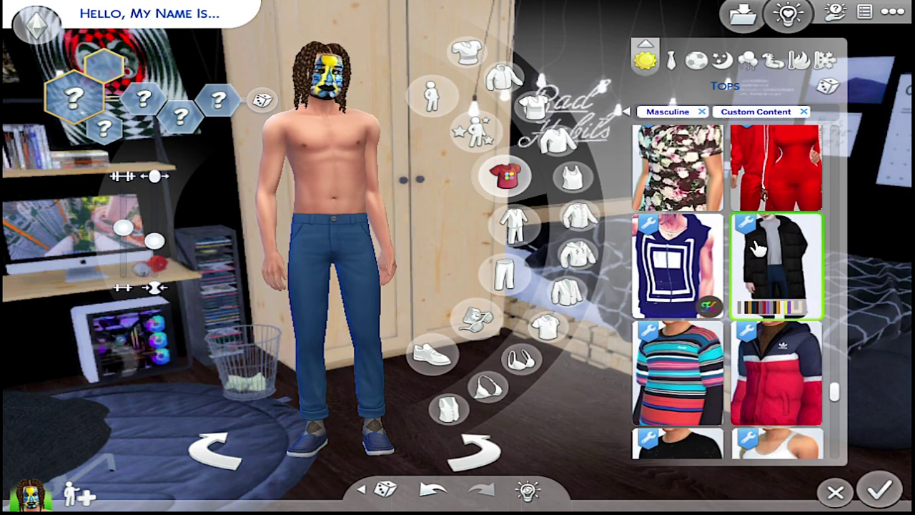
scroll(757, 248, "down", 1)
scroll(758, 248, "down", 1)
scroll(758, 247, "down", 1)
Put the sim in the tank top with the black colour swatch
left_click(754, 179)
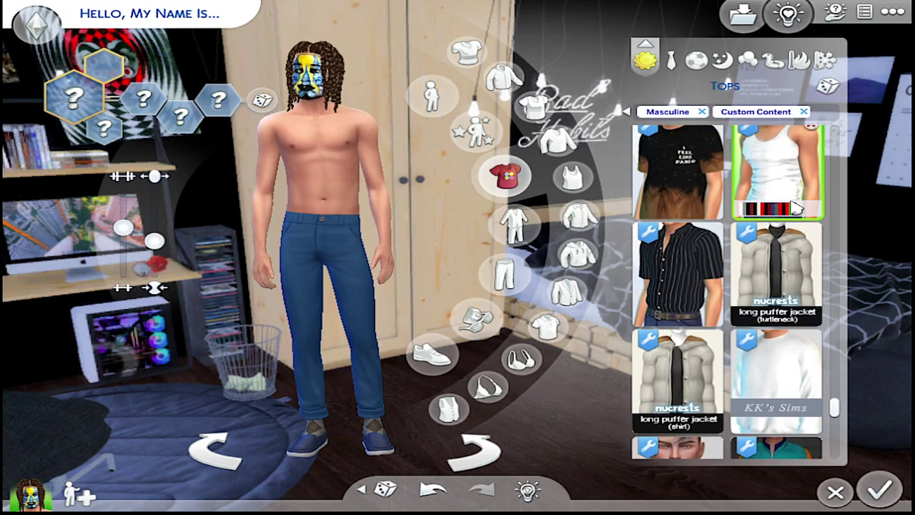
left_click(782, 232)
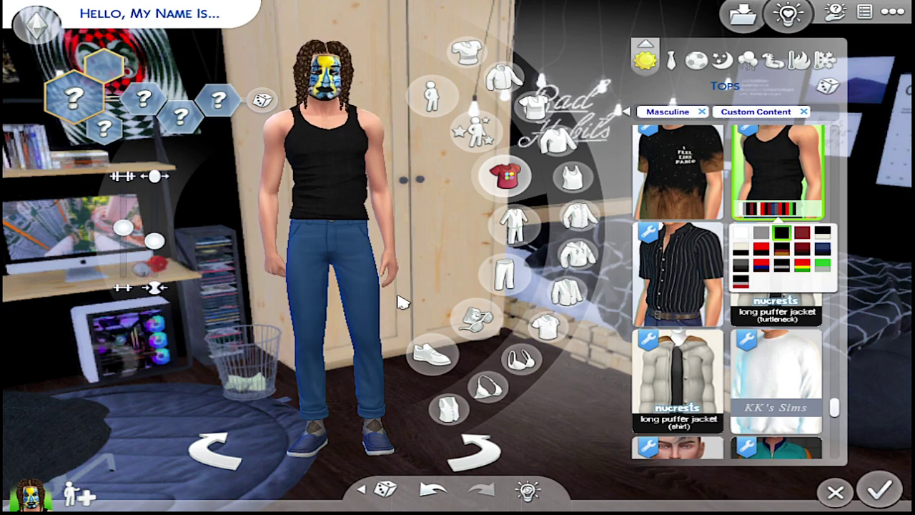
left_click(261, 185)
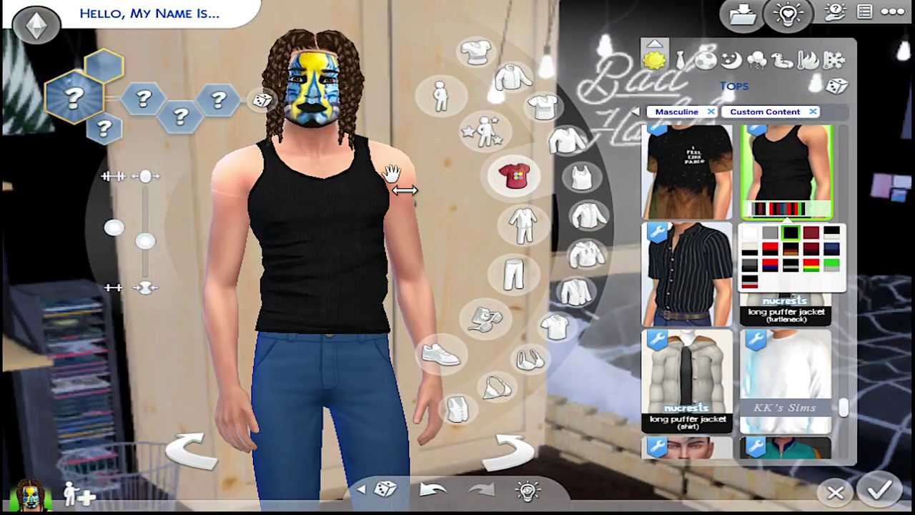
Rotate and zoom the sim to check the tank top from the side and front
left_click_drag(400, 179, 398, 176)
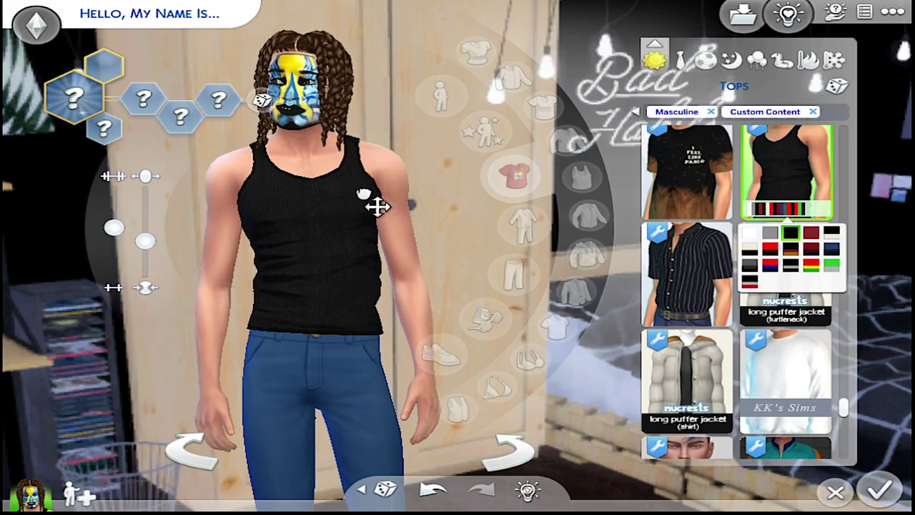
left_click_drag(307, 265, 343, 243)
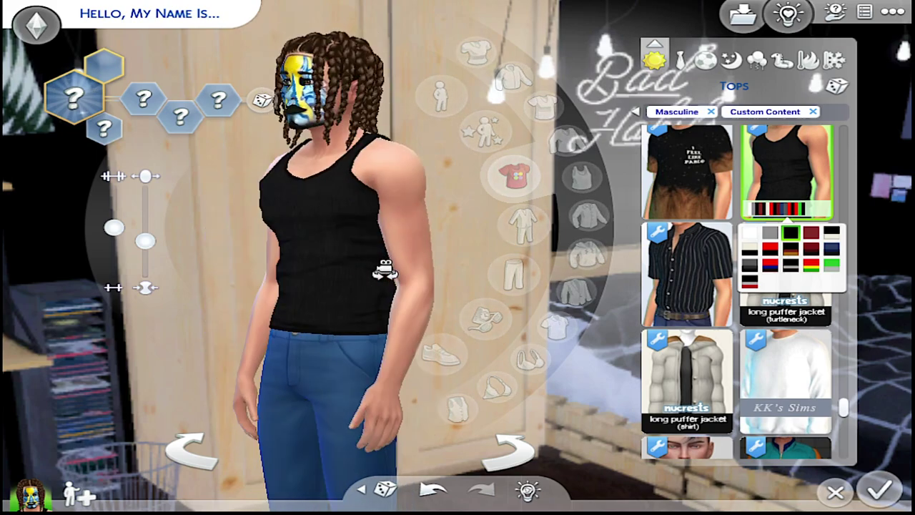
scroll(378, 215, "down", 2)
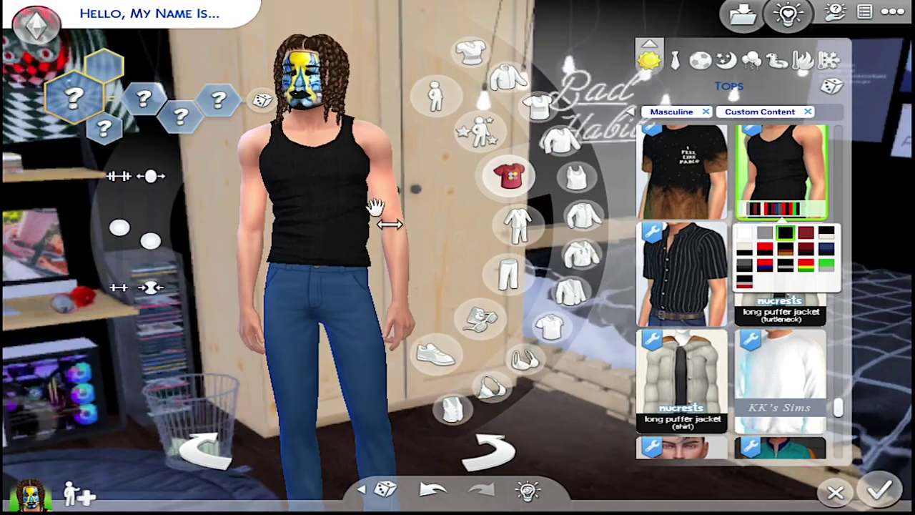
scroll(350, 218, "down", 2)
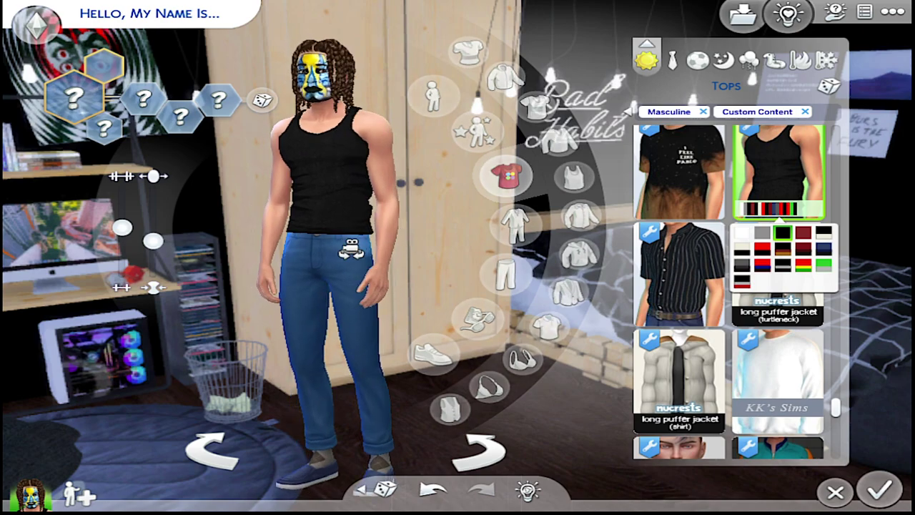
mouse_move(350, 248)
left_mouse_down()
mouse_move(362, 188)
mouse_move(374, 190)
left_mouse_up()
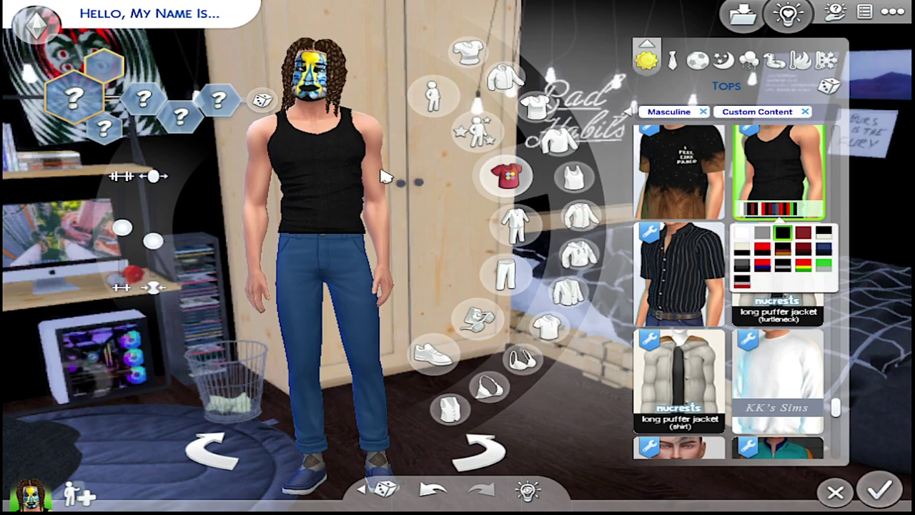
left_click_drag(354, 211, 353, 214)
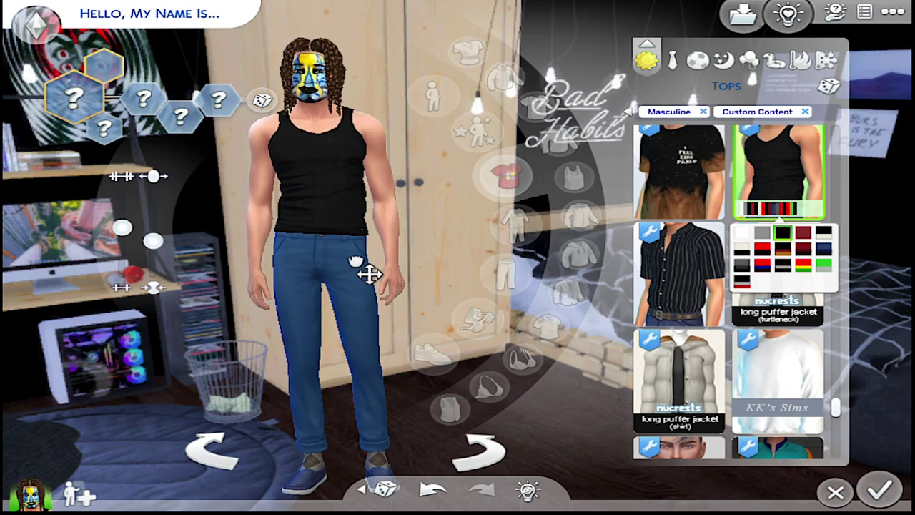
Try green track pants, grey pants and blue sweatpants, settle on white flared pants, then show the filter options
left_click(377, 312)
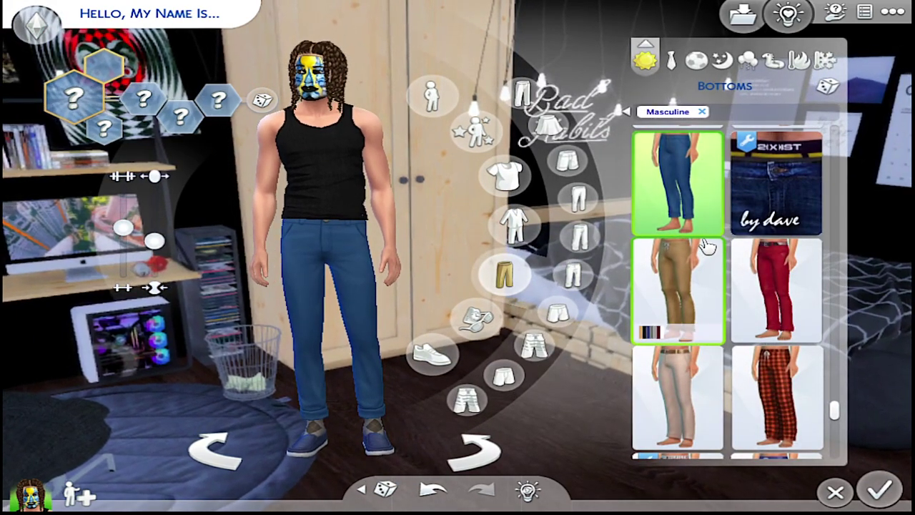
scroll(705, 180, "down", 3)
scroll(709, 182, "down", 3)
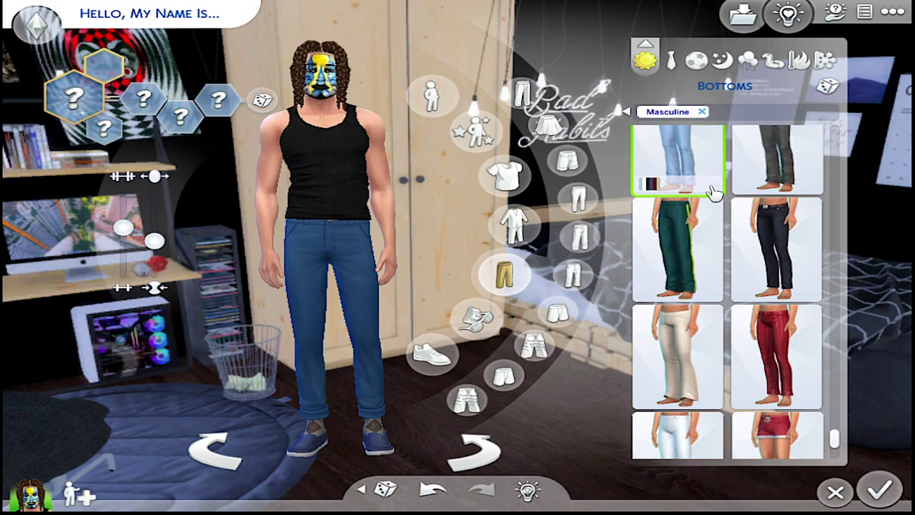
left_click(717, 249)
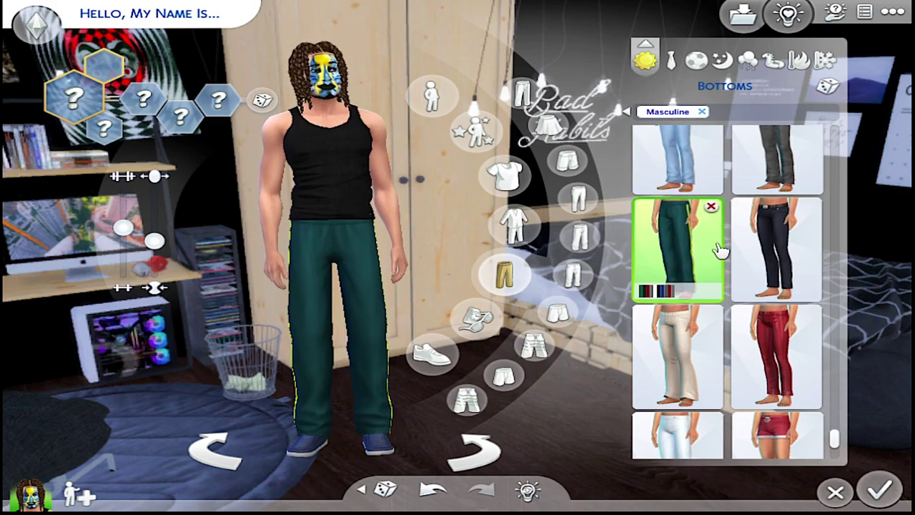
scroll(743, 243, "up", 2)
left_click(756, 293)
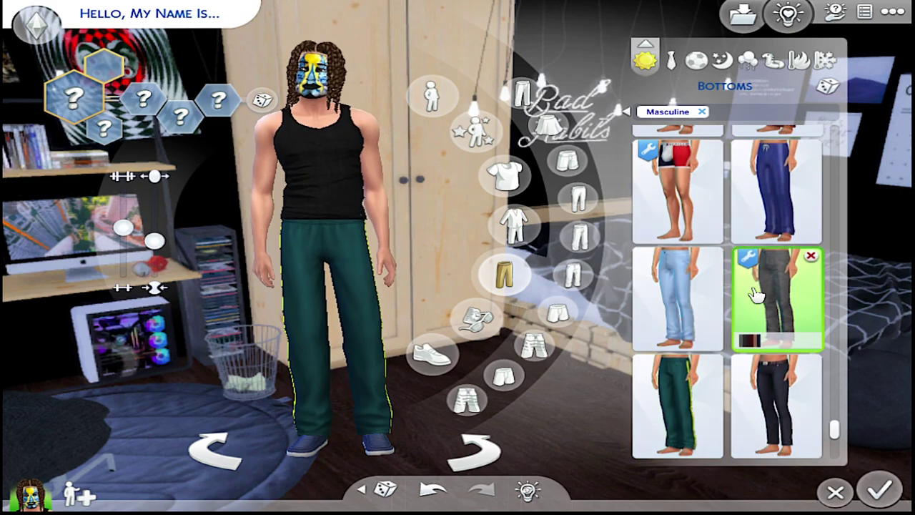
left_click(770, 209)
scroll(740, 239, "down", 2)
scroll(744, 243, "down", 1)
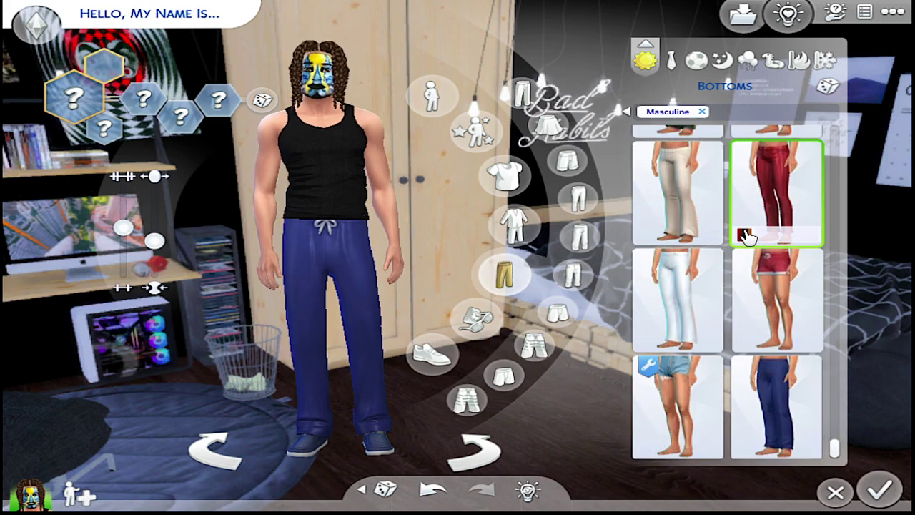
left_click(705, 322)
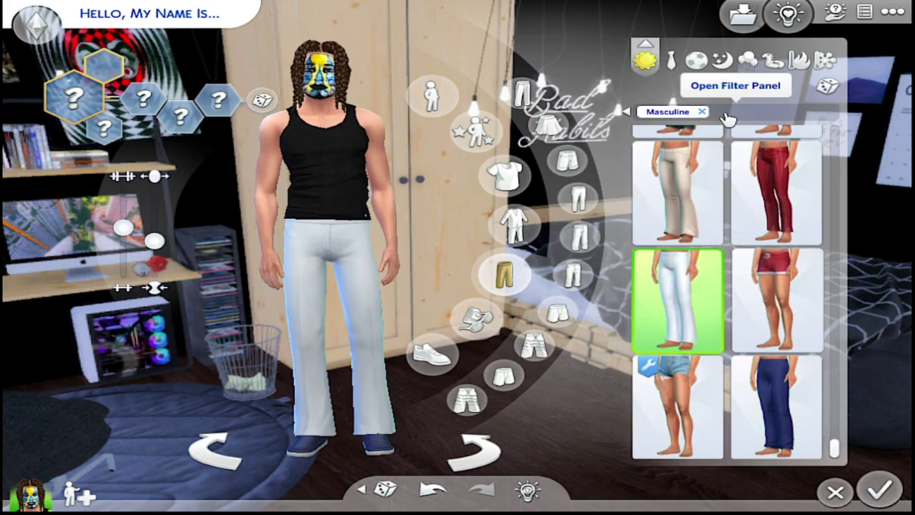
left_click(722, 120)
Filter bottoms to Custom Content and put the camo cargo pants on the Sim
left_click(530, 319)
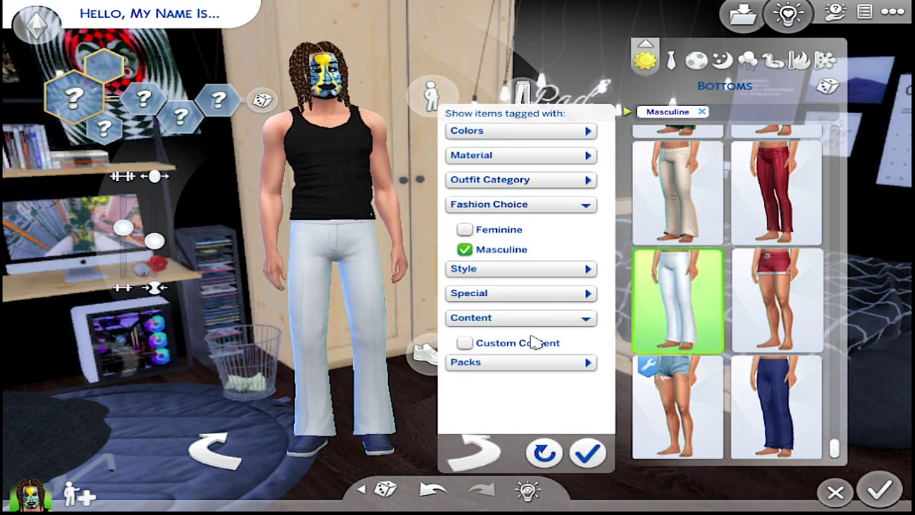
left_click(530, 346)
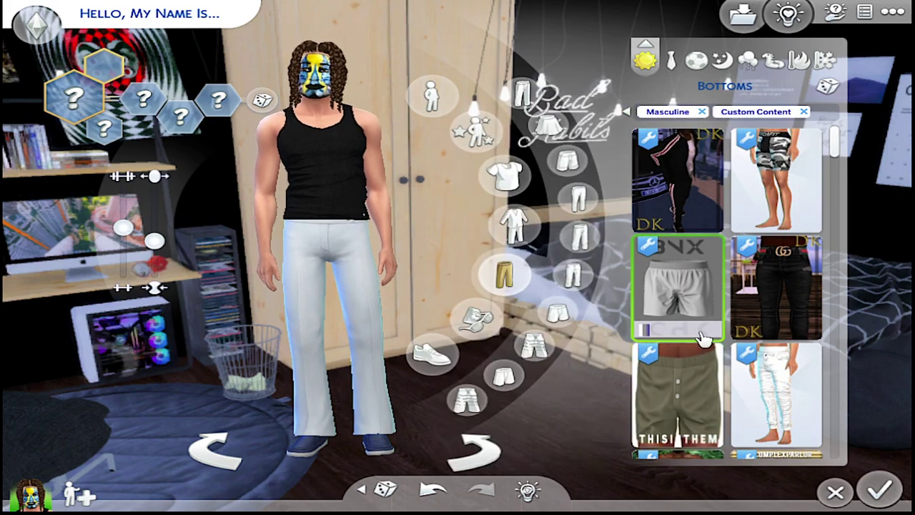
scroll(704, 322, "down", 3)
scroll(716, 301, "down", 3)
scroll(716, 301, "down", 3)
scroll(714, 302, "down", 2)
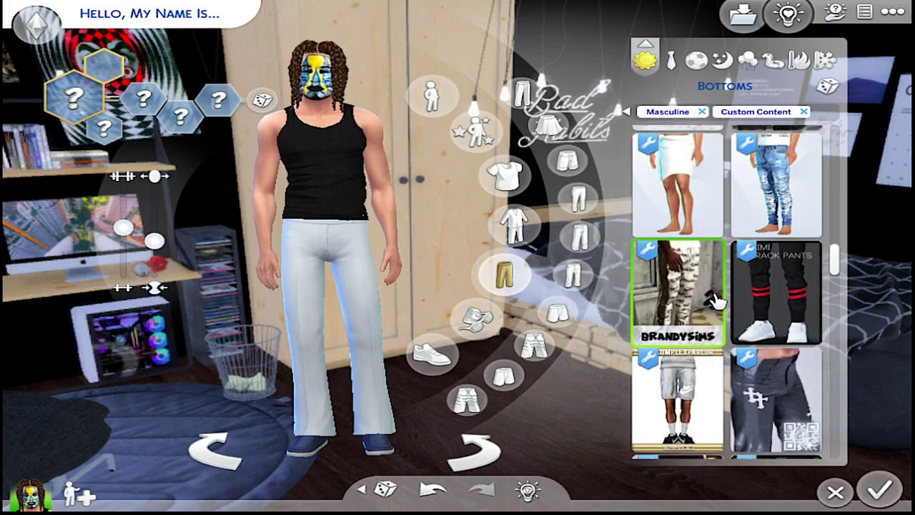
scroll(707, 286, "up", 2)
left_click(781, 227)
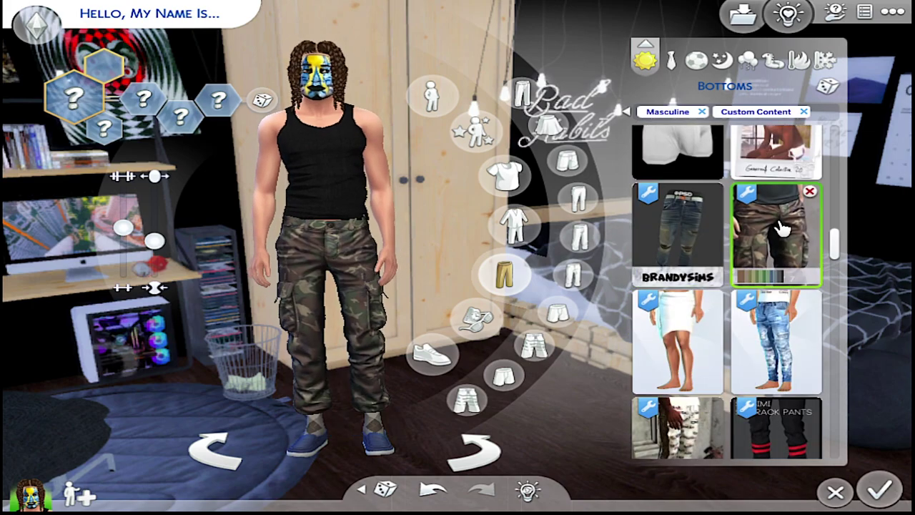
Try grey jeans, undo back to the cargo pants, and recolour them black
scroll(716, 240, "down", 2)
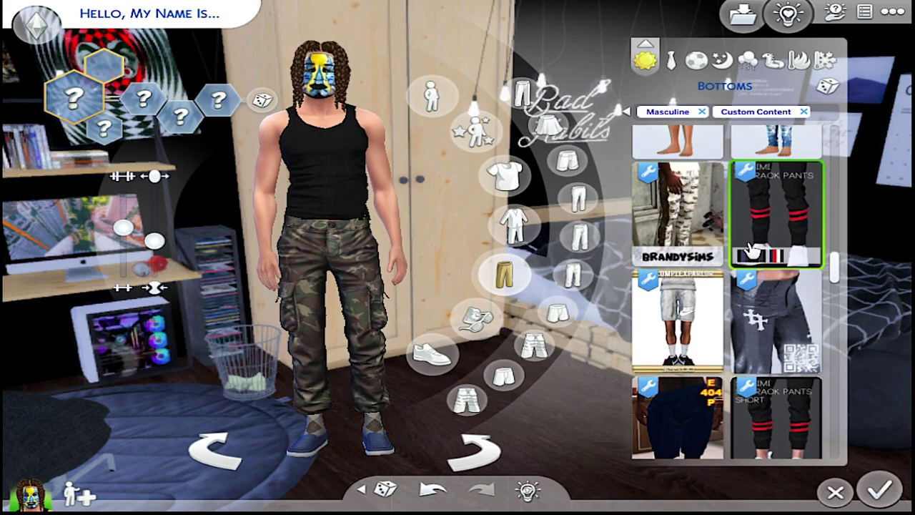
scroll(756, 242, "down", 2)
scroll(758, 238, "down", 1)
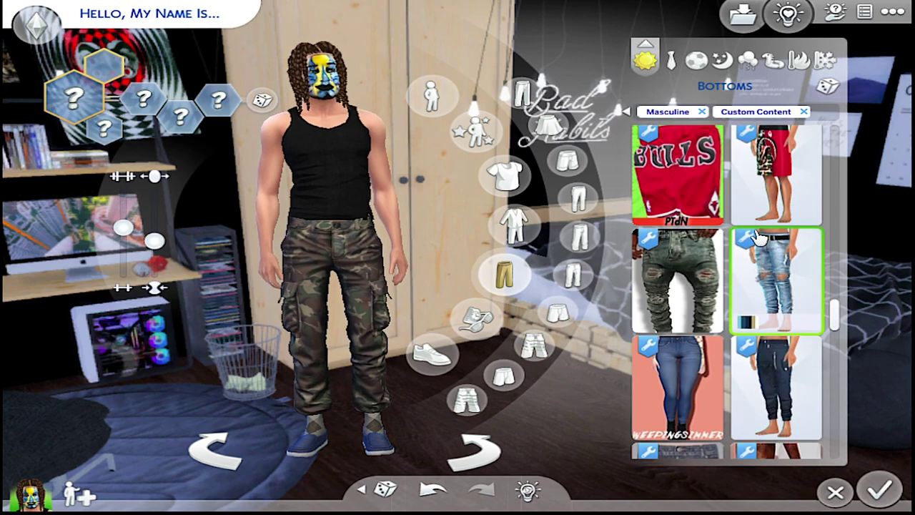
scroll(757, 238, "down", 2)
scroll(757, 238, "down", 2)
scroll(757, 238, "down", 3)
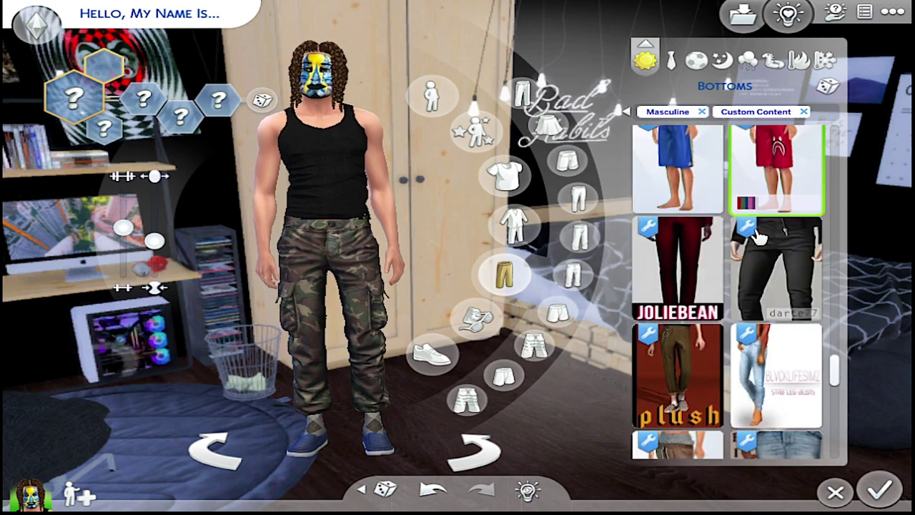
scroll(757, 238, "up", 1)
scroll(758, 238, "up", 1)
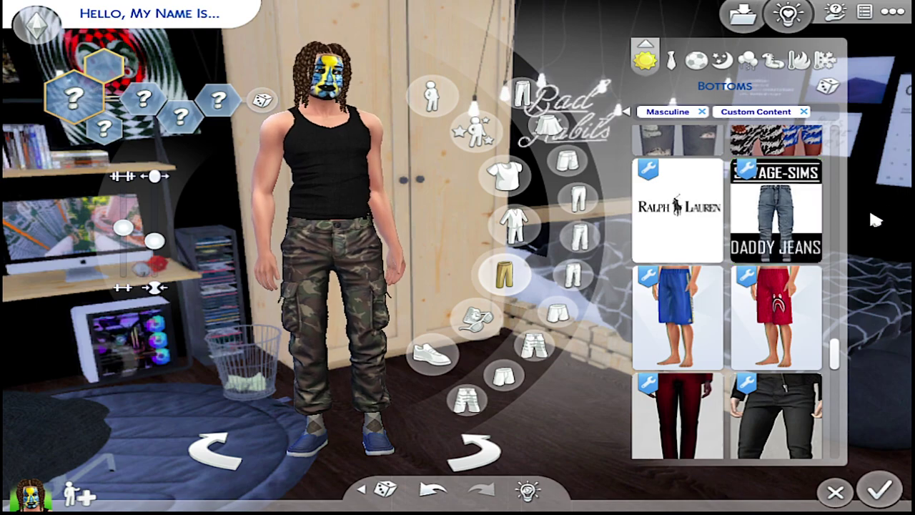
scroll(819, 190, "down", 2)
scroll(781, 227, "down", 2)
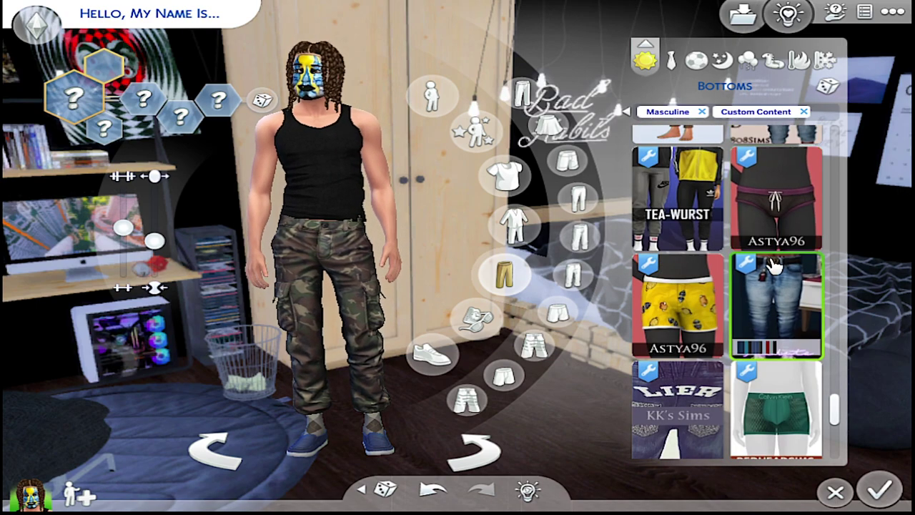
scroll(781, 236, "down", 2)
scroll(779, 250, "down", 3)
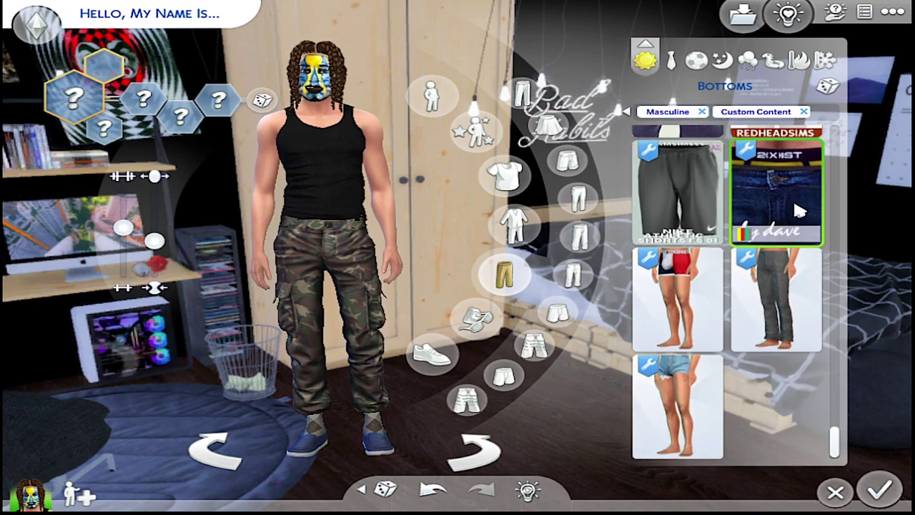
scroll(797, 211, "up", 3)
scroll(798, 213, "down", 1)
scroll(798, 213, "down", 2)
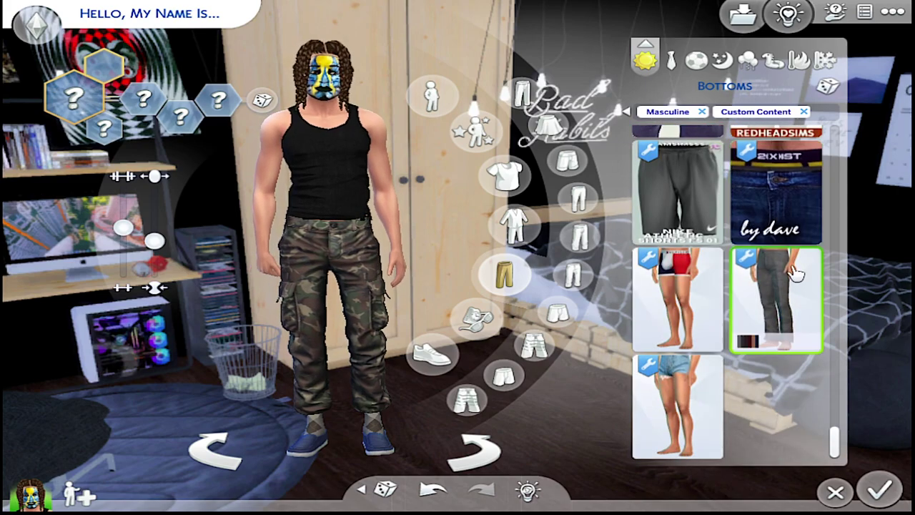
left_click(776, 300)
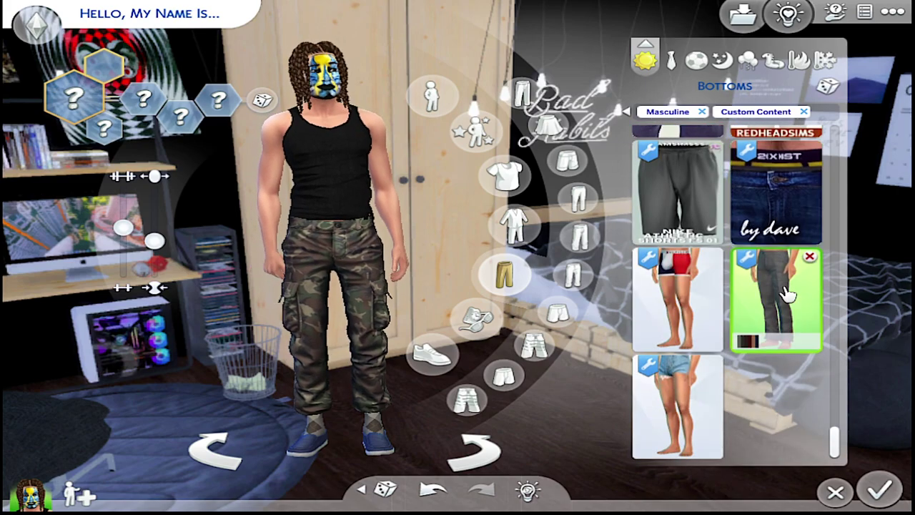
left_click(427, 493)
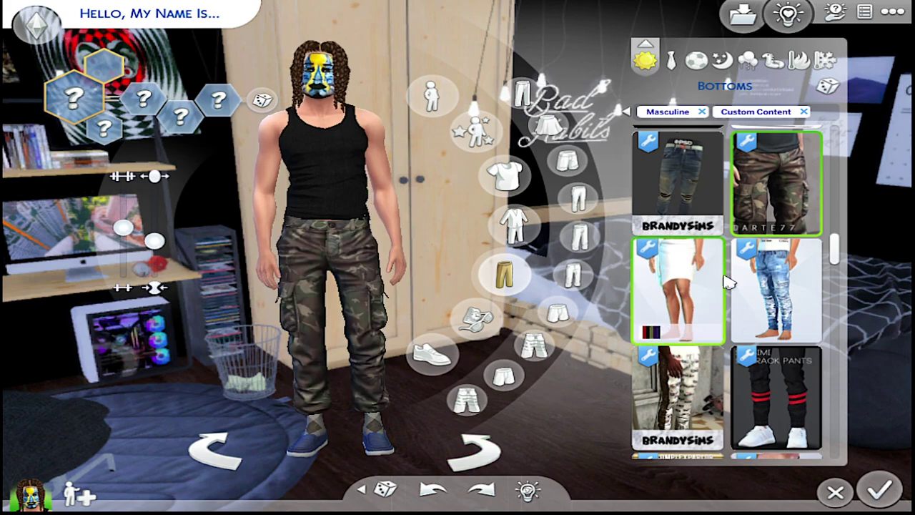
mouse_move(775, 182)
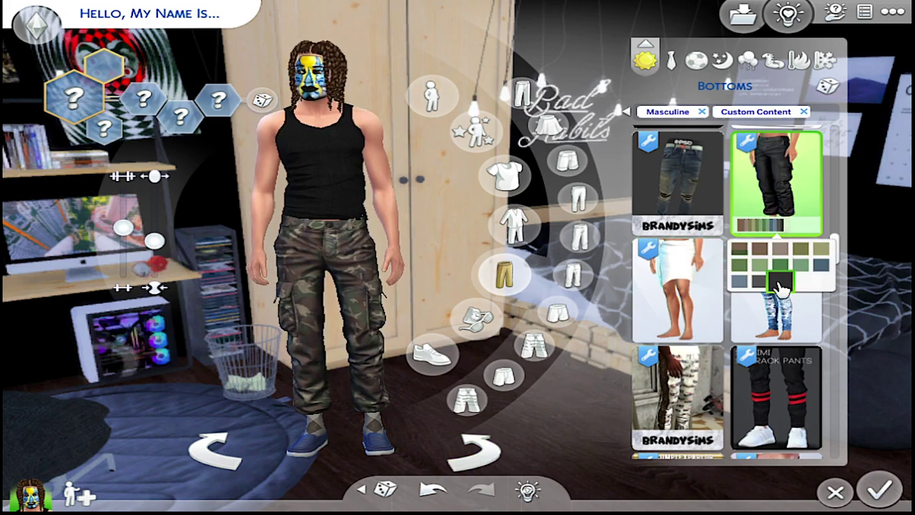
left_click(778, 282)
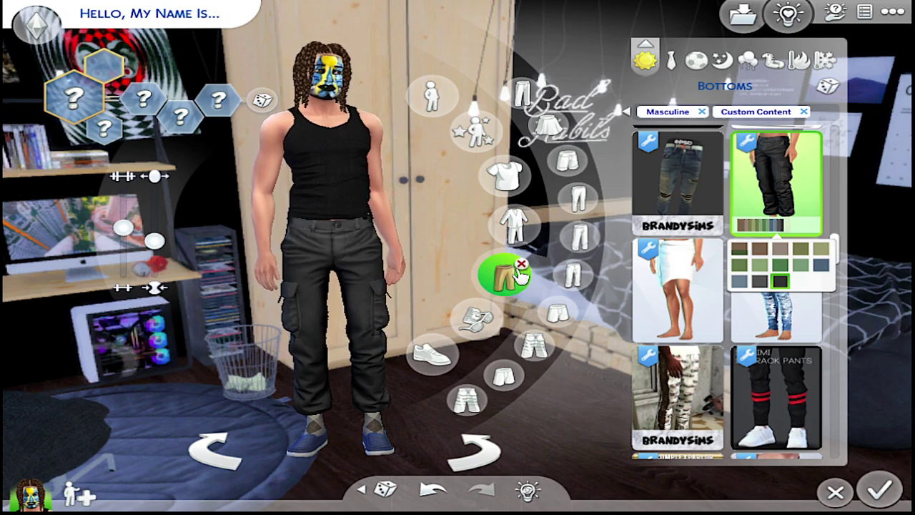
Browse the accessories and open the gloves and belts category
left_click(474, 336)
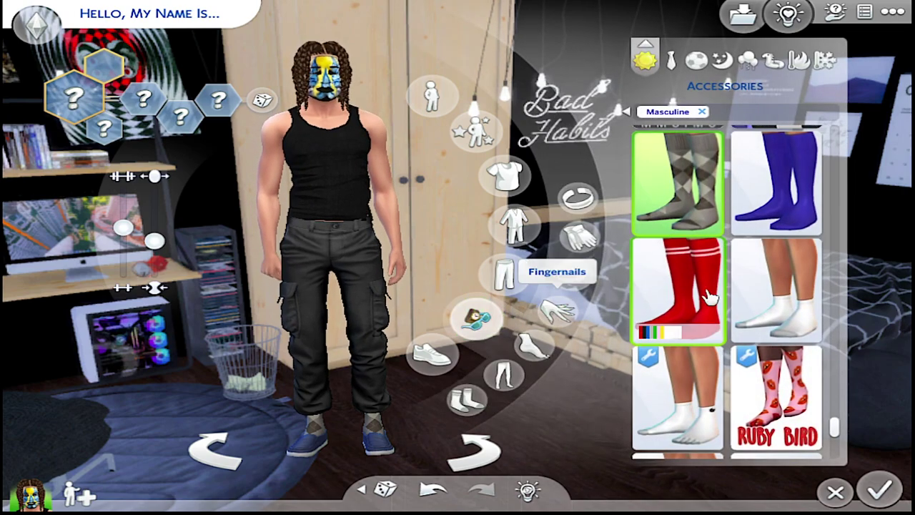
scroll(715, 300, "down", 3)
scroll(736, 303, "down", 3)
scroll(735, 303, "up", 3)
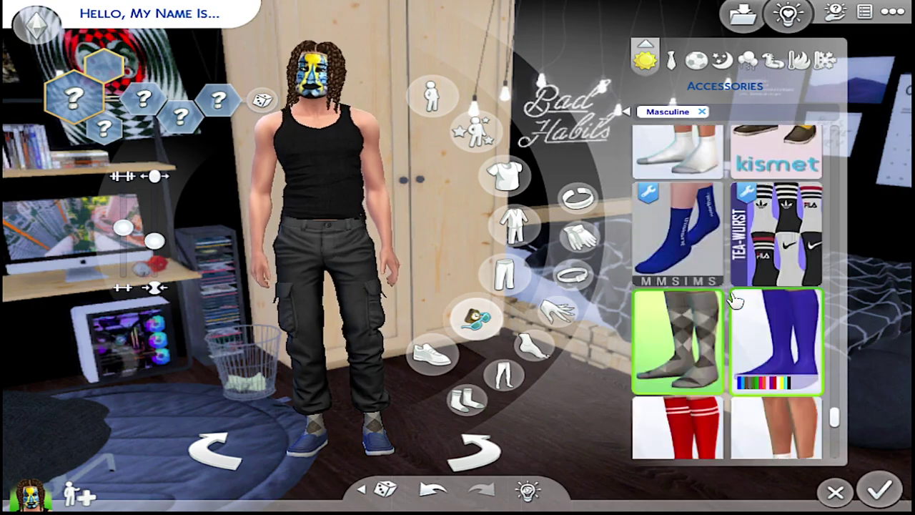
scroll(735, 302, "up", 3)
scroll(735, 300, "up", 2)
scroll(735, 300, "up", 3)
scroll(735, 300, "up", 2)
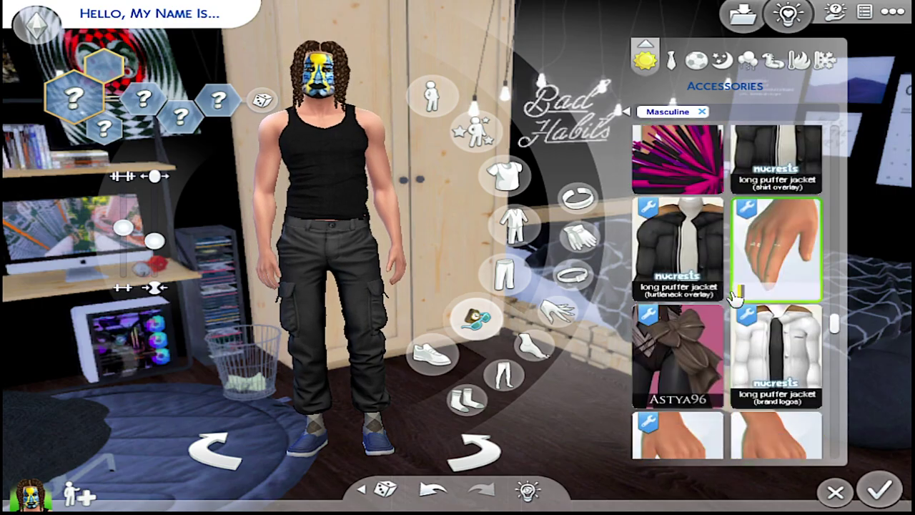
scroll(735, 300, "up", 2)
scroll(736, 300, "up", 2)
scroll(736, 300, "up", 2)
scroll(735, 300, "up", 2)
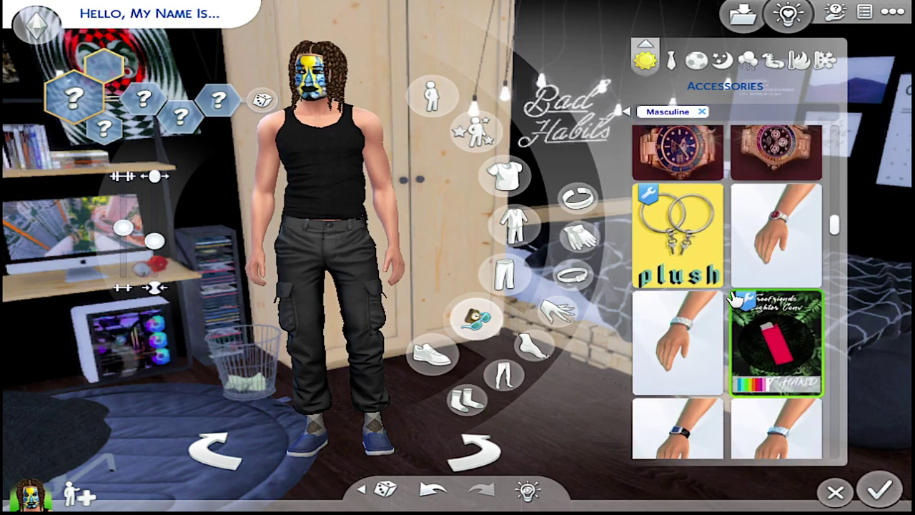
scroll(735, 300, "up", 2)
scroll(736, 300, "up", 2)
scroll(736, 299, "up", 2)
scroll(736, 299, "up", 2)
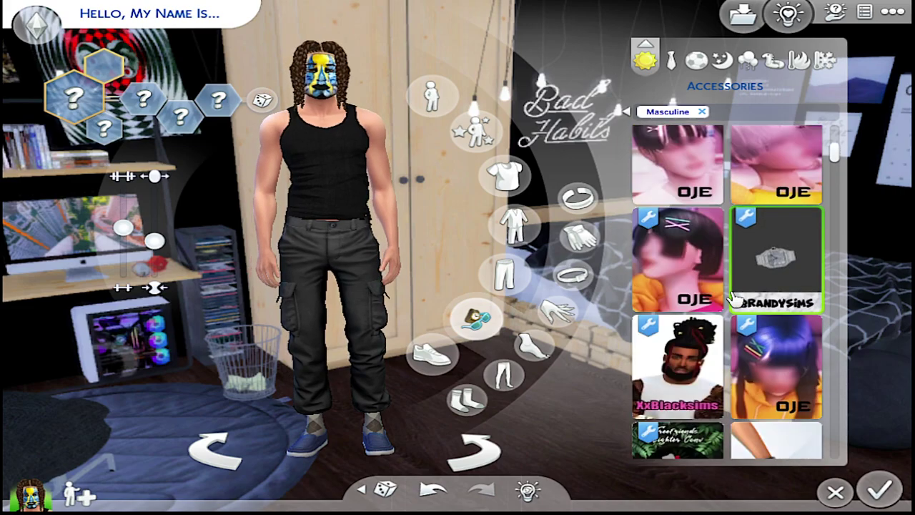
scroll(733, 293, "up", 2)
scroll(731, 292, "up", 2)
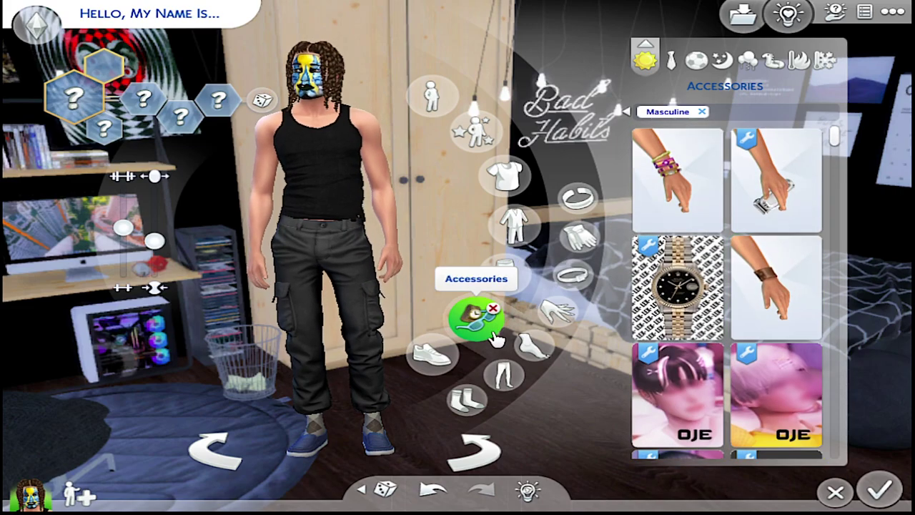
left_click(577, 241)
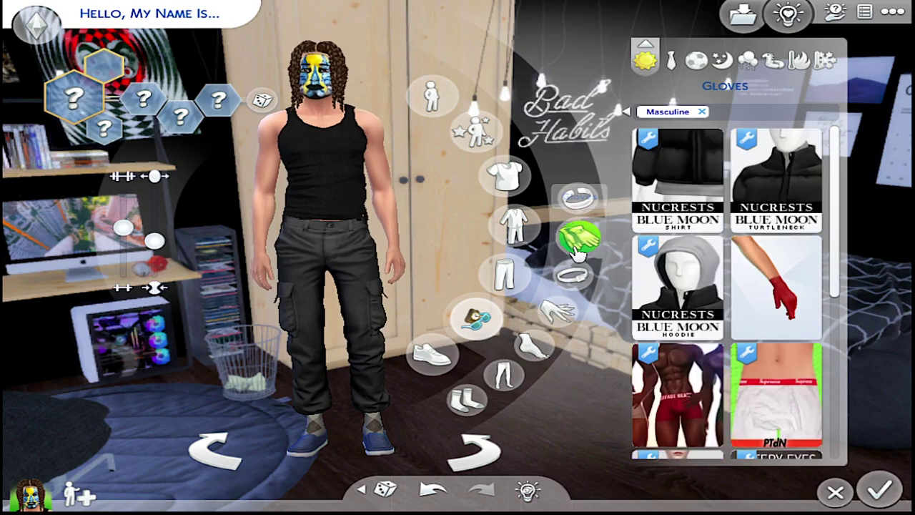
Preview the red belt, then the multicolour belt, and remove it
scroll(646, 249, "down", 3)
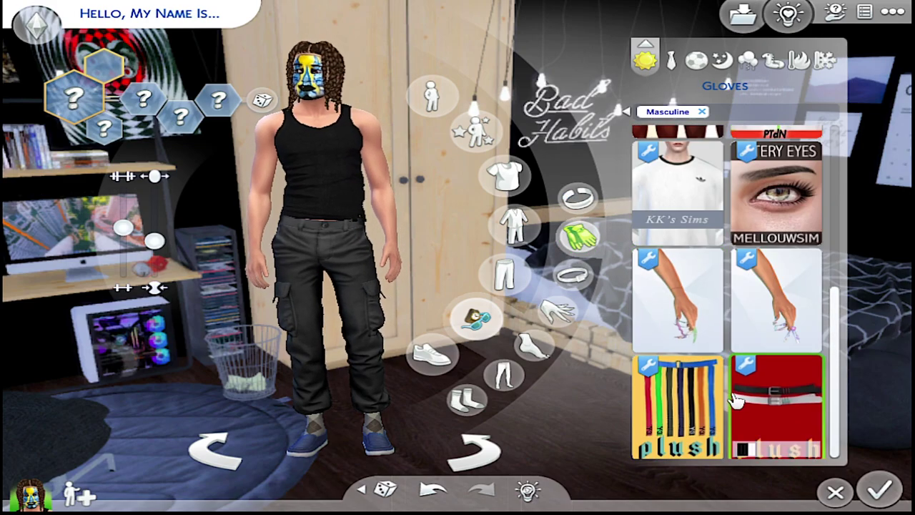
left_click(763, 390)
left_click(694, 404)
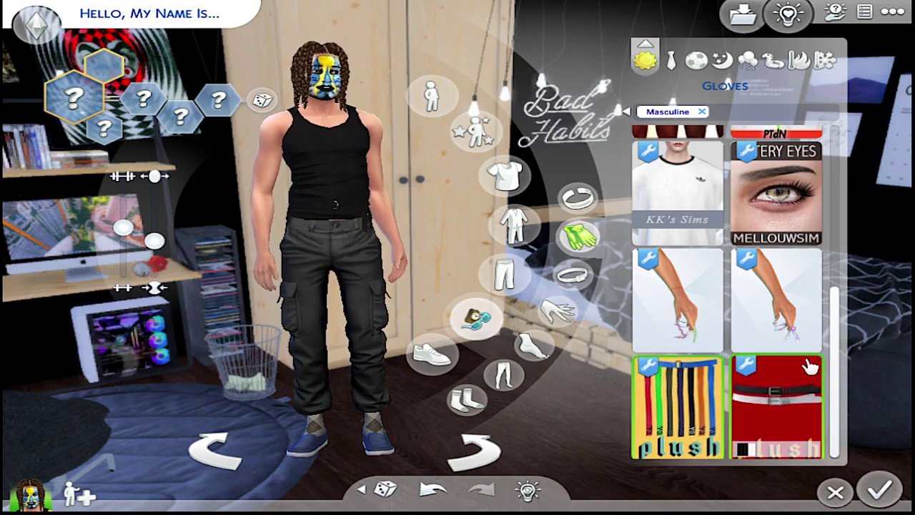
left_click(712, 366)
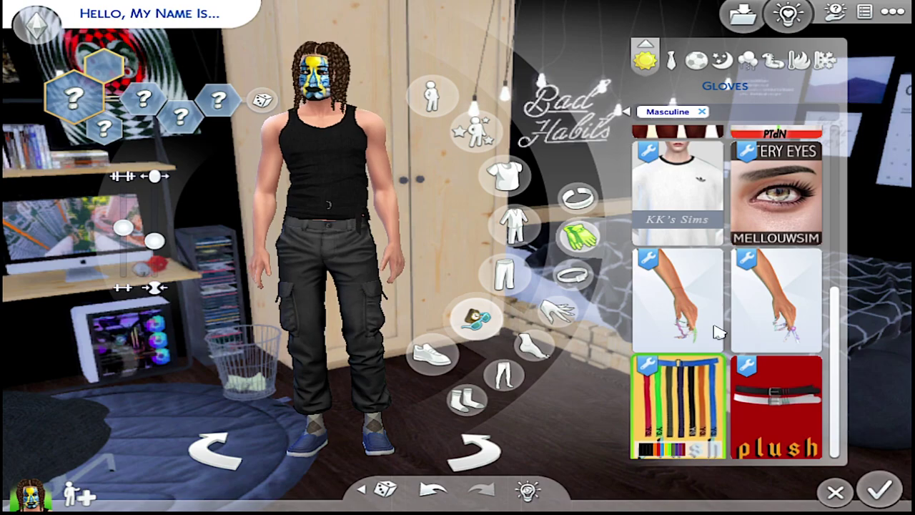
Return to the bottoms clothing catalogue
scroll(715, 330, "up", 1)
scroll(715, 330, "up", 1)
scroll(715, 331, "up", 1)
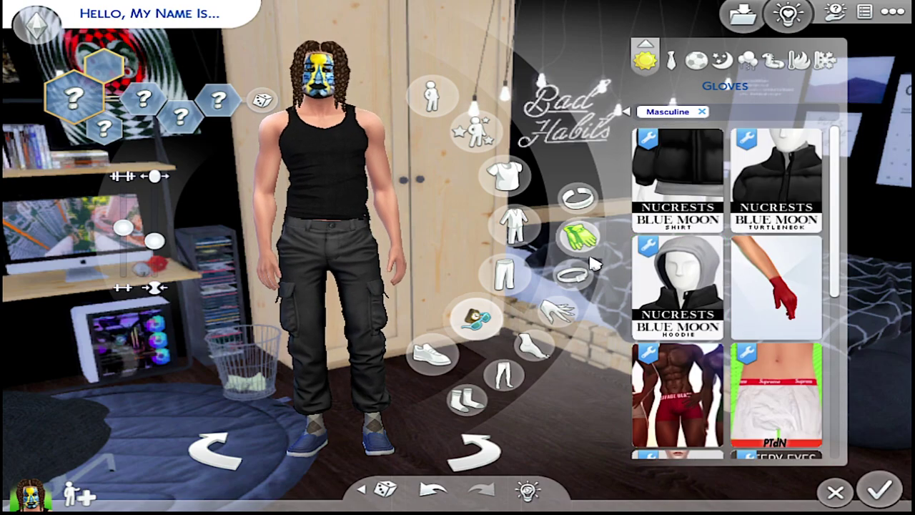
left_click(383, 282)
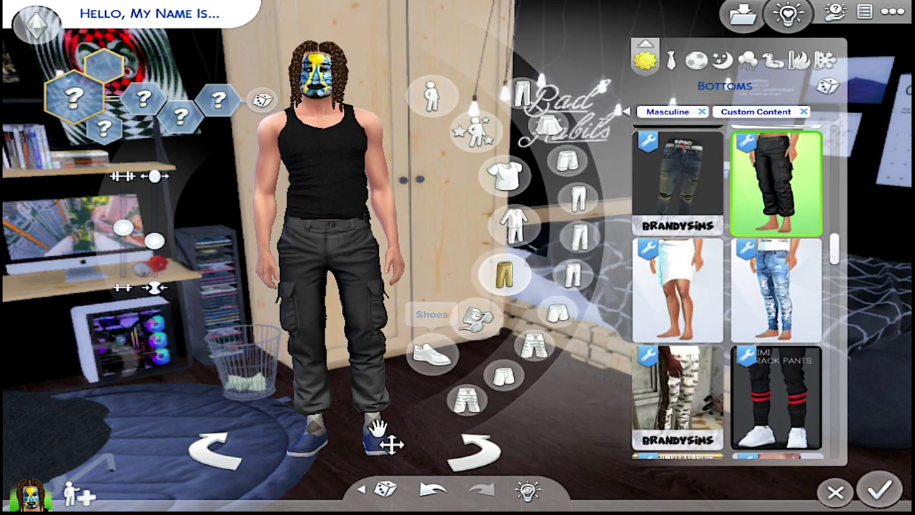
Try tan, navy and black slip-on shoes on the sim
left_click(380, 435)
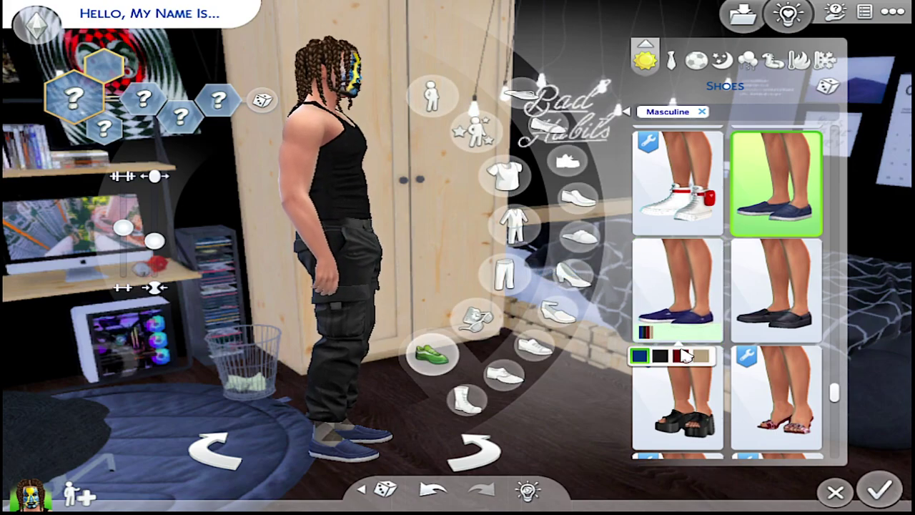
left_click(699, 357)
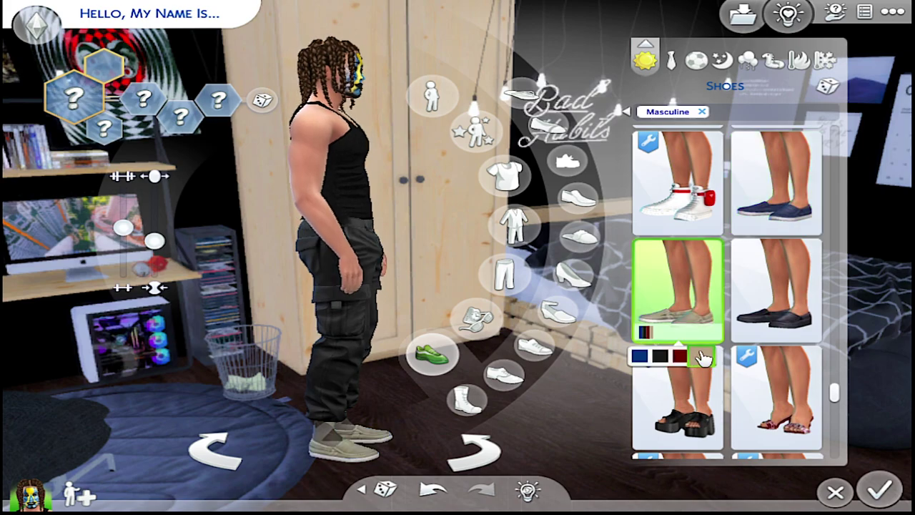
left_click(784, 202)
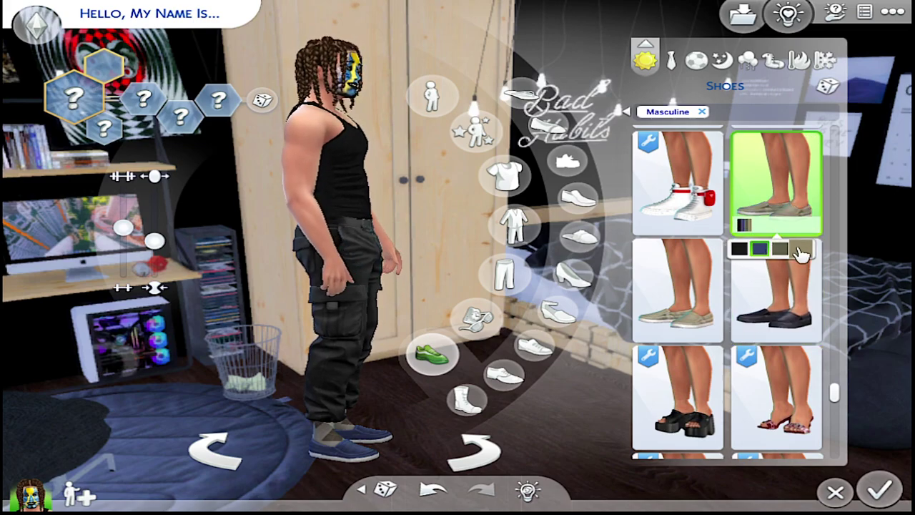
left_click(780, 314)
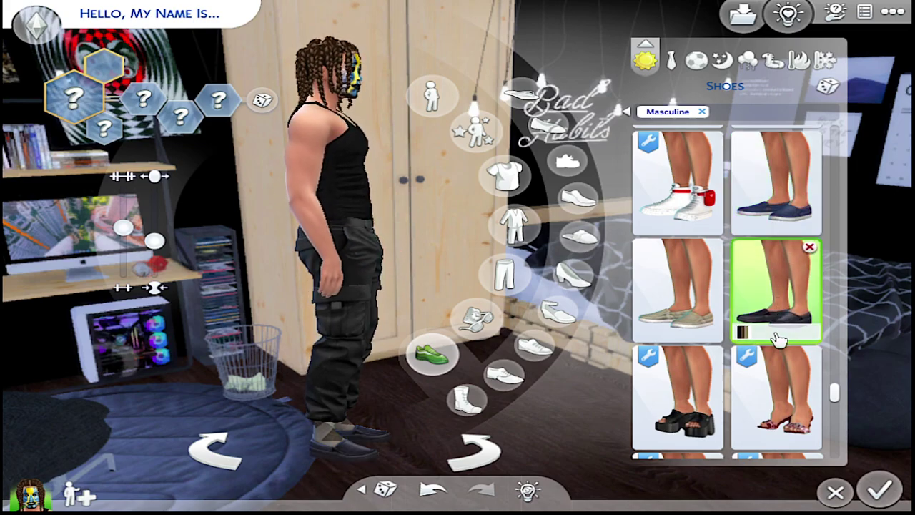
mouse_move(775, 290)
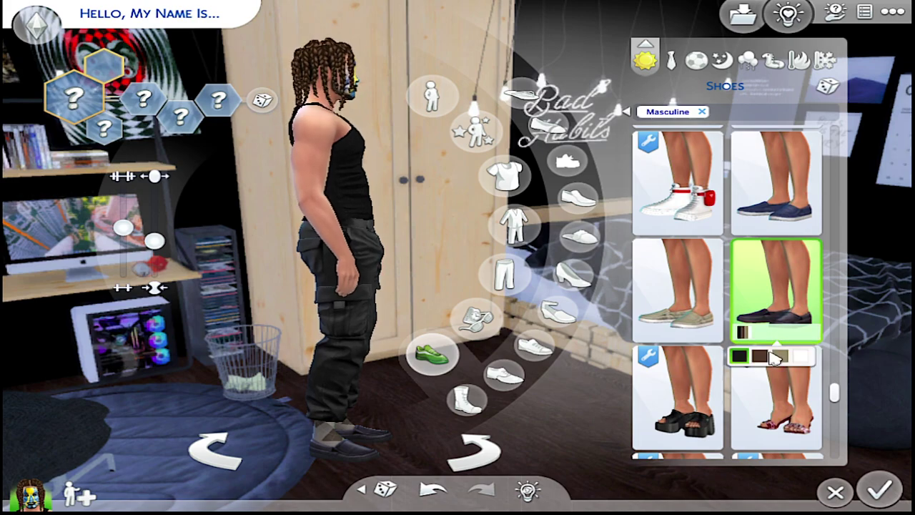
Put black oxford shoes on the sim and turn him to face the camera
scroll(697, 306, "down", 1)
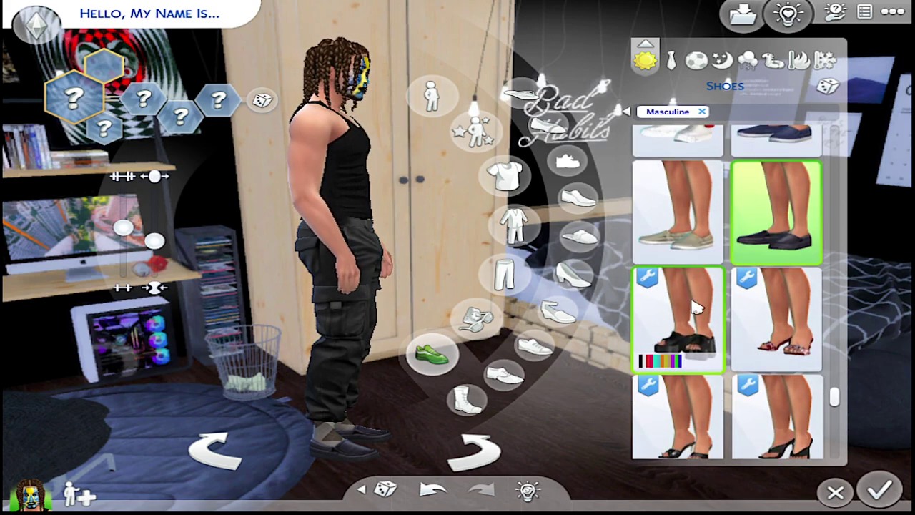
scroll(704, 329, "down", 1)
scroll(707, 307, "down", 1)
scroll(715, 295, "down", 1)
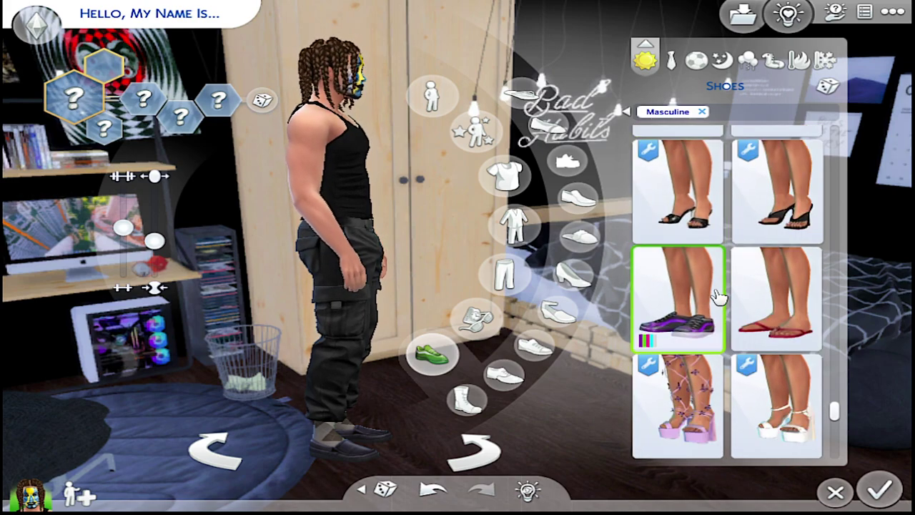
scroll(718, 296, "down", 1)
scroll(718, 296, "down", 1)
scroll(718, 296, "down", 1)
scroll(718, 297, "down", 1)
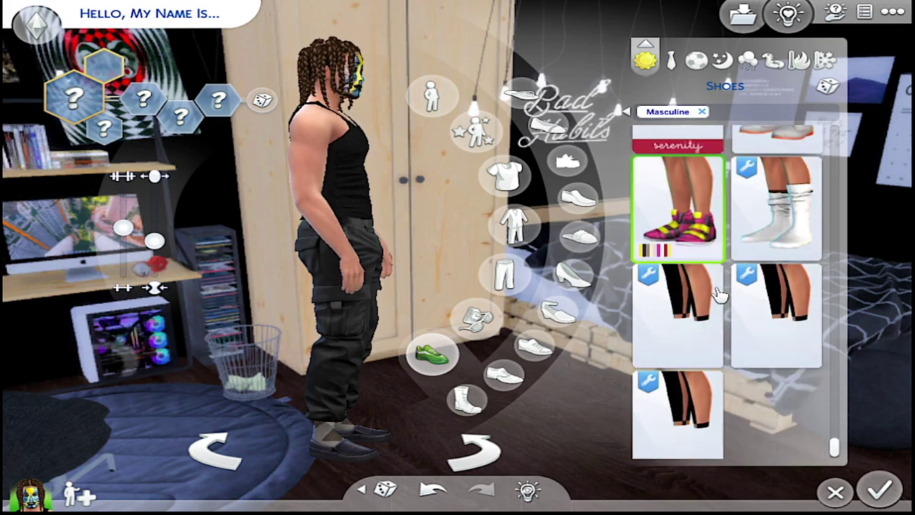
scroll(719, 293, "up", 2)
scroll(718, 293, "up", 2)
scroll(718, 293, "up", 2)
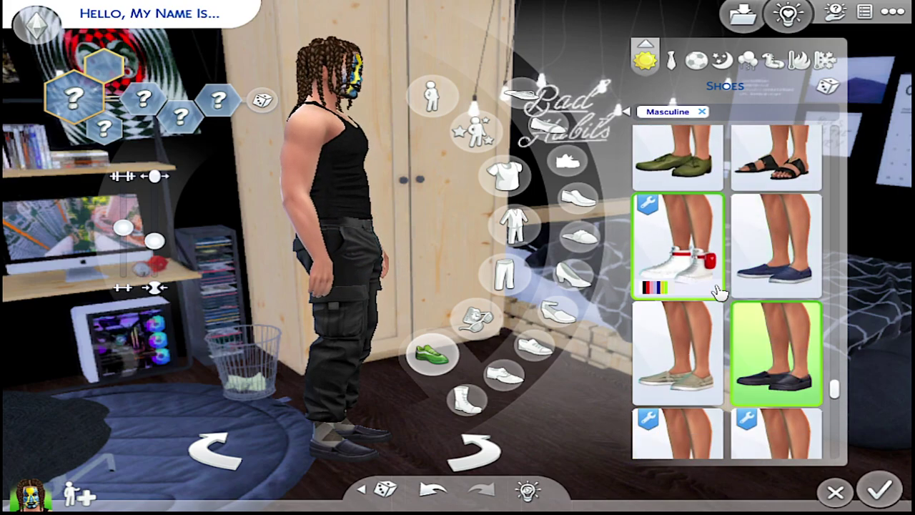
scroll(718, 293, "up", 1)
scroll(718, 293, "up", 1)
left_click(713, 303)
mouse_move(651, 336)
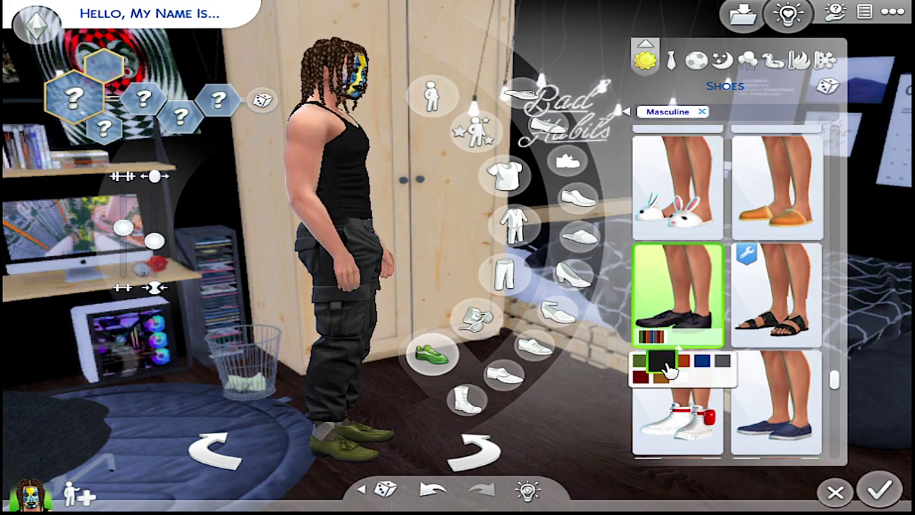
left_click_drag(415, 418, 368, 419)
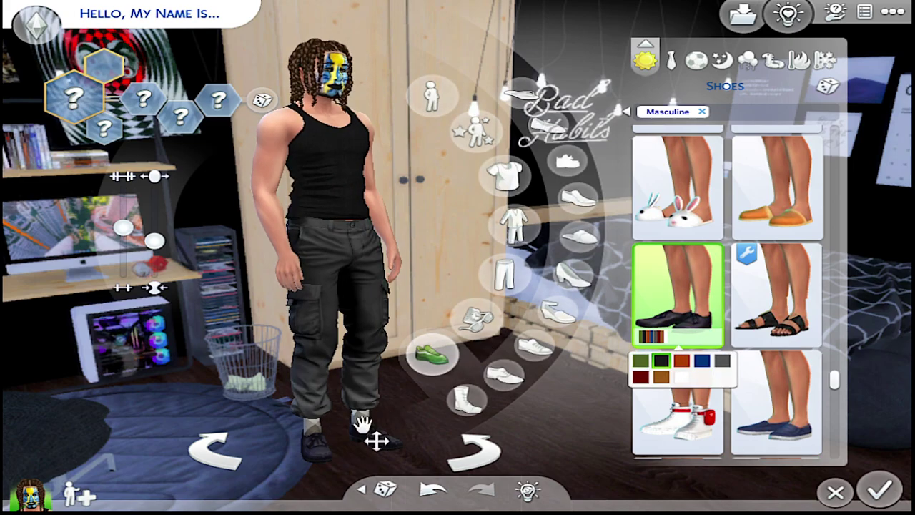
Swap to white ankle socks, then list custom-content bottoms without the Masculine filter
left_click(474, 333)
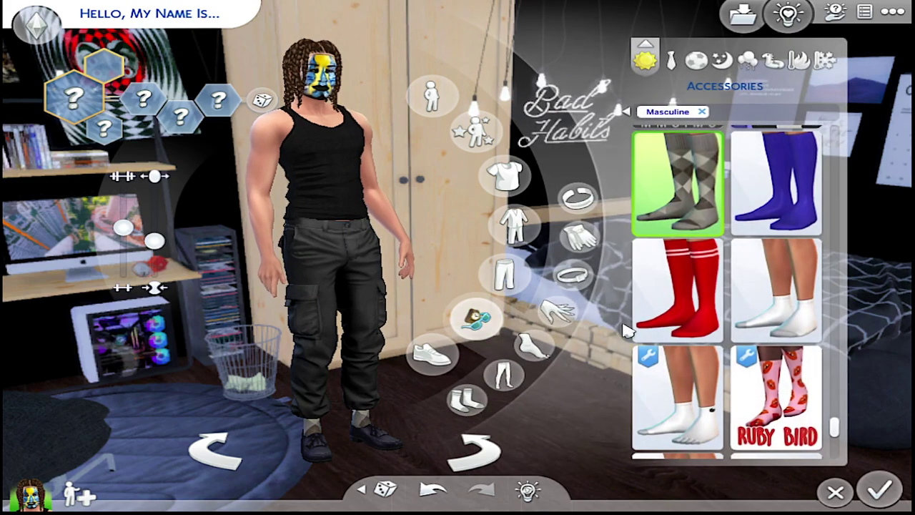
left_click(701, 391)
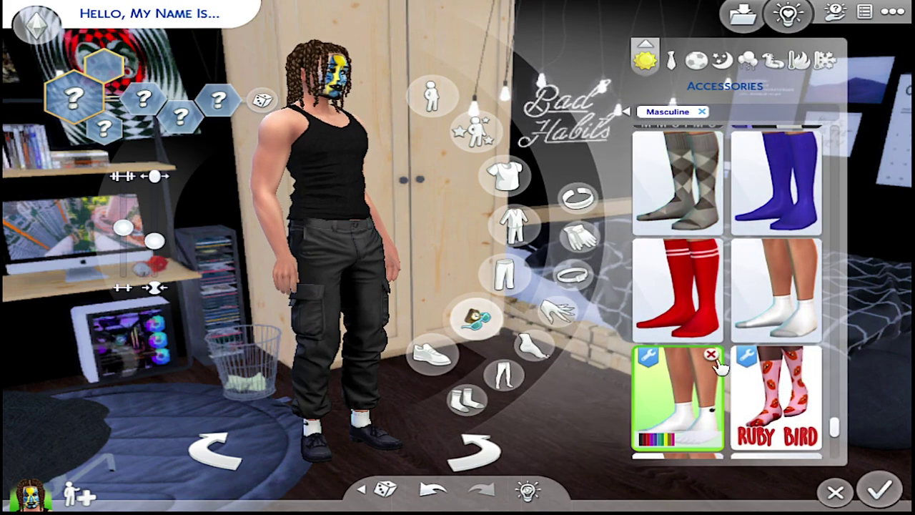
left_click(790, 304)
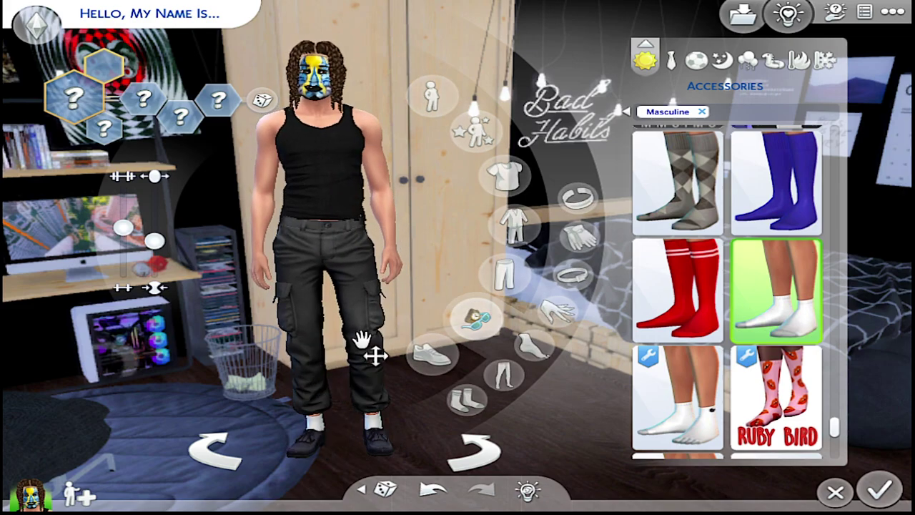
left_click(373, 346)
left_click(703, 112)
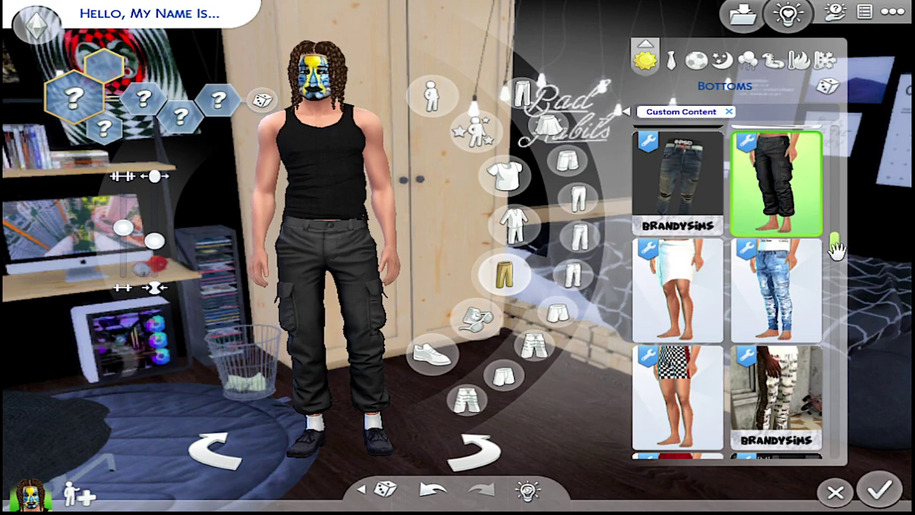
Try white sweatpants, grey jeans, zebra-striped leggings and dark red pants on the sim
left_click_drag(835, 245, 830, 452)
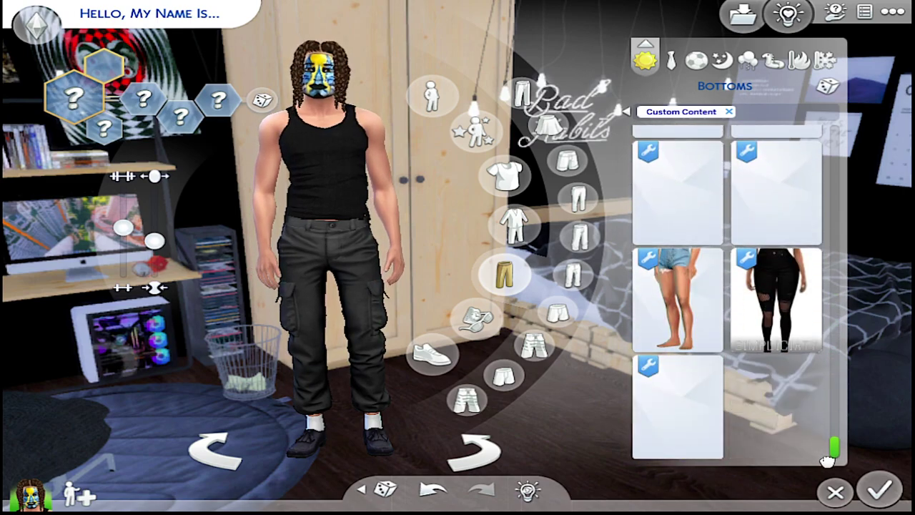
scroll(800, 367, "up", 2)
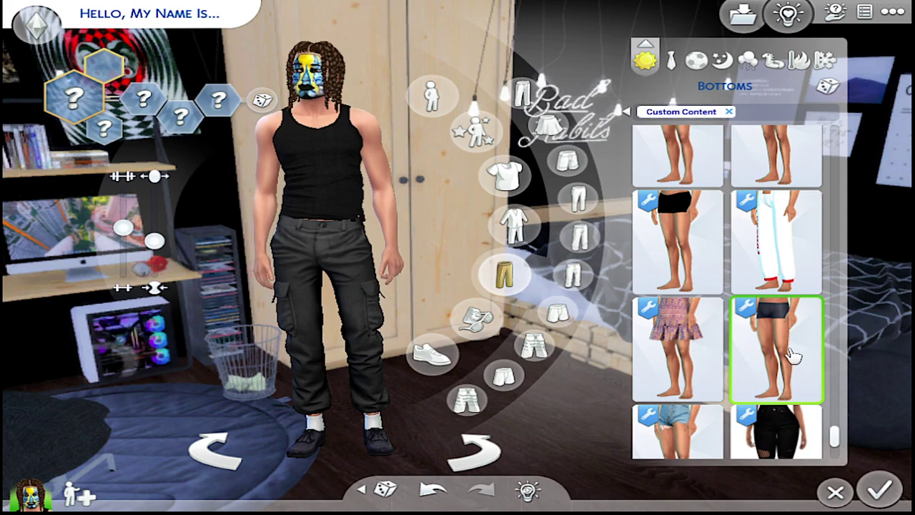
scroll(793, 356, "down", 2)
scroll(793, 355, "up", 2)
left_click(787, 218)
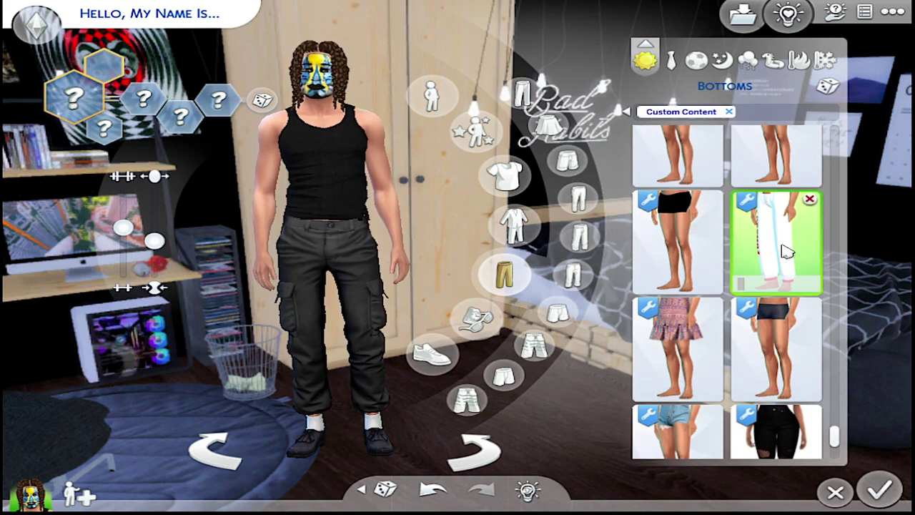
scroll(786, 250, "up", 2)
scroll(786, 243, "up", 1)
left_click(664, 353)
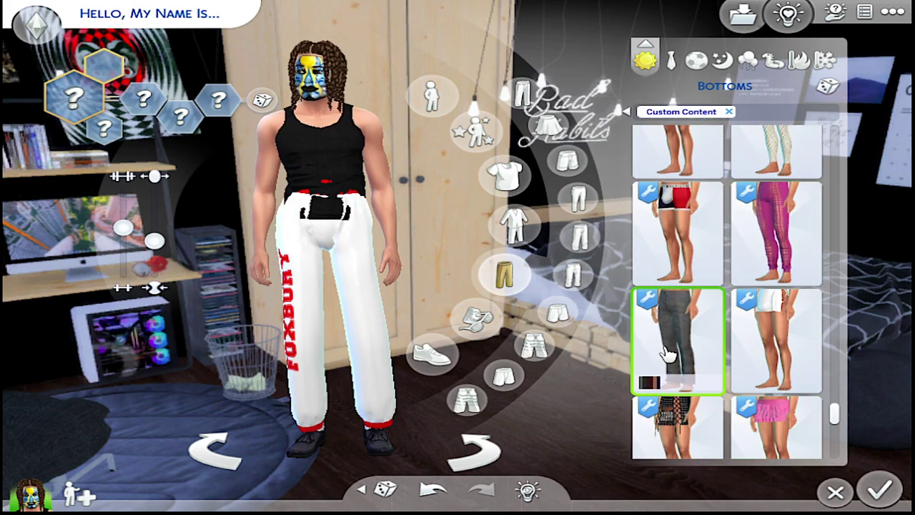
scroll(775, 314, "up", 1)
scroll(773, 303, "up", 1)
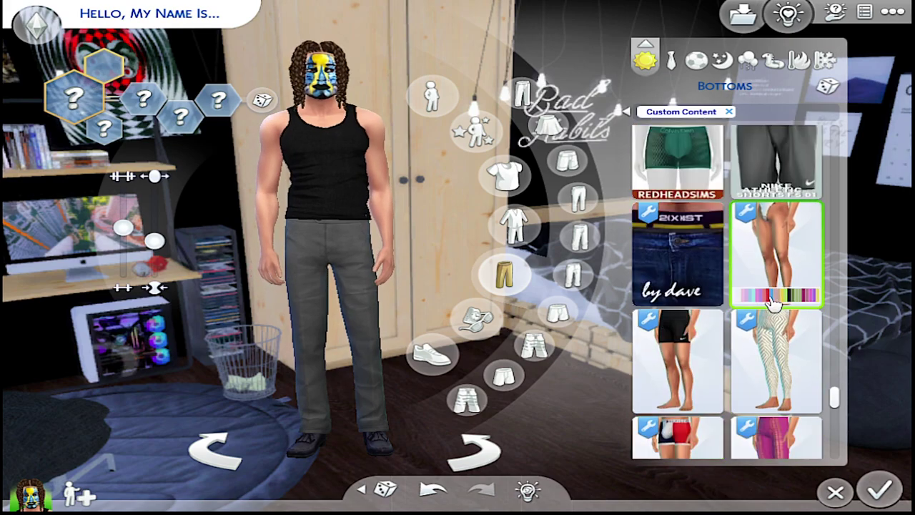
left_click(793, 343)
scroll(804, 314, "up", 1)
scroll(786, 300, "up", 1)
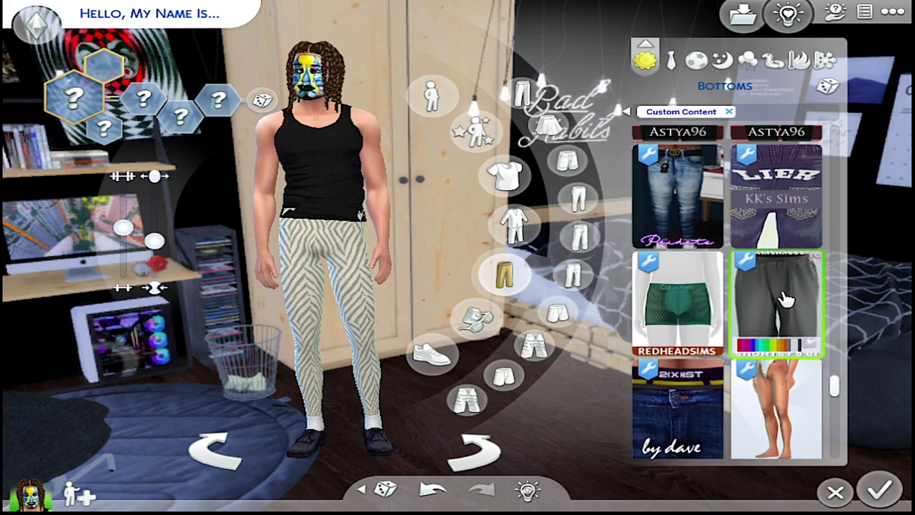
scroll(784, 300, "up", 1)
scroll(784, 300, "up", 1)
scroll(783, 301, "up", 1)
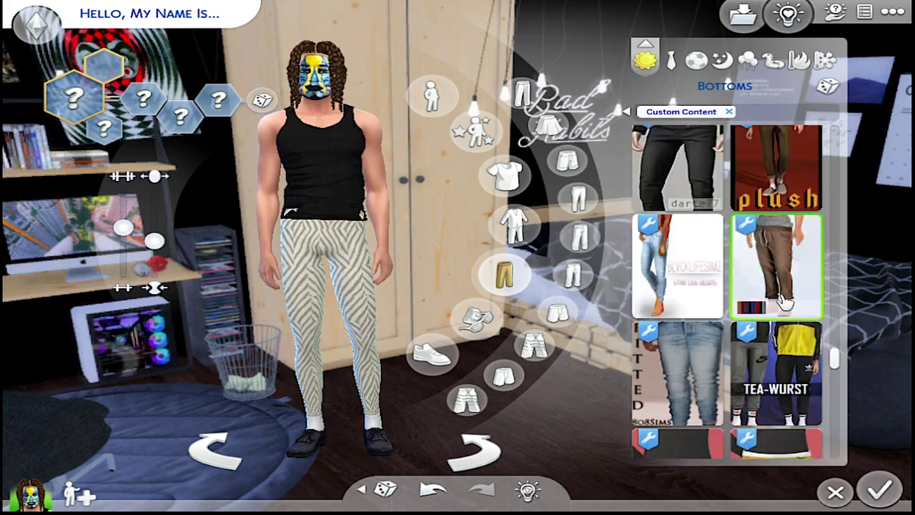
scroll(784, 300, "up", 1)
scroll(772, 271, "up", 1)
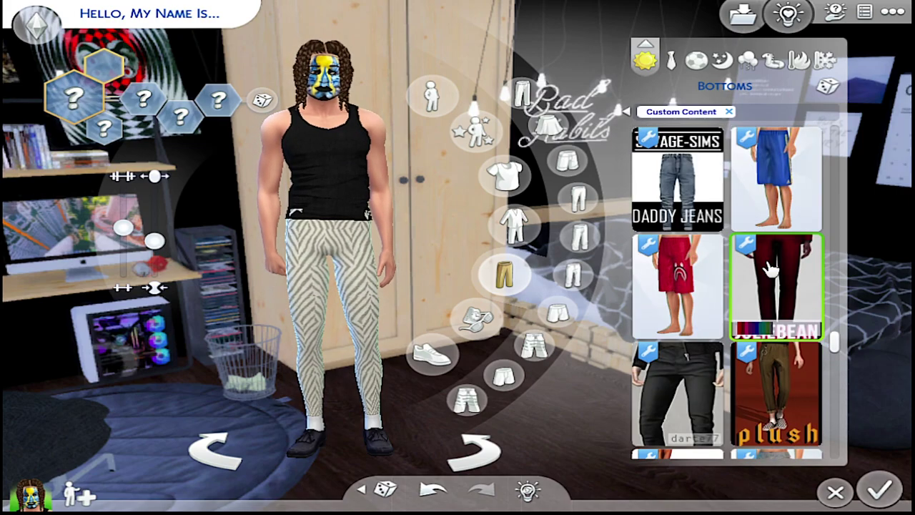
left_click(771, 268)
Try navy jeans, light ripped jeans and grey cross-patterned pants
scroll(772, 285, "up", 1)
scroll(783, 297, "up", 1)
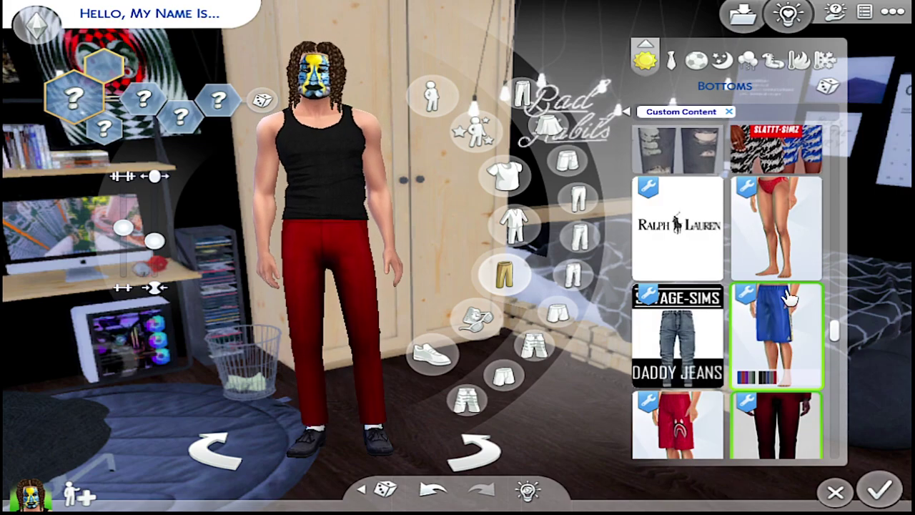
scroll(788, 298, "up", 1)
scroll(788, 298, "up", 1)
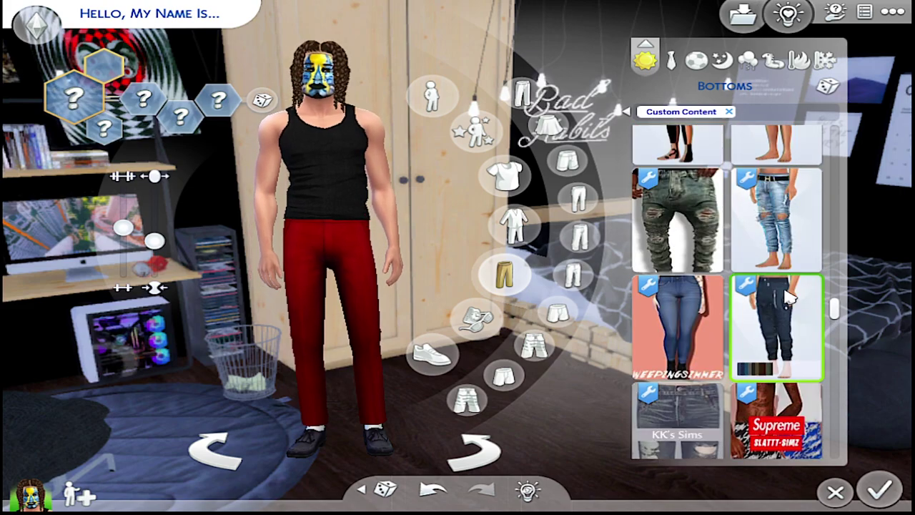
scroll(788, 297, "down", 1)
left_click(799, 372)
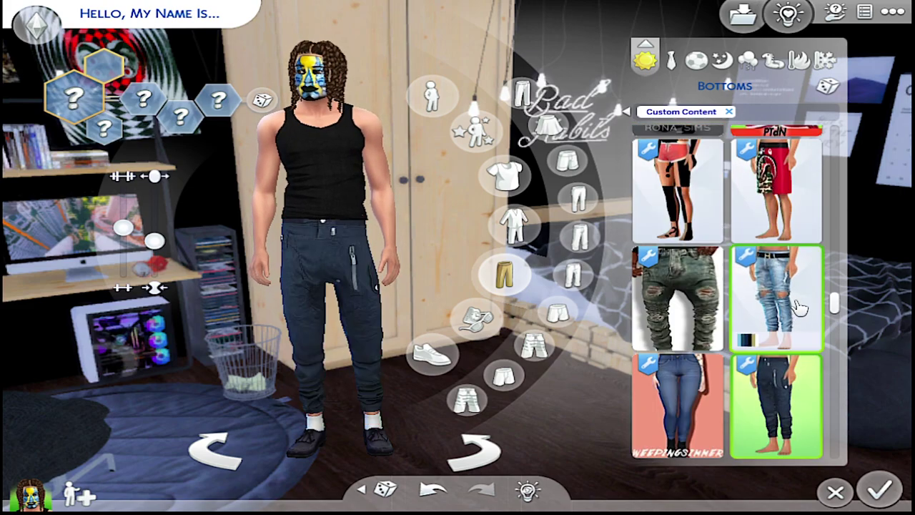
scroll(799, 306, "up", 1)
left_click(766, 372)
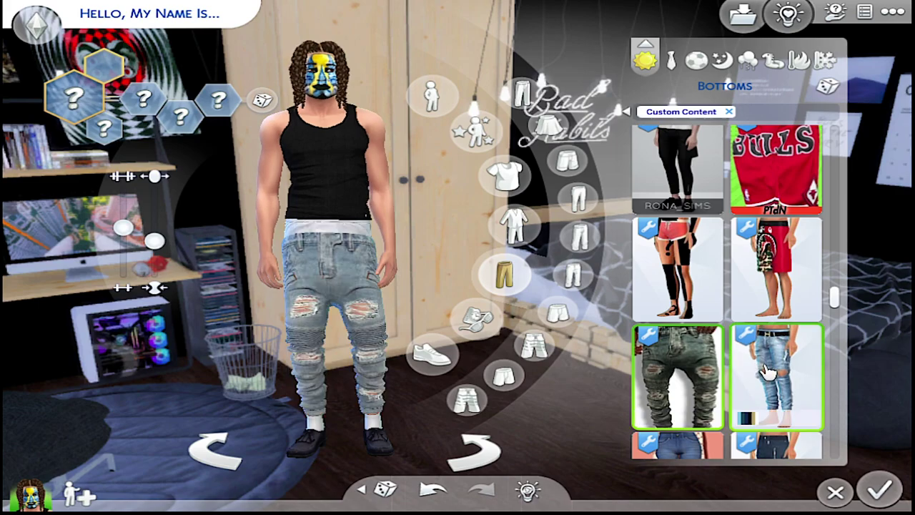
scroll(763, 345, "up", 1)
scroll(764, 346, "up", 1)
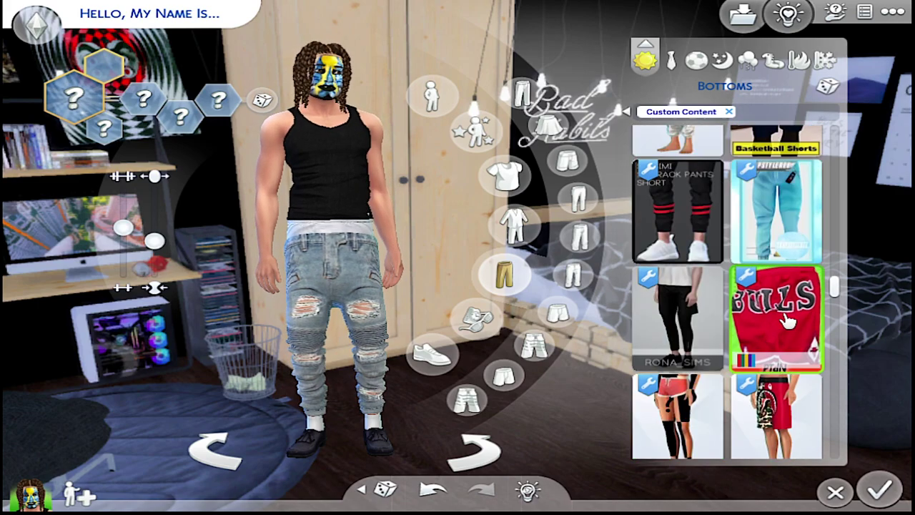
scroll(788, 322, "up", 2)
scroll(756, 363, "up", 1)
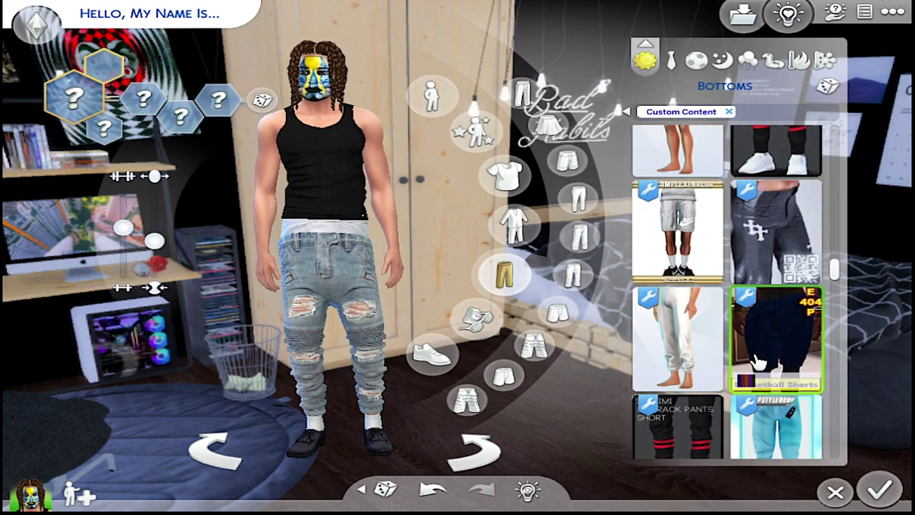
scroll(763, 349, "up", 1)
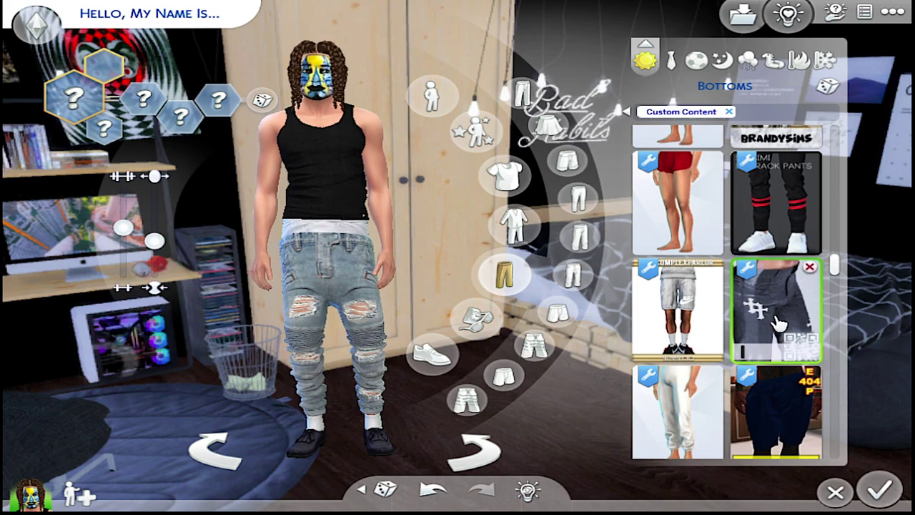
left_click(778, 323)
Try black patterned and grey NOKU pants, ending on the light grey joggers
scroll(779, 323, "up", 1)
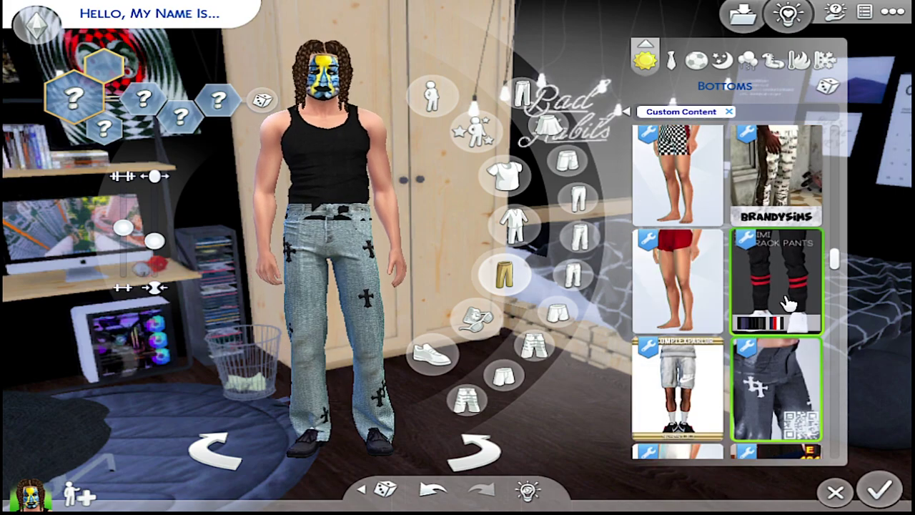
scroll(786, 304, "up", 1)
scroll(786, 303, "up", 1)
scroll(786, 304, "up", 1)
scroll(786, 304, "up", 1)
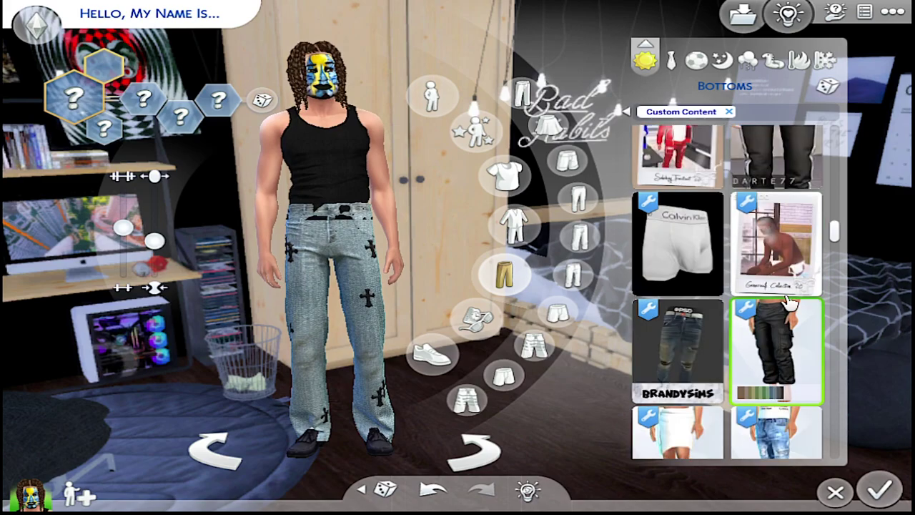
scroll(788, 304, "up", 1)
scroll(793, 300, "up", 1)
scroll(800, 295, "up", 1)
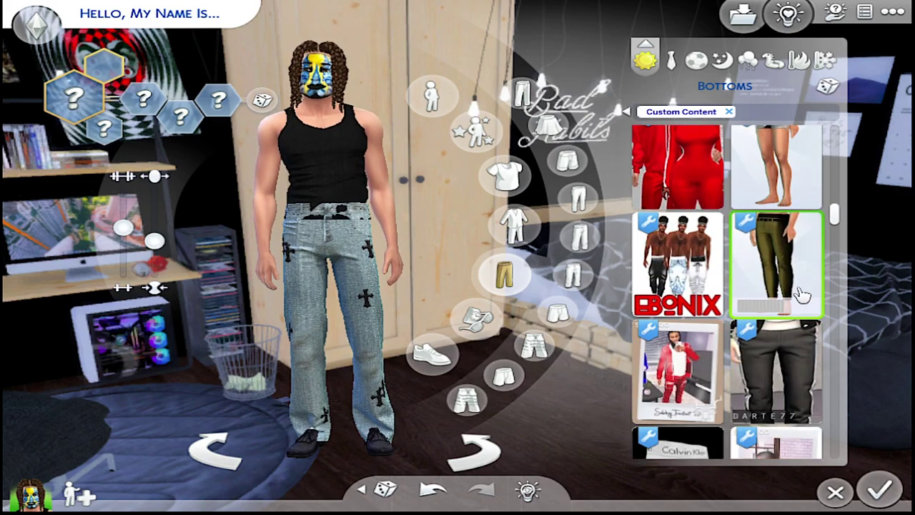
scroll(801, 294, "up", 1)
scroll(800, 294, "up", 1)
scroll(800, 294, "up", 2)
scroll(800, 294, "up", 1)
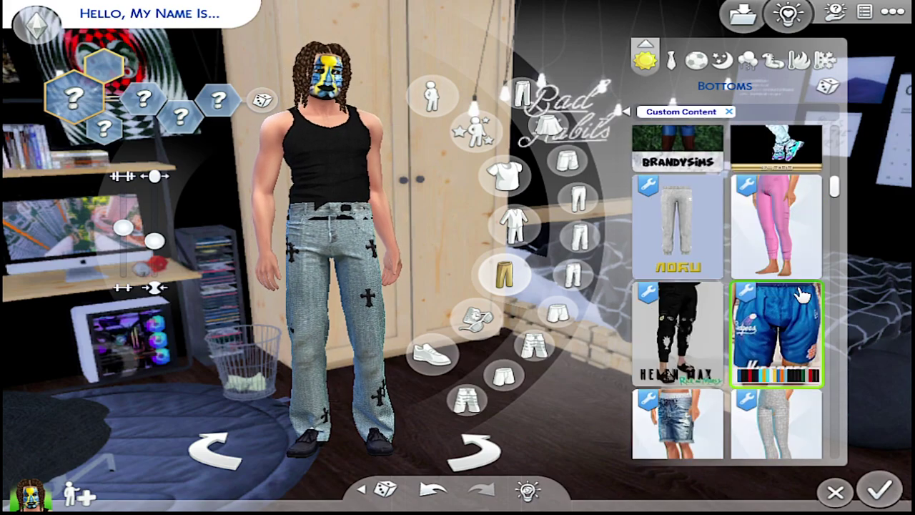
left_click(707, 328)
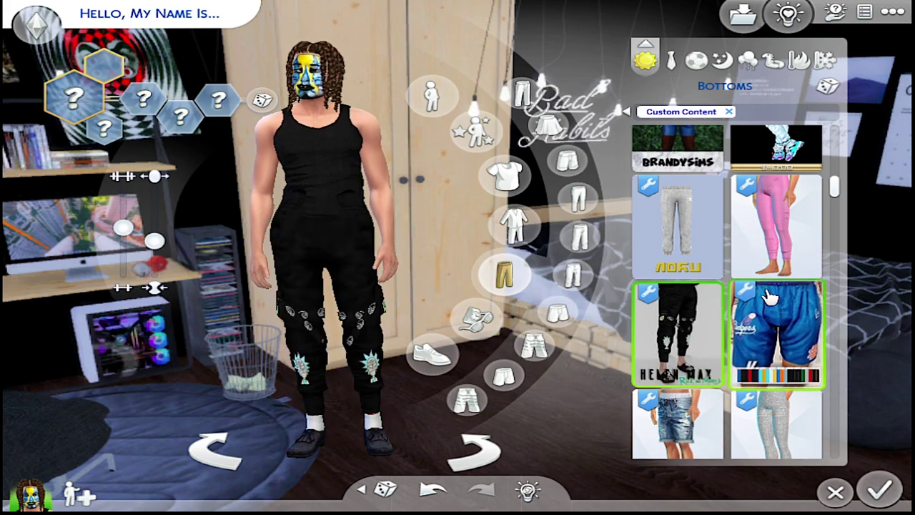
left_click(708, 254)
scroll(750, 255, "up", 2)
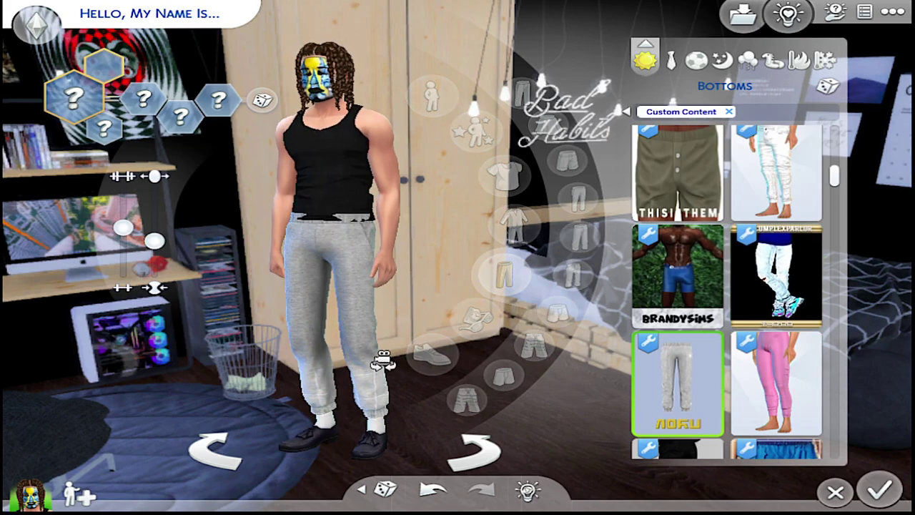
scroll(717, 239, "up", 3)
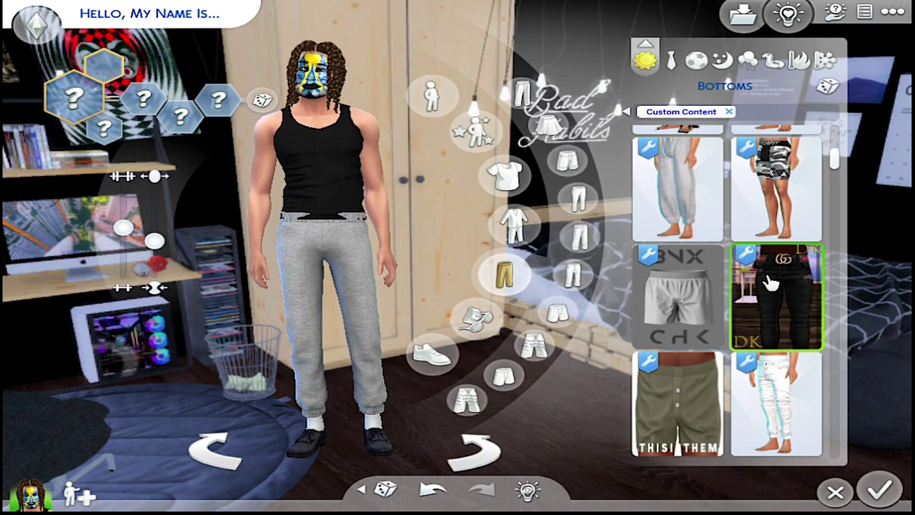
scroll(757, 275, "up", 2)
left_click(719, 324)
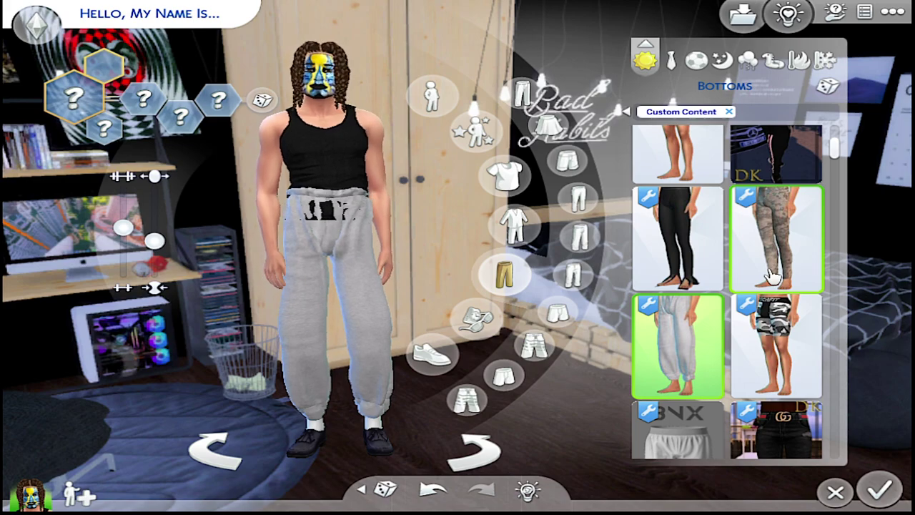
scroll(771, 275, "up", 1)
scroll(749, 317, "up", 1)
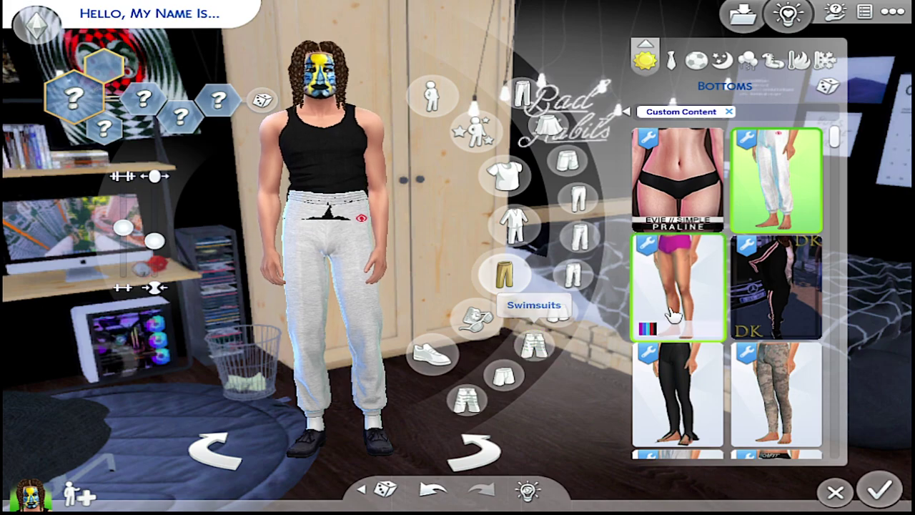
Turn off the custom-content-only filter for bottoms and try the teal pants
left_click(742, 120)
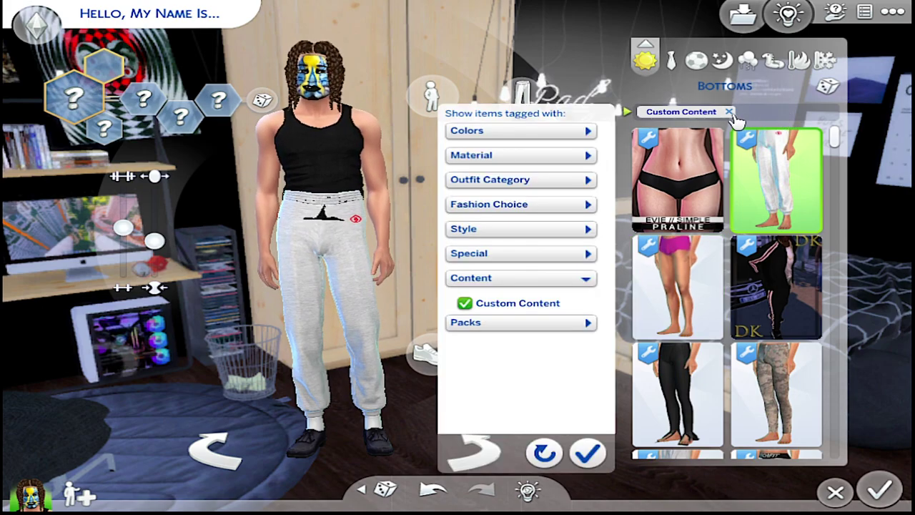
left_click(729, 113)
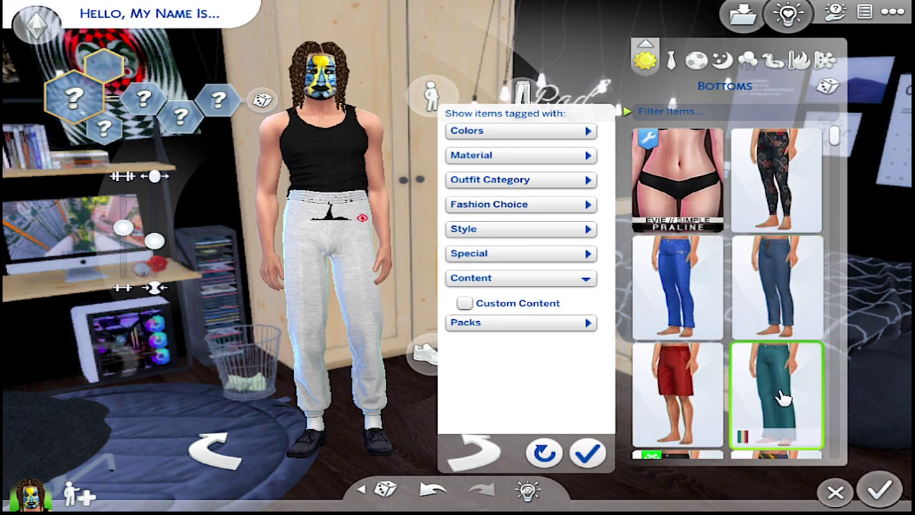
left_click(782, 398)
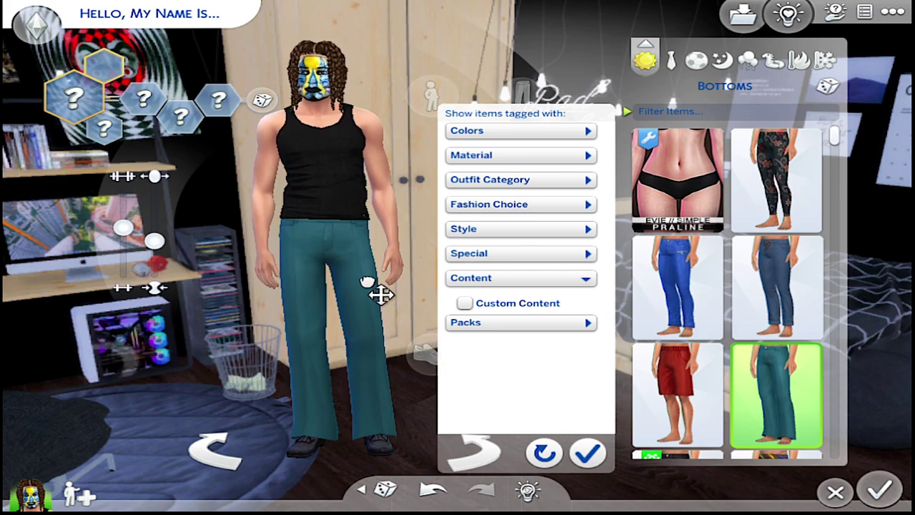
left_click_drag(380, 293, 366, 287)
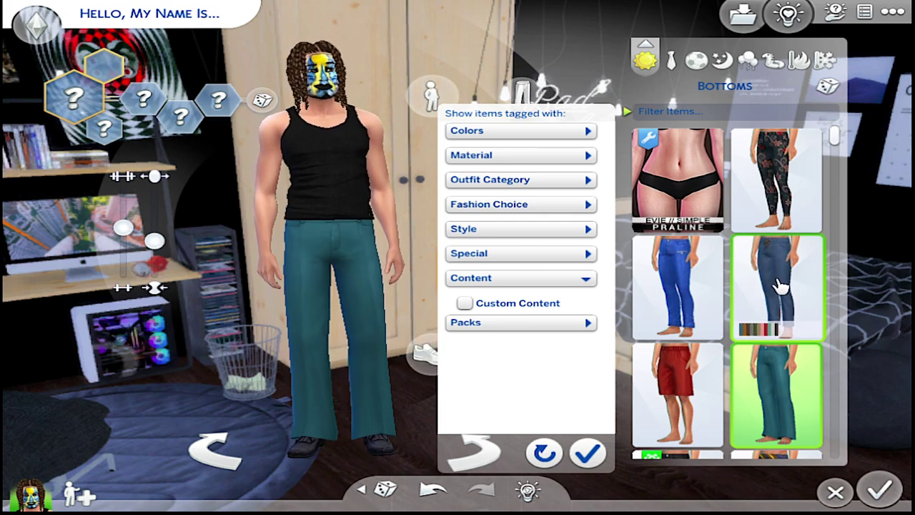
scroll(790, 400, "down", 3)
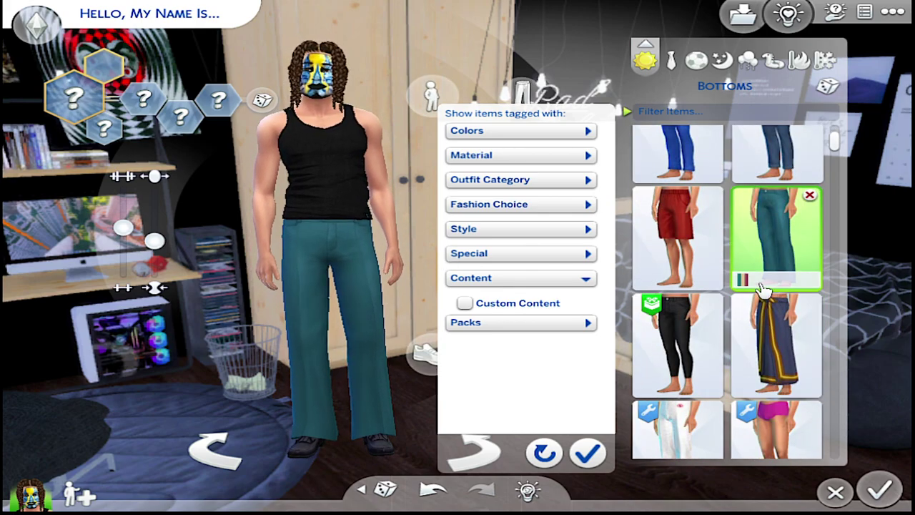
scroll(759, 279, "up", 3)
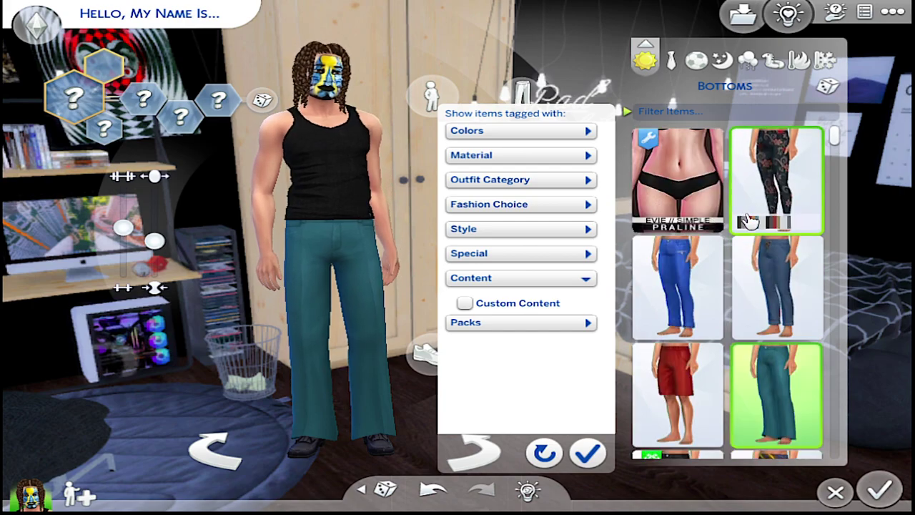
scroll(749, 220, "down", 3)
scroll(754, 226, "down", 5)
Try the black leggings, then the grey joggers on the Sim
left_click(754, 235)
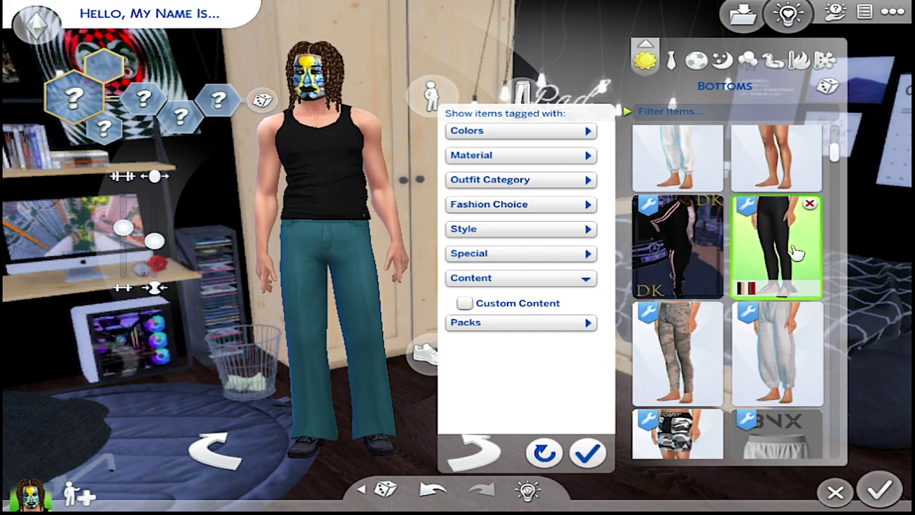
scroll(757, 282, "down", 3)
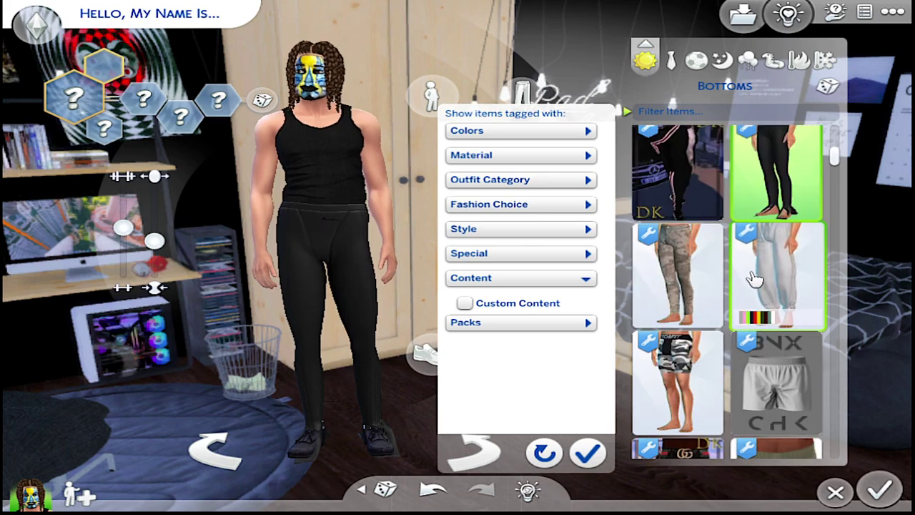
scroll(760, 216, "down", 2)
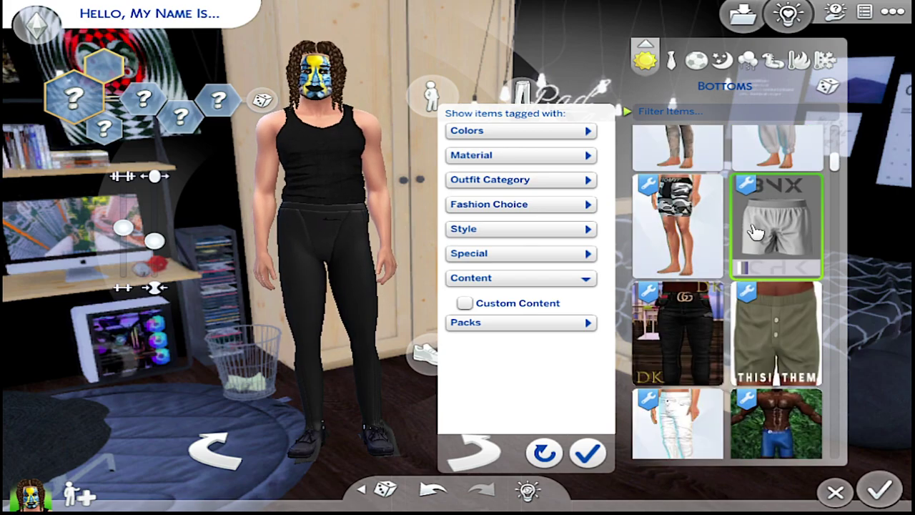
scroll(757, 223, "down", 2)
scroll(755, 232, "down", 2)
scroll(754, 238, "down", 2)
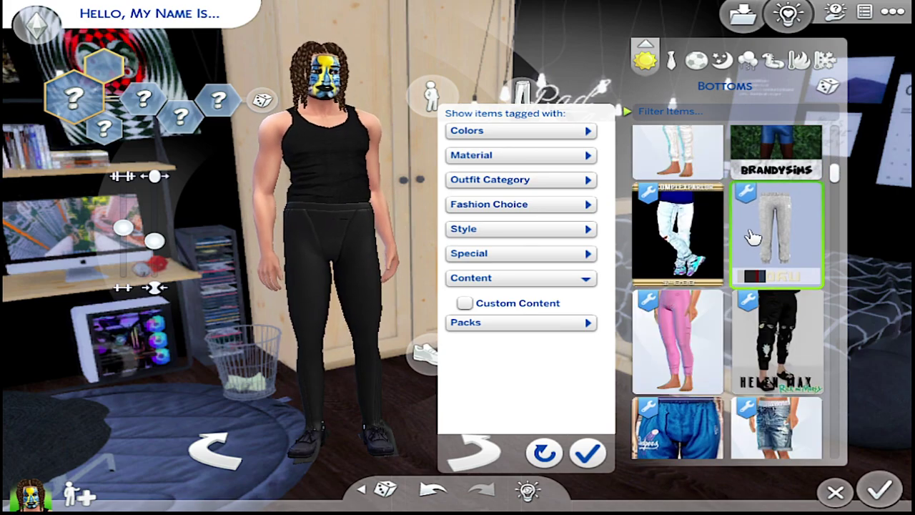
scroll(754, 238, "down", 1)
left_click(787, 177)
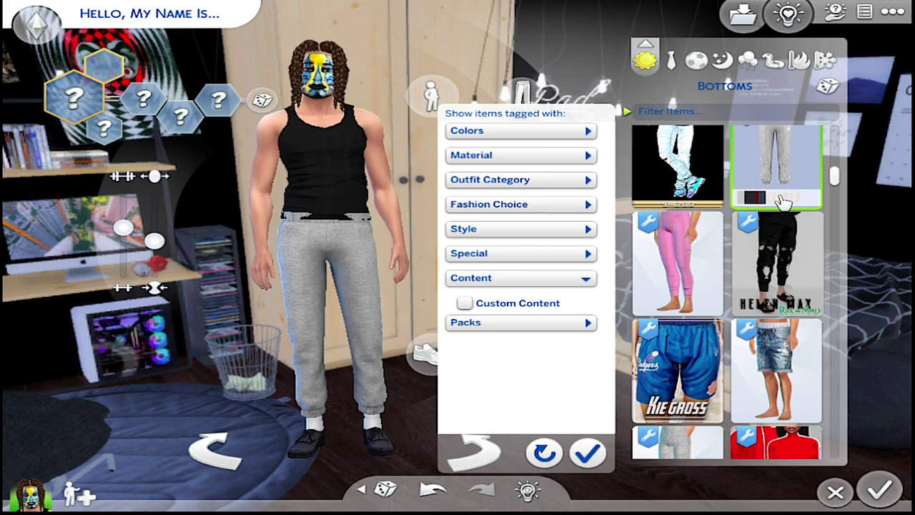
Put the olive cargo pants on the Sim and recolour them black
scroll(783, 204, "down", 1)
scroll(789, 218, "down", 1)
scroll(790, 218, "down", 1)
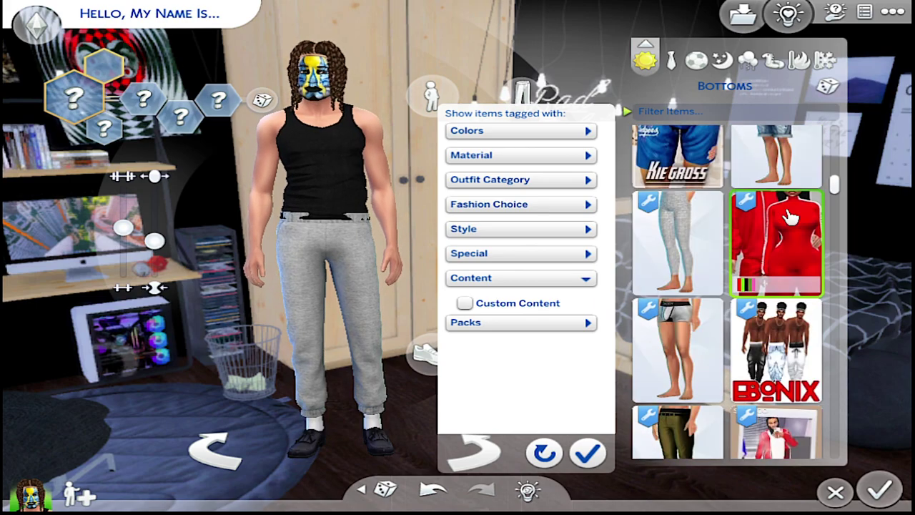
scroll(790, 218, "down", 1)
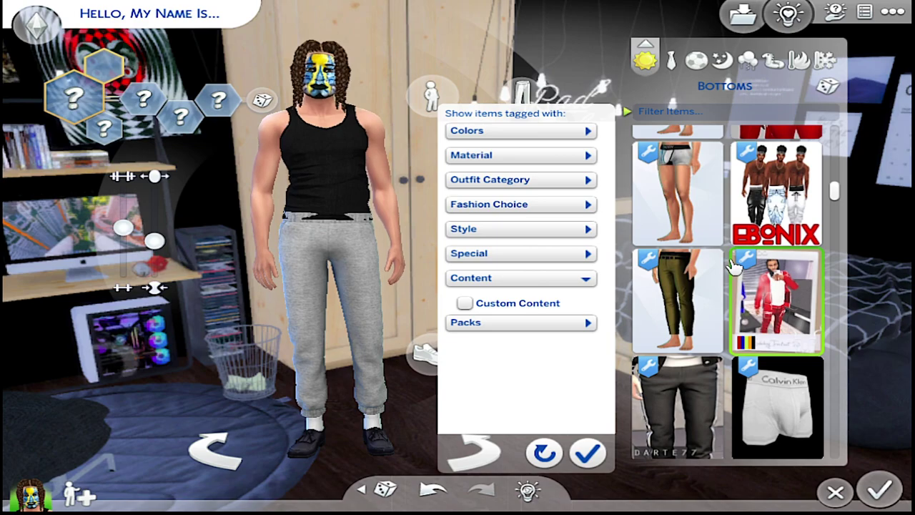
scroll(736, 265, "down", 1)
scroll(736, 265, "down", 2)
scroll(740, 263, "down", 2)
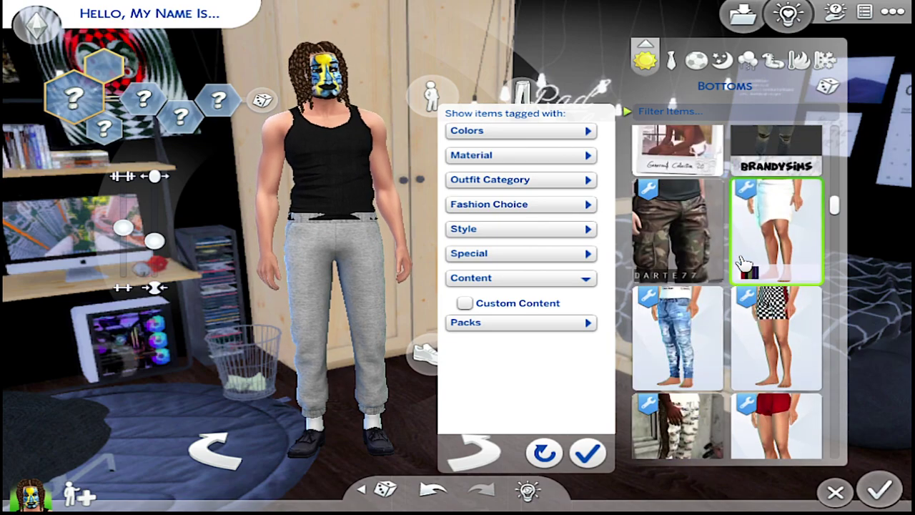
scroll(746, 254, "down", 2)
scroll(770, 254, "down", 2)
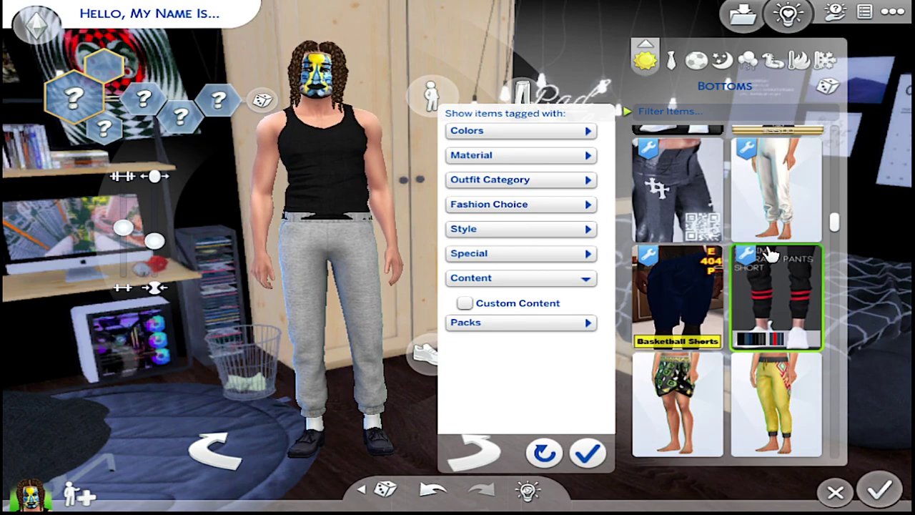
scroll(769, 254, "down", 2)
scroll(769, 252, "down", 2)
scroll(770, 250, "up", 1)
scroll(770, 250, "down", 2)
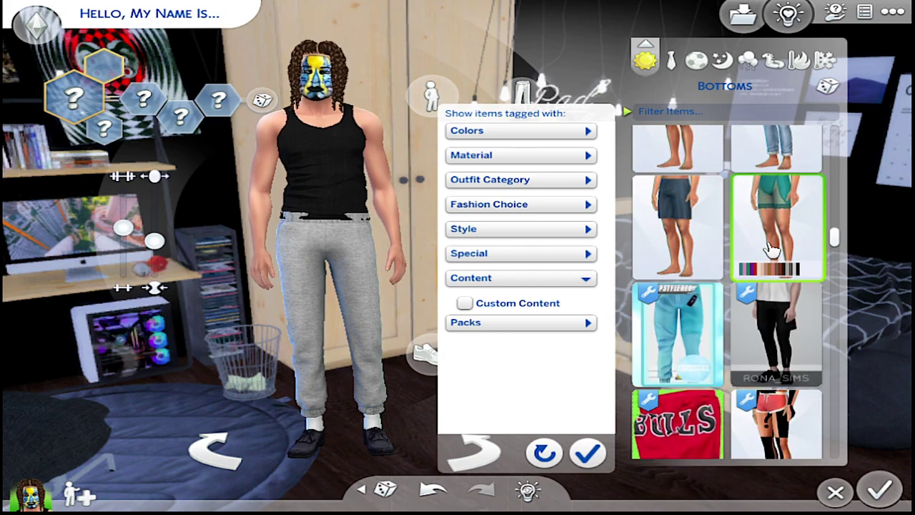
scroll(771, 248, "down", 1)
scroll(771, 249, "down", 1)
scroll(772, 248, "down", 2)
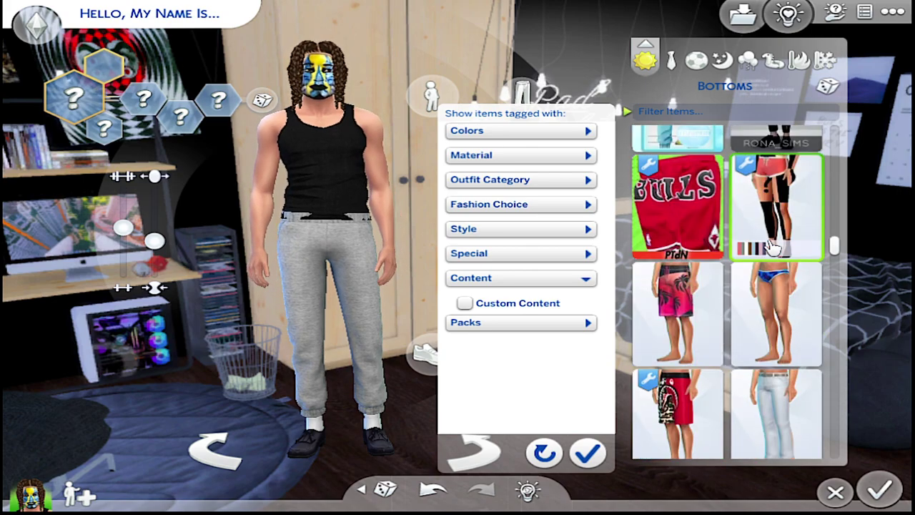
scroll(772, 246, "down", 1)
scroll(772, 247, "down", 2)
scroll(771, 246, "down", 1)
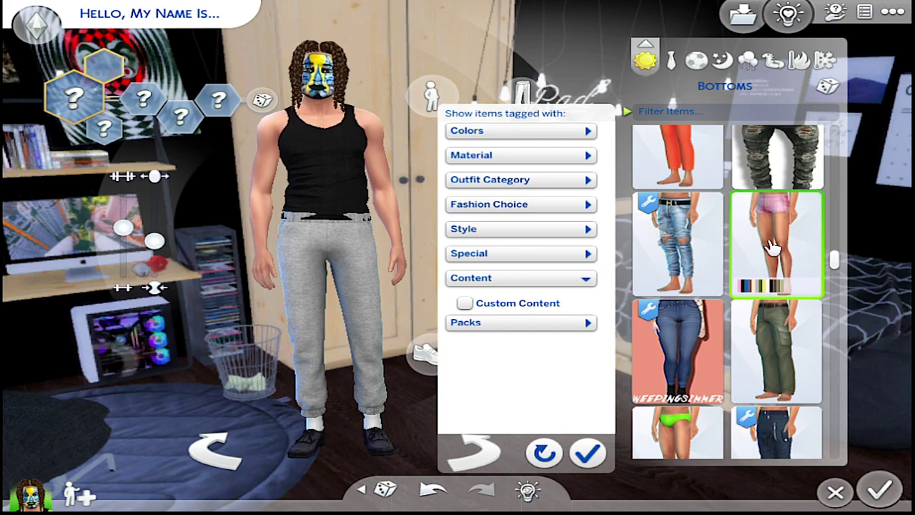
scroll(772, 246, "down", 1)
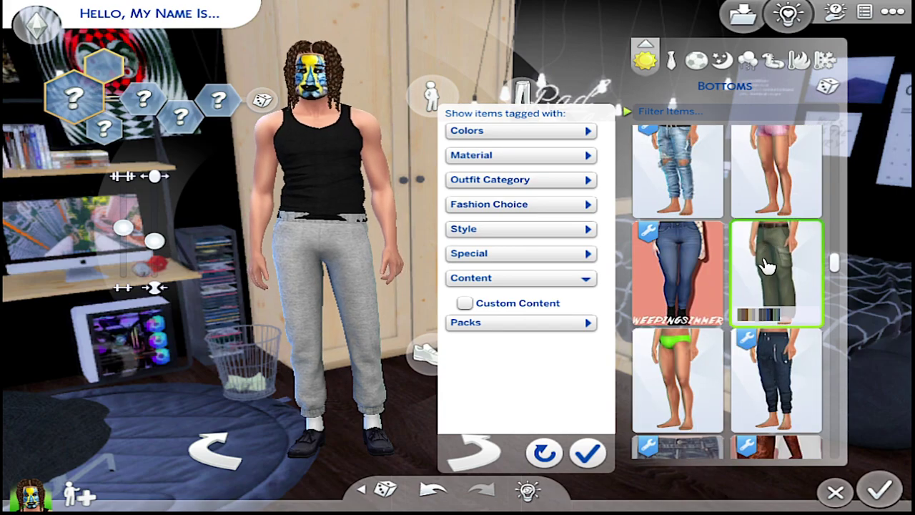
left_click(766, 266)
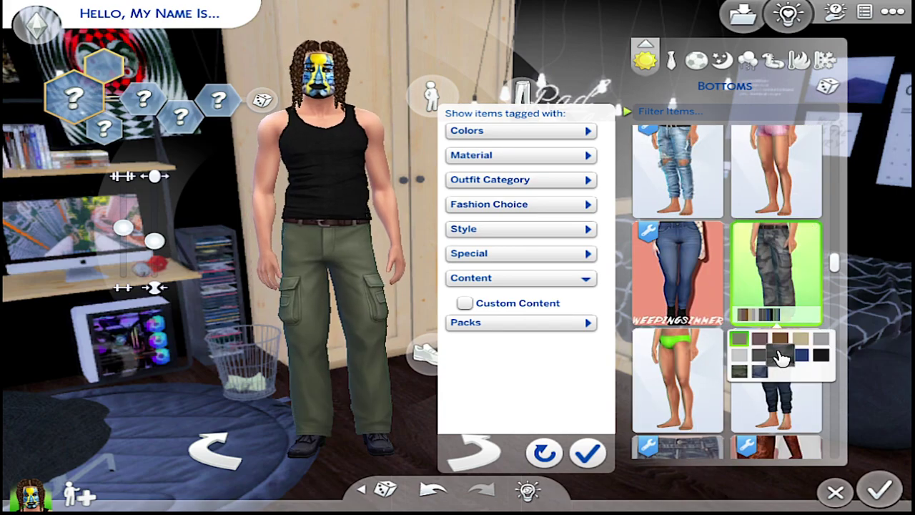
left_click(819, 354)
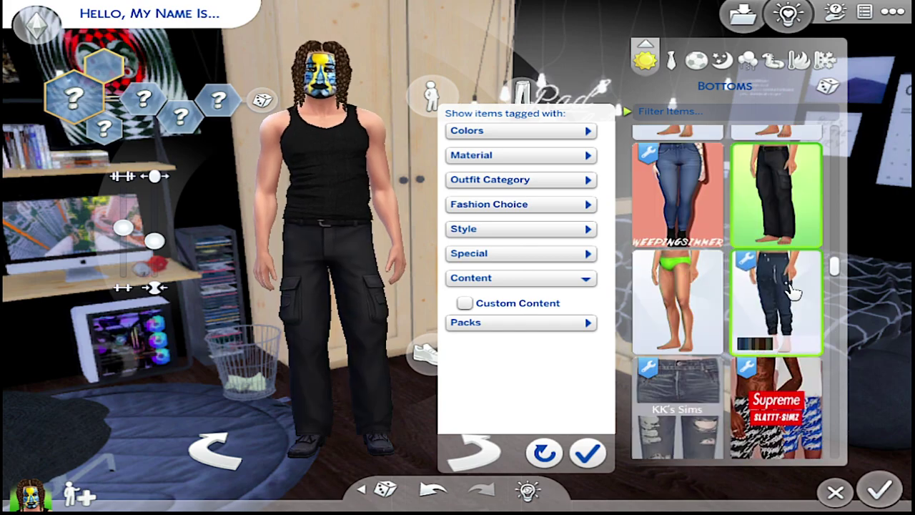
Try blue jeans and olive pants, then undo back to the black cargo pants
scroll(800, 300, "down", 2)
scroll(802, 267, "down", 2)
scroll(745, 303, "down", 2)
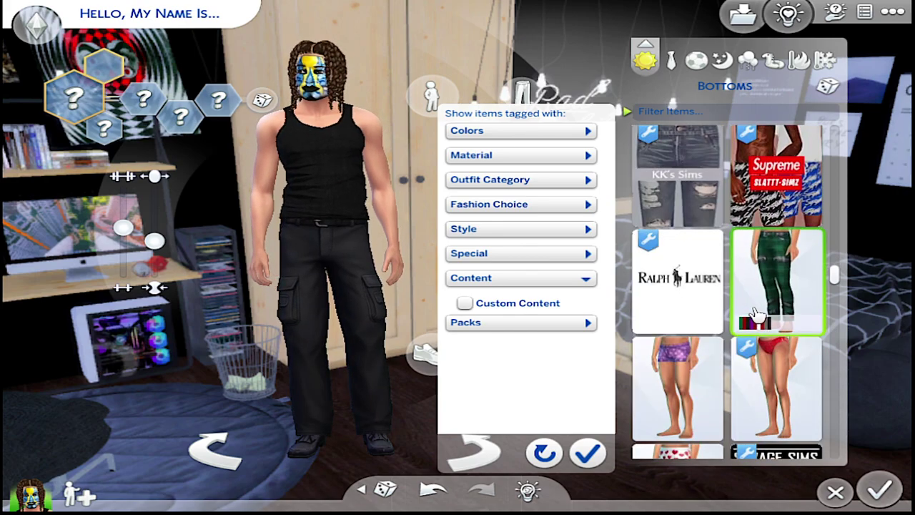
scroll(745, 304, "down", 2)
scroll(759, 314, "down", 1)
scroll(759, 315, "down", 2)
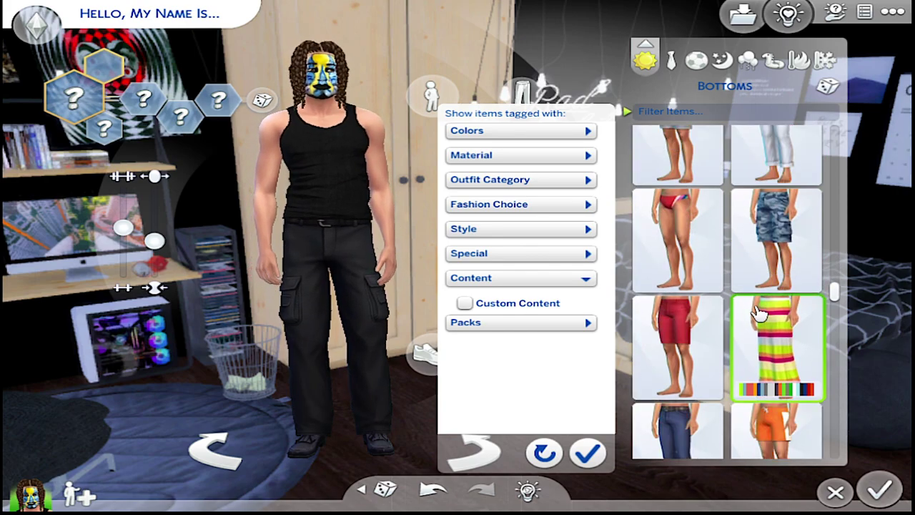
scroll(759, 315, "down", 2)
left_click(693, 239)
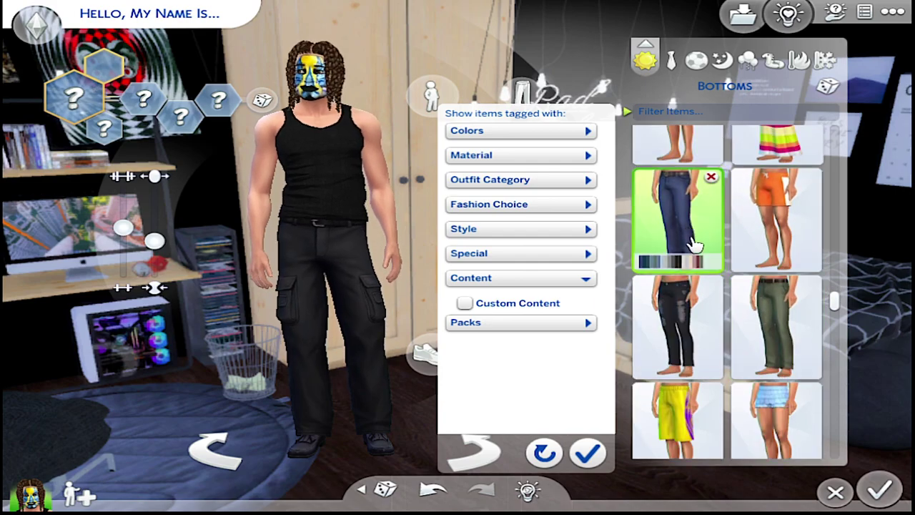
left_click(763, 311)
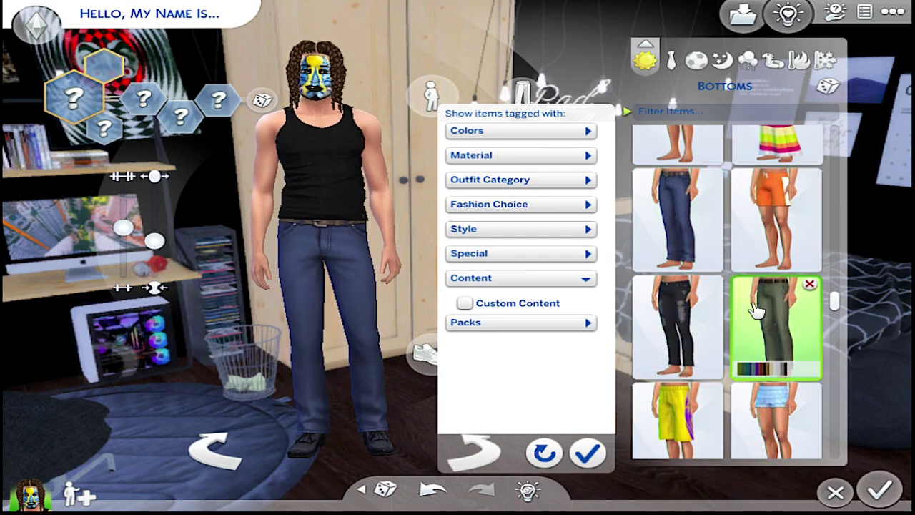
scroll(738, 304, "up", 1)
scroll(738, 304, "up", 2)
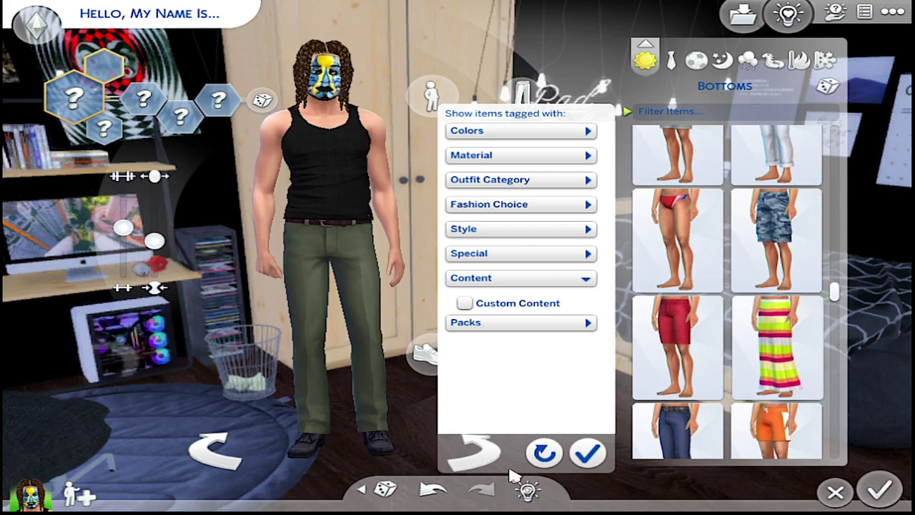
left_click(433, 493)
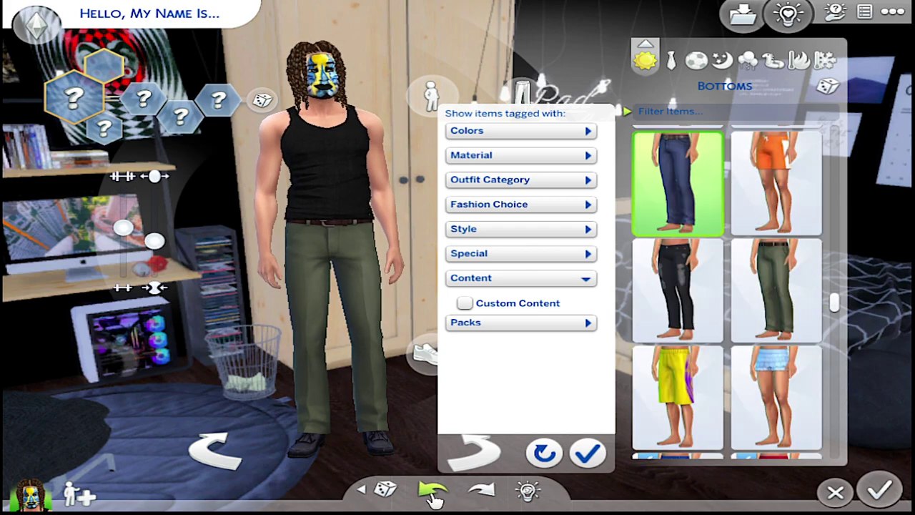
key("ctrl+y")
key("ctrl+y")
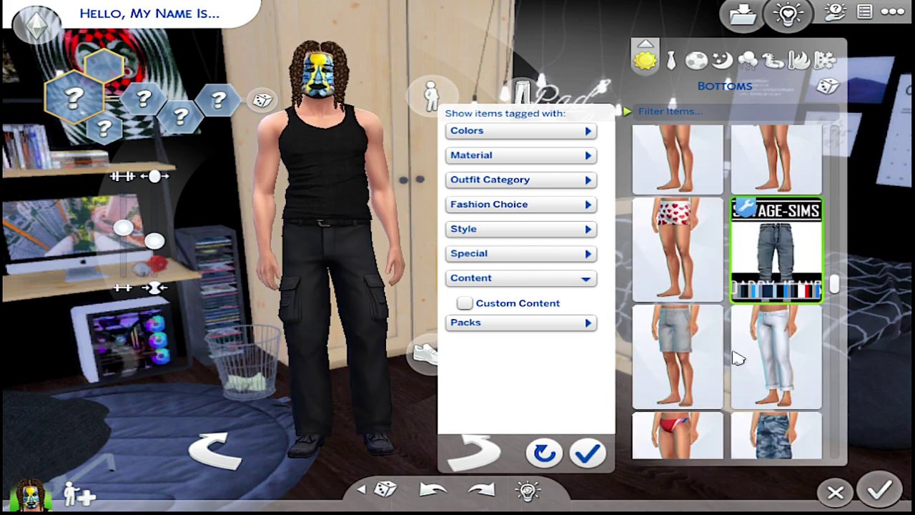
Browse further down the bottoms and turn the Sim to a side profile
scroll(739, 348, "down", 3)
scroll(741, 346, "down", 1)
scroll(741, 346, "down", 2)
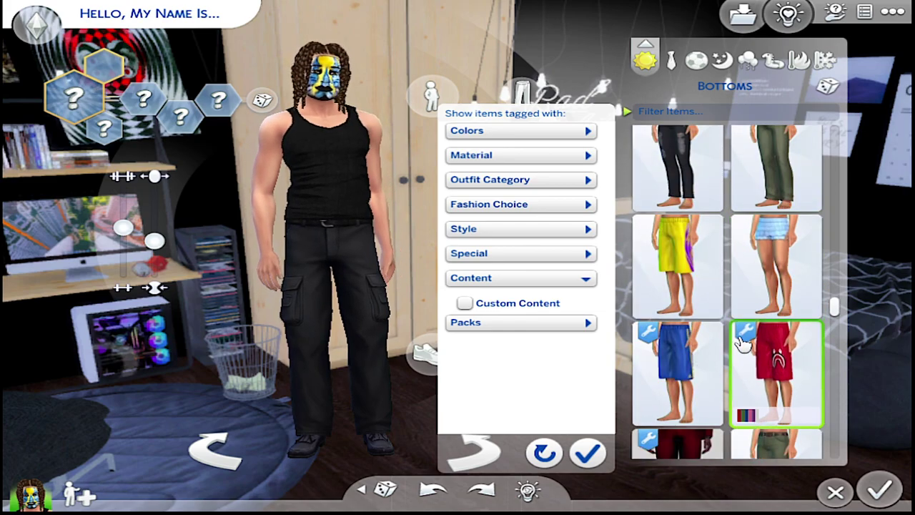
scroll(741, 345, "down", 2)
scroll(741, 345, "down", 1)
scroll(741, 345, "down", 1)
scroll(741, 343, "down", 1)
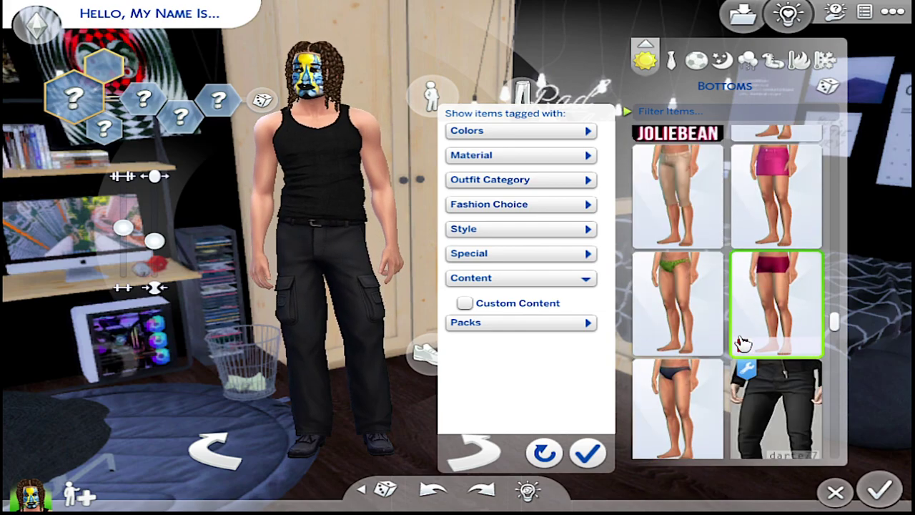
scroll(741, 343, "down", 2)
scroll(743, 341, "down", 2)
scroll(743, 341, "down", 2)
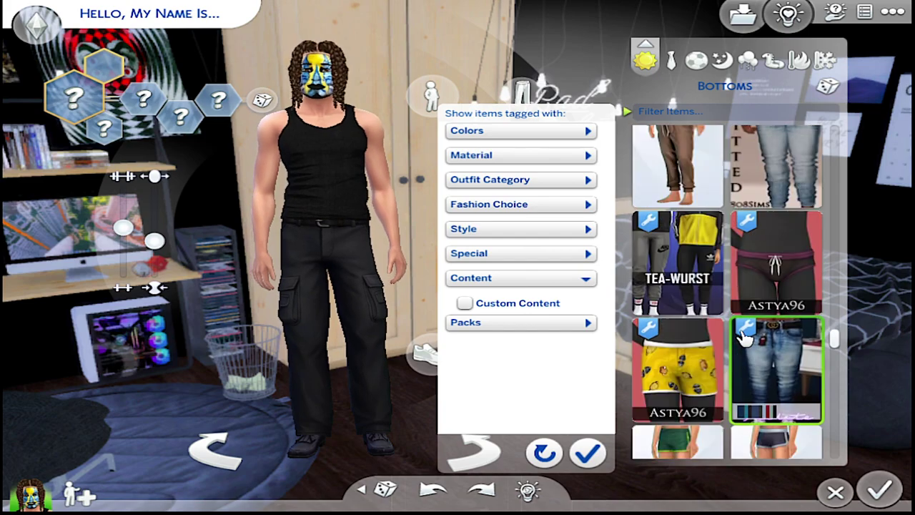
scroll(743, 341, "down", 2)
scroll(743, 341, "down", 2)
scroll(743, 340, "down", 2)
scroll(743, 337, "down", 2)
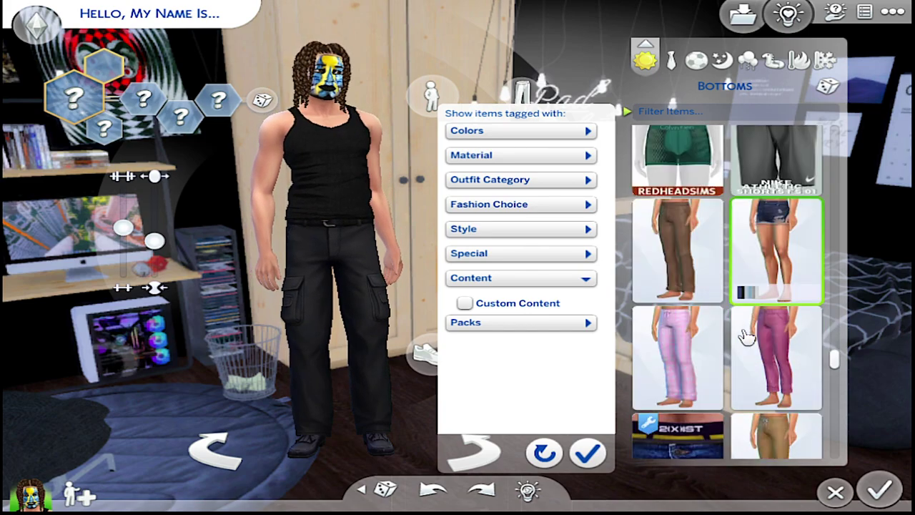
scroll(743, 337, "down", 2)
scroll(745, 336, "down", 2)
scroll(745, 335, "down", 2)
scroll(745, 334, "down", 2)
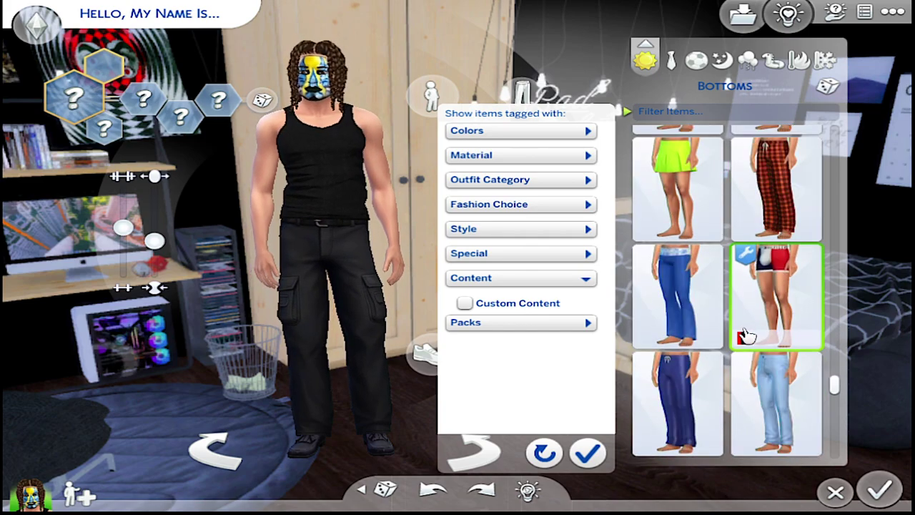
scroll(746, 333, "down", 2)
scroll(746, 330, "down", 2)
scroll(746, 328, "down", 2)
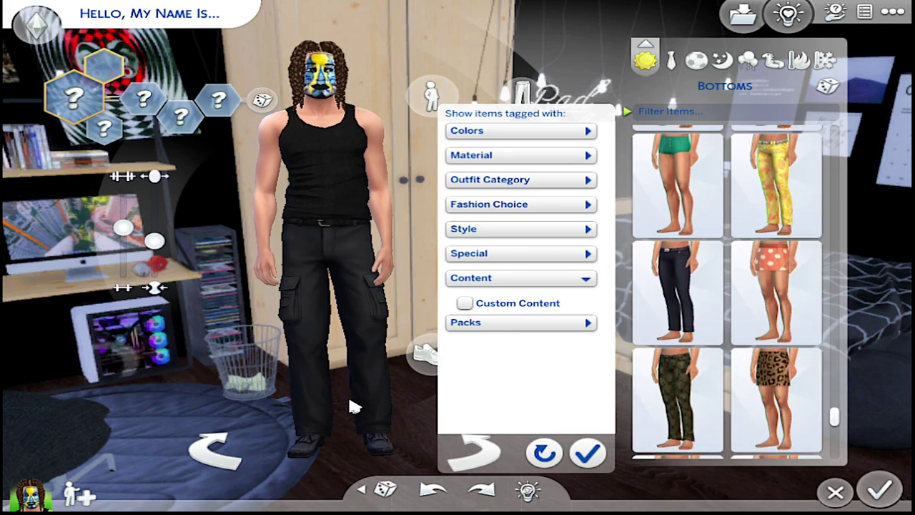
left_click_drag(386, 428, 336, 421)
In the shoes catalogue, try a white pair of shoes on the Sim
left_click(379, 449)
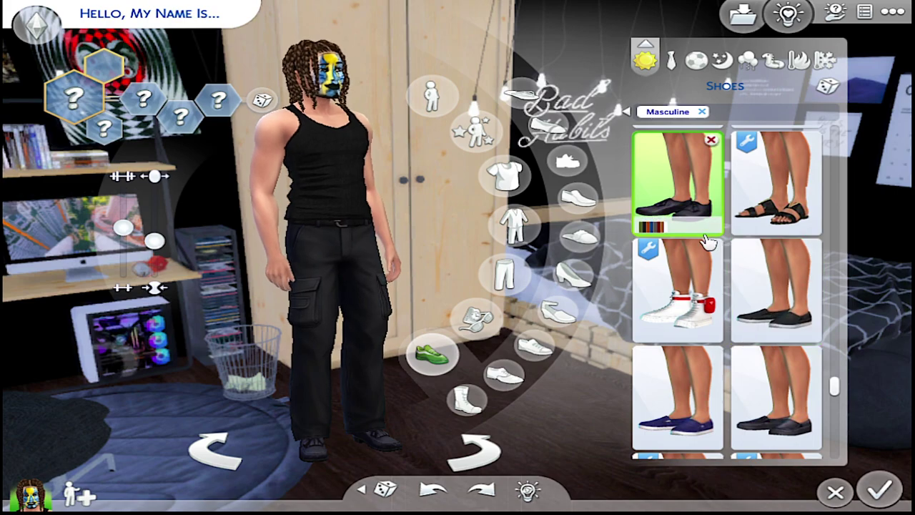
mouse_move(677, 184)
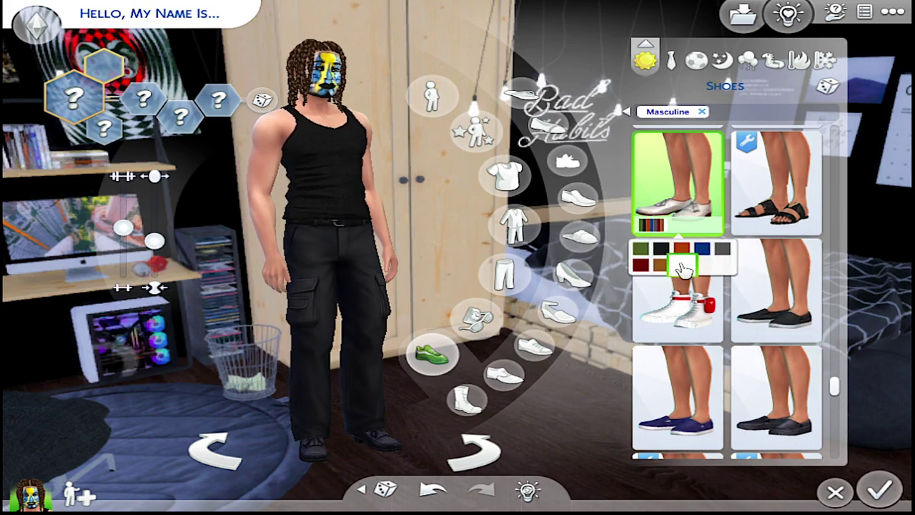
left_click(681, 266)
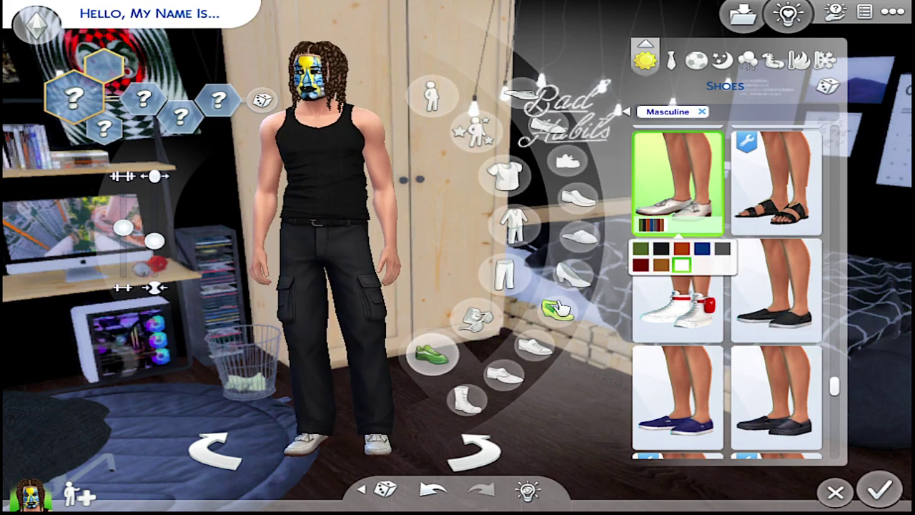
scroll(801, 243, "up", 2)
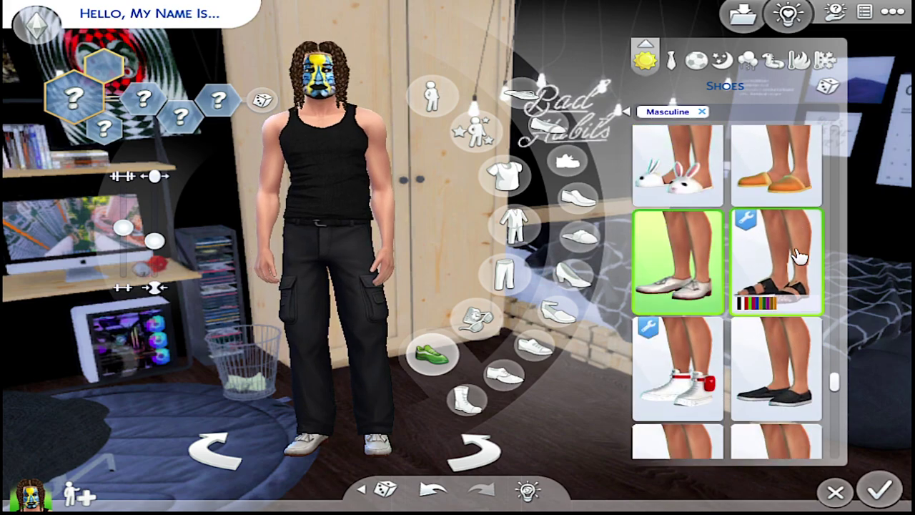
scroll(799, 257, "up", 2)
scroll(799, 258, "up", 3)
scroll(799, 257, "up", 2)
scroll(797, 260, "up", 2)
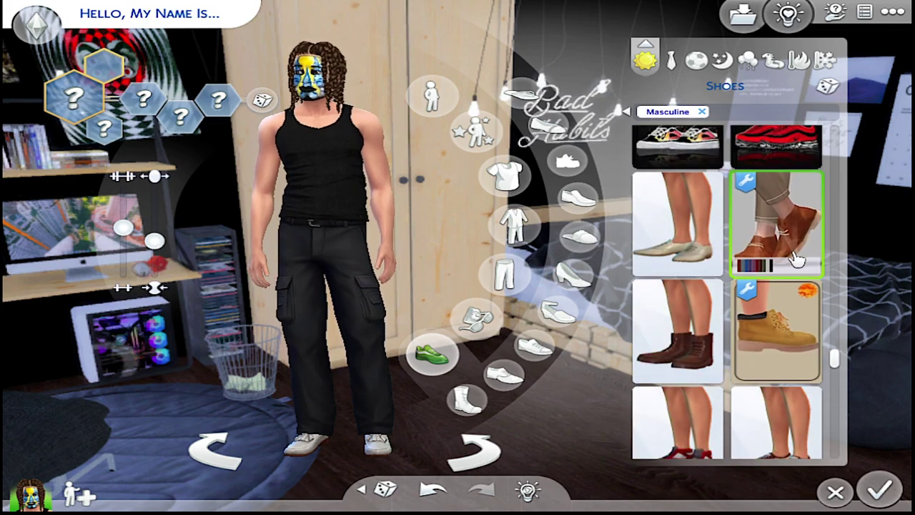
scroll(796, 258, "up", 3)
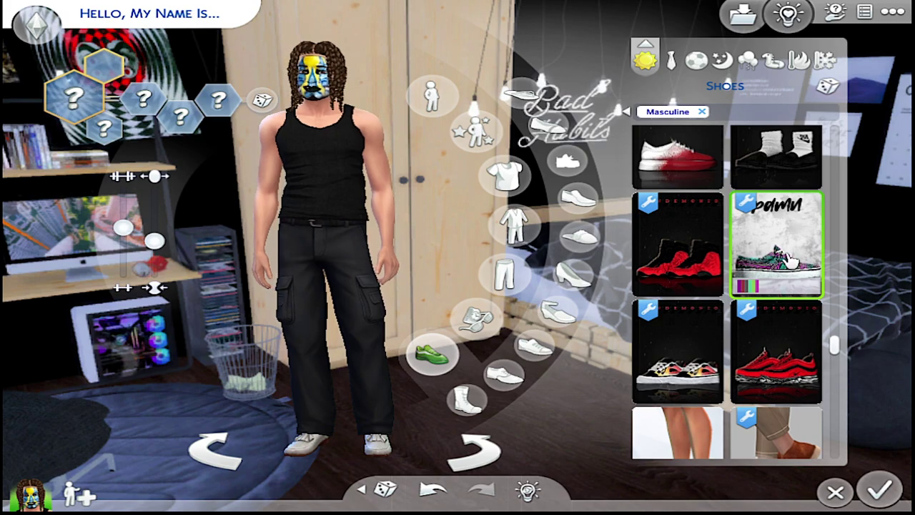
scroll(791, 258, "up", 2)
Put the socks-and-shoes sneakers on the Sim in black
left_click(775, 296)
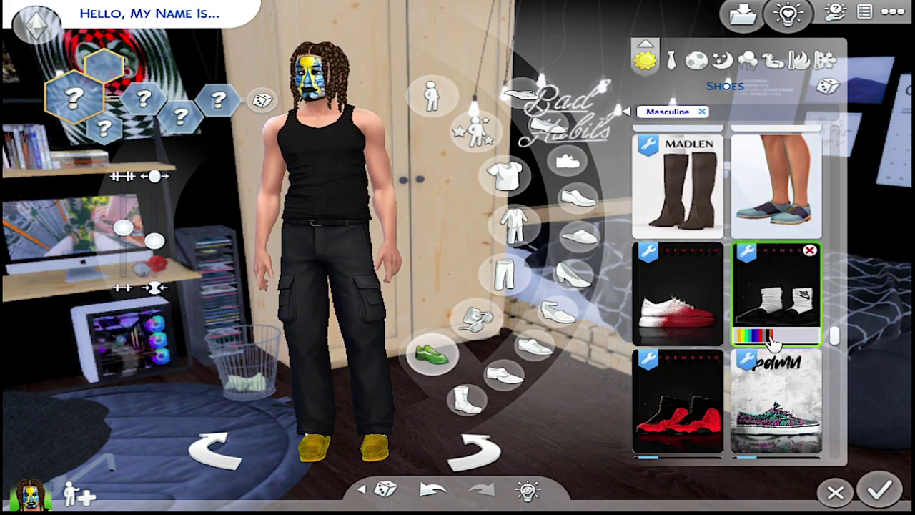
scroll(773, 343, "up", 1)
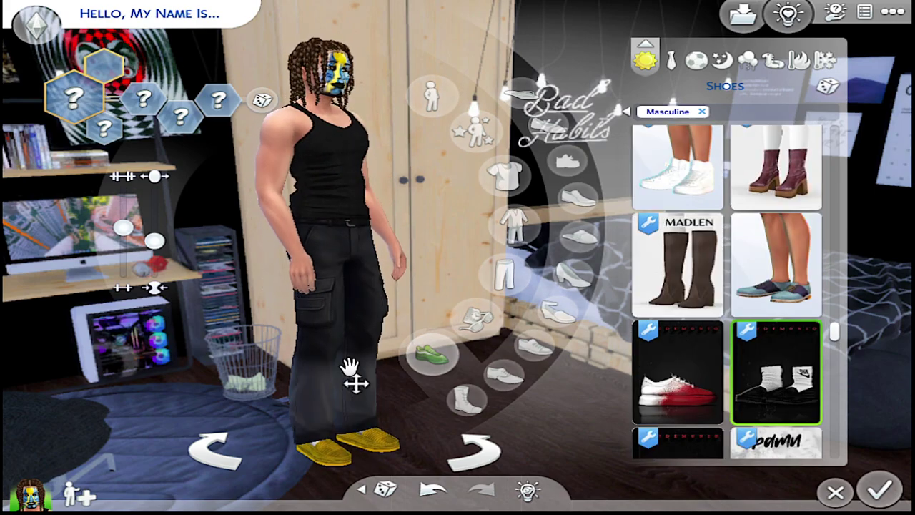
mouse_move(763, 307)
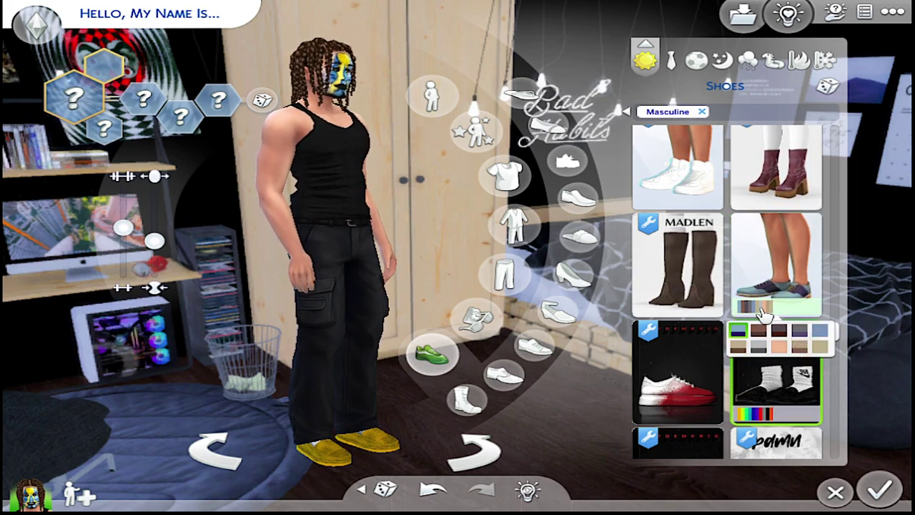
scroll(771, 343, "down", 1)
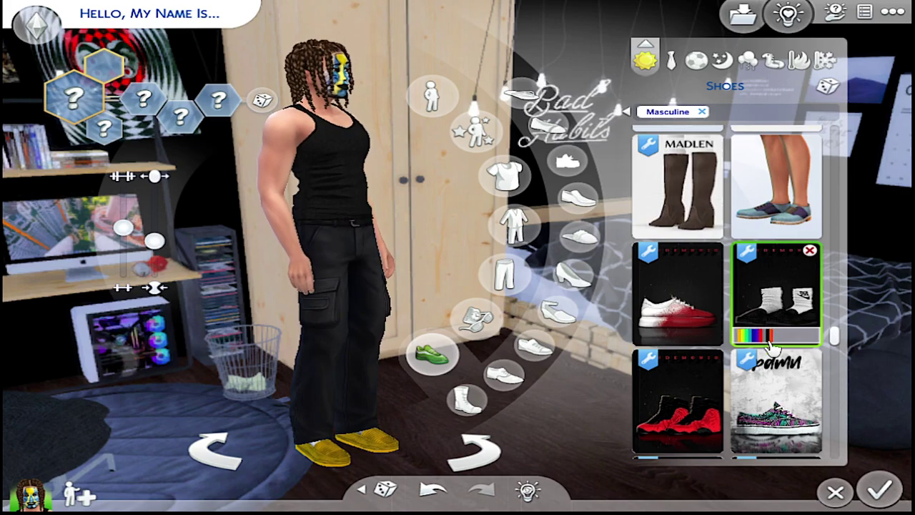
mouse_move(770, 335)
left_click(800, 377)
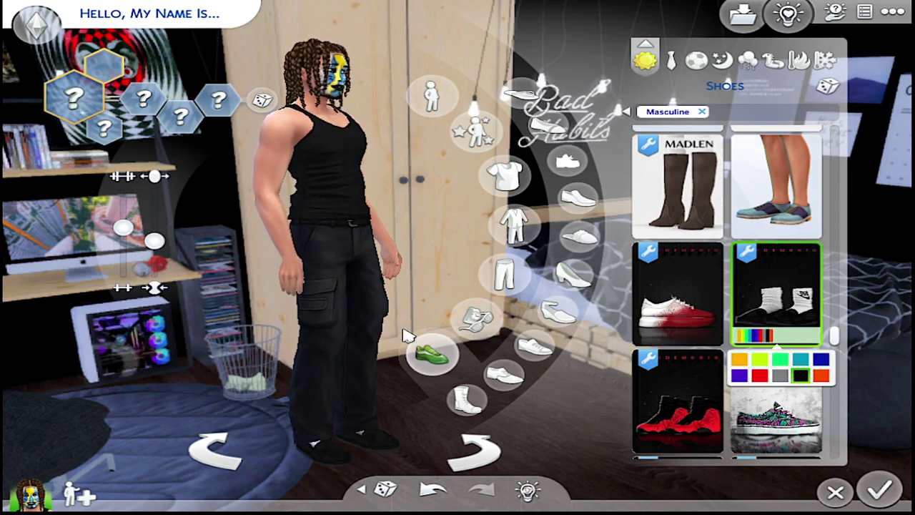
Turn the Sim toward the camera, check Tops, then bring up the Body skin tone options
left_click_drag(405, 334, 399, 336)
scroll(377, 278, "up", 2)
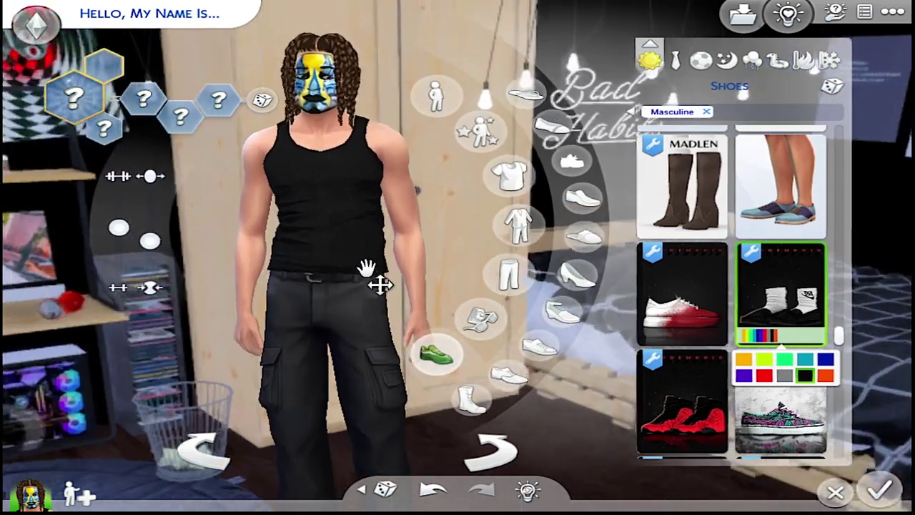
scroll(375, 275, "up", 1)
scroll(368, 270, "up", 1)
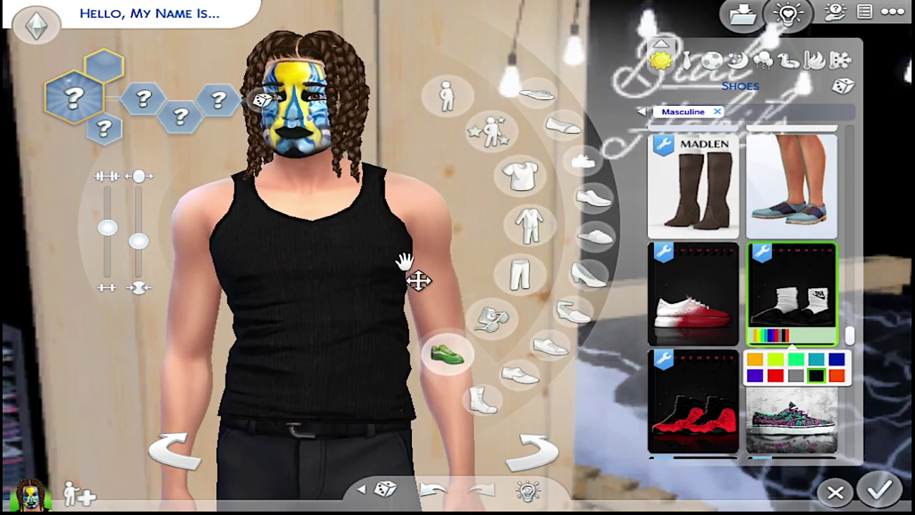
scroll(411, 272, "down", 2)
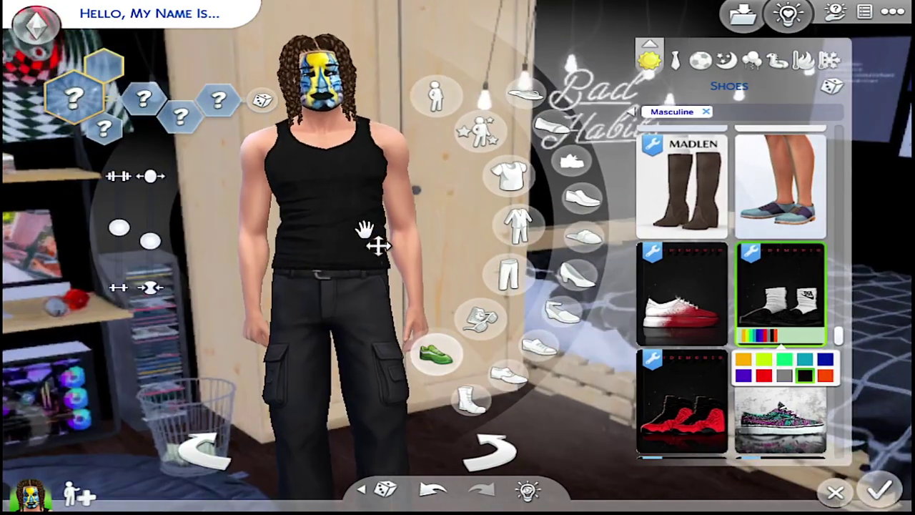
left_click(509, 176)
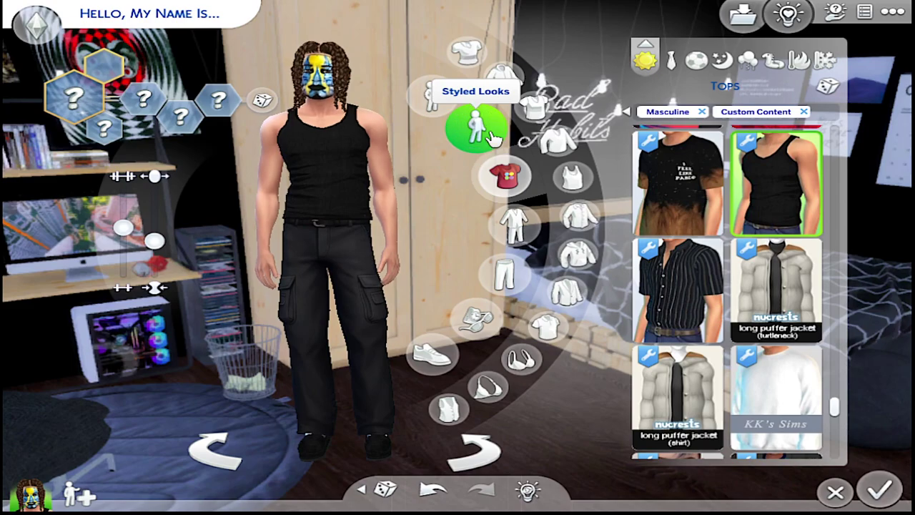
left_click(433, 98)
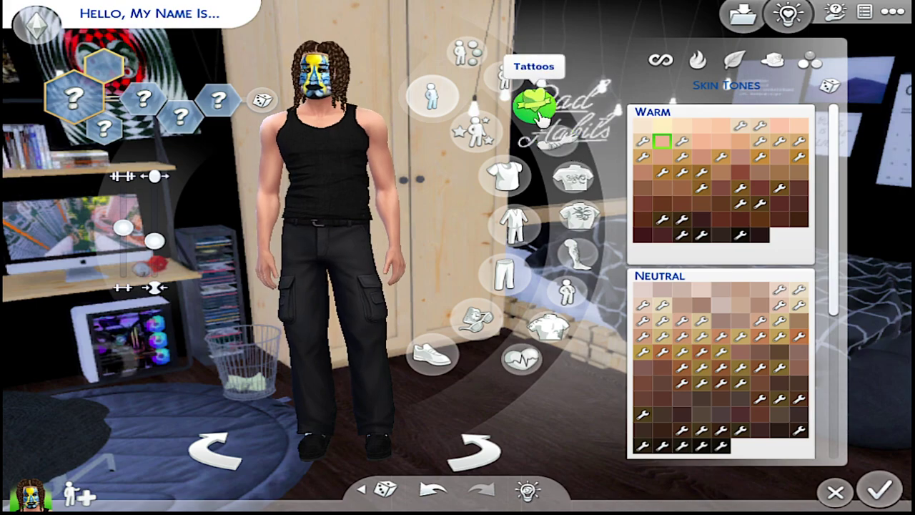
Try sleeve tattoo designs until dark sleeves cover both arms, then return to Accessories
left_click(535, 111)
scroll(759, 264, "down", 2)
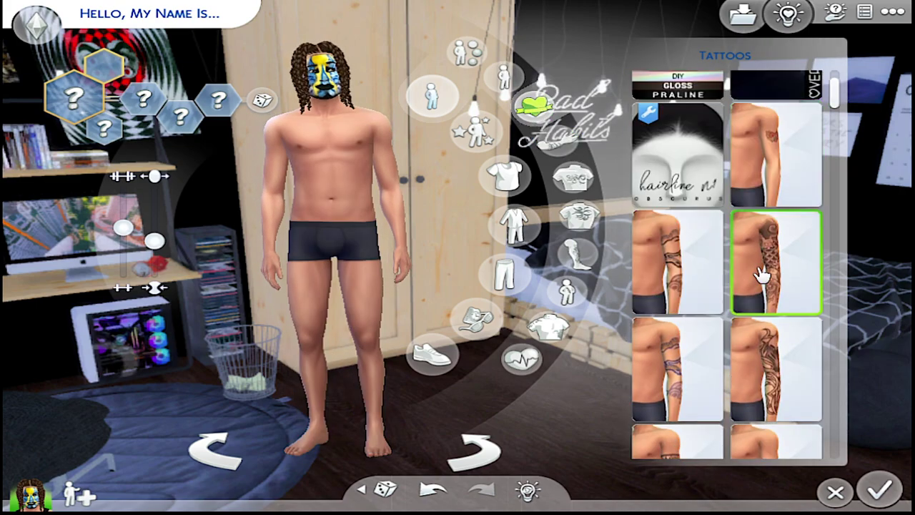
scroll(759, 264, "down", 2)
left_click(770, 146)
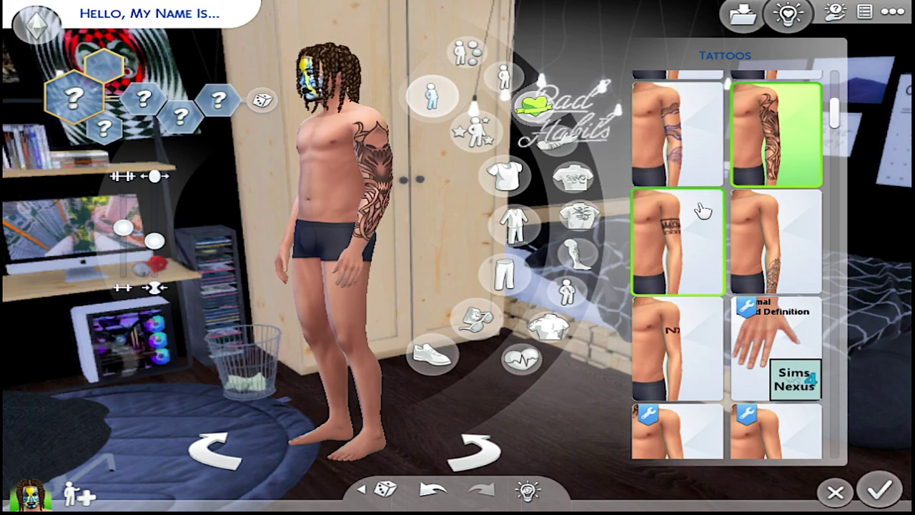
scroll(713, 205, "down", 2)
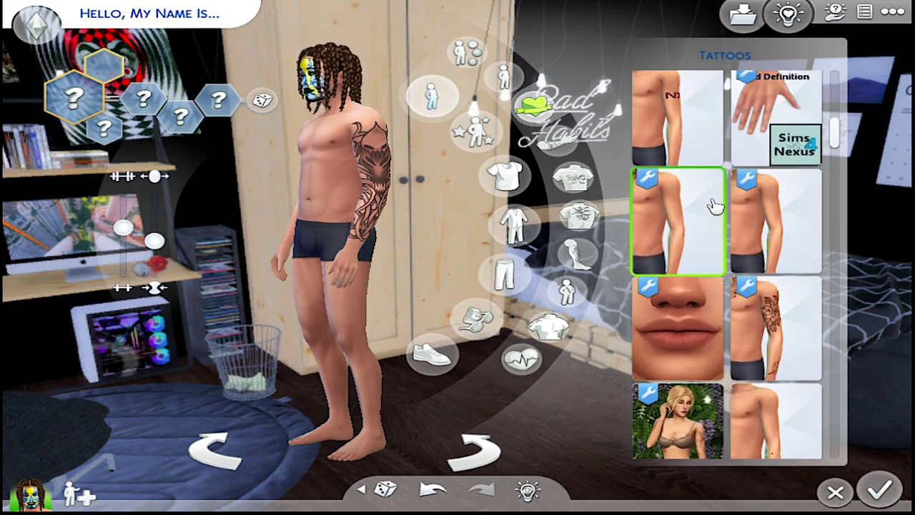
scroll(713, 205, "down", 1)
scroll(714, 205, "down", 2)
scroll(717, 203, "down", 1)
scroll(716, 203, "down", 2)
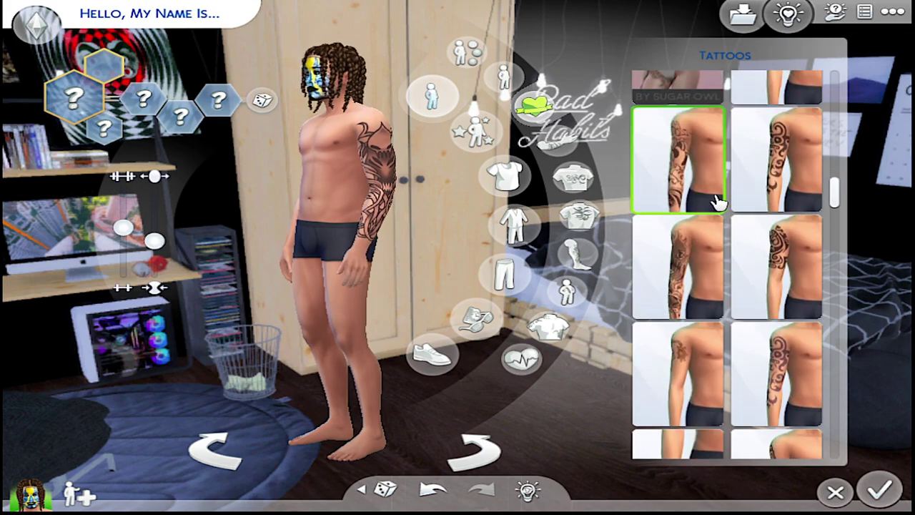
left_click(704, 185)
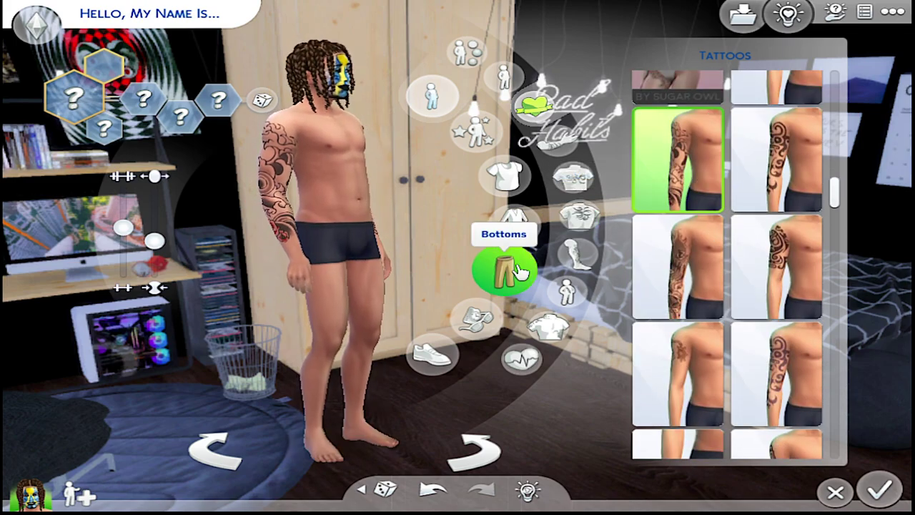
left_click(696, 275)
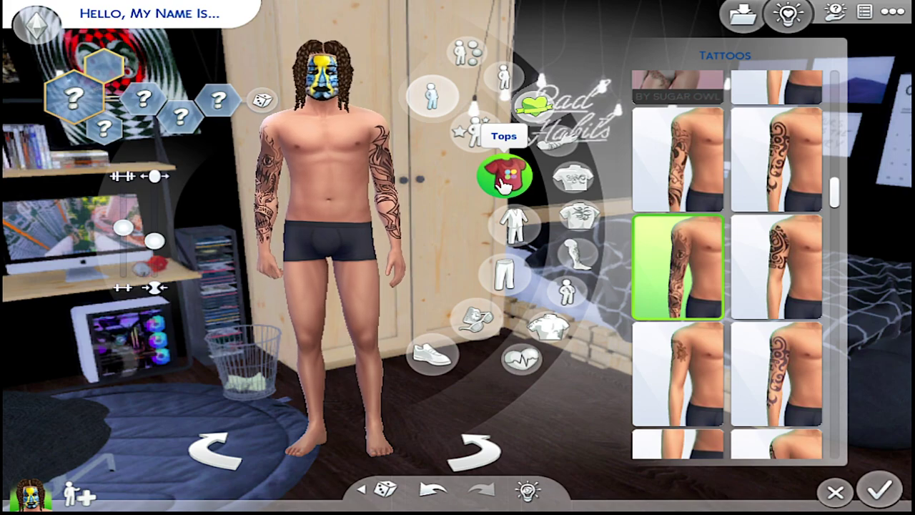
left_click(466, 312)
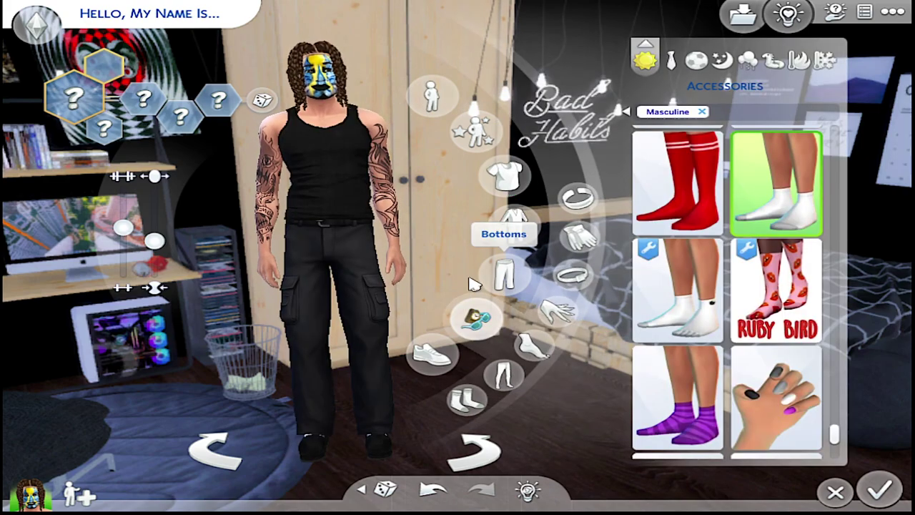
mouse_move(677, 290)
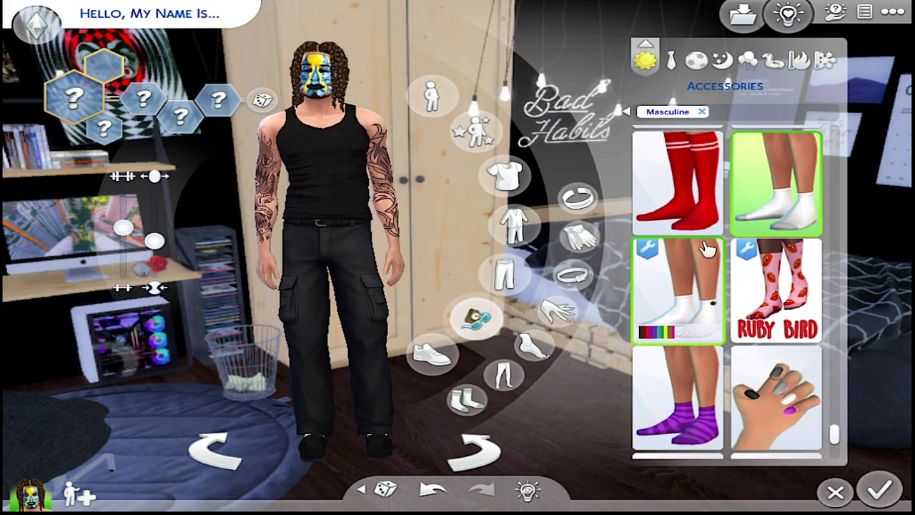
Give the Sim black nail polish
scroll(786, 371, "down", 2)
scroll(795, 339, "down", 1)
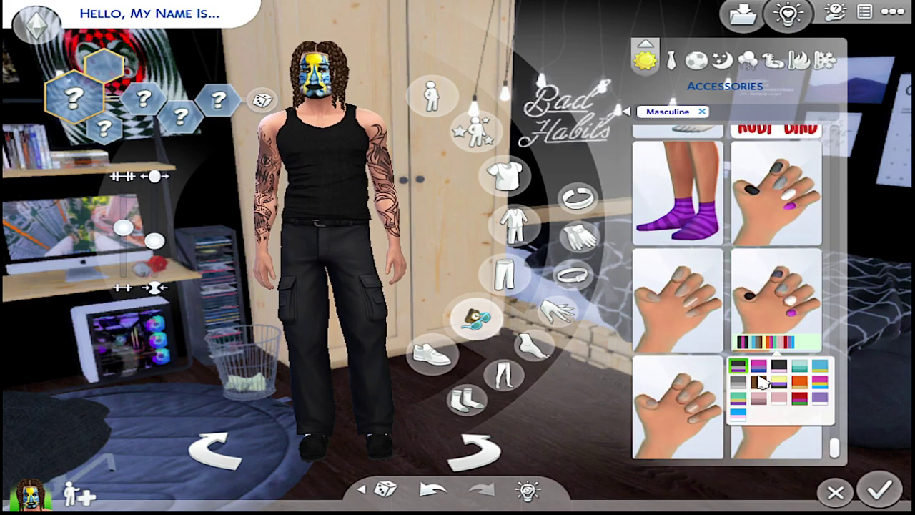
left_click(778, 368)
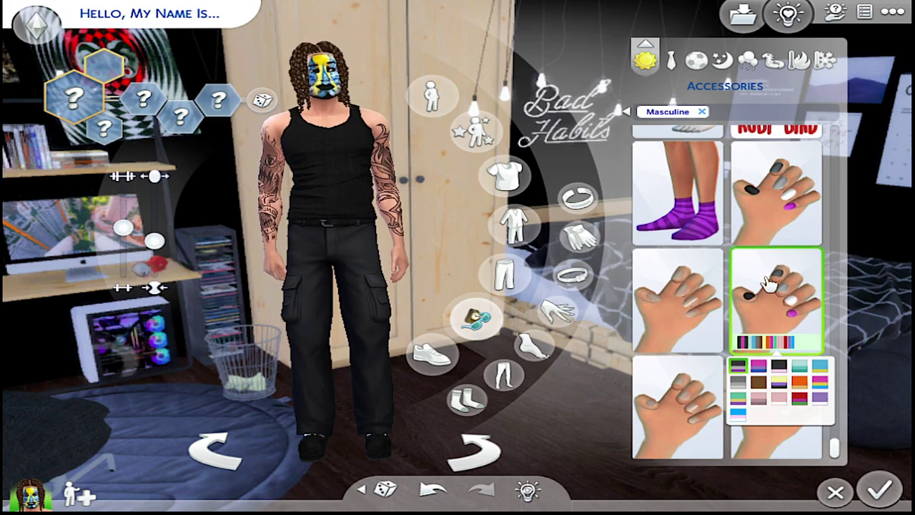
left_click(693, 407)
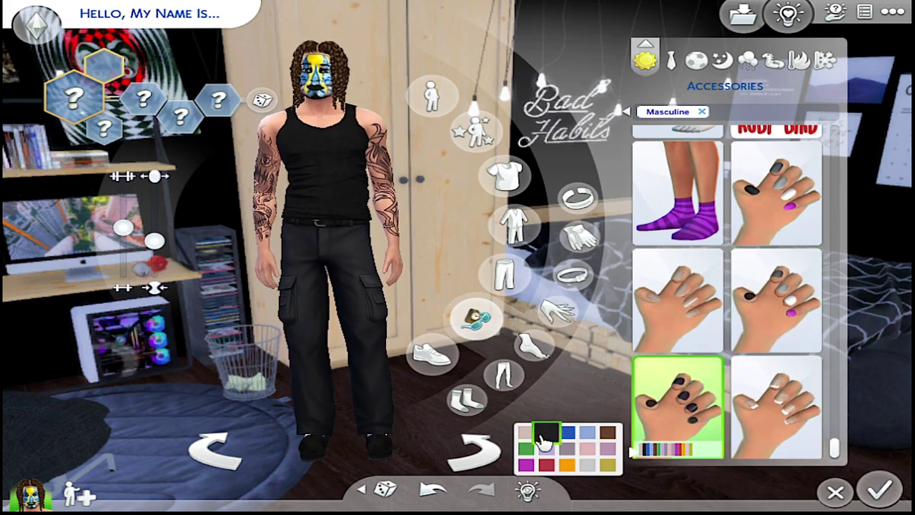
Swap the Sim's socks for a different pair
scroll(779, 286, "up", 3)
scroll(786, 280, "up", 2)
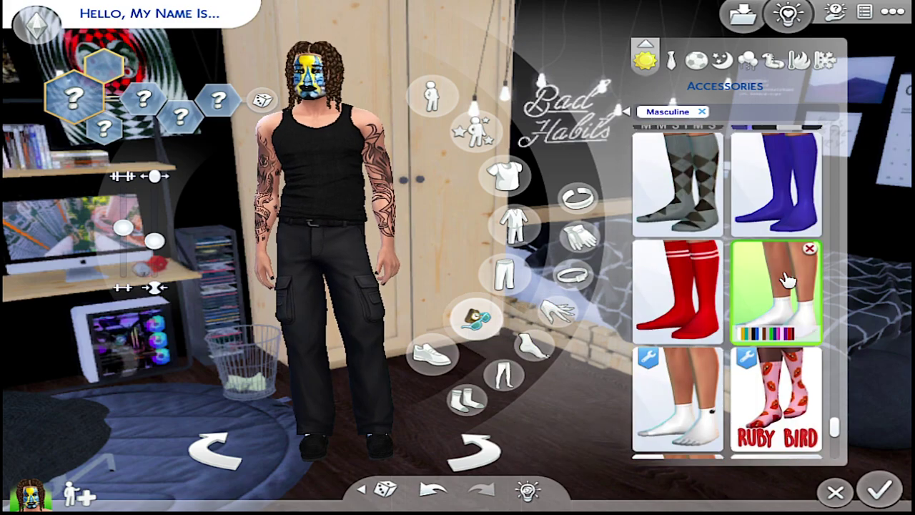
scroll(786, 280, "up", 2)
scroll(789, 284, "up", 2)
scroll(794, 289, "up", 2)
left_click(792, 290)
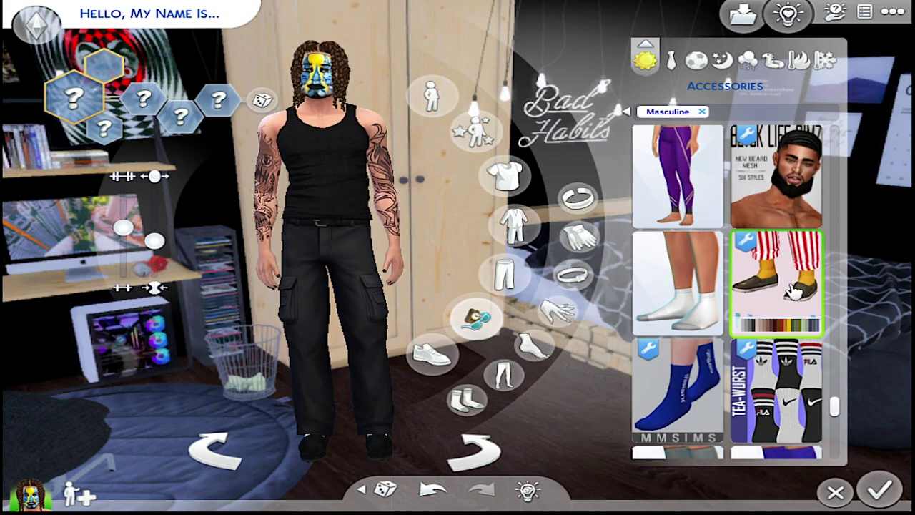
Put the multicolour plush belt on the Sim's black cargo pants
scroll(794, 220, "up", 2)
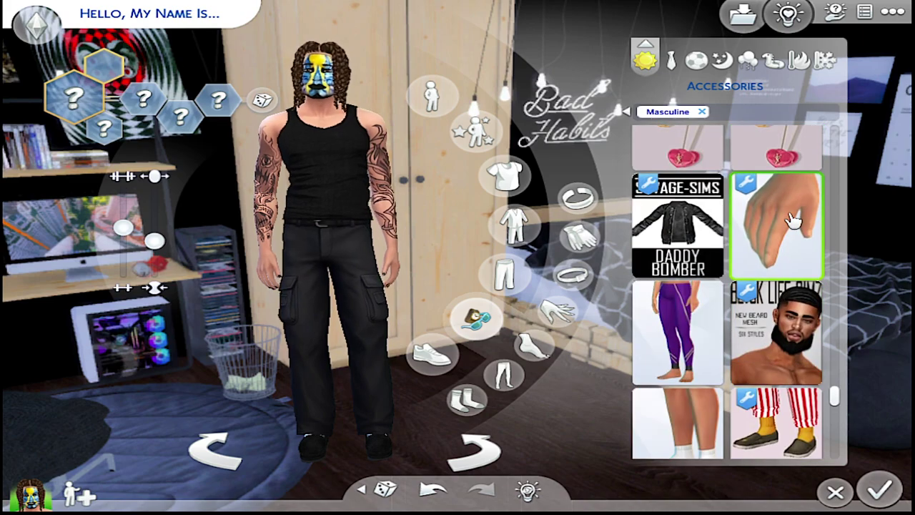
scroll(791, 220, "down", 2)
scroll(786, 257, "down", 2)
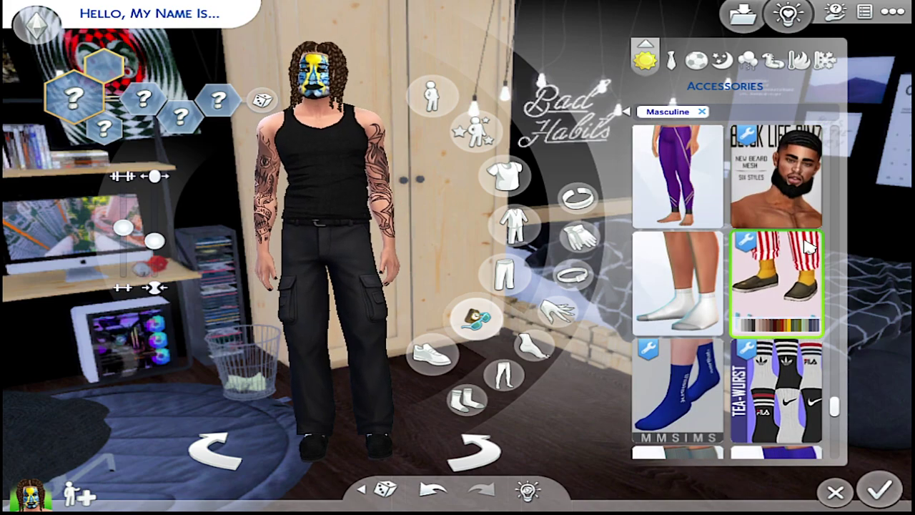
scroll(808, 243, "up", 3)
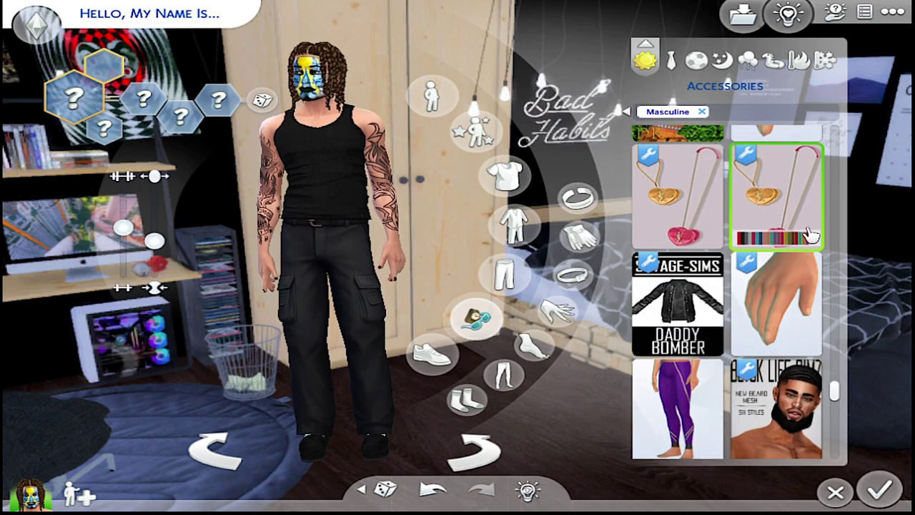
scroll(810, 236, "up", 1)
scroll(810, 235, "up", 1)
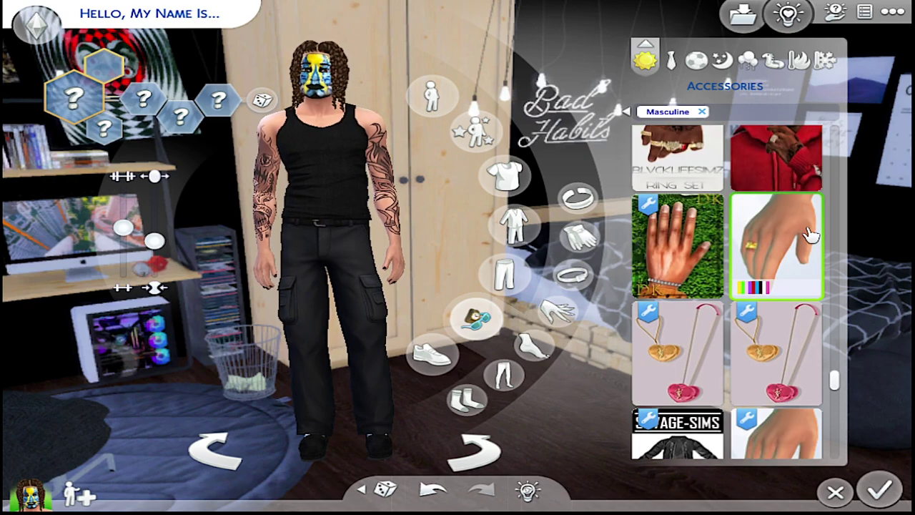
scroll(809, 235, "up", 1)
scroll(810, 234, "up", 1)
scroll(810, 234, "up", 1)
scroll(810, 234, "up", 1)
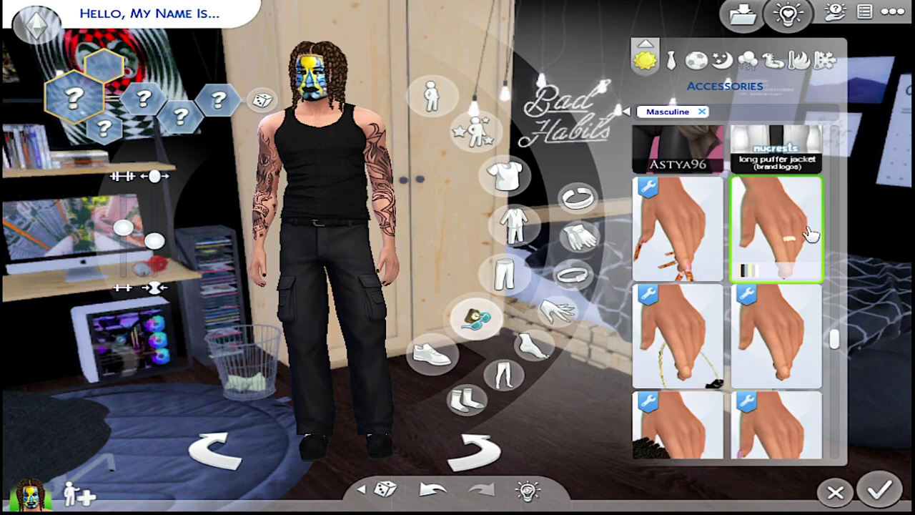
scroll(810, 234, "up", 1)
scroll(809, 235, "up", 1)
scroll(810, 234, "up", 1)
scroll(810, 232, "up", 2)
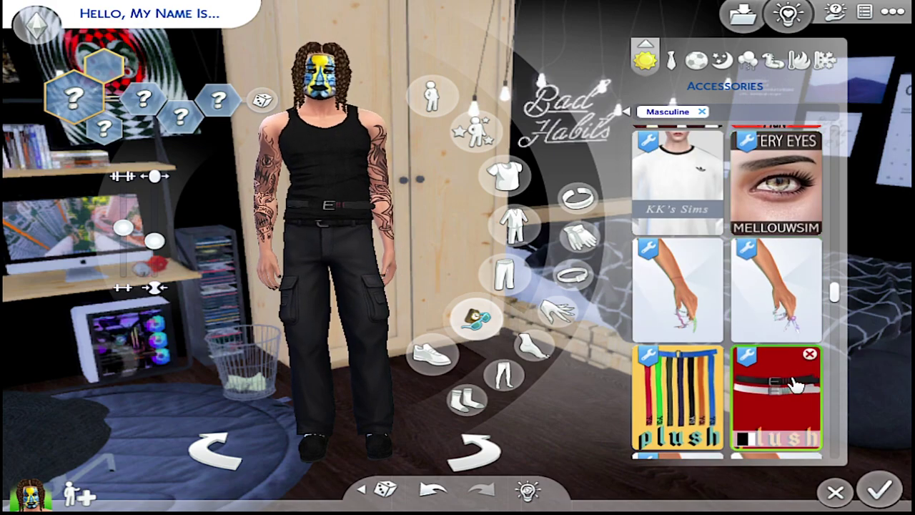
left_click(706, 369)
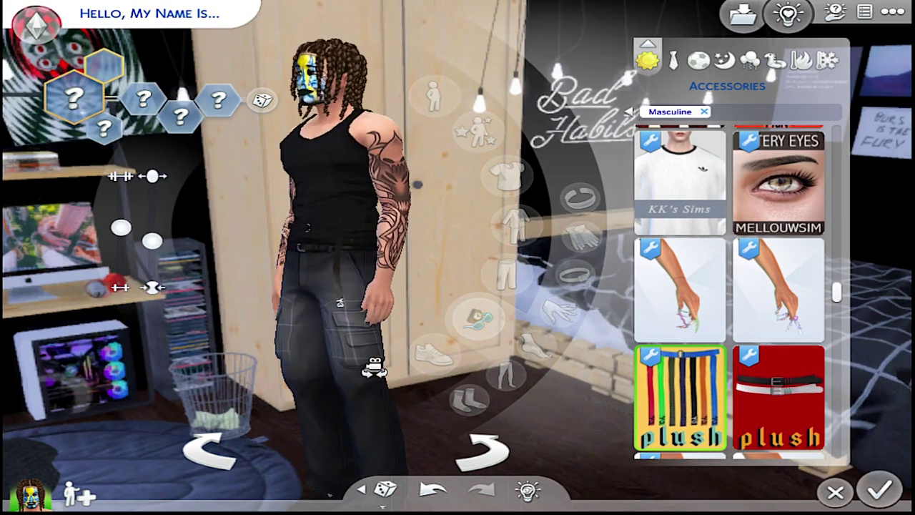
Scroll the Accessories list and click the belt item on the sim's outfit
scroll(363, 331, "up", 2)
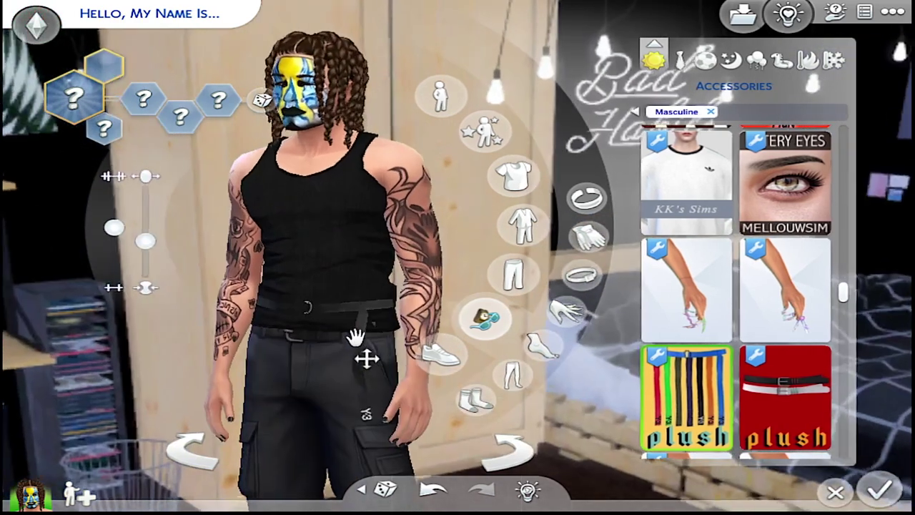
mouse_move(679, 397)
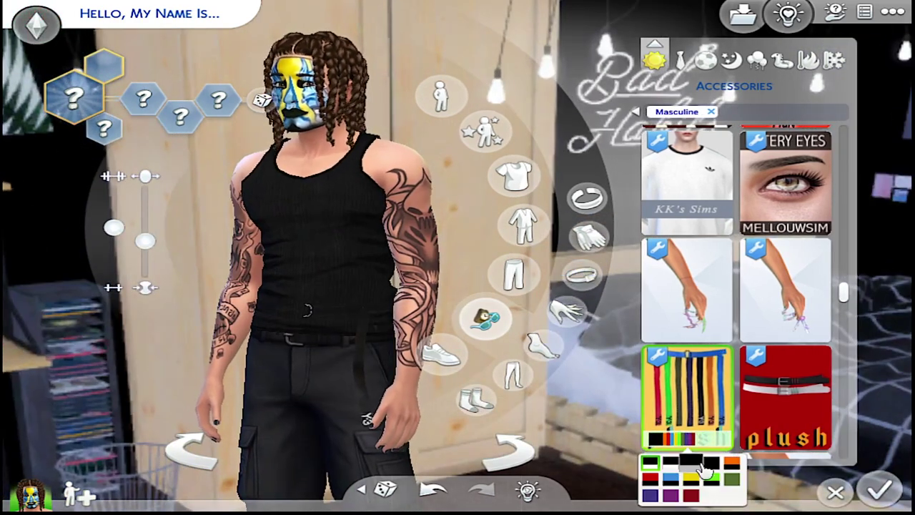
mouse_move(686, 437)
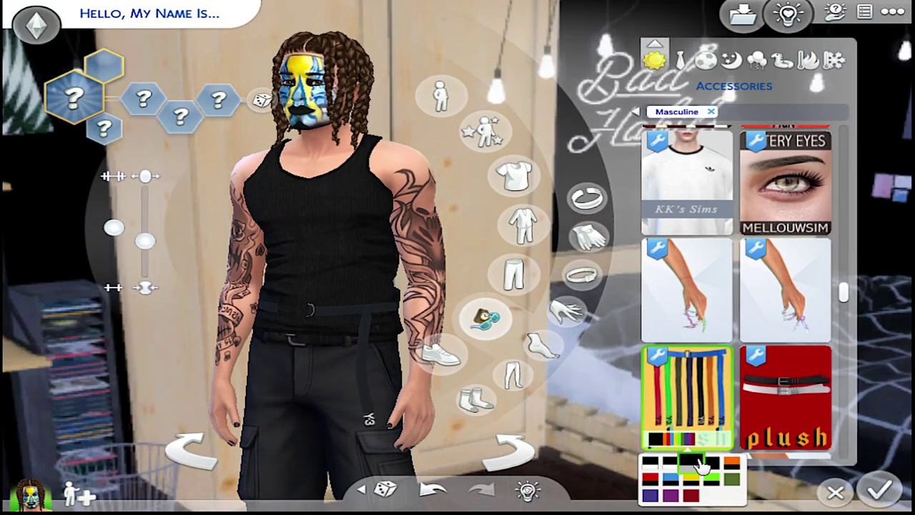
left_click(719, 356)
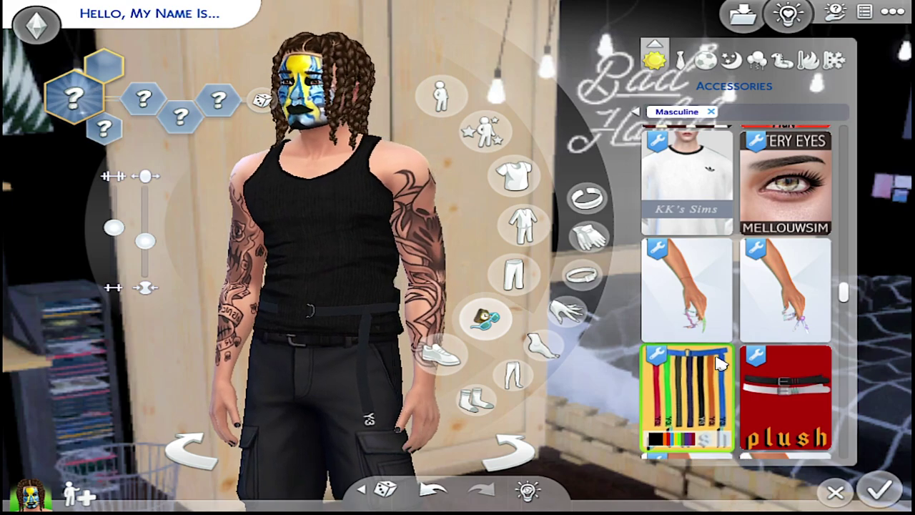
scroll(762, 312, "up", 1)
scroll(761, 313, "up", 1)
Zoom the camera onto the sim's head until the head category wheel appears
scroll(763, 307, "up", 1)
scroll(764, 307, "up", 1)
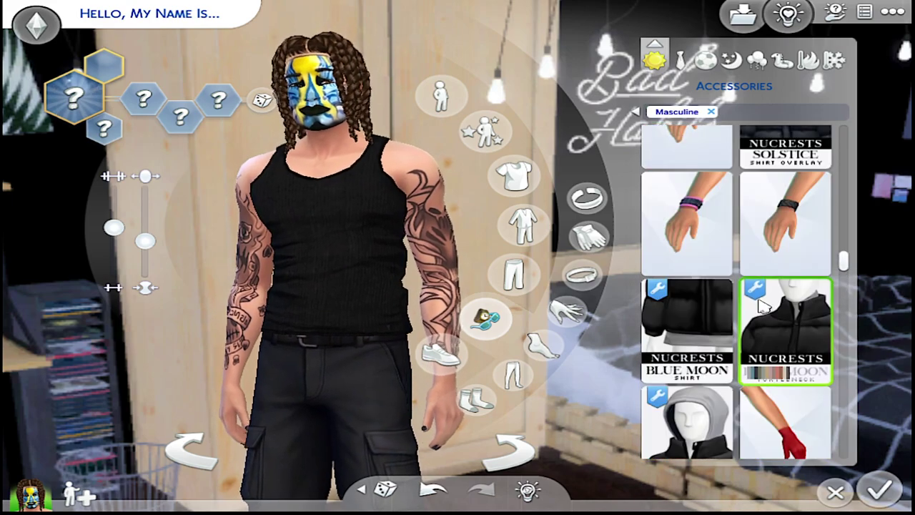
scroll(763, 307, "up", 1)
scroll(763, 306, "up", 1)
scroll(763, 305, "up", 1)
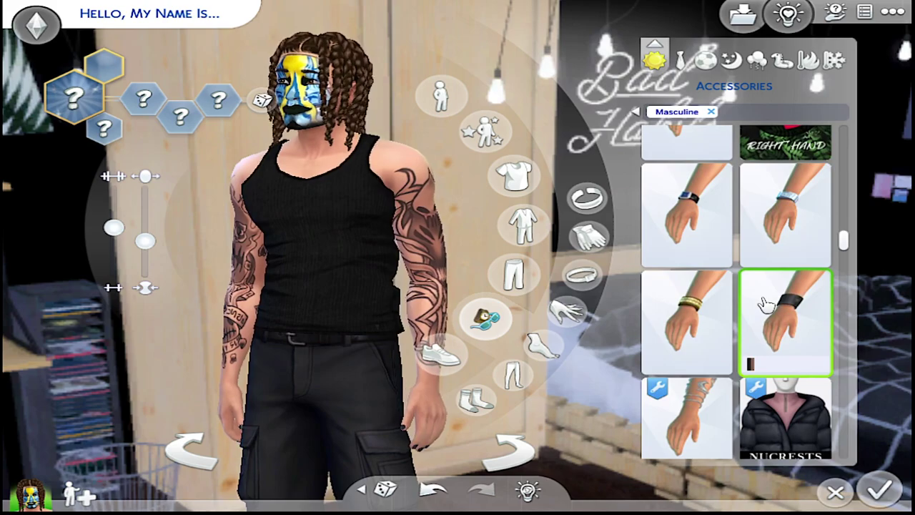
scroll(763, 305, "up", 1)
scroll(763, 305, "up", 1)
scroll(765, 304, "up", 1)
scroll(765, 303, "up", 1)
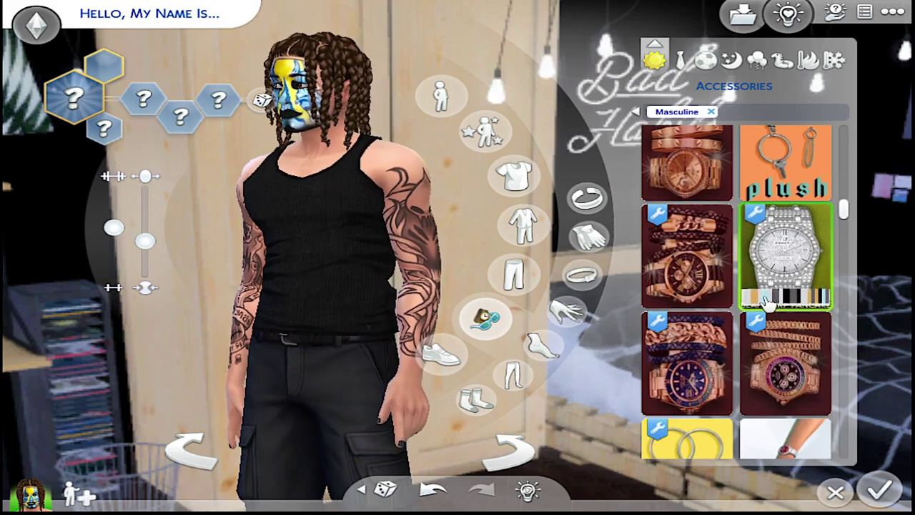
scroll(764, 304, "up", 1)
scroll(766, 303, "up", 1)
scroll(768, 302, "up", 1)
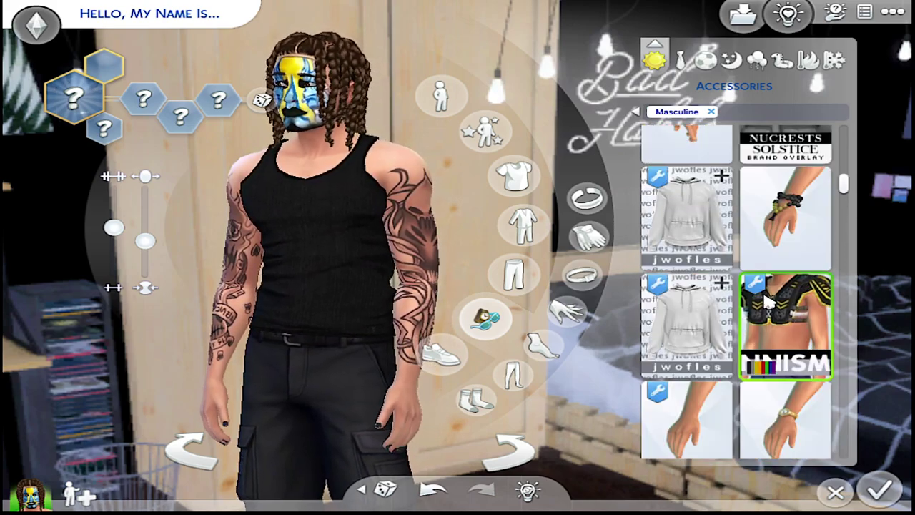
scroll(766, 302, "up", 1)
scroll(767, 303, "up", 1)
scroll(769, 301, "up", 1)
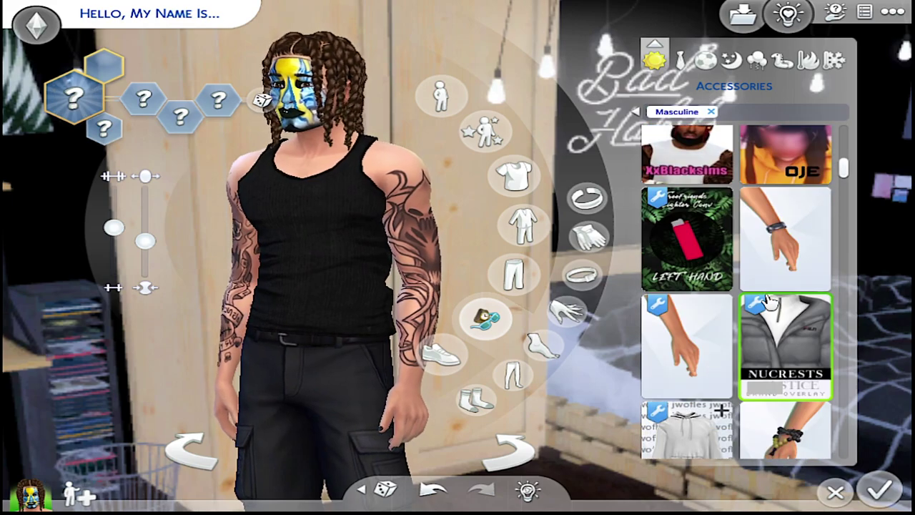
scroll(770, 302, "up", 1)
scroll(770, 302, "up", 1)
scroll(771, 301, "up", 1)
scroll(770, 301, "up", 1)
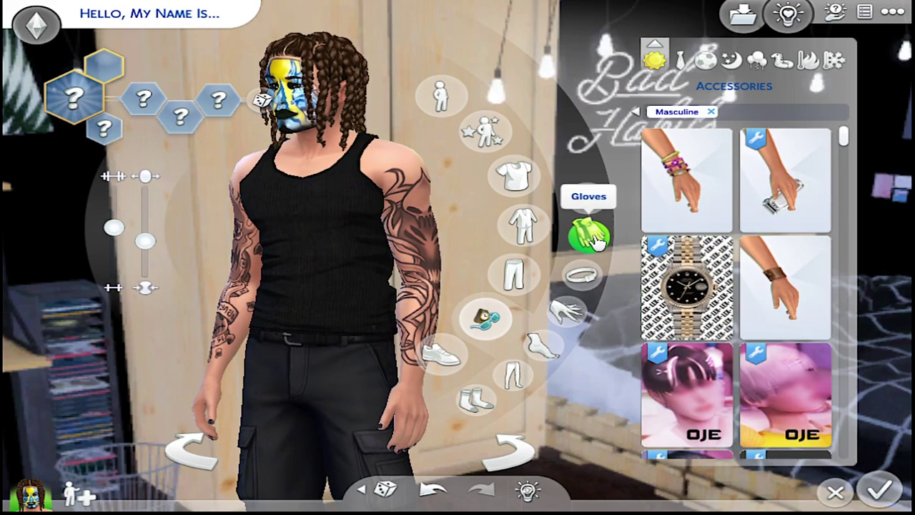
scroll(372, 278, "down", 3)
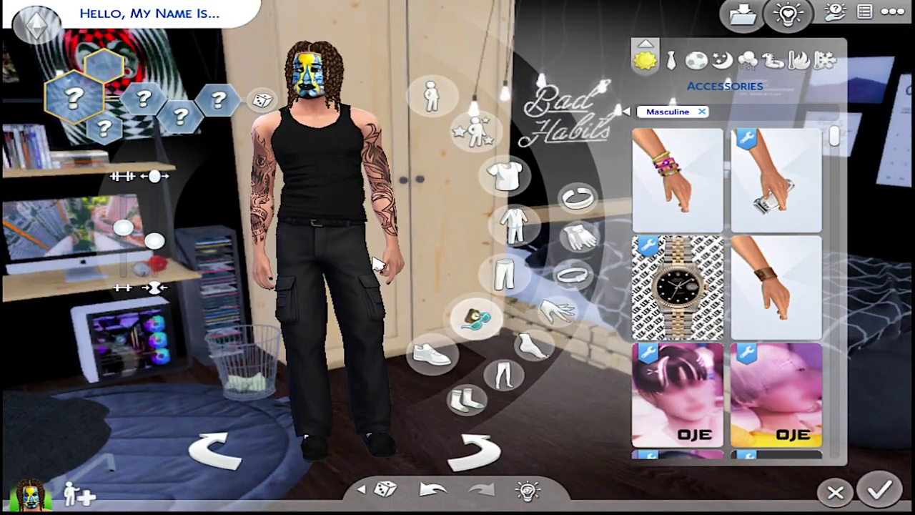
scroll(375, 263, "up", 5)
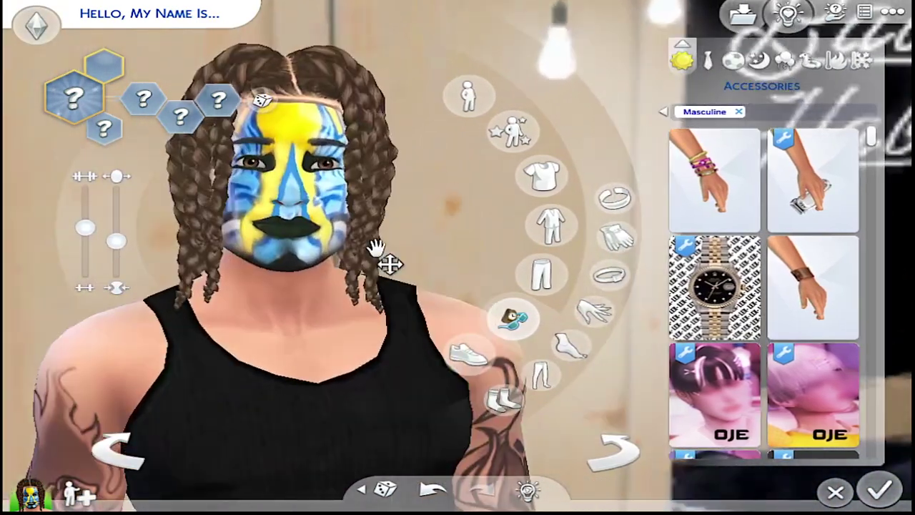
scroll(392, 264, "up", 3)
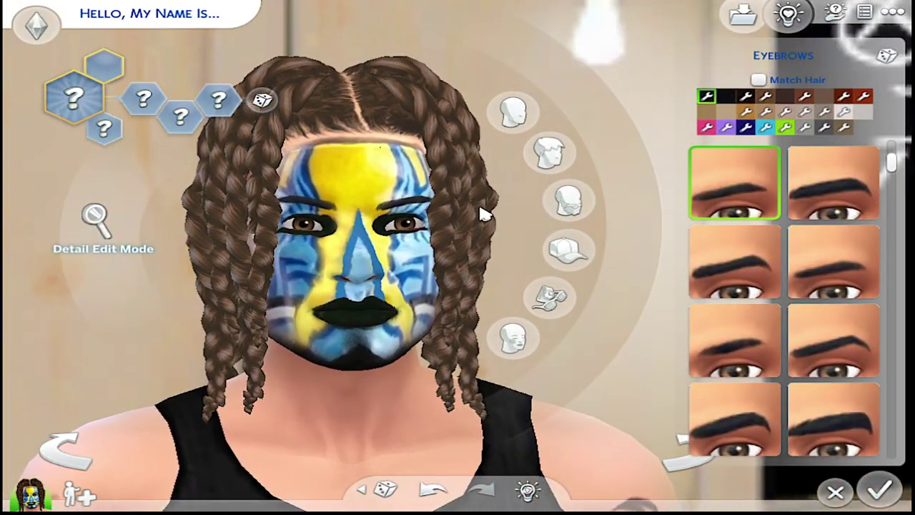
Dye the sim's QWERTY twist braids red using the Hair category's colour swatches
left_click(479, 218)
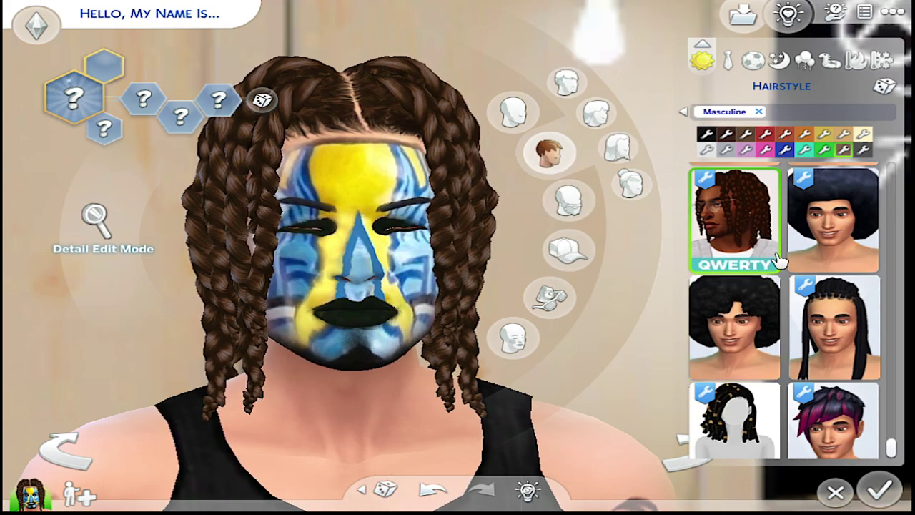
scroll(779, 261, "up", 2)
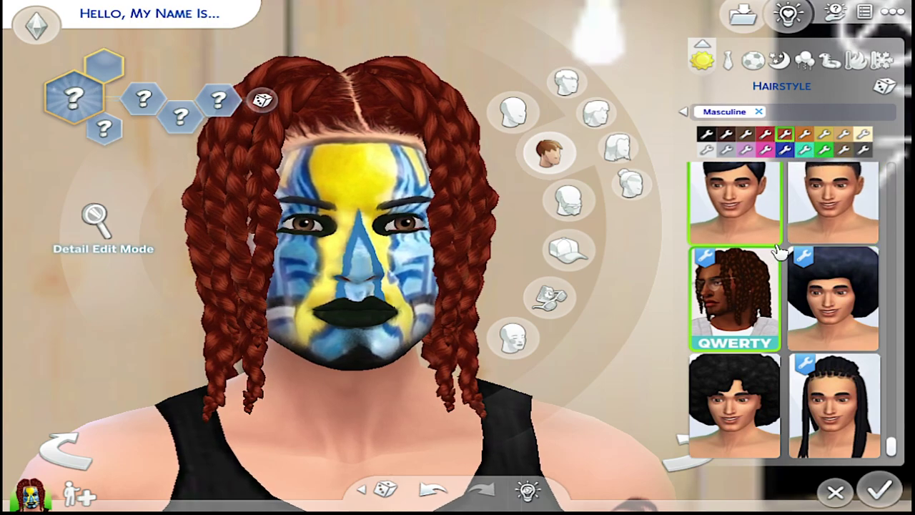
scroll(758, 304, "up", 3)
scroll(754, 300, "up", 3)
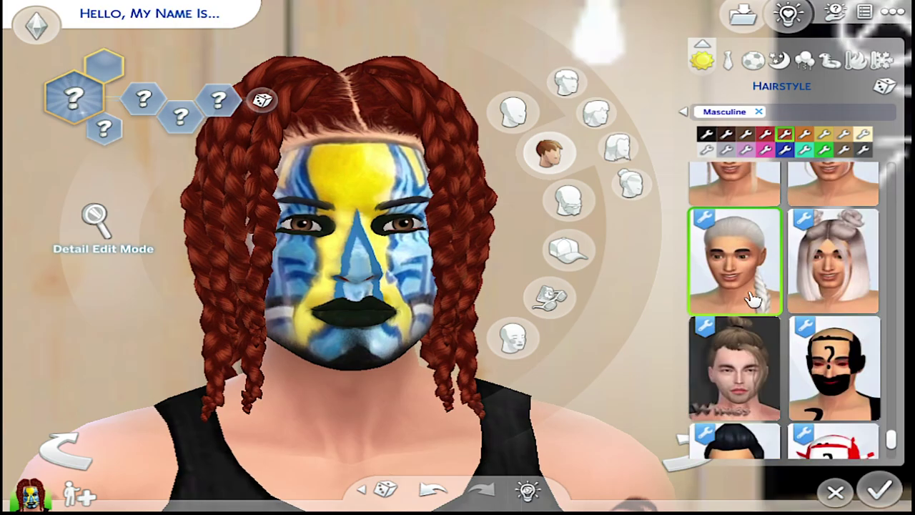
scroll(502, 286, "down", 2)
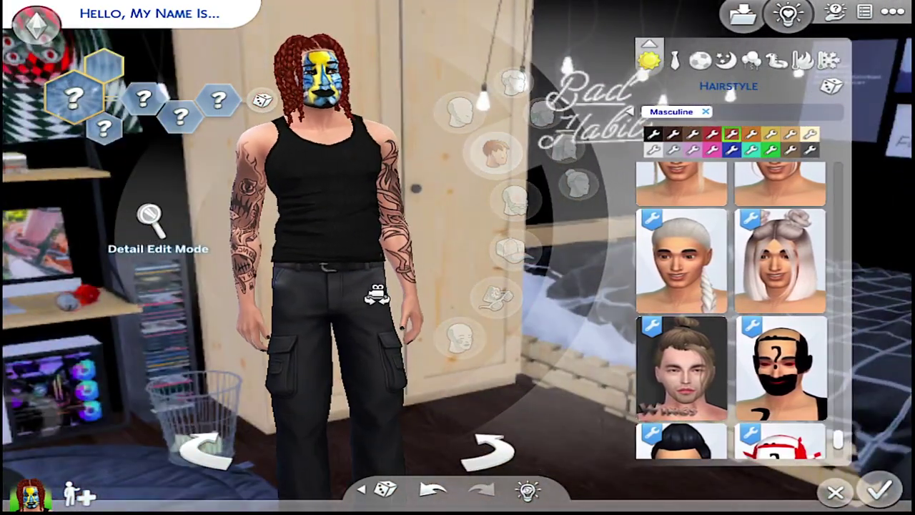
scroll(352, 281, "up", 3)
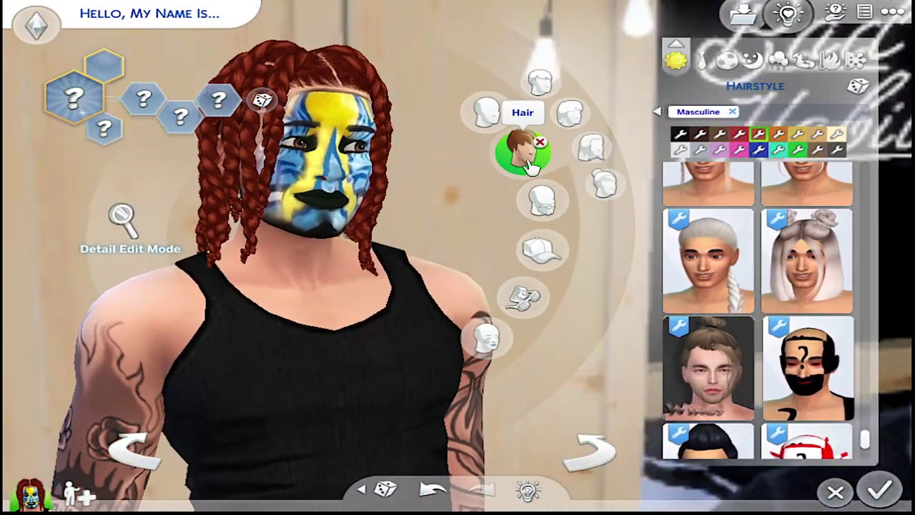
Go from Hair through Facial Hair to the head Accessories catalogue
left_click(561, 256)
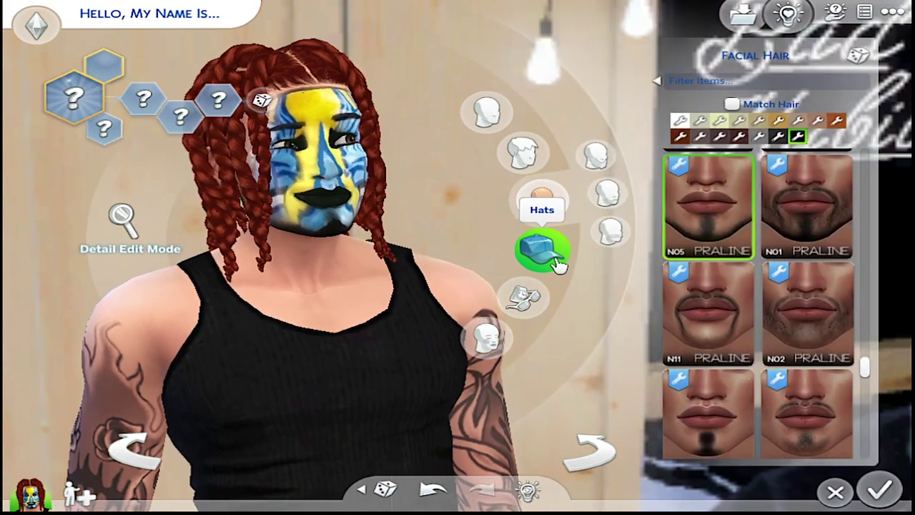
left_click(529, 298)
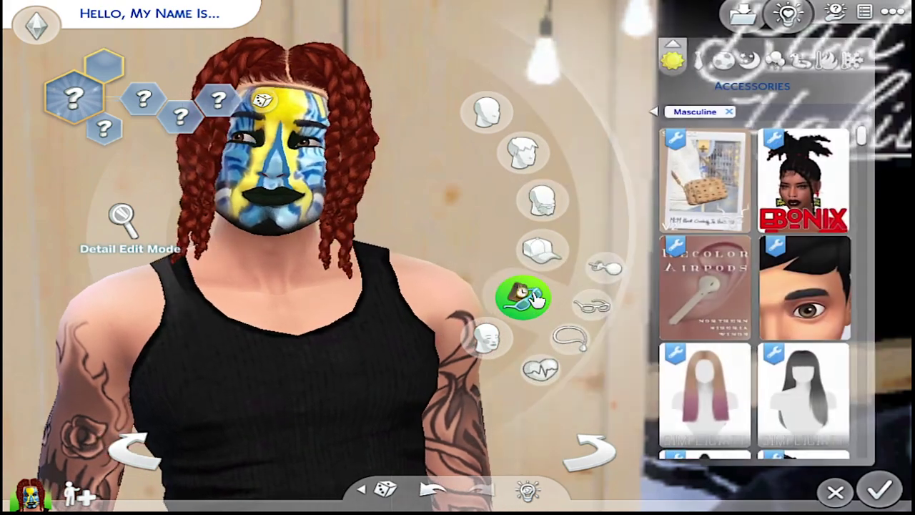
scroll(730, 223, "down", 3)
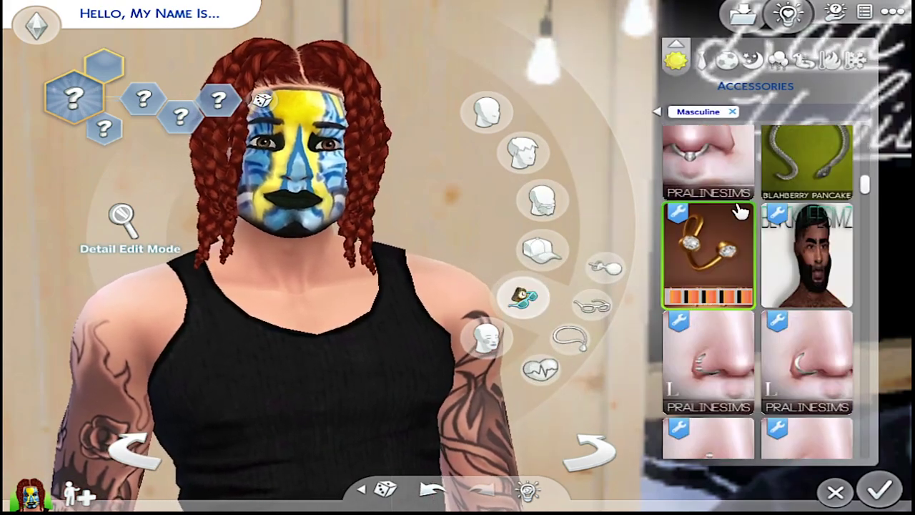
scroll(772, 214, "down", 2)
scroll(813, 207, "down", 2)
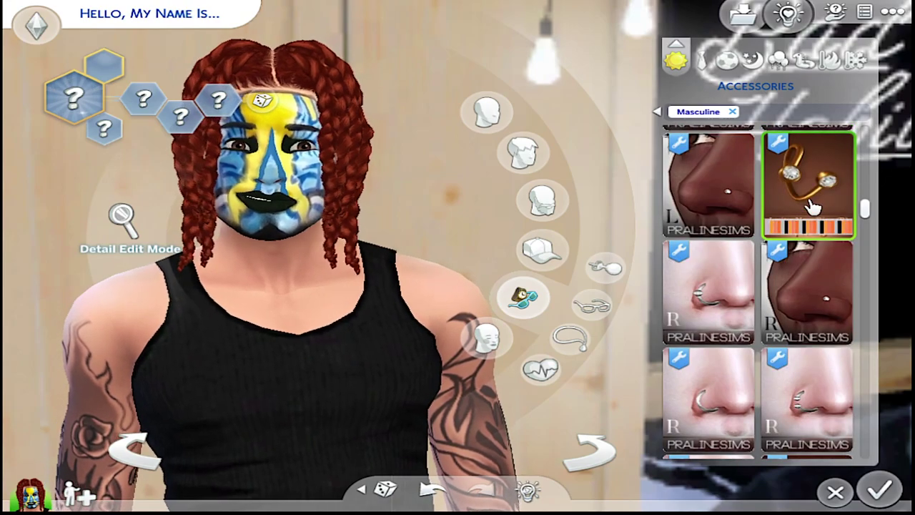
scroll(813, 207, "down", 2)
Browse the masculine head accessories: piercings, earrings, glasses and necklaces
scroll(814, 207, "down", 2)
scroll(814, 206, "down", 1)
scroll(816, 205, "down", 1)
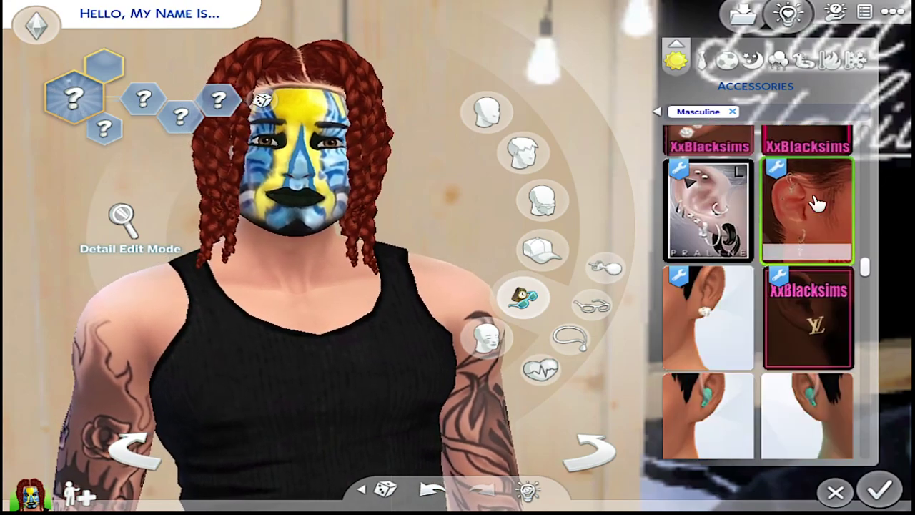
scroll(817, 204, "down", 1)
scroll(816, 202, "down", 2)
scroll(813, 197, "down", 1)
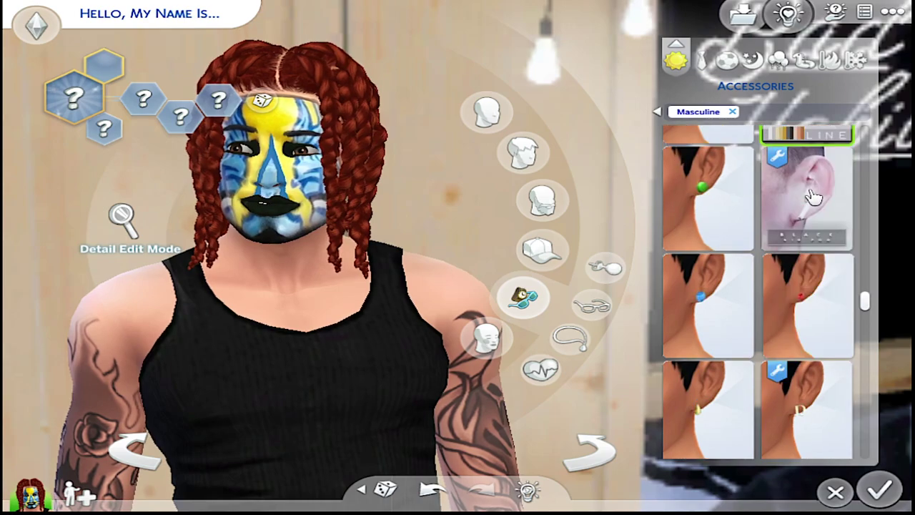
scroll(813, 197, "down", 1)
scroll(814, 193, "down", 1)
scroll(815, 192, "down", 1)
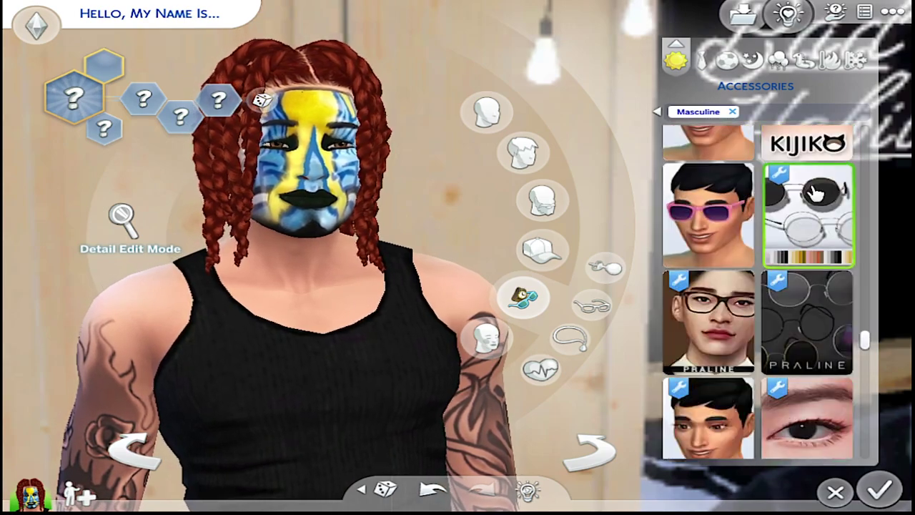
scroll(815, 192, "down", 1)
scroll(816, 191, "down", 1)
scroll(816, 191, "down", 2)
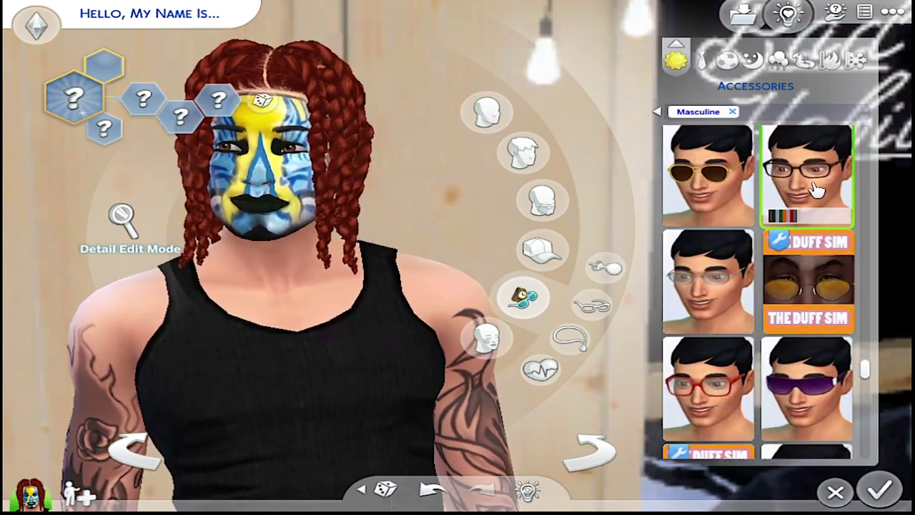
scroll(818, 186, "down", 2)
scroll(823, 184, "down", 2)
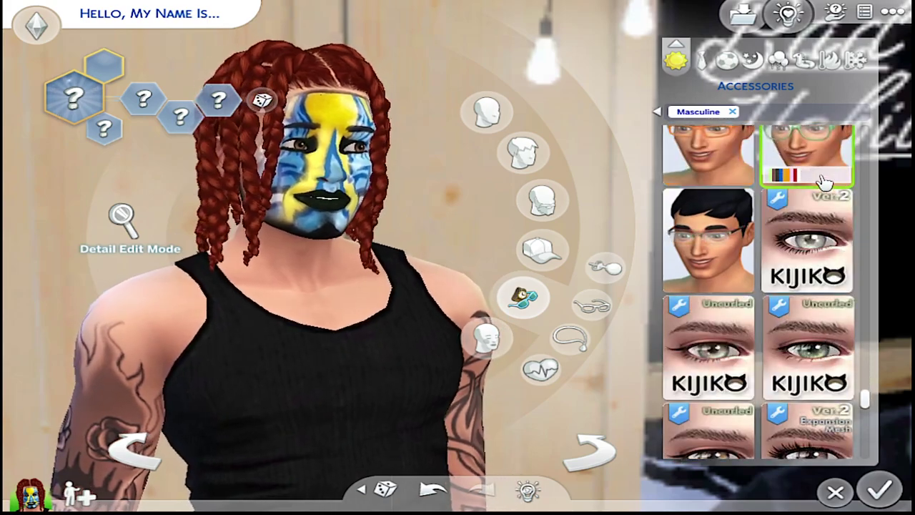
scroll(823, 185, "down", 2)
scroll(824, 183, "down", 2)
scroll(825, 184, "down", 2)
scroll(824, 184, "down", 1)
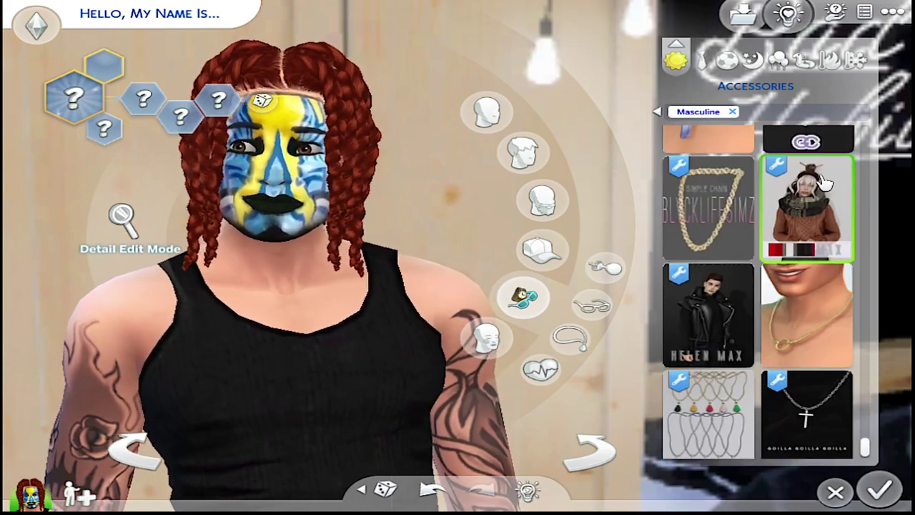
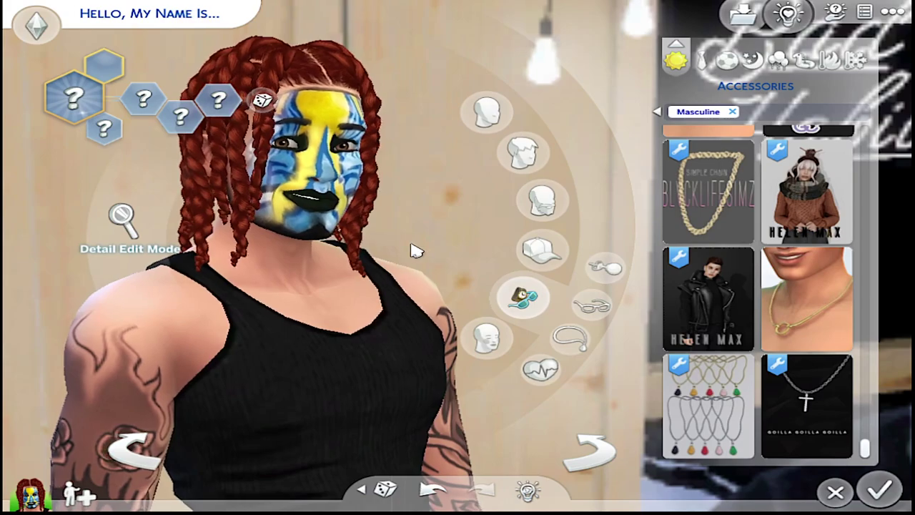
Filter the Masculine accessories catalogue to Custom Content items only
scroll(825, 259, "up", 1)
scroll(828, 257, "up", 1)
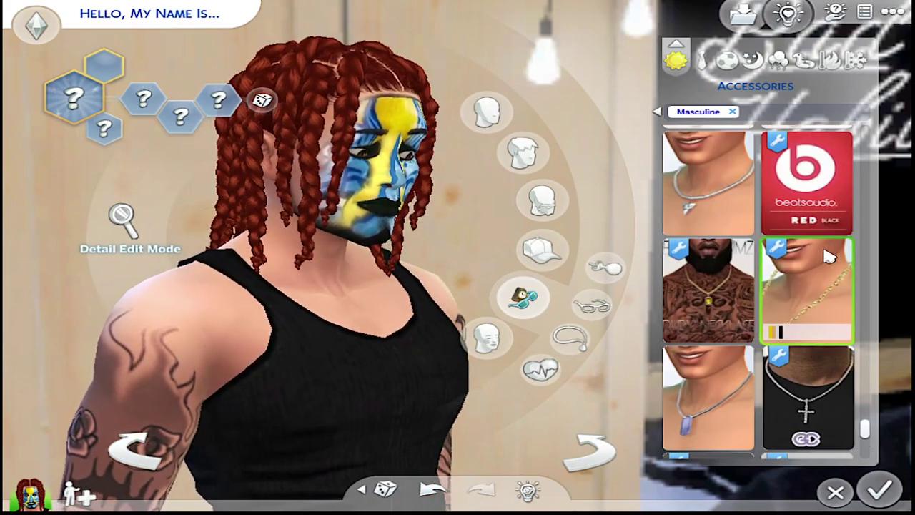
scroll(827, 254, "down", 2)
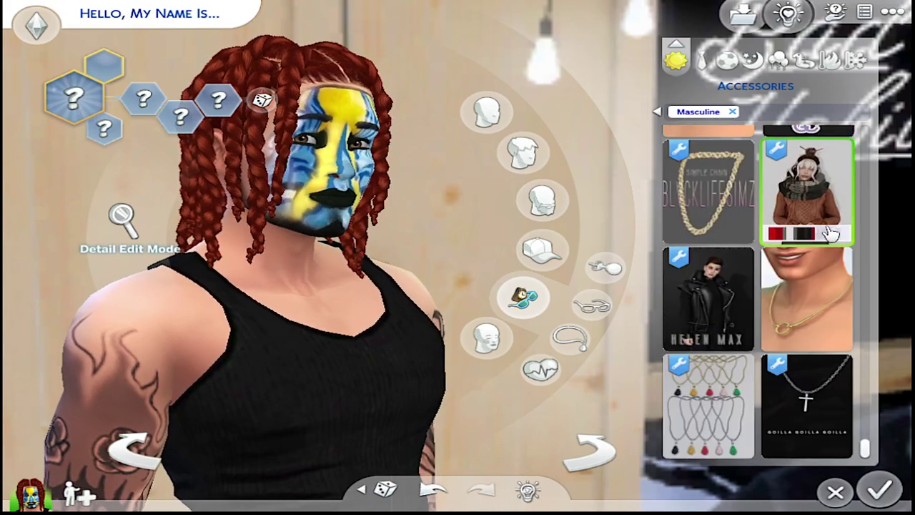
left_click(792, 116)
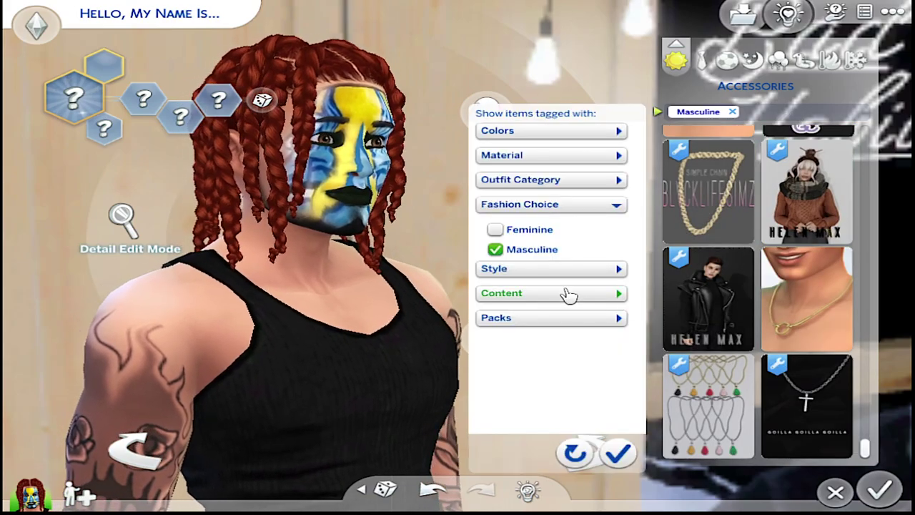
left_click(565, 292)
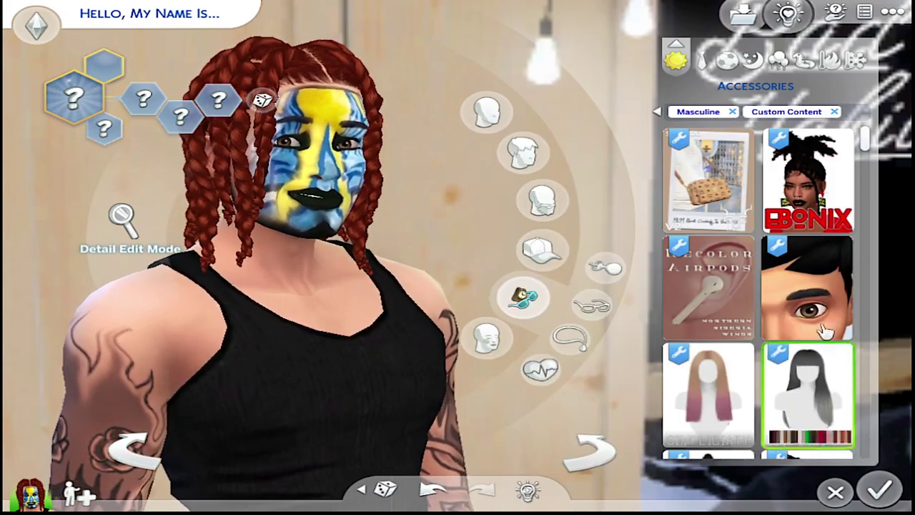
scroll(877, 189, "down", 2)
left_click_drag(865, 166, 831, 453)
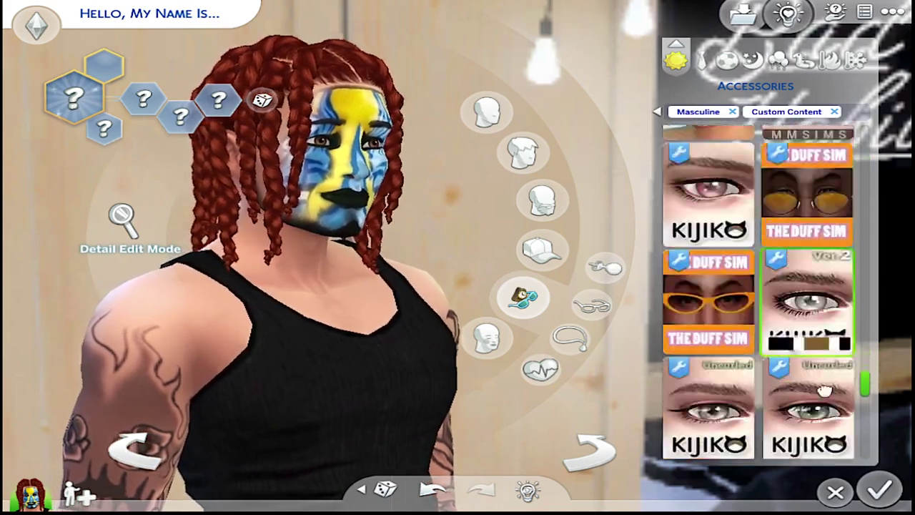
scroll(823, 316, "up", 1)
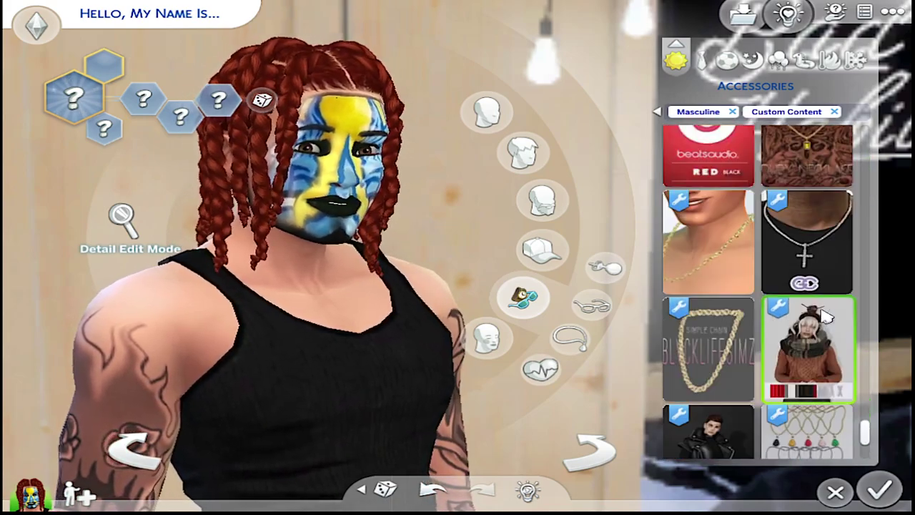
scroll(828, 309, "up", 1)
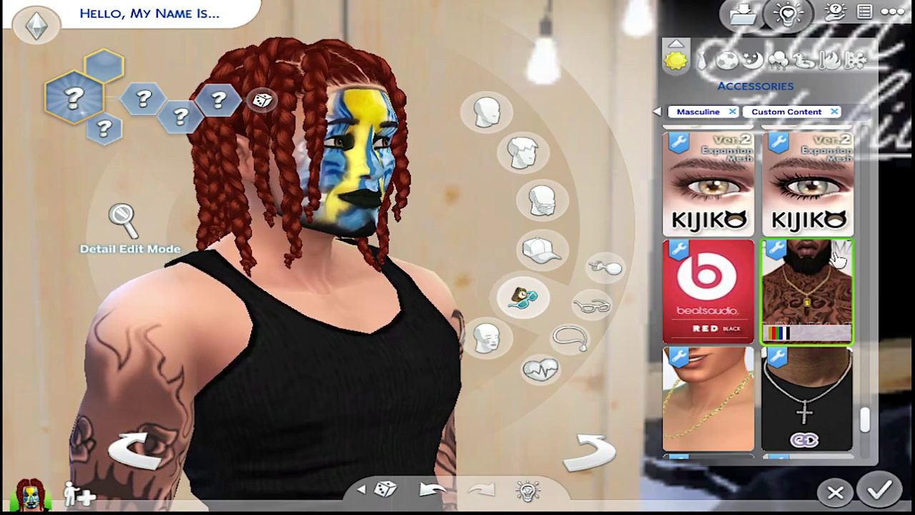
Remove the Masculine filter tag so all custom content accessories are listed
left_click(732, 112)
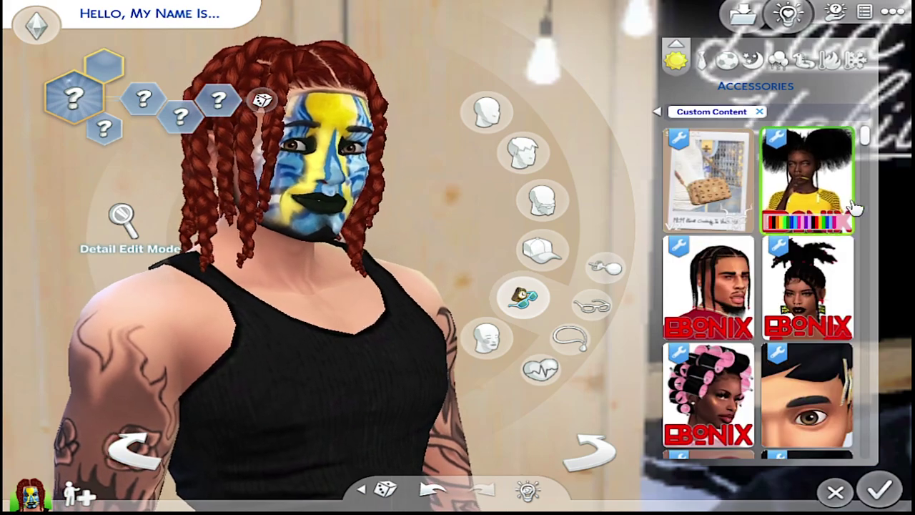
scroll(829, 357, "down", 5)
scroll(834, 436, "down", 5)
scroll(834, 447, "down", 2)
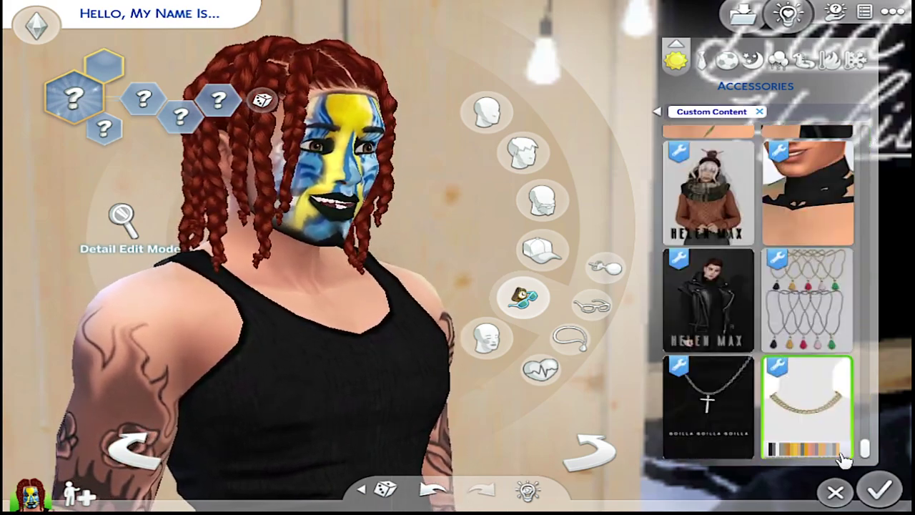
scroll(772, 371, "up", 2)
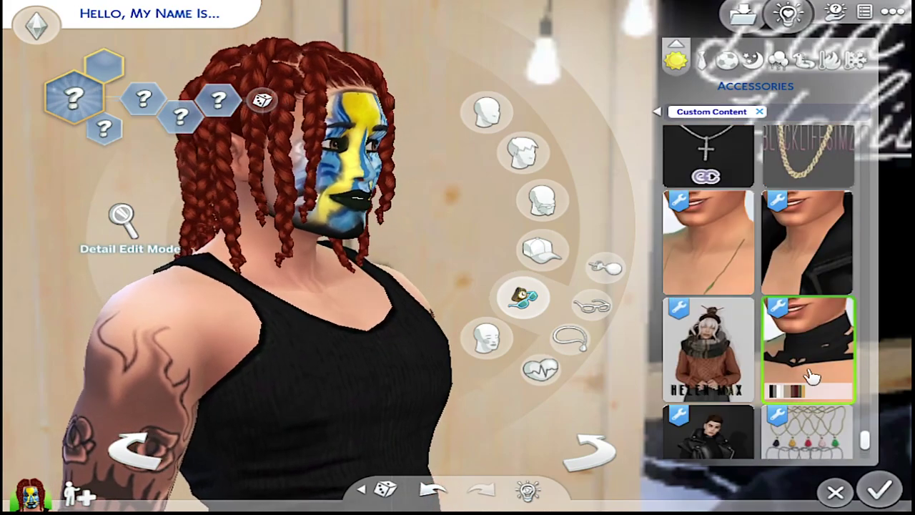
Try the black lace choker and a scarf on the Sim, leaving neither worn
left_click(823, 355)
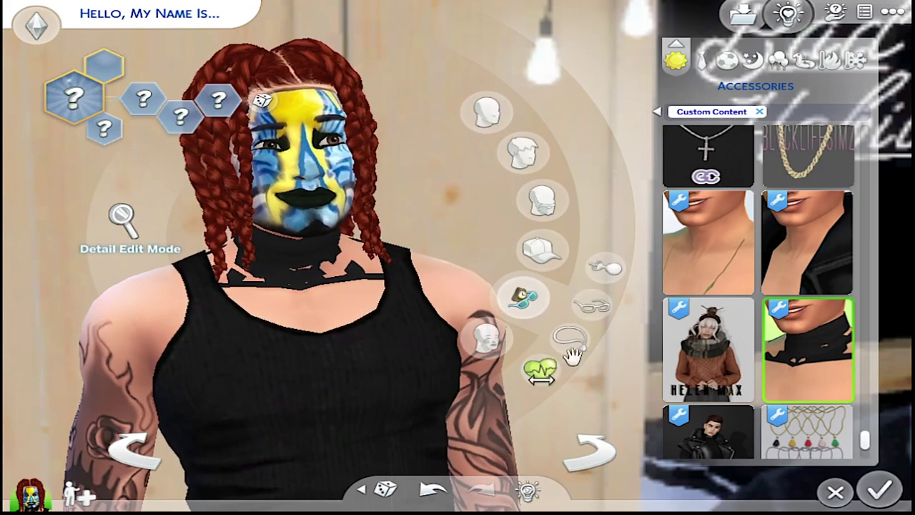
left_click(718, 343)
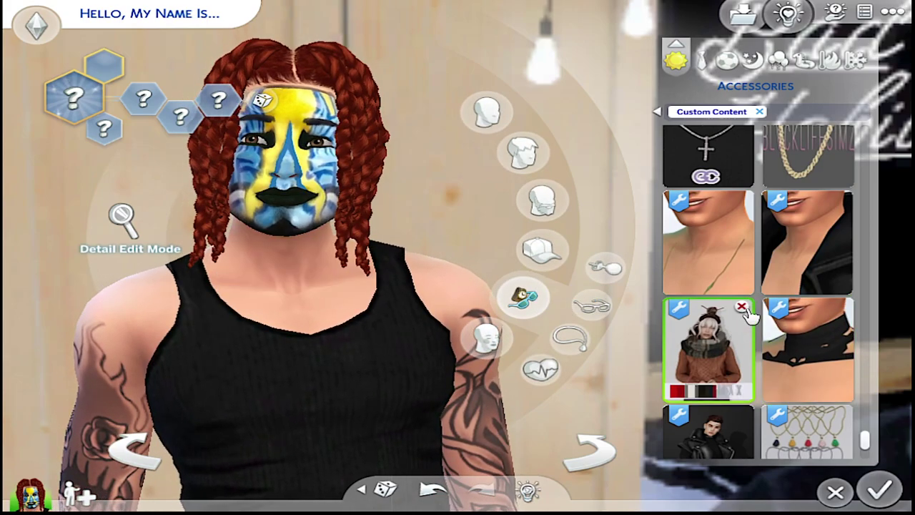
left_click(748, 315)
scroll(782, 306, "up", 1)
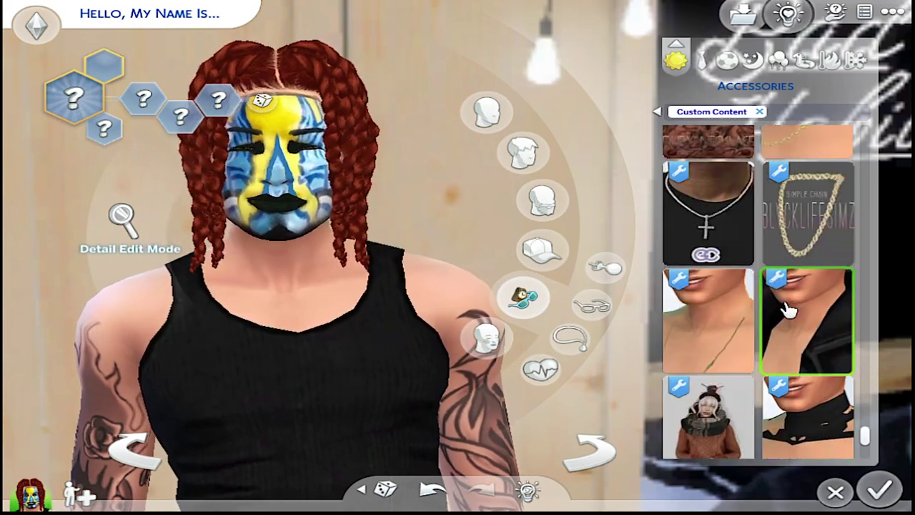
scroll(782, 307, "up", 1)
scroll(786, 307, "up", 2)
scroll(786, 307, "up", 2)
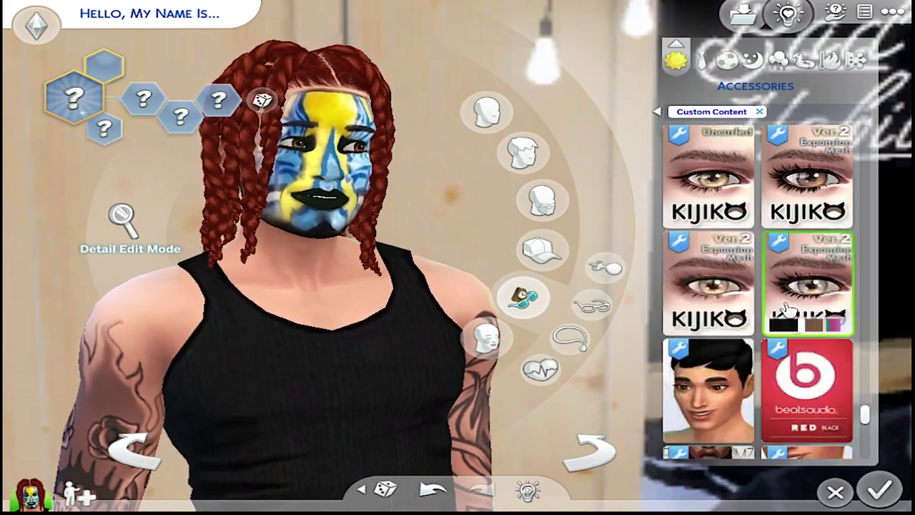
scroll(786, 307, "up", 2)
scroll(787, 308, "up", 1)
scroll(788, 309, "up", 1)
scroll(788, 309, "up", 2)
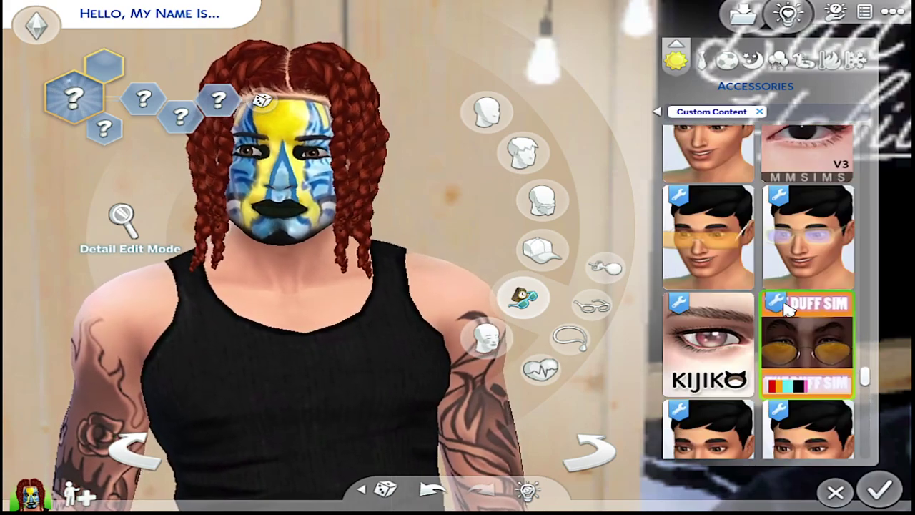
scroll(788, 309, "up", 2)
scroll(788, 307, "up", 1)
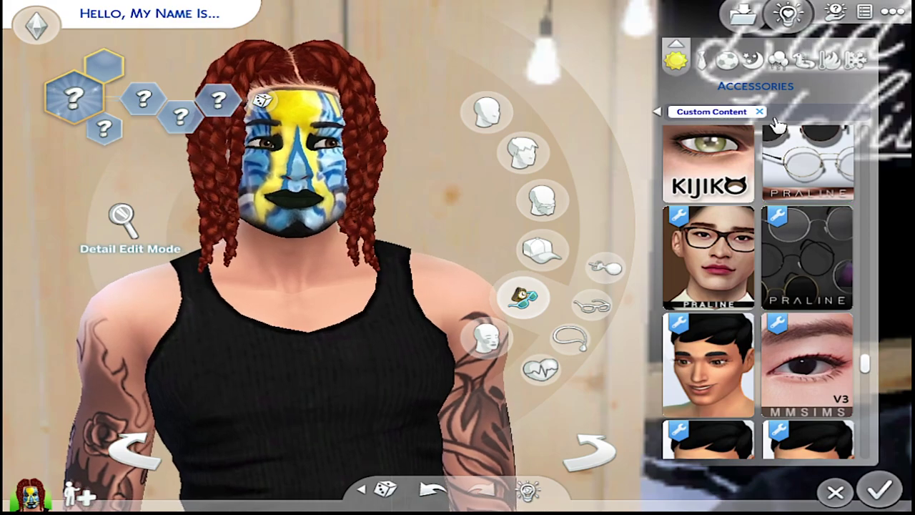
Clear the Custom Content filter and try one accessory on the Sim, then remove it
left_click(759, 111)
left_click_drag(865, 136, 865, 466)
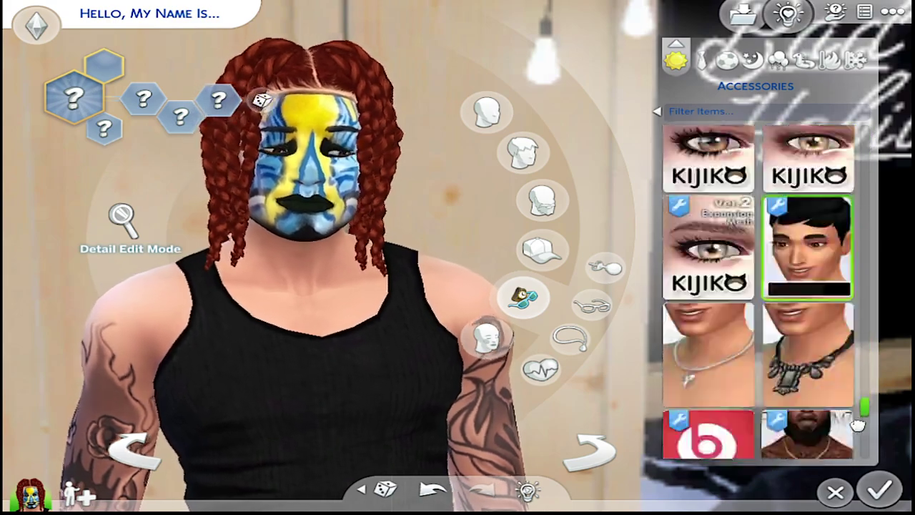
scroll(806, 359, "up", 2)
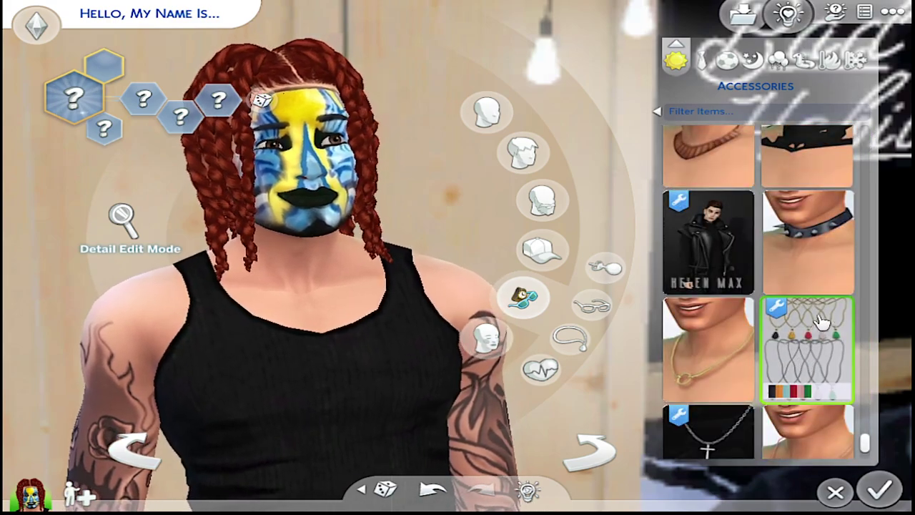
scroll(820, 321, "up", 1)
scroll(822, 310, "up", 2)
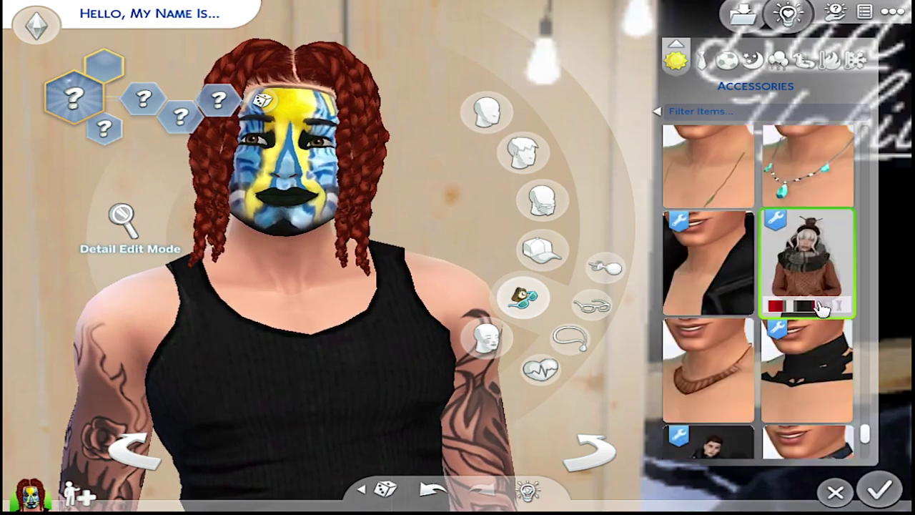
scroll(826, 290, "up", 1)
scroll(822, 286, "up", 1)
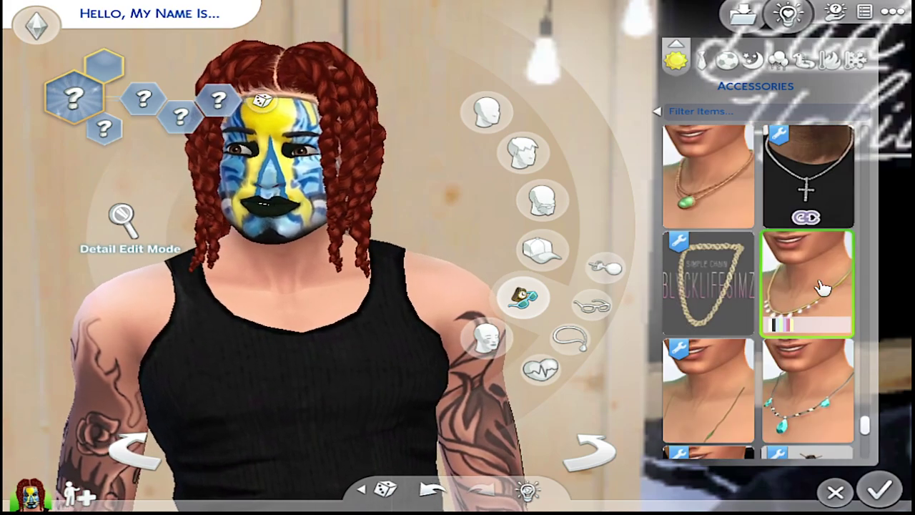
scroll(827, 285, "up", 1)
scroll(827, 286, "up", 1)
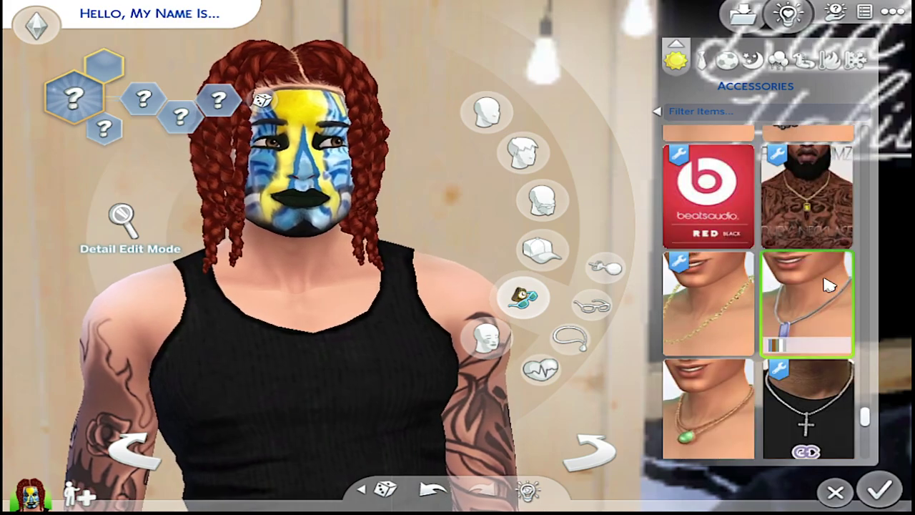
scroll(827, 286, "up", 2)
scroll(828, 293, "up", 1)
scroll(822, 315, "up", 1)
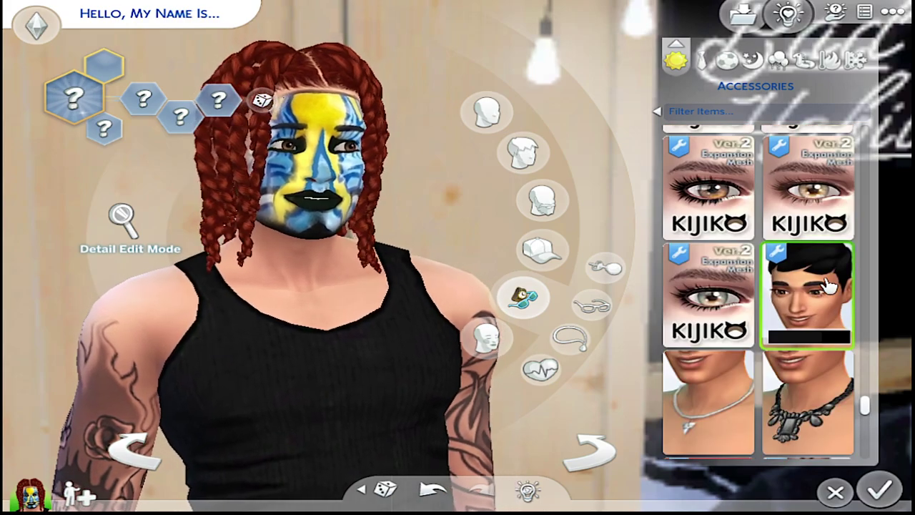
scroll(818, 322, "up", 1)
left_click(820, 384)
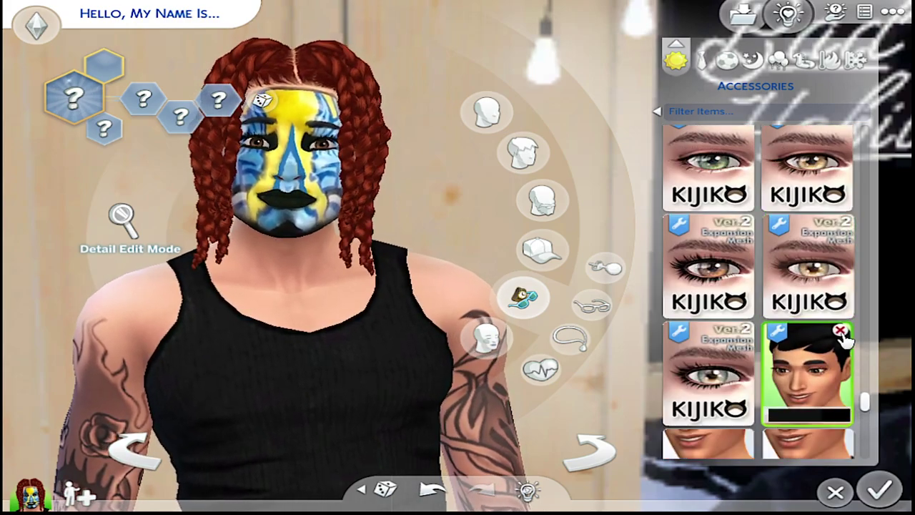
left_click(842, 335)
Scroll the accessory grid toward the necklaces and turn the Sim to a side view
scroll(843, 340, "up", 1)
scroll(843, 338, "up", 1)
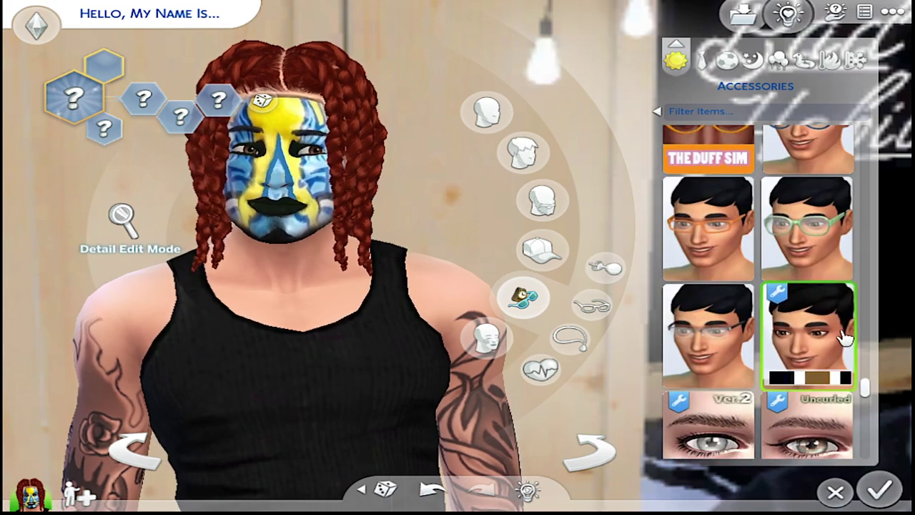
scroll(843, 339, "up", 2)
scroll(843, 339, "up", 1)
scroll(843, 339, "up", 1)
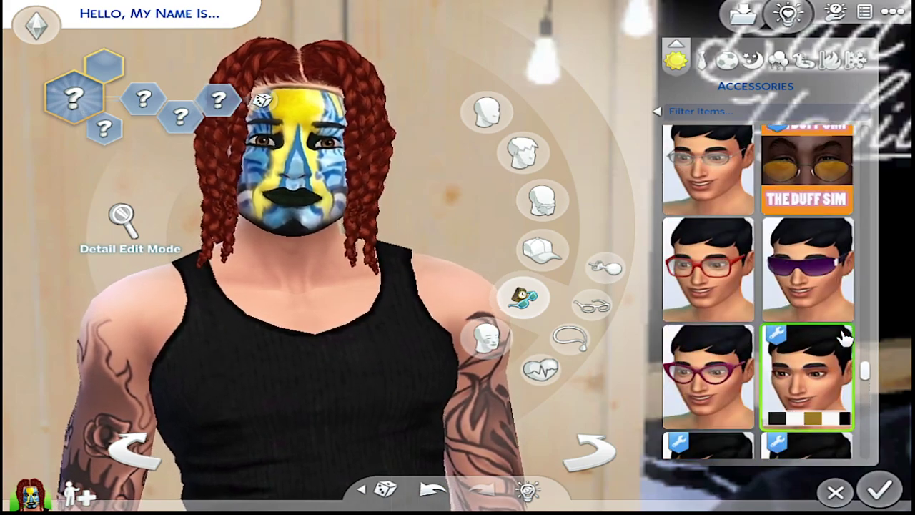
scroll(843, 340, "up", 2)
scroll(845, 336, "up", 2)
scroll(844, 335, "up", 1)
scroll(845, 336, "up", 1)
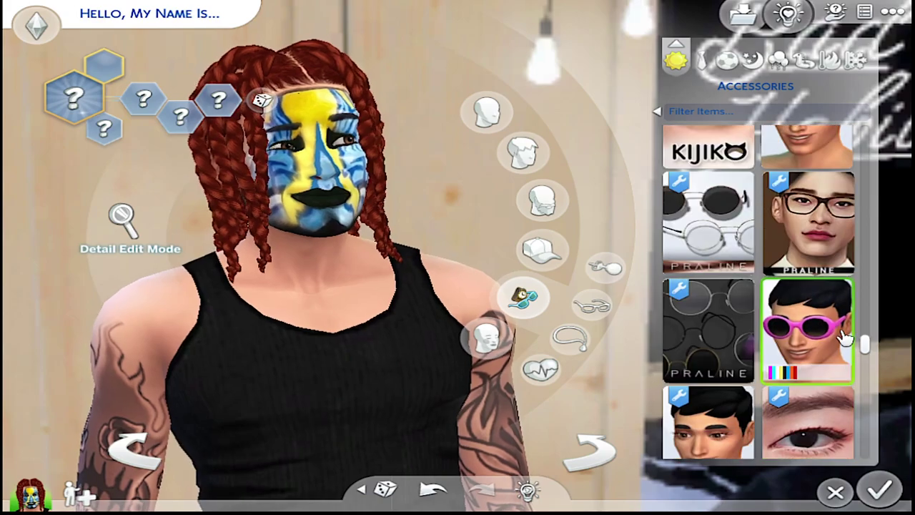
scroll(844, 336, "up", 1)
scroll(846, 336, "up", 1)
scroll(845, 336, "up", 1)
scroll(845, 336, "up", 1)
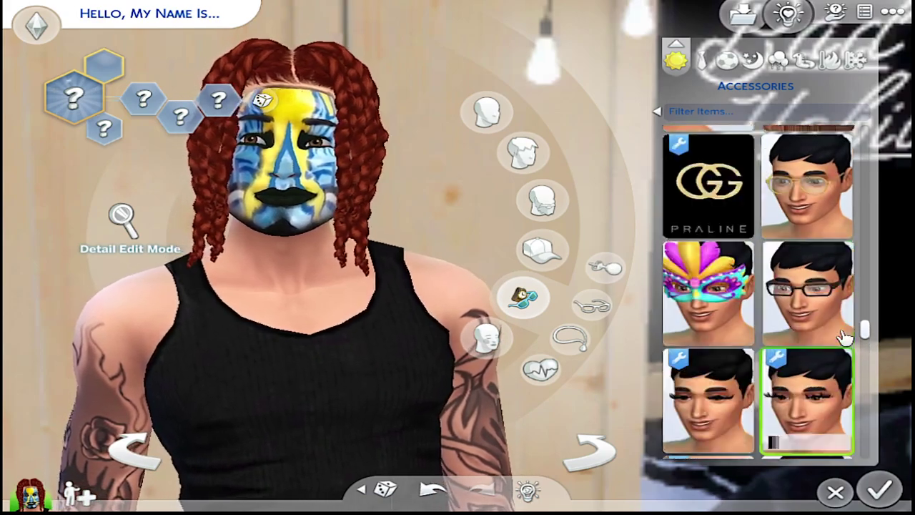
scroll(845, 338, "up", 1)
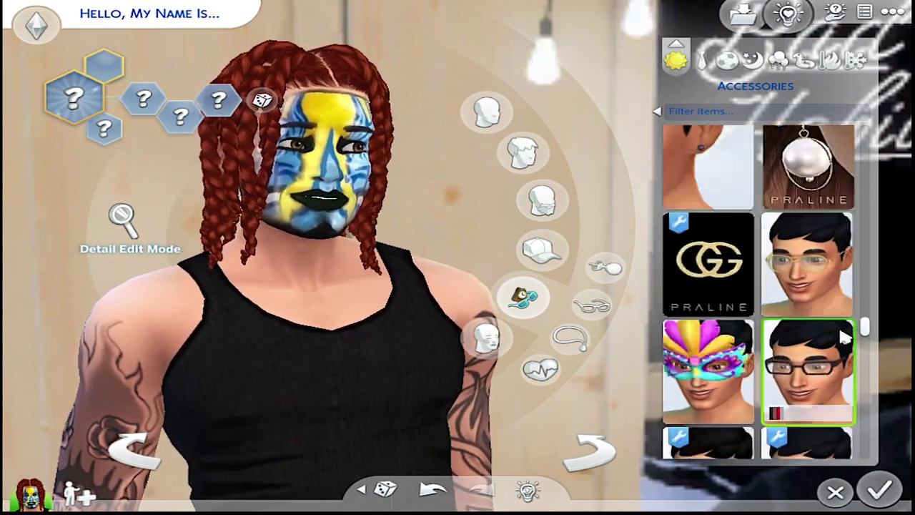
scroll(846, 336, "up", 1)
scroll(845, 335, "up", 1)
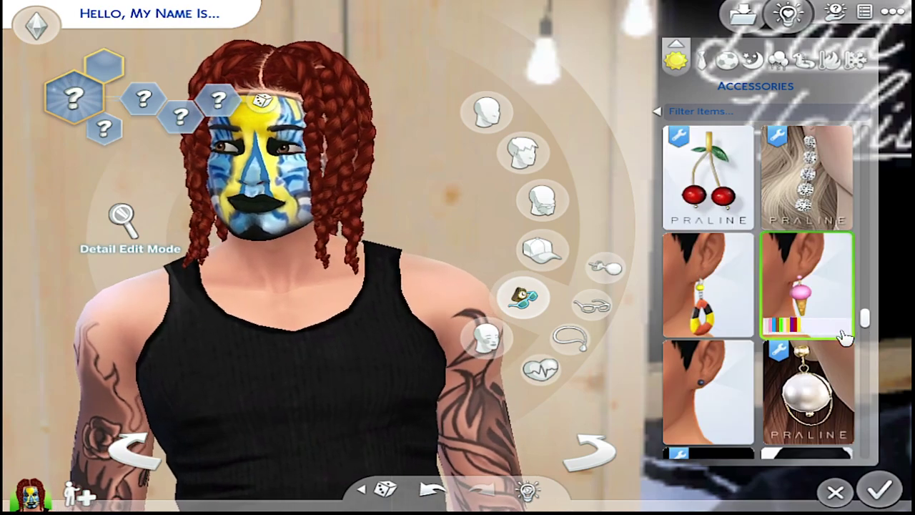
scroll(846, 336, "up", 1)
scroll(845, 336, "up", 2)
scroll(845, 336, "up", 1)
scroll(845, 336, "up", 1)
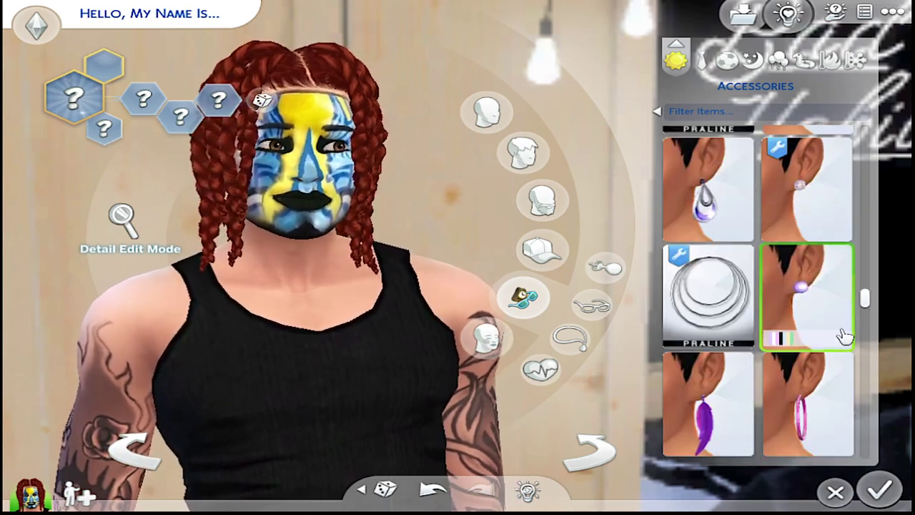
scroll(843, 333, "up", 1)
scroll(841, 329, "up", 1)
scroll(838, 326, "up", 1)
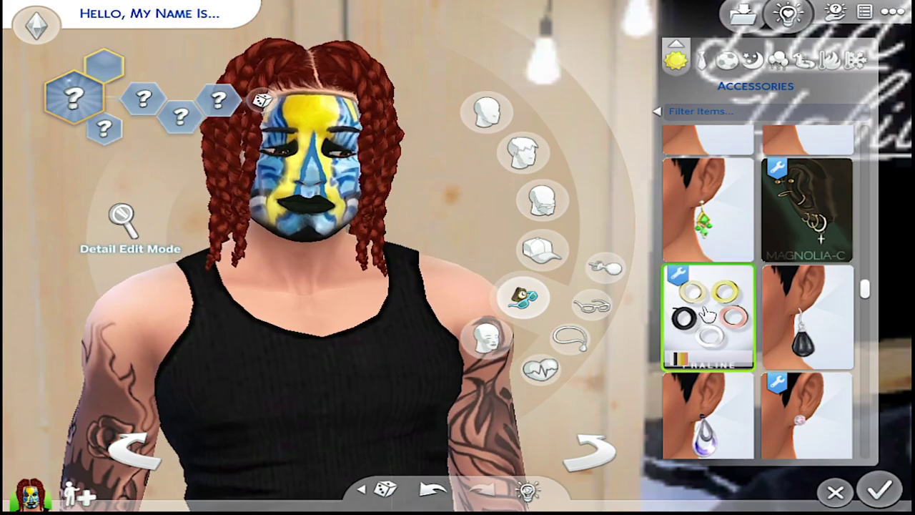
left_click_drag(412, 357, 373, 335)
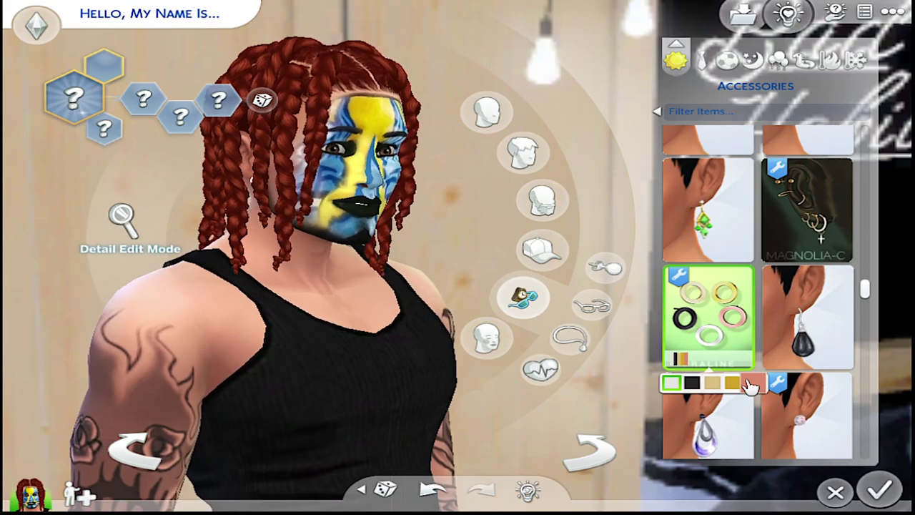
scroll(822, 279, "up", 1)
scroll(837, 276, "up", 1)
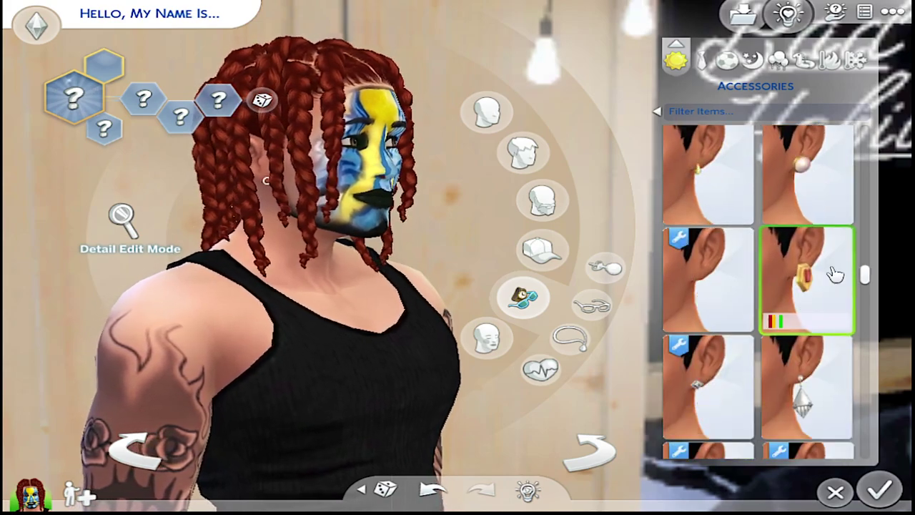
scroll(836, 276, "up", 1)
scroll(839, 274, "up", 1)
scroll(838, 274, "up", 1)
scroll(838, 274, "up", 1)
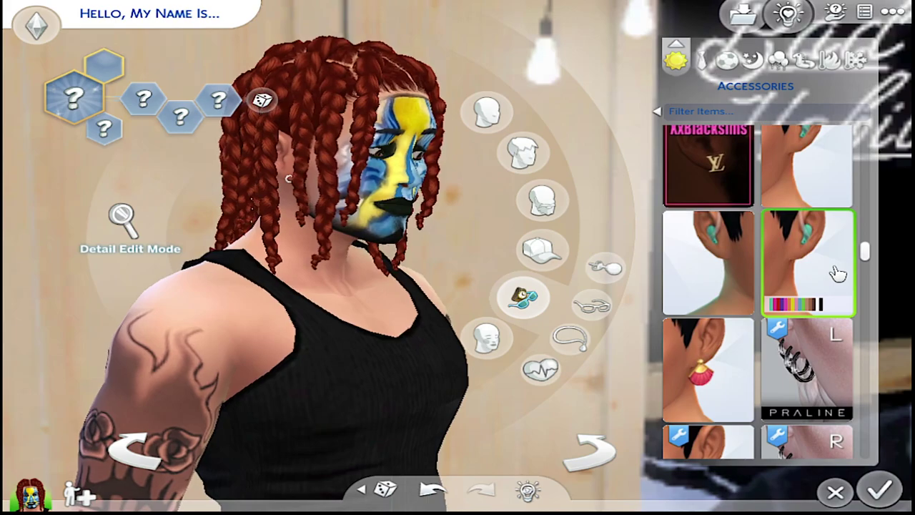
scroll(838, 275, "up", 1)
scroll(836, 271, "up", 1)
scroll(836, 272, "up", 1)
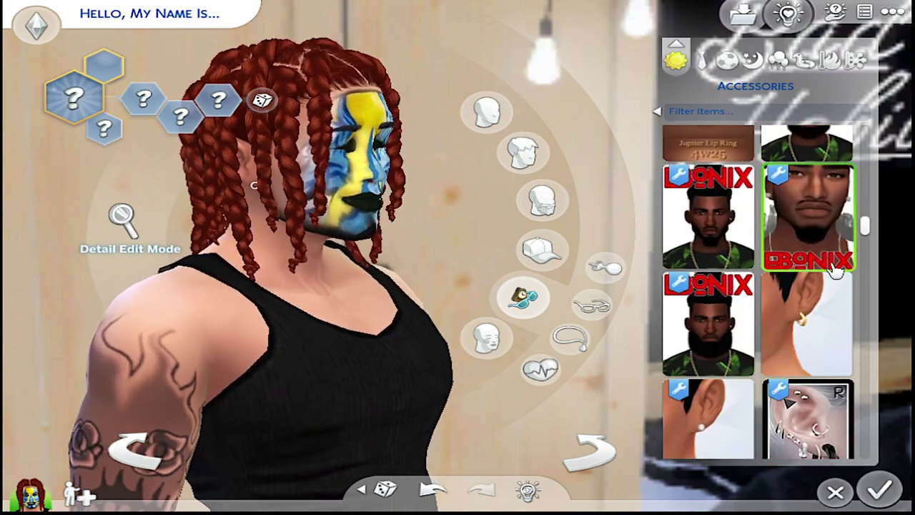
scroll(836, 270, "up", 1)
scroll(836, 268, "up", 1)
scroll(836, 269, "up", 2)
scroll(836, 268, "up", 2)
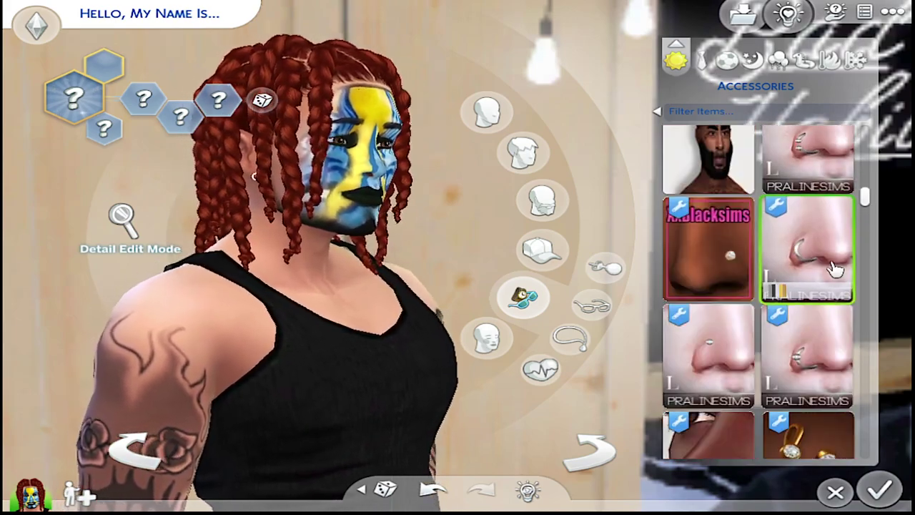
scroll(836, 269, "up", 2)
scroll(836, 268, "up", 1)
scroll(836, 269, "up", 2)
scroll(836, 268, "up", 2)
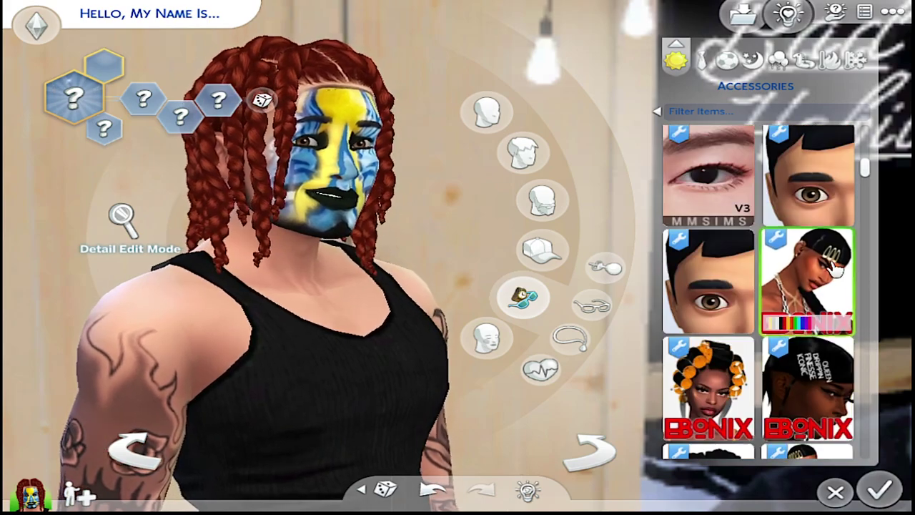
scroll(836, 268, "up", 2)
scroll(836, 269, "up", 2)
scroll(837, 268, "up", 2)
scroll(843, 236, "up", 2)
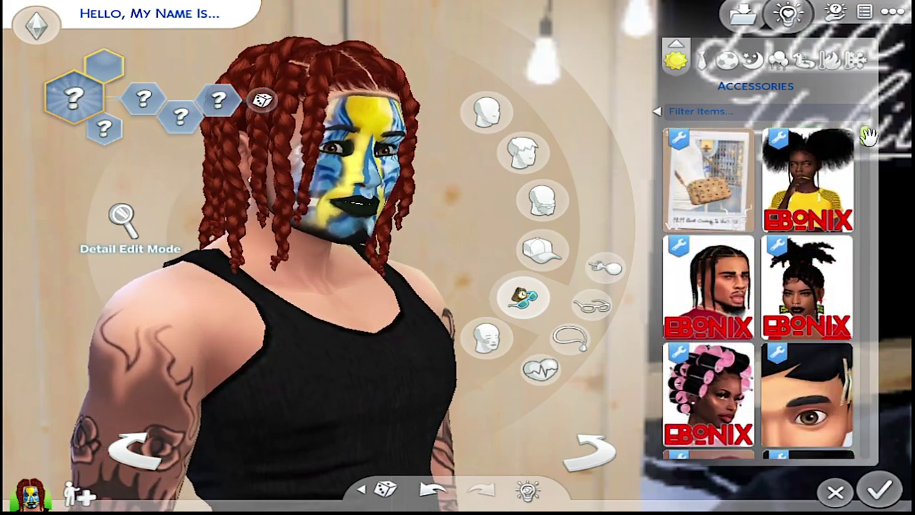
left_click_drag(867, 136, 870, 455)
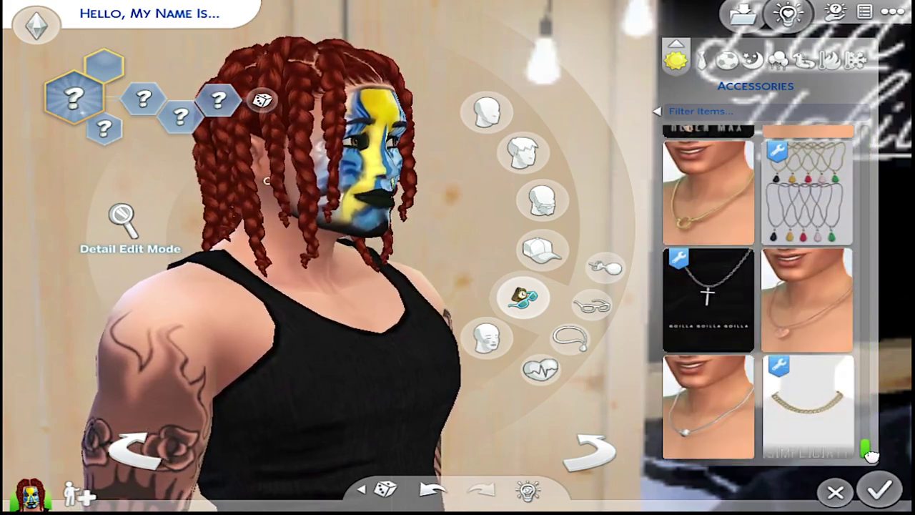
Try the gold chain and multicolour layered necklaces, then settle on the studded spiked choker
left_click(822, 410)
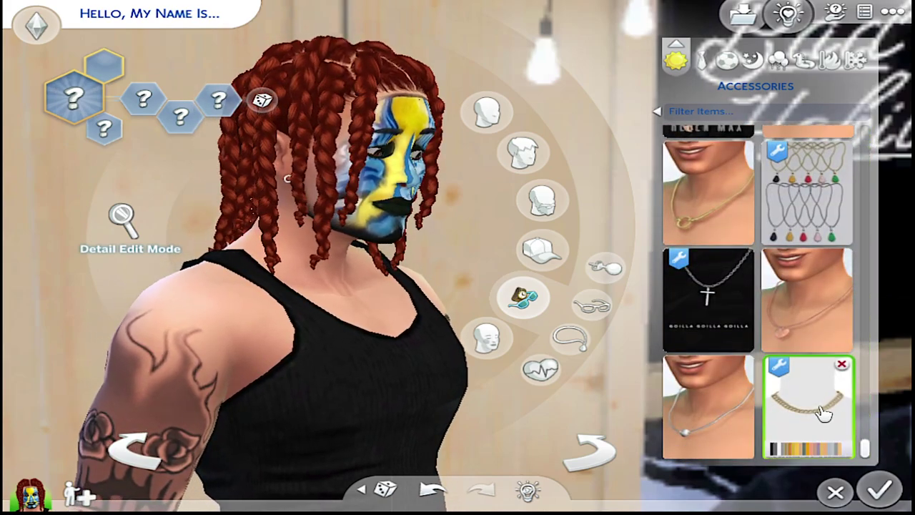
scroll(854, 336, "up", 1)
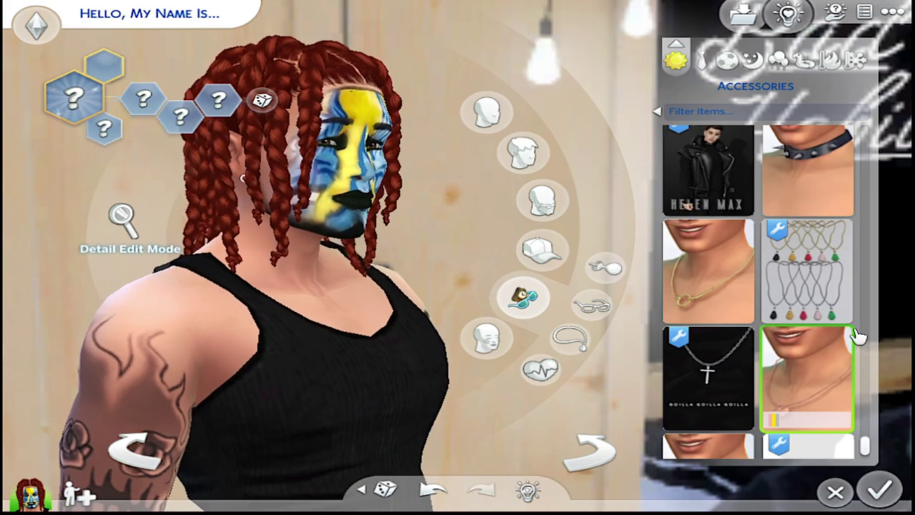
scroll(854, 332, "up", 1)
left_click(847, 335)
left_click(817, 259)
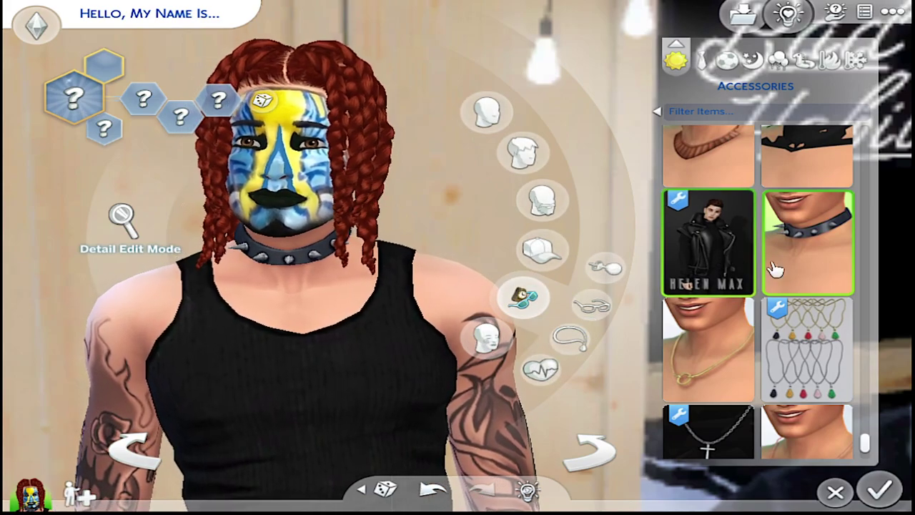
Rotate the Sim to check the spiked choker from the side profile
scroll(813, 257, "up", 2)
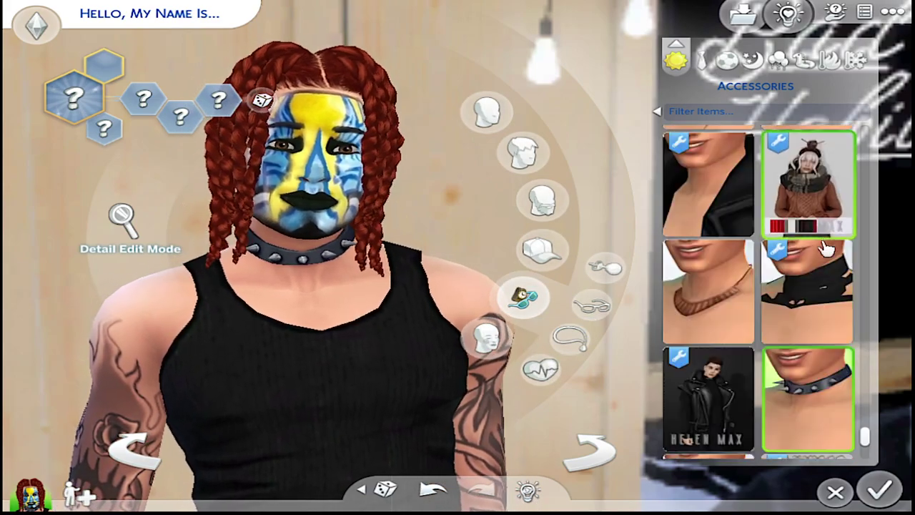
scroll(801, 311, "up", 1)
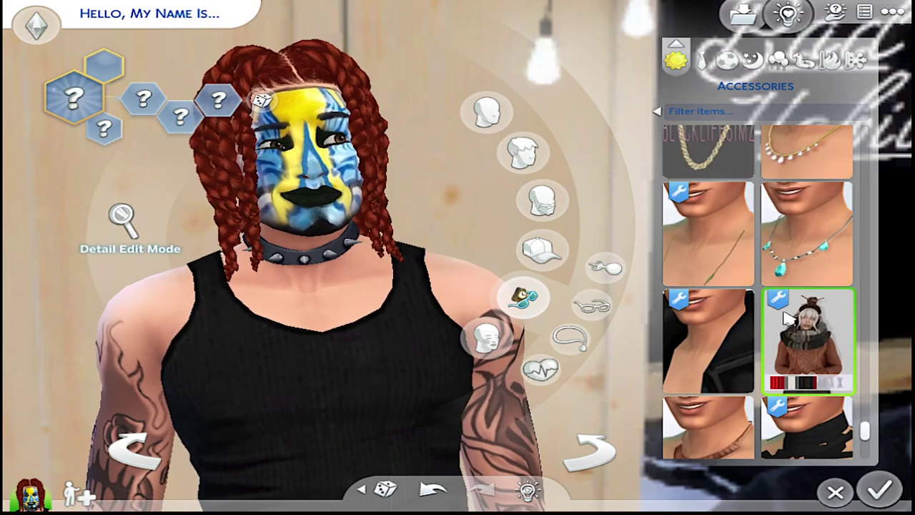
scroll(790, 318, "up", 1)
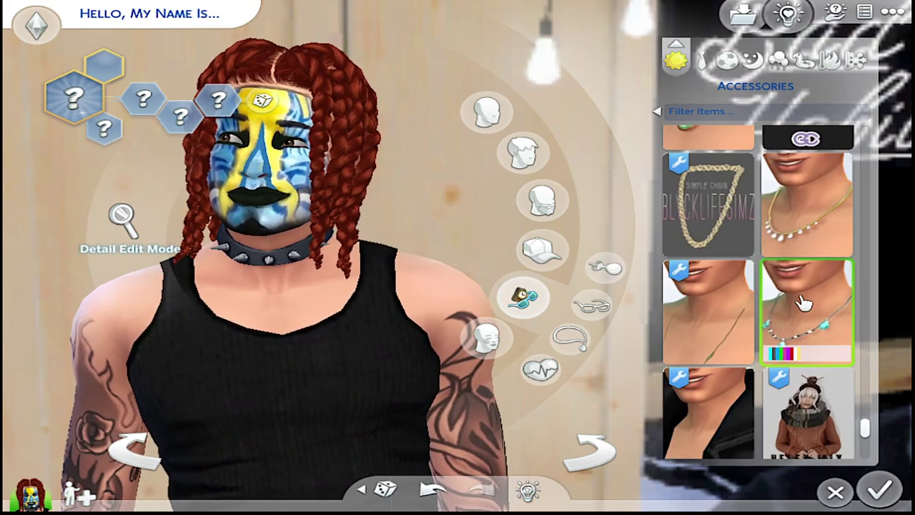
scroll(800, 300, "up", 1)
scroll(804, 303, "up", 1)
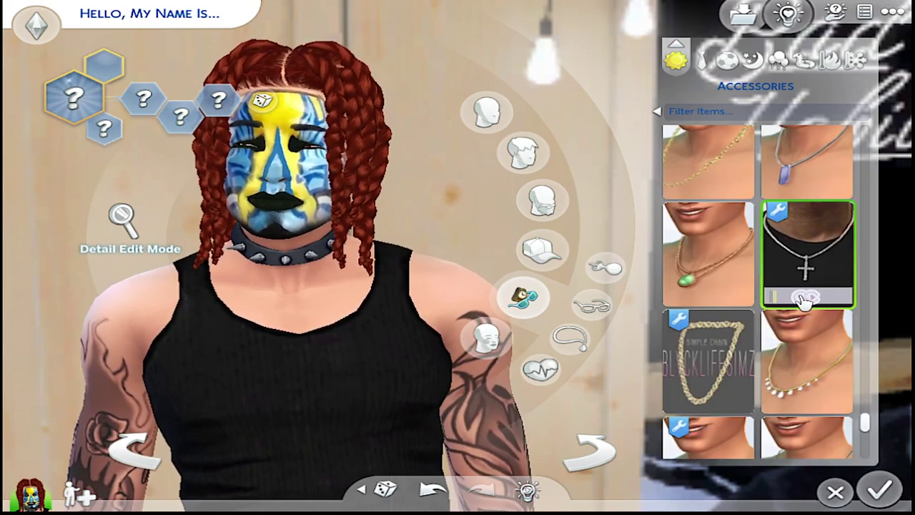
scroll(804, 303, "up", 1)
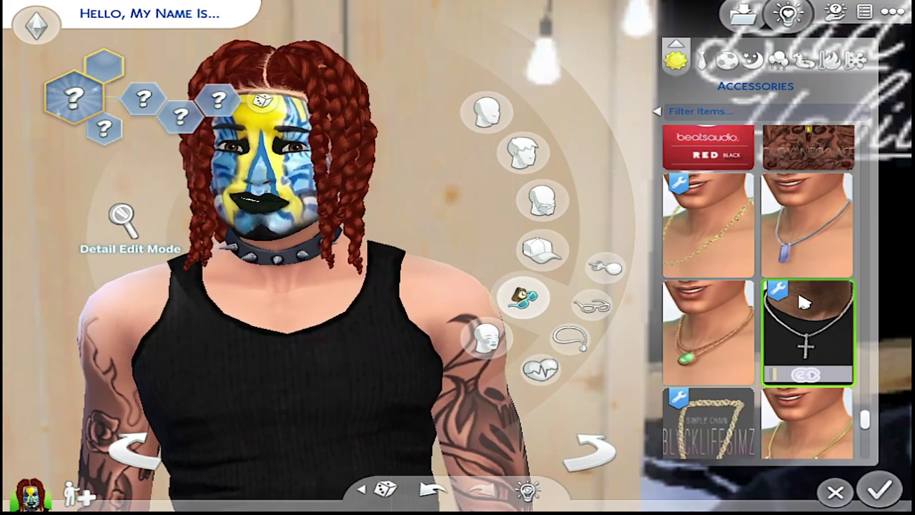
scroll(526, 300, "down", 3)
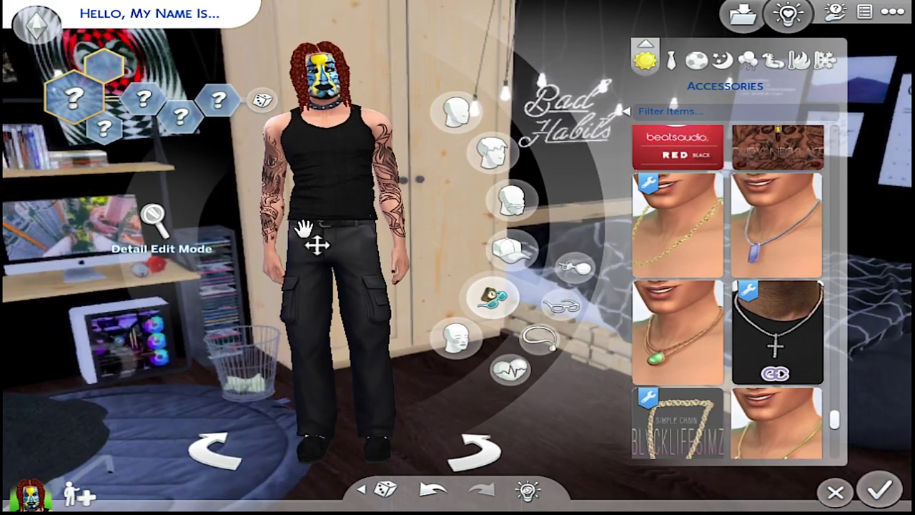
left_click_drag(316, 240, 311, 245)
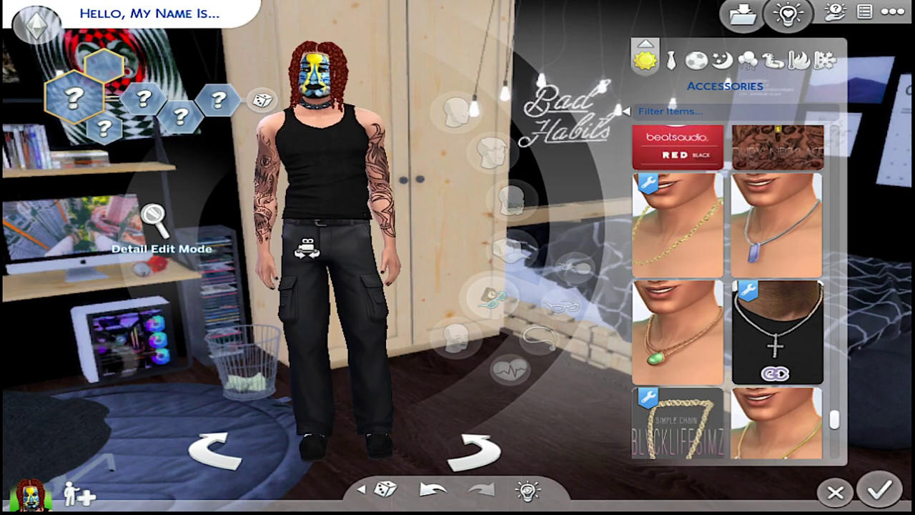
scroll(313, 246, "up", 5)
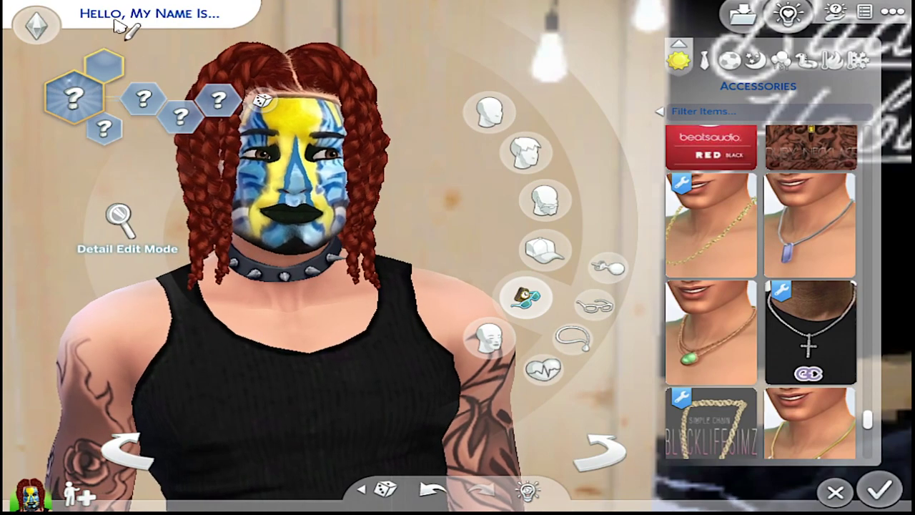
Name the Sim Jeff Hardy in the first and last name fields
left_click(118, 21)
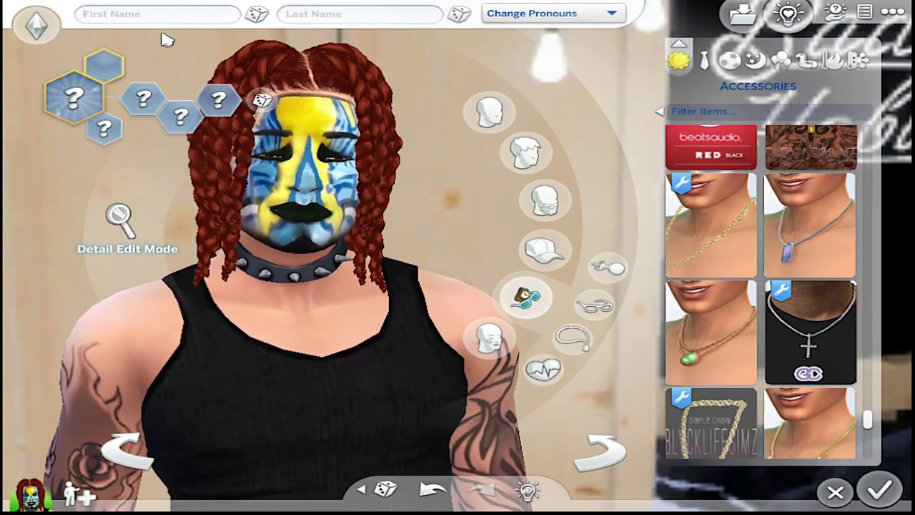
type("eff")
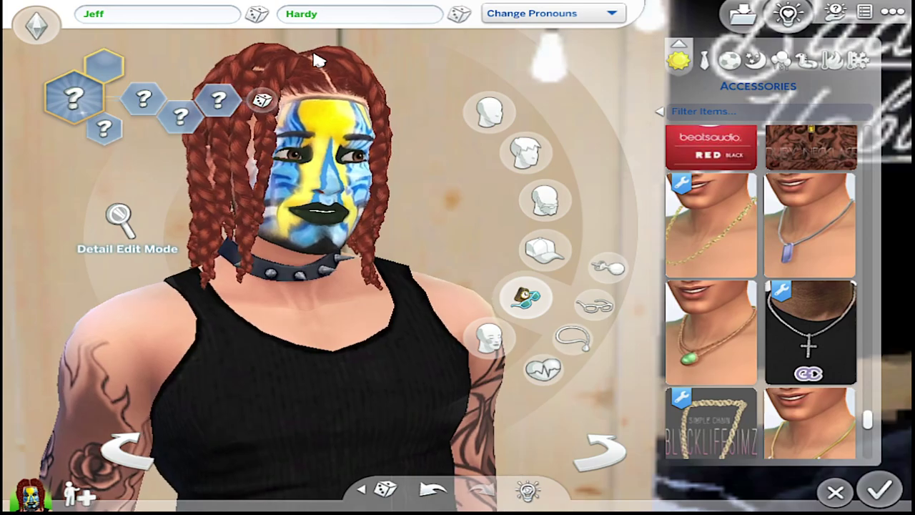
left_click(75, 105)
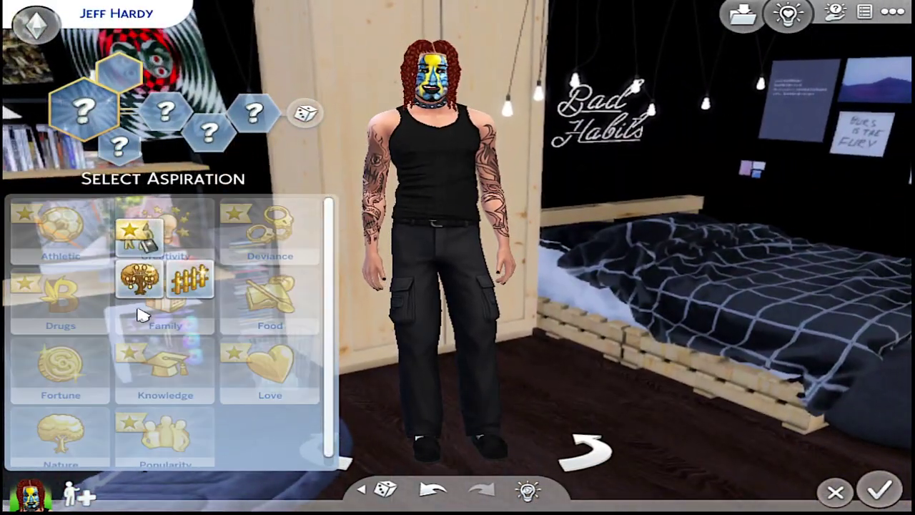
Choose the Fortune aspiration with its gold-bars sub-aspiration
left_click(61, 368)
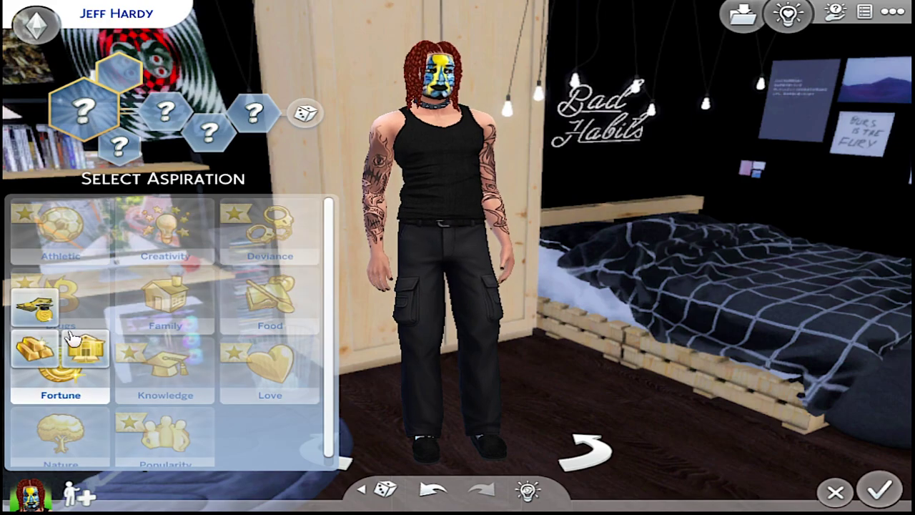
left_click(36, 296)
left_click(73, 355)
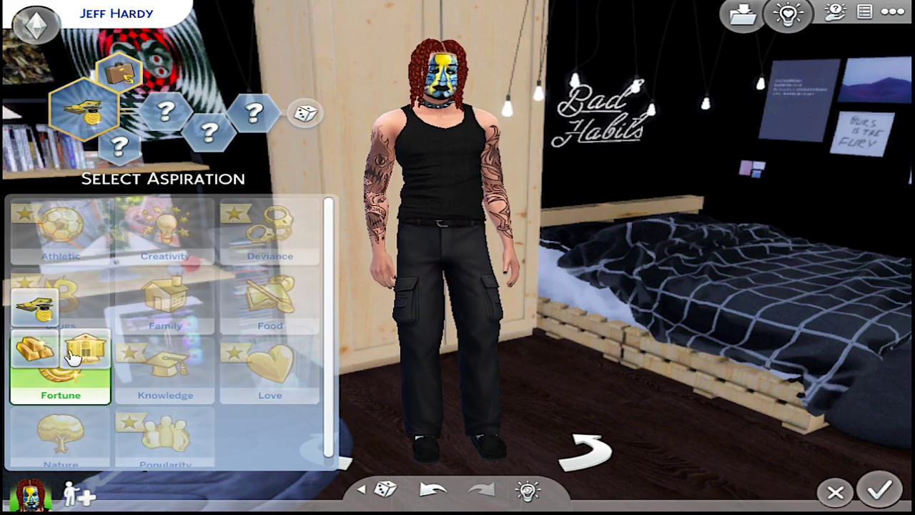
left_click(50, 357)
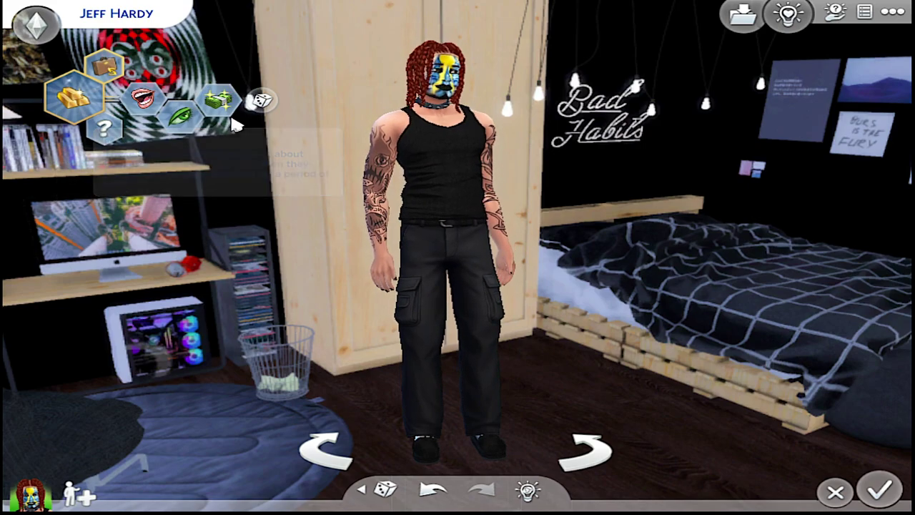
Swap the Materialistic trait for Active and close the trait picker
left_click(234, 100)
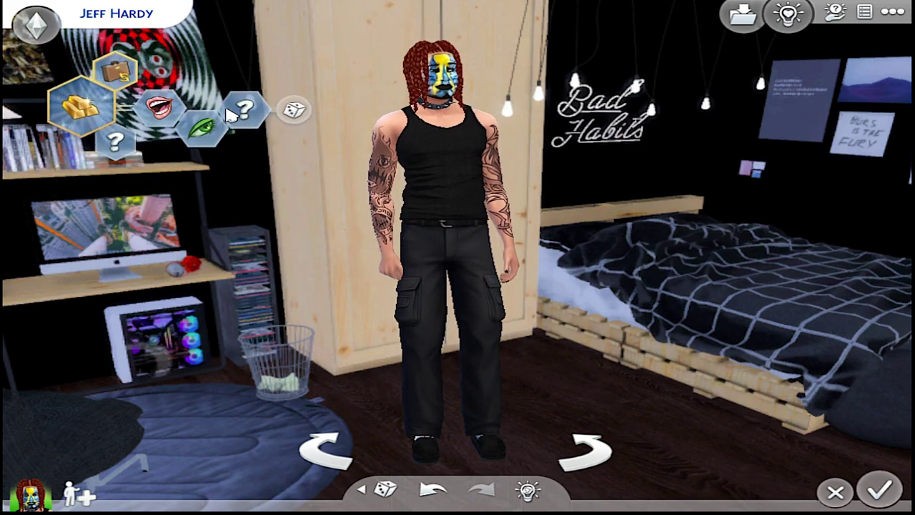
left_click(185, 268)
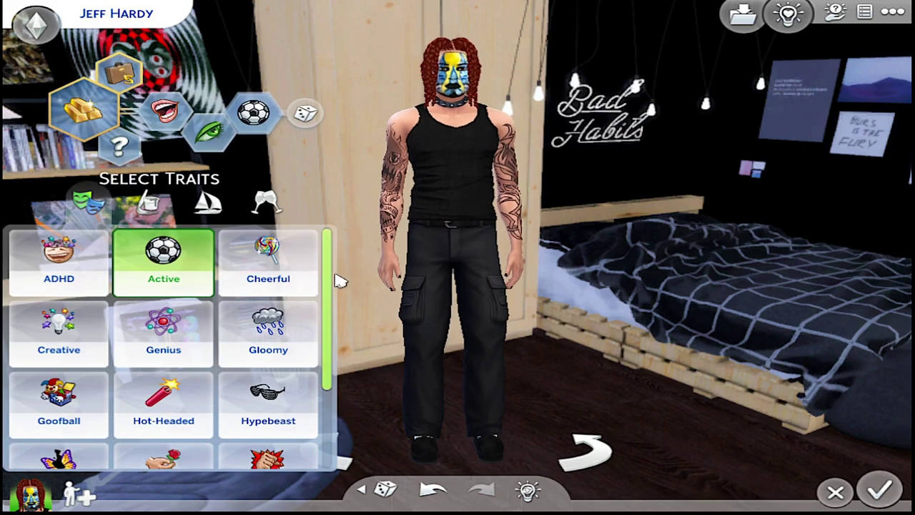
left_click(690, 269)
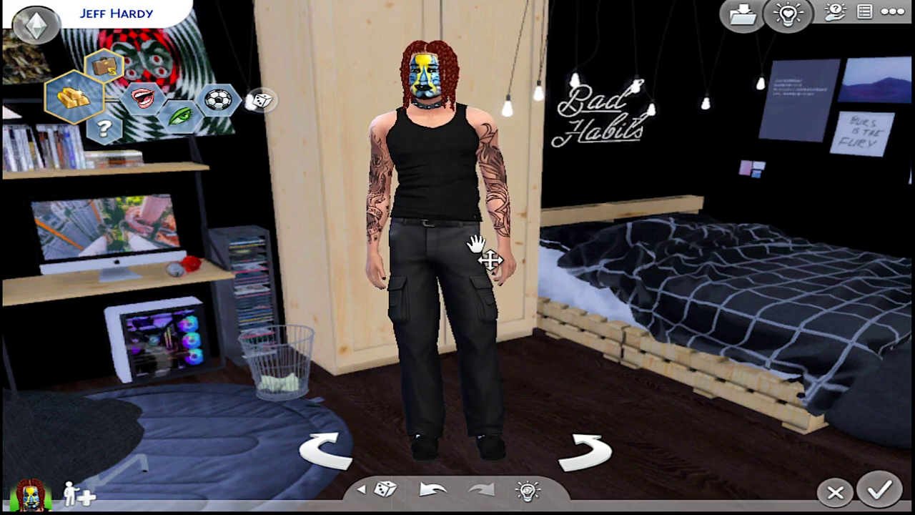
scroll(439, 154, "up", 5)
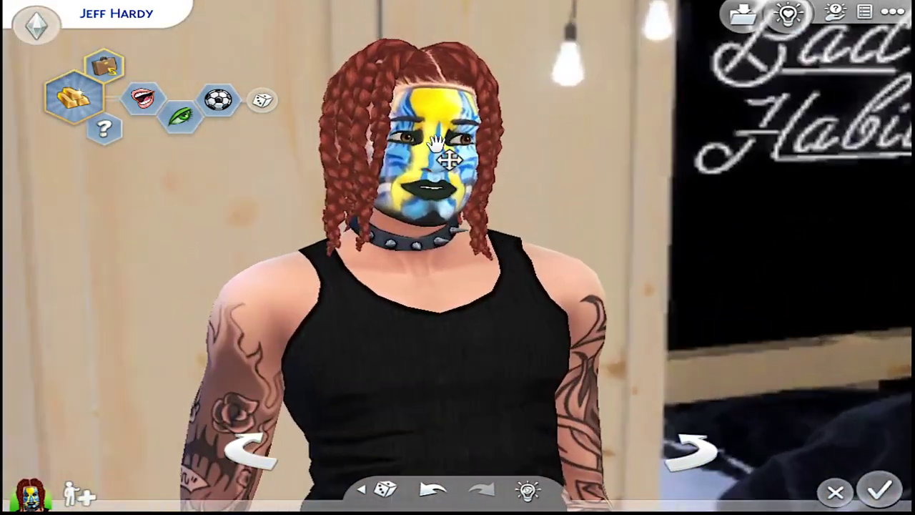
scroll(436, 147, "down", 3)
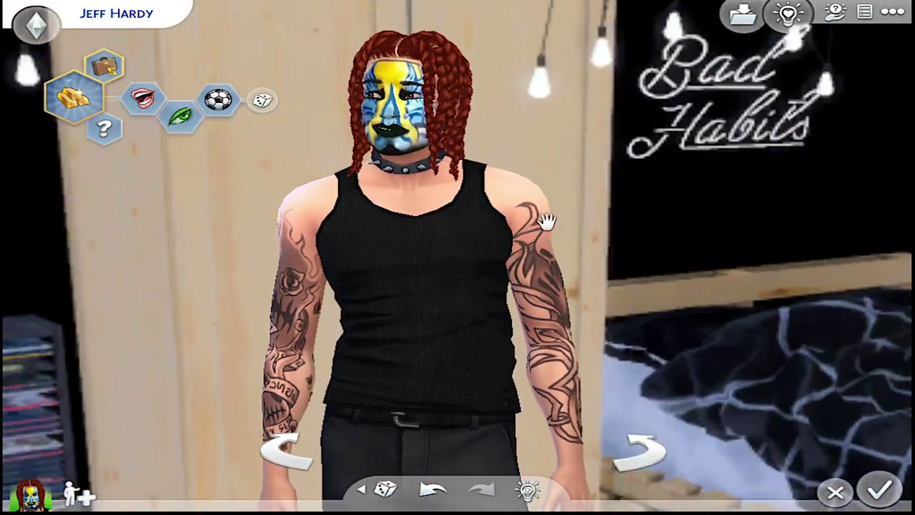
scroll(528, 211, "down", 3)
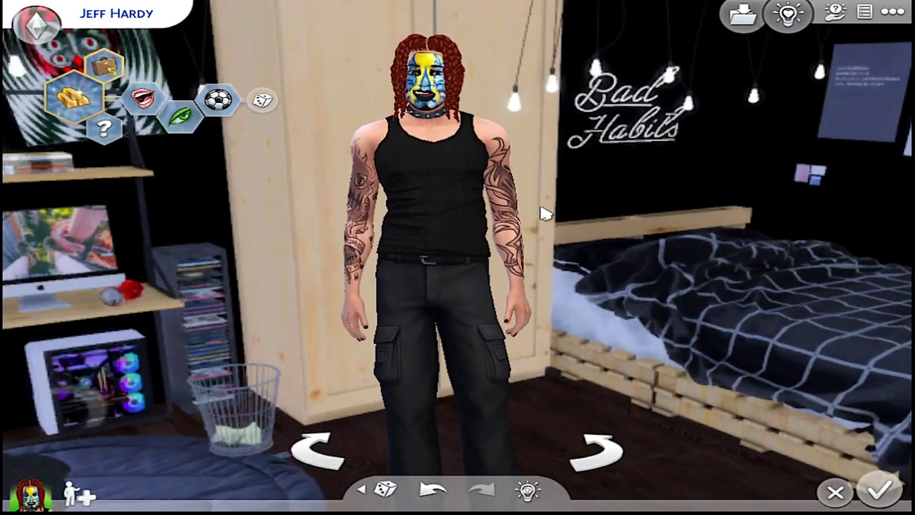
scroll(542, 212, "down", 3)
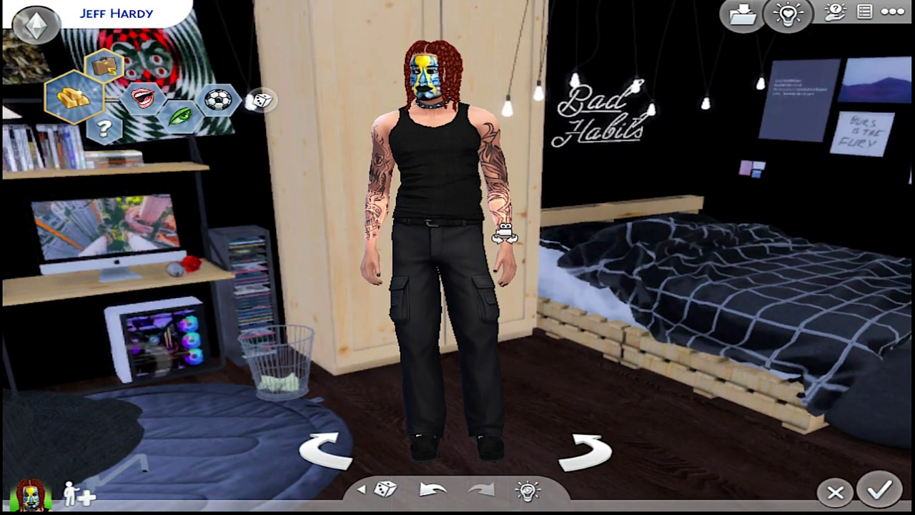
left_click(879, 490)
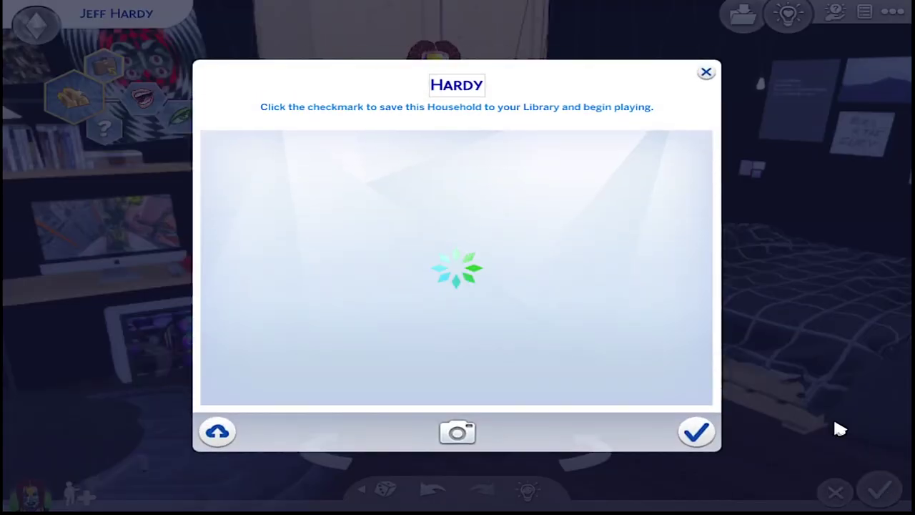
left_click(704, 75)
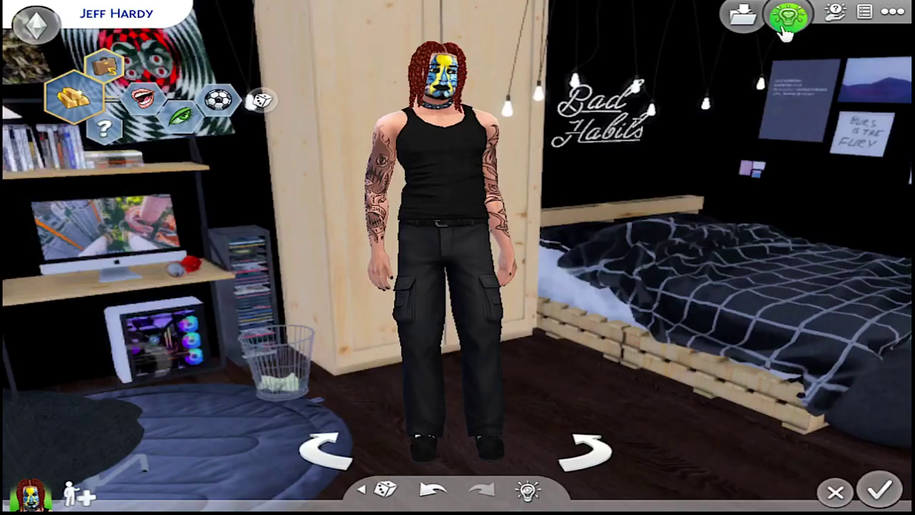
Save the Hardy household to the library with the close-up portrait as its picture
left_click(741, 29)
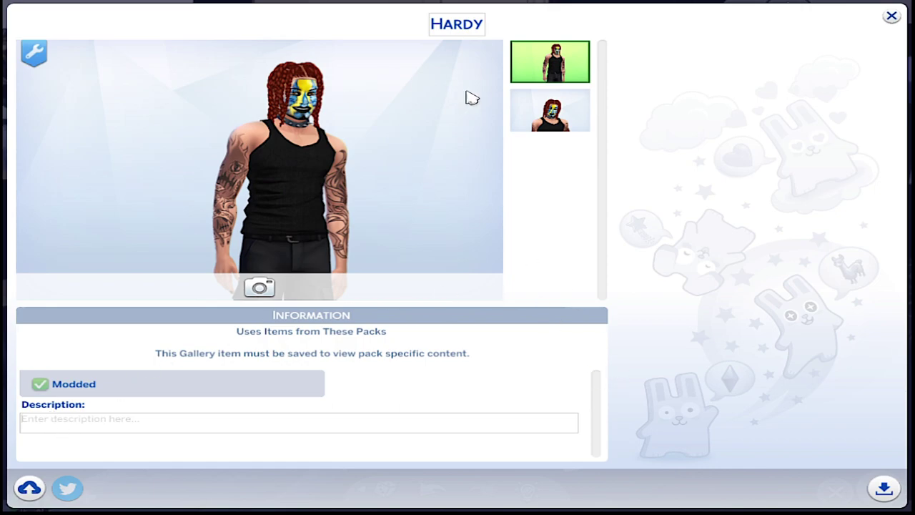
left_click(568, 114)
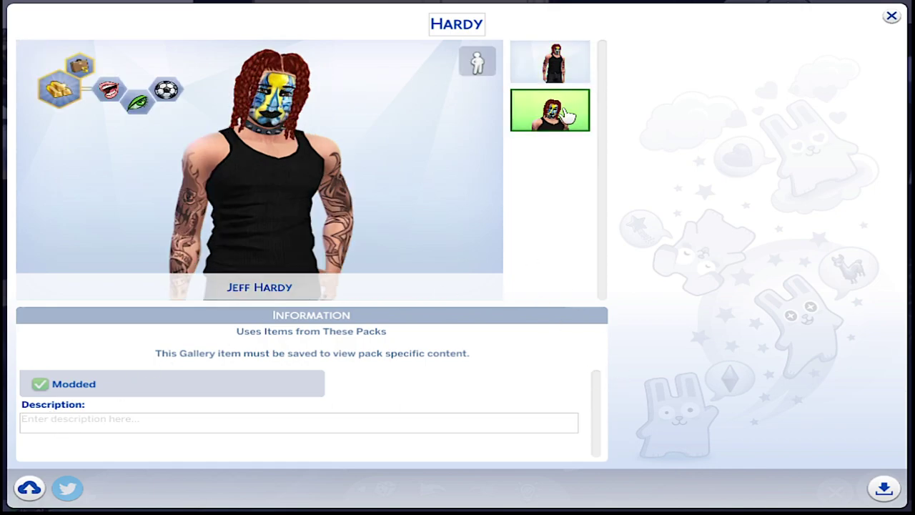
left_click(896, 484)
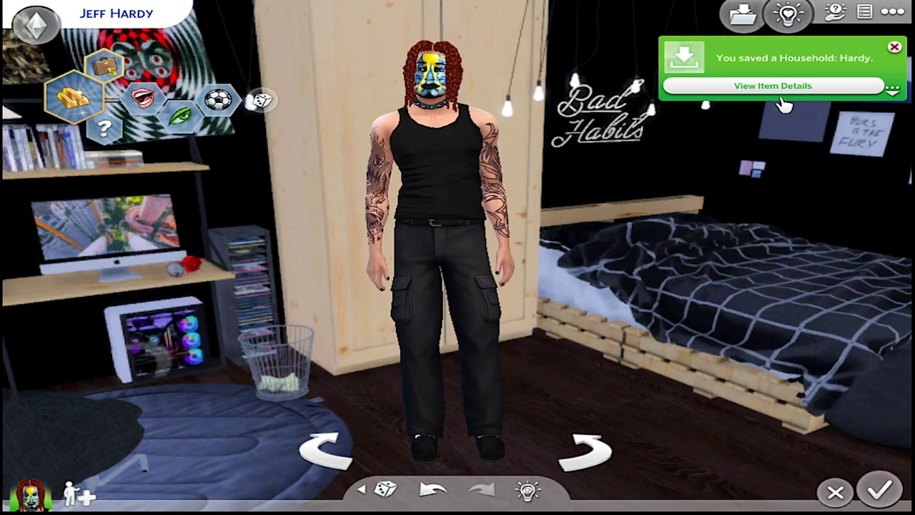
left_click(895, 494)
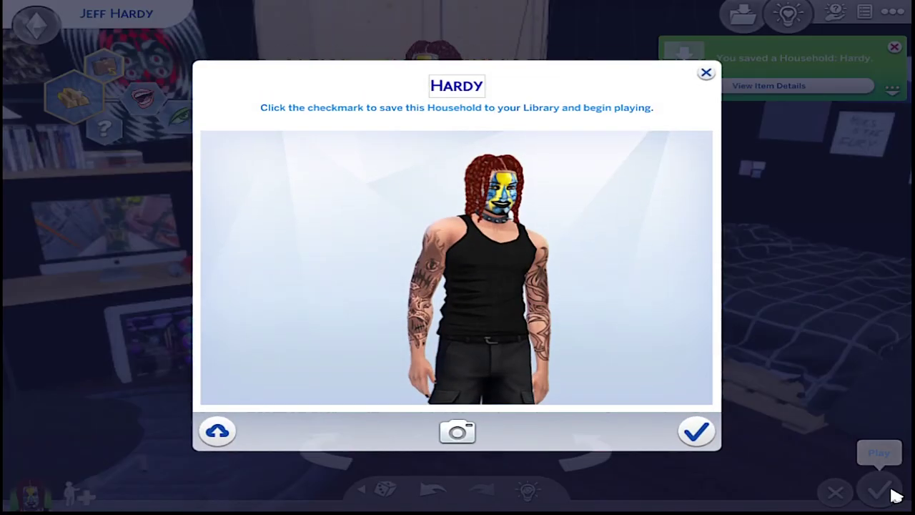
Cycle the Sim through several new preview poses
left_click(454, 431)
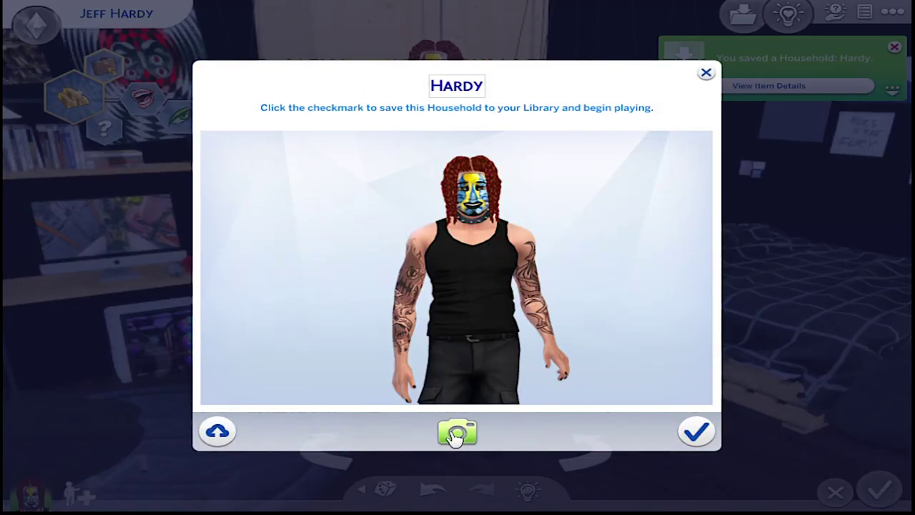
left_click(455, 434)
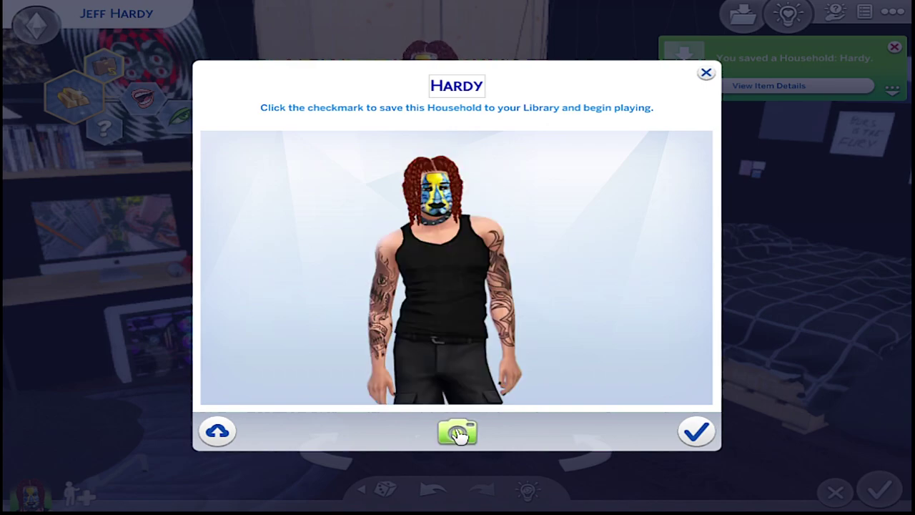
left_click(457, 433)
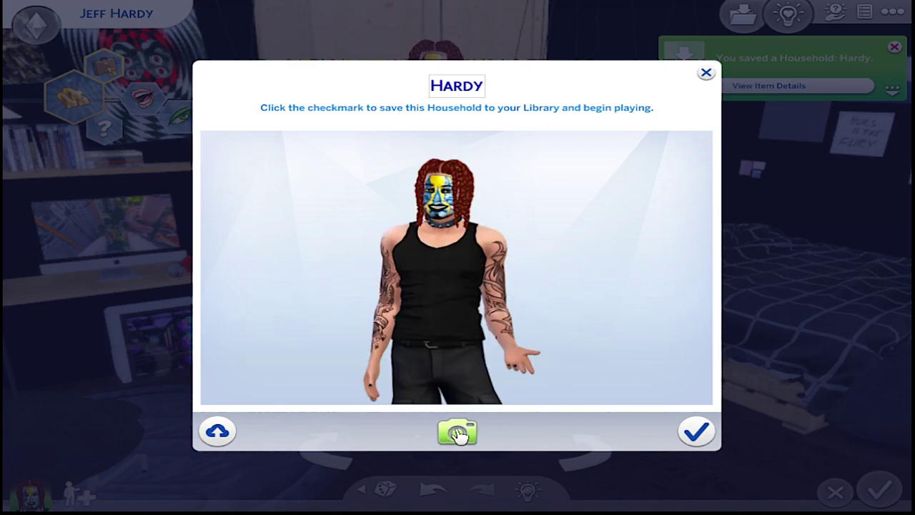
left_click(457, 433)
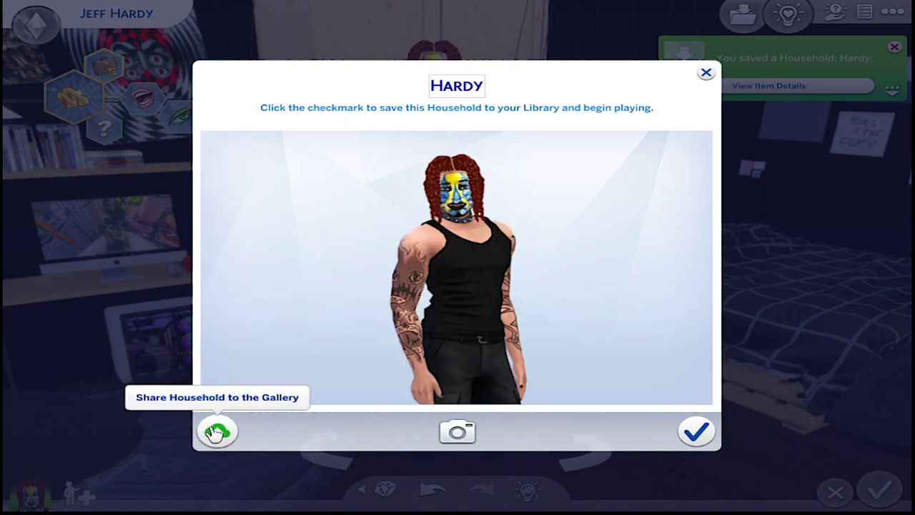
left_click(457, 431)
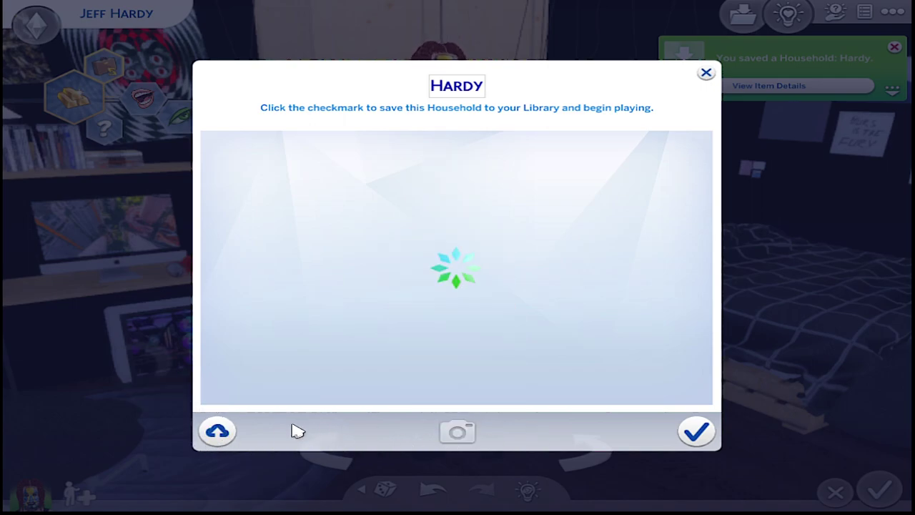
left_click(444, 434)
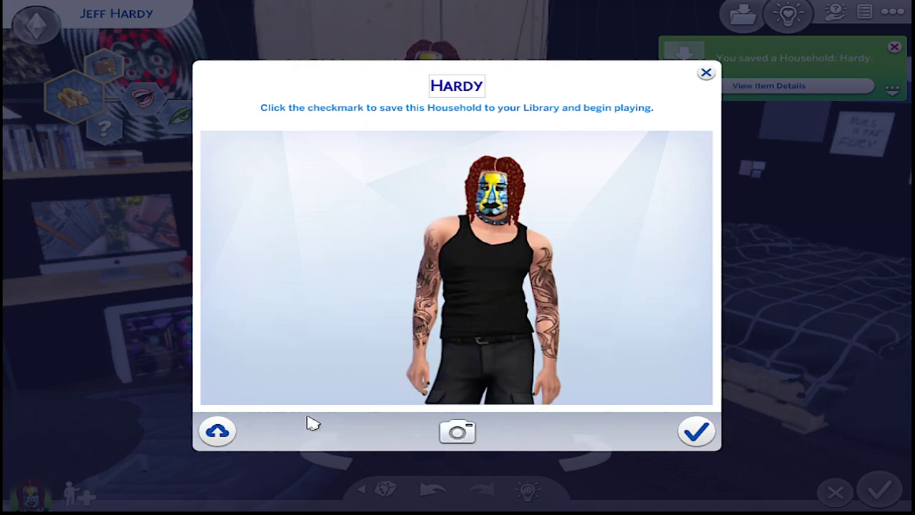
left_click(457, 431)
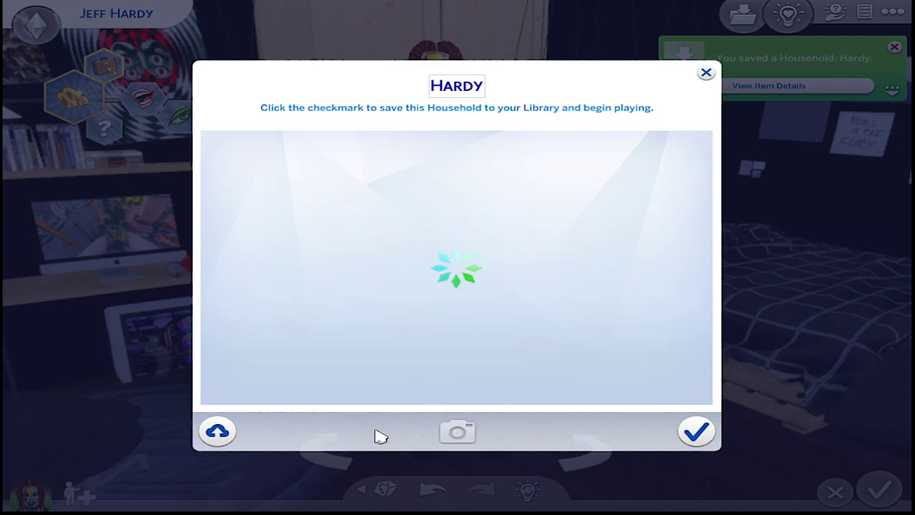
Abandon the Gallery upload by staying offline, then save the household and start playing
left_click(217, 431)
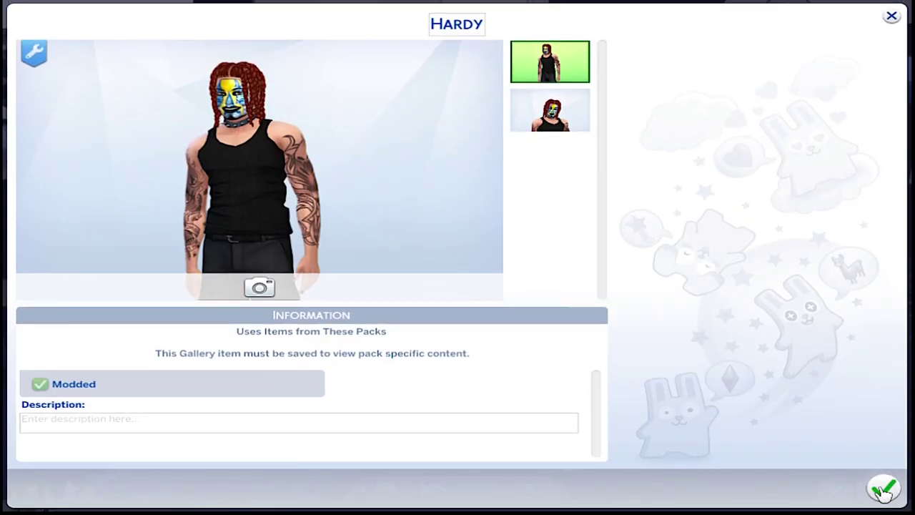
left_click(883, 489)
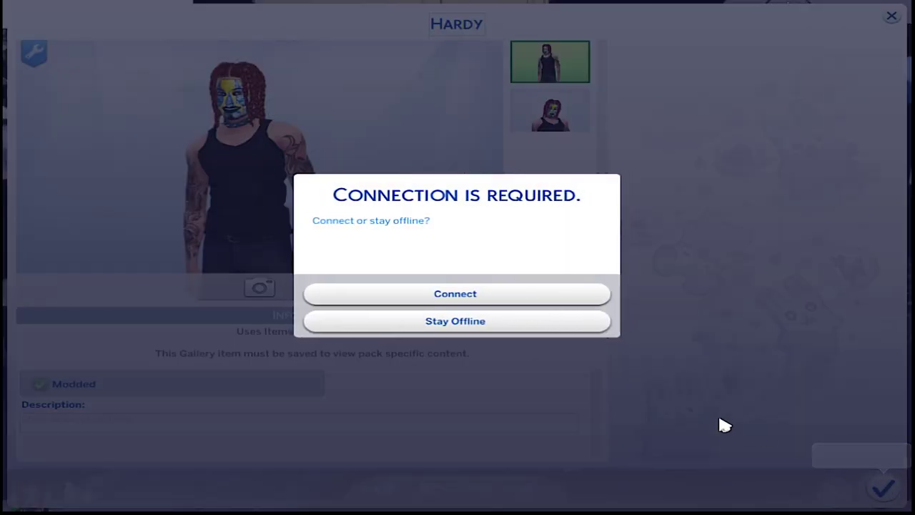
left_click(511, 326)
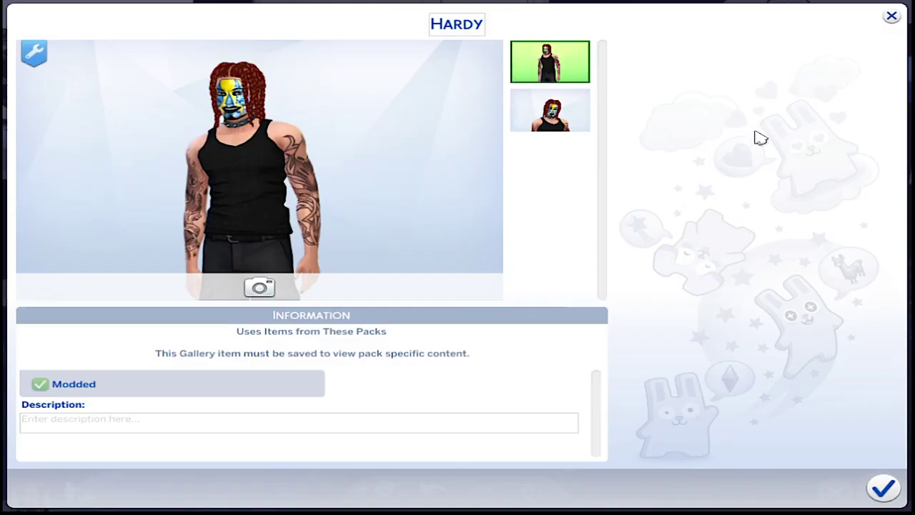
left_click(891, 16)
left_click(874, 486)
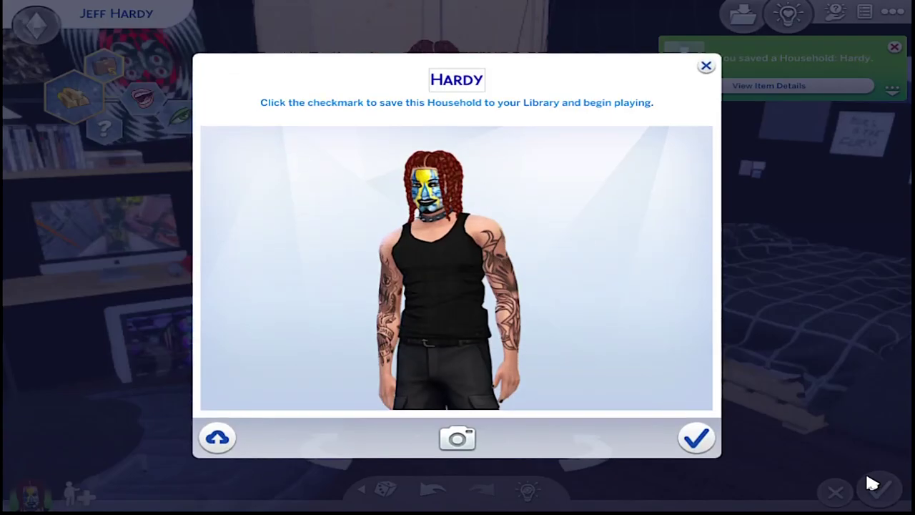
left_click(684, 435)
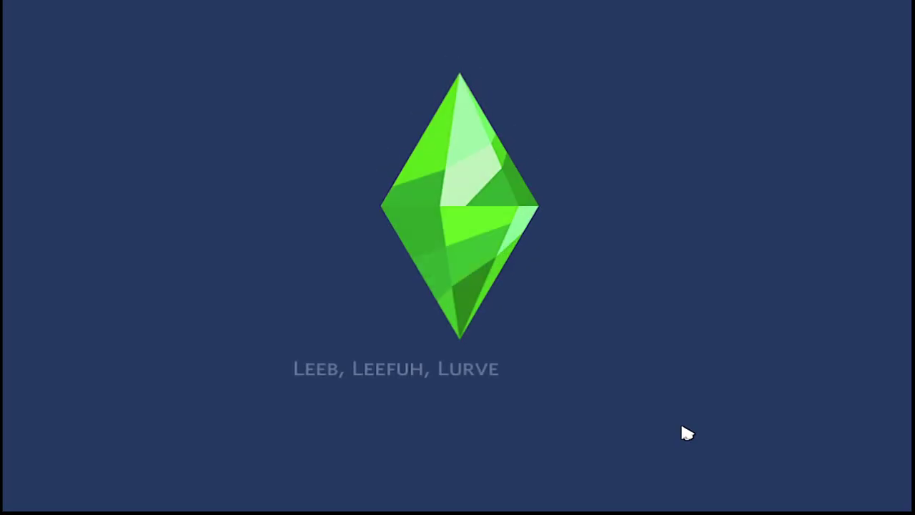